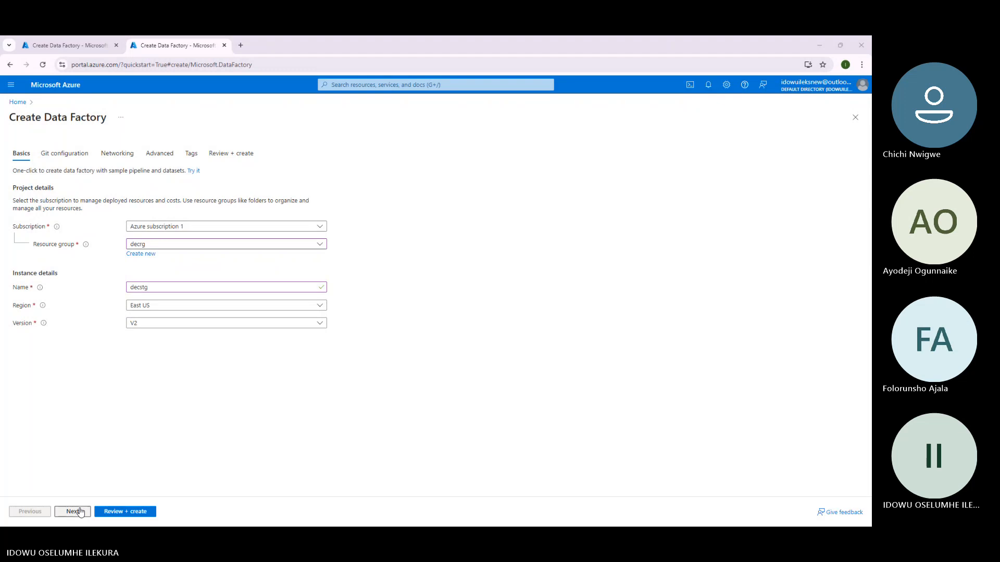
Create the decstg data factory in resource group decrg, using the default networking settings.
left_click(81, 511)
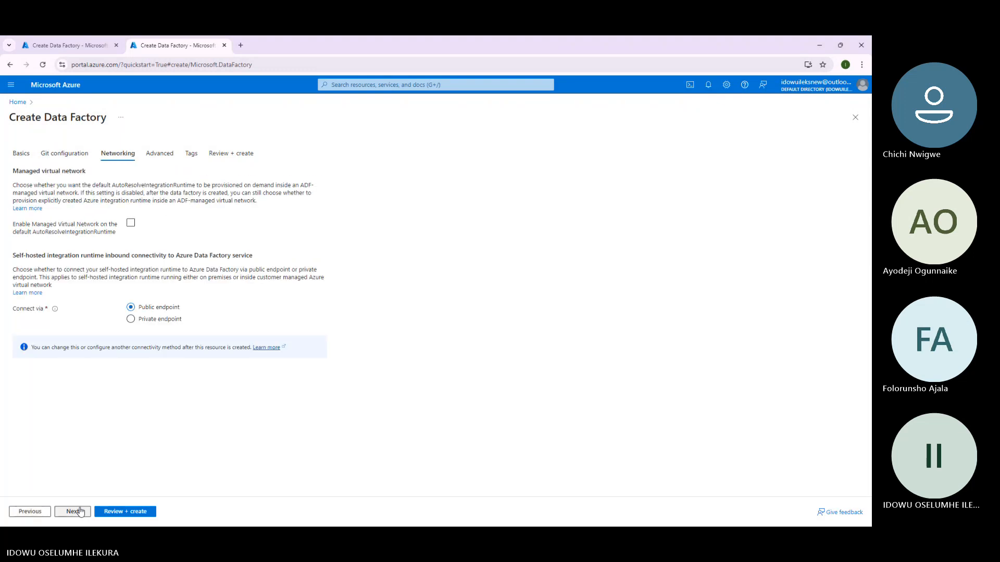
left_click(75, 512)
left_click(105, 512)
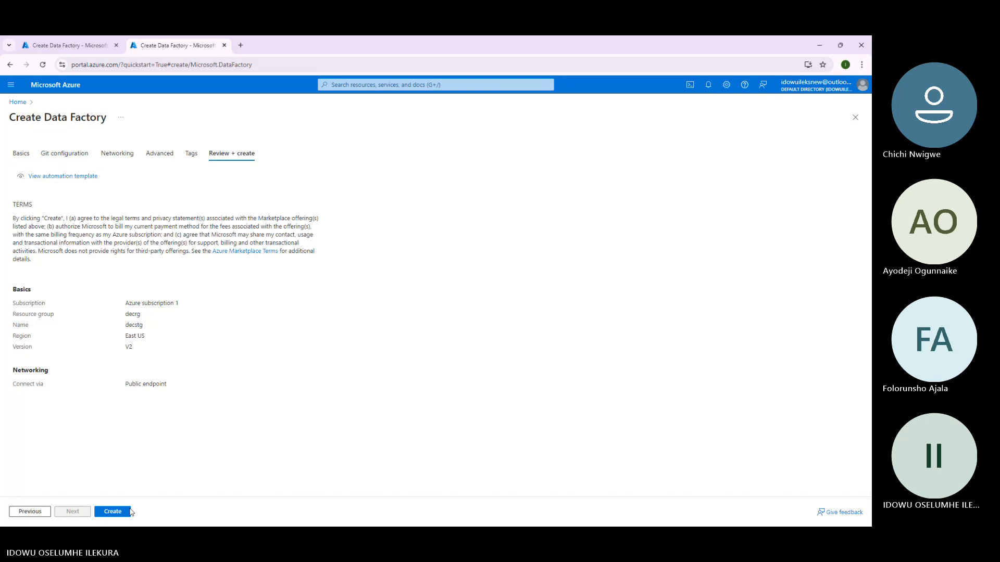
left_click(114, 513)
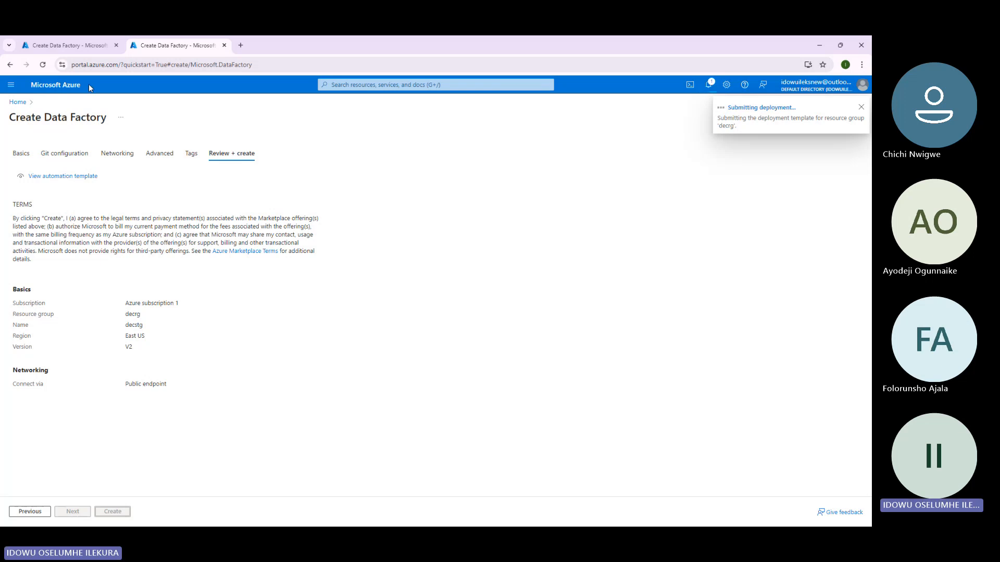
Start creating a new storage account from the list of storage accounts.
left_click(54, 85)
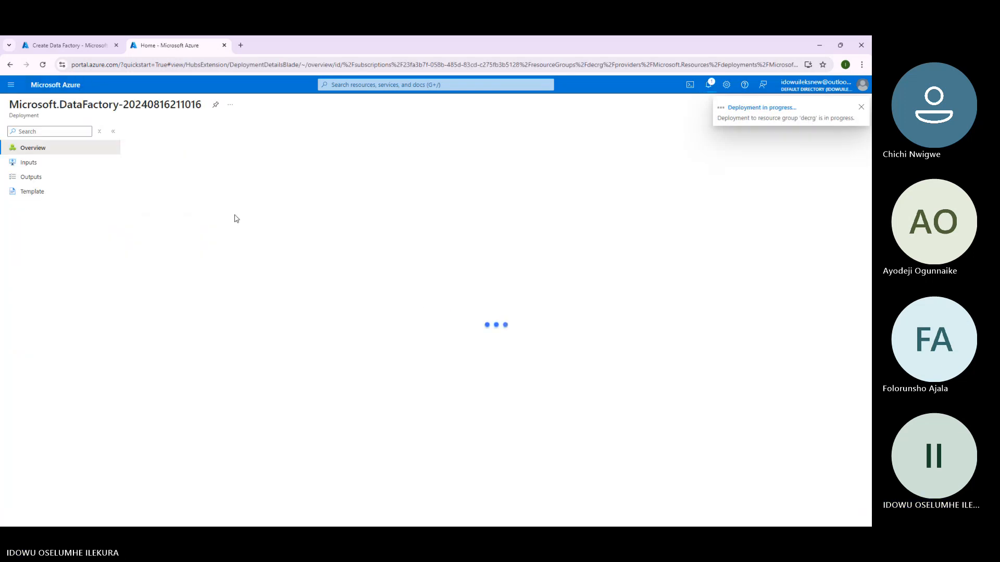
left_click(54, 84)
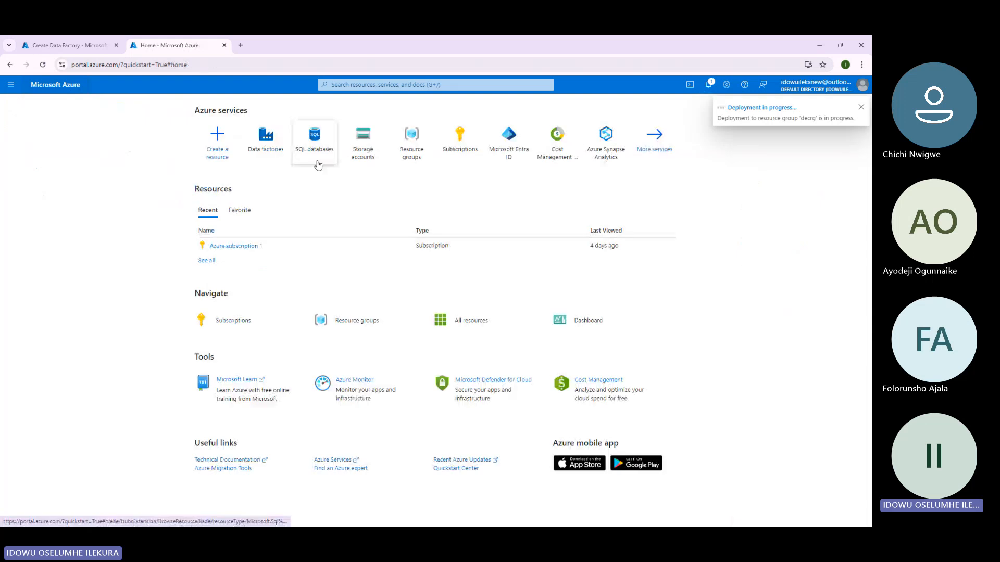
left_click(364, 156)
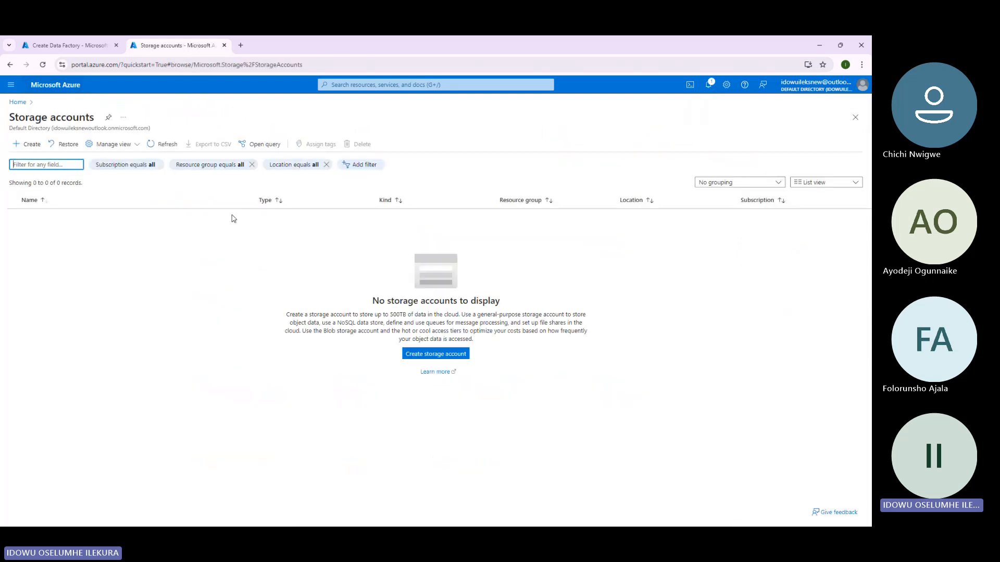
left_click(432, 354)
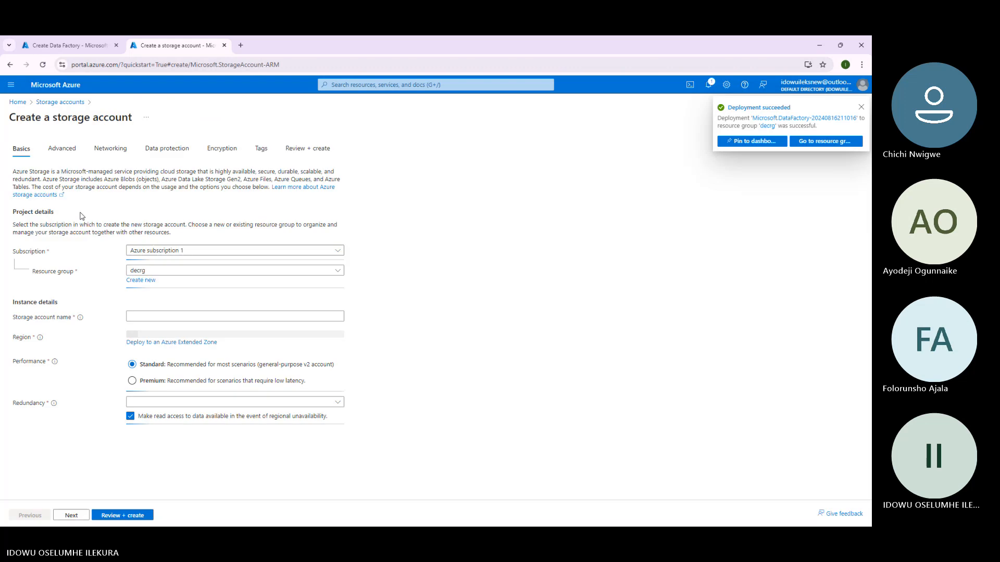
Name the new storage account decazurestg.
left_click(165, 317)
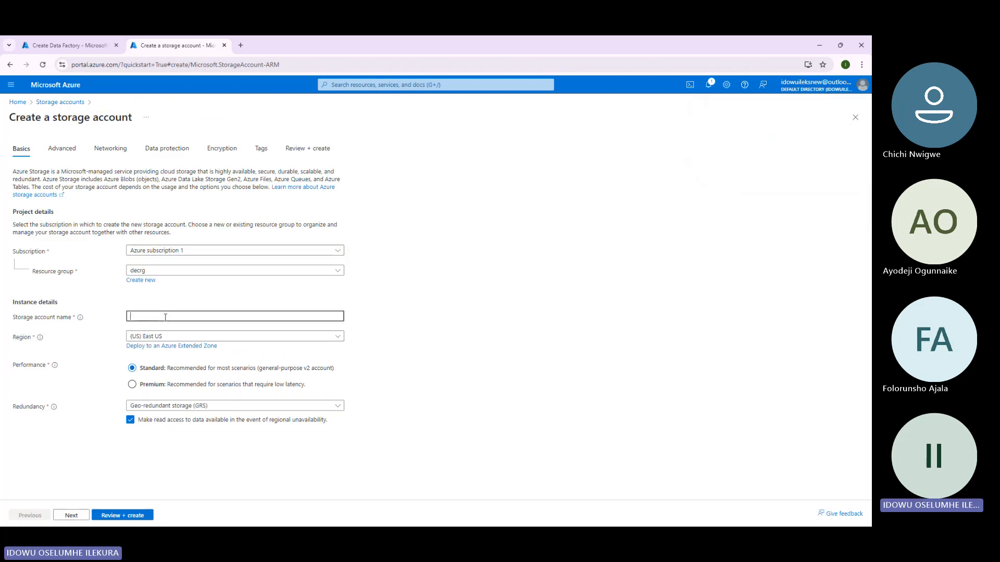
type("decstg")
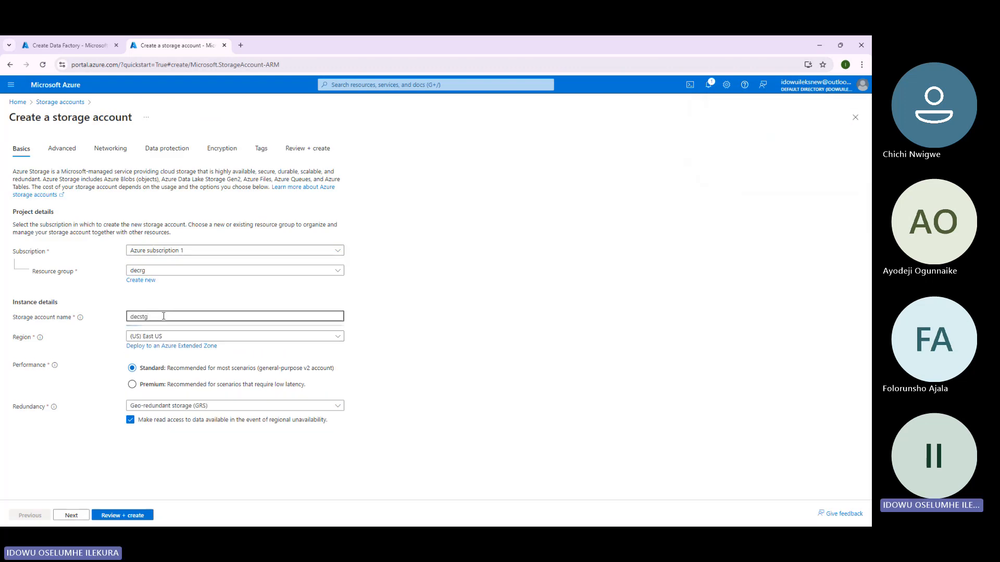
left_click(161, 336)
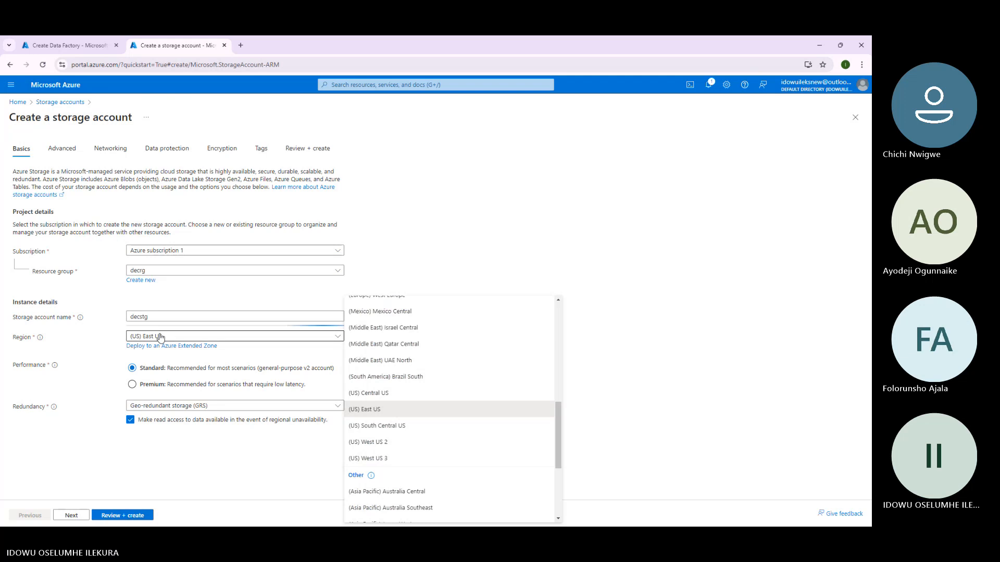
left_click(160, 336)
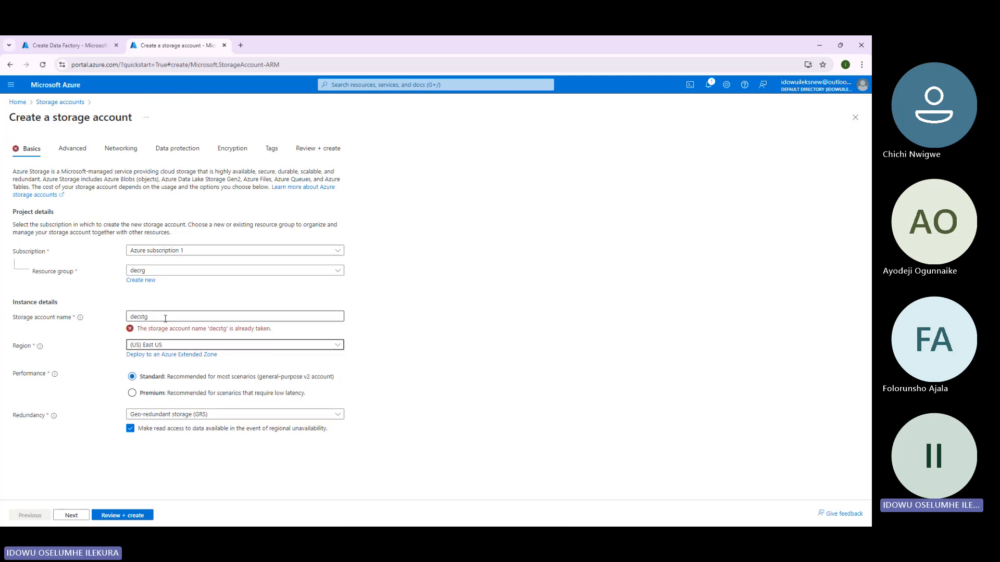
left_click(165, 319)
left_click(140, 317)
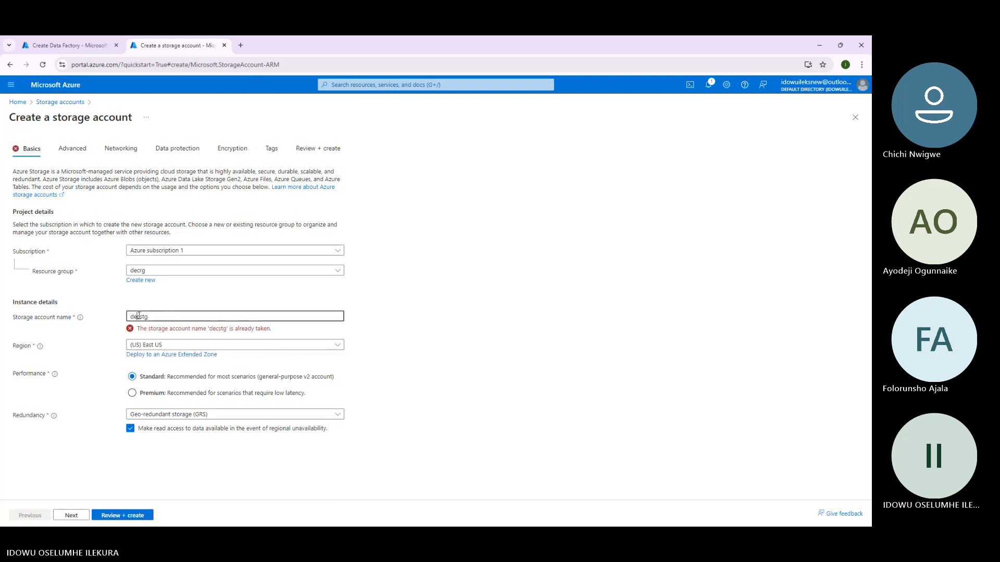
type("azure")
Set the storage account's redundancy to Locally-redundant storage (LRS) and go to its review page.
left_click(145, 413)
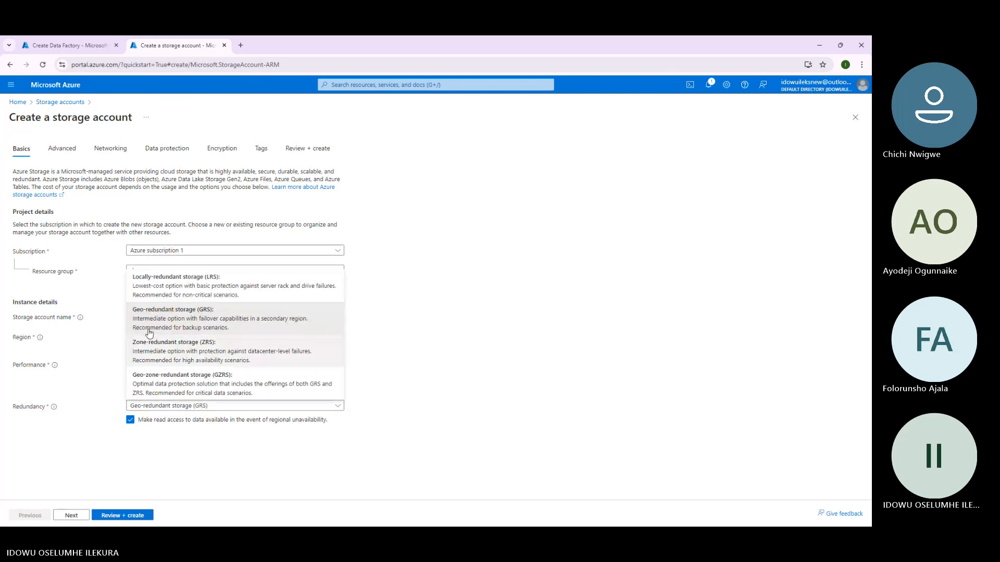
left_click(157, 278)
left_click(108, 514)
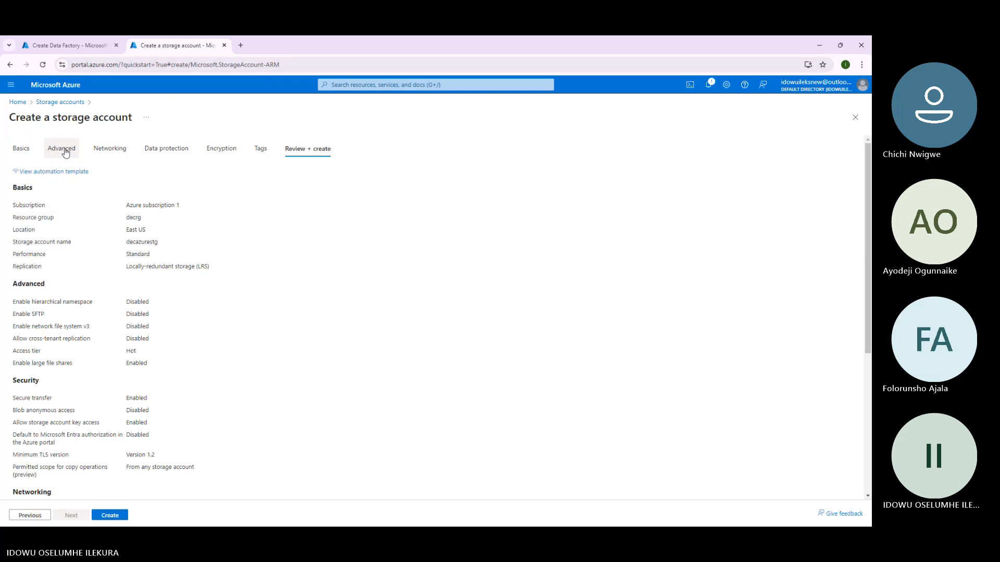
Enable the hierarchical namespace for the storage account and create it.
left_click(65, 152)
left_click(130, 365)
left_click(126, 515)
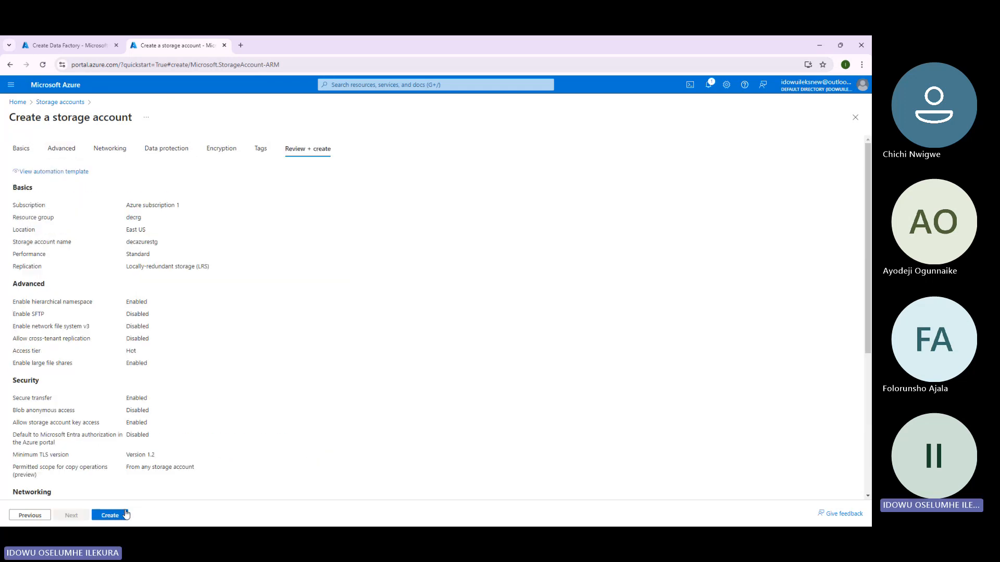
left_click(125, 514)
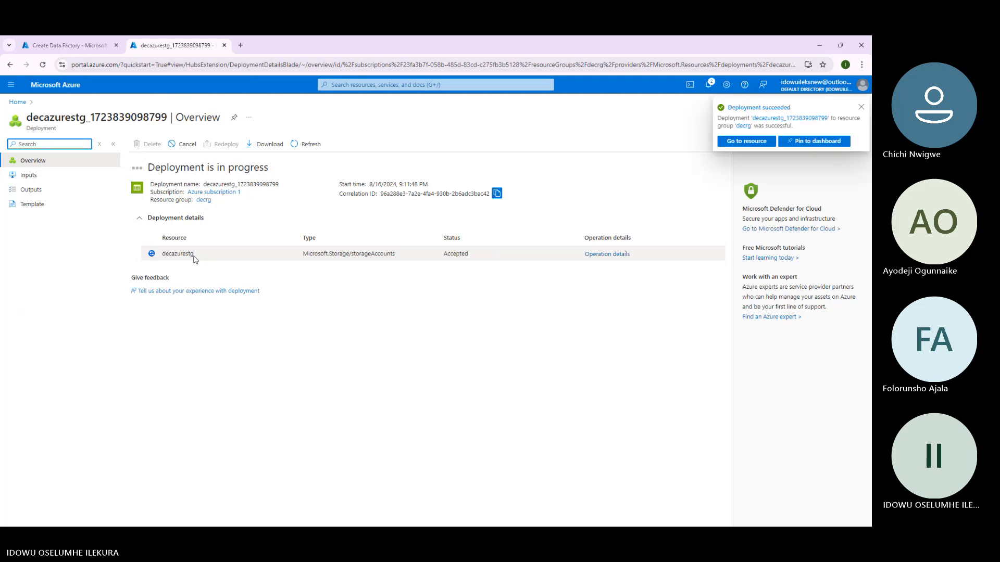
Open the deployed decazurestg storage account and view its overview.
left_click(187, 255)
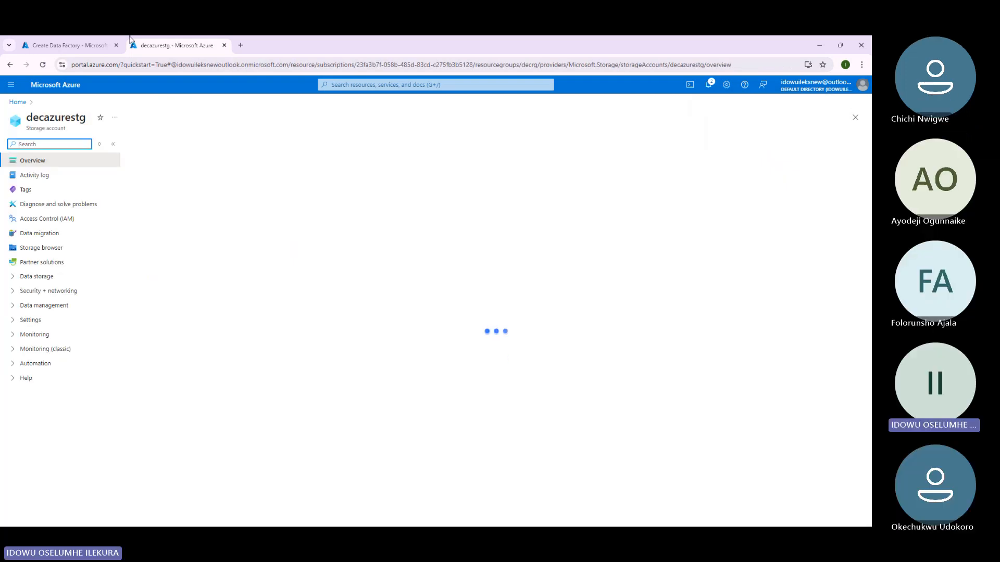
left_click(81, 45)
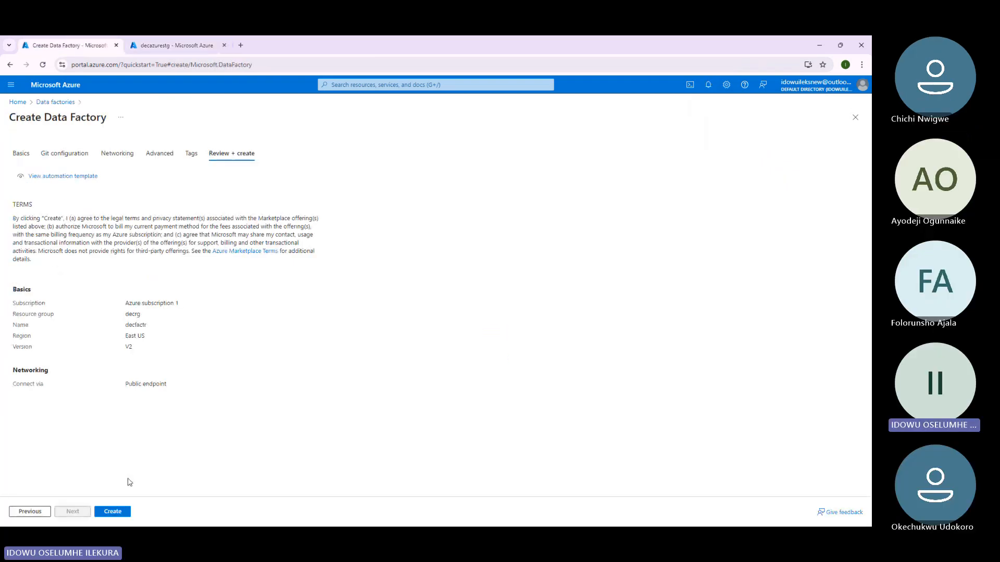
left_click(179, 45)
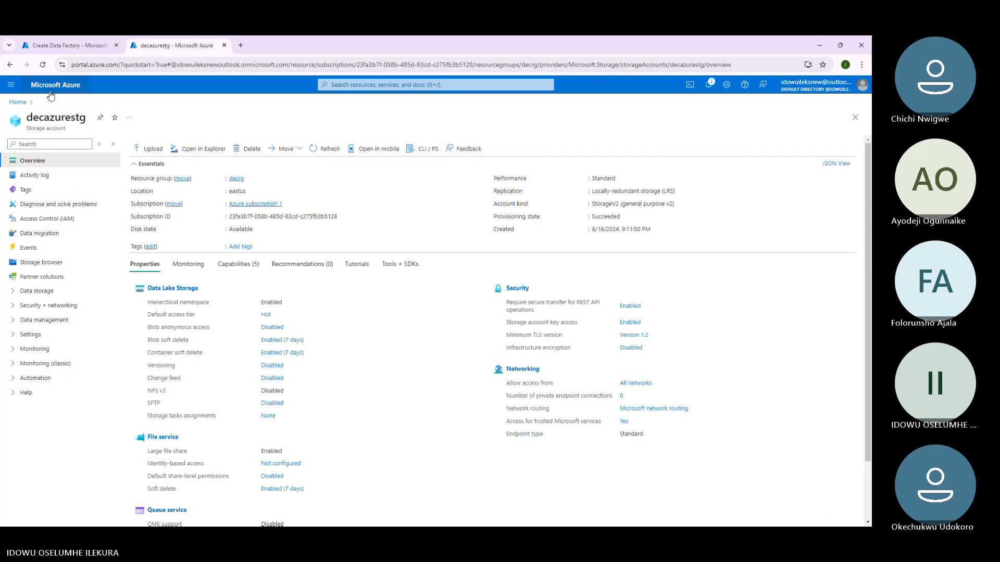
Open the decstg data factory from the decrg resource group, and open a new browser tab.
left_click(50, 88)
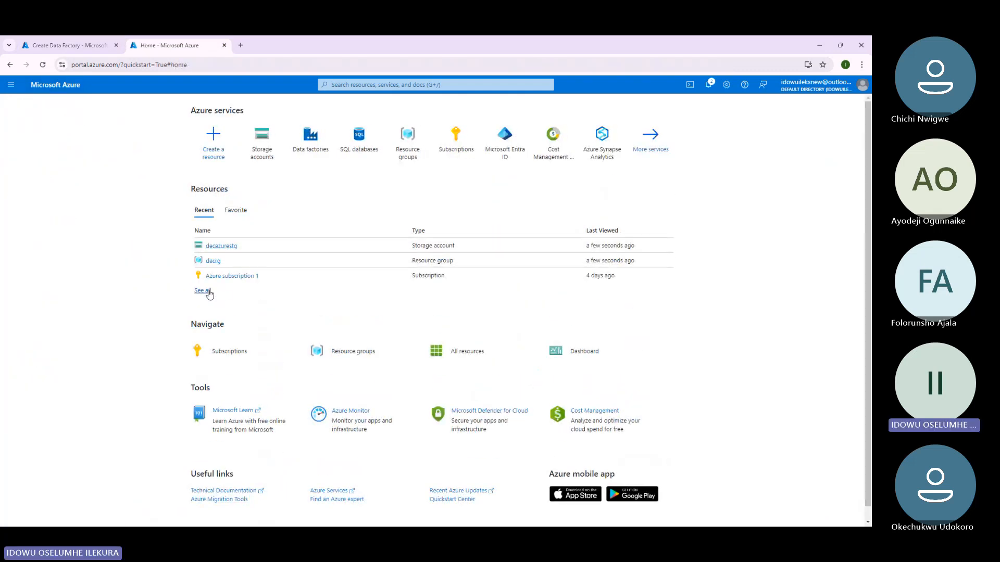
left_click(208, 290)
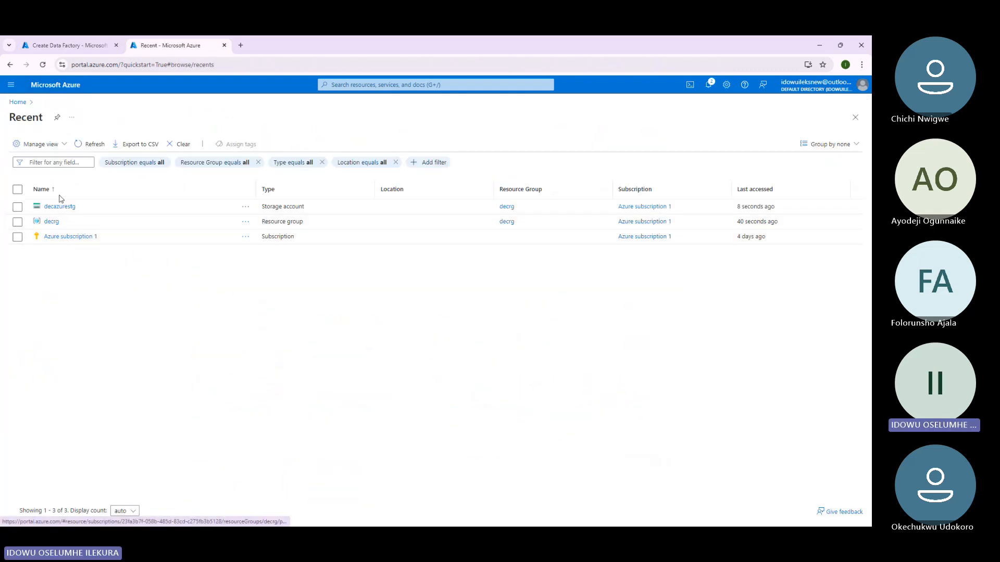
left_click(46, 86)
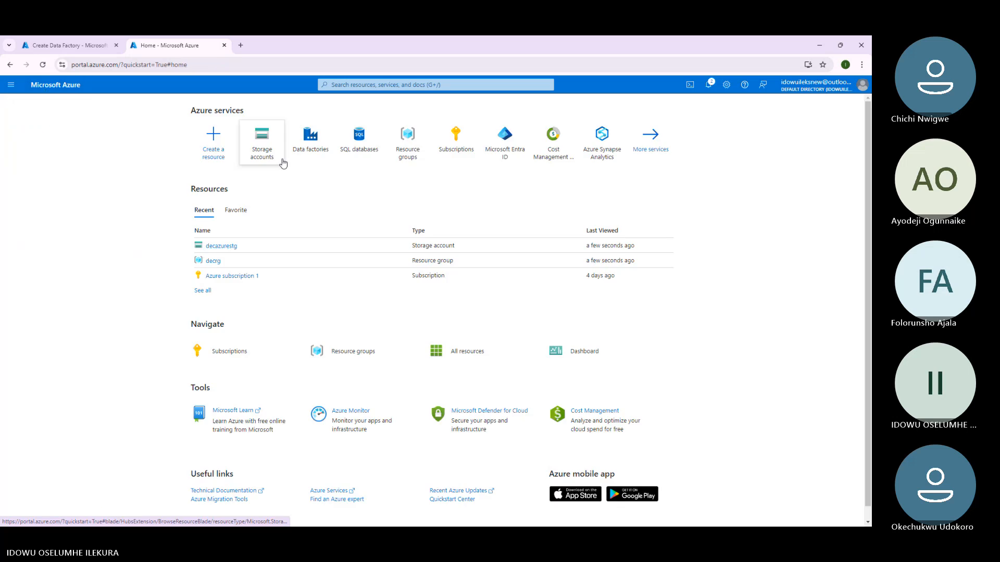
left_click(415, 150)
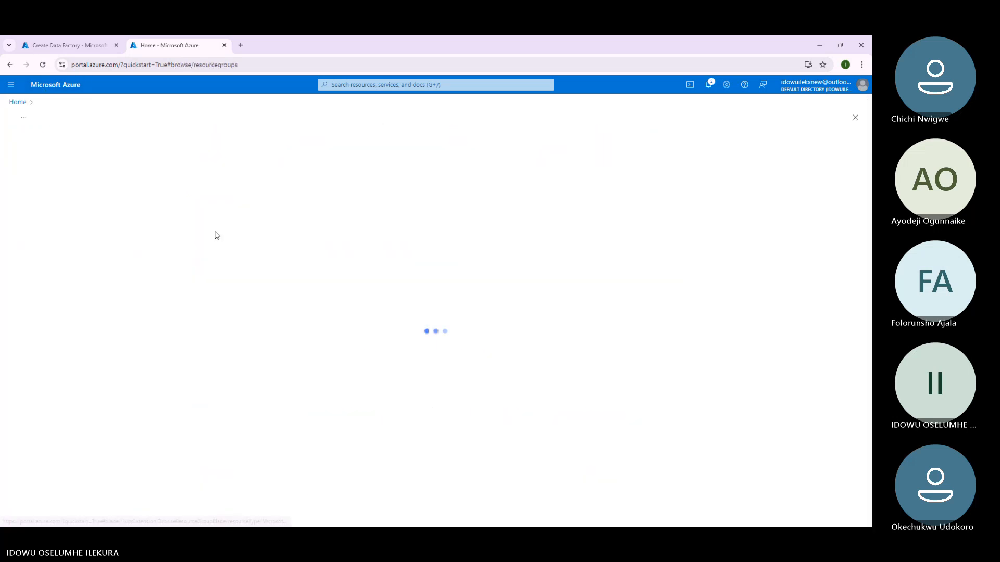
left_click(49, 228)
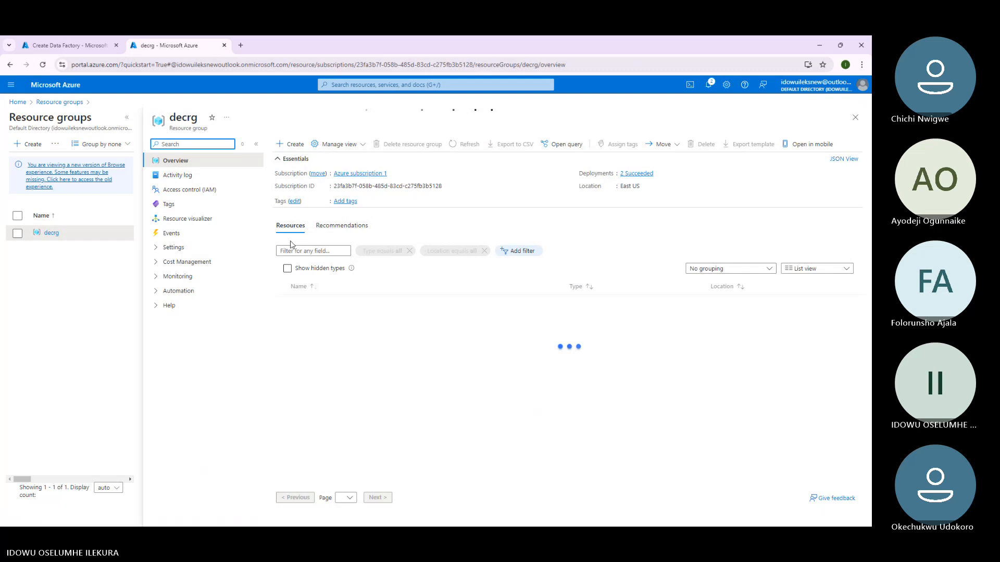
left_click(307, 317)
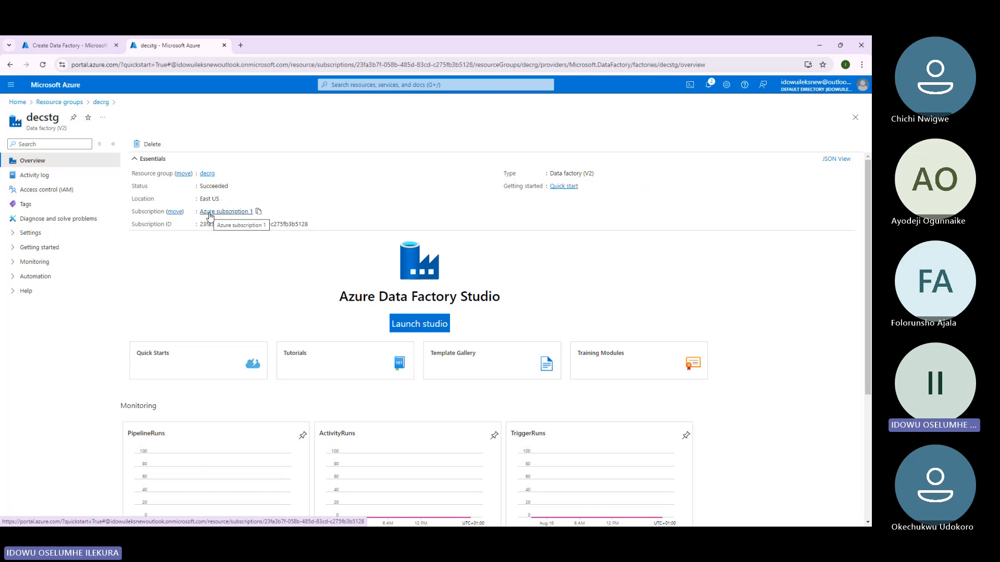
left_click(241, 45)
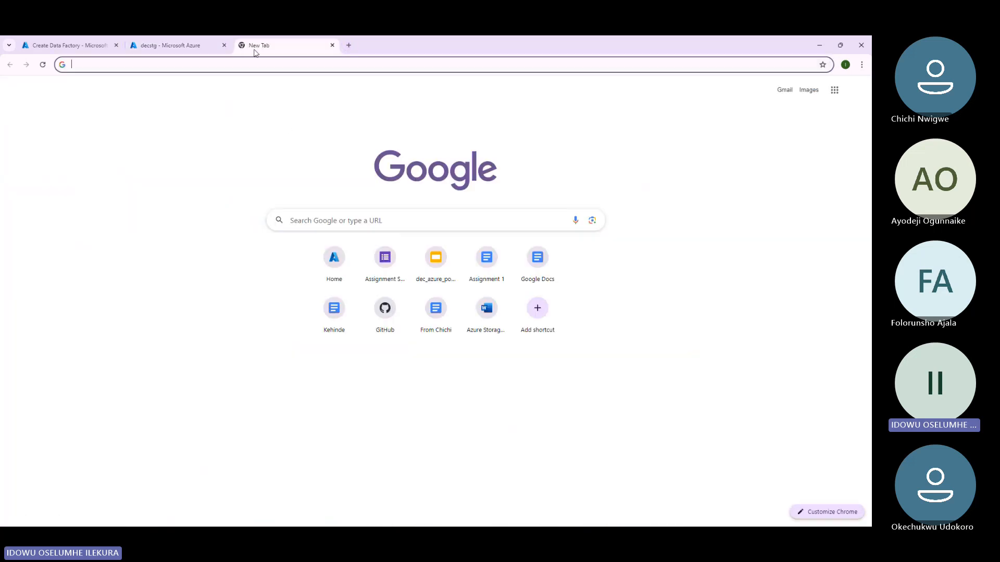
left_click(389, 321)
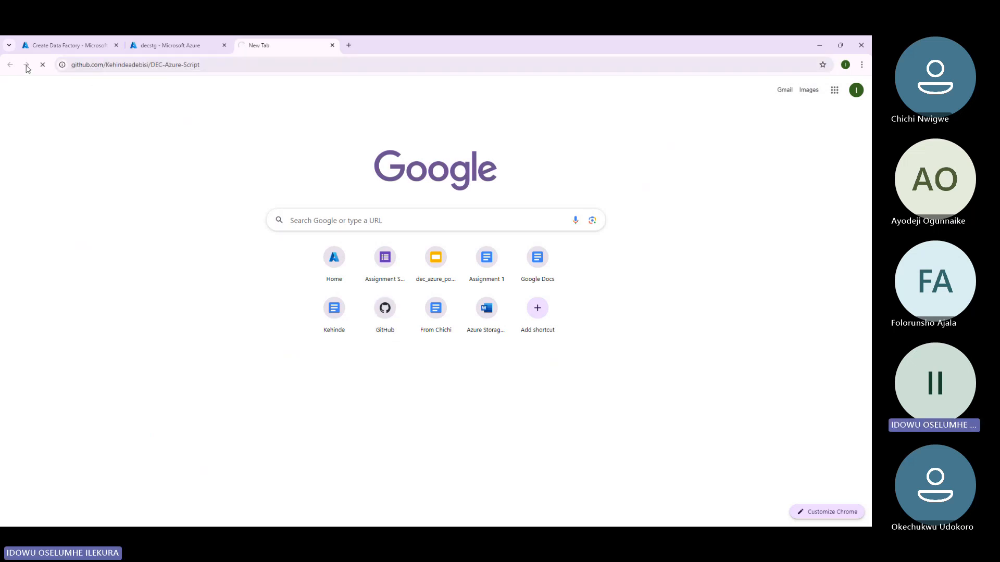
left_click(11, 65)
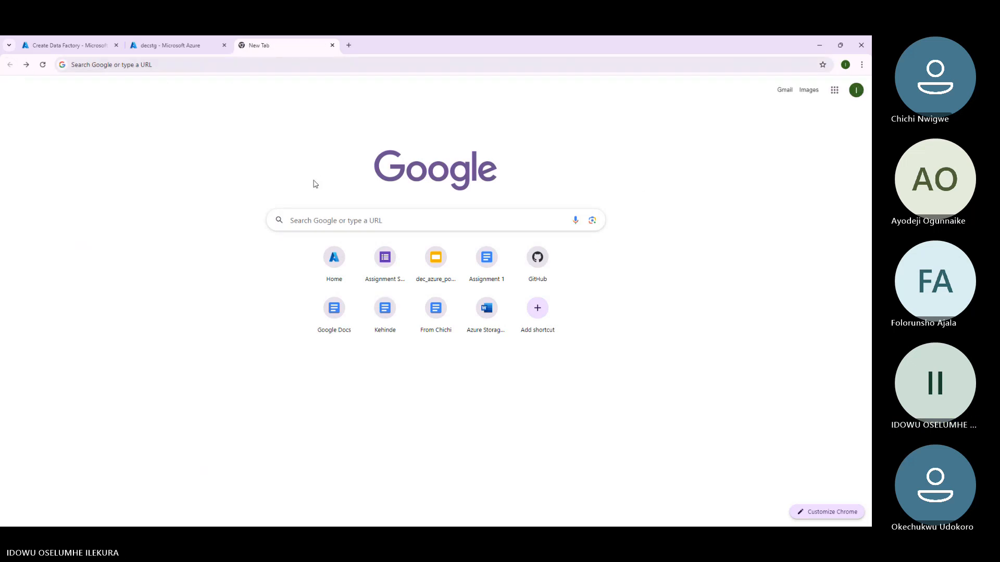
left_click(534, 266)
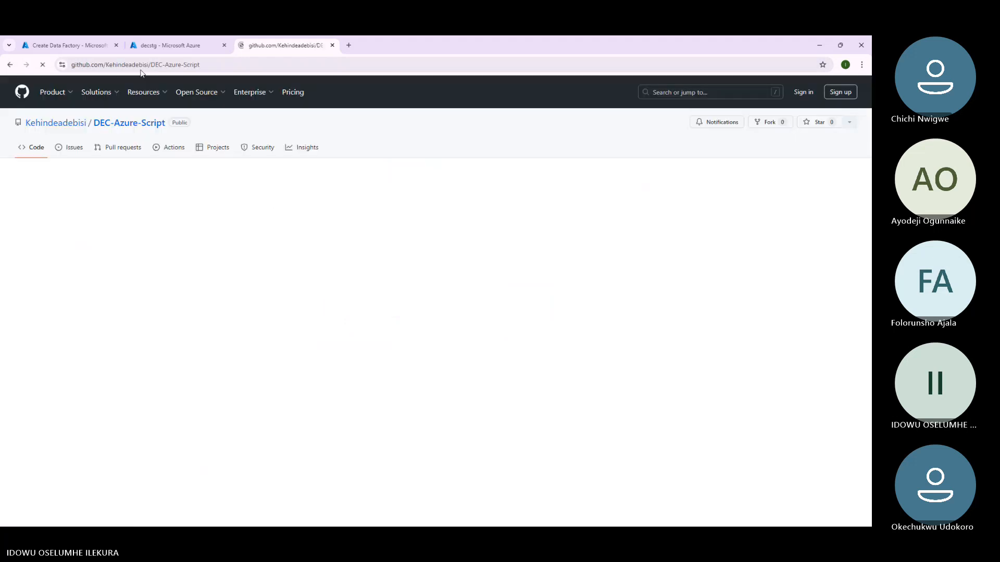
key("alt+Left")
Find the GitHub repository tokyo-olympic-azure-data-engineering-project and open Athletes.csv in its data folder.
left_click(203, 65)
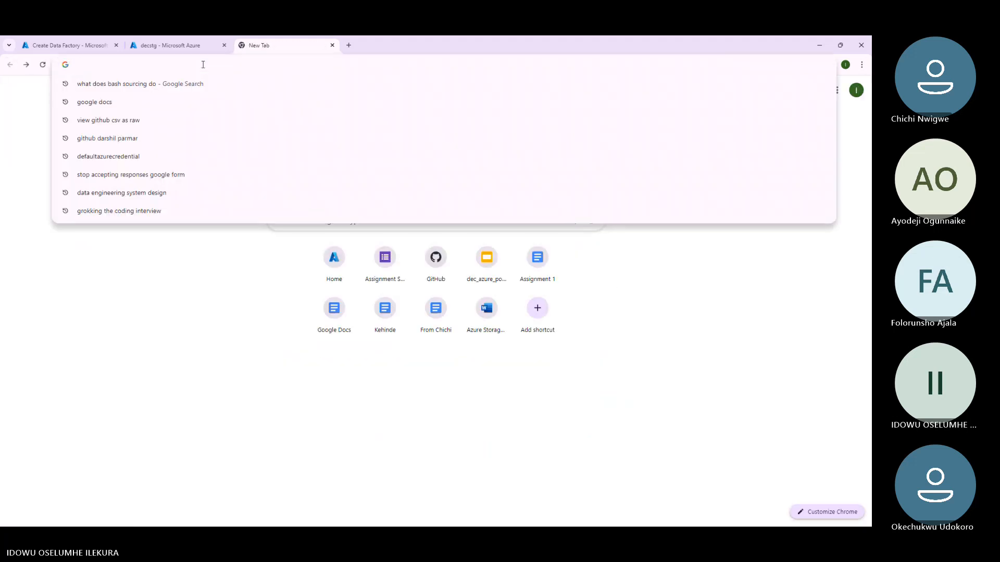
type("dars")
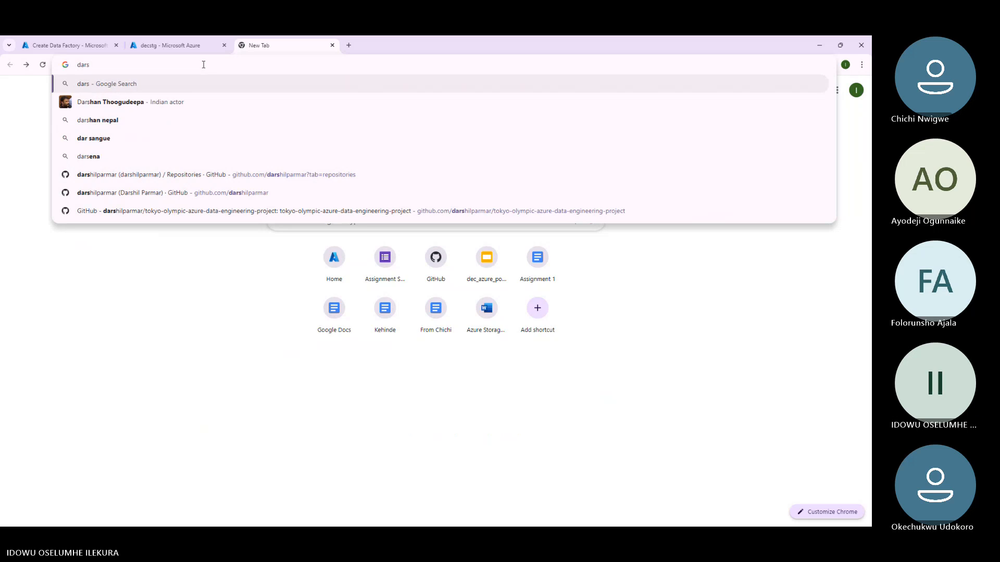
left_click(198, 175)
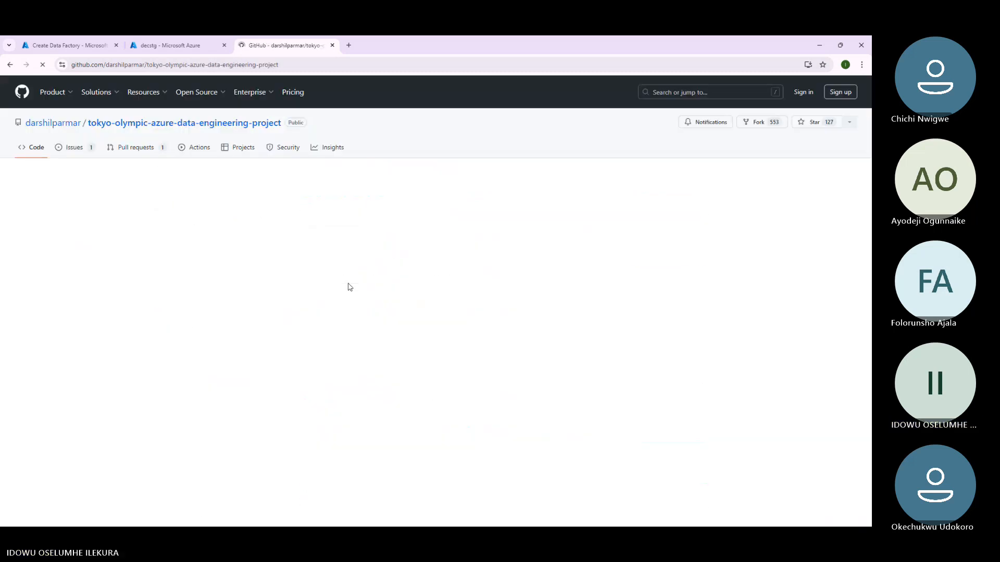
left_click(177, 226)
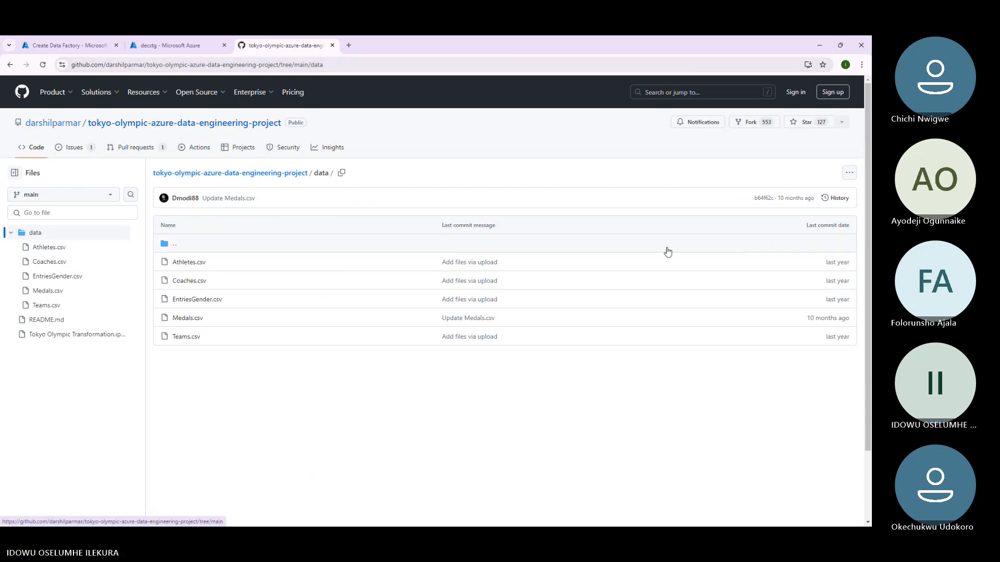
left_click(202, 263)
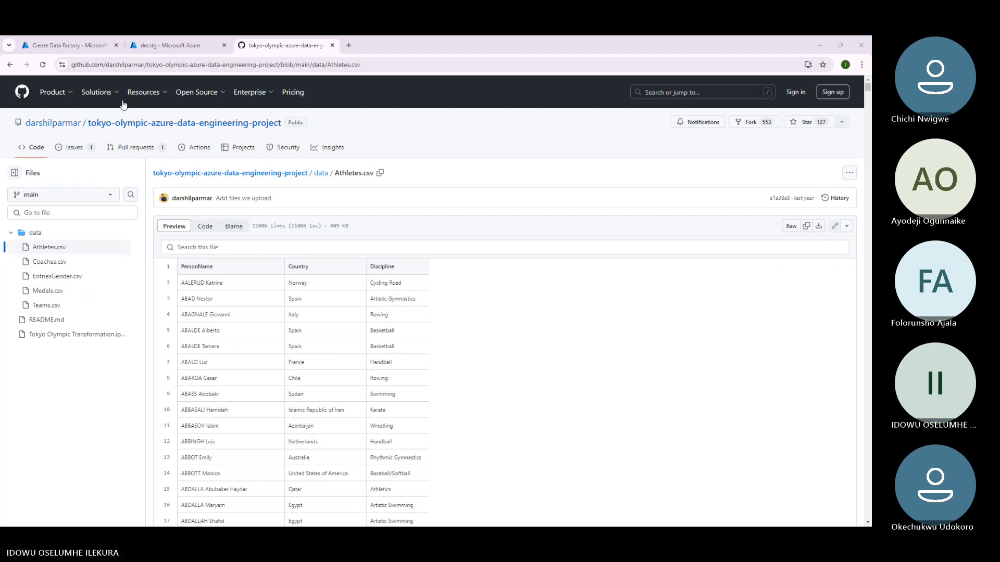
Create the decfactr data factory in the decrg resource group and launch Azure Data Factory Studio for it.
left_click(99, 47)
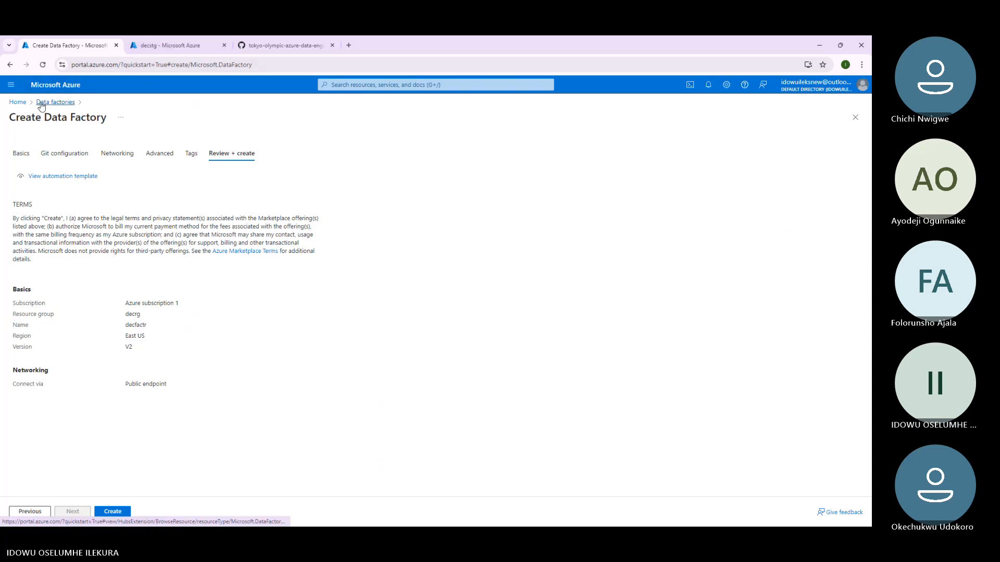
left_click(118, 511)
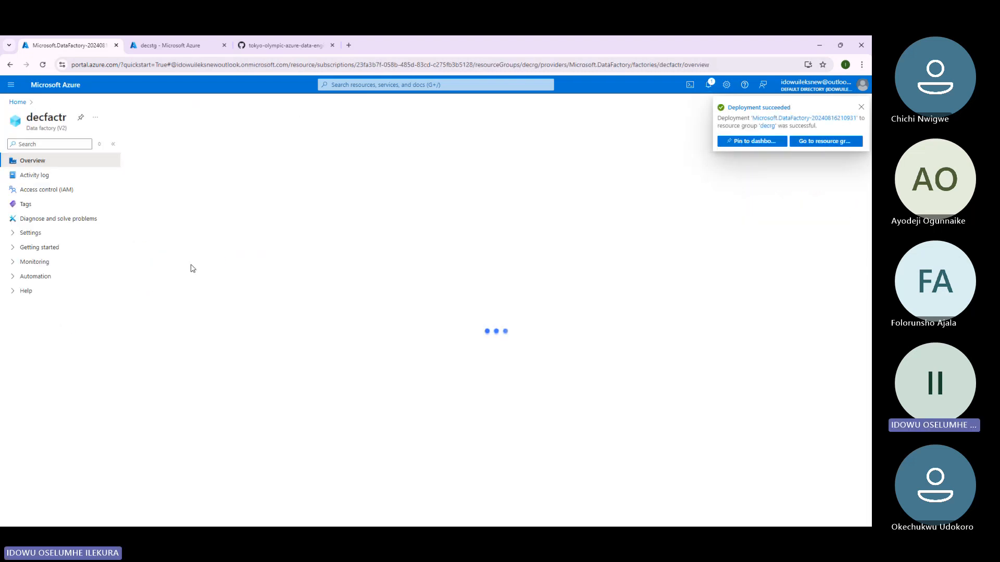
left_click(414, 326)
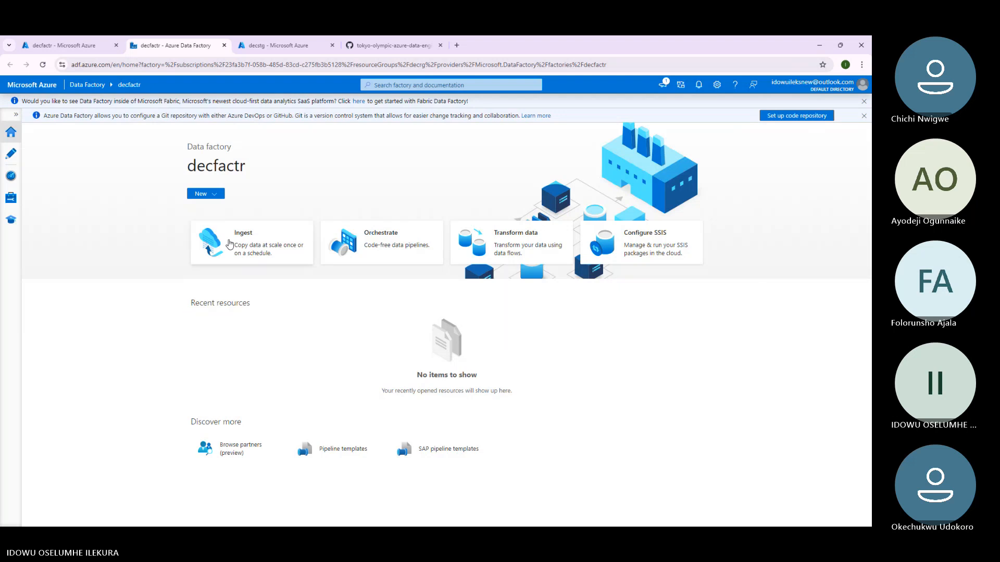
Create a new pipeline in the decfactr factory's authoring workspace.
left_click(15, 155)
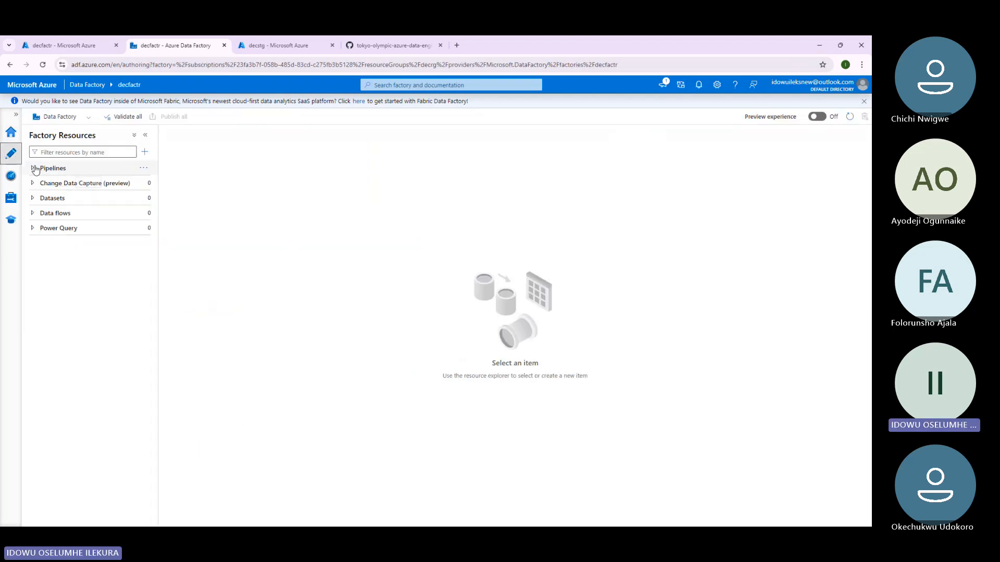
left_click(32, 168)
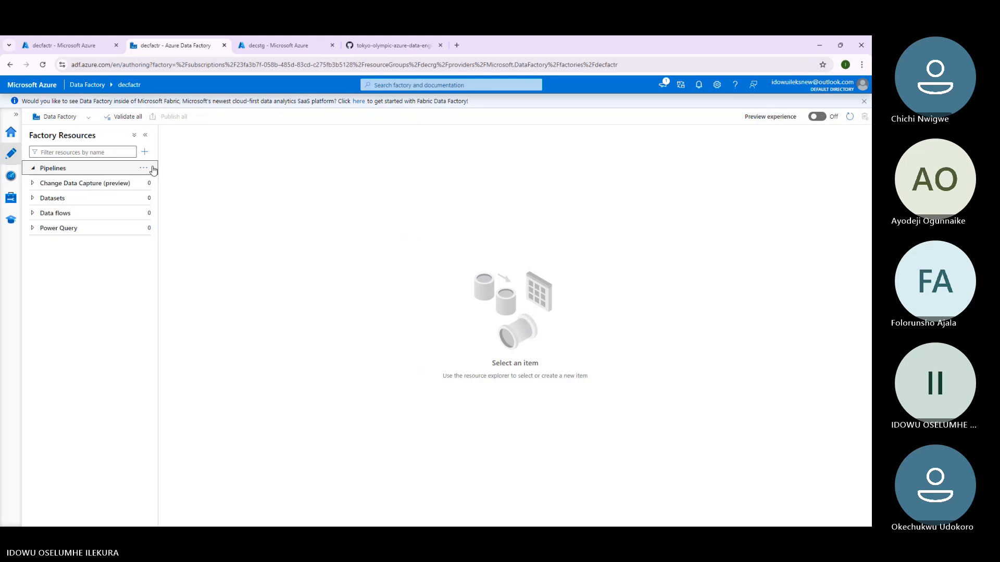
left_click(153, 169)
left_click(167, 181)
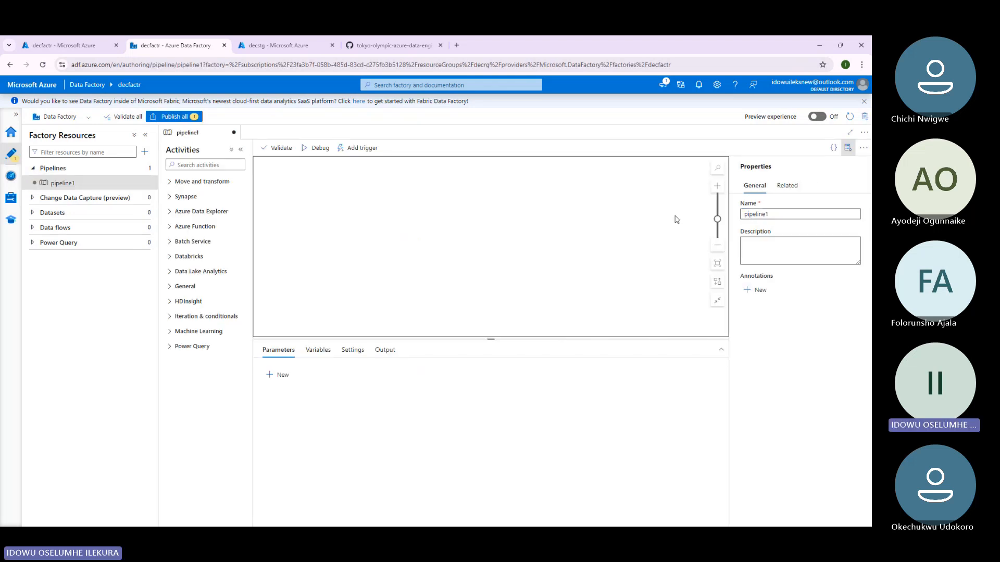
Rename the new pipeline as parameters.
left_click(776, 212)
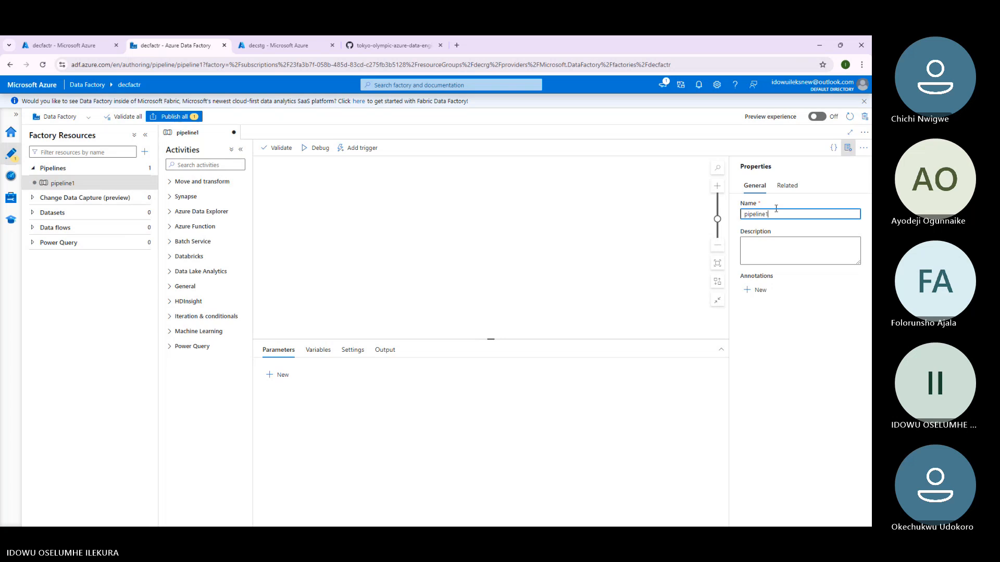
key("ctrl+a")
key("BackSpace")
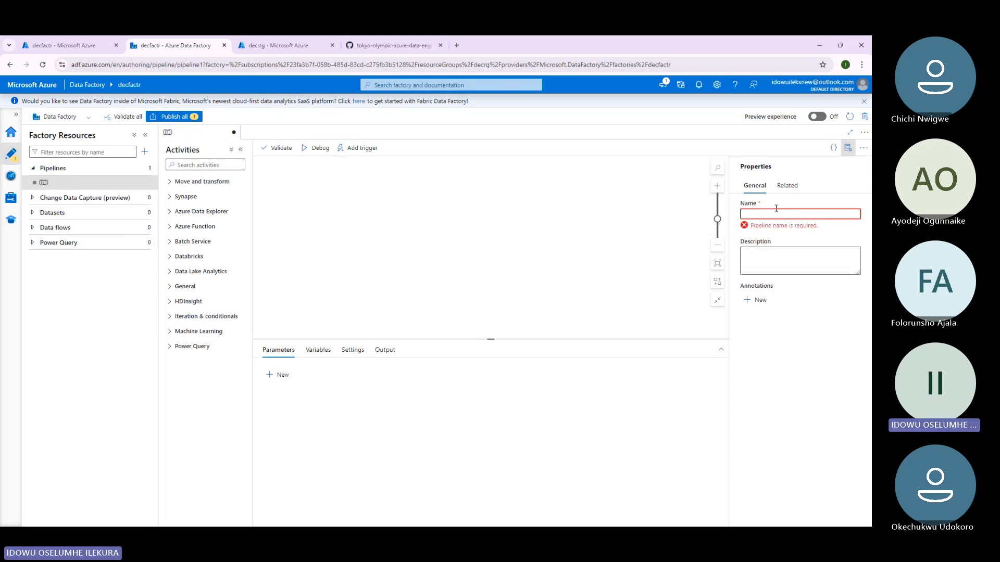
type("fore")
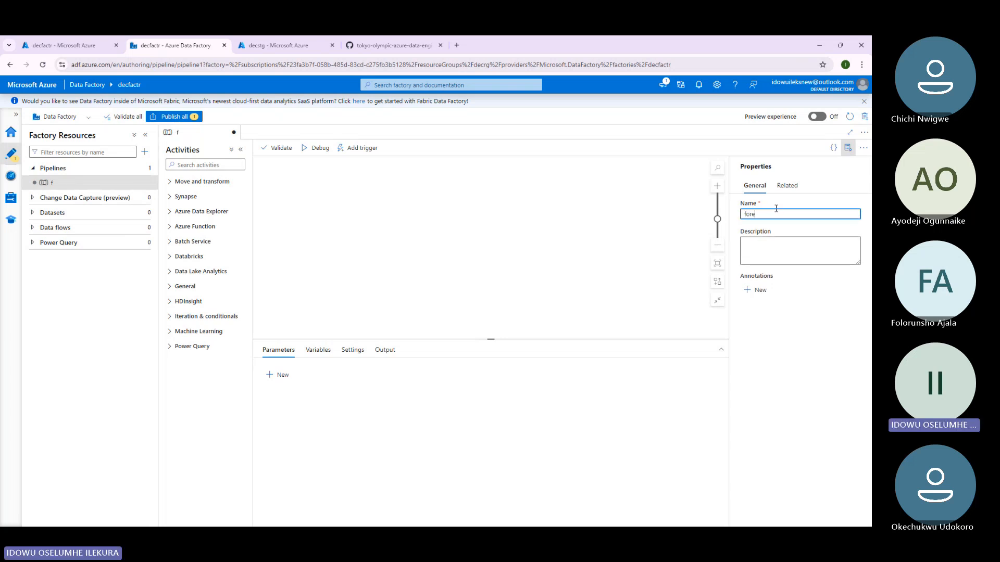
type("ach")
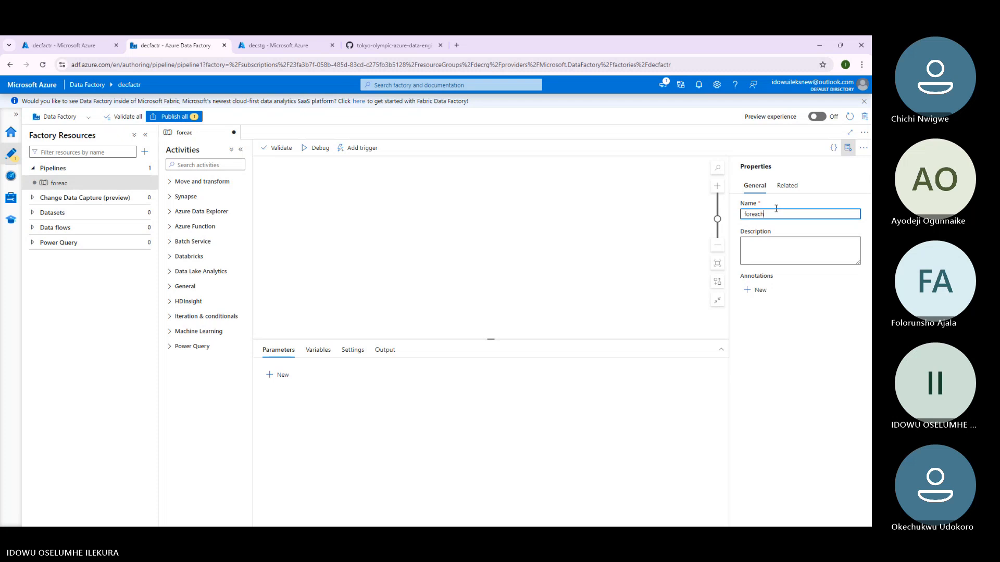
key("ctrl+a")
key("BackSpace")
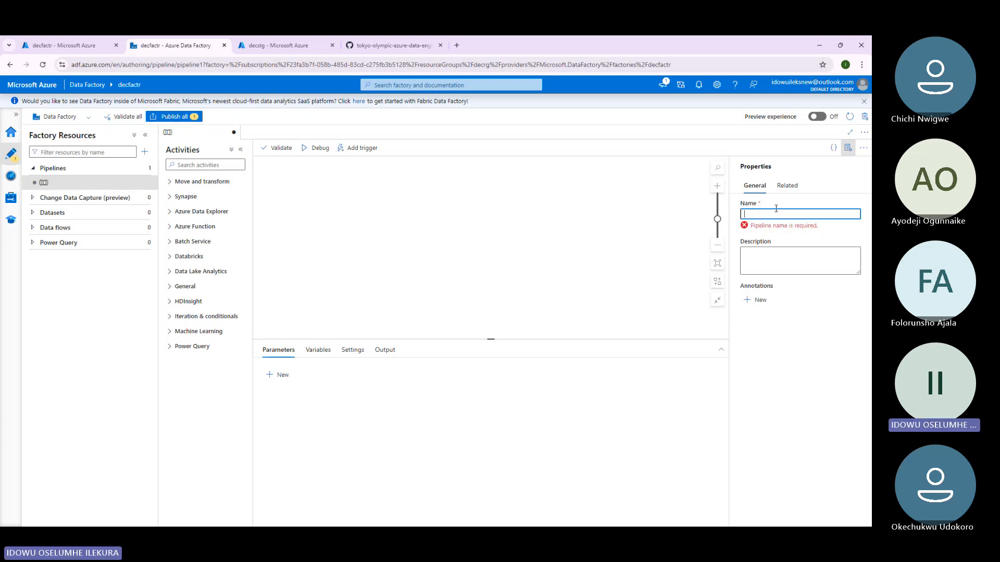
type("parameters")
left_click(599, 245)
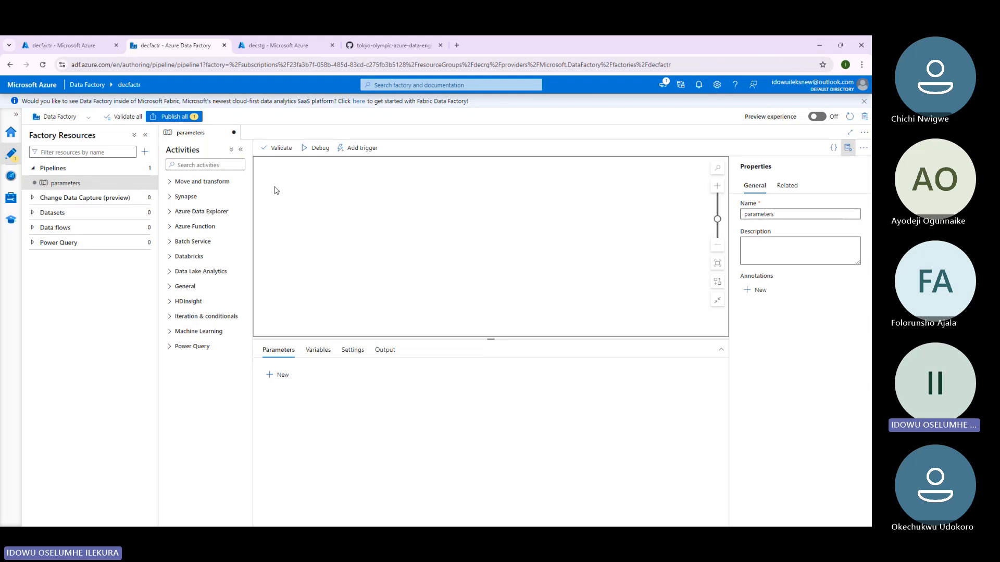
Add a Copy data activity near the upper-left area of the parameters pipeline canvas.
left_click(168, 183)
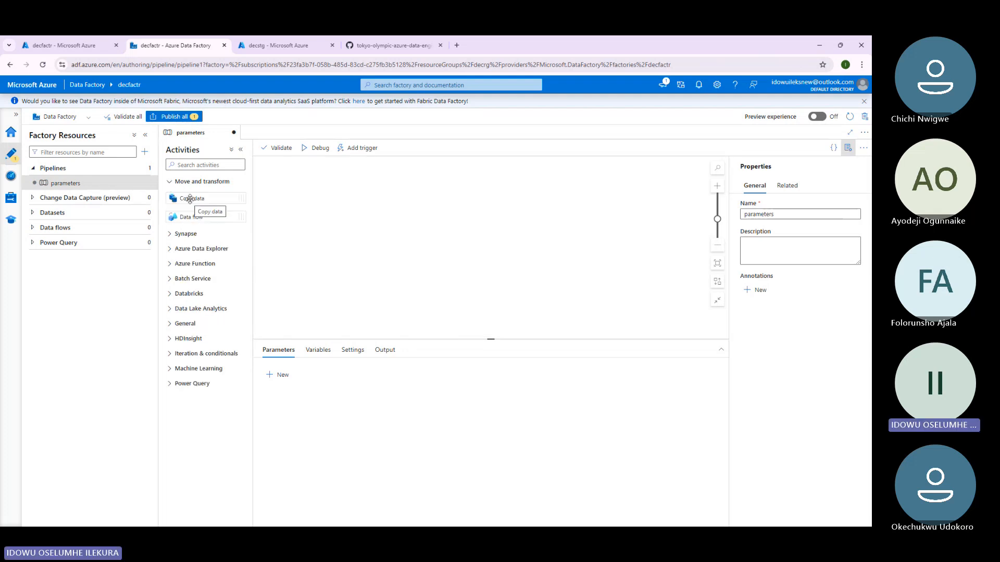
left_click_drag(190, 200, 328, 207)
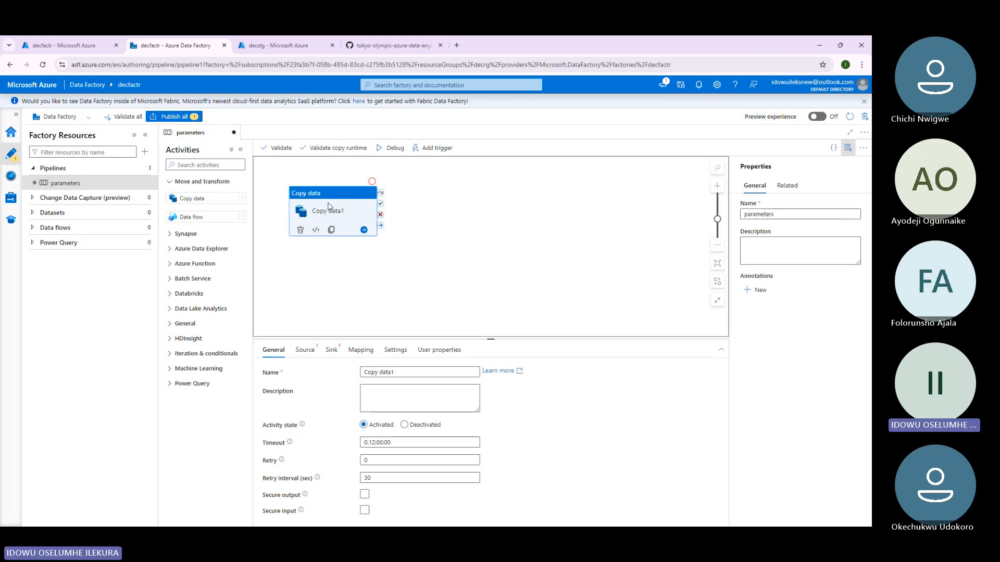
left_click_drag(328, 207, 333, 209)
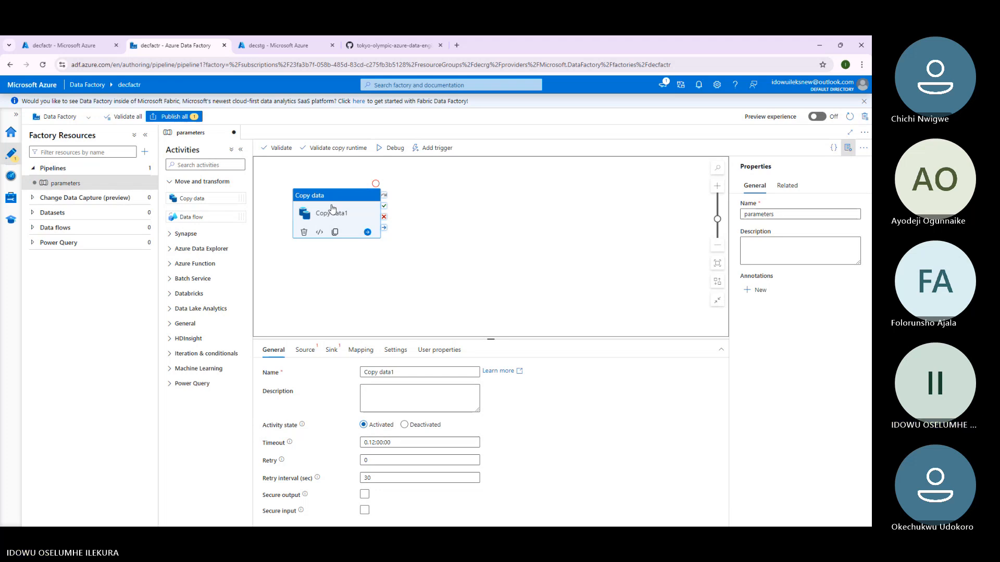
left_click_drag(332, 207, 334, 208)
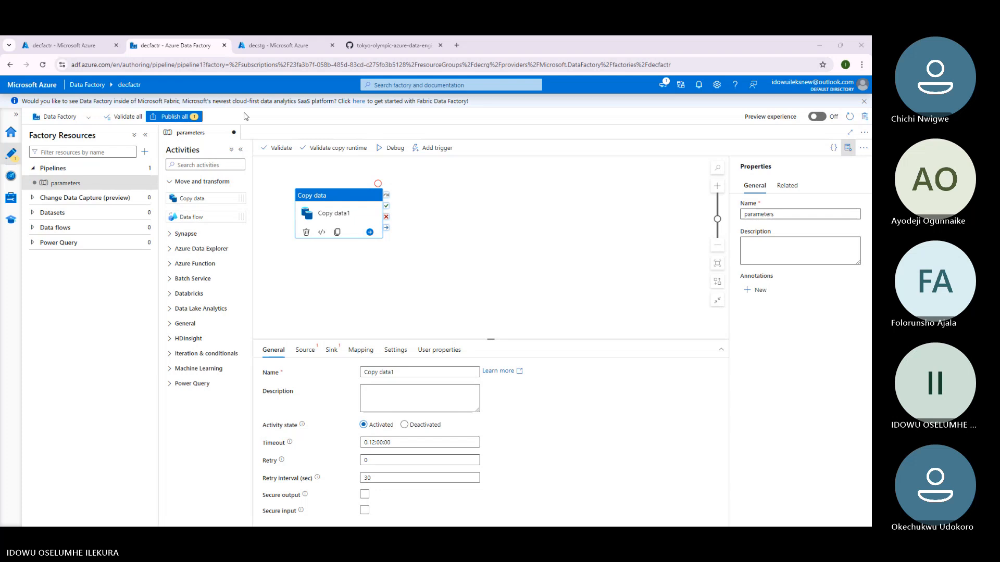
Start creating a new SQL database from the Azure portal and assign it to the decrg resource group.
left_click(90, 50)
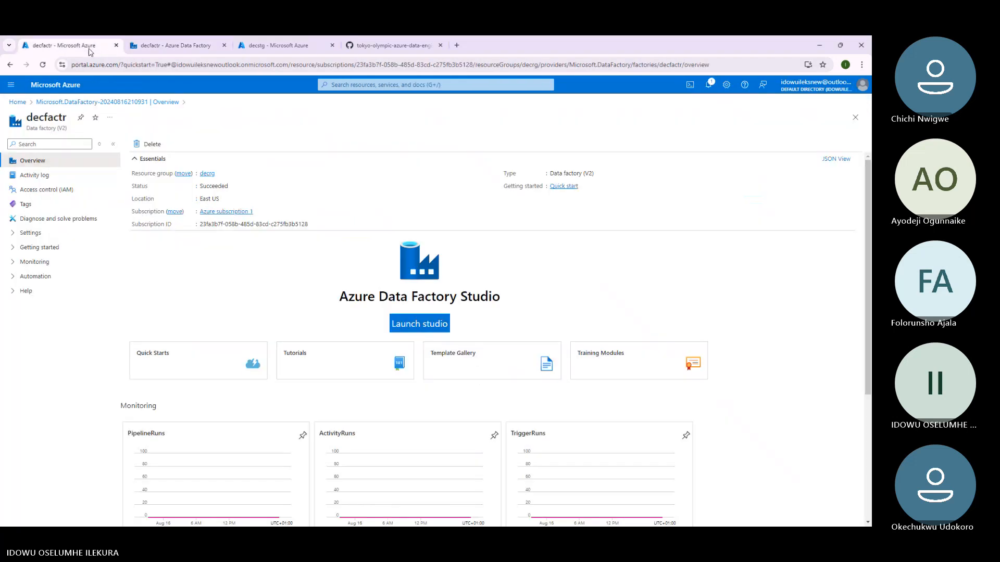
left_click(60, 87)
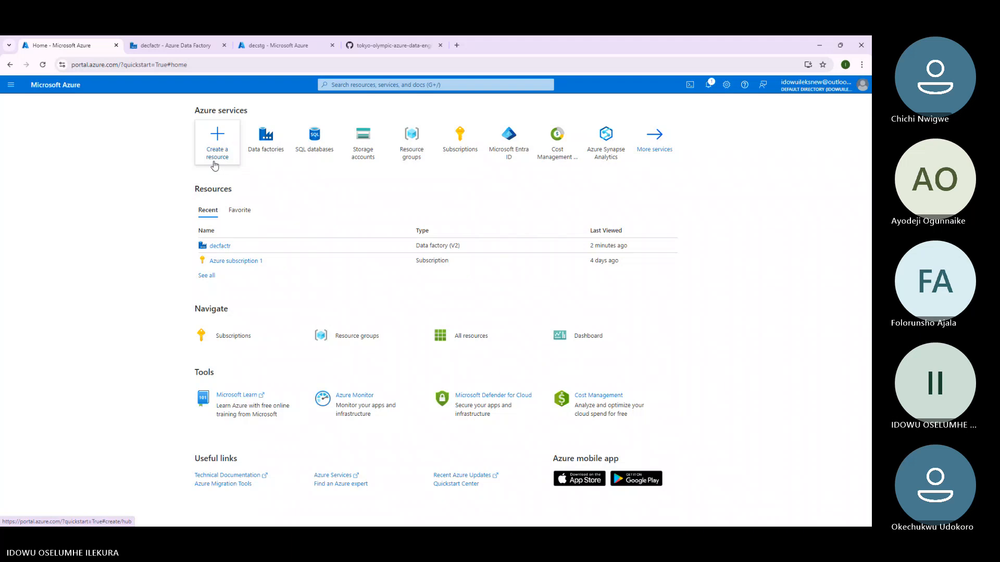
left_click(314, 138)
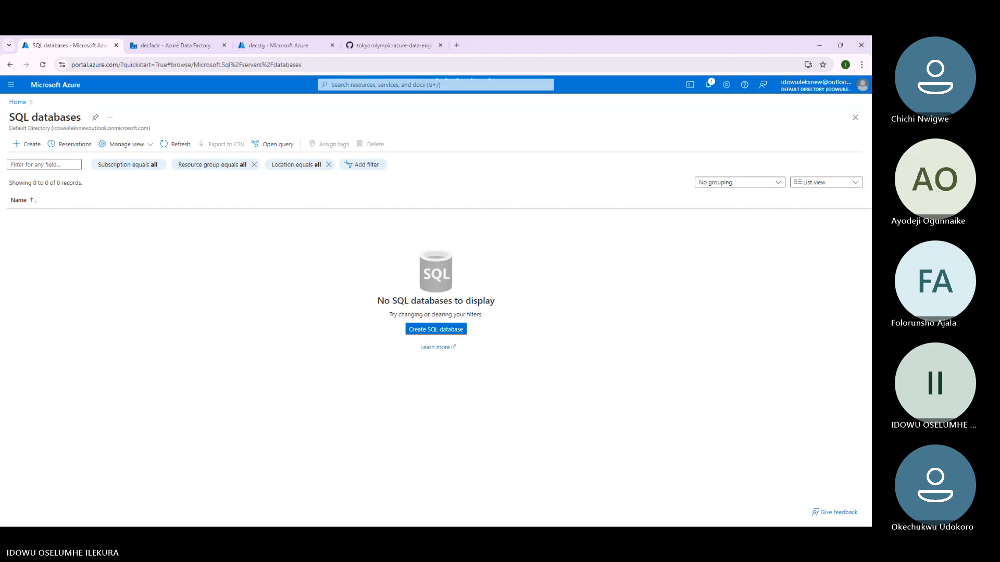
left_click(436, 329)
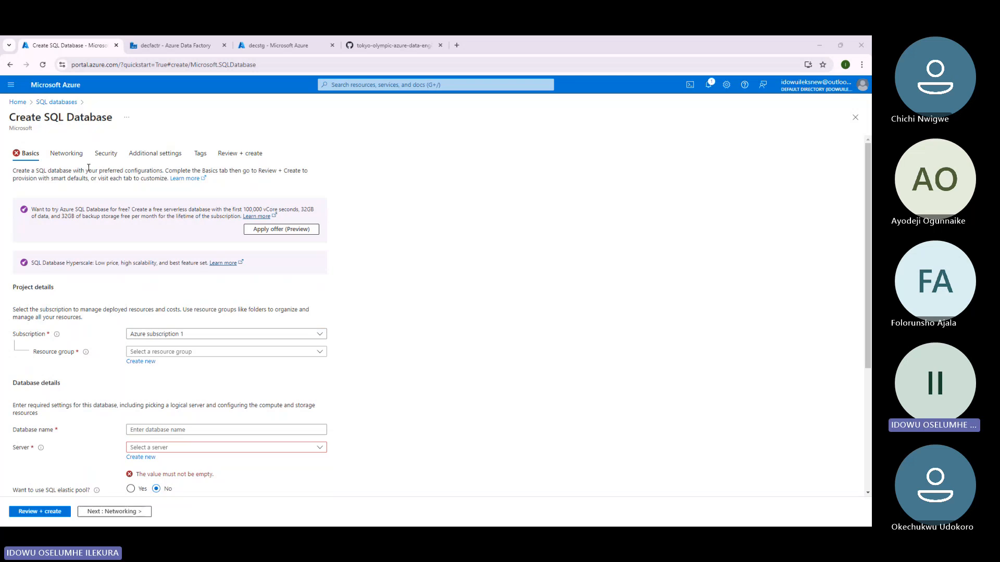
left_click(203, 352)
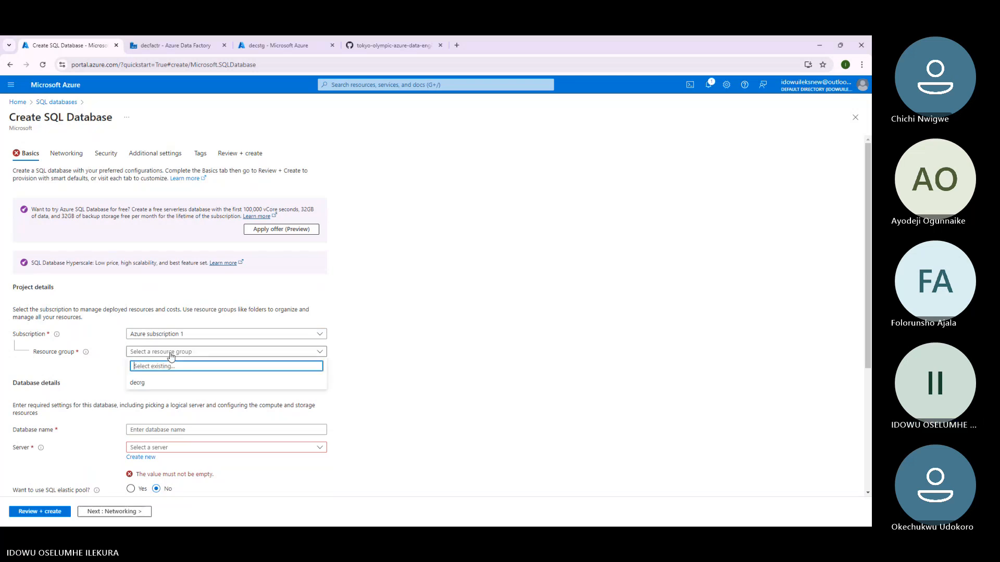
left_click(158, 383)
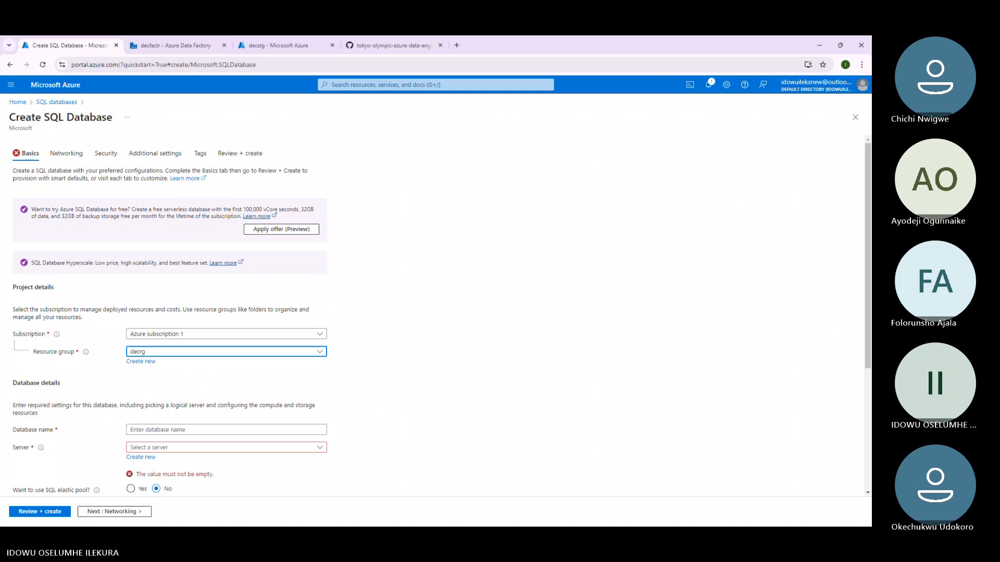
Name the new SQL database sqlserverdb.
scroll(357, 227, "down", 1)
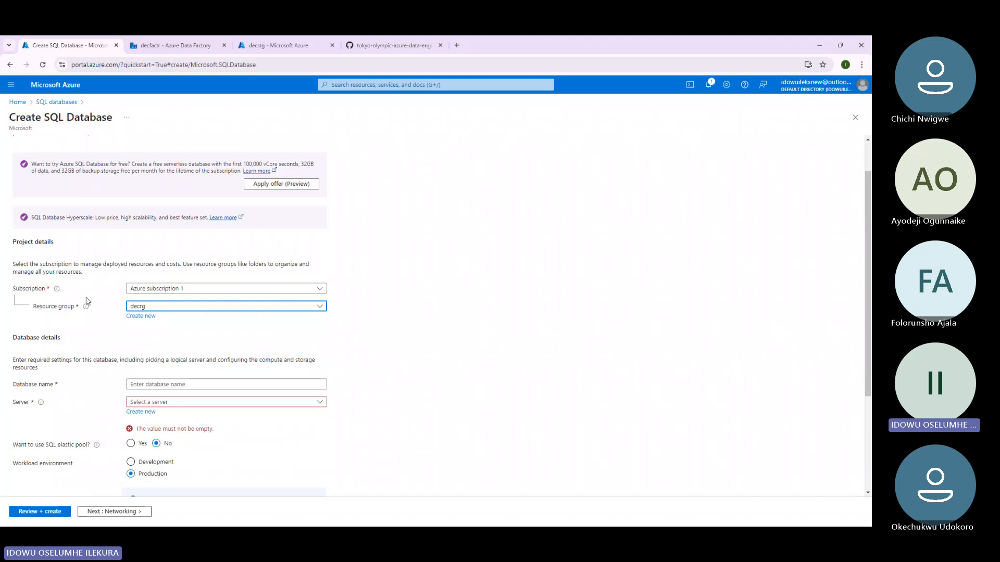
scroll(47, 262, "down", 2)
left_click(168, 293)
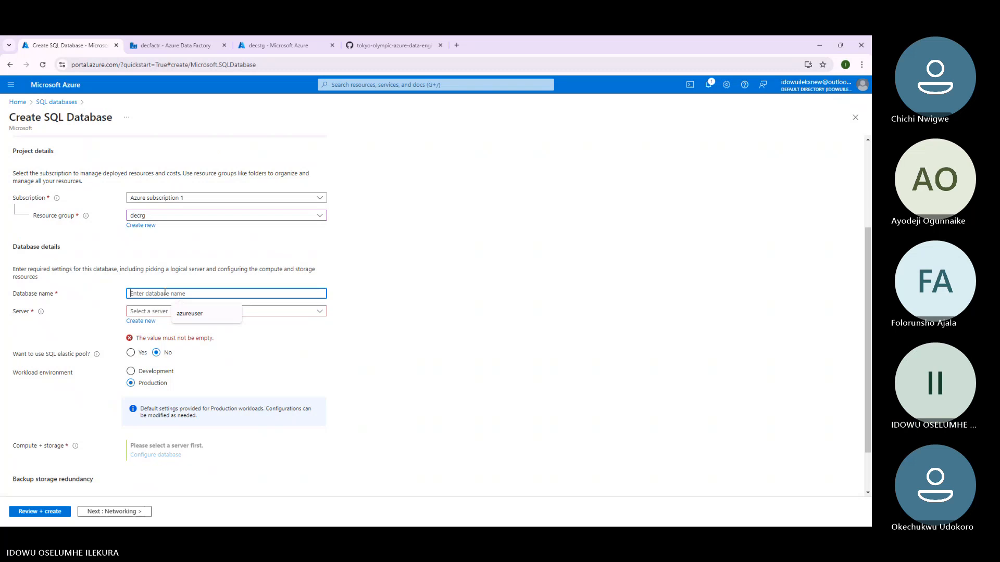
type("sqlserver")
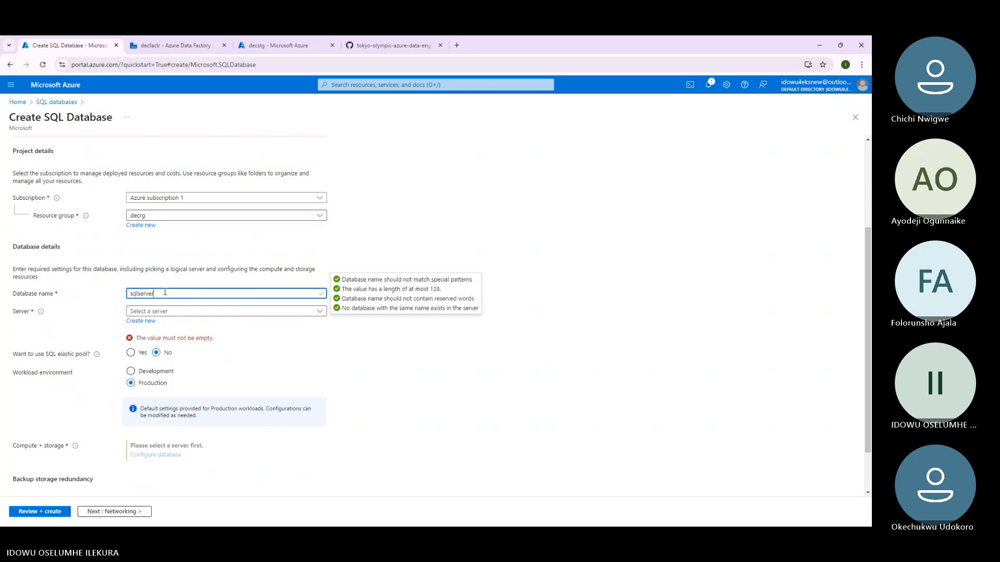
type("db")
Start a new server for the database, naming it sqldecserver with location (Europe) West Europe.
left_click(160, 312)
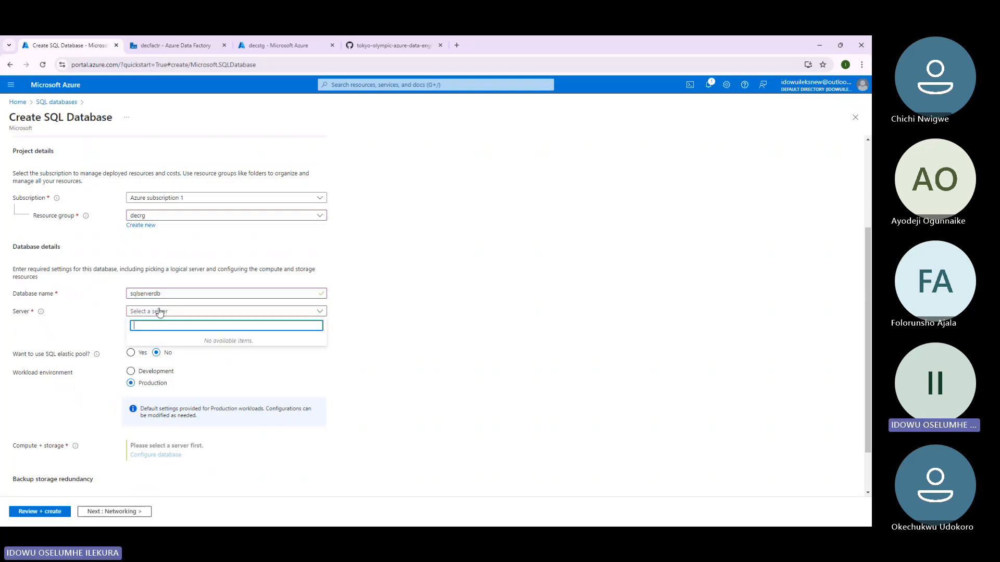
left_click(116, 320)
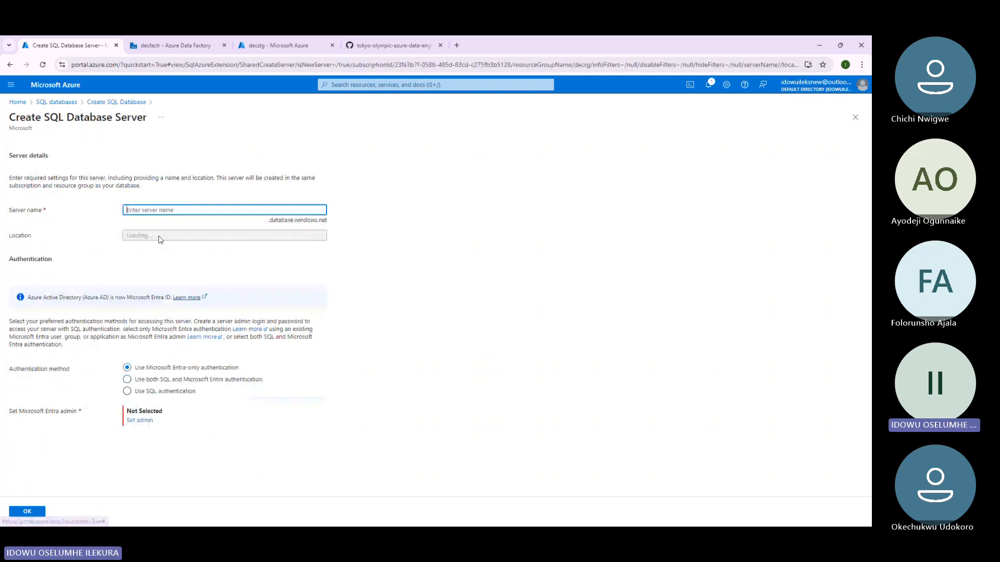
left_click(158, 212)
type("sqlserver")
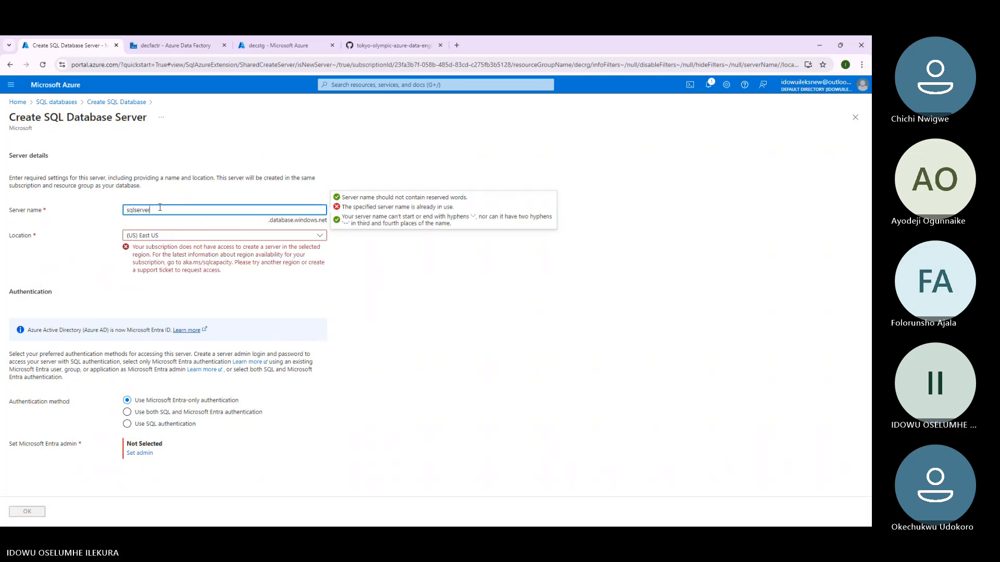
left_click(135, 209)
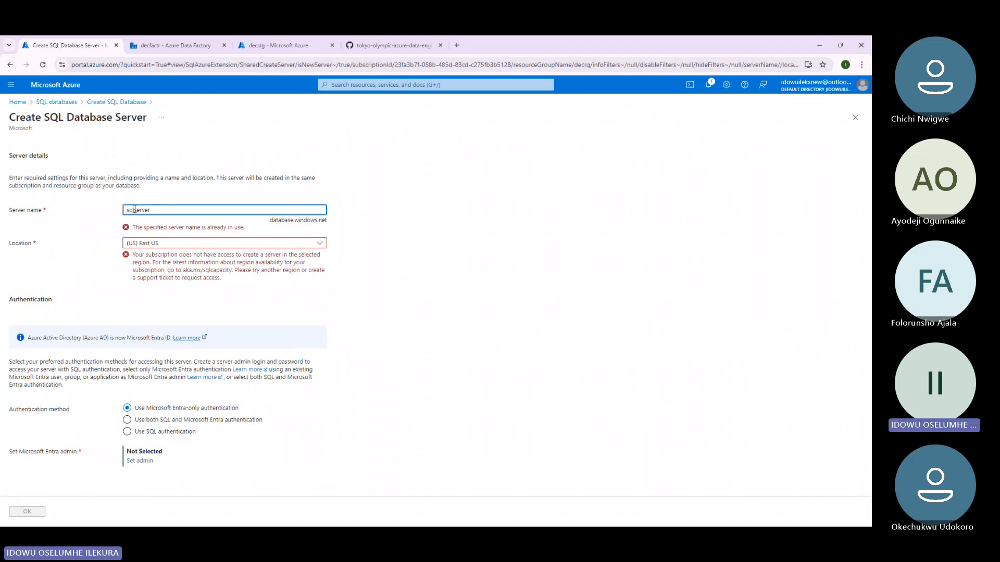
type("de")
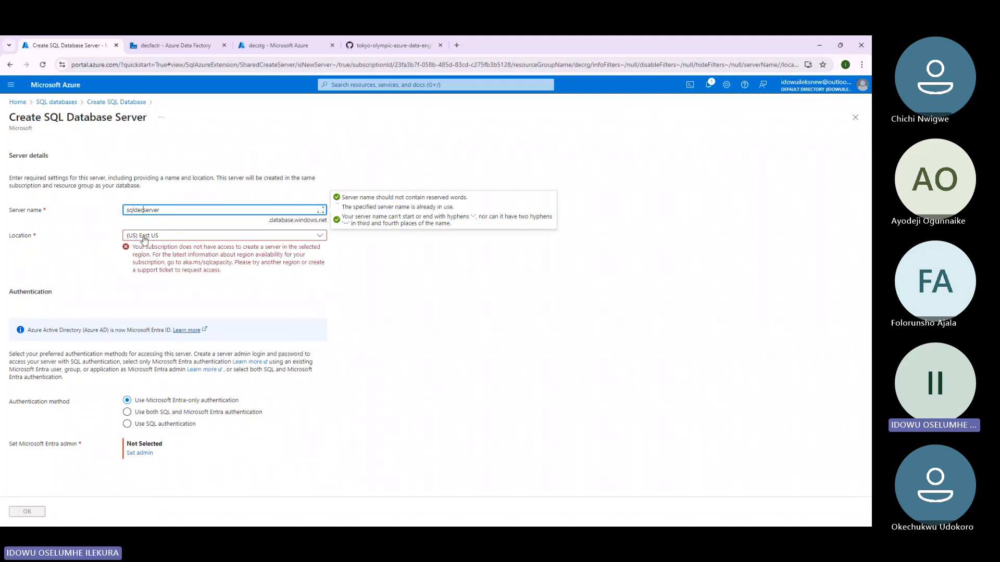
left_click(145, 239)
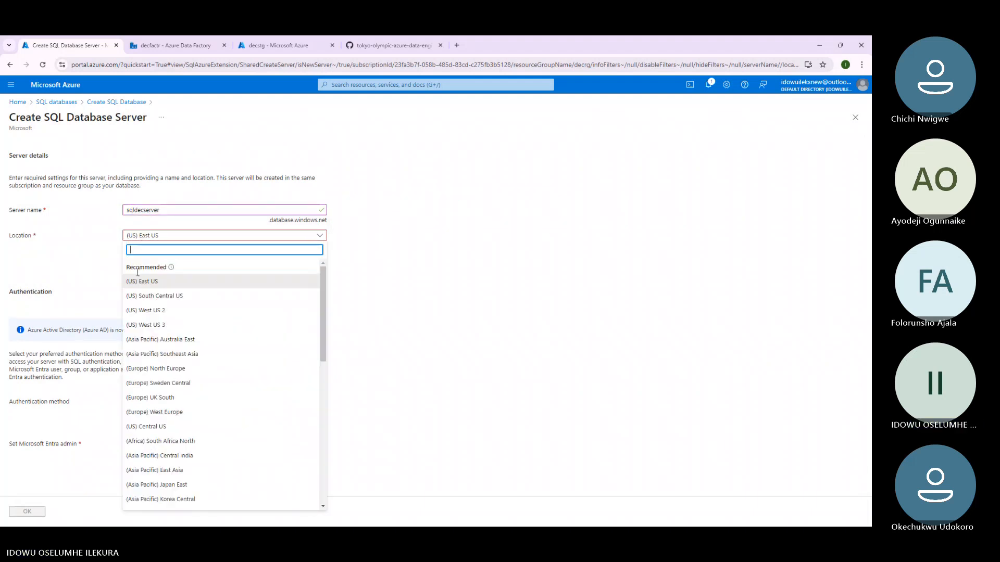
scroll(151, 312, "down", 3)
left_click(153, 276)
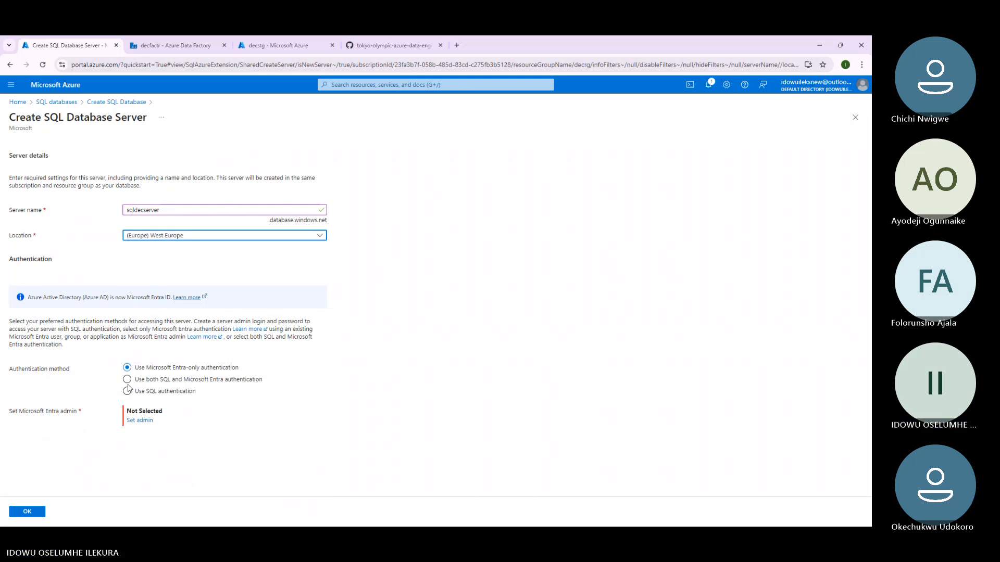
Choose SQL authentication for the new server and set its admin login to serveradmin.
left_click(128, 391)
left_click(146, 391)
left_click(149, 411)
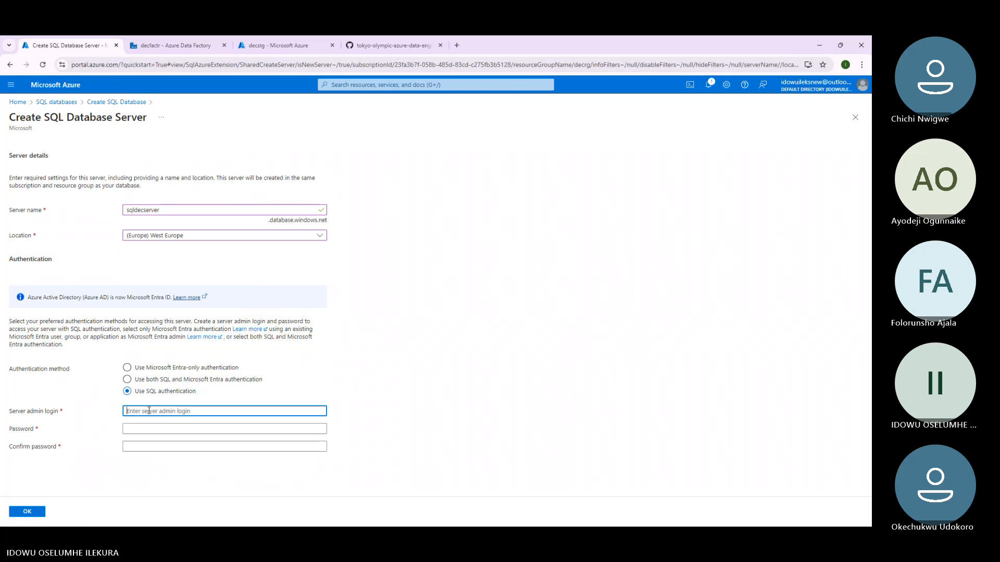
type("serveradmin")
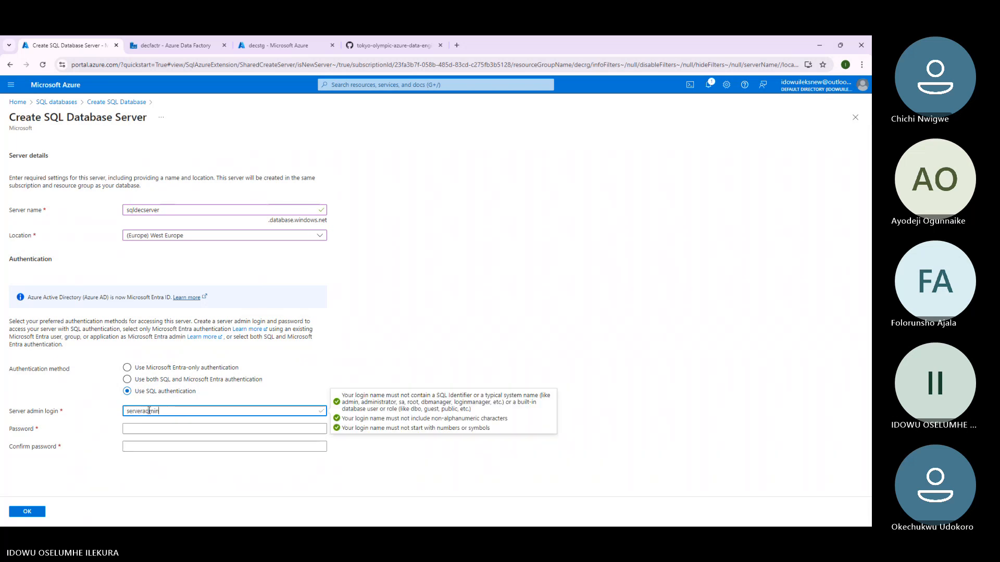
Enter and confirm the server admin password, and accept the new server settings.
left_click(155, 428)
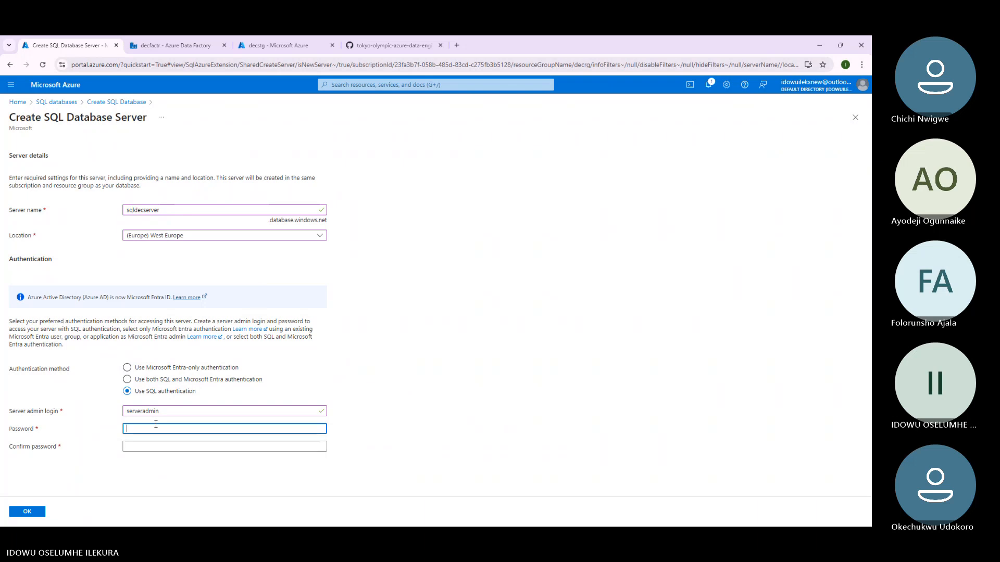
type("•••••")
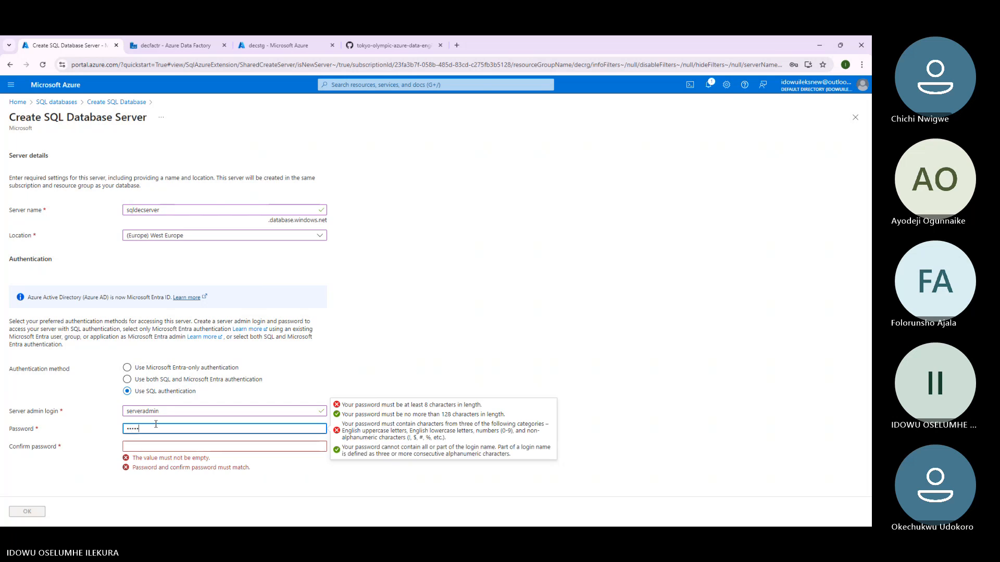
type("•••••••••")
left_click(156, 453)
left_click(157, 446)
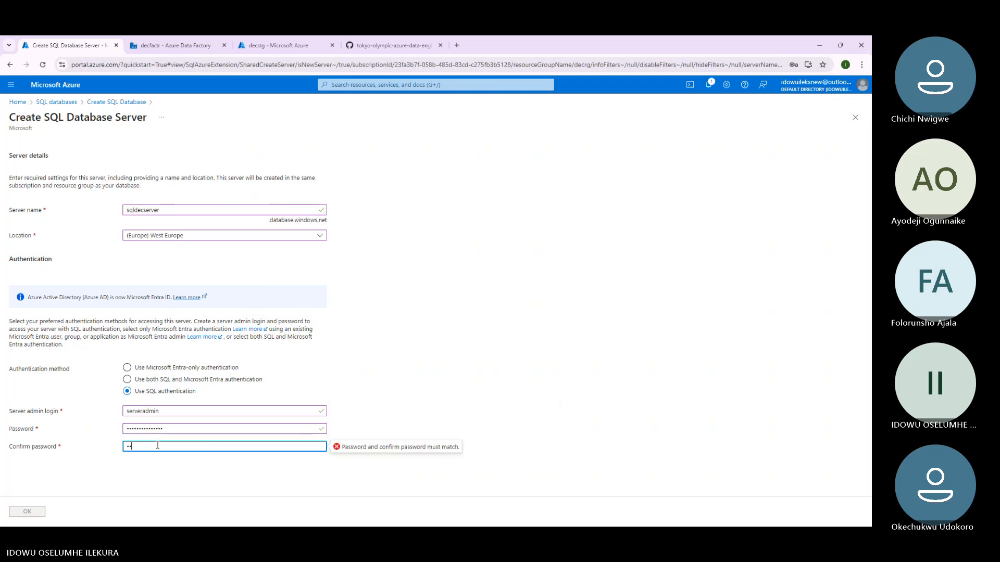
type("••••••••••••••")
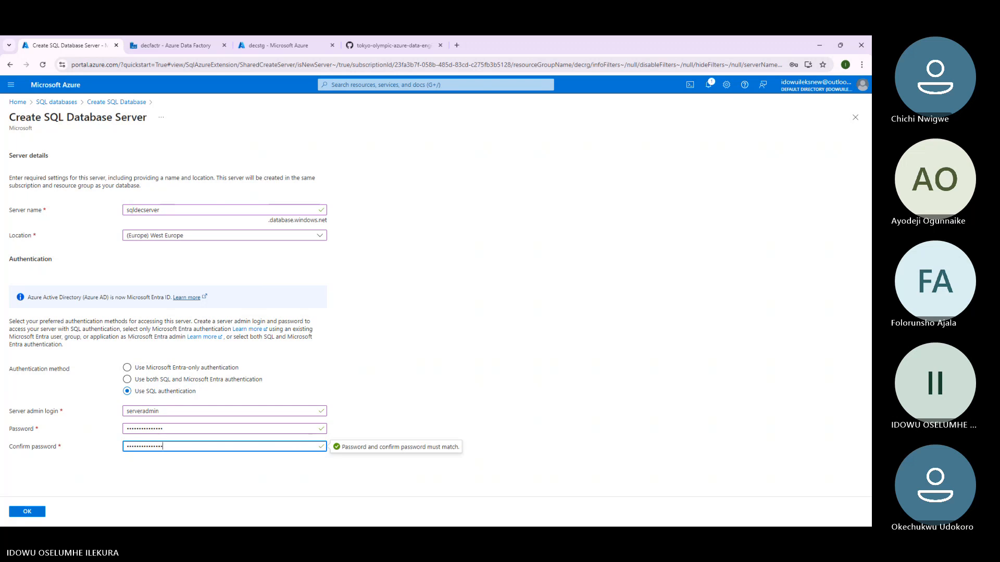
key("alt+Tab")
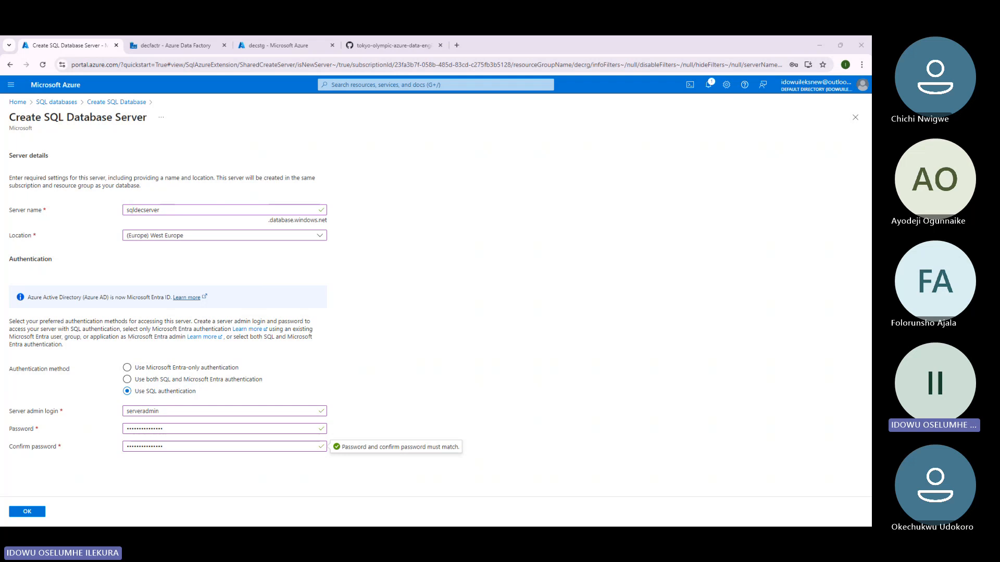
left_click(27, 511)
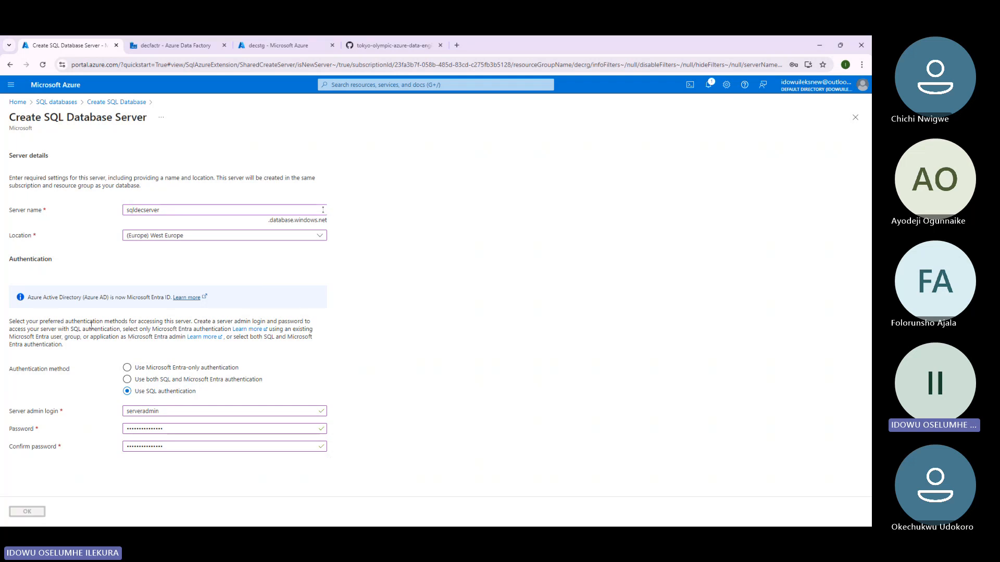
Set the SQL database's workload environment to Development.
scroll(95, 329, "down", 1)
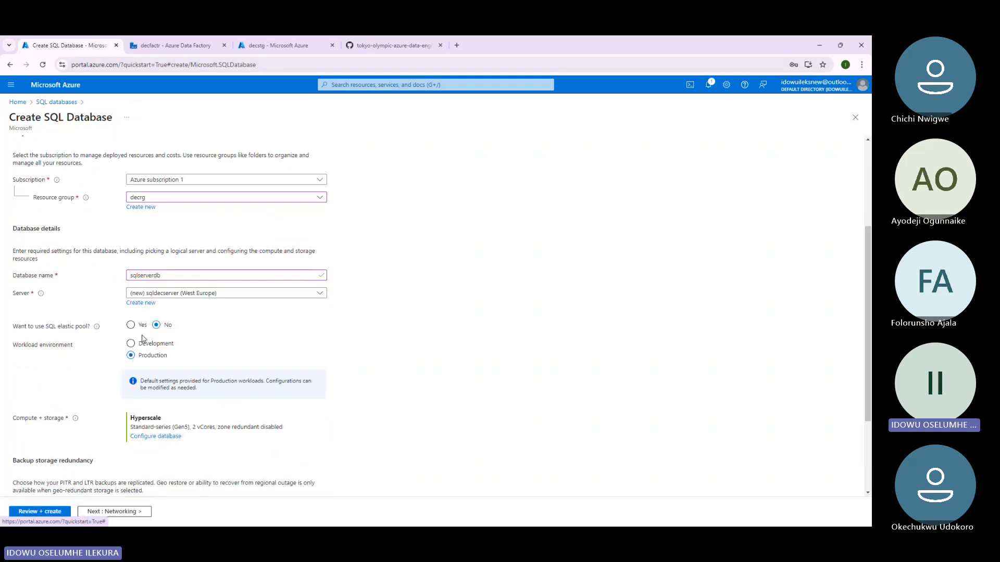
scroll(125, 344, "up", 1)
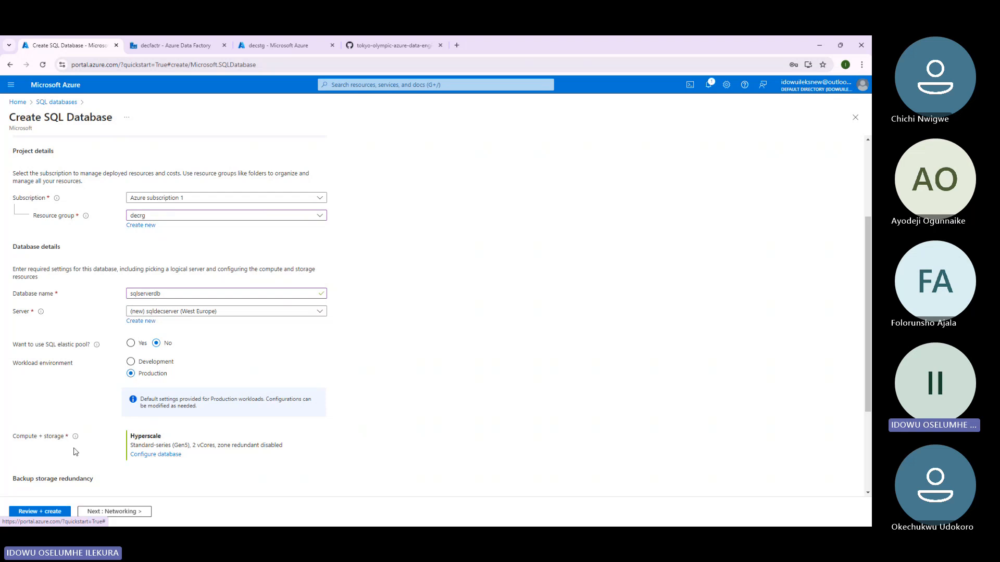
scroll(78, 427, "down", 4)
scroll(140, 184, "up", 2)
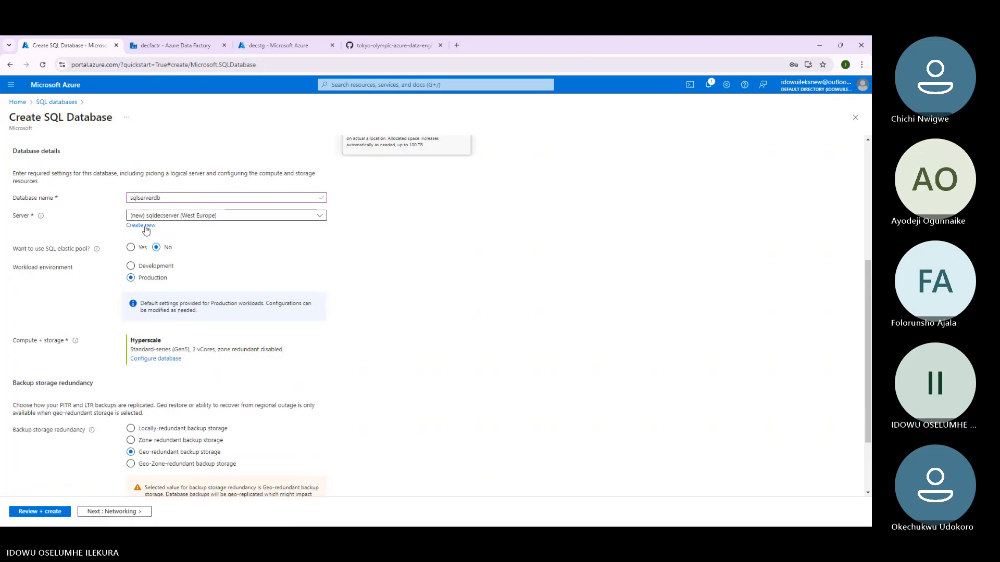
left_click(145, 267)
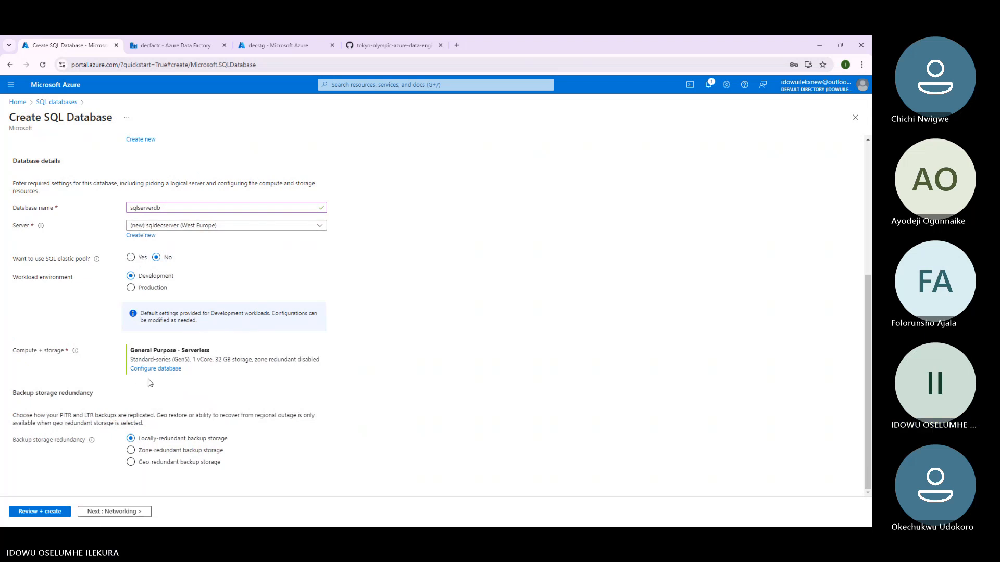
Apply the free Azure SQL Database offer to the new database.
scroll(150, 382, "up", 1)
scroll(151, 373, "up", 4)
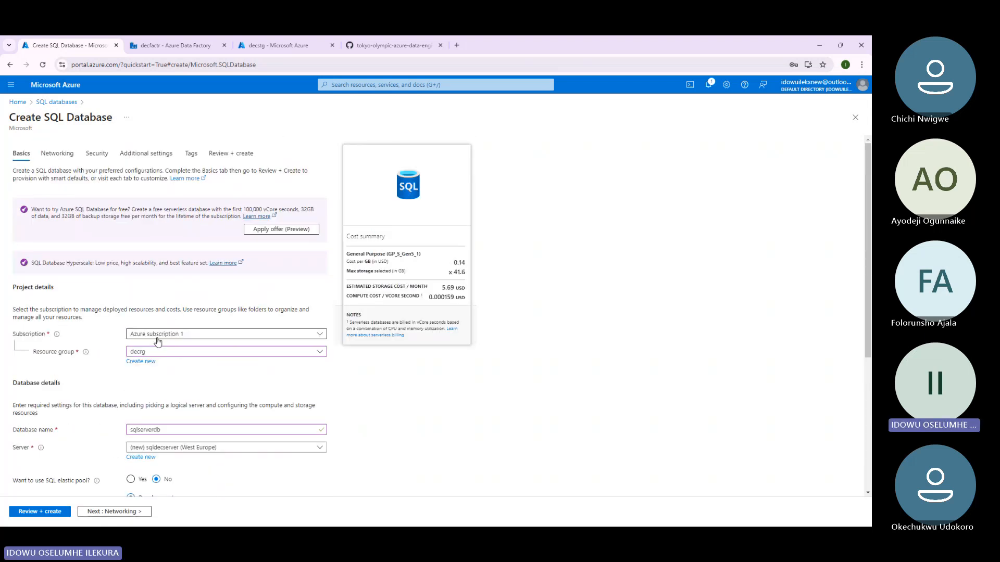
left_click(290, 230)
Set the network connectivity to Public endpoint, allowing access for Azure services and resources and adding the current client IP address.
scroll(201, 263, "down", 5)
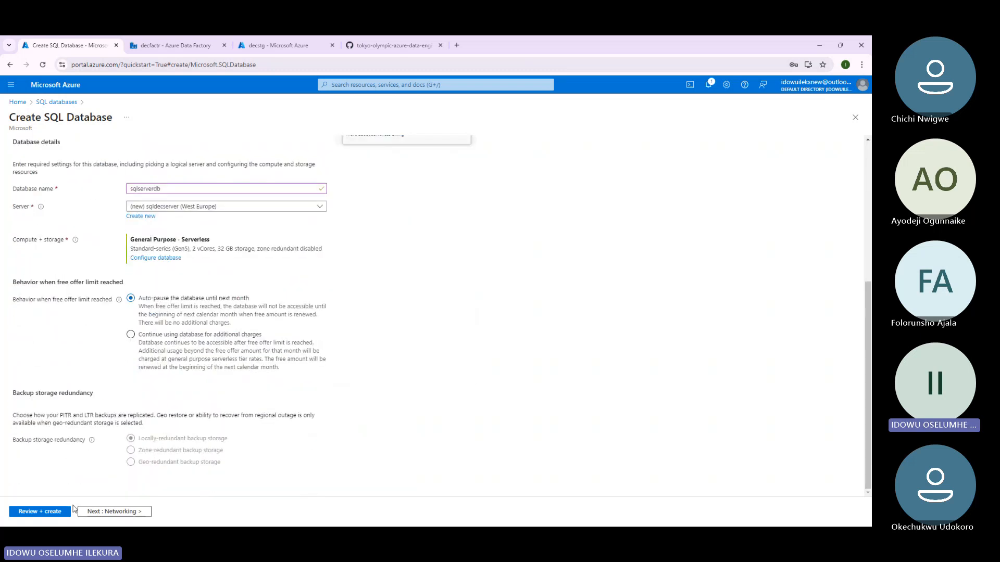
left_click(121, 513)
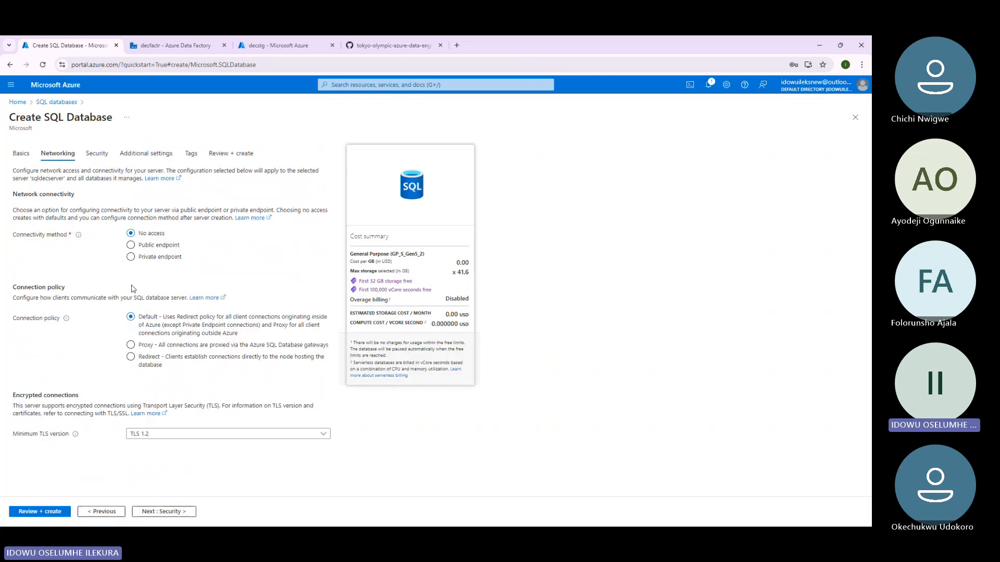
scroll(169, 297, "down", 1)
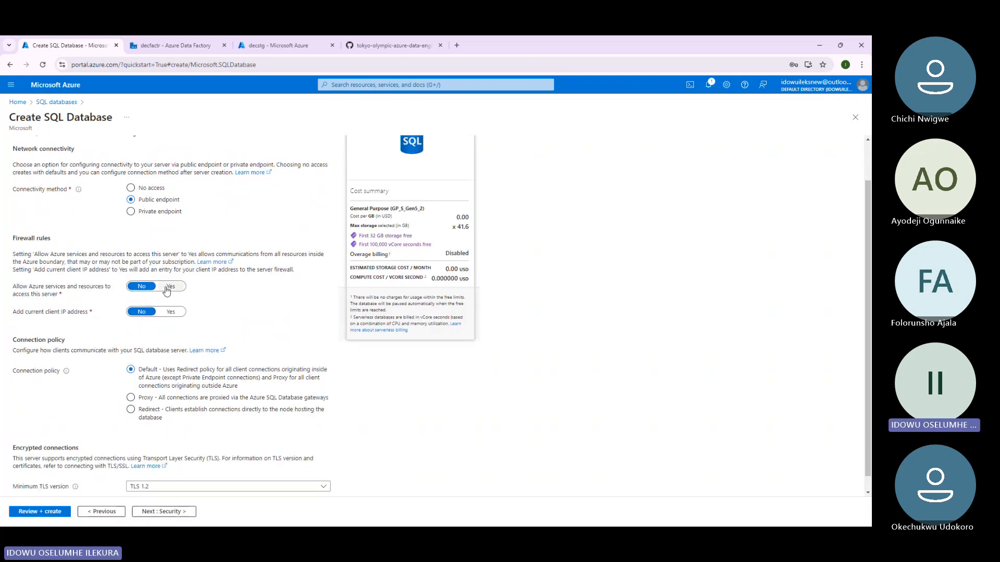
left_click(170, 287)
left_click(168, 312)
scroll(168, 317, "down", 1)
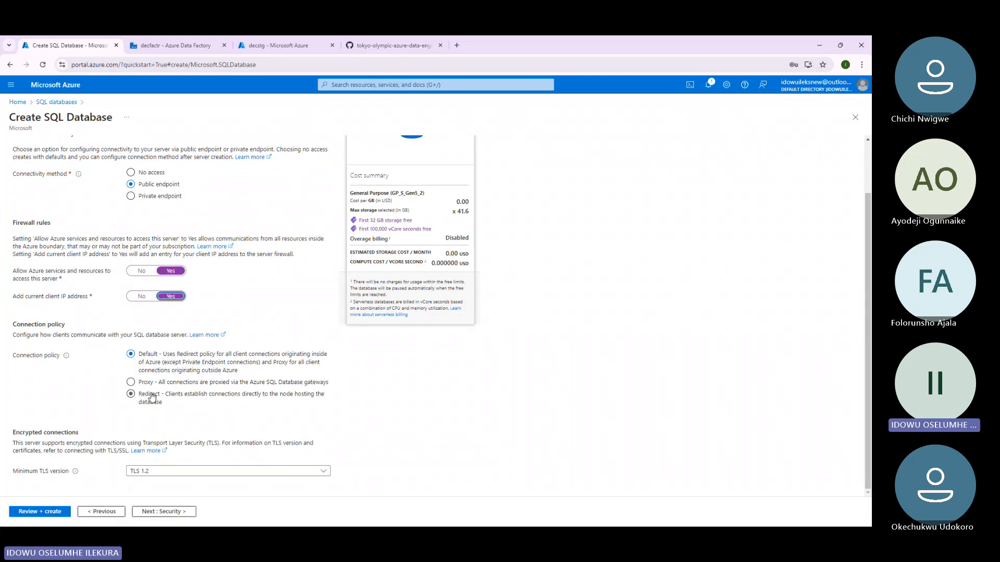
left_click(145, 397)
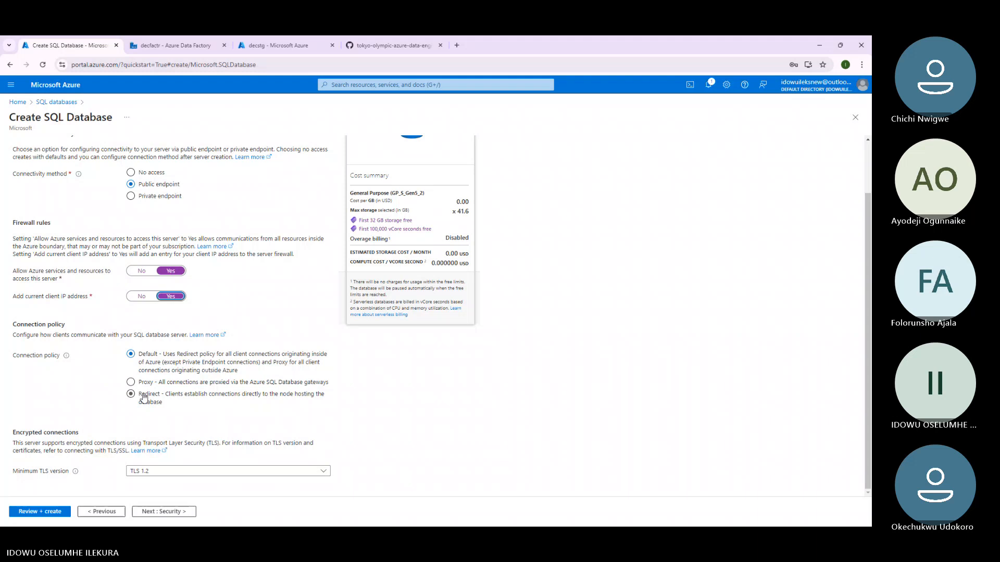
Keep the default security settings, review the configuration and create the SQL database.
left_click(163, 512)
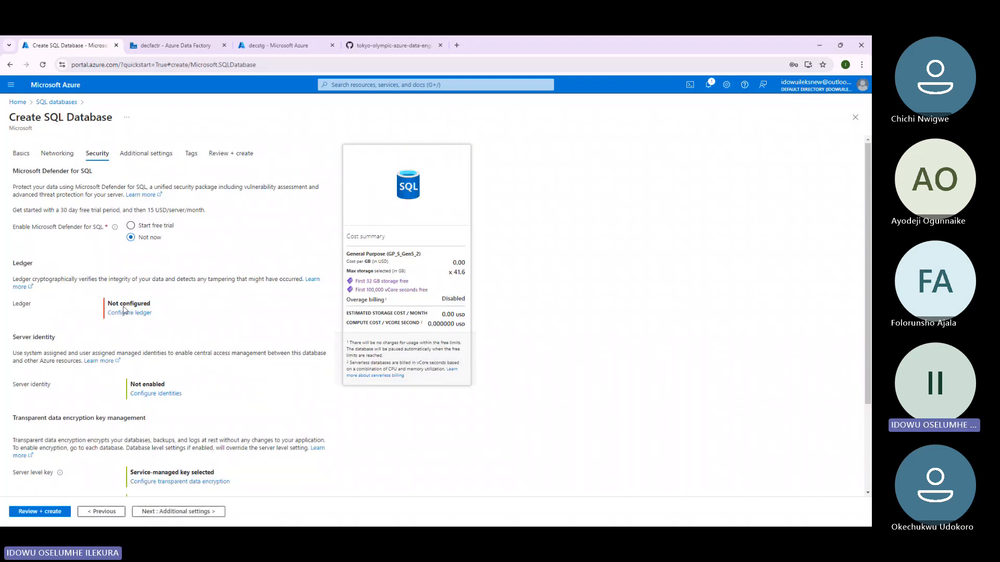
scroll(124, 310, "down", 3)
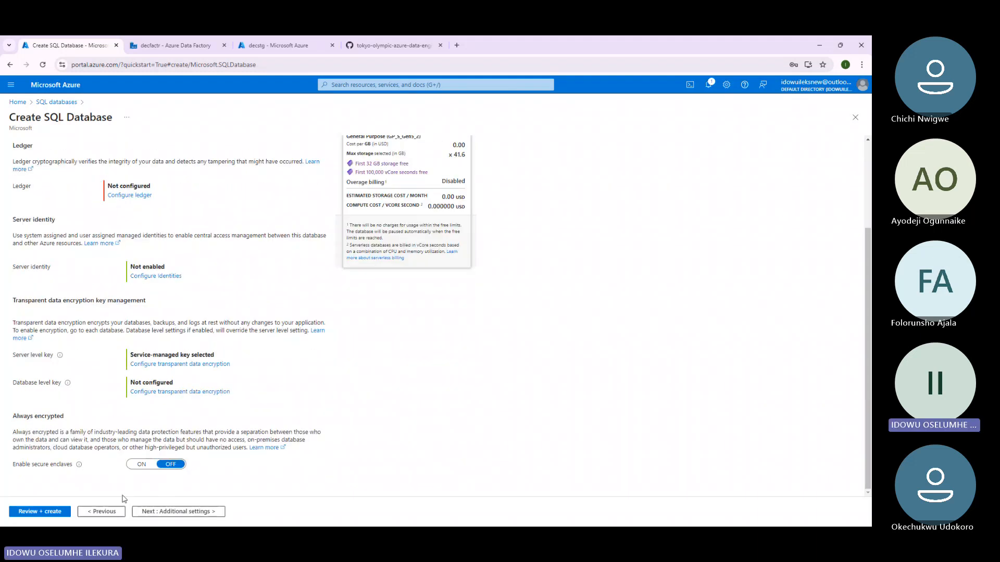
left_click(56, 514)
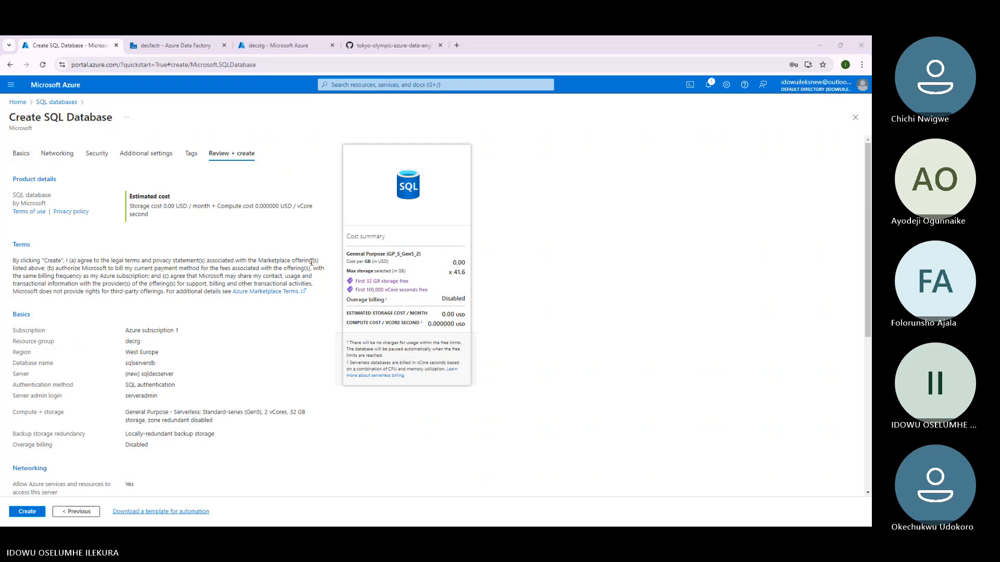
left_click(27, 512)
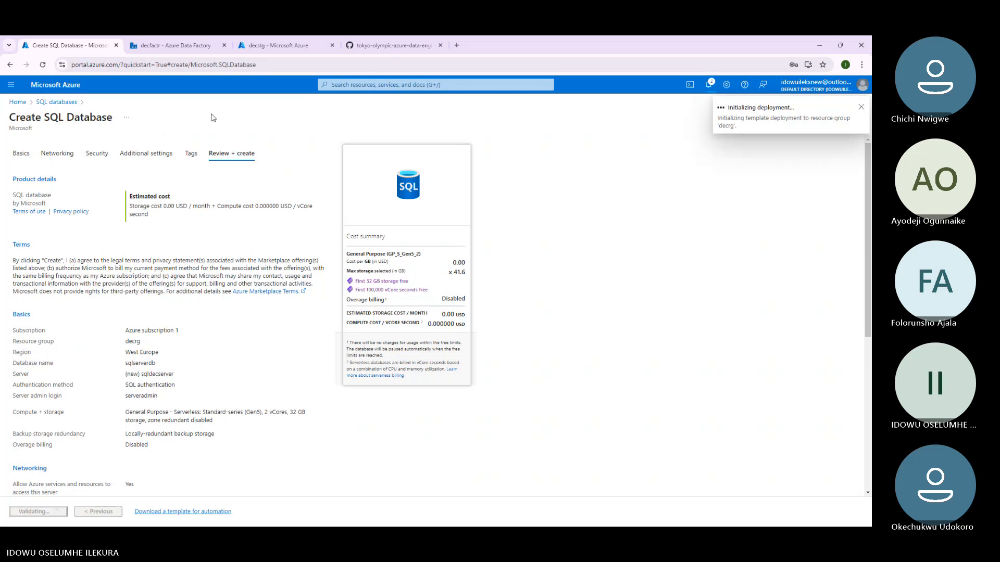
Download Athletes.csv from the tokyo-olympic-azure-data-engineering-project repository on GitHub, and return to Azure Data Factory.
left_click(188, 47)
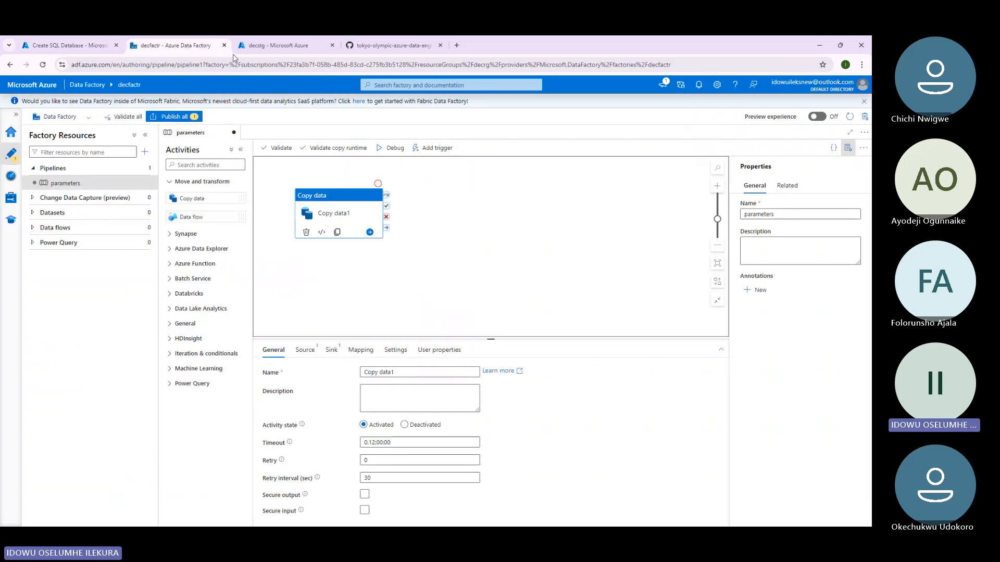
left_click(281, 45)
left_click(393, 46)
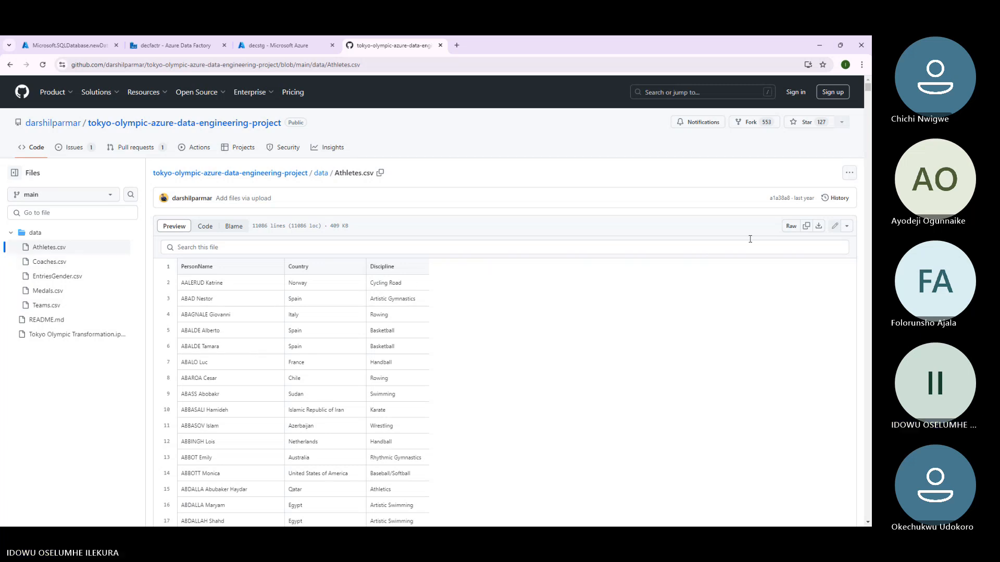
left_click(160, 48)
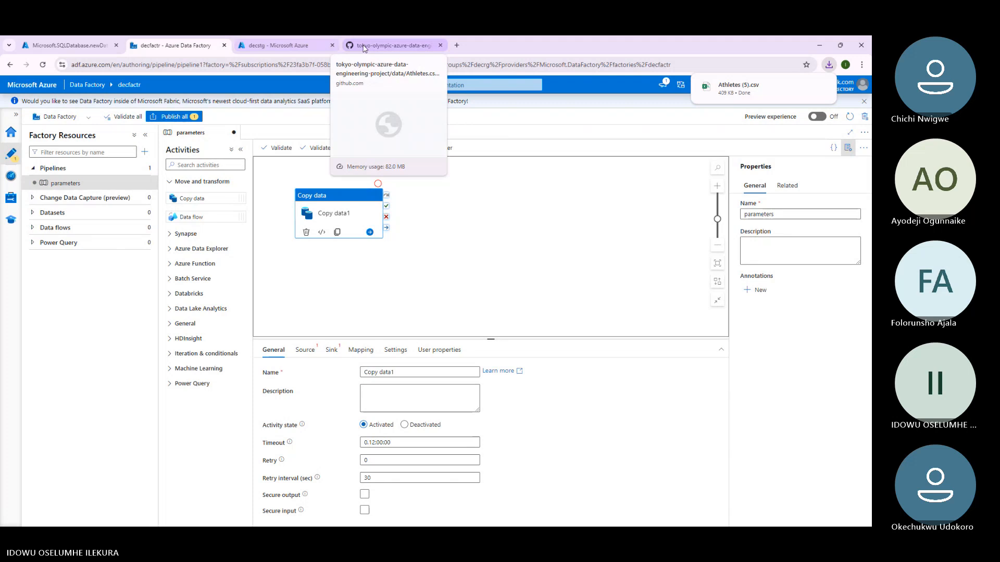
Copy the raw contents of Athletes.csv in the GitHub repository.
left_click(363, 48)
left_click(848, 227)
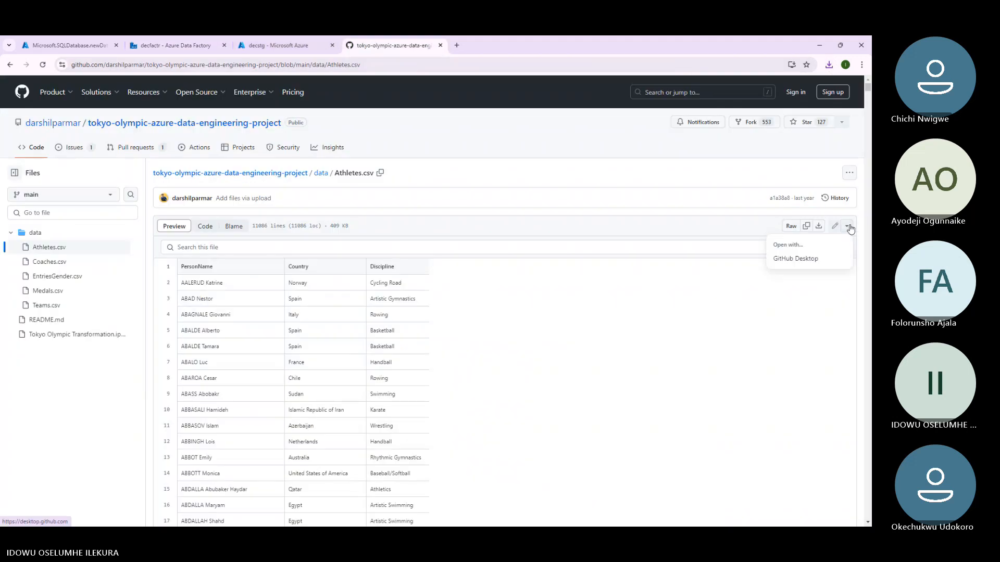
left_click(851, 229)
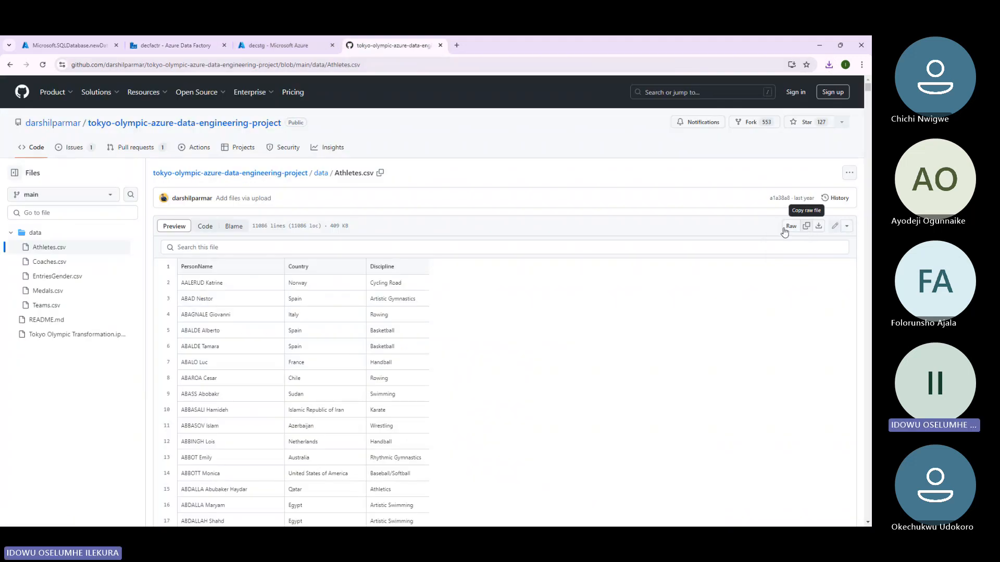
left_click(806, 226)
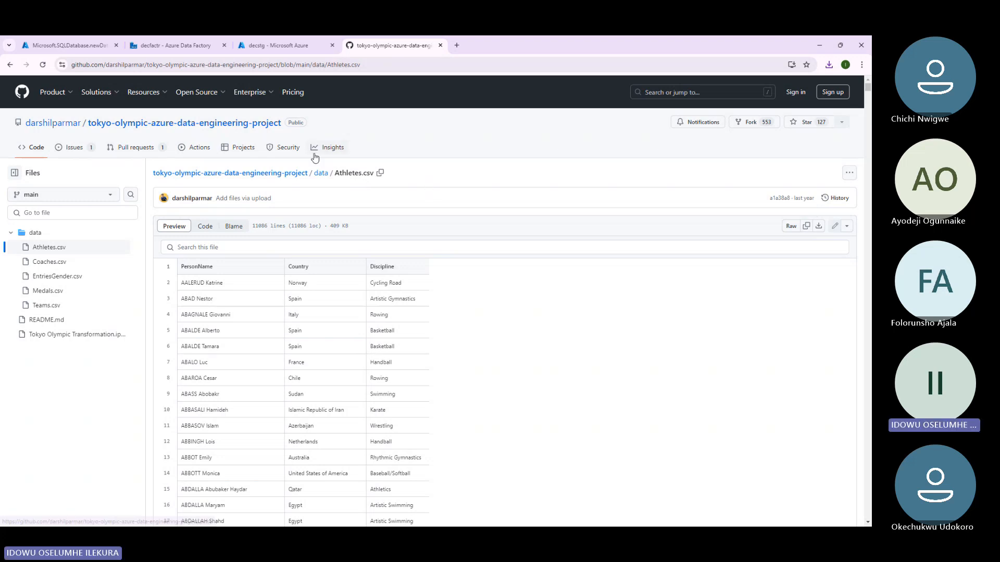
Check the deployment progress of the SQL database and server in the Azure portal.
left_click(58, 51)
left_click(167, 46)
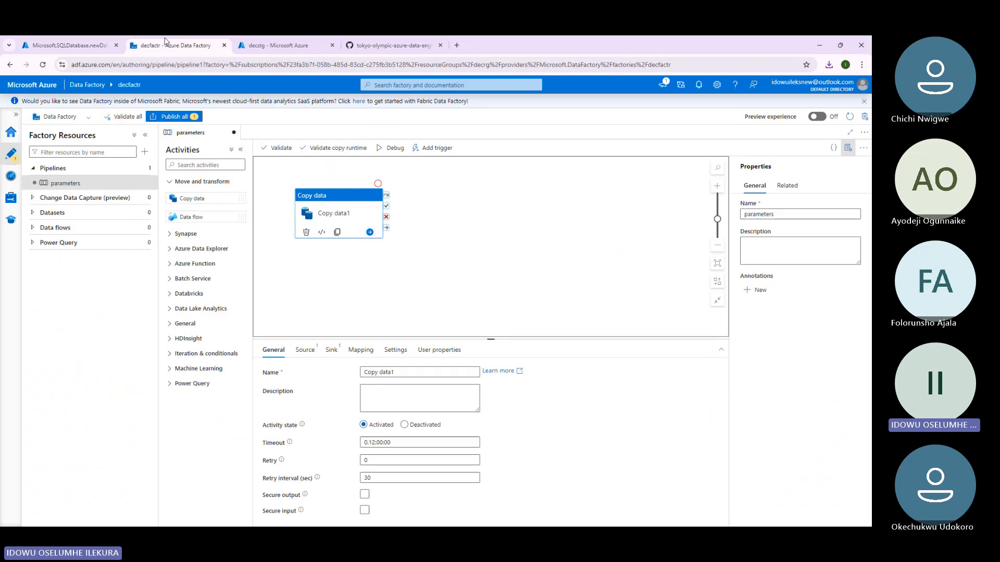
left_click(94, 47)
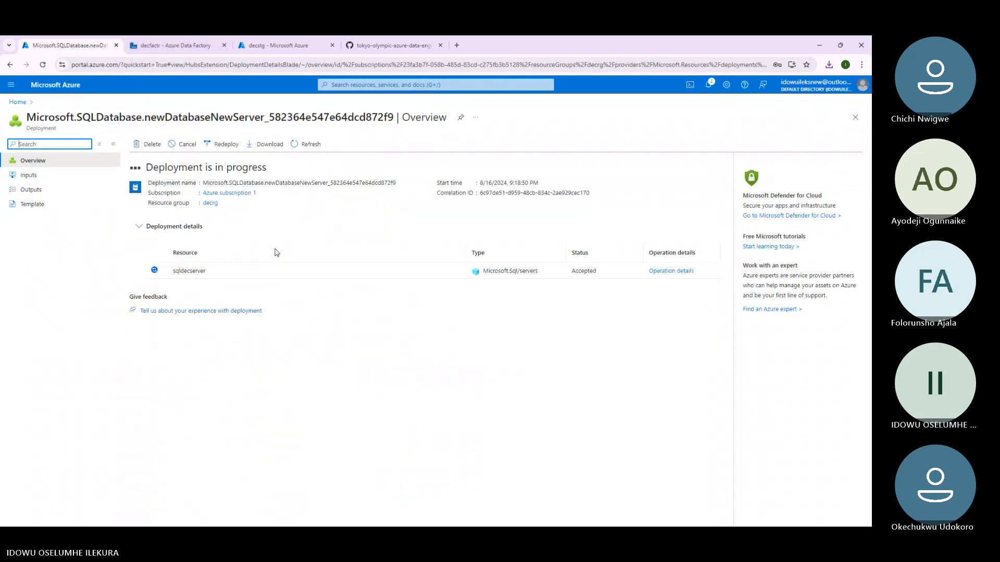
In Azure Data Factory, start a new Azure Data Lake Storage Gen2 source dataset in delimited text format for the Copy data activity.
left_click(172, 45)
left_click(304, 350)
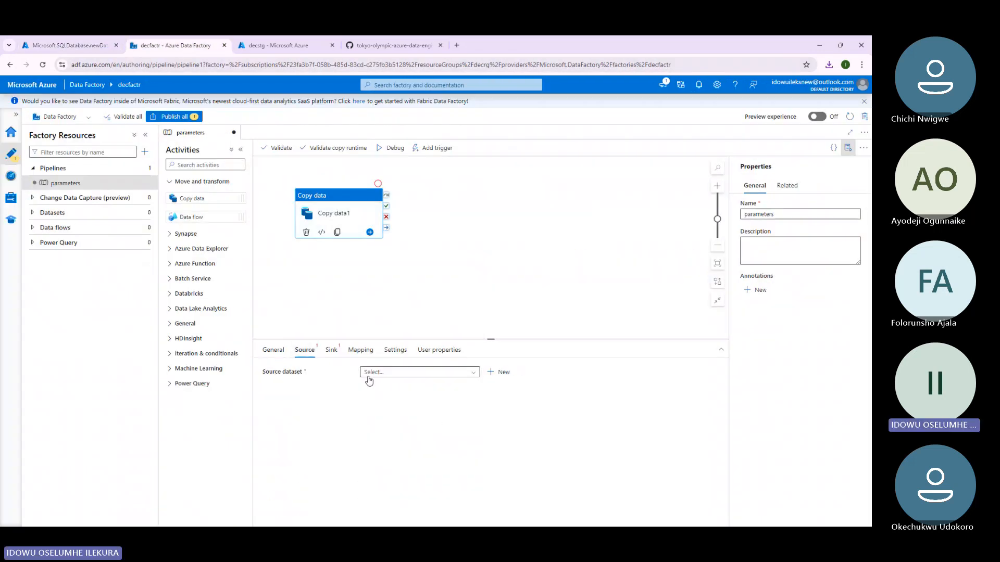
left_click(372, 376)
left_click(499, 372)
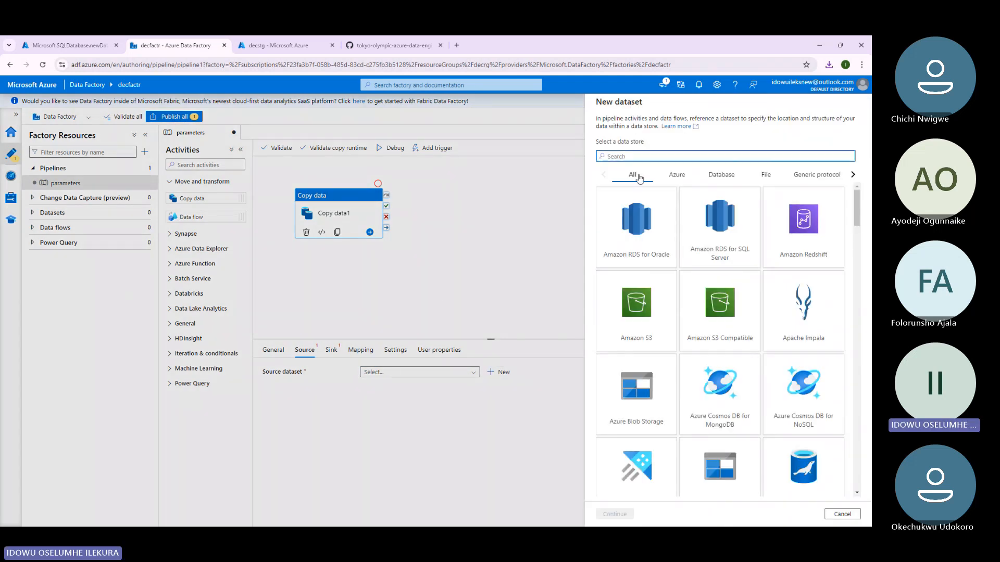
scroll(676, 313, "down", 2)
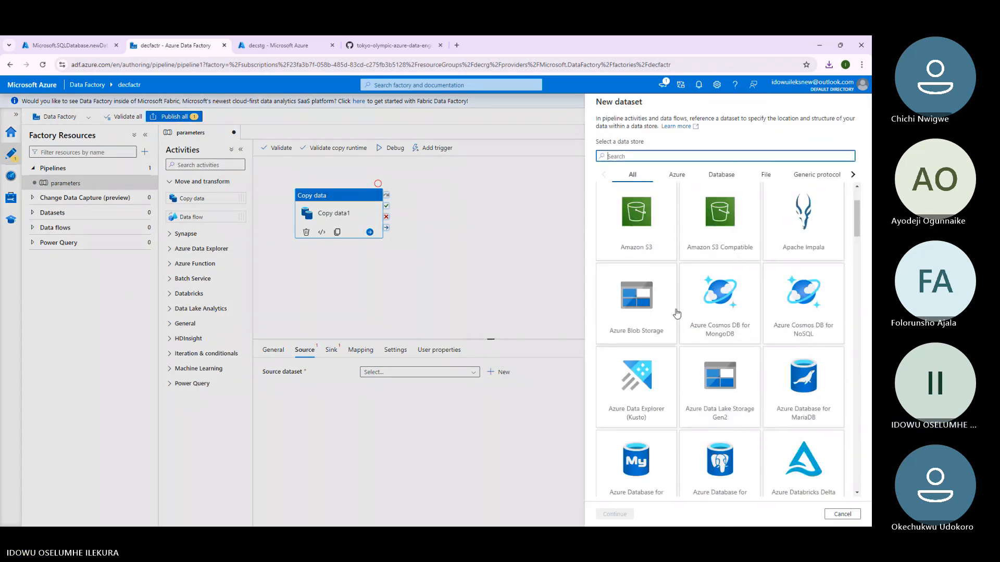
scroll(677, 313, "down", 2)
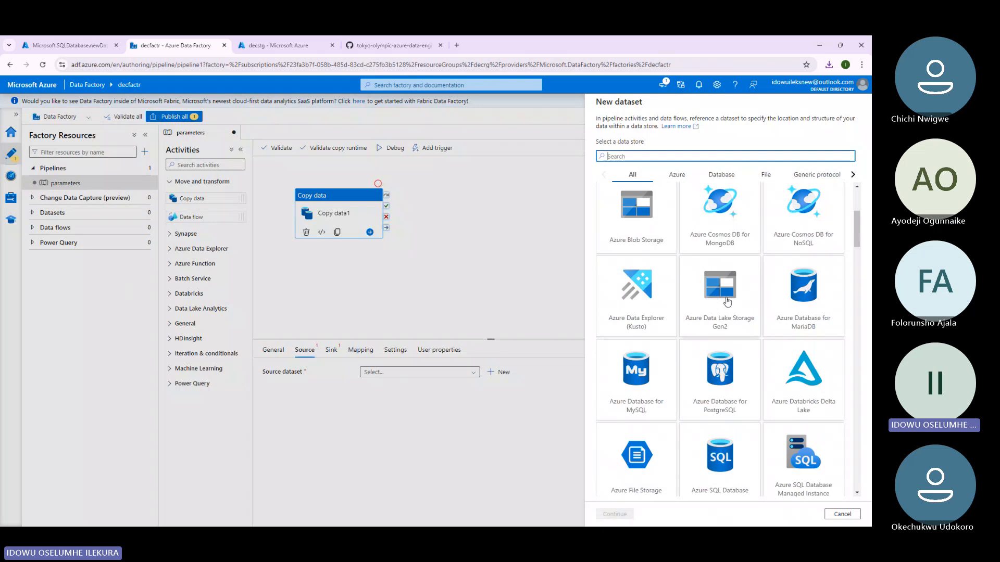
left_click(617, 513)
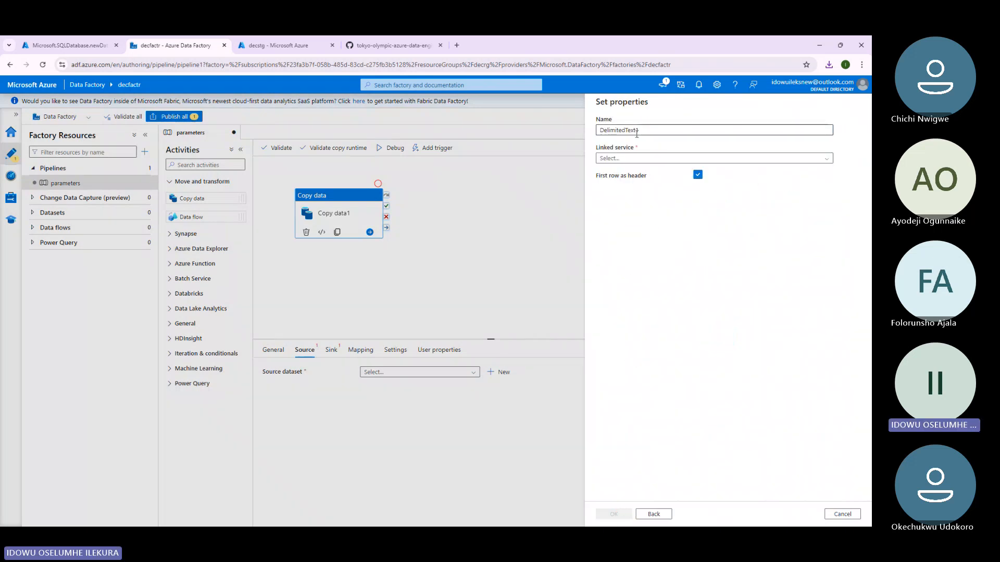
Name the new delimited text source dataset OlympicsDataset.
left_click_drag(639, 132, 558, 134)
key("BackSpace")
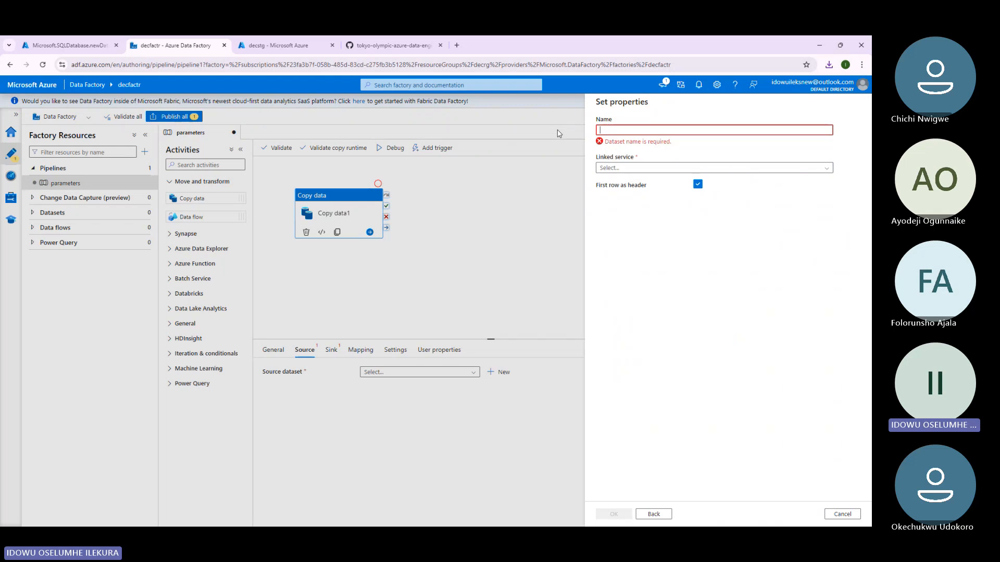
type("Olympics")
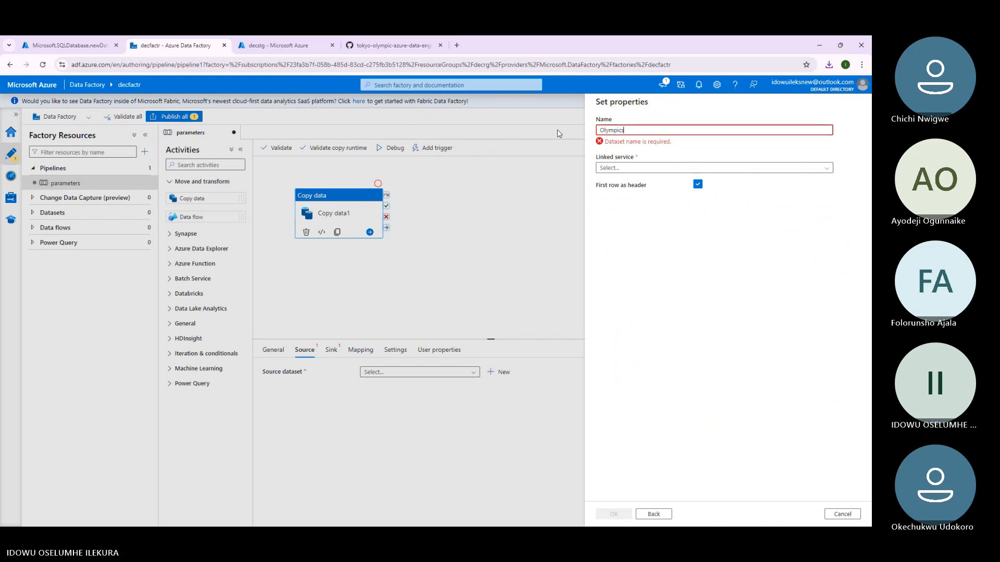
type("Dataset")
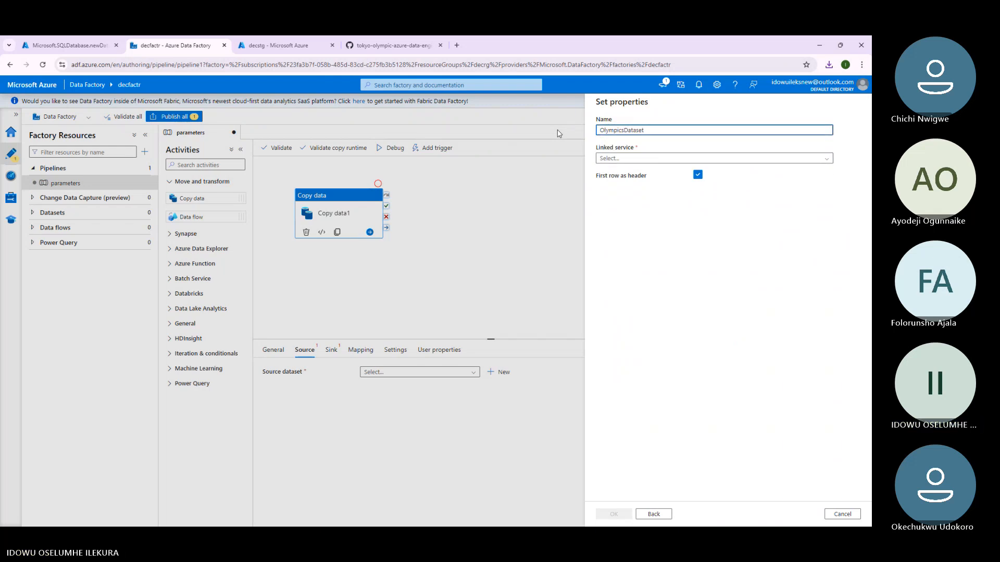
Create a linked service named AzureDataLakeStorageLS for the dataset, connected to the decazurestg storage account.
left_click(641, 158)
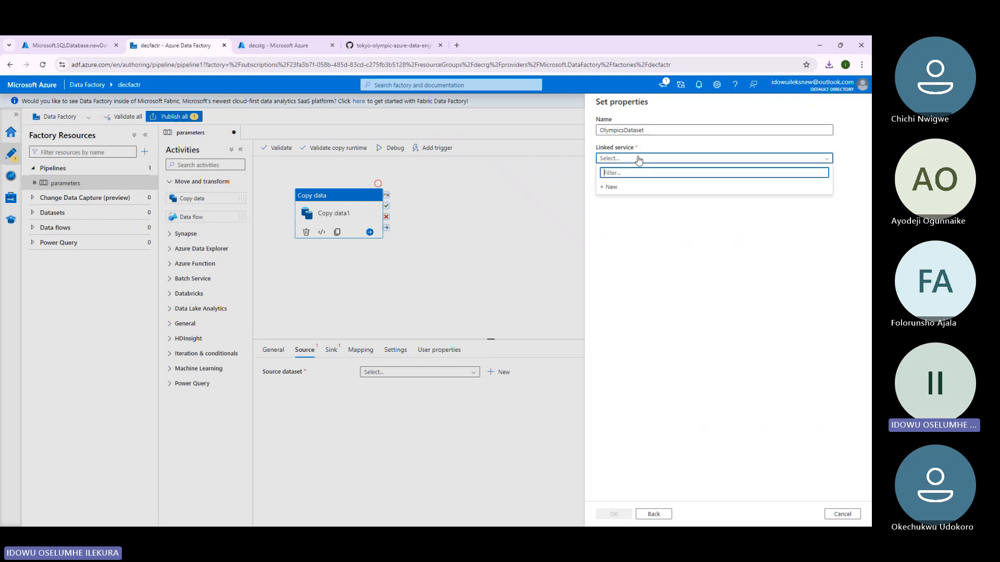
left_click(614, 187)
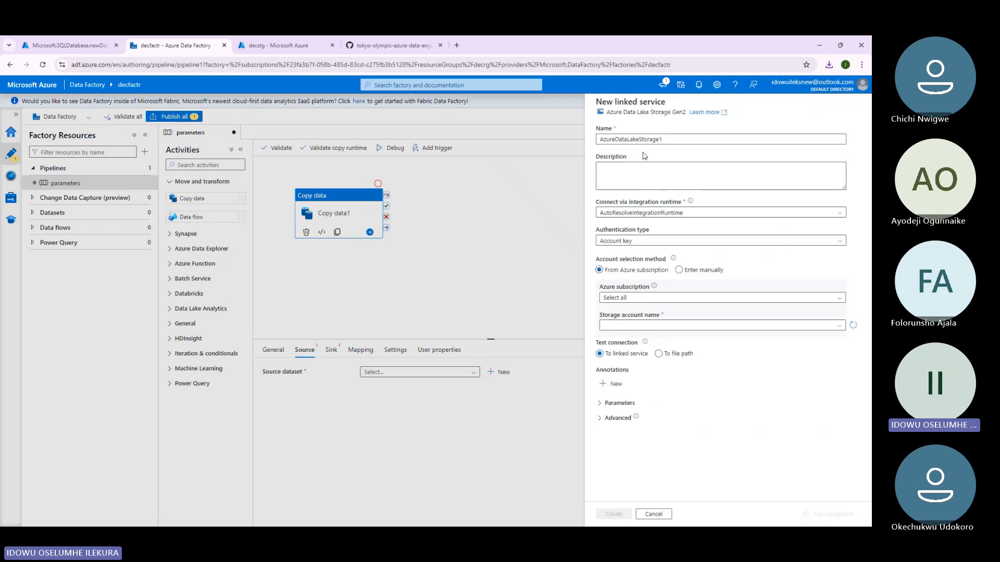
left_click(713, 136)
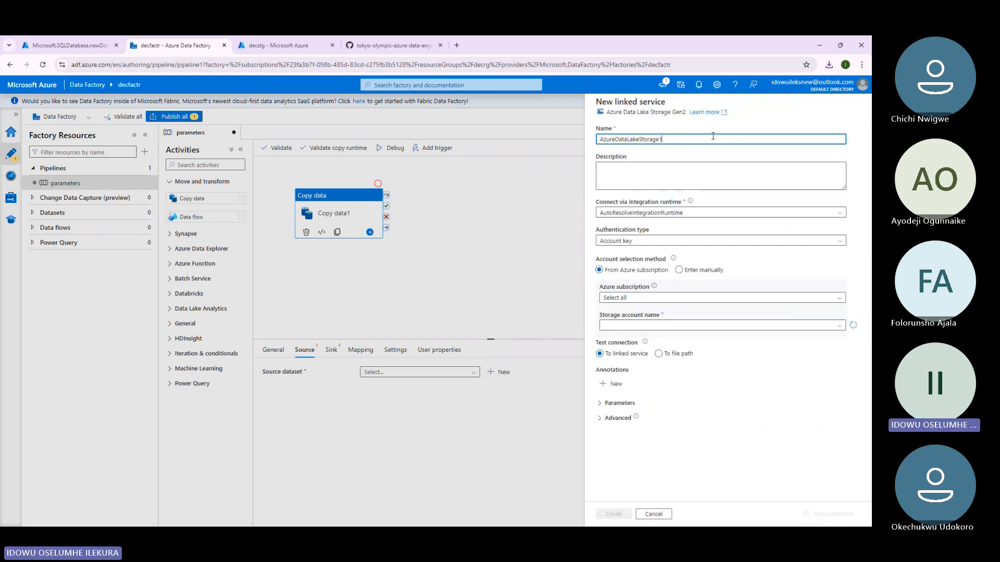
key("BackSpace")
type("LS")
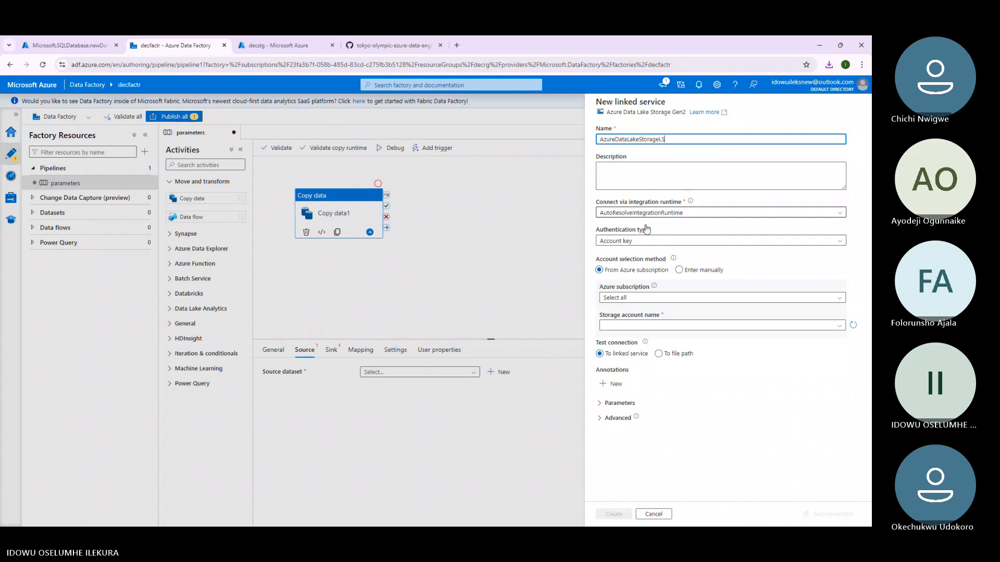
left_click(648, 290)
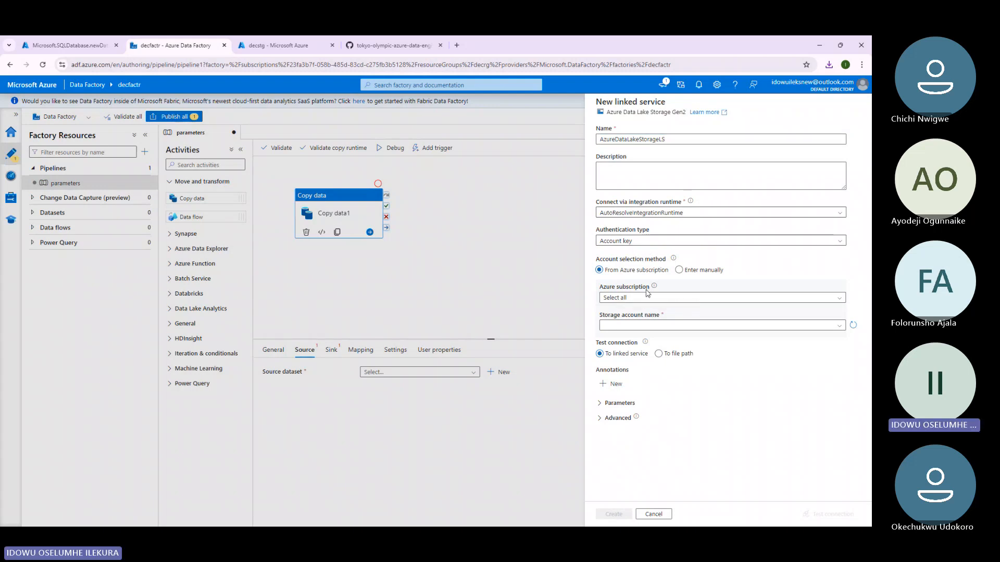
left_click(635, 326)
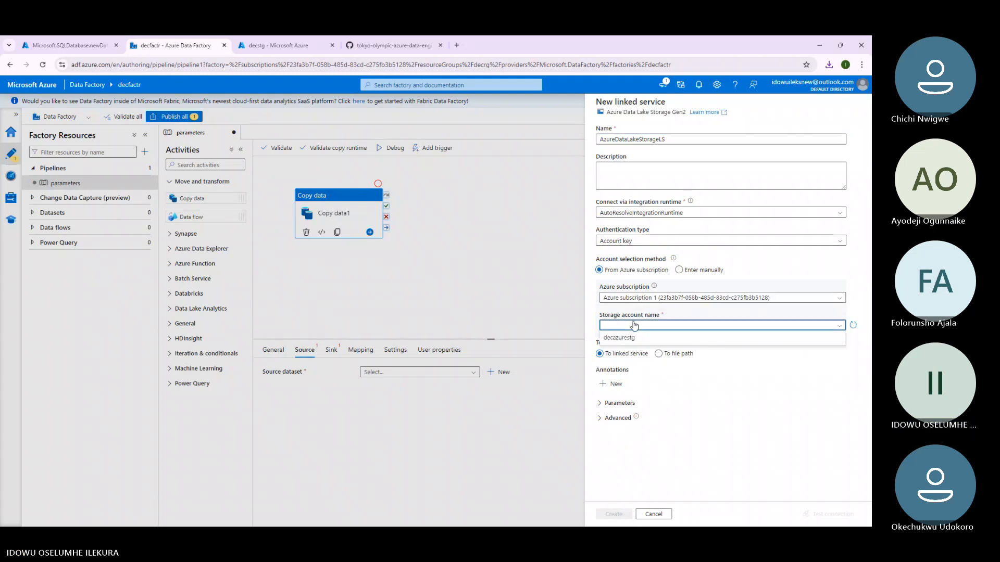
left_click(620, 337)
left_click(614, 515)
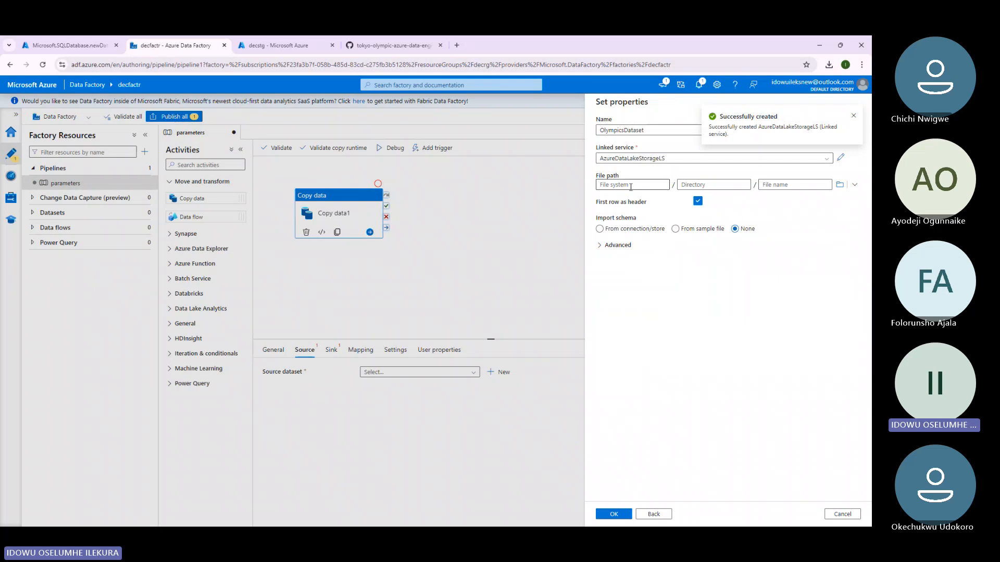
Browse the storage account for the dataset's file path, and set its directory to raw.
left_click(839, 187)
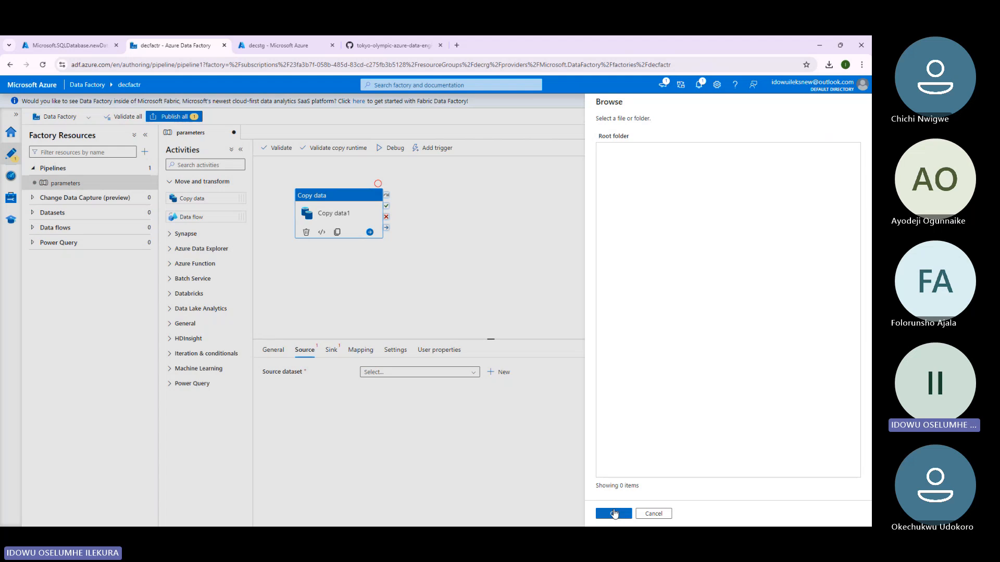
left_click(615, 514)
left_click(720, 182)
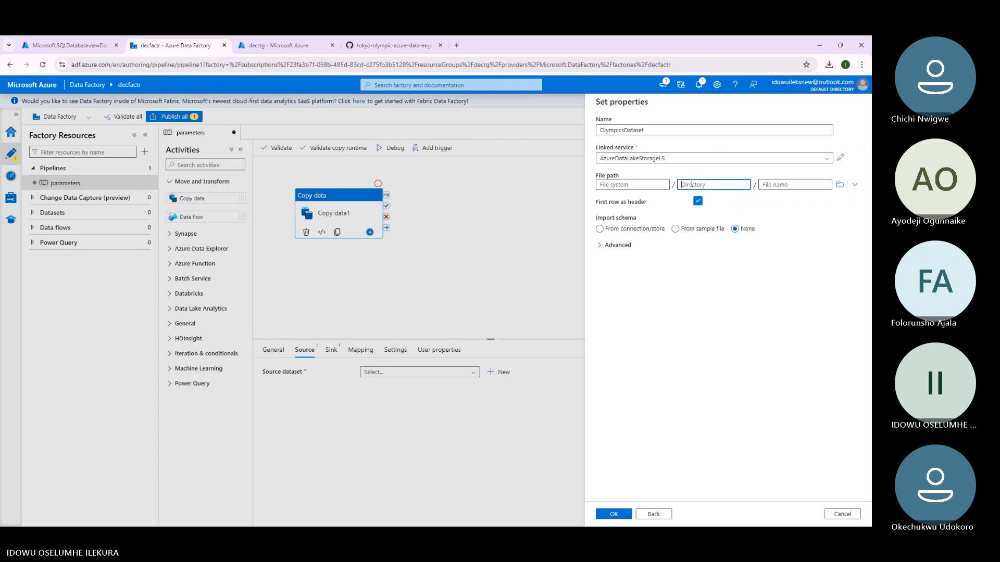
type("raw")
left_click(773, 185)
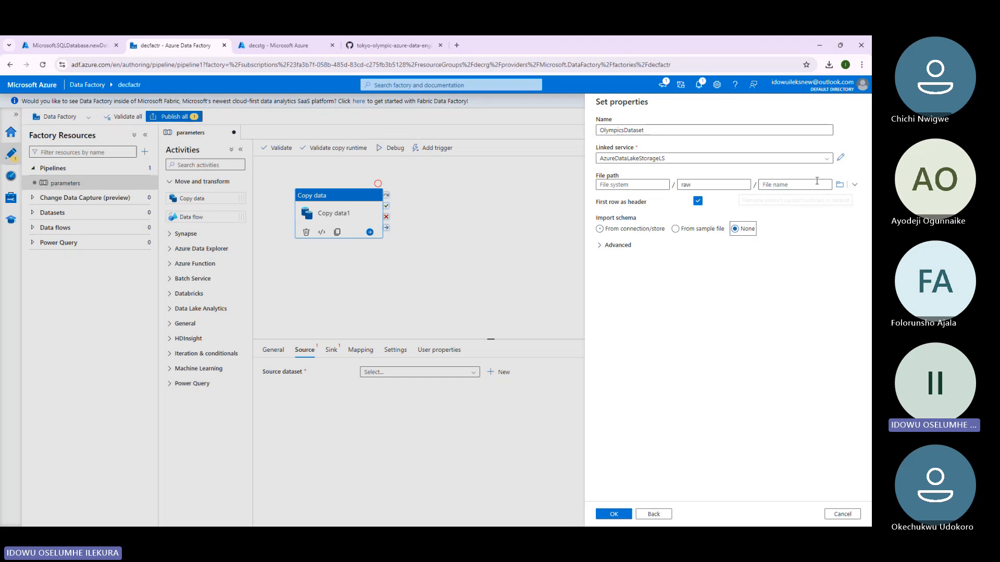
left_click(794, 185)
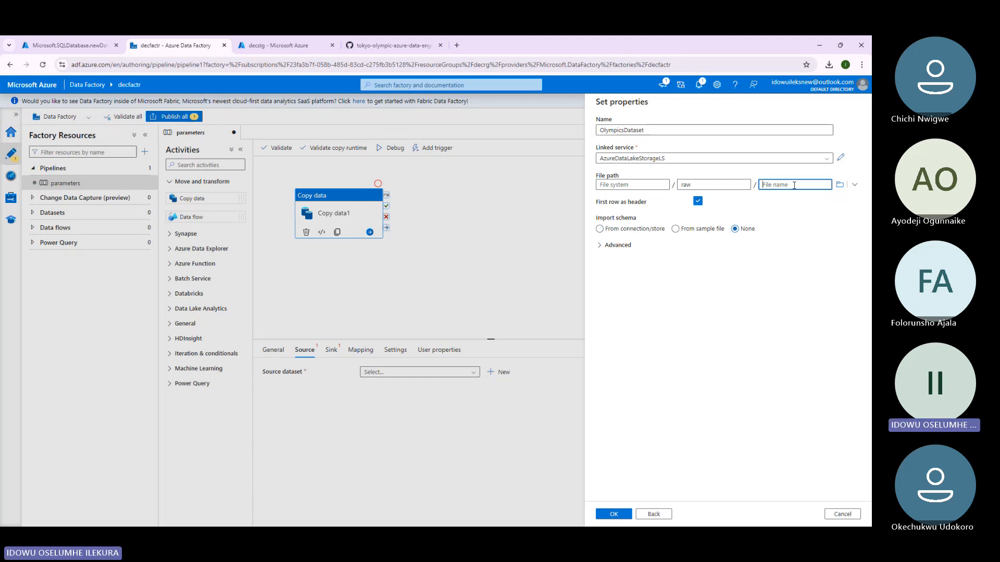
Go back to the data store selection and switch the new source dataset to HTTP with the DelimitedText format.
left_click(646, 515)
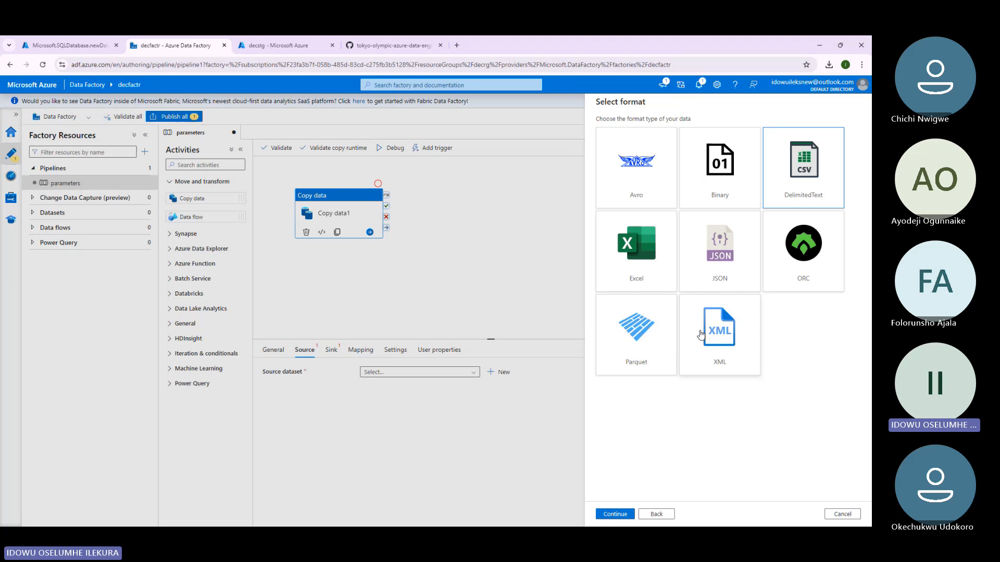
left_click(656, 514)
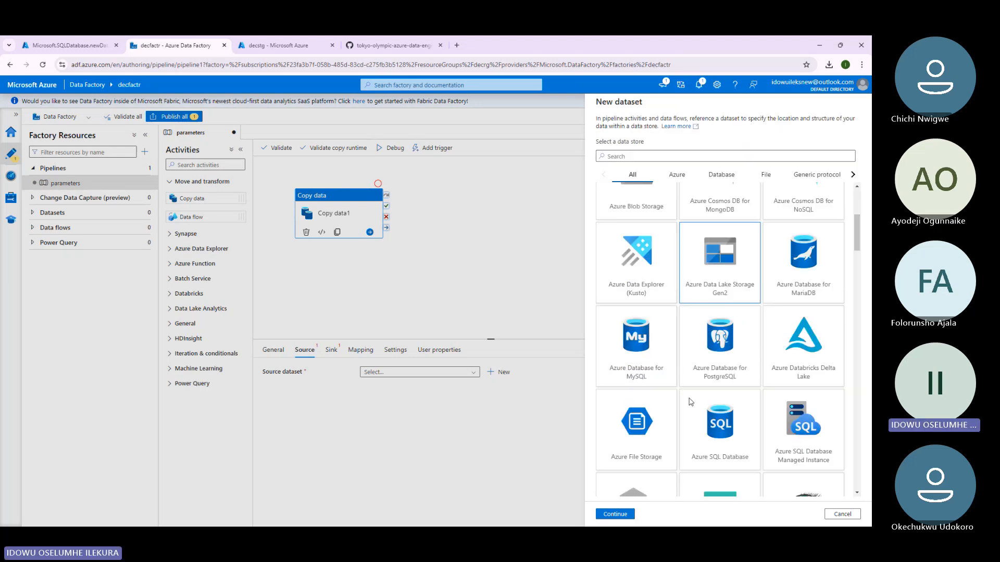
scroll(728, 368, "down", 5)
scroll(728, 368, "down", 2)
scroll(728, 368, "up", 2)
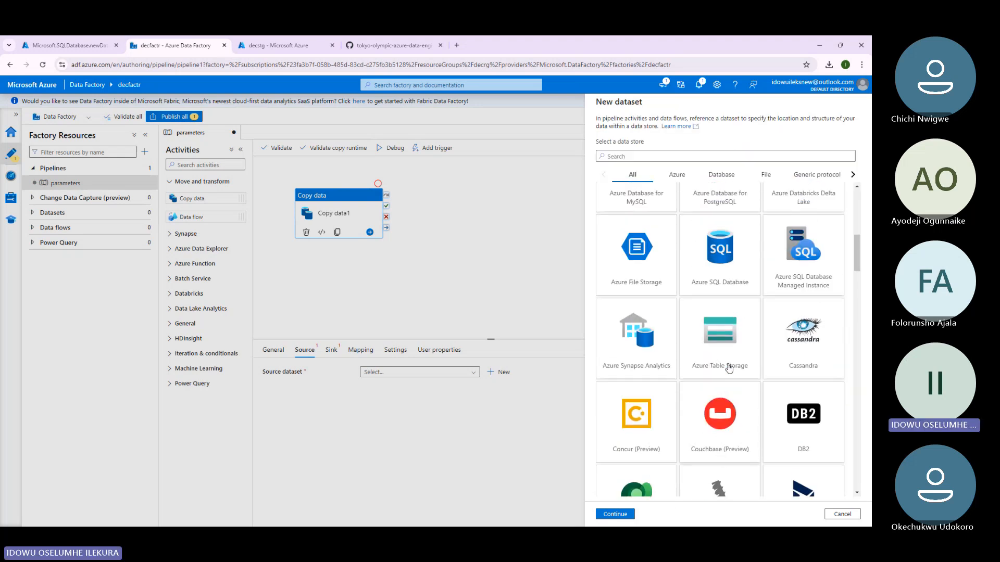
scroll(728, 369, "up", 4)
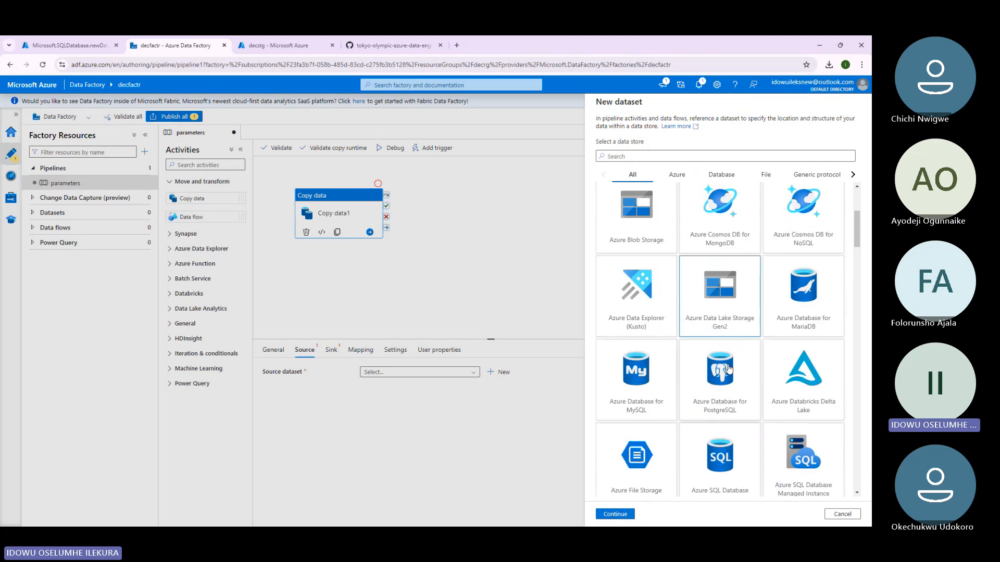
scroll(728, 368, "down", 12)
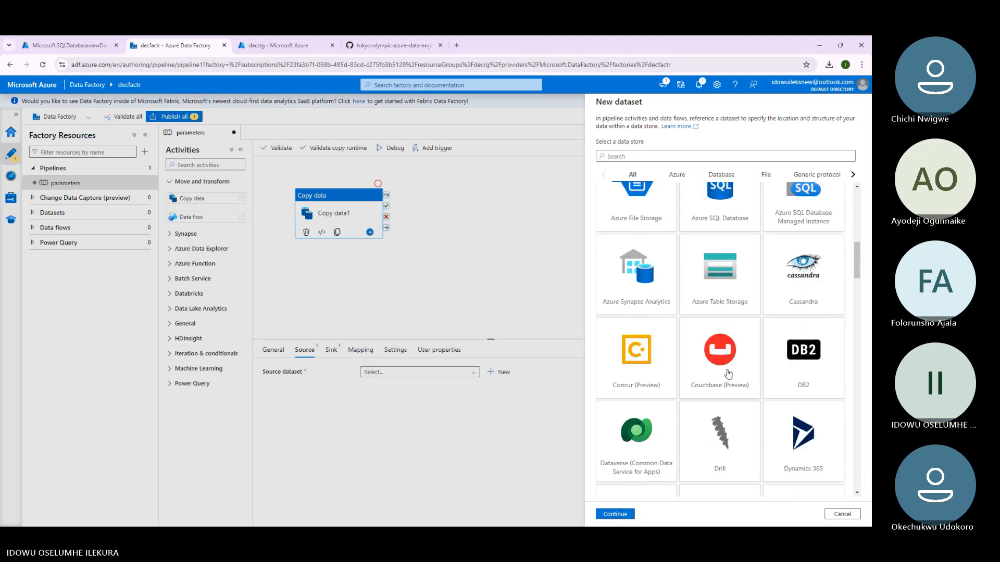
scroll(728, 379, "down", 1)
left_click(725, 299)
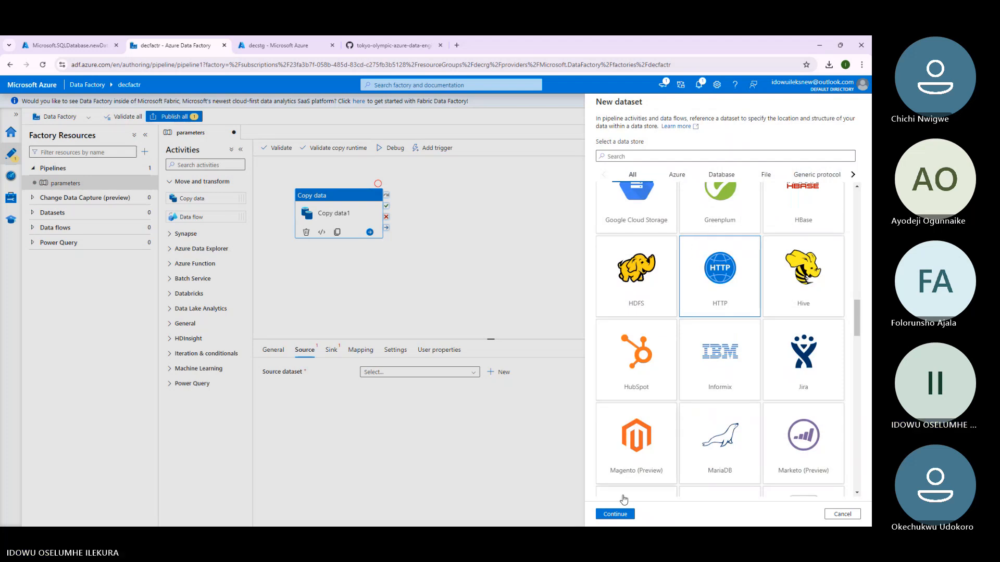
left_click(620, 513)
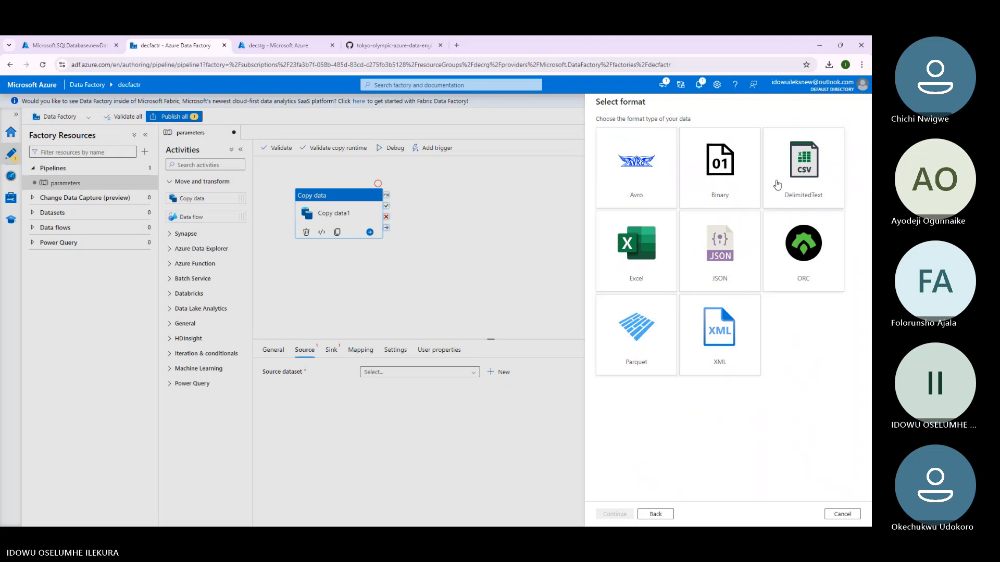
left_click(777, 184)
left_click(615, 514)
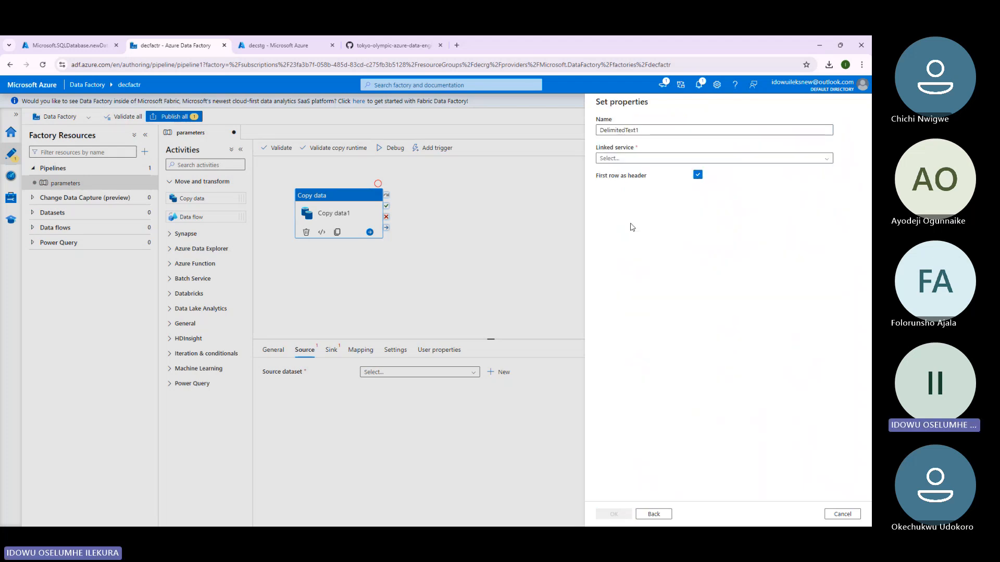
Name the HTTP source dataset OympicsHTTPSService.
double_click(635, 131)
key("BackSpace")
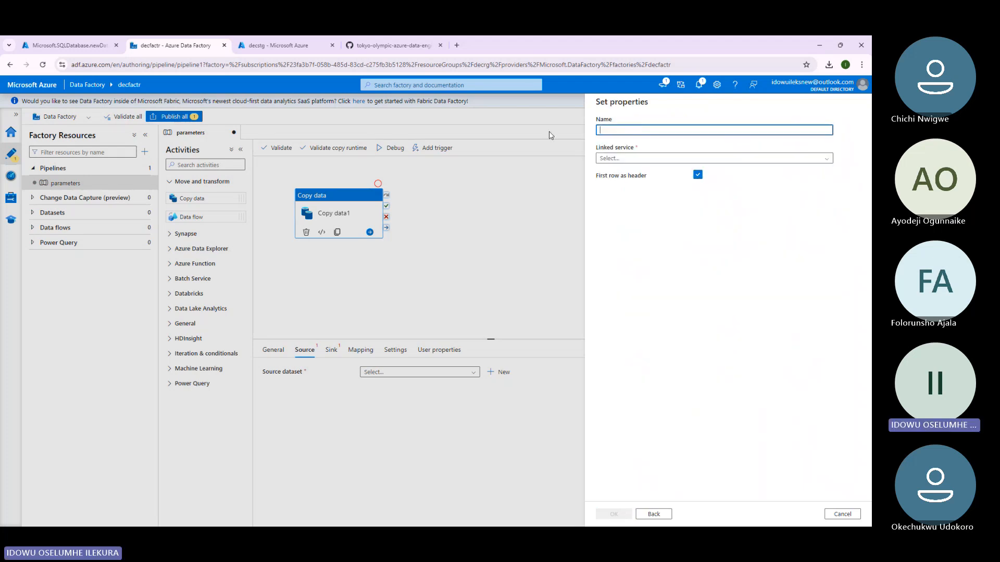
type("H")
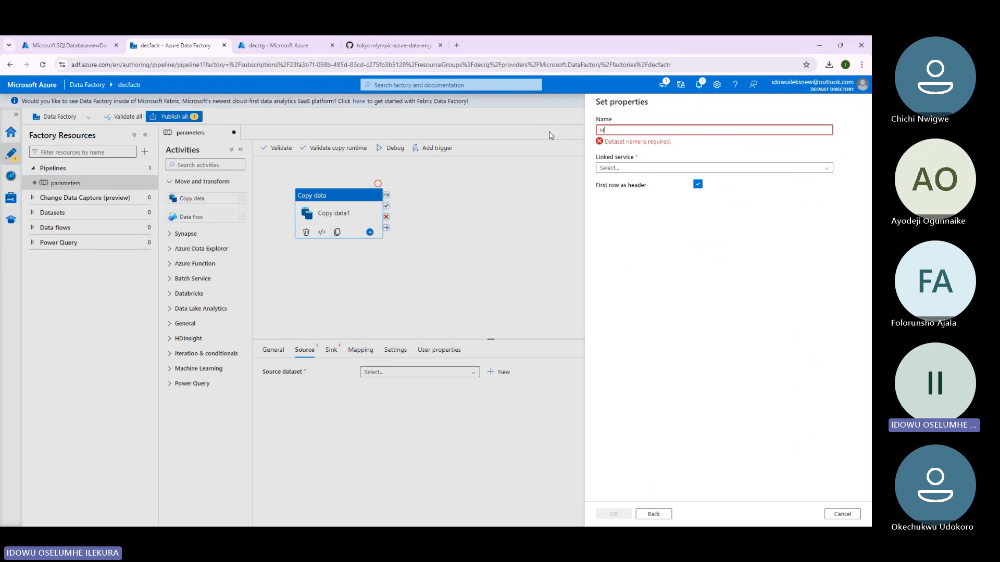
type("TPS")
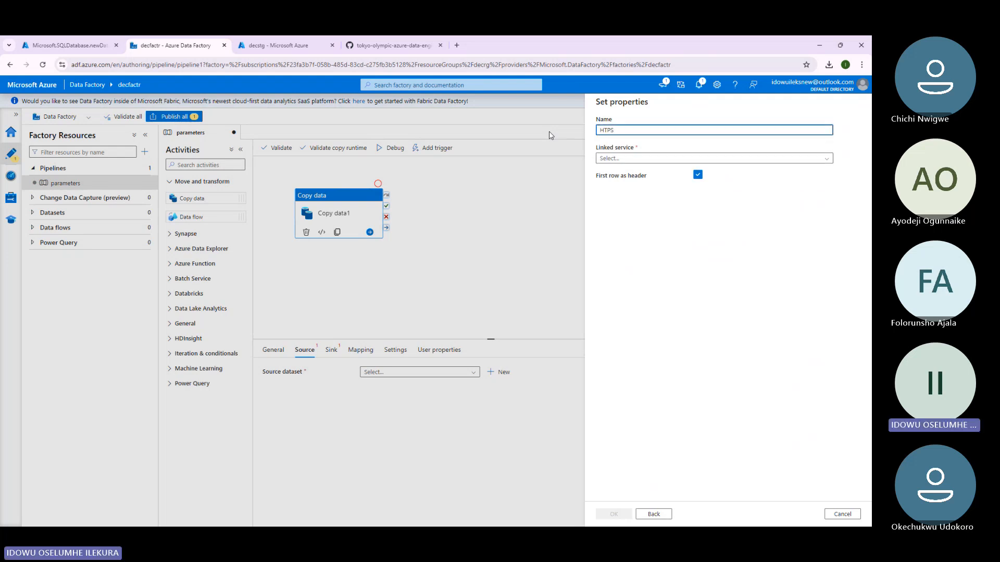
key("BackSpace")
key("BackSpace")
key("BackSpace")
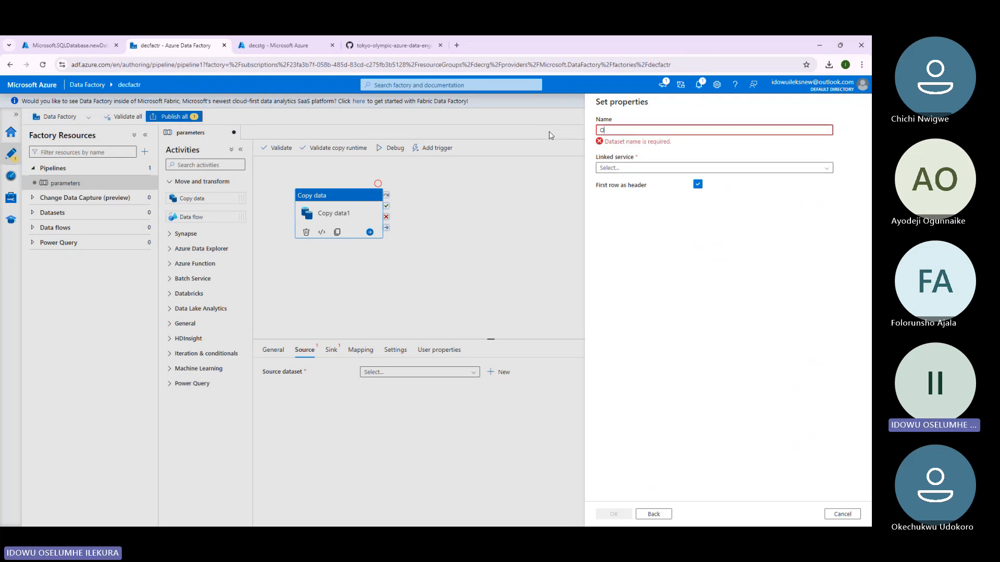
type("OympicsHTTPS")
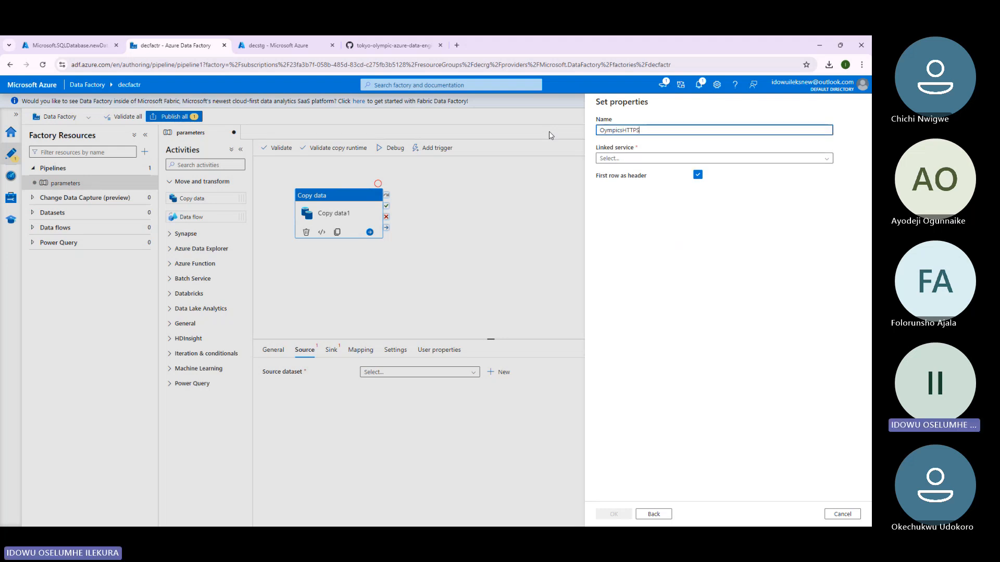
type("Servic")
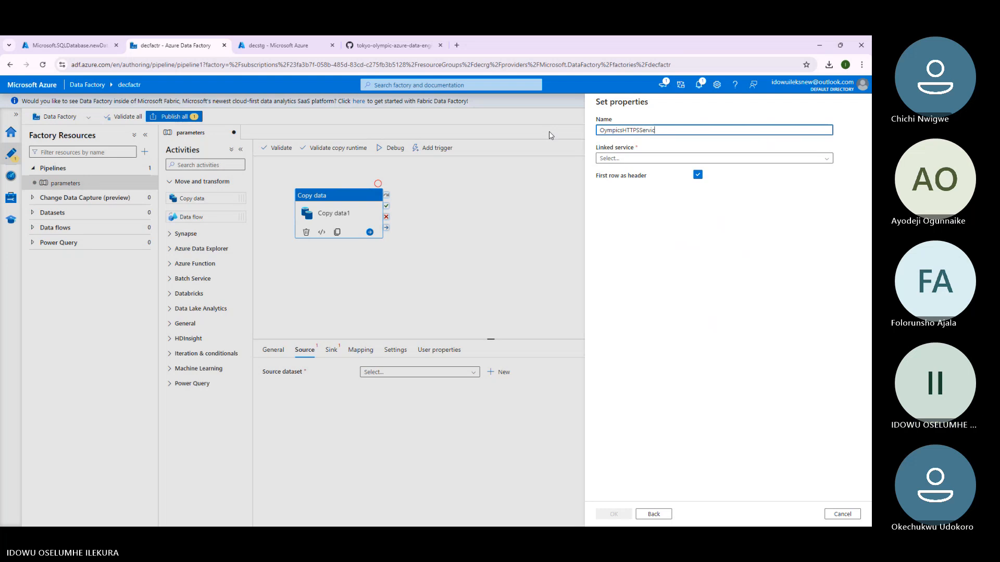
type("e")
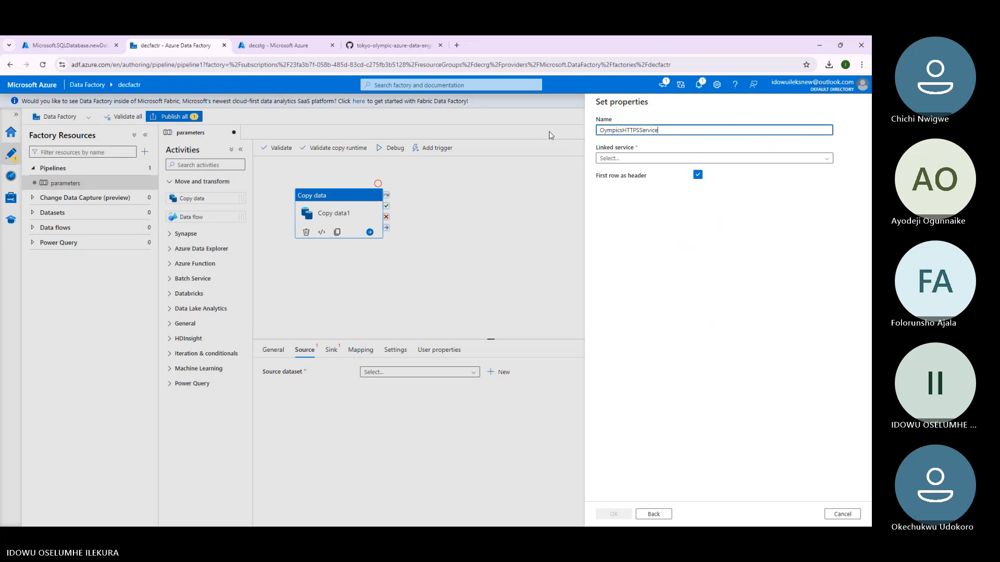
Start a new HTTP linked service for the dataset and name it HttpServerLS.
left_click(614, 165)
left_click(642, 193)
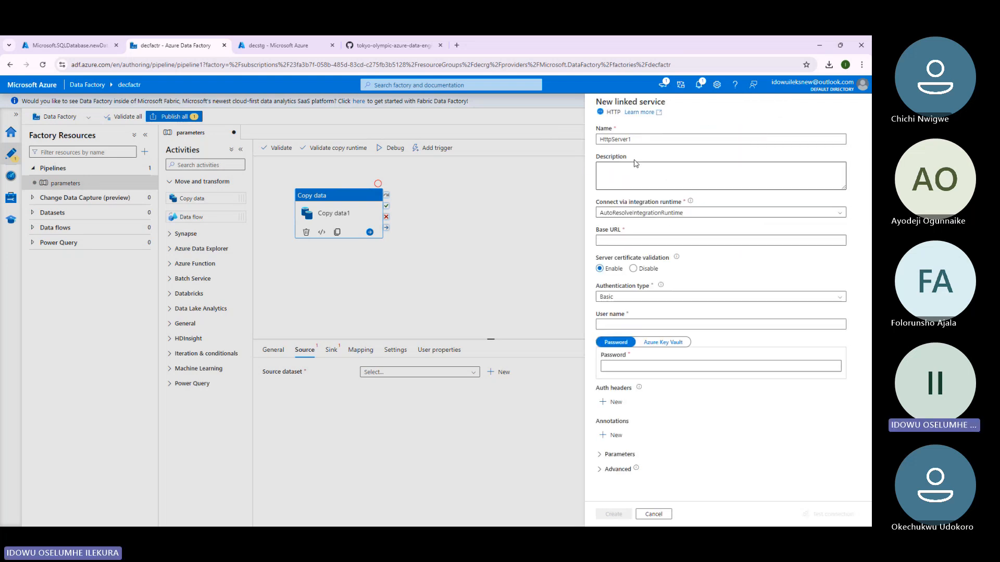
left_click(640, 139)
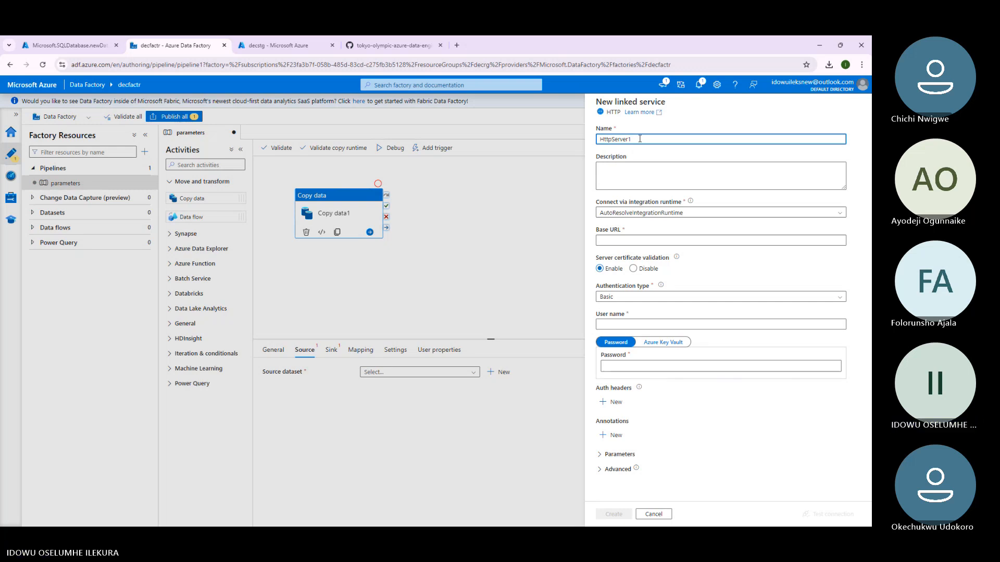
key("BackSpace")
type("LS")
key("Tab")
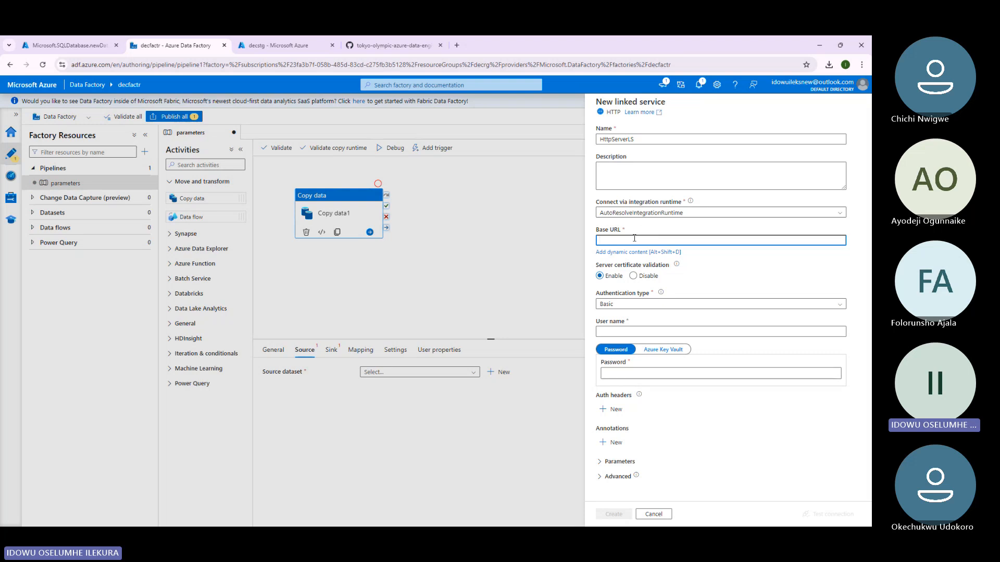
Paste the copied Athletes.csv contents as the linked service's Base URL, and return to the Athletes.csv page on GitHub.
key("ctrl+v")
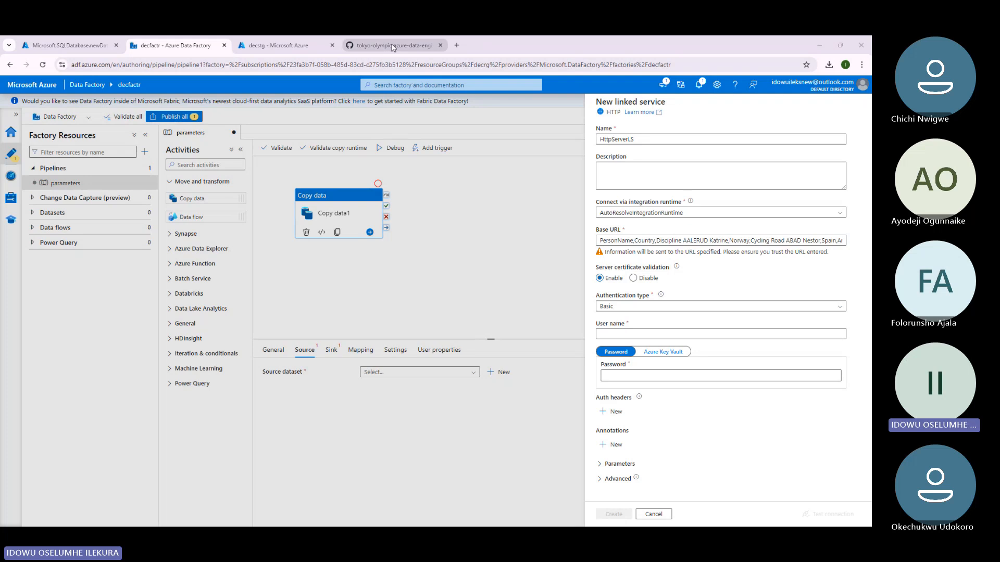
left_click(393, 46)
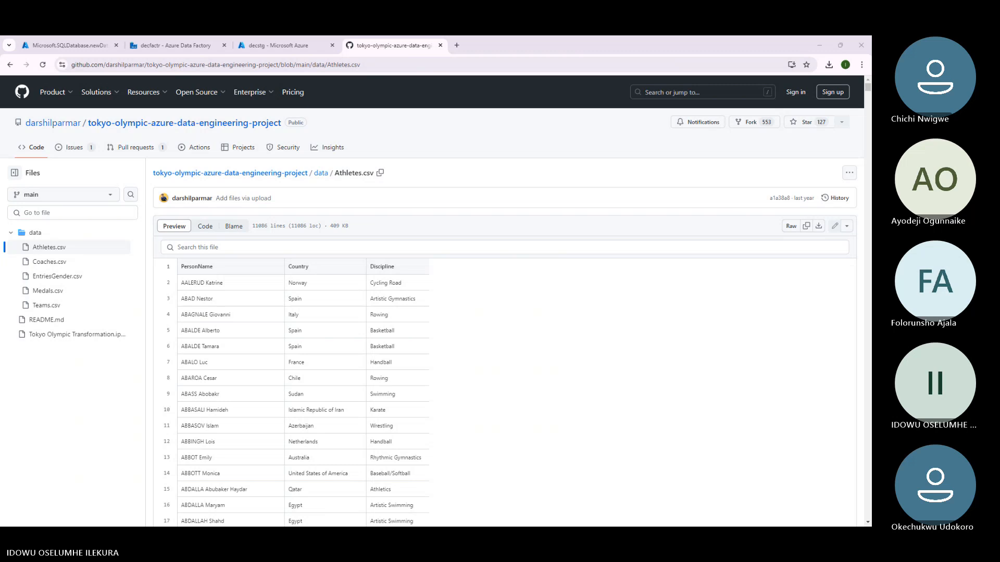
Try to paste the copied file contents into the Teams meeting chat, and return to the GitHub page.
left_click(631, 135)
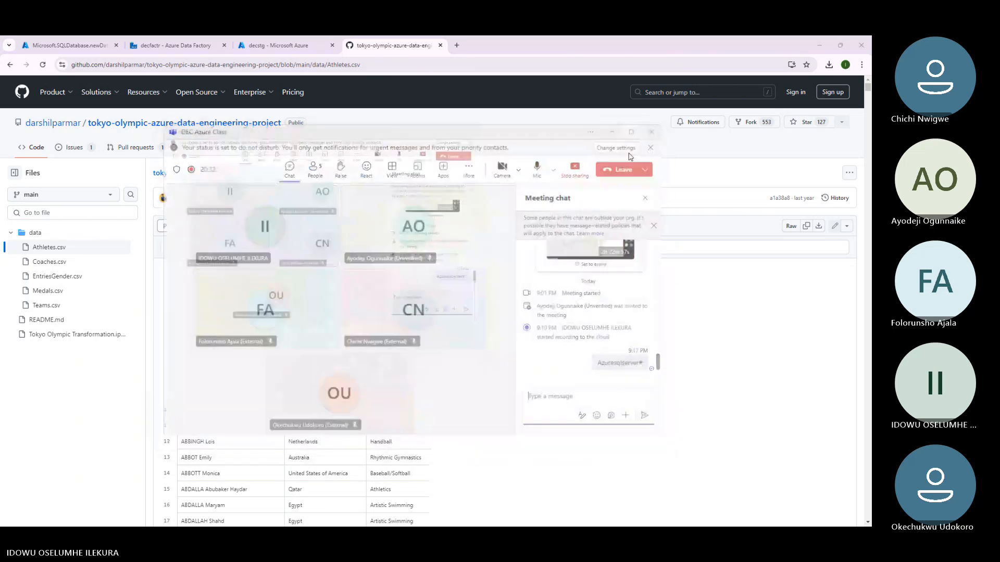
left_click(779, 486)
key("ctrl+v")
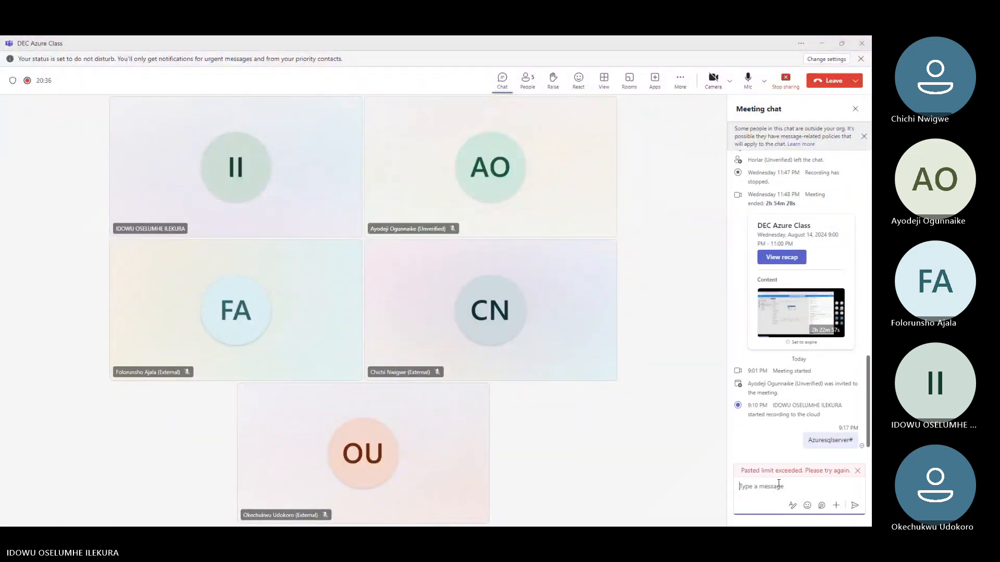
left_click(856, 108)
key("alt+Tab")
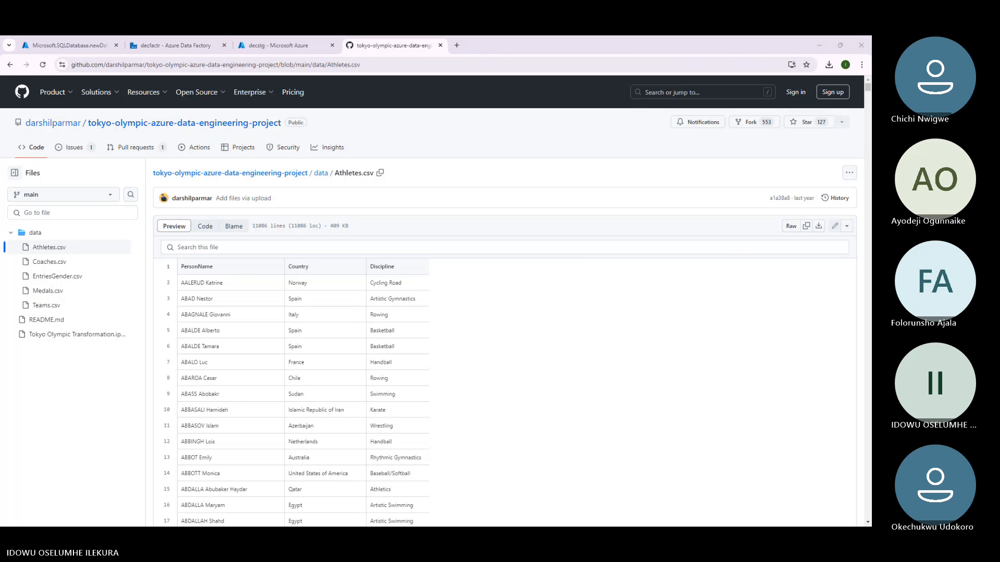
Bring up a blank Notepad document for holding the file links, and return to the GitHub page.
left_click_drag(1, 140, 361, 73)
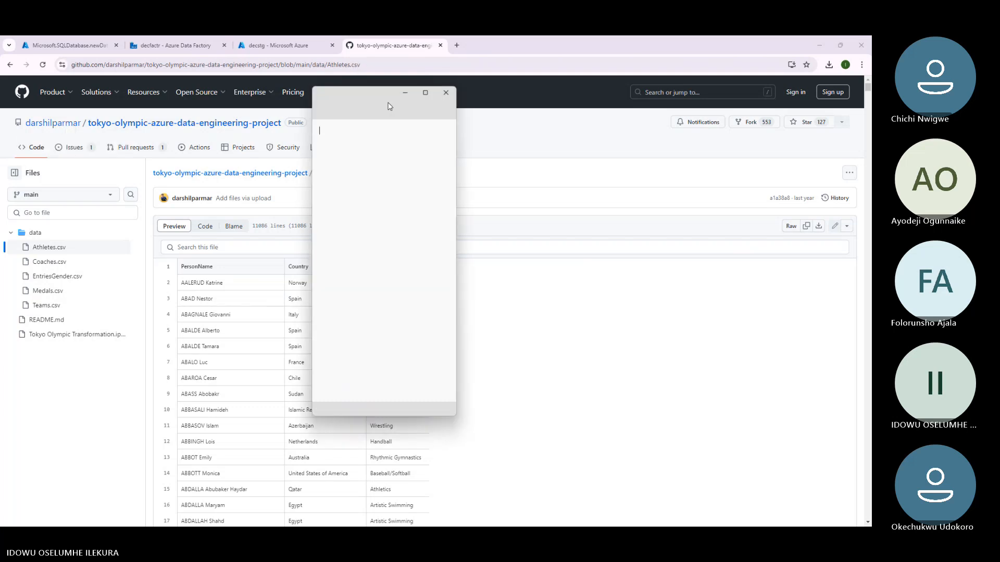
left_click(426, 90)
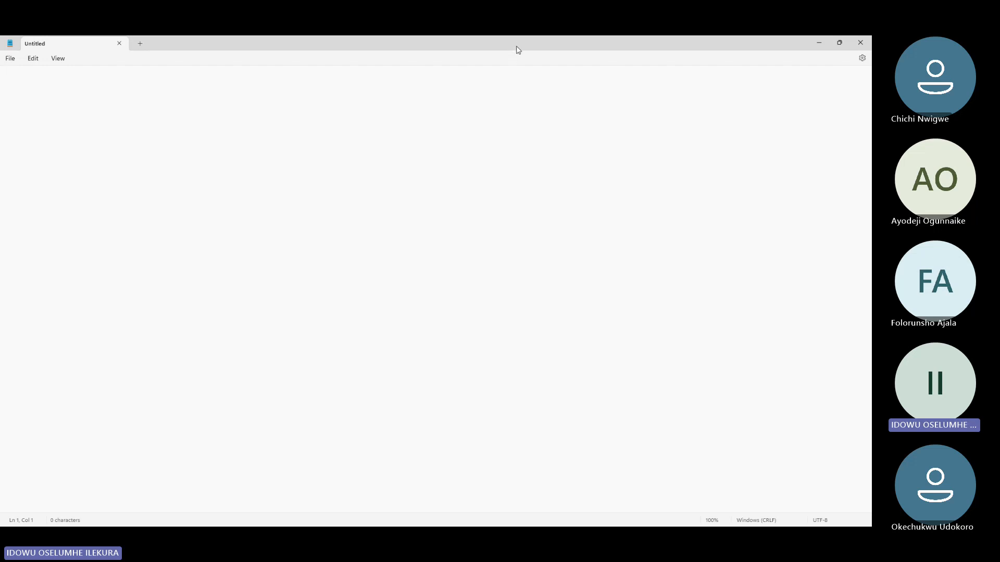
left_click_drag(516, 45, 0, 171)
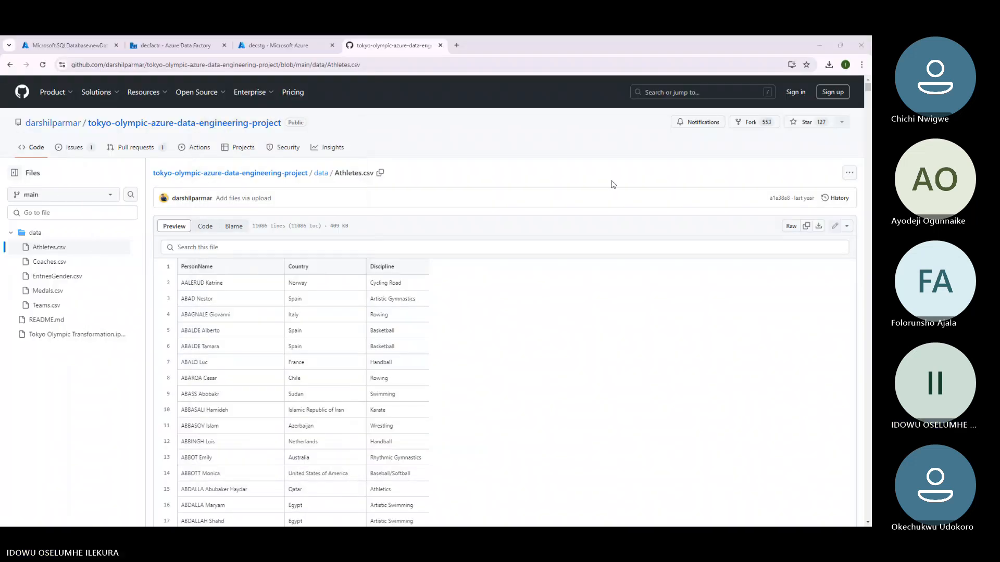
Check the available file actions for Athletes.csv and download its raw file.
right_click(806, 229)
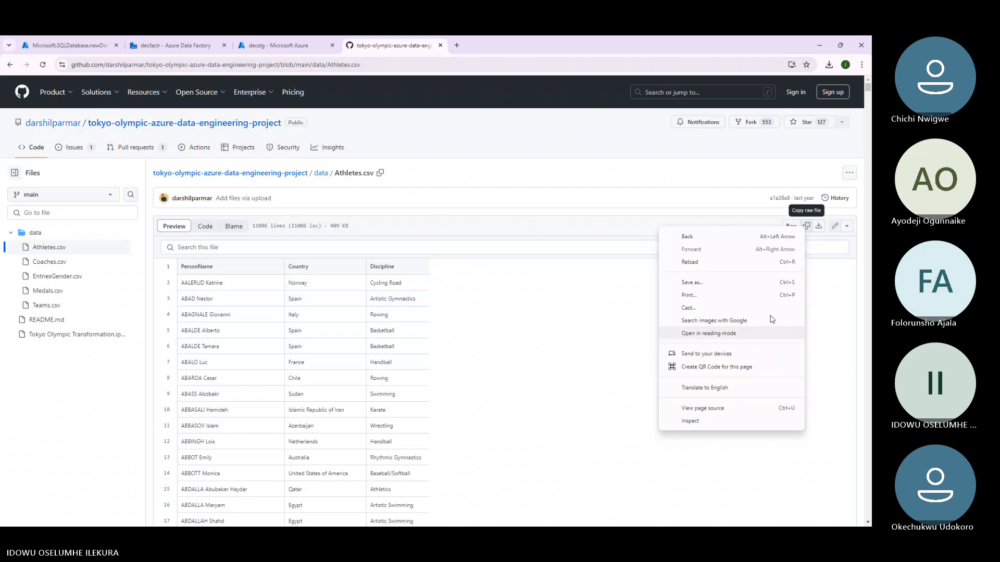
left_click(849, 235)
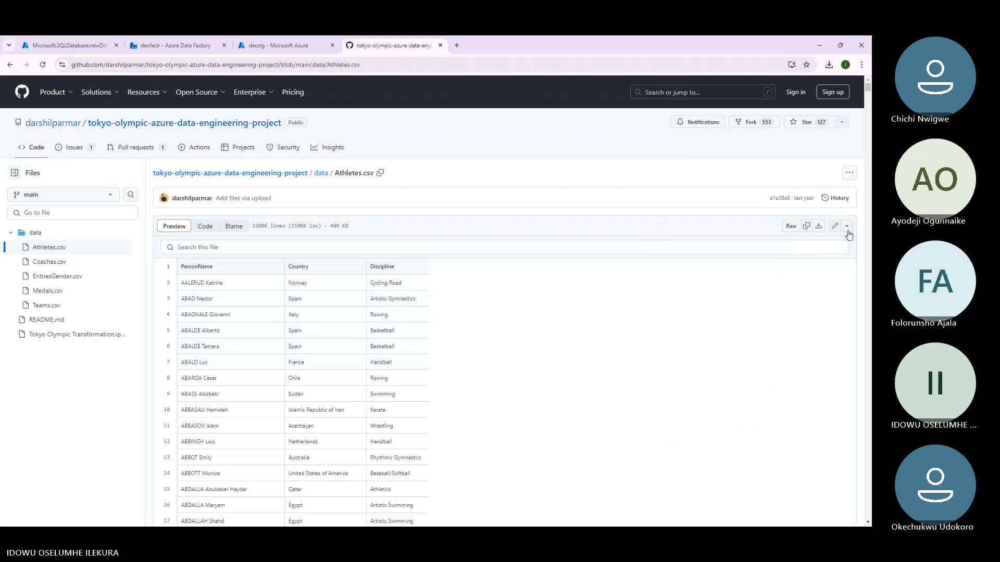
left_click(848, 233)
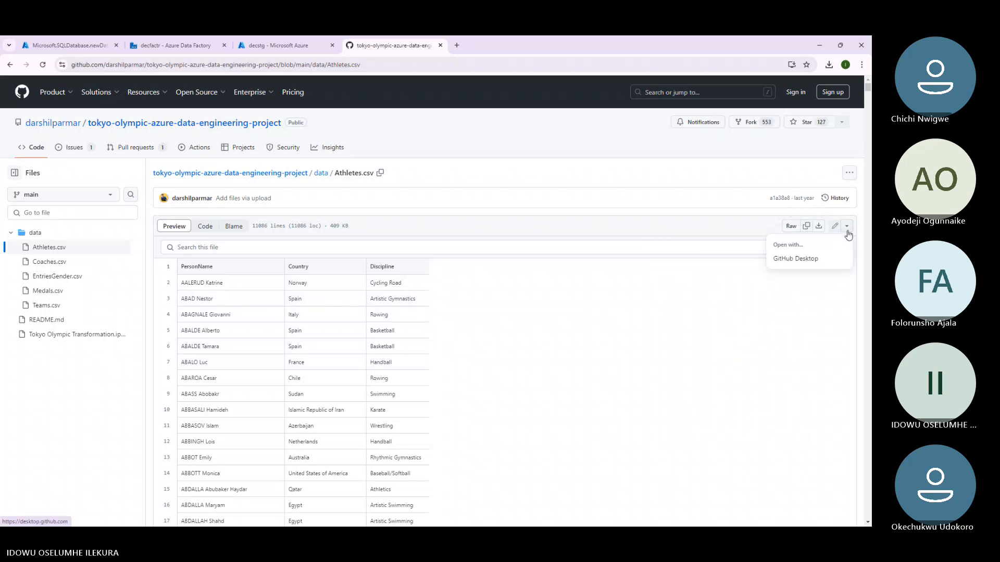
left_click(728, 336)
left_click(791, 229)
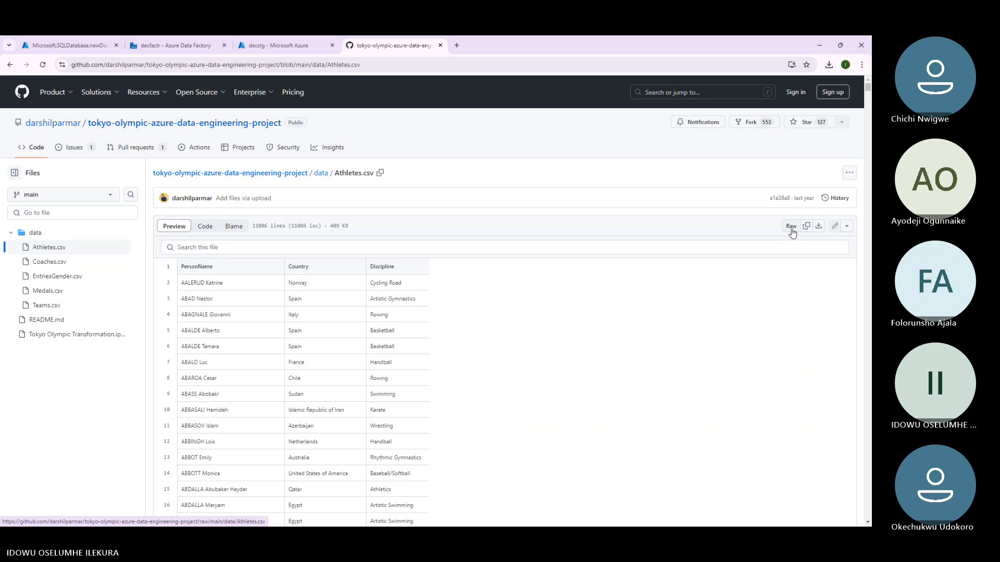
left_click(817, 232)
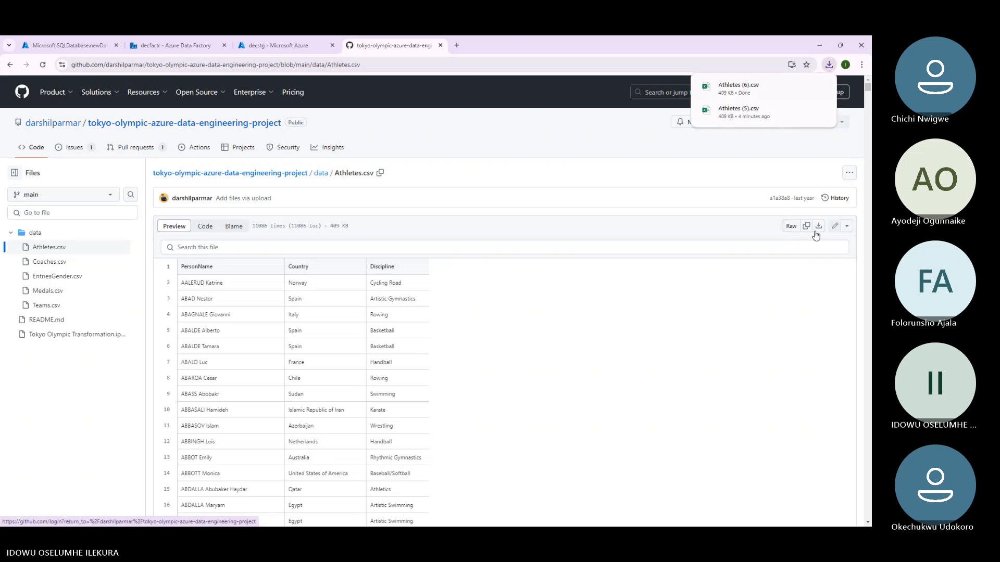
Copy the link address of the raw Athletes.csv file and paste it into the blank Notepad document.
right_click(816, 232)
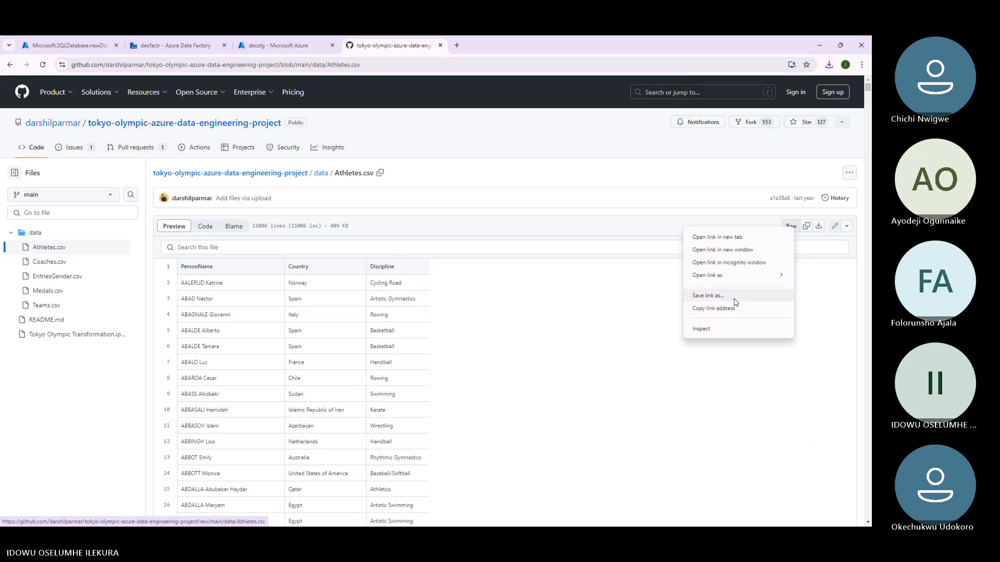
left_click(719, 301)
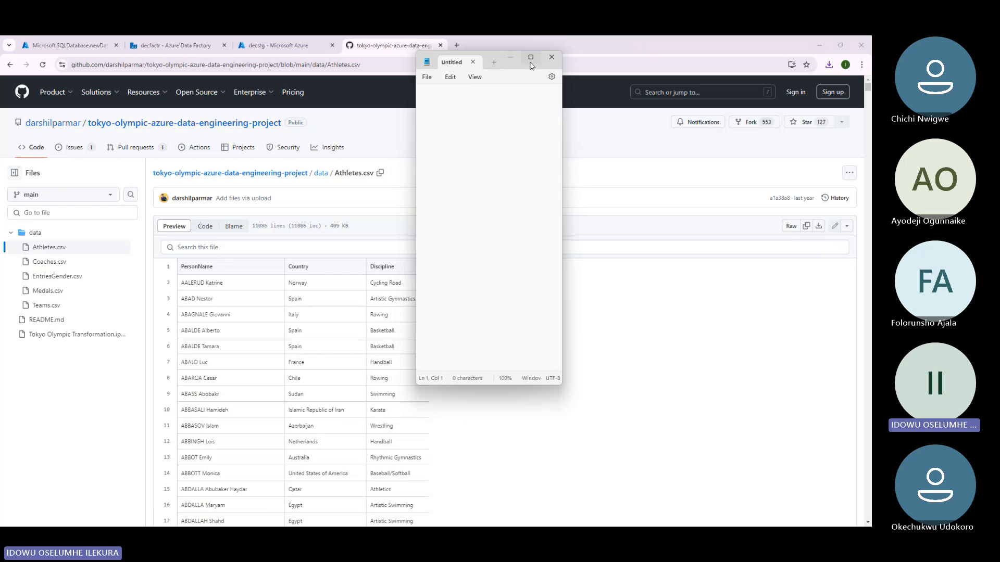
left_click(531, 59)
type("https://github.com/darshilparmar/tokyo-olympic-azure-data-engineering-project/raw/main/data/Athletes.csv")
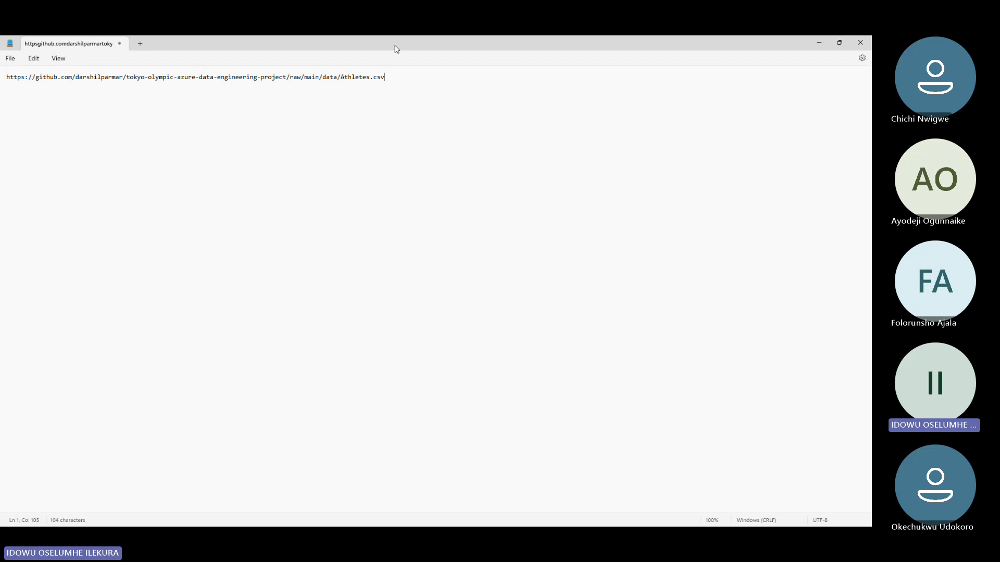
Return to GitHub, compare the code and preview views of Athletes.csv, and inspect the options for downloading the raw file.
left_click_drag(396, 49, 0, 208)
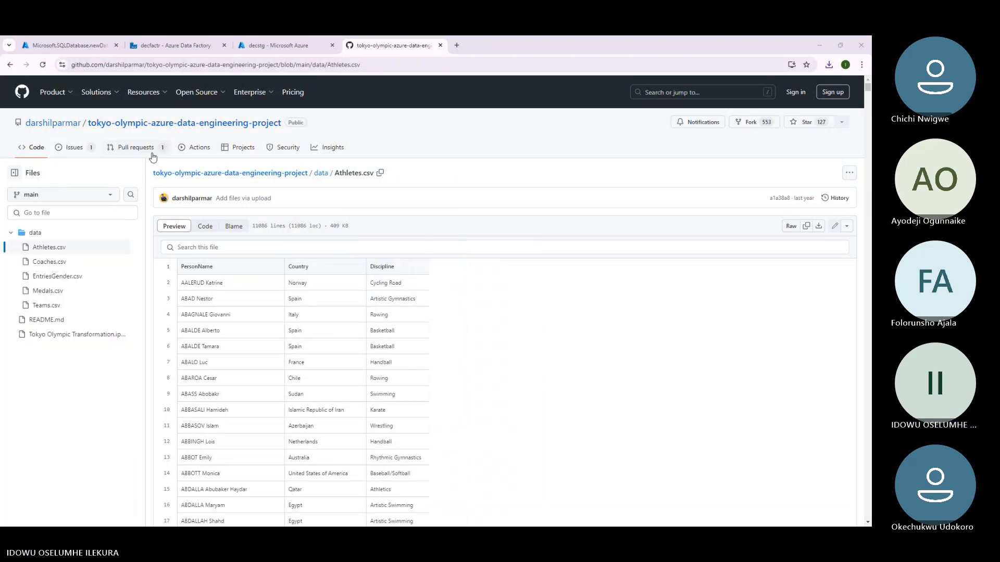
left_click(205, 226)
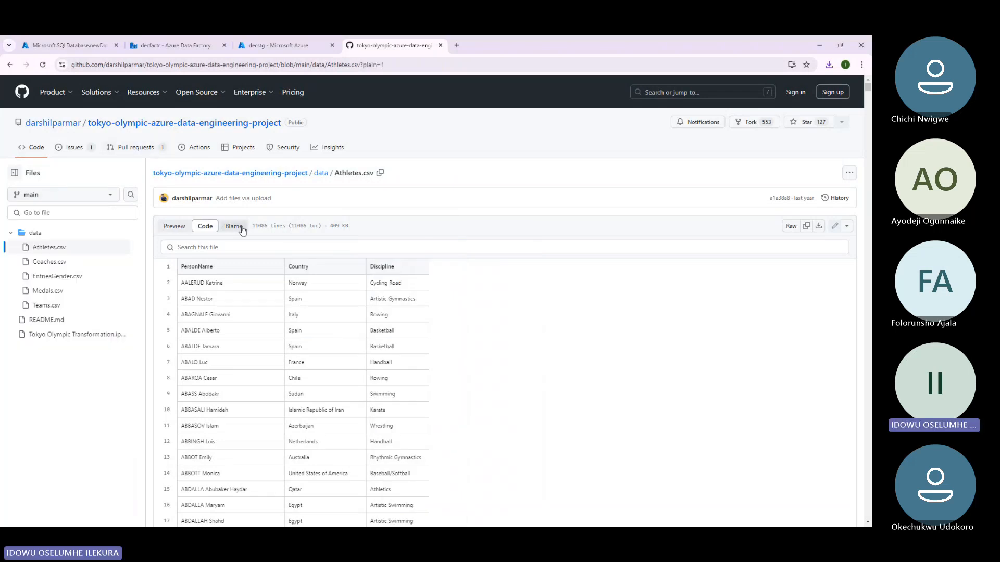
left_click(174, 226)
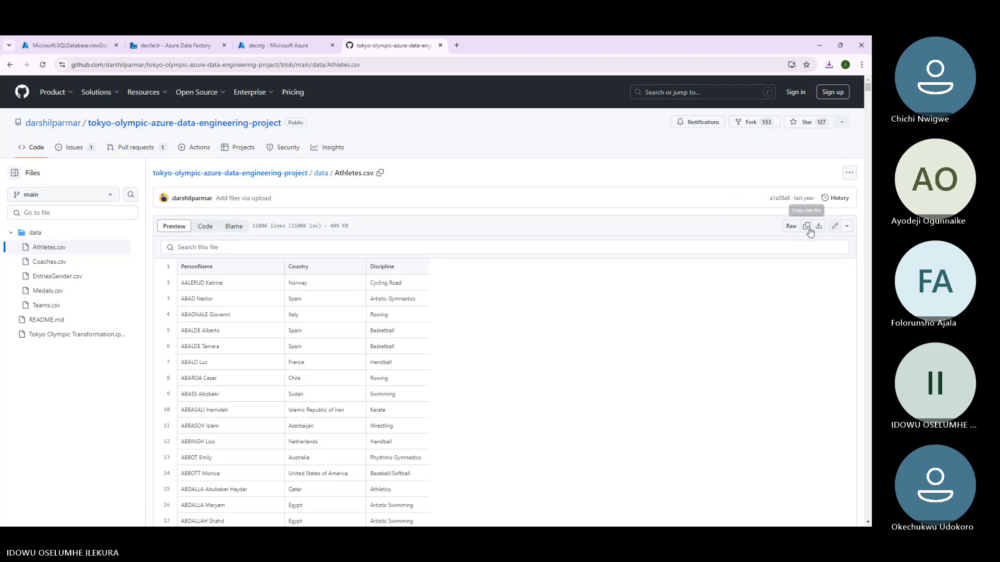
right_click(819, 229)
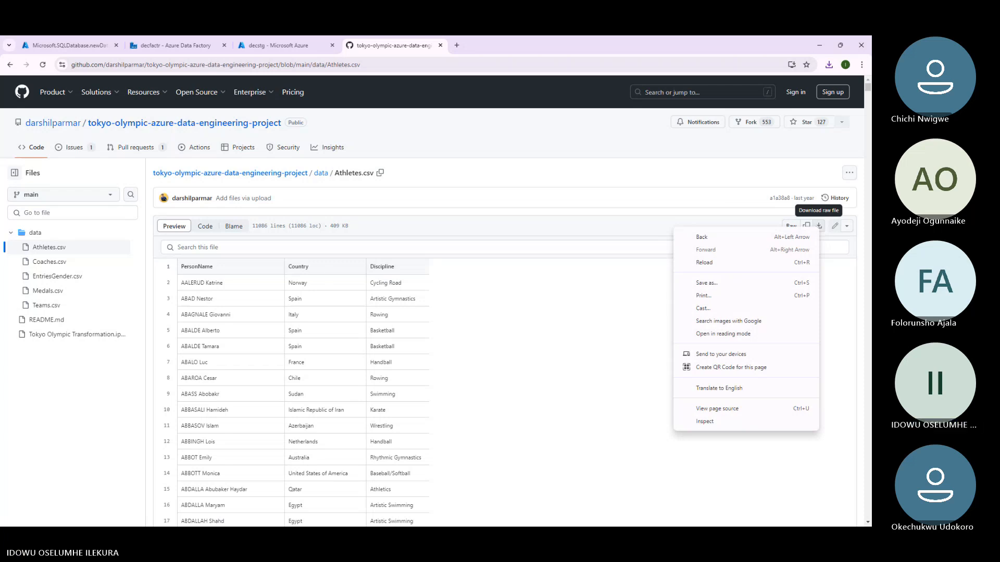
Examine the Athletes.csv link in Notepad, marking its base URL up to data/ and the file name Athletes.csv separately.
left_click_drag(216, 124, 528, 119)
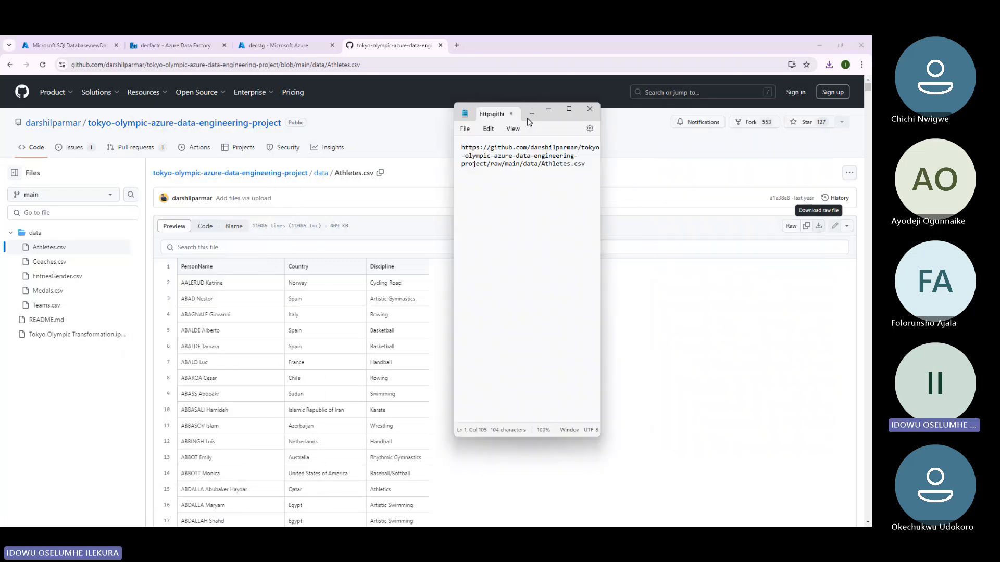
double_click(528, 120)
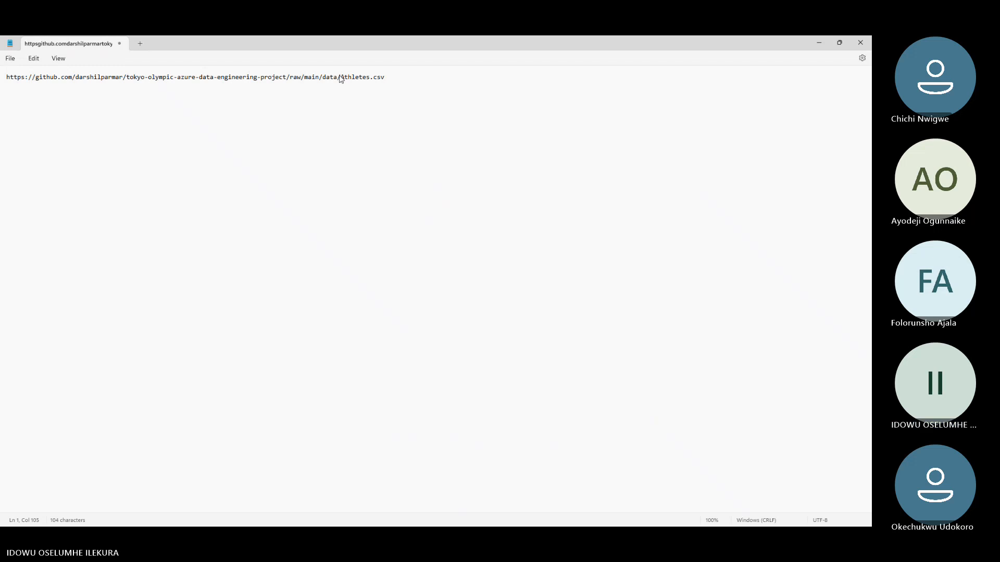
left_click_drag(341, 76, 6, 78)
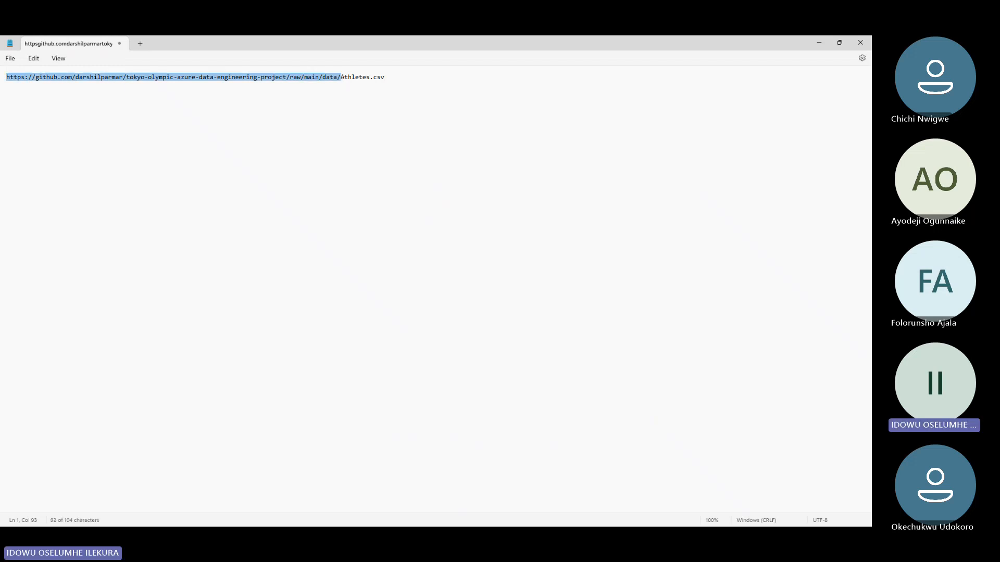
left_click(96, 78)
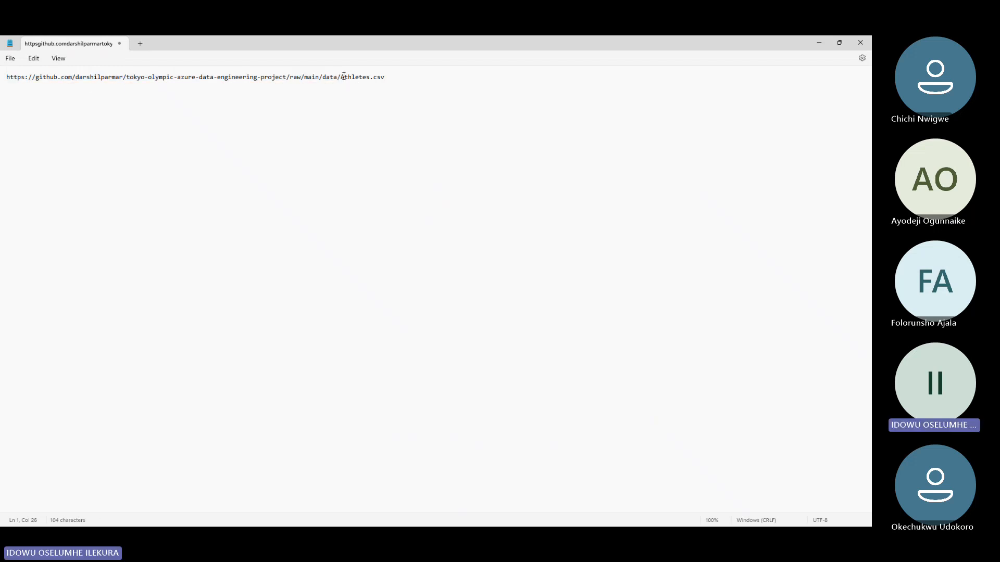
left_click_drag(342, 77, 2, 82)
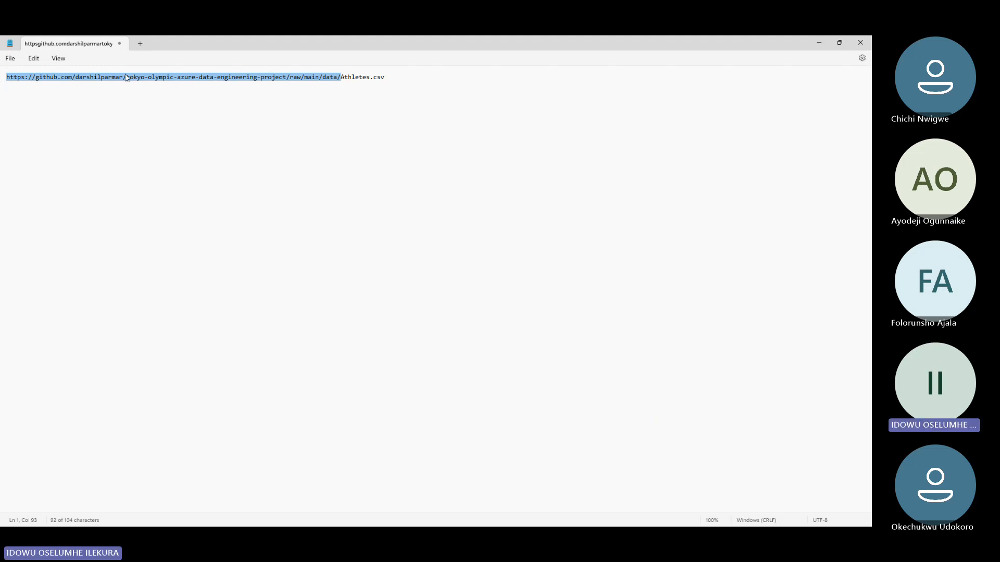
left_click_drag(342, 78, 386, 78)
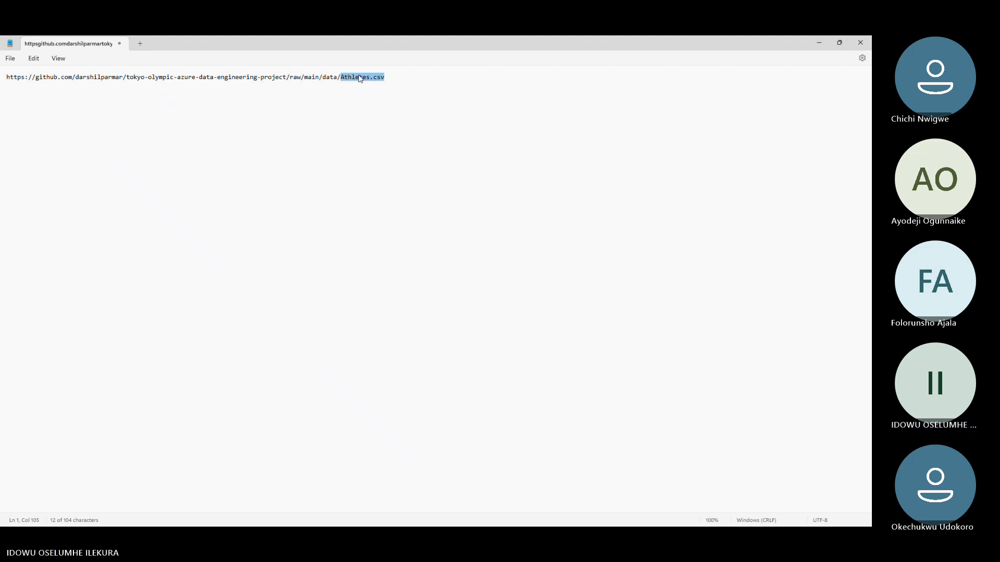
Open Coaches.csv in the GitHub repository's data folder and copy the link address of its raw file.
double_click(431, 50)
left_click(70, 263)
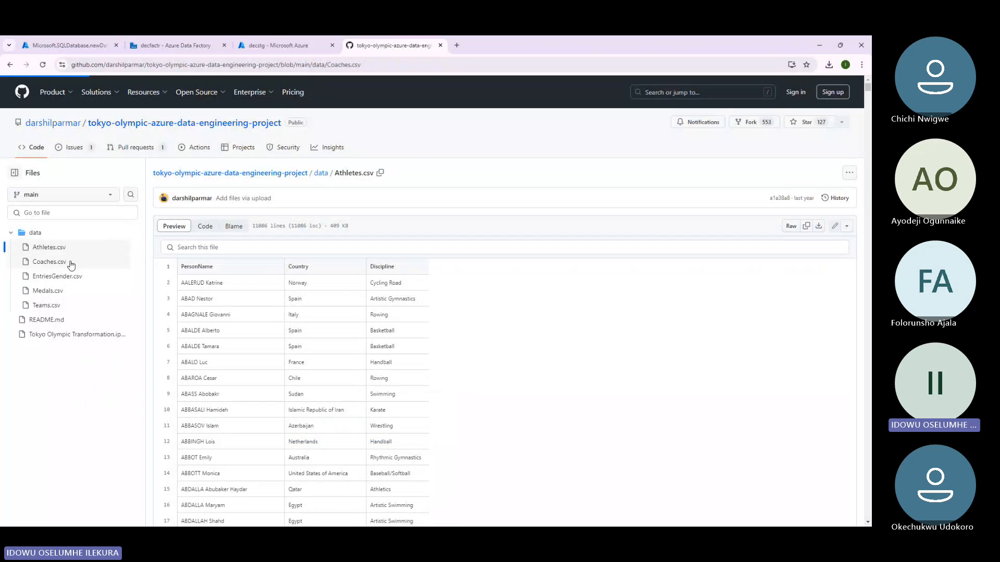
right_click(794, 228)
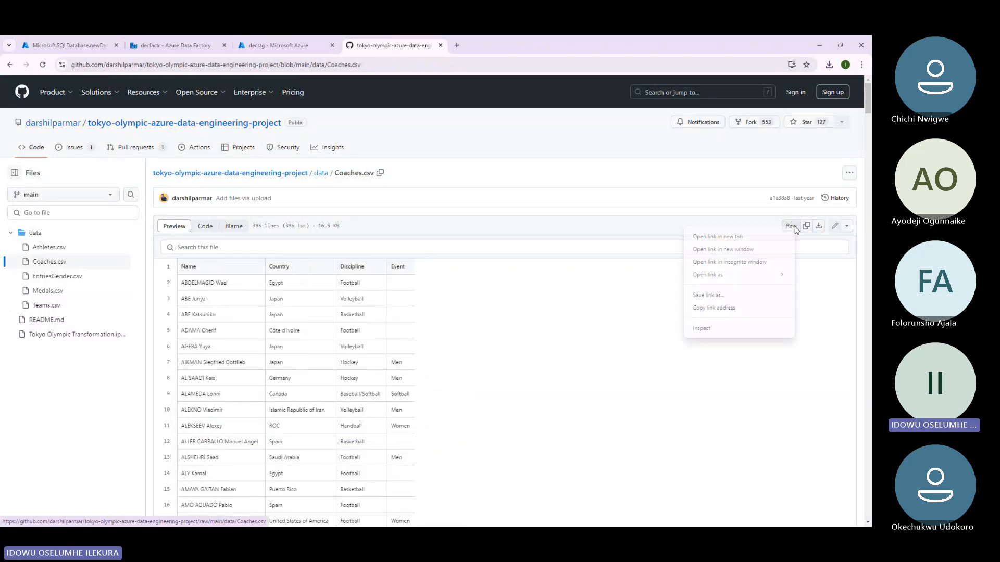
left_click(723, 296)
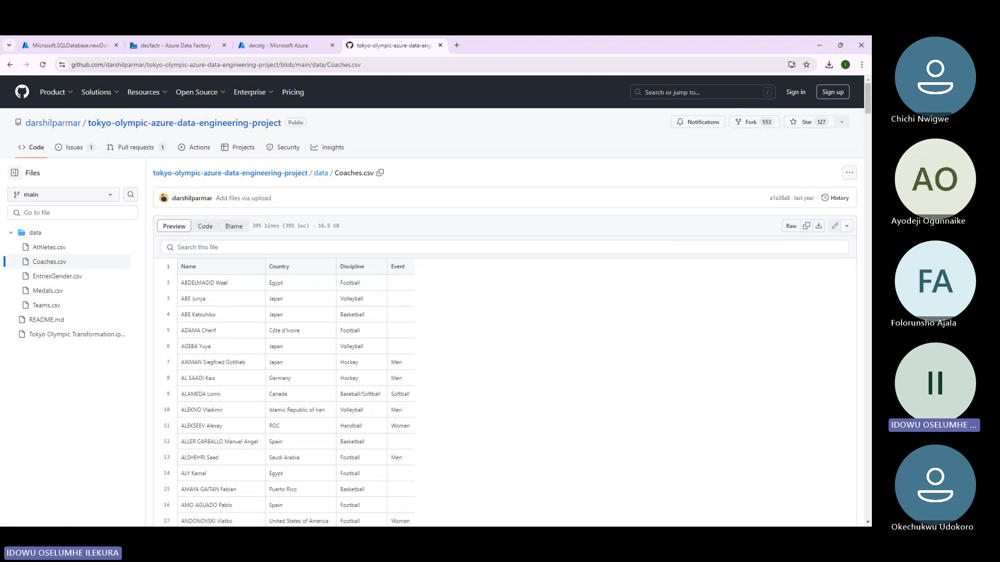
Paste the raw Coaches.csv link into the Notepad document below the Athletes.csv link, leaving a blank line between them.
mouse_move(576, 516)
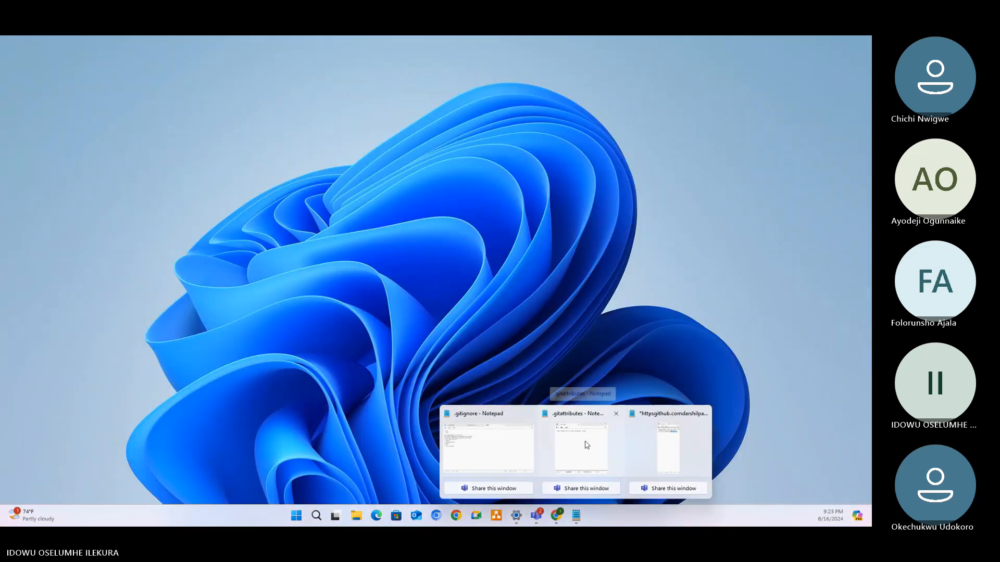
left_click(668, 448)
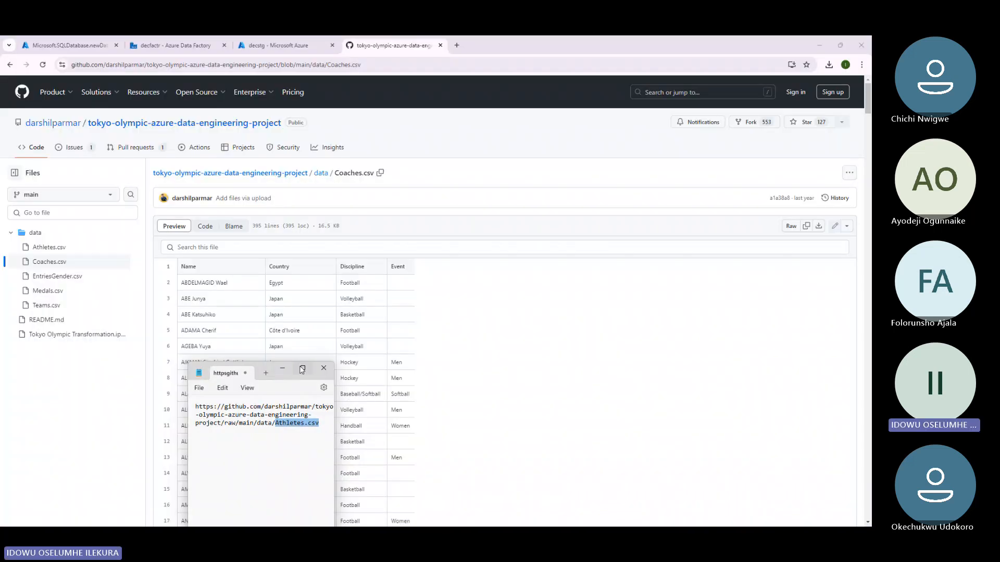
left_click(302, 370)
left_click(421, 76)
key("Return")
key("Return")
type("https://github.com/darshilparmar/tokyo-olympic-azure-data-engineering-project/raw/main/data/Coaches.csv")
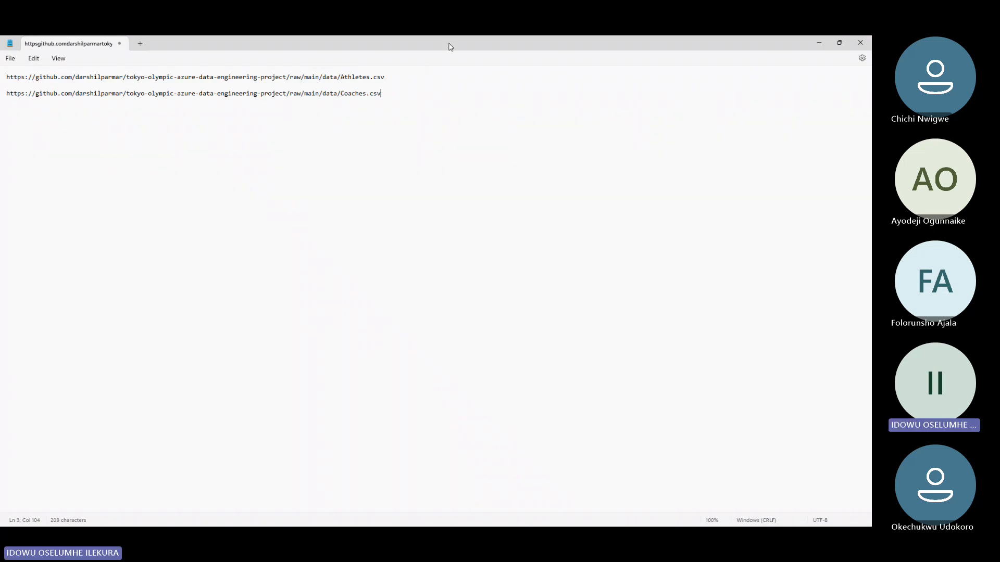
Compare the Coaches.csv link with the Athletes.csv link, marking the shared part of the URL before the file name.
mouse_move(451, 47)
left_mouse_down()
mouse_move(450, 75)
mouse_move(450, 38)
left_mouse_up()
left_click_drag(337, 94, 7, 97)
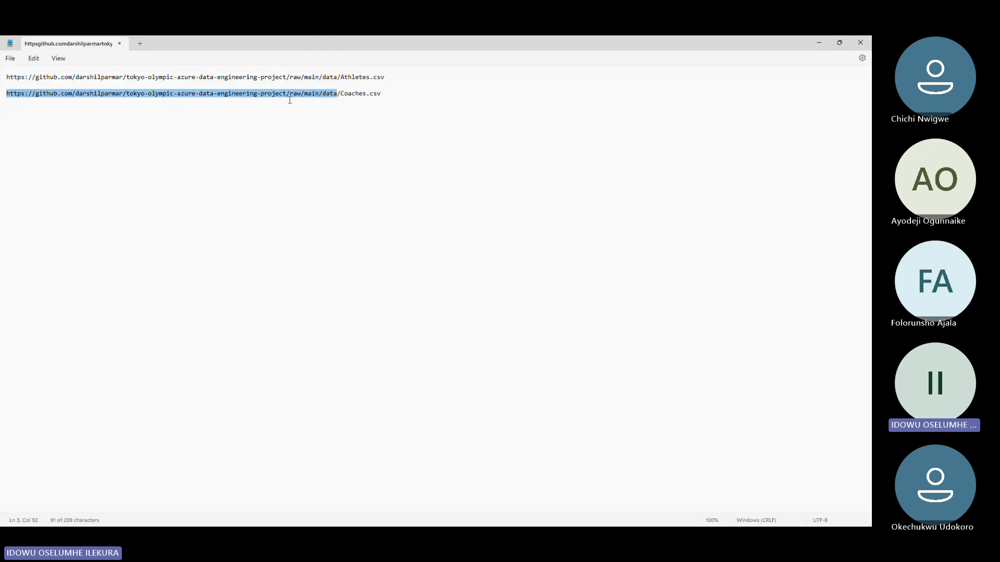
left_click_drag(342, 94, 78, 95)
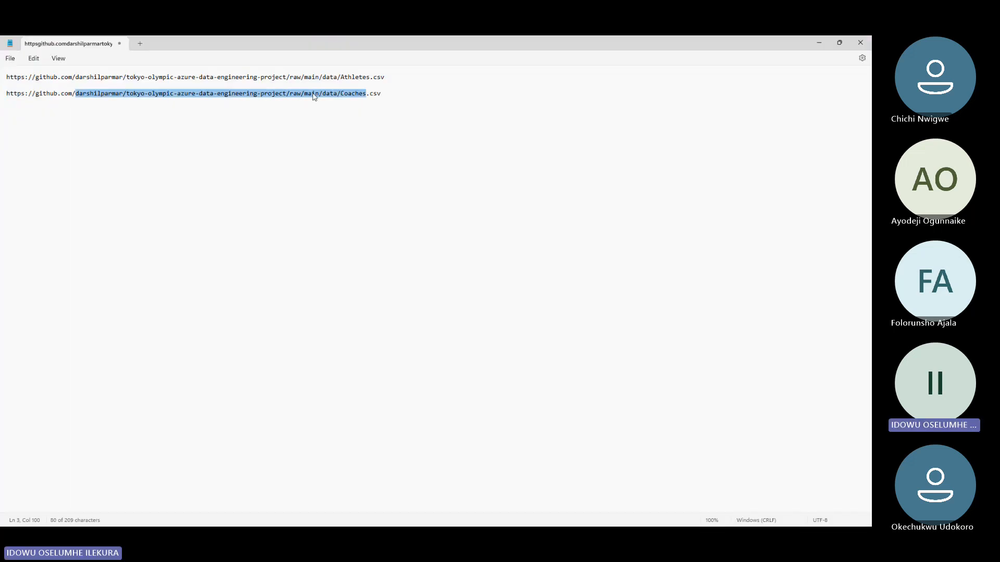
left_click(315, 95)
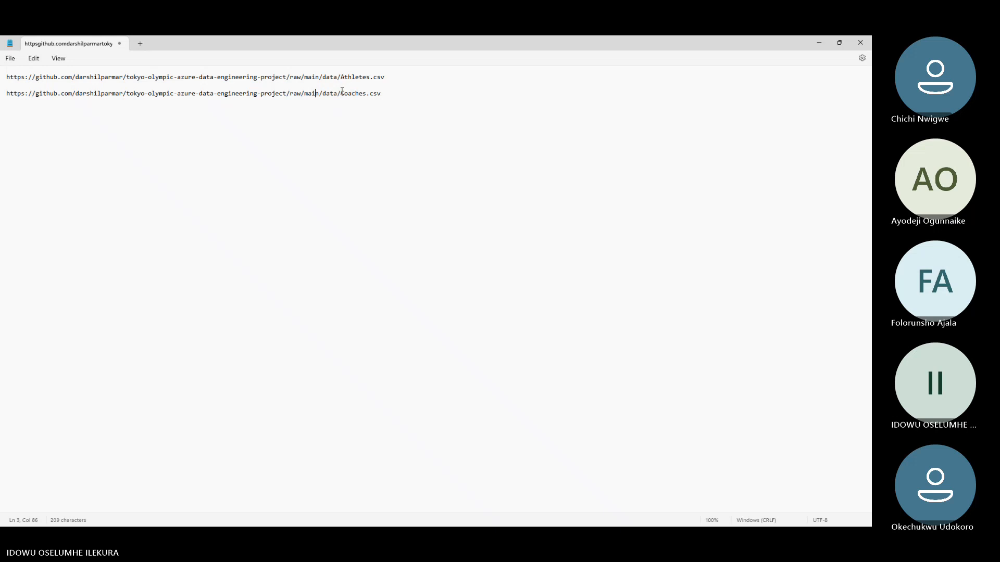
Copy the Coaches.csv link's base URL up to data/ from Notepad and return to the decfactr Data Factory page.
left_click_drag(342, 93, 7, 96)
key("ctrl+c")
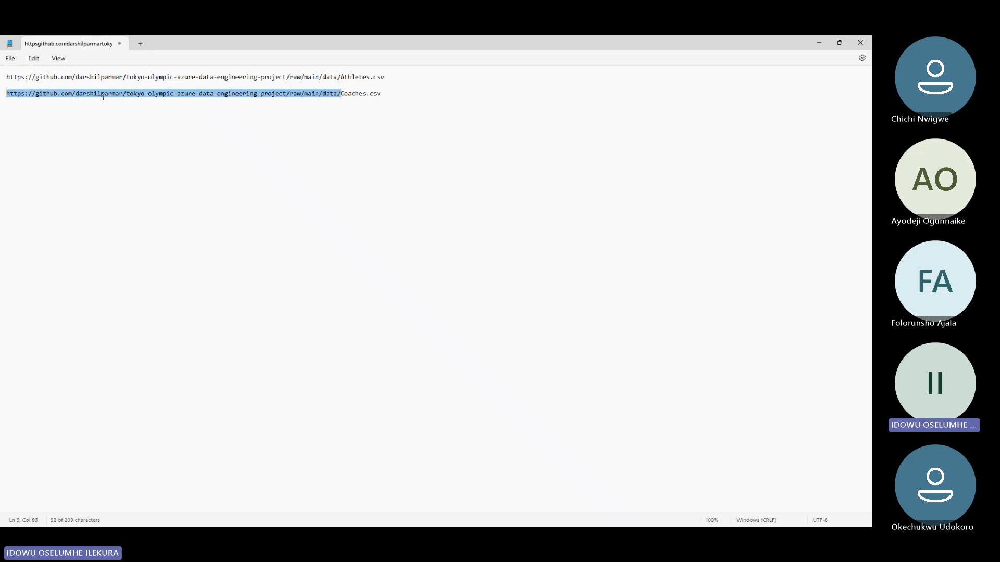
double_click(661, 45)
left_click(275, 59)
left_click(276, 46)
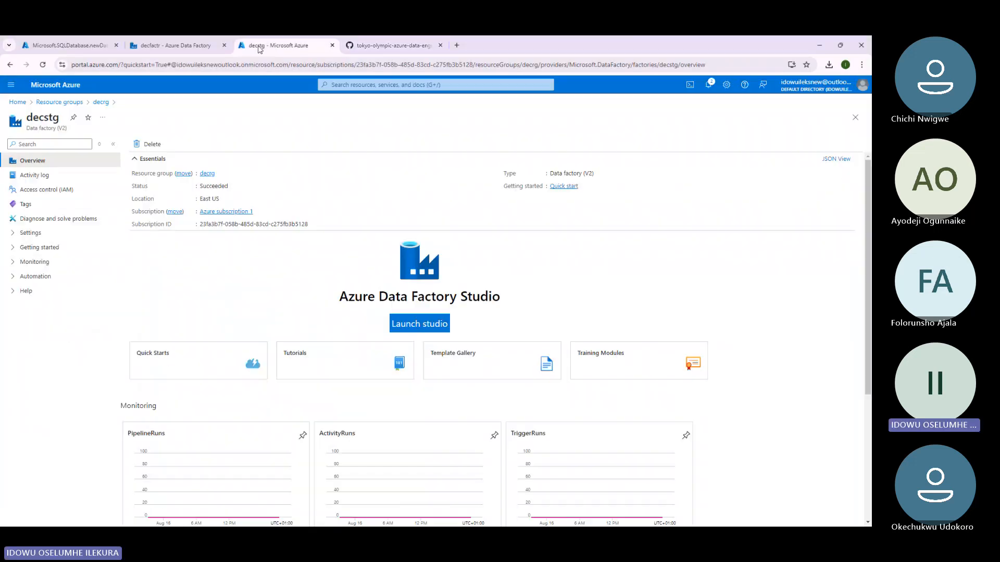
left_click(174, 45)
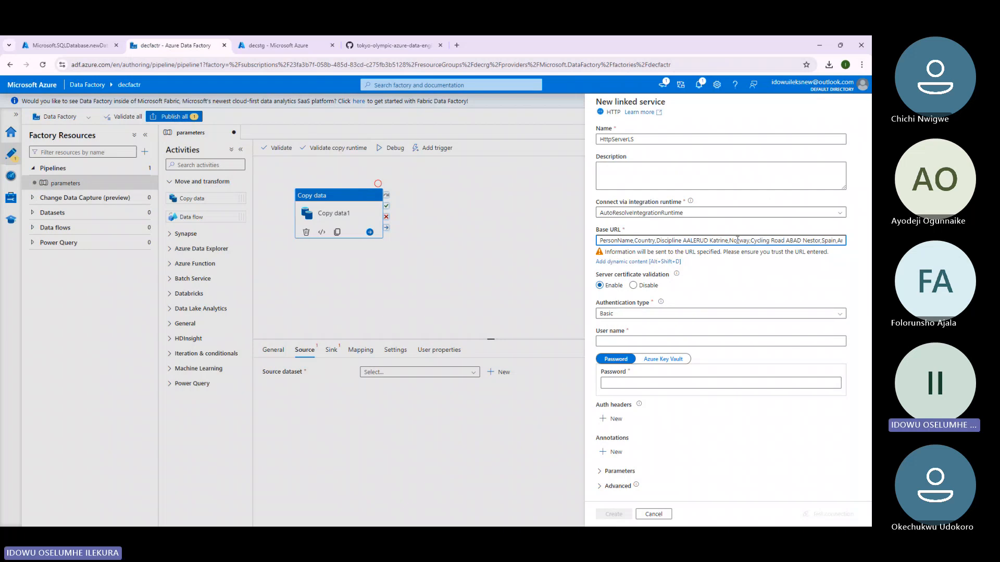
left_click_drag(828, 240, 600, 240)
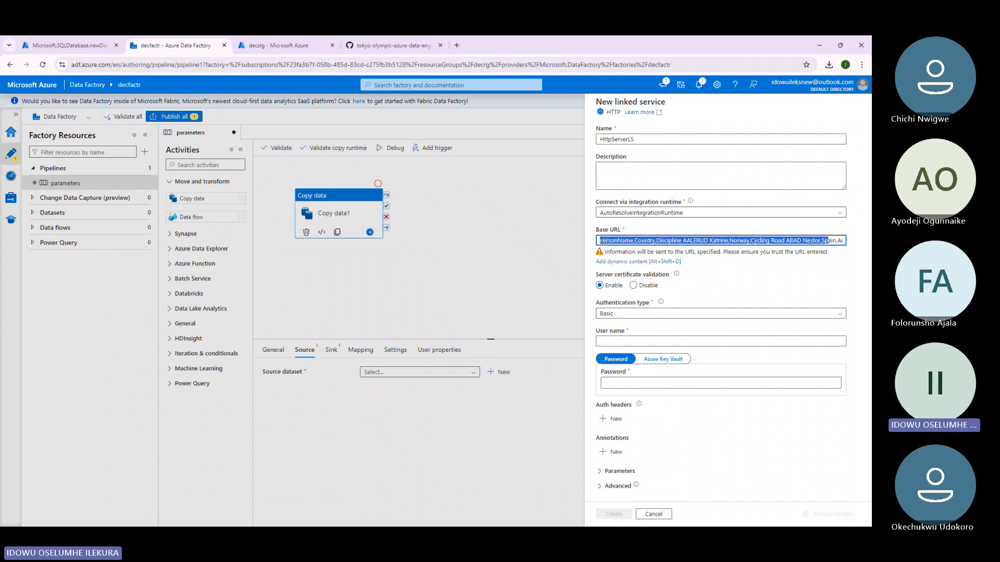
key("BackSpace")
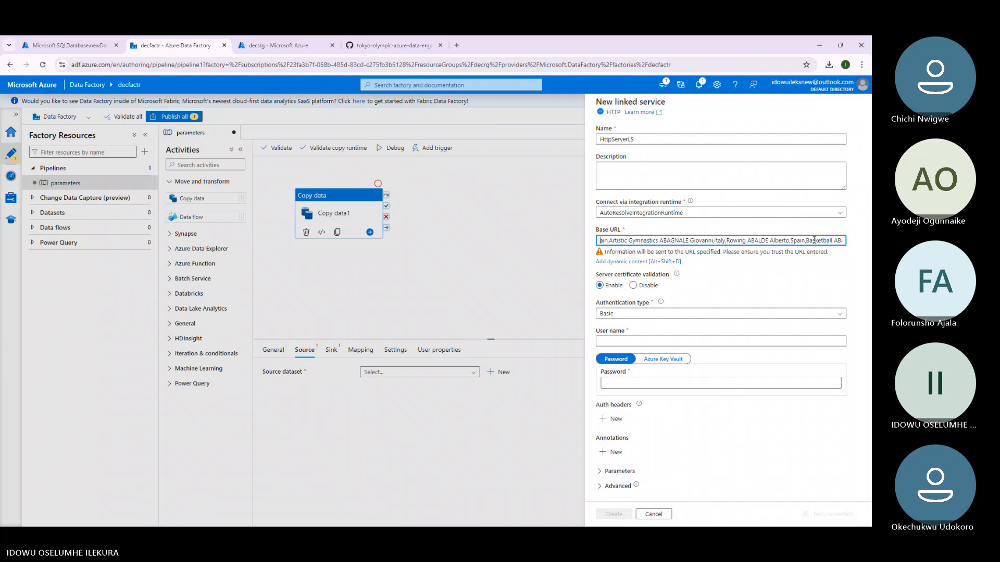
key("BackSpace")
left_click_drag(814, 240, 867, 244)
key("BackSpace")
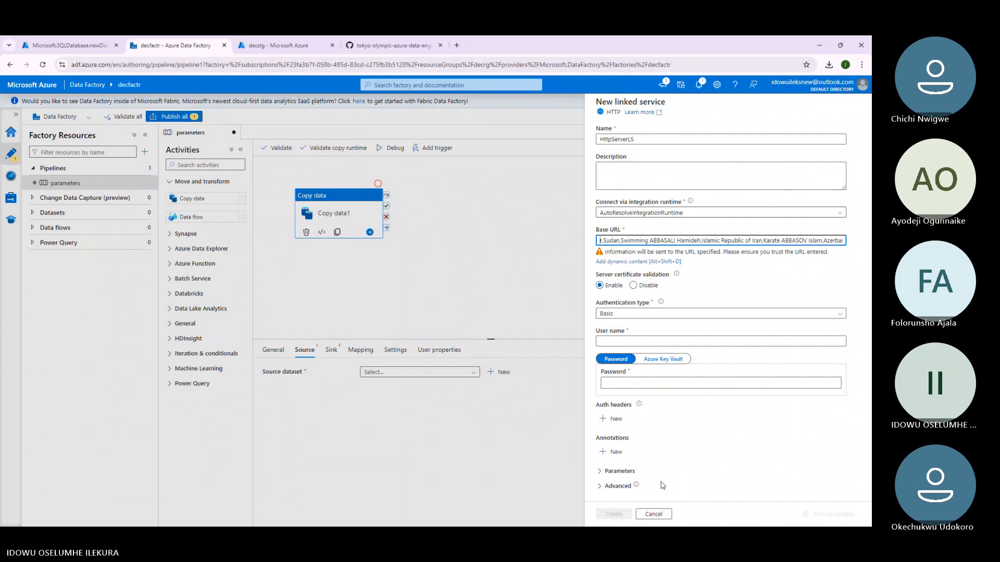
Cancel the new HTTP linked service and discard its unsaved changes.
left_click(642, 513)
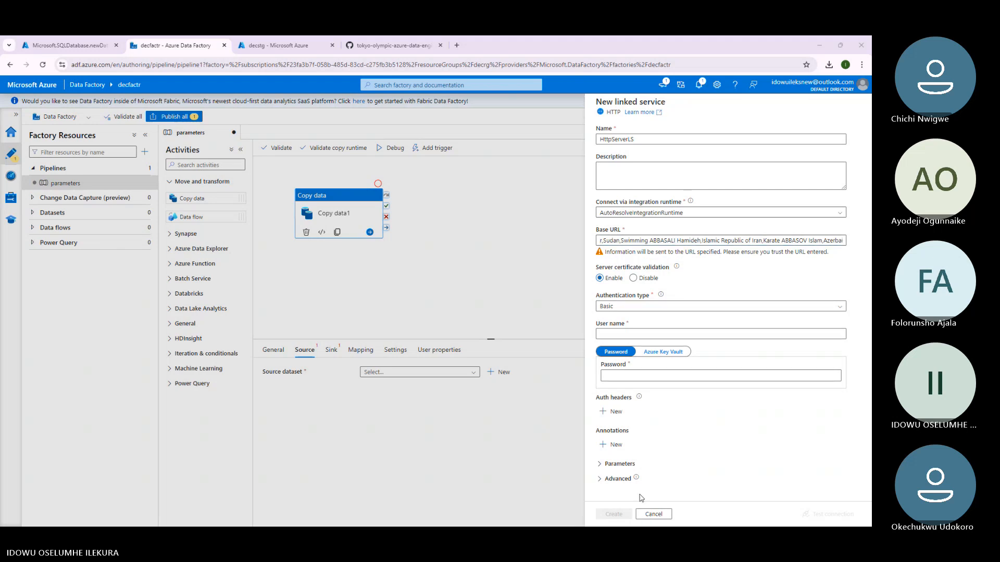
left_click(641, 512)
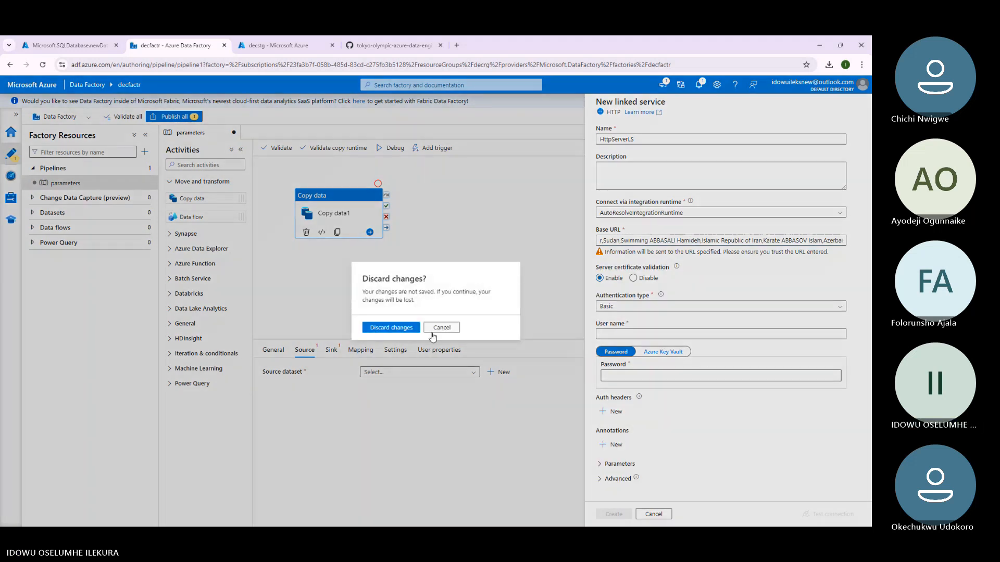
left_click(406, 328)
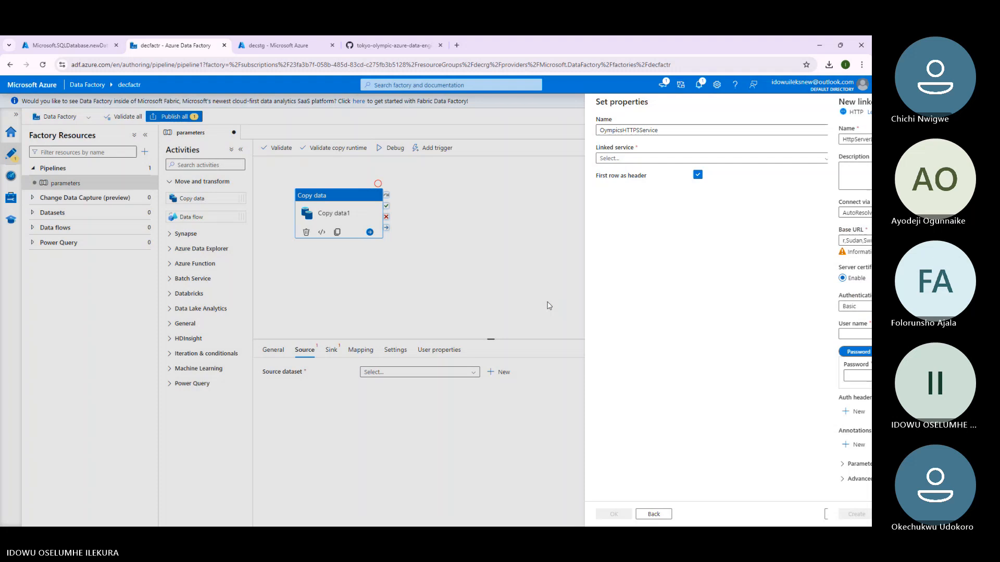
Start a new linked service for the OympicsHTTPSService dataset and name it HttpServerLS.
left_click(650, 161)
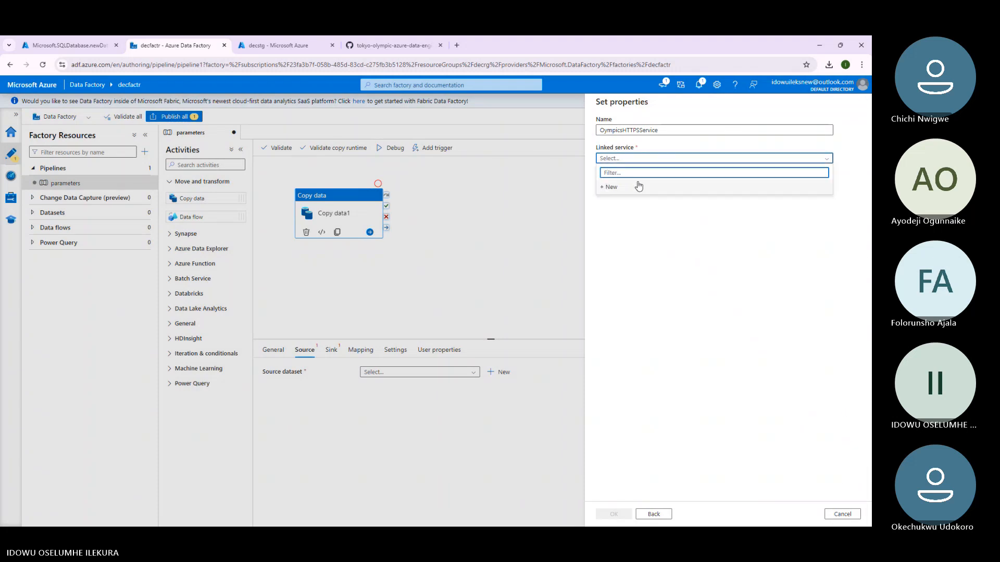
left_click(640, 186)
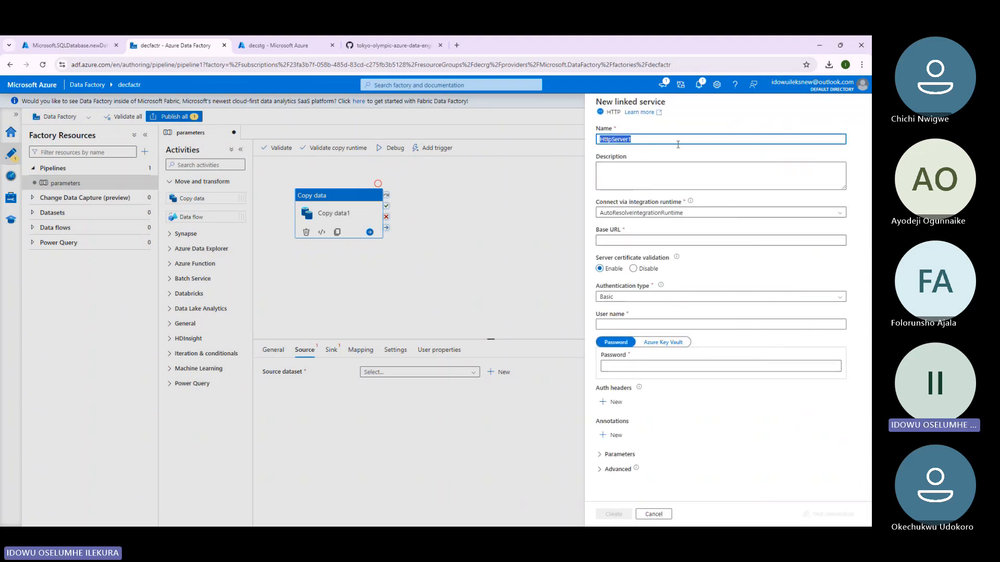
left_click(662, 140)
key("BackSpace")
type("LS")
Set the linked service's Base URL to the copied GitHub raw link up to data, without the trailing slash.
left_click(651, 239)
key("ctrl+v")
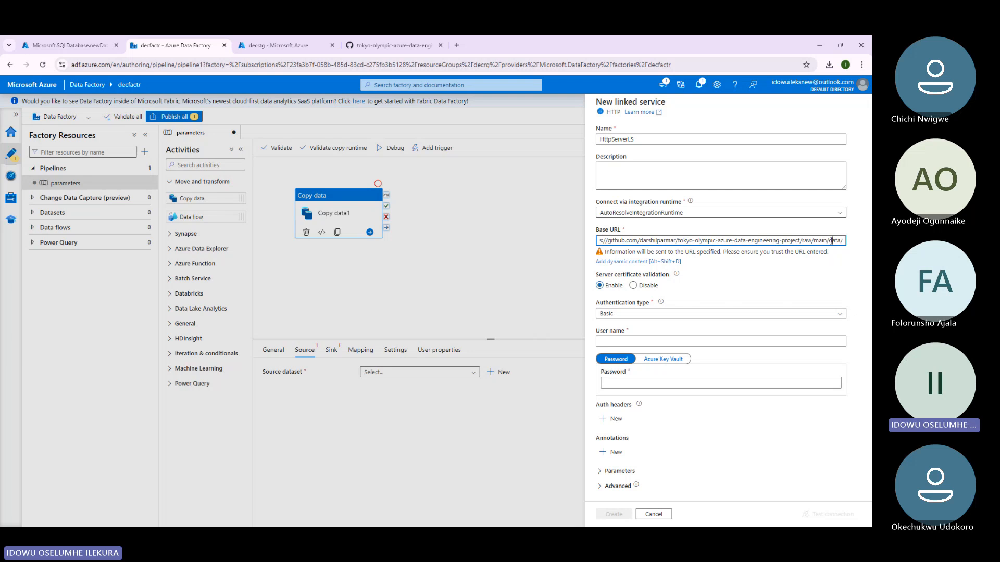
key("BackSpace")
left_click(679, 274)
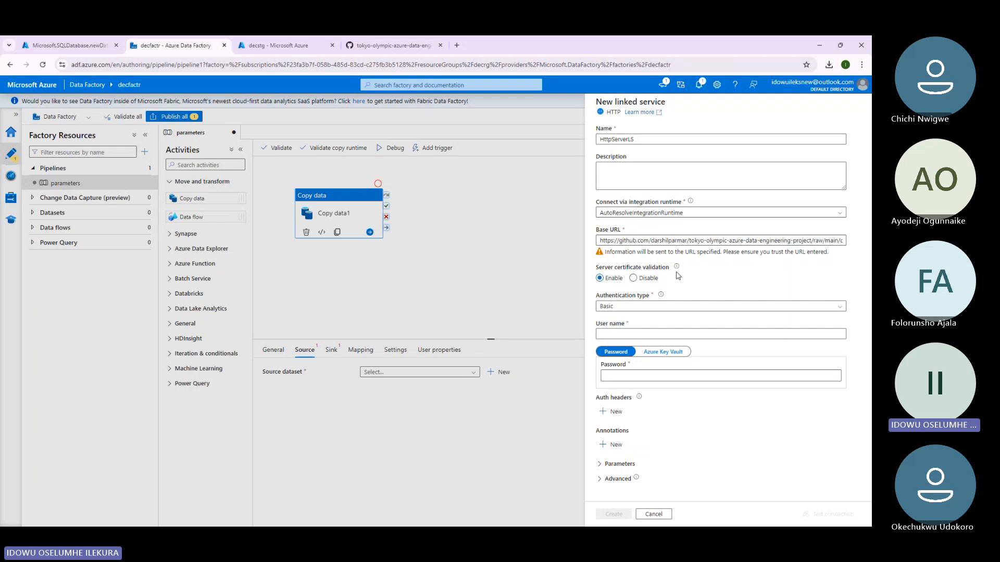
Check the server certificate validation hint and set the linked service's authentication type to Anonymous.
mouse_move(677, 270)
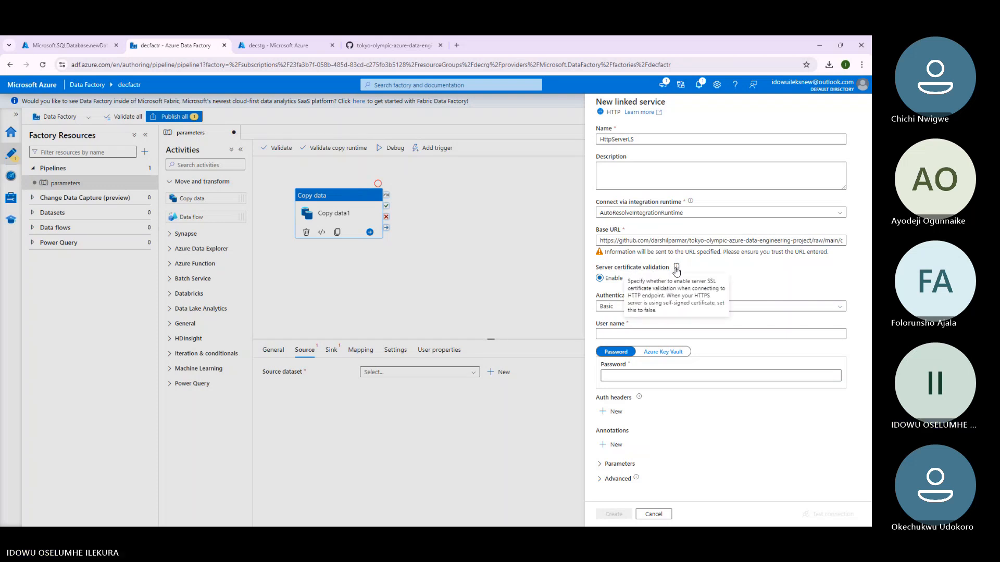
left_click(608, 306)
left_click(620, 335)
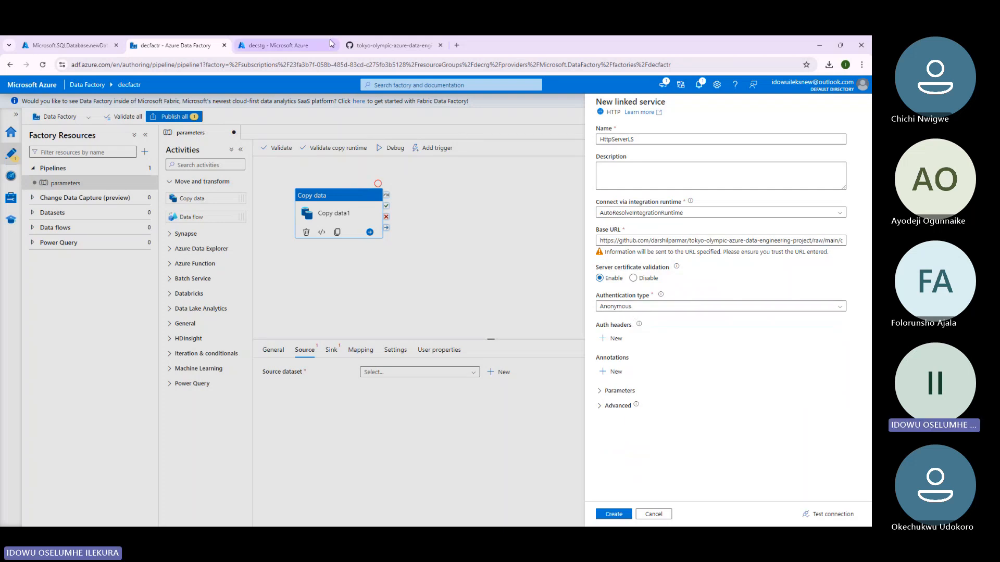
mouse_move(376, 46)
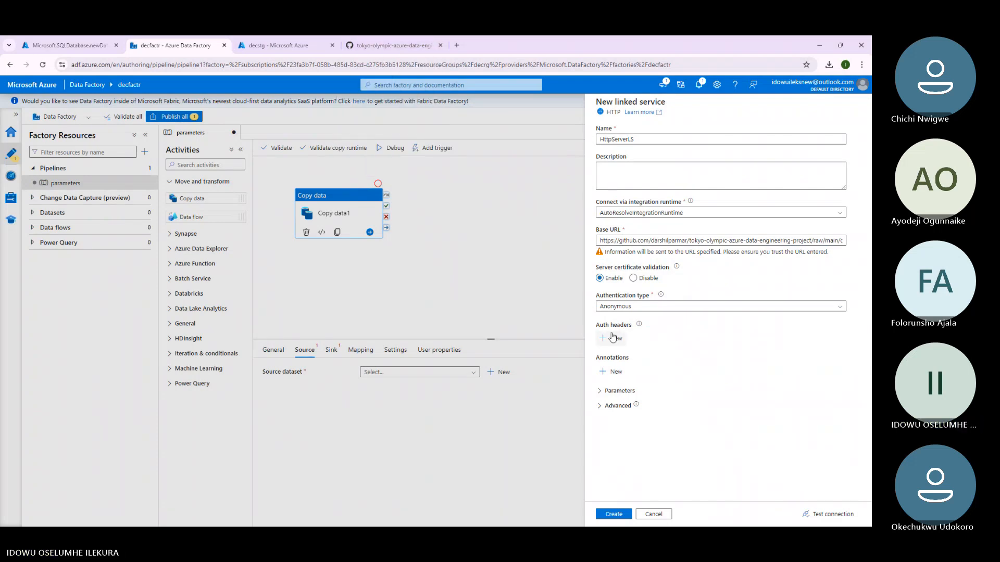
Add an empty row to the linked service's parameters, collapse the section, and create the linked service.
left_click(603, 391)
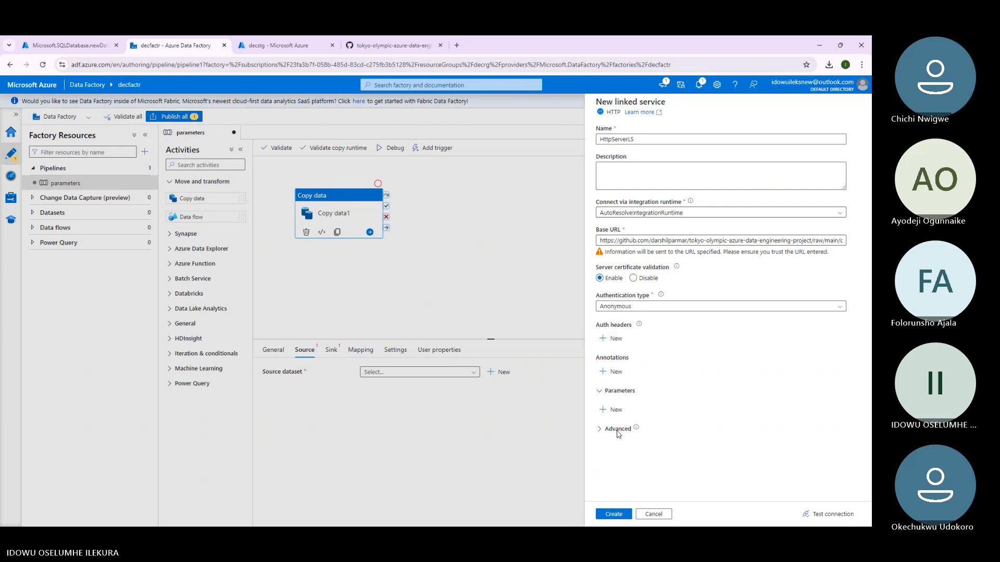
left_click(611, 410)
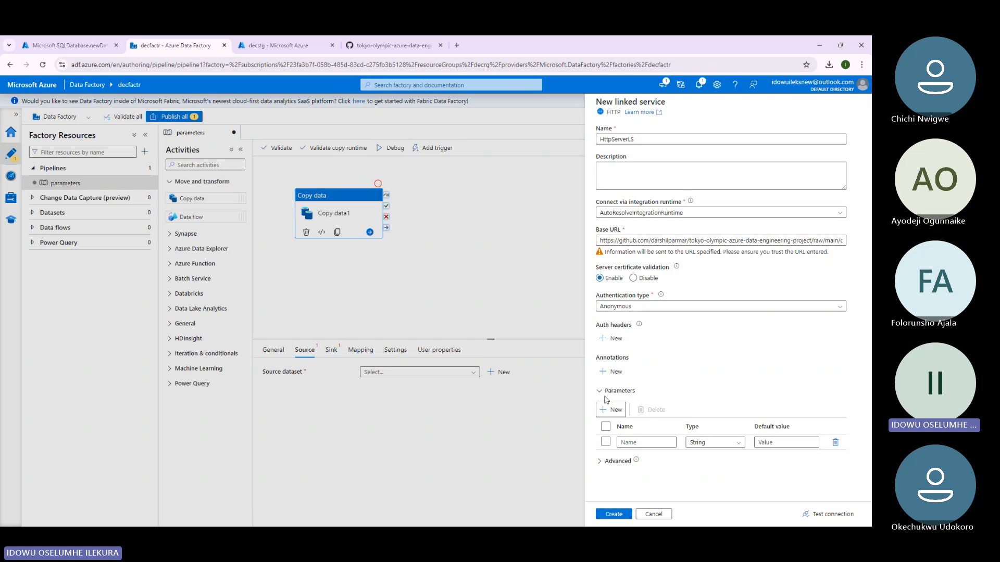
left_click(604, 392)
left_click(614, 514)
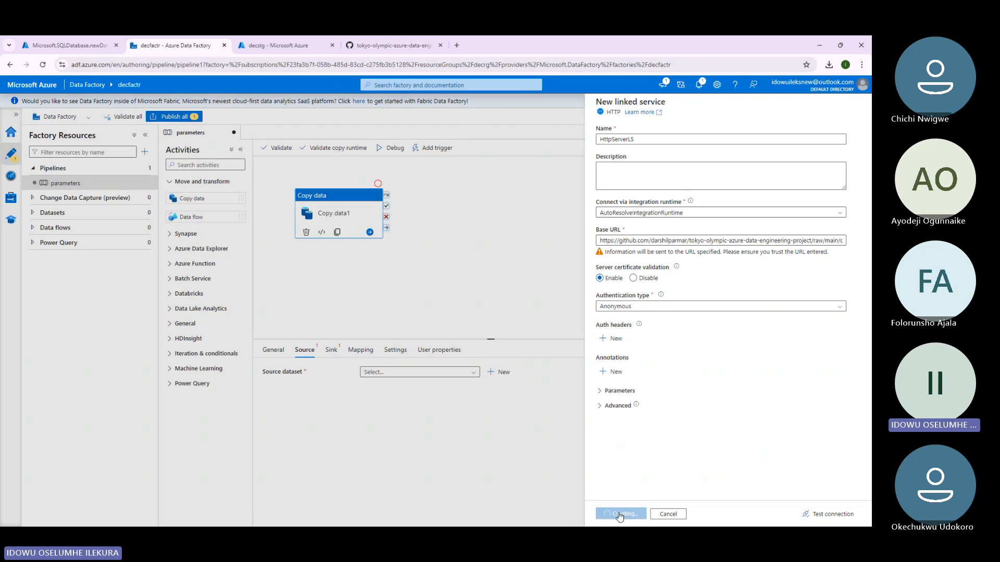
Mark the file name Athletes.csv in the Notepad link as the relative URL for the dataset.
left_click(649, 185)
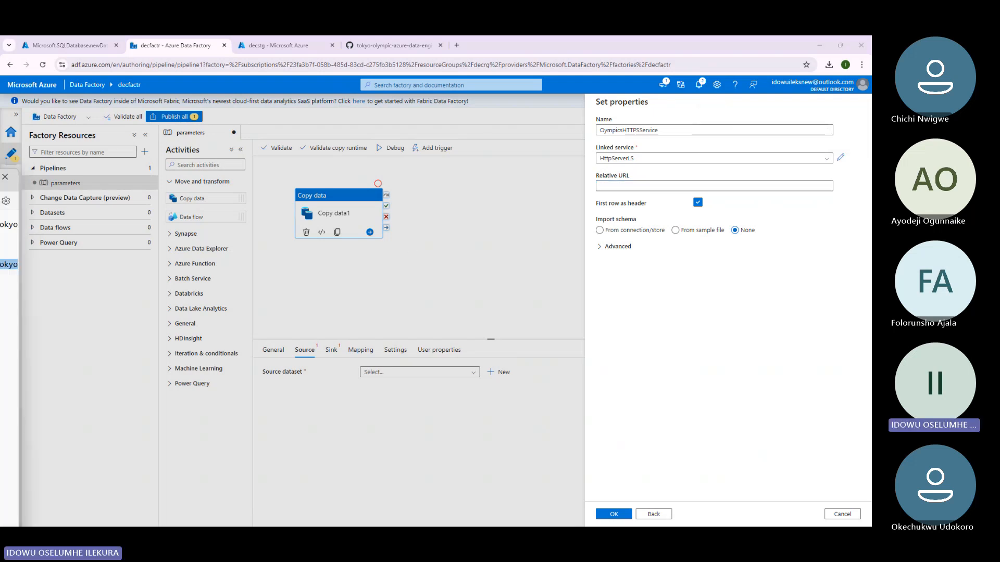
key("alt+Tab")
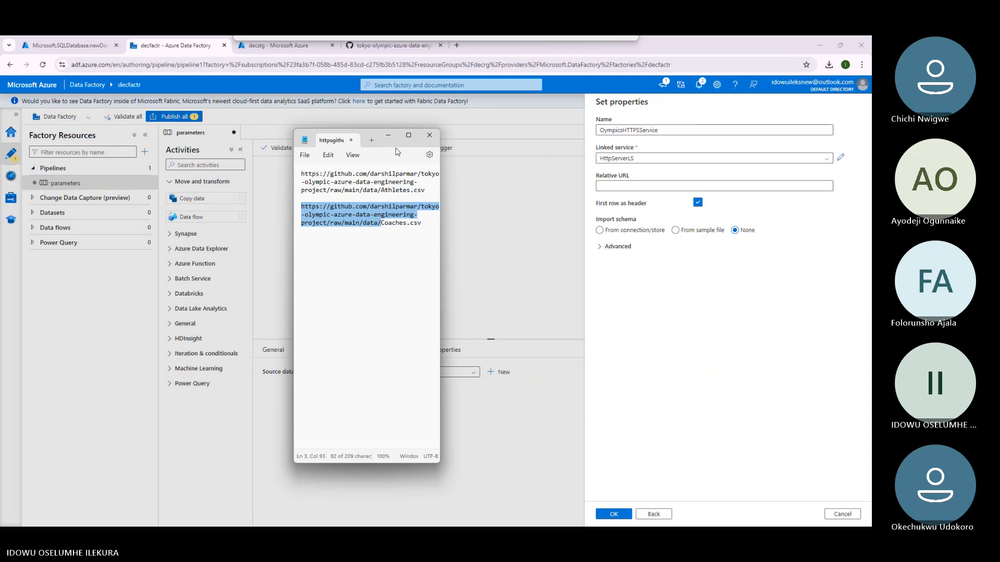
left_click_drag(398, 152, 388, 38)
left_click(336, 83)
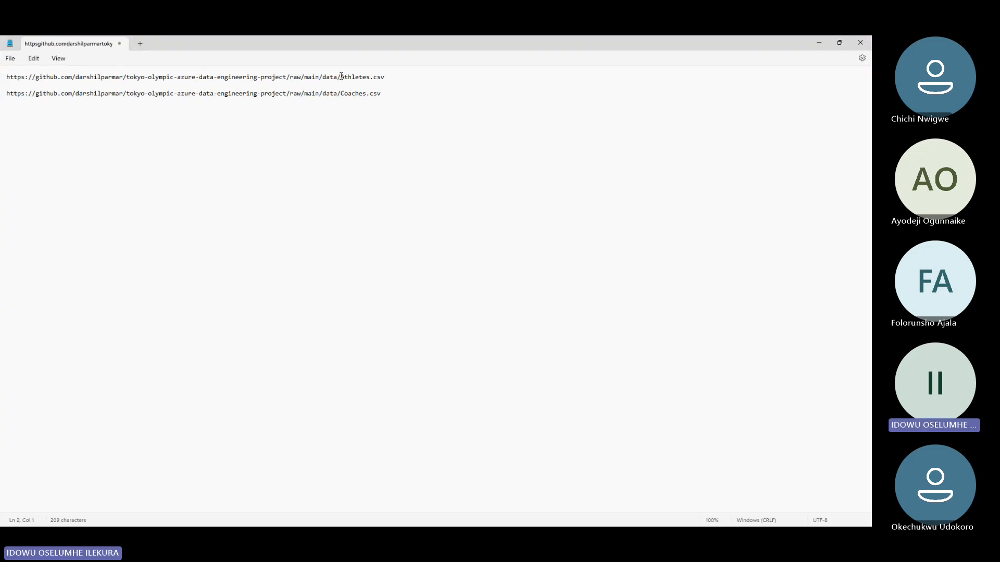
left_click_drag(340, 77, 397, 82)
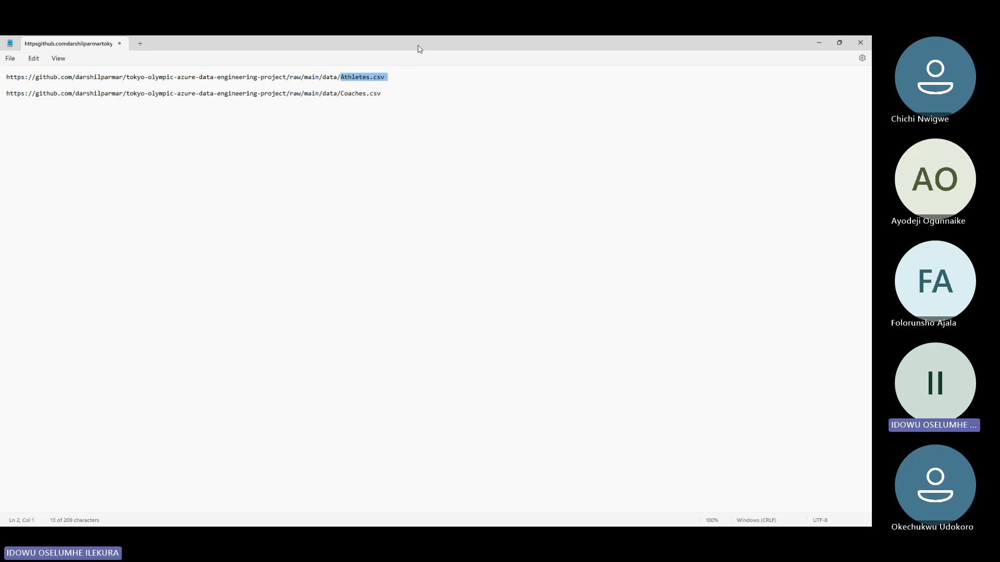
key("alt+Tab")
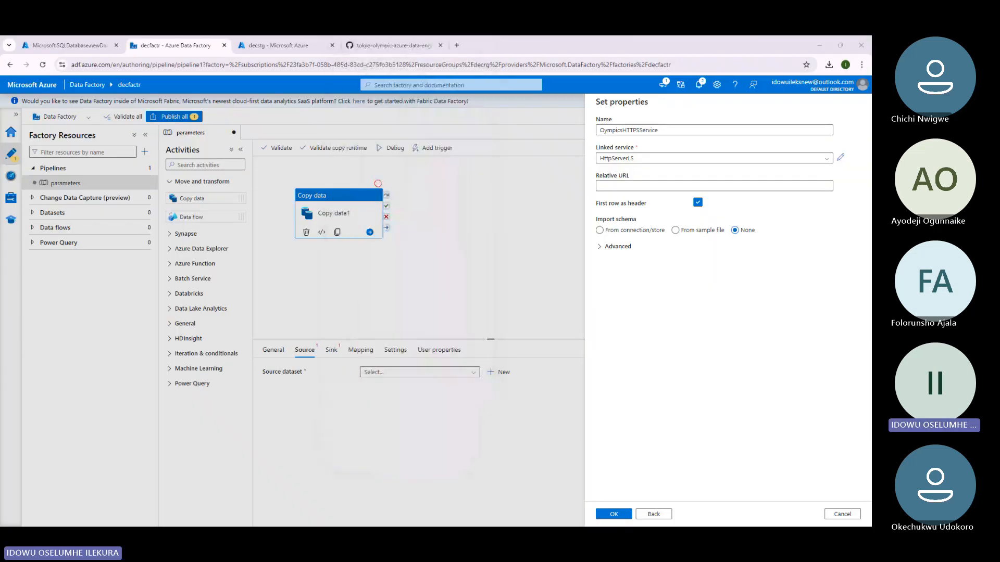
Search Google for "download github raw files" in a new browser tab.
left_click(456, 46)
type("download ")
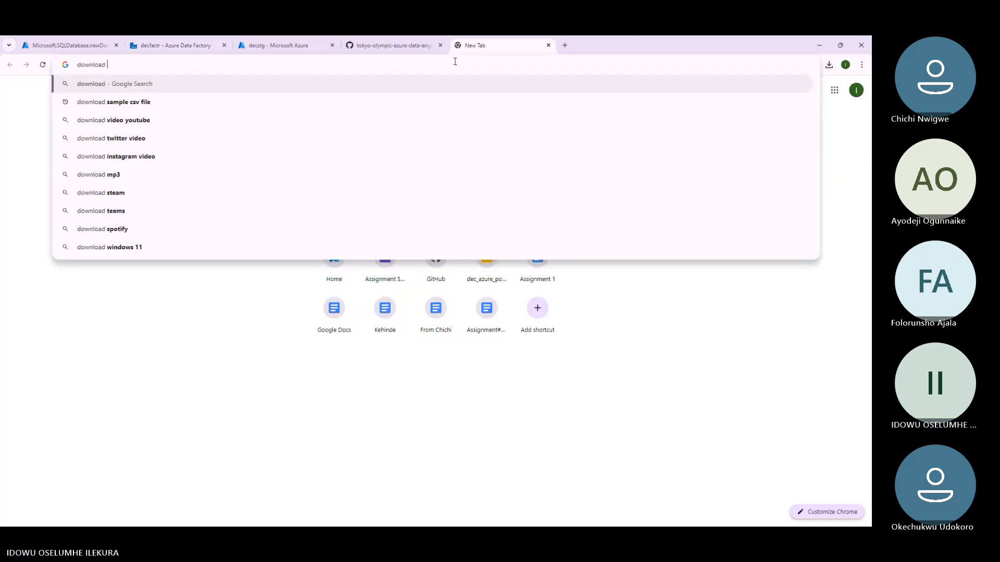
type("github raw ")
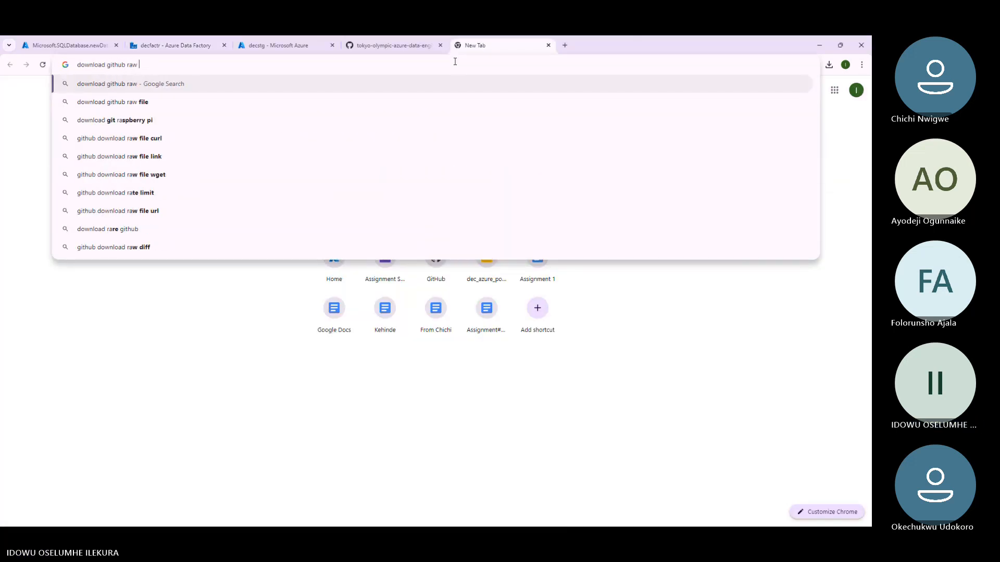
type("files")
key("Return")
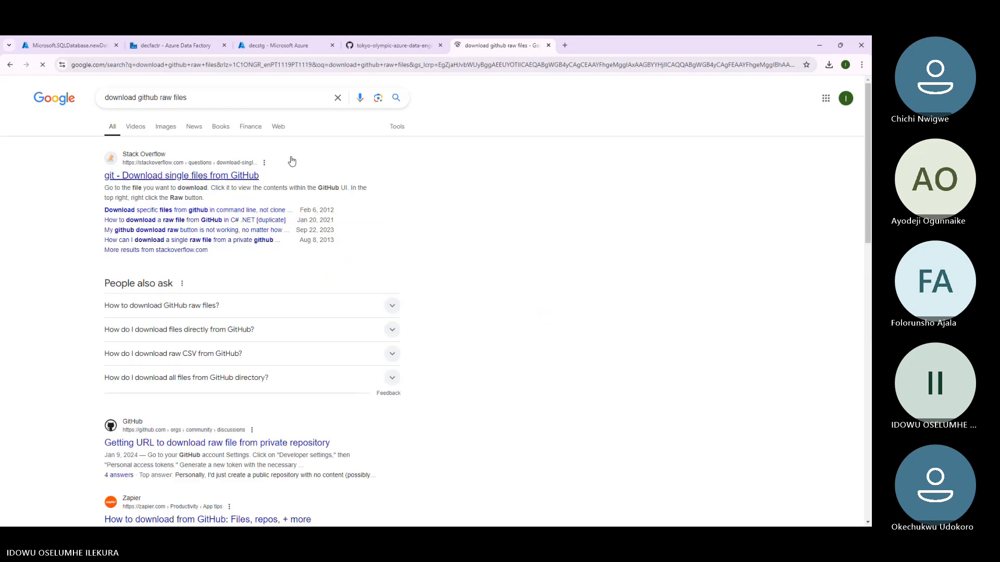
Change the Google search to "download github csv files as raw".
left_click(200, 102)
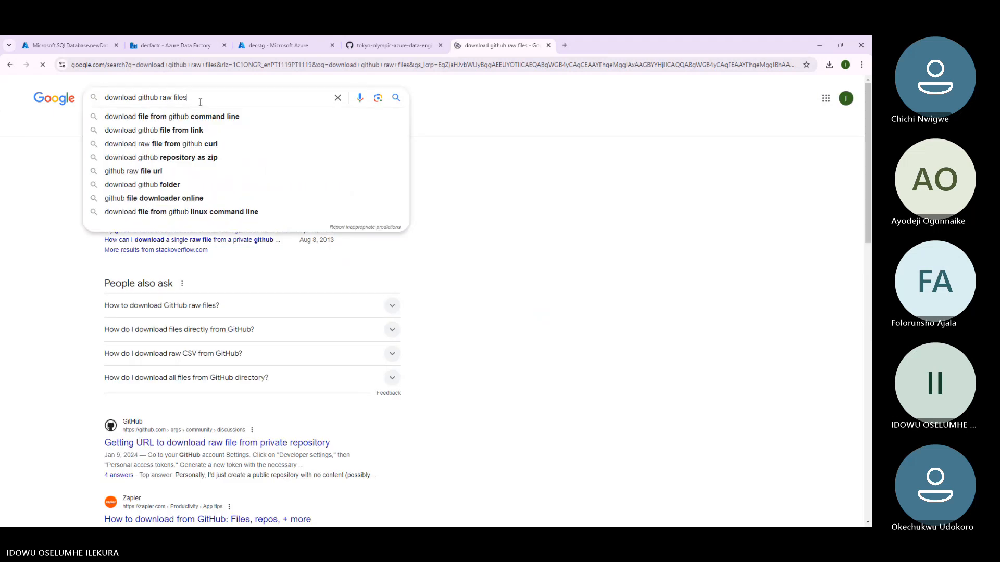
key("BackSpace")
key("BackSpace")
key("BackSpace")
key("BackSpace")
key("BackSpace")
key("BackSpace")
key("BackSpace")
key("BackSpace")
key("BackSpace")
key("BackSpace")
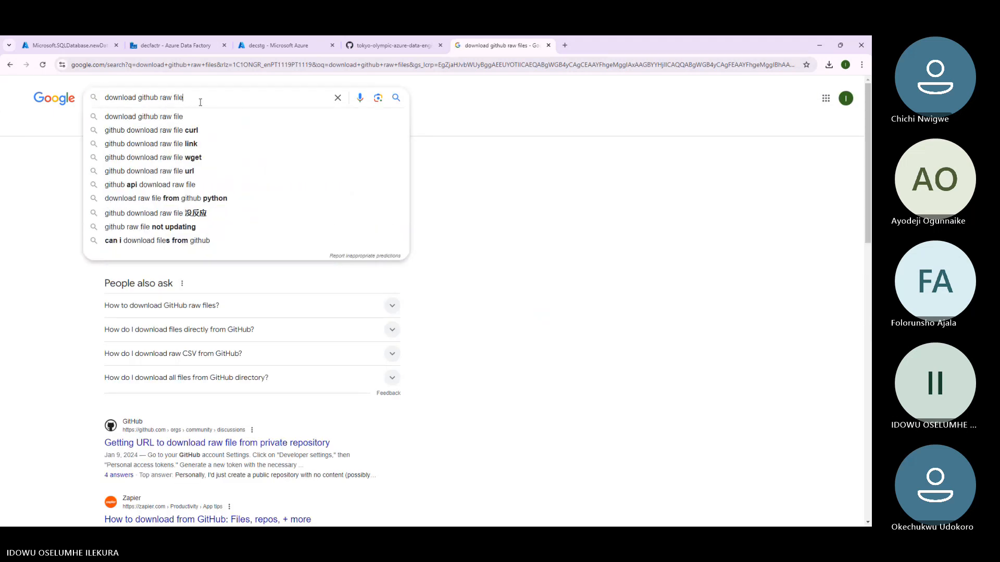
type("c")
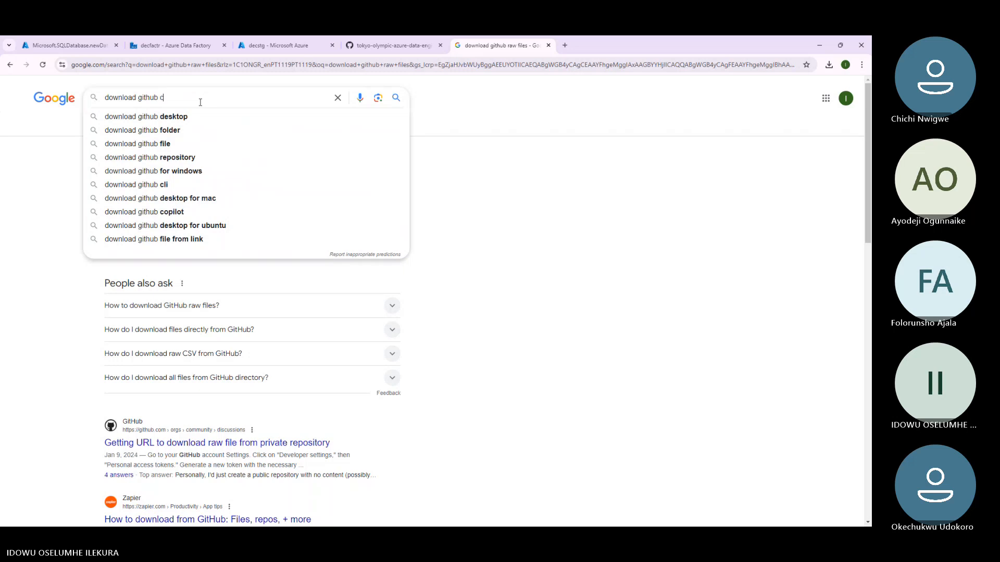
type("sv files as r")
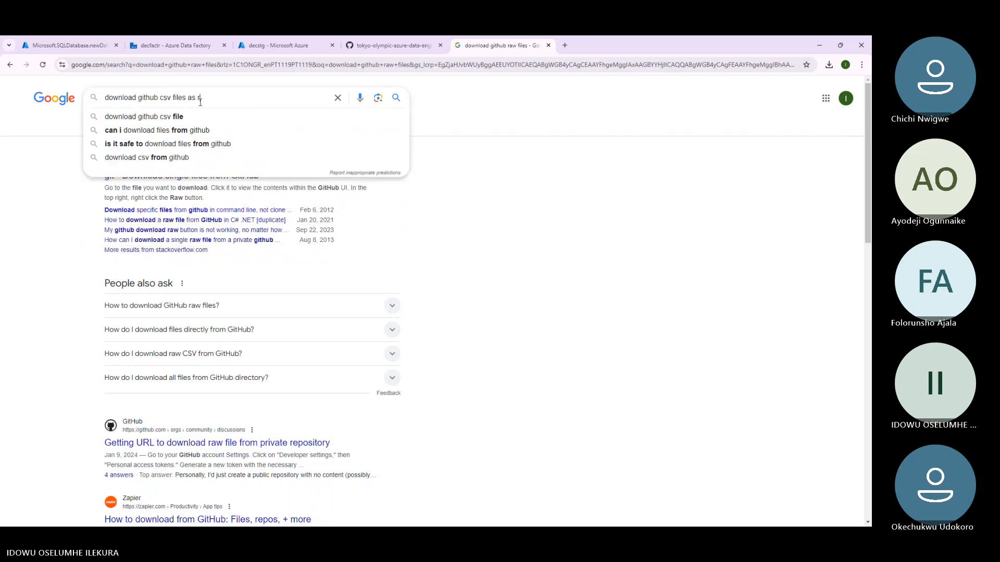
type("aw")
key("Return")
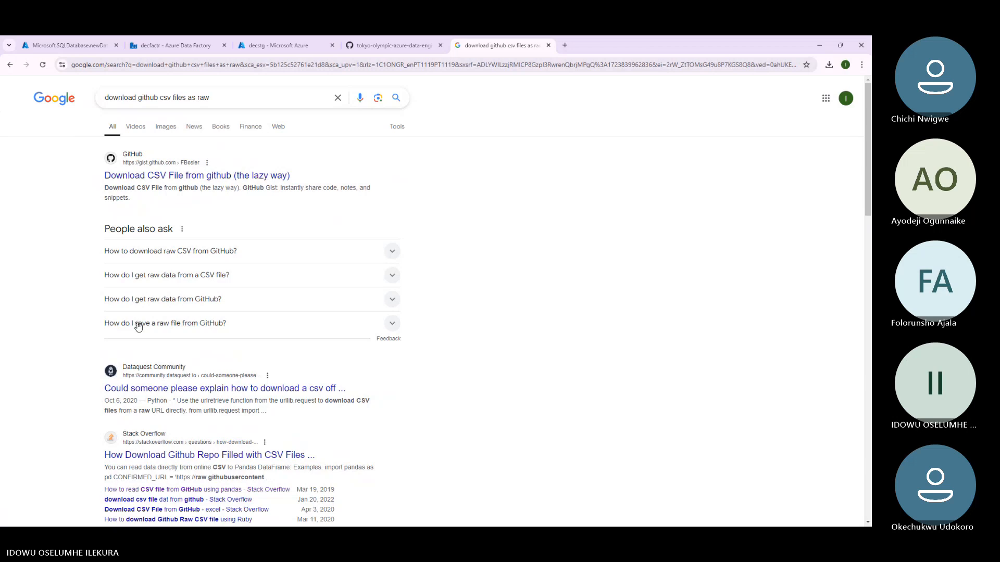
Open the Stack Overflow question on reading a CSV file from GitHub using pandas and examine the URL in the ?raw=true answer.
left_click(209, 456)
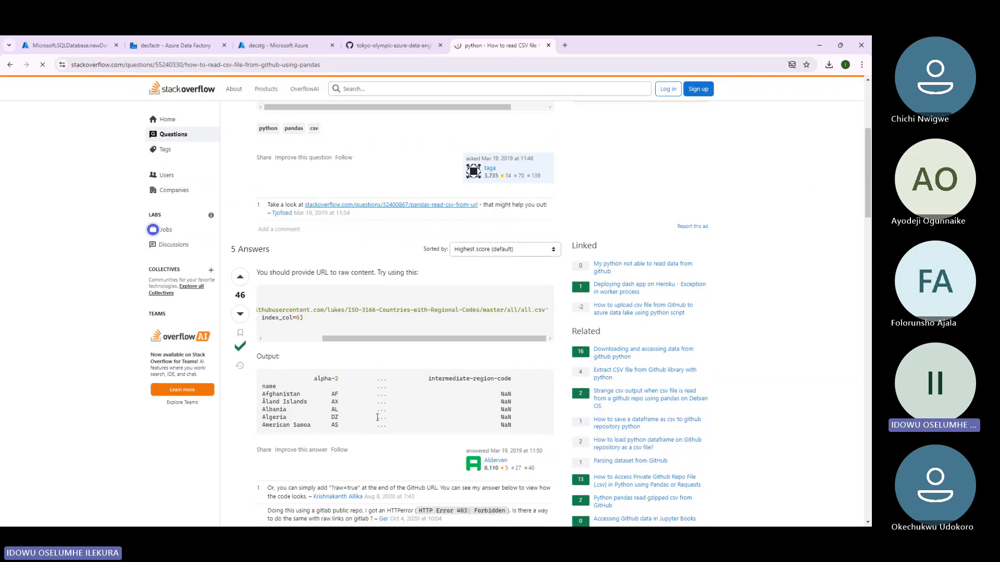
scroll(378, 417, "down", 4)
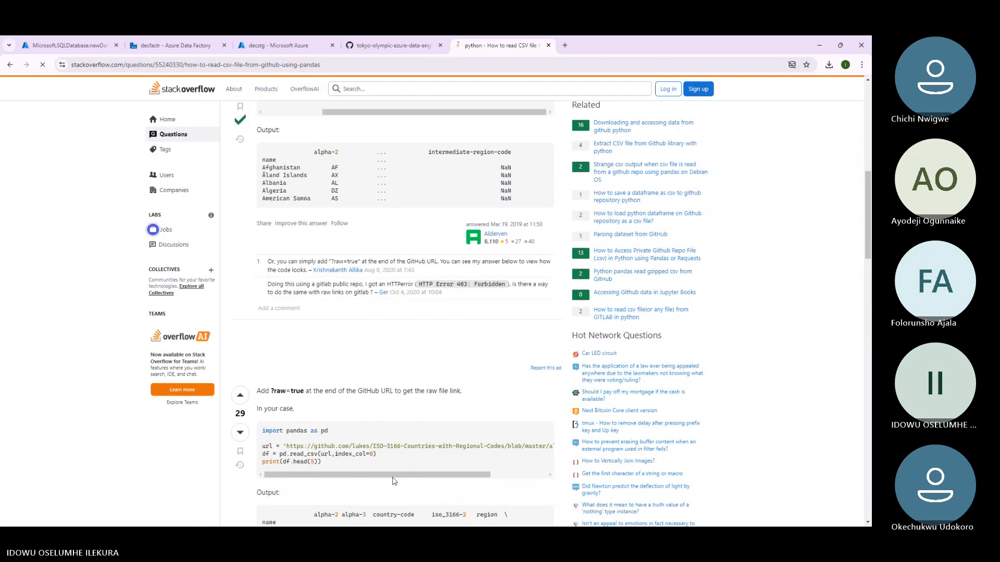
left_click_drag(393, 477, 521, 446)
mouse_move(469, 478)
left_mouse_down()
mouse_move(405, 480)
mouse_move(458, 480)
left_mouse_up()
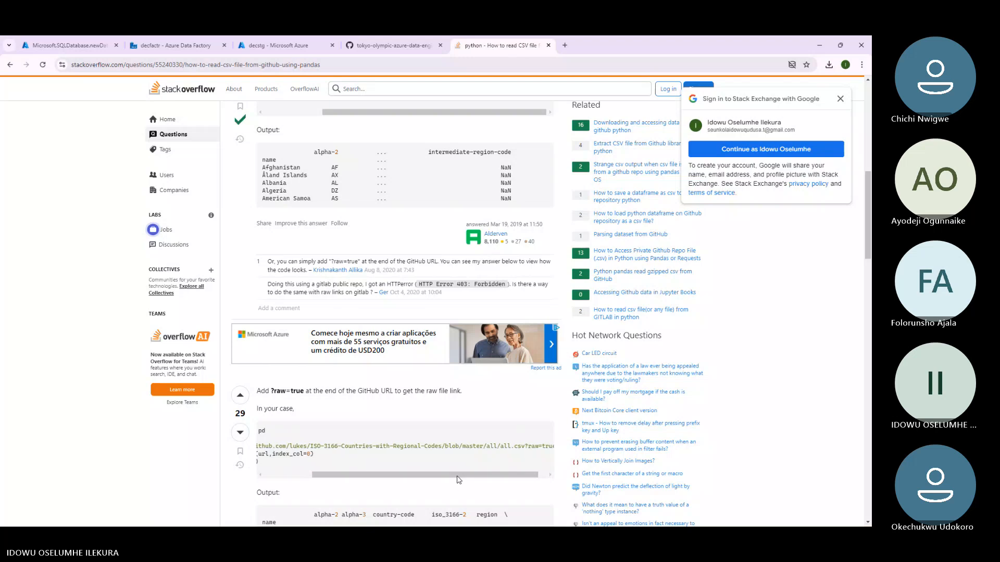
Copy the ?raw=true suffix from the Stack Overflow answer's URL into the relative URL of the OympicsHTTPSService dataset in Azure Data Factory.
left_click_drag(458, 480, 480, 480)
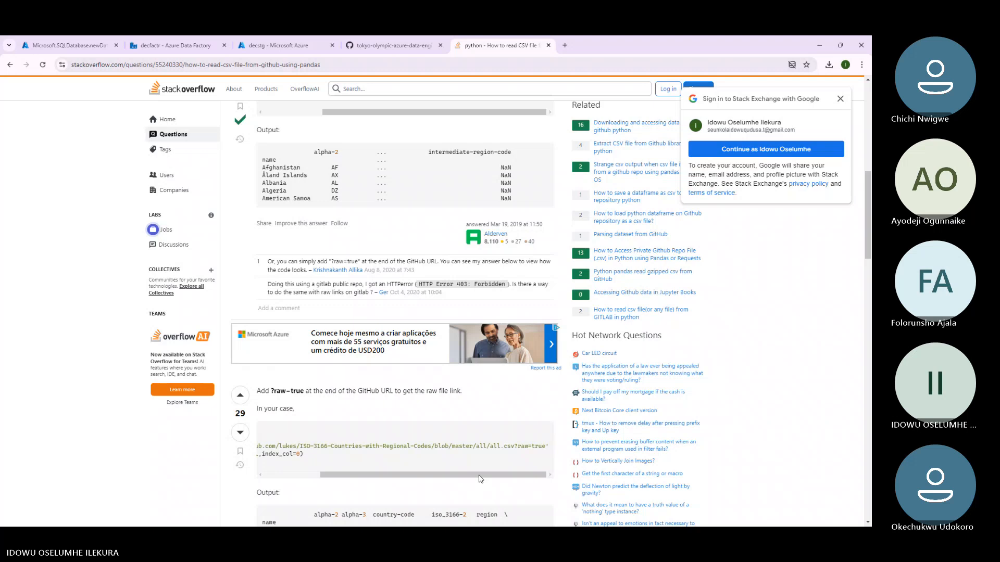
left_click_drag(514, 447, 549, 446)
key("ctrl+c")
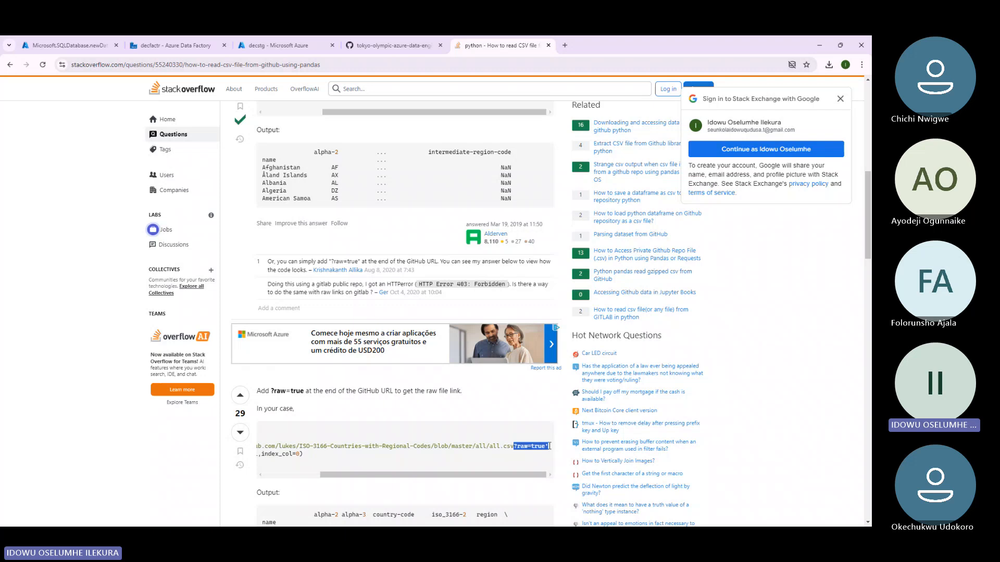
left_click(176, 45)
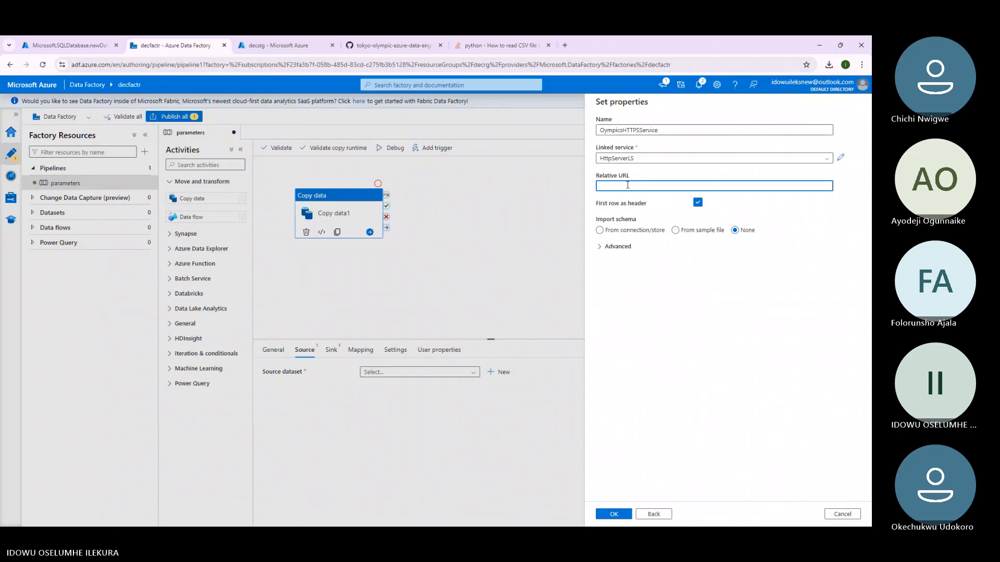
key("ctrl+v")
Take the page address of Coaches.csv from the GitHub repository for the linked service's base URL and return to the dataset properties.
key("alt+Tab")
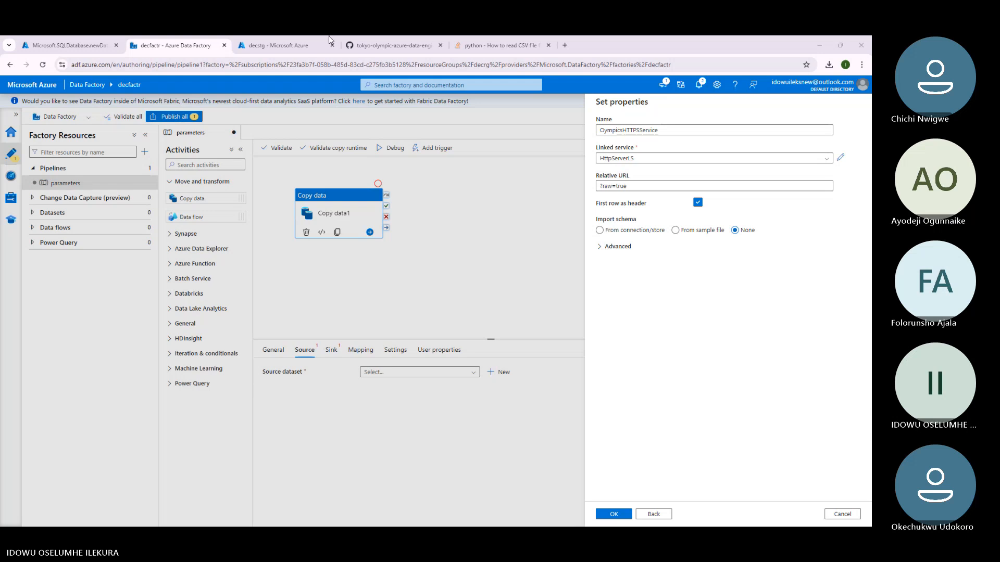
left_click(365, 45)
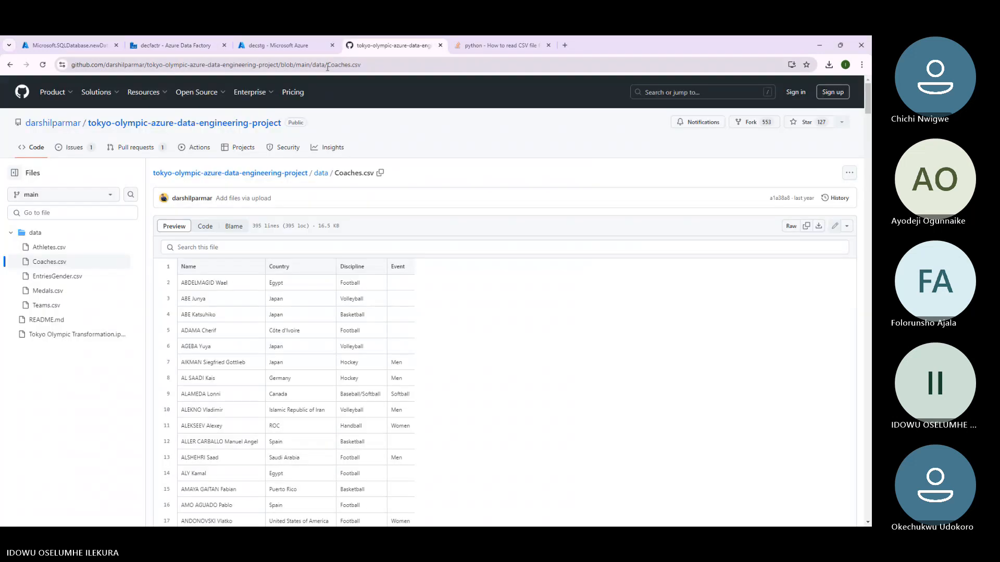
left_click(369, 62)
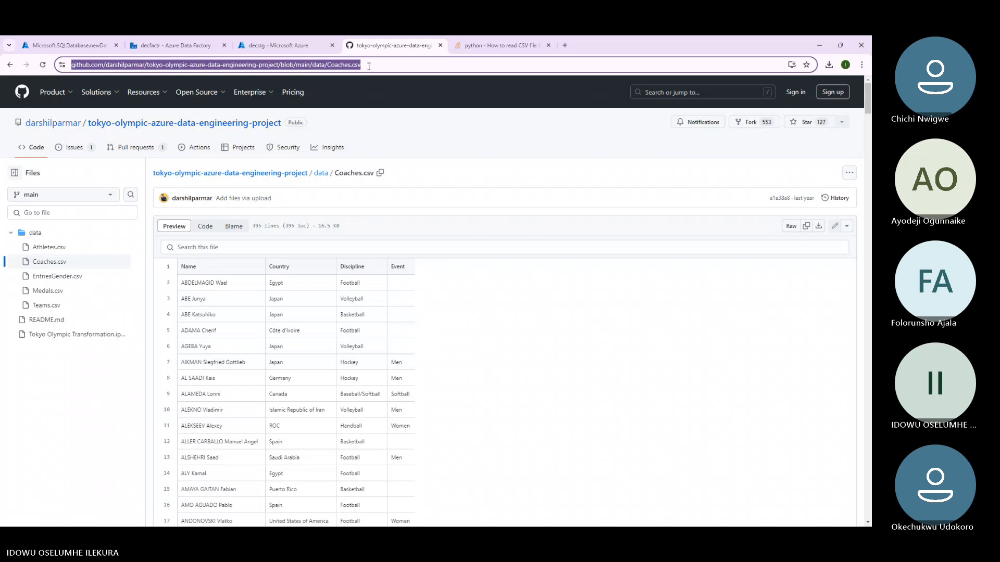
key("alt+Tab")
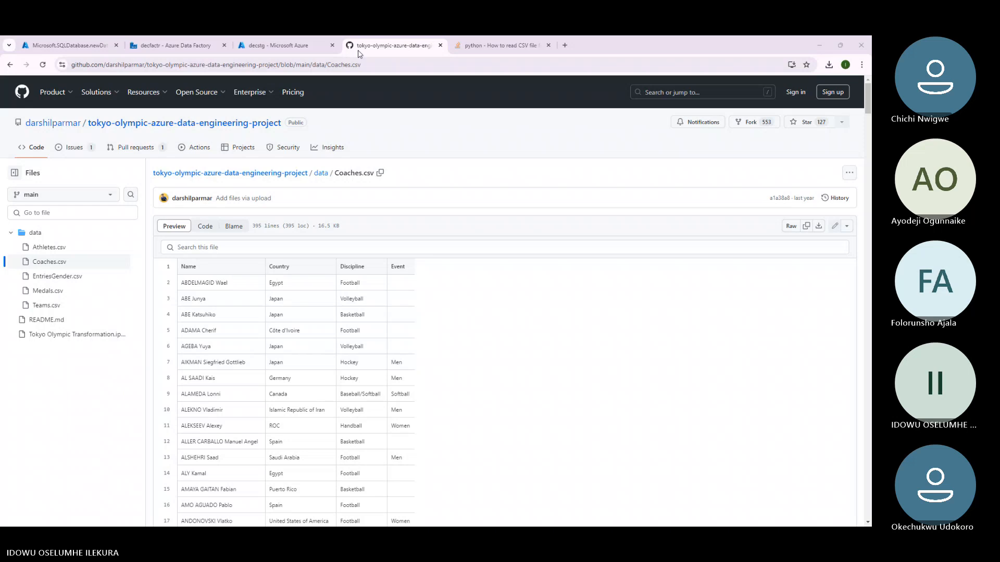
left_click(285, 49)
left_click(180, 47)
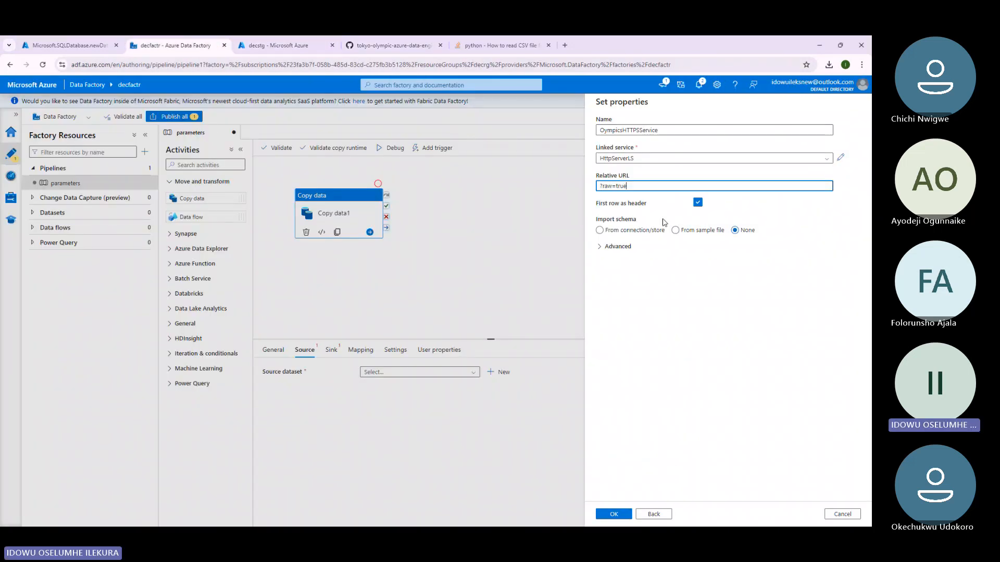
Replace the HttpServerLS linked service's base URL with the tokyo-olympic-azure-data-engineering-project address ending in /blob/main/data/ and save it.
left_click(841, 159)
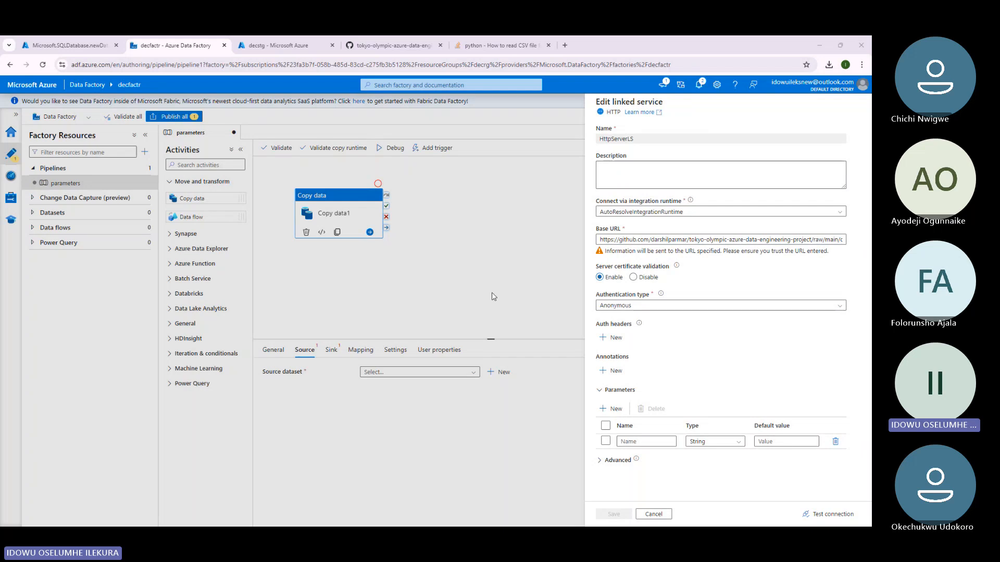
left_click_drag(804, 240, 588, 240)
key("BackSpace")
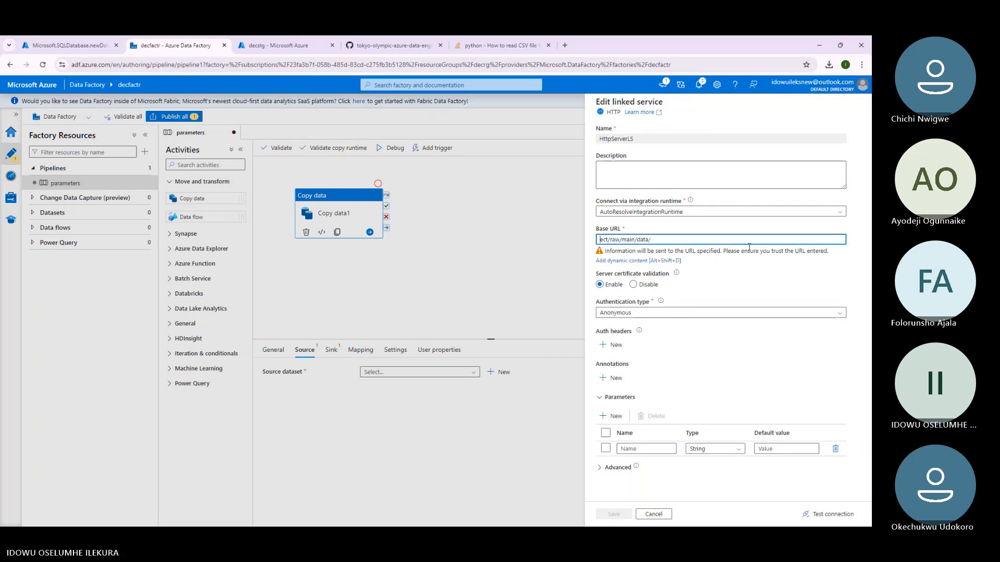
left_click_drag(657, 240, 520, 242)
key("BackSpace")
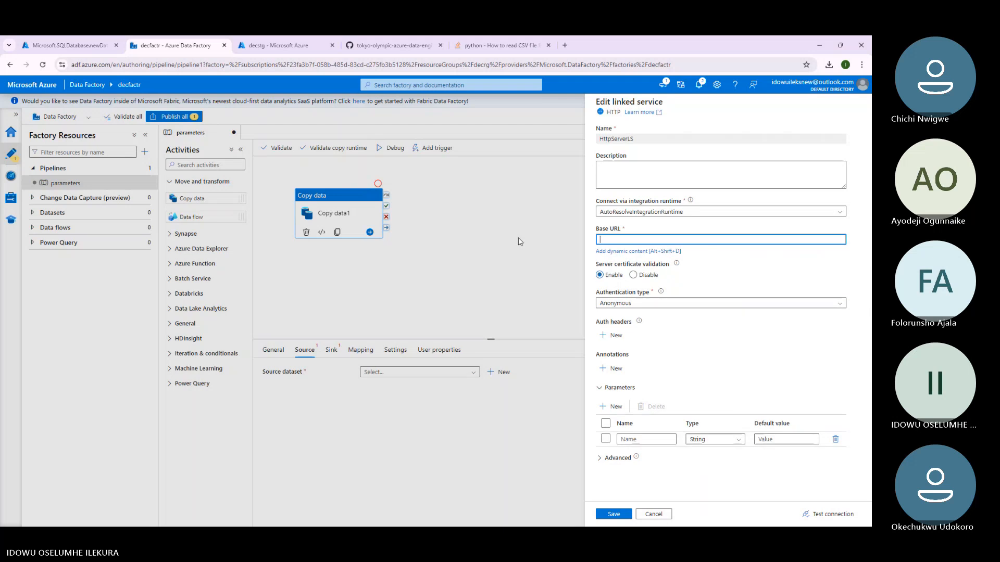
type("https://github.com/darshilparmar/tokyo-olympic-azure-data-engineering-project/blob/main/data/")
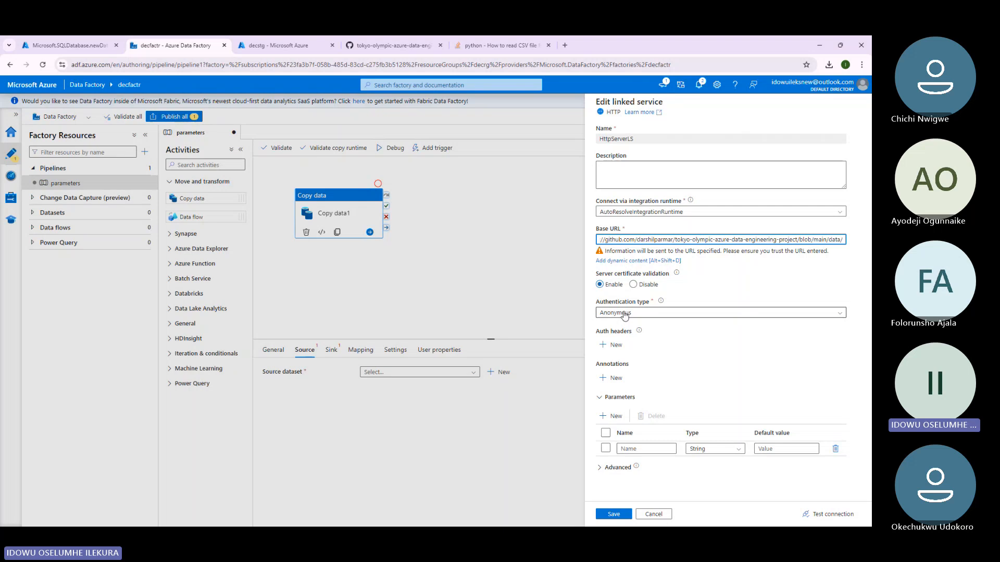
left_click(619, 398)
left_click(615, 514)
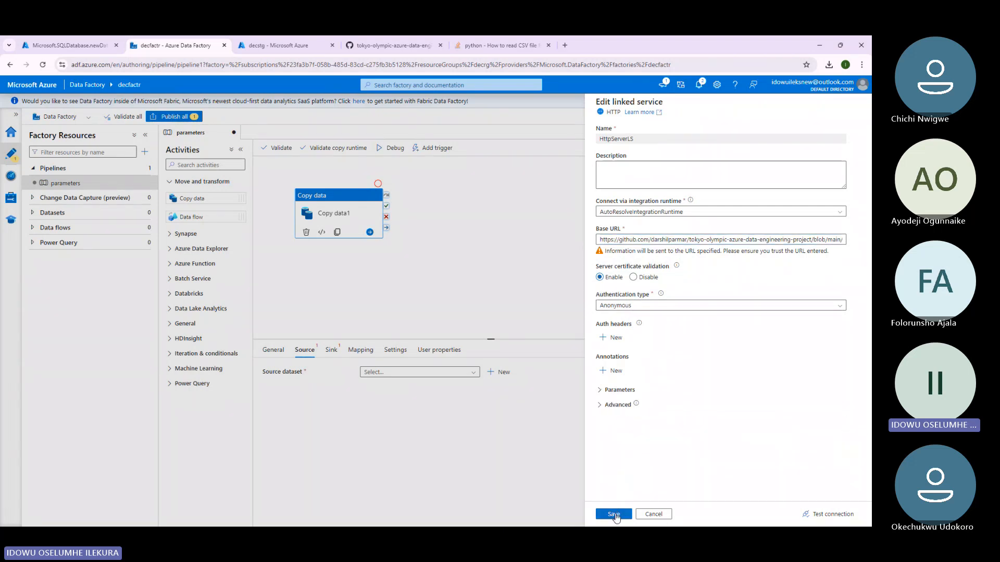
Complete the dataset's relative URL as Coaches.csv?raw=true and create the dataset.
left_click(627, 186)
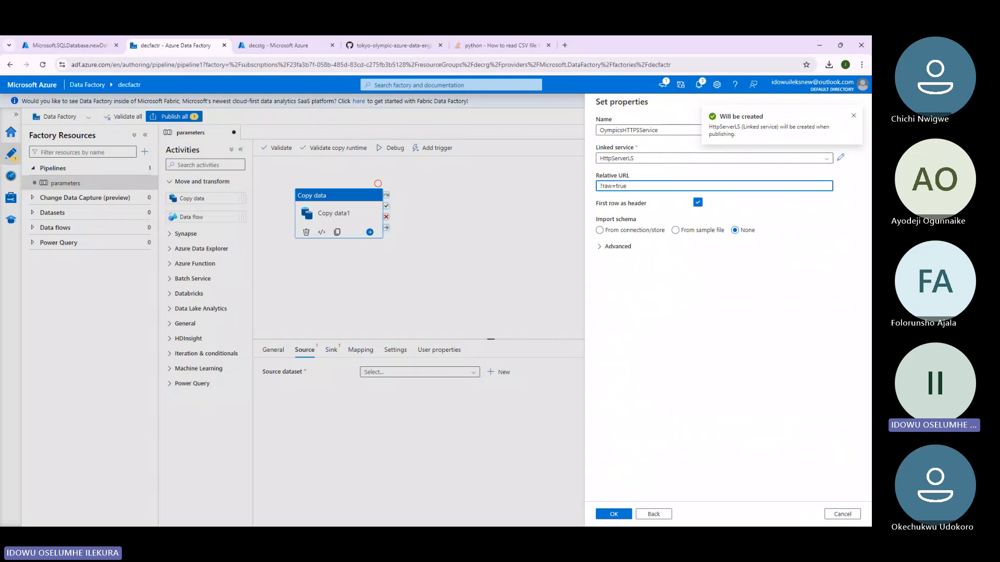
key("alt+Tab")
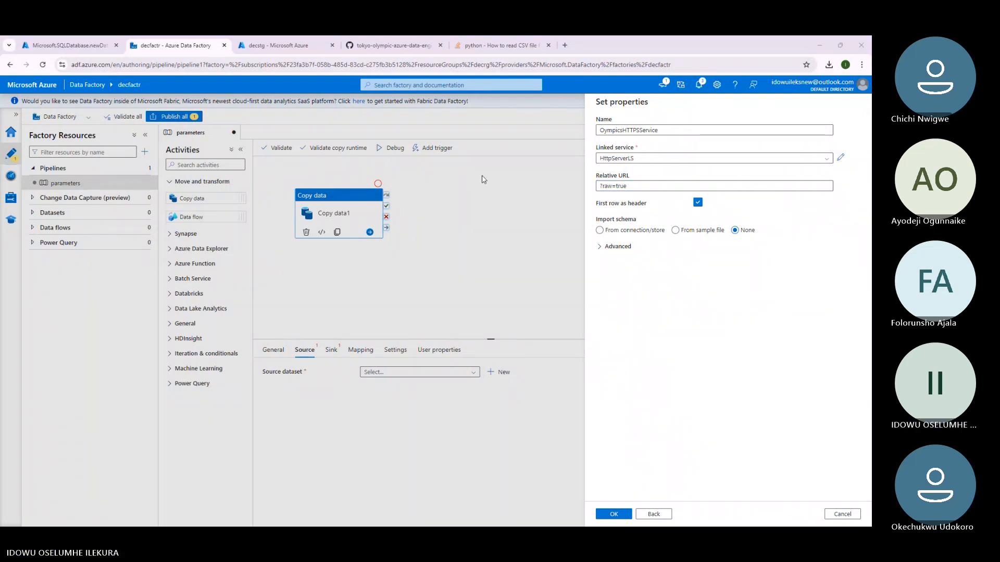
key("alt+Tab")
type("Coaches.csv")
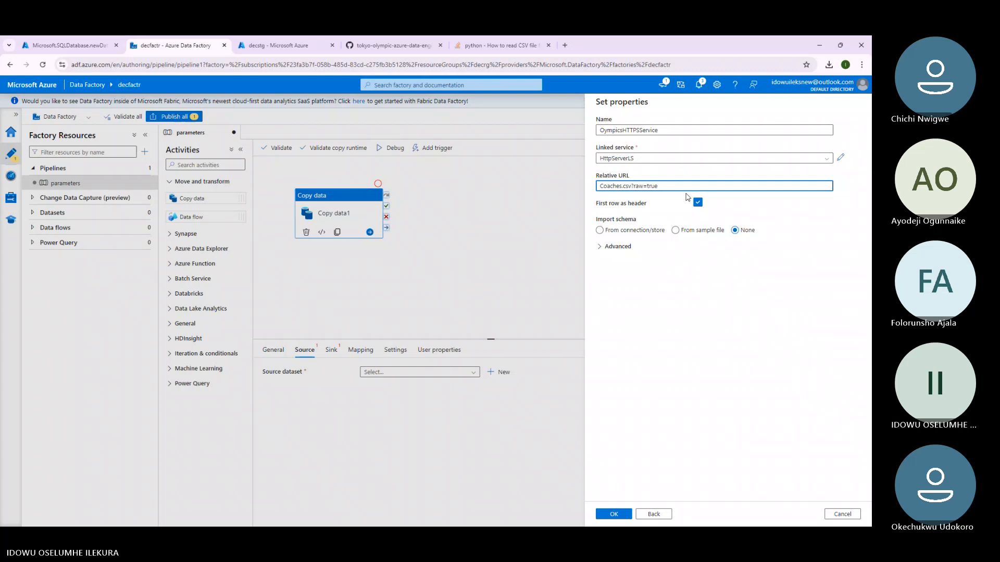
left_click(614, 514)
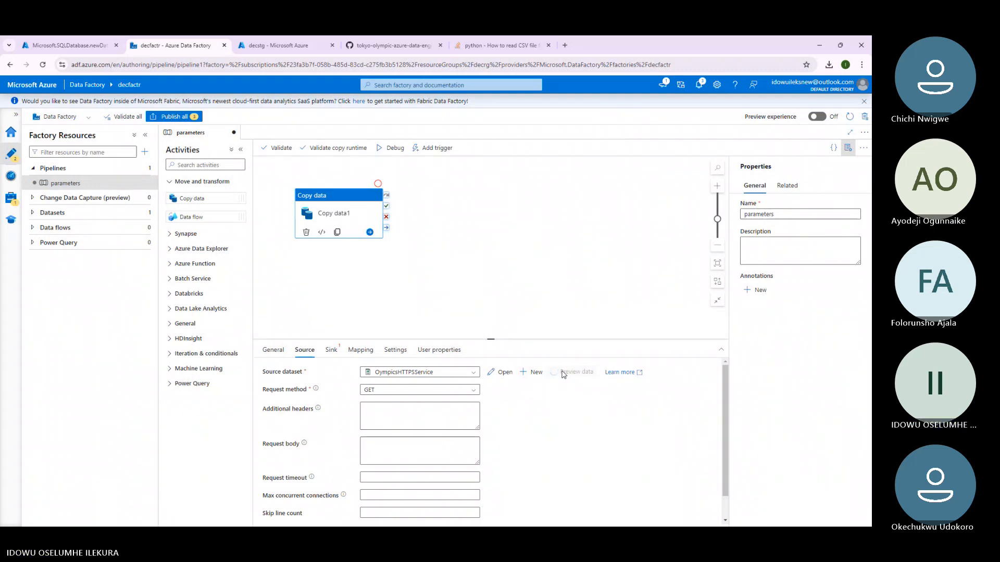
Preview the data of the copy activity's source dataset and close the preview.
left_click(562, 372)
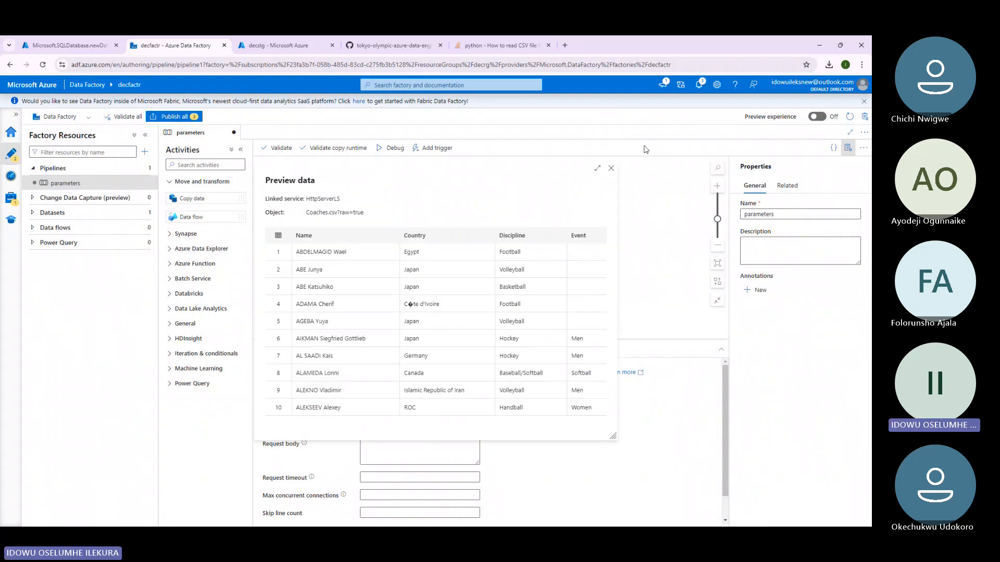
left_click(614, 165)
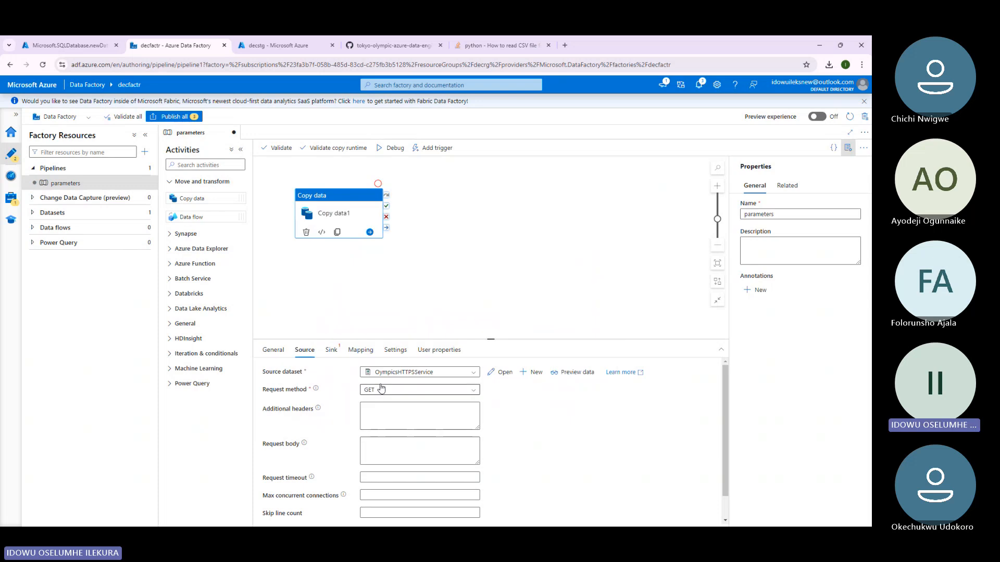
scroll(374, 385, "down", 1)
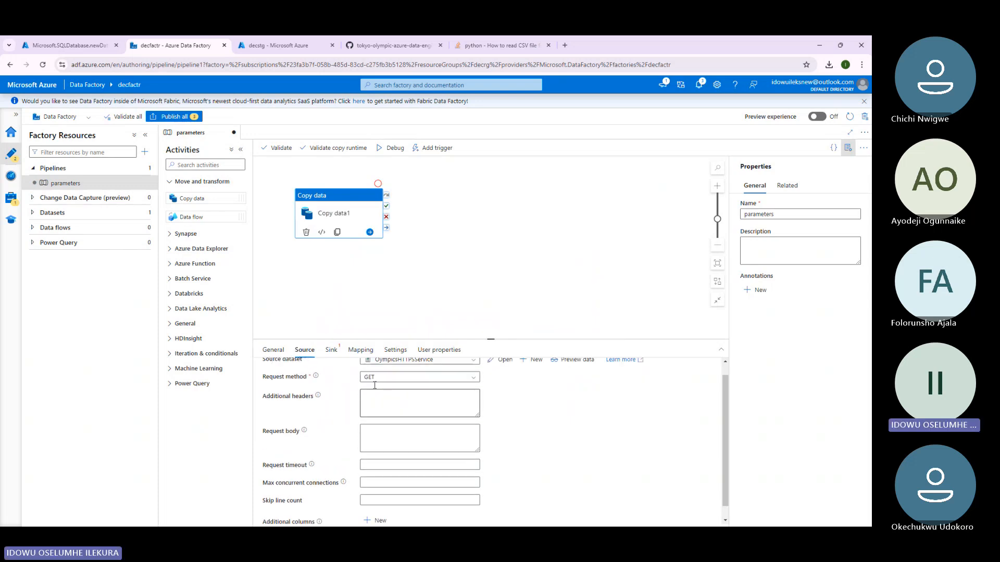
scroll(375, 386, "up", 1)
Open the OympicsHTTPSService dataset from the copy activity's source settings and show its parameters.
left_click(401, 372)
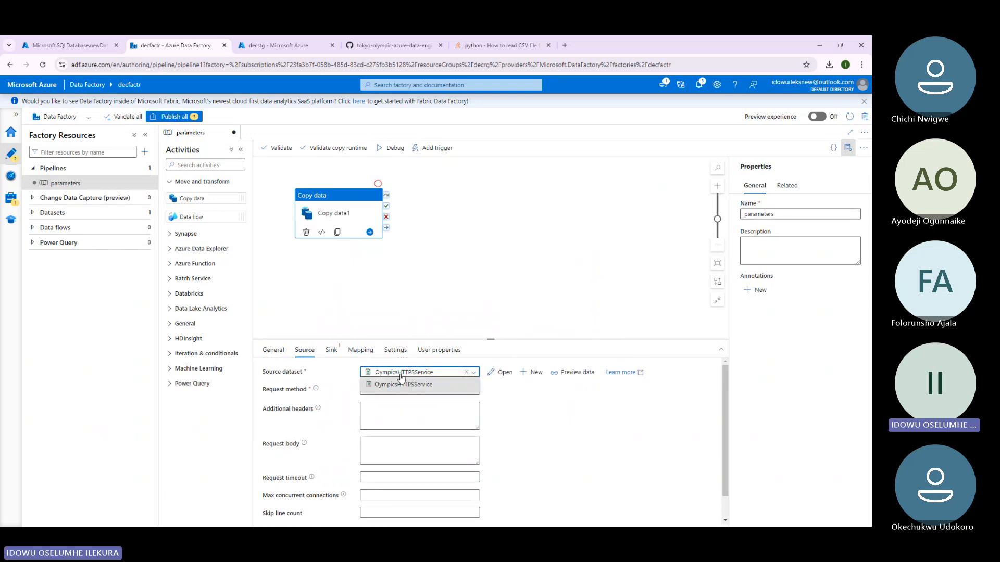
left_click(508, 375)
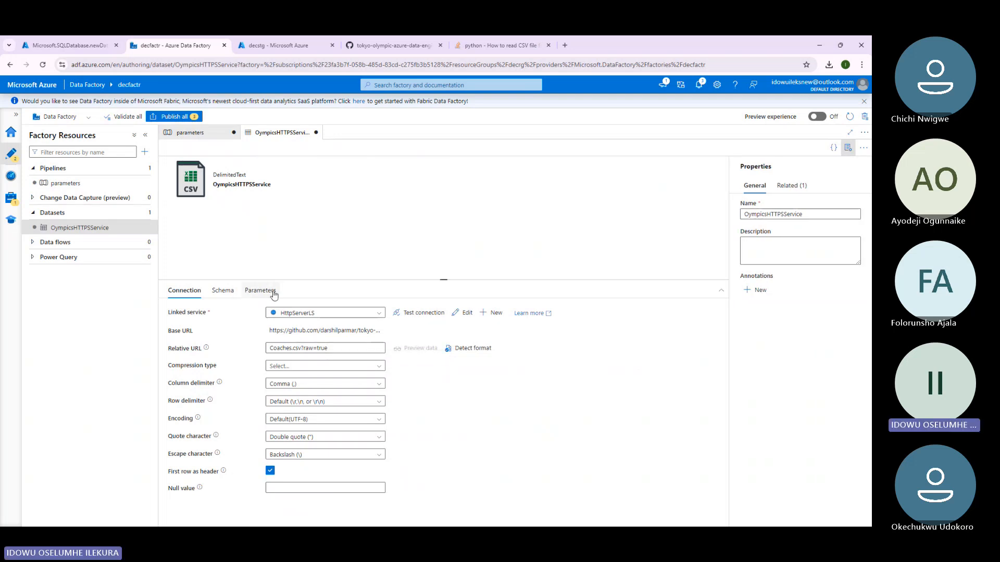
left_click(265, 291)
left_click(190, 290)
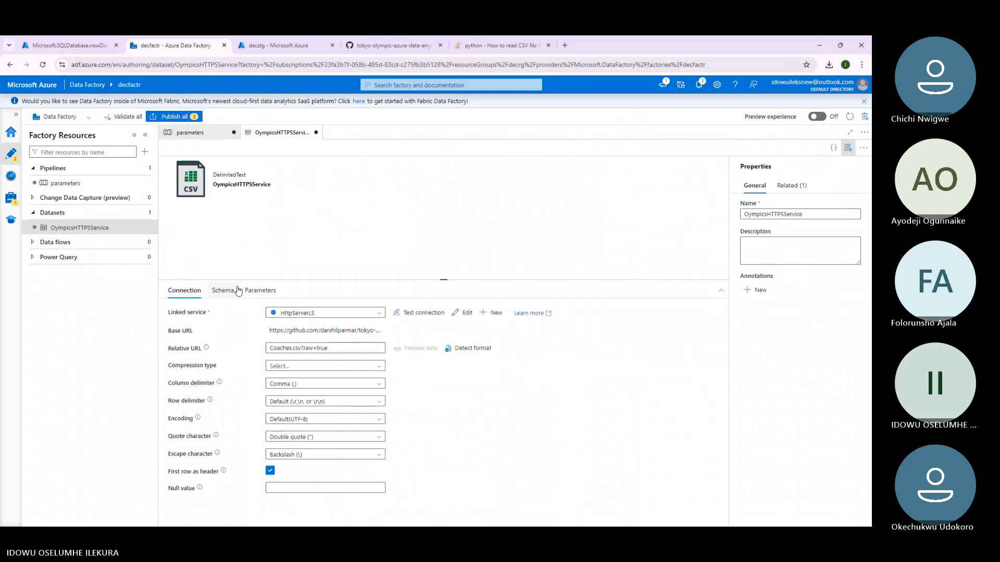
left_click(256, 291)
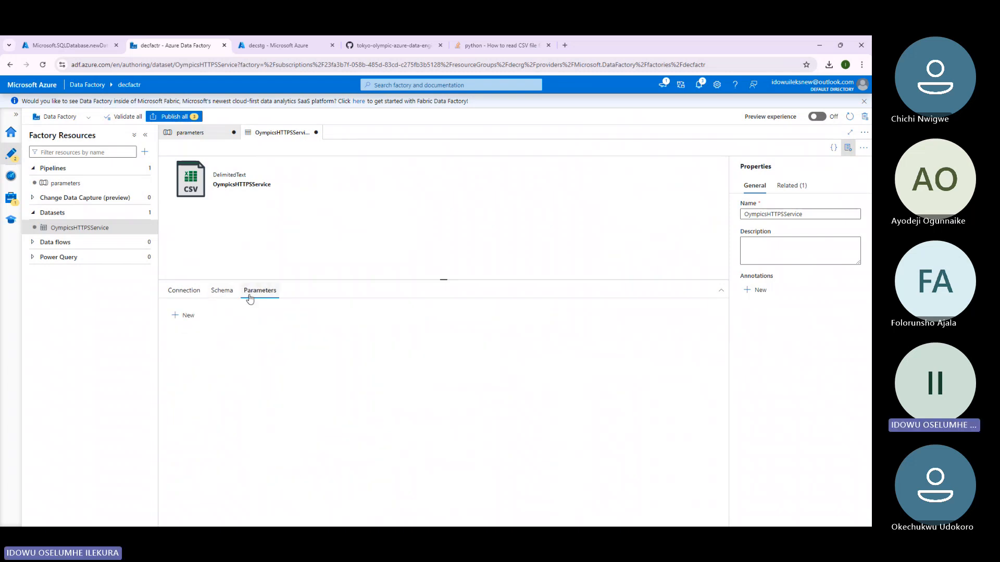
Add a String parameter named relative_url with the default value Coaches.csv to the dataset.
left_click(185, 316)
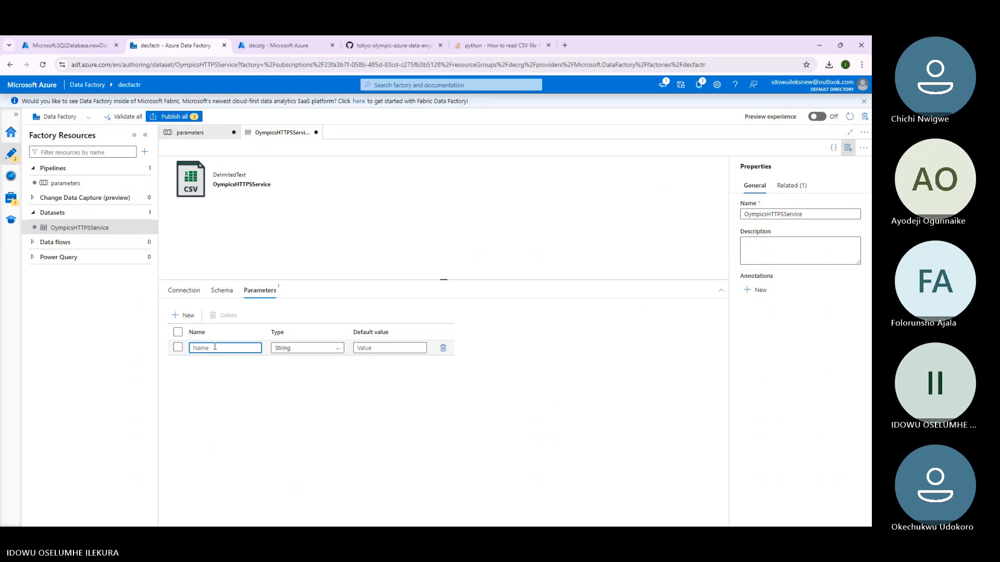
left_click(184, 291)
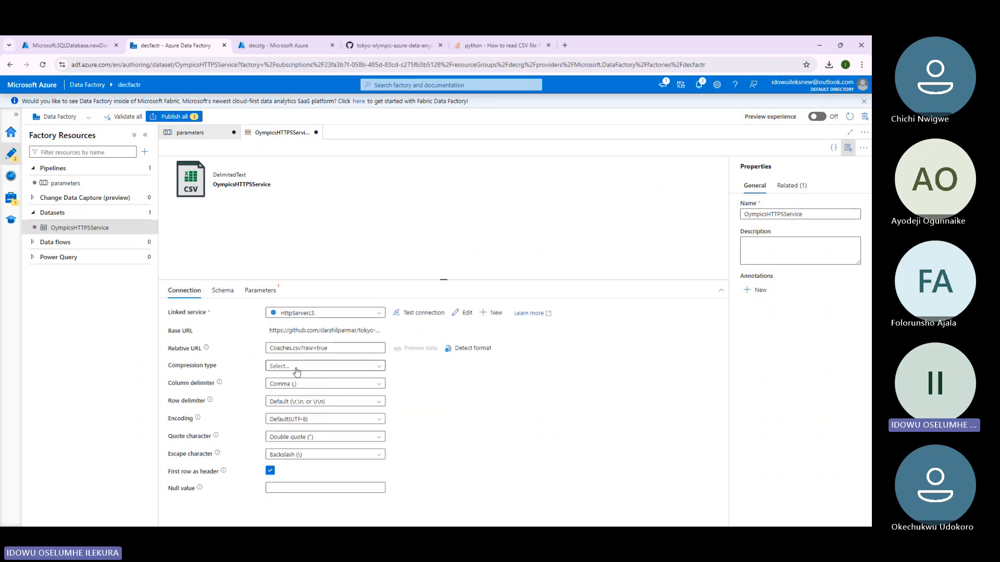
left_click(260, 291)
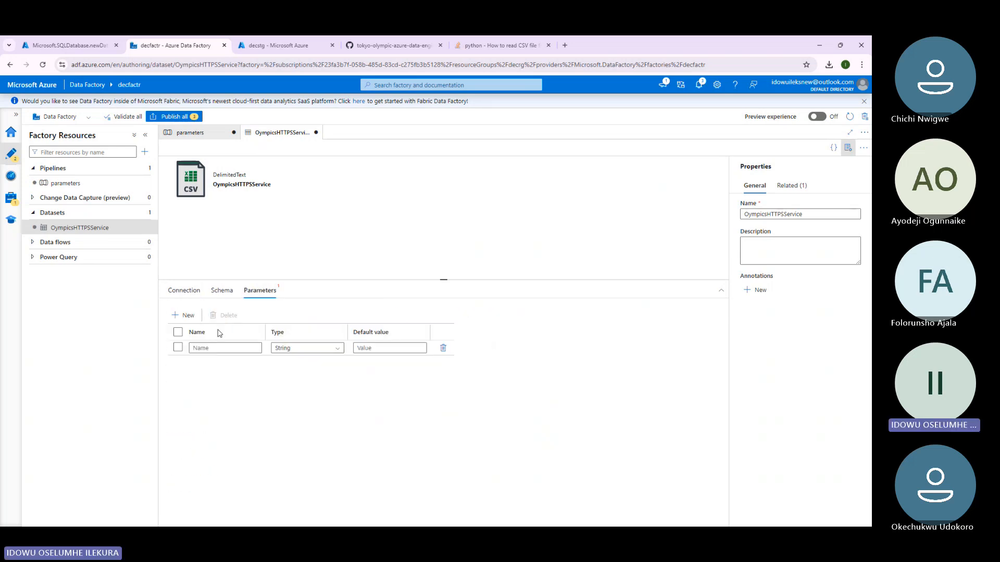
left_click(209, 348)
type("rela")
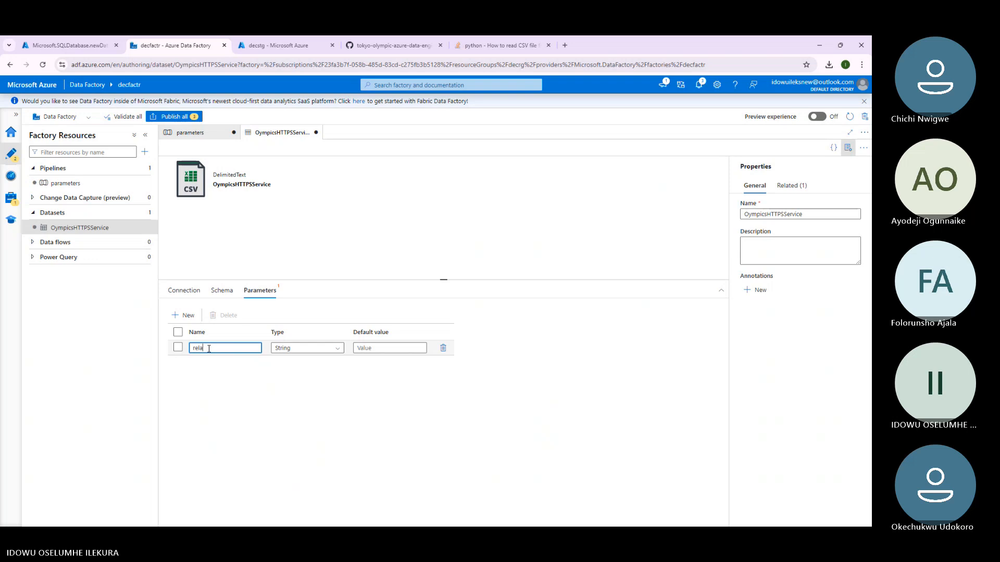
type("tive_url")
left_click(409, 346)
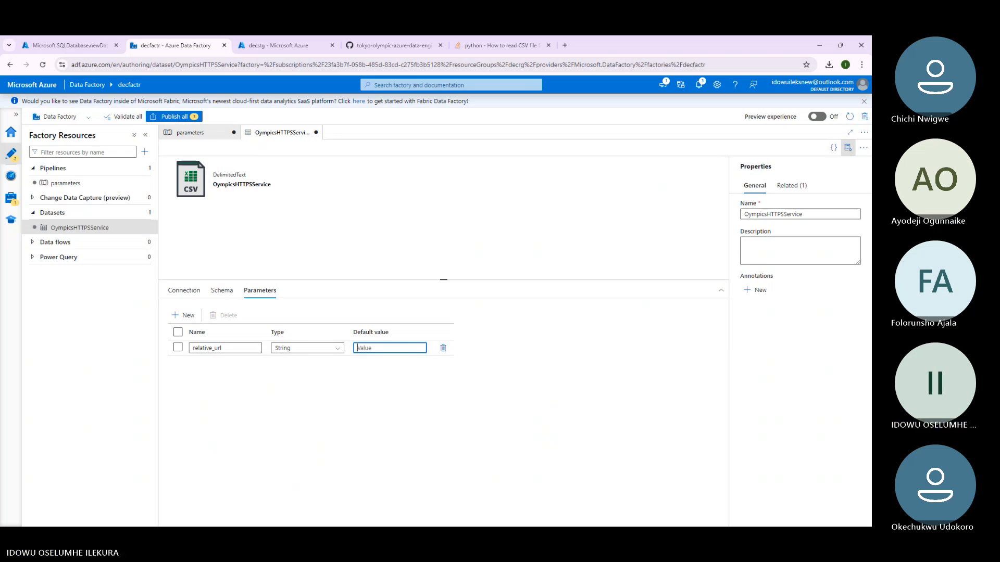
key("alt+Tab")
left_click(389, 348)
type("Coaches.csv")
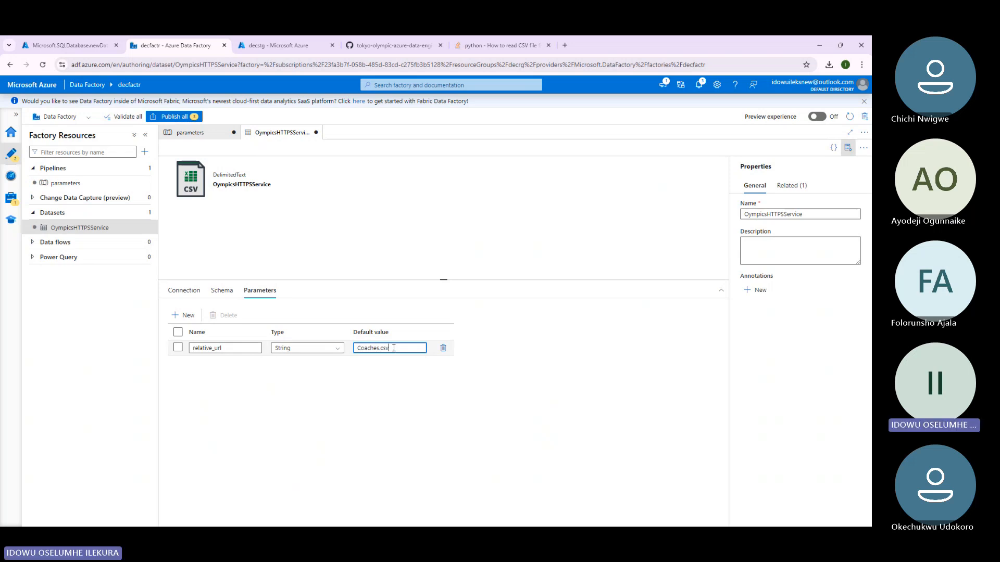
left_click(184, 290)
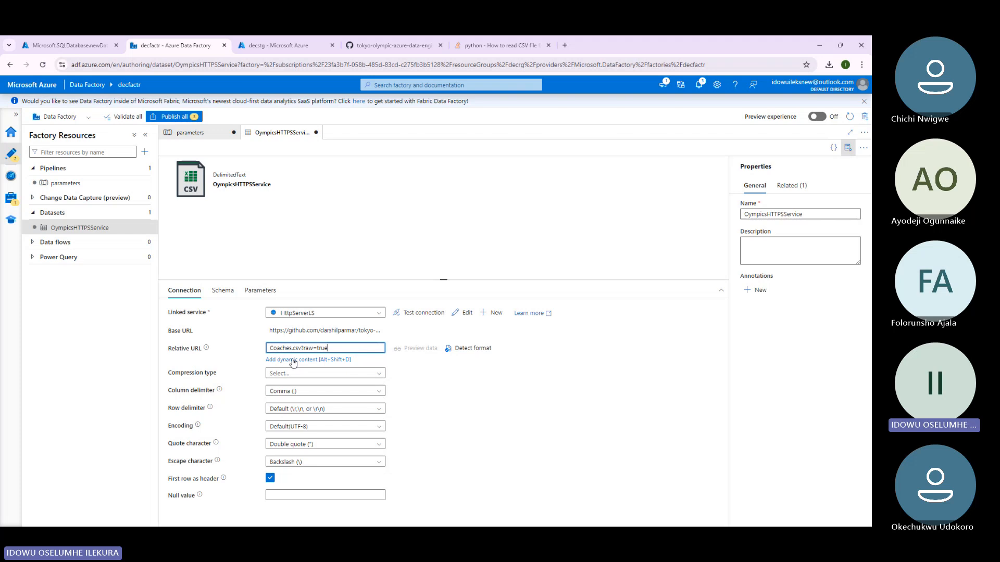
left_click(293, 360)
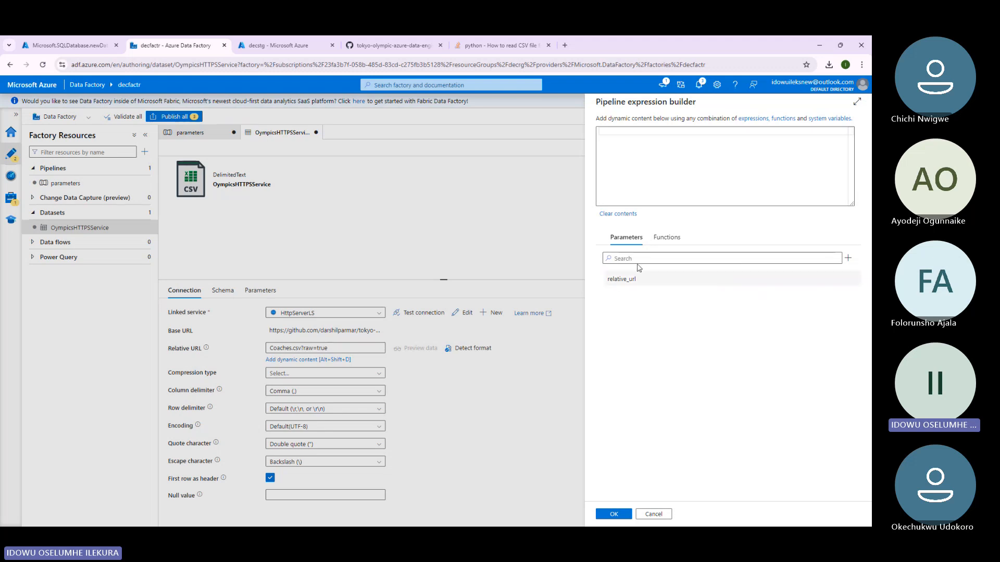
left_click(633, 280)
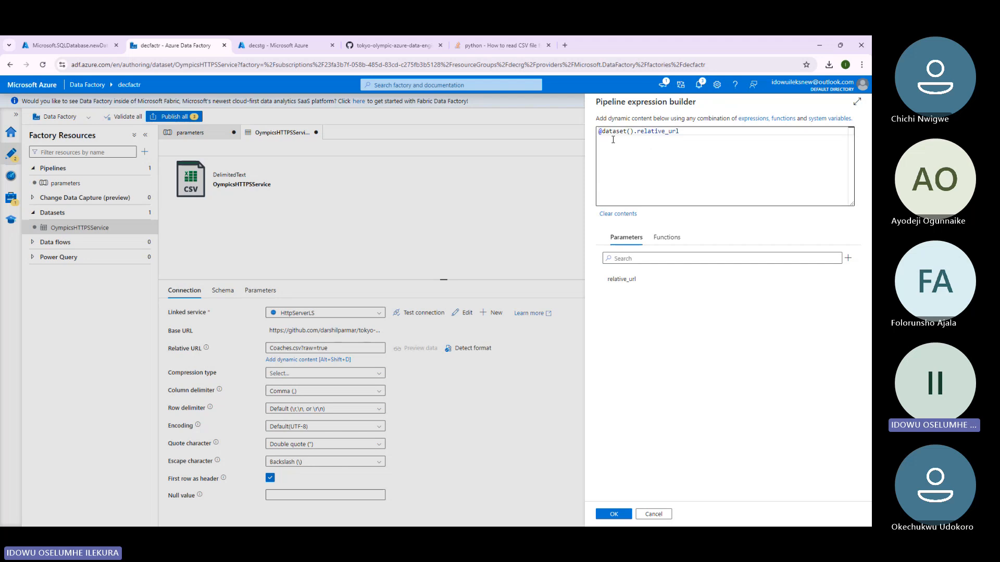
left_click(617, 515)
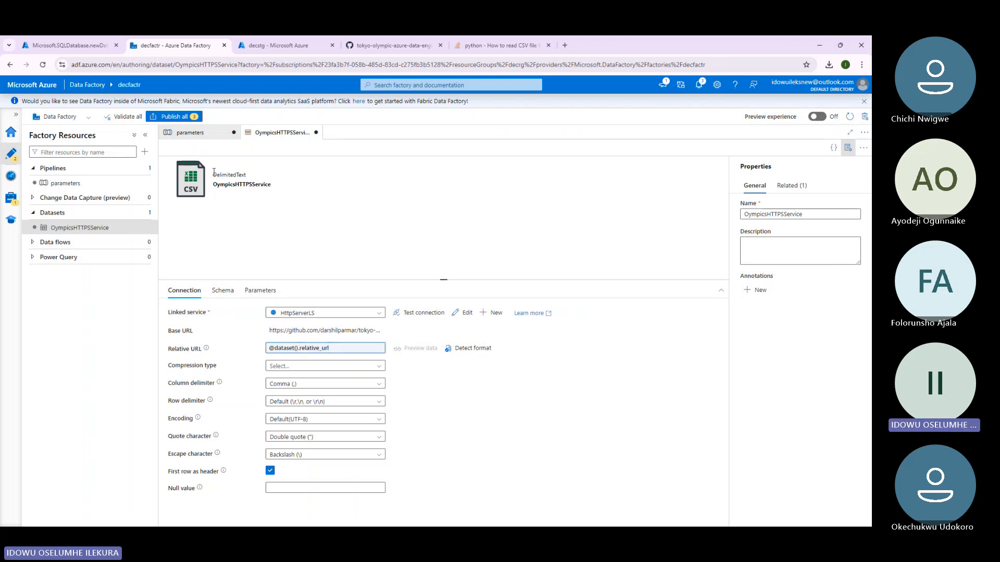
left_click(190, 132)
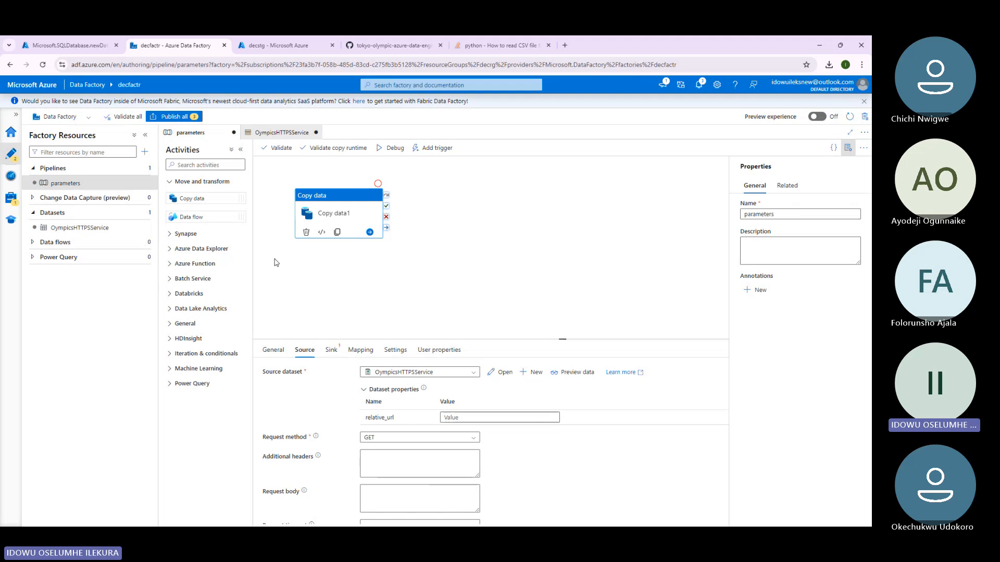
Add a String parameter named relative_url with the default value Coaches.csv to the pipeline.
left_click(394, 306)
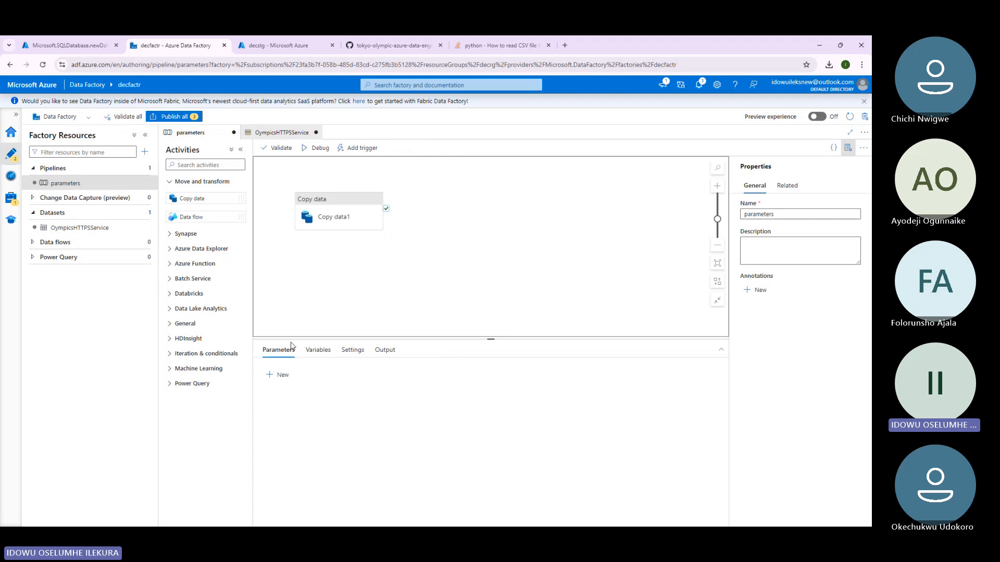
left_click(290, 374)
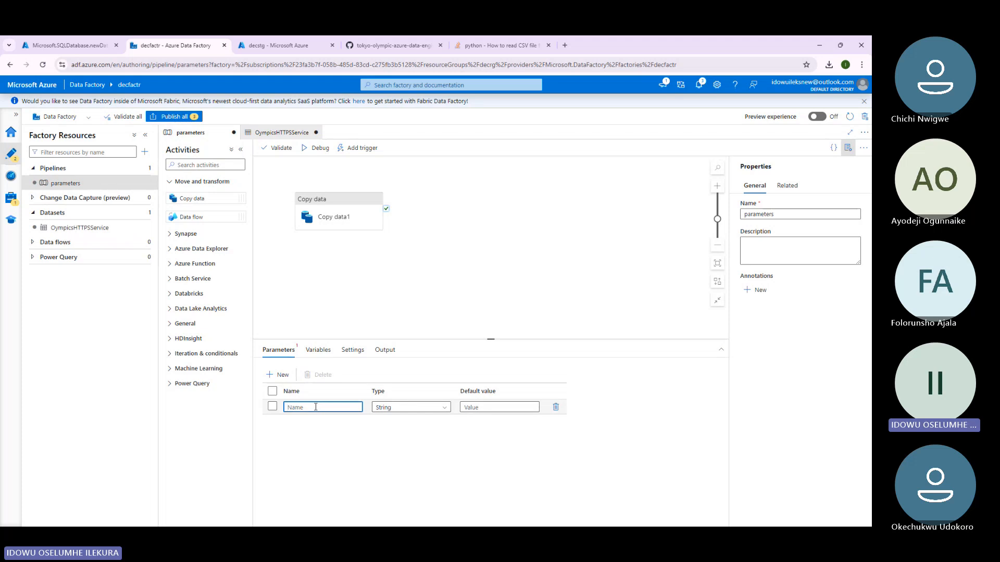
type("relative_url")
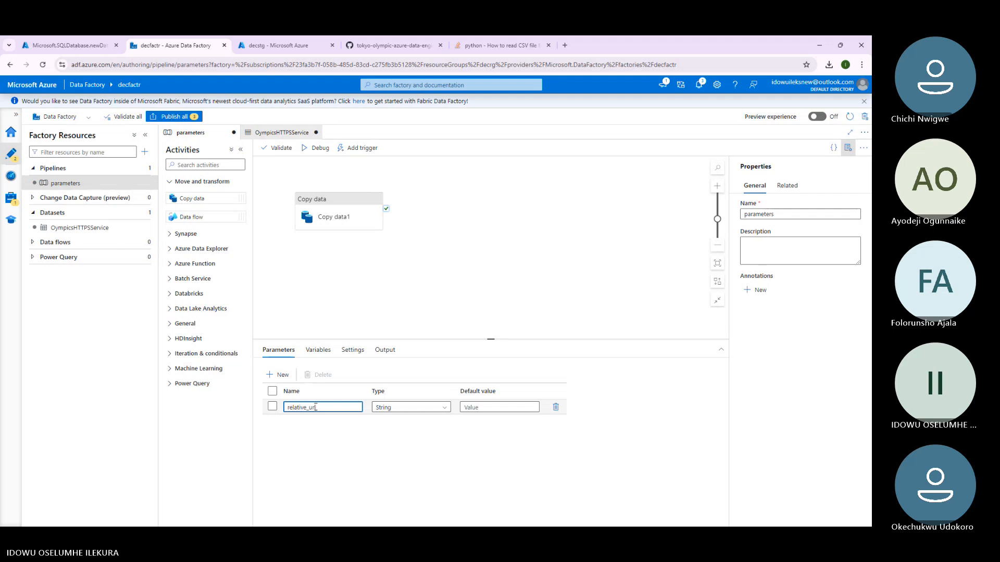
left_click(495, 407)
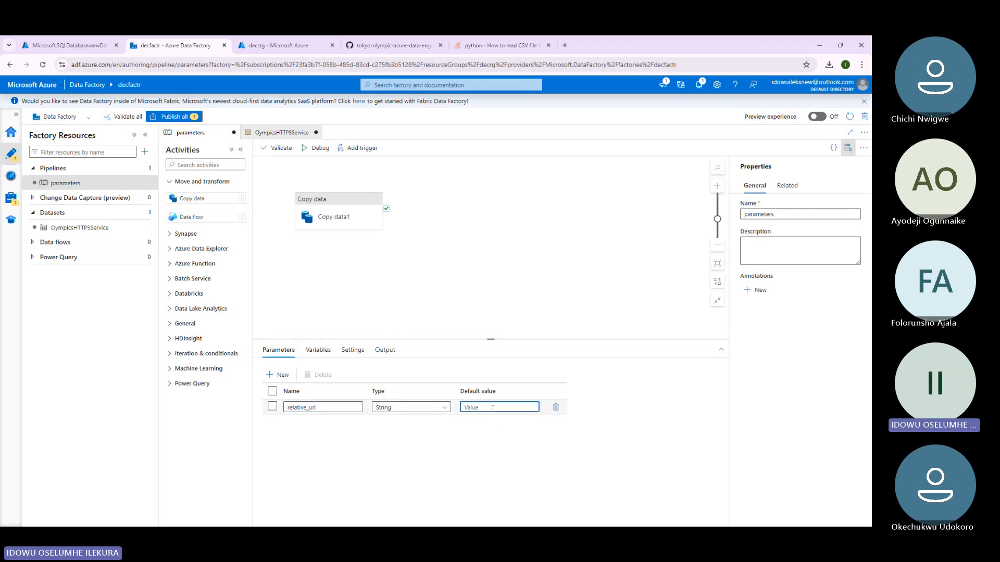
type("Coaches.csv")
left_click(492, 305)
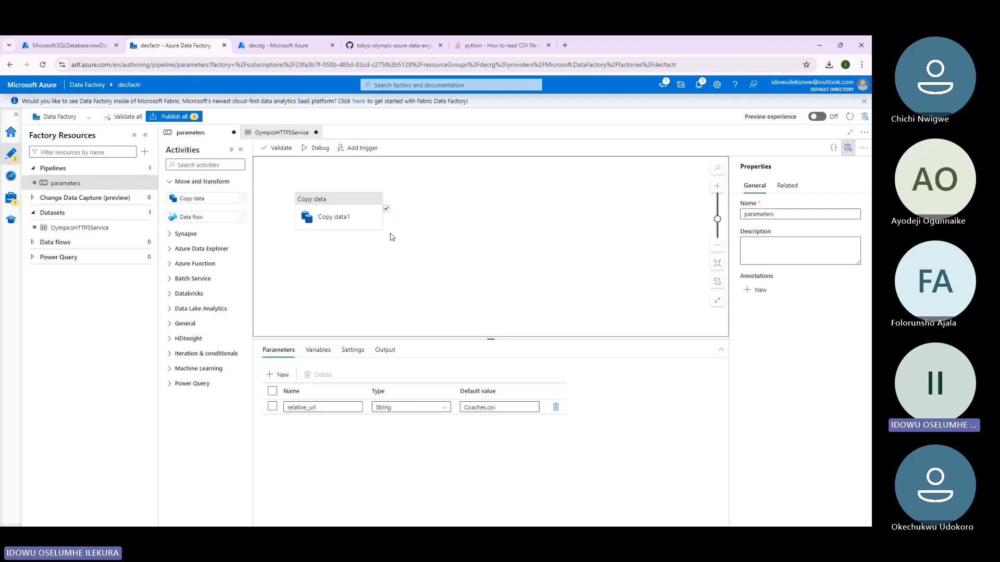
Open the copy activity's source dataset and bring up its relative URL expression in the expression builder.
left_click(338, 218)
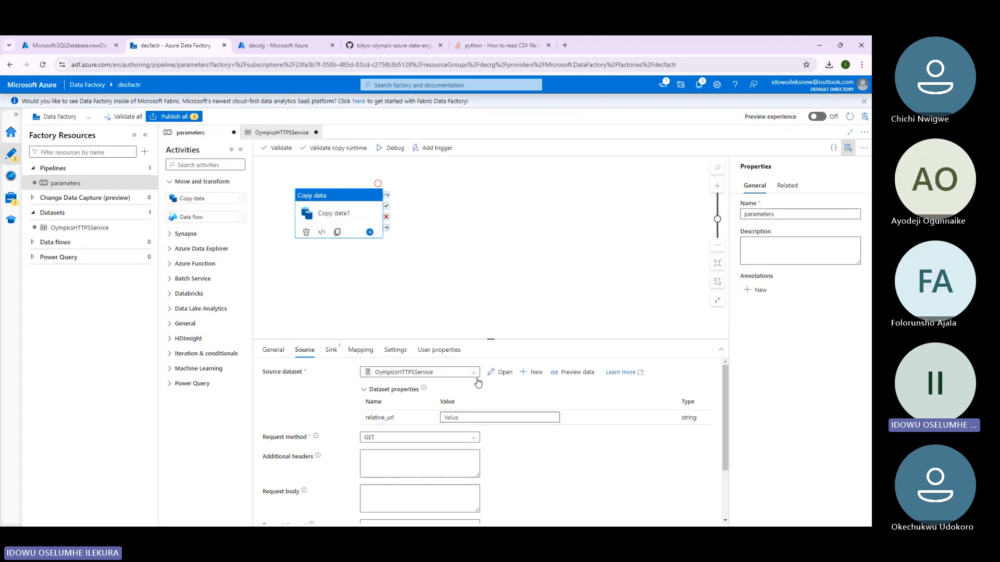
left_click(501, 373)
left_click(320, 348)
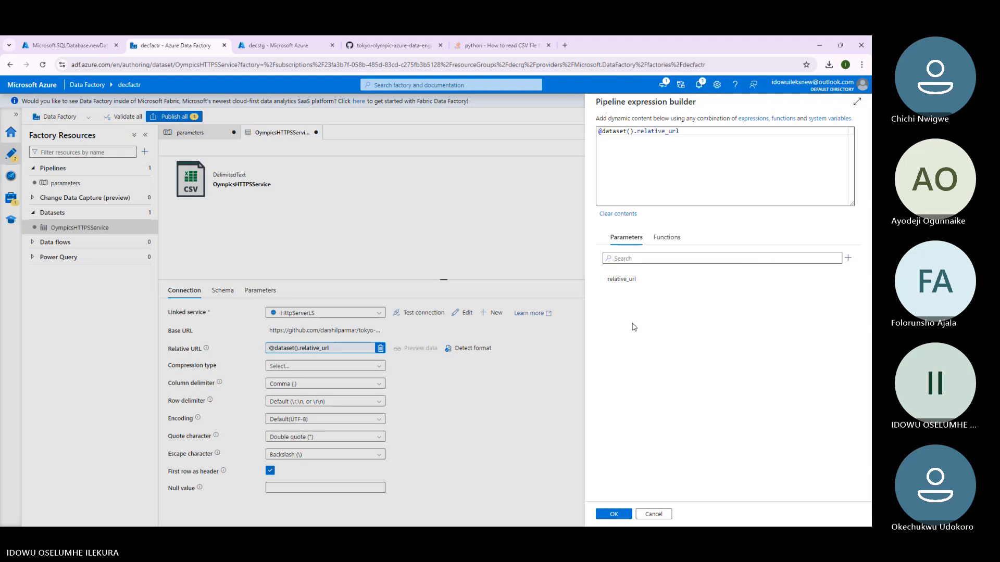
left_click(683, 133)
left_click_drag(683, 133, 604, 131)
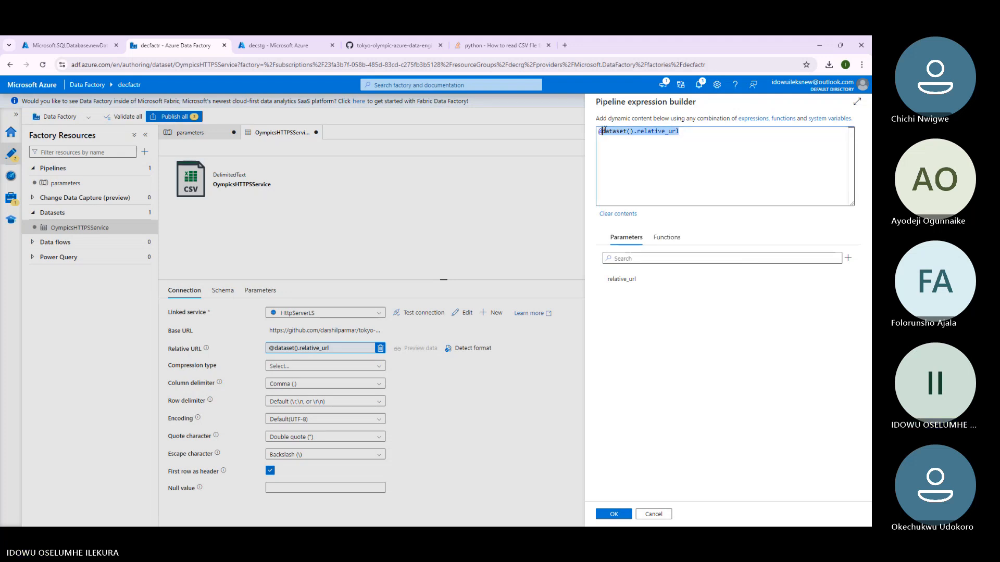
Browse the date and string function categories in the expression builder and return to the available parameters.
left_click(666, 237)
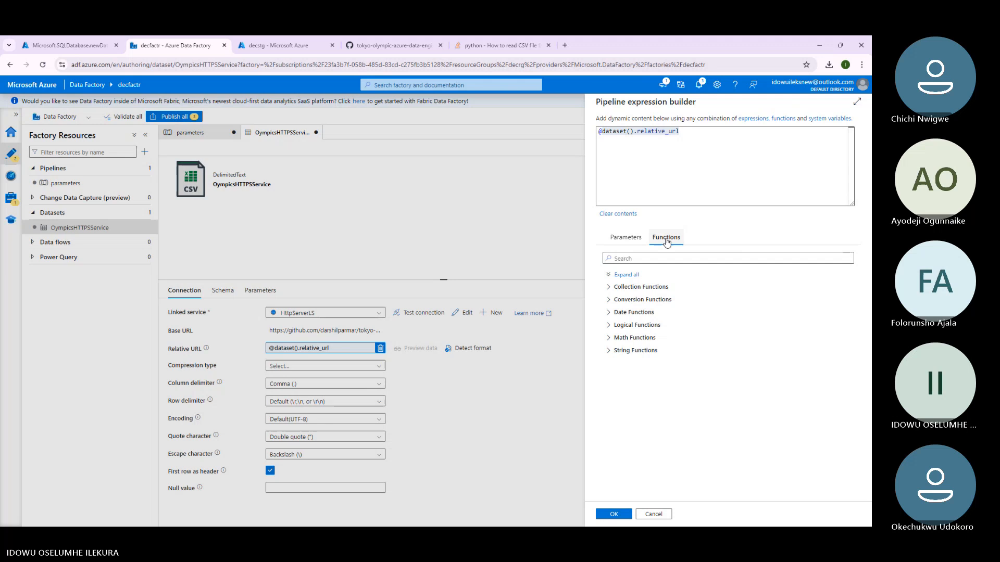
left_click(609, 313)
left_click(608, 312)
left_click(608, 351)
left_click(609, 350)
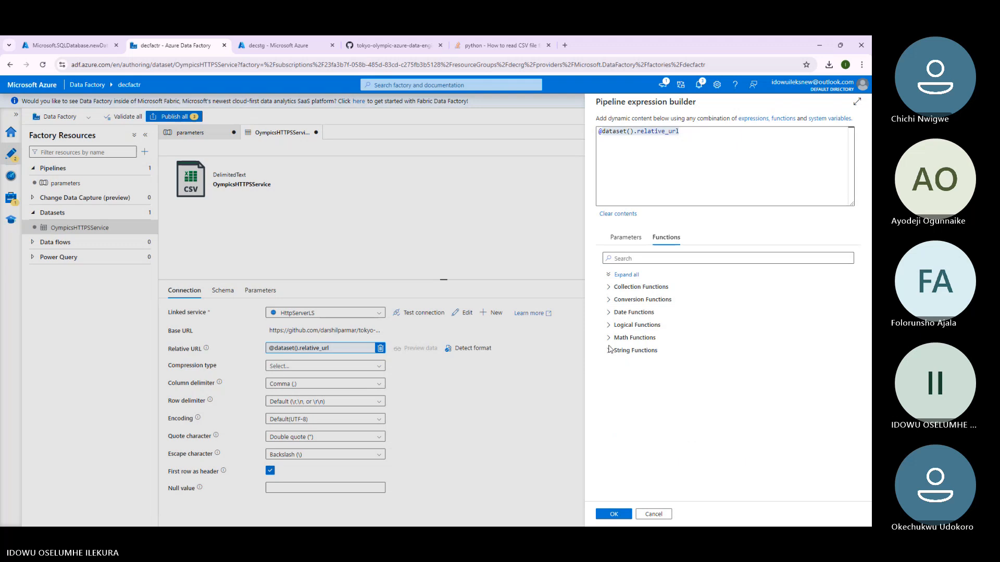
left_click(626, 237)
left_click(650, 149)
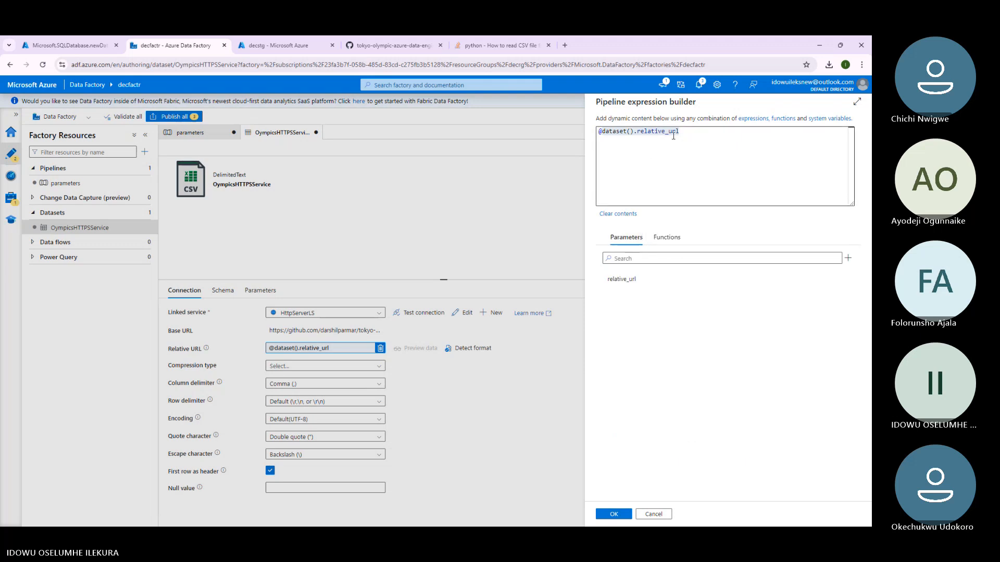
left_click(682, 131)
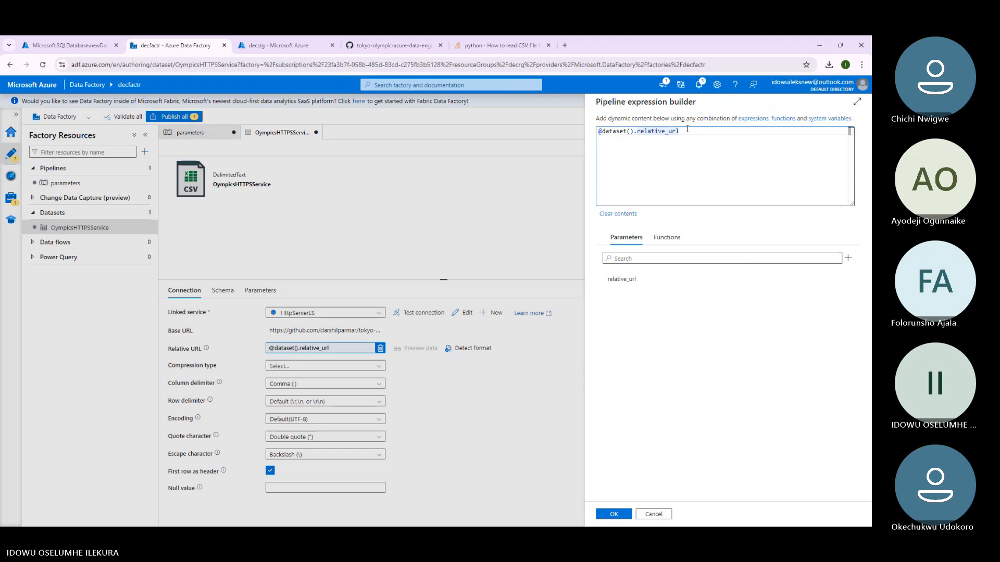
left_click_drag(682, 131, 600, 129)
key("BackSpace")
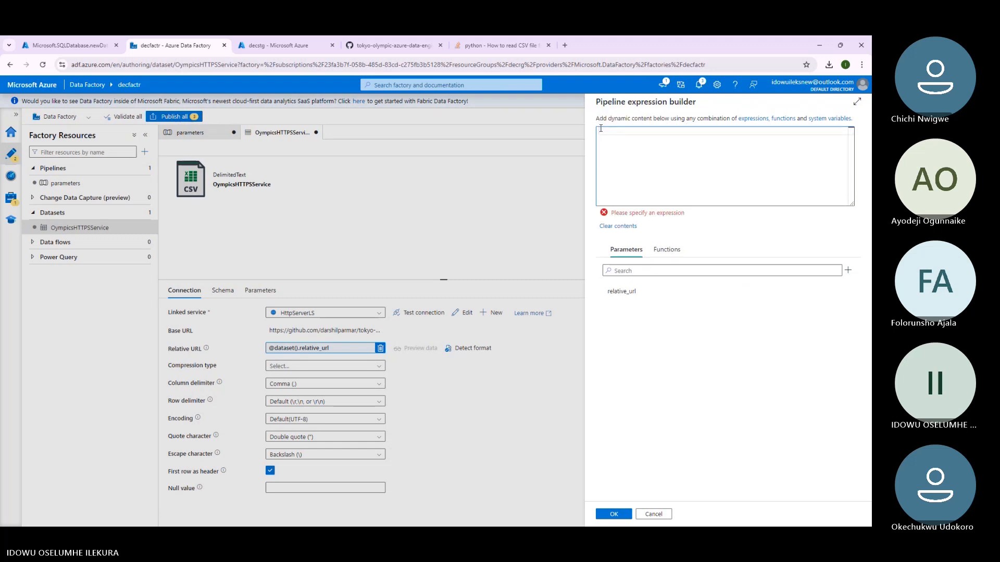
type("@pa")
key("BackSpace")
key("BackSpace")
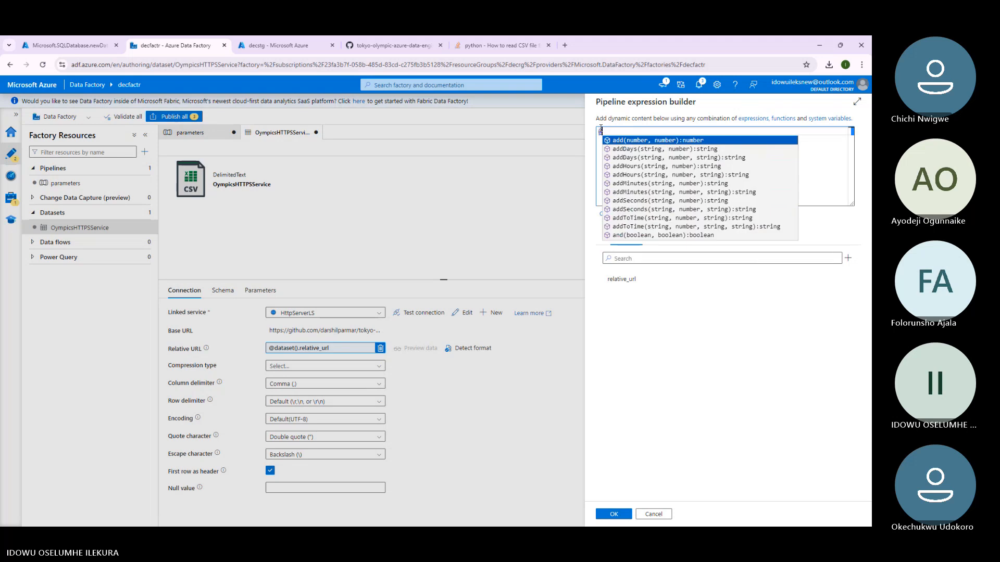
type("pe")
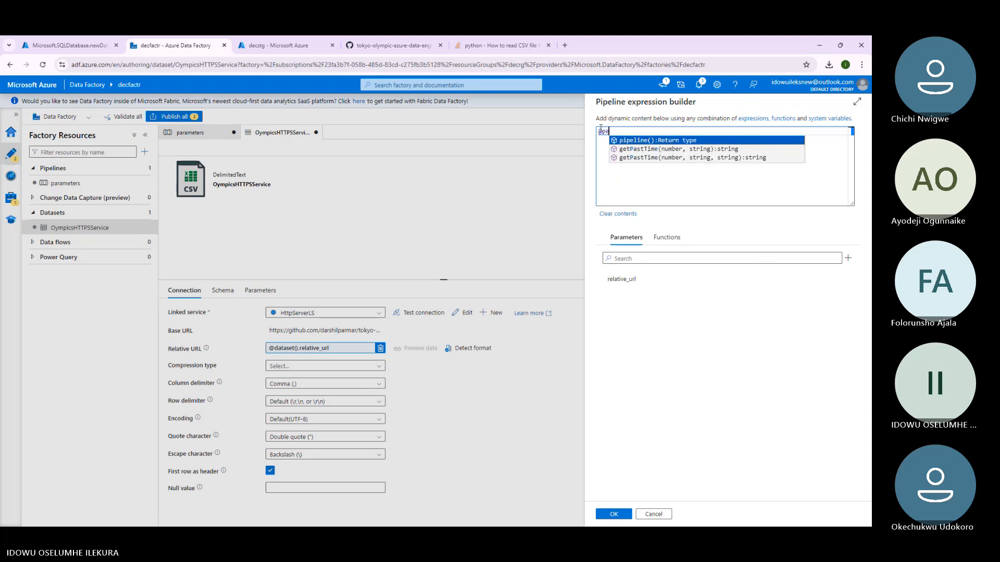
left_click(633, 140)
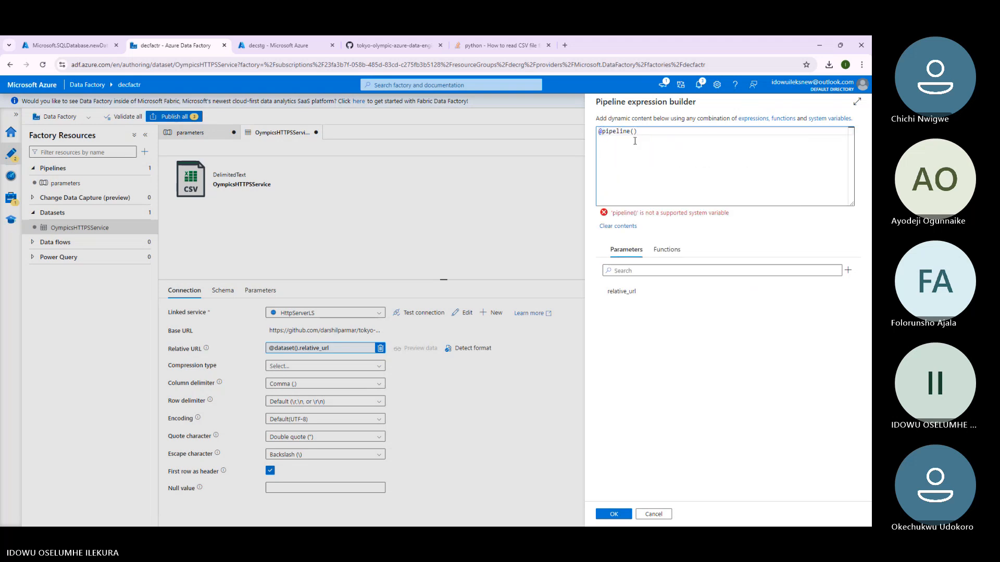
type(".")
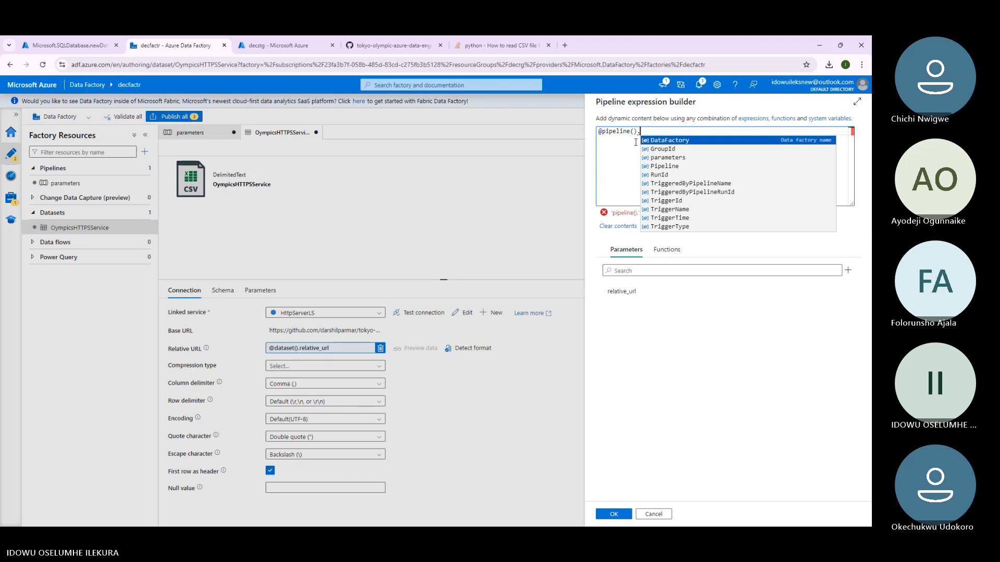
type("pa")
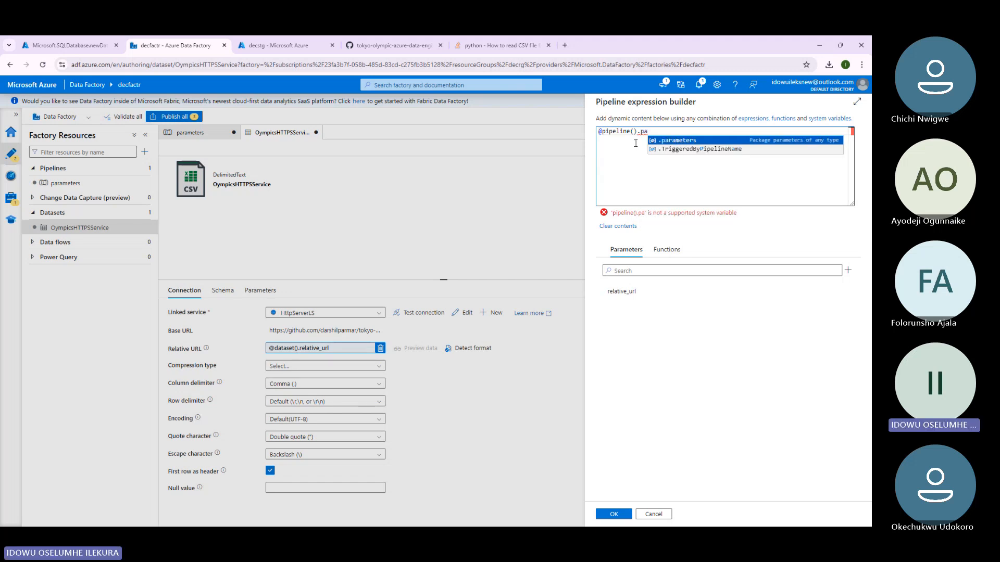
key("Return")
type(".")
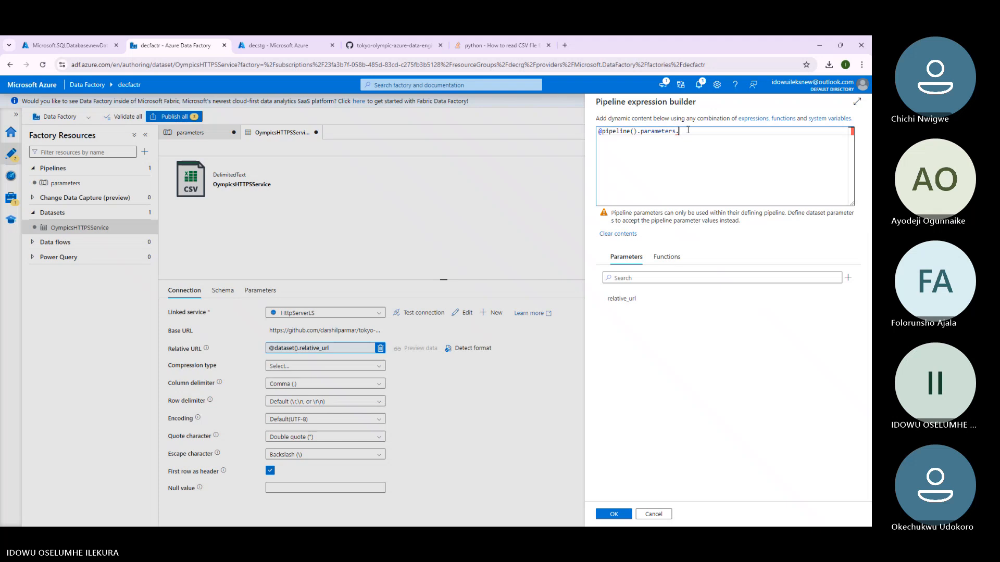
left_click_drag(687, 130, 578, 142)
key("BackSpace")
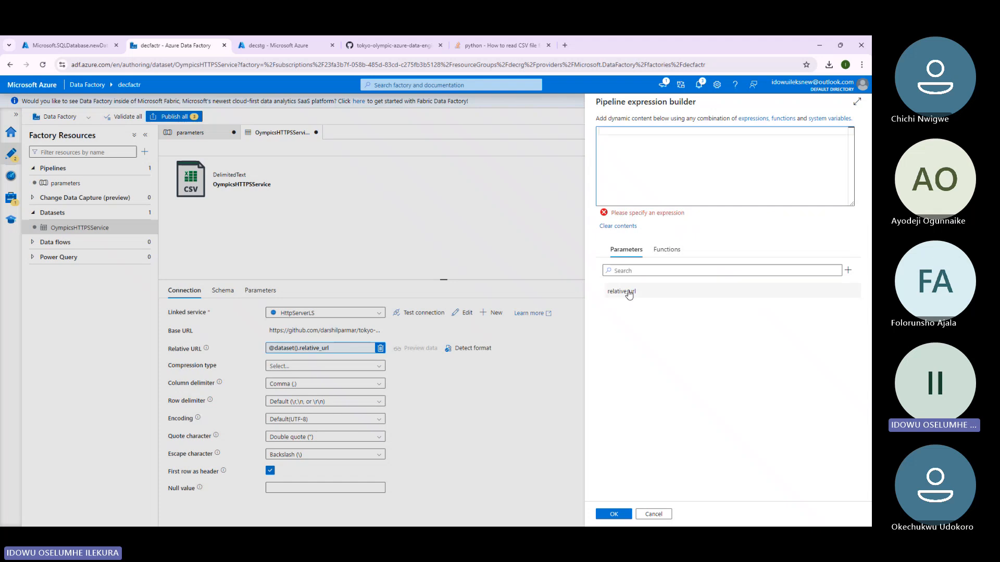
left_click(628, 291)
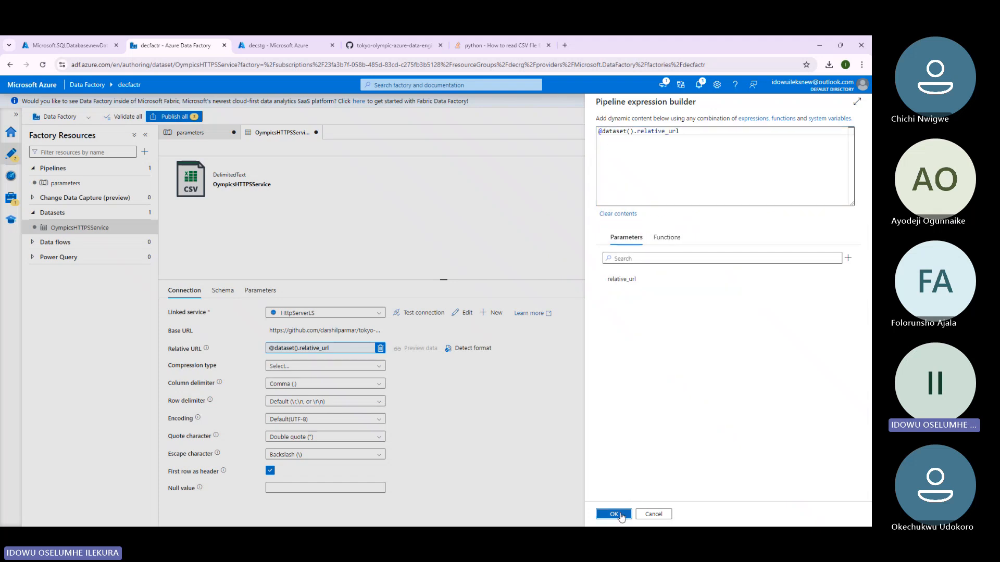
left_click(614, 515)
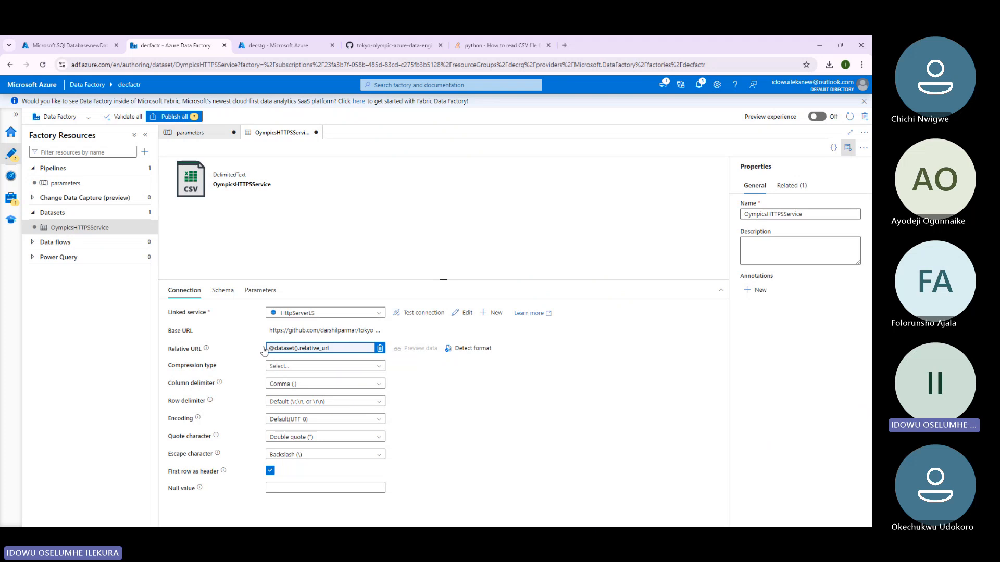
left_click(436, 314)
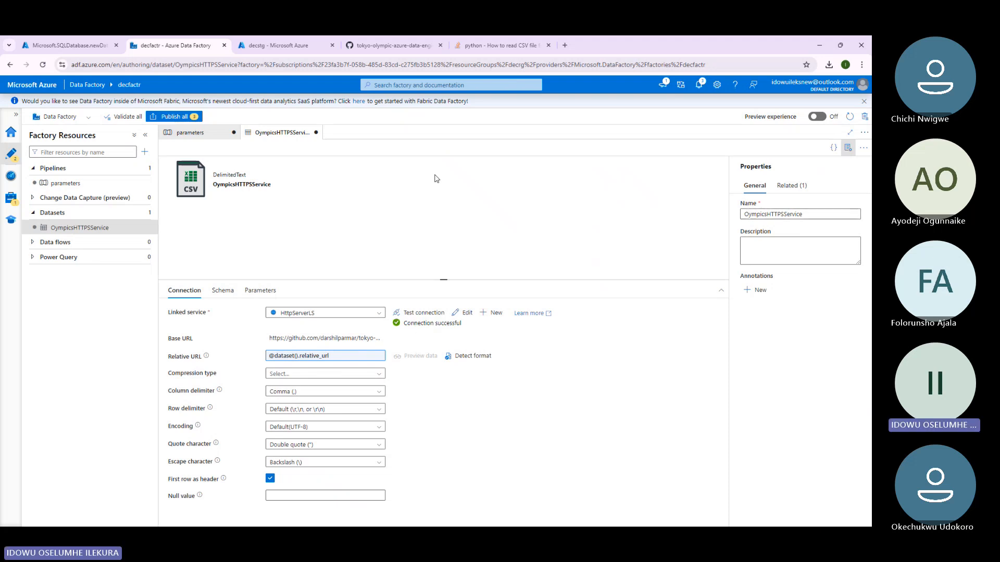
left_click(192, 132)
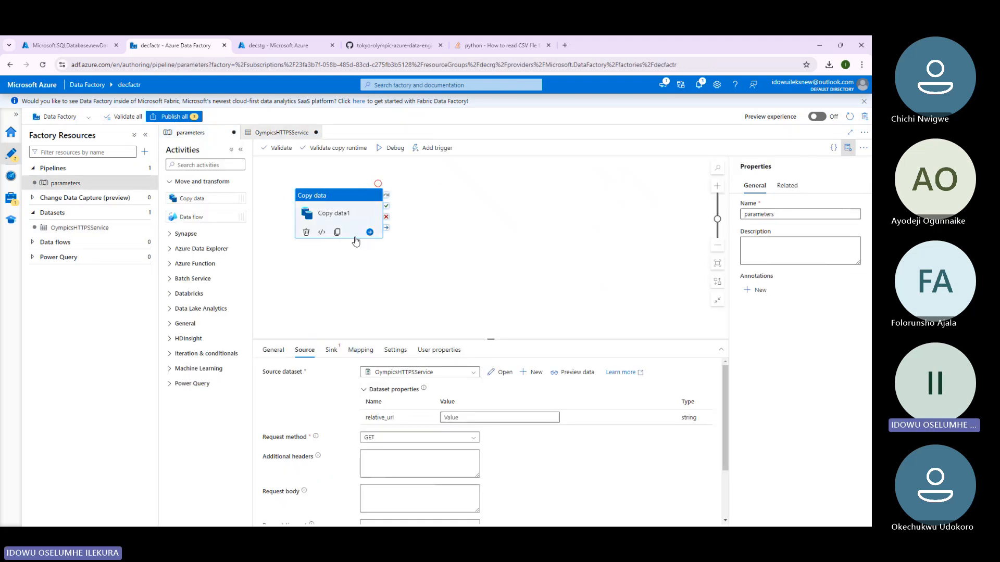
left_click(462, 417)
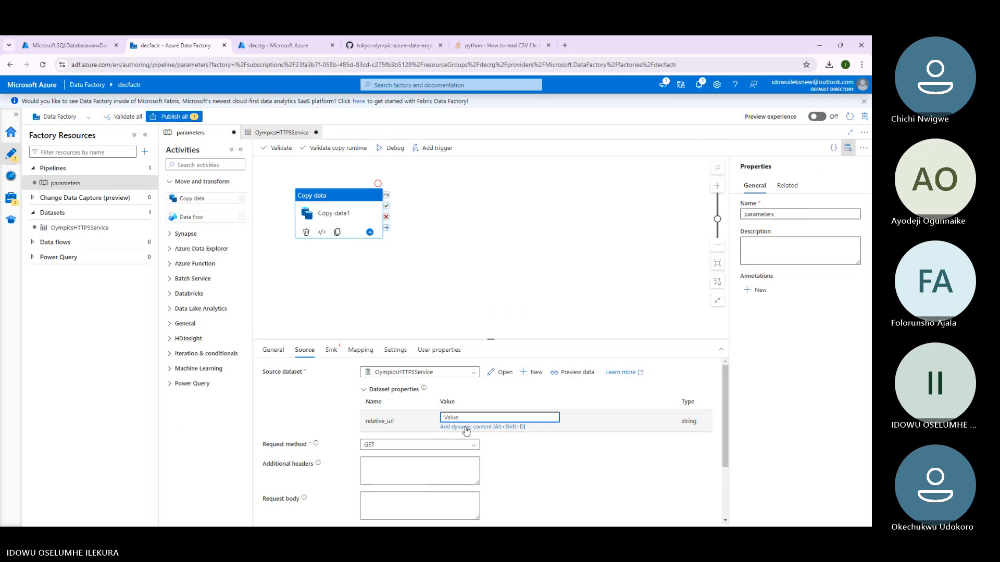
left_click(465, 428)
left_click(622, 280)
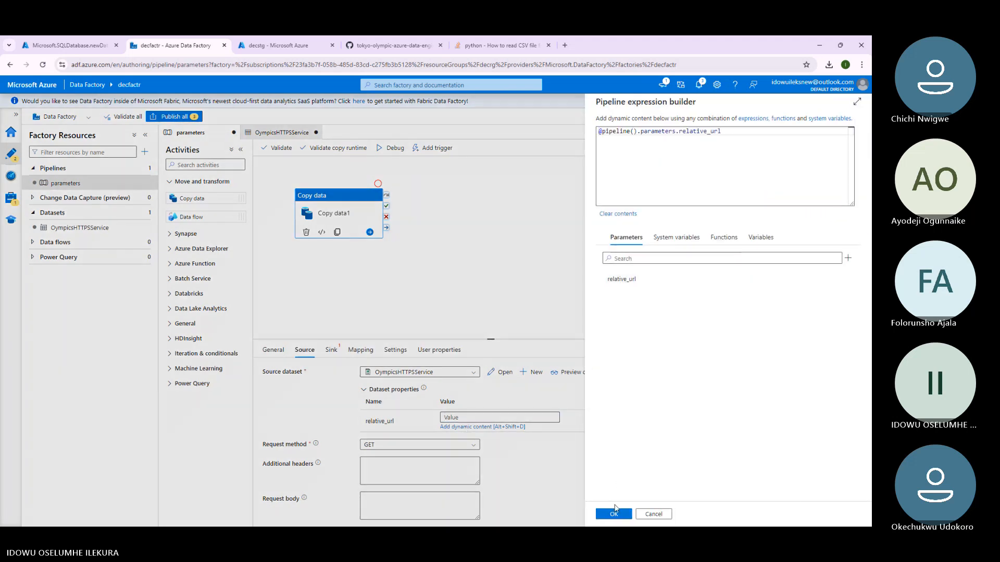
left_click(614, 514)
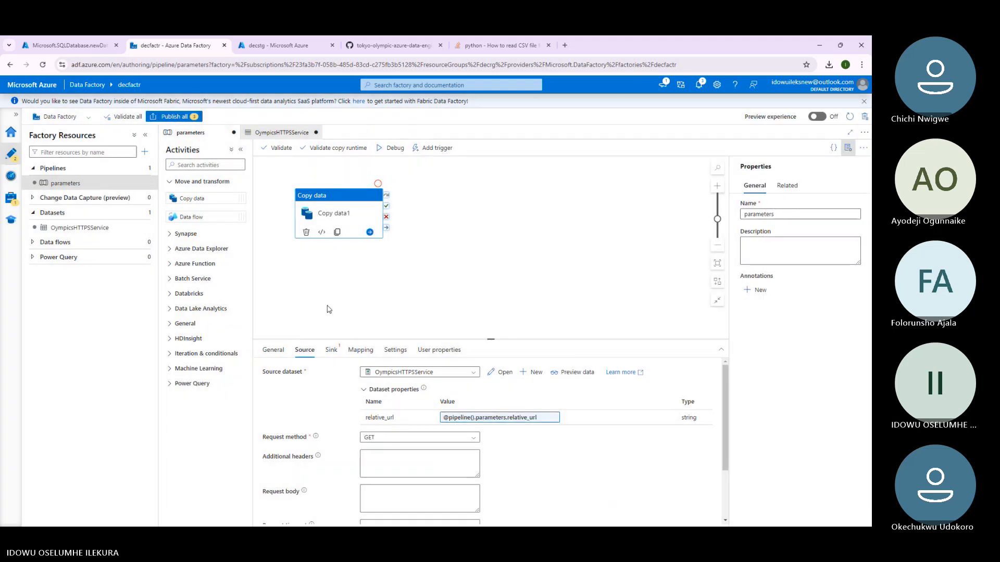
Review the pipeline's parameters and the copy activity's source, and show the source dataset's parameters.
left_click(329, 310)
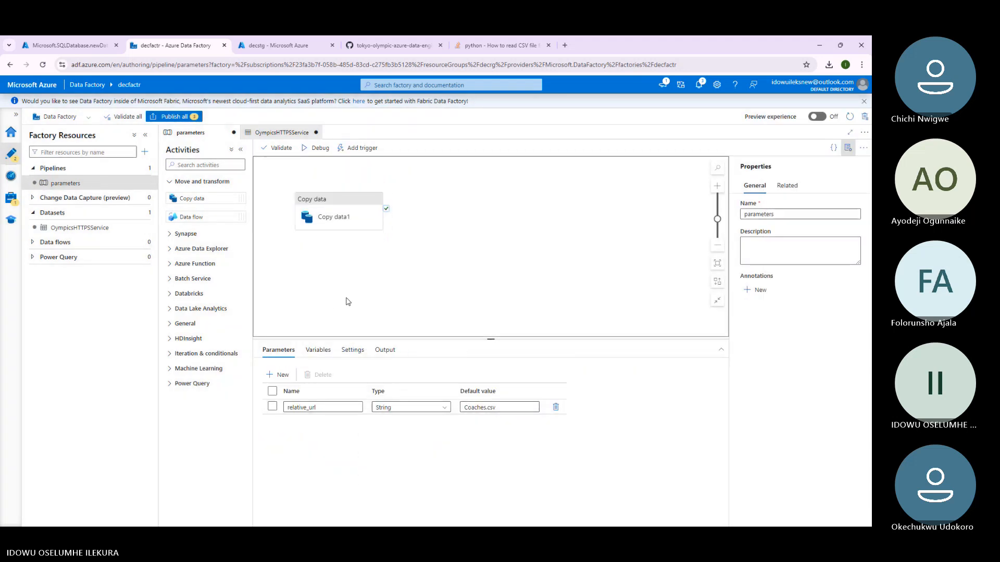
left_click(323, 224)
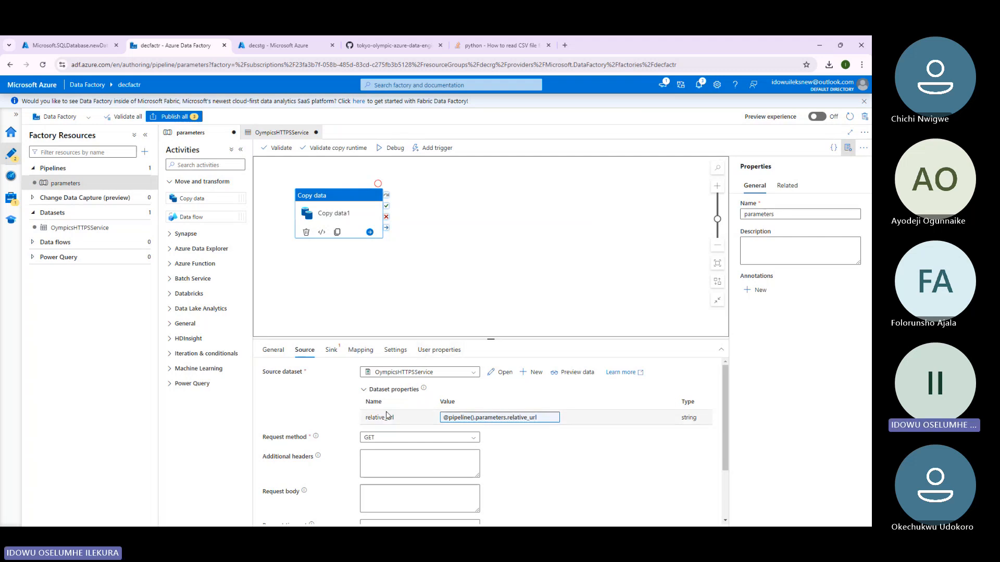
left_click(500, 373)
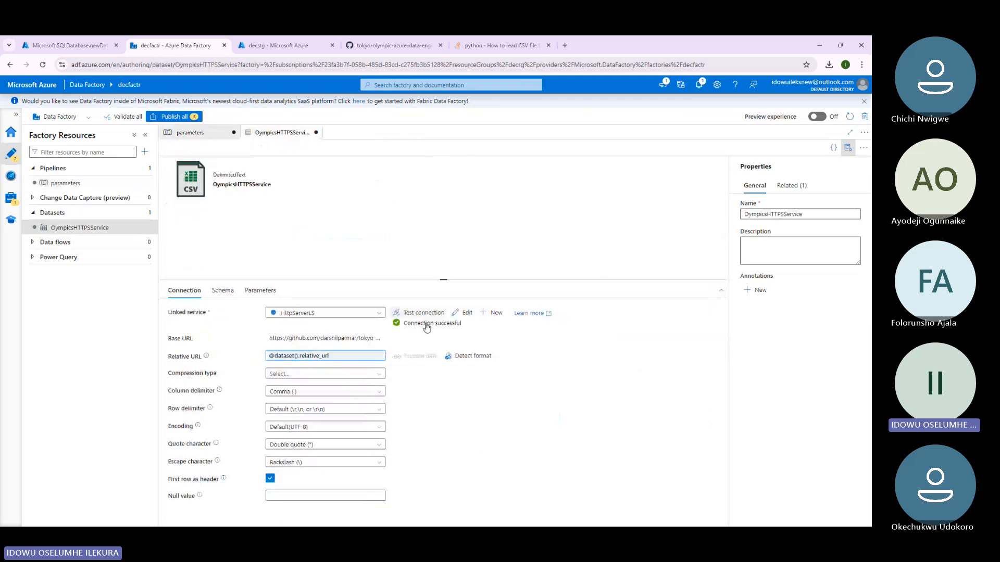
left_click(271, 292)
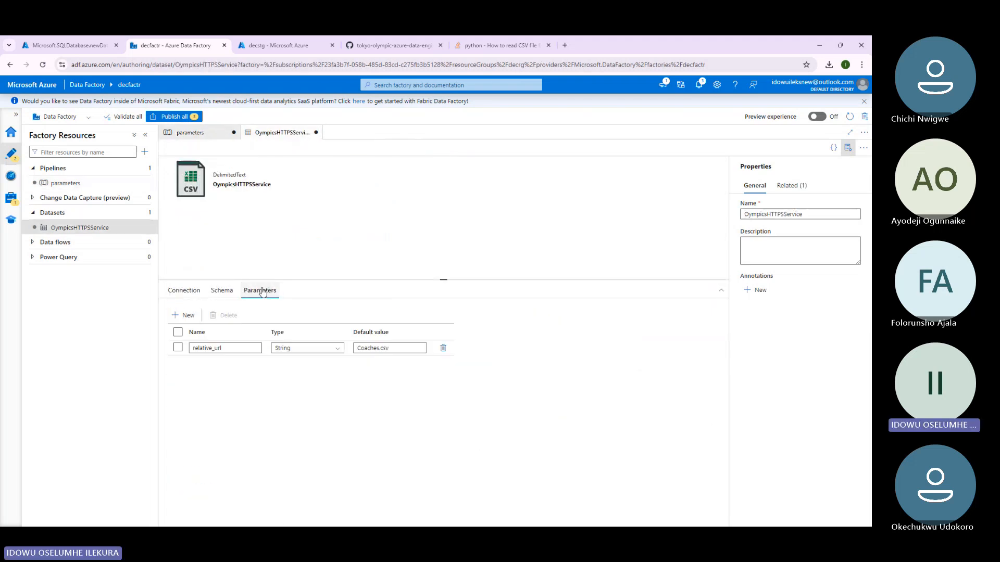
Re-enter the dataset parameter's name as relative_url and clear its default value.
left_click_drag(254, 348, 166, 353)
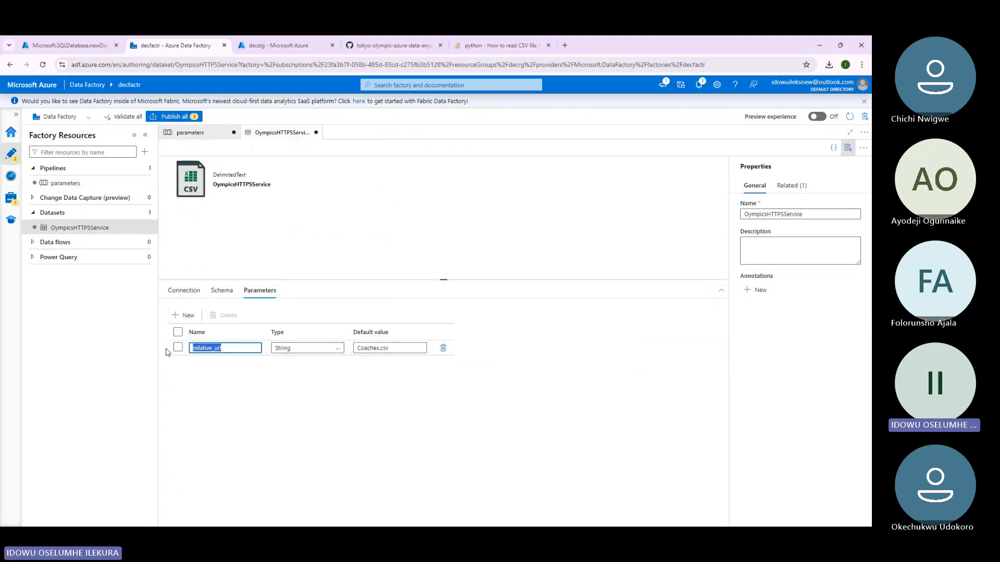
key("BackSpace")
left_click_drag(425, 348, 354, 348)
key("BackSpace")
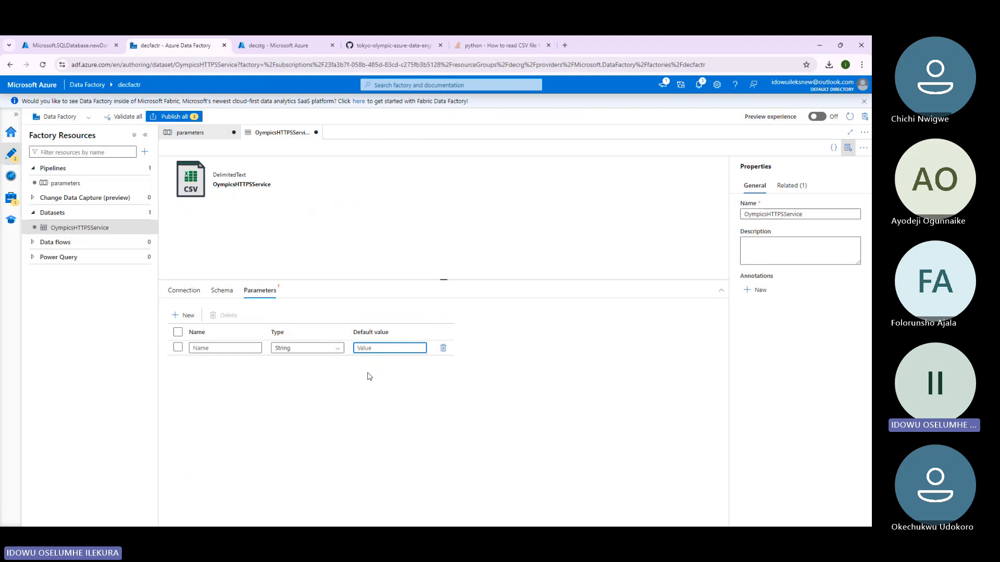
left_click(224, 348)
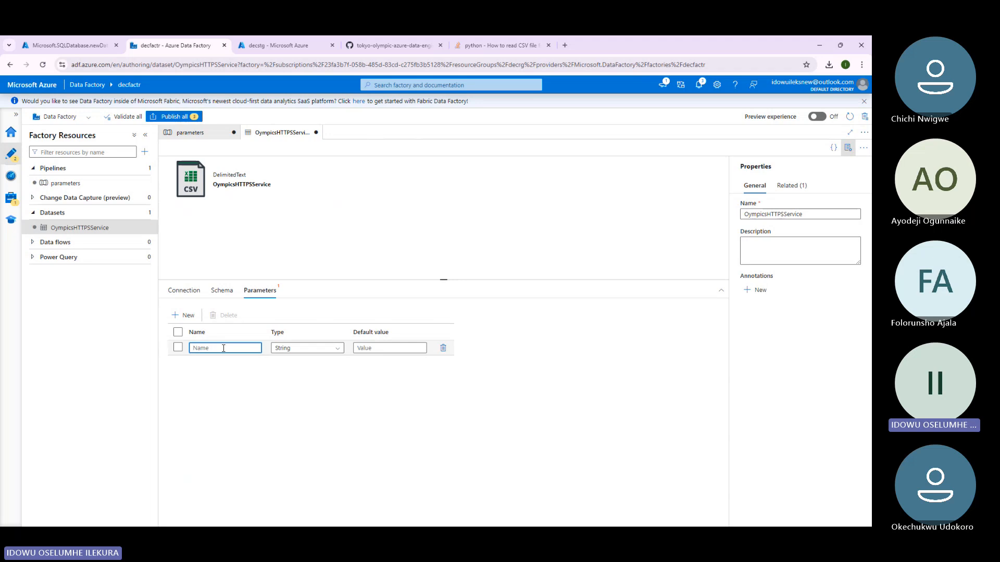
type("relative")
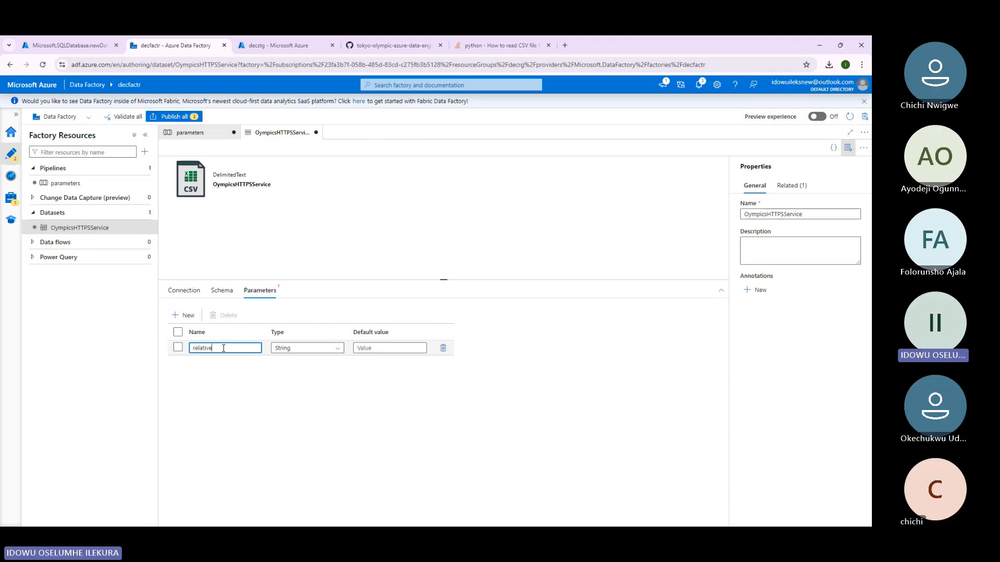
type("_")
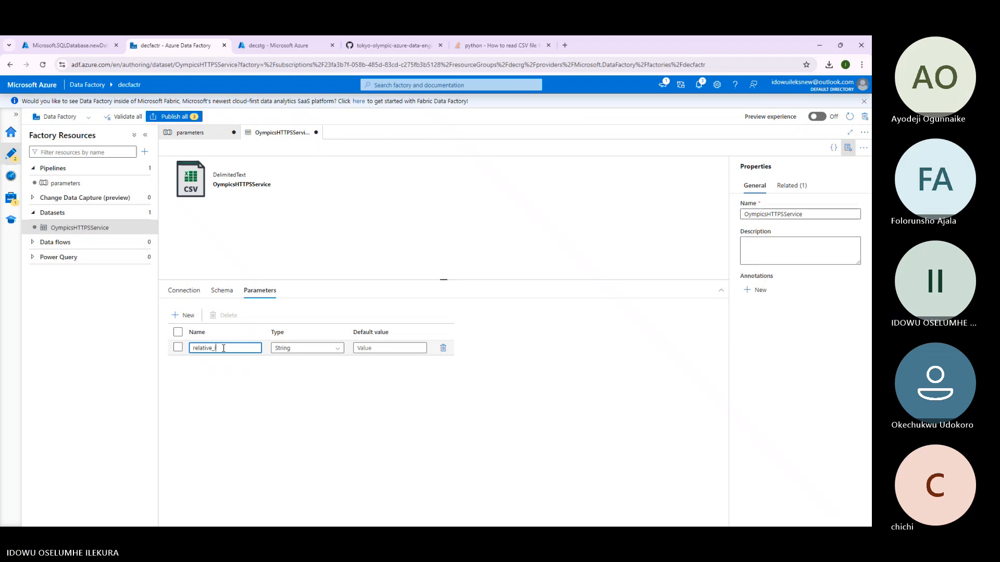
type("url")
Try to insert the relative_url parameter into the dataset's existing relative URL expression.
left_click(183, 290)
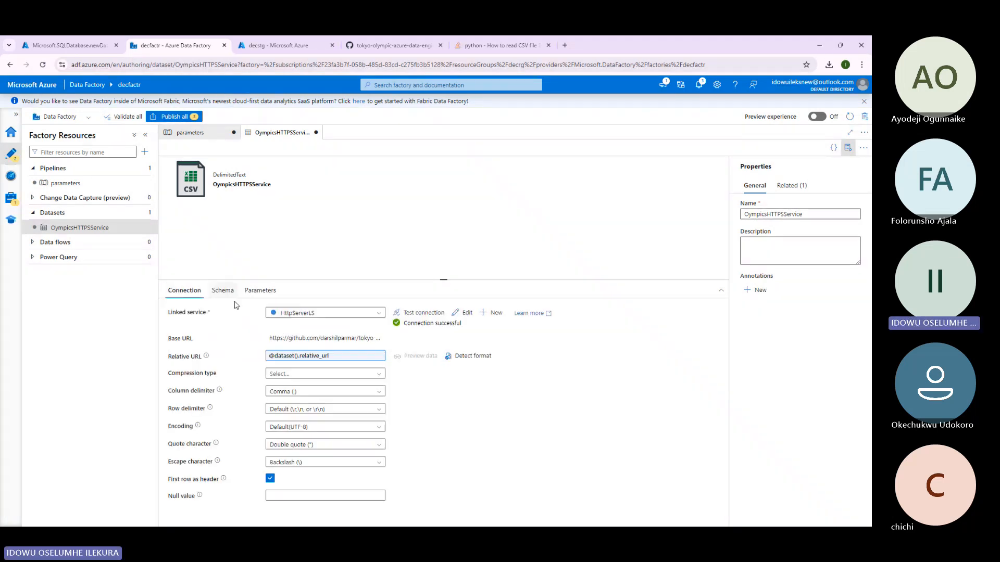
left_click(324, 356)
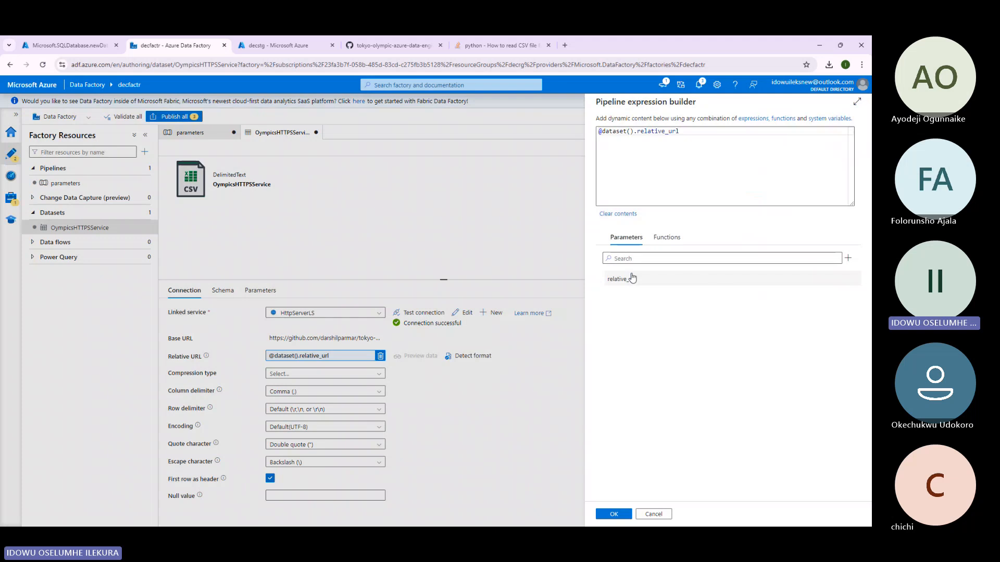
left_click(631, 280)
left_click(612, 514)
left_click(612, 514)
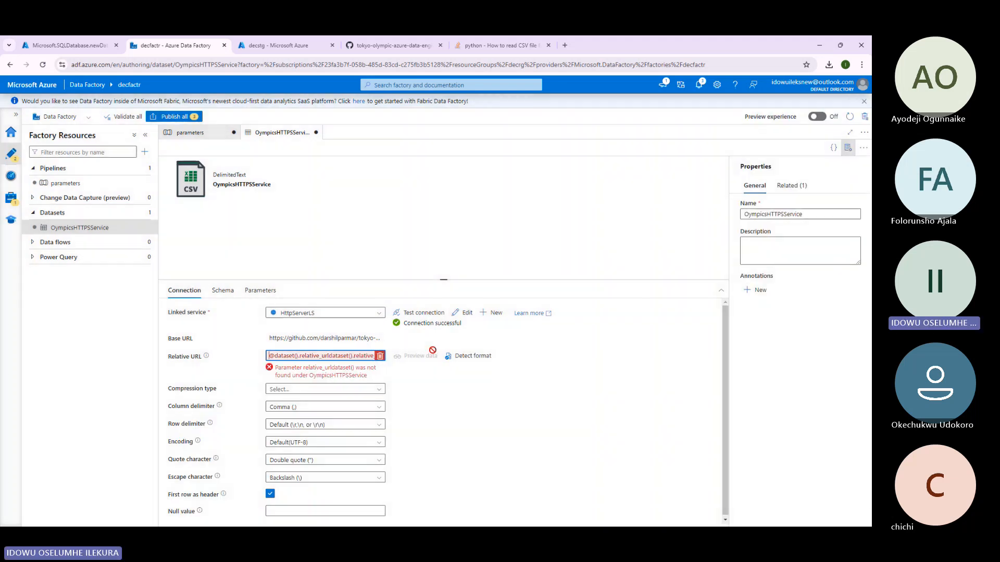
left_click(381, 356)
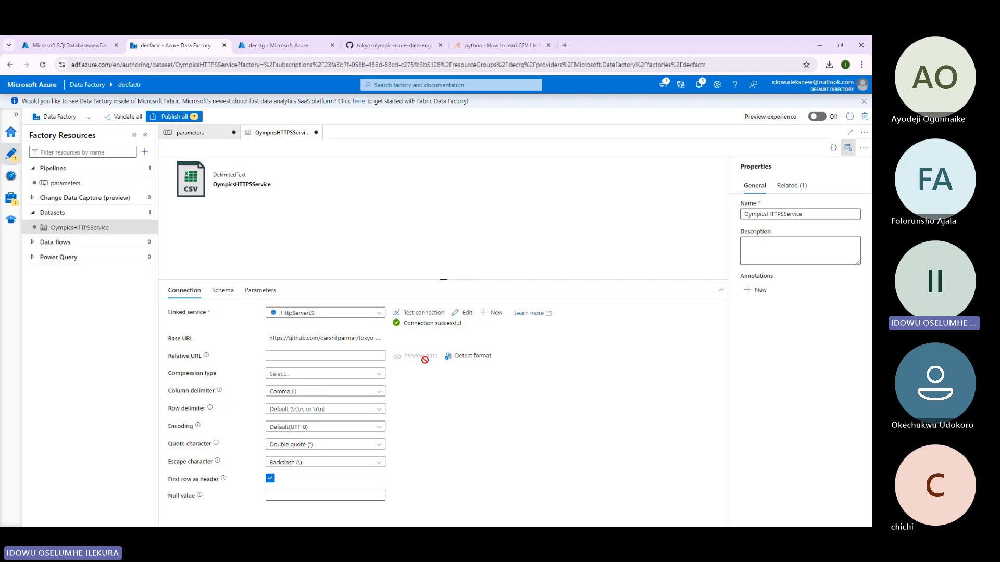
left_click(292, 368)
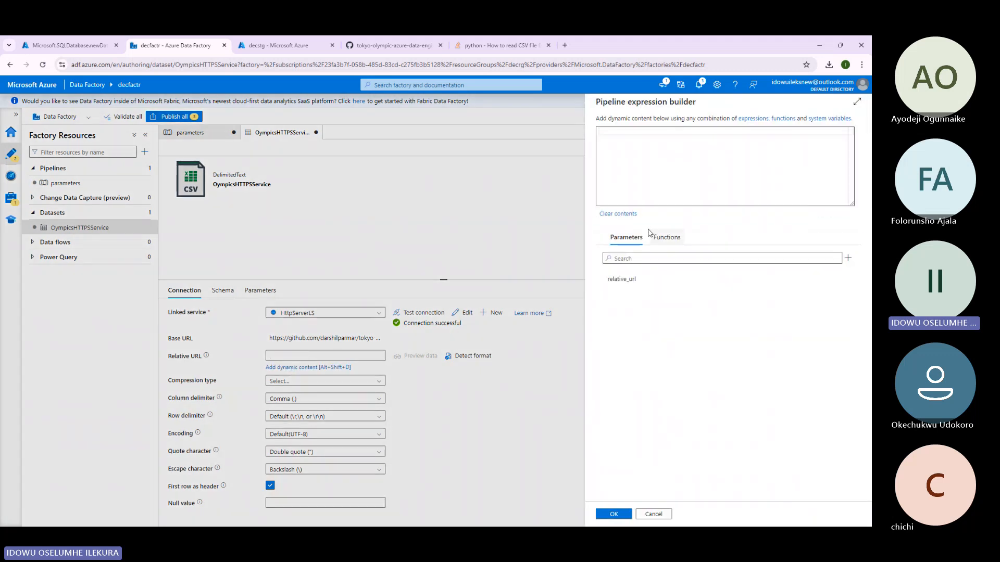
left_click(622, 279)
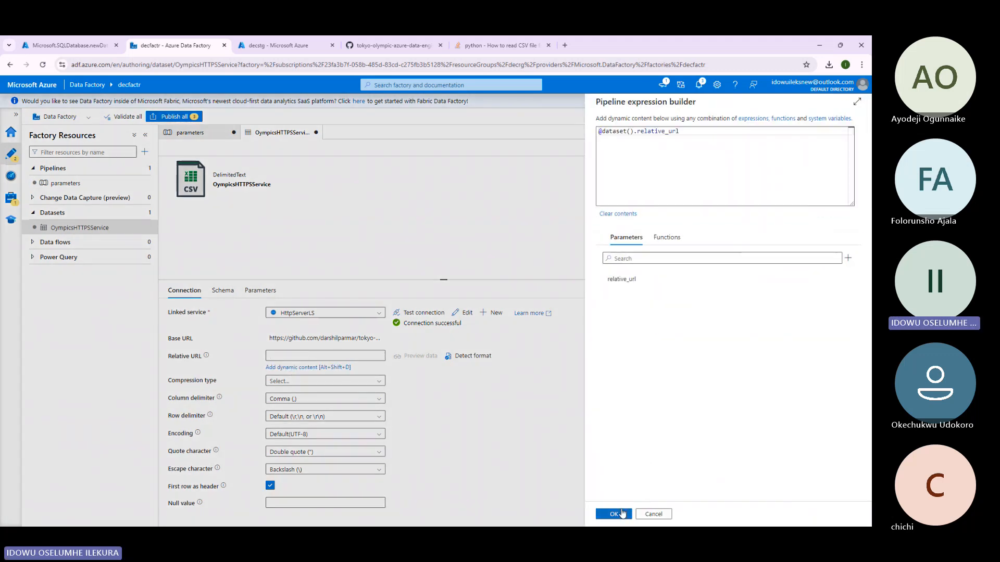
left_click(614, 515)
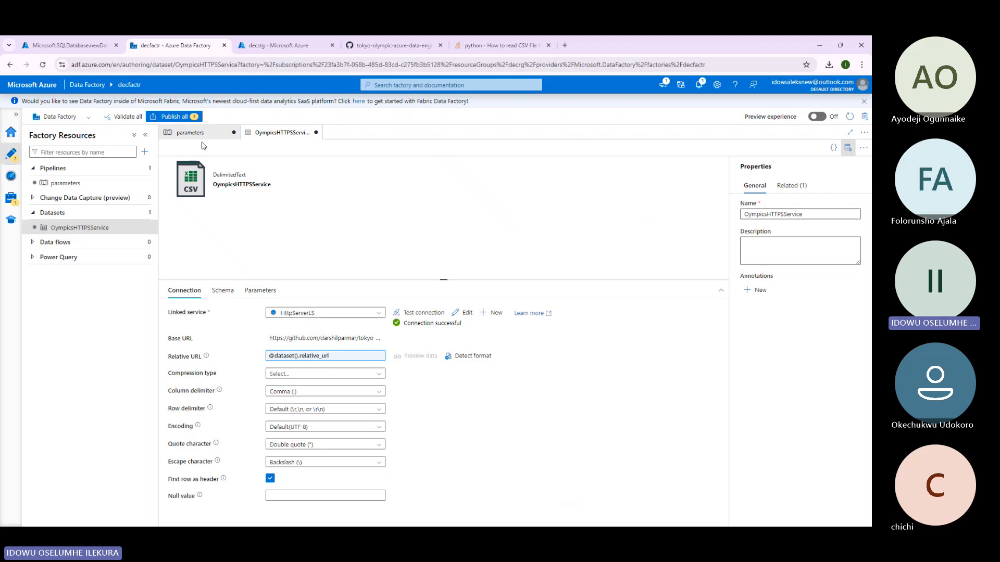
Clear the value of the relative_url dataset property in the pipeline's copy activity source.
left_click(190, 132)
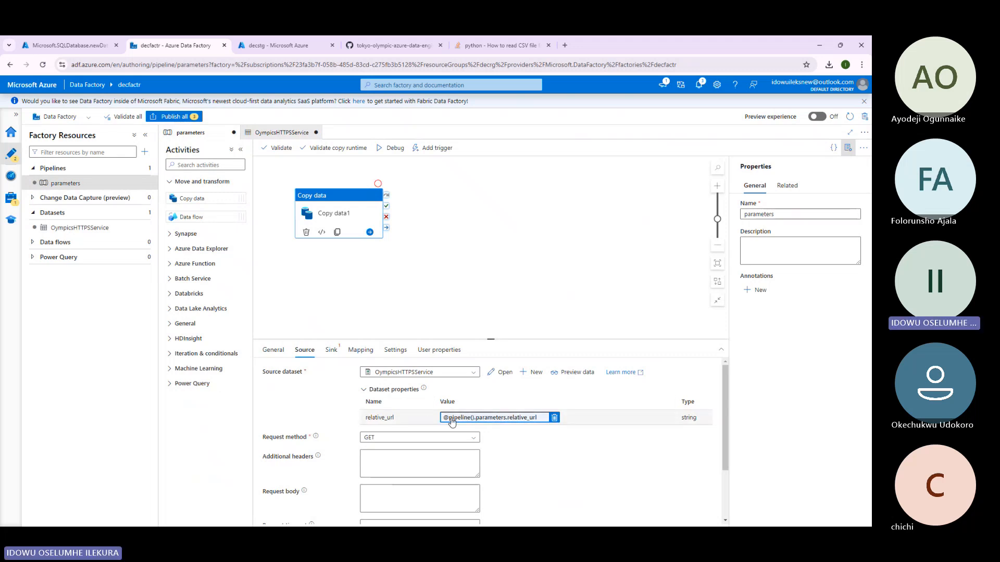
left_click(555, 418)
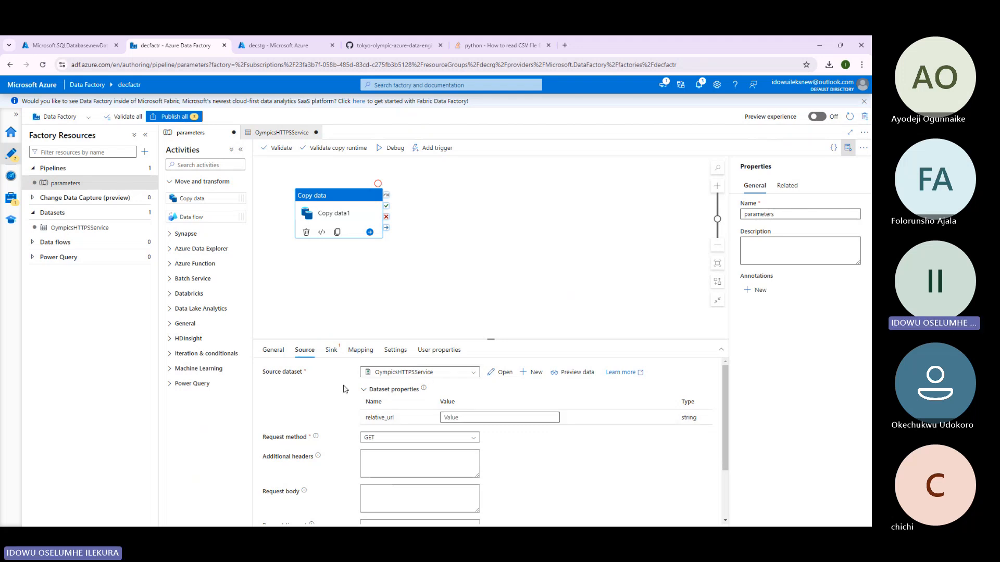
scroll(343, 388, "down", 3)
scroll(339, 380, "up", 2)
scroll(336, 370, "down", 2)
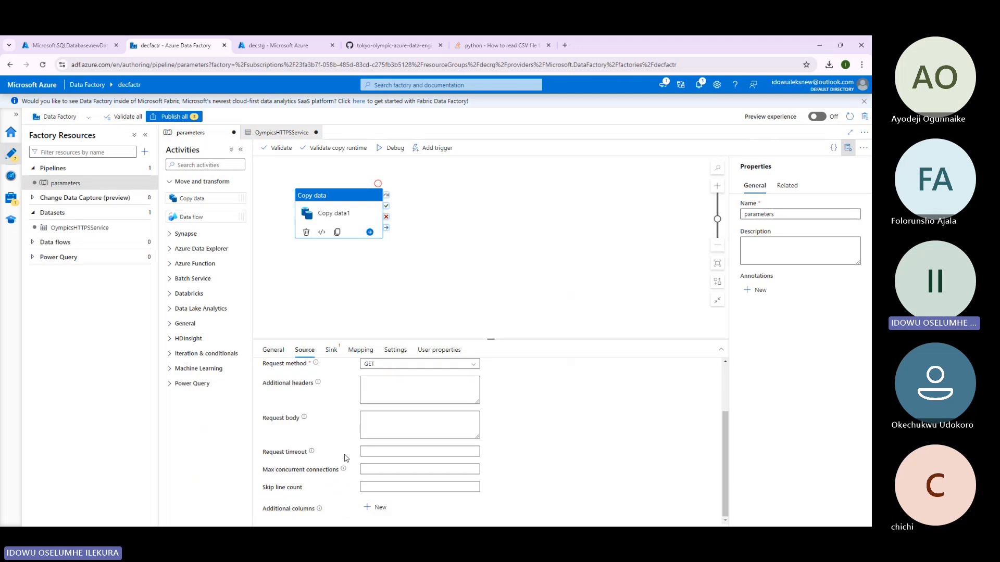
Start a new Azure SQL Database dataset for the copy activity's sink and name it AzureSqlTabledsDS.
left_click(331, 350)
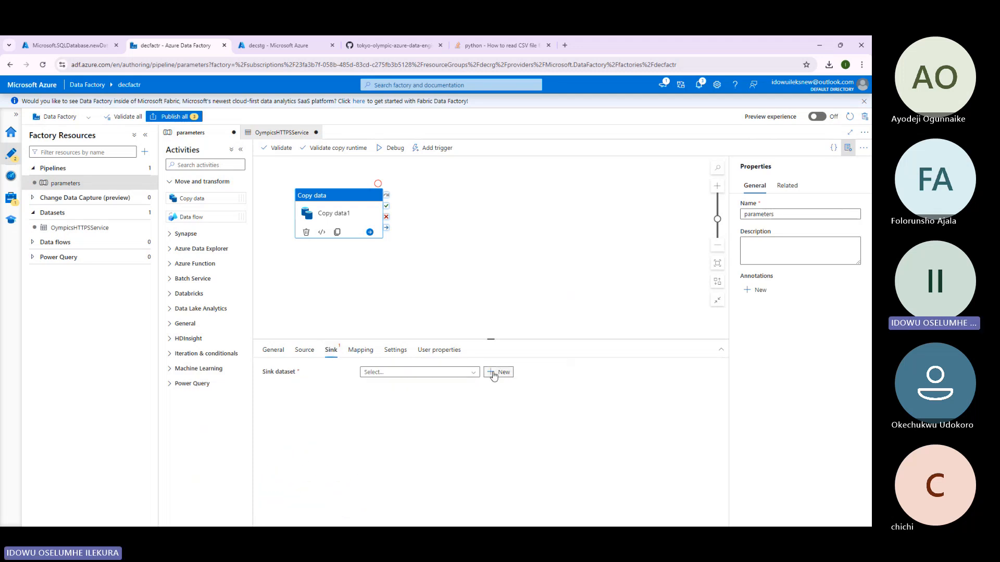
left_click(493, 373)
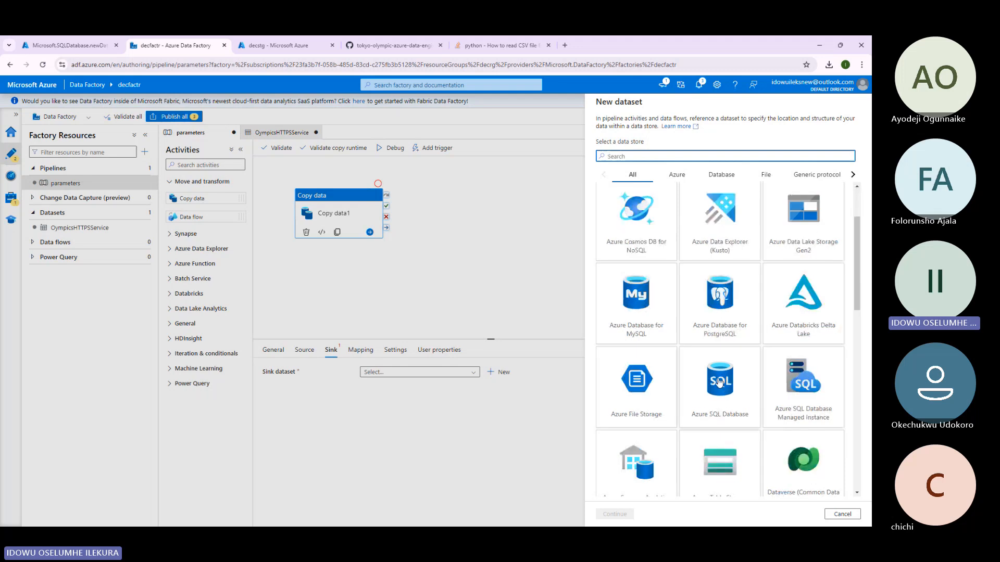
left_click(717, 382)
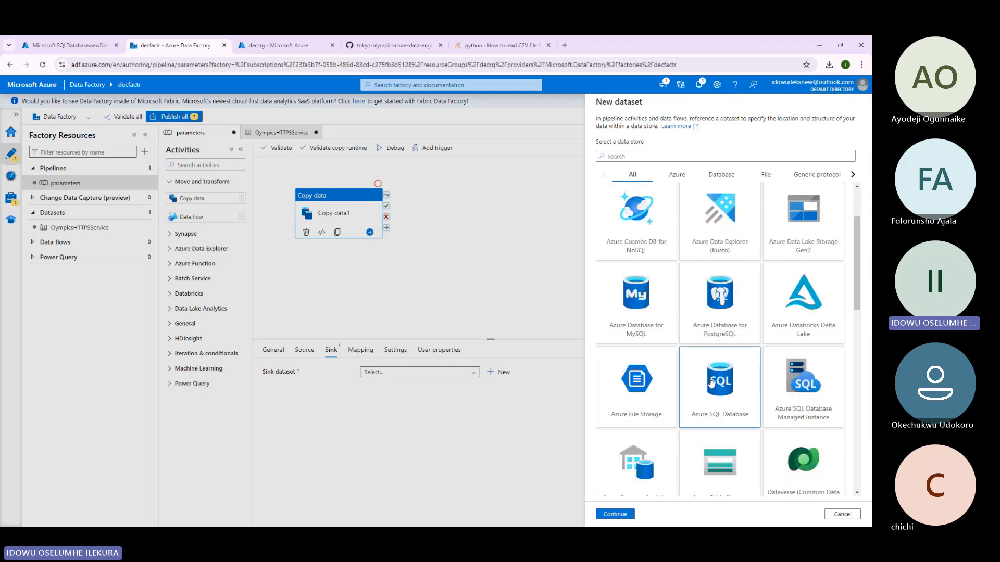
double_click(711, 383)
left_click(653, 130)
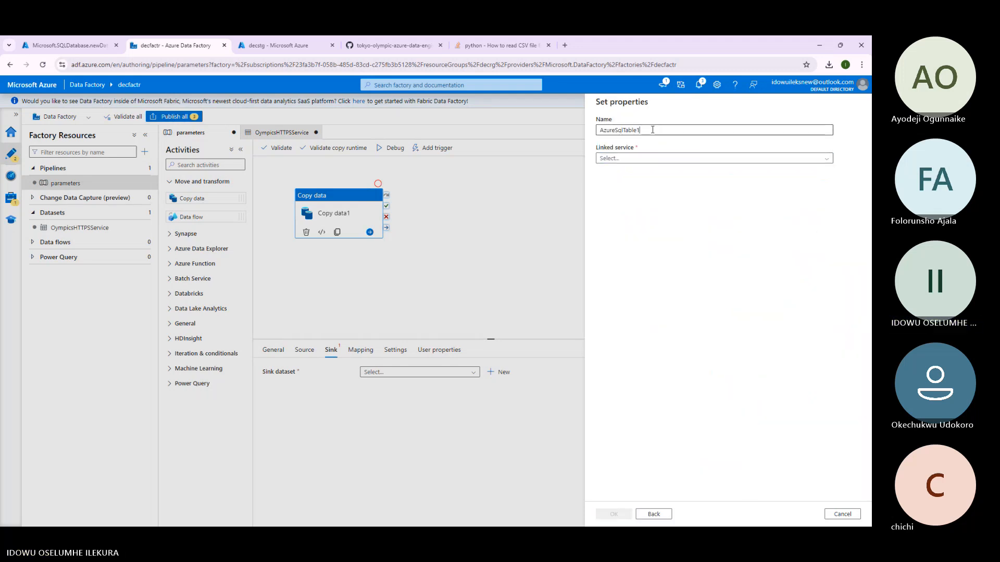
key("BackSpace")
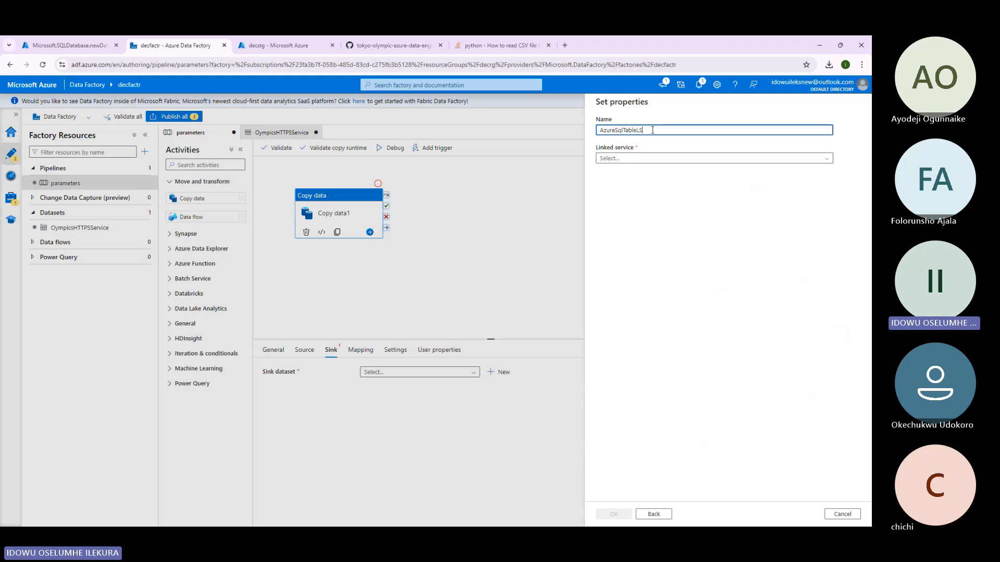
type("dsDS")
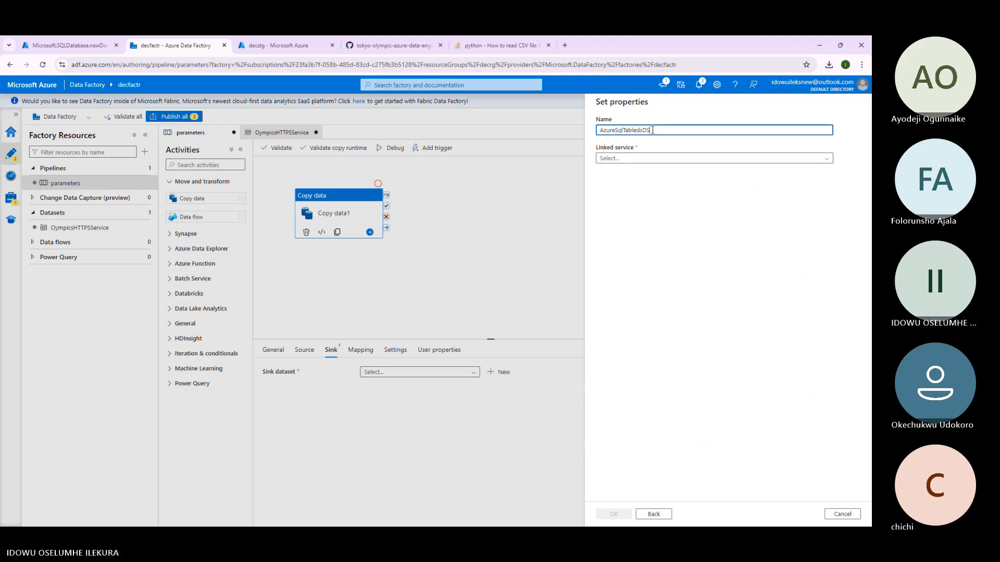
Start a new linked service for the sink dataset and name it AzureSqlDatabaseLS.
left_click(627, 160)
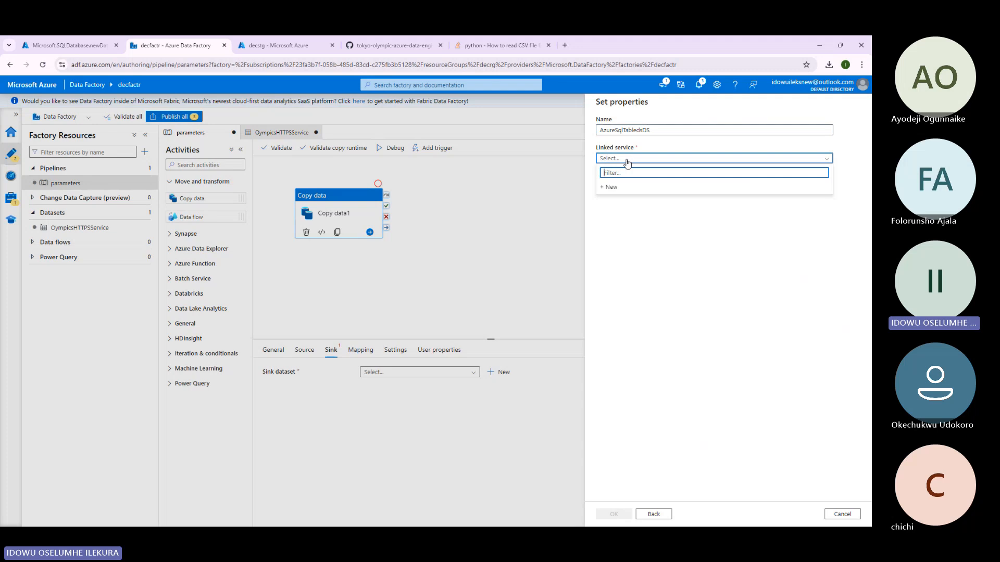
left_click(632, 186)
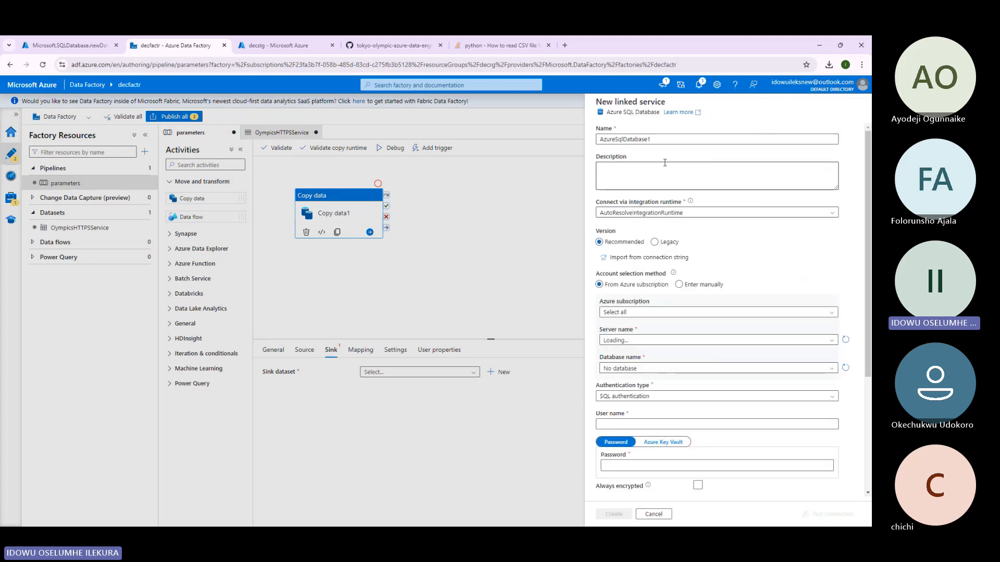
left_click(656, 140)
key("BackSpace")
type("LS")
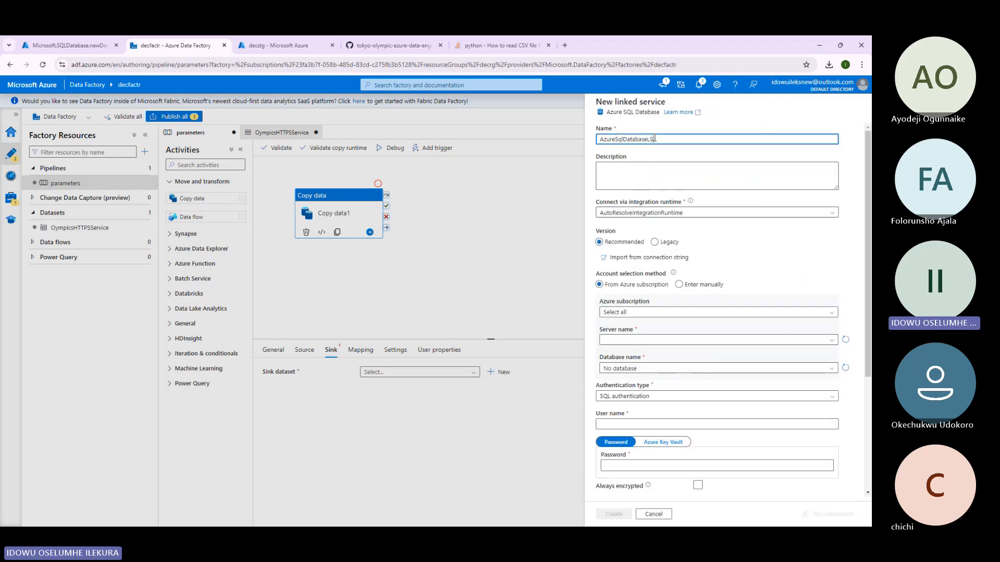
Select Azure subscription 1, the server sqldecserver and the database sqlserverdb for the linked service.
scroll(705, 237, "down", 1)
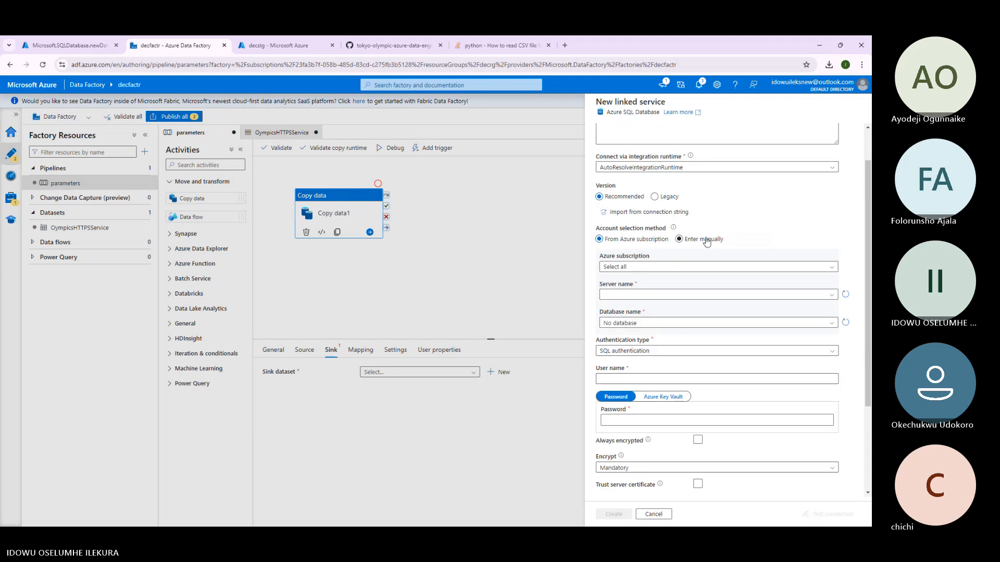
left_click(644, 268)
left_click(643, 294)
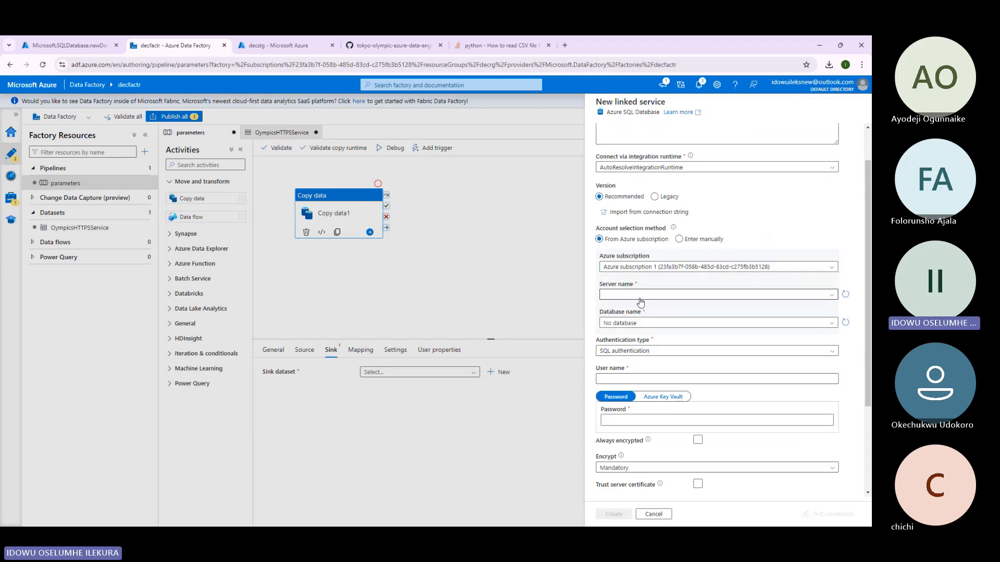
left_click(643, 295)
left_click(639, 312)
left_click(640, 323)
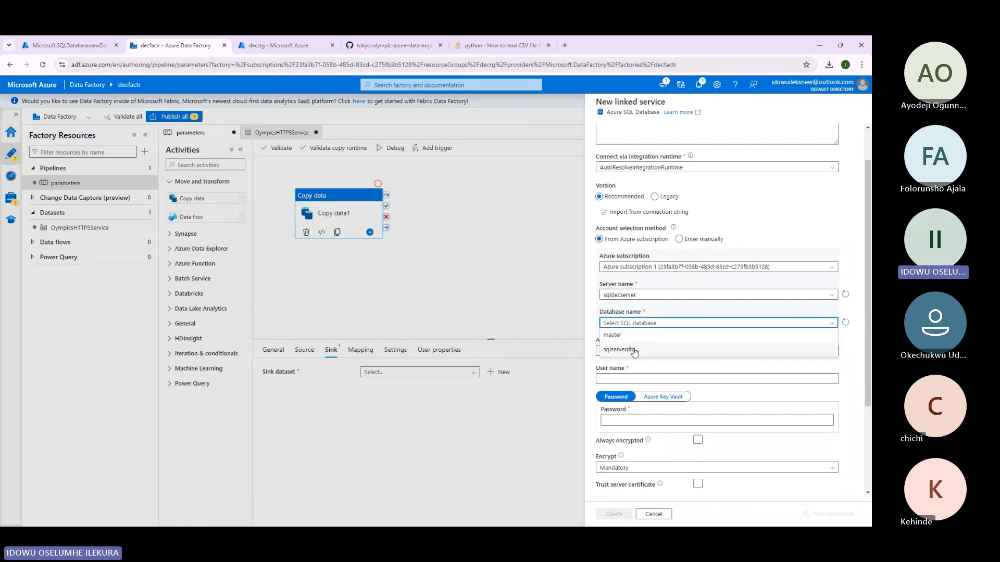
left_click(633, 351)
Copy the login serveradmin from sqlserverdb's query editor in the Azure portal and enter it as the linked service's user name.
left_click(632, 378)
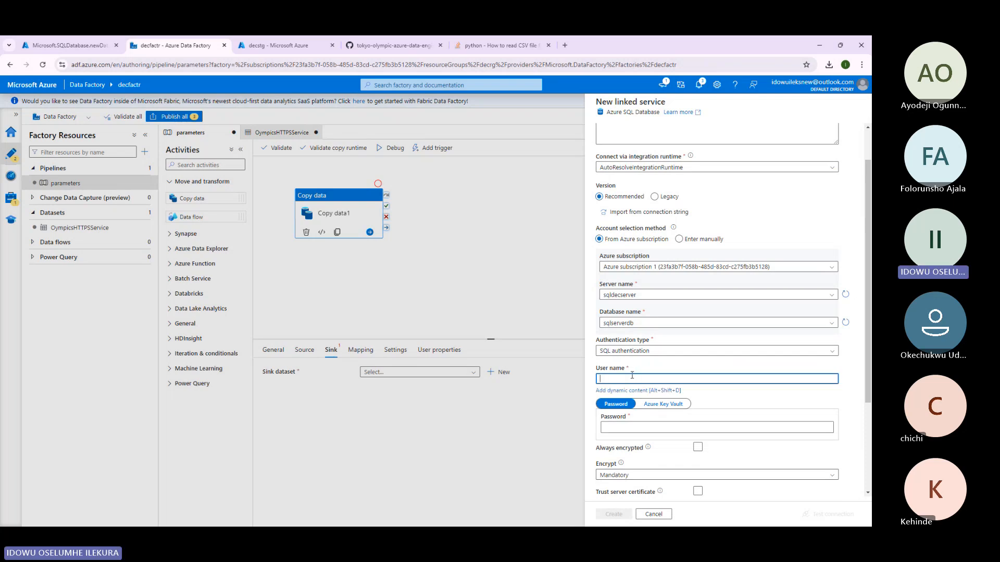
left_click(68, 45)
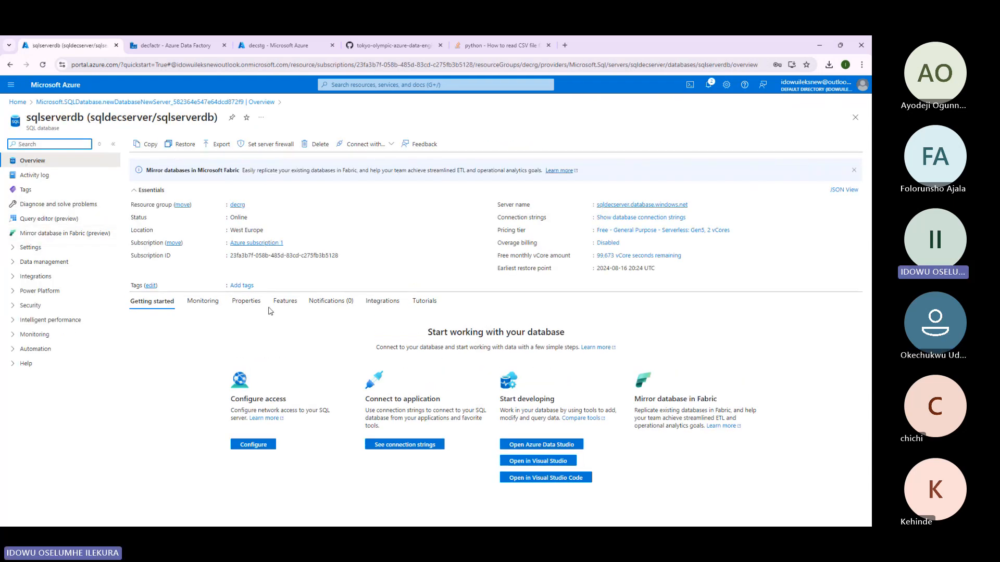
left_click(30, 247)
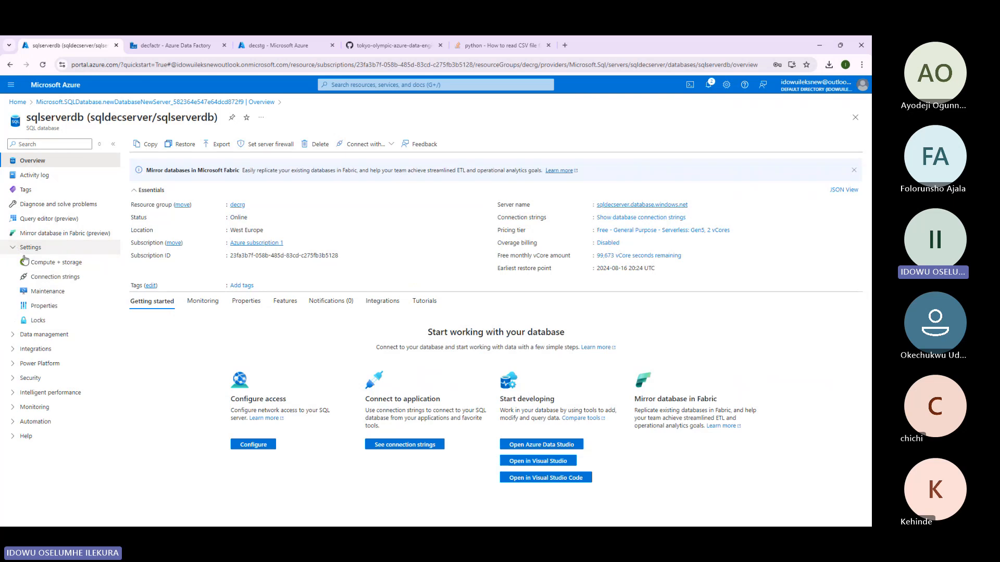
left_click(42, 279)
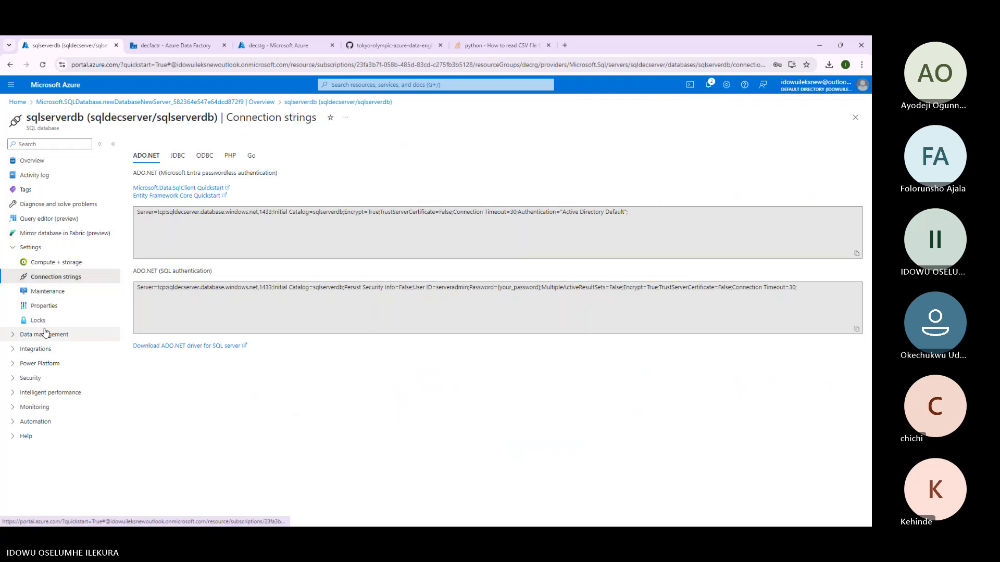
left_click(30, 161)
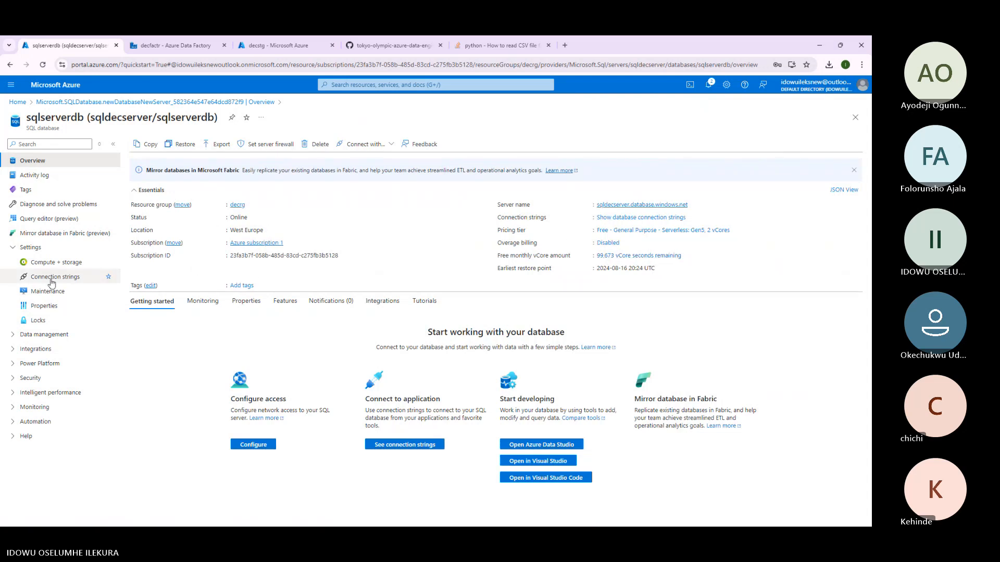
left_click(44, 219)
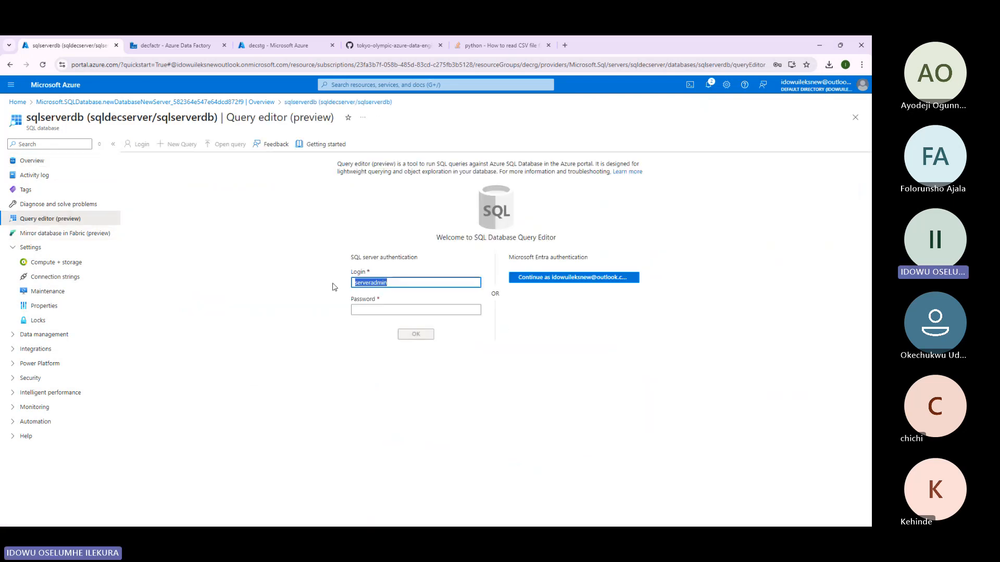
left_click(275, 47)
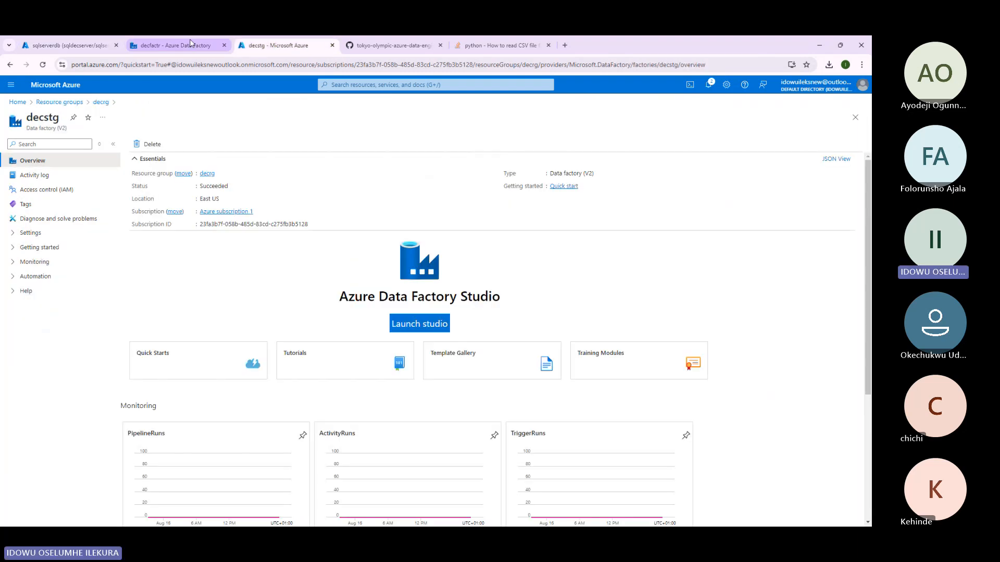
left_click(190, 46)
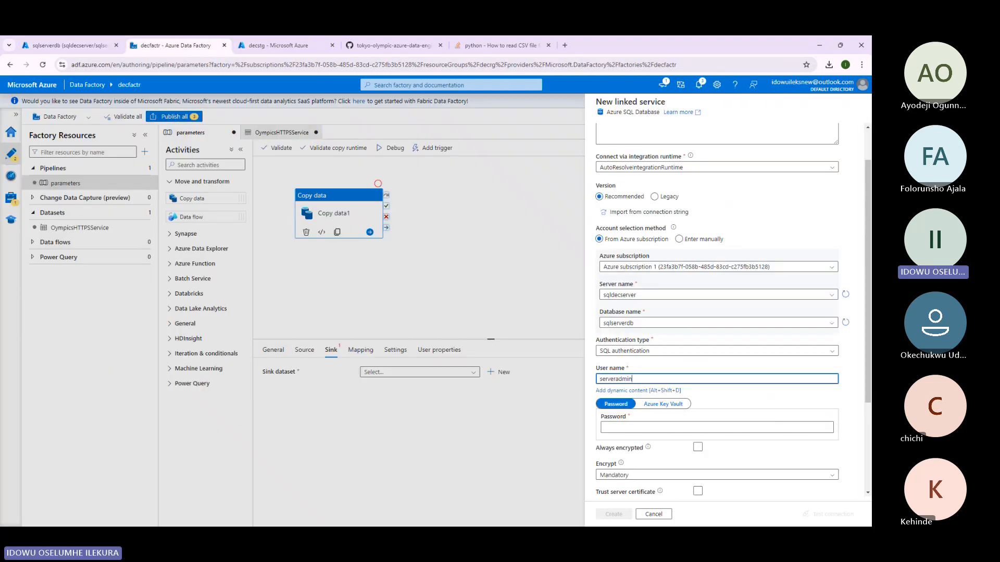
Enter the SQL login's password for the AzureSqlDatabaseLS linked service.
key("alt+Tab")
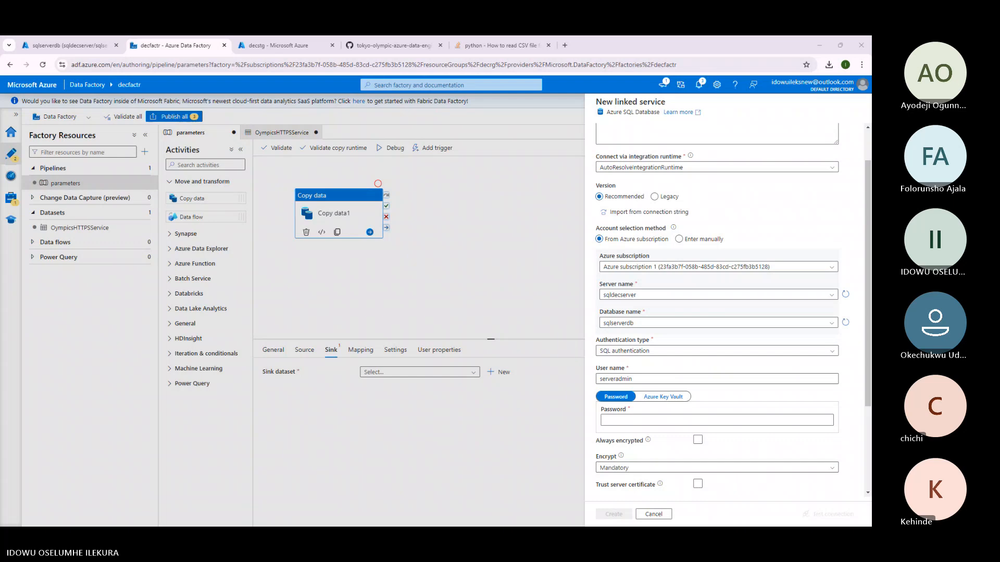
left_click(648, 421)
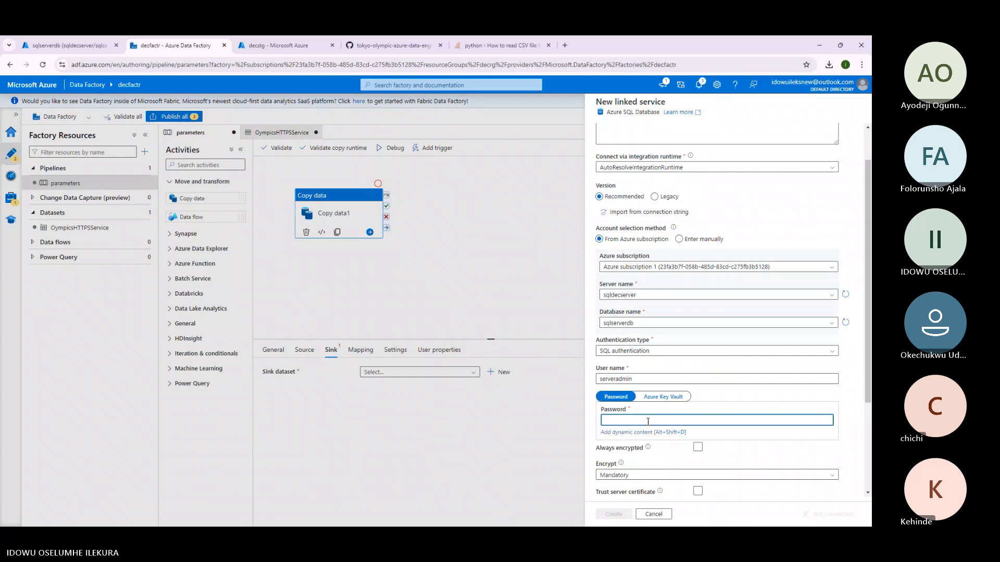
key("ctrl+v")
scroll(646, 417, "down", 1)
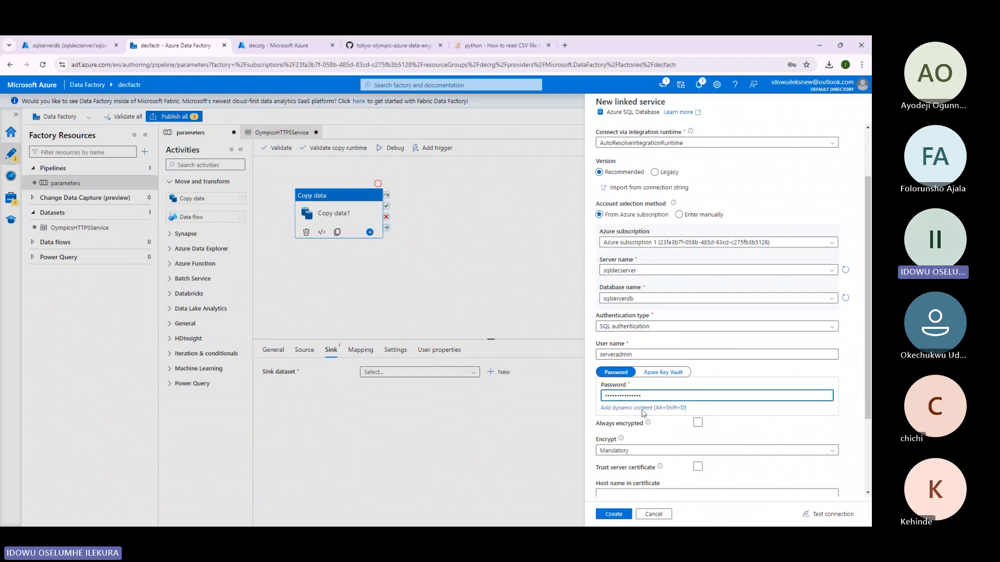
Test the connection of the Azure SQL Database linked service and create it.
scroll(644, 414, "down", 1)
left_click(830, 514)
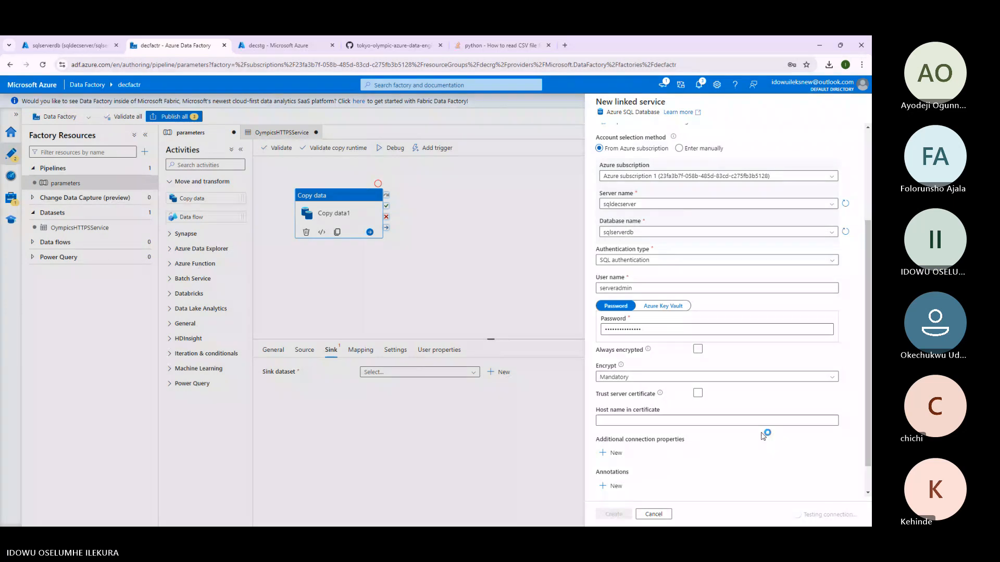
left_click(619, 514)
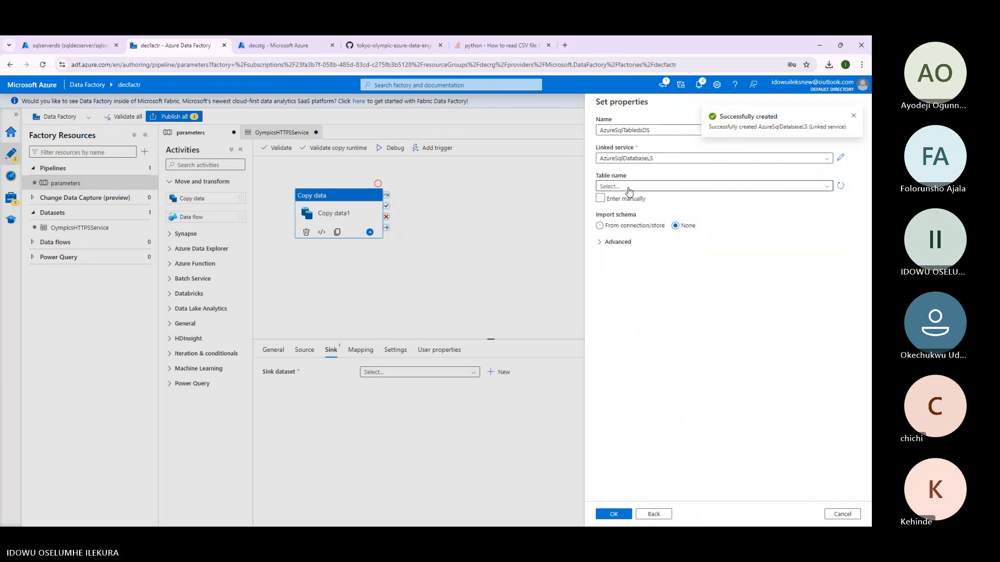
Try to create the sink dataset with the manually entered table dbo.coaches and its schema imported from the connection.
left_click(630, 187)
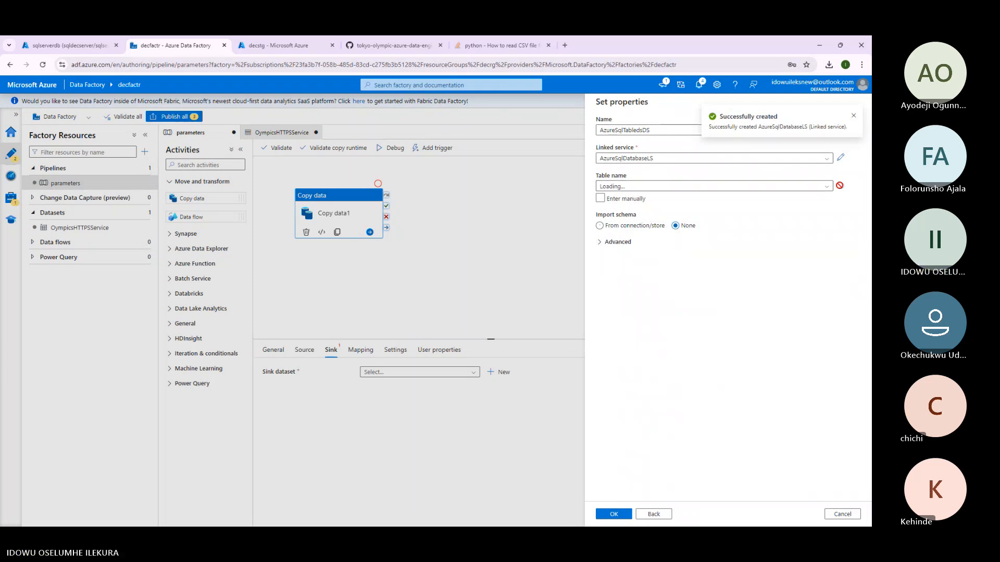
left_click(623, 199)
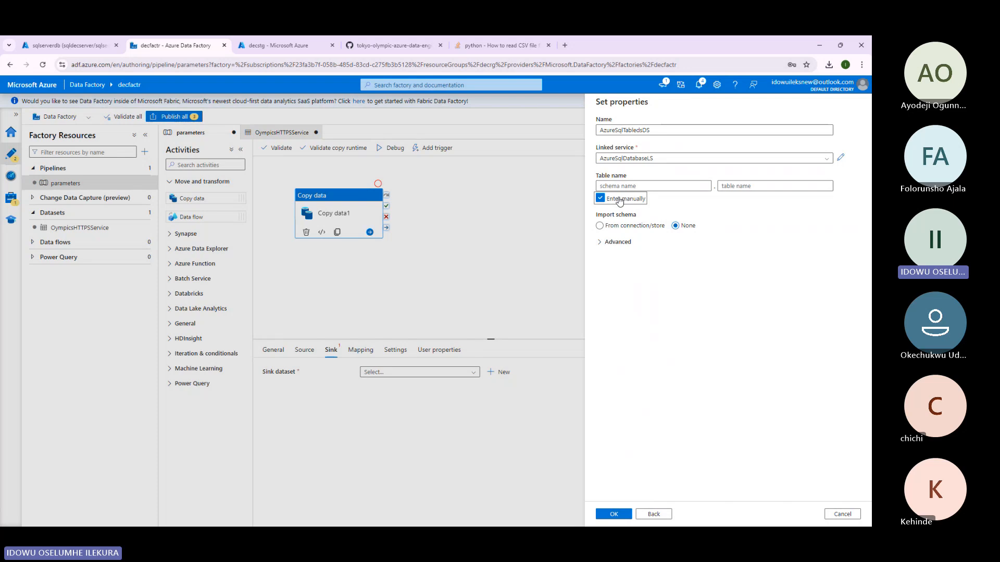
left_click(619, 200)
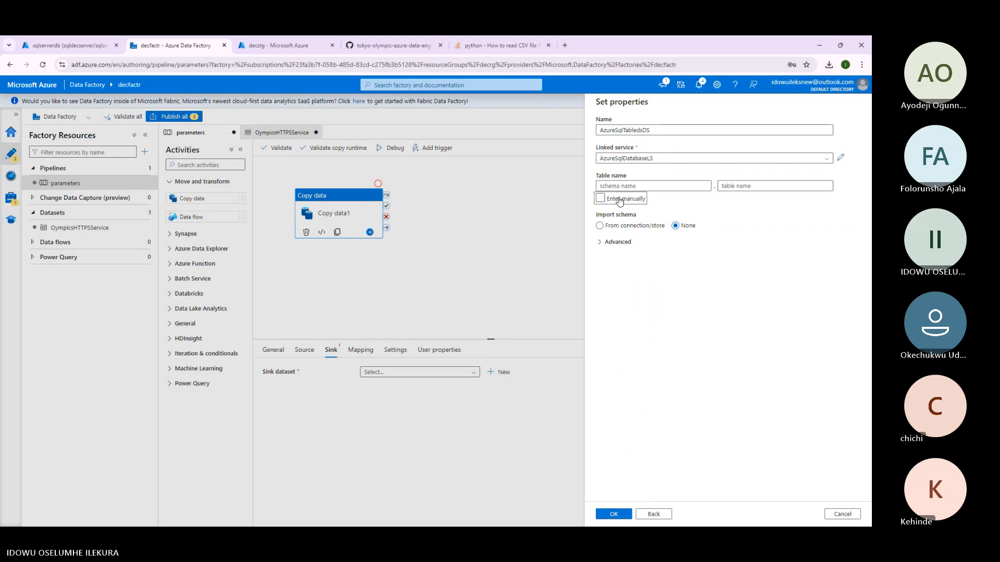
left_click(619, 200)
left_click(661, 186)
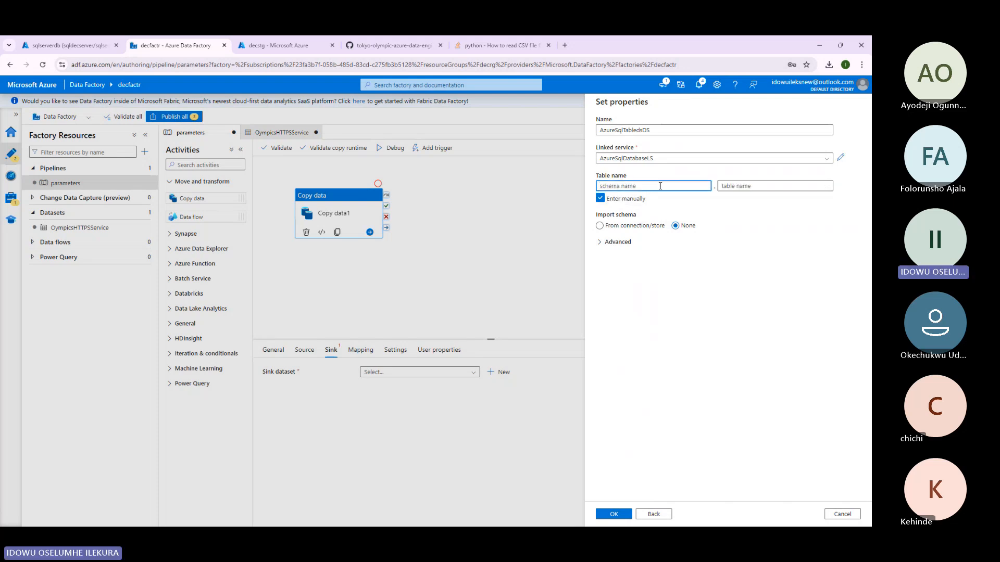
type("dbo")
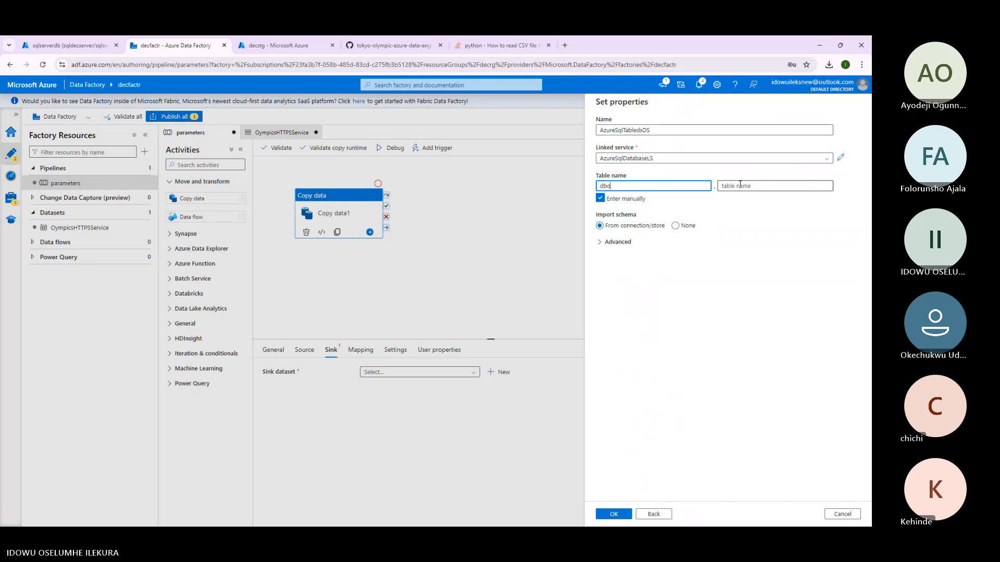
left_click(686, 225)
left_click(753, 188)
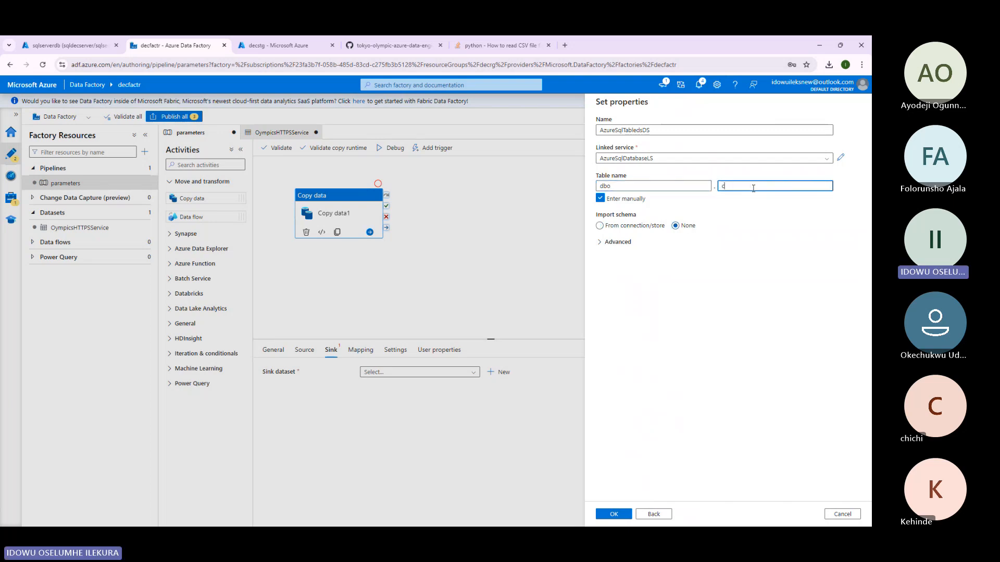
type("coaches")
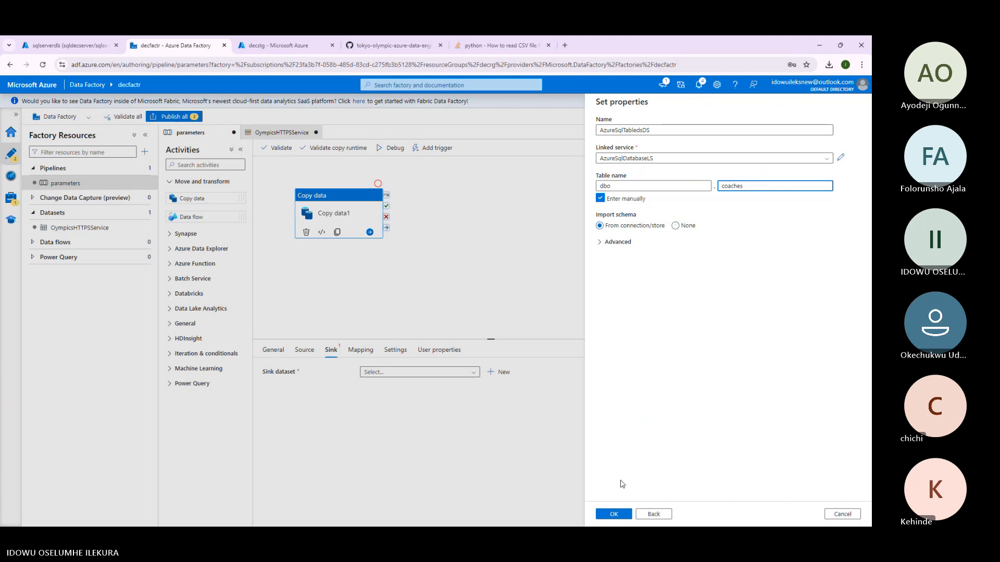
left_click(620, 512)
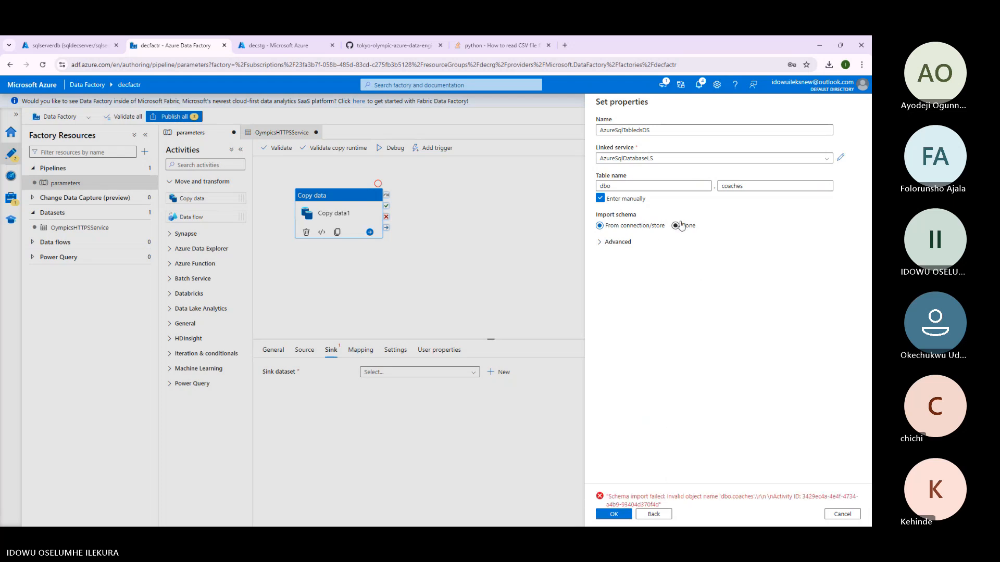
Clear the table name and create the sink dataset AzureSqlTabledsDS without a table or schema import.
left_click(621, 202)
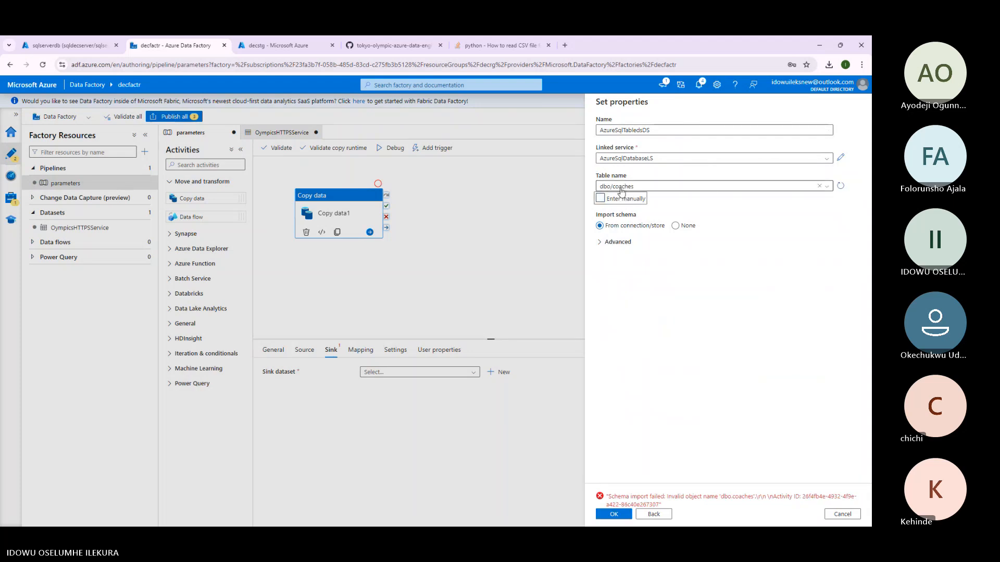
left_click(840, 186)
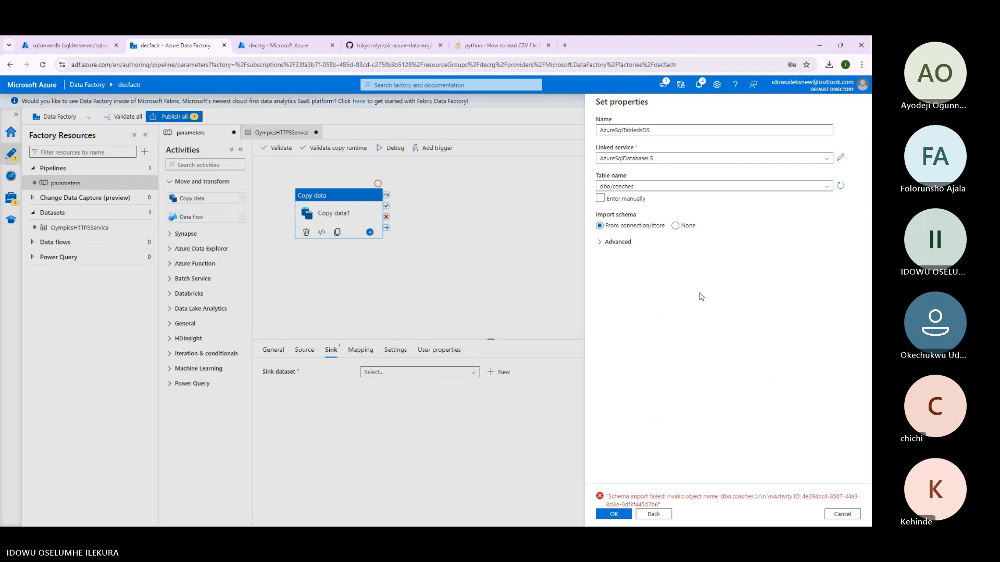
left_click(700, 187)
left_click(817, 187)
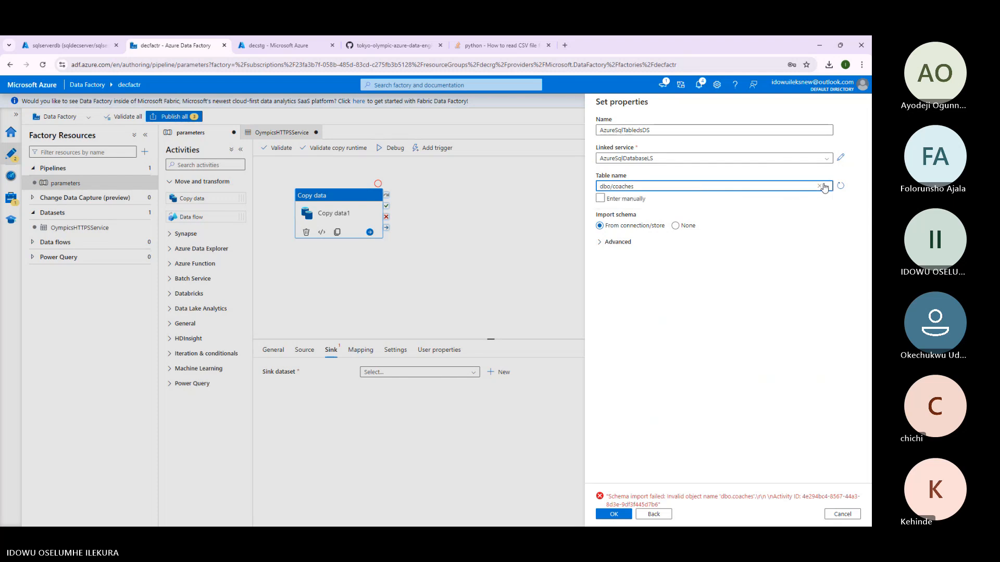
left_click(614, 515)
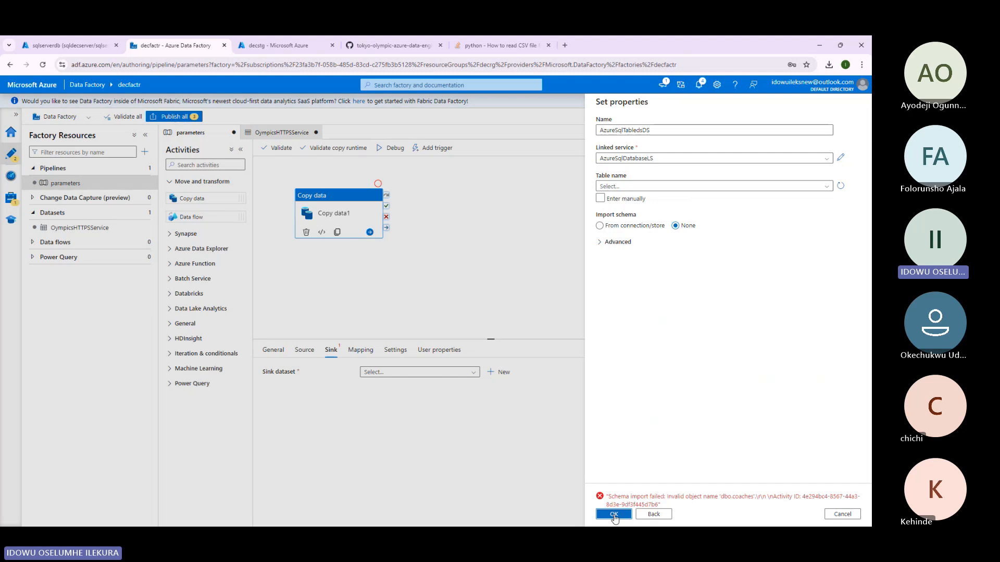
Set the copy activity's sink table option to Auto create table.
scroll(413, 397, "down", 2)
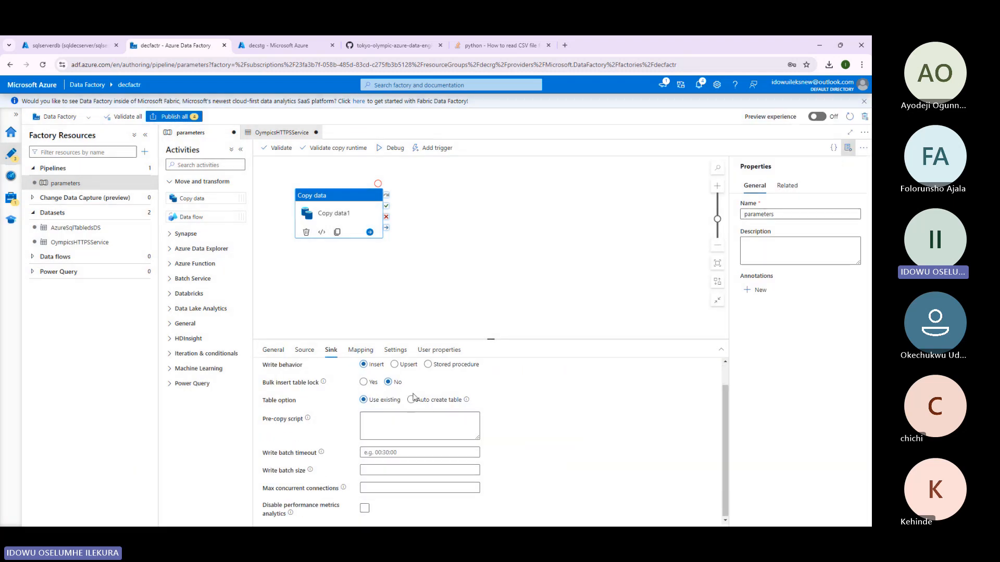
left_click(411, 400)
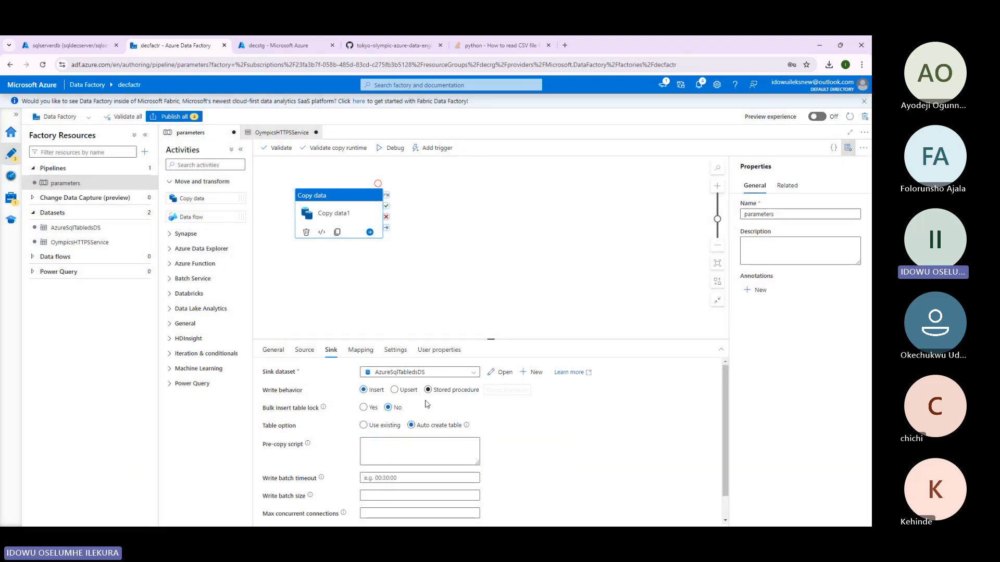
scroll(408, 446, "down", 1)
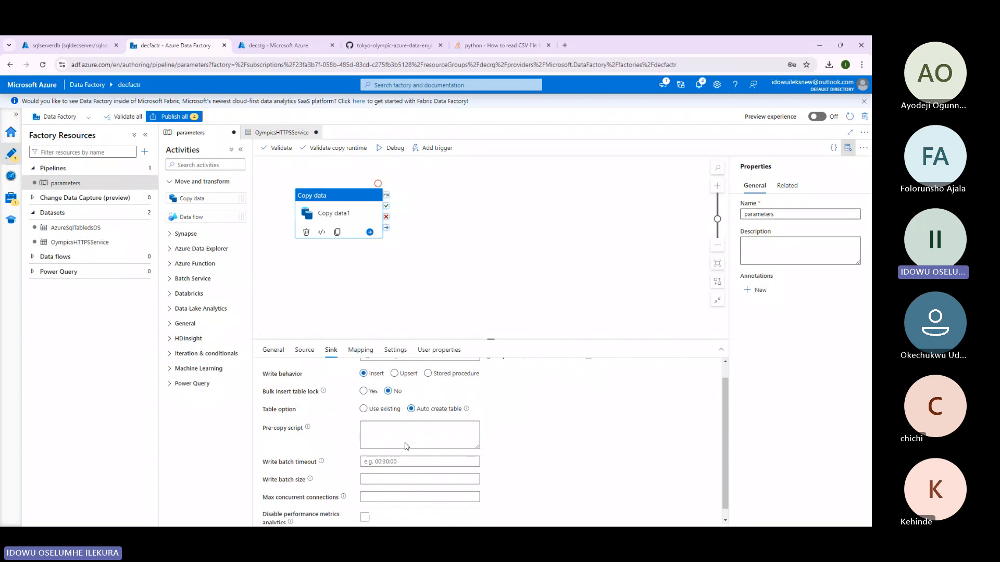
scroll(406, 445, "up", 1)
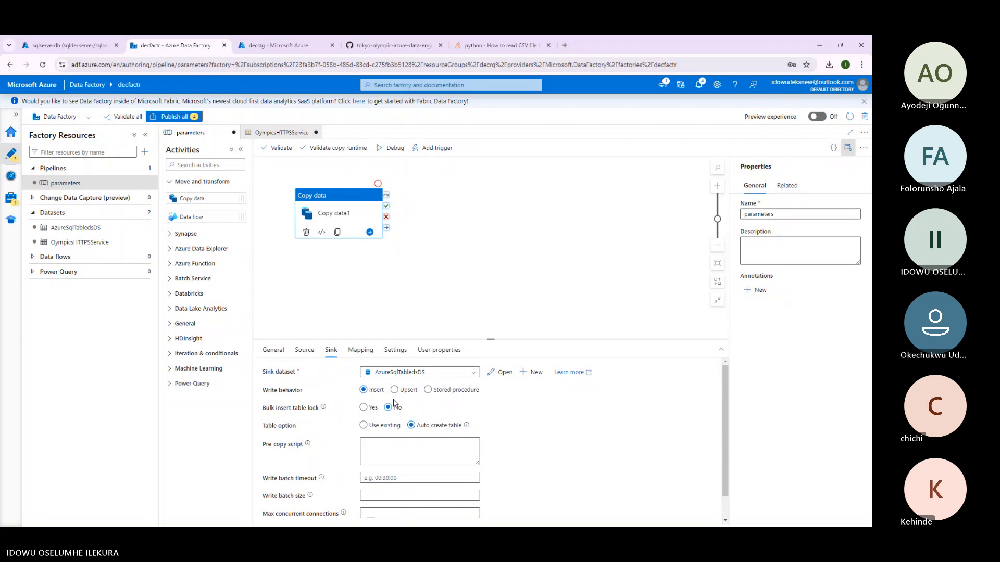
Open the sink dataset AzureSqlTabledsDS and set its table to schema dbo and table name coaches.
left_click(500, 373)
left_click(331, 331)
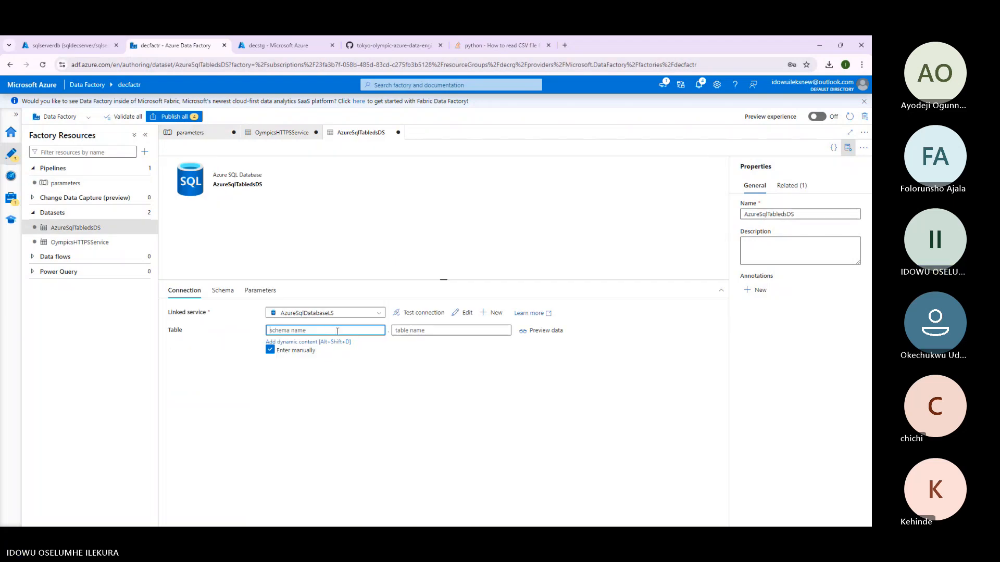
type("dbo")
left_click(414, 330)
type("coache")
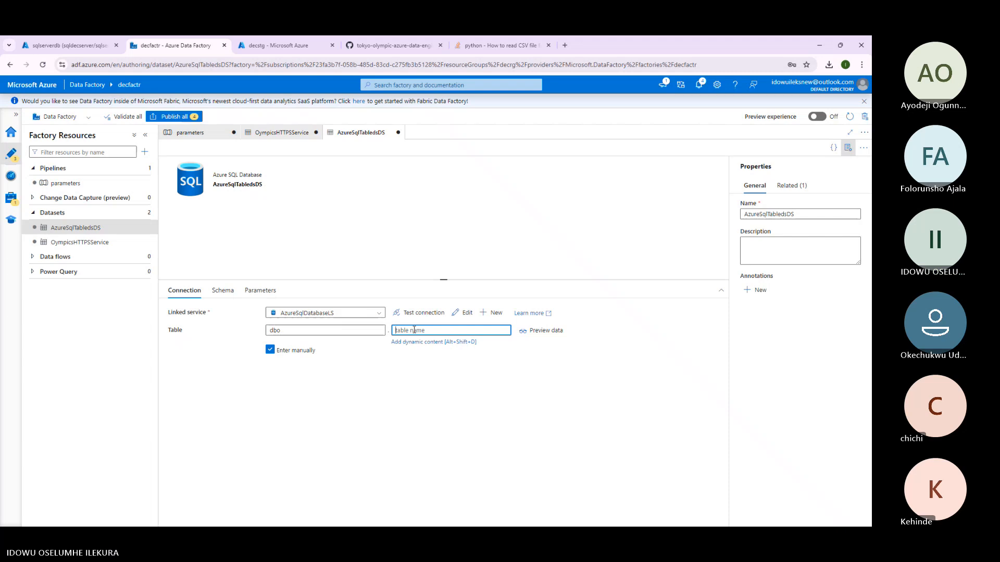
type("s")
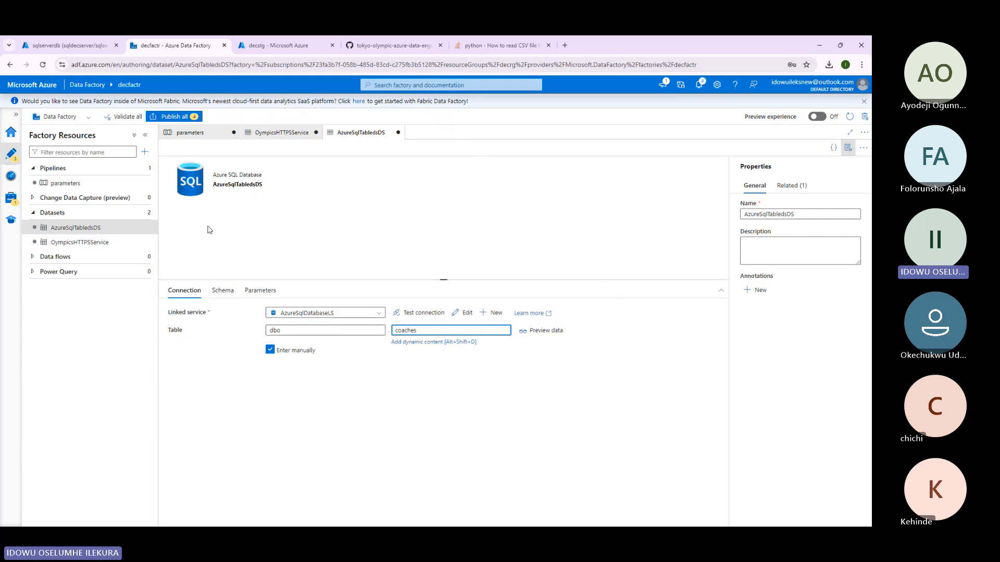
Try to publish all changes from the parameters pipeline and open the Copy data1 validation error.
left_click(192, 138)
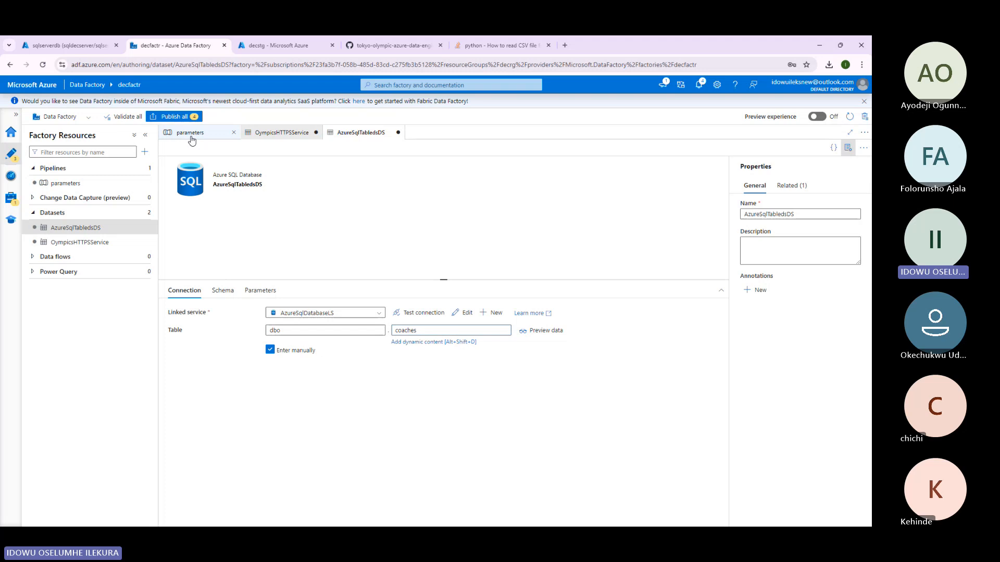
left_click(174, 116)
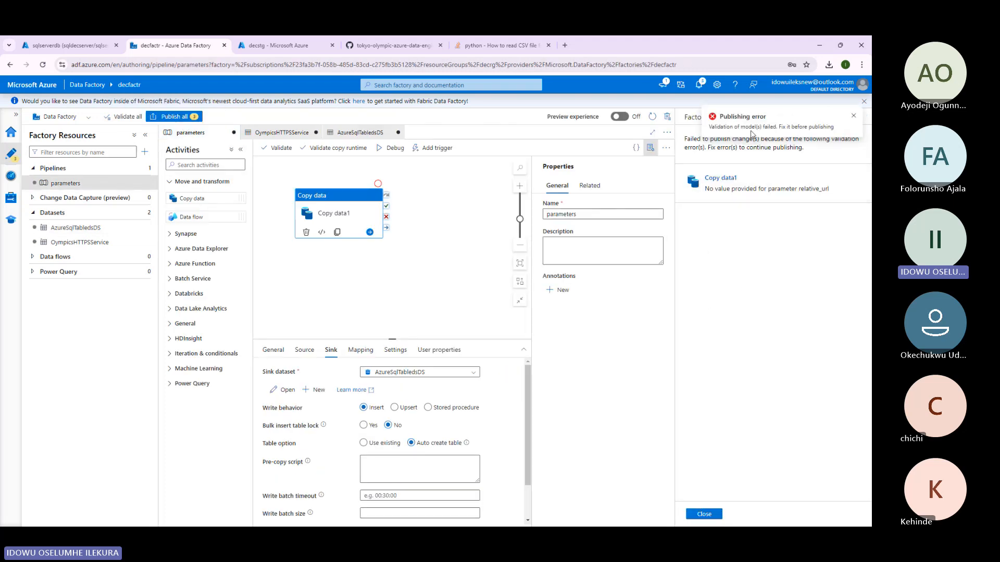
left_click(752, 187)
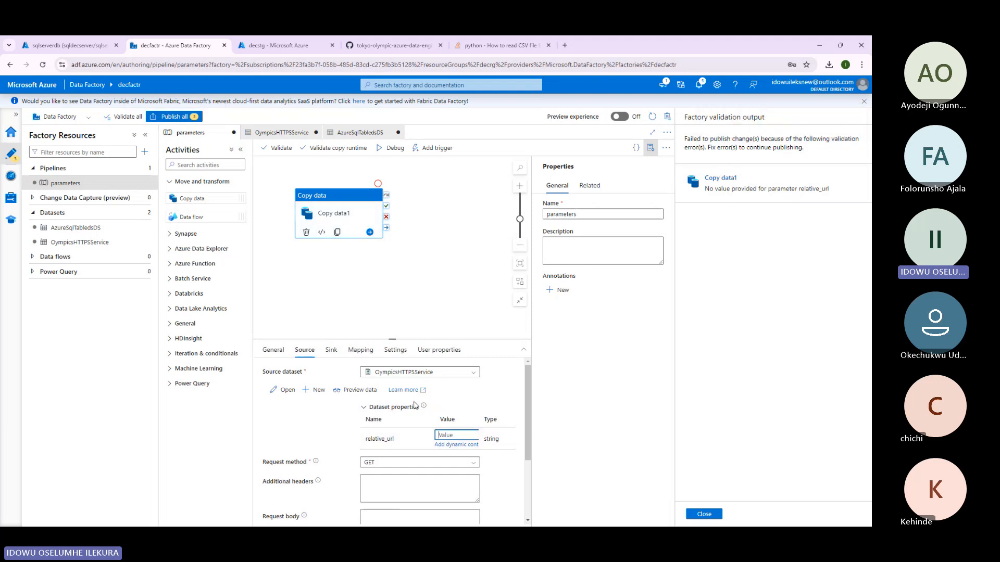
Set the source dataset's relative_url parameter to Coaches.csv in the Copy data1 activity.
scroll(365, 409, "down", 1)
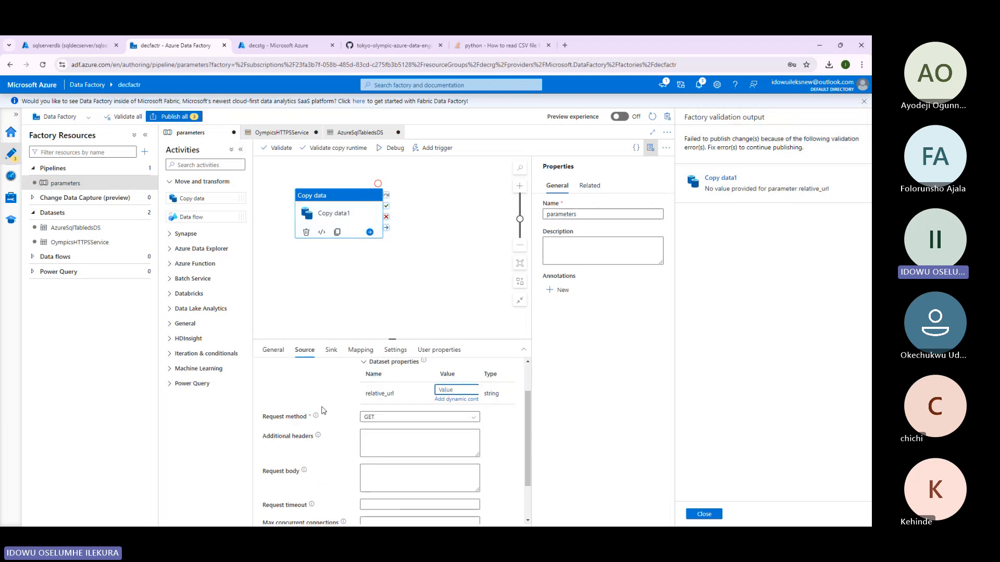
scroll(422, 435, "up", 1)
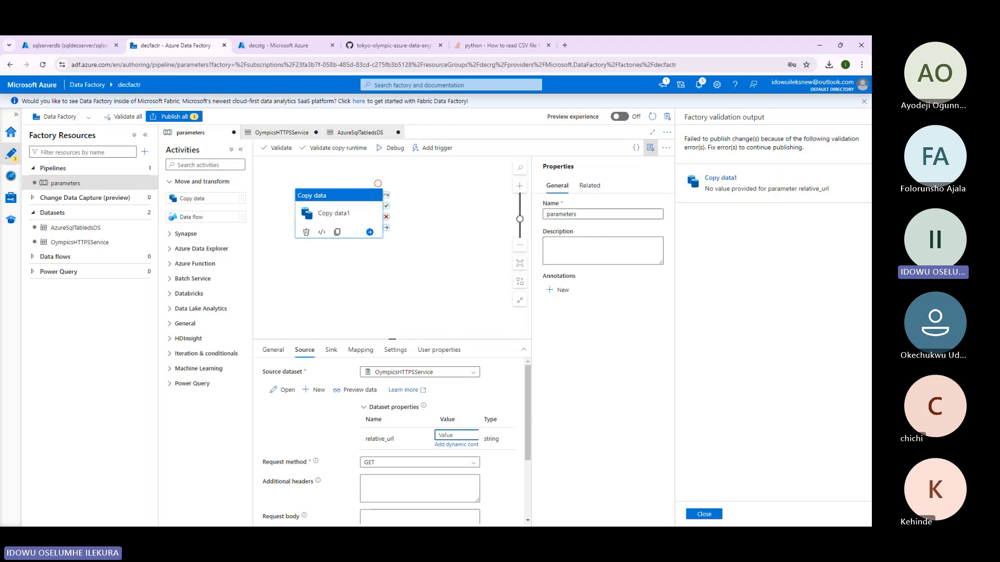
key("alt+Tab")
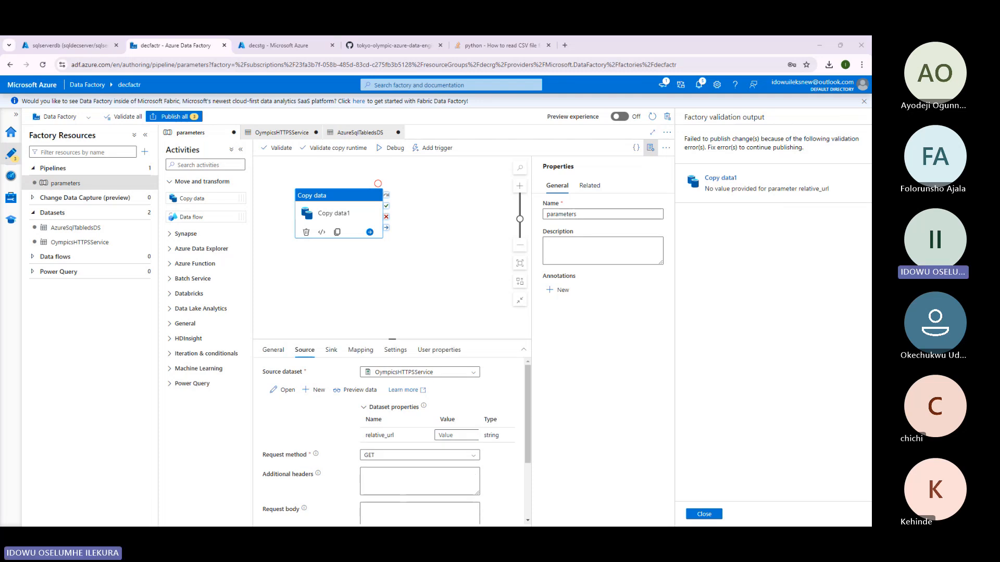
key("super+d")
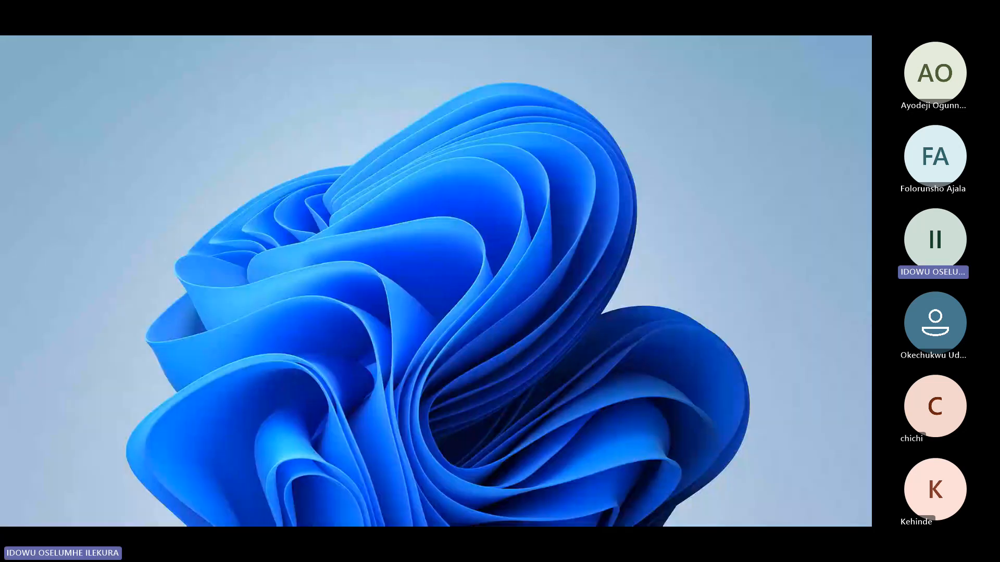
key("super+d")
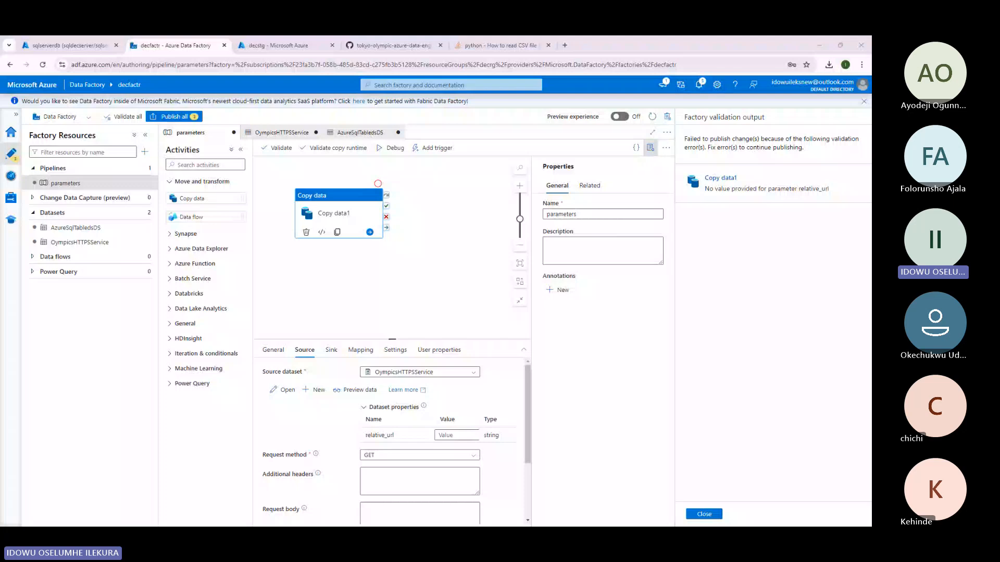
left_click(456, 435)
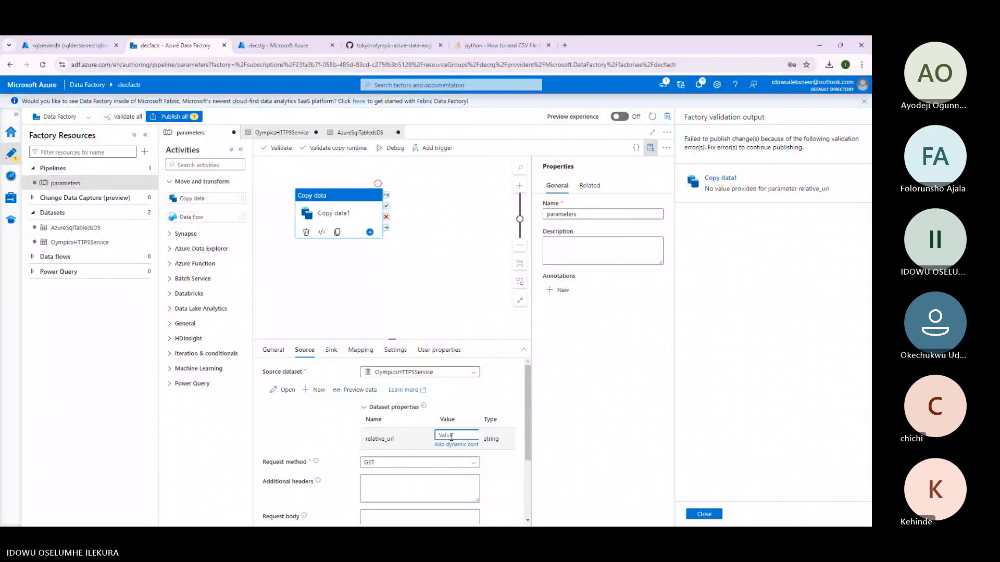
key("ctrl+v")
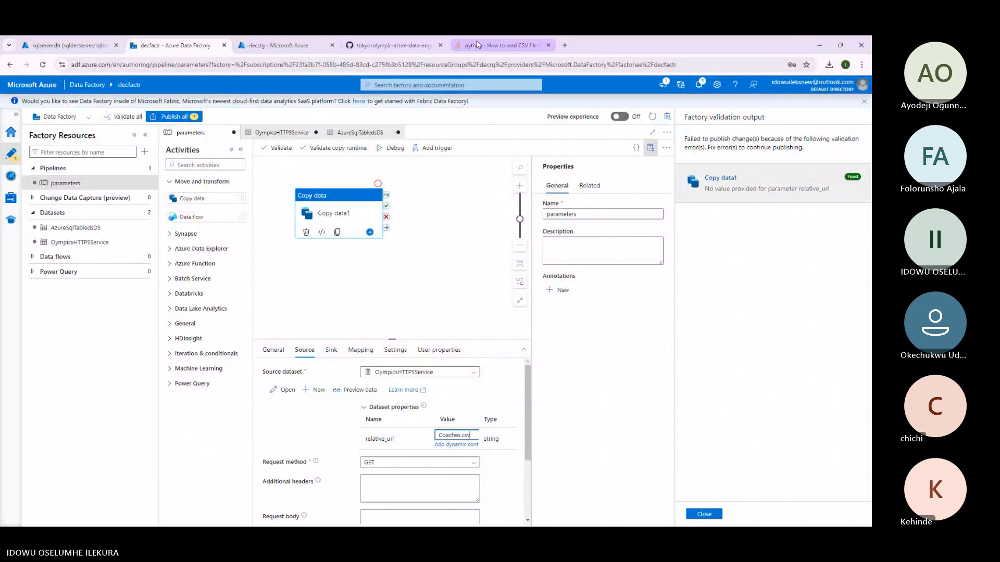
Append the ?raw=true suffix from the Stack Overflow answer to the source relative_url value, making it Coaches.csv?raw=true, and dismiss the validation output.
left_click(477, 44)
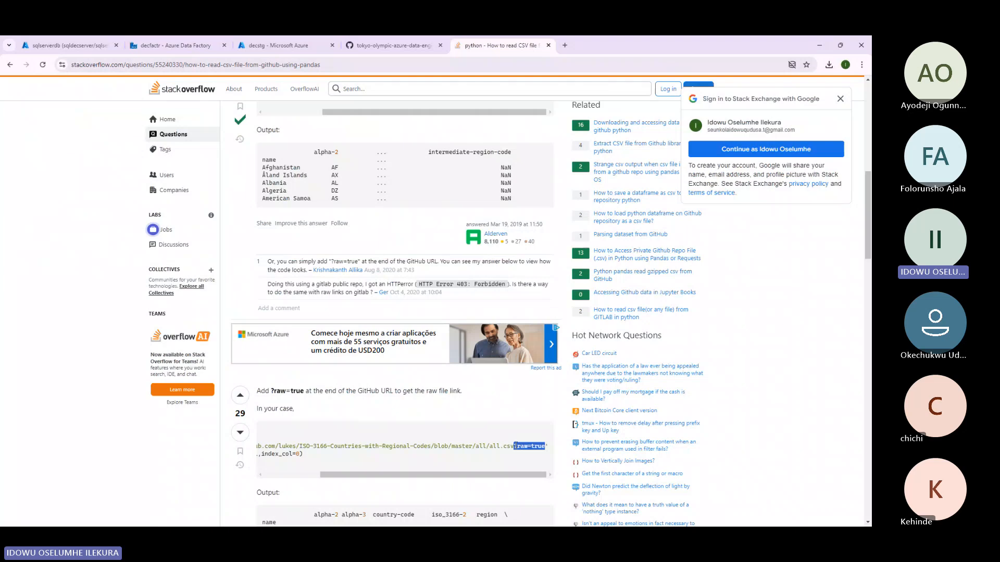
left_click_drag(514, 446, 545, 446)
left_click(200, 45)
key("ctrl+v")
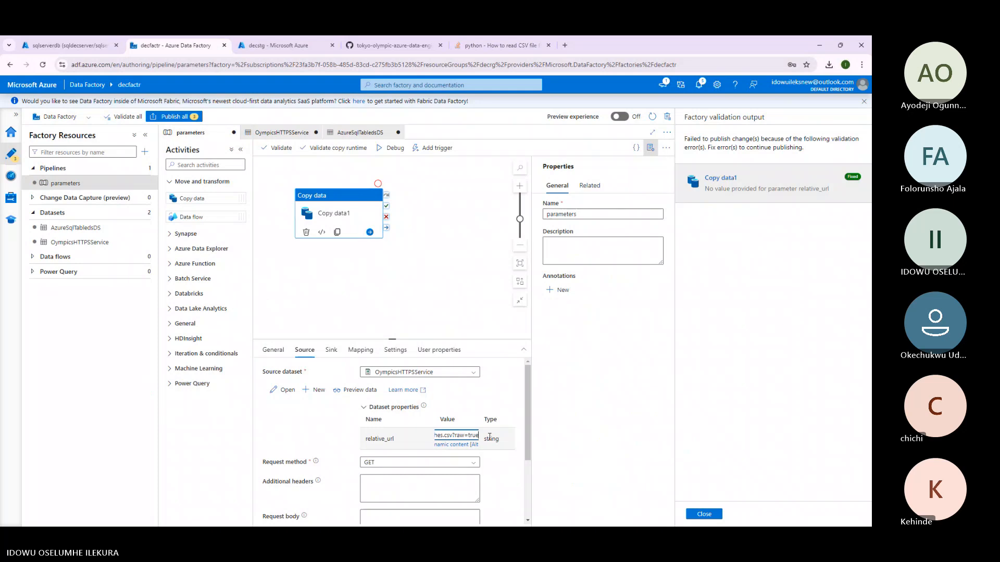
scroll(490, 437, "down", 3)
scroll(490, 436, "up", 3)
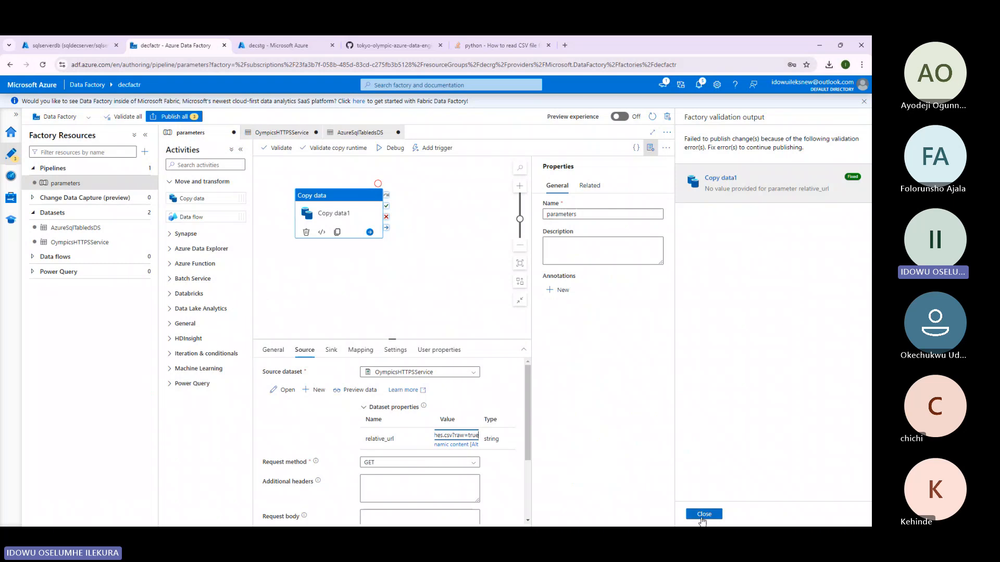
left_click(704, 514)
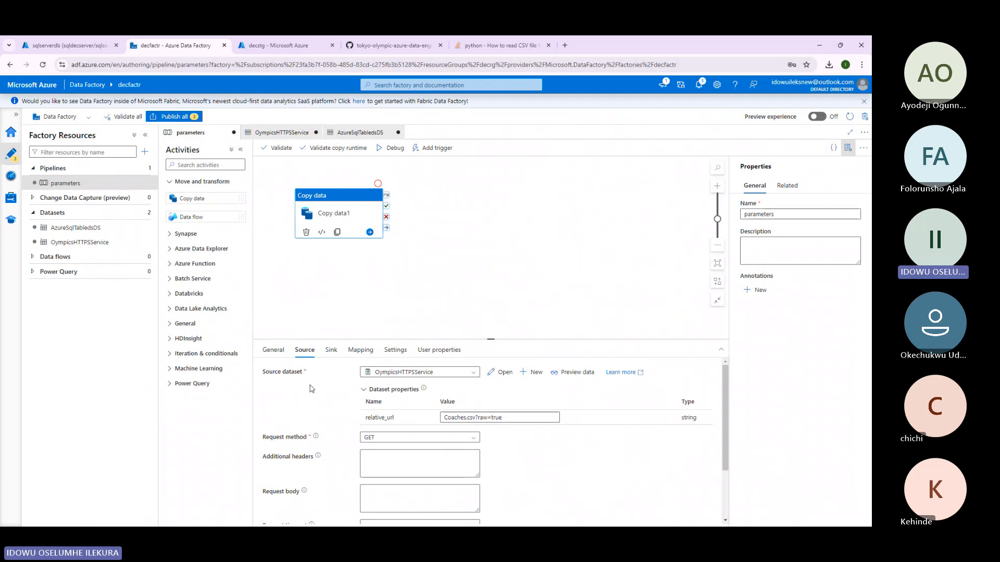
Check the sink dataset AzureSqlTabledsDS, try to publish all pending changes, and review the copy activity's sink settings.
left_click(331, 351)
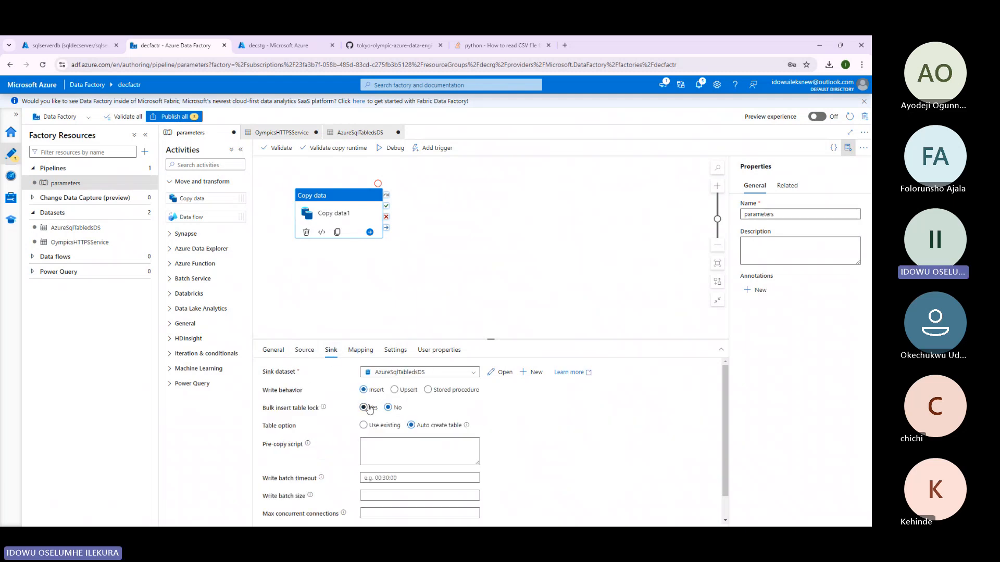
left_click(499, 372)
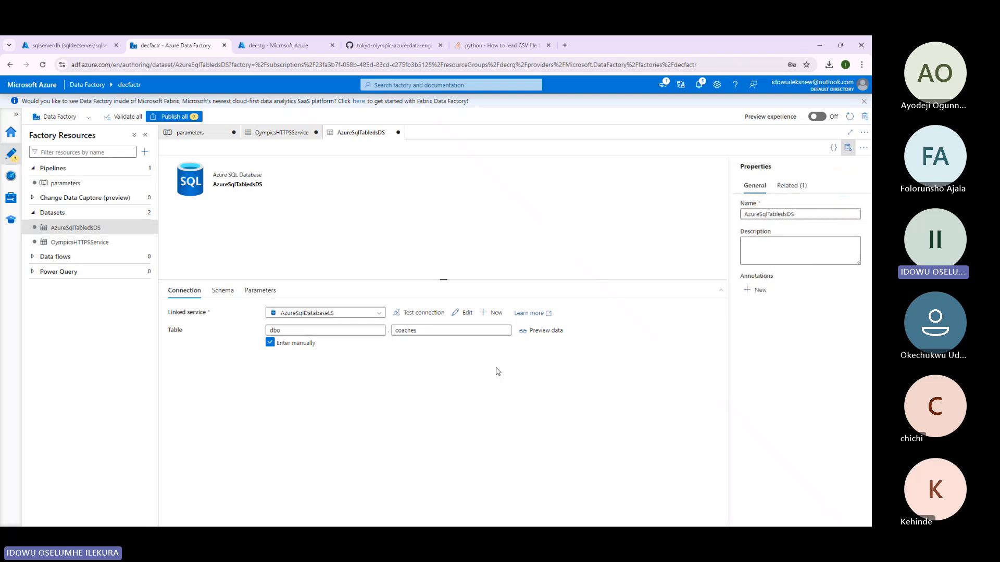
left_click(177, 116)
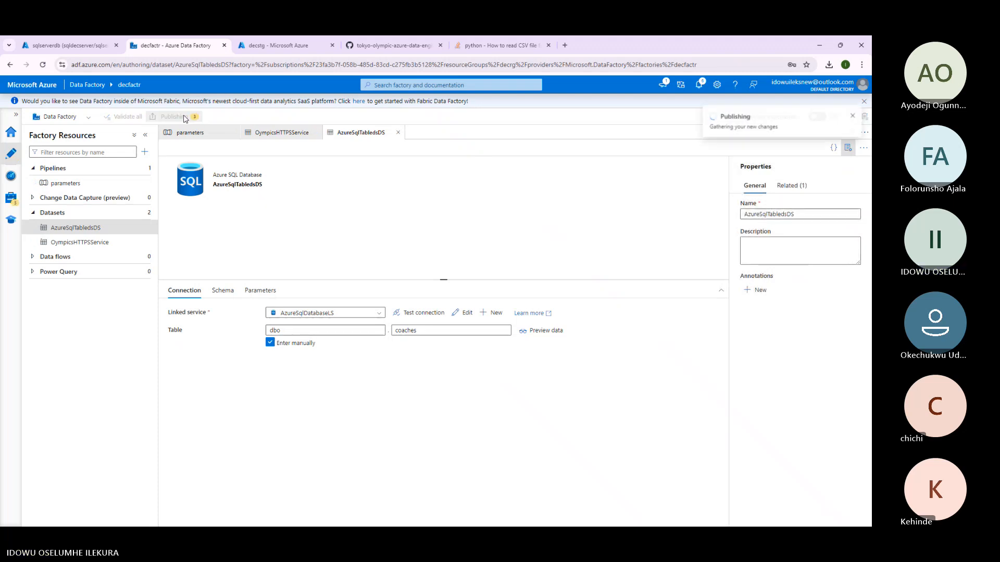
left_click(211, 134)
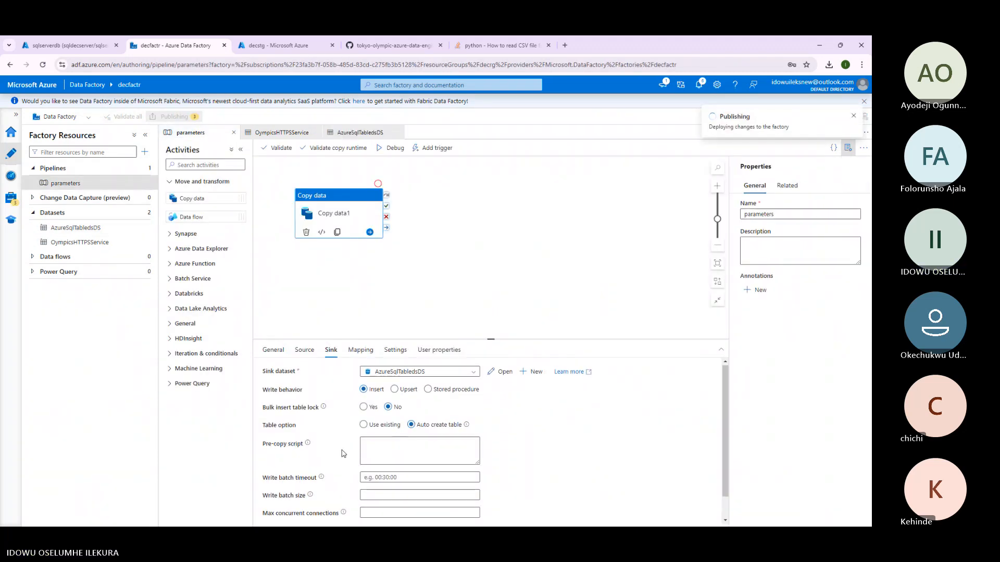
scroll(342, 452, "down", 1)
scroll(342, 452, "up", 1)
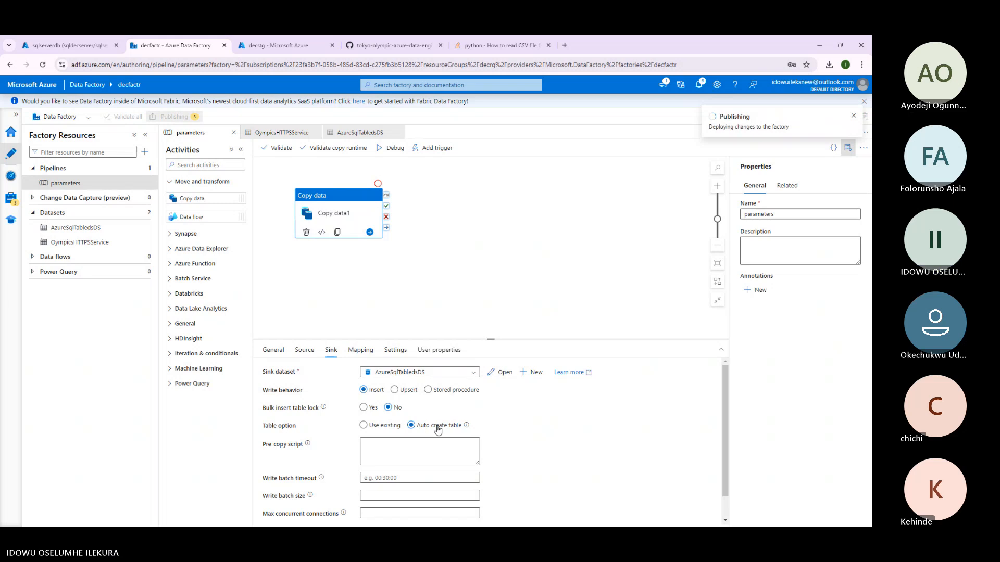
scroll(433, 426, "down", 1)
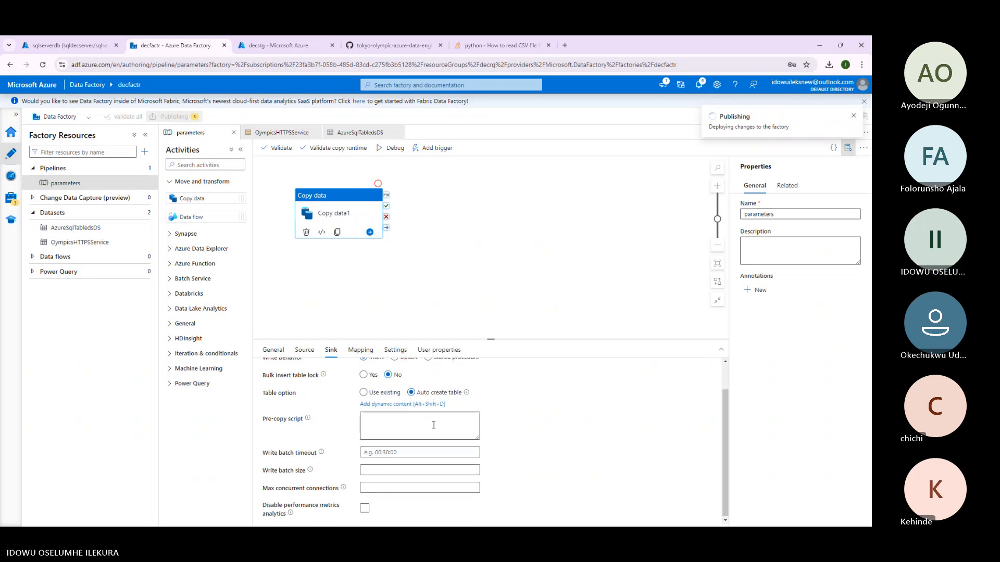
scroll(434, 425, "up", 1)
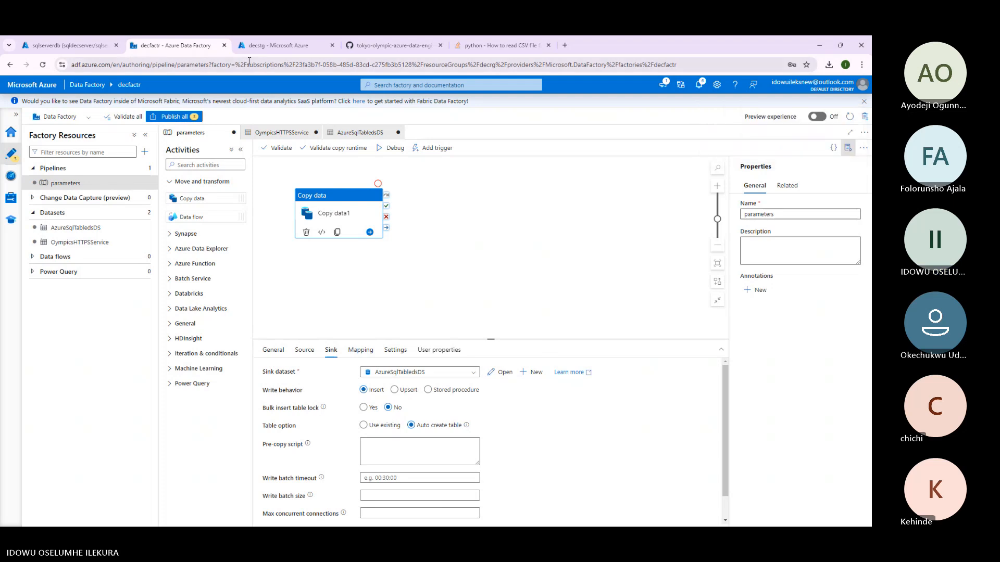
Recheck the copy activity's source settings and retry publishing the parameters pipeline and both datasets.
left_click(68, 45)
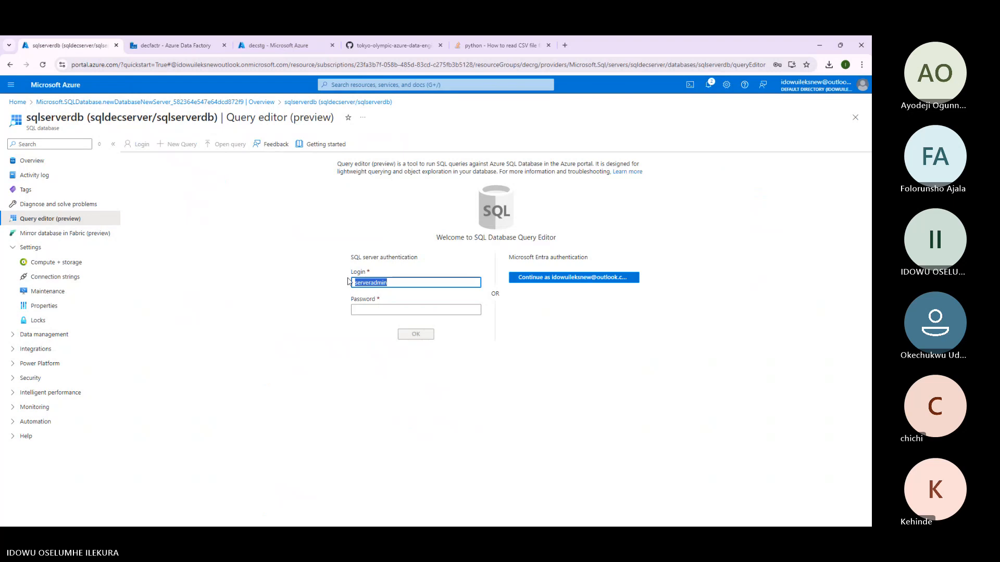
left_click(185, 49)
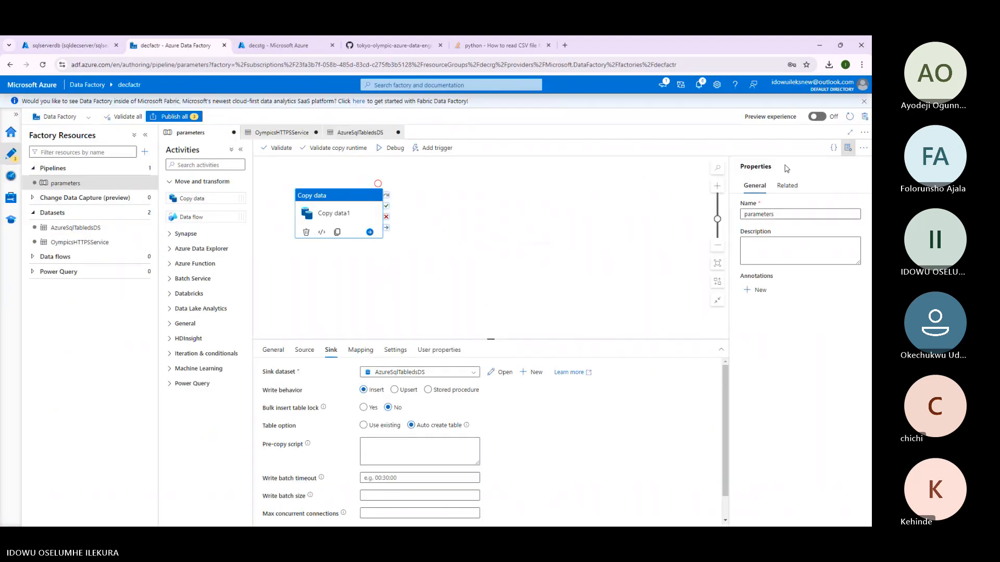
left_click(304, 351)
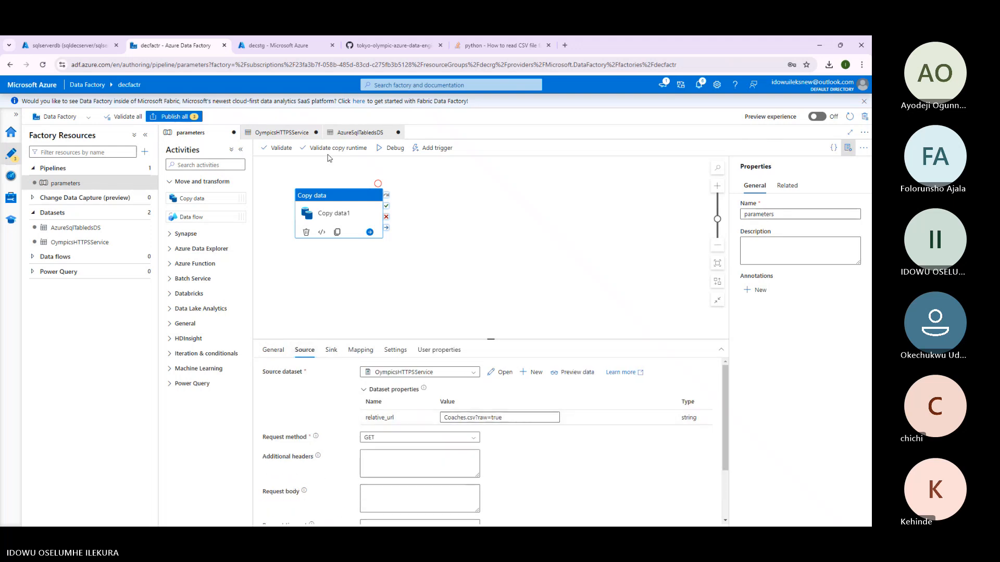
left_click(189, 118)
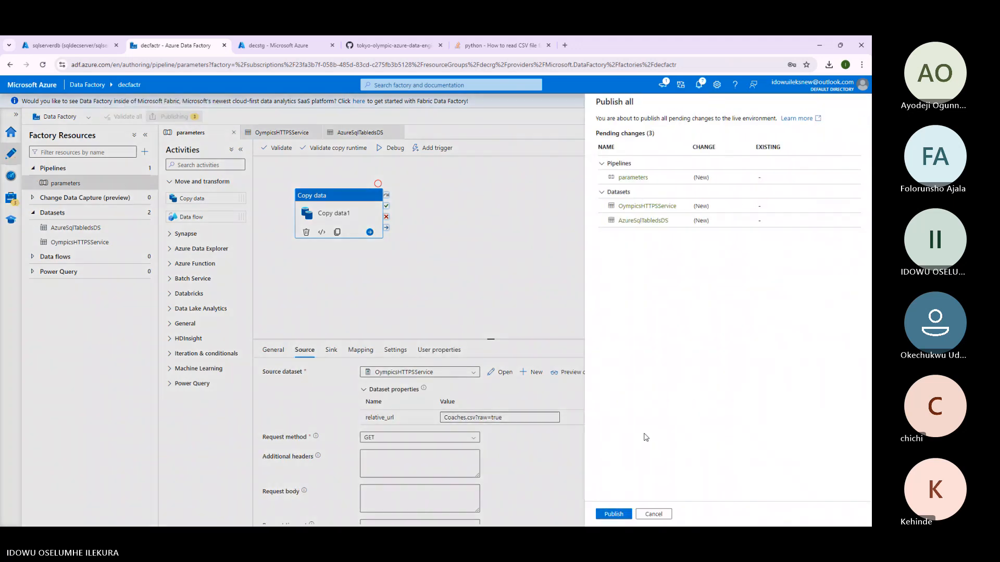
left_click(613, 514)
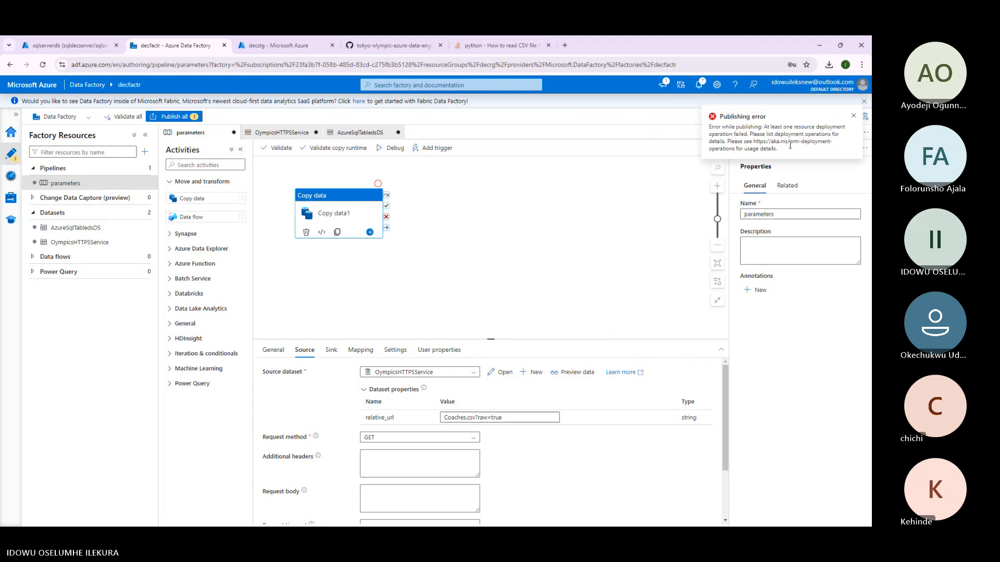
mouse_move(754, 143)
left_mouse_down()
mouse_move(830, 143)
mouse_move(743, 149)
left_mouse_up()
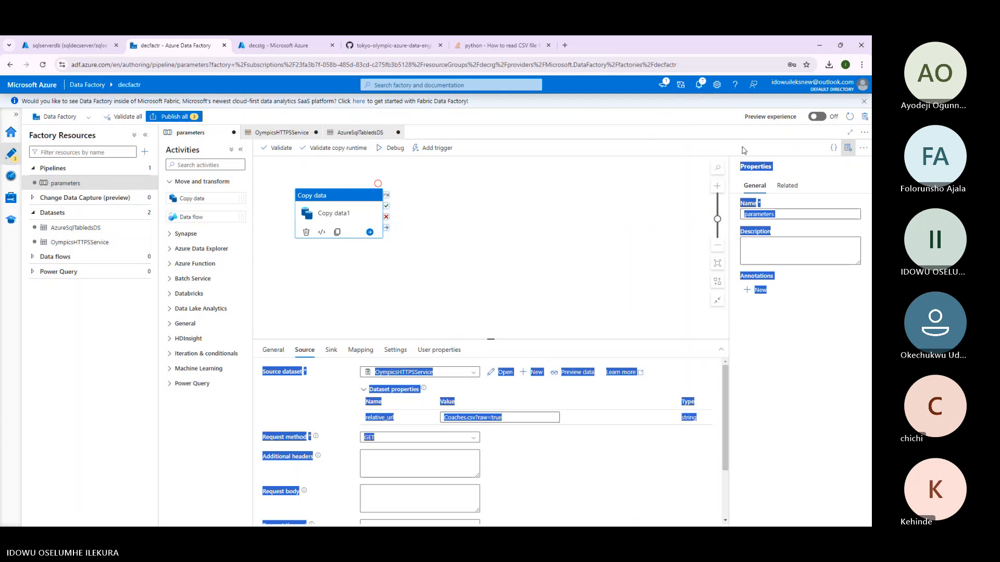
left_click(642, 189)
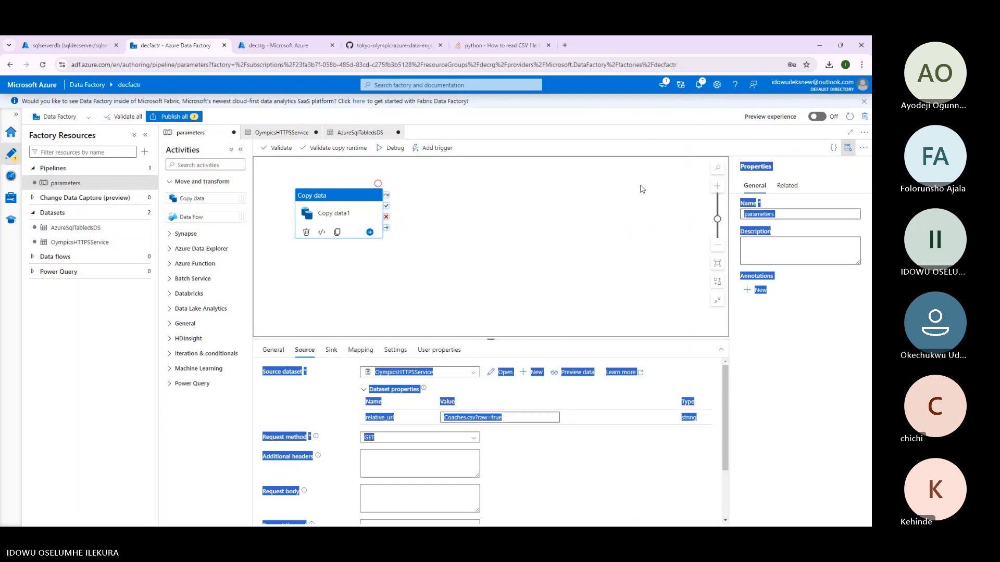
Run the parameters pipeline in debug mode with the relative_url parameter set to Coaches.csv.
left_click(340, 216)
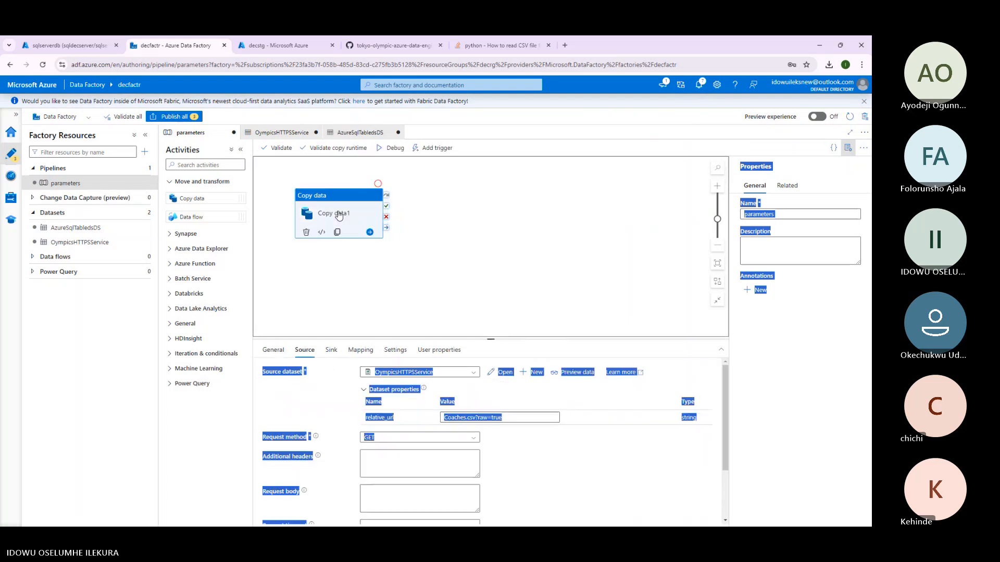
left_click(358, 178)
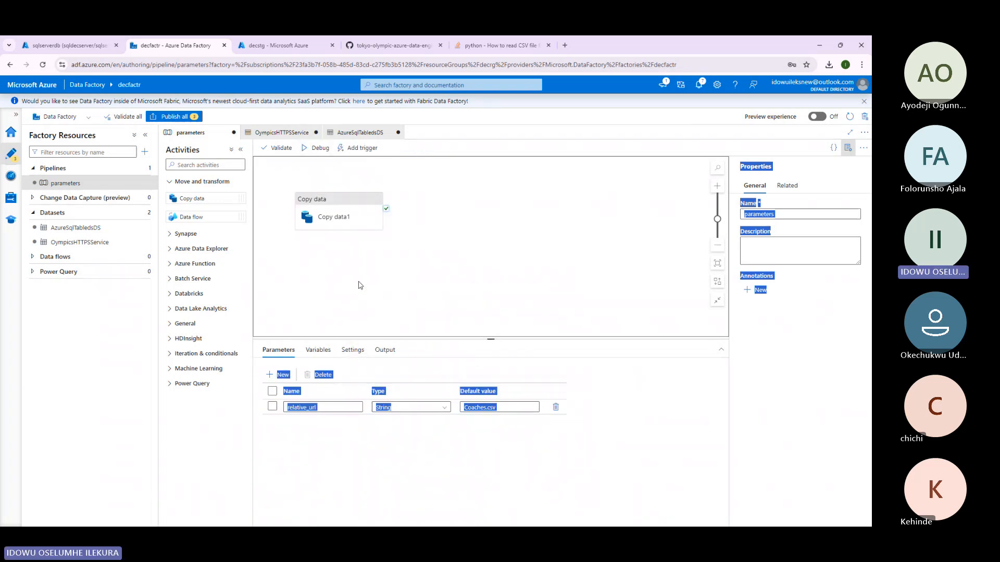
left_click(334, 216)
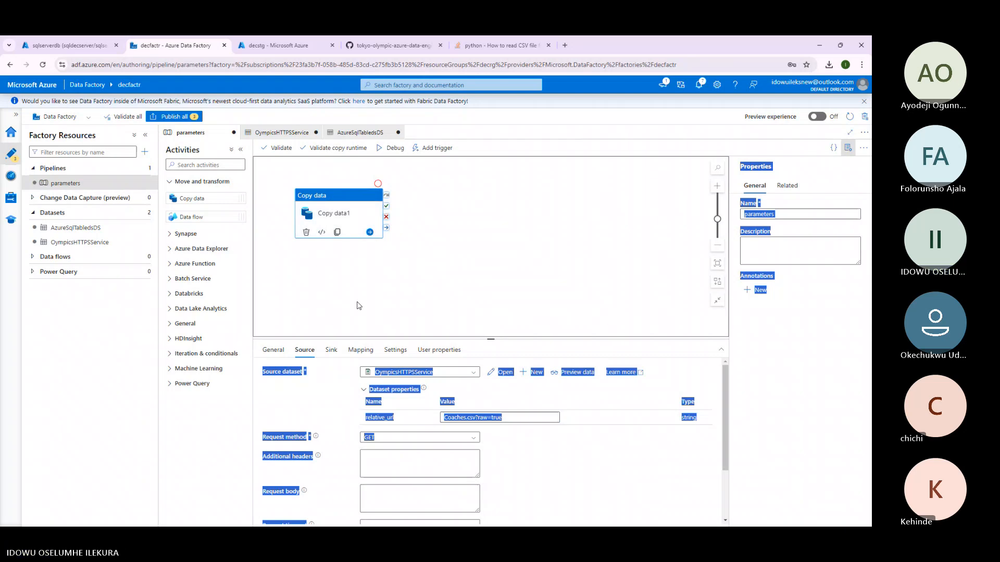
left_click(358, 305)
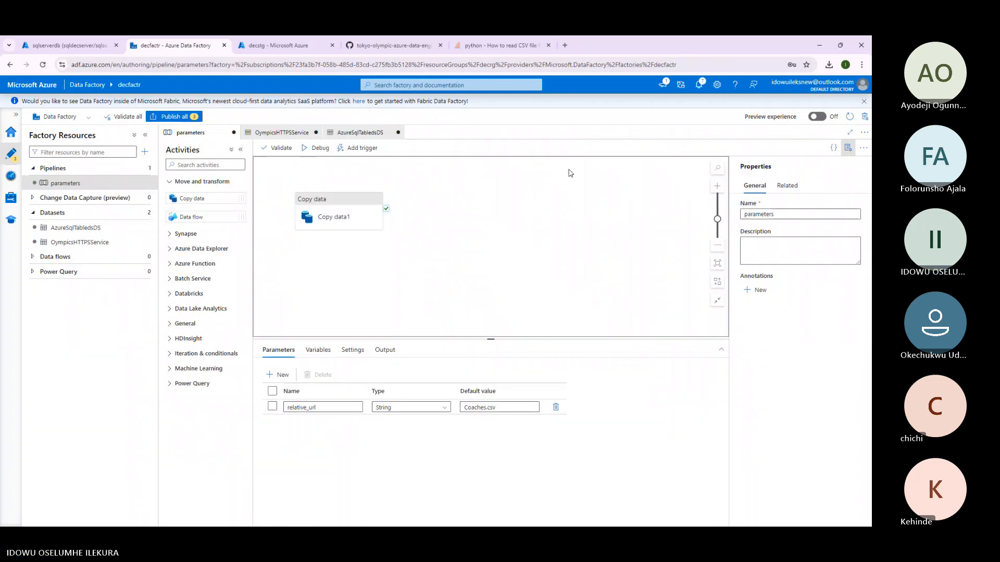
left_click(318, 148)
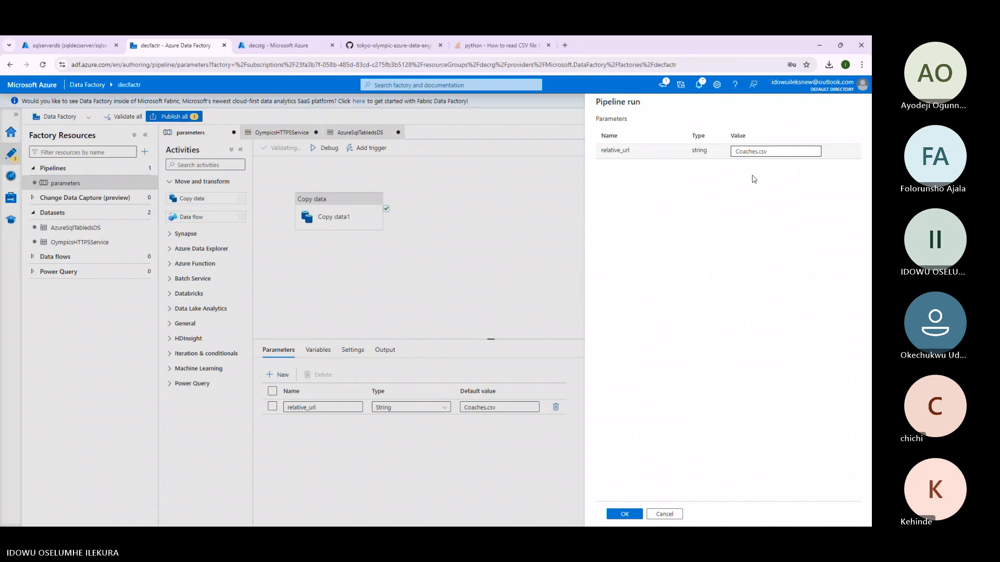
left_click(627, 513)
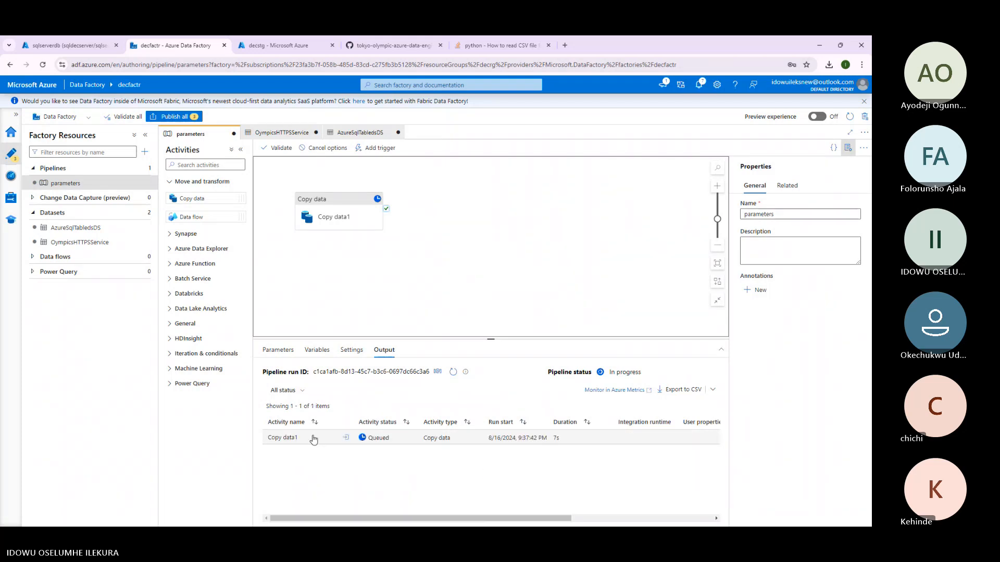
Examine the Copy data1 activity's input JSON for its source, sink and translator settings in the debug run output.
left_click(346, 438)
scroll(333, 402, "down", 1)
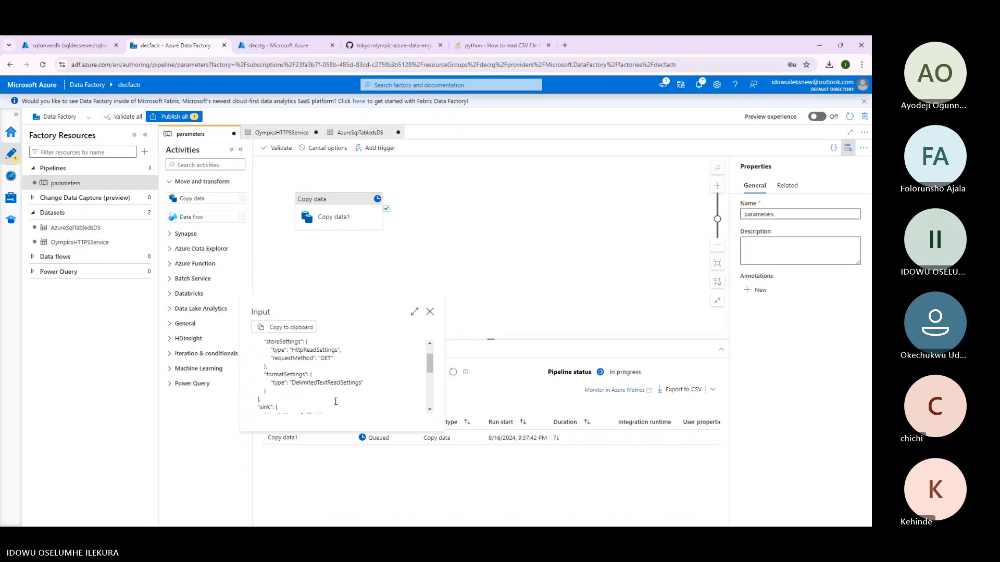
scroll(335, 402, "down", 3)
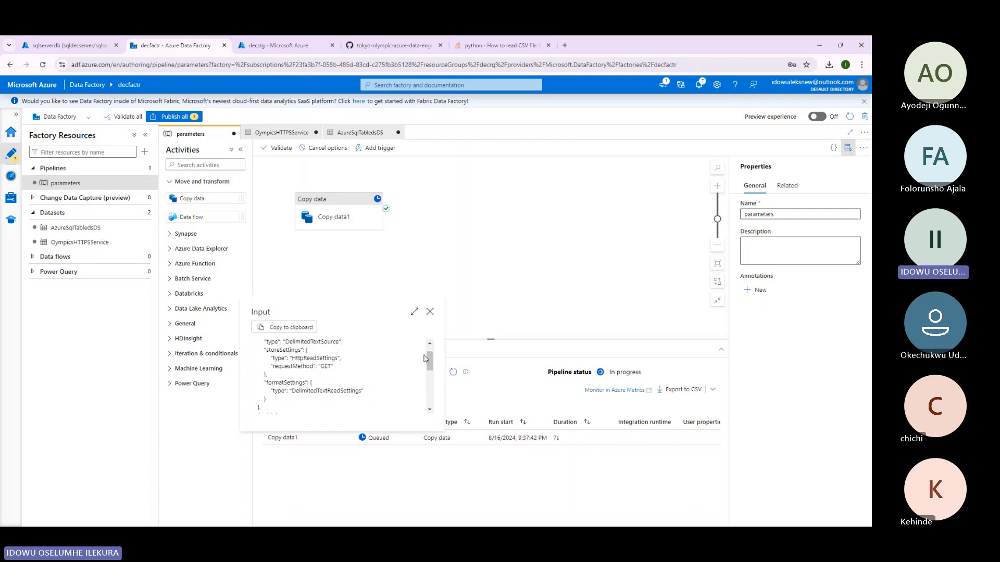
scroll(401, 375, "down", 4)
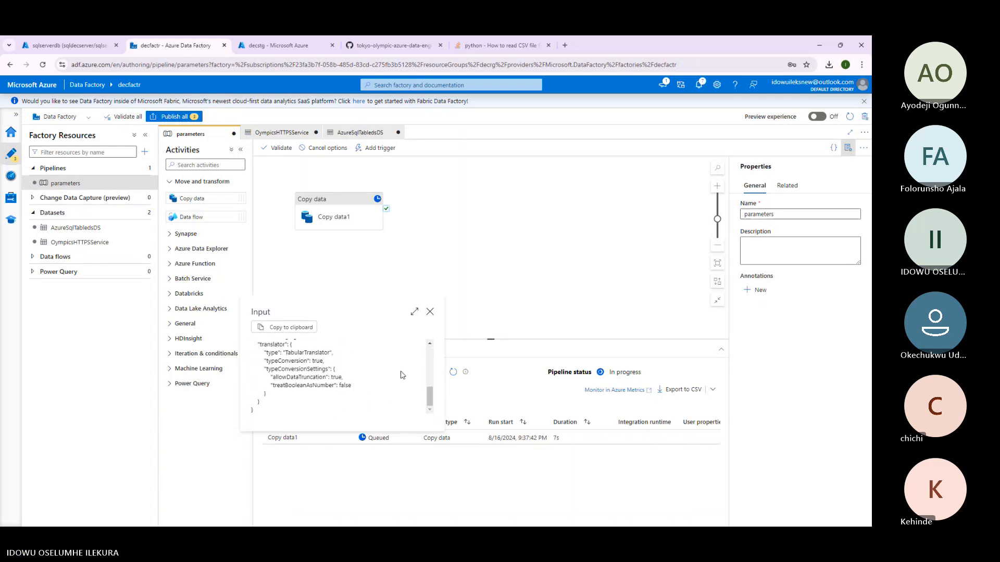
scroll(401, 375, "up", 3)
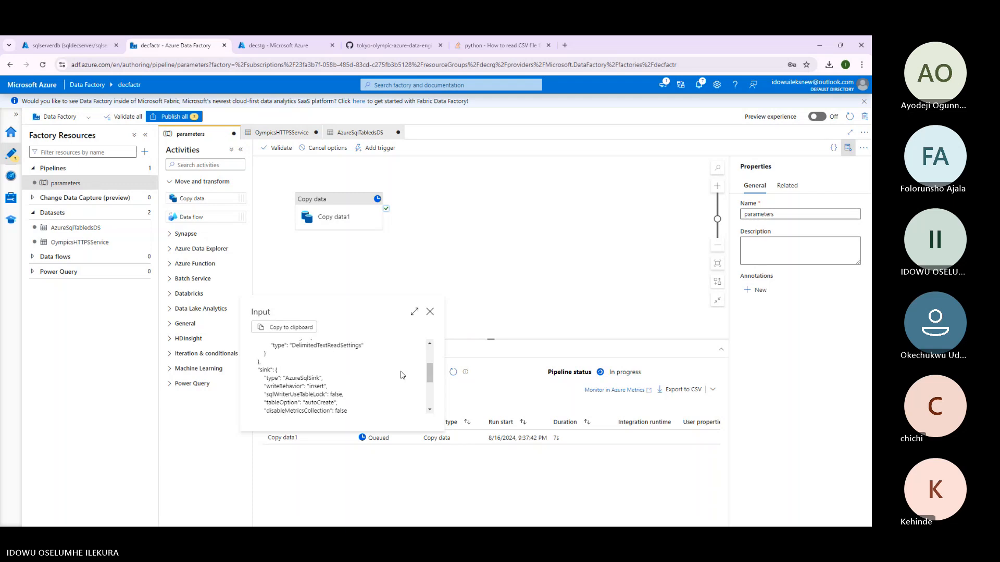
scroll(401, 375, "up", 3)
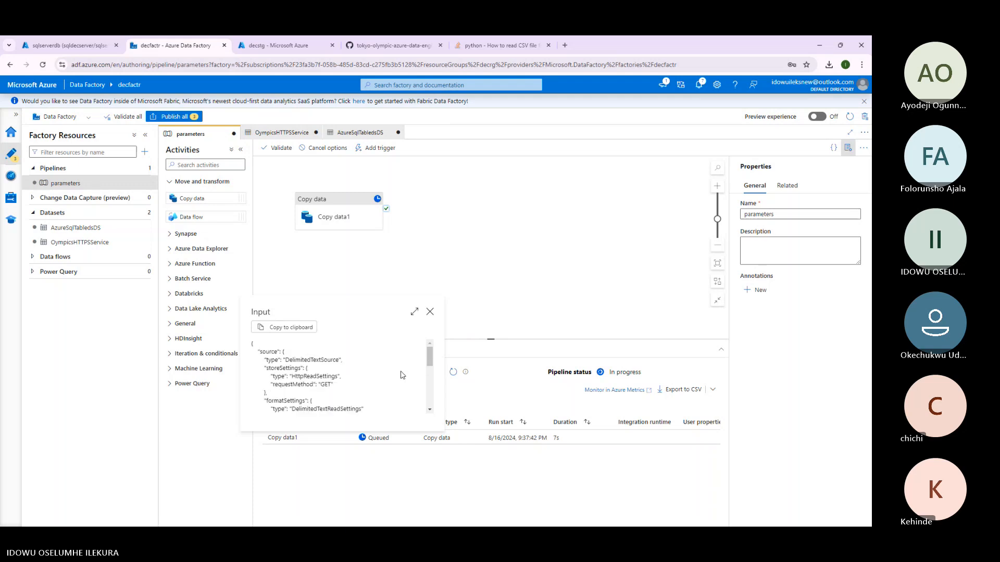
scroll(401, 375, "down", 8)
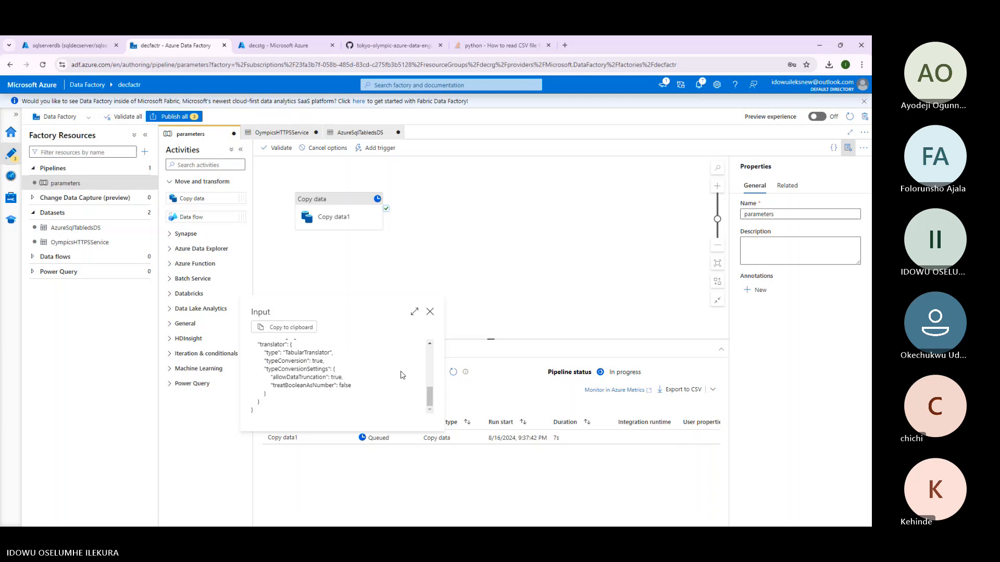
left_click(430, 312)
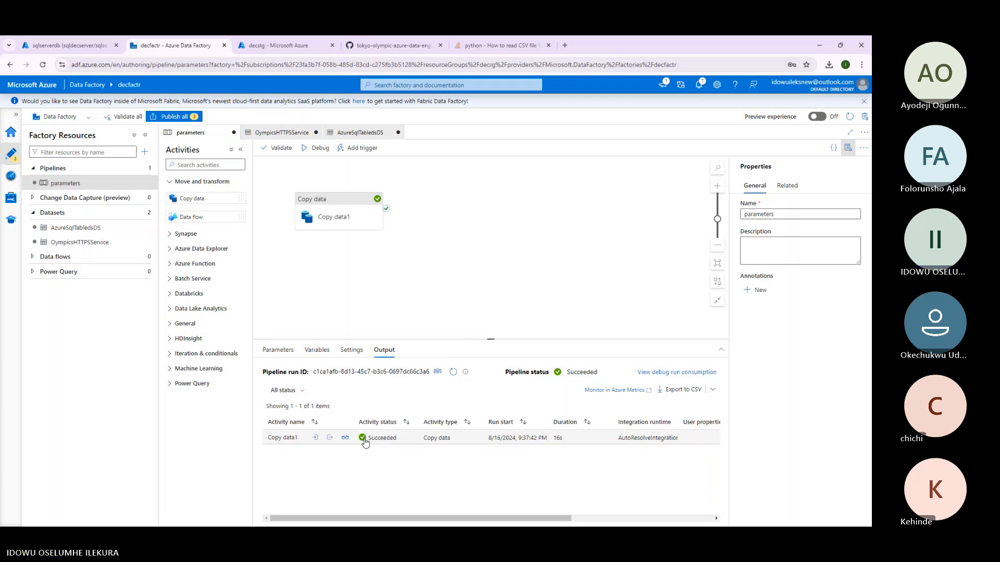
Switch to the sqlserverdb query editor in the Azure portal and sign in with the SQL server administrator password.
left_click(62, 46)
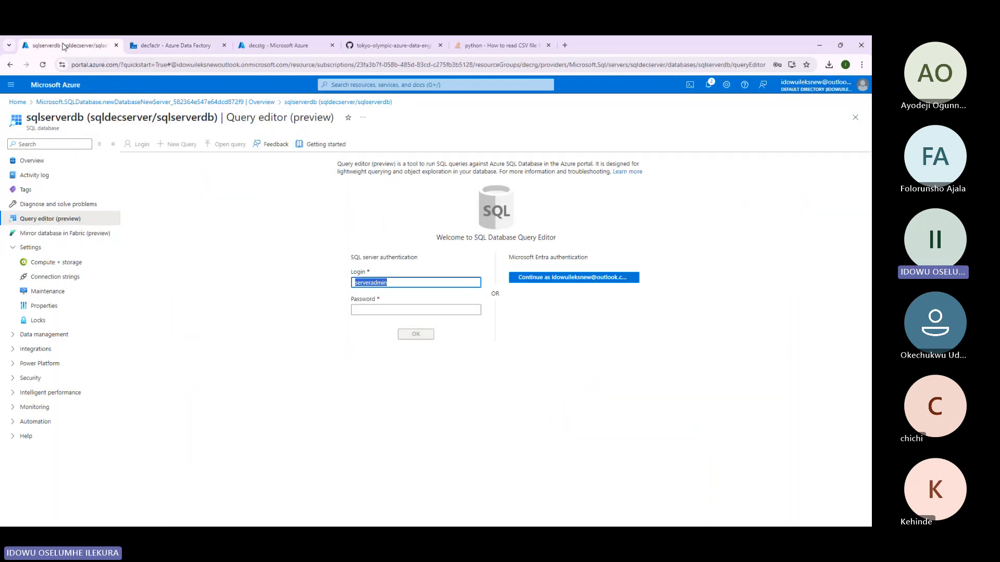
left_click(398, 310)
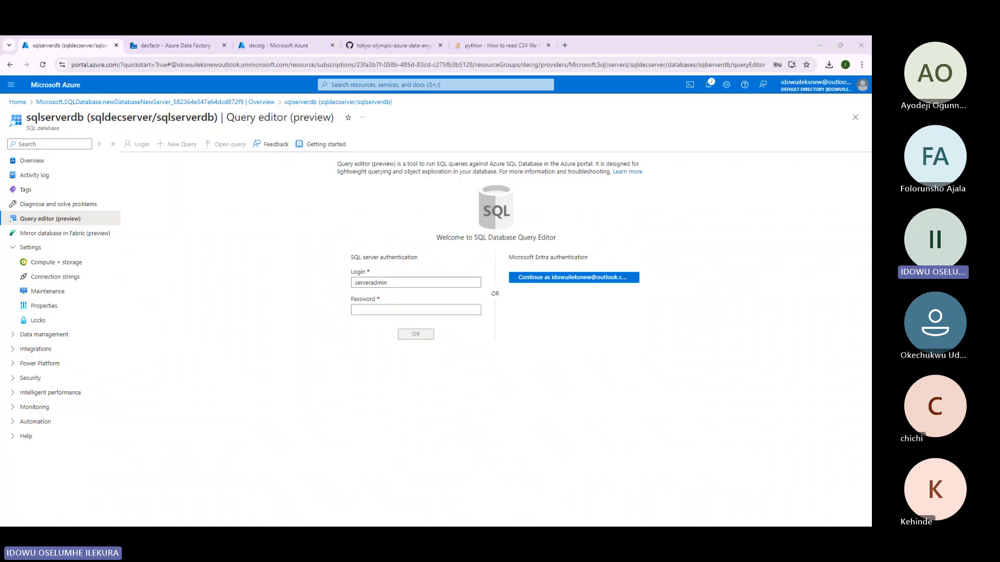
left_click(411, 337)
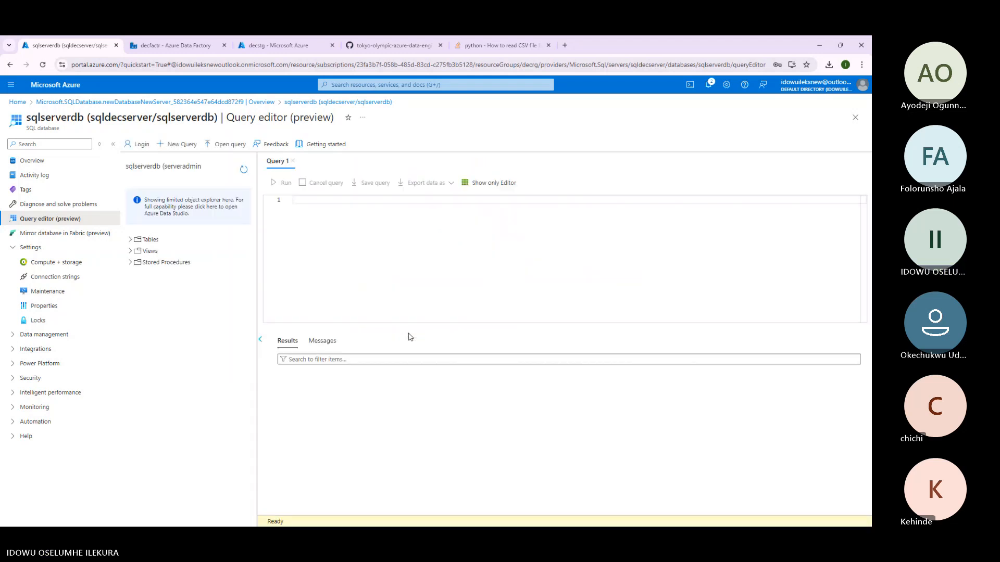
Expand the database tables and query the top 1000 rows of dbo.coaches.
left_click(131, 240)
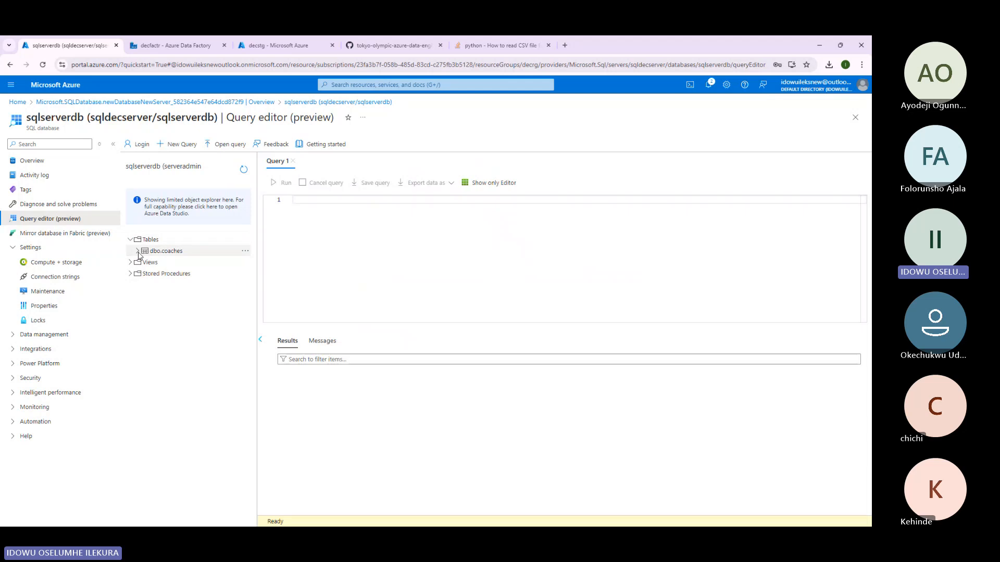
left_click(245, 252)
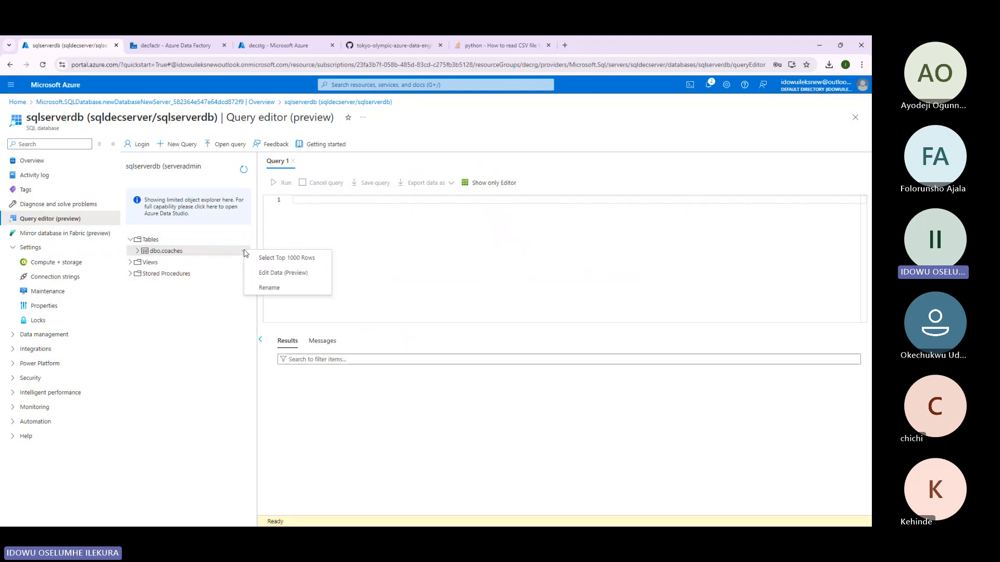
left_click(286, 258)
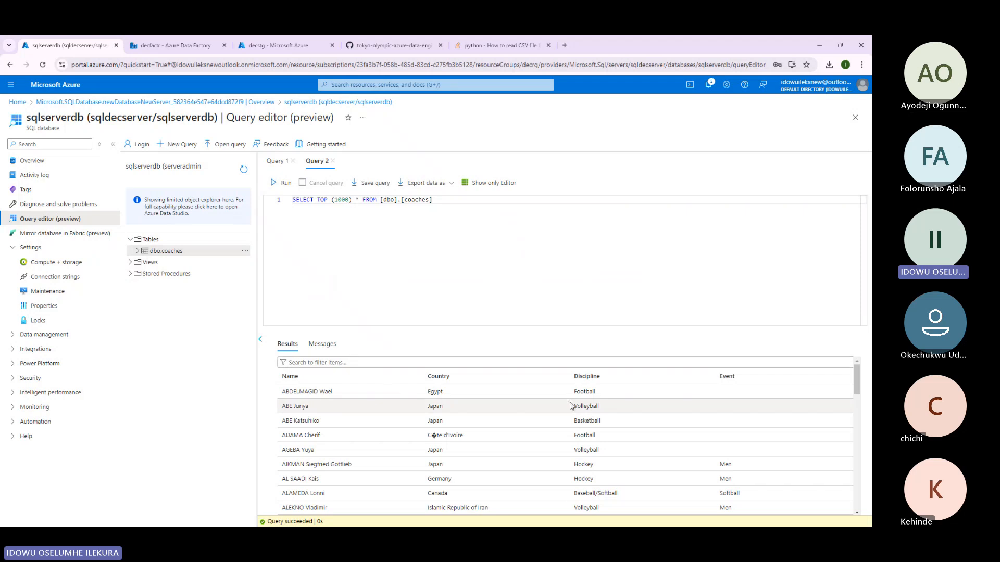
View the original Coaches.csv file in the GitHub repository, then return to the pipeline's debug output in Data Factory.
left_click(172, 46)
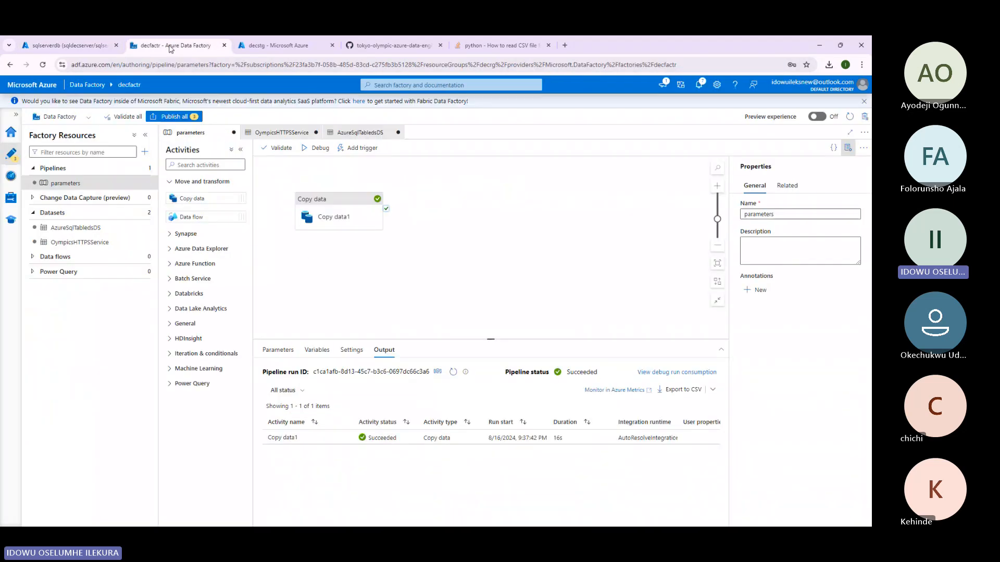
left_click(401, 46)
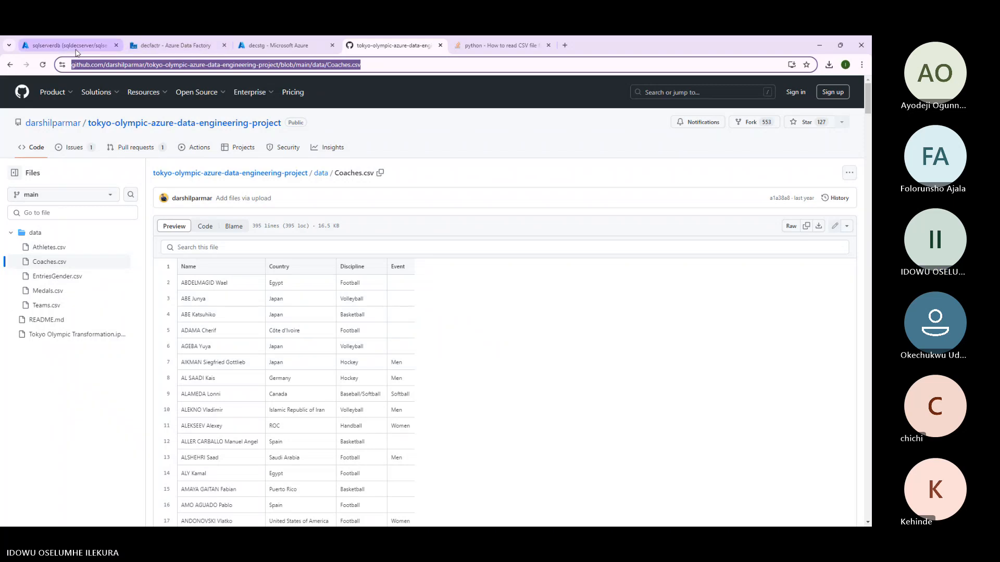
left_click(139, 46)
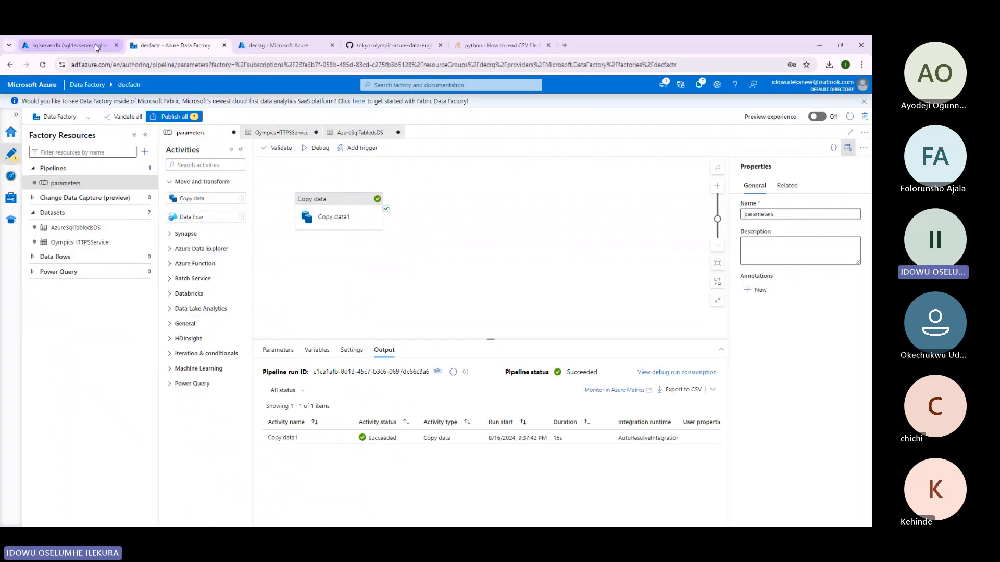
In the GitHub repository, open Athletes.csv, copy its file name, and switch back to the Data Factory.
left_click(94, 45)
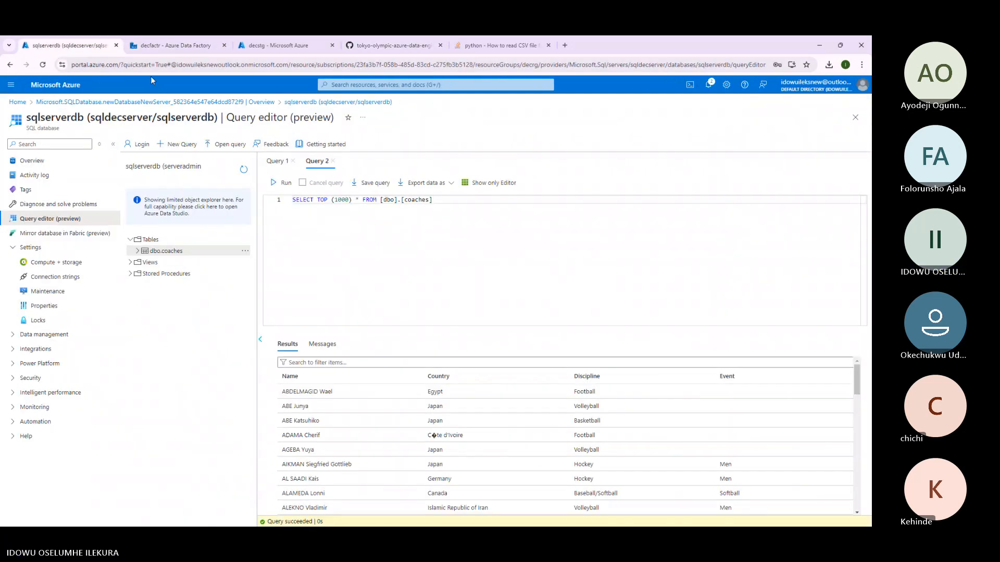
left_click(394, 46)
double_click(35, 248)
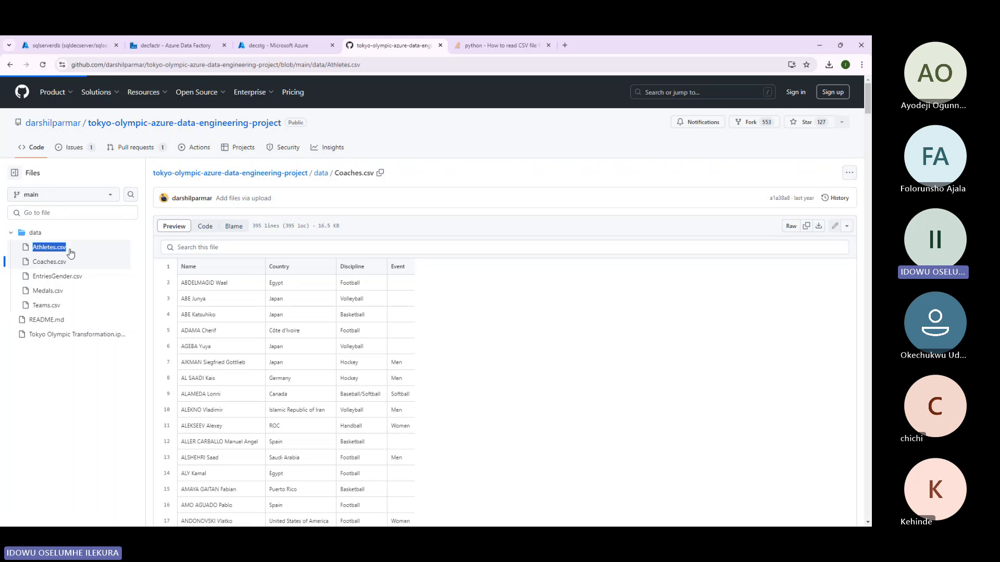
left_click(282, 47)
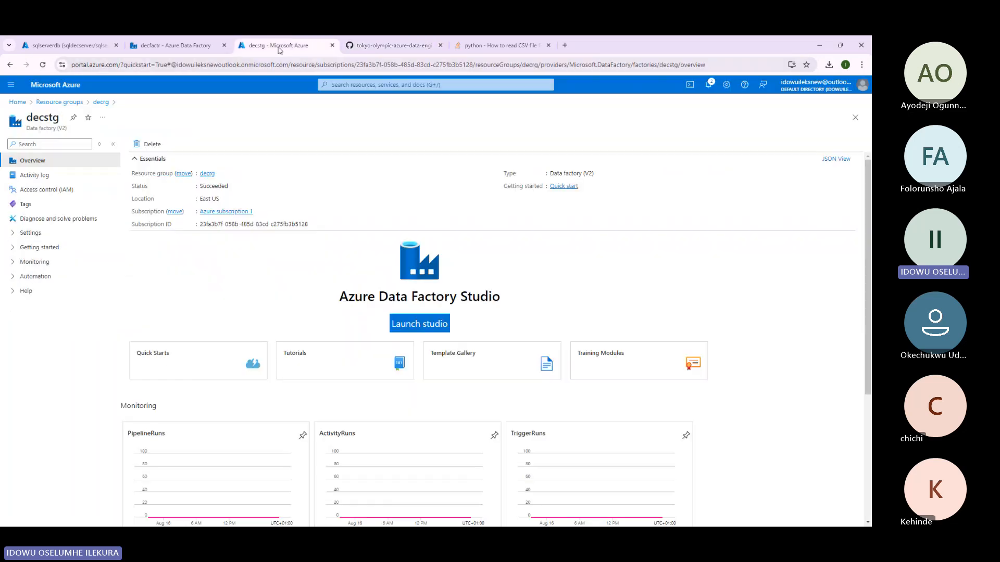
left_click(167, 45)
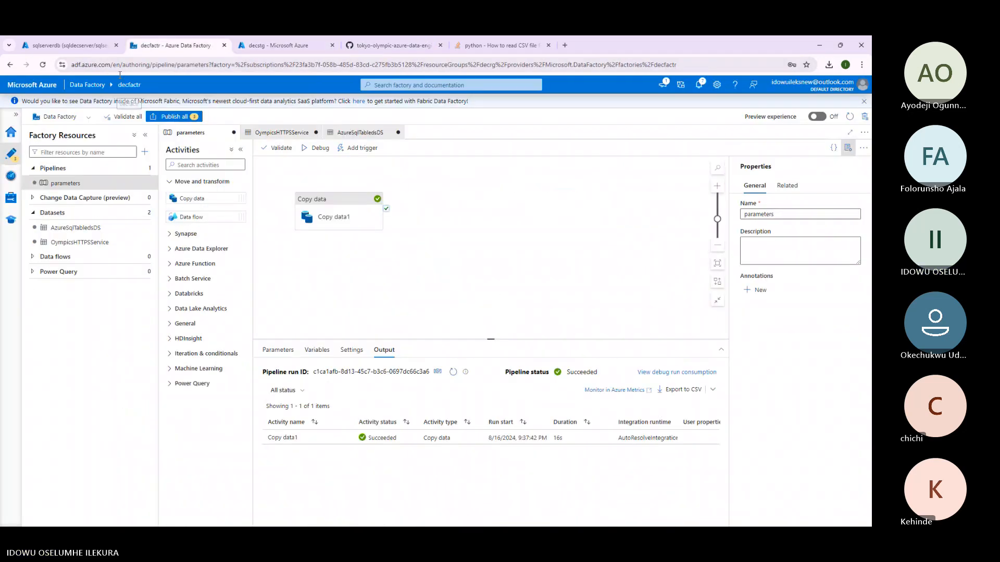
left_click(67, 45)
left_click(171, 45)
left_click(391, 45)
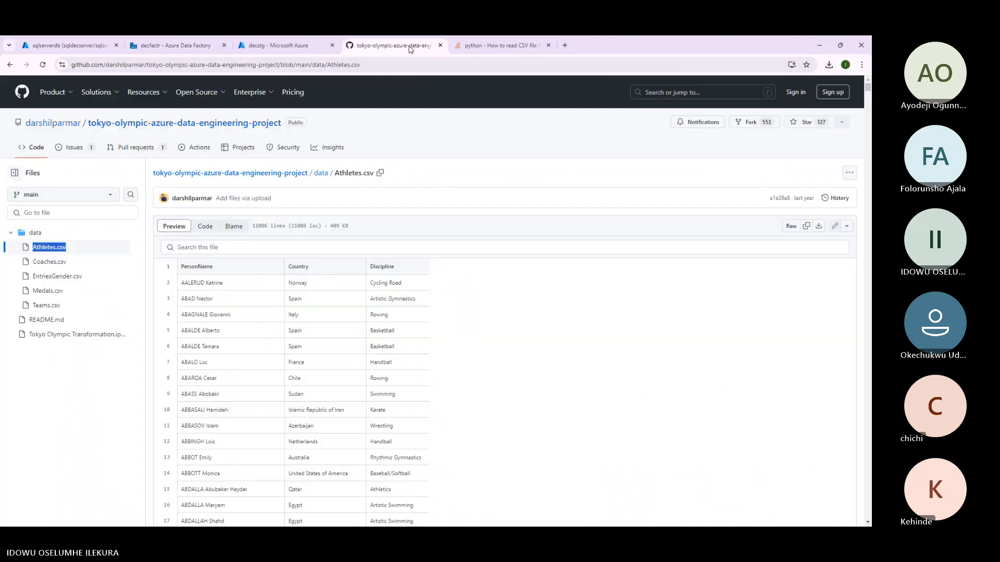
left_click(174, 46)
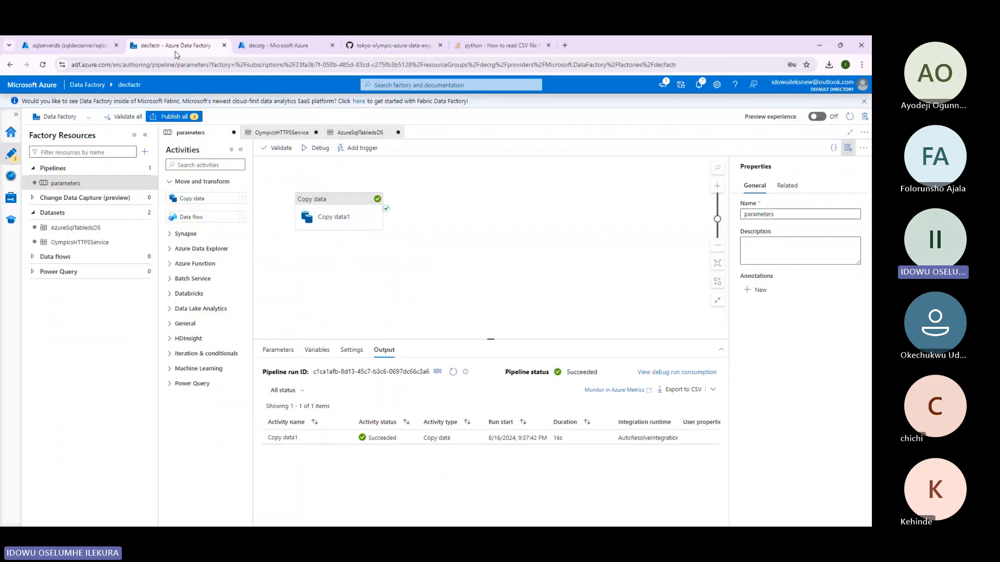
left_click(103, 46)
left_click(172, 45)
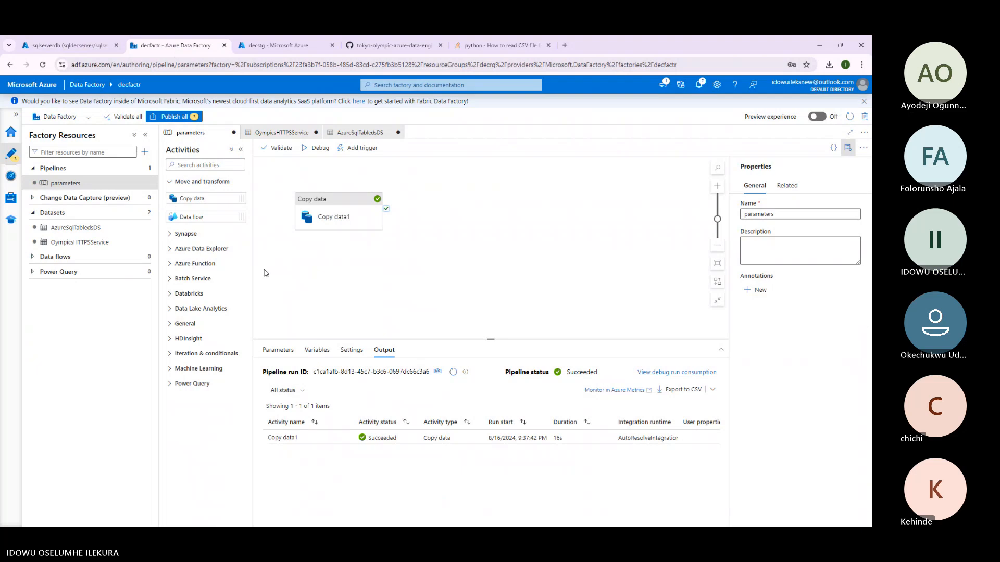
Set the relative_url value in the source of the Copy data1 activity to Athletes.csv?raw=true.
left_click(310, 199)
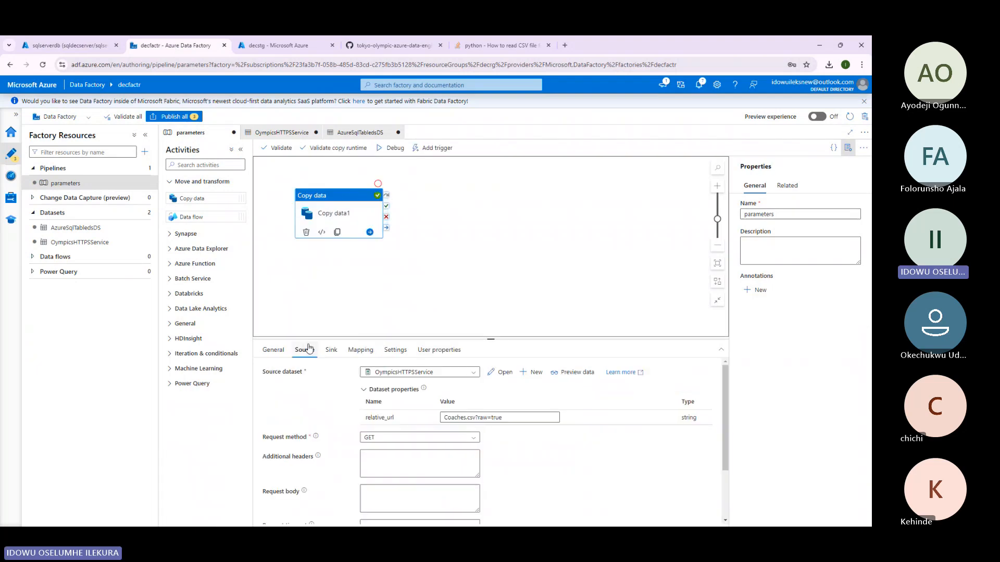
left_click(477, 417)
key("BackSpace")
key("BackSpace")
key("BackSpace")
key("BackSpace")
key("BackSpace")
key("BackSpace")
key("BackSpace")
key("BackSpace")
key("BackSpace")
key("BackSpace")
key("BackSpace")
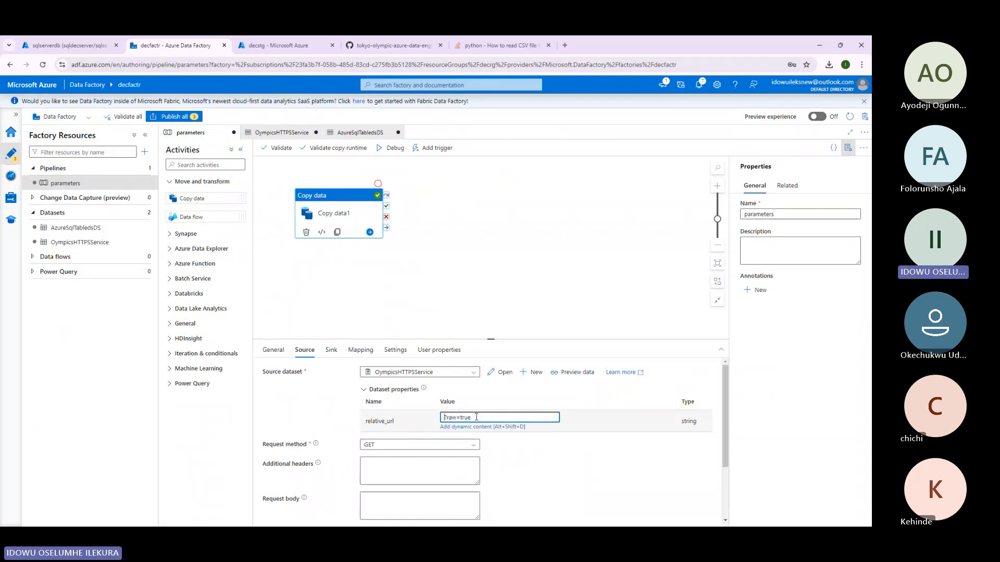
key("ctrl+v")
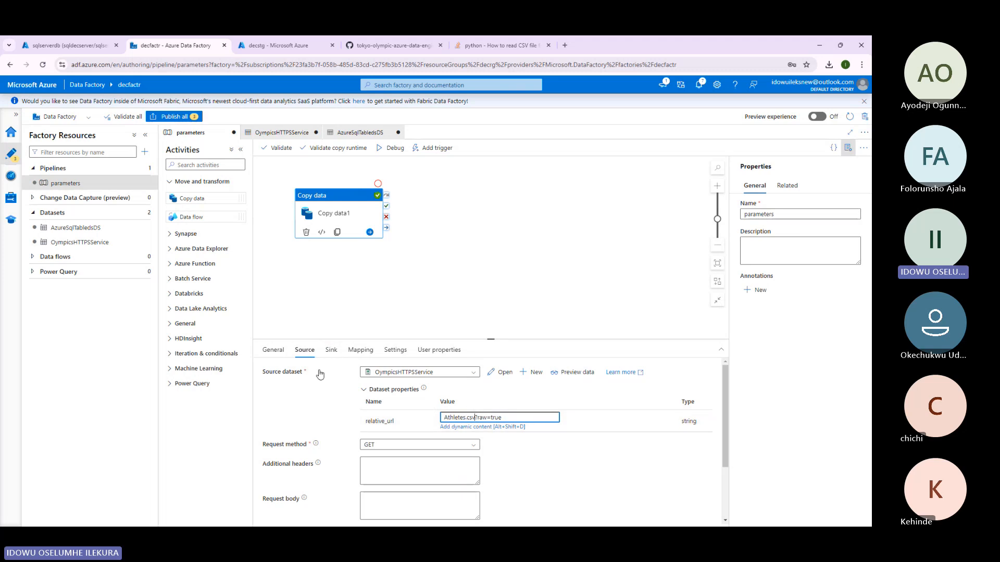
Set the sink dataset's table name to athletes in the dbo schema and return to the parameters pipeline.
left_click(331, 350)
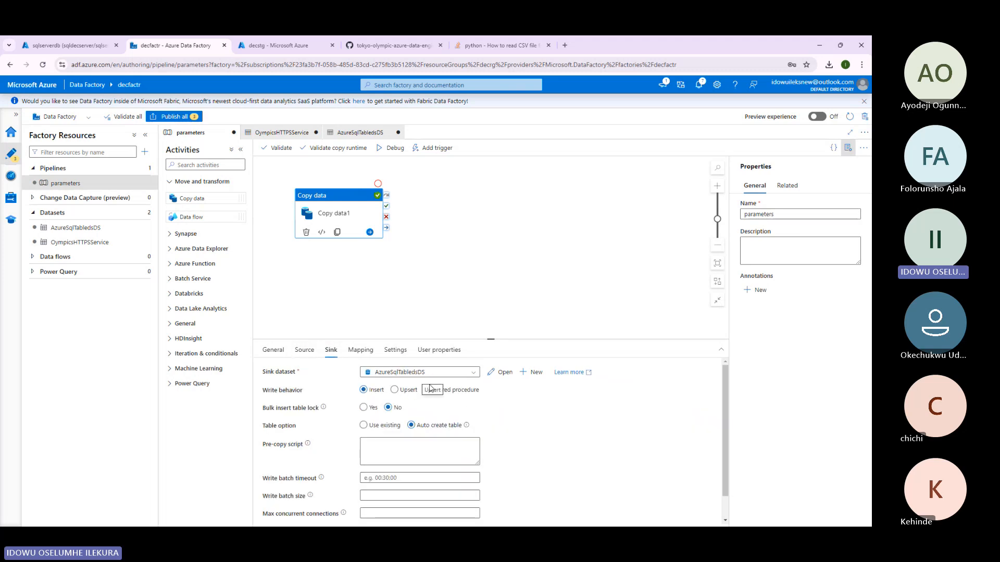
left_click(501, 372)
type("a")
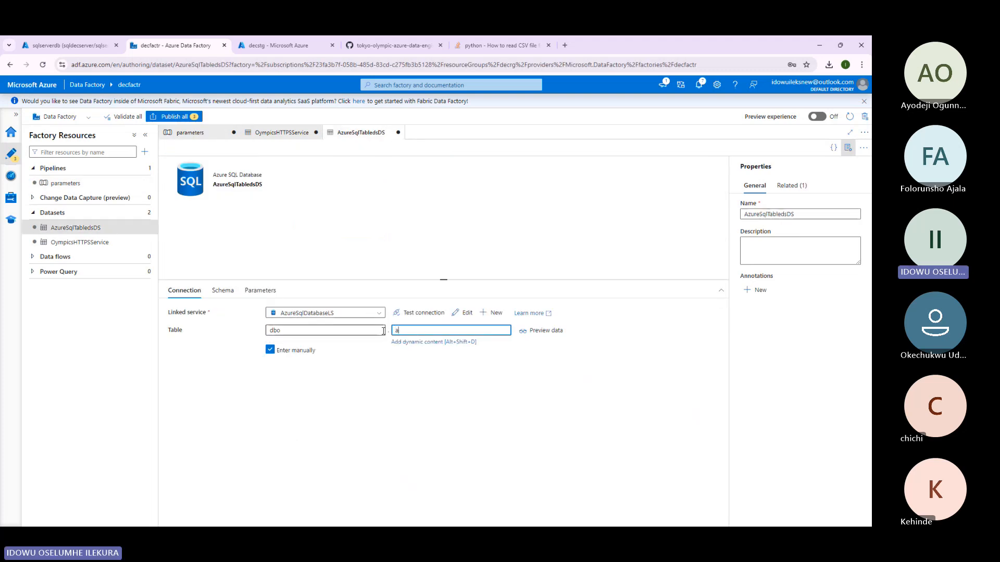
type("thletes")
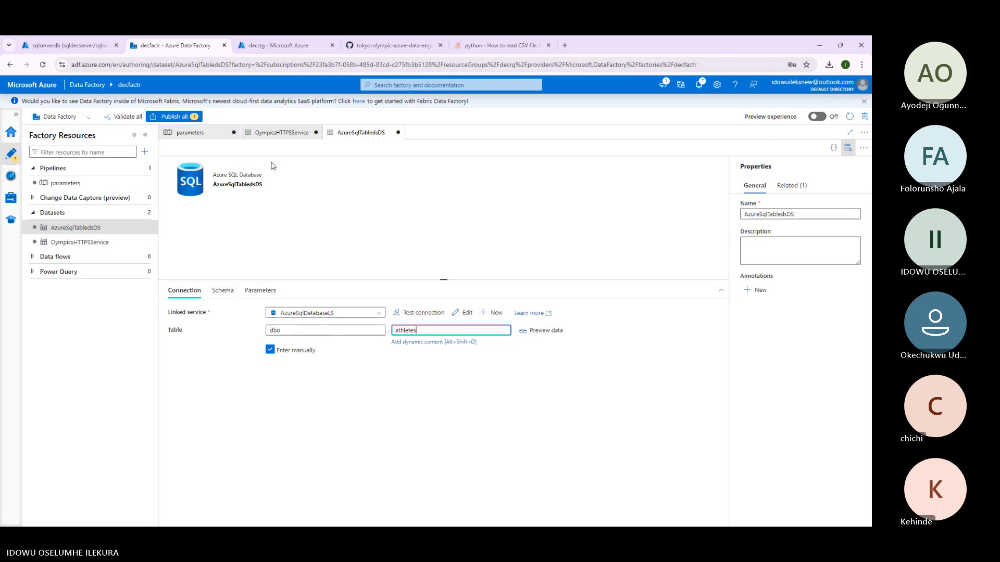
left_click(190, 132)
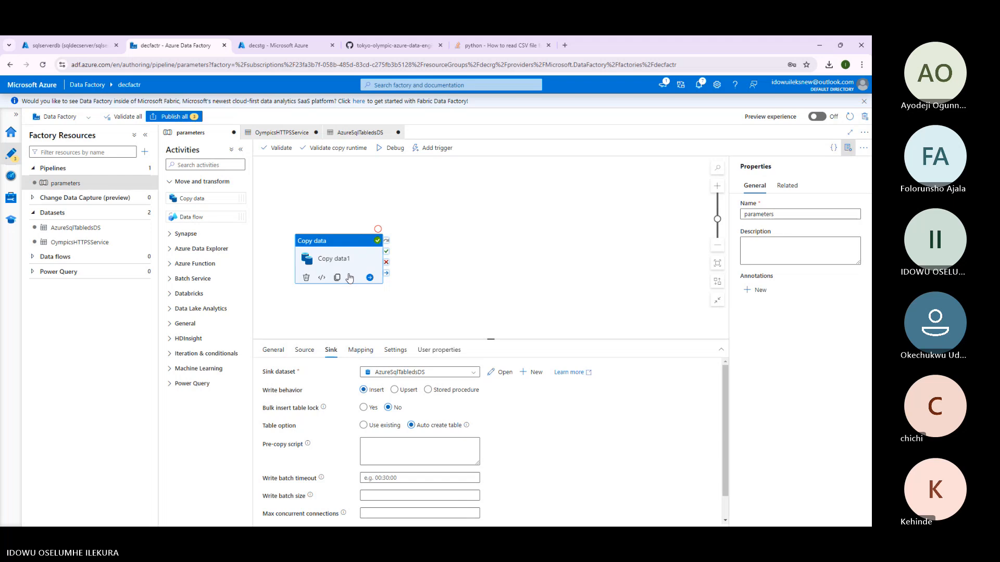
left_click(393, 148)
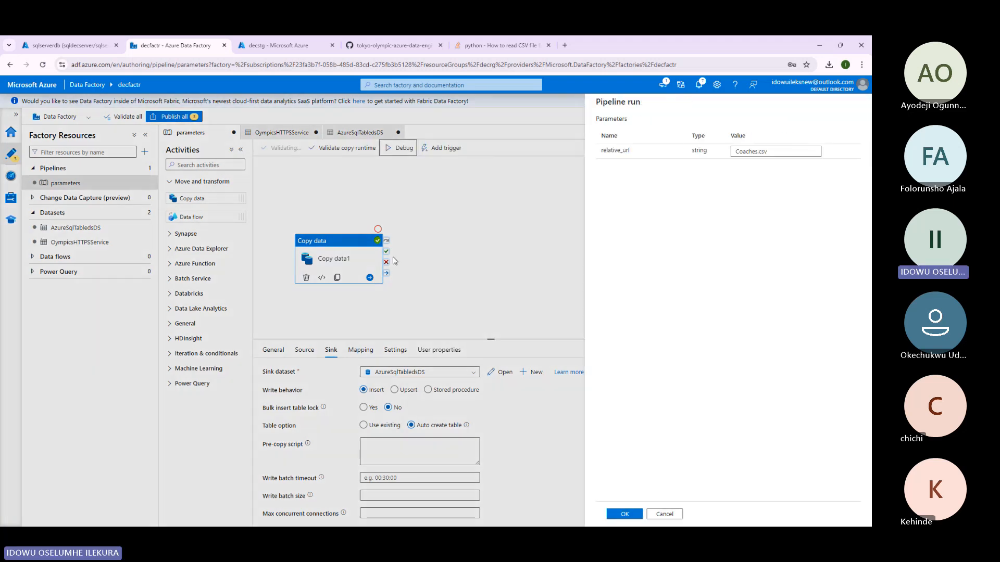
left_click(776, 152)
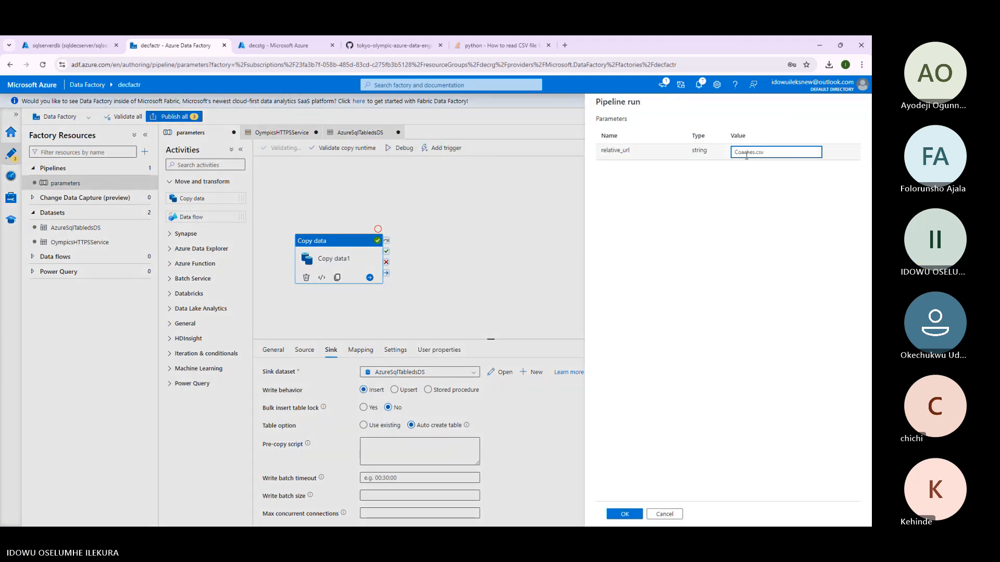
left_click(664, 514)
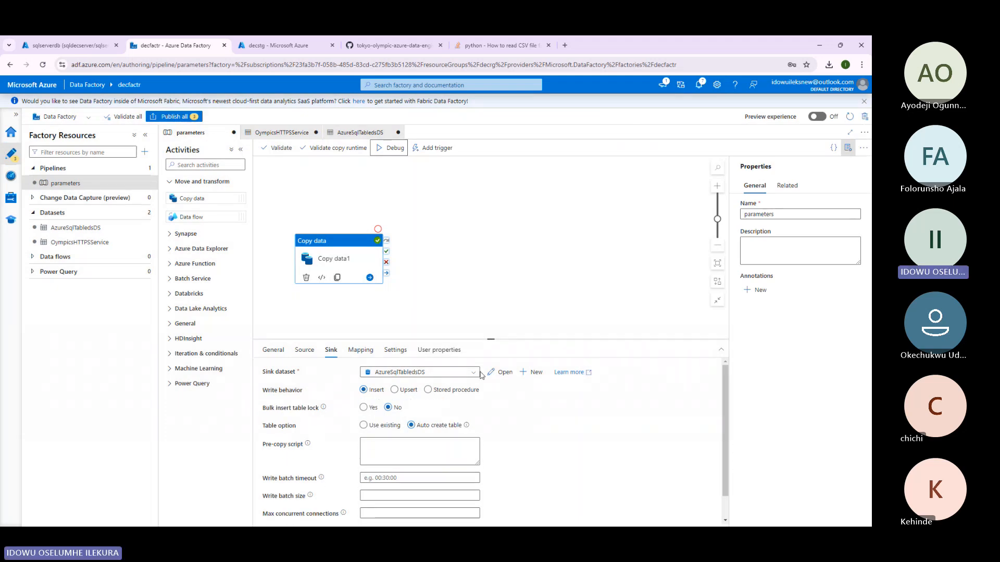
Examine the source dataset's relative URL expression and its relative_url parameter definition.
left_click(308, 353)
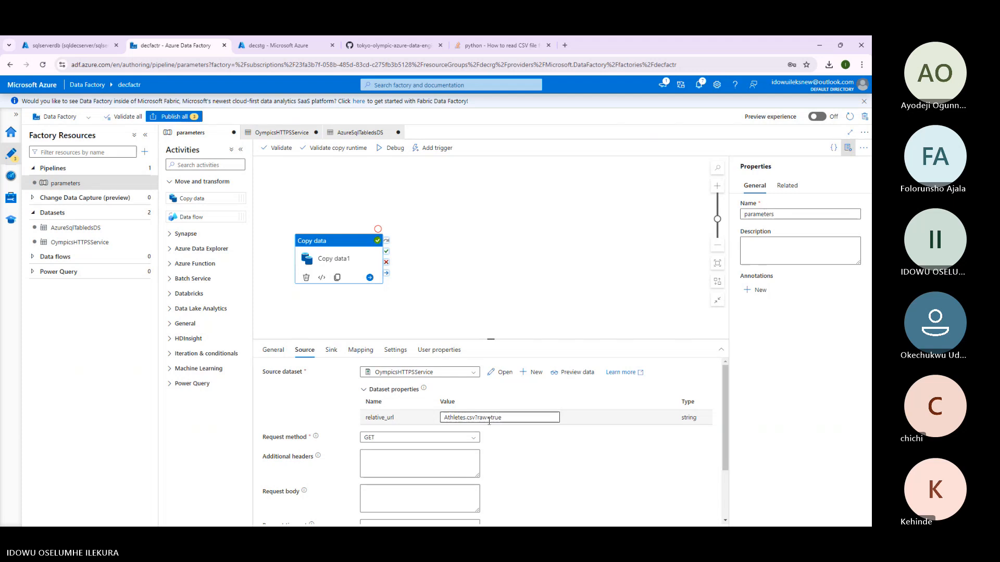
left_click(494, 373)
left_click(333, 358)
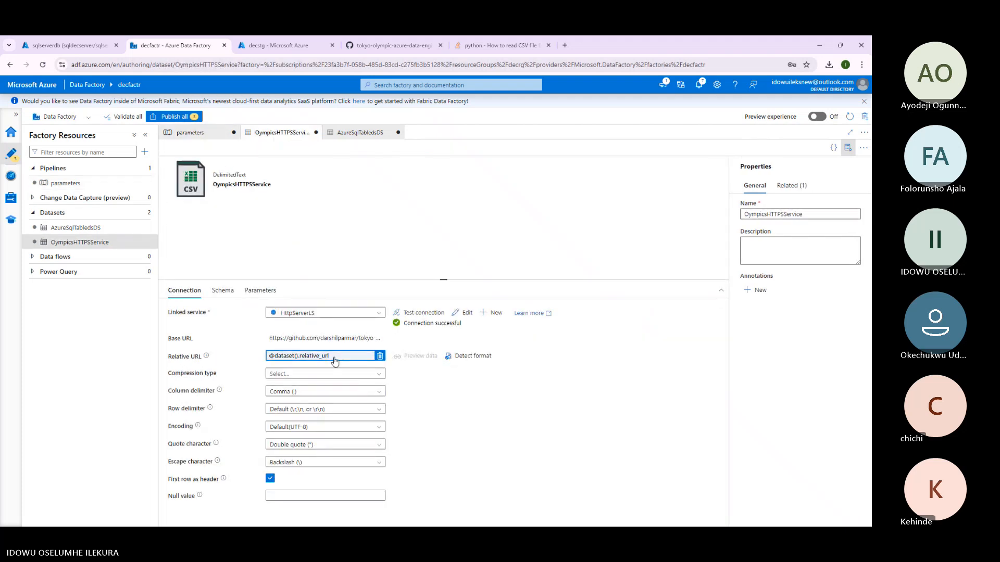
left_click(335, 359)
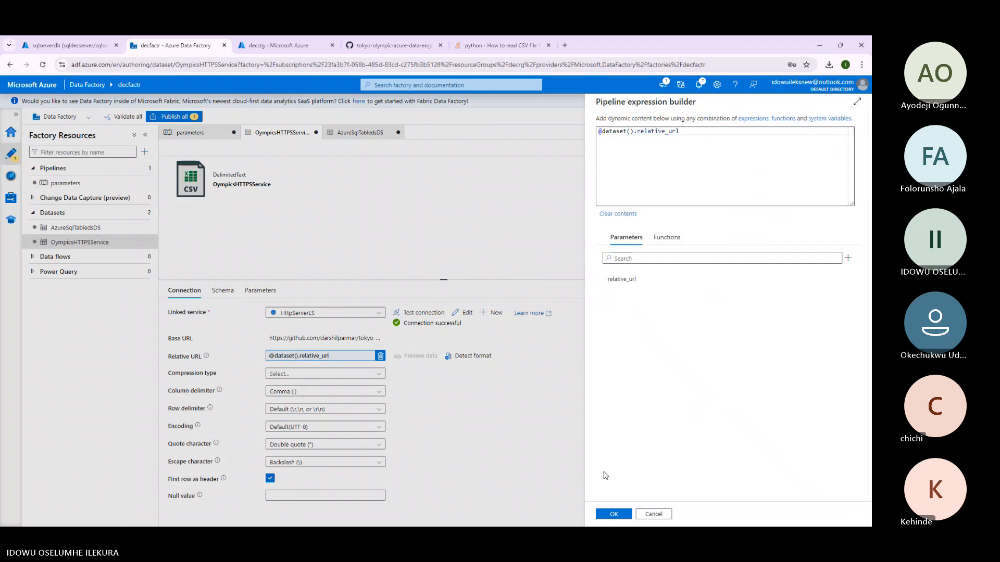
left_click(665, 514)
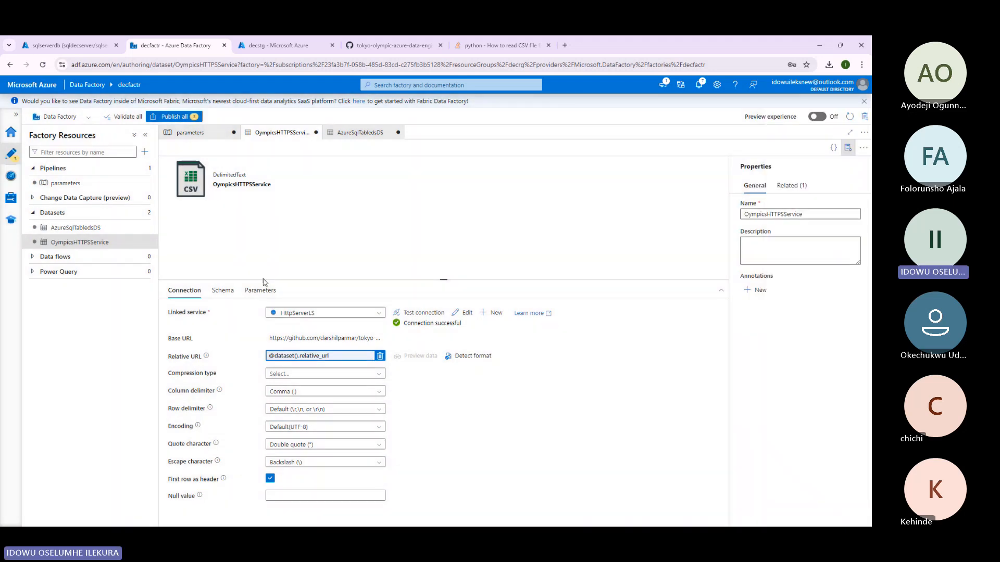
left_click(260, 290)
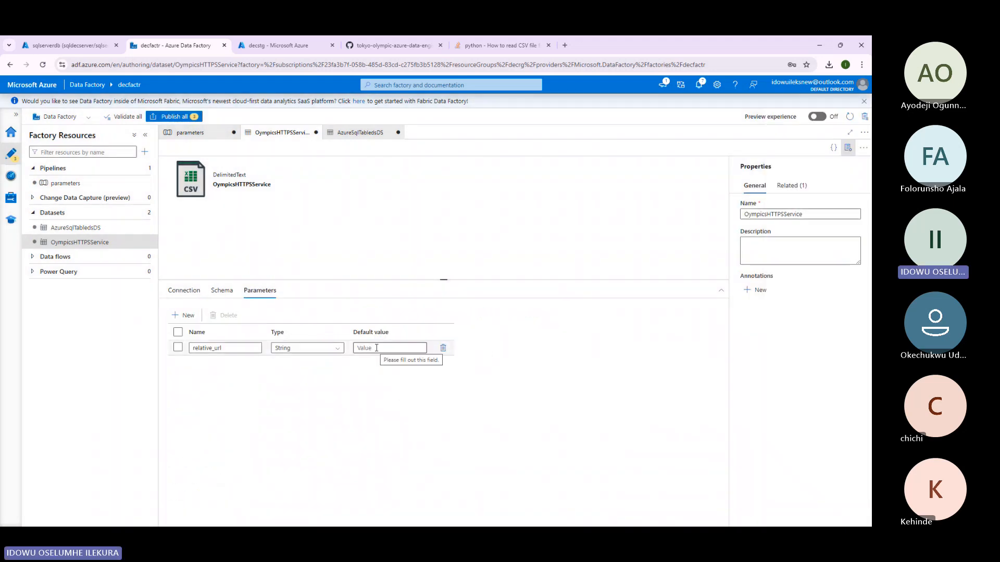
left_click(172, 116)
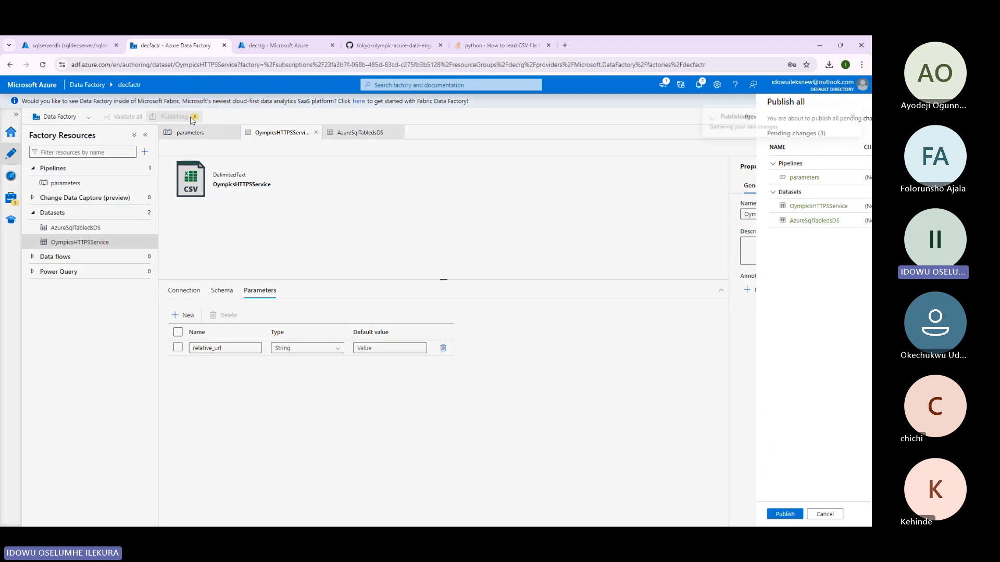
left_click(623, 515)
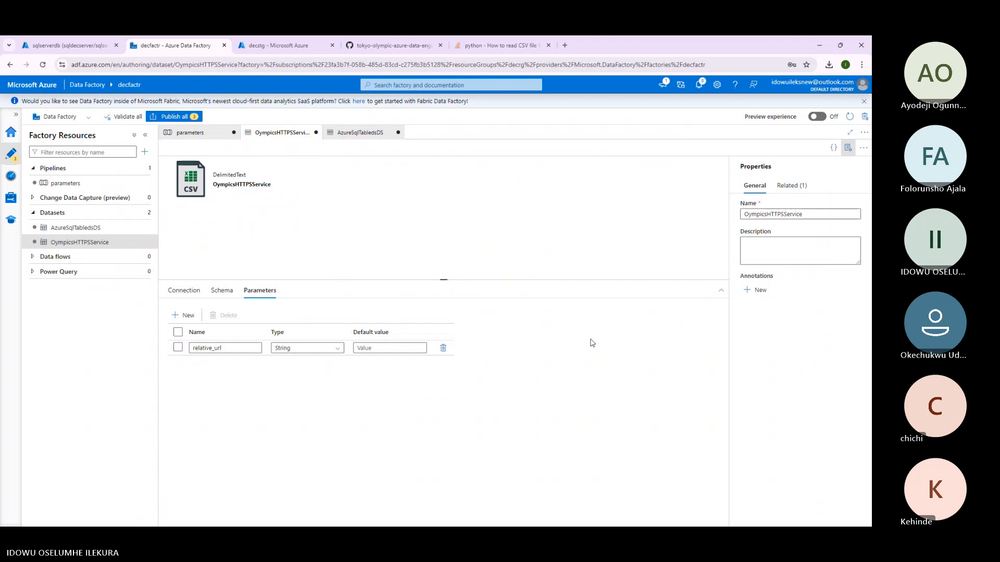
left_click(381, 349)
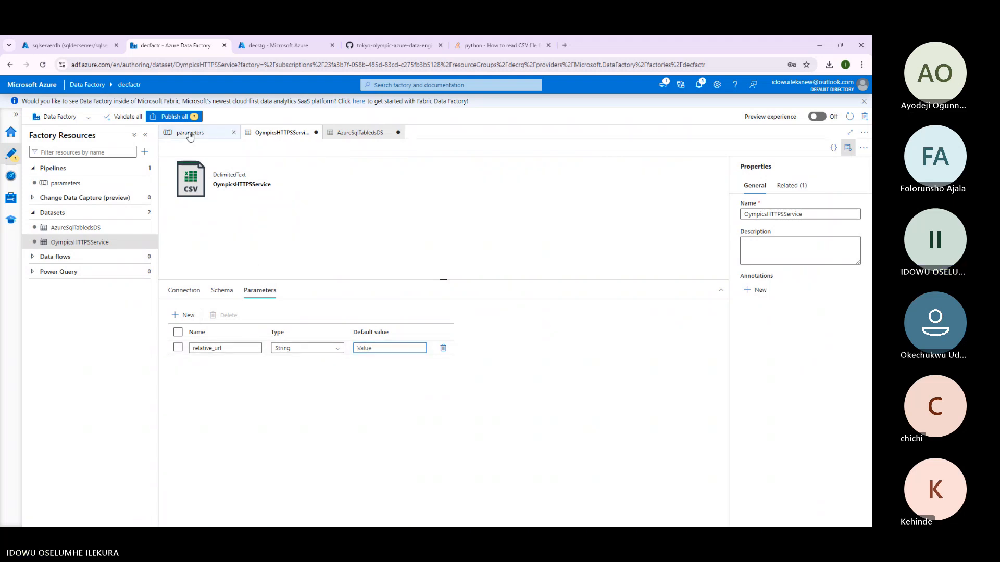
Return to the parameters pipeline and preview the source data for Athletes.csv in the copy activity.
left_click(190, 134)
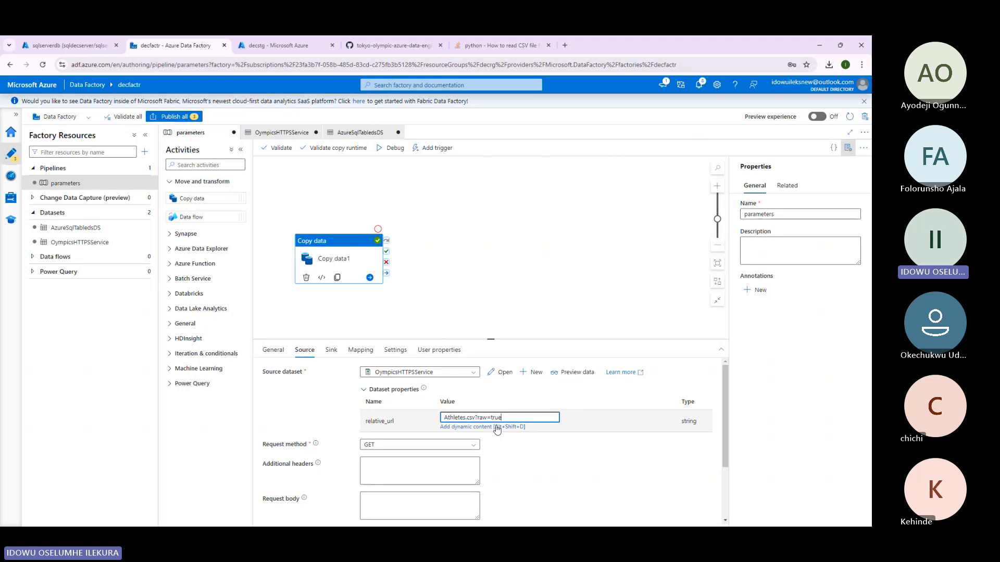
left_click(497, 427)
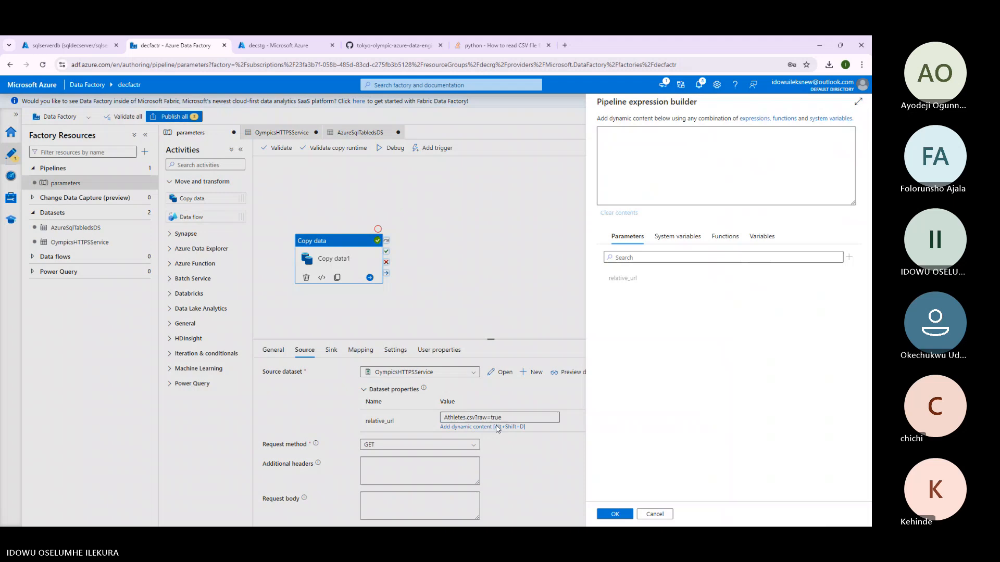
left_click(566, 373)
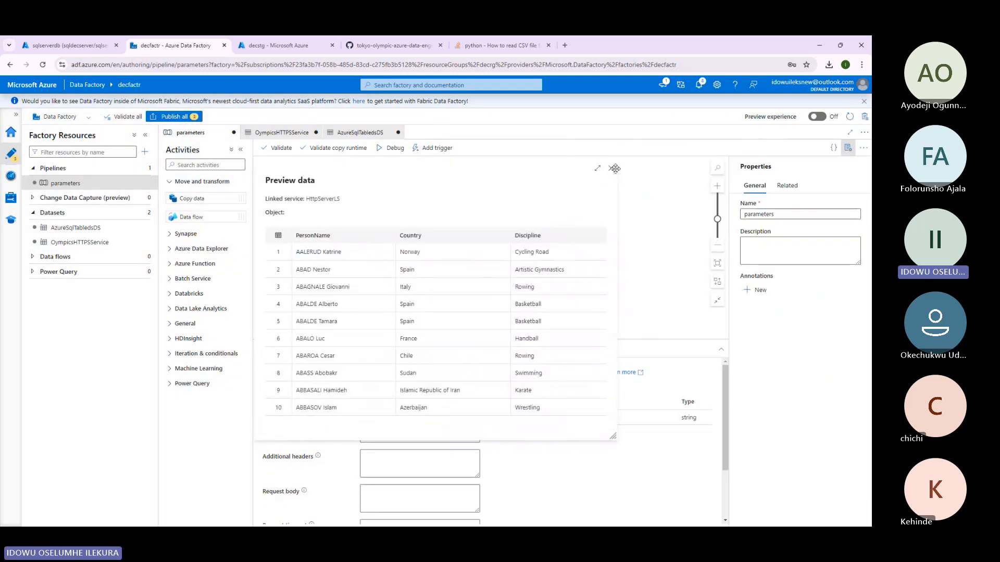
left_click(615, 169)
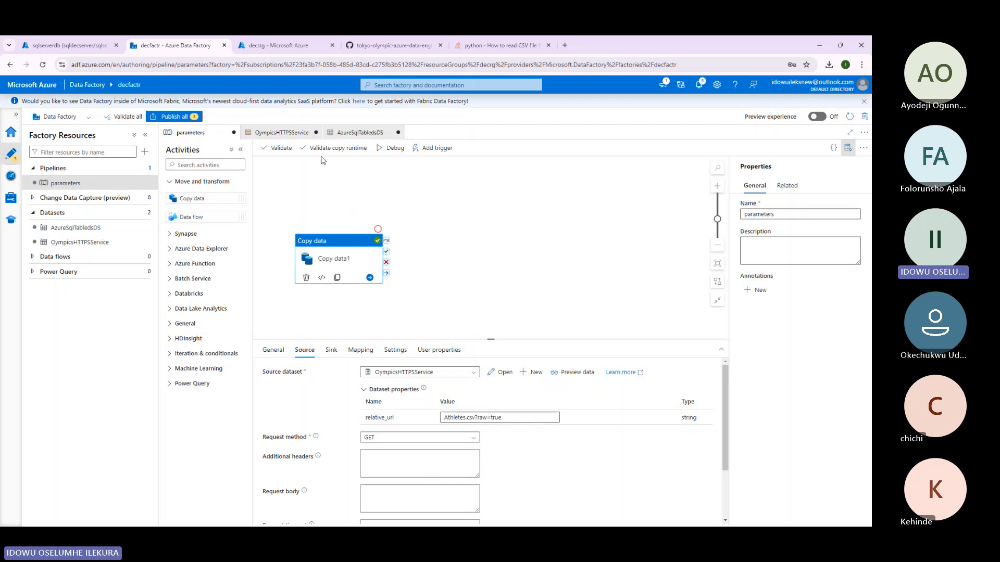
left_click(392, 148)
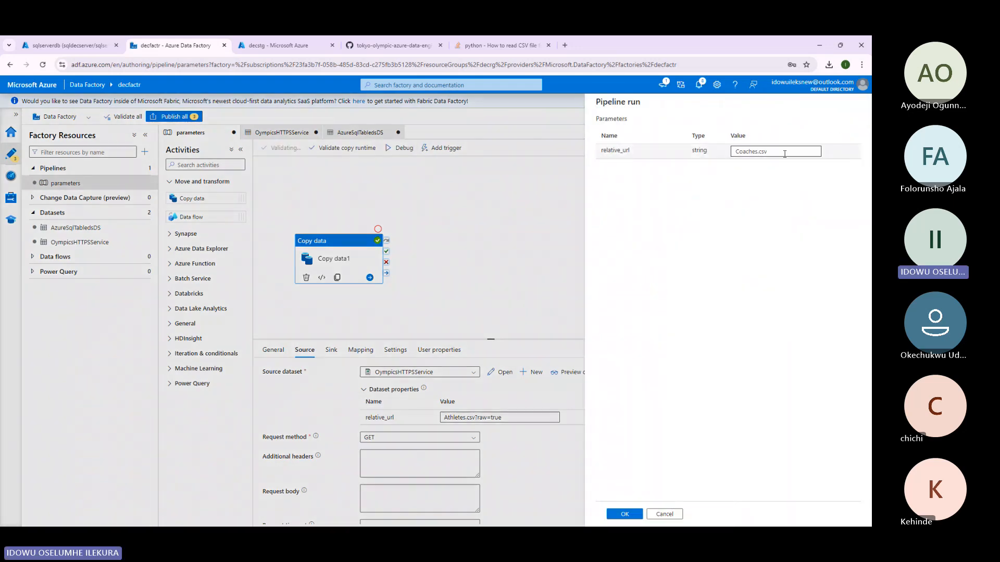
left_click(751, 152)
left_click_drag(764, 152, 701, 152)
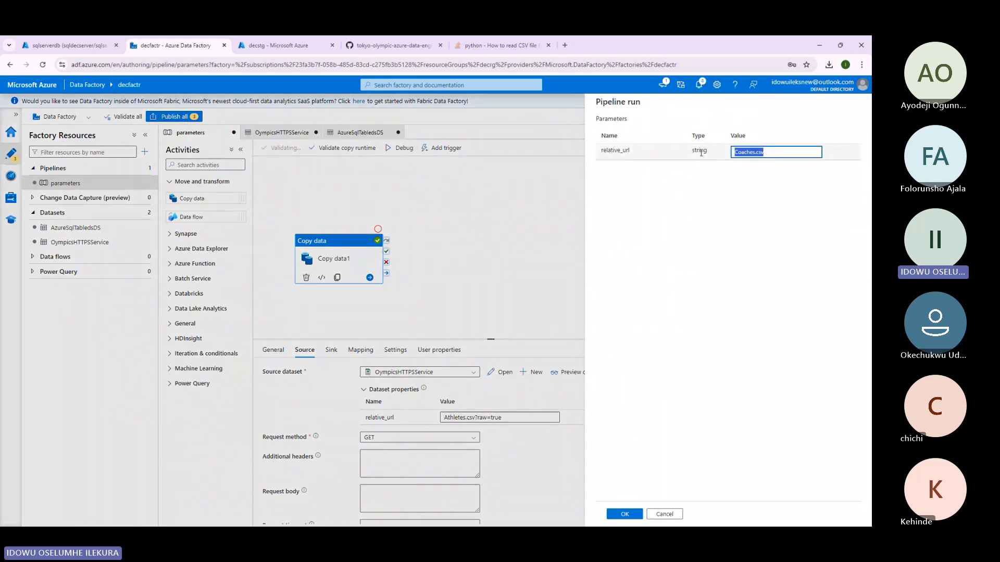
type("Athletes.csv")
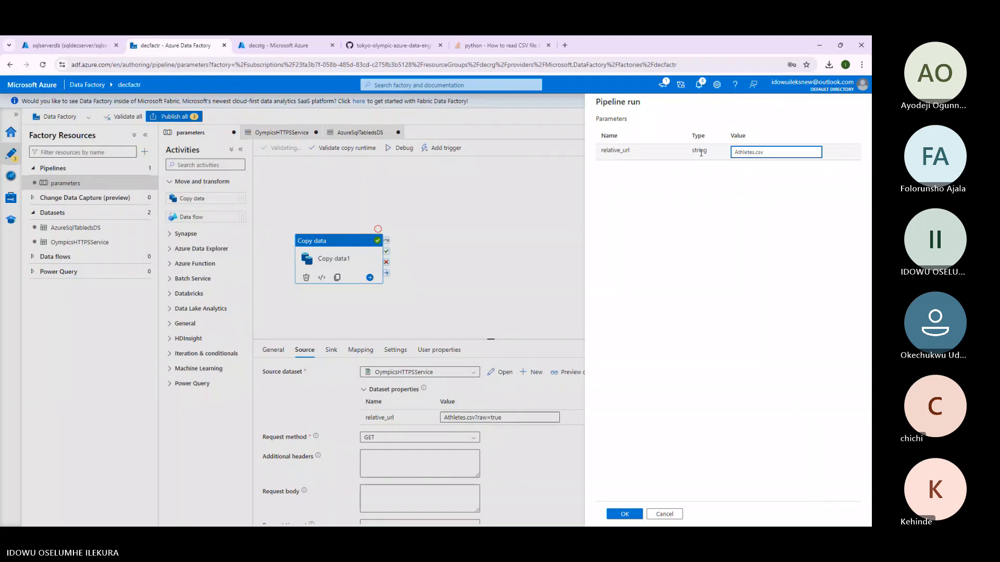
left_click(664, 514)
Close the pipeline run prompt and set the default value of the pipeline's relative_url parameter to Athletes.csv.
left_click(278, 316)
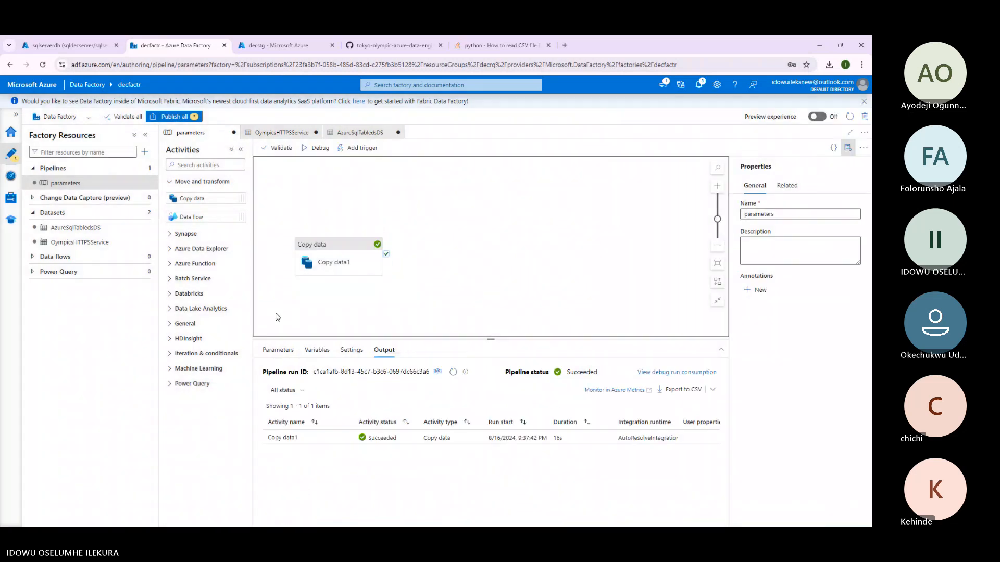
left_click(282, 350)
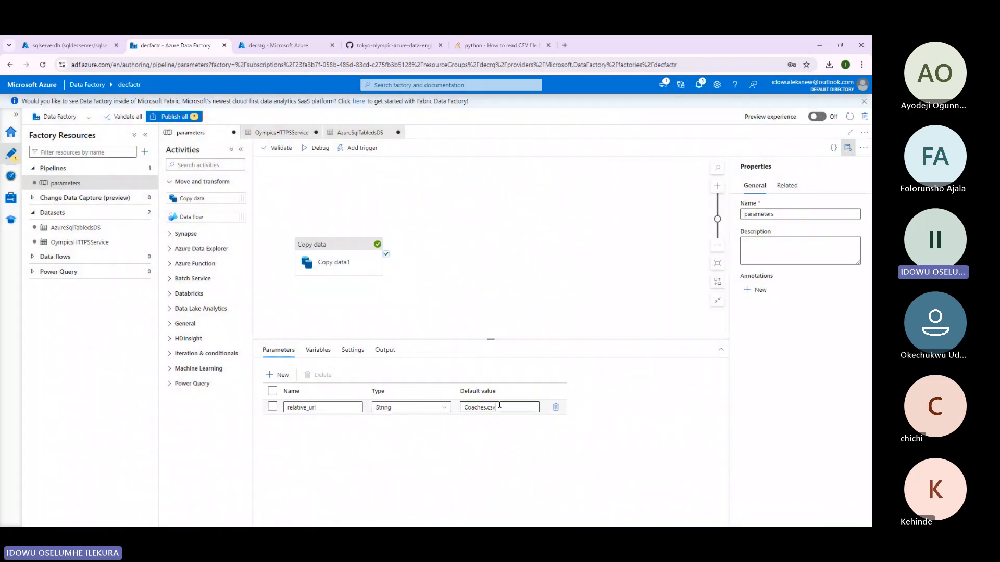
left_click_drag(500, 405, 442, 408)
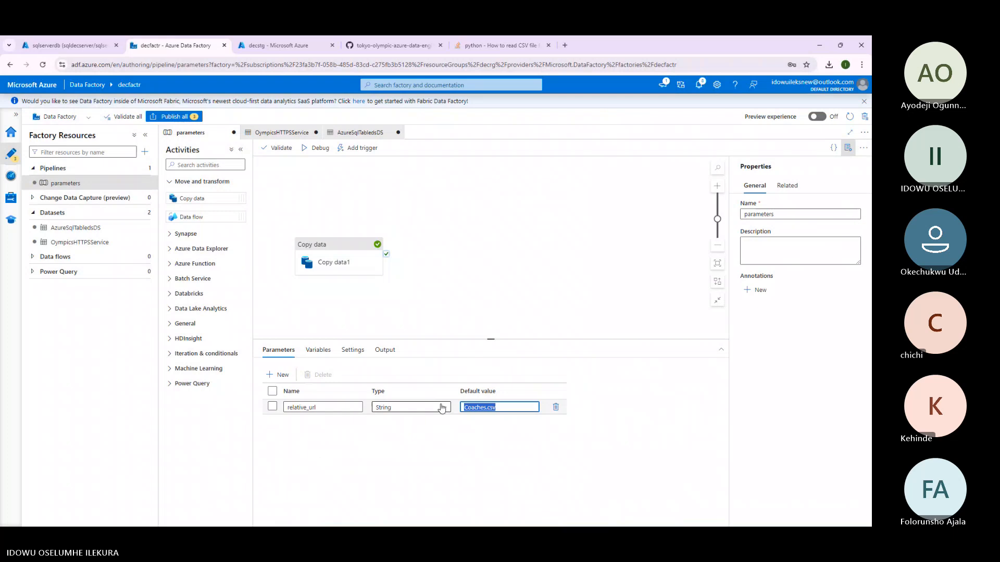
key("BackSpace")
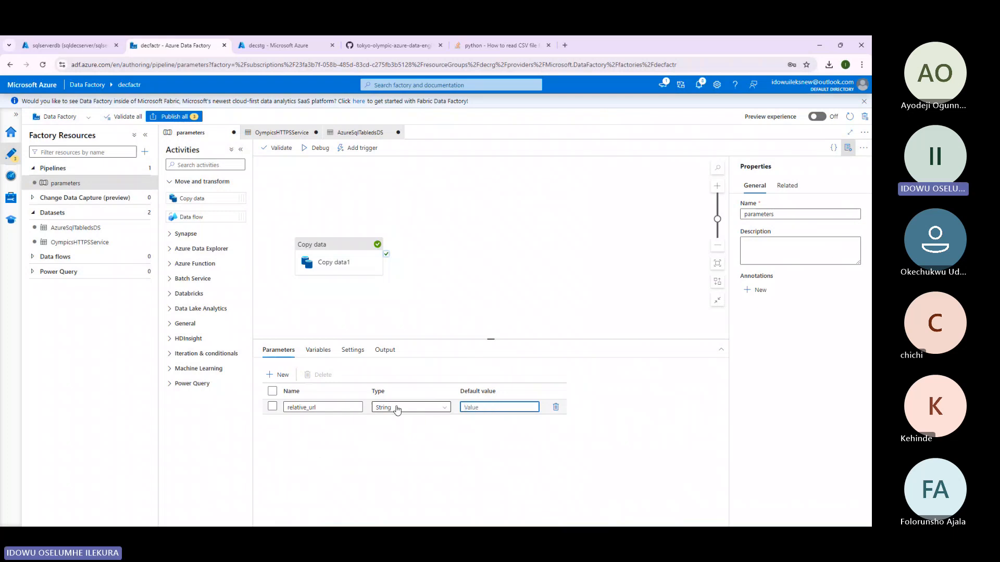
left_click(336, 262)
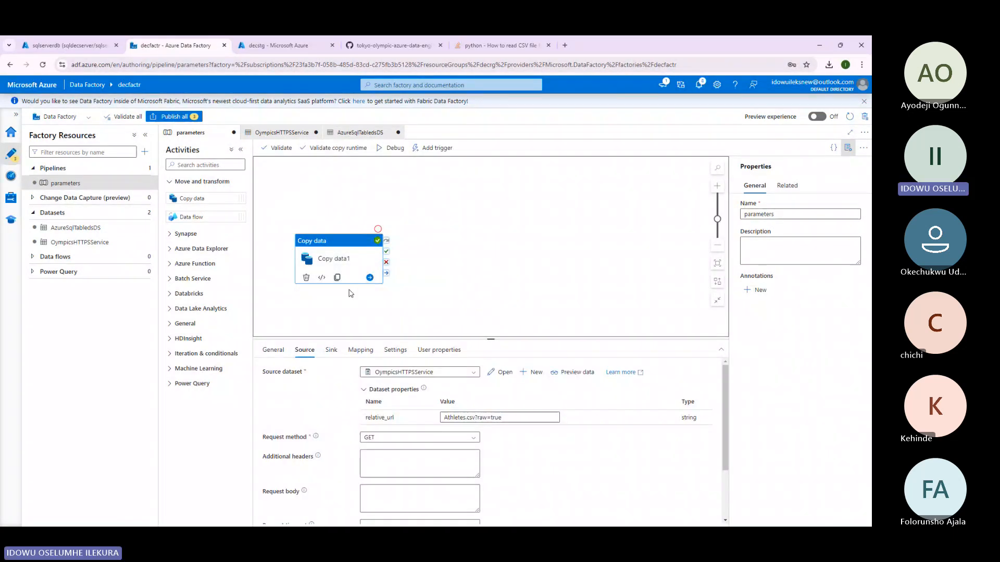
left_click(274, 353)
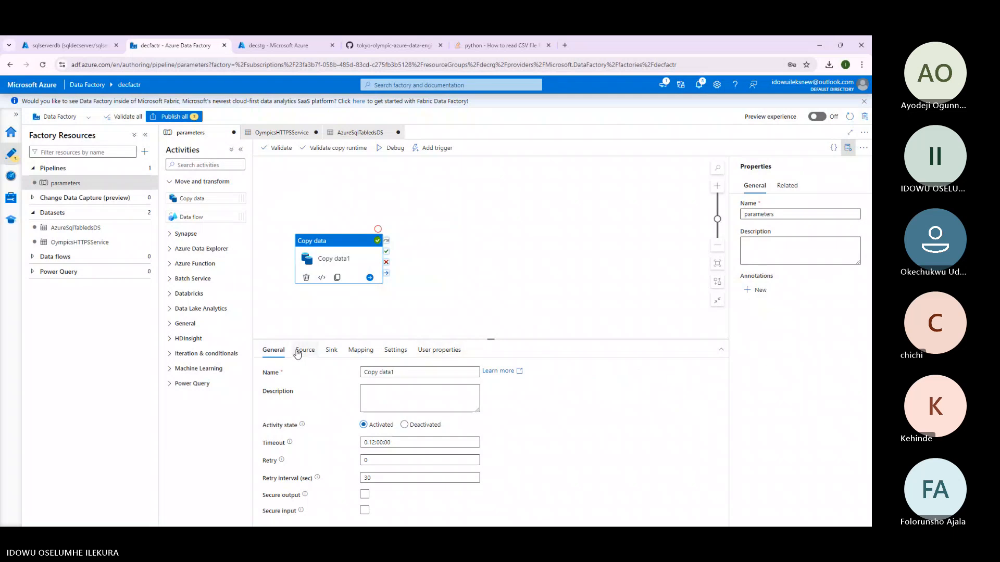
left_click(328, 333)
left_click(481, 407)
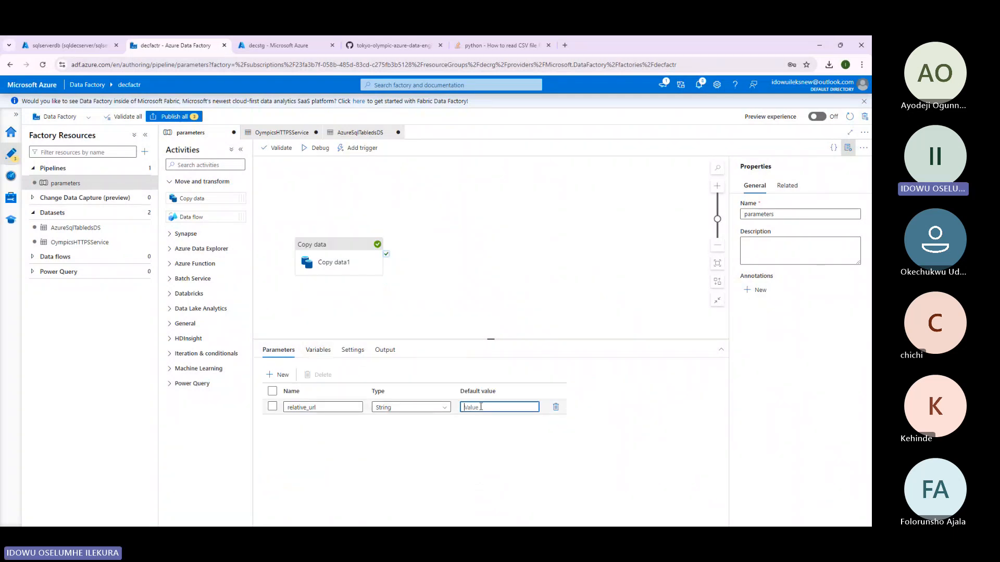
type("Athletes.csv")
Copy ?raw=true from the Stack Overflow answer and append it to the relative_url parameter's default value in Data Factory.
left_click(510, 50)
left_click_drag(513, 447, 546, 449)
key("ctrl+c")
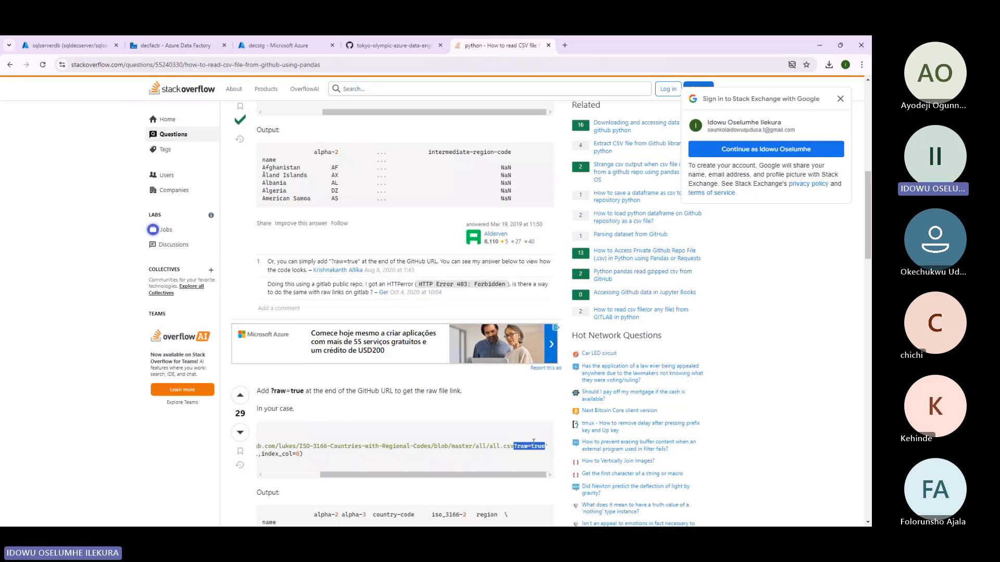
left_click(206, 41)
key("ctrl+v")
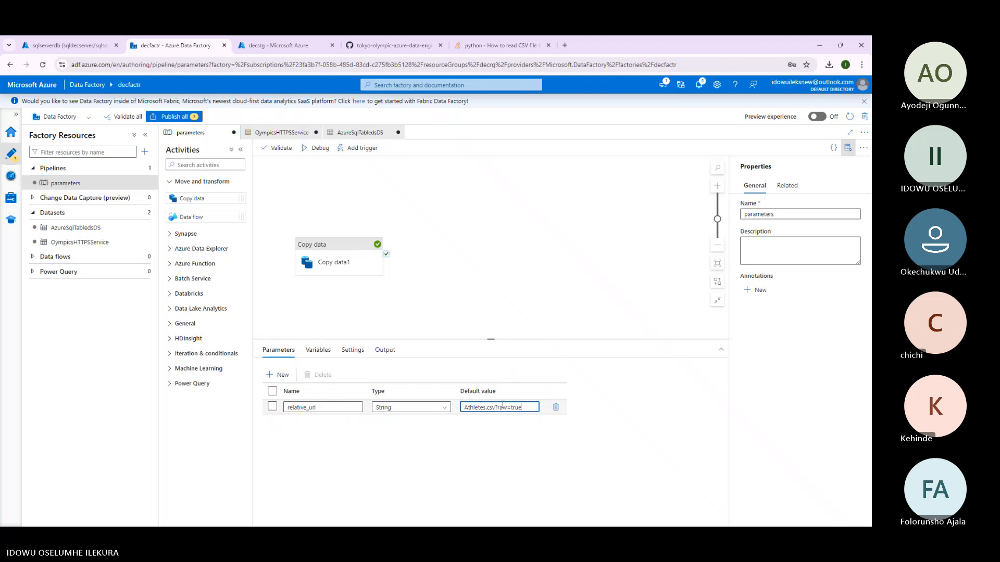
left_click(360, 263)
left_click(305, 350)
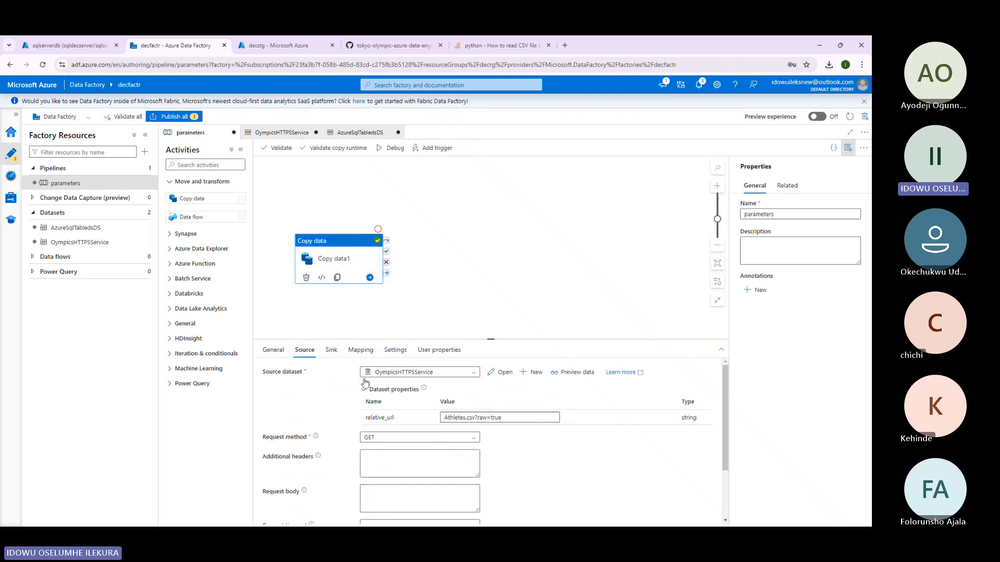
left_click(481, 417)
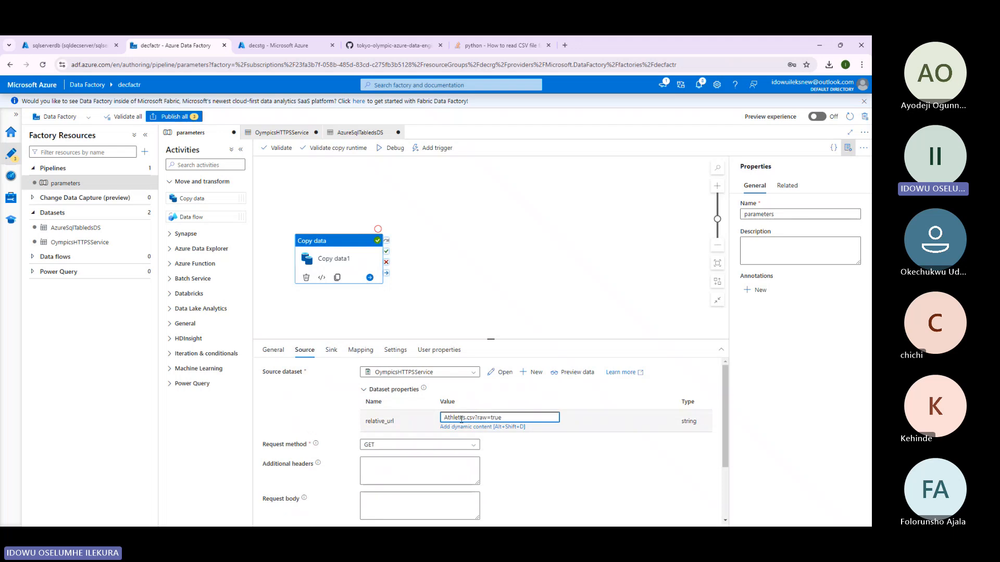
left_click(466, 427)
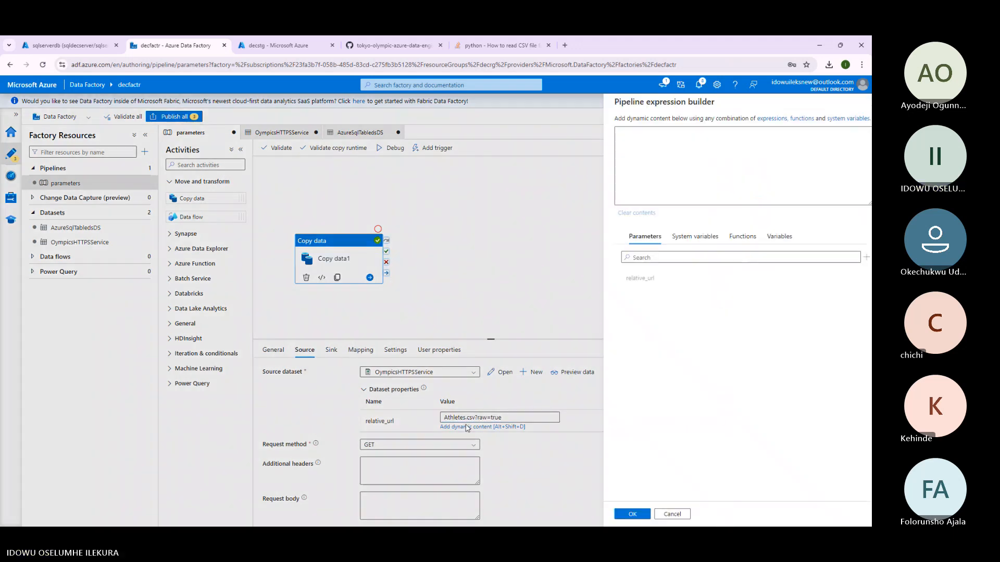
left_click(623, 280)
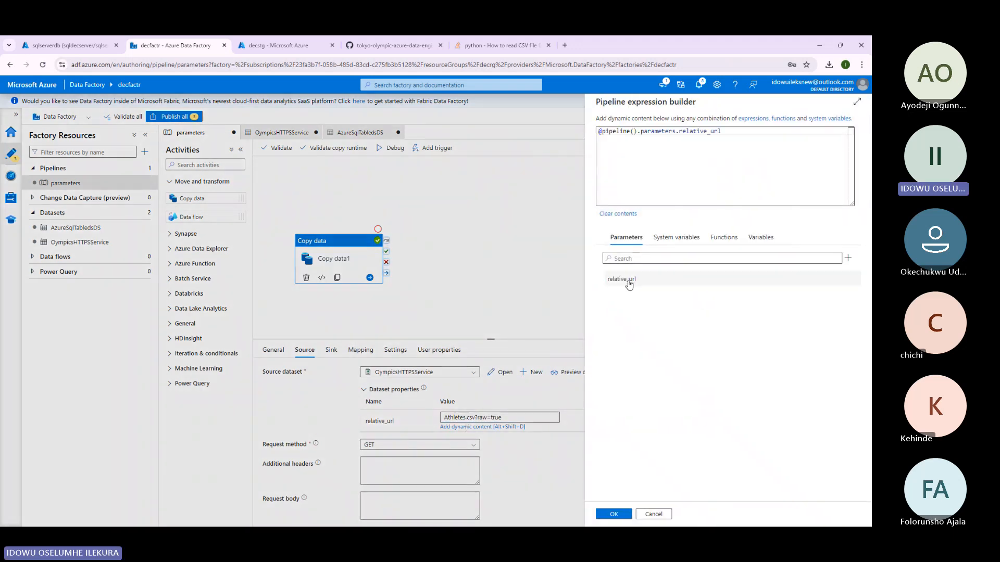
left_click(613, 514)
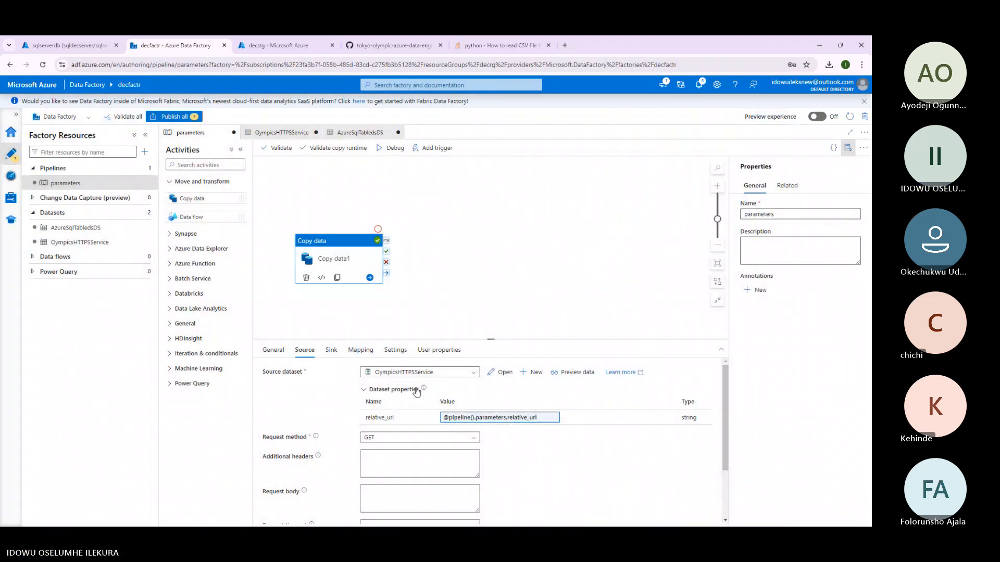
Review the pipeline's relative_url parameter, the sink dataset's table setting and the source expression of Copy data1.
left_click(406, 308)
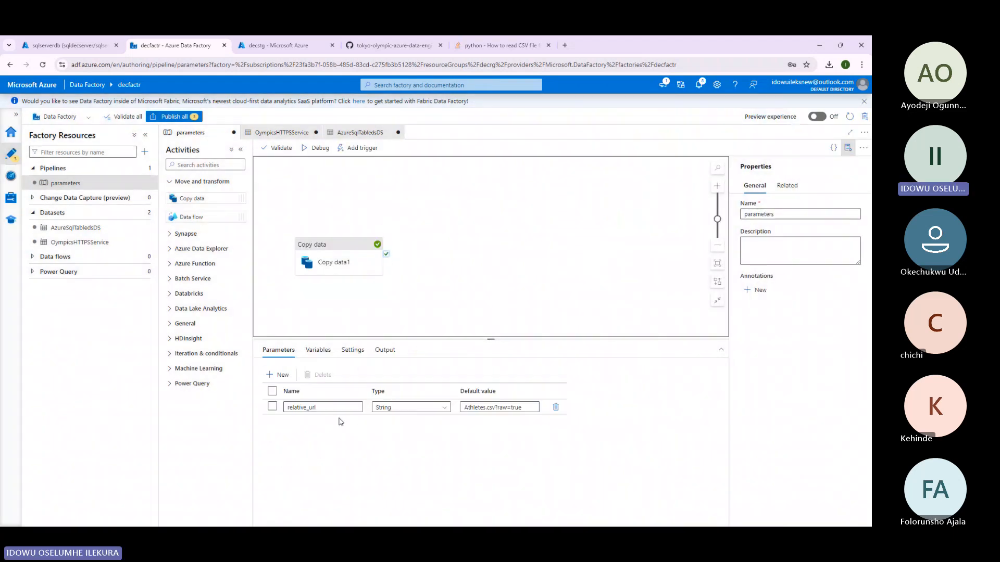
left_click(332, 272)
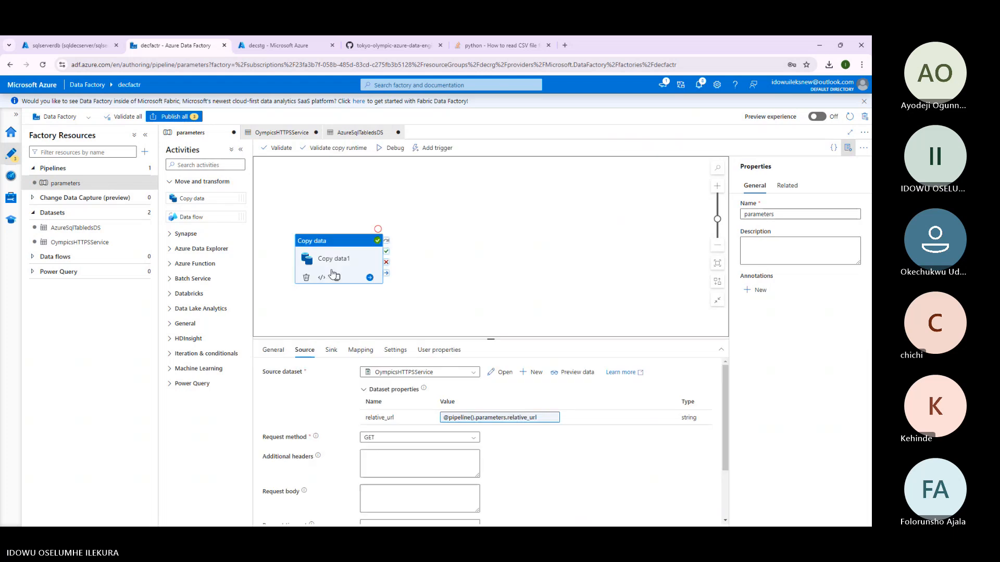
left_click(333, 354)
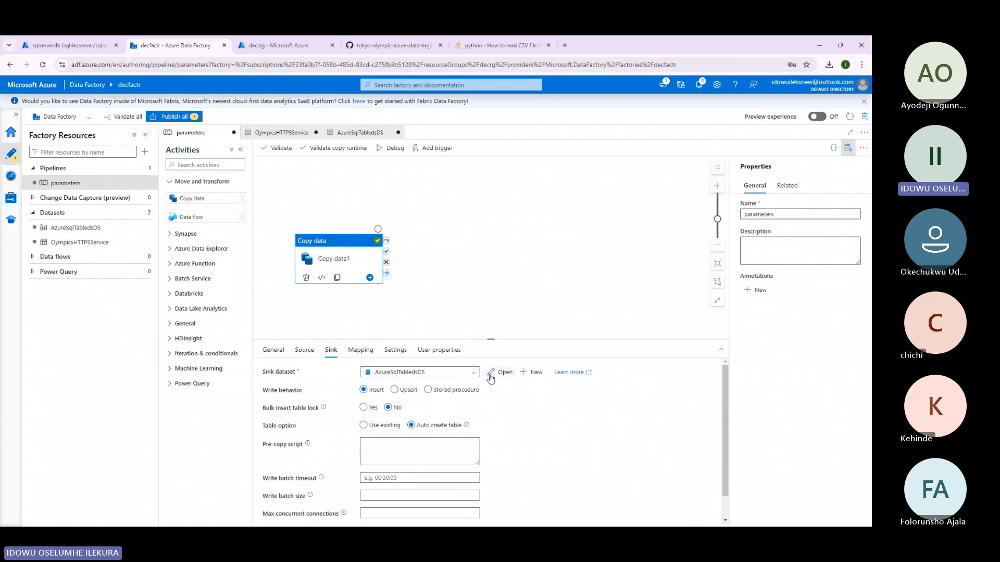
left_click(490, 374)
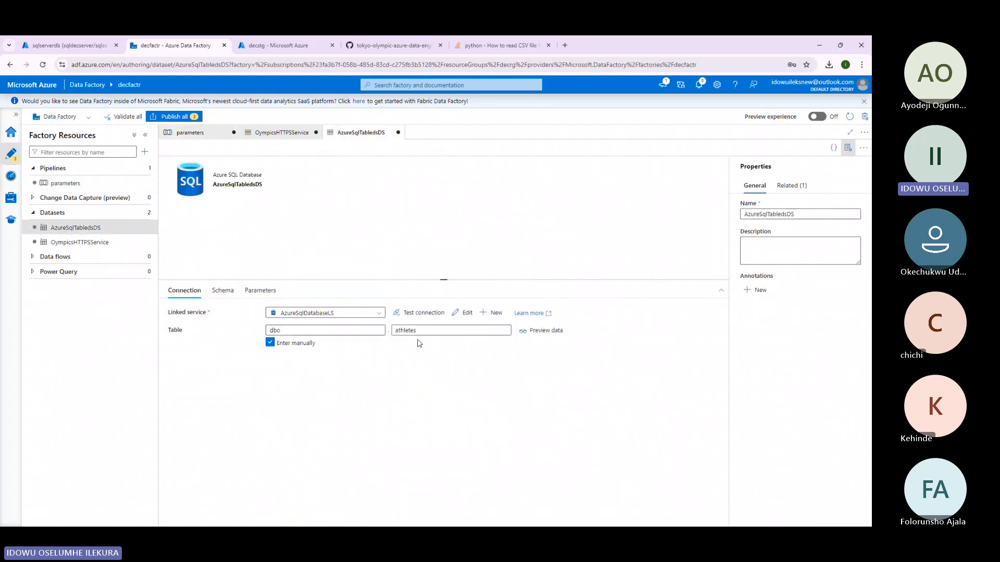
left_click(210, 134)
left_click(305, 350)
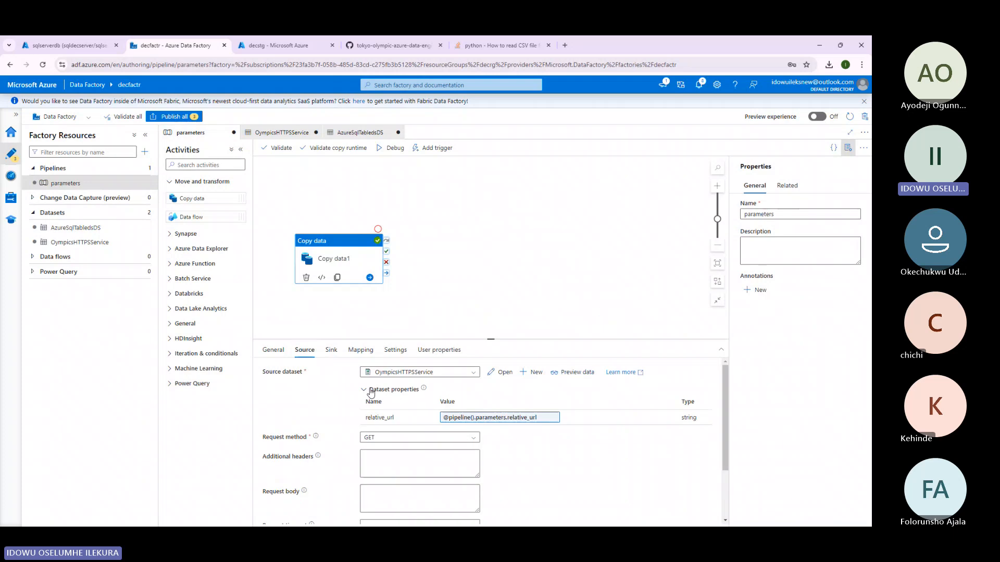
left_click(334, 329)
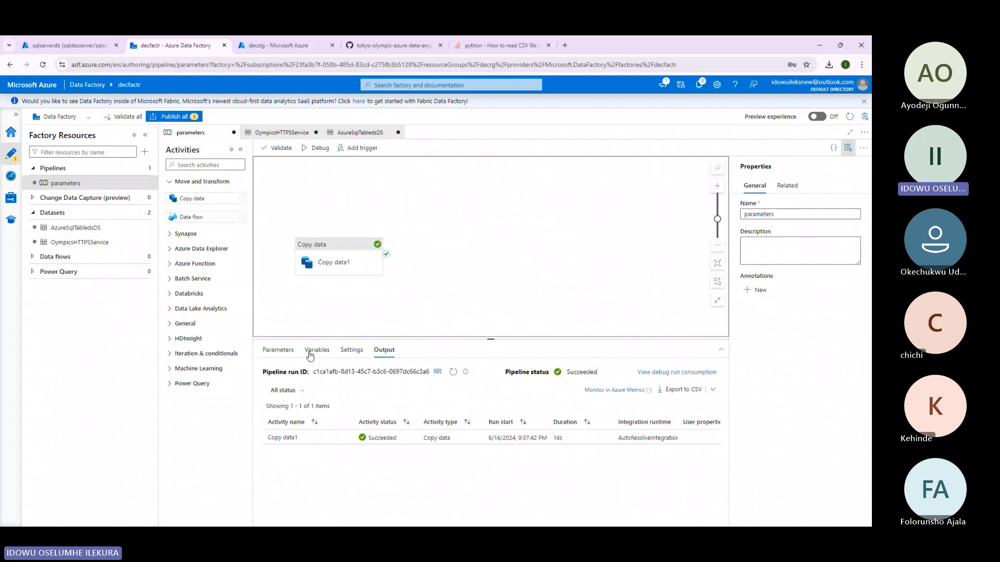
left_click(288, 352)
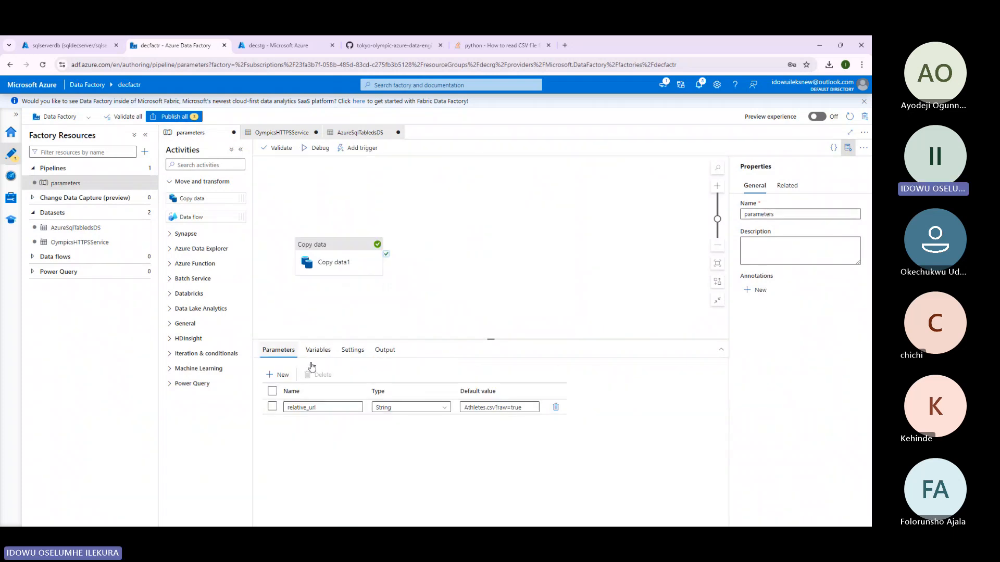
Check the source settings of Copy data1 and start a debug run with relative_url set to Athletes.csv?raw=true.
left_click(333, 270)
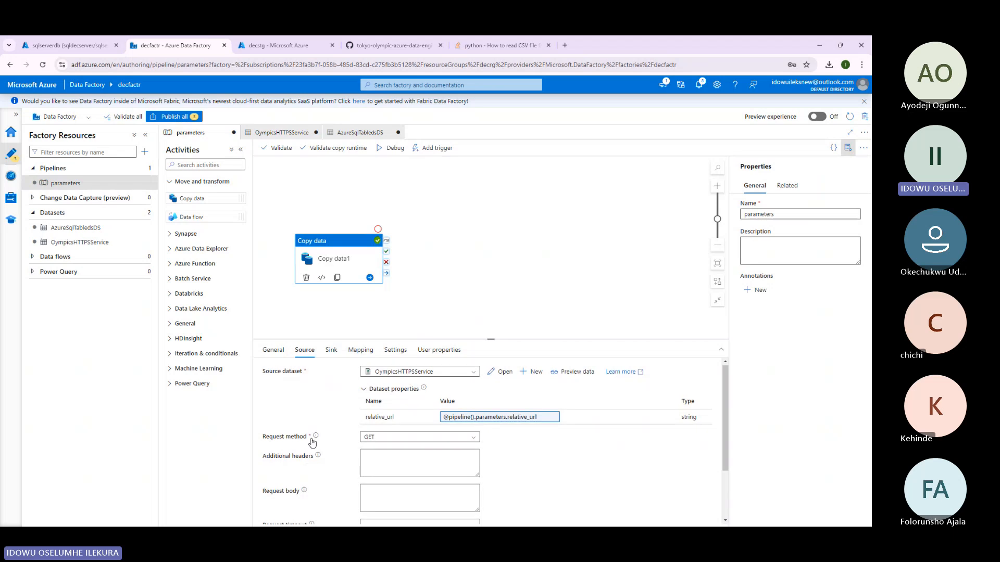
scroll(314, 443, "down", 1)
scroll(314, 443, "up", 1)
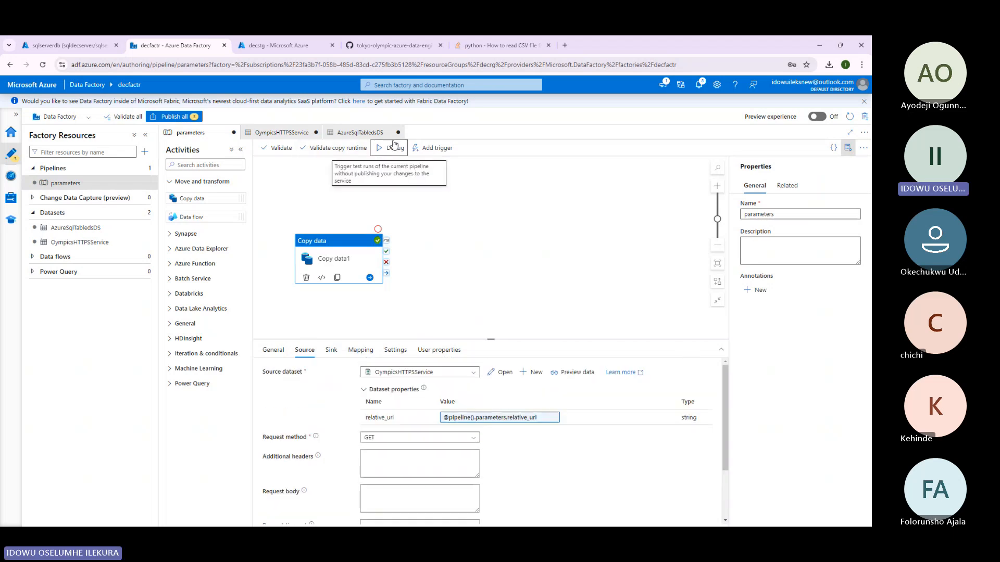
left_click(395, 148)
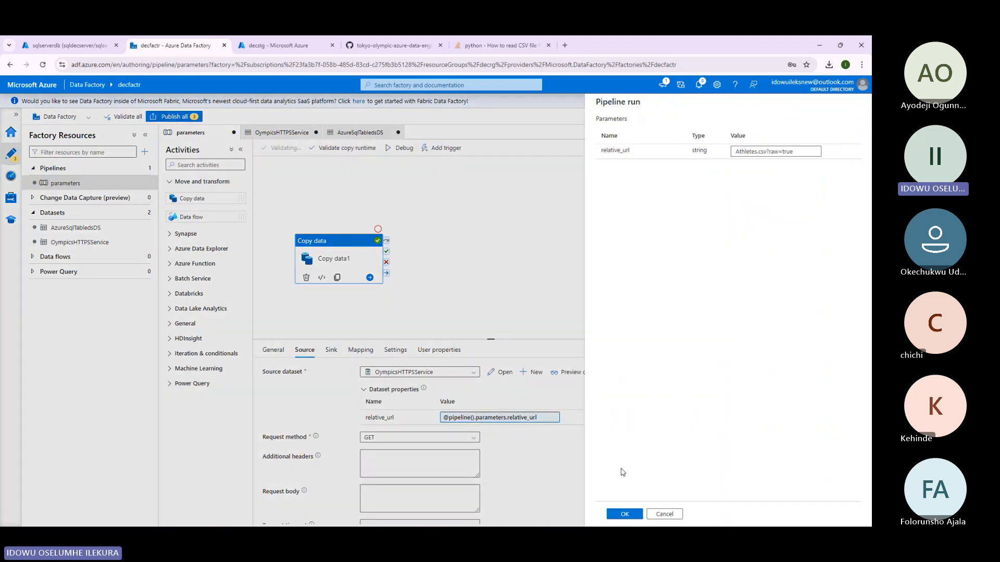
left_click(625, 514)
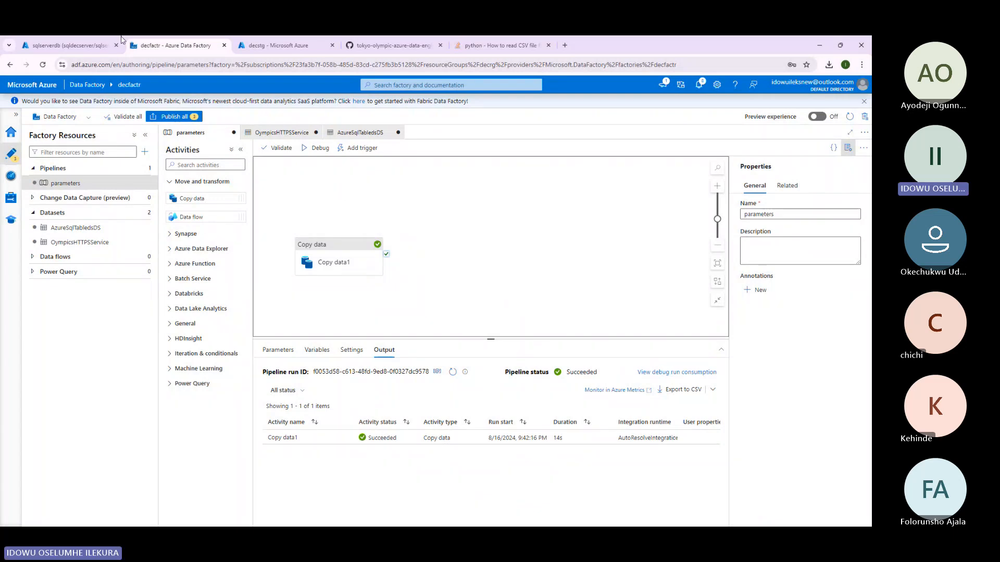
In the sqlserverdb query editor, reload the tables list, select the top 1000 rows of dbo.athletes and look through them.
left_click(80, 42)
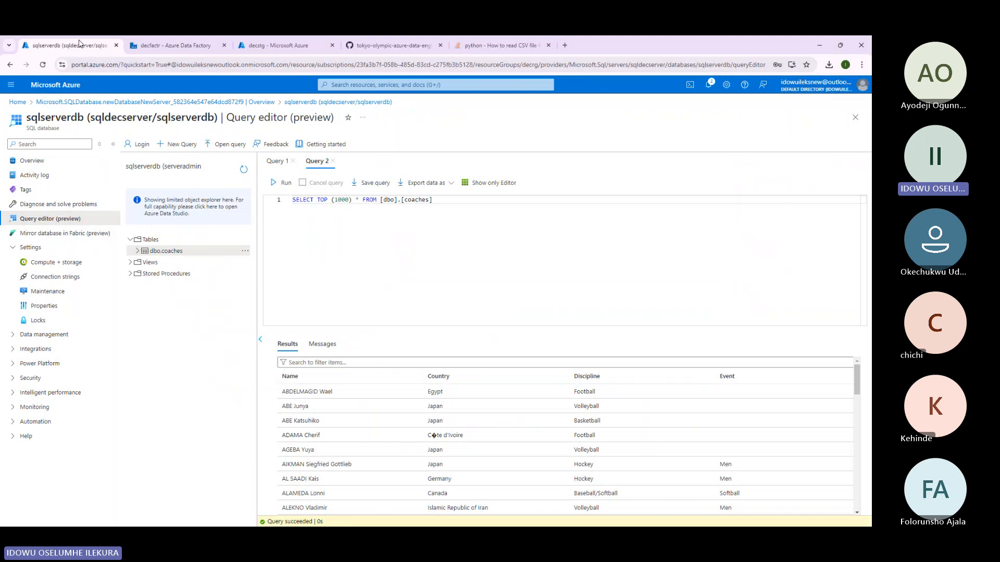
left_click(130, 240)
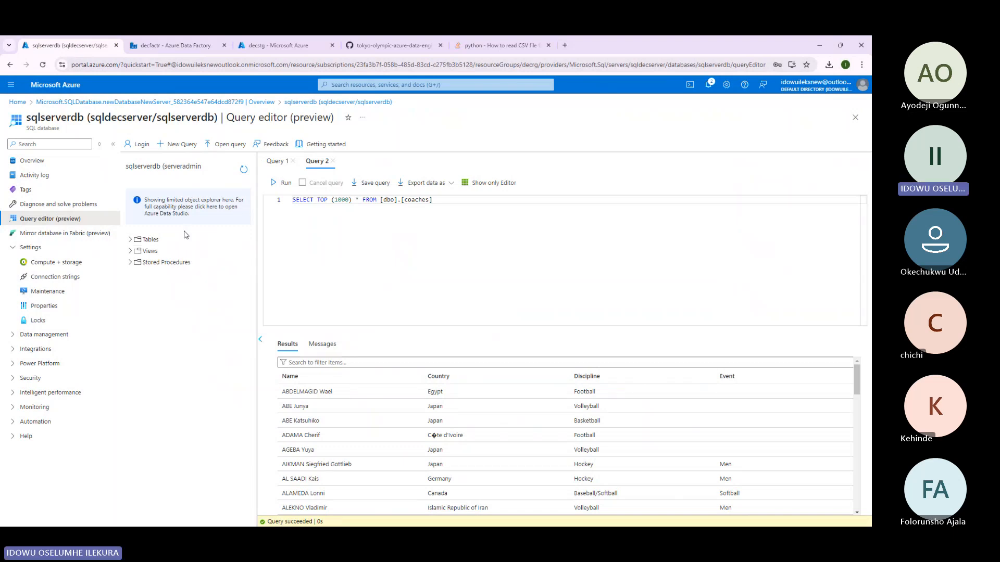
left_click(130, 240)
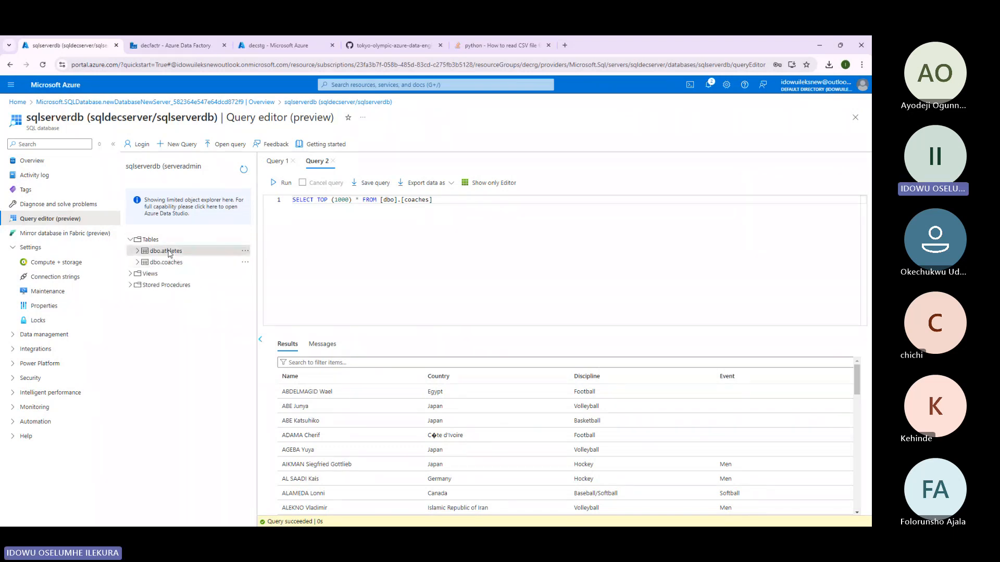
left_click(243, 251)
left_click(262, 259)
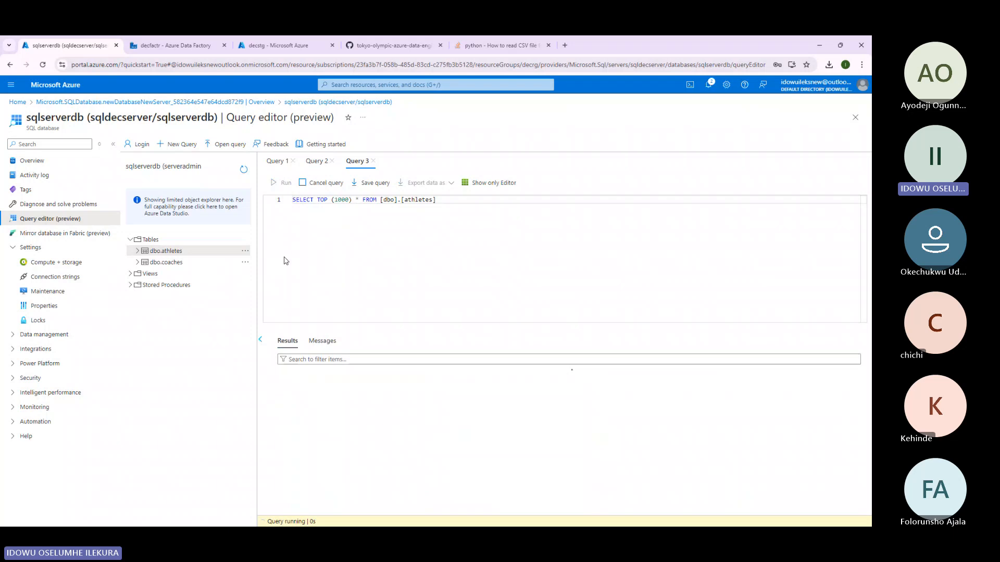
scroll(379, 396, "down", 5)
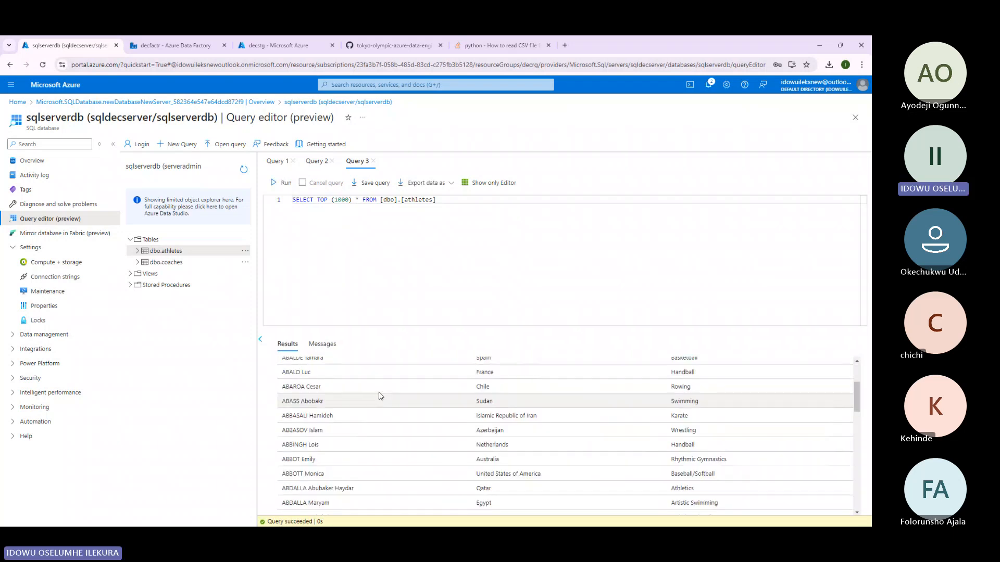
scroll(380, 395, "up", 3)
Back in Data Factory, check the source expression of Copy data1 and change the pipeline parameter relative_url to type Array.
left_click(172, 45)
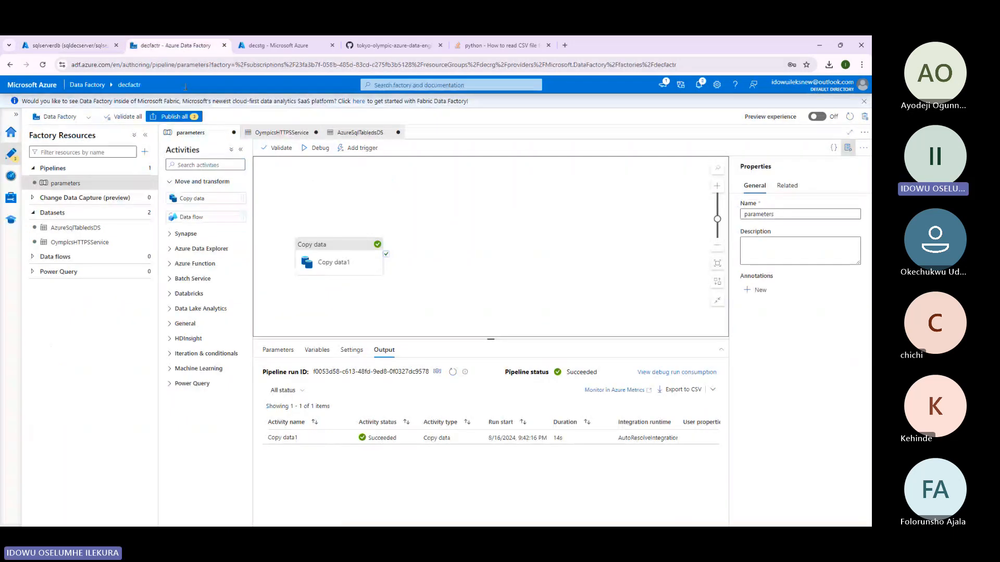
left_click(338, 258)
left_click(485, 419)
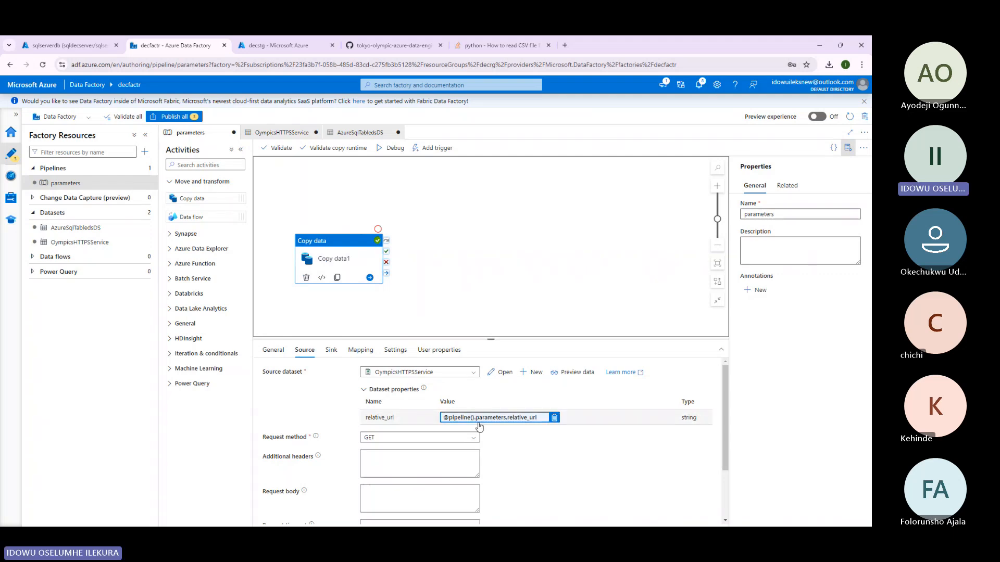
left_click(401, 312)
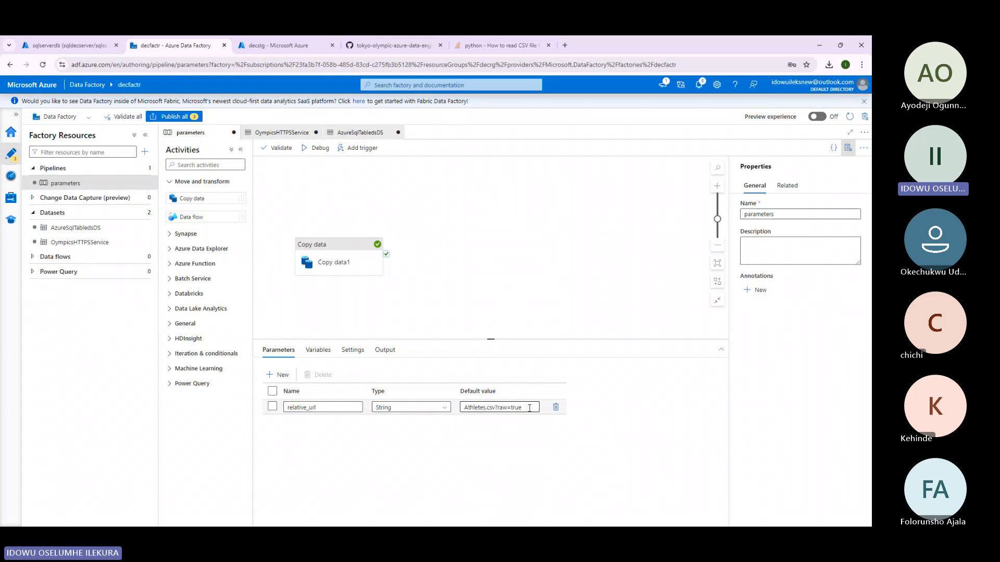
left_click(405, 412)
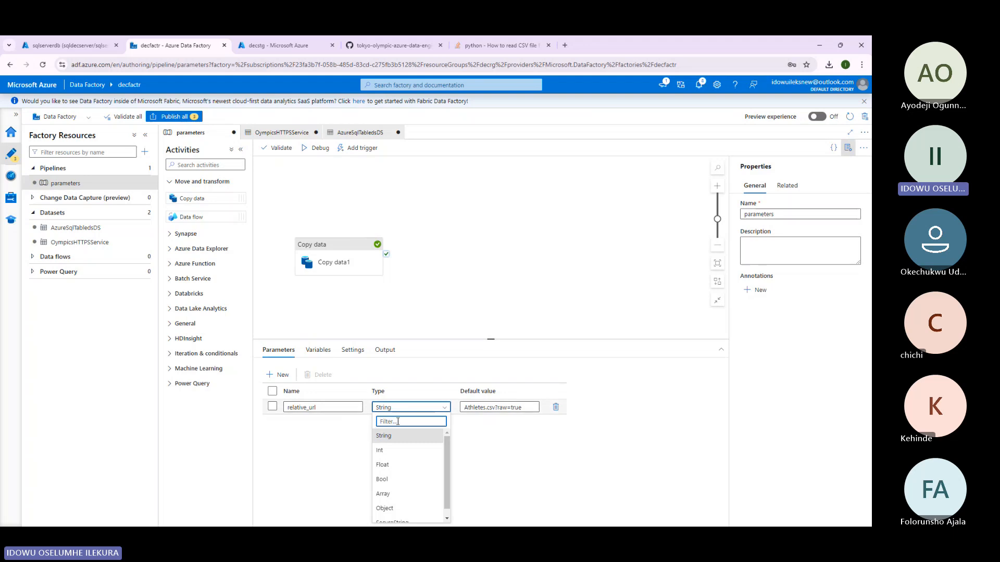
scroll(392, 456, "down", 1)
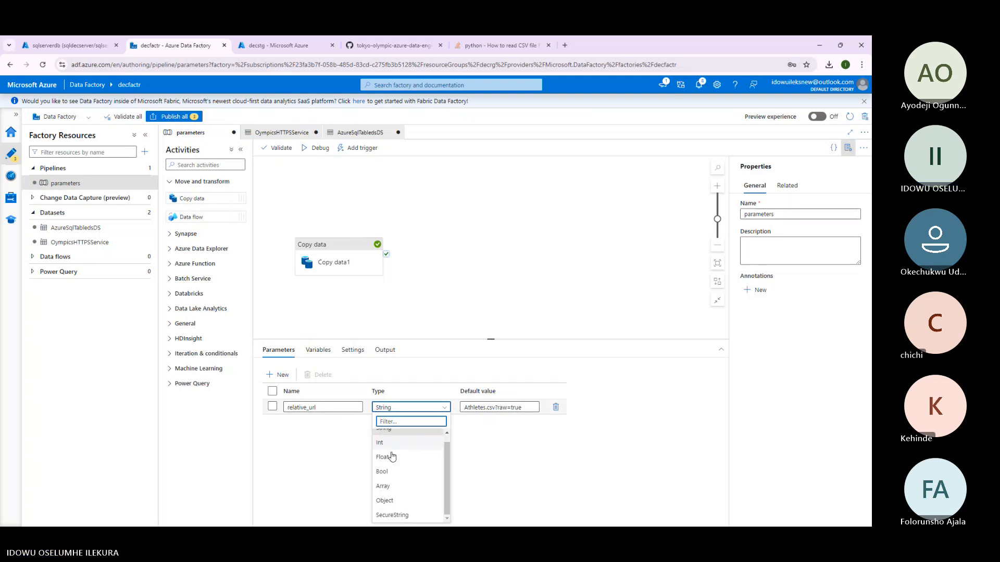
left_click(386, 486)
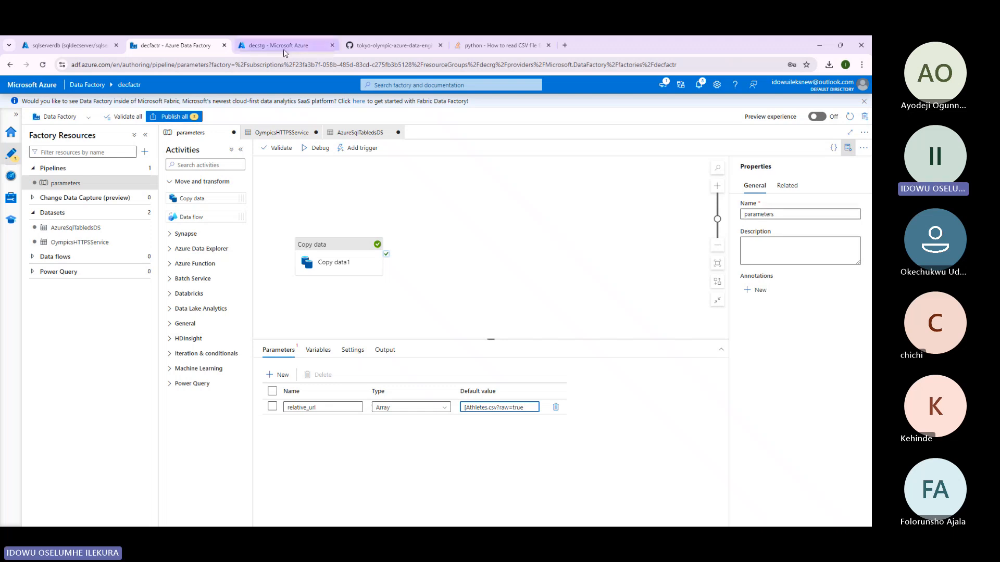
Copy the file name Coaches.csv from the GitHub repository and append it to the default value of relative_url, followed by a comma.
left_click(406, 47)
left_click_drag(67, 262, 34, 264)
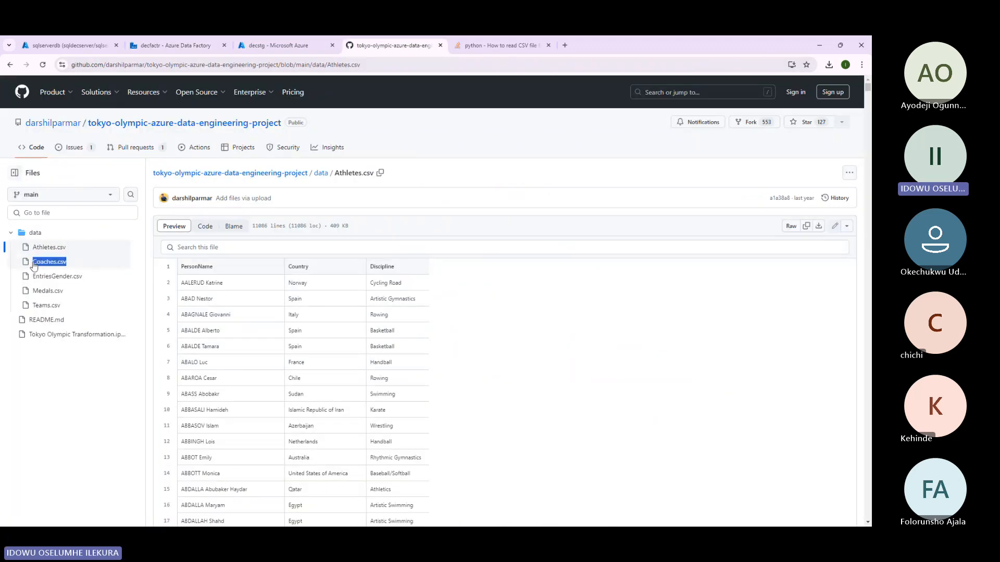
left_click(146, 47)
left_click(525, 408)
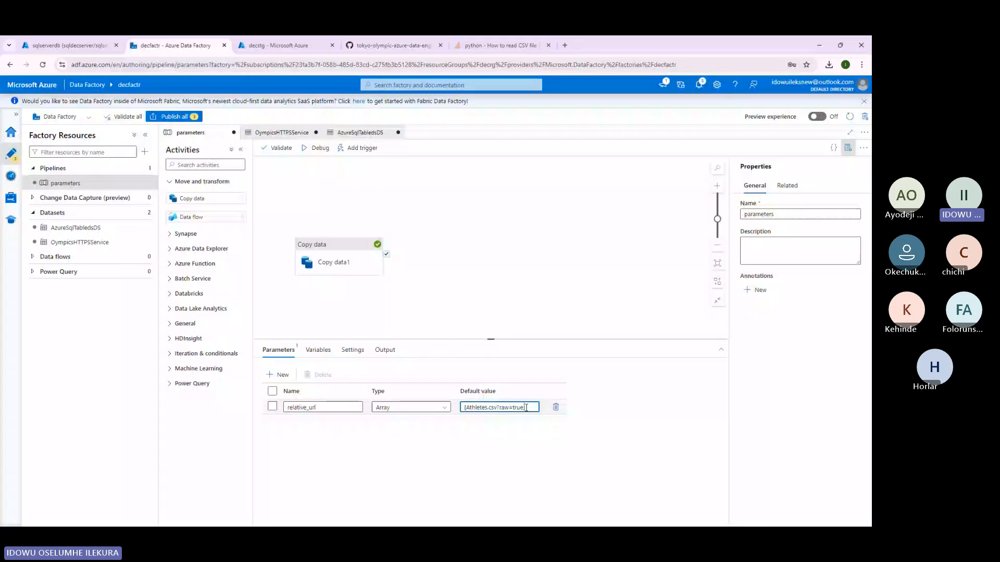
key("ctrl+v")
type(",")
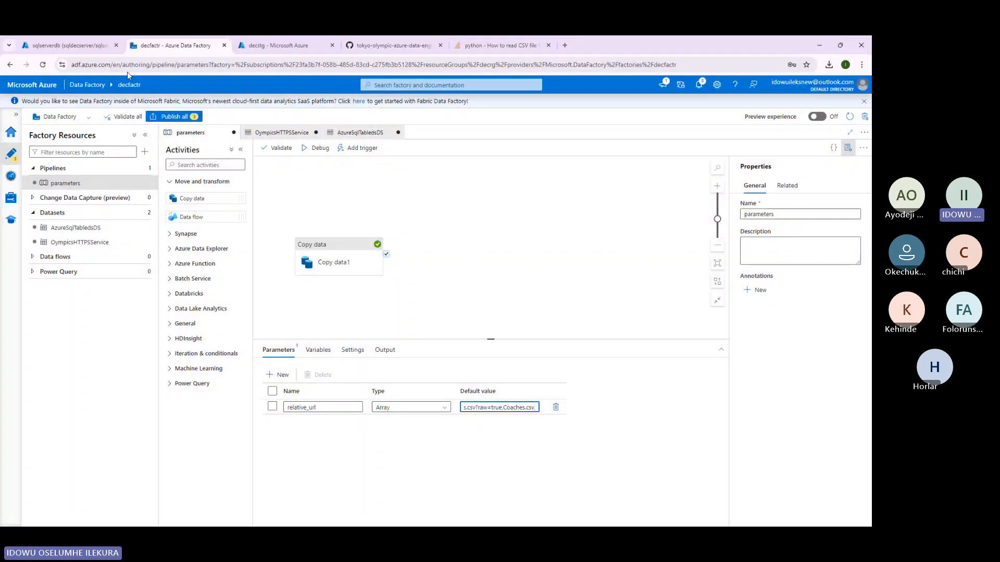
Select the file name Medals.csv in the GitHub repository and return to the pipeline parameters.
left_click(68, 46)
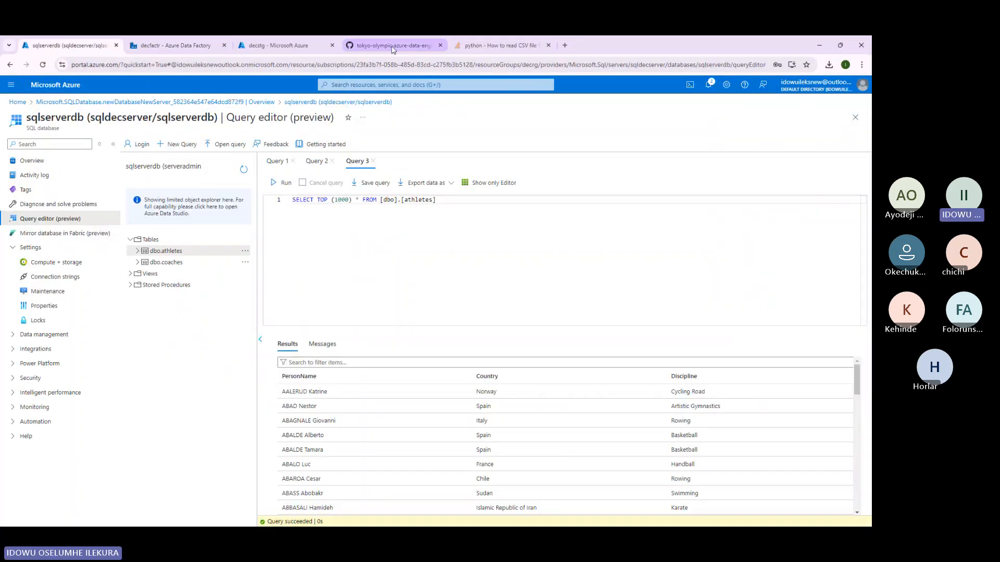
left_click(392, 46)
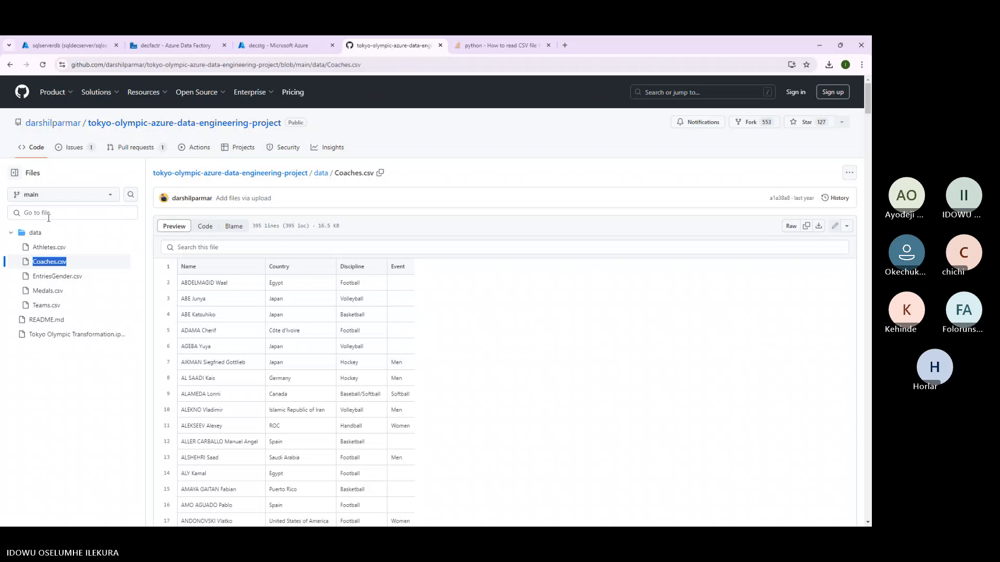
left_click(48, 290)
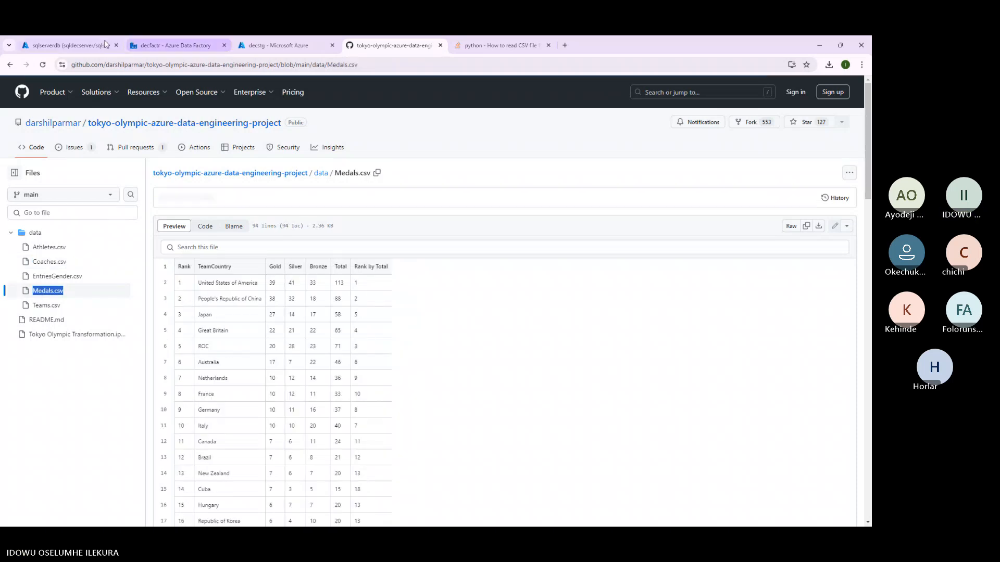
left_click(156, 45)
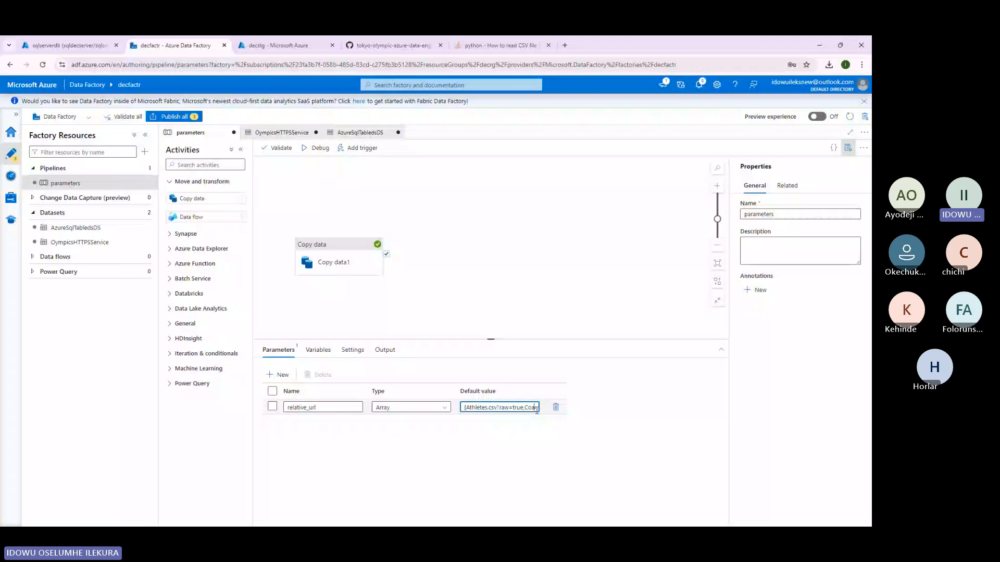
Try to continue the relative_url file list after the Coaches.csv entry with a comma.
left_click(537, 409)
type(",Coaches")
key("Left")
key("Left")
key("Left")
key("Left")
key("Left")
key("Left")
key("Left")
key("Left")
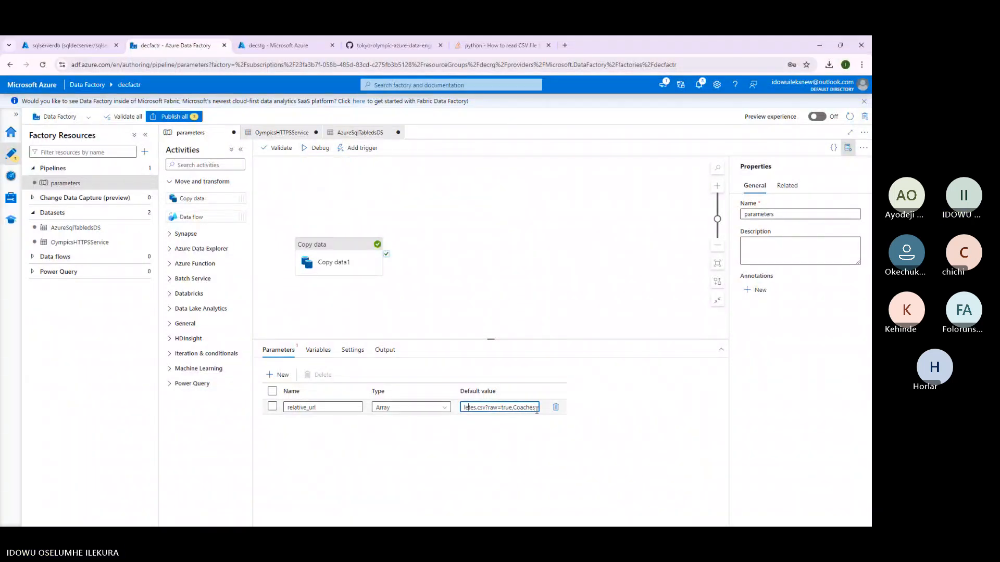
key("Right")
key("Right")
key("Right")
type("ches.csv")
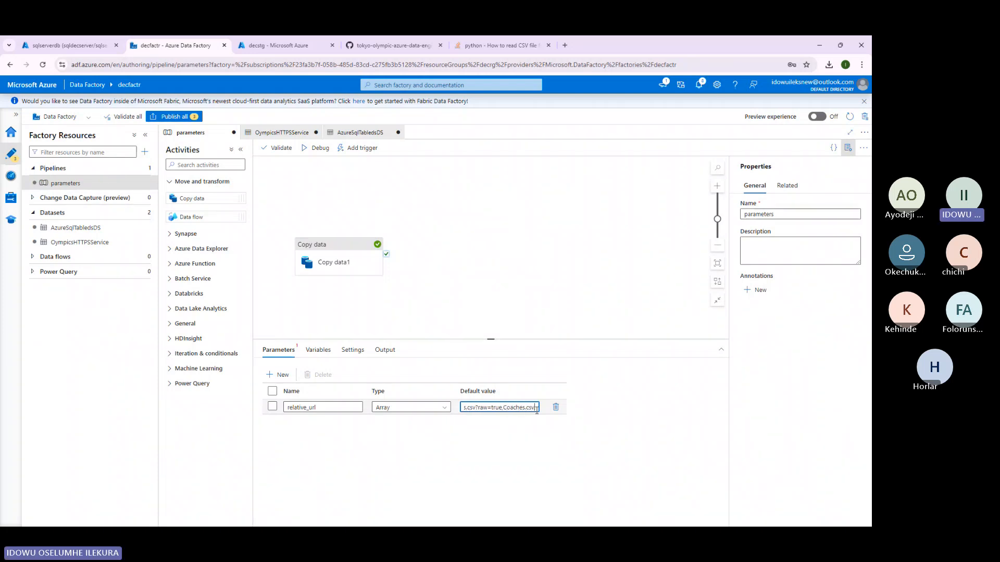
type(",")
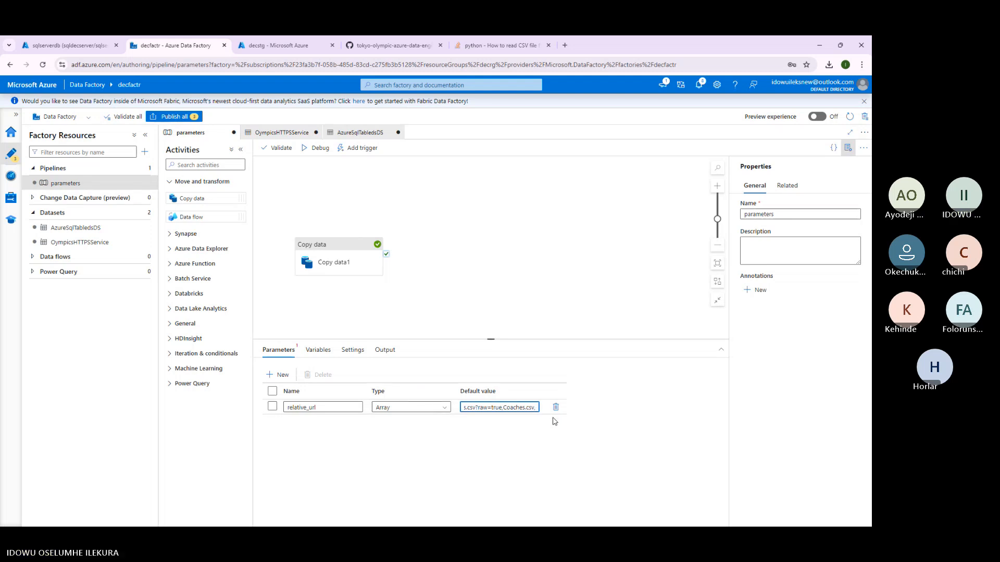
Clear the entire default value of the relative_url parameter.
key("BackSpace")
key("ctrl+a")
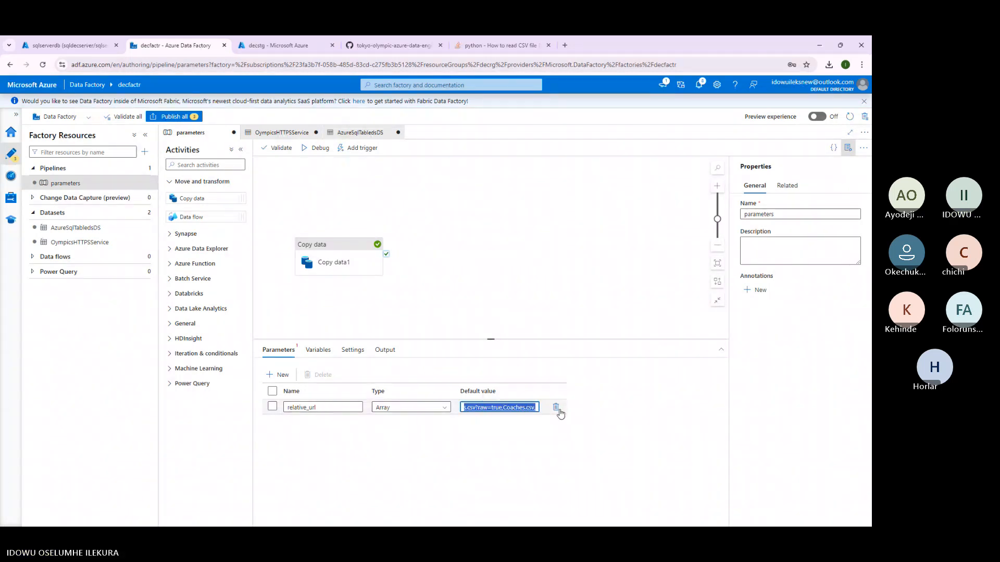
key("BackSpace")
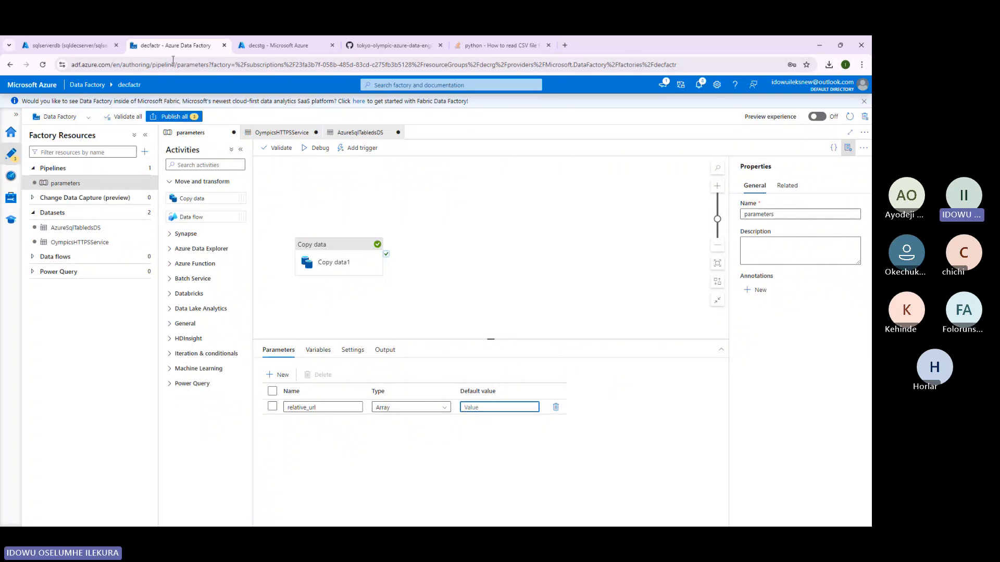
In the GitHub repository, collect the file names Athletes.csv, Coaches.csv, EntriesGender.csv, Medals.csv and Teams.csv.
mouse_move(577, 520)
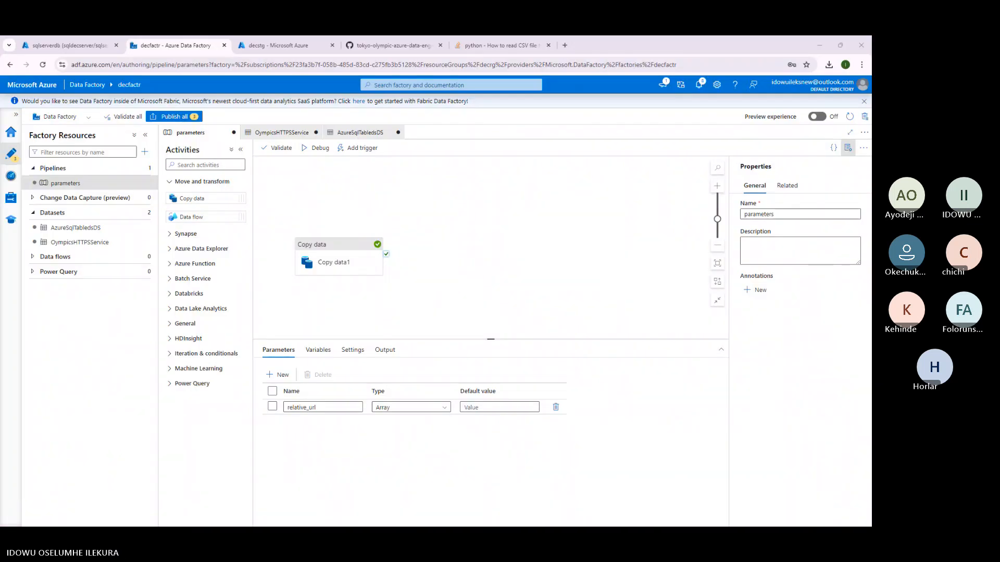
left_click(390, 46)
left_click_drag(66, 247, 33, 248)
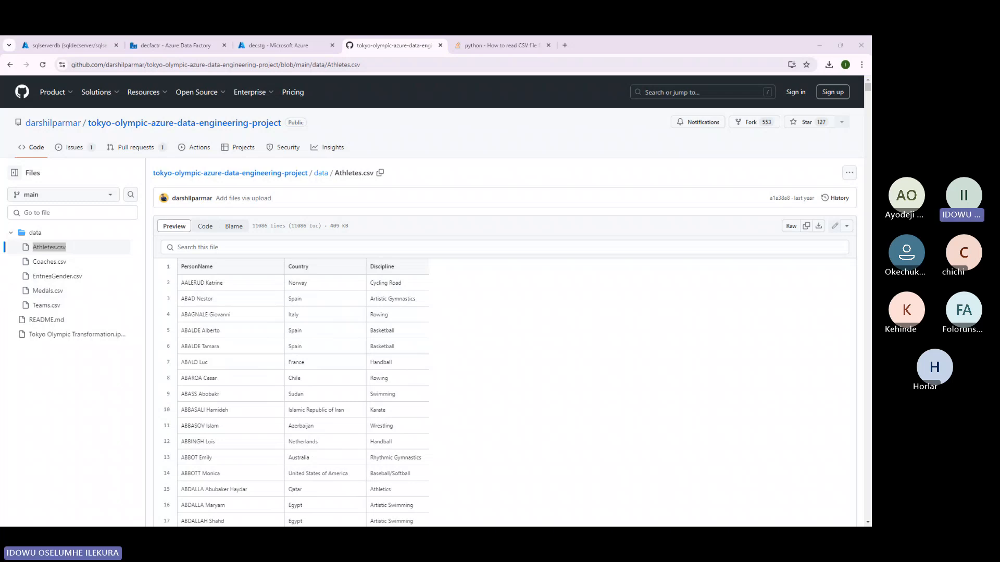
double_click(50, 262)
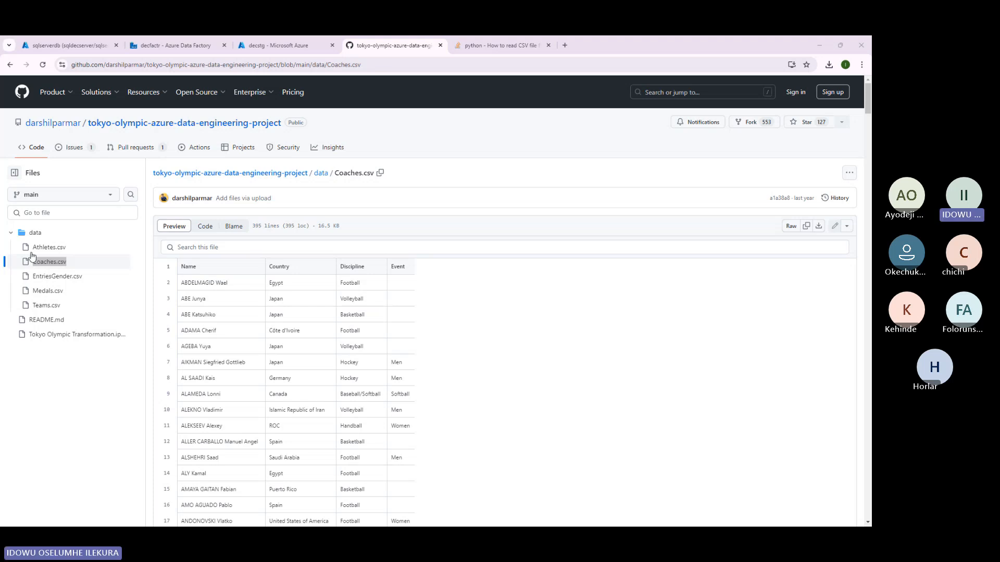
double_click(34, 276)
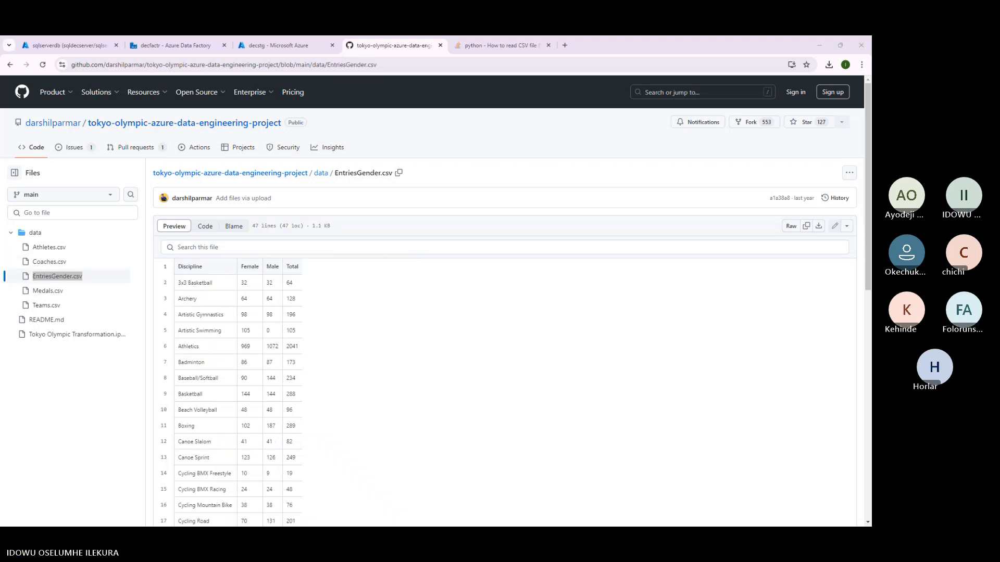
double_click(35, 290)
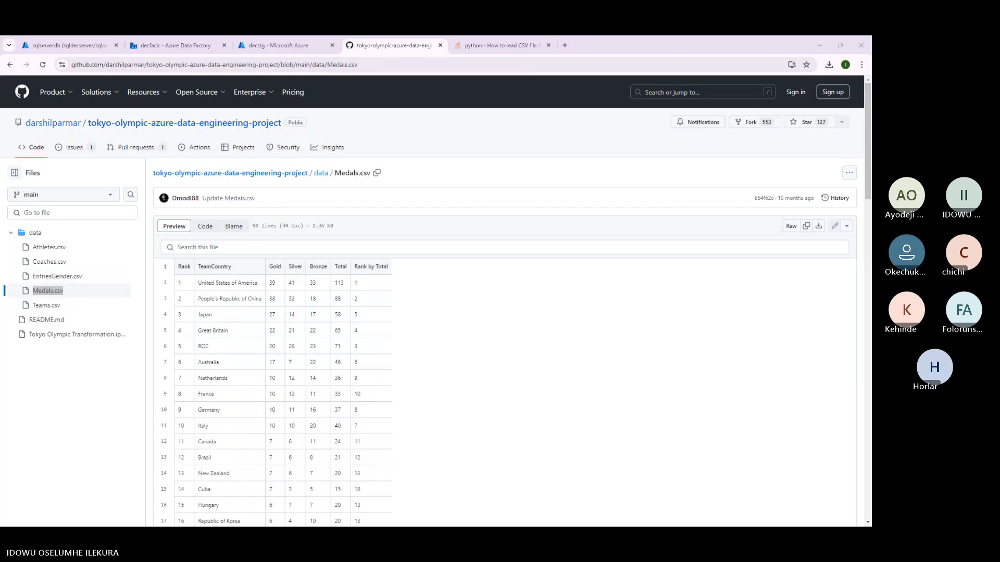
left_click_drag(61, 305, 28, 306)
left_click(28, 306)
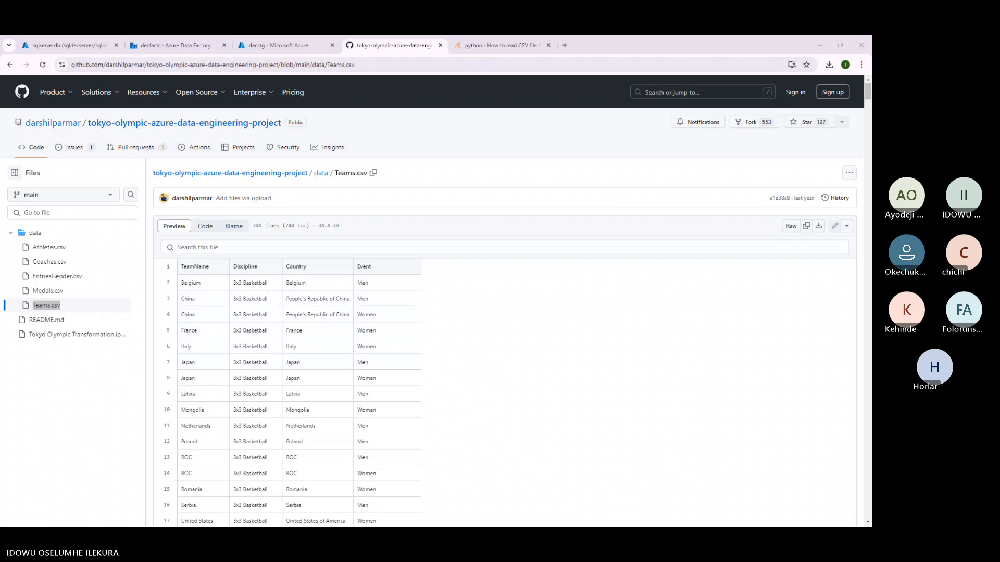
Paste the bracketed list of collected CSV file names, starting with Athletes.csv and Coaches.csv, as the default value of relative_url.
left_click(256, 47)
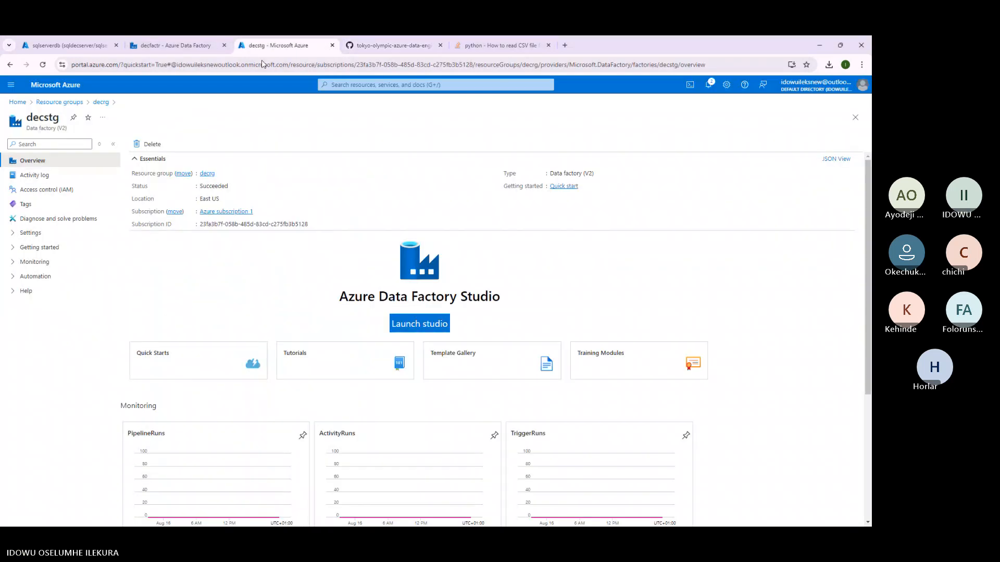
left_click(183, 46)
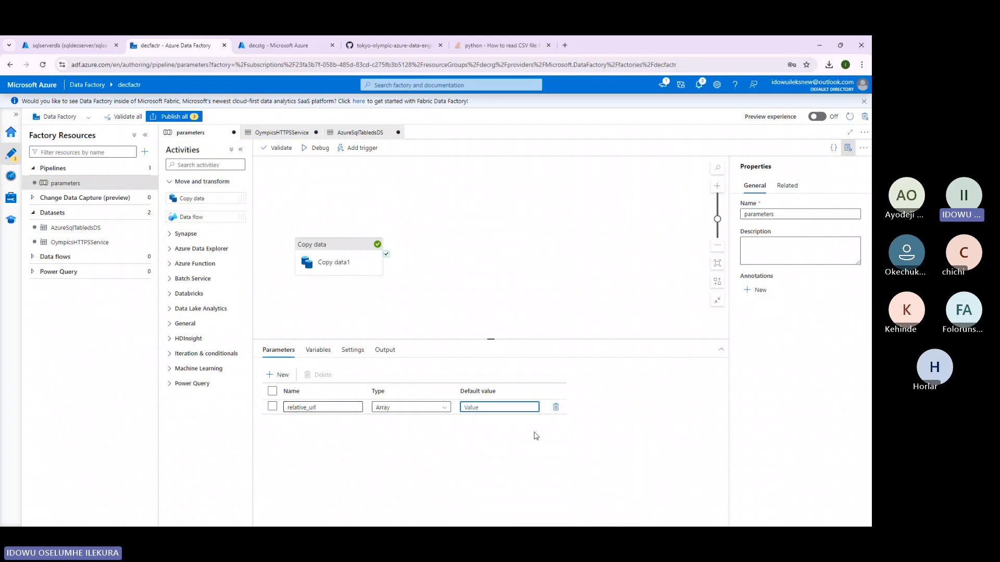
key("ctrl+v")
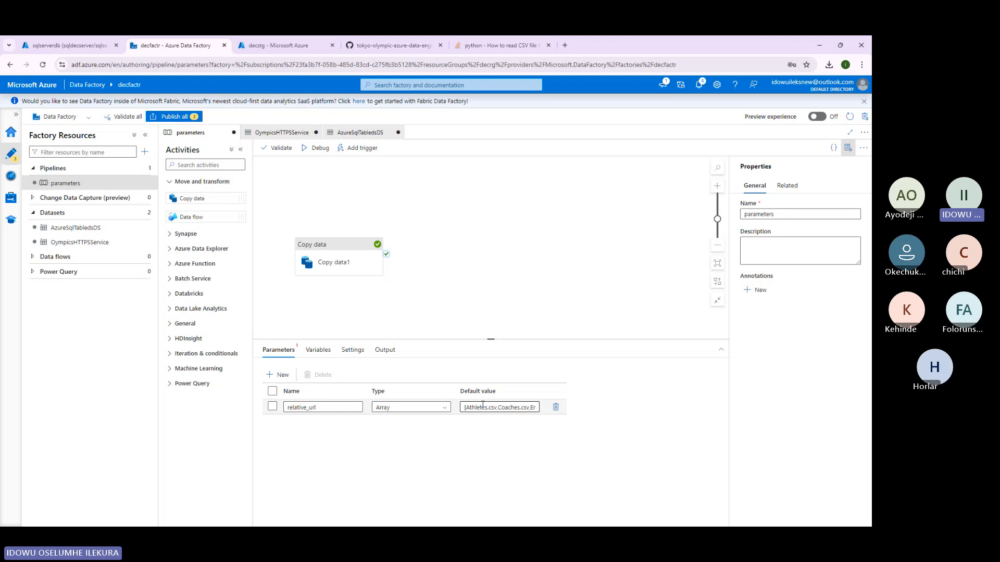
Check the relative_url expression in the source settings of Copy data1.
left_click(335, 264)
left_click(490, 419)
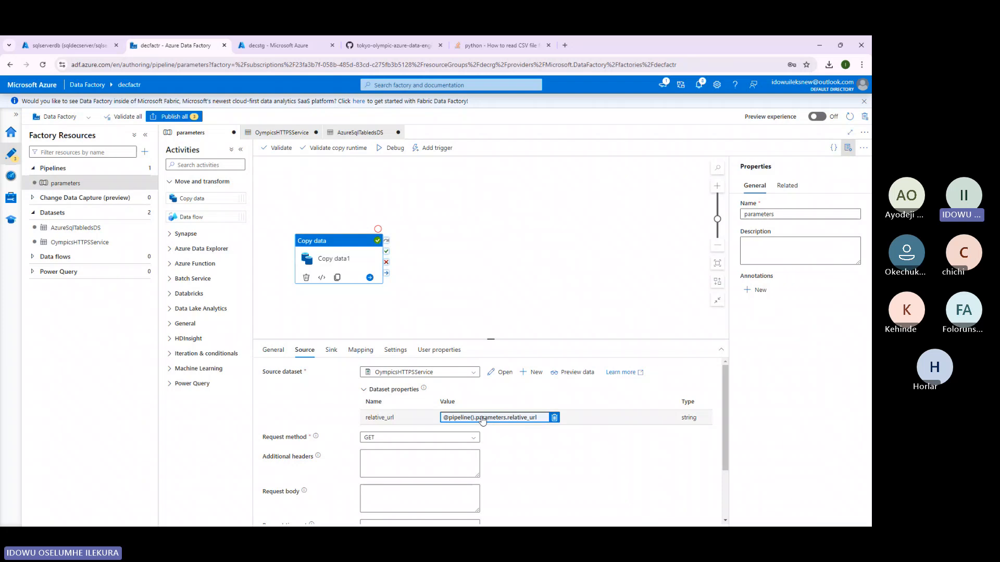
left_click(453, 271)
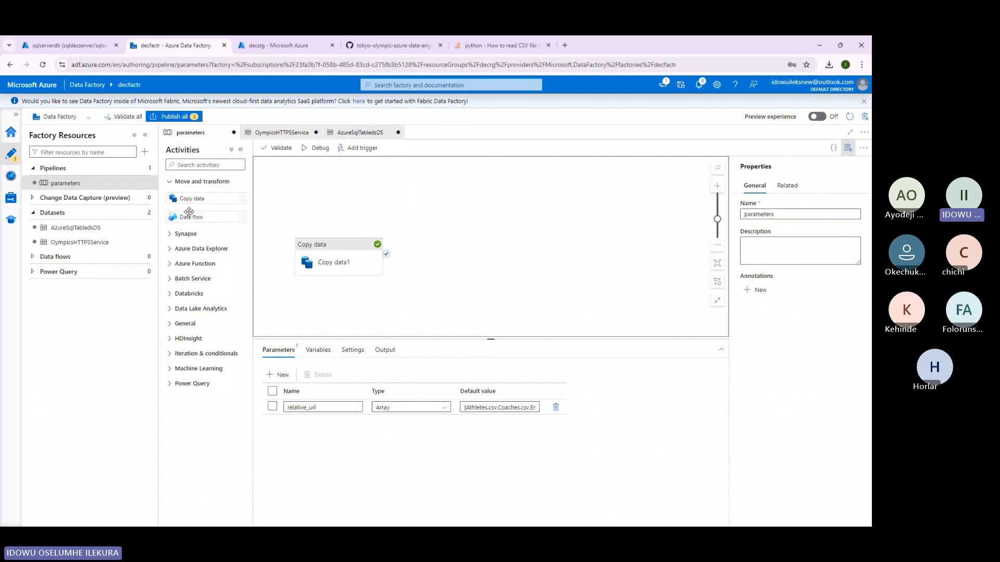
Find the ForEach activity, add it to the pipeline canvas and place Copy data1 beside it.
left_click(194, 165)
type("fo")
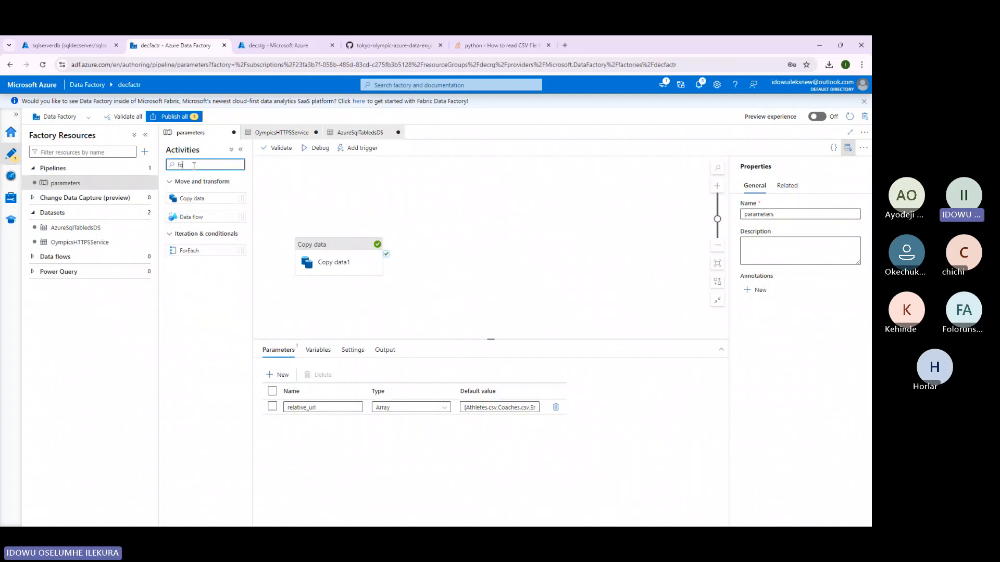
type("r")
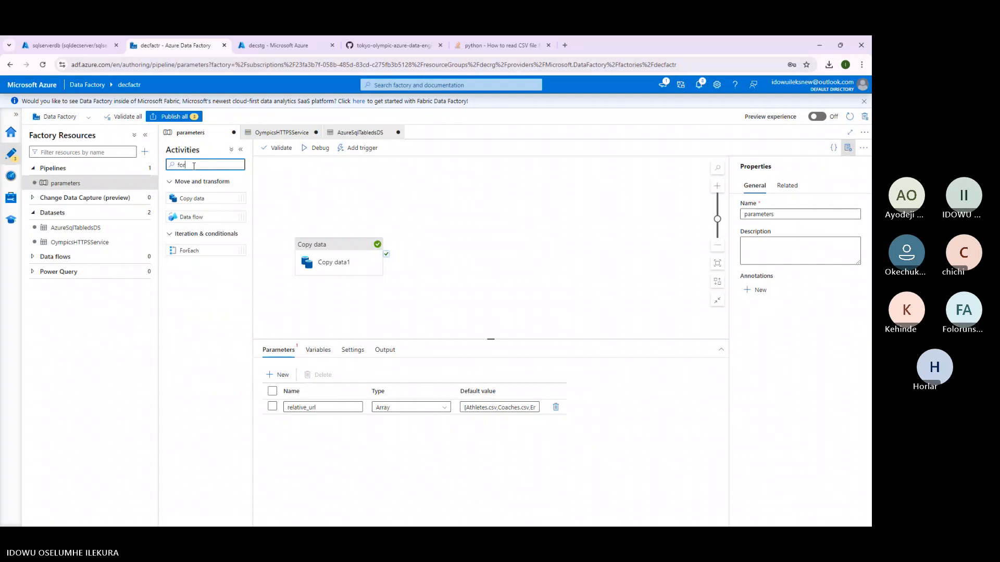
type("ea")
left_click_drag(190, 199, 647, 274)
left_click_drag(457, 255, 392, 254)
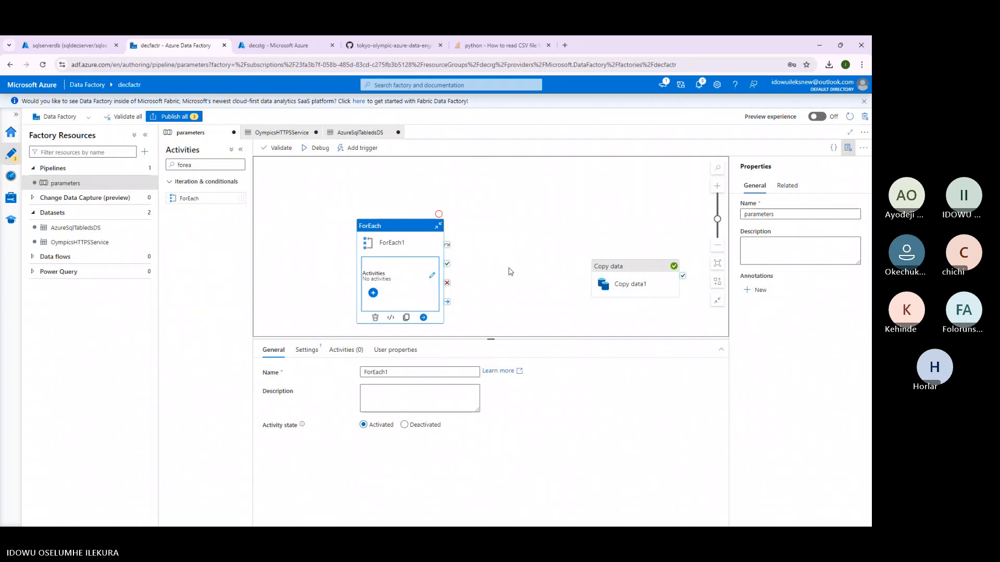
left_click_drag(629, 276, 510, 253)
Show the settings of ForEach1 and paste a copy of the Copy data1 activity inside the loop.
left_click(402, 292)
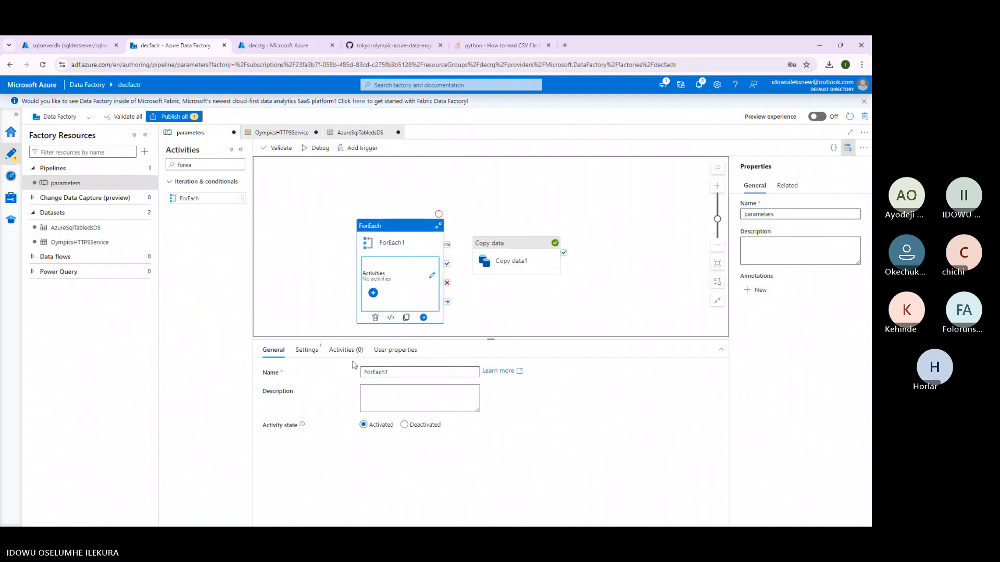
left_click(307, 350)
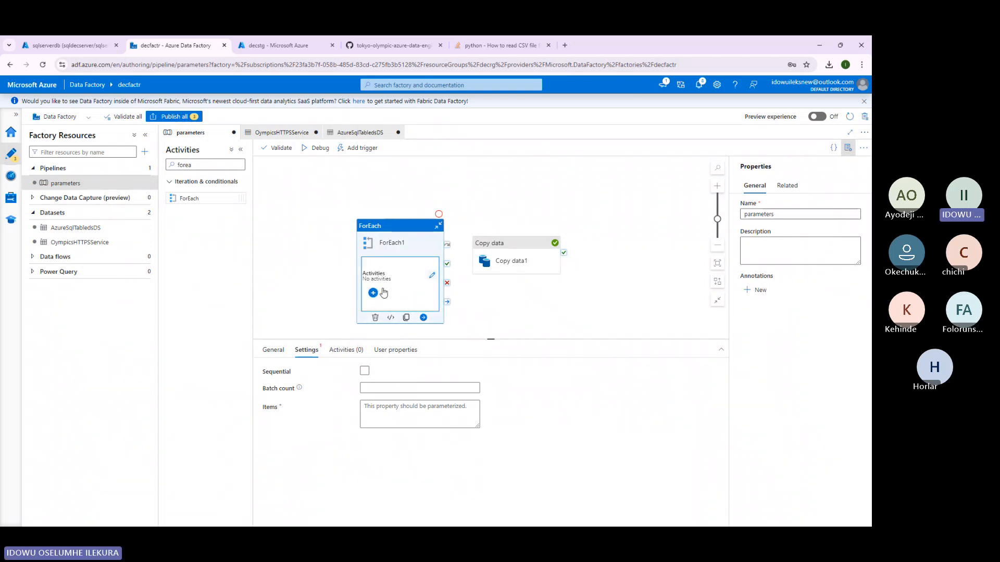
key("ctrl+v")
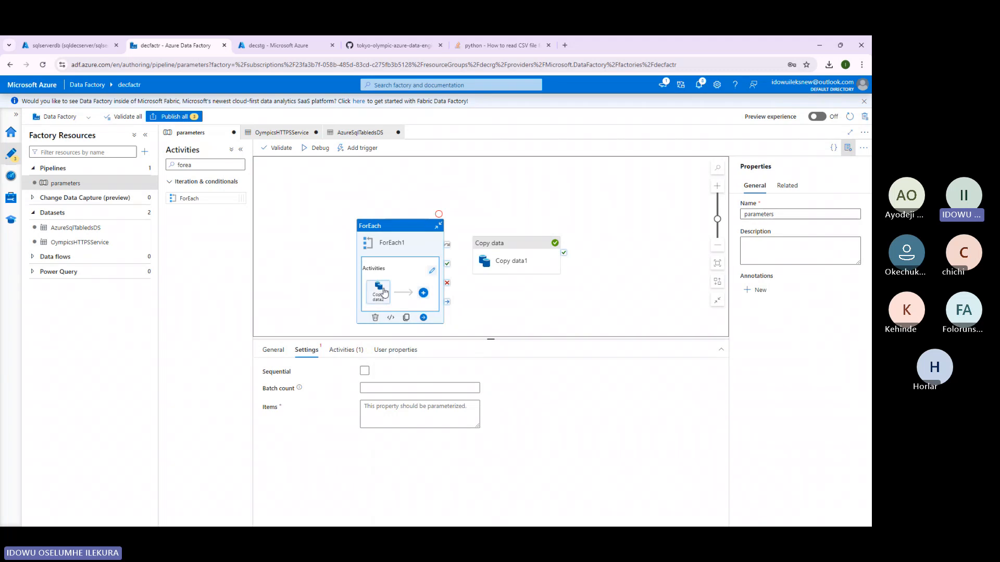
Choose OympicsHTTPSService as the source dataset of Copy data2 inside ForEach1.
left_click(384, 292)
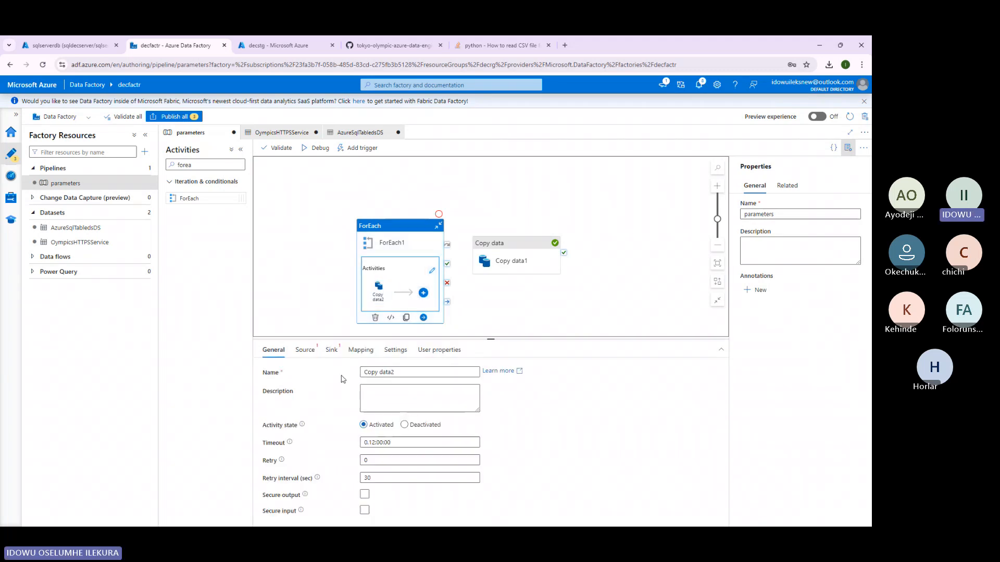
left_click(305, 350)
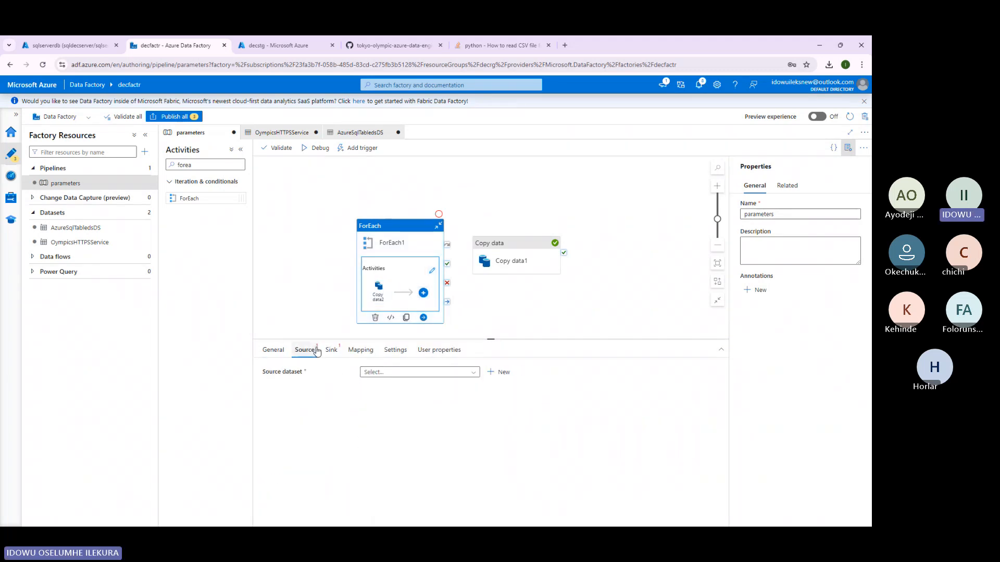
left_click(386, 370)
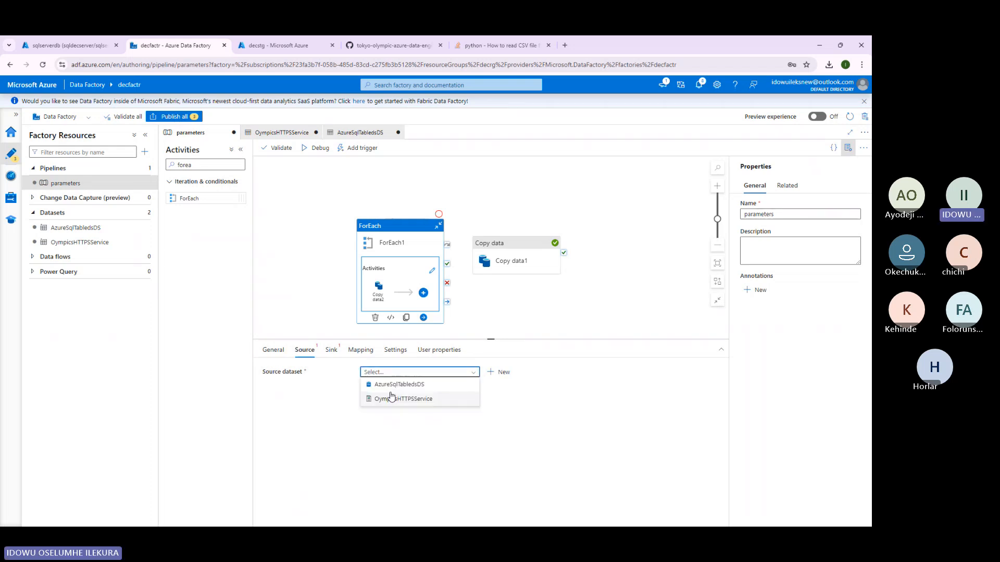
left_click(391, 398)
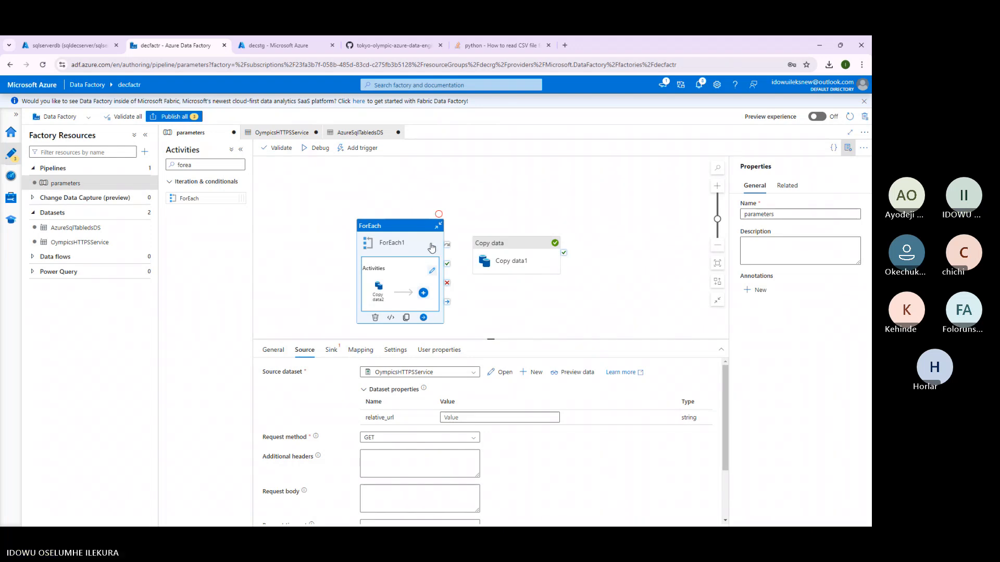
left_click(432, 271)
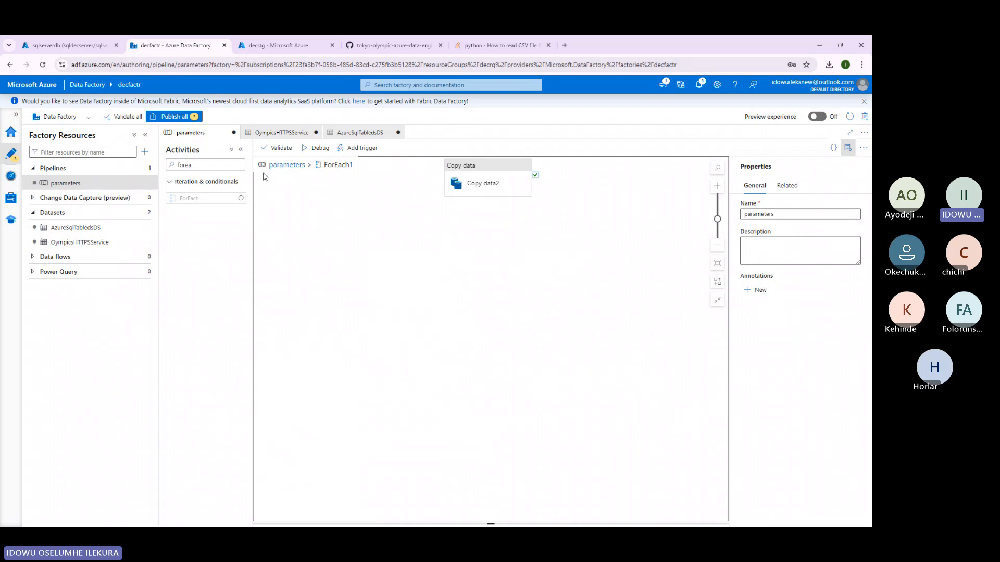
left_click(472, 167)
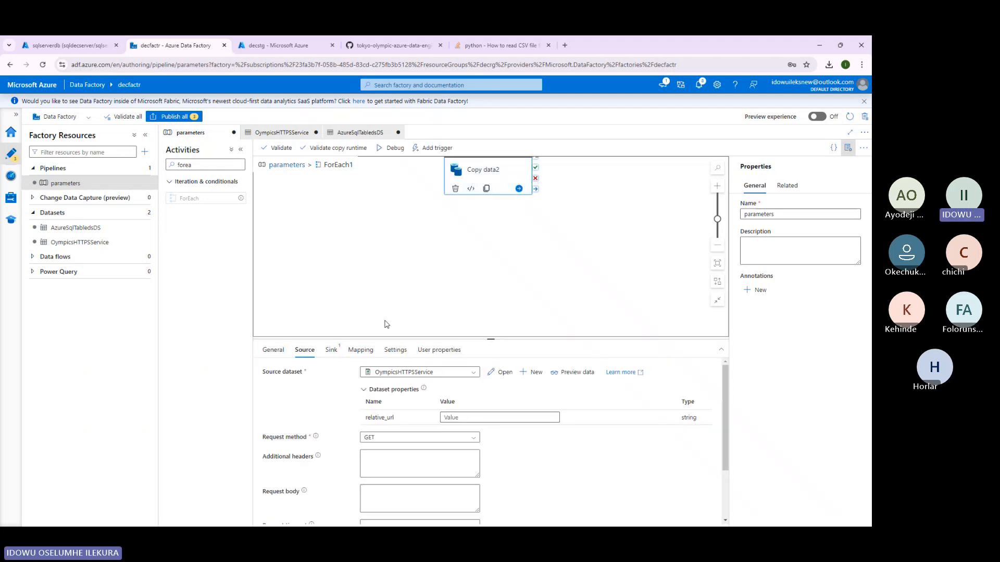
left_click(461, 427)
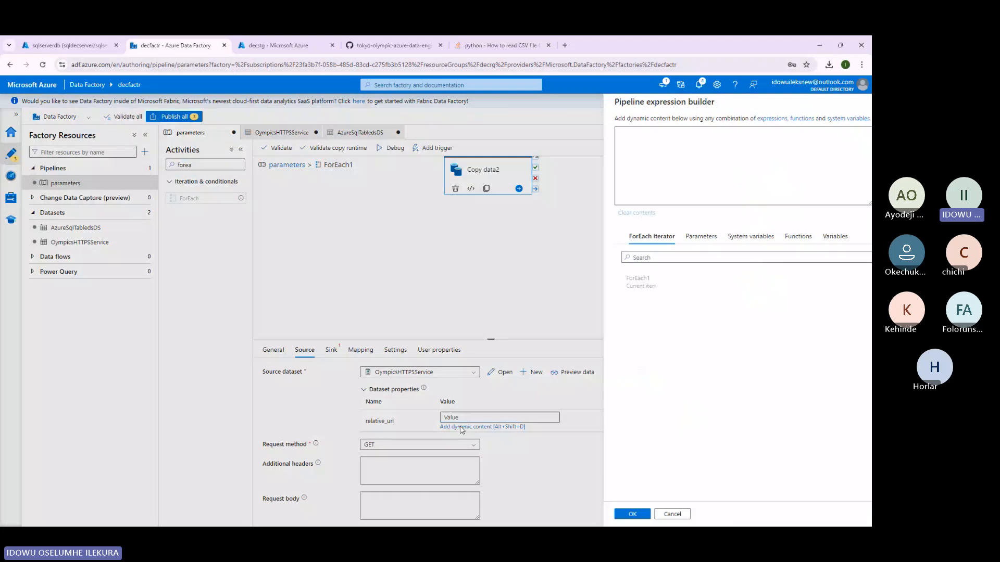
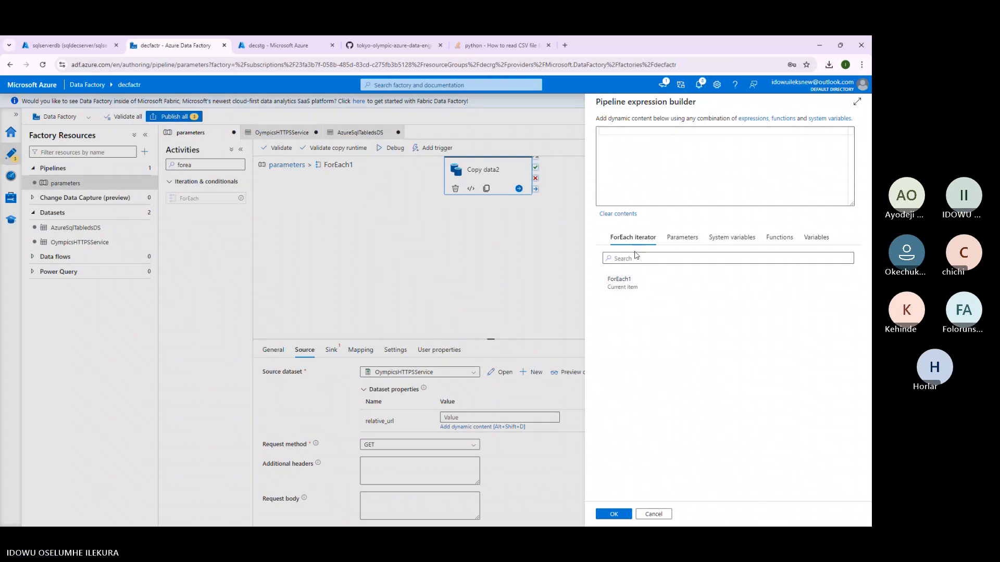
left_click(634, 287)
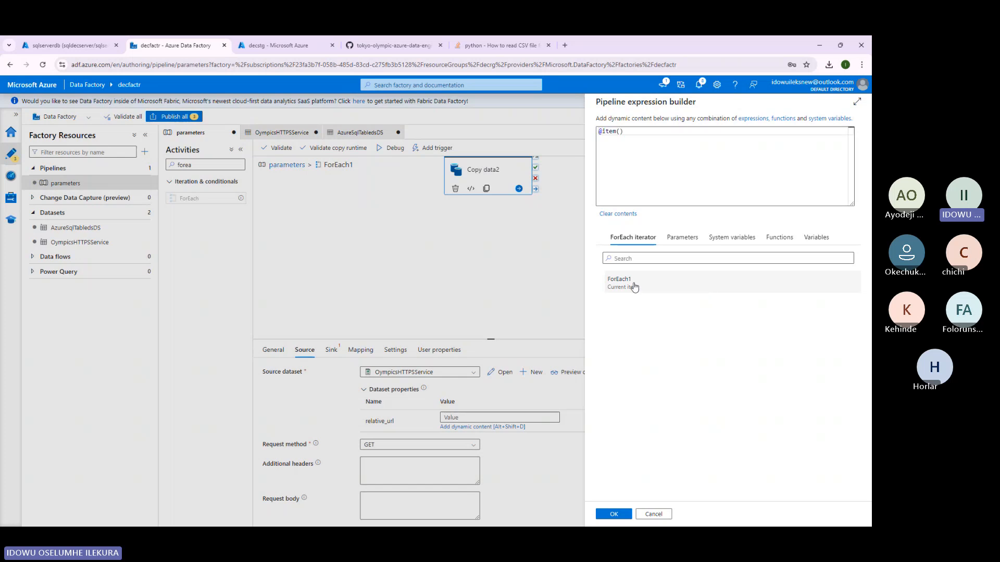
left_click(631, 131)
type(".")
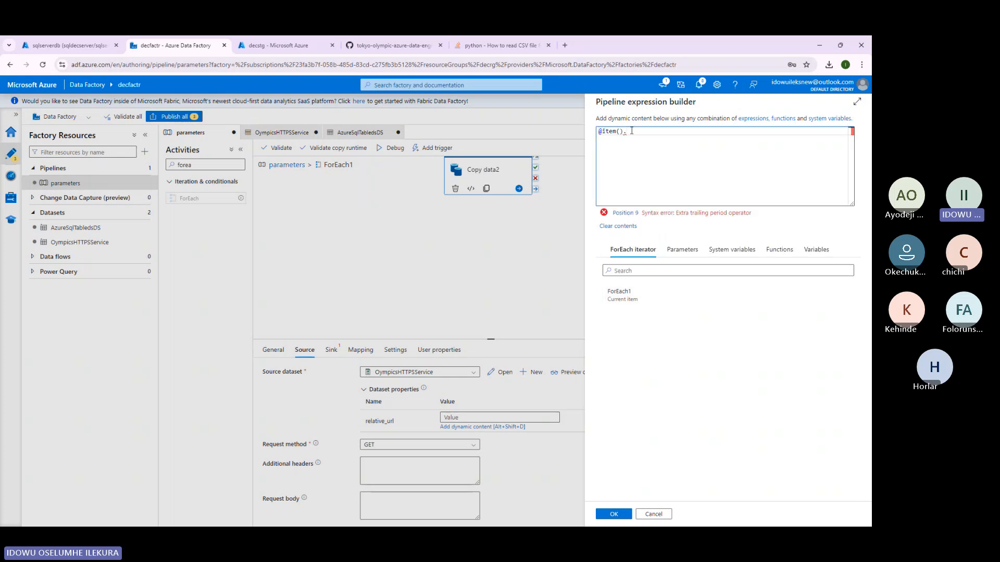
key("BackSpace")
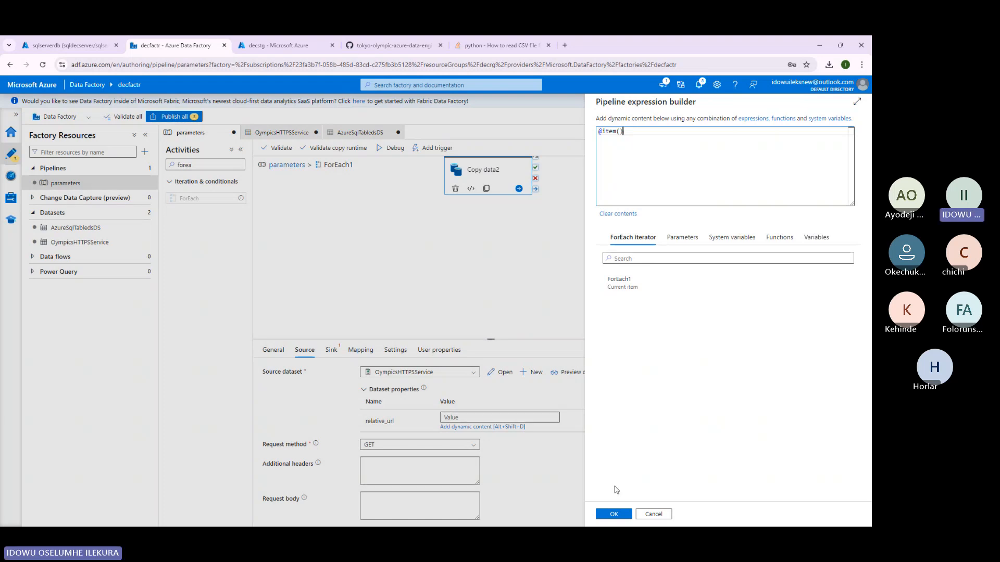
left_click(614, 514)
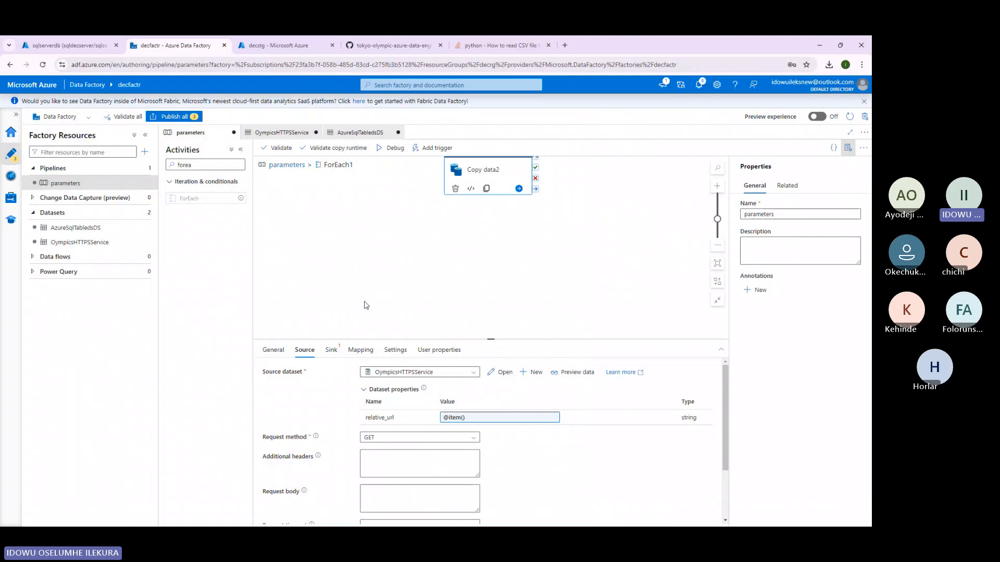
Choose AzureSqlTabledsDS as the sink dataset of Copy data2 and open that dataset for editing.
left_click(331, 350)
left_click(419, 371)
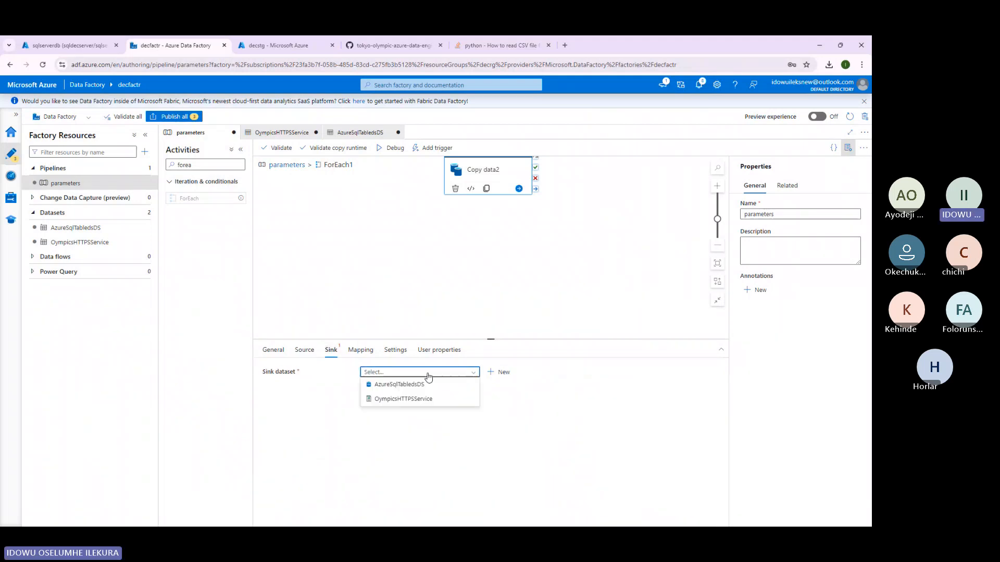
left_click(411, 385)
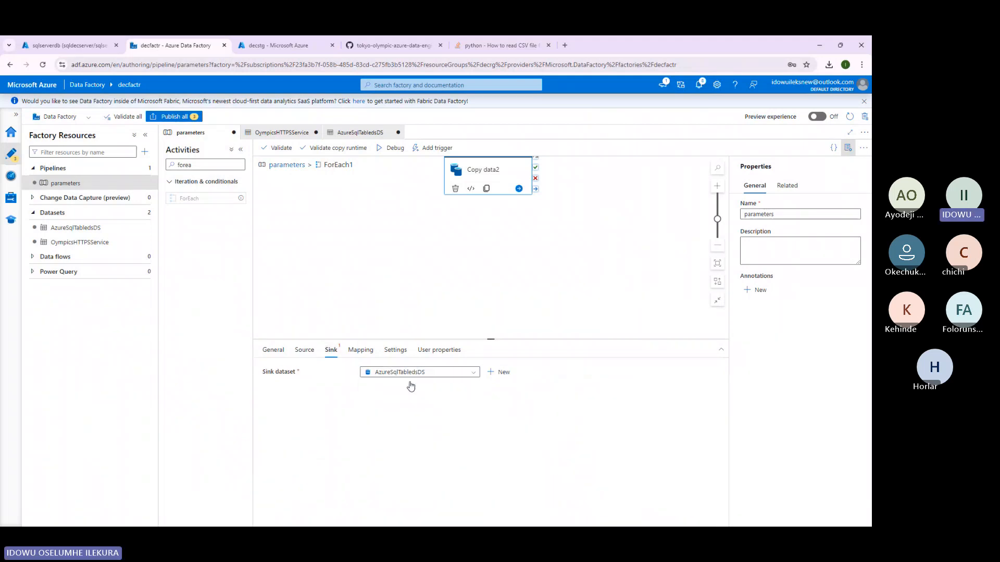
left_click(494, 372)
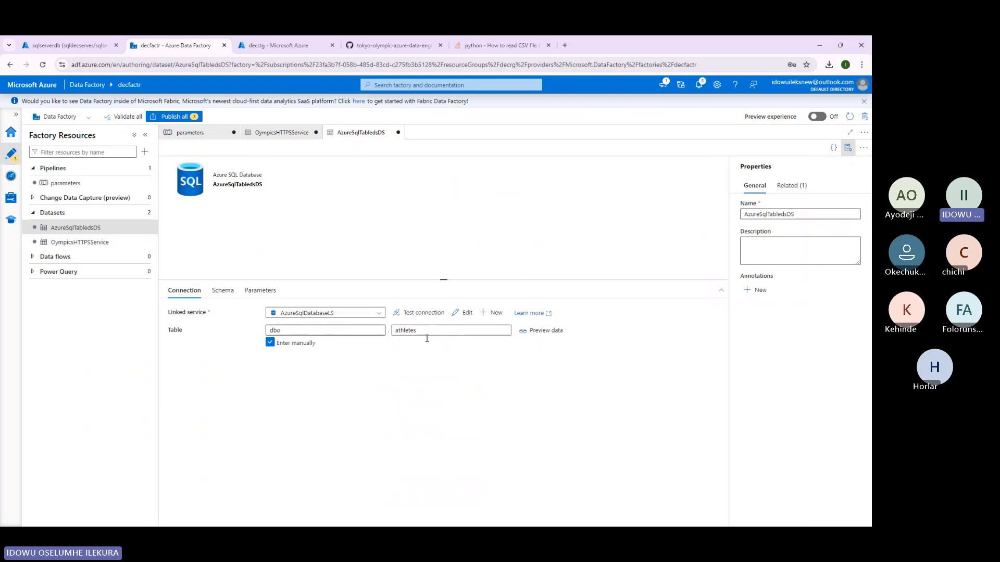
left_click(472, 333)
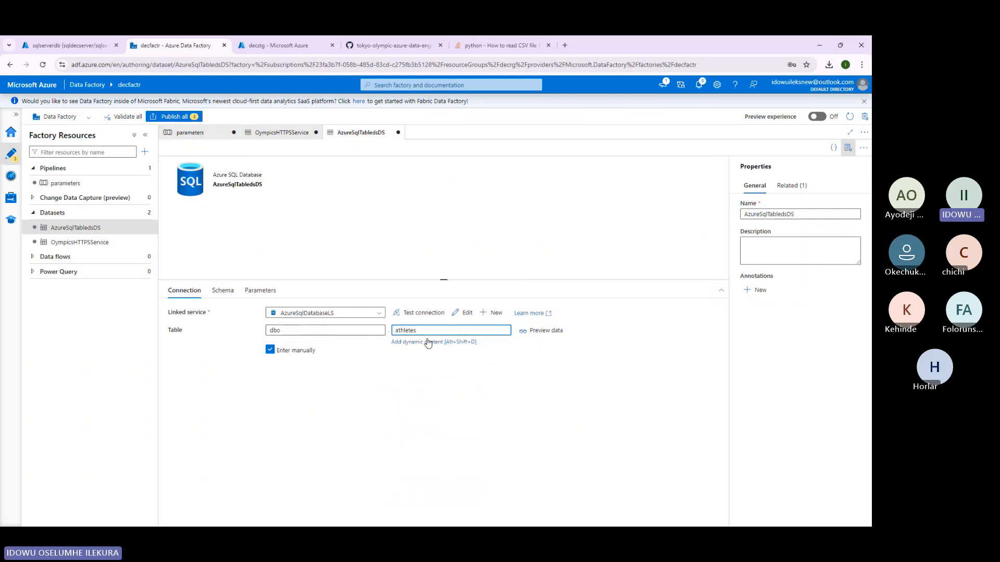
left_click(448, 341)
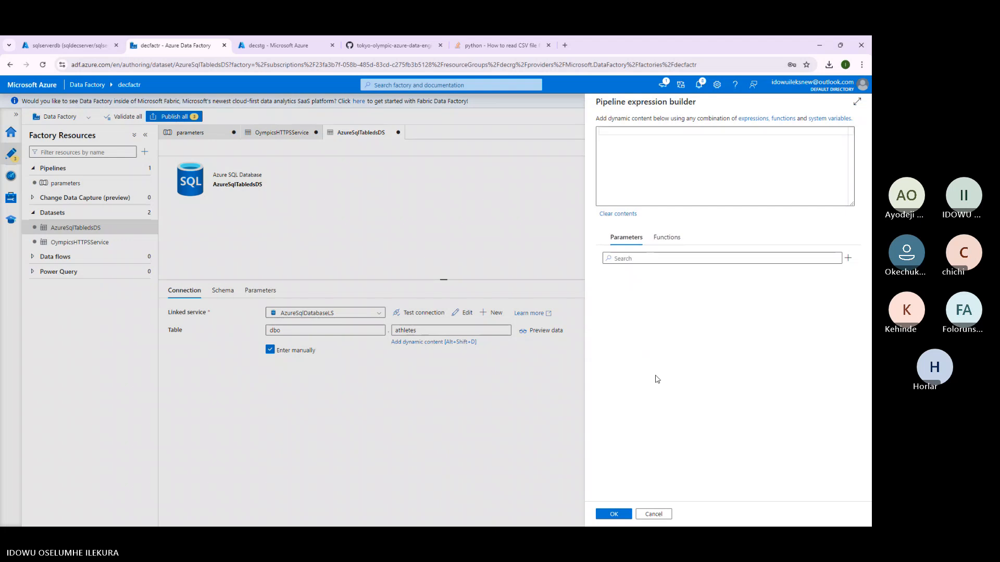
left_click(636, 260)
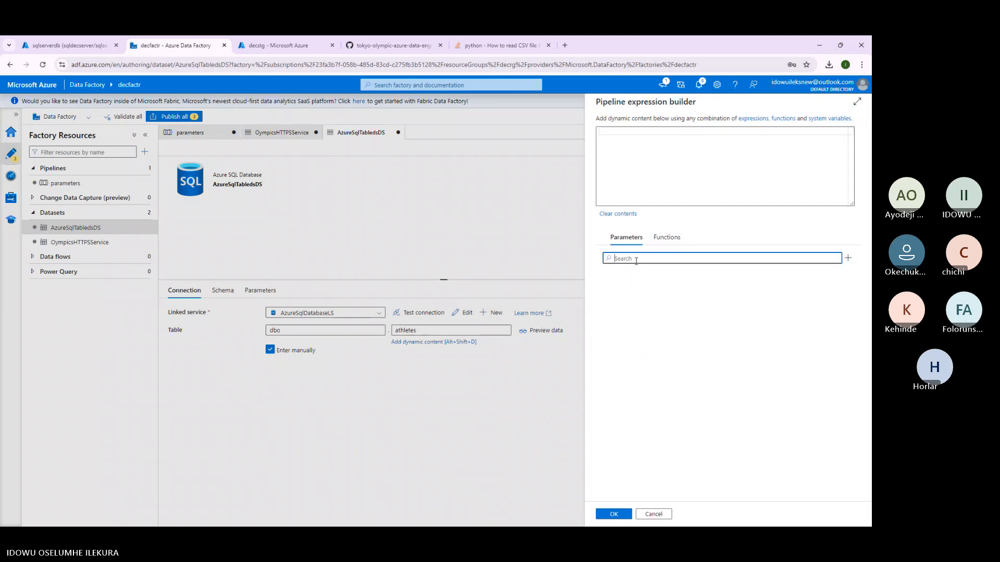
left_click(653, 514)
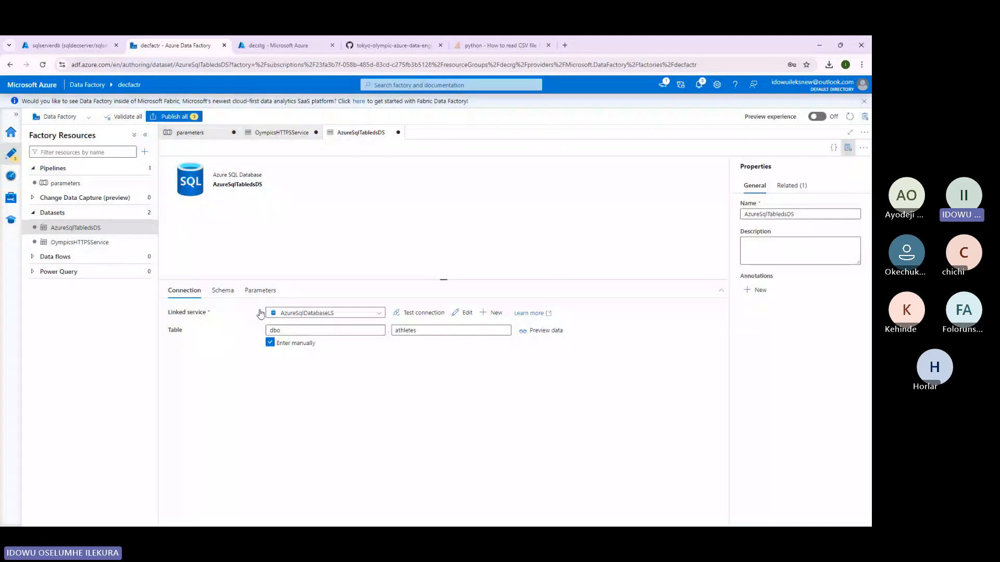
Add a String parameter named table_name to the AzureSqlTabledsDS dataset.
left_click(250, 291)
left_click(188, 315)
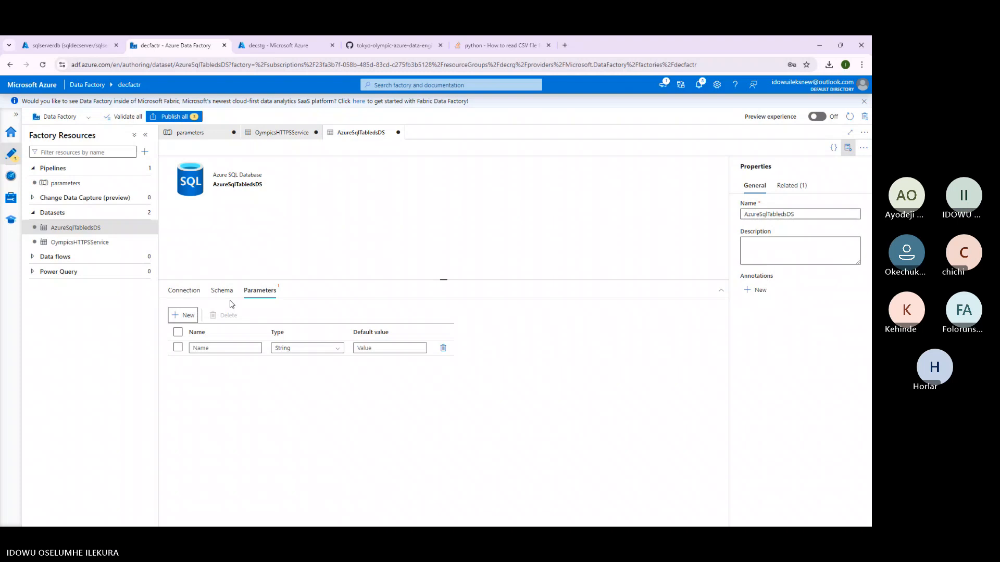
left_click(226, 345)
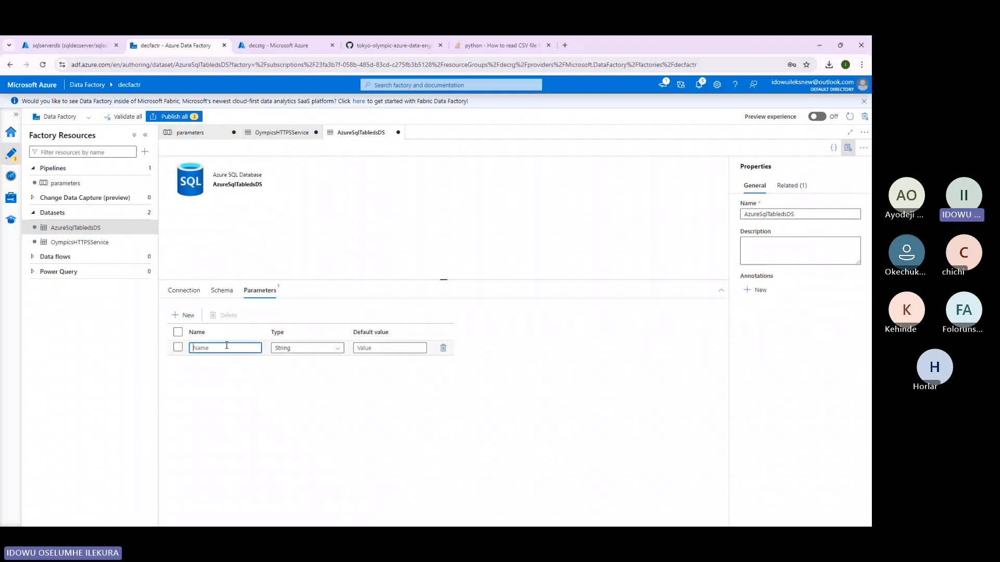
type("table")
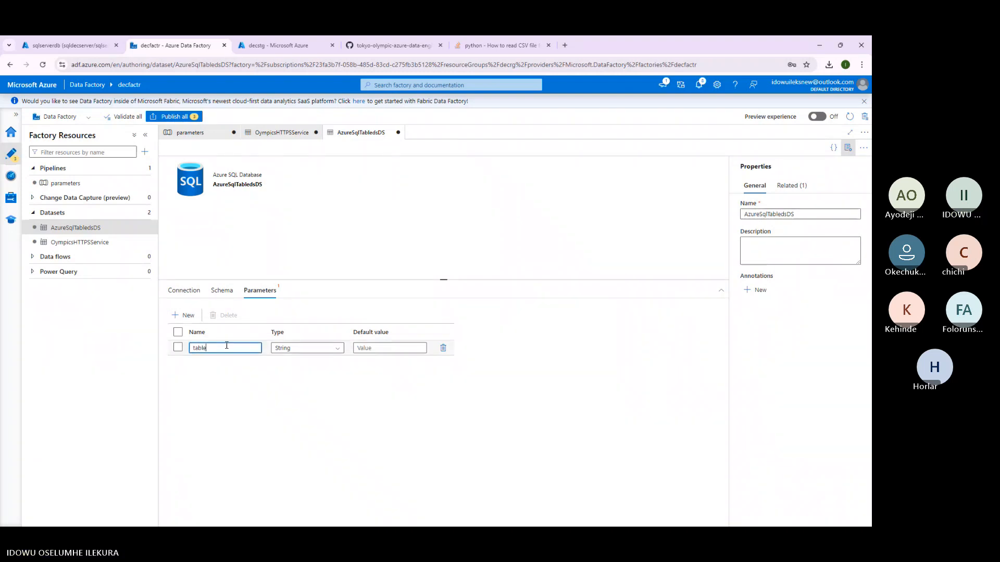
type("_name")
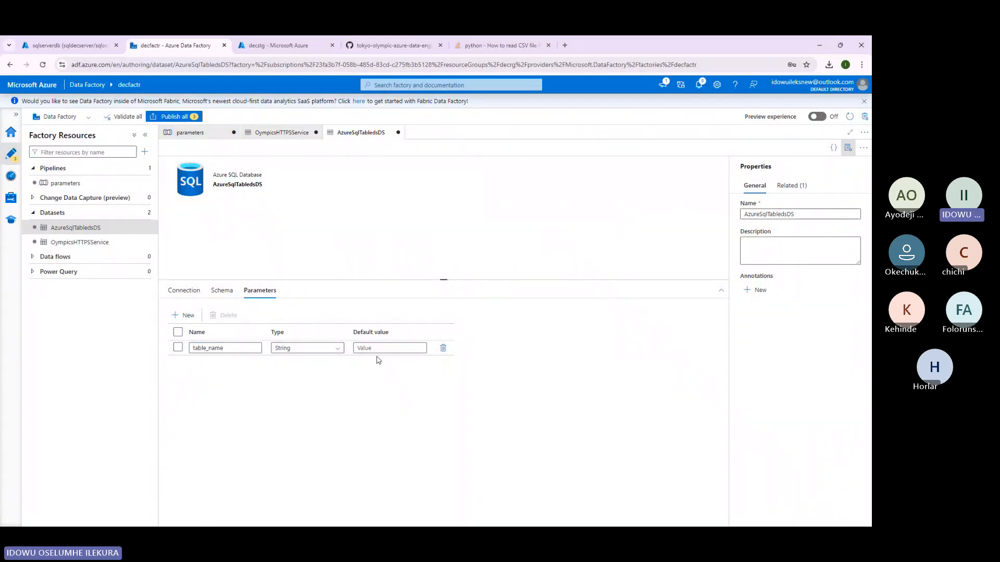
left_click(222, 291)
left_click(183, 291)
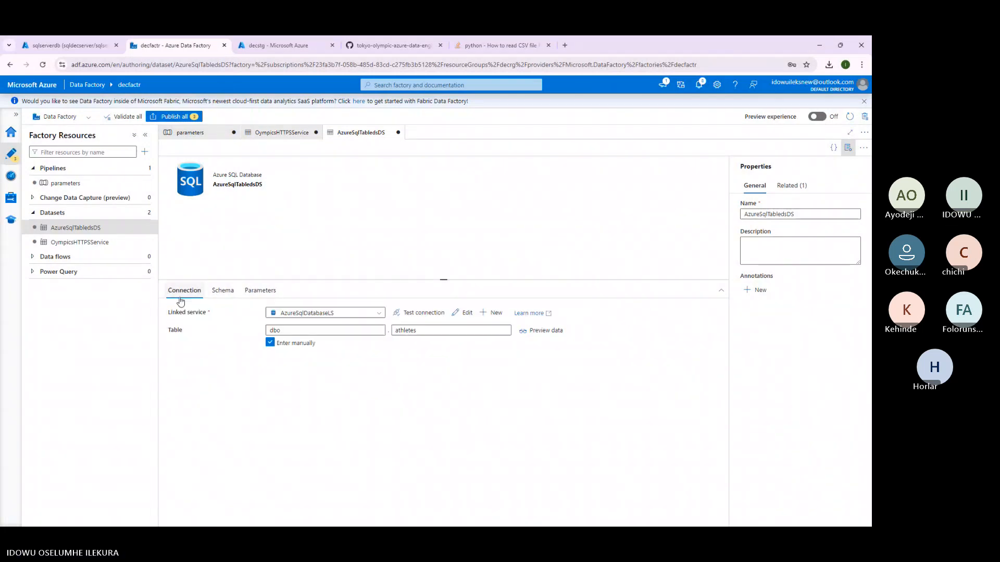
left_click(456, 329)
left_click(434, 342)
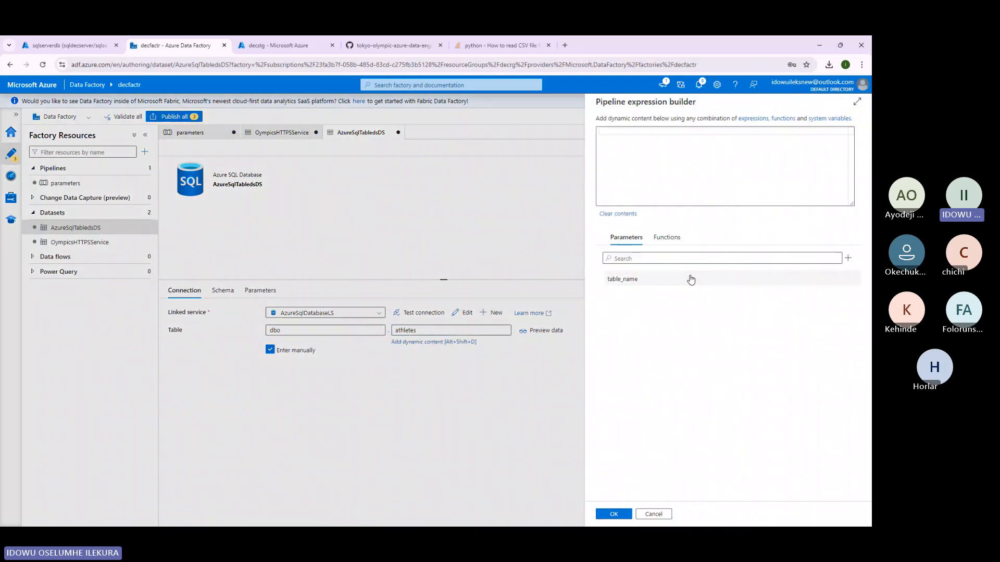
left_click(623, 280)
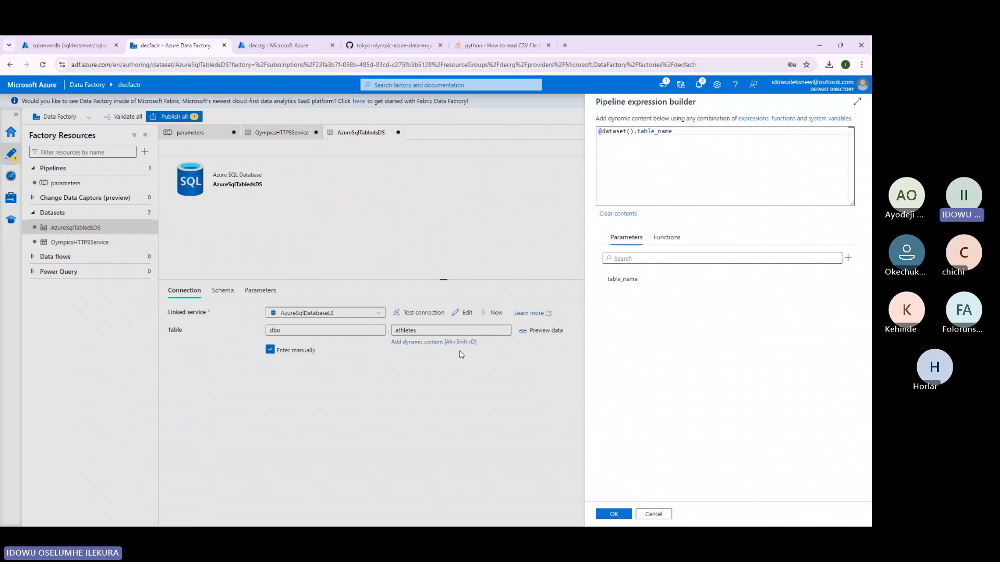
left_click(615, 514)
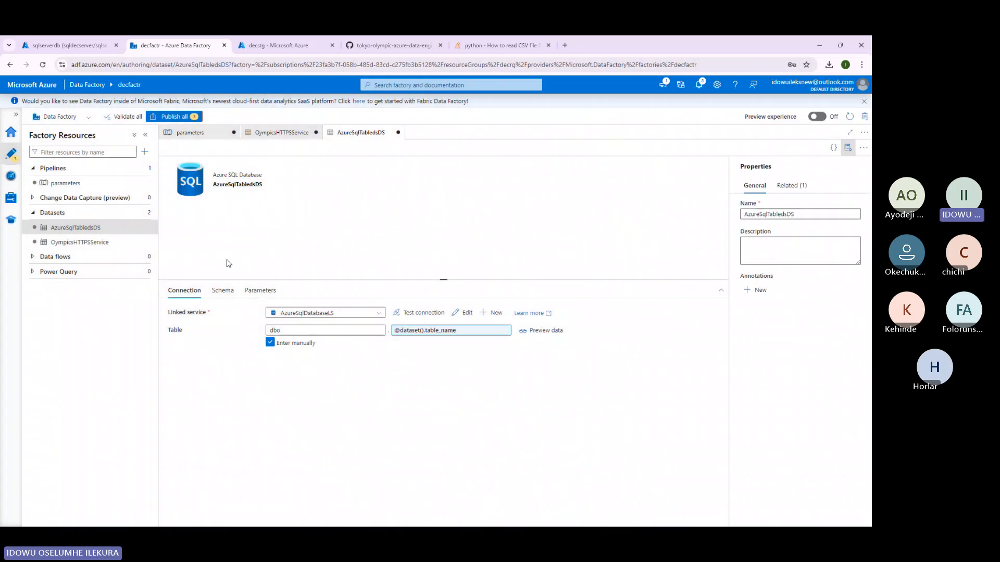
left_click(266, 134)
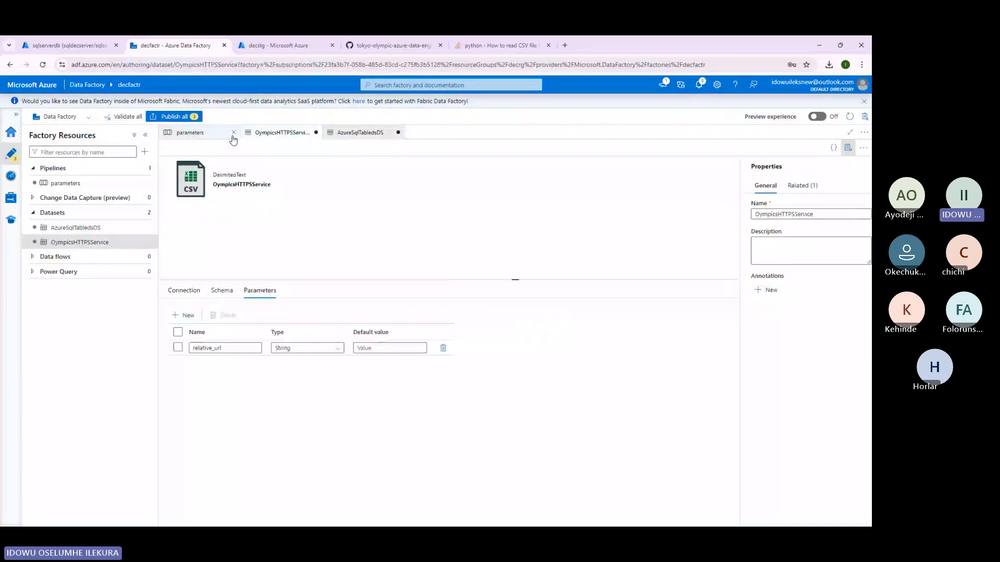
left_click(208, 133)
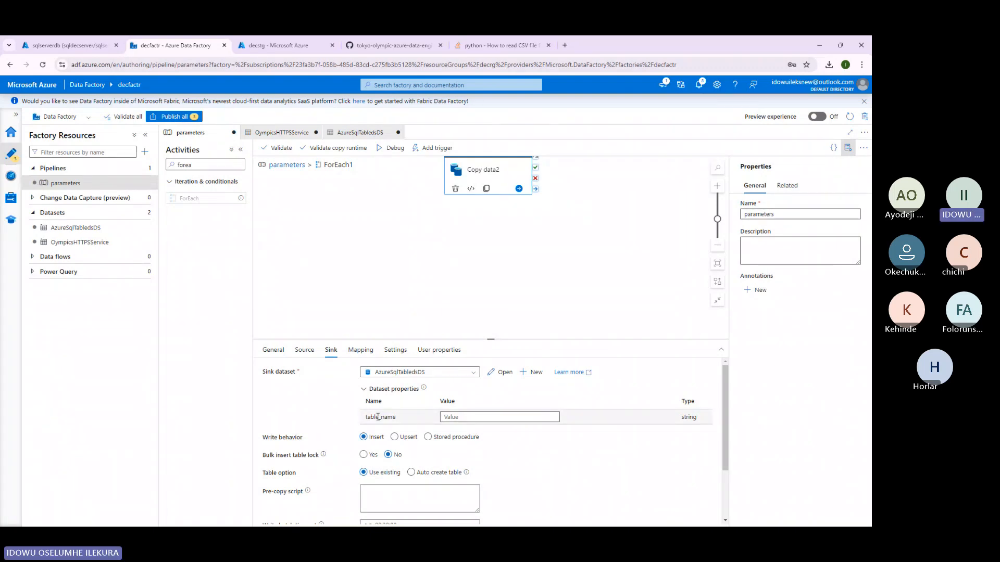
left_click(466, 417)
left_click(469, 427)
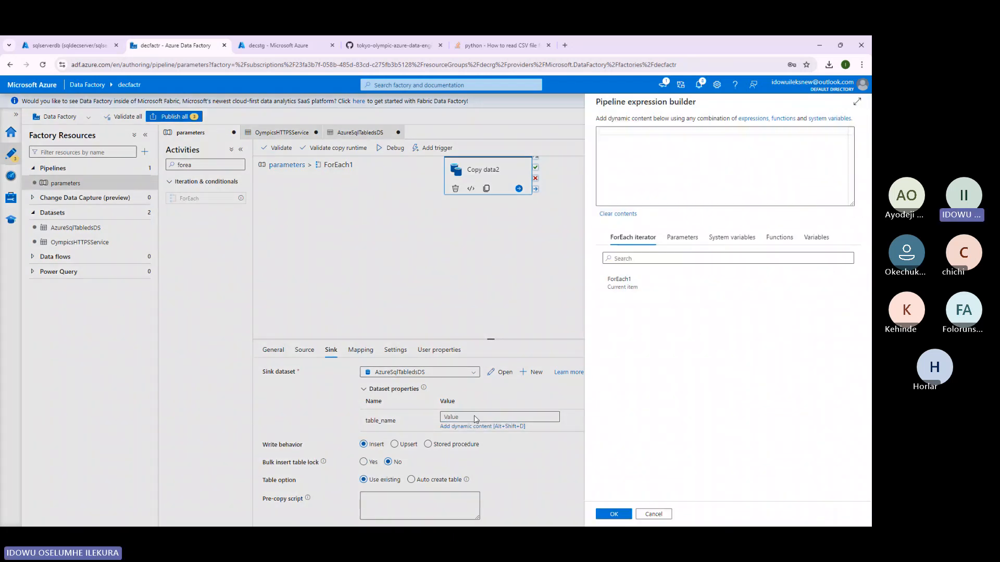
left_click(621, 283)
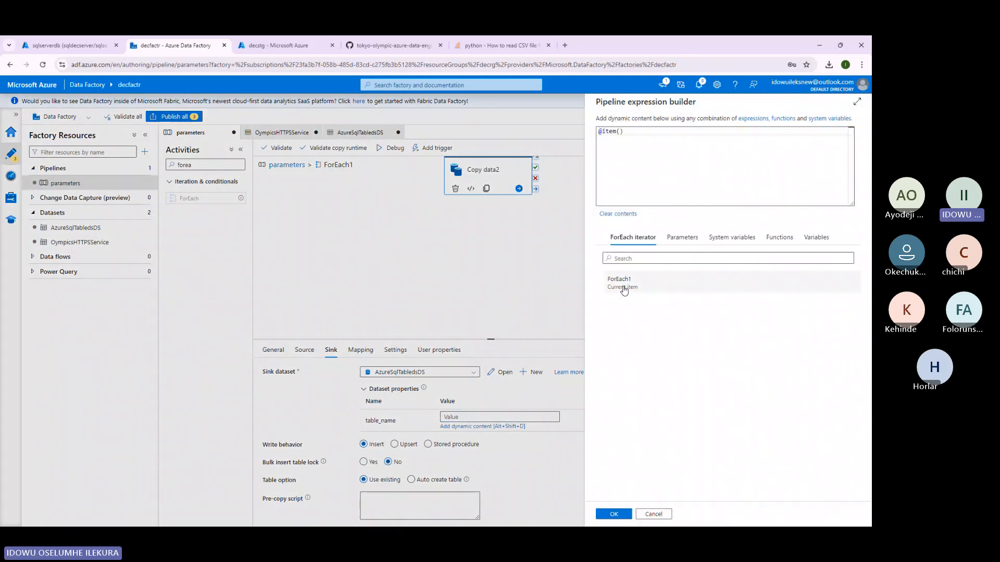
left_click(614, 514)
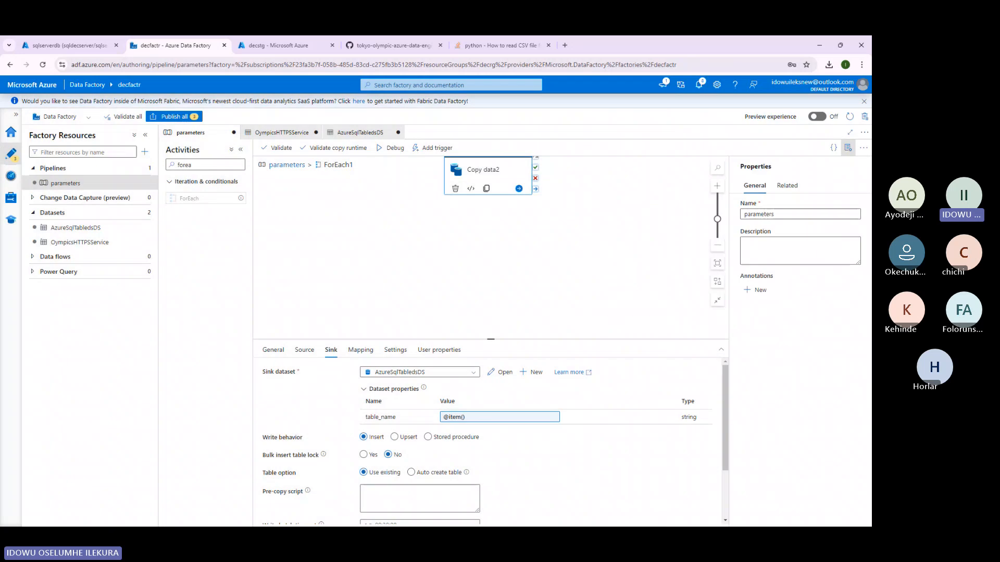
Switch to Notepad, add the line "for item in" above the bracketed CSV file list, and return to the pipeline.
left_click_drag(1, 107, 467, 107)
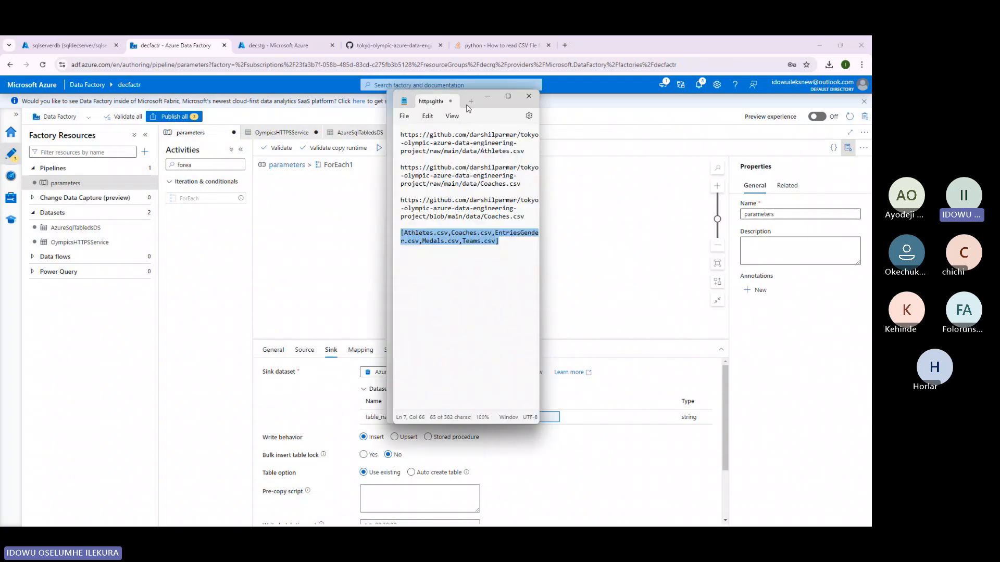
double_click(467, 106)
left_click(397, 122)
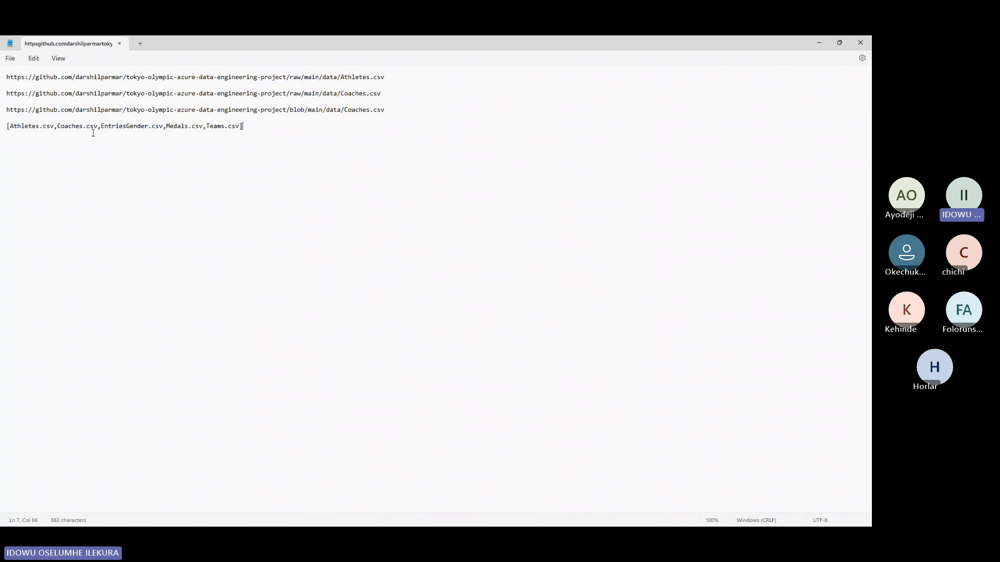
left_click(8, 125)
key("Return")
key("Up")
type("fo")
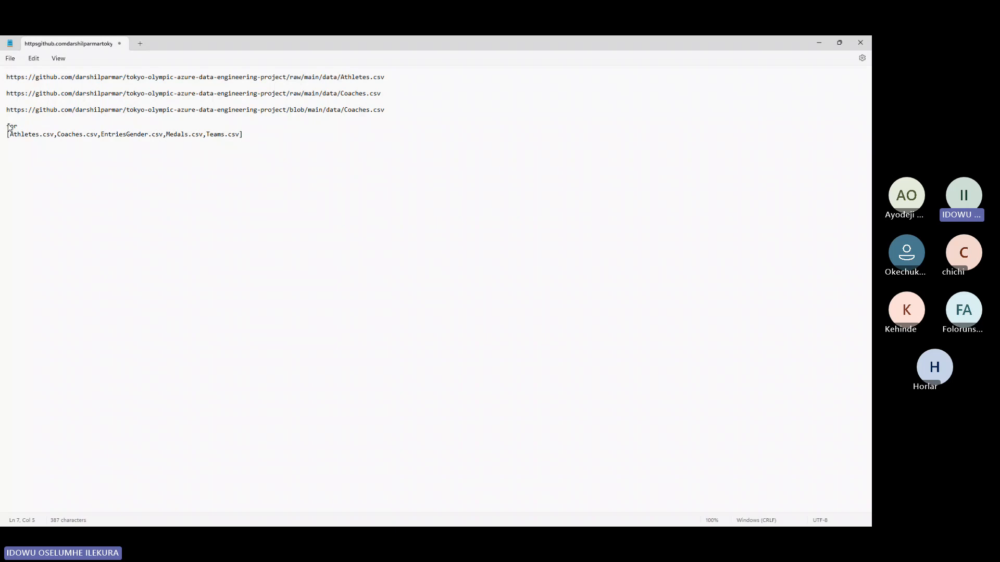
type("r item in")
left_click(276, 135)
left_click_drag(10, 134, 55, 137)
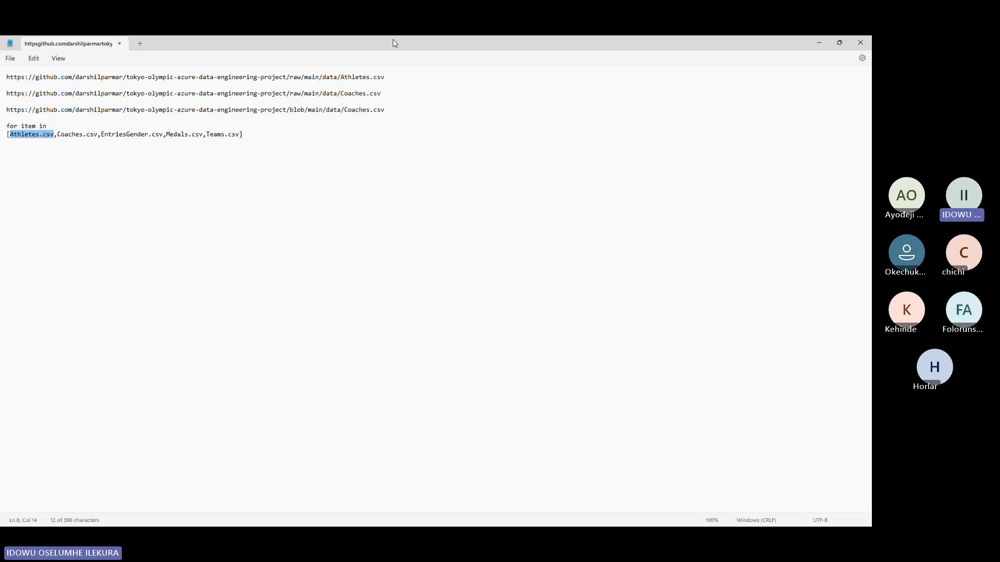
left_click_drag(393, 41, 249, 212)
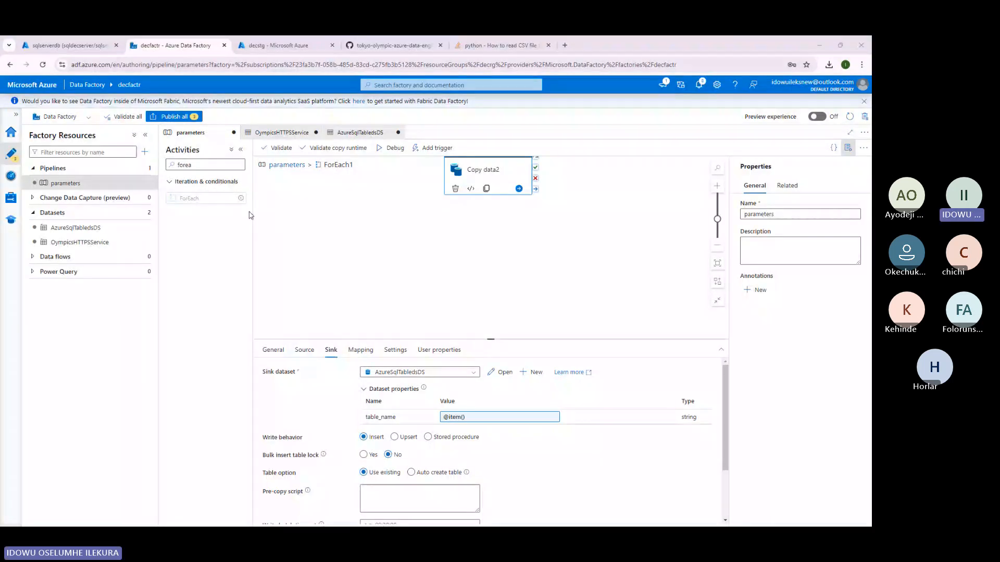
Set the sink table option of Copy data2 to Auto create table and move the activity lower on the ForEach1 canvas.
left_click(454, 416)
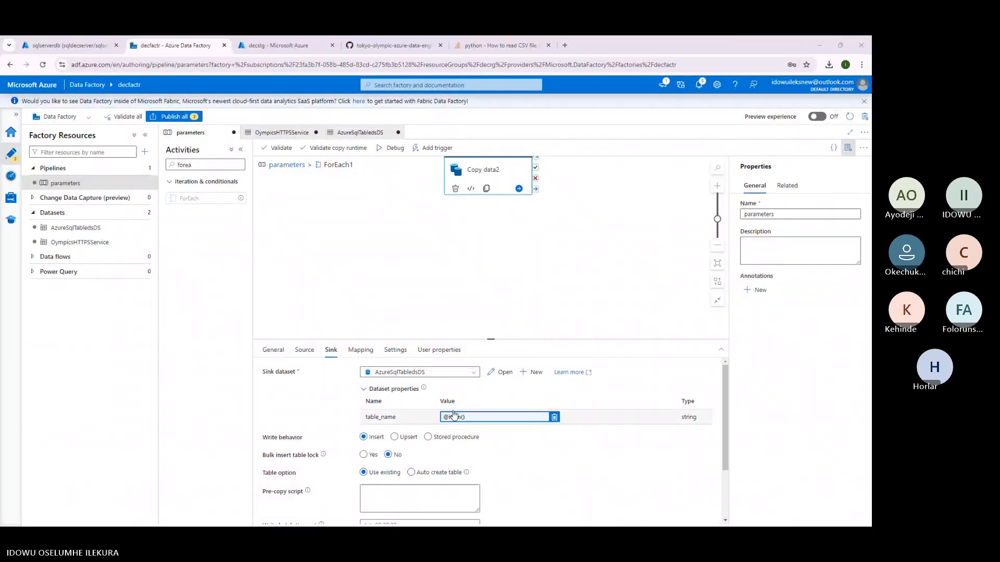
scroll(432, 410, "down", 3)
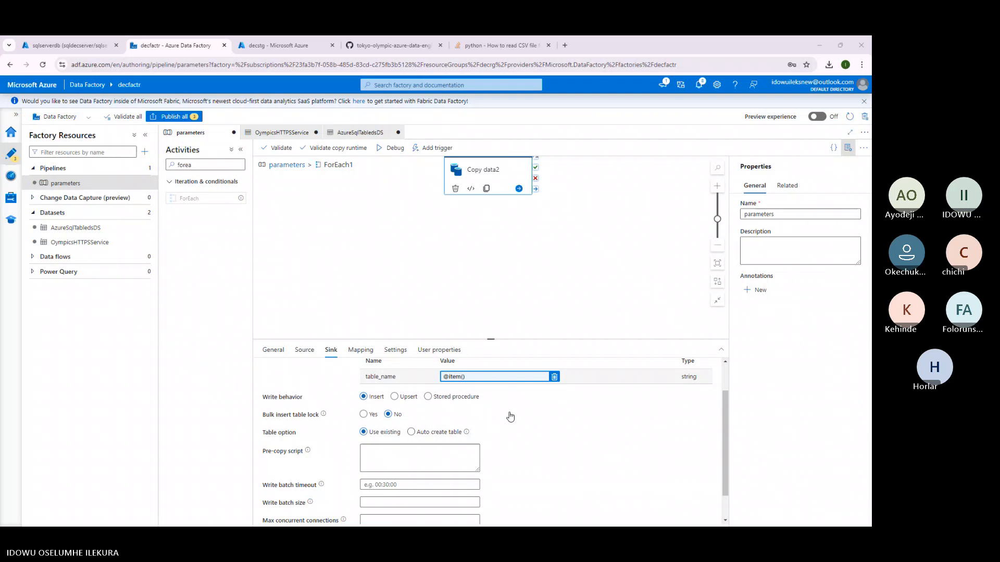
scroll(513, 416, "up", 3)
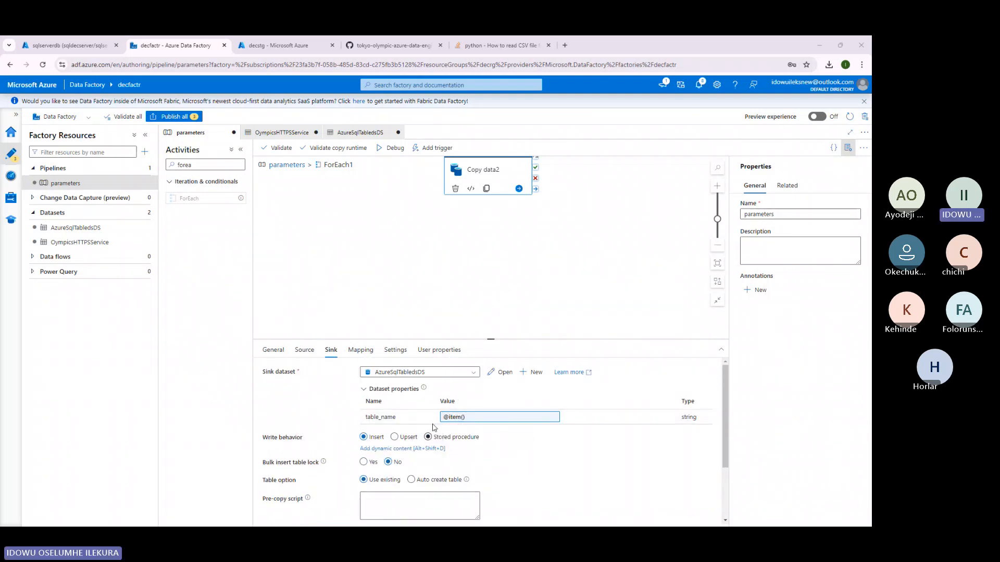
left_click(508, 377)
left_click(206, 134)
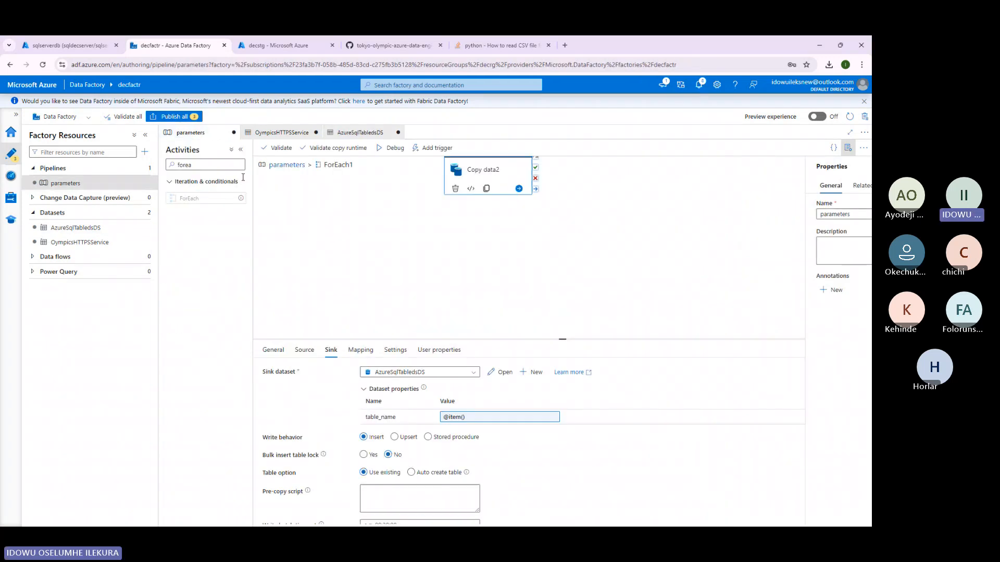
scroll(386, 457, "down", 1)
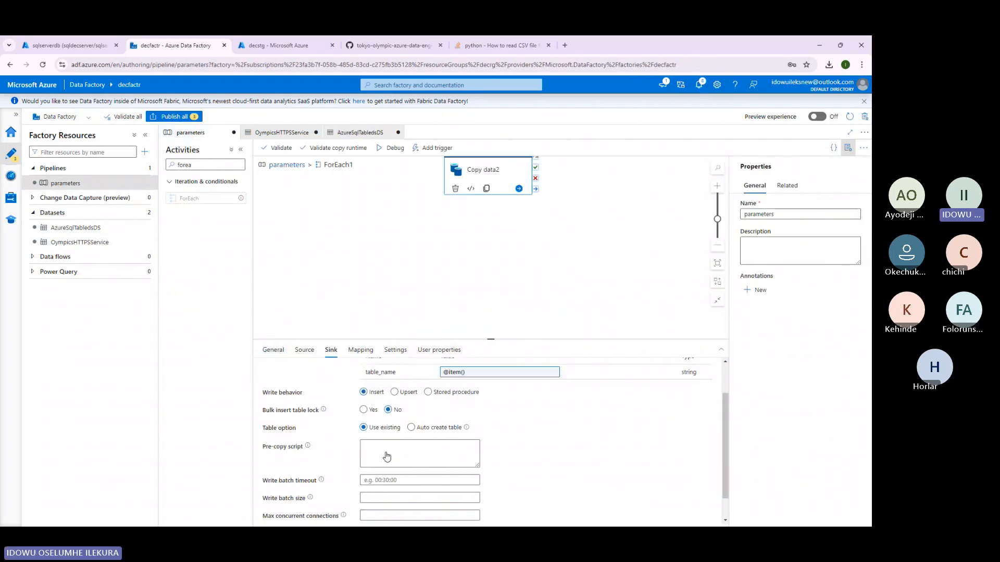
scroll(455, 444, "down", 1)
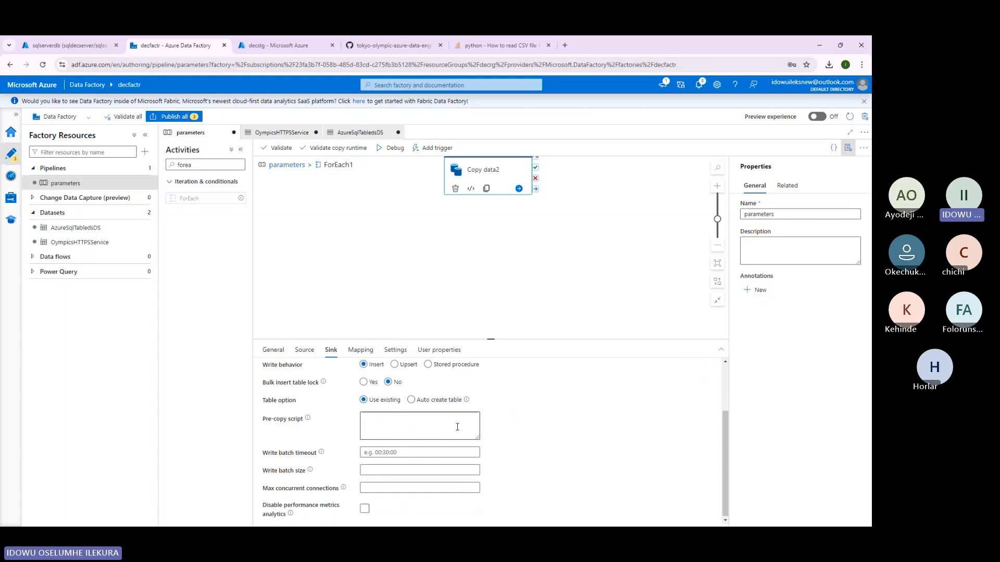
left_click(411, 396)
scroll(391, 484, "down", 1)
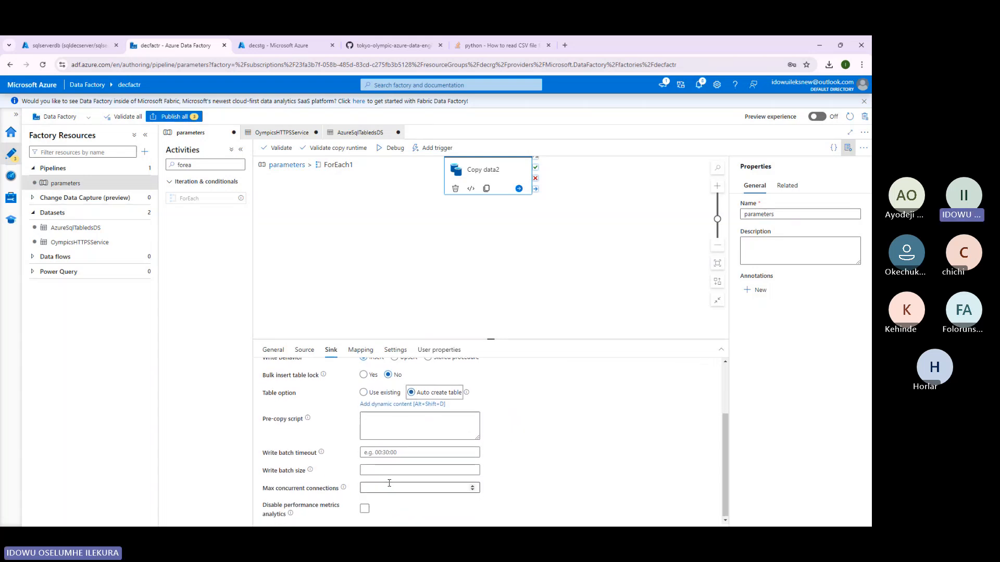
scroll(389, 483, "up", 2)
left_click(480, 174)
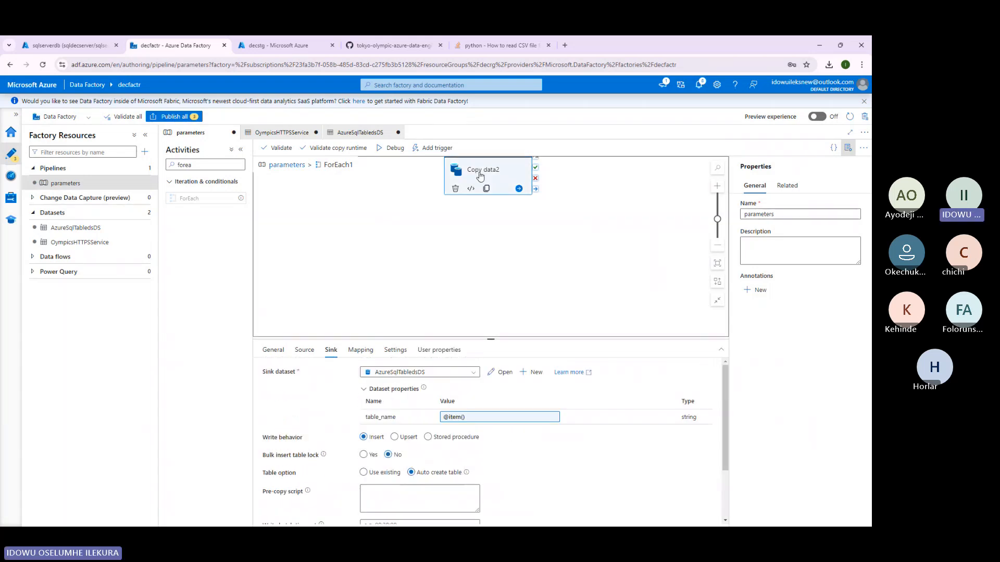
left_click_drag(481, 175, 435, 260)
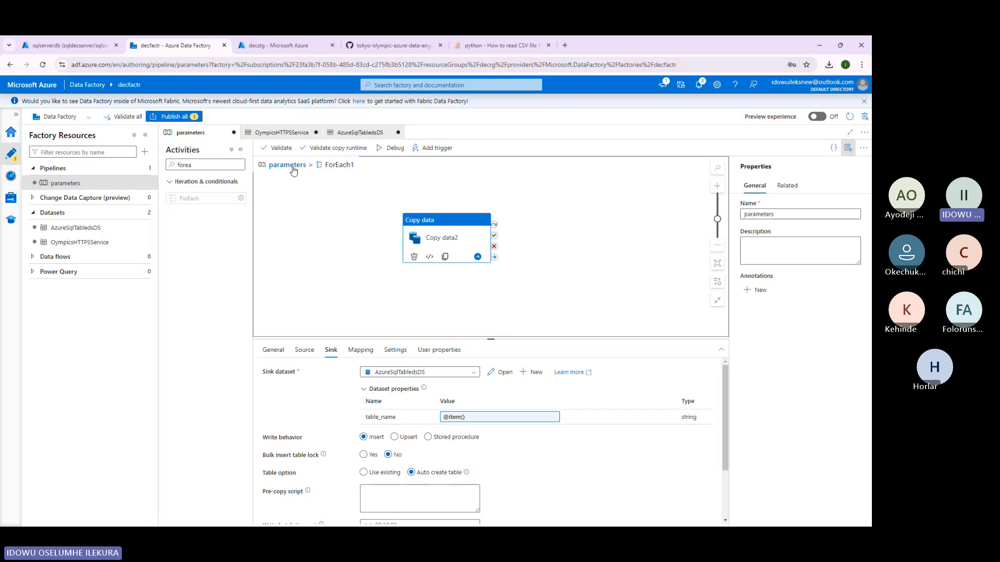
left_click(270, 166)
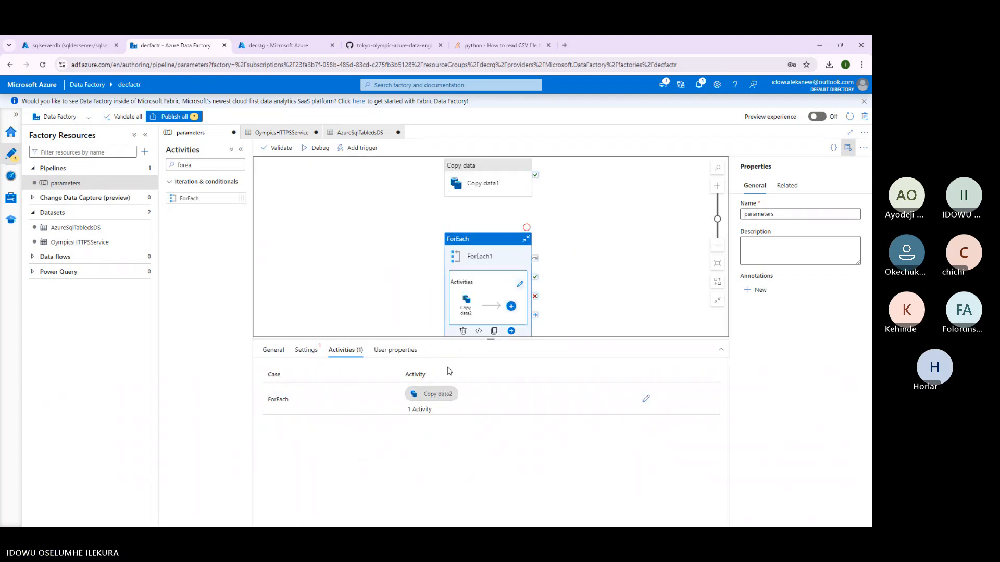
left_click_drag(487, 273, 484, 248)
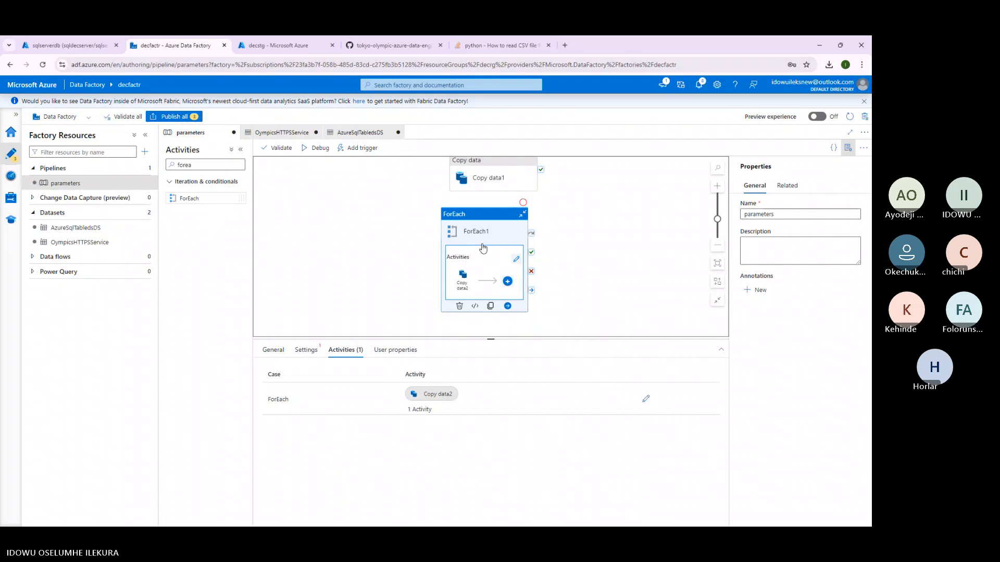
left_click(306, 350)
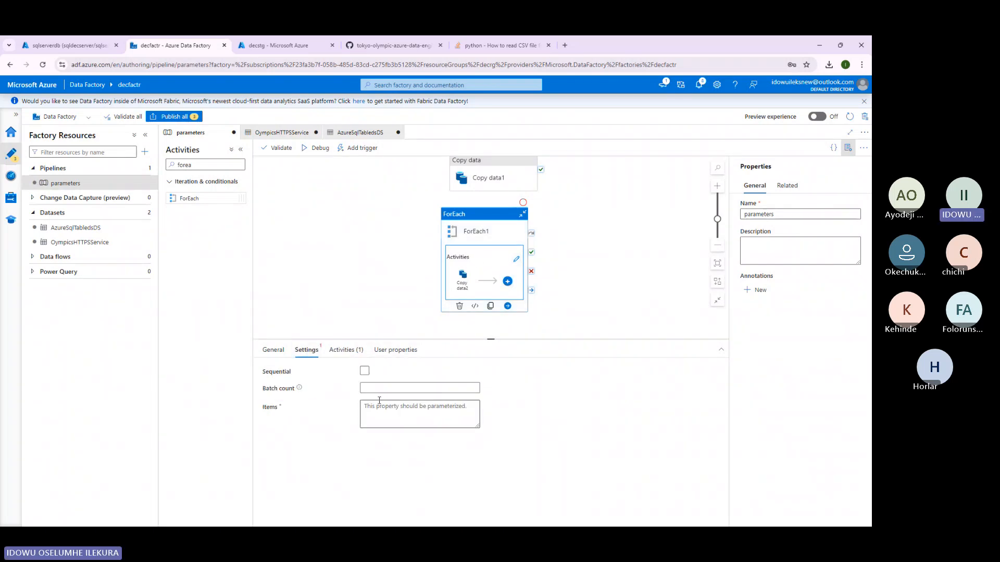
left_click(380, 409)
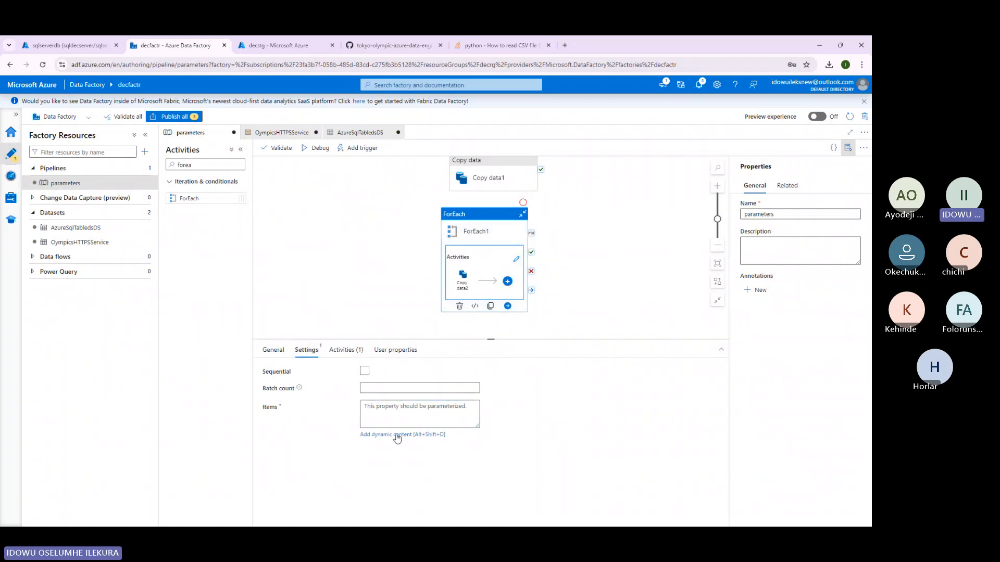
left_click(397, 435)
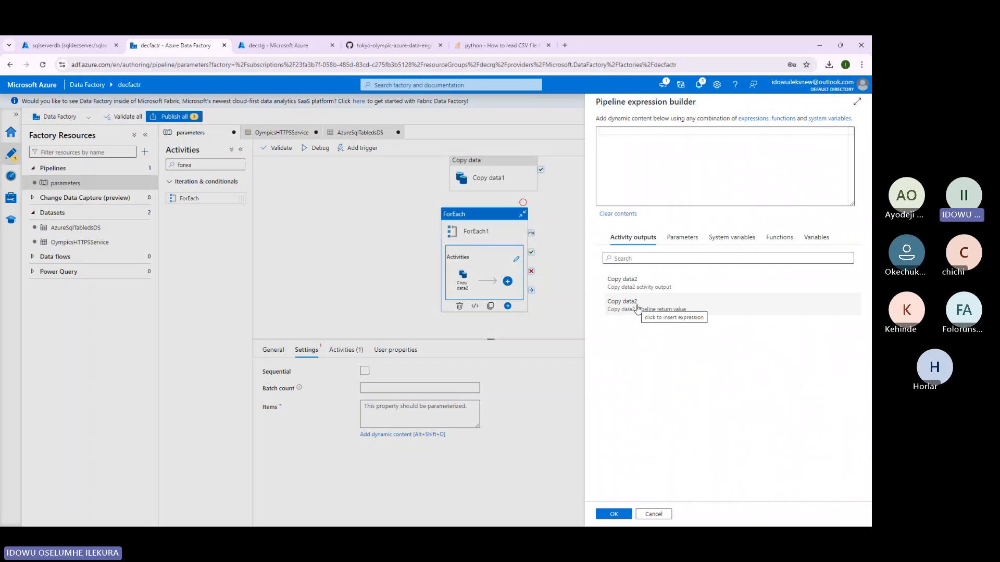
left_click(682, 237)
left_click(621, 279)
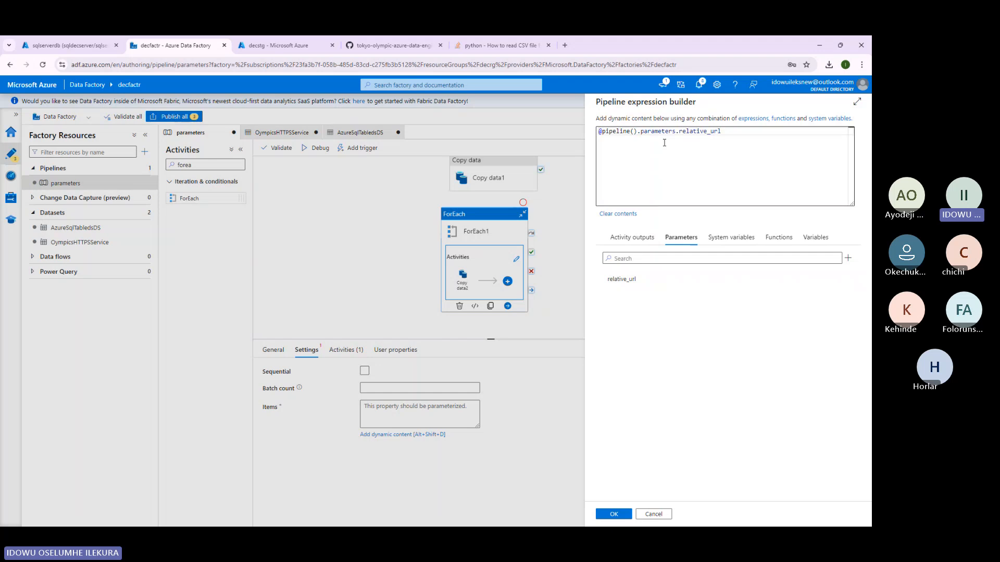
left_click(614, 514)
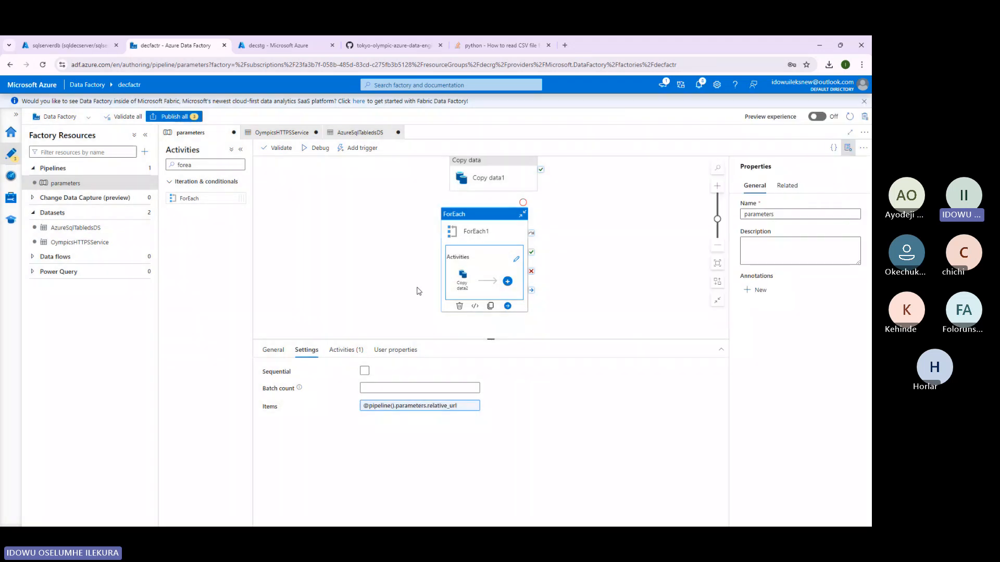
left_click(357, 323)
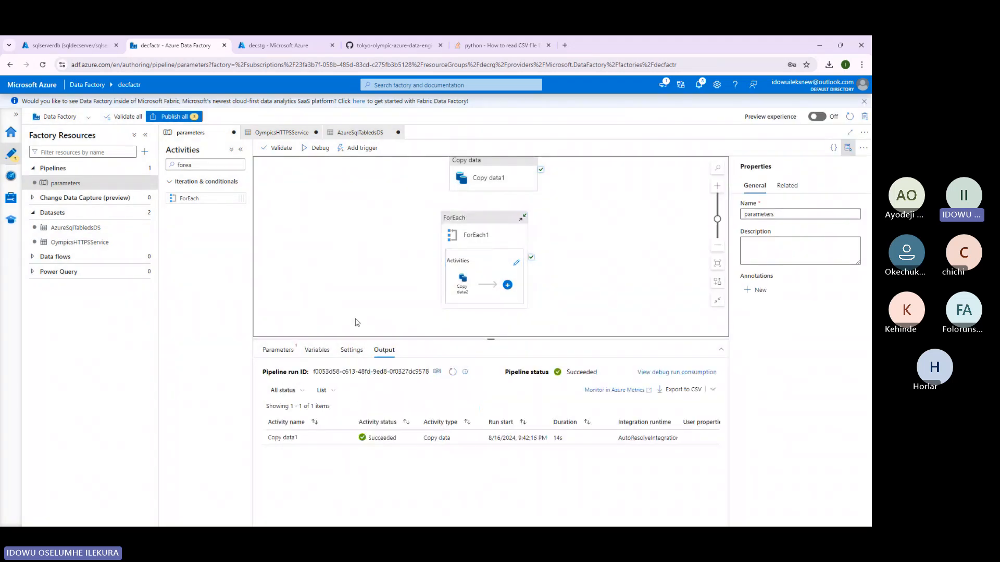
left_click(278, 349)
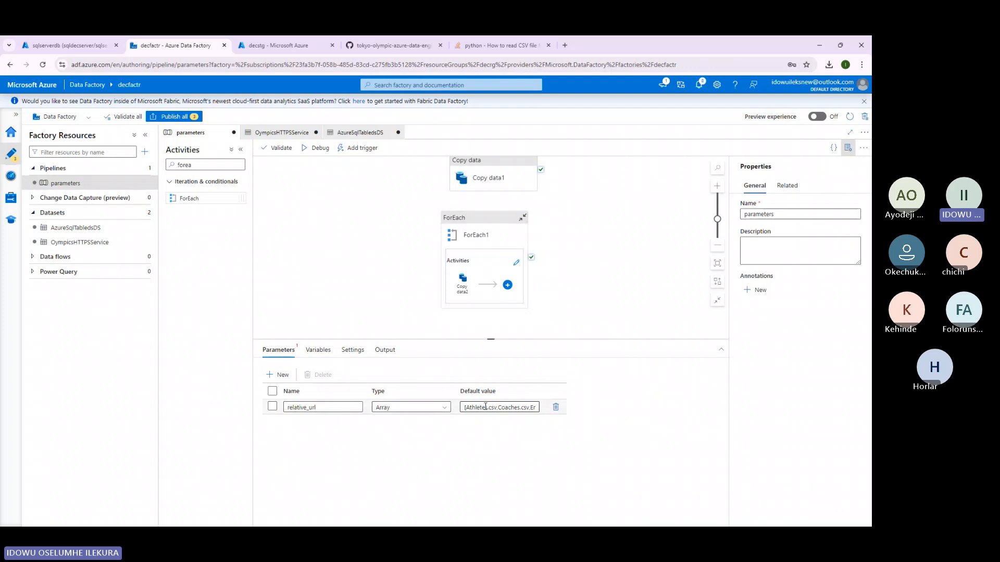
left_click(474, 252)
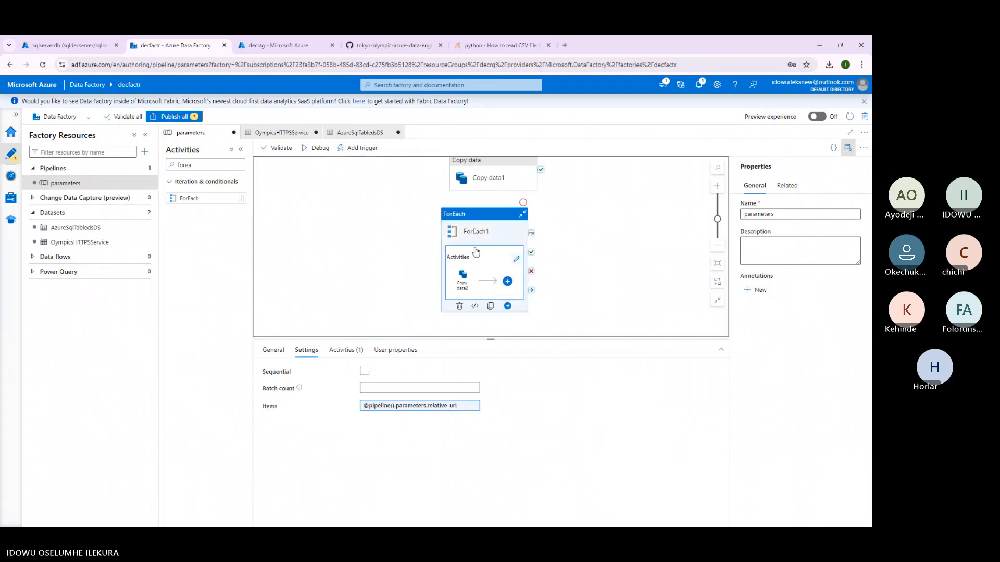
Move Copy data1 away from above ForEach1 and deactivate it.
left_click_drag(484, 180, 370, 212)
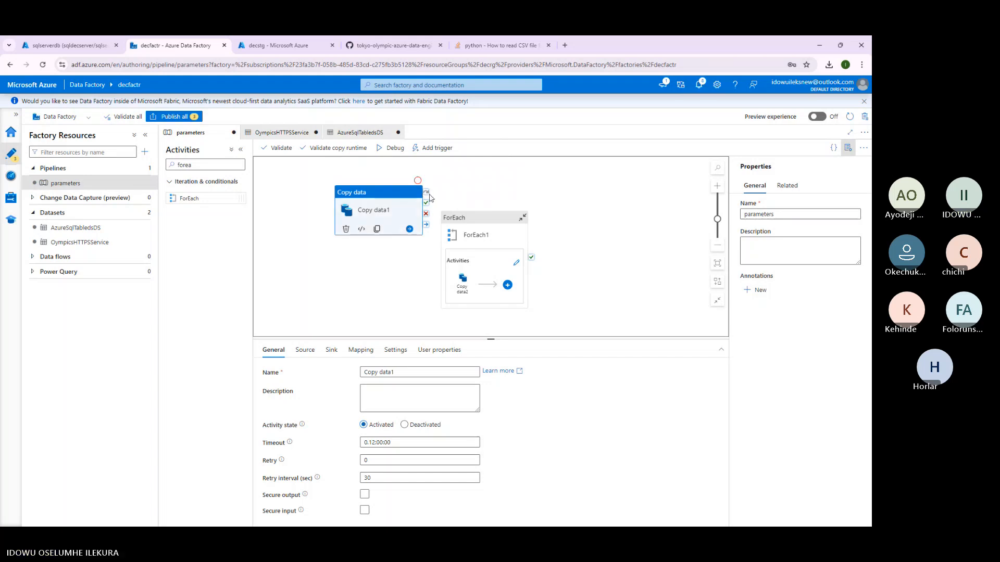
right_click(397, 193)
left_click(409, 230)
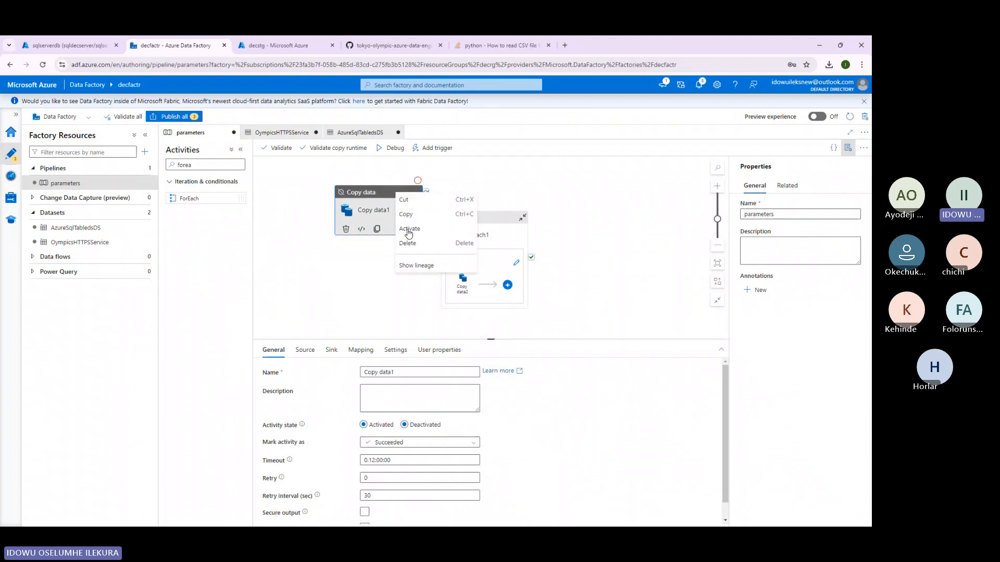
left_click(490, 235)
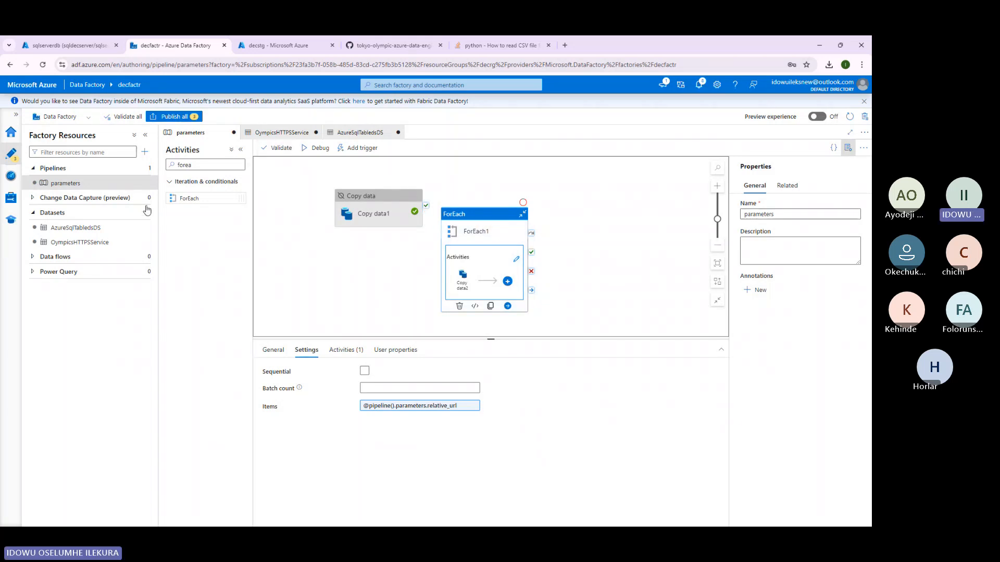
Validate the parameters pipeline and inspect the entry listed in the validation output.
left_click(92, 183)
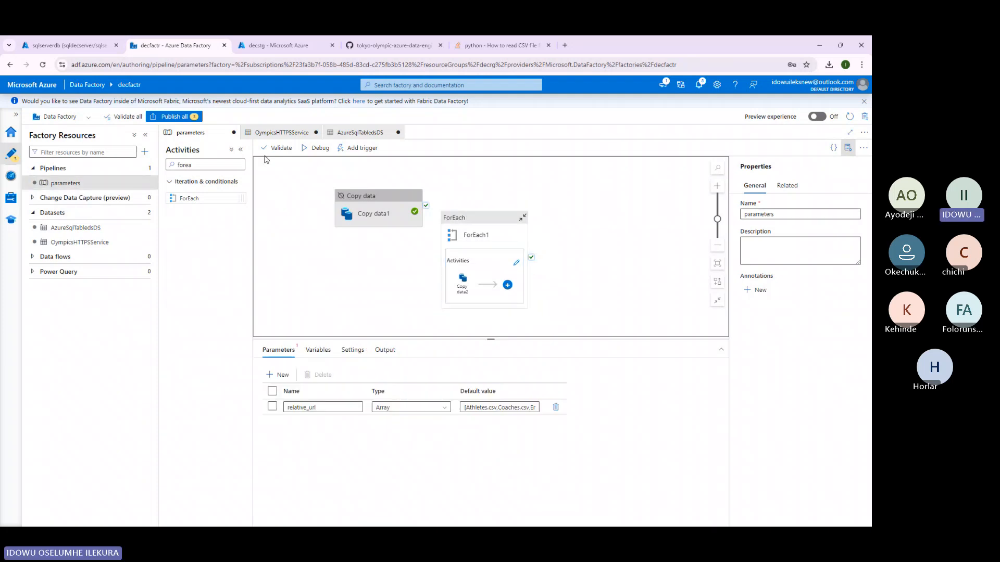
left_click(277, 147)
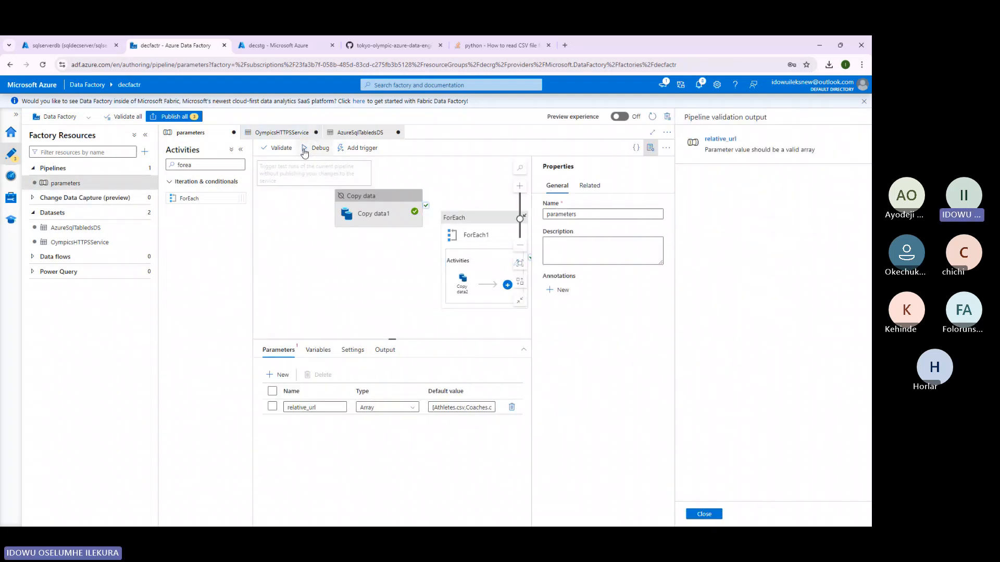
left_click(749, 152)
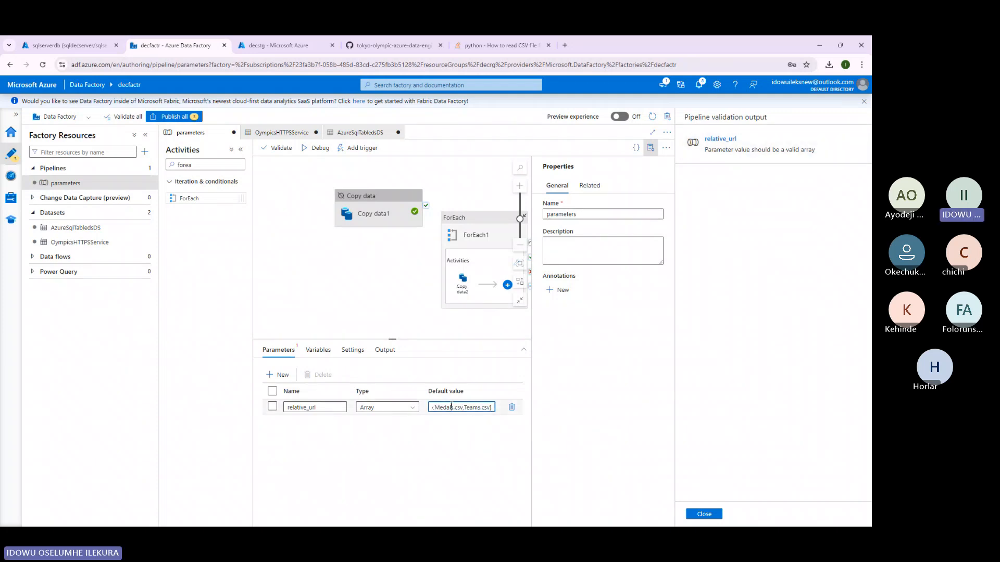
Enclose Athletes.csv in quotation marks and add an opening quotation mark before Coaches.csv in the relative_url default value.
left_click(434, 408)
type("\"")
key("Left")
key("Left")
key("Left")
key("Left")
key("Left")
key("Left")
key("Left")
key("Left")
key("Left")
key("Left")
key("Left")
key("Left")
key("Left")
key("Left")
key("Left")
key("Left")
key("Left")
key("Left")
key("Left")
key("Left")
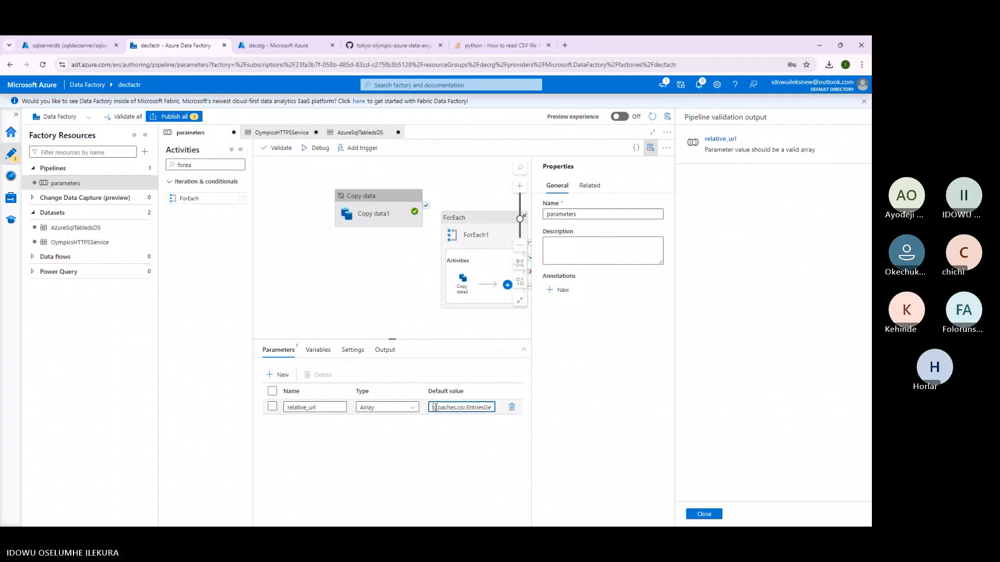
key("Left")
key("Left")
key("Left")
key("Left")
key("Left")
key("Left")
key("Left")
key("Left")
key("Left")
key("Left")
type("\"")
key("Right")
key("Right")
key("Right")
key("Right")
key("Right")
key("Right")
key("Right")
key("Right")
key("Right")
type("\"")
key("Right")
type("\"")
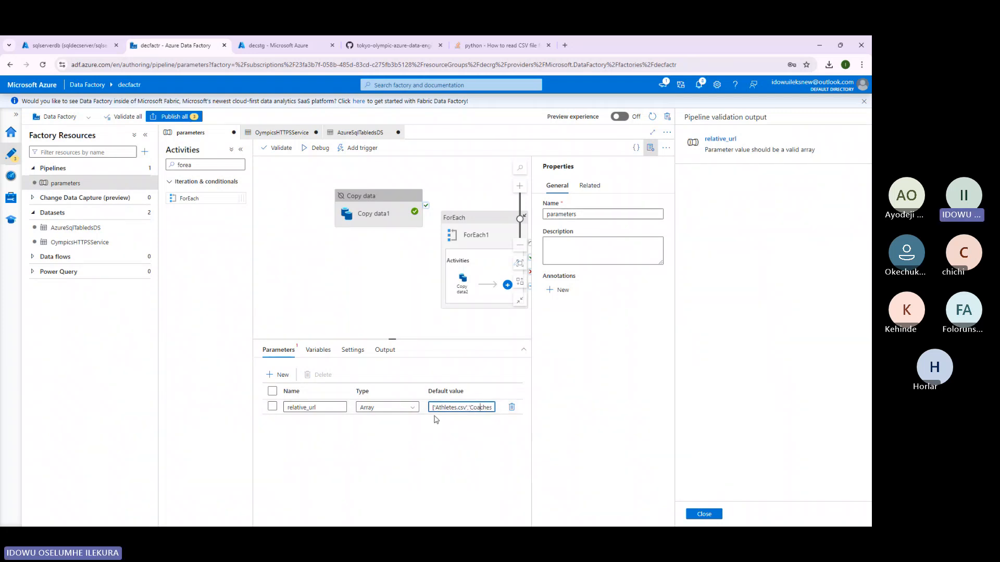
Enclose Coaches.csv and EntriesGender.csv in single quotation marks in the relative_url default value.
key("Right")
key("Right")
key("Right")
key("Right")
key("Right")
key("Right")
key("Right")
key("Right")
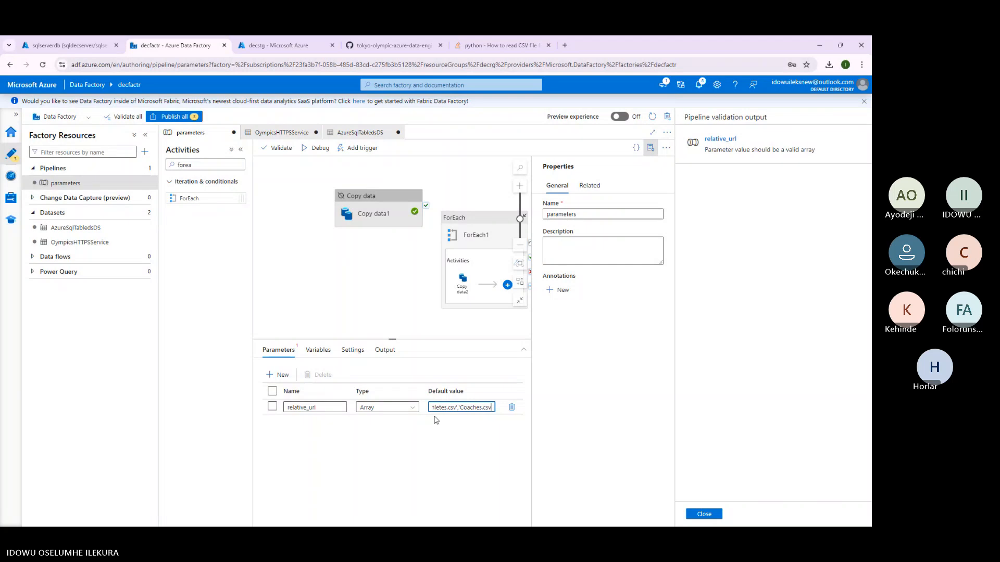
key("Right")
key("Left")
type("\",\"E")
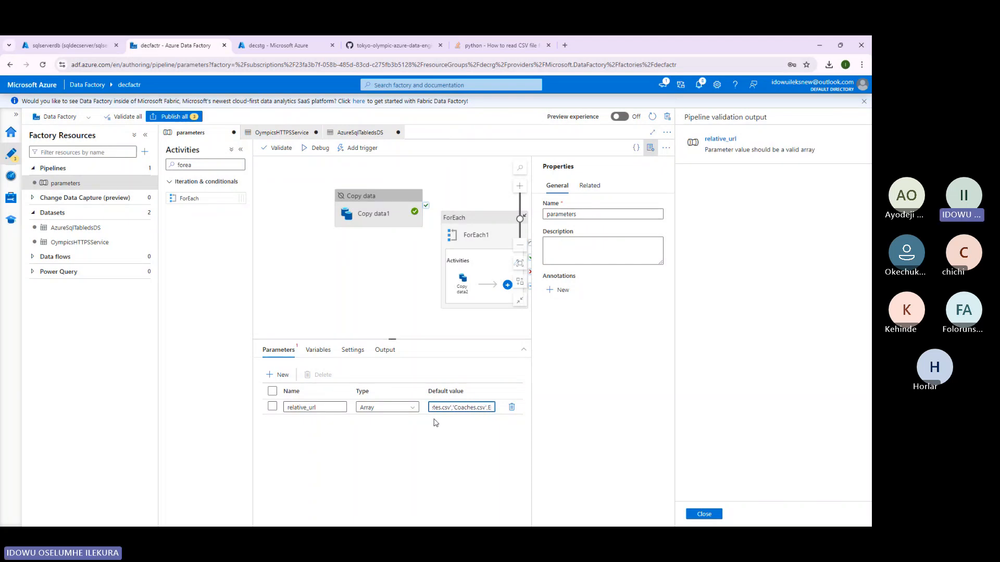
type("ntriesGender.csv")
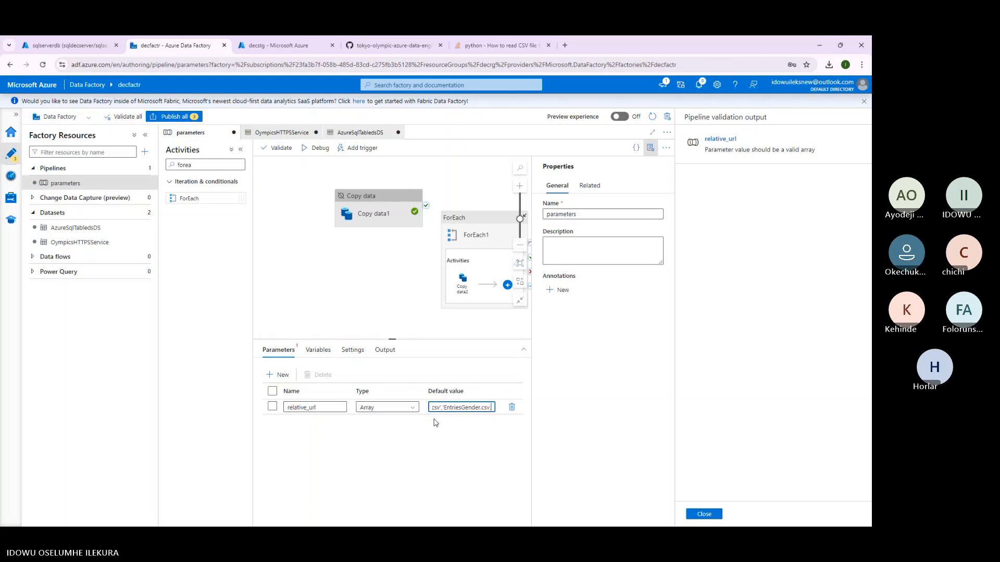
type("'")
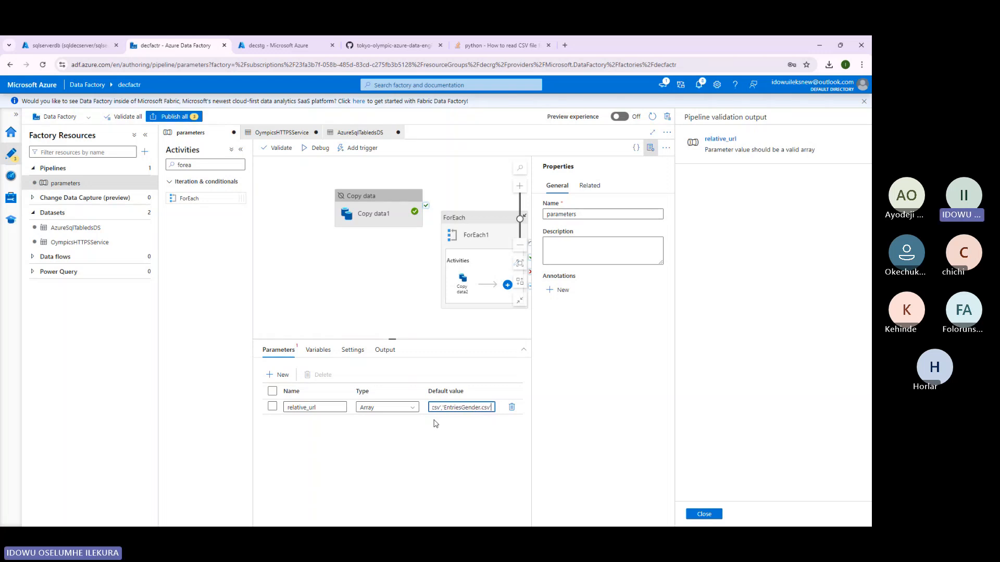
Enclose Medals.csv and Teams.csv in single quotation marks in the relative_url default value and recheck the validation entry.
type(",'Medals.c")
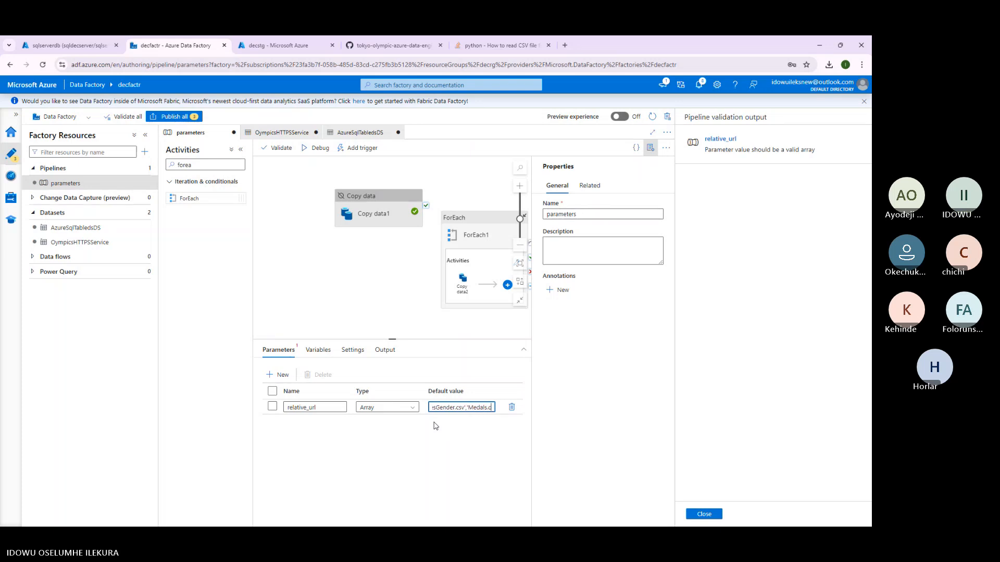
type("sv','Teams.cs")
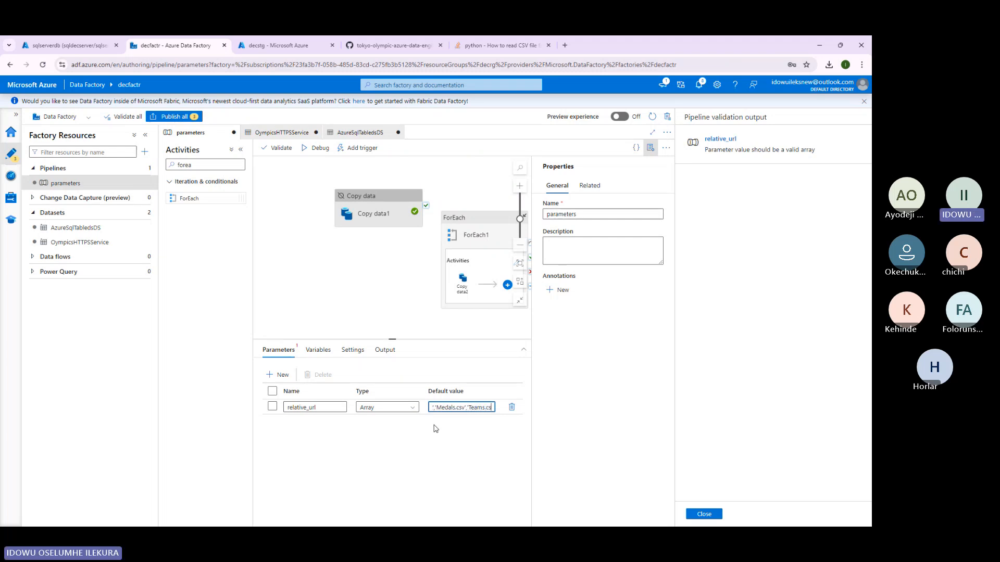
type("v'")
type("]")
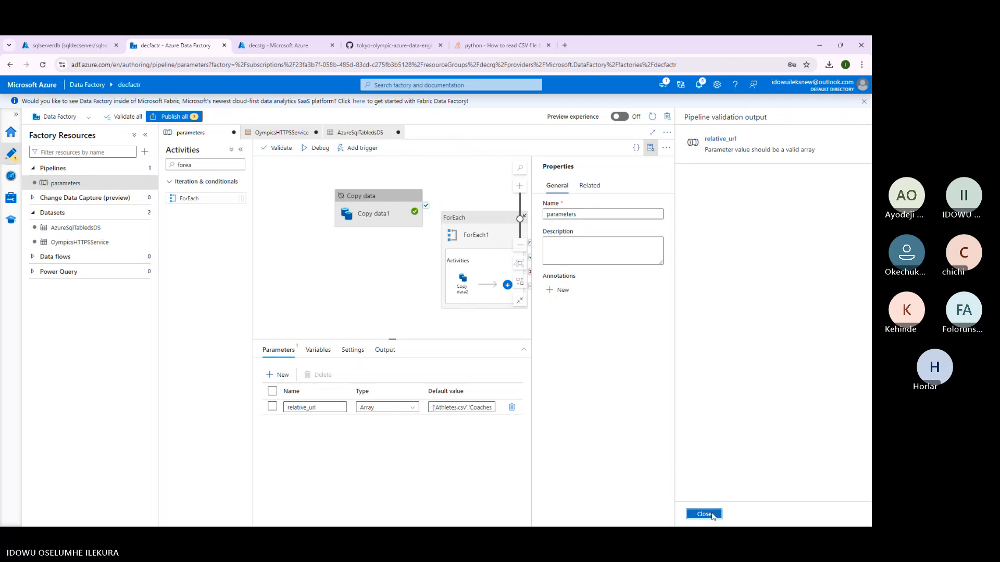
left_click(704, 514)
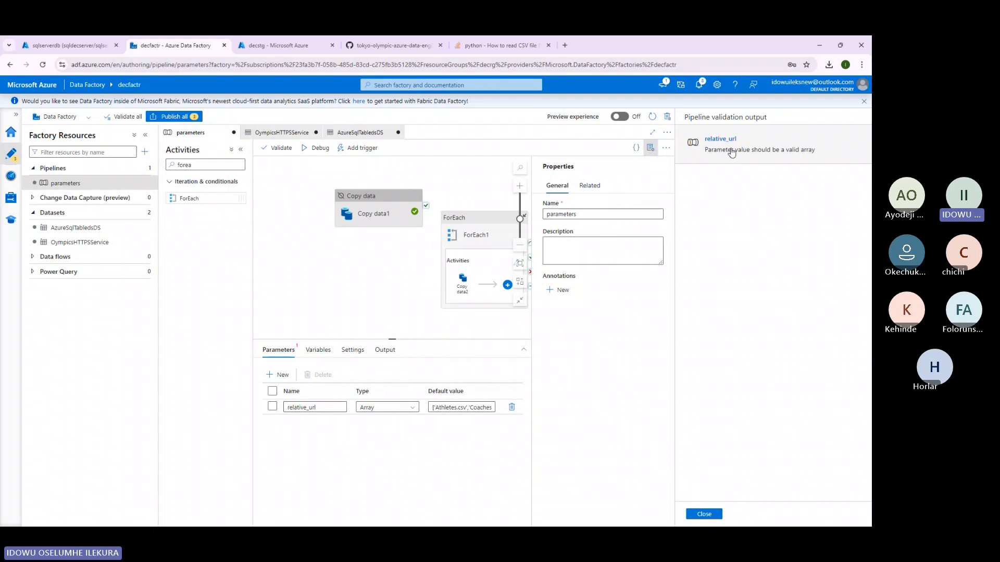
left_click(732, 152)
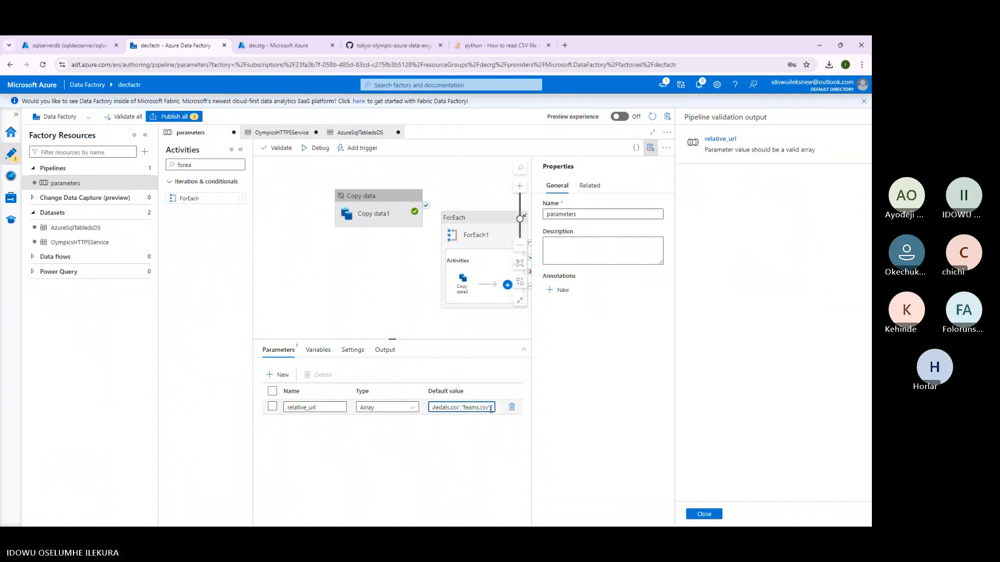
Cut the whole quoted list from the relative_url default value and paste it below the existing file list in Notepad.
left_click_drag(492, 409, 280, 407)
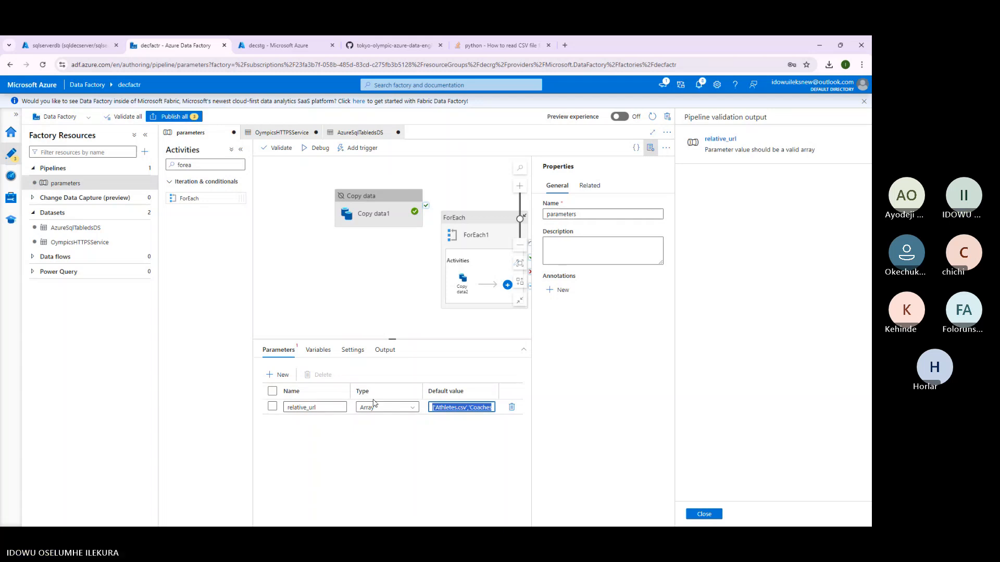
key("BackSpace")
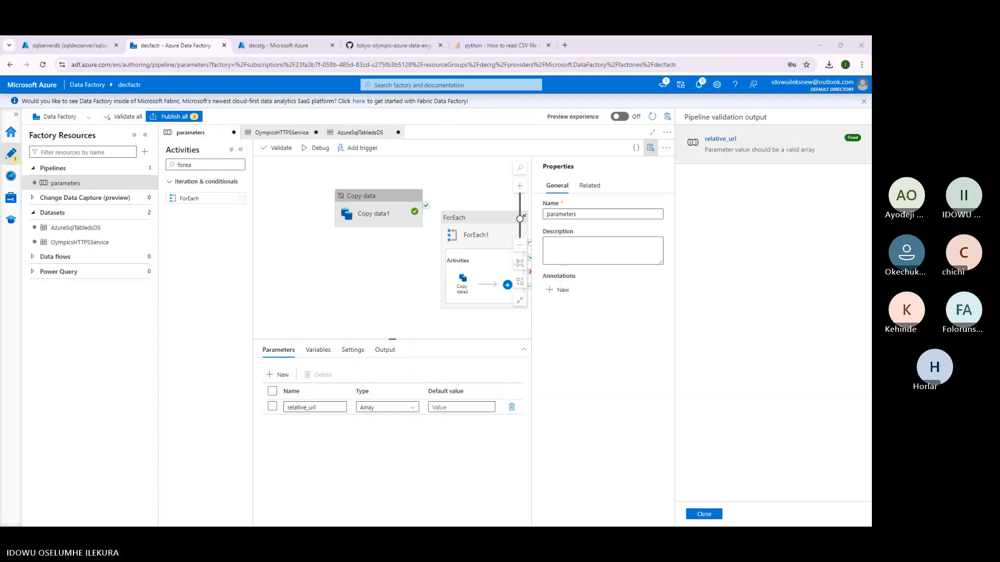
key("alt+Tab")
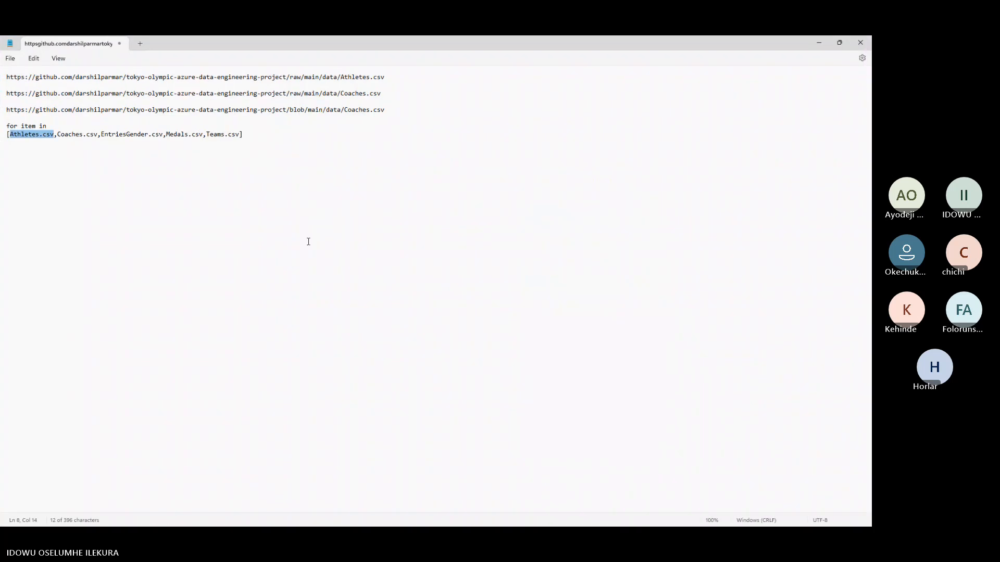
left_click(268, 138)
key("Return")
key("Return")
type("['Athletes.csv','Coaches.csv','EntriesGender.csv','Medals.csv','Teams.csv']")
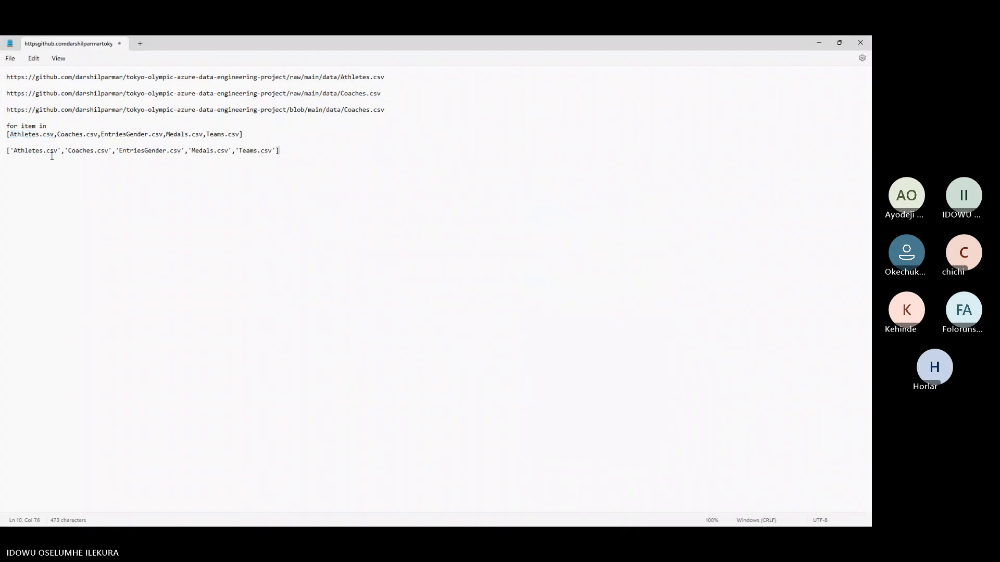
Replace the single quotation marks around Athletes.csv and Coaches.csv with double ones in the pasted list.
left_click(12, 151)
key("BackSpace")
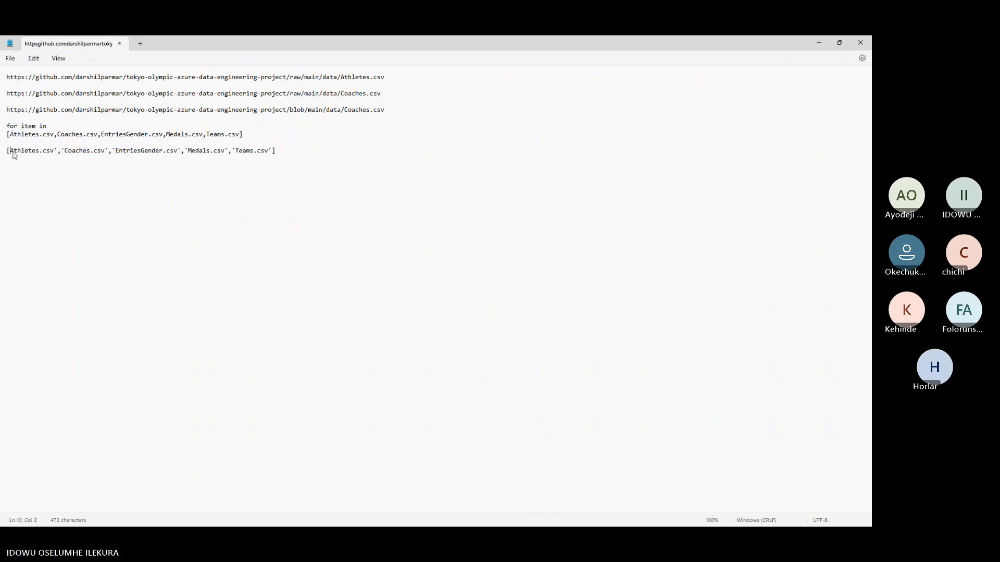
type("\"")
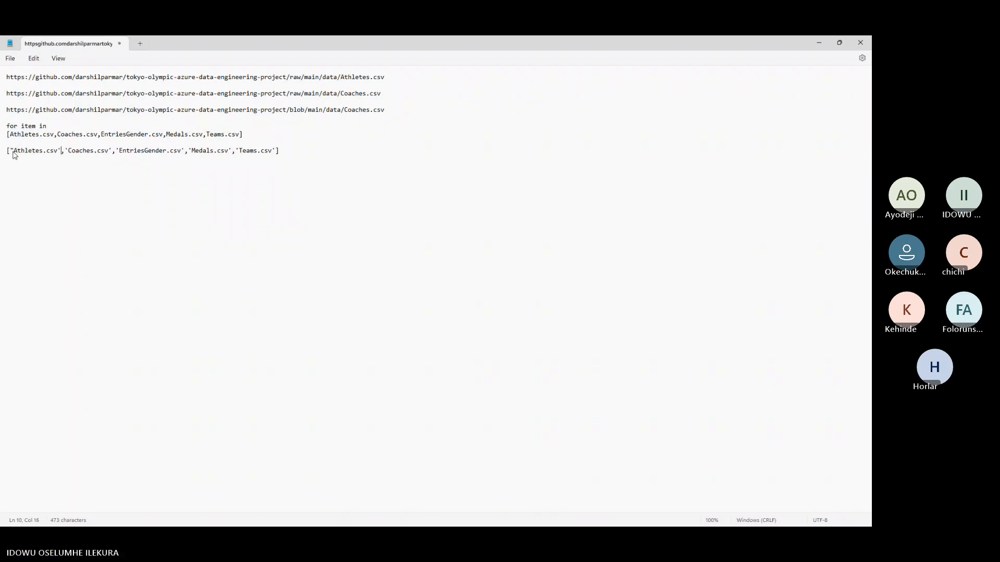
type("\",\"")
key("Delete")
key("BackSpace")
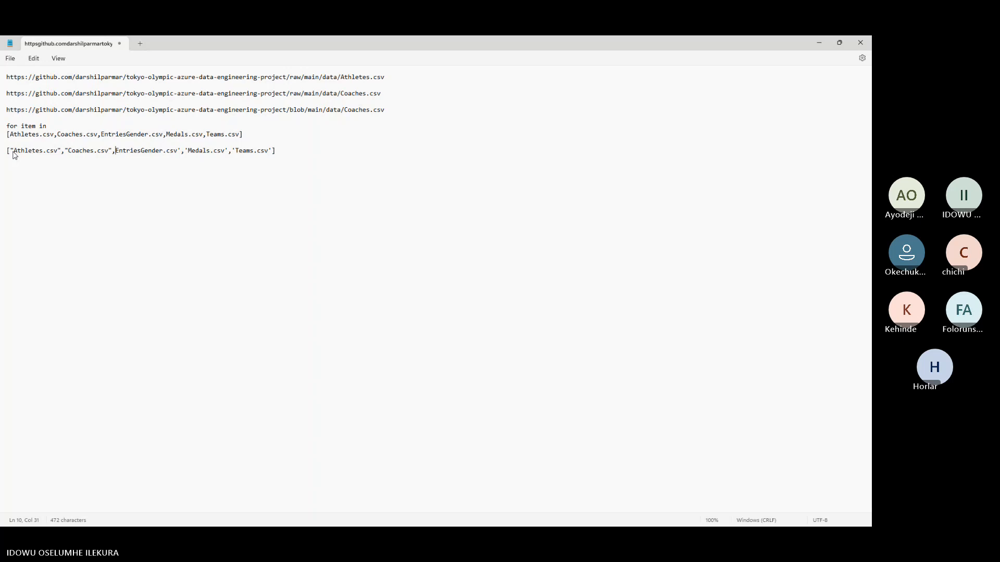
Replace the single quotation marks around EntriesGender.csv, Medals.csv and Teams.csv with double ones in the Notepad list.
type("\"")
key("Right")
key("Right")
key("Right")
key("Right")
key("Right")
key("Right")
key("Right")
key("Right")
key("Right")
key("Right")
key("Right")
key("Right")
key("Right")
key("Right")
key("Right")
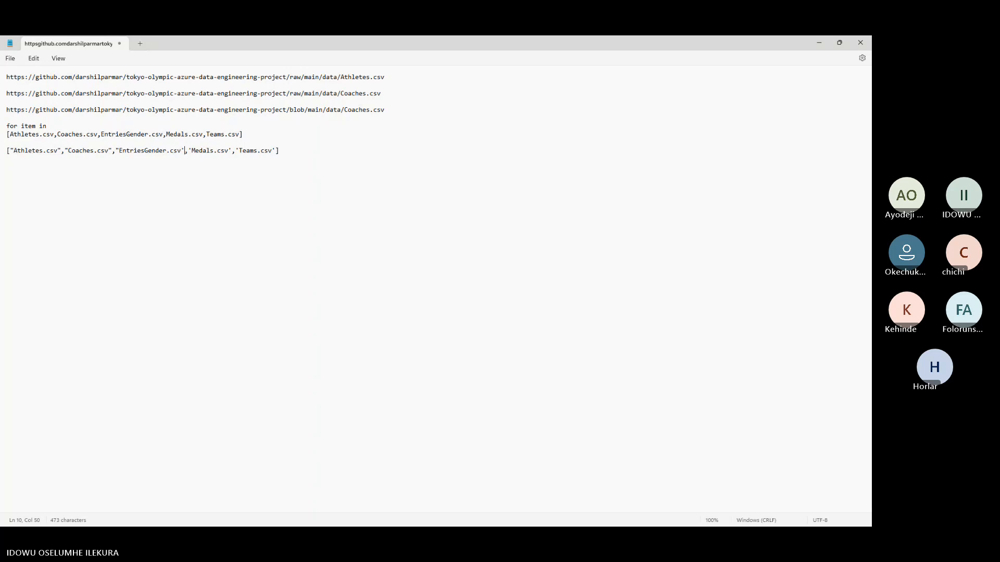
type("\"")
key("Delete")
key("BackSpace")
type("\"")
key("Right")
key("Delete")
type("\"")
key("Right")
key("Delete")
type("\"")
key("Delete")
type("\"")
Copy the list ["Athletes.csv","Coaches.csv","EntriesGender.csv","Medals.csv","Teams.csv"] into the relative_url default value in Data Factory and close the validation output.
left_click_drag(290, 155, 6, 151)
key("ctrl+c")
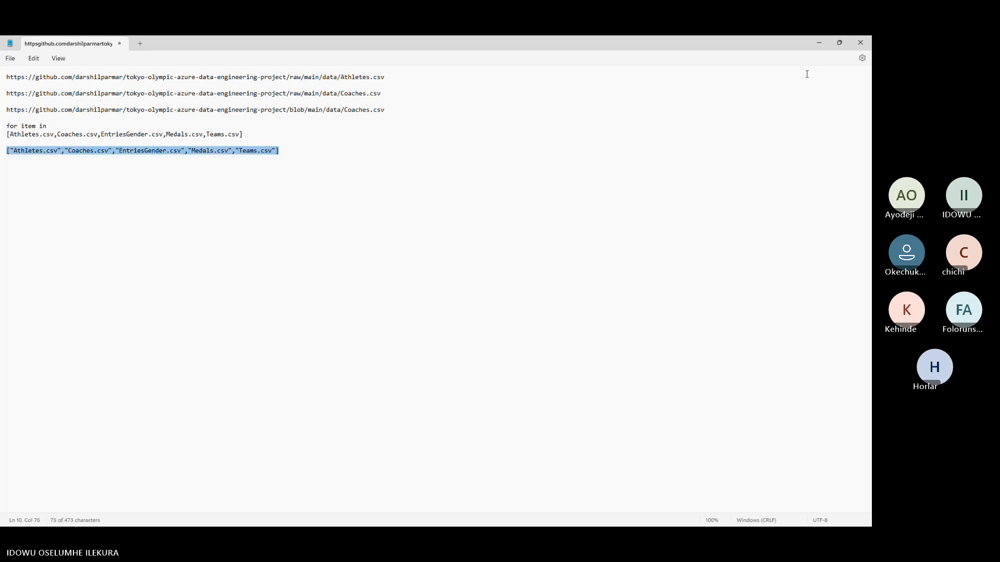
left_click(819, 47)
key("ctrl+v")
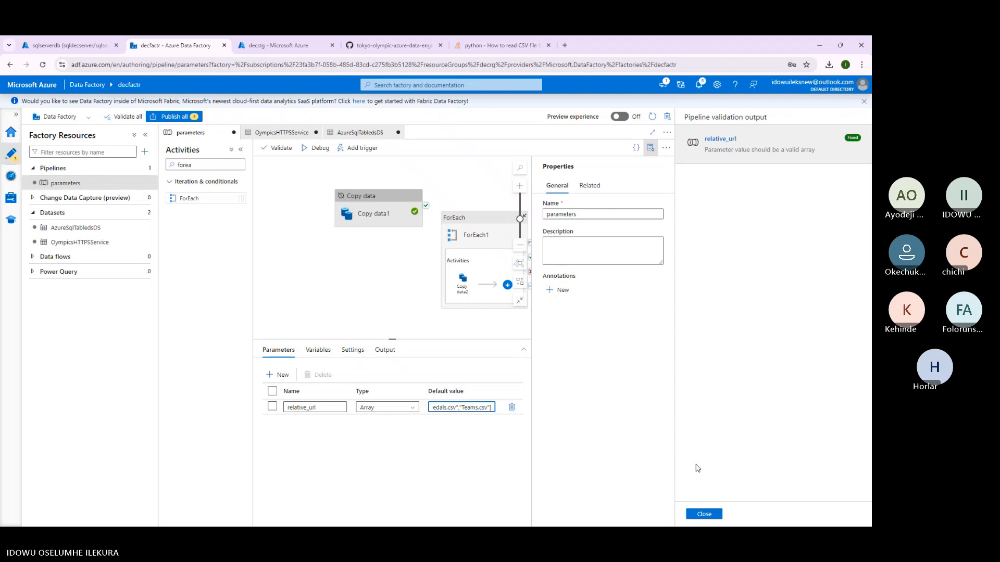
left_click(704, 514)
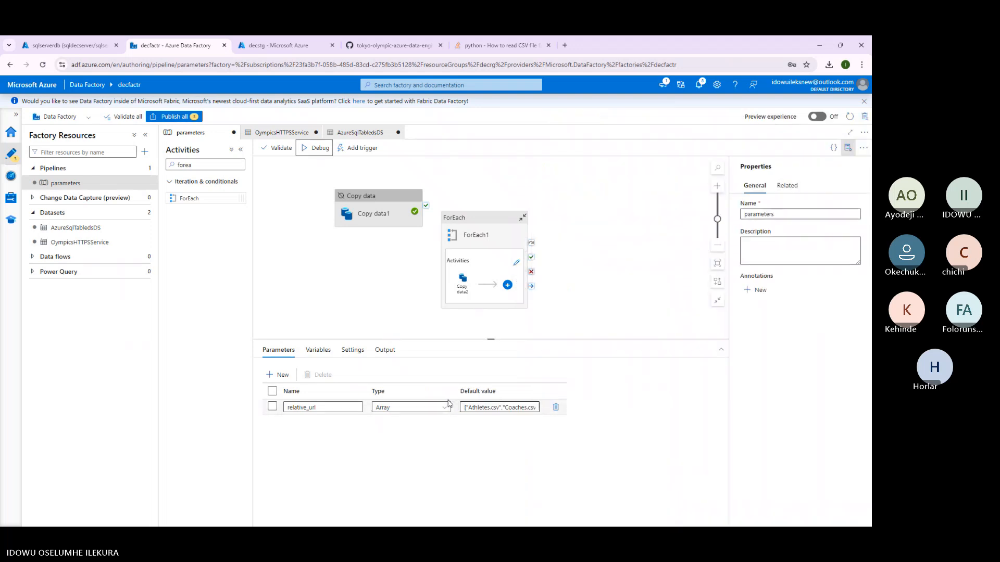
left_click(475, 407)
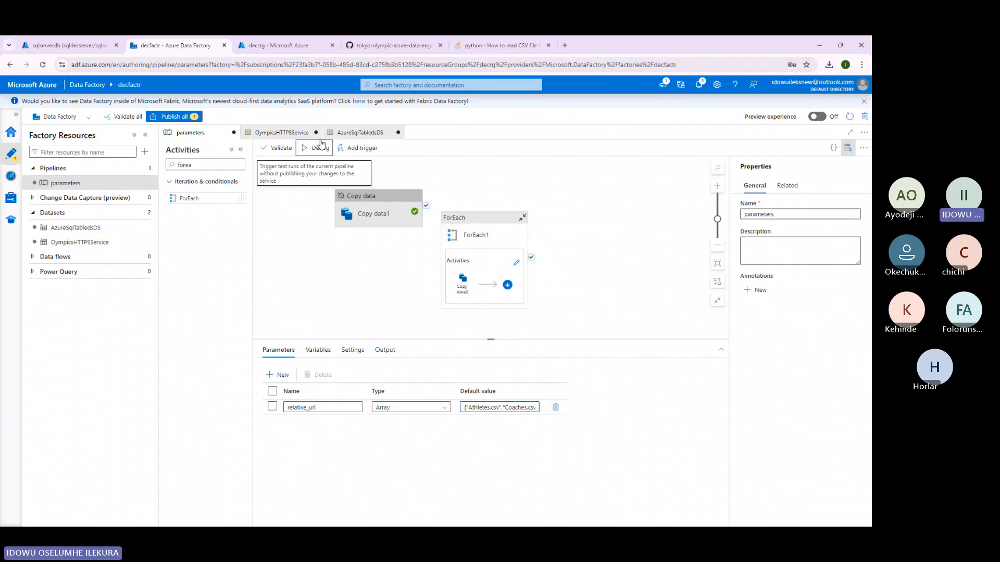
Start a debug run of the parameters pipeline with the default relative_url array and view its activity runs.
left_click(318, 147)
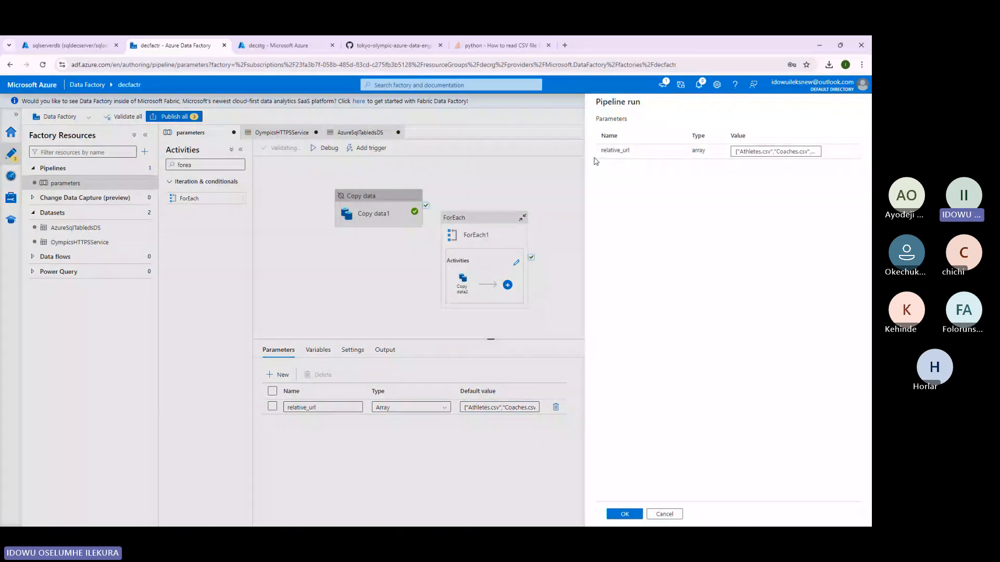
left_click(626, 516)
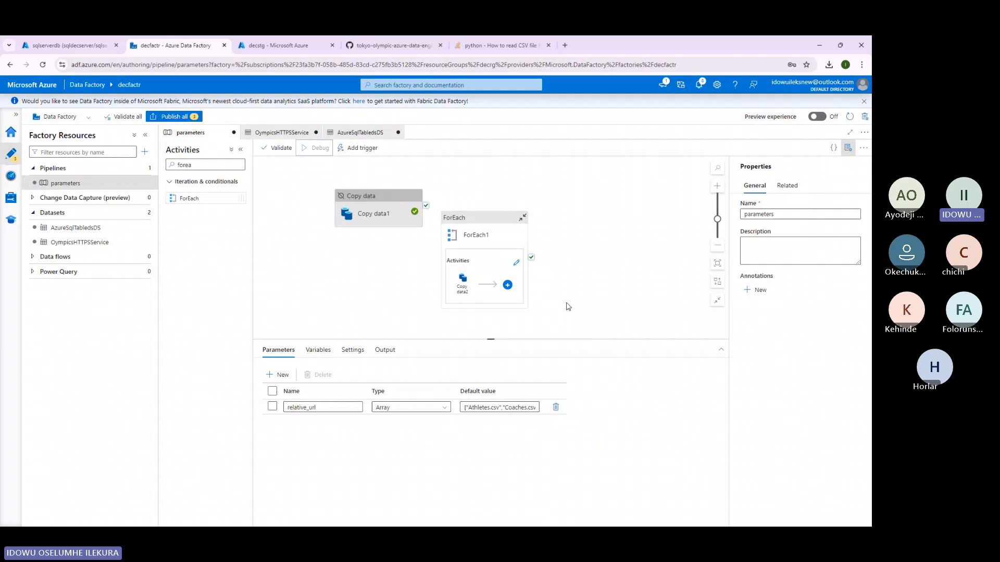
left_click(475, 273)
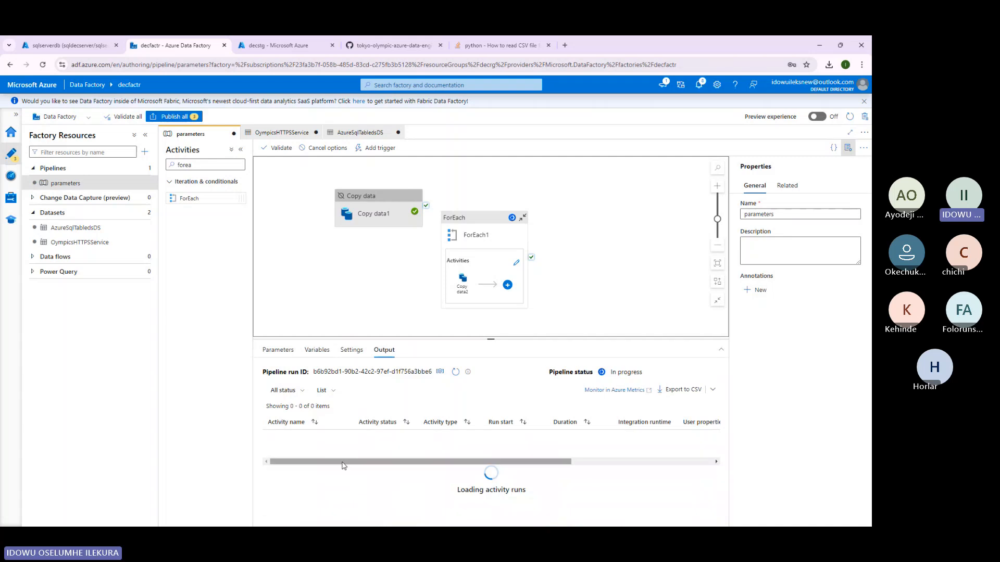
scroll(292, 453, "down", 1)
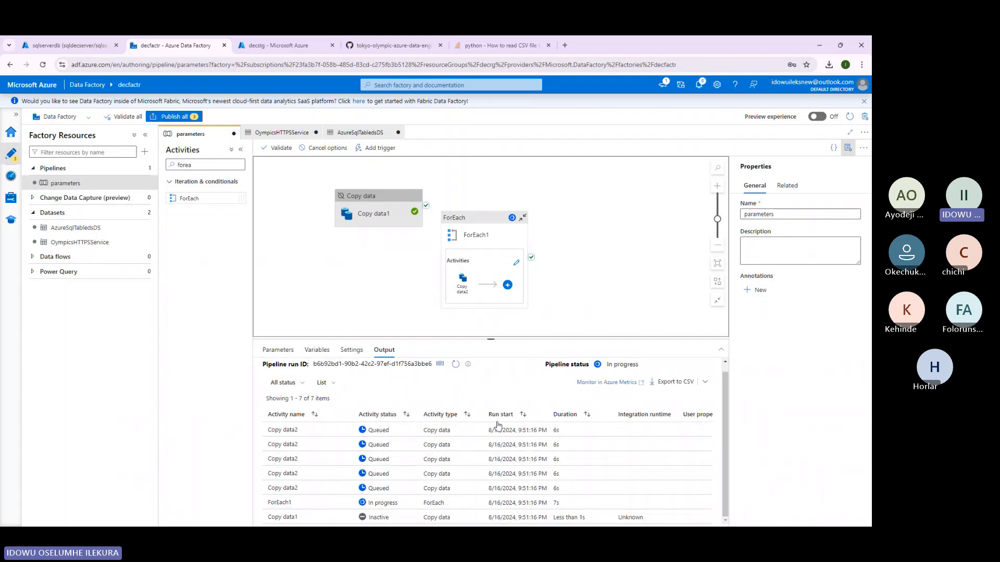
Look over the double-quoted file list in Notepad and return to the Data Factory debug run.
mouse_move(572, 526)
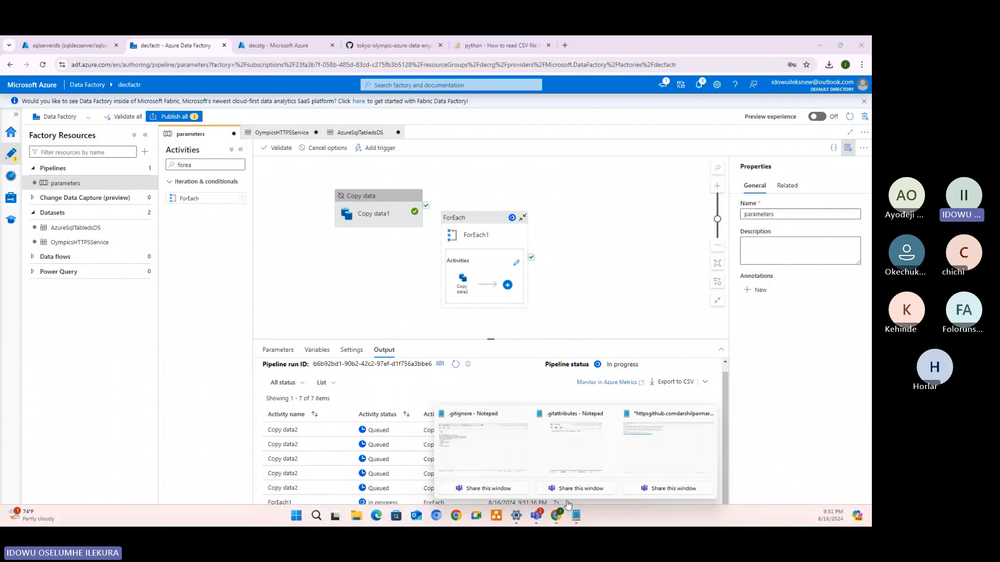
left_click(669, 447)
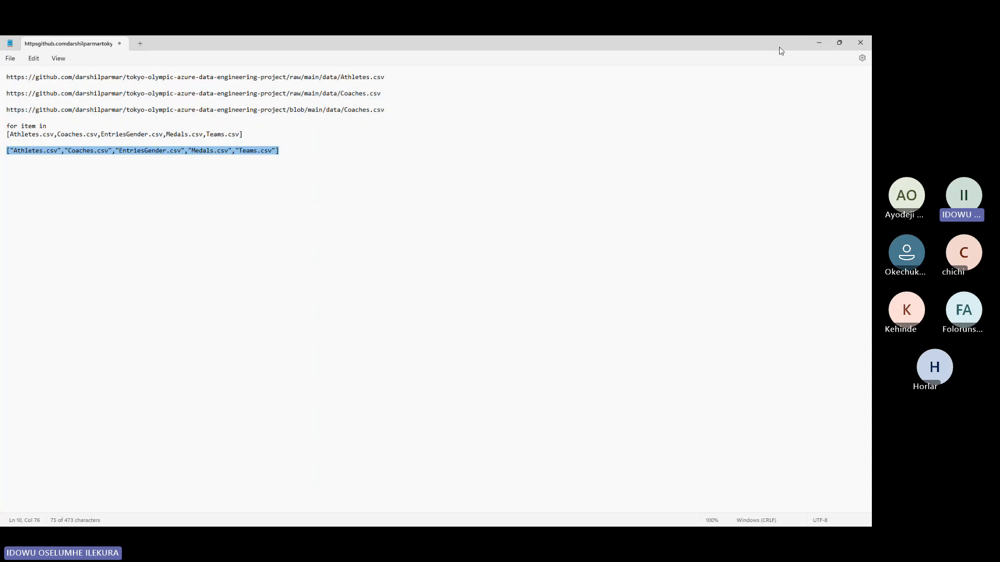
left_click(826, 42)
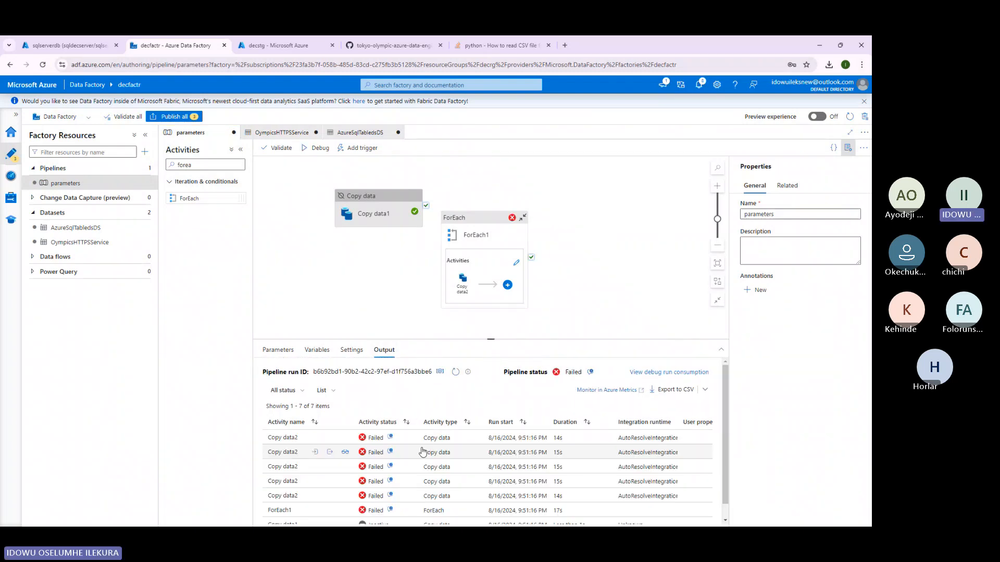
Read the error details of the first two Copy data2 runs and review the ForEach1 settings.
scroll(419, 452, "down", 1)
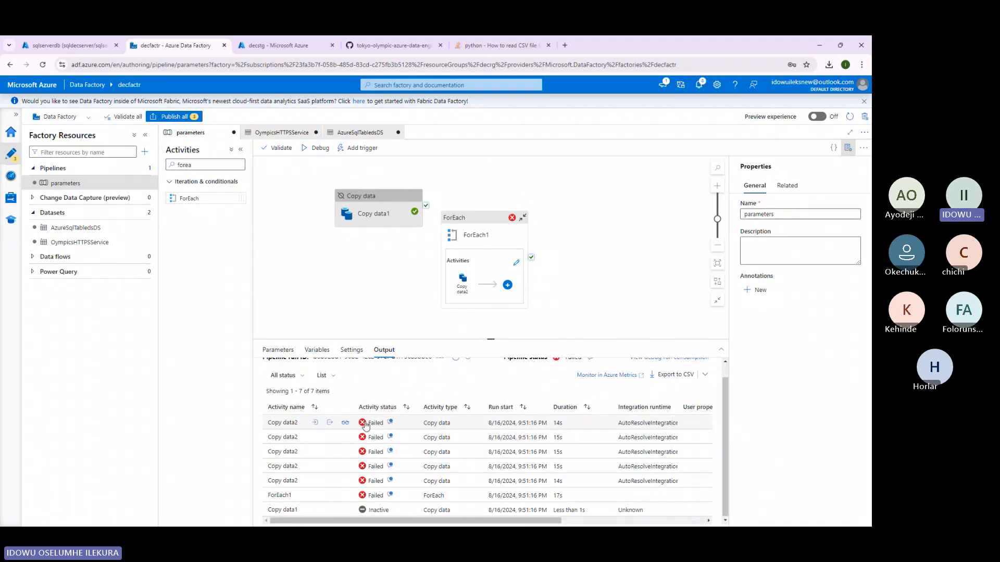
left_click(396, 424)
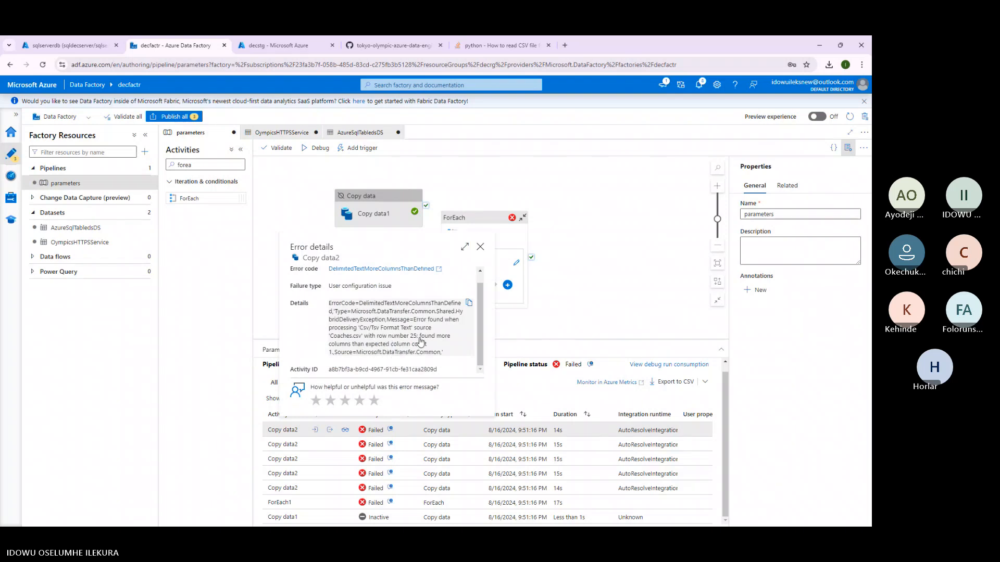
scroll(431, 290, "up", 1)
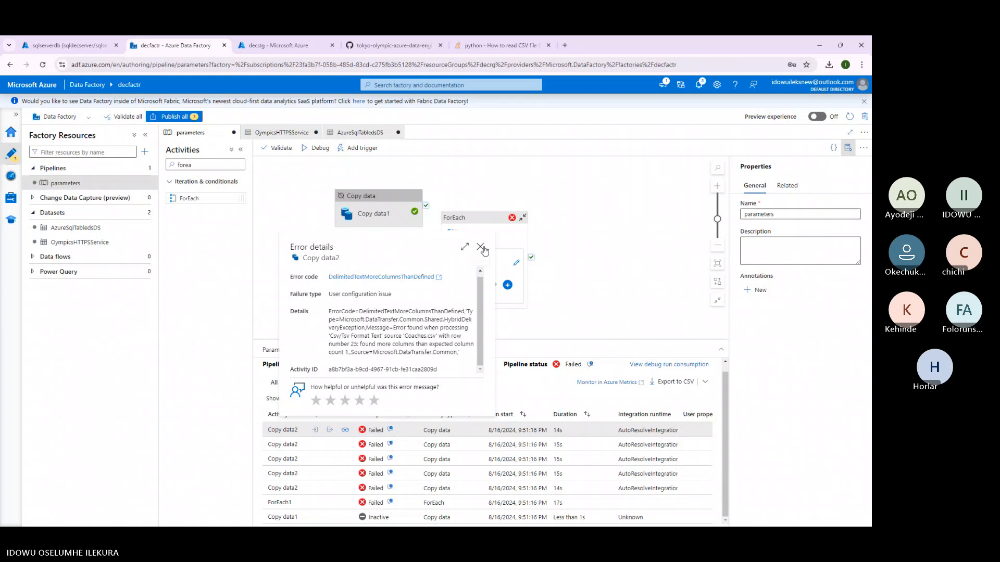
left_click(480, 246)
left_click(390, 444)
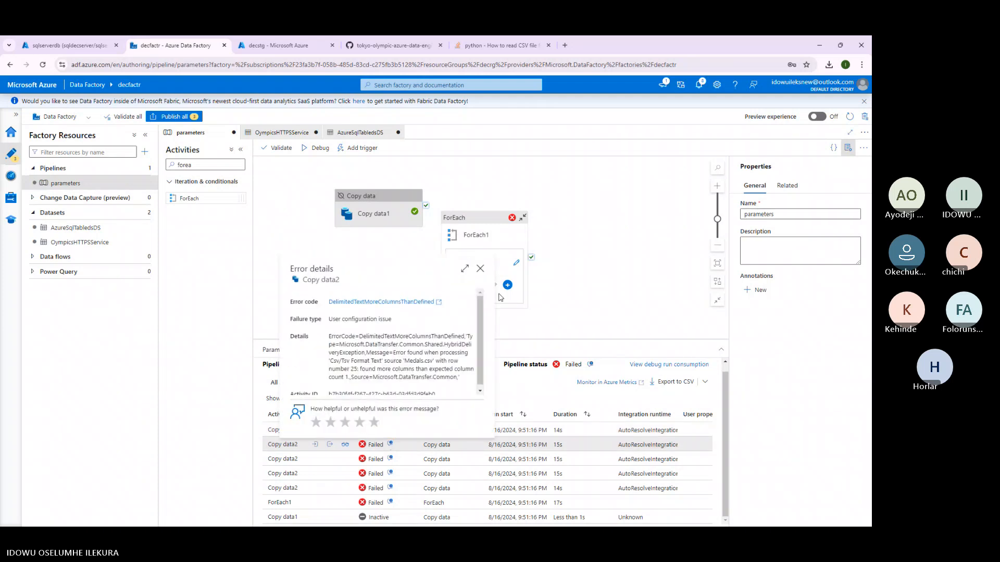
left_click(480, 268)
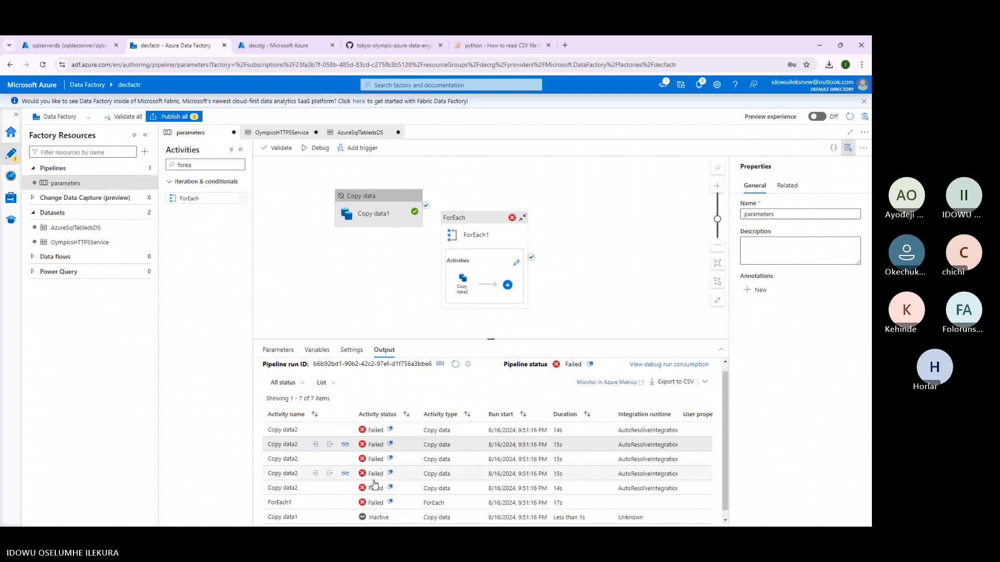
left_click(478, 246)
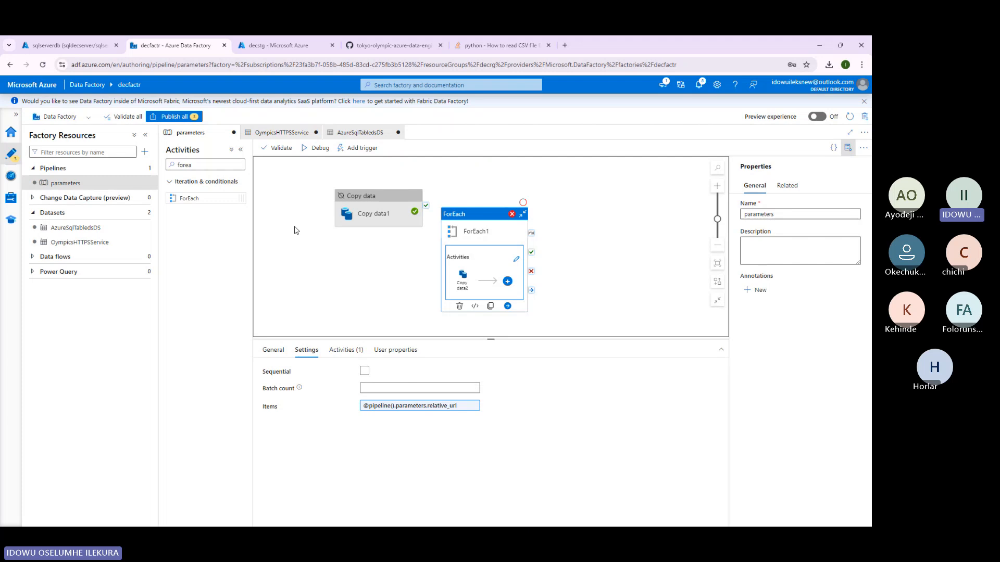
left_click(324, 328)
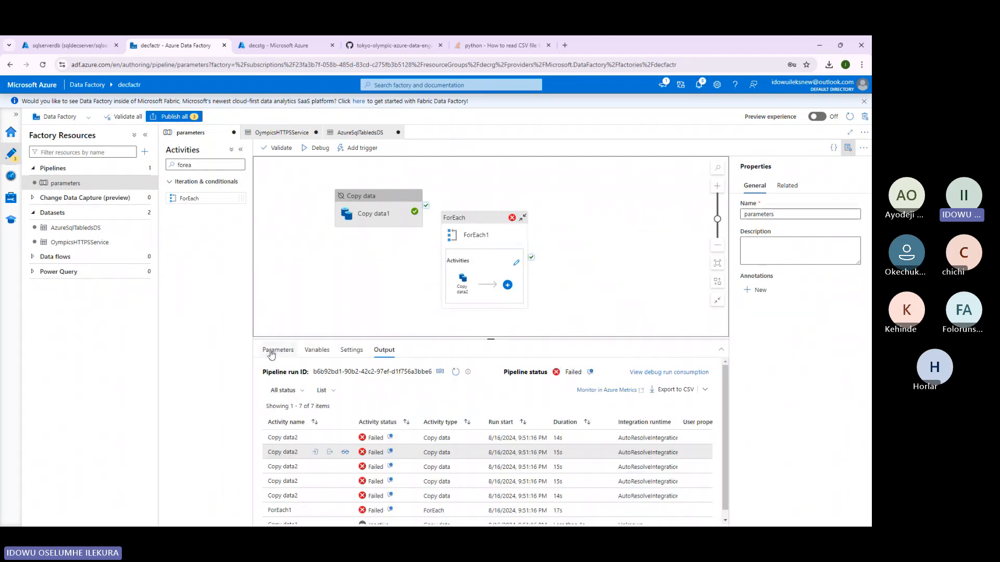
View the pipeline's parameters, and copy the ?raw=true suffix from the code sample in the Stack Overflow answer.
left_click(272, 353)
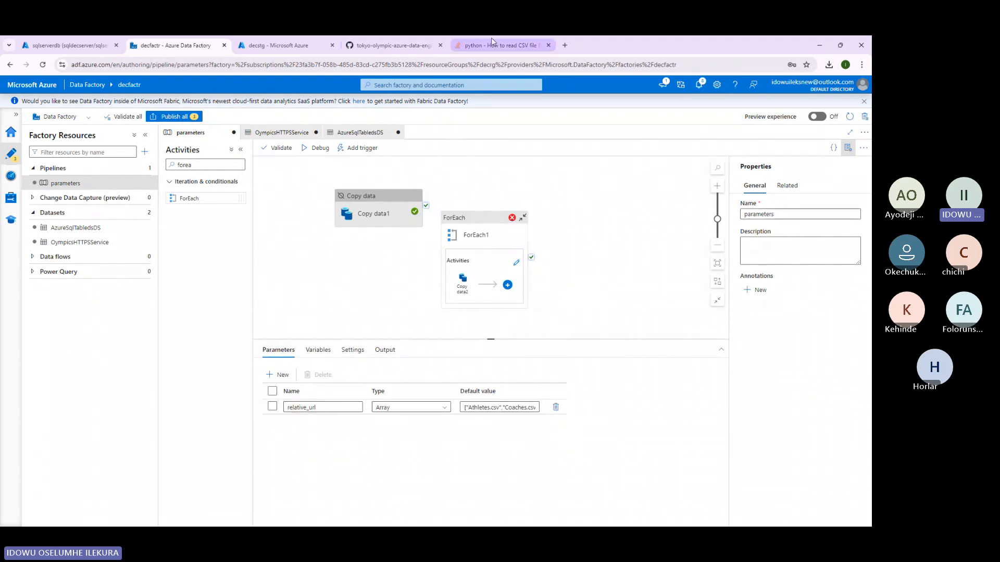
left_click(476, 47)
left_click(520, 446)
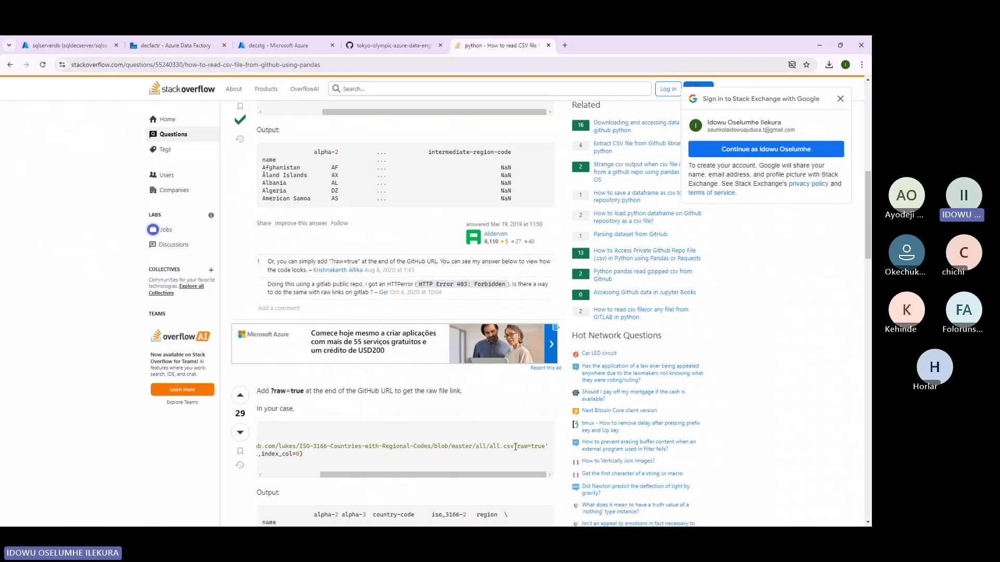
left_click_drag(514, 447, 545, 449)
key("ctrl+c")
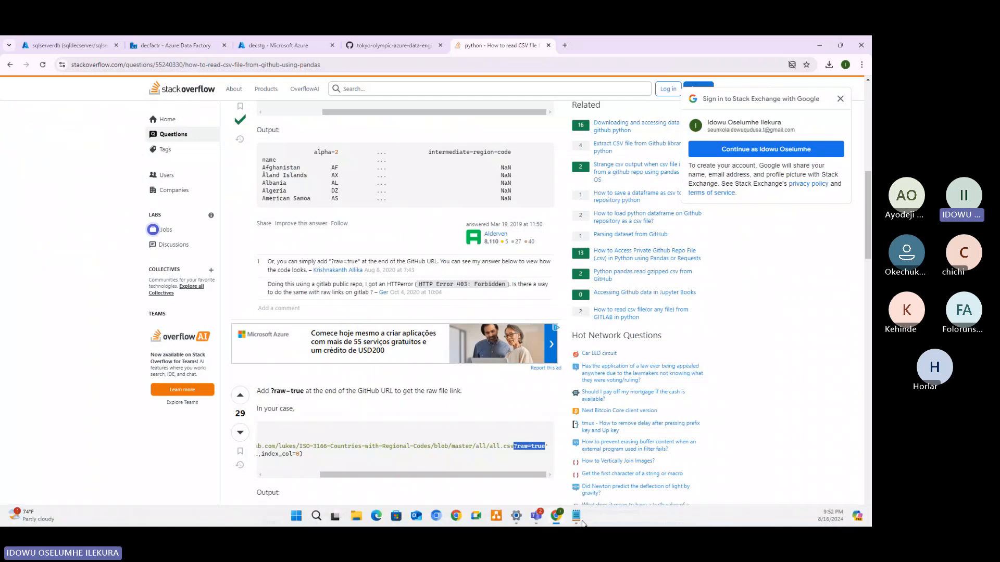
In Notepad, append ?raw=true to Athletes.csv, Coaches.csv, EntriesGender.csv and Teams.csv in the double-quoted list.
left_click(576, 515)
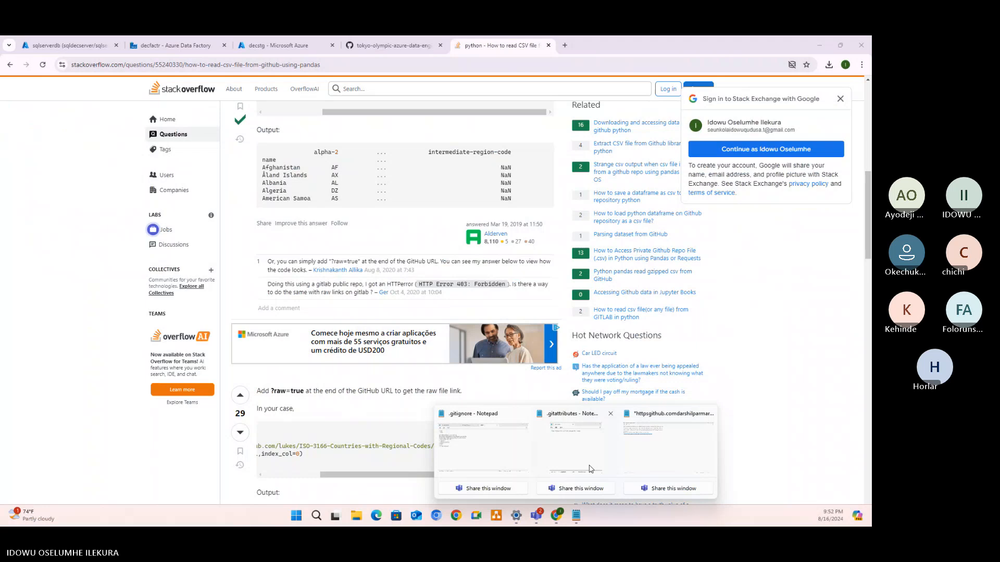
left_click(669, 448)
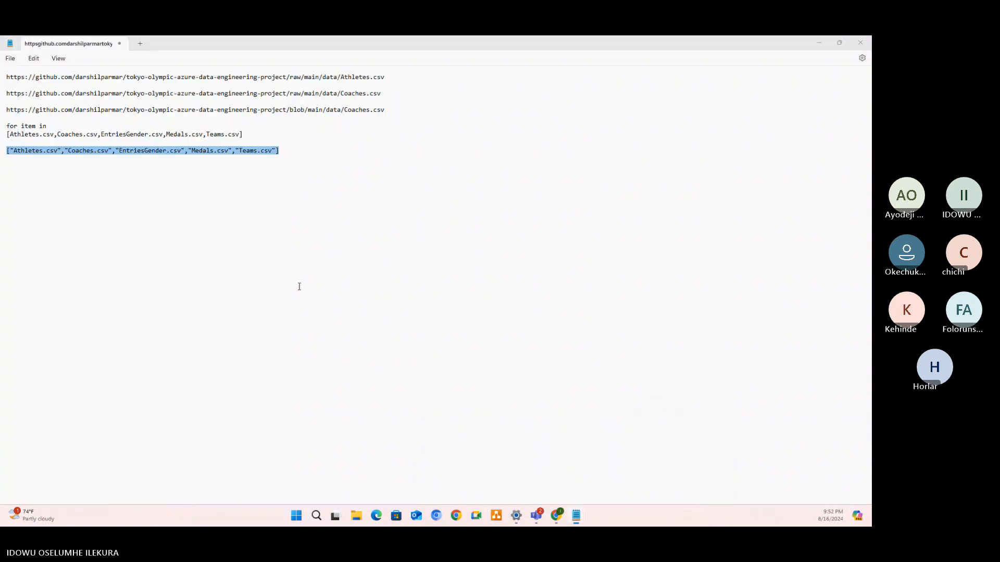
left_click(58, 151)
key("ctrl+v")
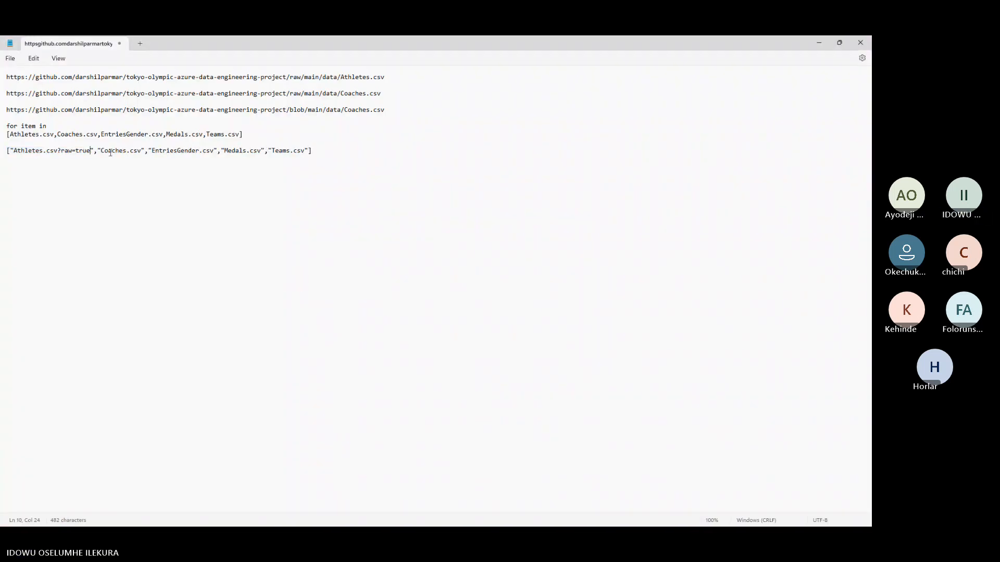
left_click(141, 151)
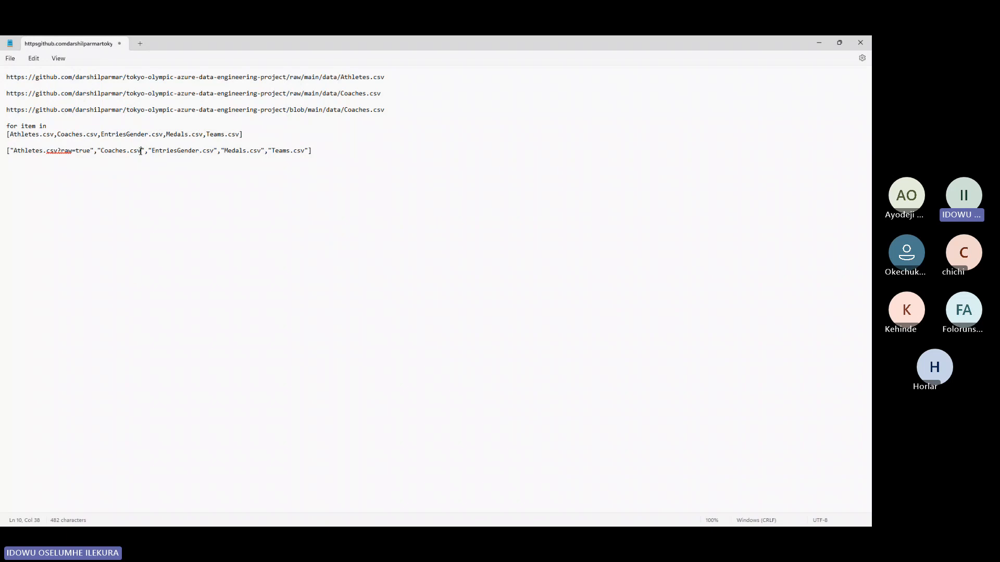
key("ctrl+v")
left_click(247, 151)
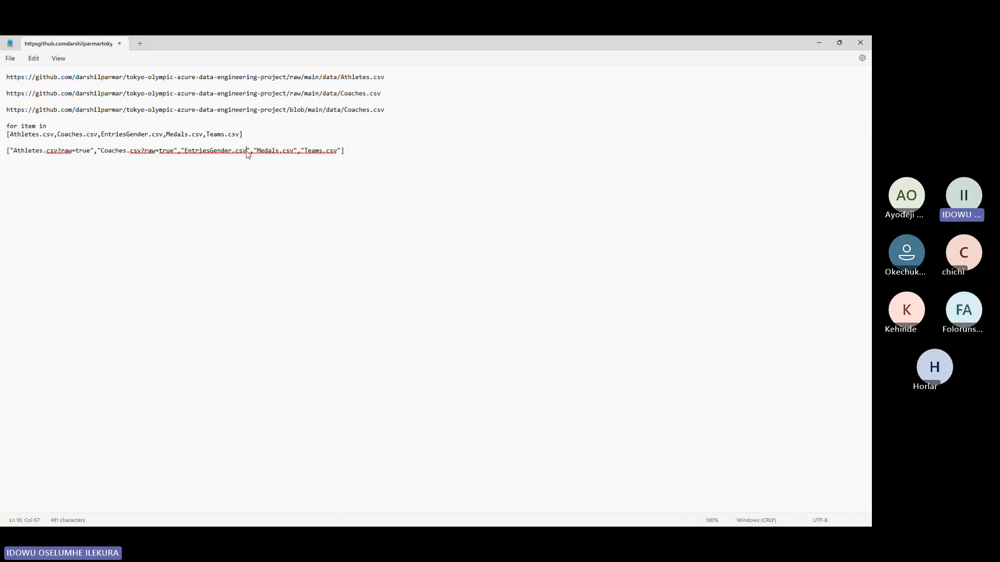
key("ctrl+v")
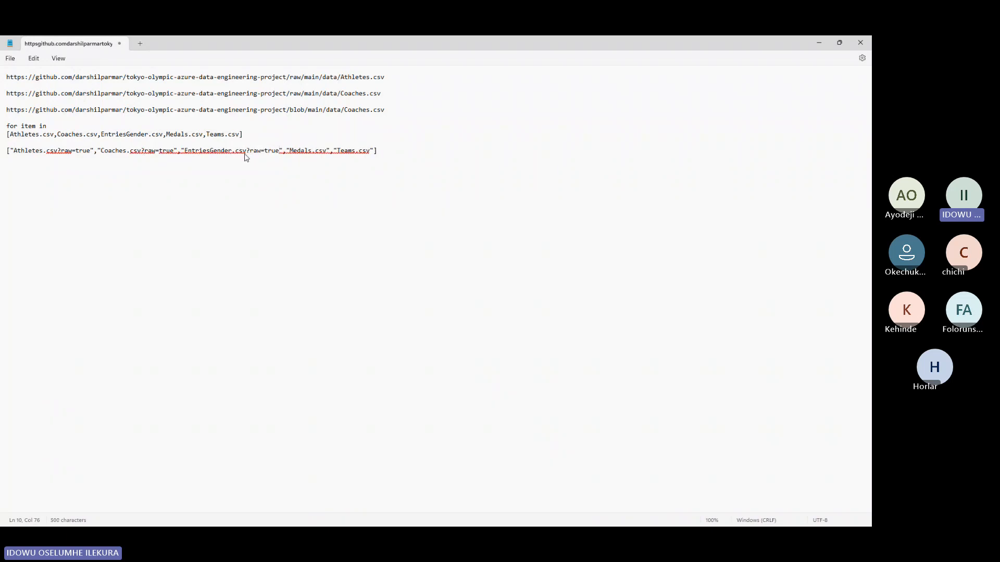
left_click(370, 151)
key("ctrl+v")
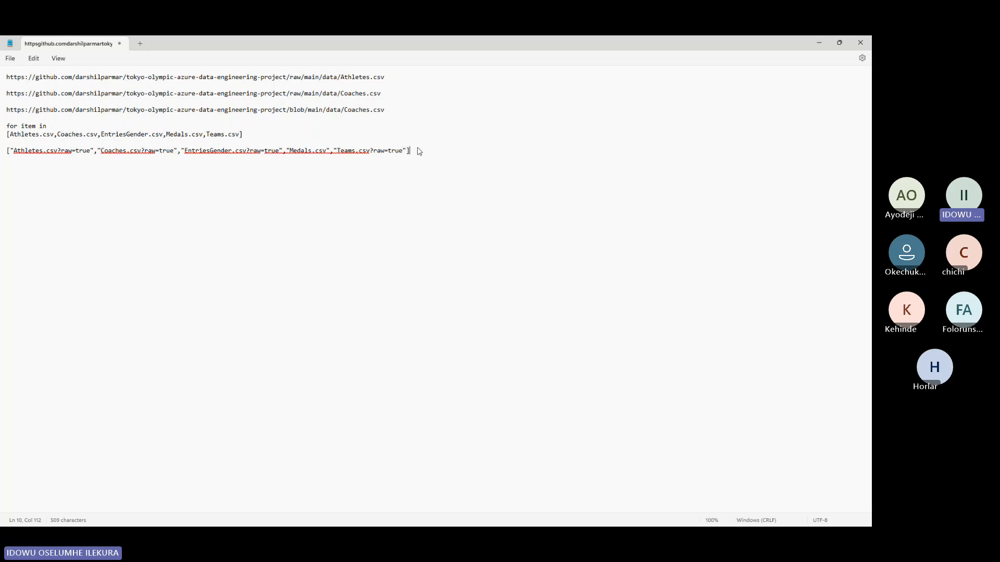
Copy the list ["Athletes.csv?raw=true","Coaches.csv?raw=true","EntriesGender.csv?raw=true","Medals.csv","Teams.csv?raw=true"] into the relative_url default value in Data Factory.
key("Home")
key("shift+End")
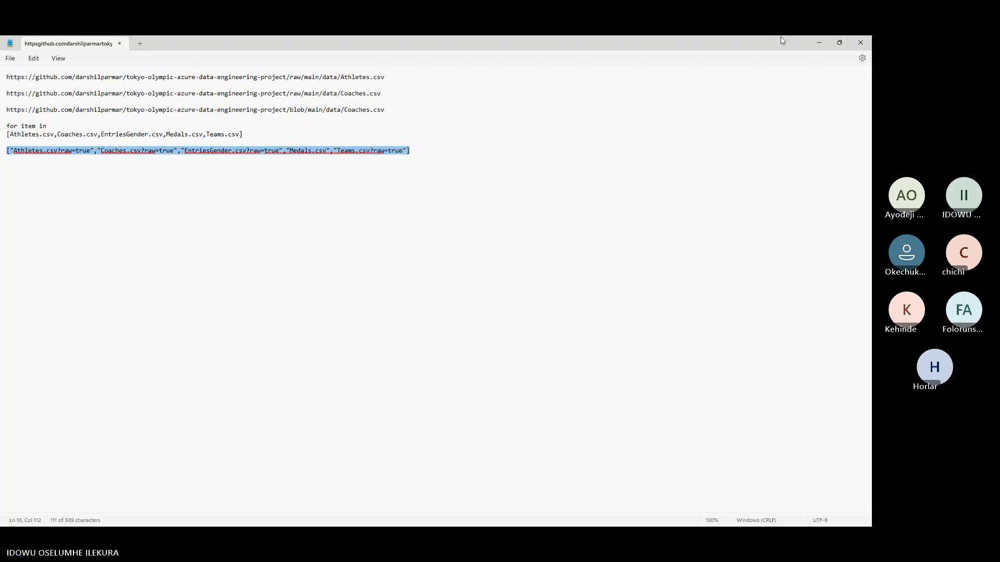
left_click(819, 42)
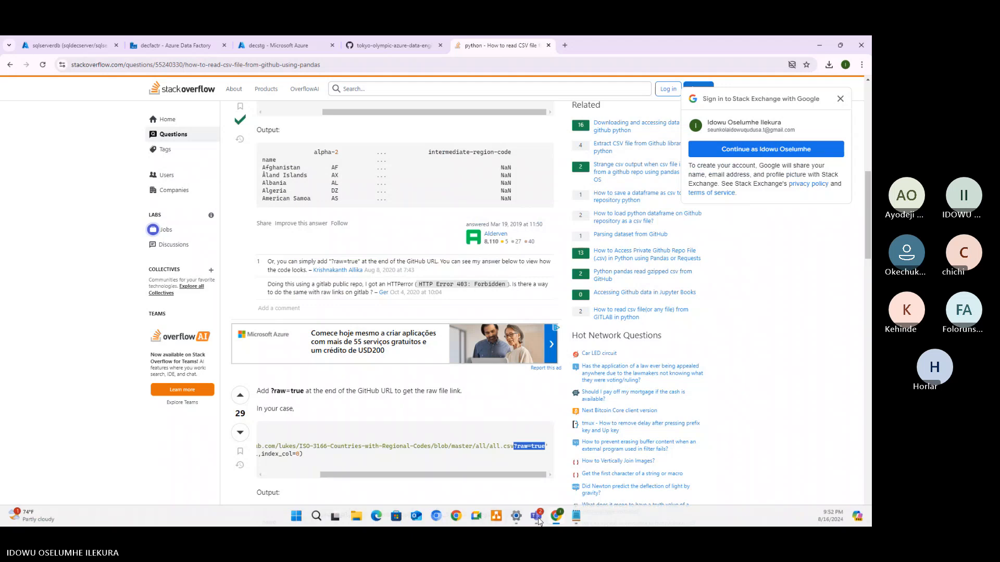
mouse_move(549, 518)
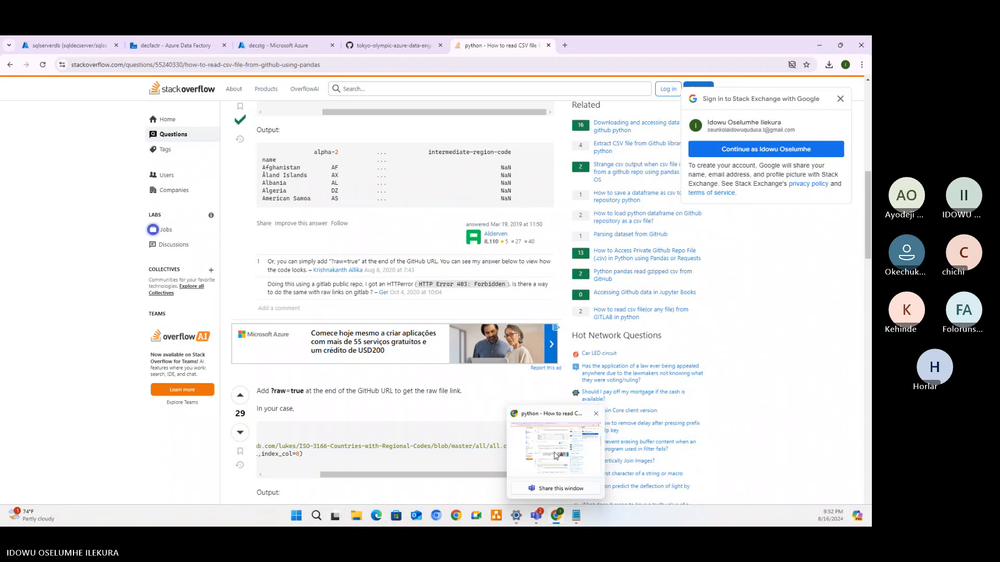
left_click(555, 457)
left_click(156, 44)
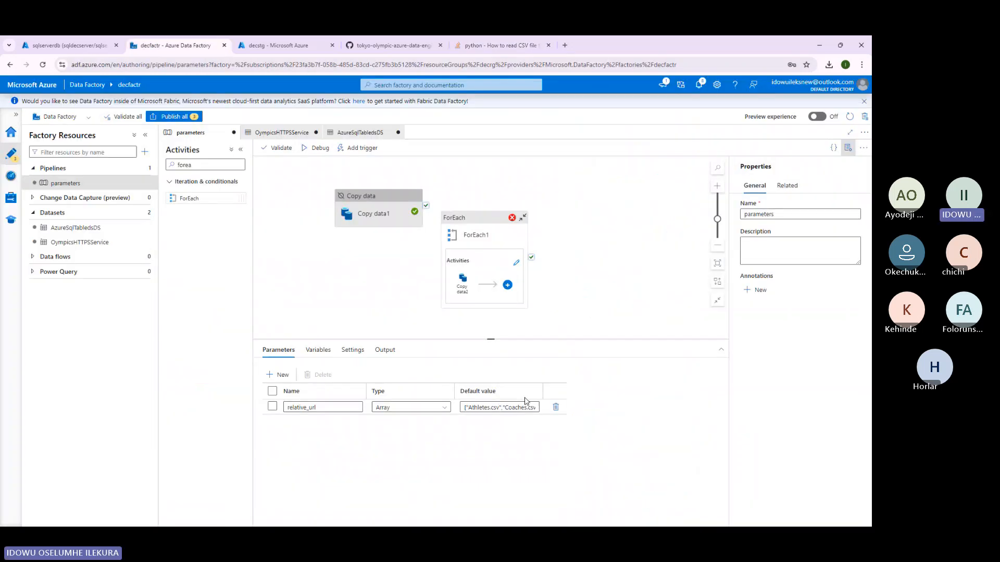
left_click_drag(464, 407, 570, 417)
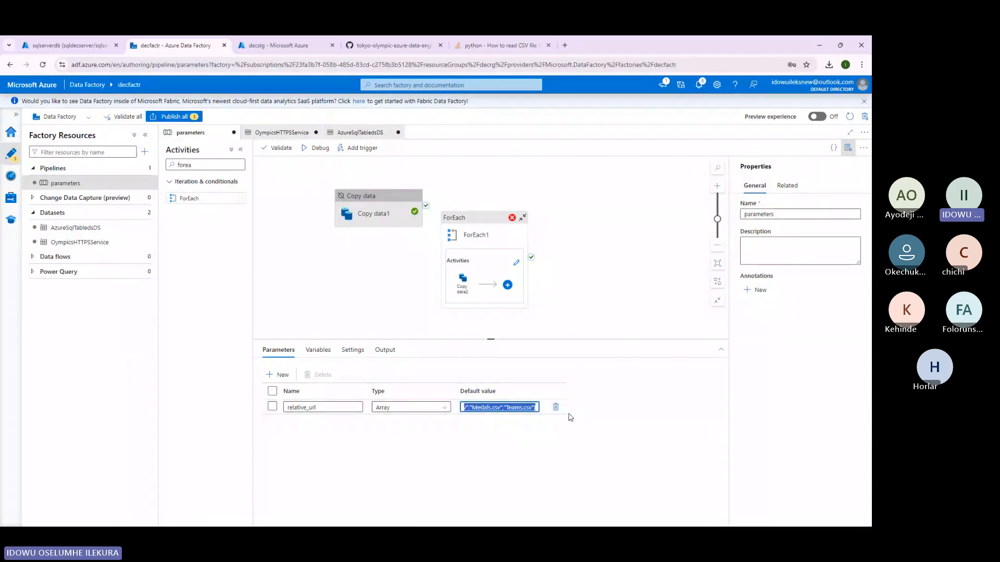
key("ctrl+v")
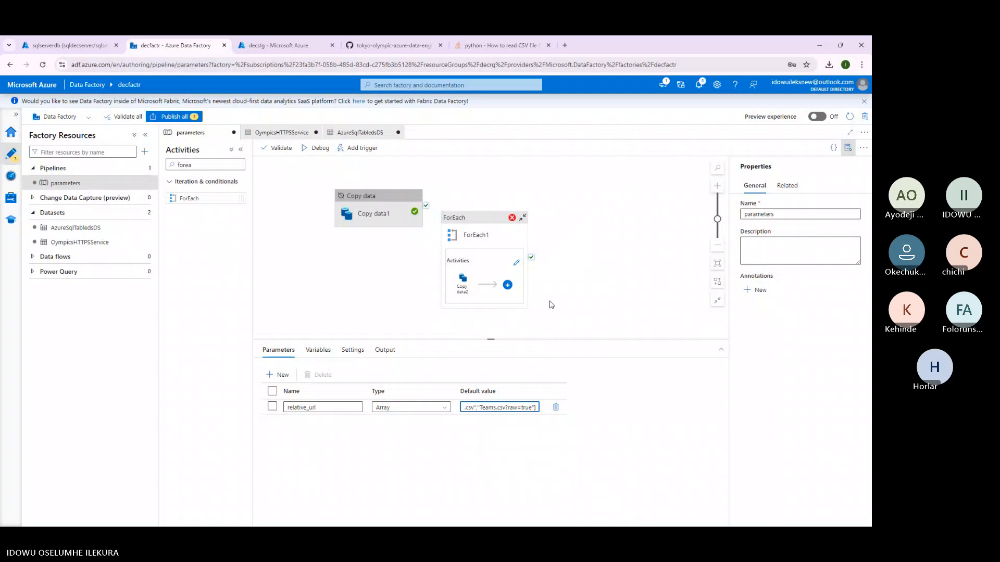
Start a debug run of the pipeline with the updated relative_url array and monitor its activity runs.
left_click(319, 148)
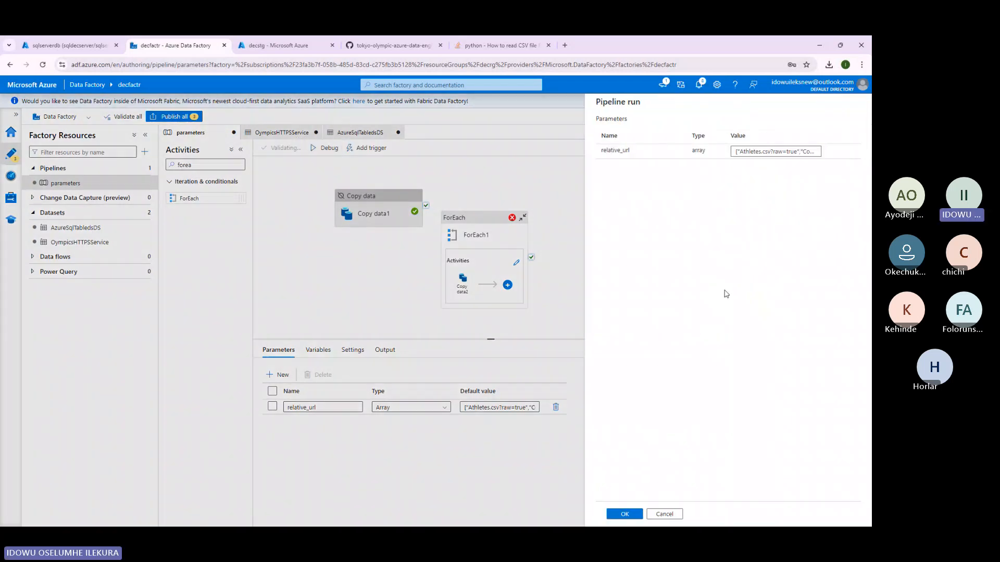
left_click(621, 514)
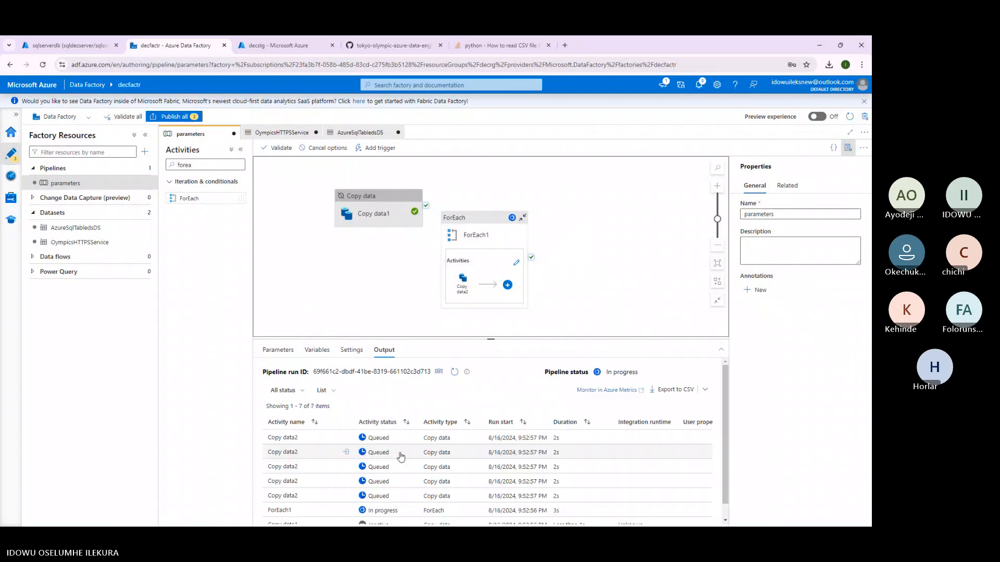
scroll(386, 461, "down", 1)
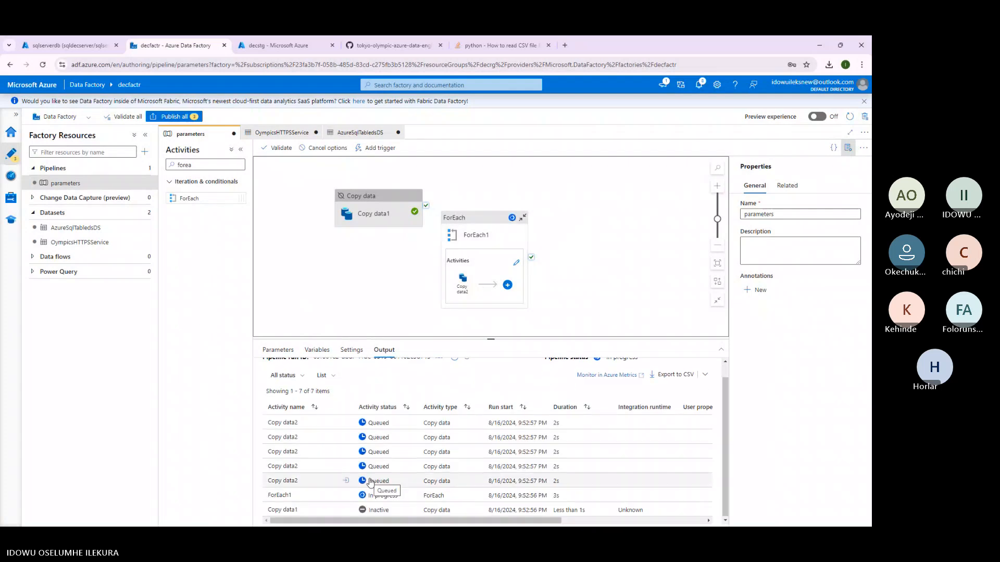
scroll(367, 477, "up", 1)
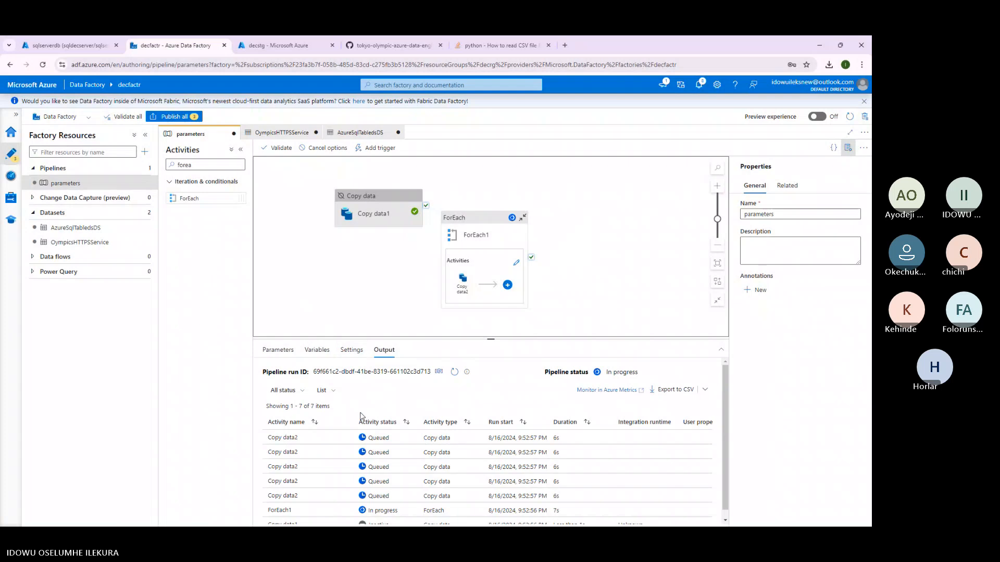
scroll(367, 469, "down", 1)
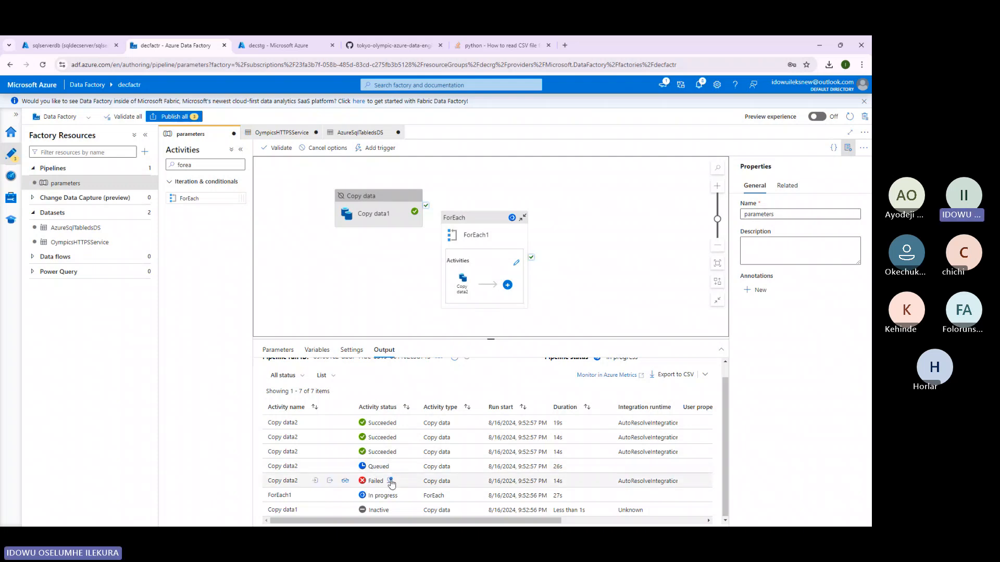
Examine the failed Copy data2 run's error and copy details, plus the output of a succeeded run.
left_click(391, 481)
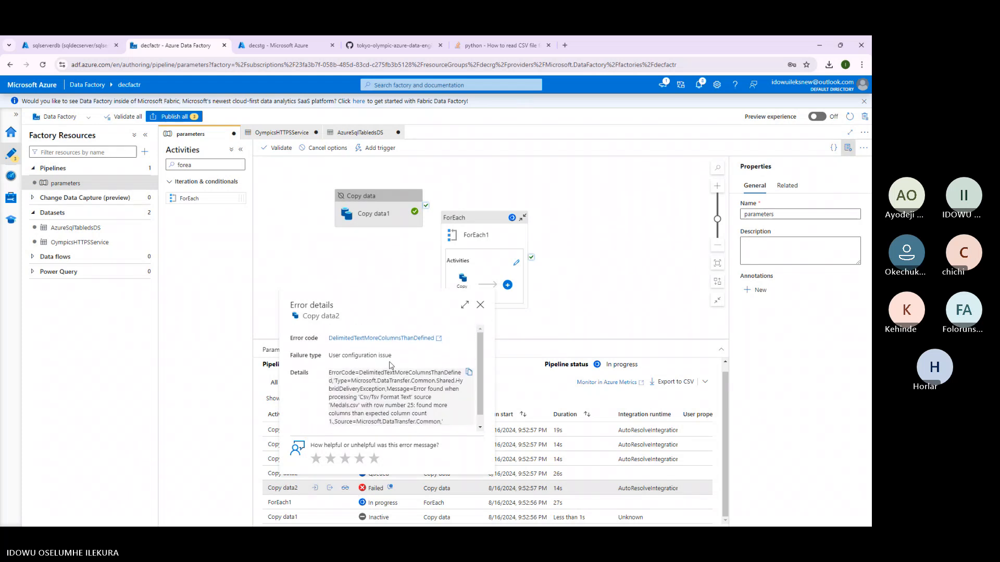
left_click(480, 306)
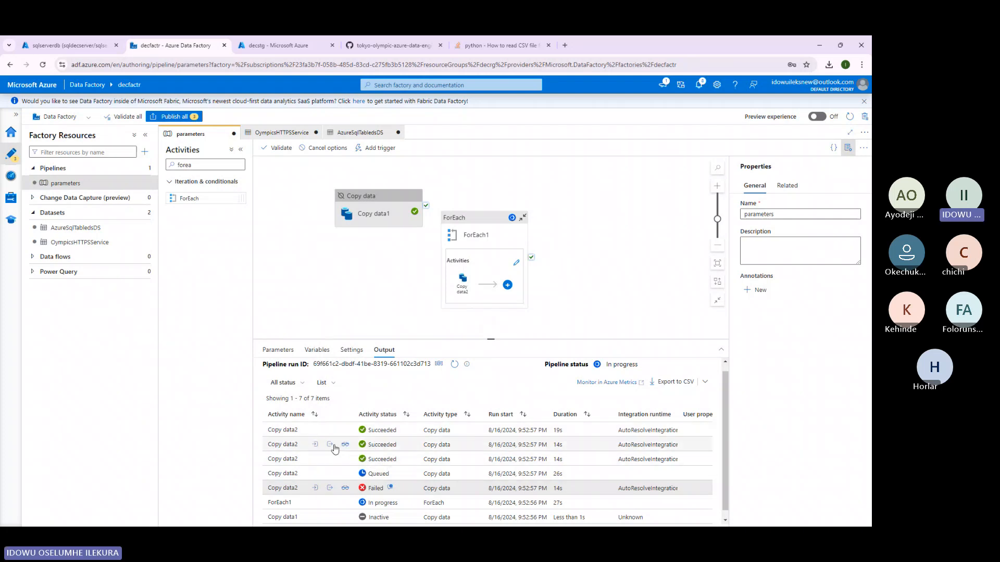
left_click(329, 448)
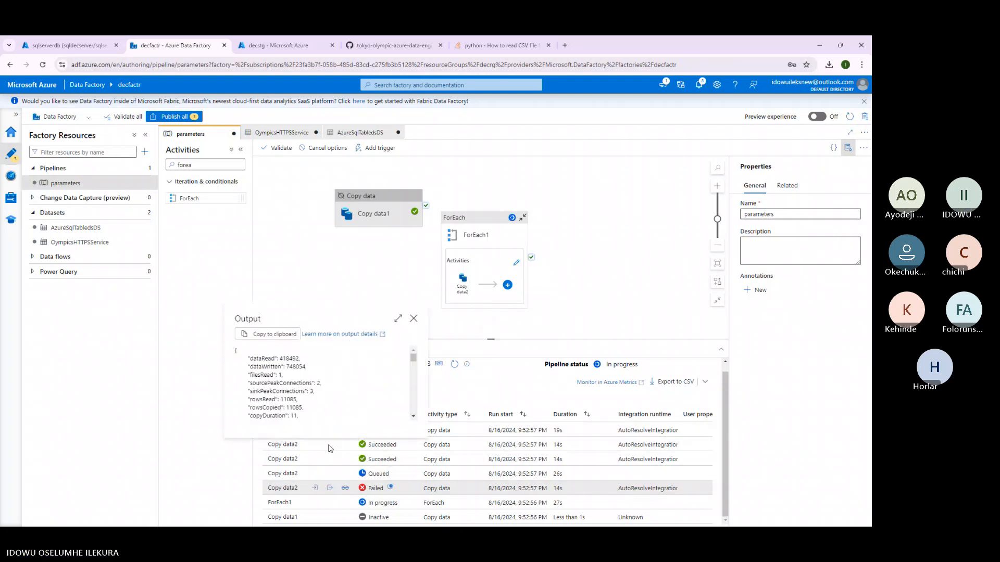
scroll(283, 391, "down", 2)
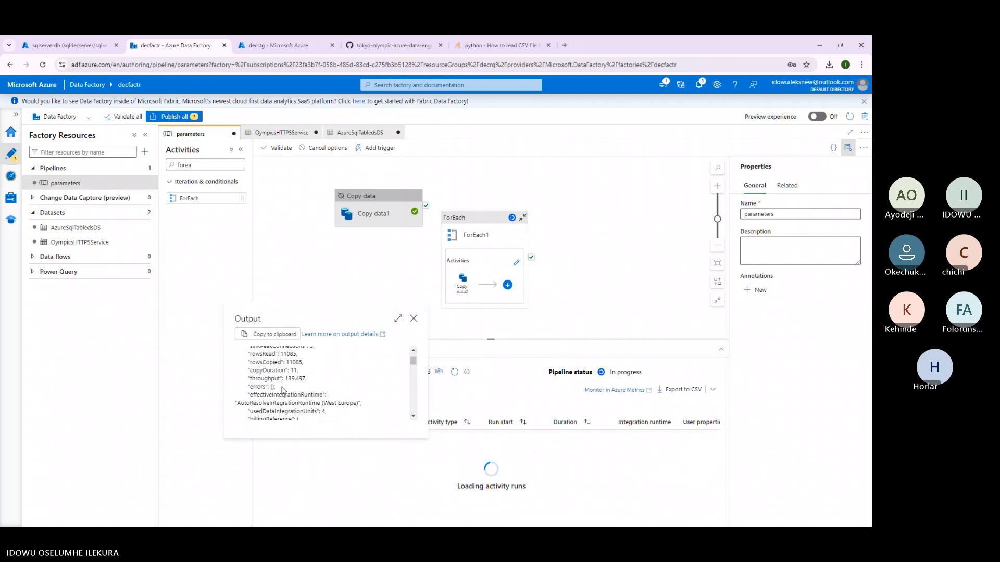
left_click(385, 494)
scroll(384, 492, "down", 1)
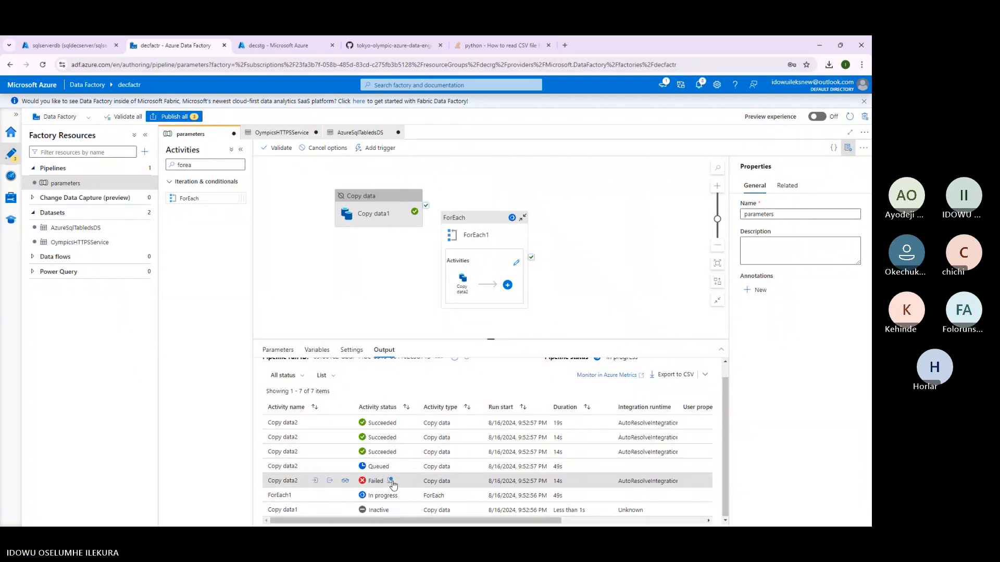
left_click(391, 482)
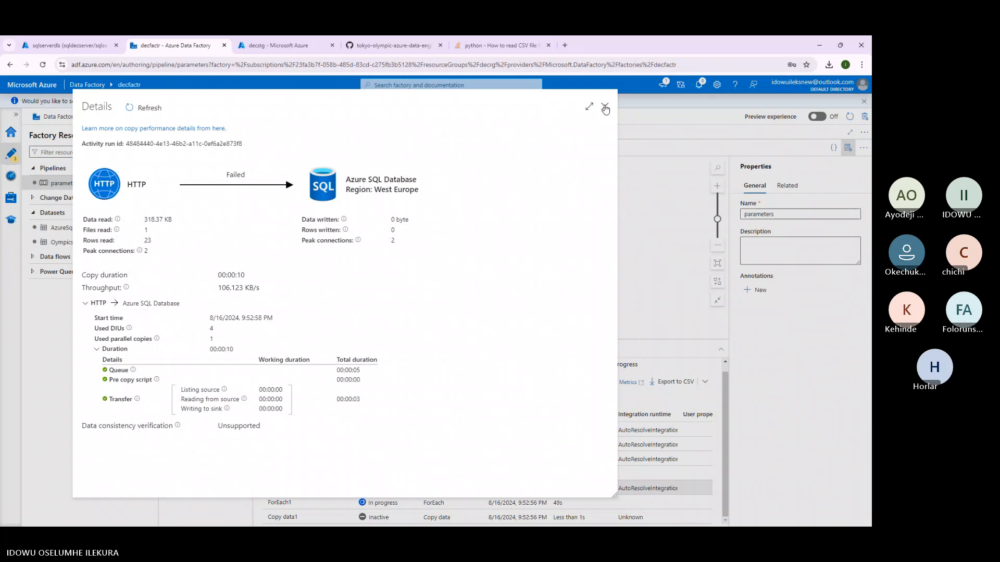
left_click(605, 108)
In Notepad, append ?raw=true to Medals.csv in the double-quoted list, select the whole list and return to Data Factory.
mouse_move(575, 517)
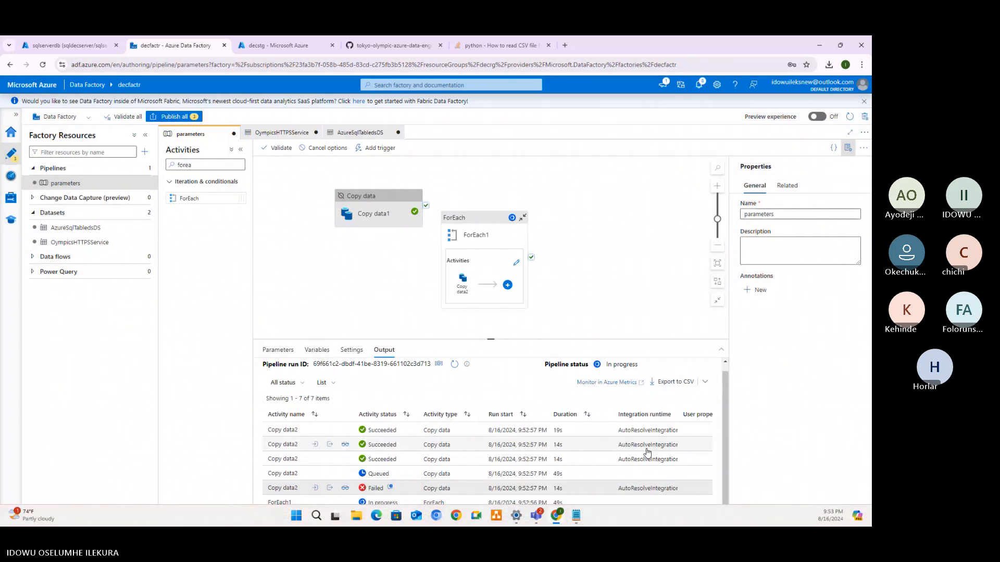
mouse_move(577, 516)
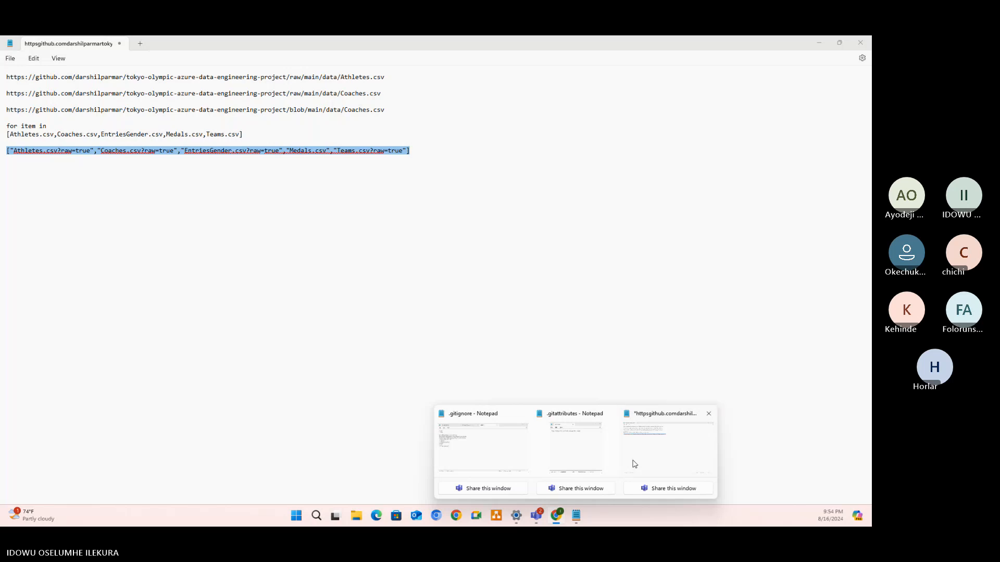
left_click(634, 464)
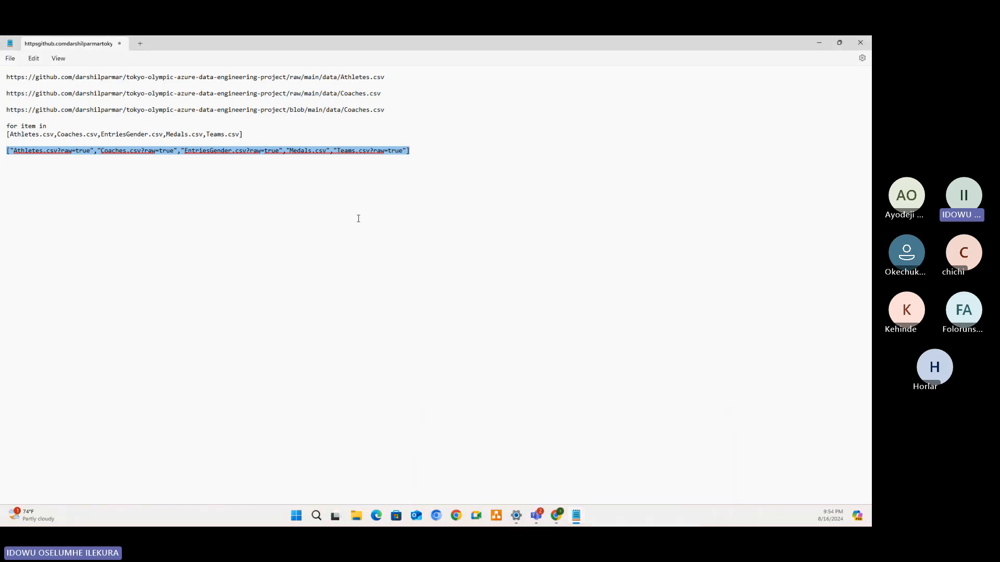
left_click_drag(370, 151, 403, 150)
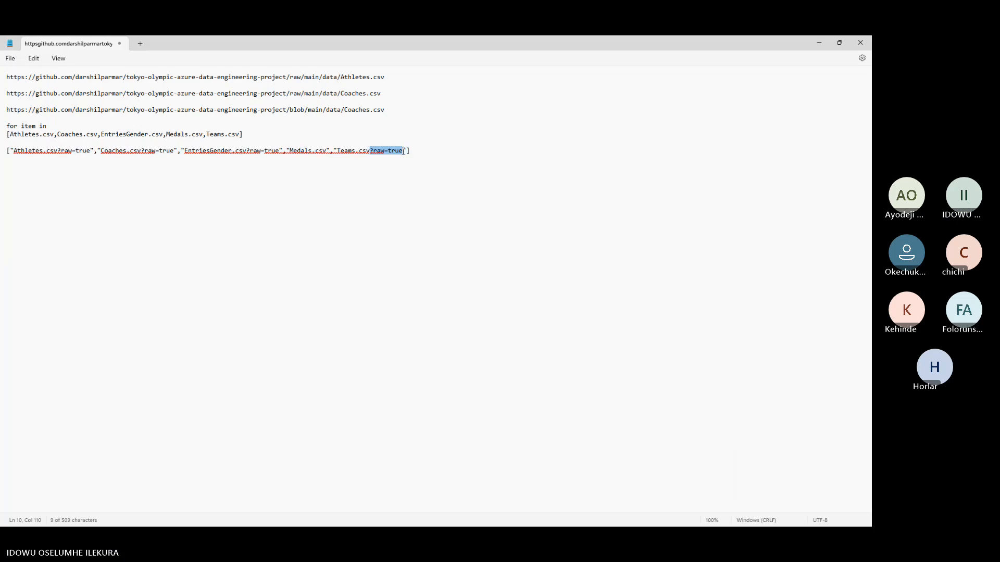
key("ctrl+c")
left_click(327, 151)
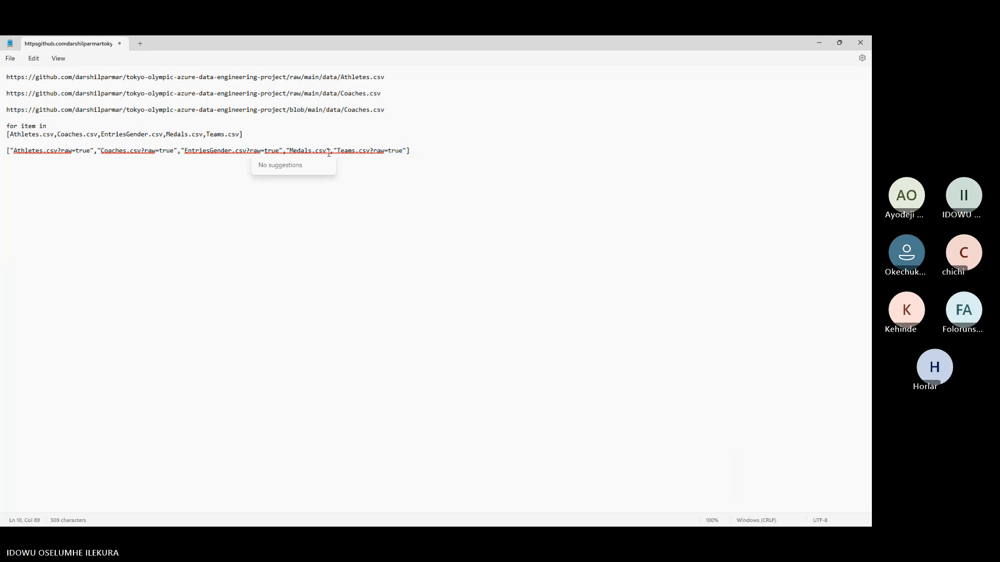
key("ctrl+v")
left_click_drag(452, 153, 6, 152)
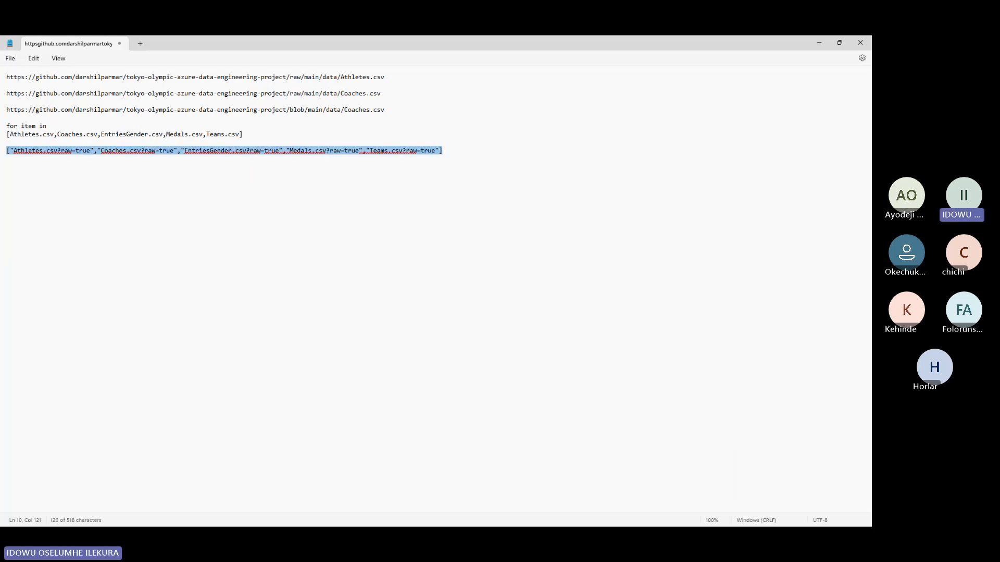
left_click(818, 46)
Check the input details of the queued Copy data2 run in Data Factory.
scroll(339, 401, "down", 1)
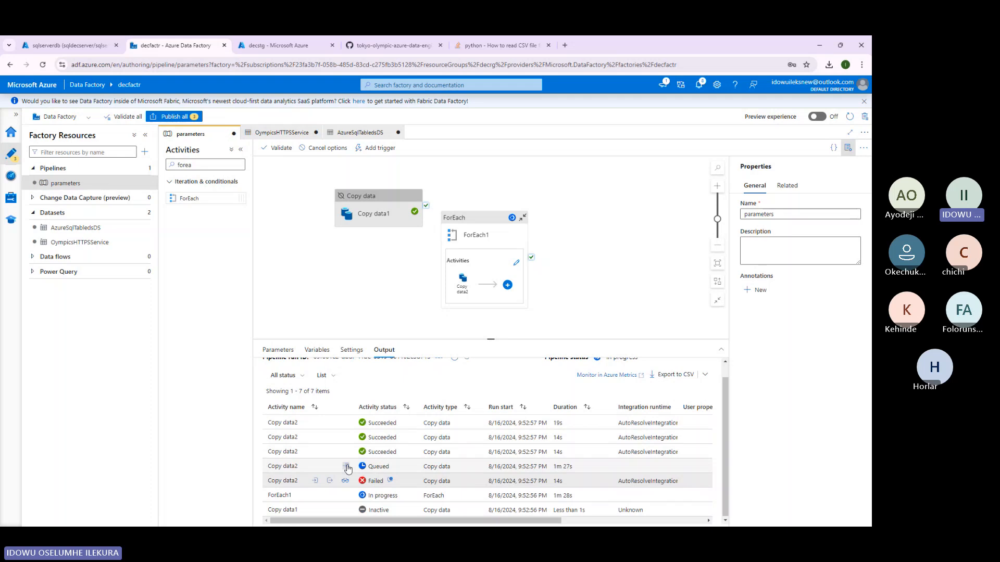
left_click(346, 467)
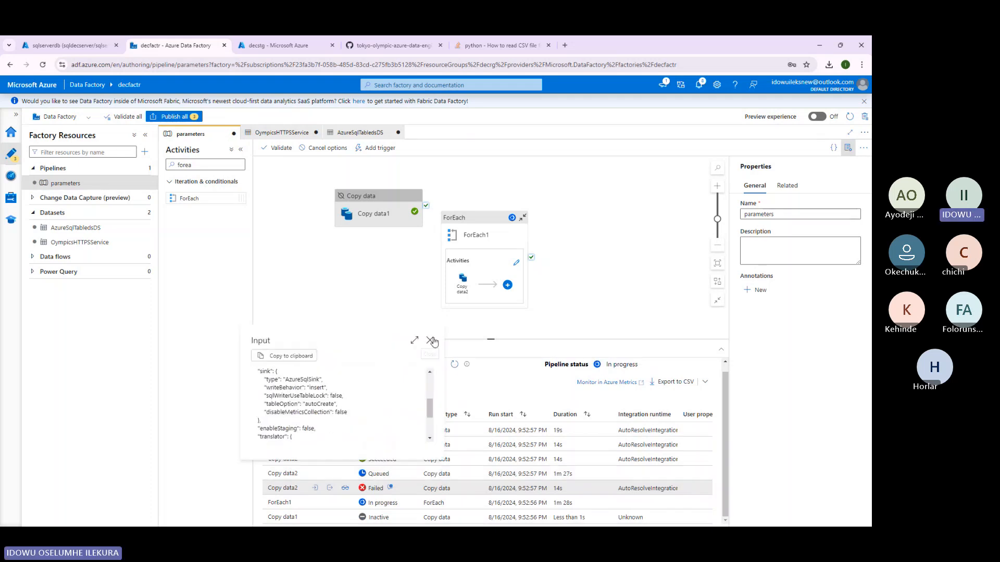
left_click(431, 342)
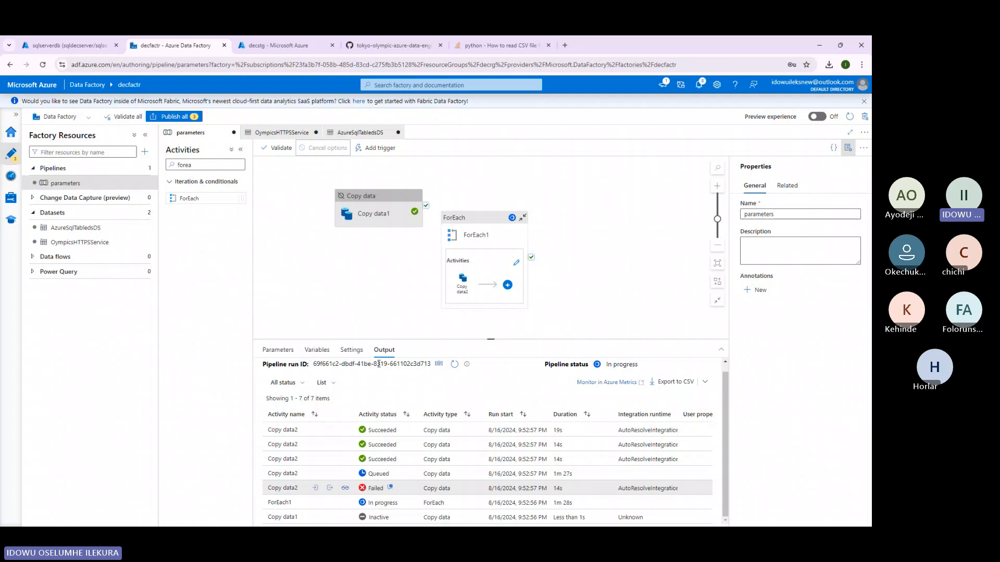
Replace the relative_url default value with the copied list ["Athletes.csv?raw=true","Coaches.csv?raw=true","EntriesGender.csv?raw=true","Medals.csv?raw=true","Teams.csv?raw=true"].
left_click(280, 354)
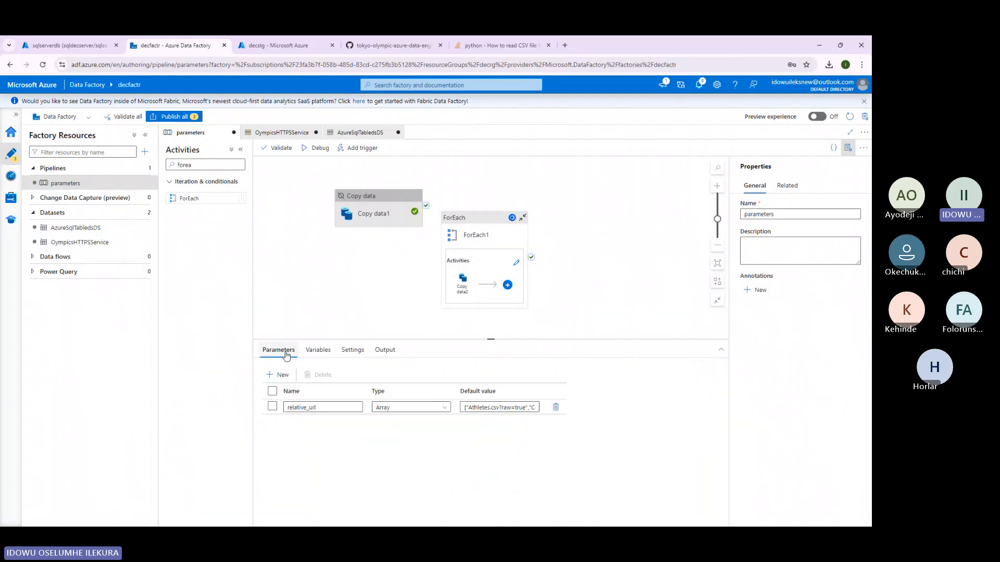
left_click(524, 406)
left_click_drag(464, 409, 603, 412)
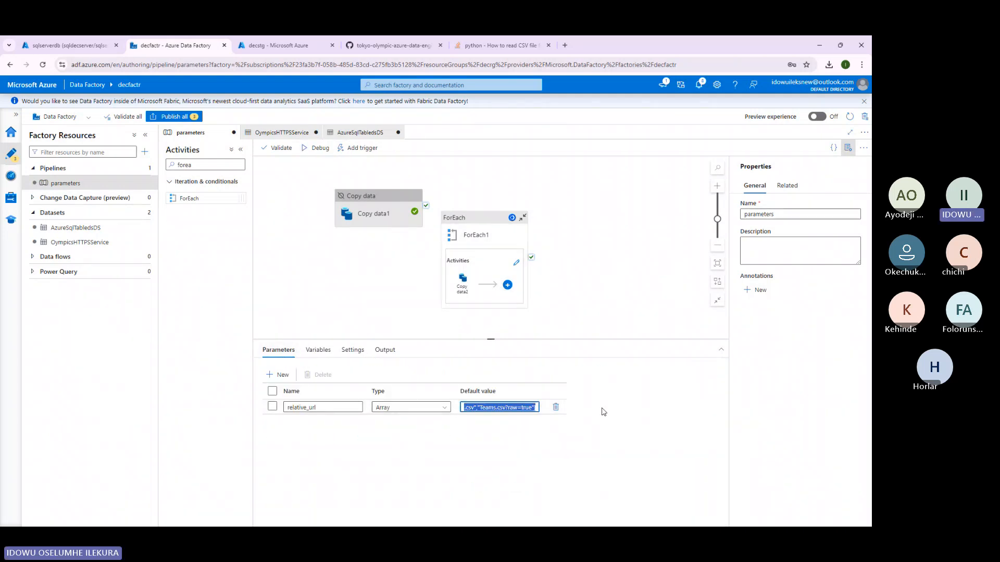
key("BackSpace")
key("ctrl+v")
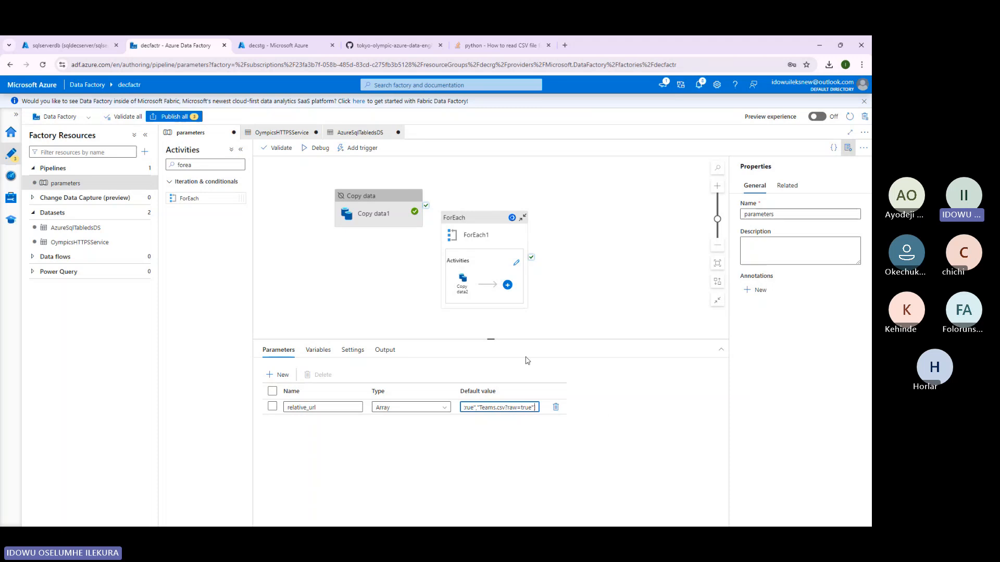
left_click(567, 282)
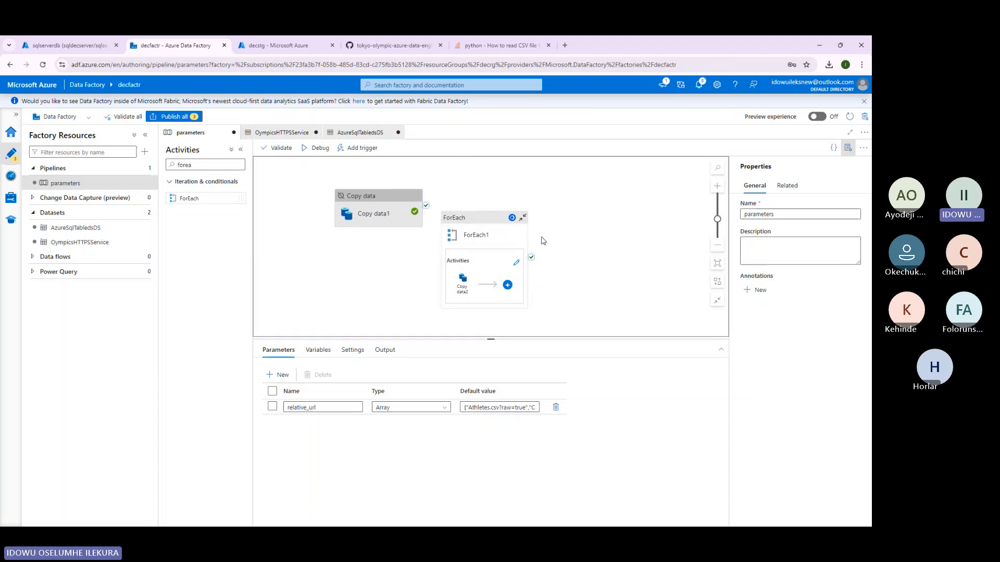
Start a debug run of the pipeline with the corrected relative_url array and monitor its activity runs.
left_click(473, 241)
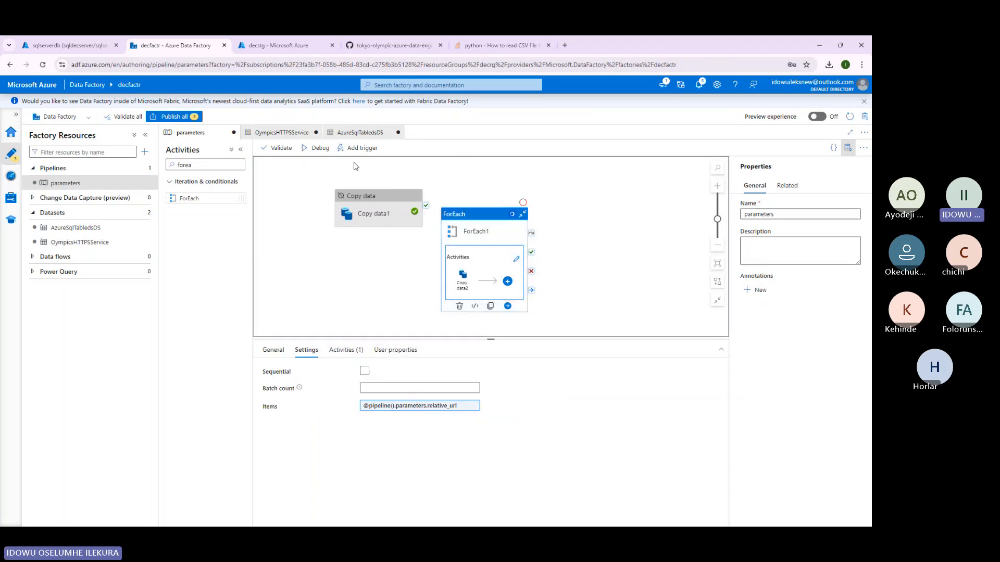
left_click(316, 147)
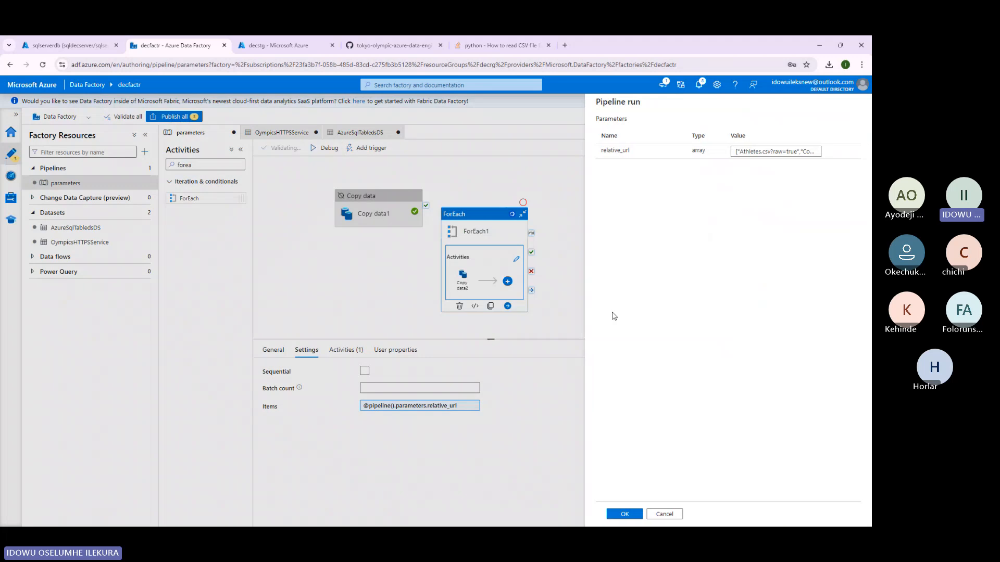
left_click(633, 515)
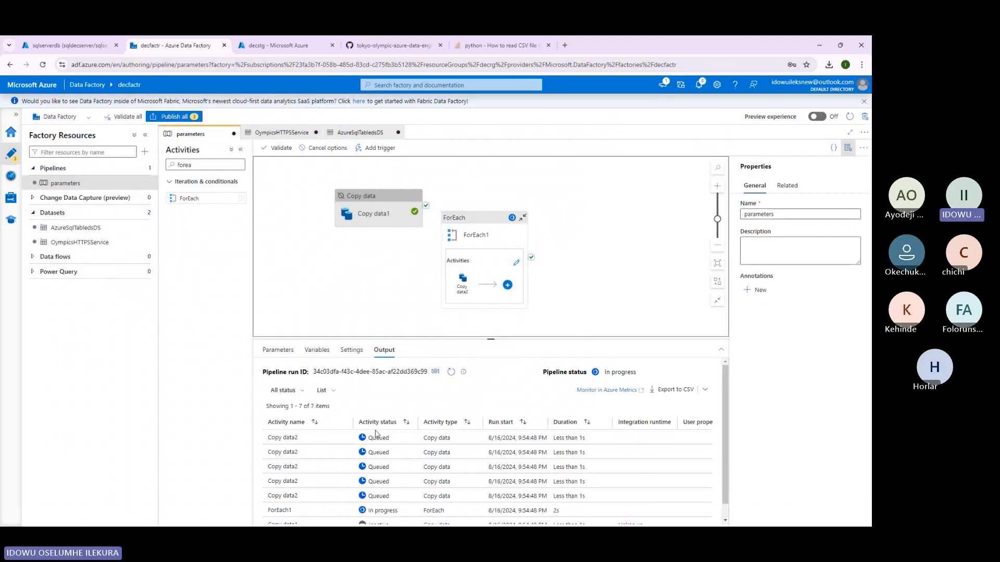
scroll(371, 462, "down", 1)
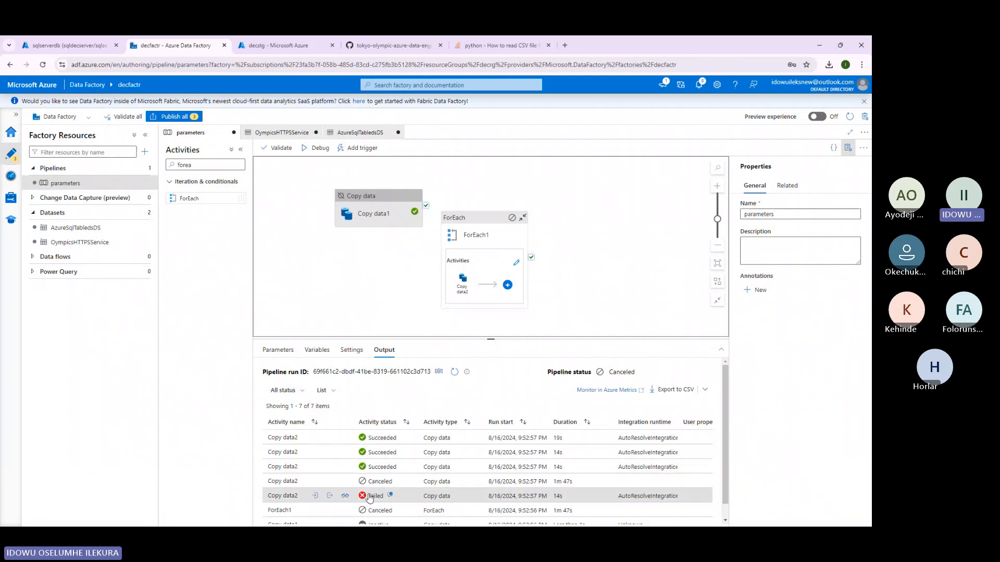
Examine the output of the failed Copy data2 run for its error message.
scroll(369, 499, "down", 1)
left_click(330, 488)
scroll(308, 419, "down", 5)
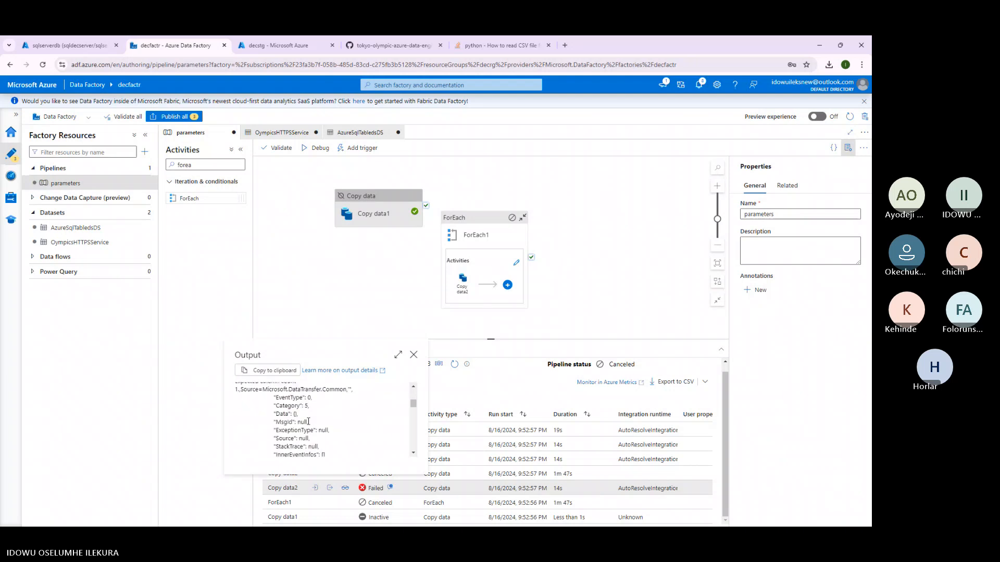
scroll(308, 422, "up", 1)
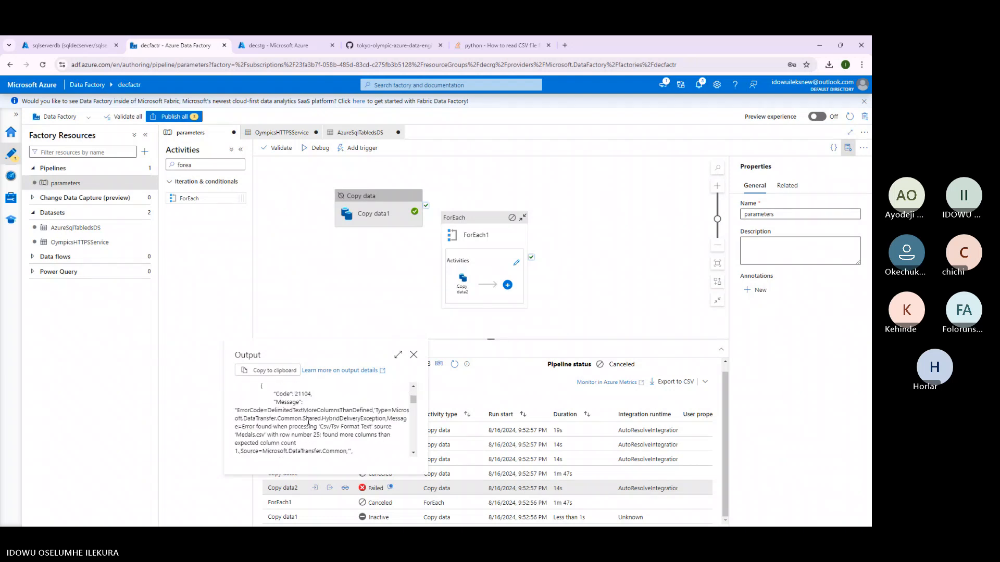
left_click(414, 354)
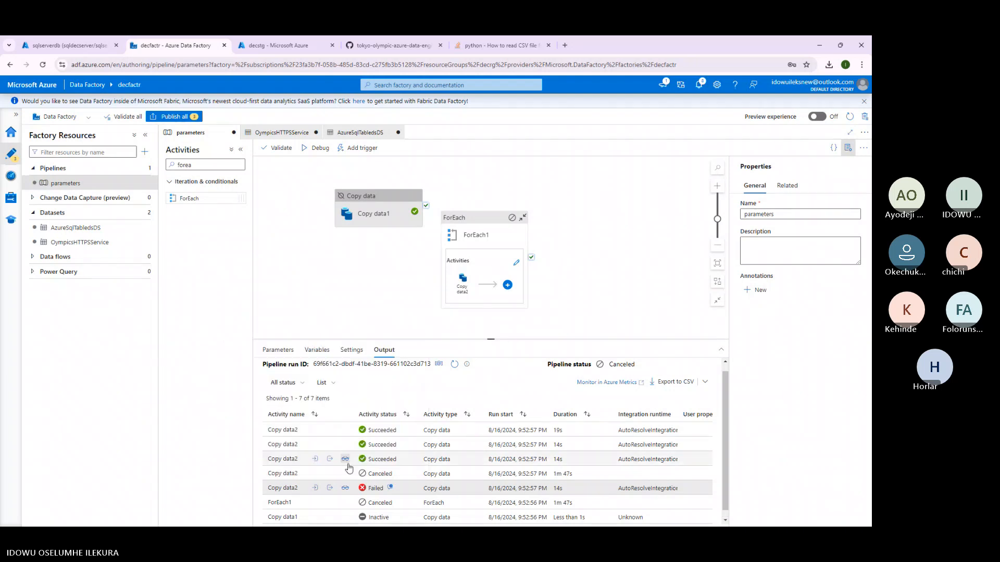
scroll(346, 472, "down", 1)
scroll(338, 425, "up", 1)
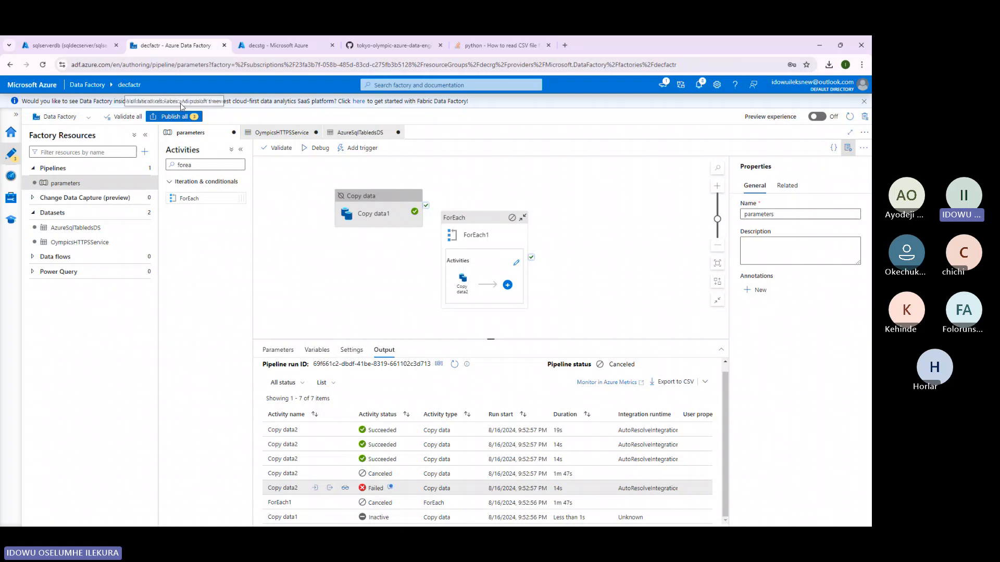
In the sqlserverdb query editor, reload the table list and generate a SELECT TOP (1000) query for dbo.Athletes.csv?raw=true.
left_click(68, 45)
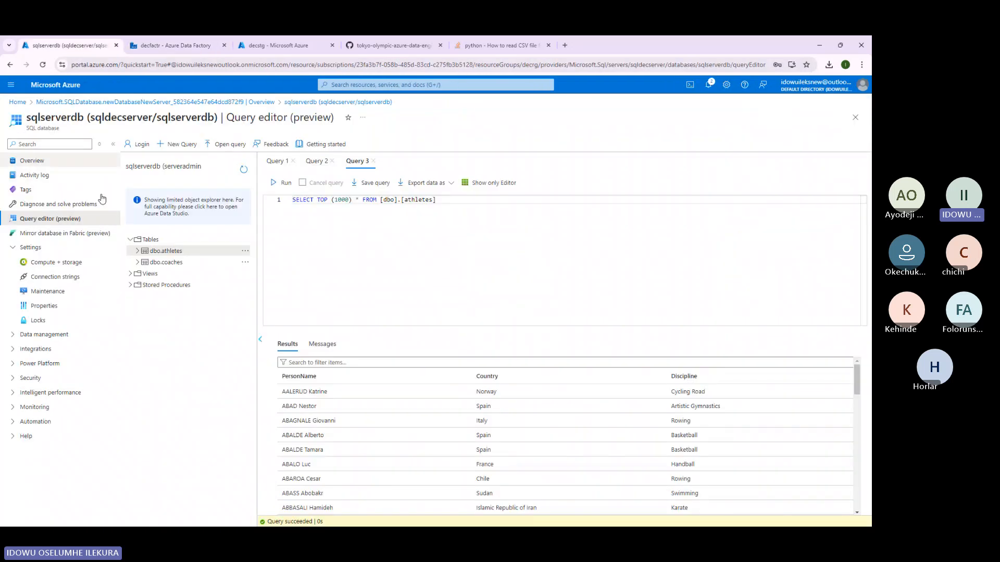
left_click(140, 239)
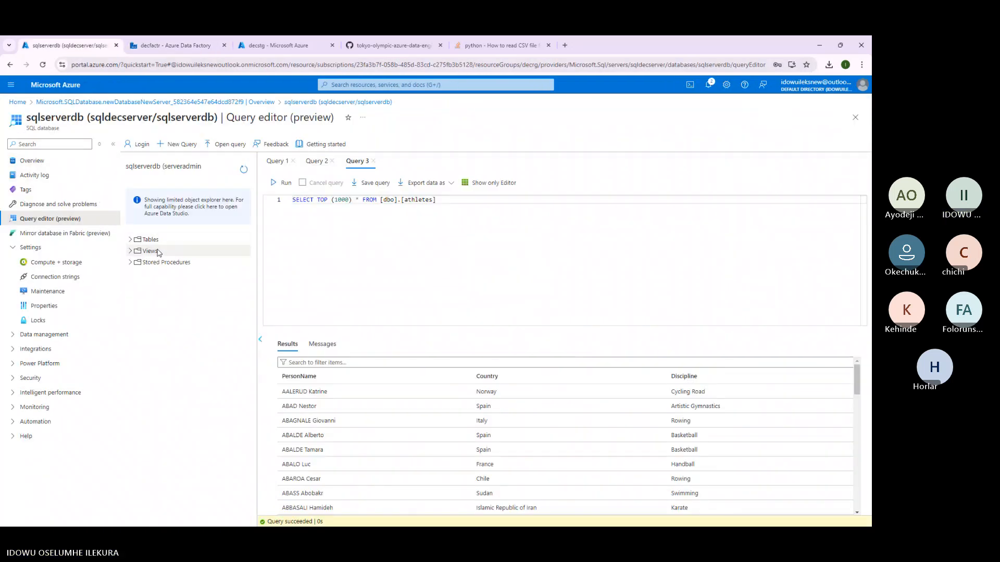
left_click(139, 240)
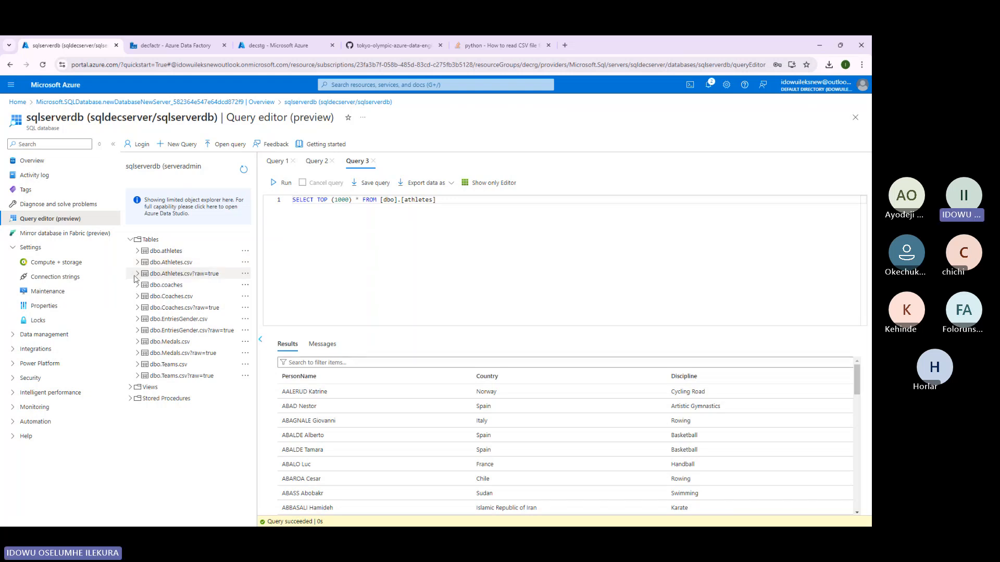
left_click(176, 275)
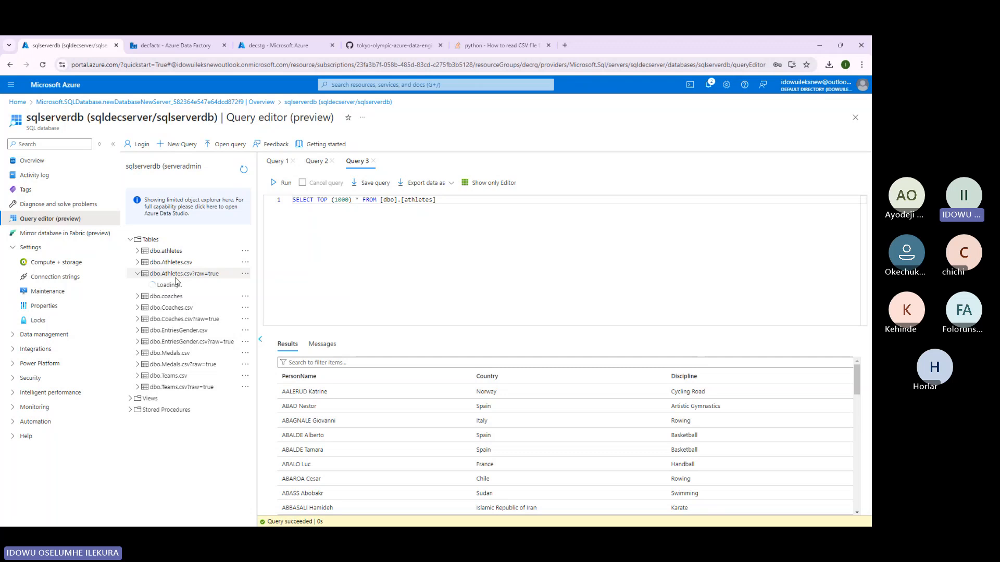
left_click(244, 274)
left_click(284, 286)
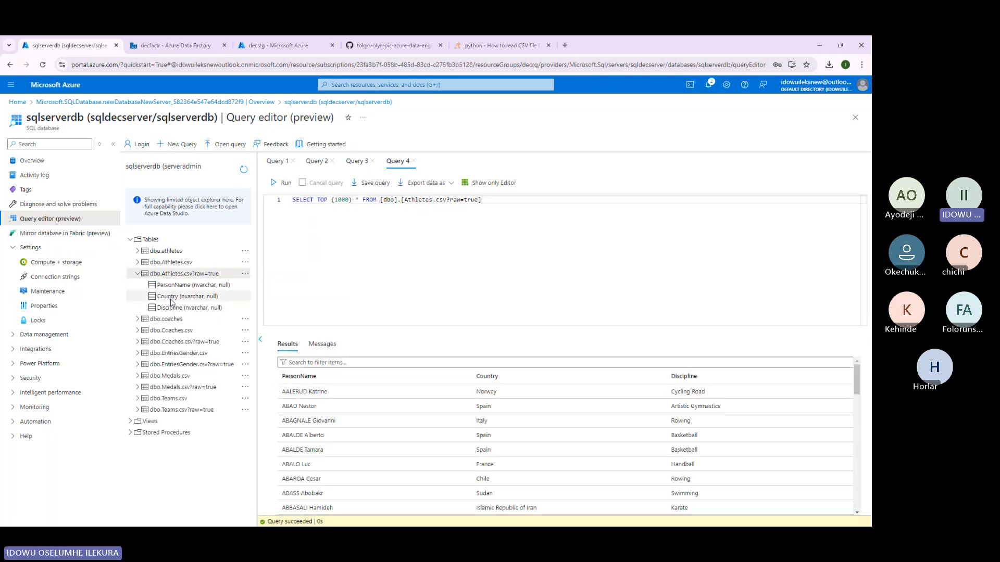
Compare the relative_url parameter and the Notepad file list with the table names in the SQL query editor.
left_click(173, 48)
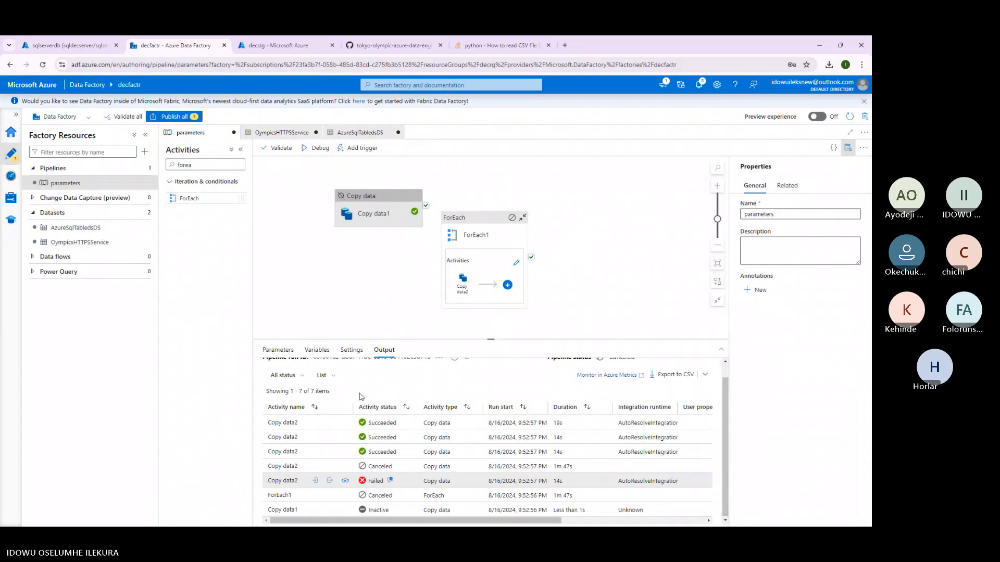
scroll(363, 403, "up", 1)
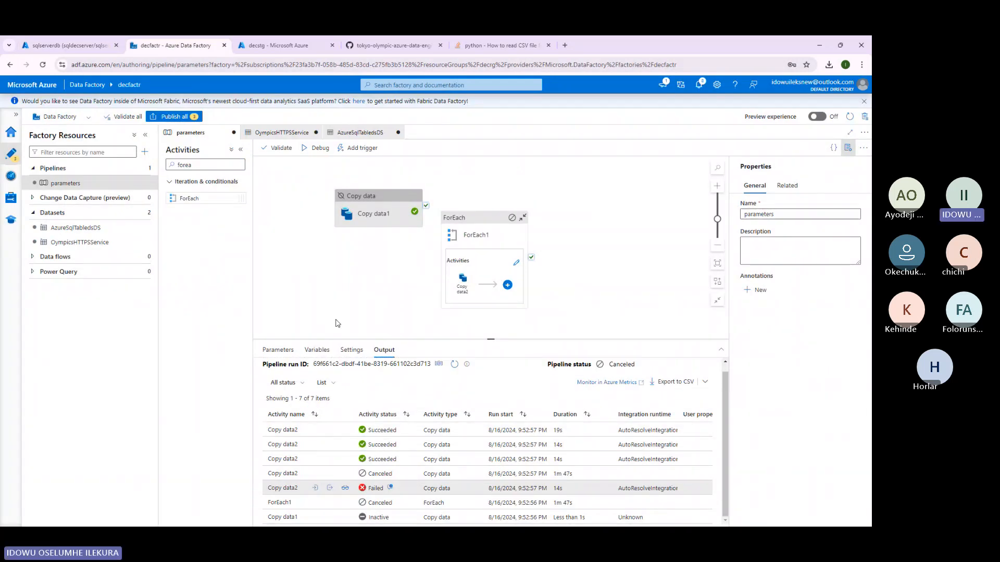
left_click(395, 253)
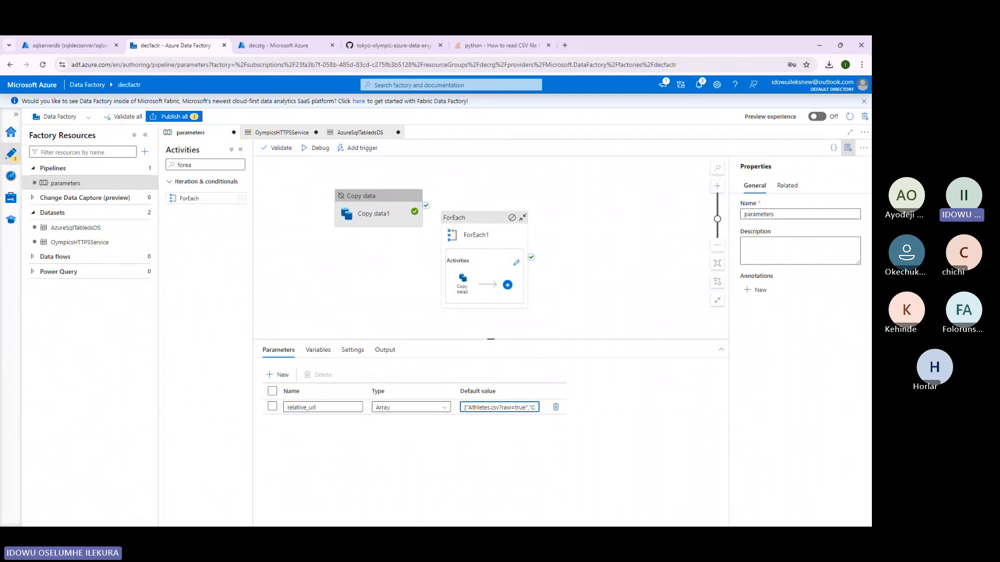
key("alt+Tab")
key("alt+Tab")
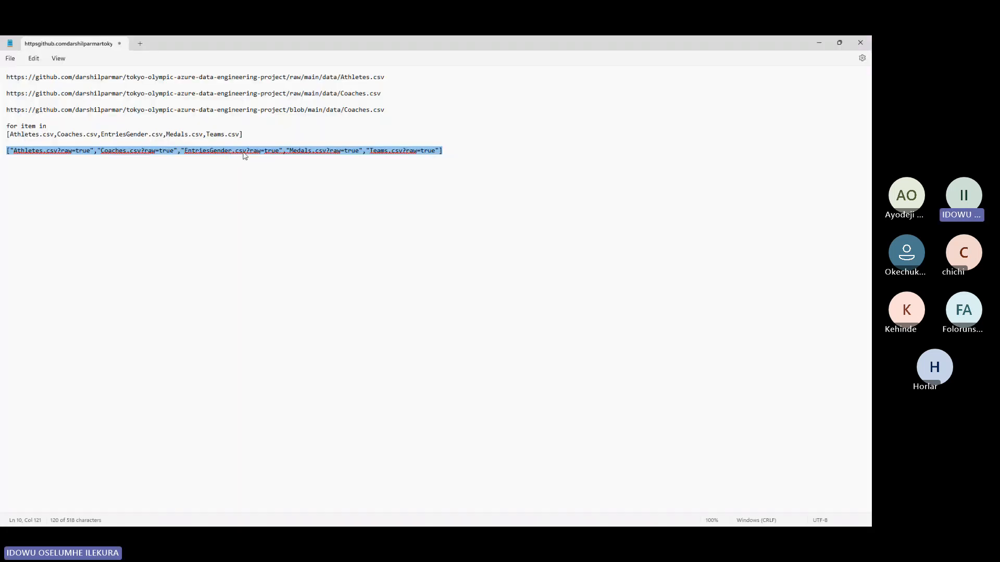
left_click(243, 153)
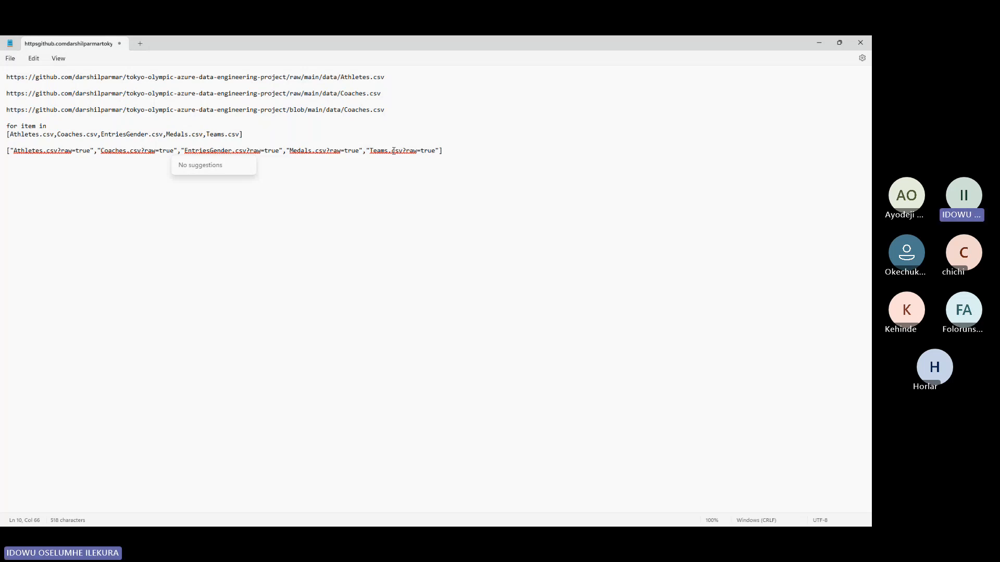
double_click(45, 151)
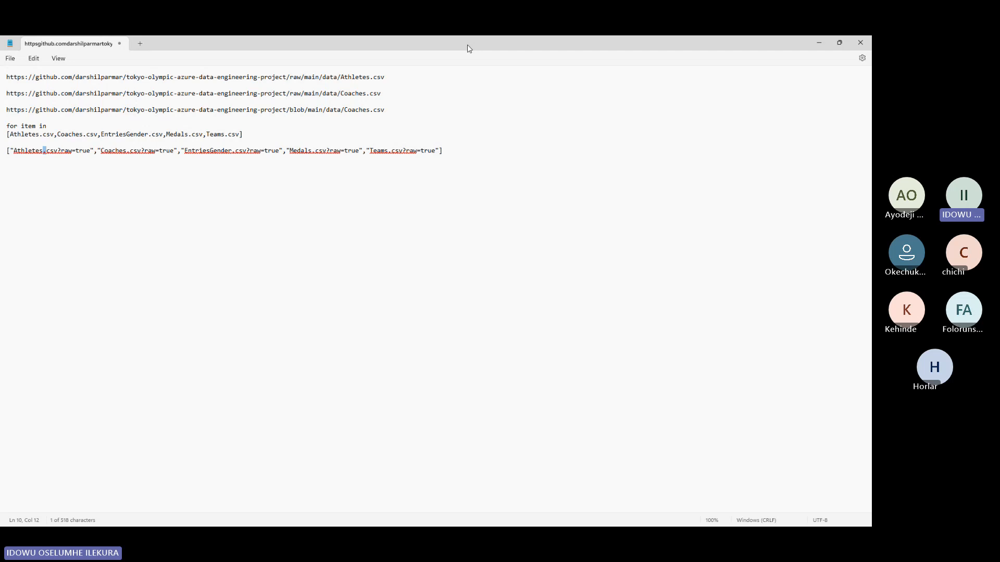
left_click_drag(467, 45, 642, 224)
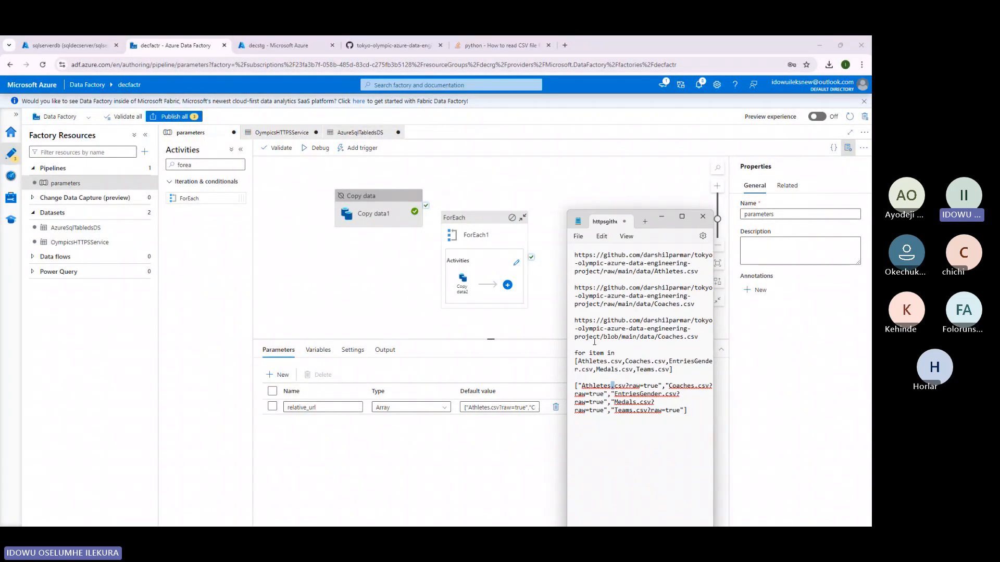
left_click(67, 45)
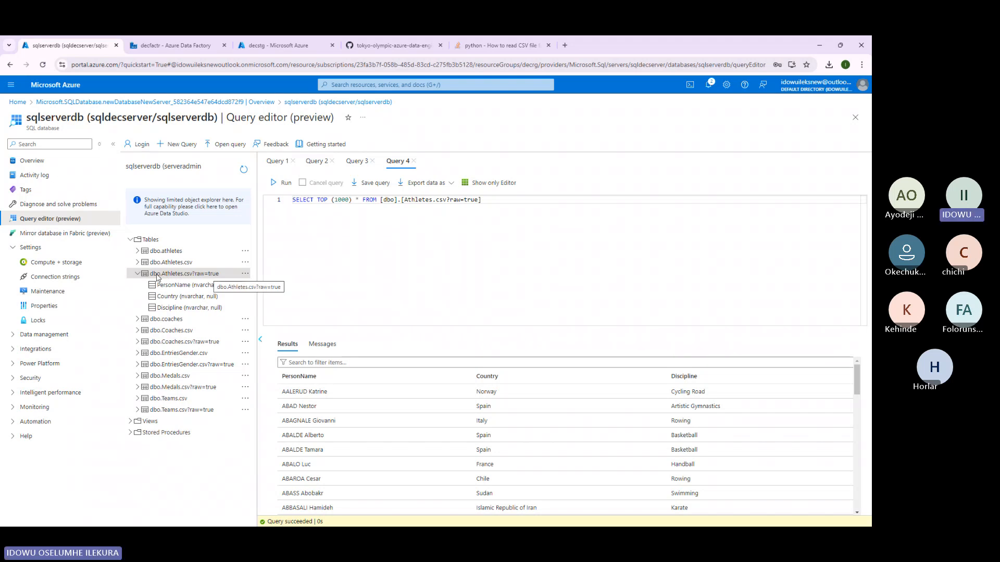
left_click(168, 48)
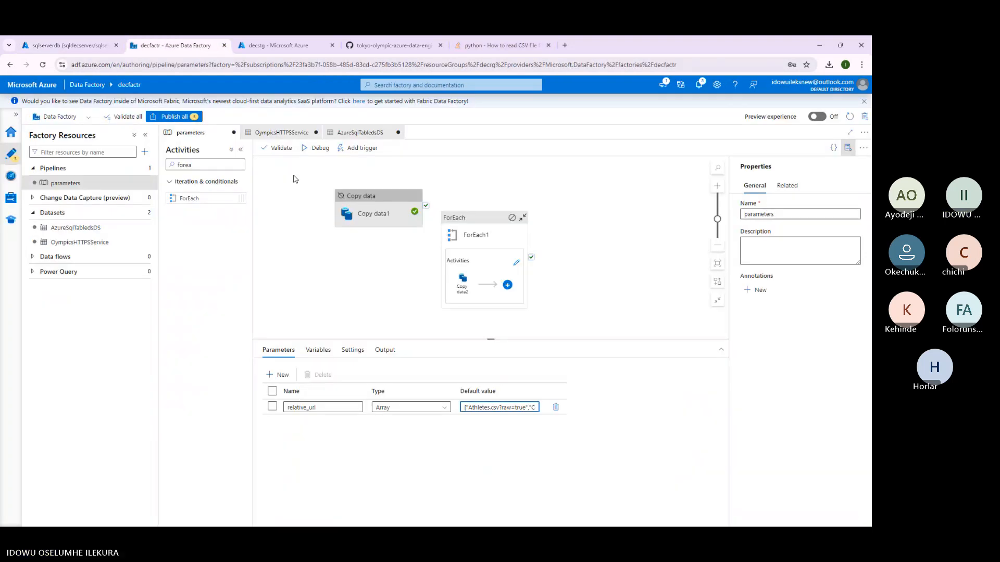
Copy the relative_url default value from Data Factory onto a new line below the quoted list in Notepad.
left_click_drag(461, 407, 557, 414)
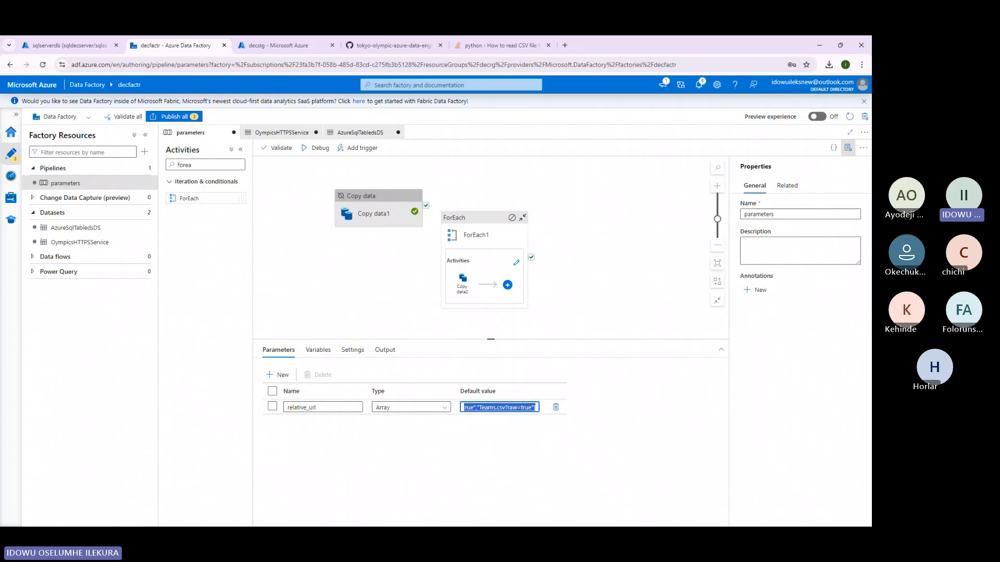
key("alt+Tab")
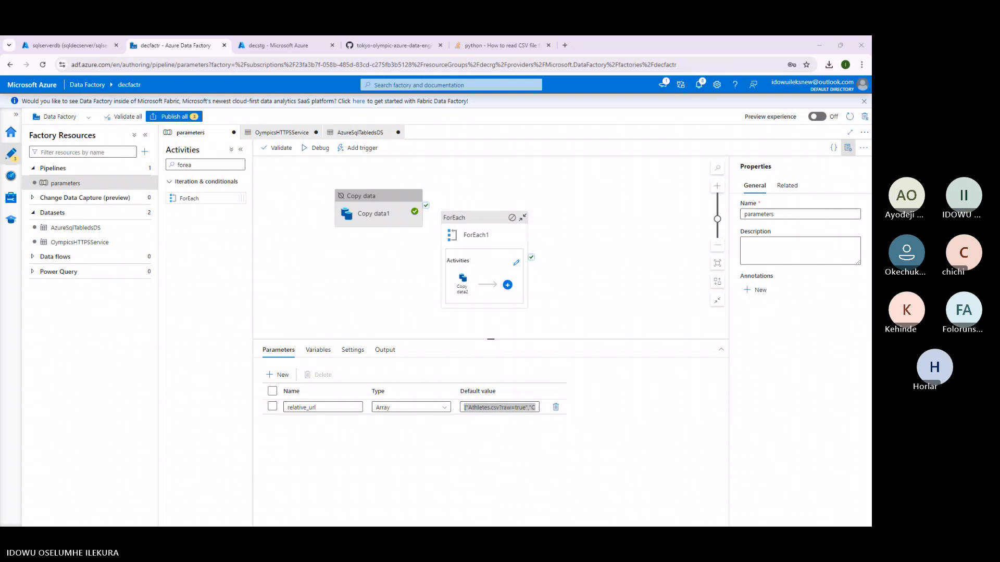
left_click(681, 217)
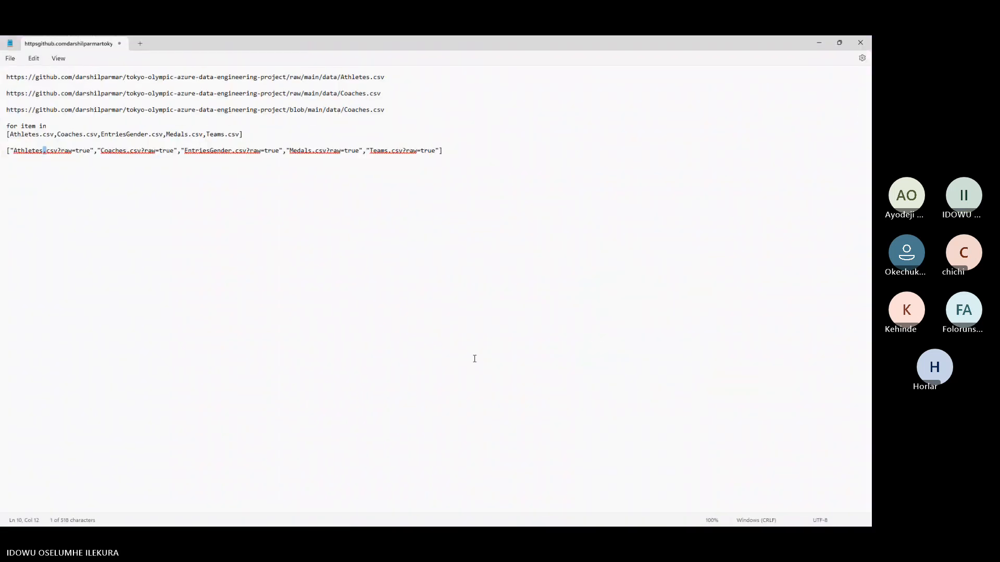
type("[\"Athletes.csv?raw=true\",\"Coaches.csv?raw=true\",\"EntriesGender.csv?raw=true\",\"Medals.csv?raw=true\",\"Teams.csv?raw=true\"]")
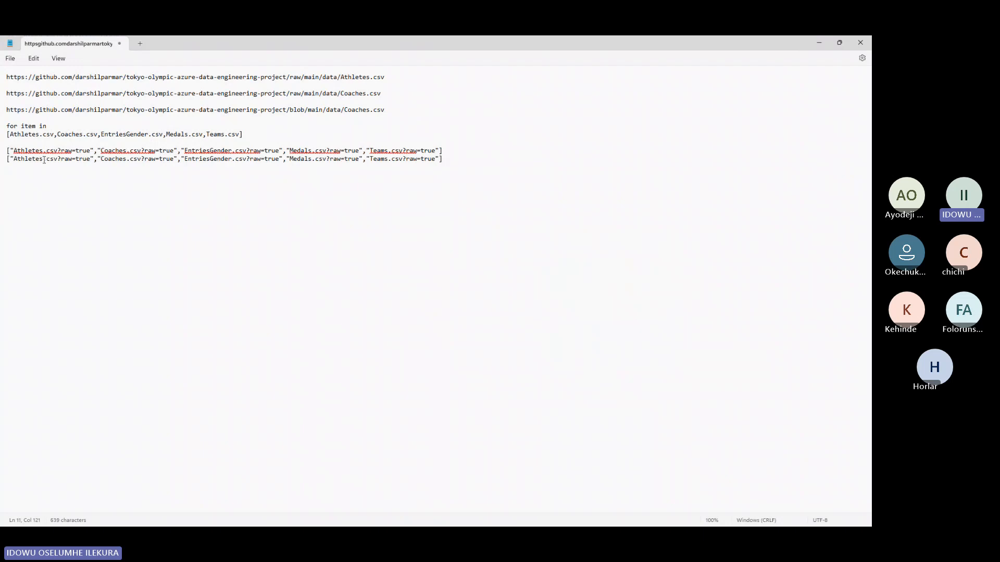
Shorten the last Notepad list to ["Athletes","Coaches","EntriesGender","Medals.csv","Teams.csv"] by removing the suffixes, and copy it.
left_click_drag(44, 159, 90, 162)
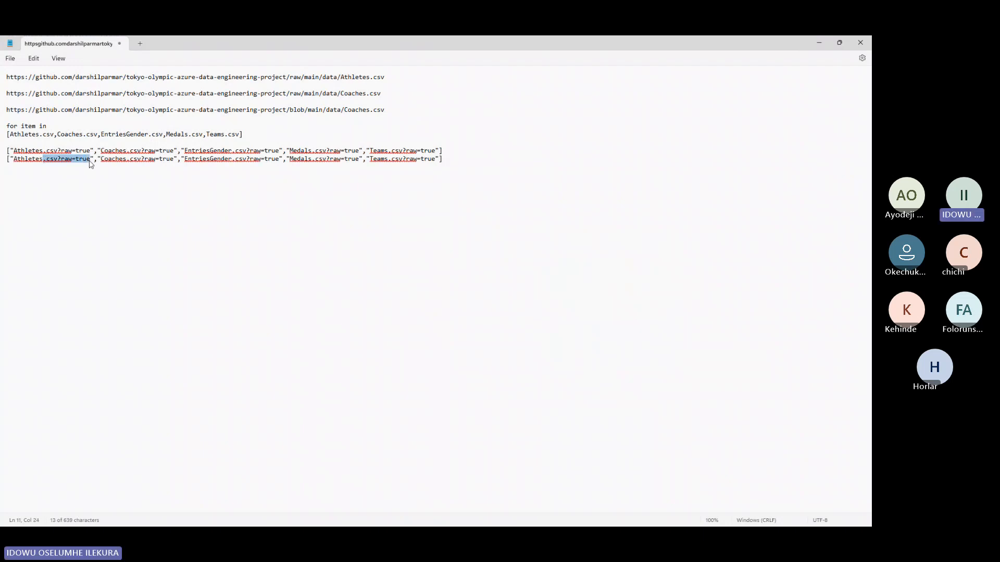
key("BackSpace")
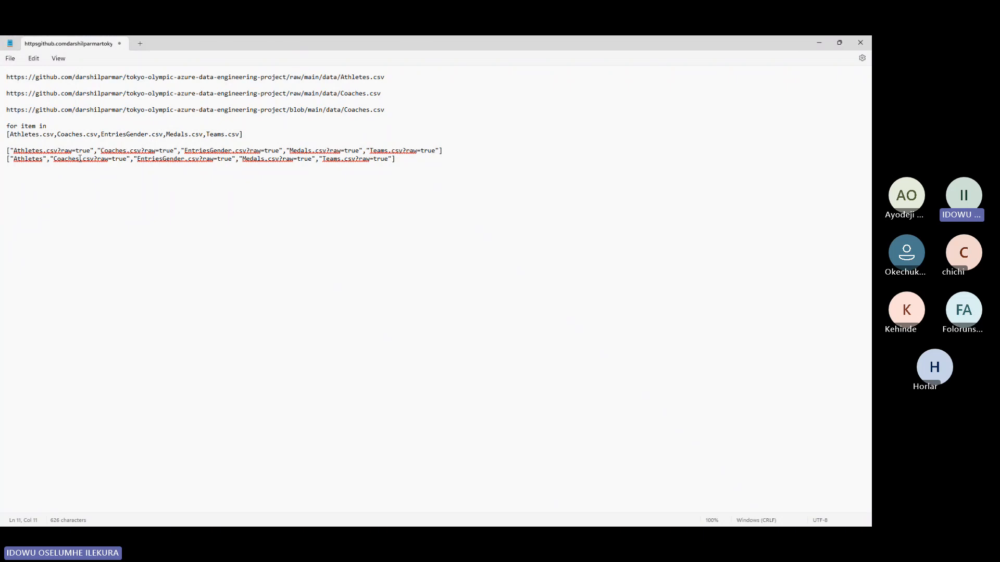
left_click_drag(79, 158, 262, 163)
key("BackSpace")
key("BackSpace")
key("BackSpace")
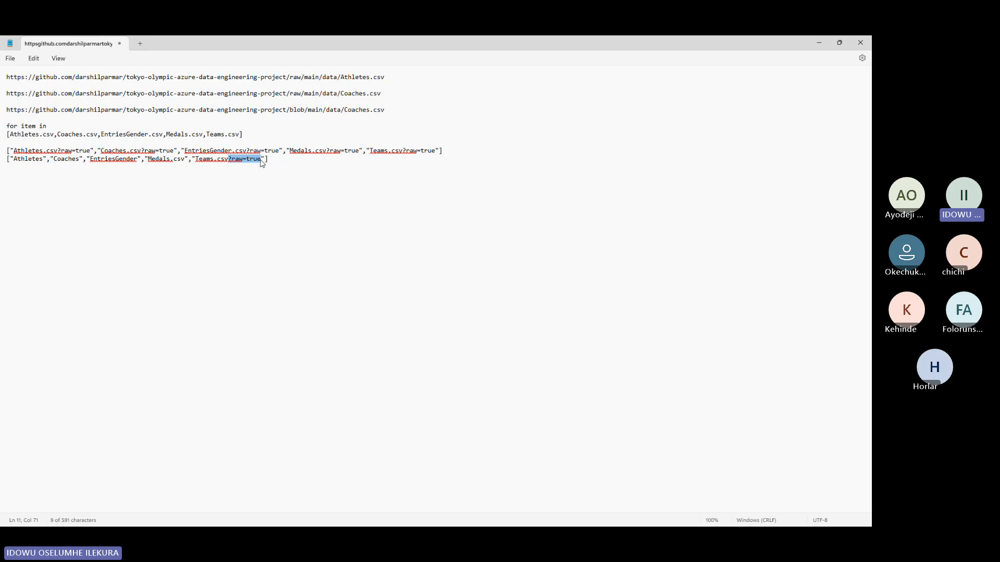
key("BackSpace")
left_click_drag(235, 160, 7, 160)
key("ctrl+c")
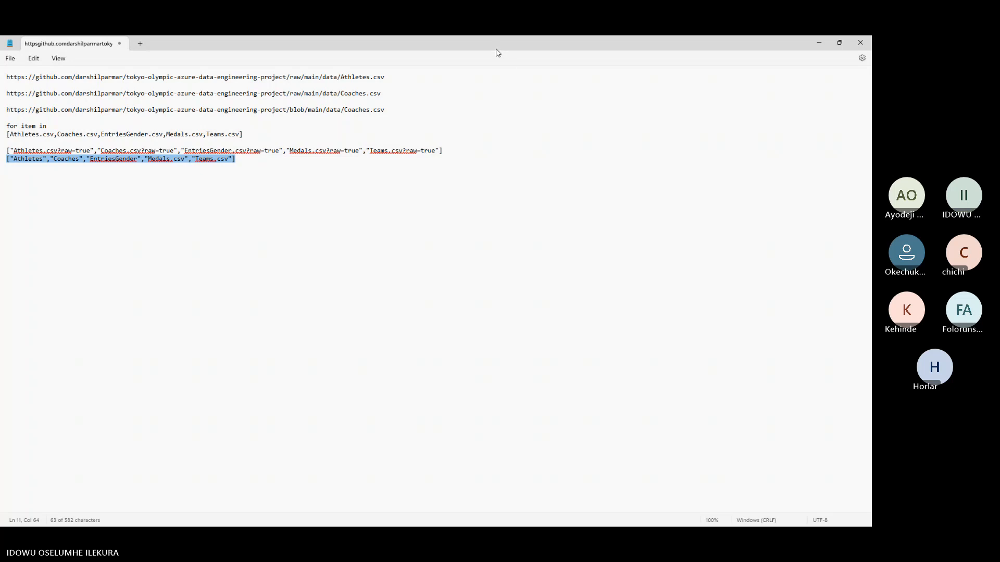
Switch to Data Factory and replace the relative_url parameter's default value with the copied shortened list.
key("alt+Tab")
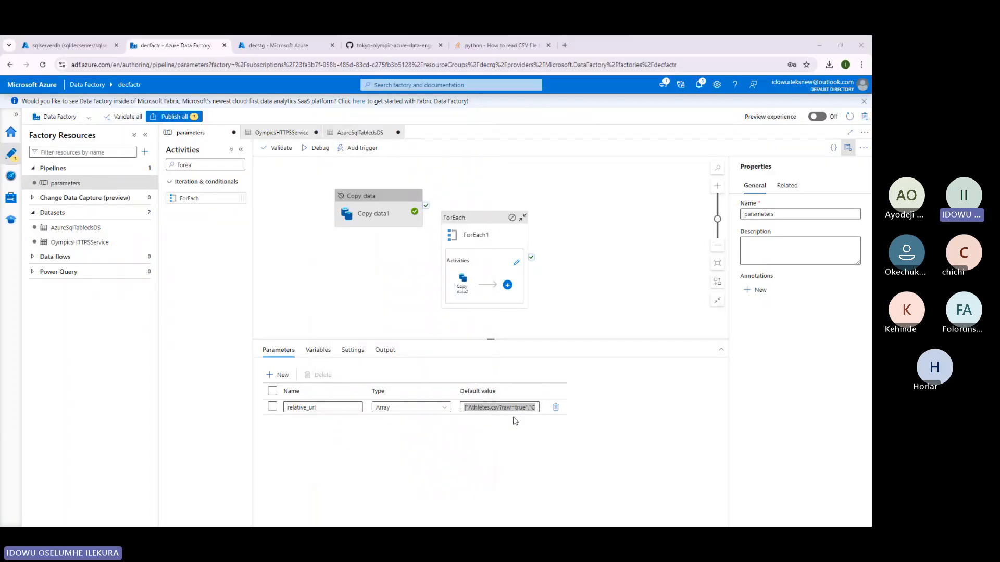
left_click(513, 408)
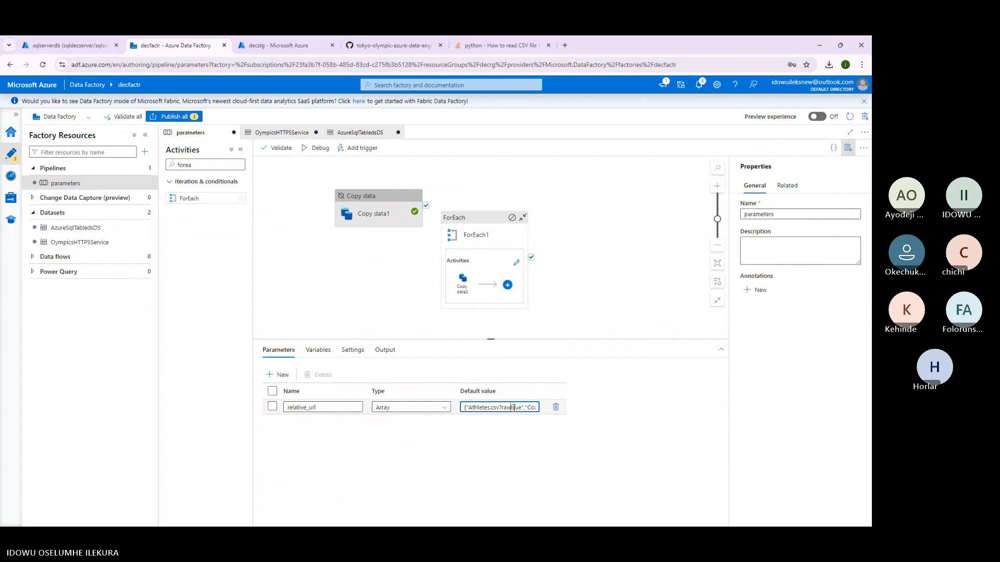
key("ctrl+a")
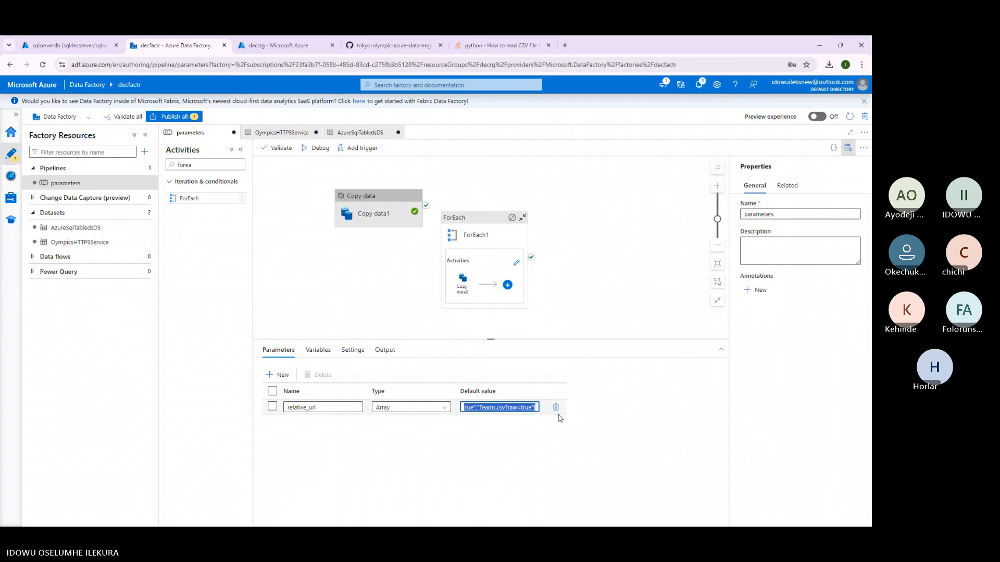
key("BackSpace")
key("ctrl+v")
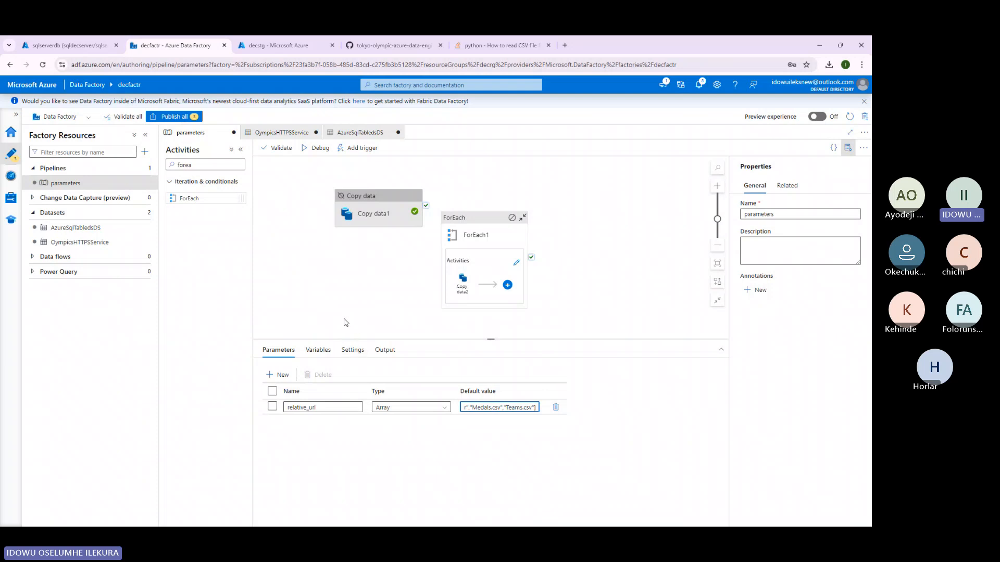
left_click(480, 258)
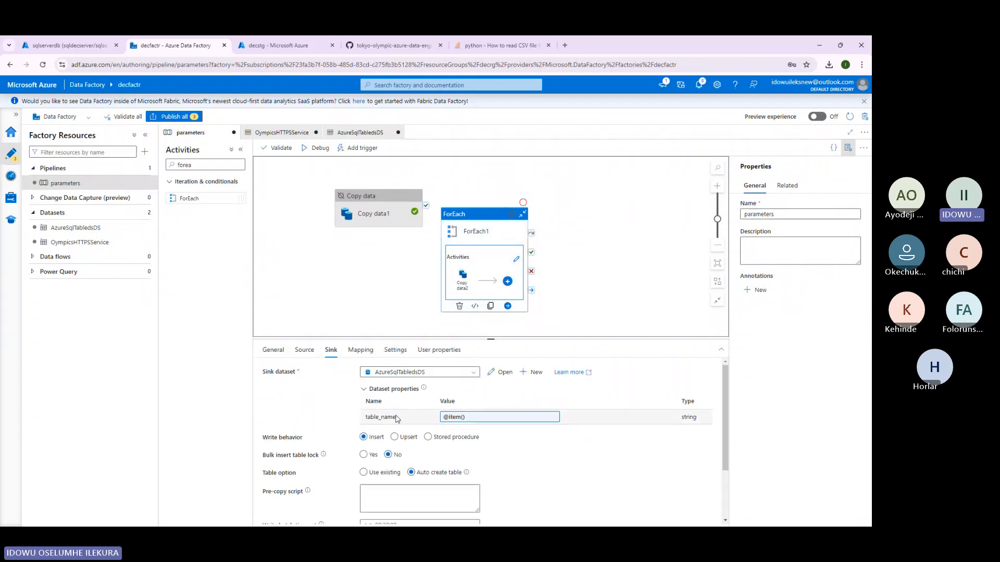
left_click(474, 417)
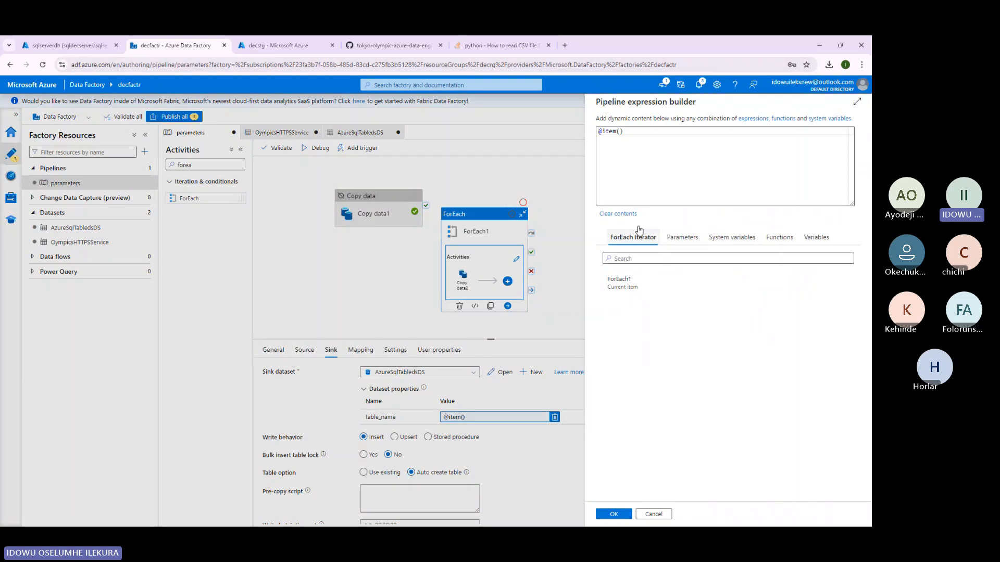
left_click(603, 132)
key("alt+Tab")
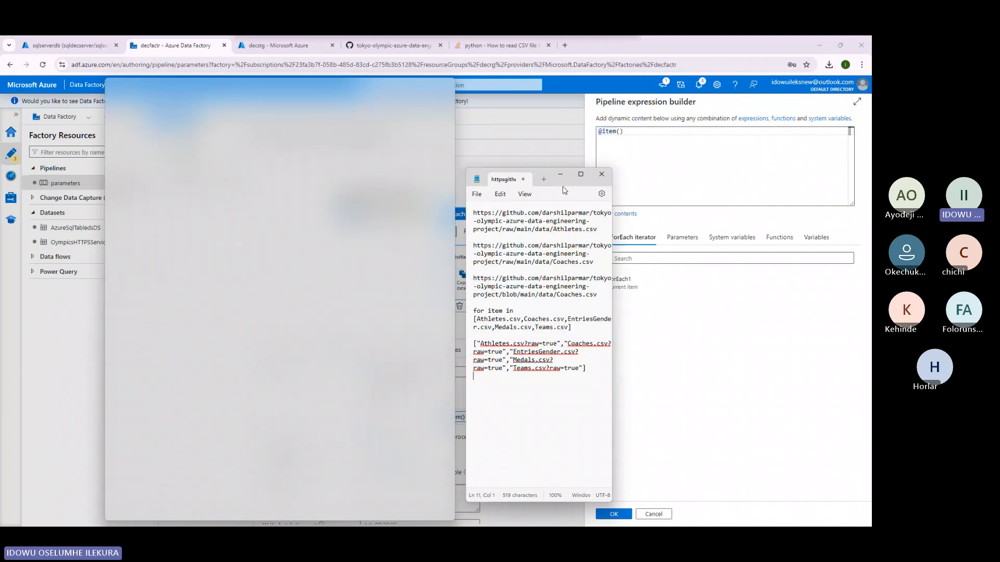
left_click(581, 174)
left_click_drag(14, 151, 59, 151)
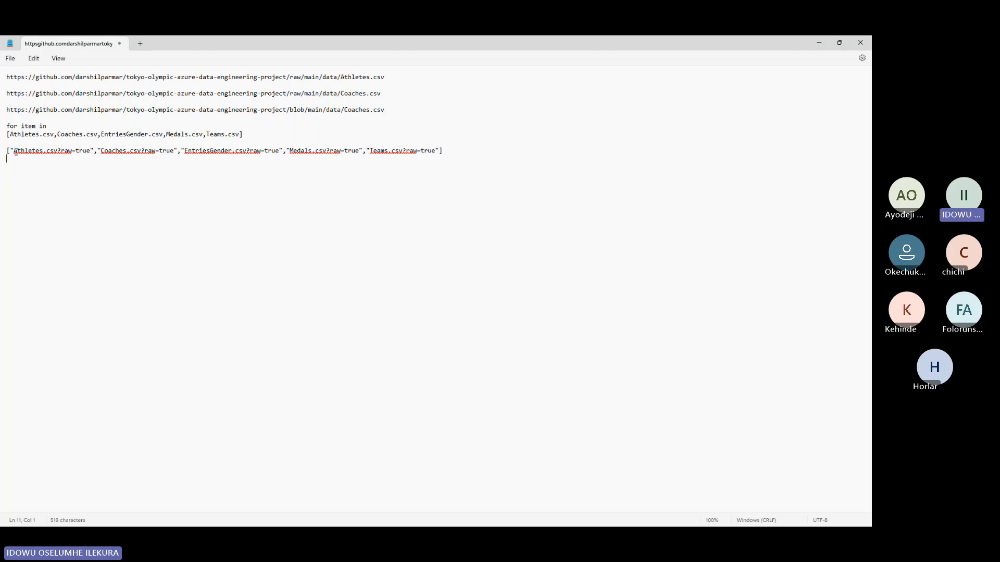
double_click(578, 42)
left_click(599, 134)
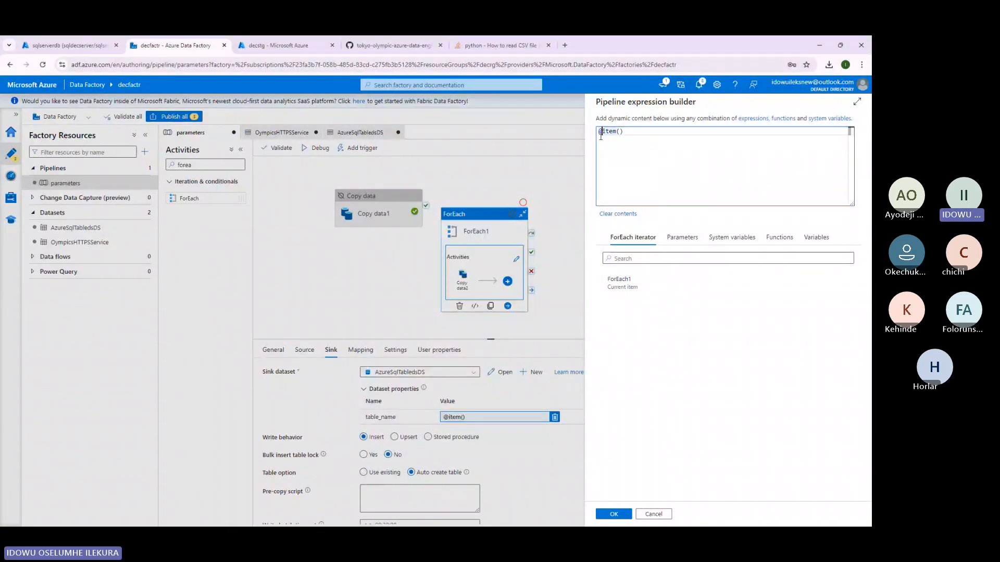
type("concat")
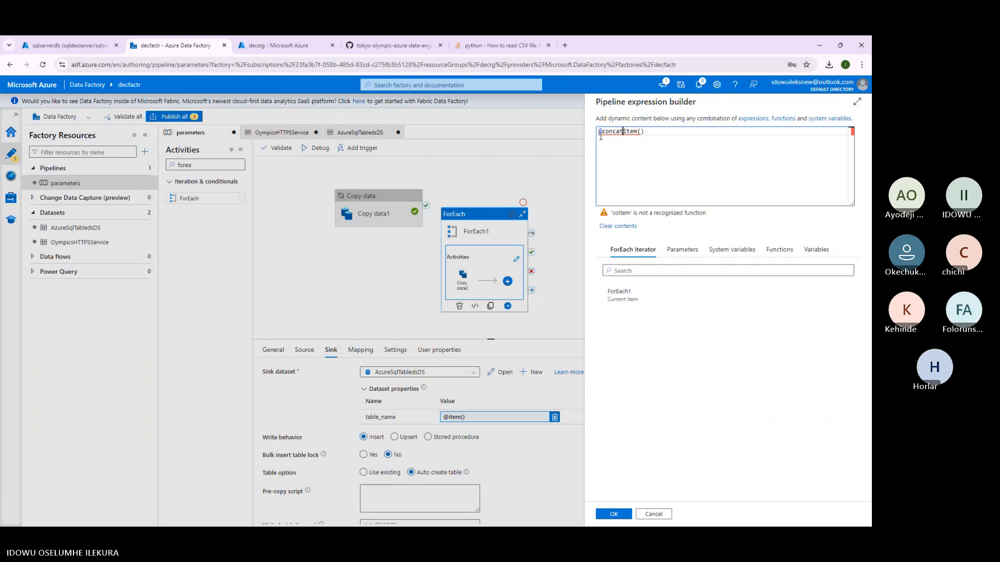
type("(item()")
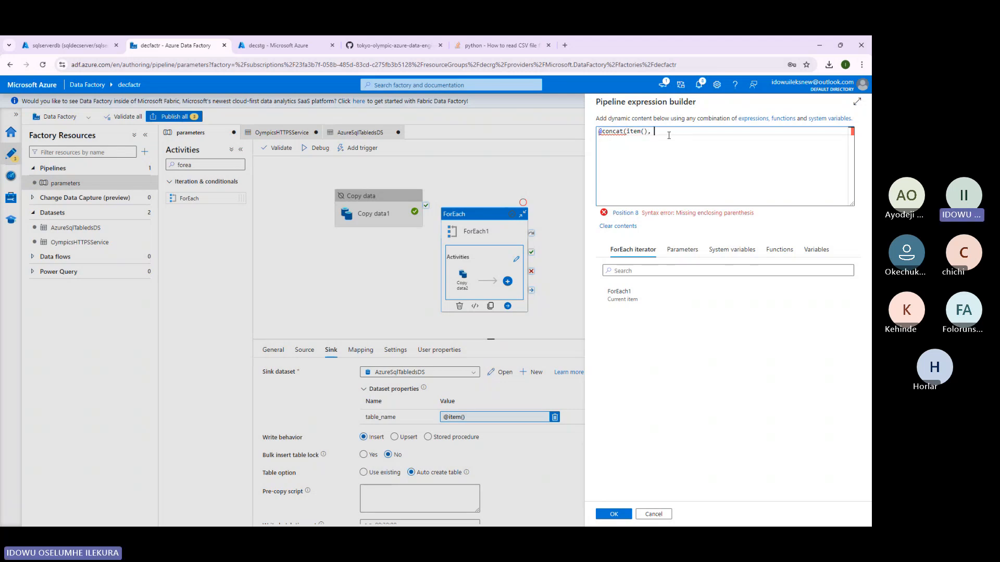
type(", \"\"")
key("ctrl+v")
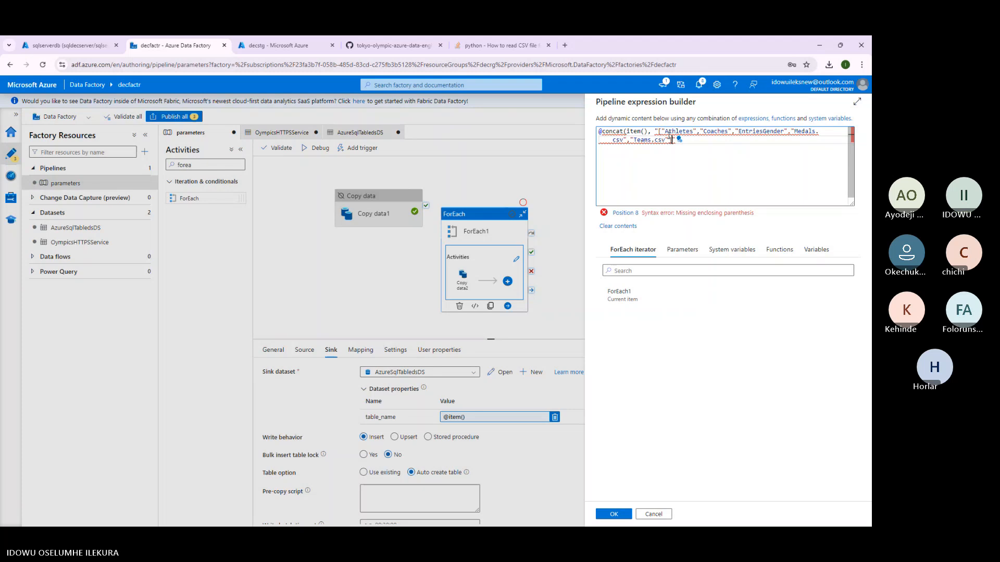
left_click_drag(669, 140, 657, 132)
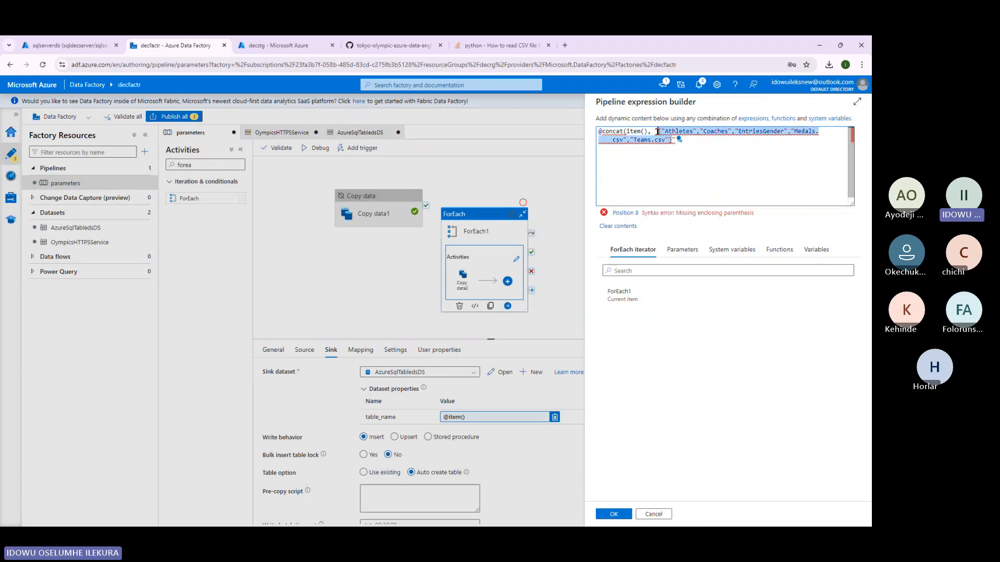
key("BackSpace")
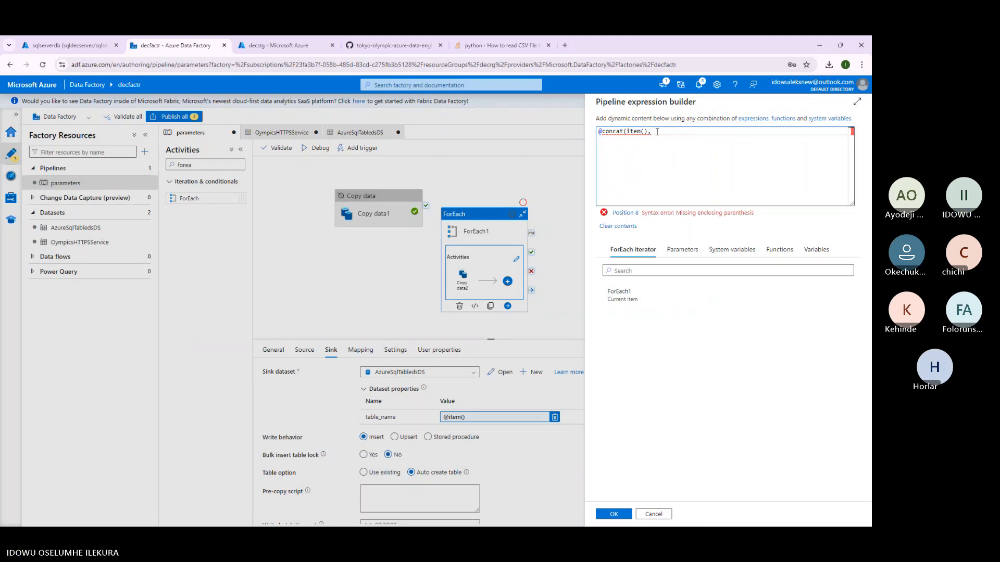
Copy the .csv?raw=true suffix of the Athletes entry in Notepad and return to the pipeline expression builder.
mouse_move(577, 523)
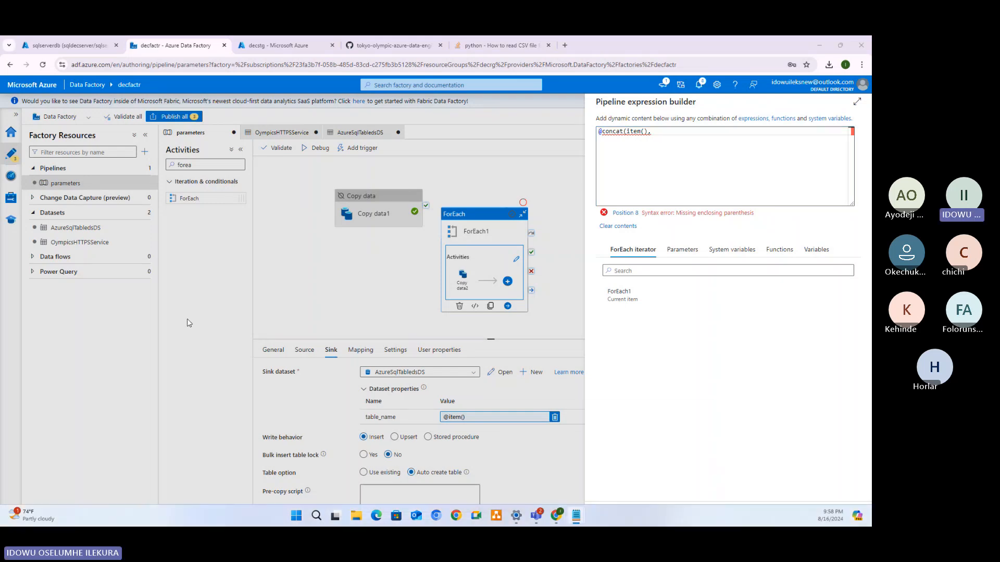
key("alt+Tab")
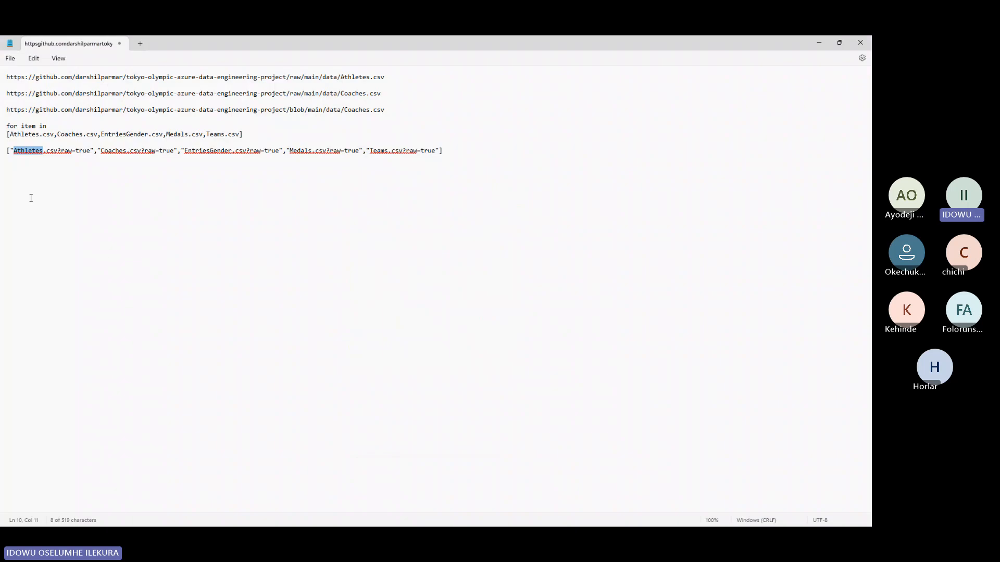
left_click_drag(44, 153, 91, 152)
key("ctrl+c")
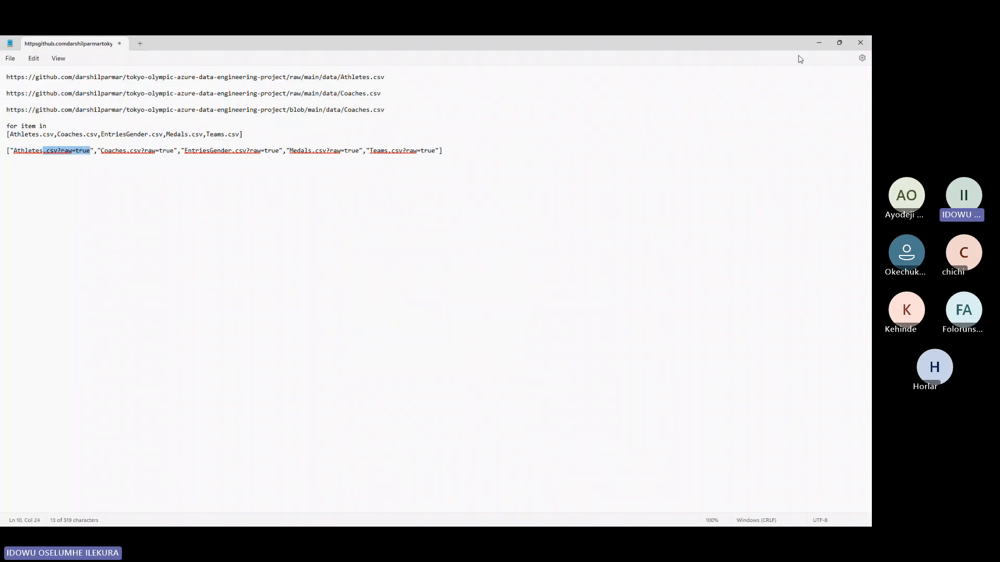
left_click(817, 45)
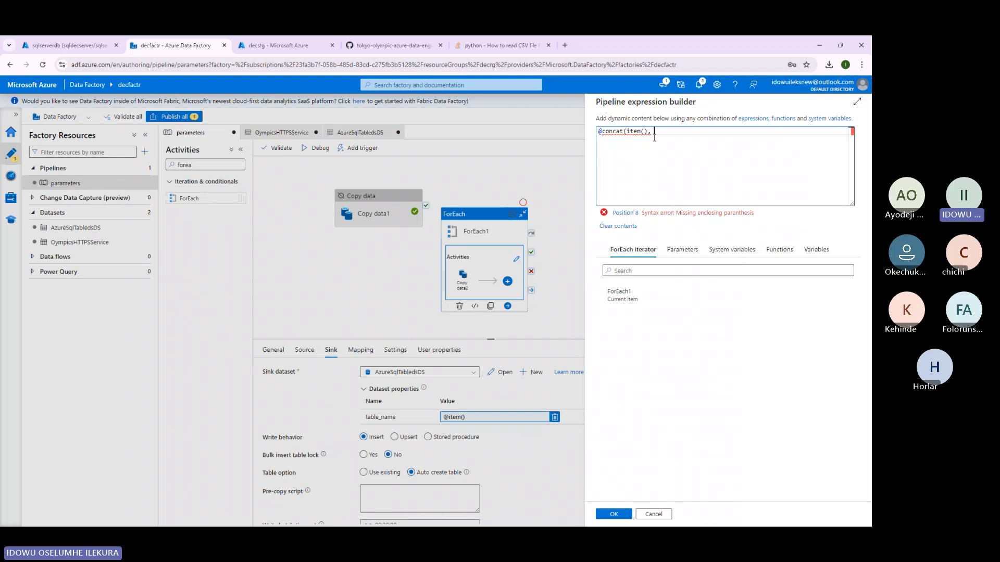
Add the copied .csv?raw=true suffix as concat's second argument and put quotation marks around it.
key("ctrl+v")
left_click(655, 131)
type("'")
left_click(721, 137)
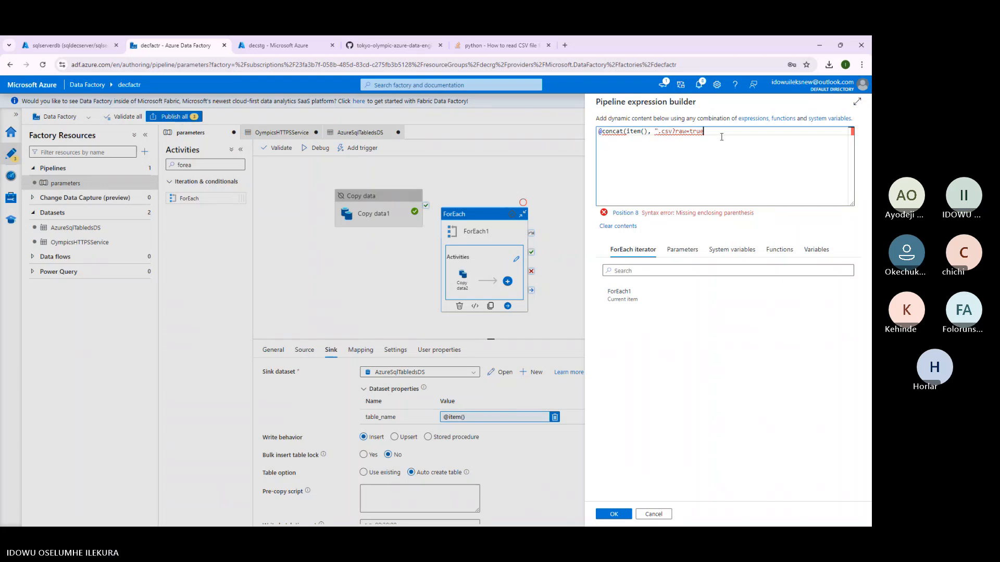
type("'")
key("Left")
key("Left")
key("Left")
key("Left")
key("Left")
key("Left")
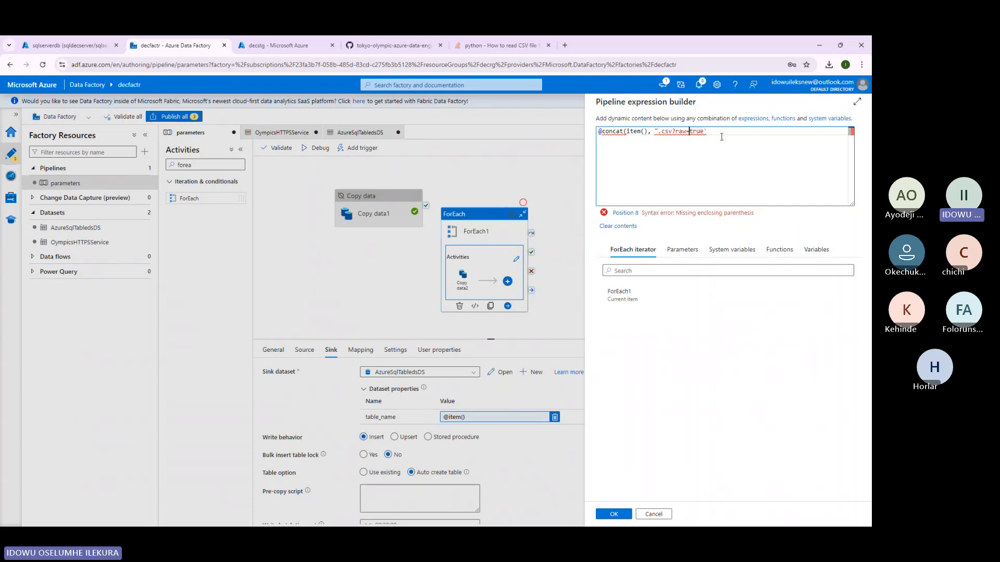
key("Left")
key("Left")
key("Left")
key("Left")
key("Left")
key("Left")
type("'")
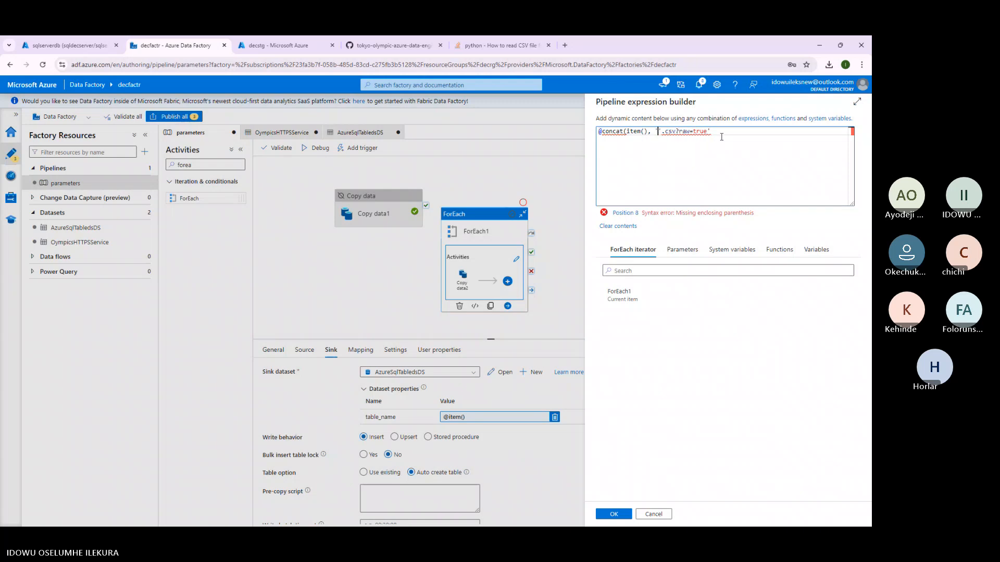
key("BackSpace")
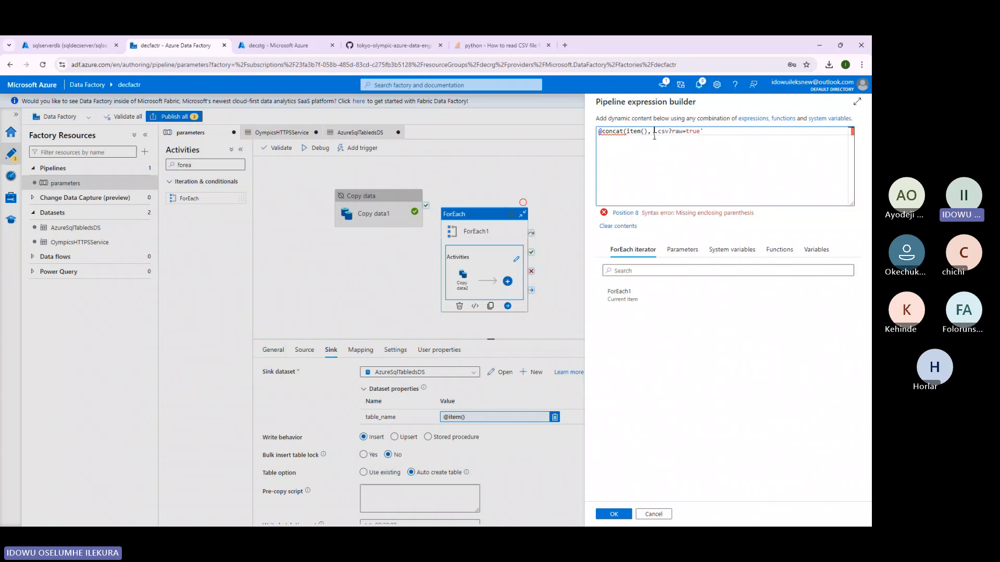
type("'")
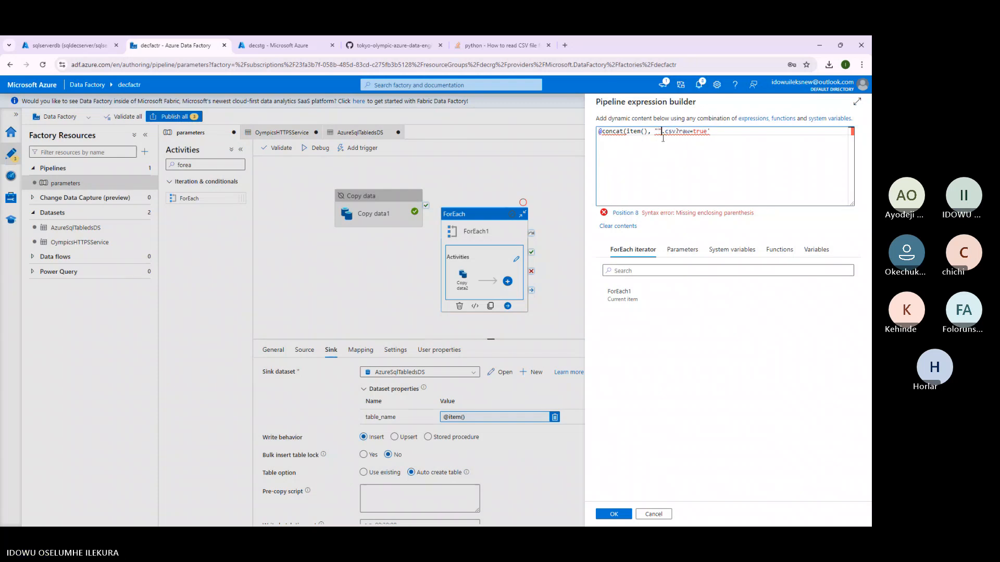
key("BackSpace")
left_click(718, 131)
mouse_move(685, 136)
type("'")
key("BackSpace")
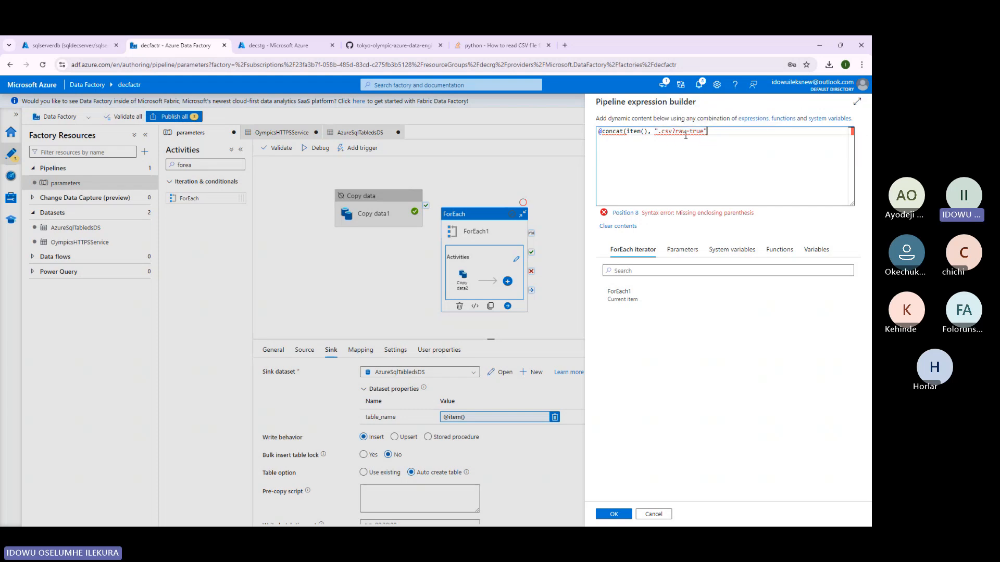
type(")")
left_click(778, 250)
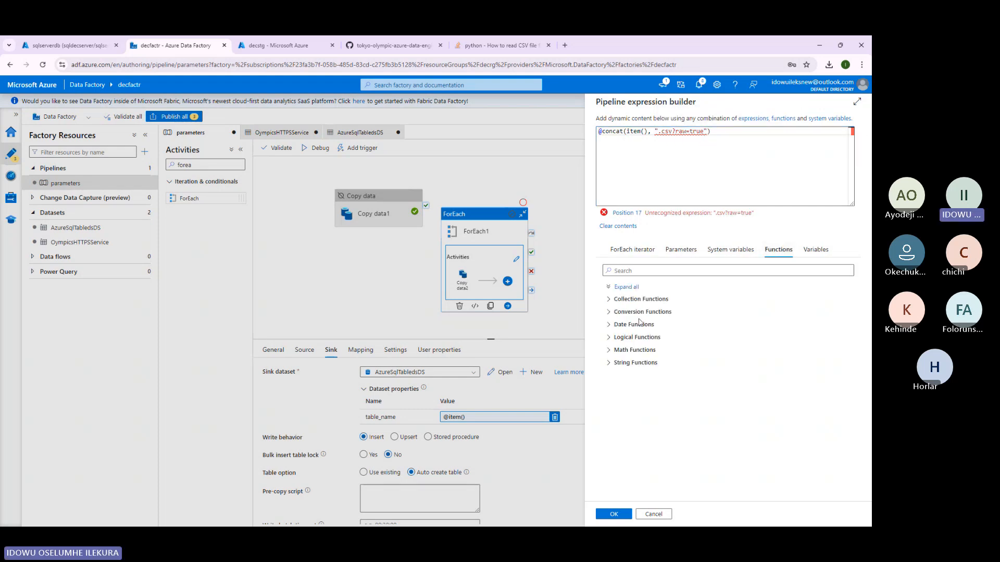
left_click(609, 363)
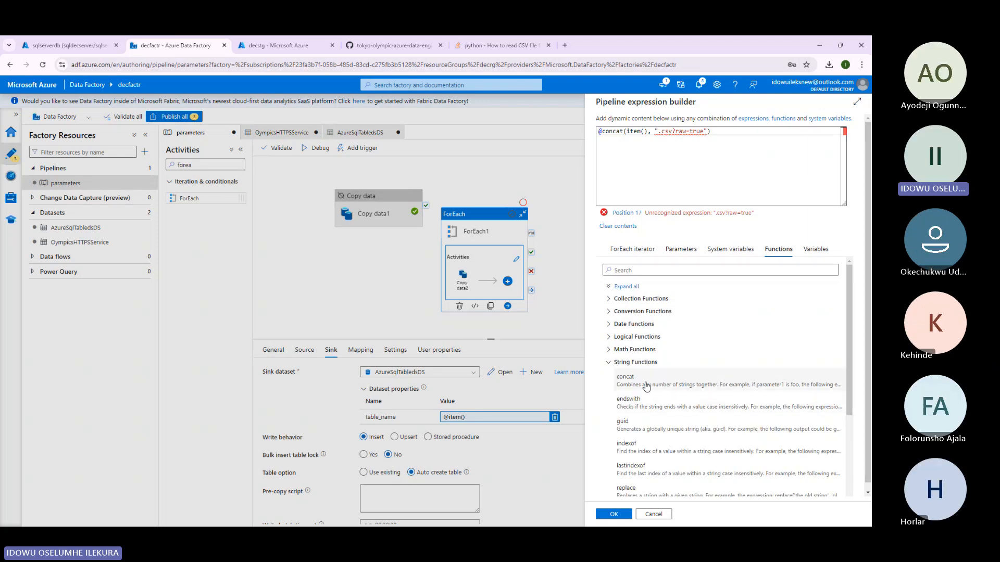
left_click(645, 385)
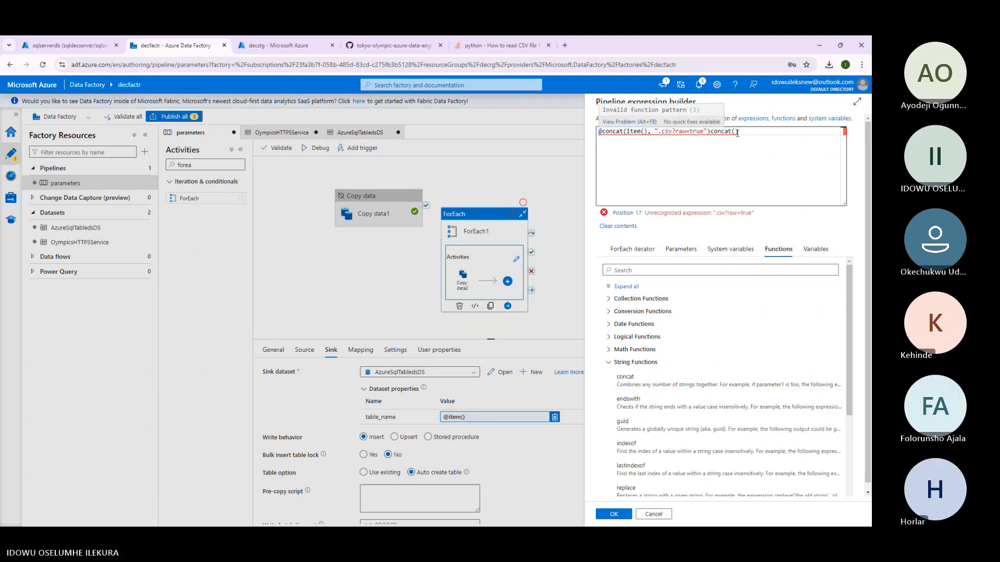
left_click_drag(735, 131, 710, 132)
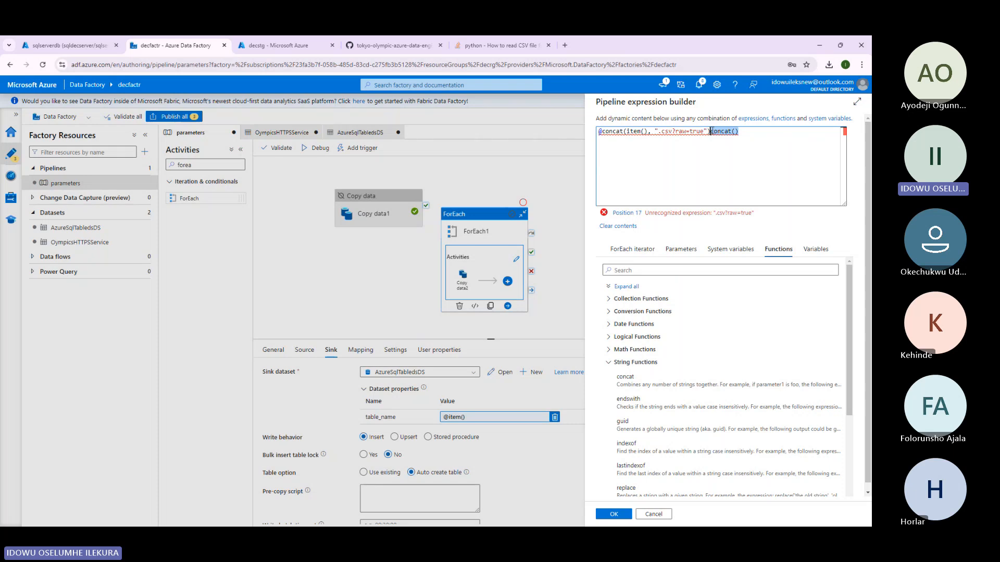
key("BackSpace")
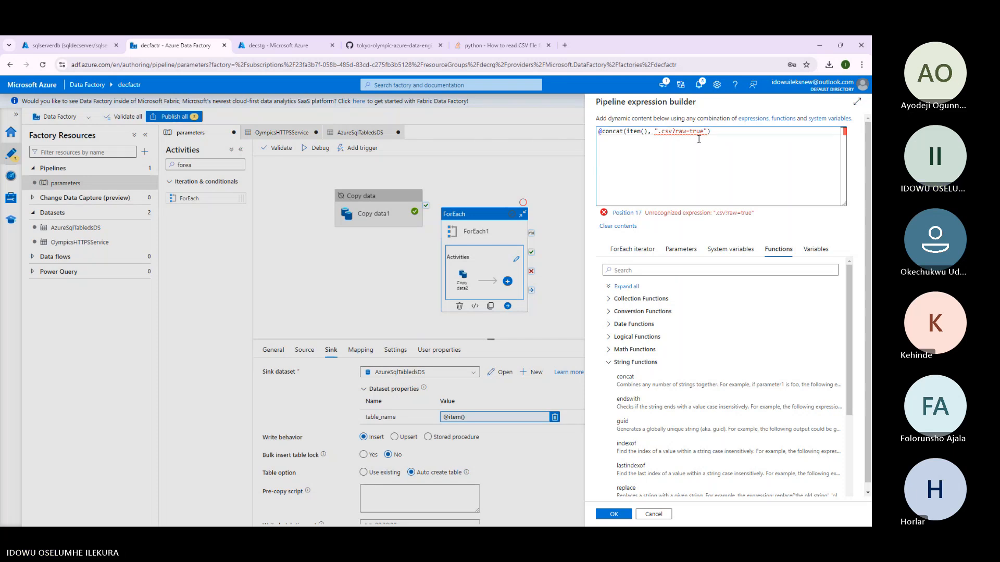
key("BackSpace")
mouse_move(694, 134)
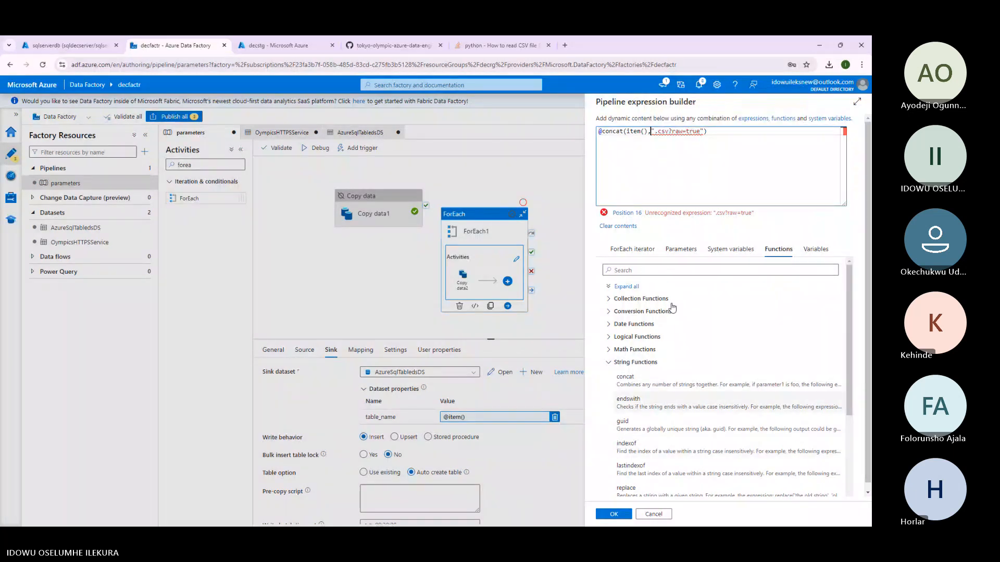
left_click(654, 131)
key("BackSpace")
type("'")
key("Delete")
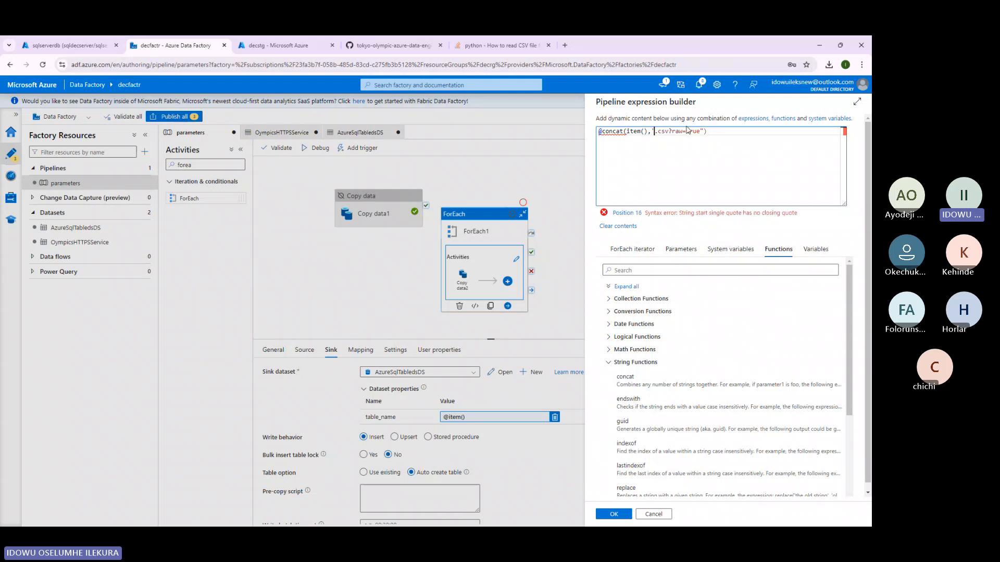
left_click(704, 132)
key("BackSpace")
type("'")
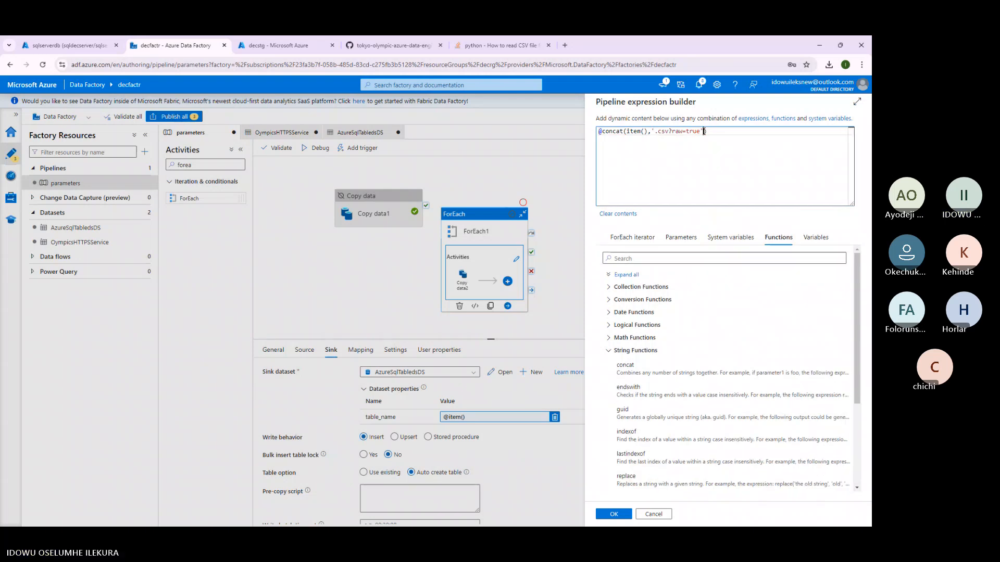
left_click(656, 132)
type(".")
left_click(614, 515)
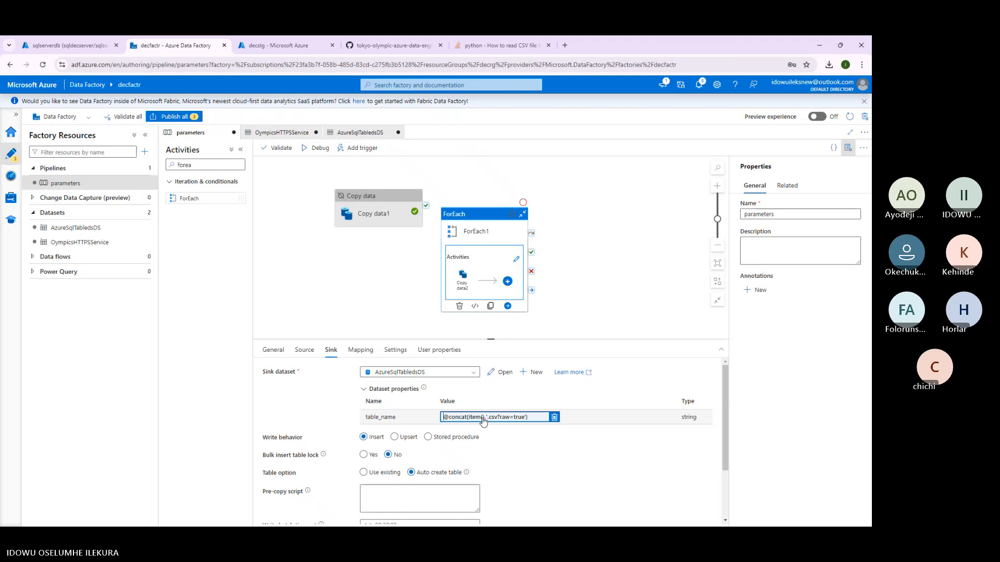
Reopen the sink's table_name expression and copy the whole concat expression.
left_click(483, 421)
left_click_drag(713, 134, 593, 134)
key("ctrl+c")
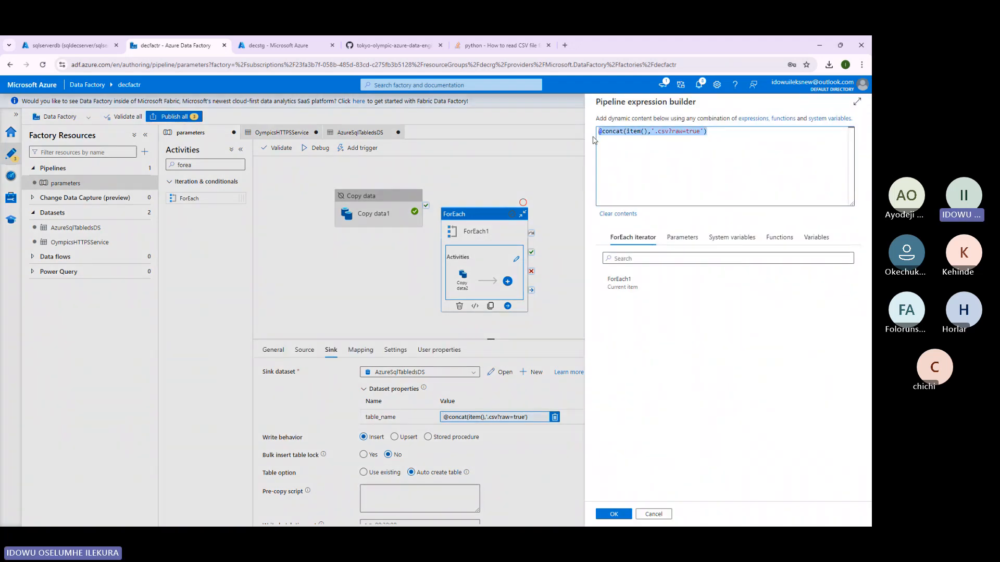
Remove the concat wrapper and suffix from the sink's table_name expression, leaving item(), and apply it.
left_click(636, 133)
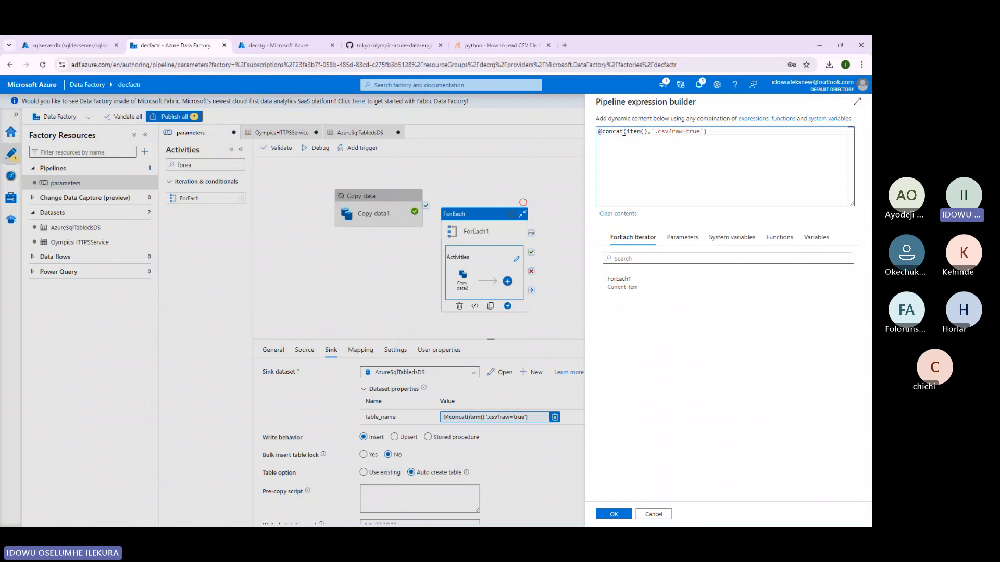
left_click_drag(624, 134, 556, 133)
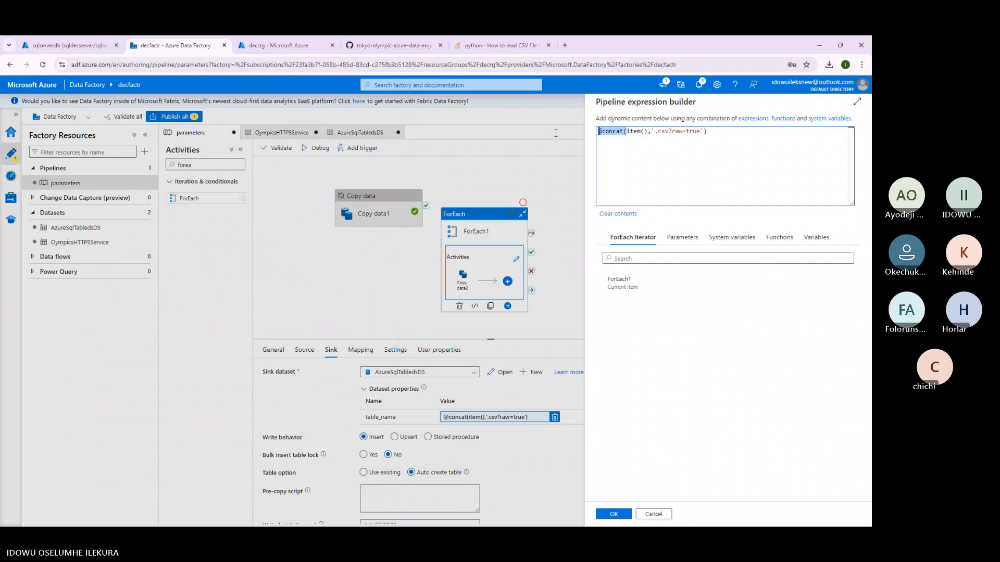
key("BackSpace")
left_click_drag(679, 131, 623, 132)
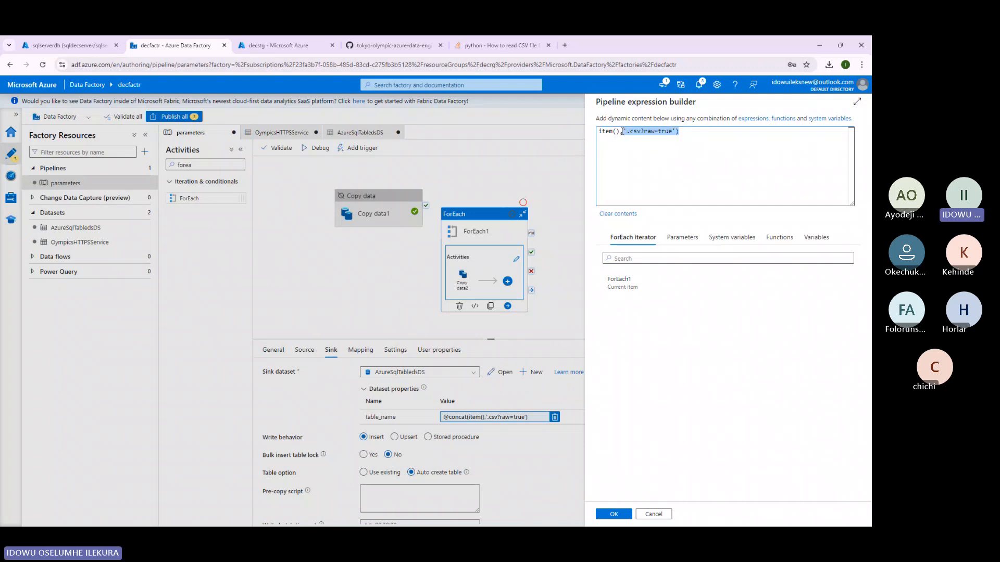
key("BackSpace")
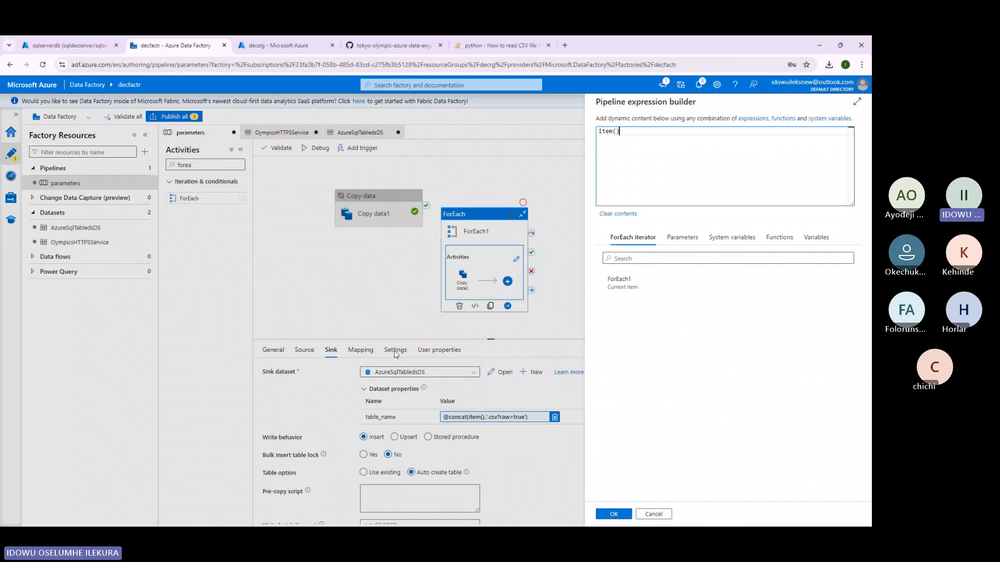
left_click(621, 520)
left_click(305, 350)
left_click(465, 418)
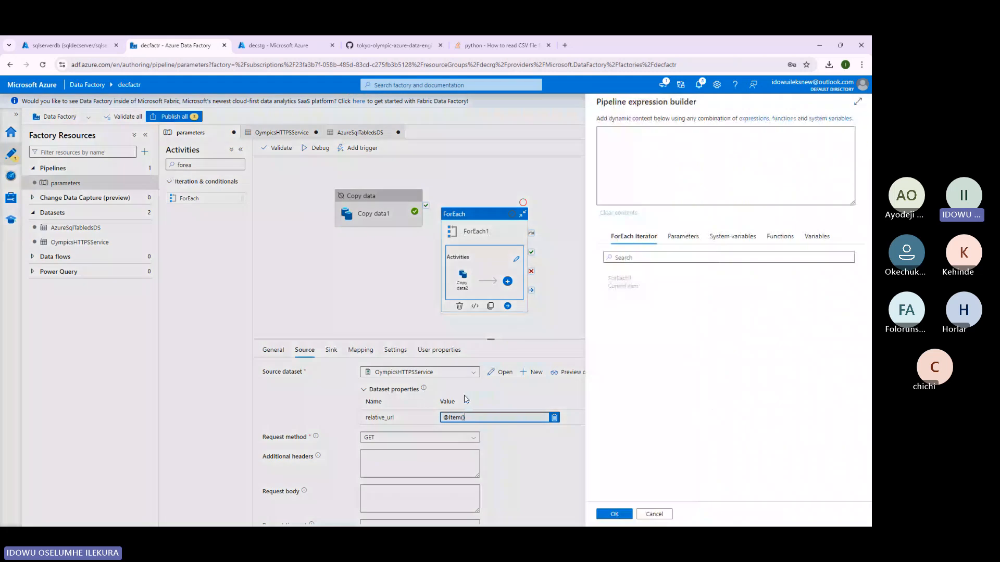
key("ctrl+v")
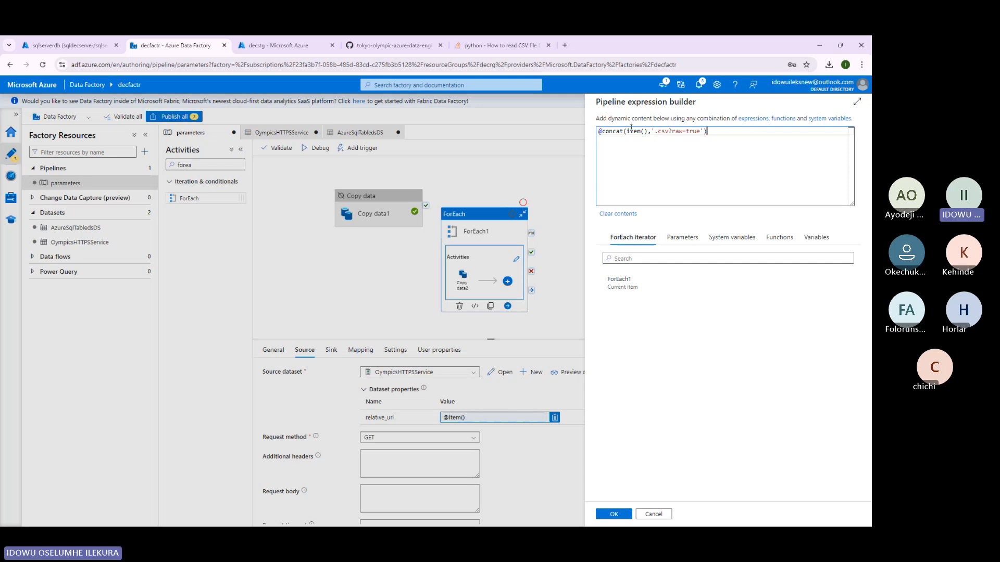
left_click(619, 514)
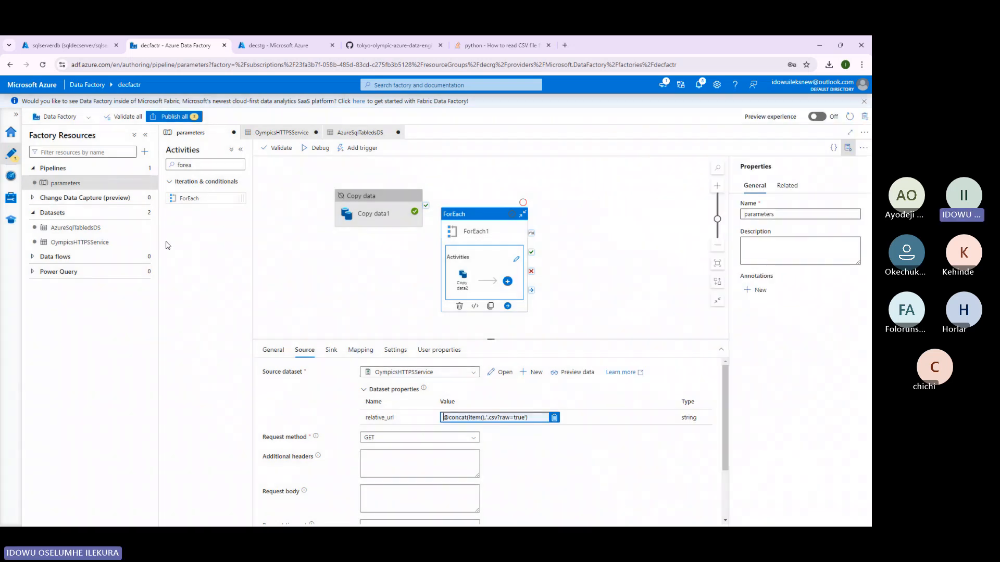
Switch to the sqlserverdb query editor and check which options the existing athletes and coaches tables offer.
left_click(84, 42)
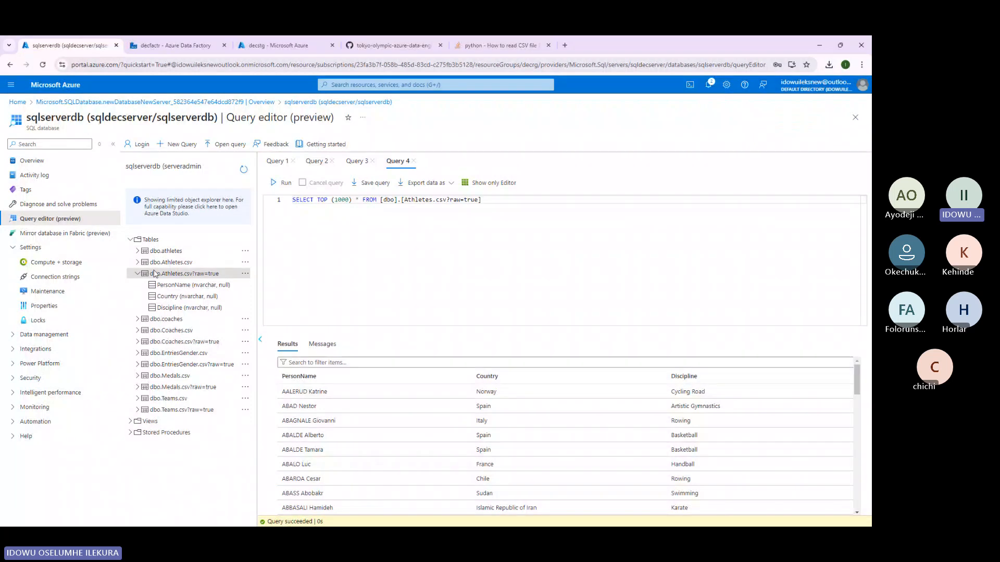
left_click(136, 274)
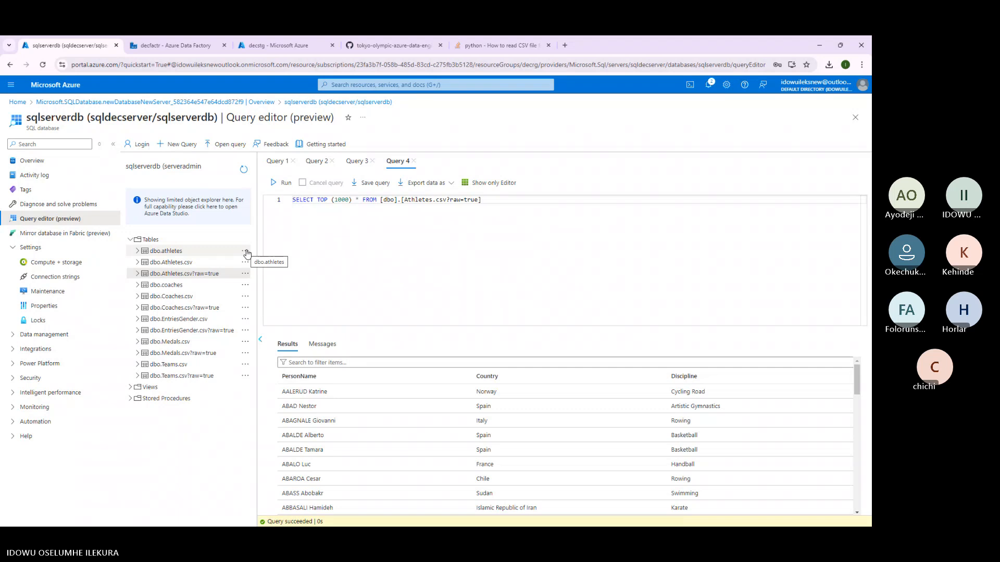
right_click(215, 255)
left_click(149, 416)
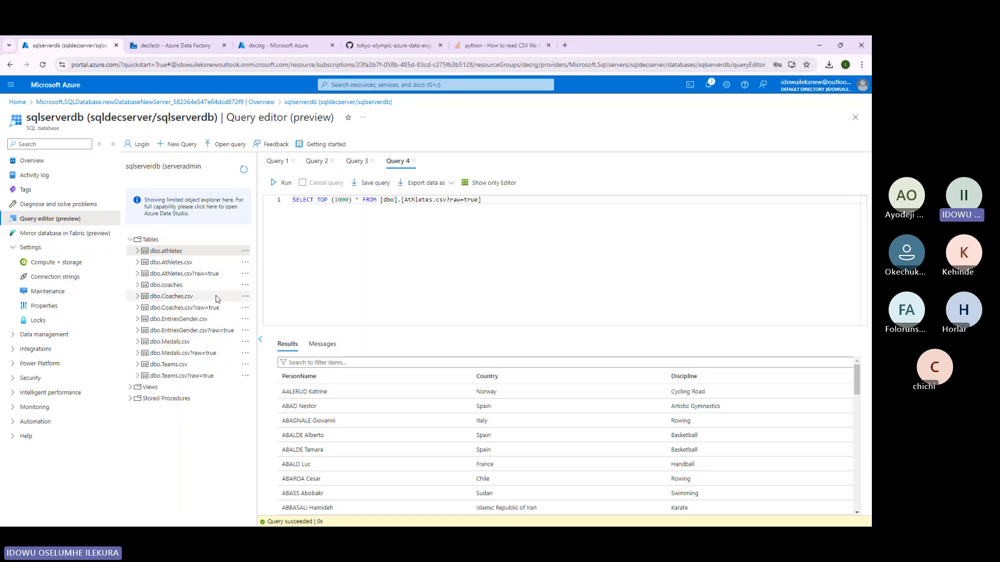
left_click(245, 285)
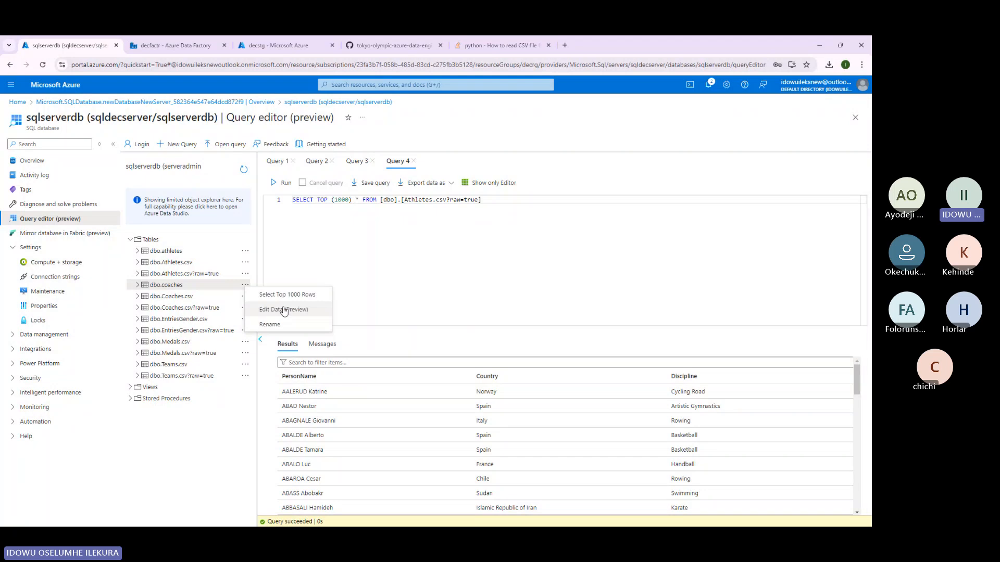
Return to Data Factory and start a debug run of the parameters pipeline with the default relative_url array.
left_click(177, 45)
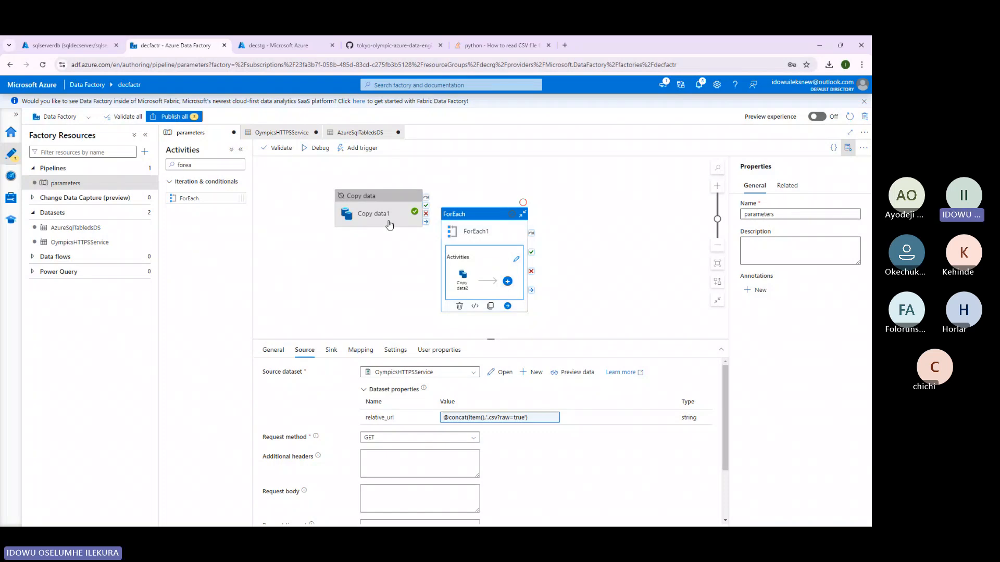
left_click(483, 228)
left_click(402, 273)
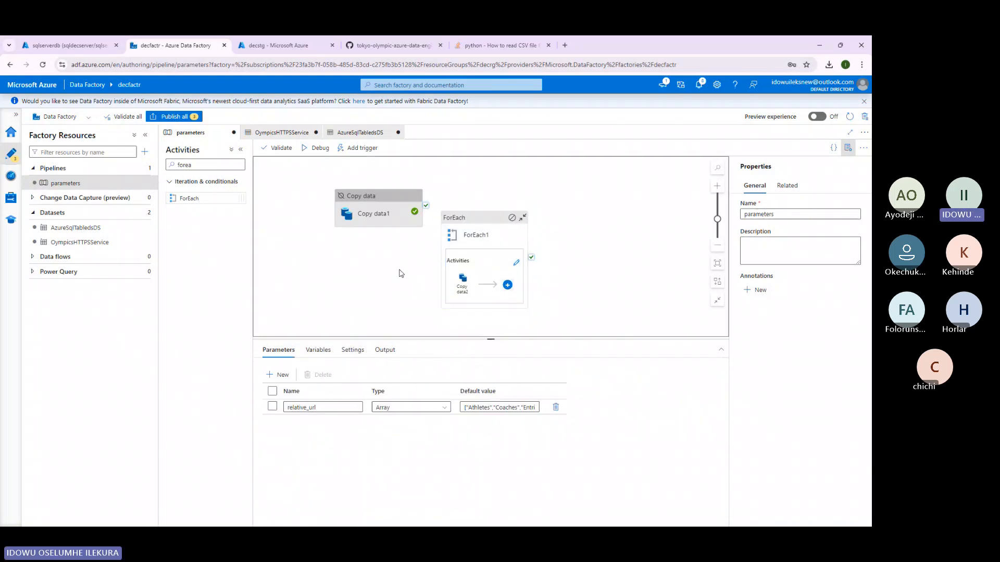
left_click(319, 148)
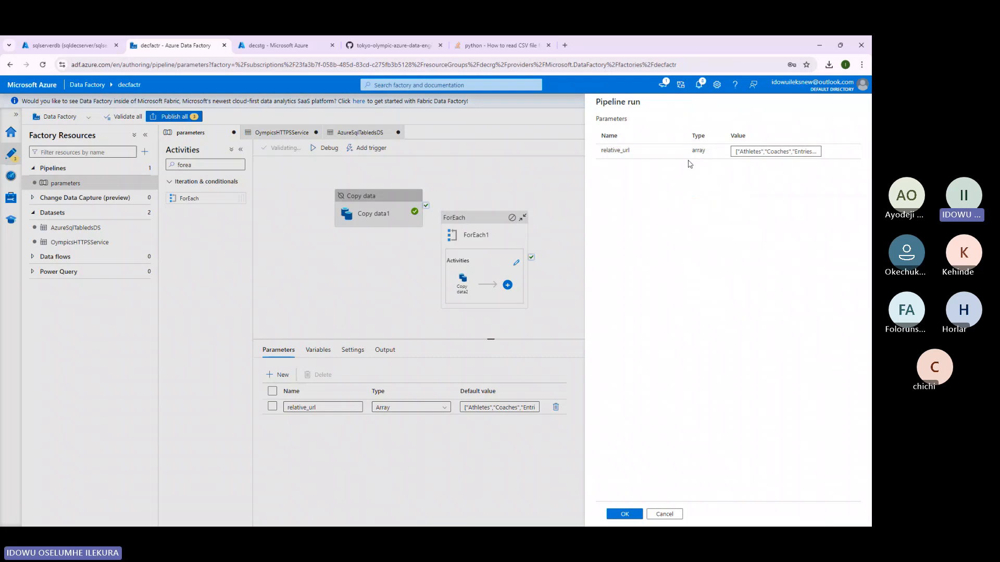
left_click(624, 514)
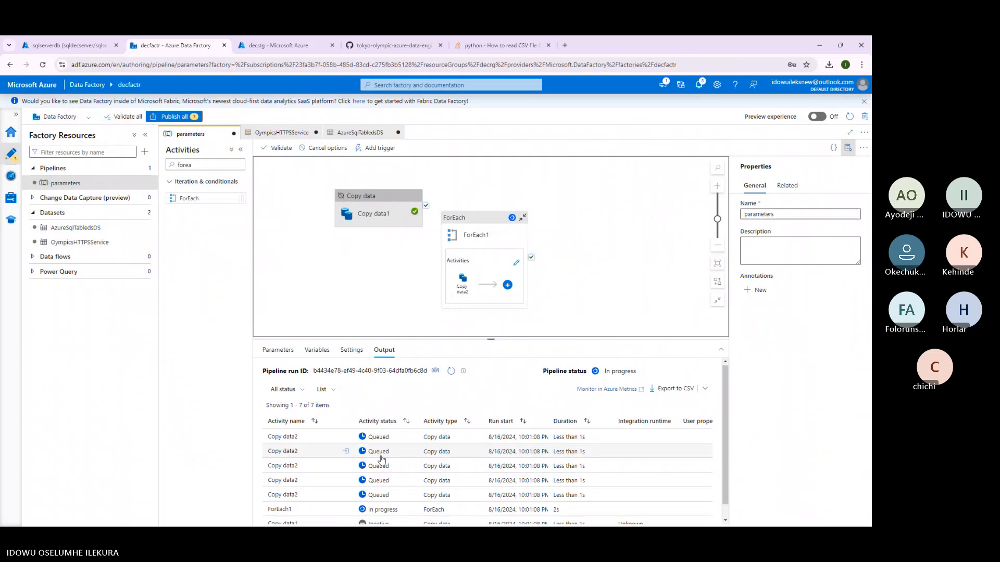
Monitor the activity runs in the debug output and read the error details of a failed Copy data2 run.
scroll(378, 469, "down", 1)
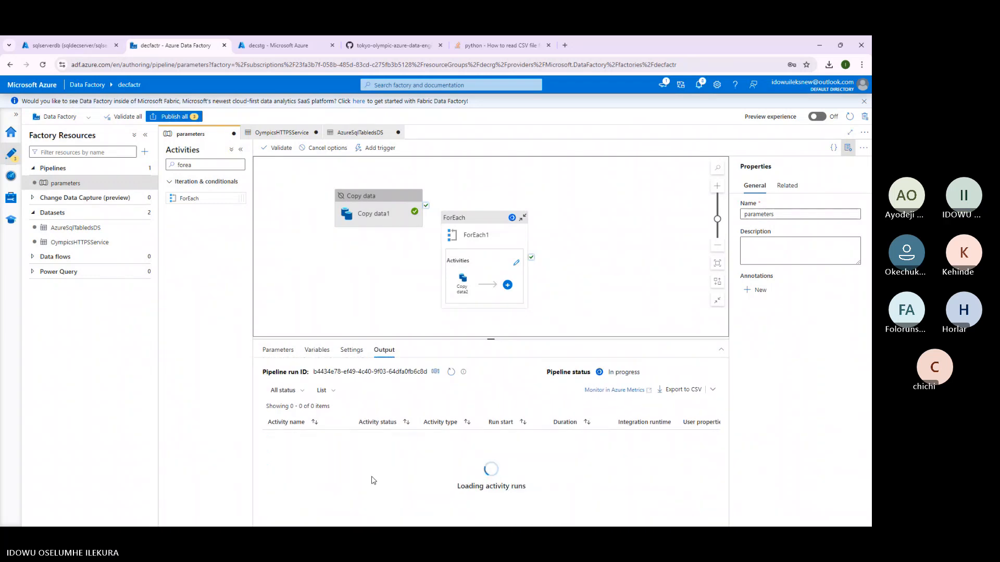
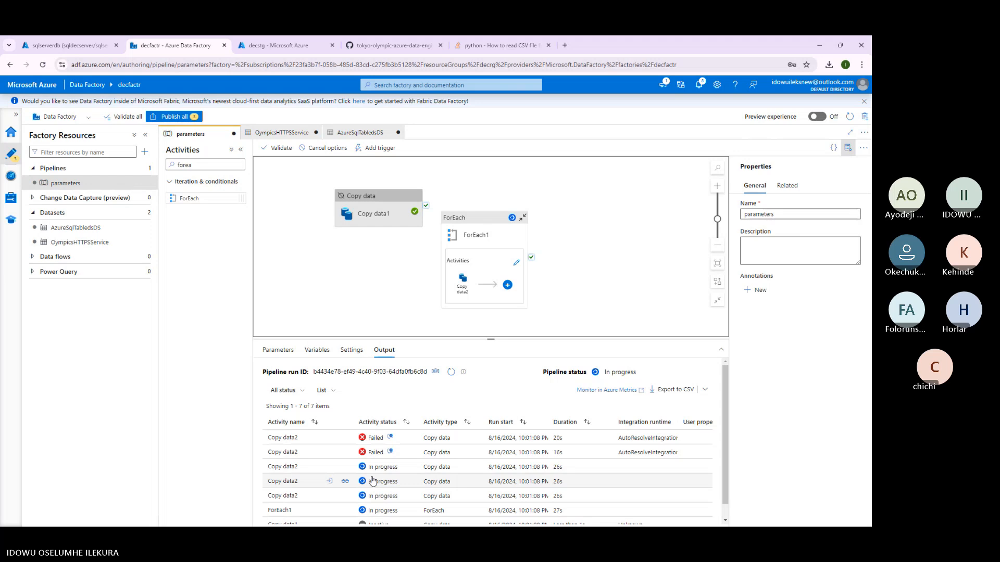
scroll(404, 446, "down", 1)
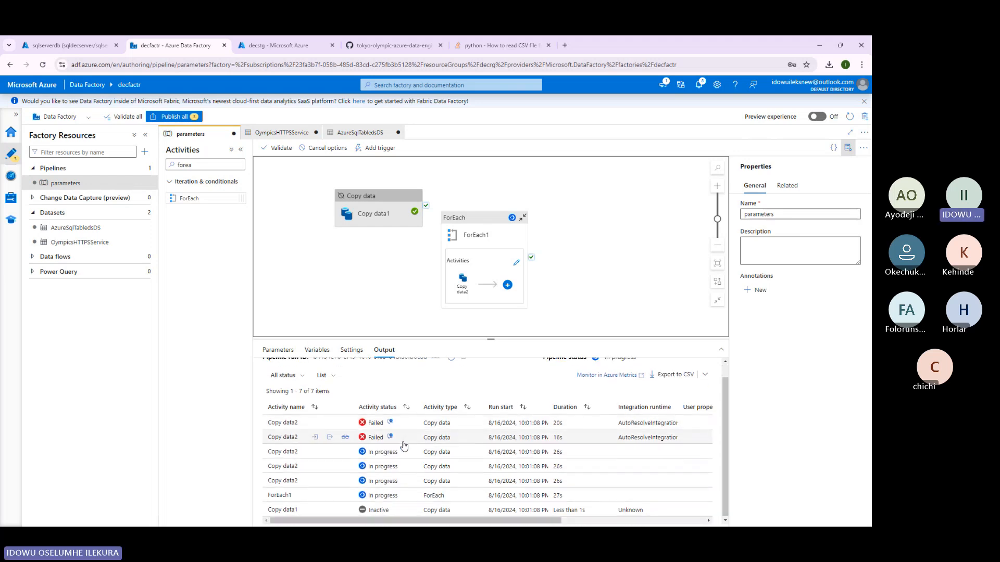
left_click(390, 423)
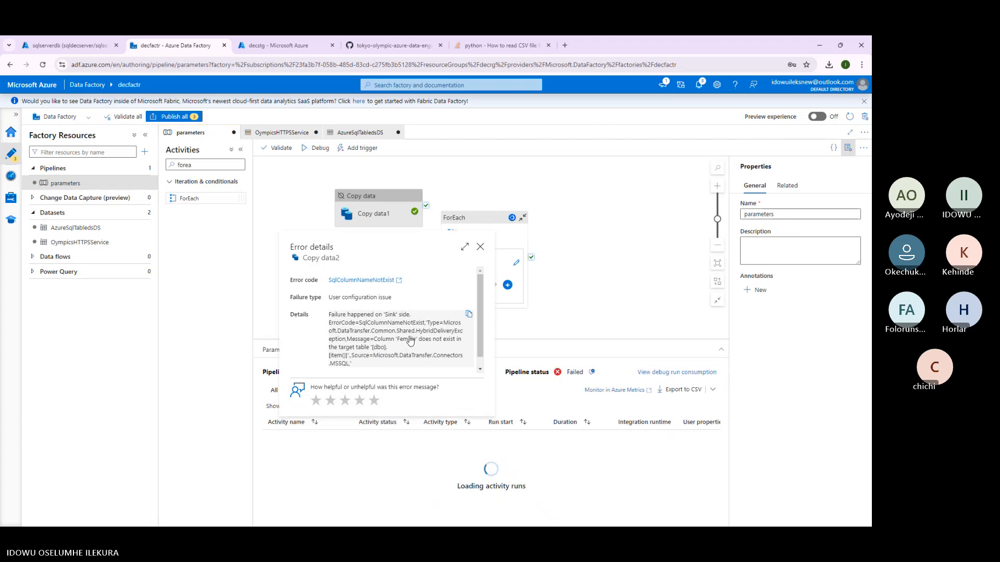
left_click(480, 248)
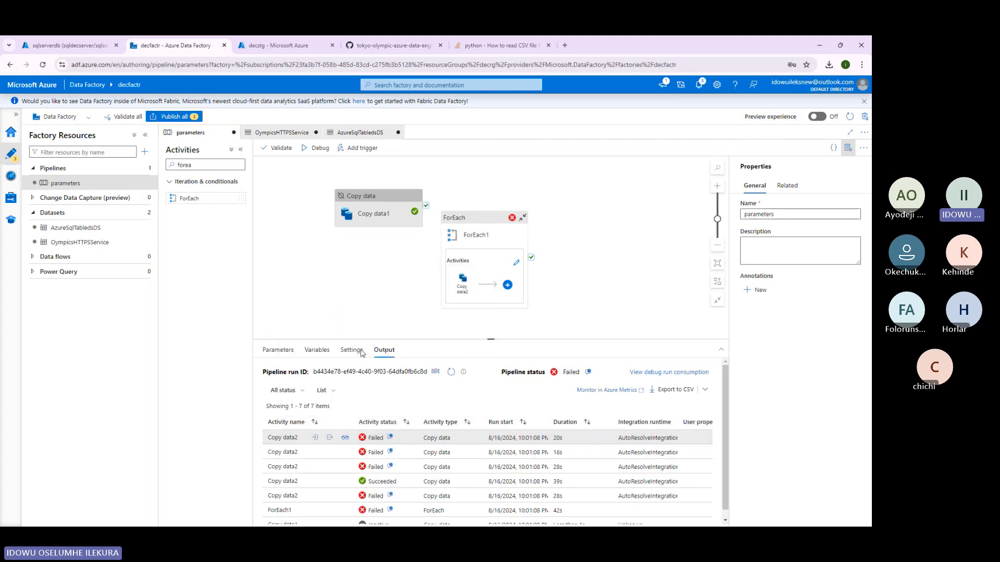
Examine Copy data2's sink settings inside ForEach1, including the table_name value and the table option.
left_click(383, 223)
left_click(452, 256)
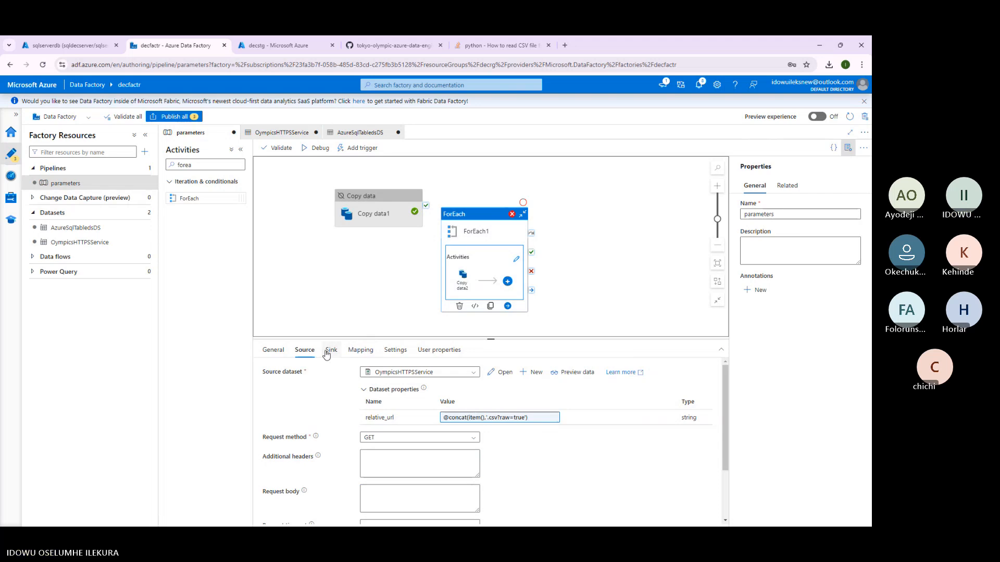
left_click(330, 351)
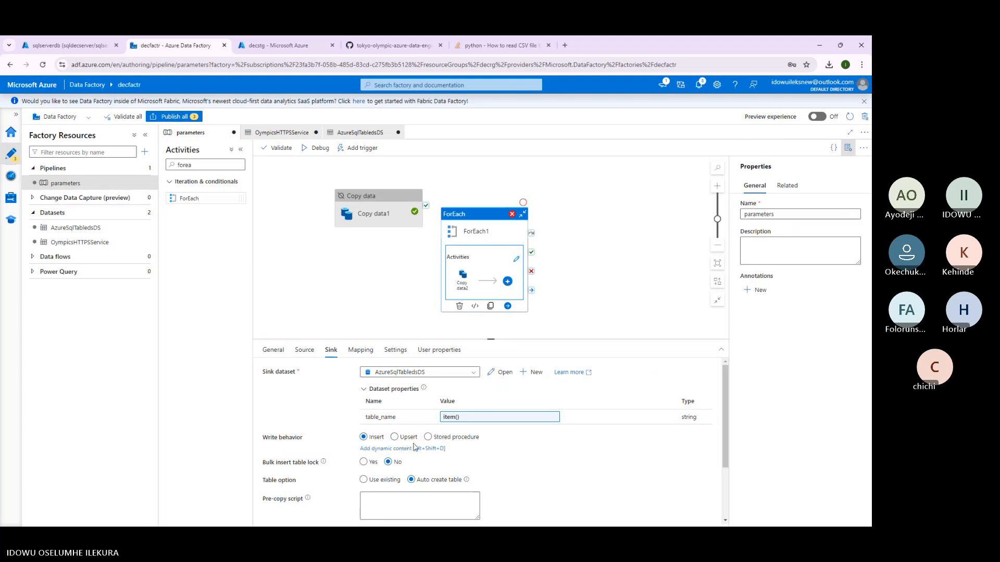
scroll(488, 446, "down", 3)
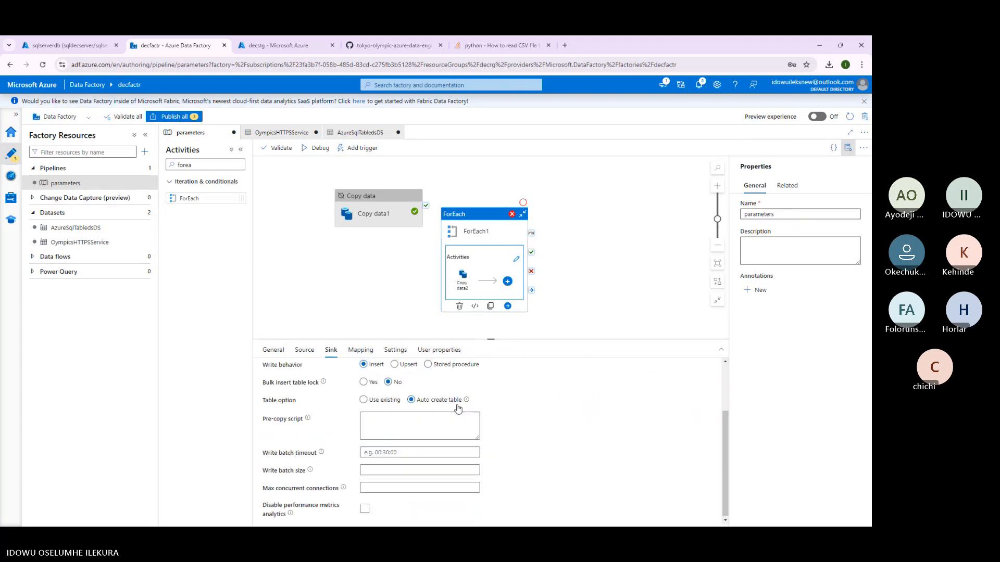
mouse_move(467, 401)
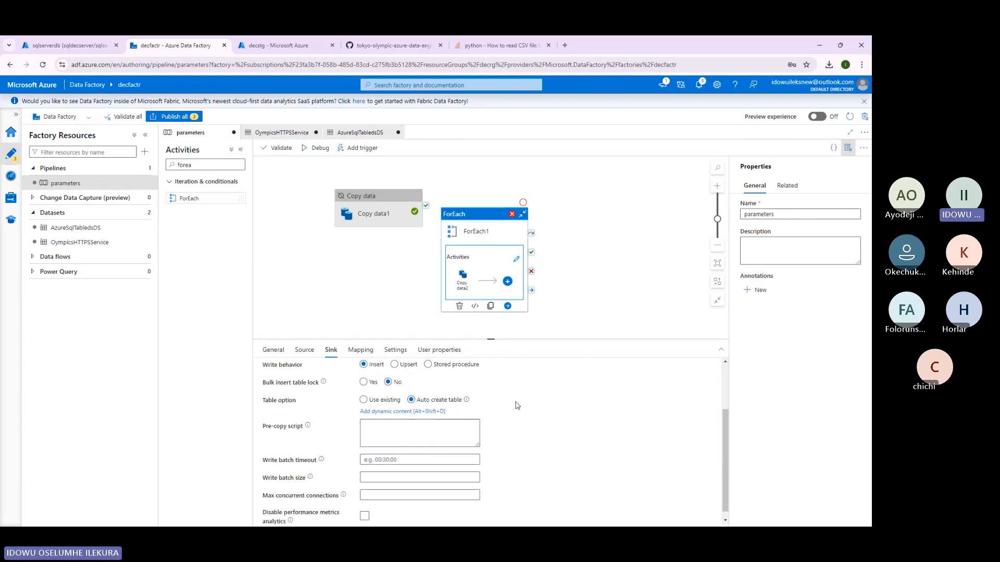
scroll(521, 396, "up", 3)
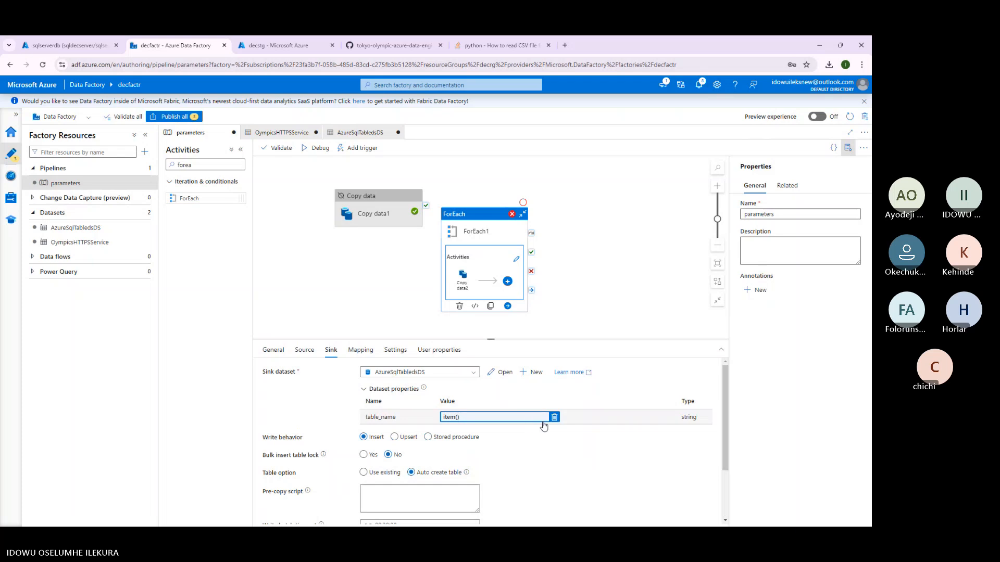
Inspect the AzureSqlTabledsDS dataset's table expression and parameters, and return to the parameters pipeline.
left_click(504, 373)
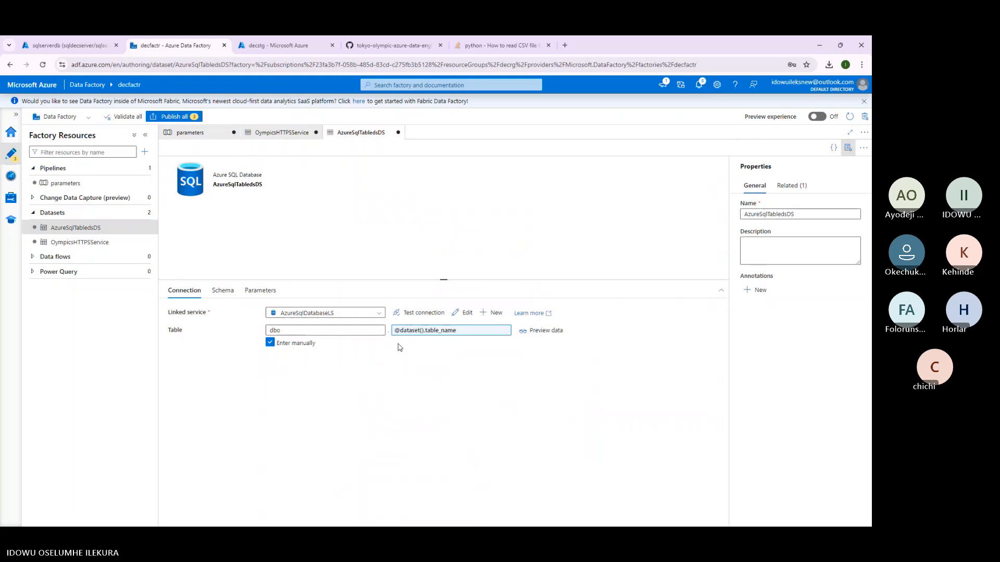
left_click(467, 333)
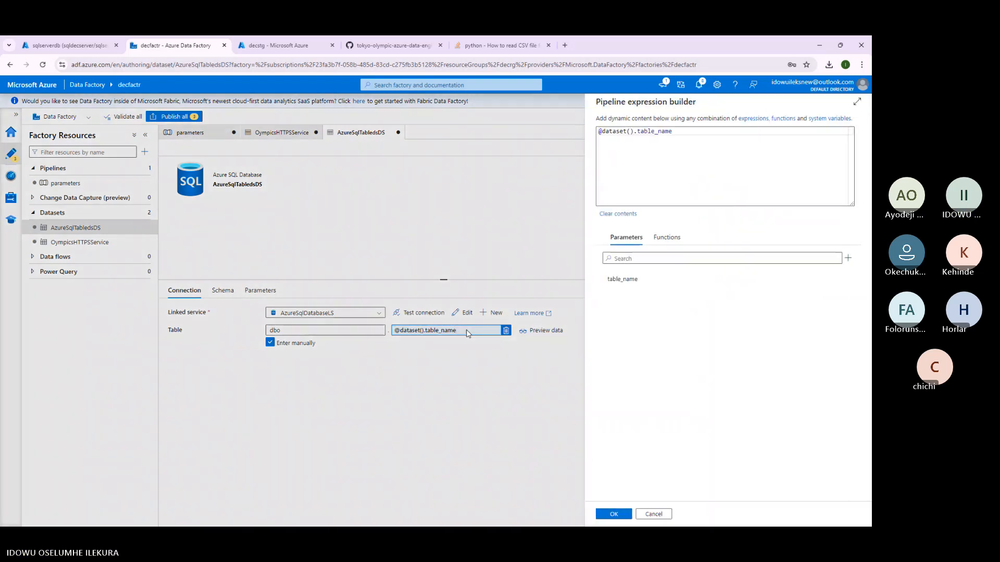
left_click(616, 515)
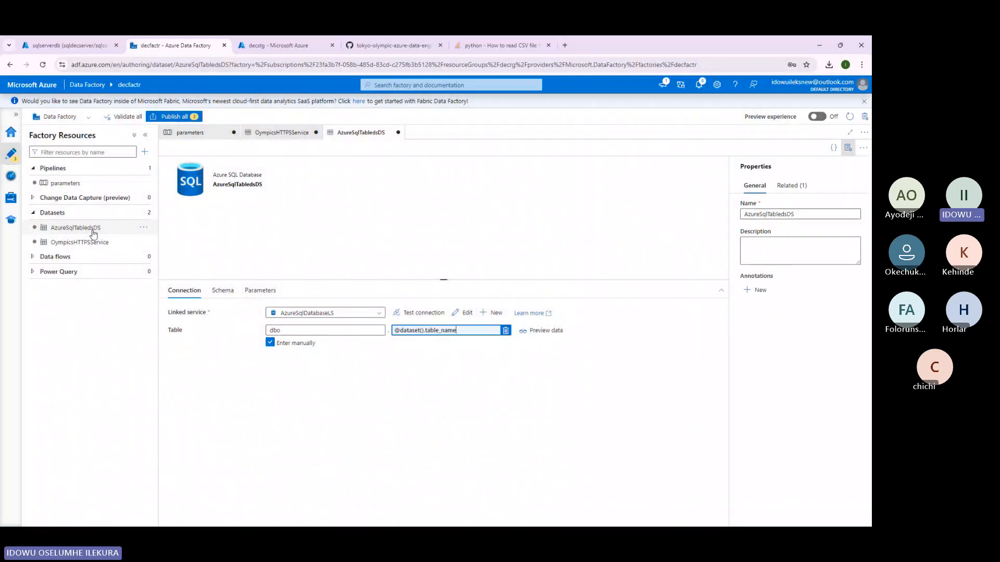
left_click(260, 291)
left_click(187, 297)
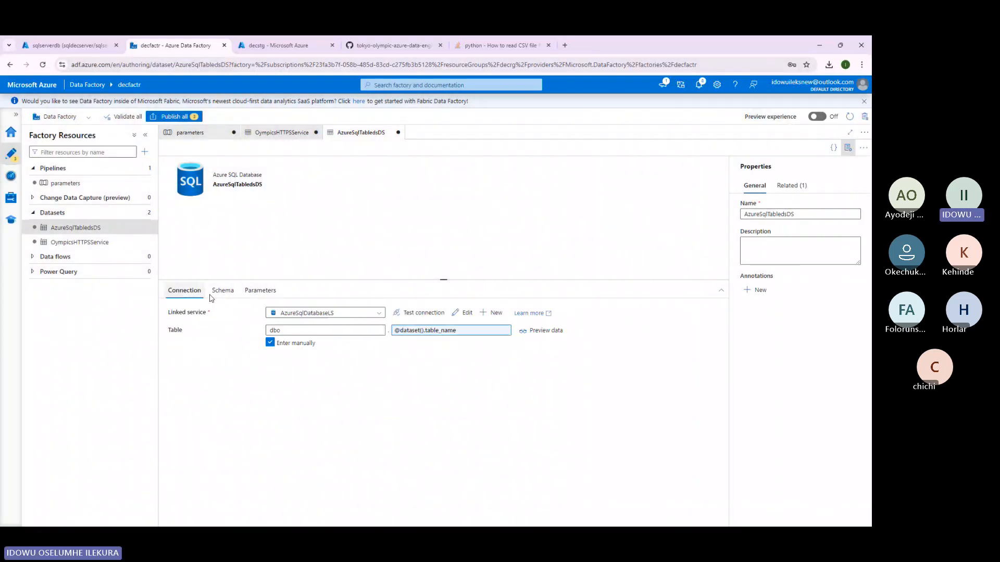
left_click(204, 132)
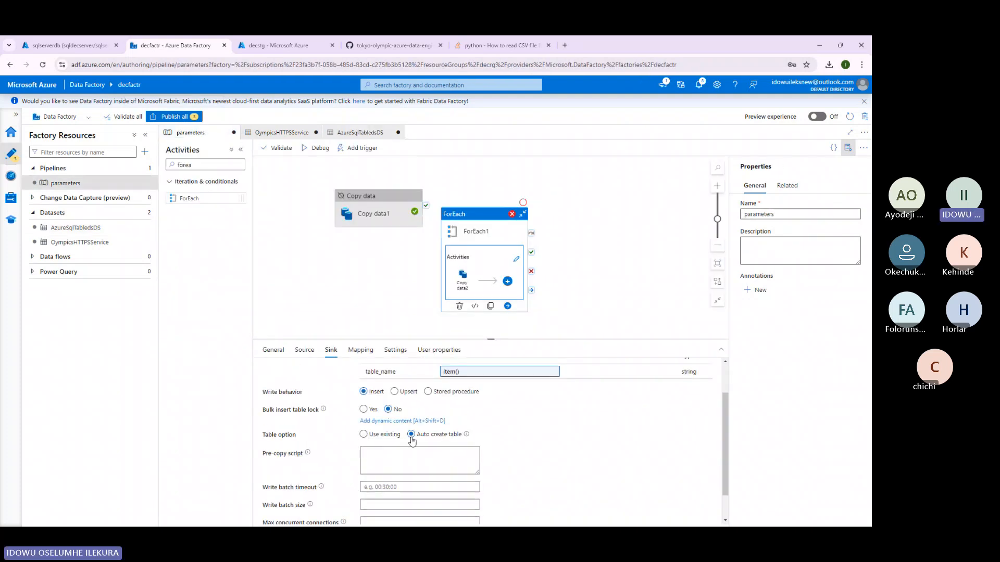
Return to the pipeline's debug output and read the error details of the third listed Copy data2 run.
scroll(413, 440, "down", 1)
scroll(410, 448, "up", 2)
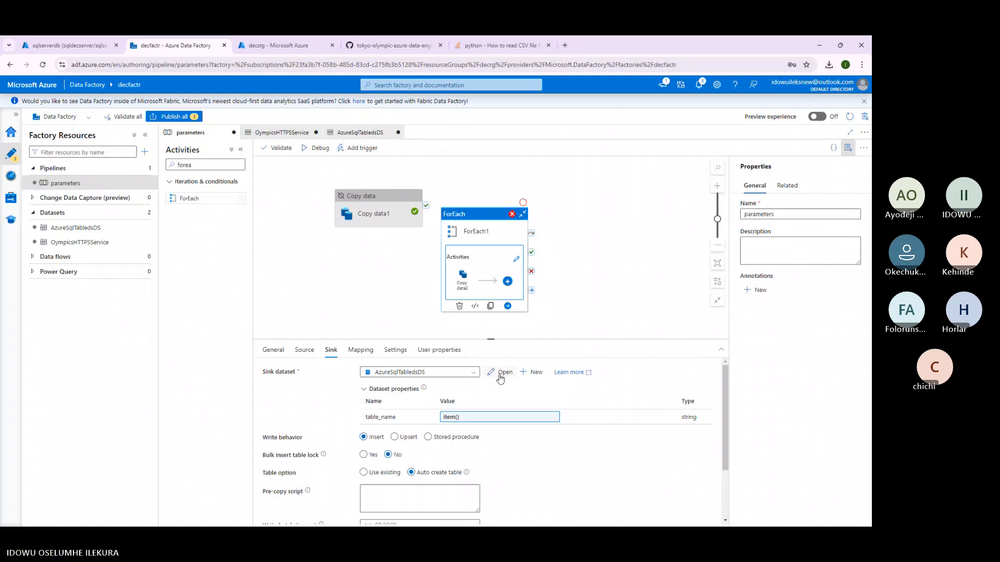
left_click(407, 317)
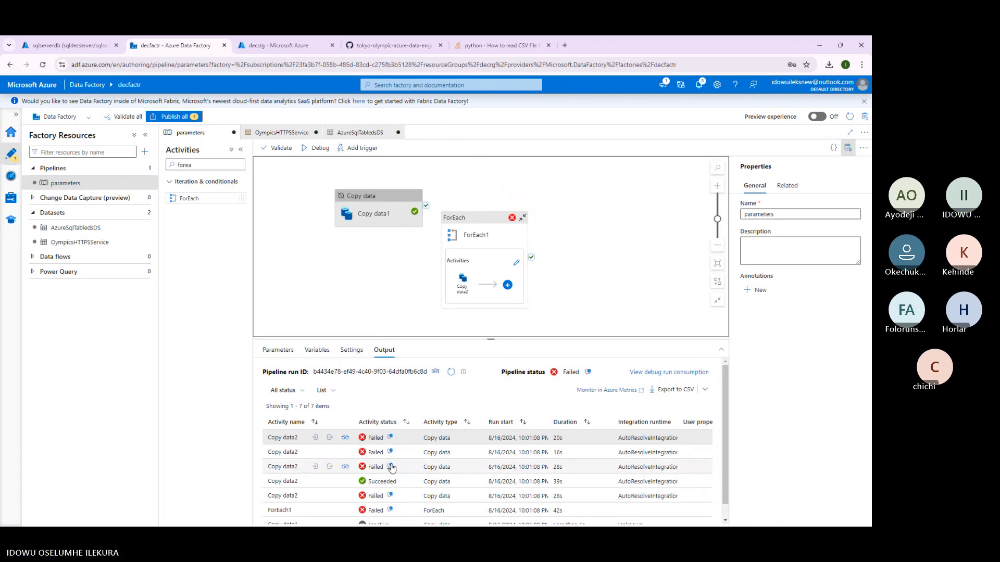
left_click(390, 467)
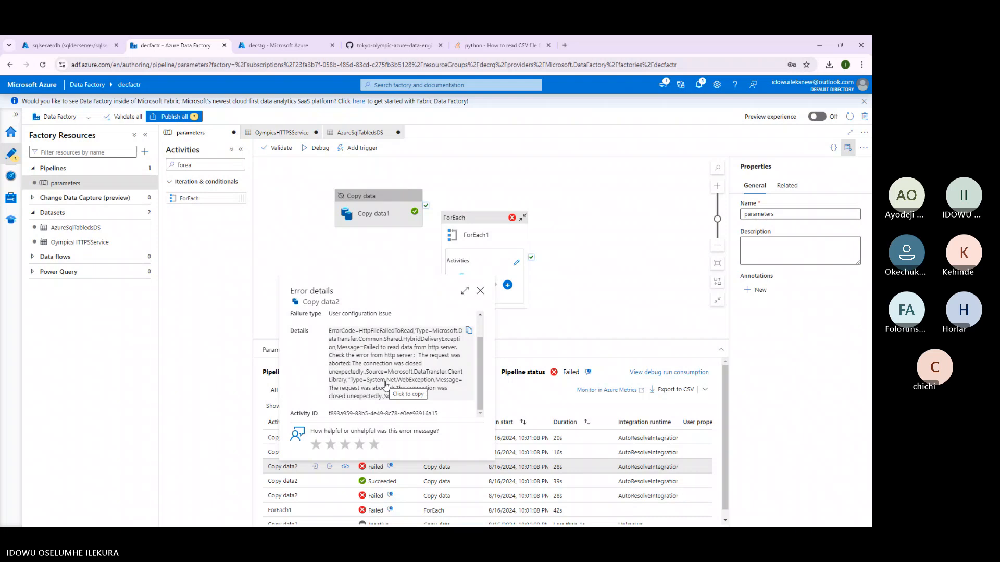
scroll(386, 386, "up", 1)
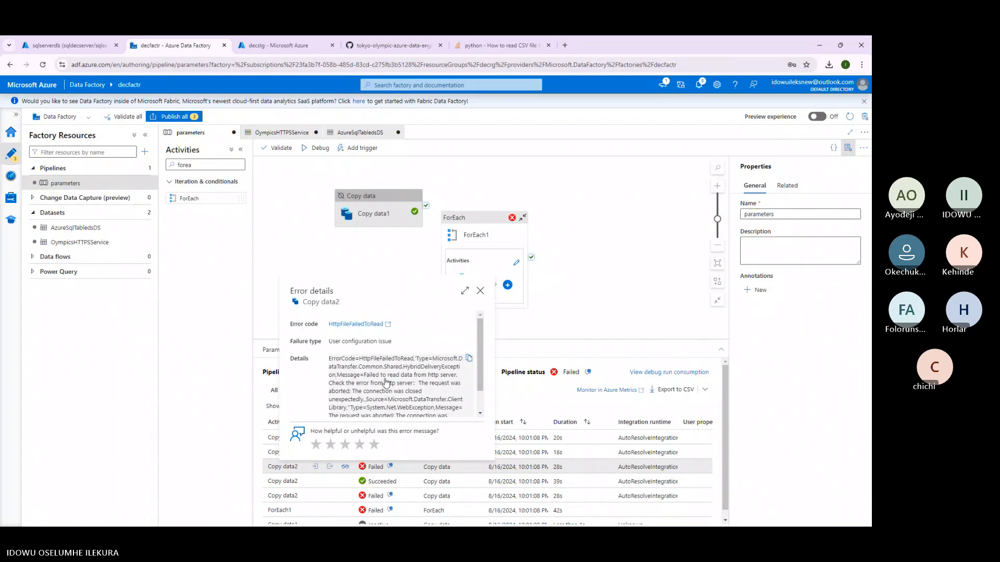
scroll(386, 383, "down", 1)
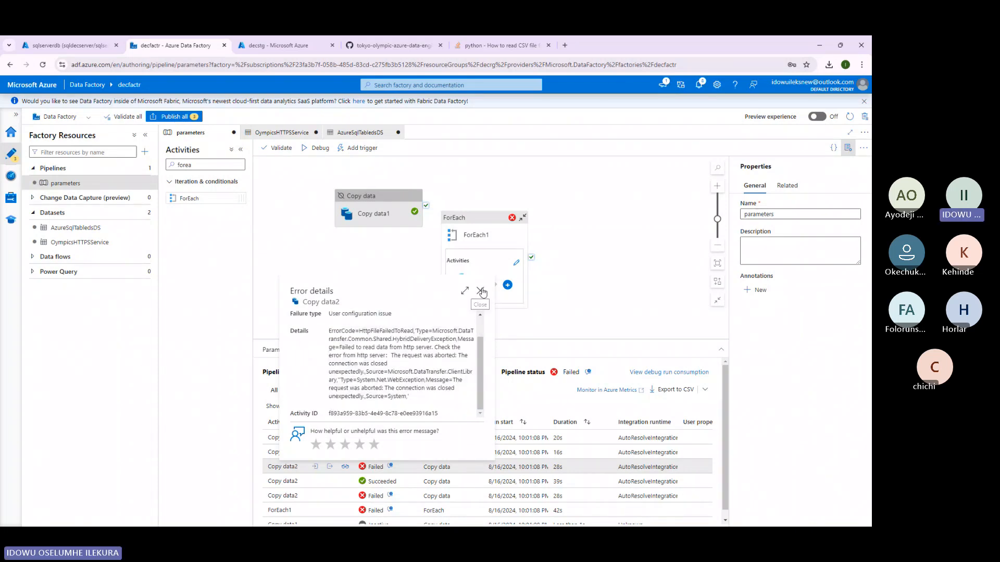
left_click(480, 292)
Inspect the copy details of the succeeded Copy data2 run and the input JSON of a failed one.
left_click(345, 481)
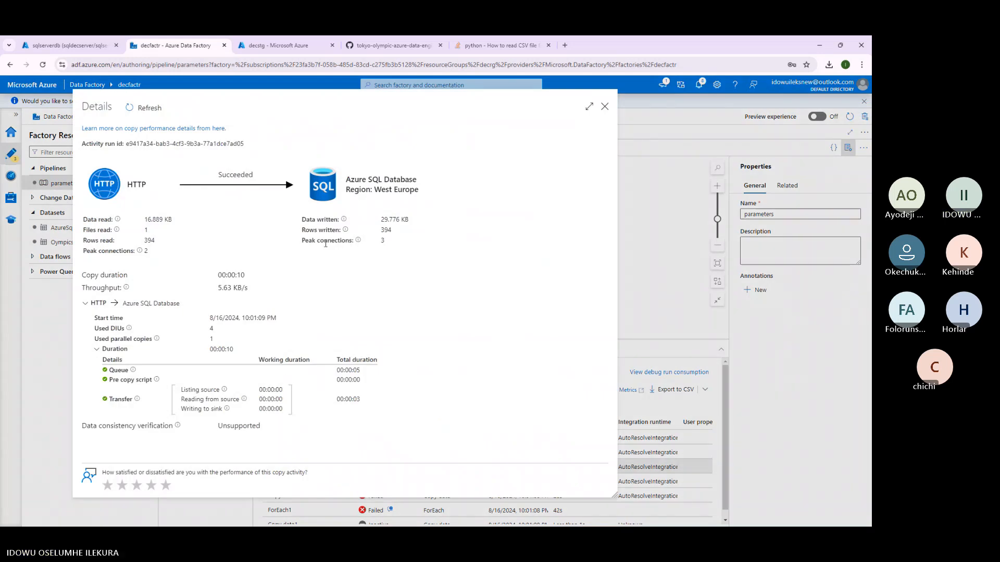
left_click(605, 107)
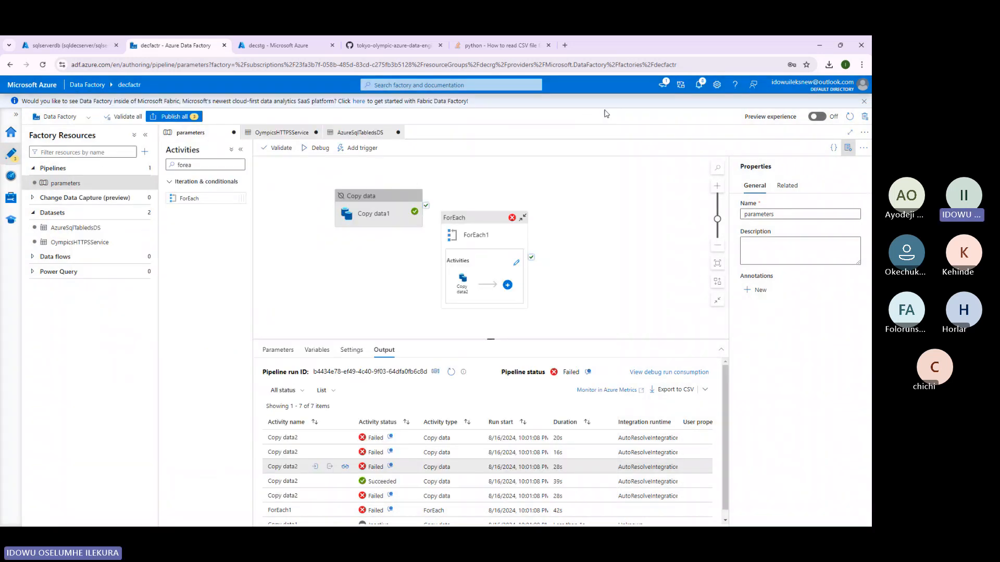
scroll(341, 466, "down", 1)
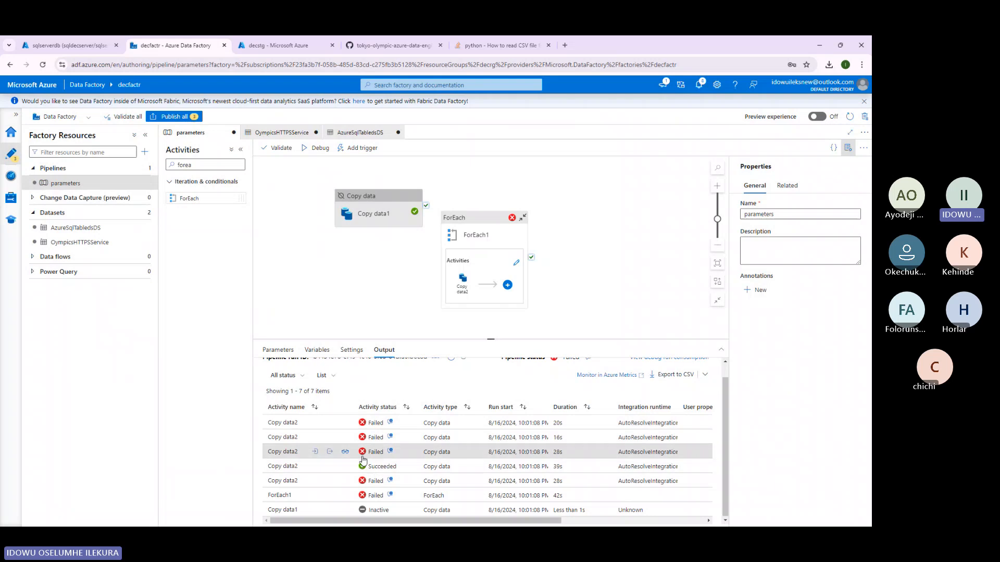
left_click(315, 452)
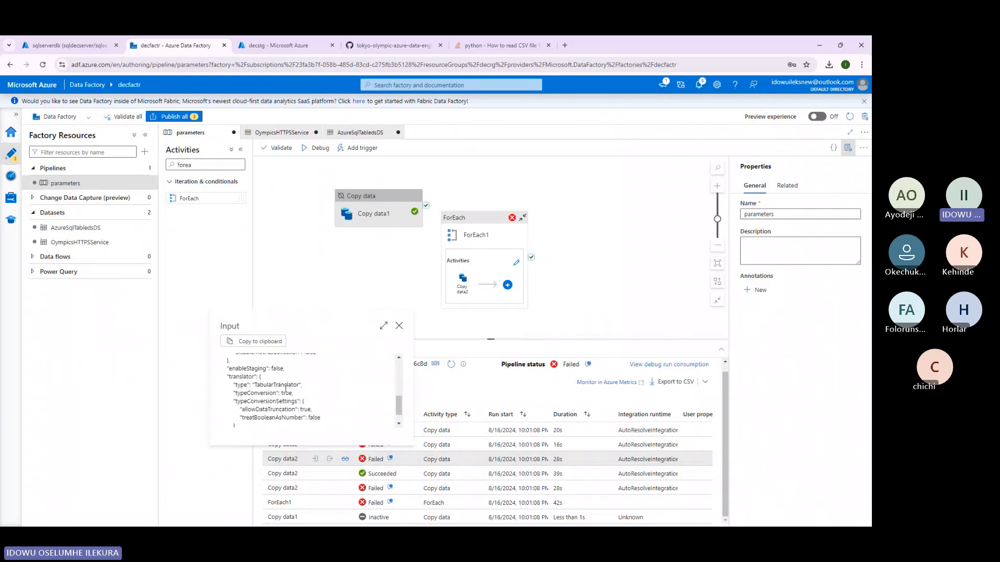
scroll(286, 390, "down", 3)
scroll(286, 388, "up", 5)
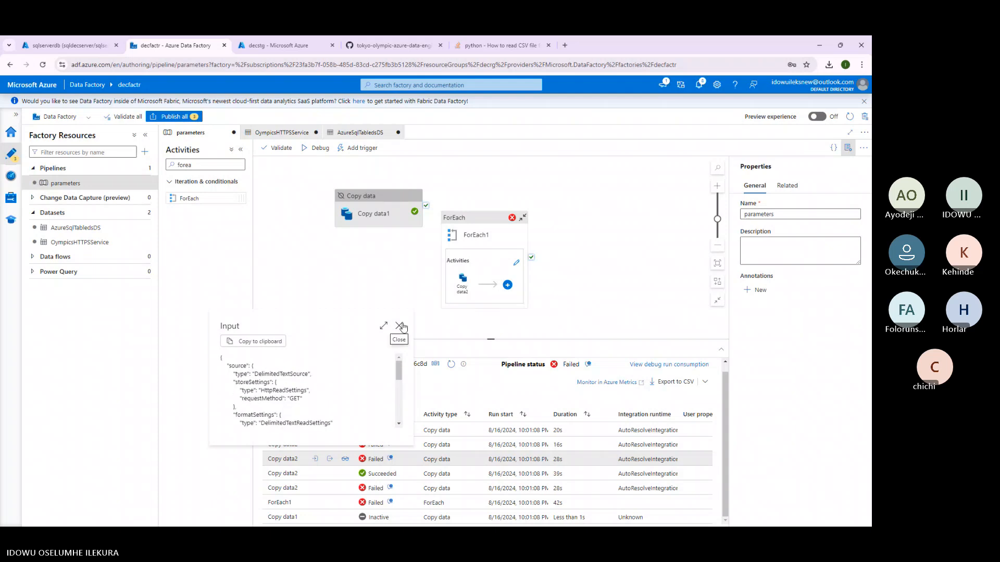
left_click(399, 326)
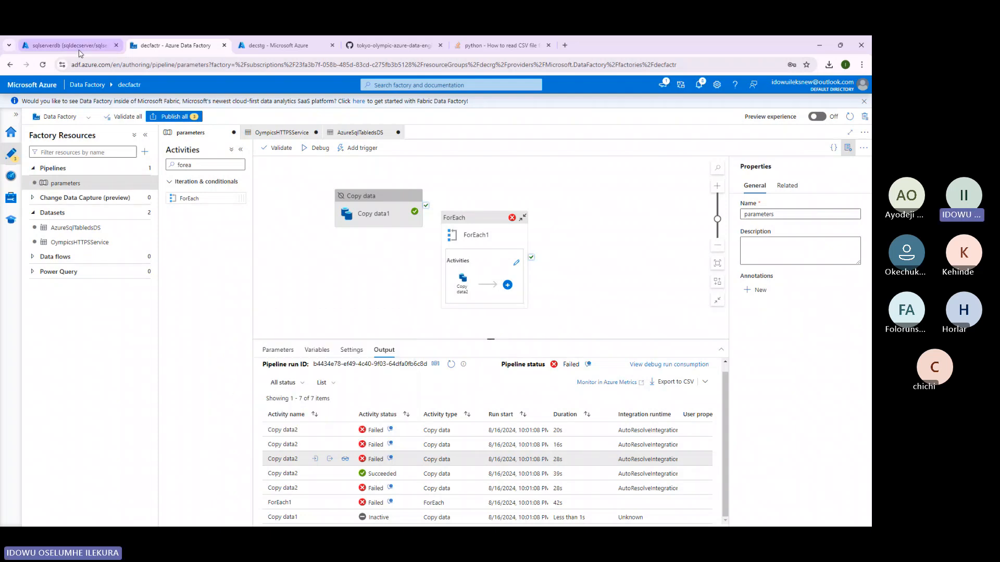
In the Azure SQL query editor, expand the columns of dbo.coaches and dbo.athletes, and select the top 1000 rows of dbo.athletes.
left_click(80, 47)
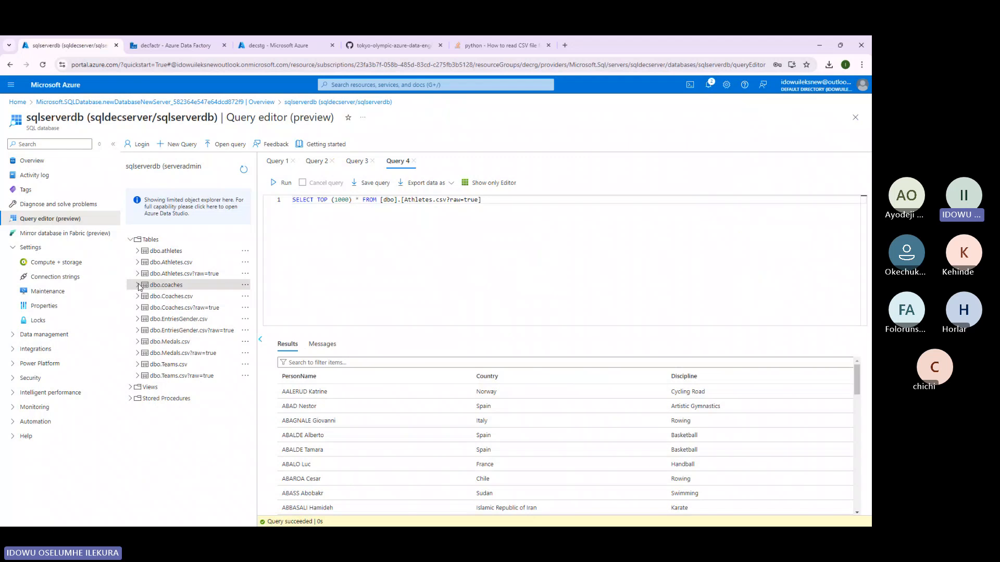
left_click(138, 286)
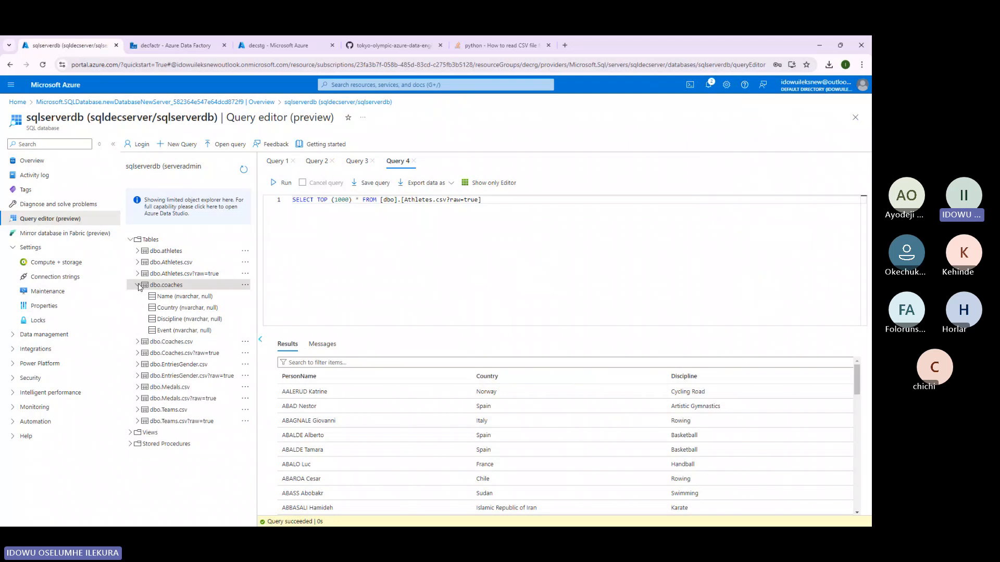
left_click(137, 251)
right_click(168, 251)
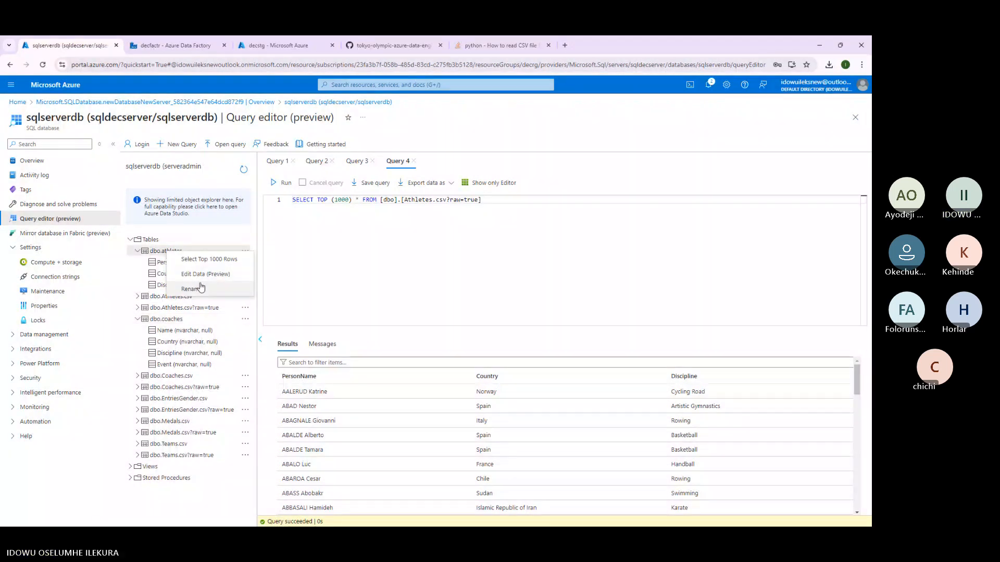
left_click(219, 260)
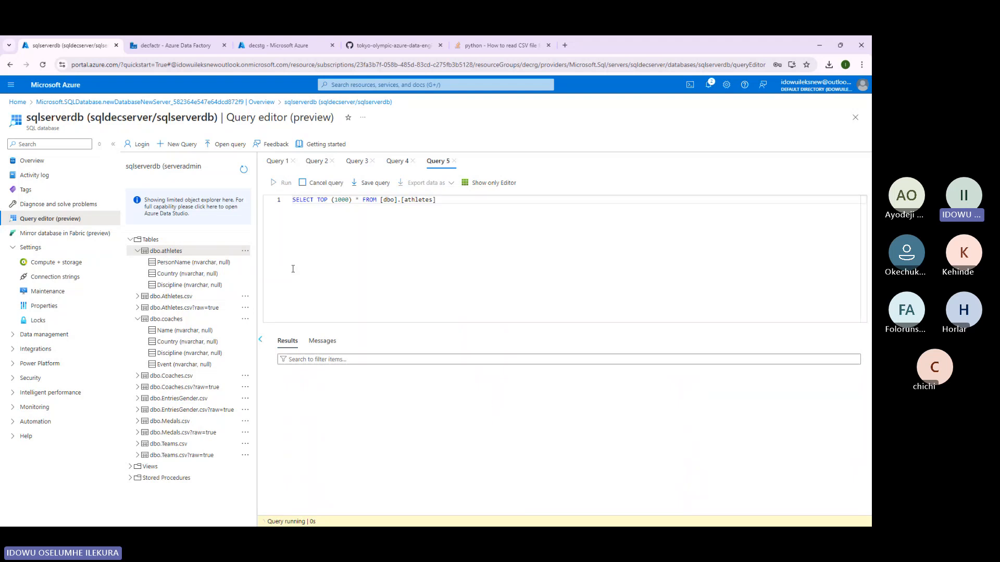
scroll(368, 424, "down", 2)
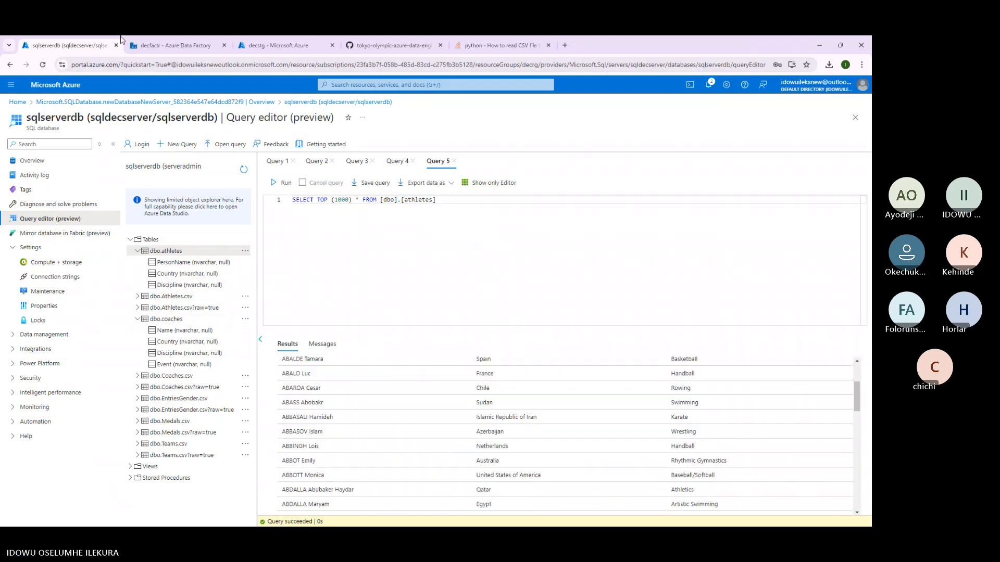
Return to Data Factory and read the error details of the first listed Copy data2 run in the debug output.
left_click(157, 45)
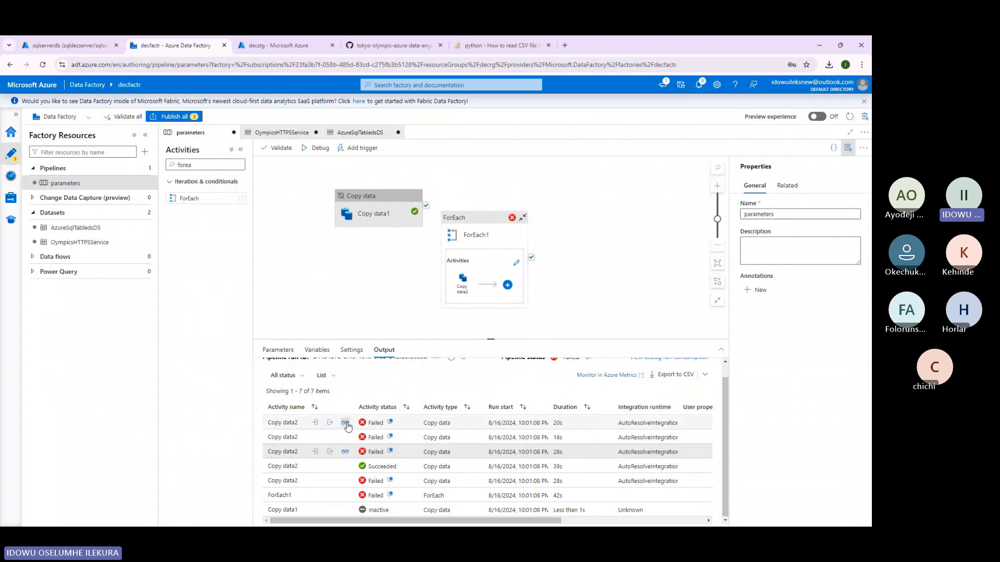
left_click(351, 350)
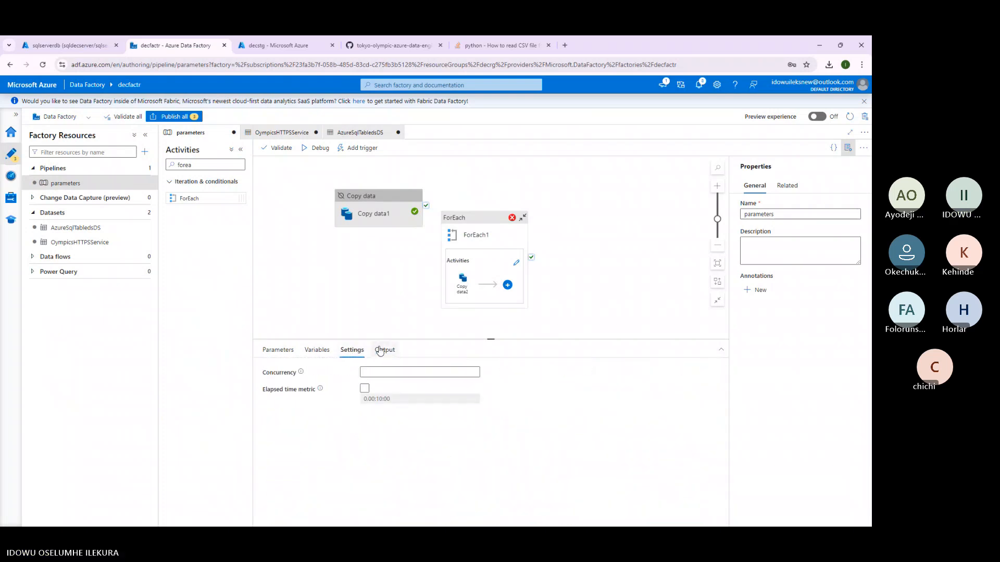
left_click(385, 350)
left_click(390, 437)
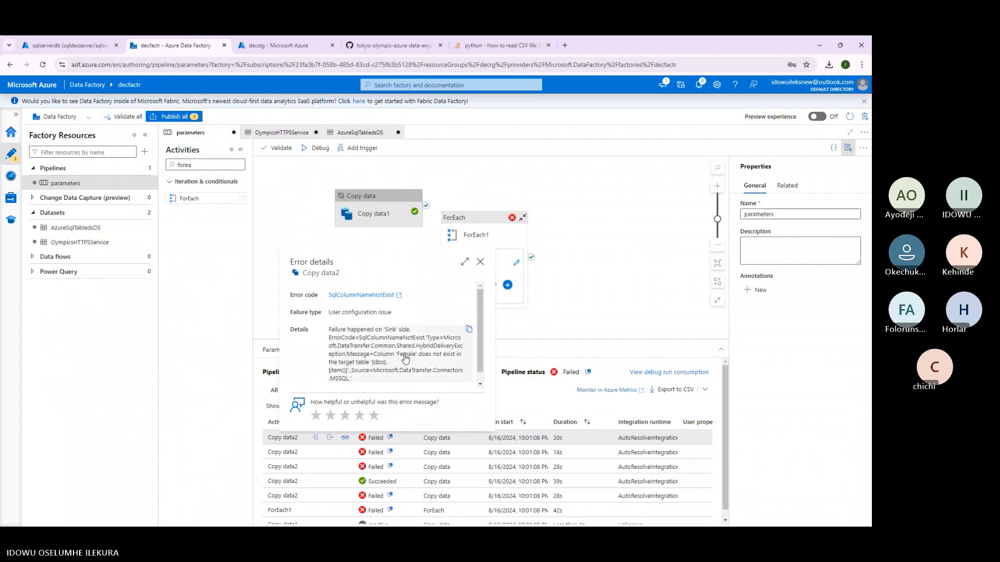
scroll(388, 359, "down", 1)
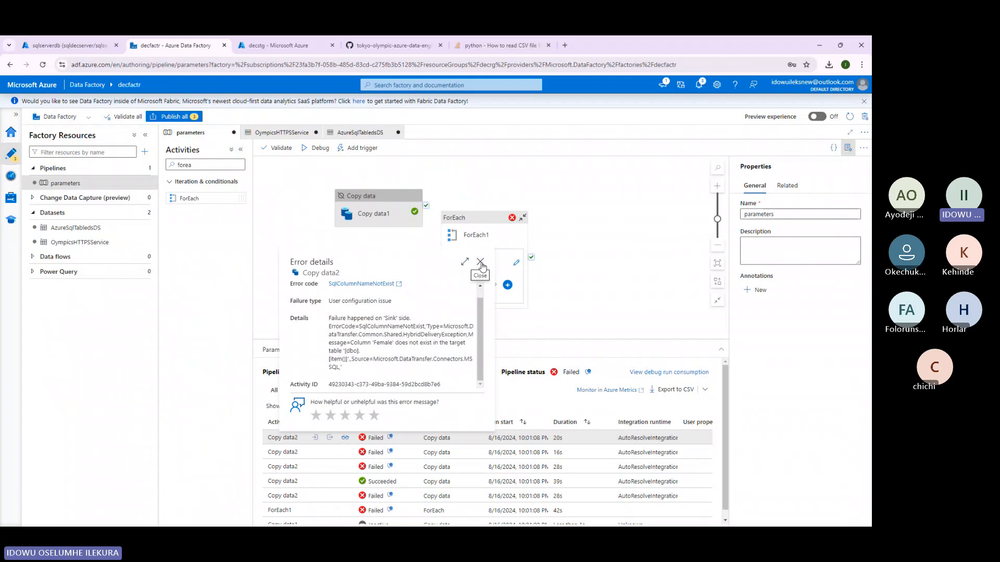
left_click(480, 262)
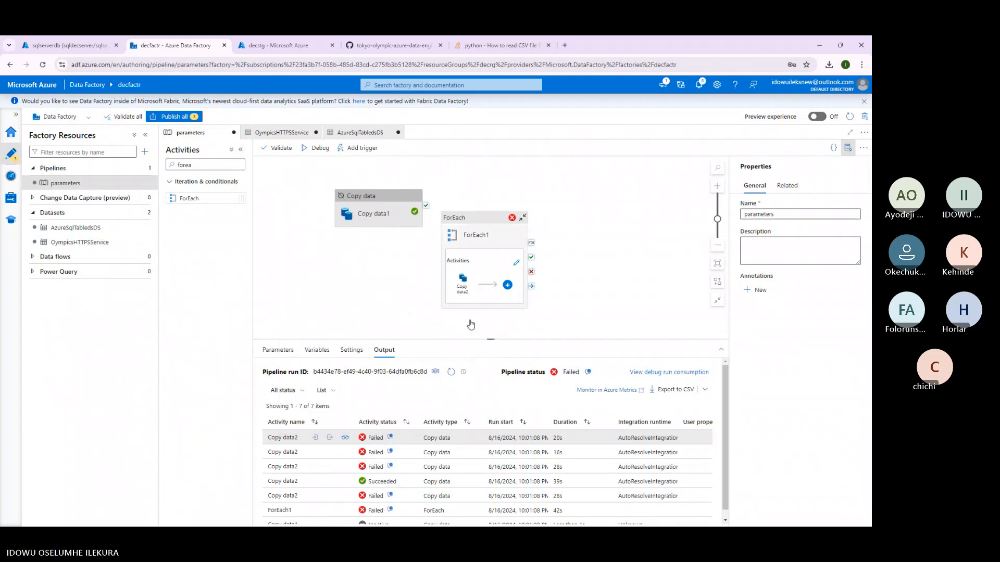
Check Copy data2's sink table_name expression inside ForEach1 without changing it, and open the AzureSqlTabledsDS dataset.
left_click(471, 325)
left_click(479, 285)
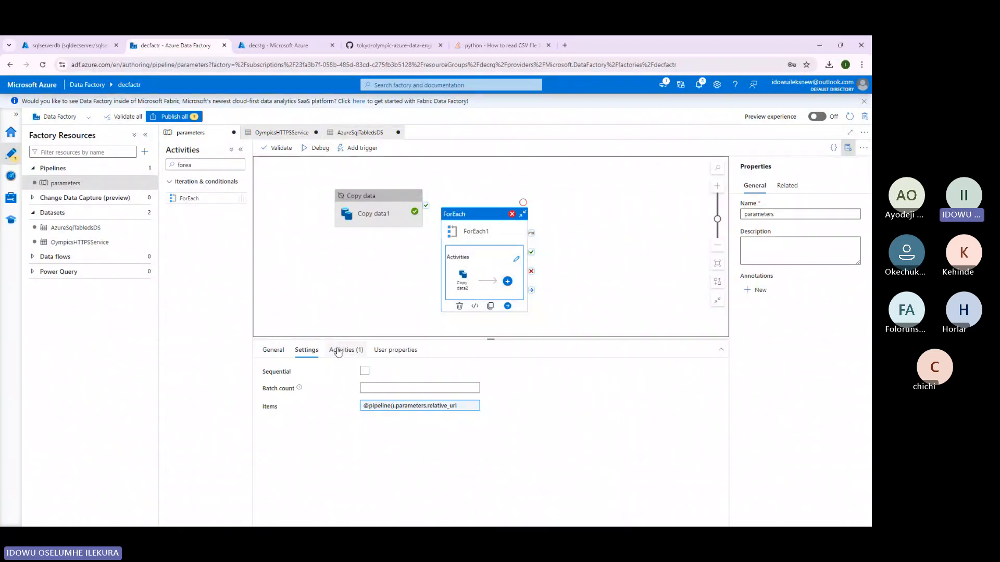
left_click(462, 276)
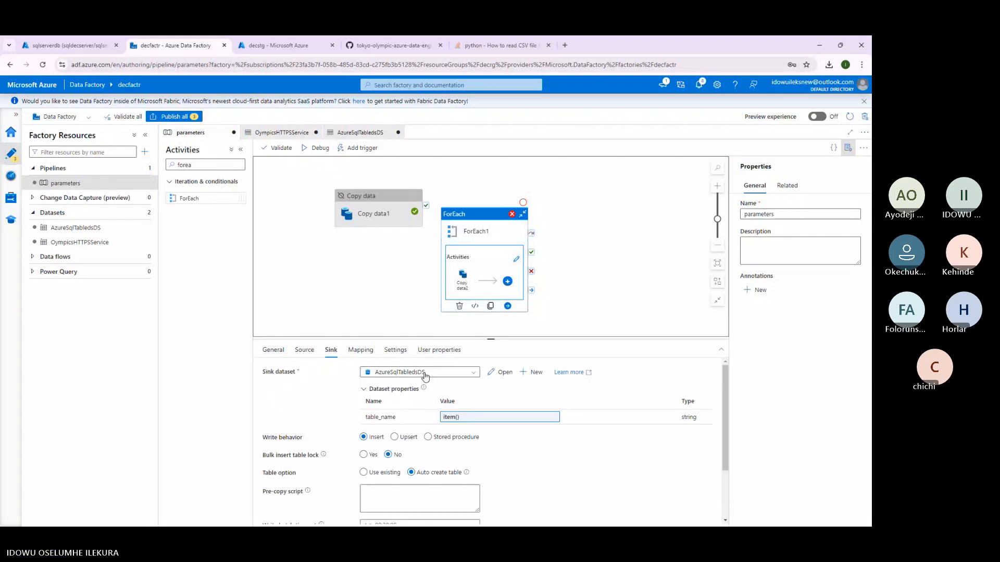
left_click(498, 418)
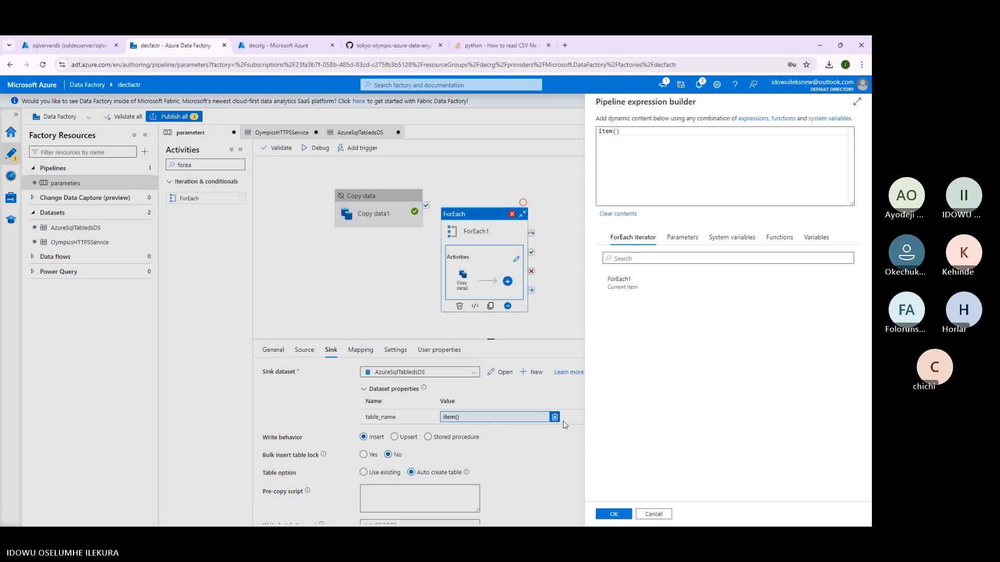
left_click(657, 516)
left_click(501, 372)
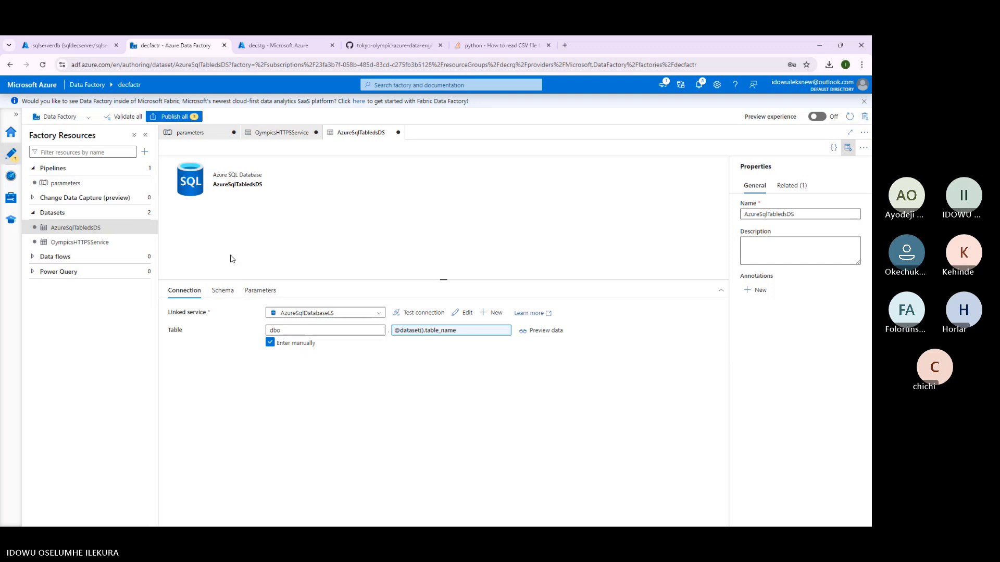
Compare the dataset's table reference with the schema and table names in the SQL query editor, and return to the parameters pipeline.
left_click(80, 46)
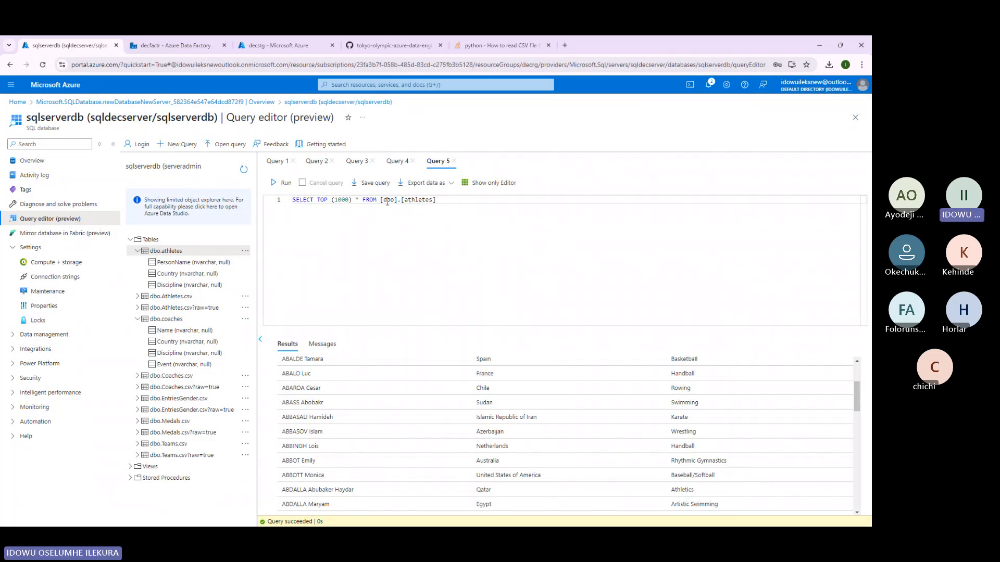
left_click(171, 46)
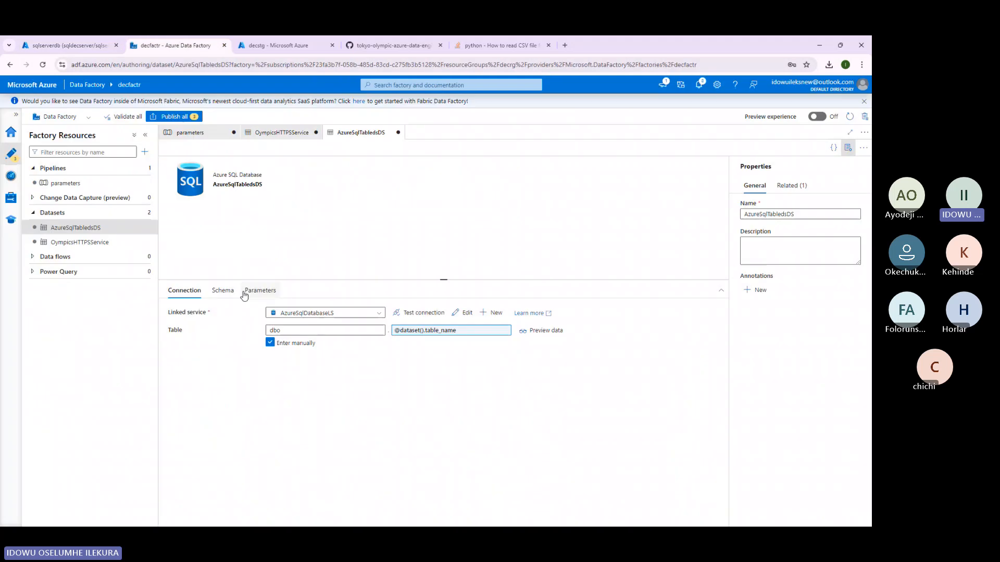
left_click(190, 133)
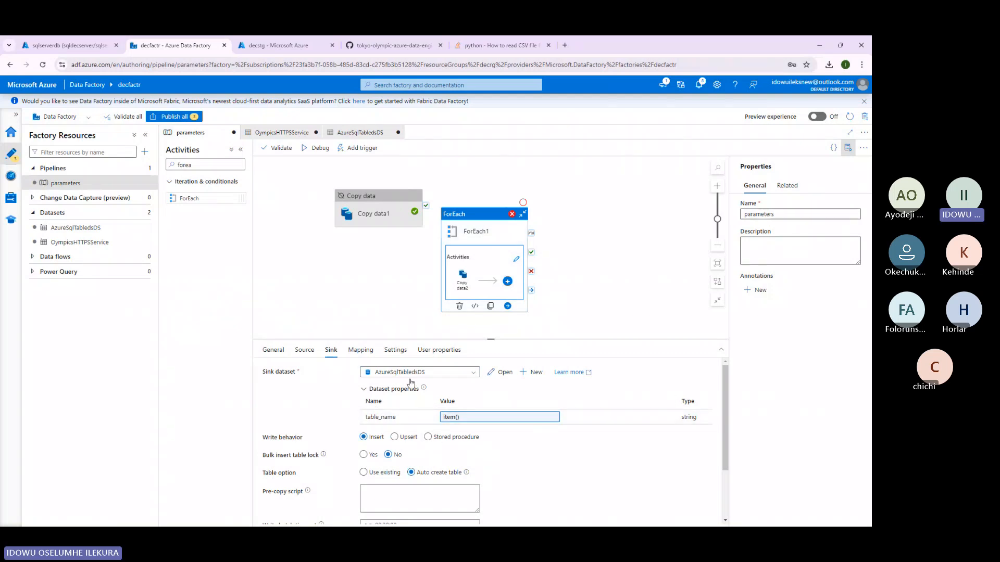
Review ForEach1's settings and Copy data2's sink options, and collapse the sink's dataset properties.
left_click(472, 252)
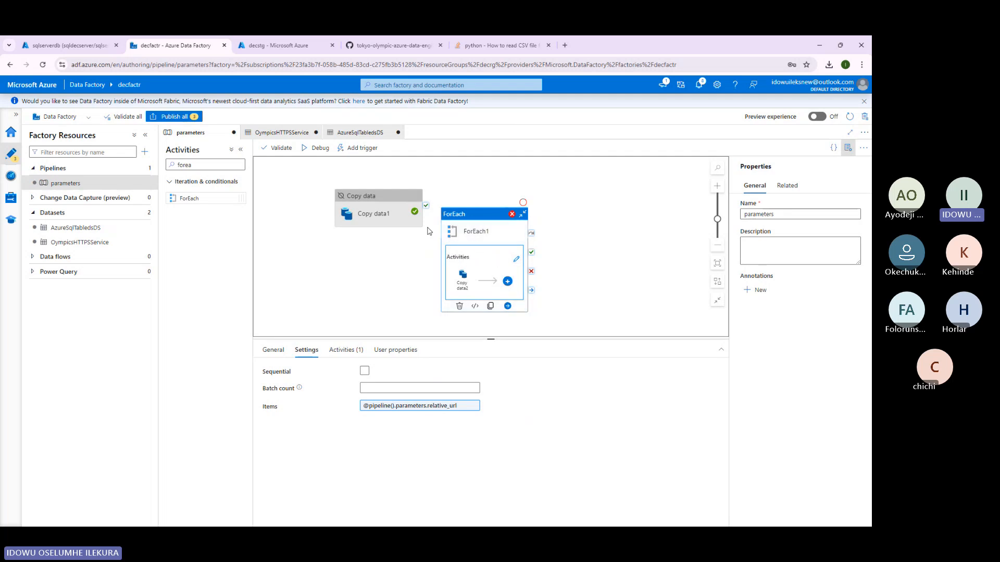
left_click(467, 279)
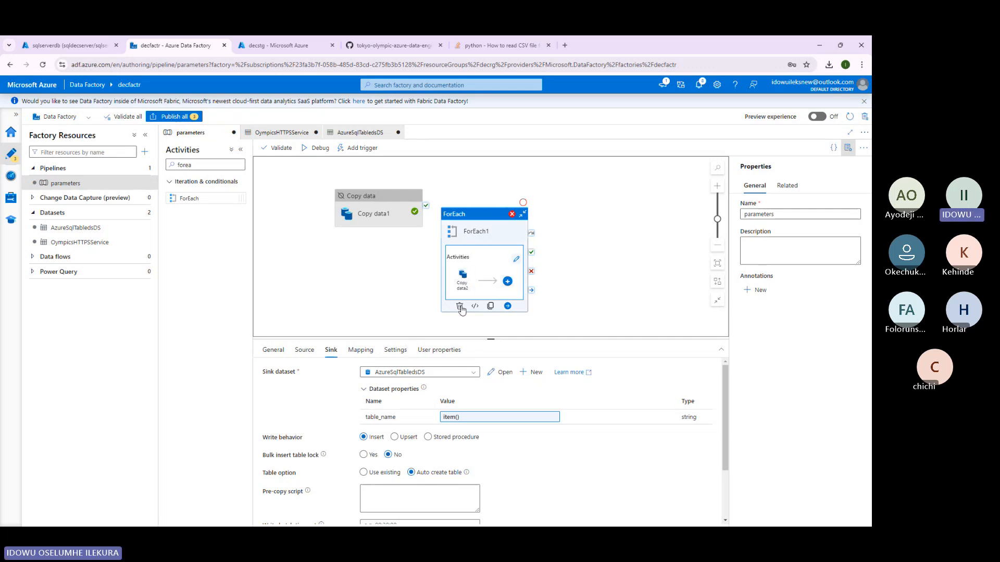
scroll(477, 374, "down", 1)
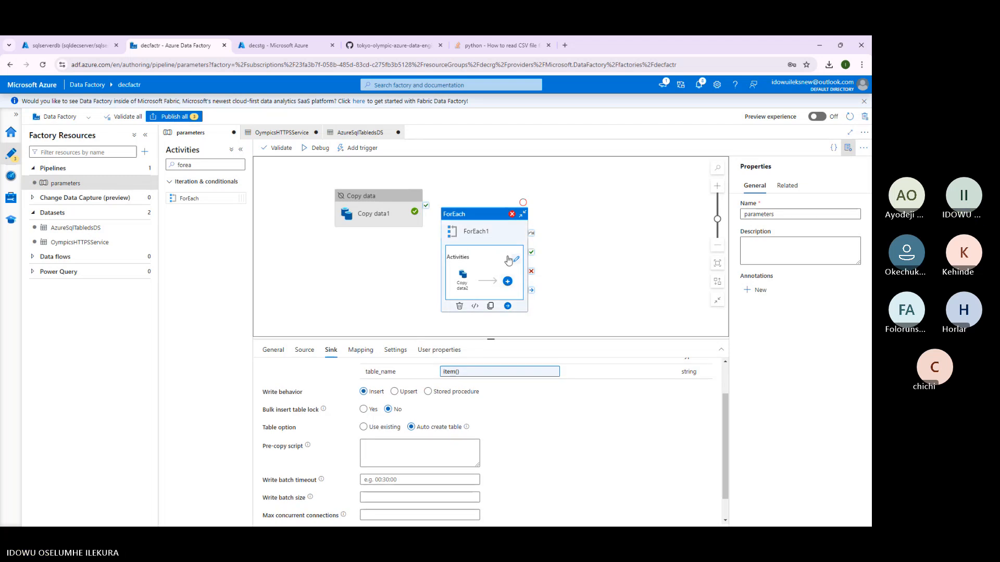
scroll(461, 416, "up", 1)
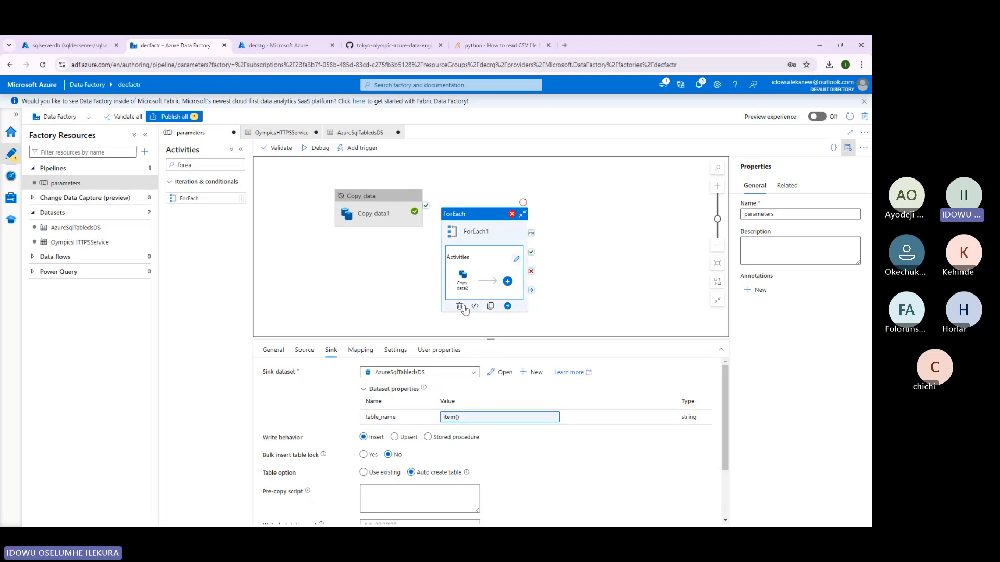
left_click(364, 389)
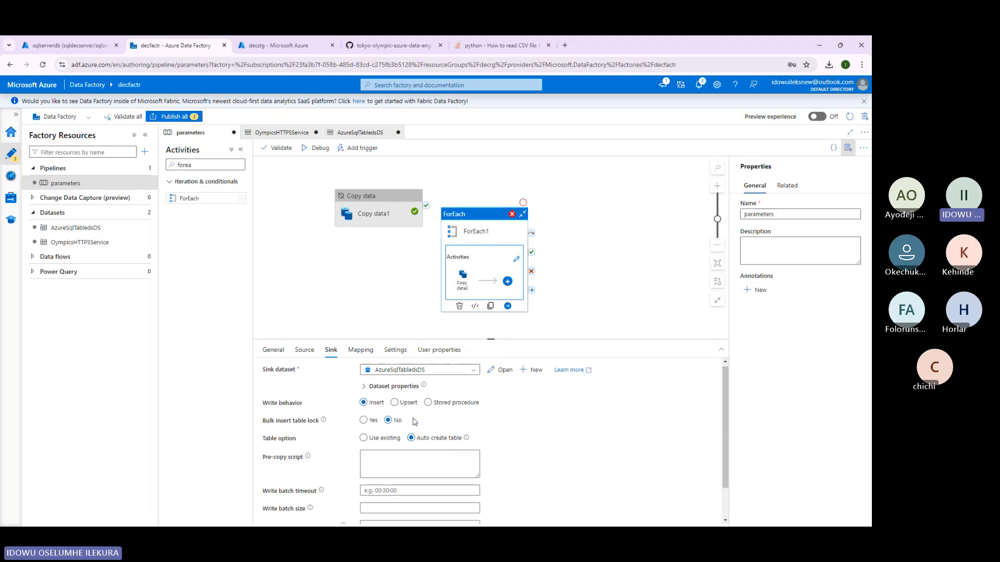
scroll(414, 421, "down", 1)
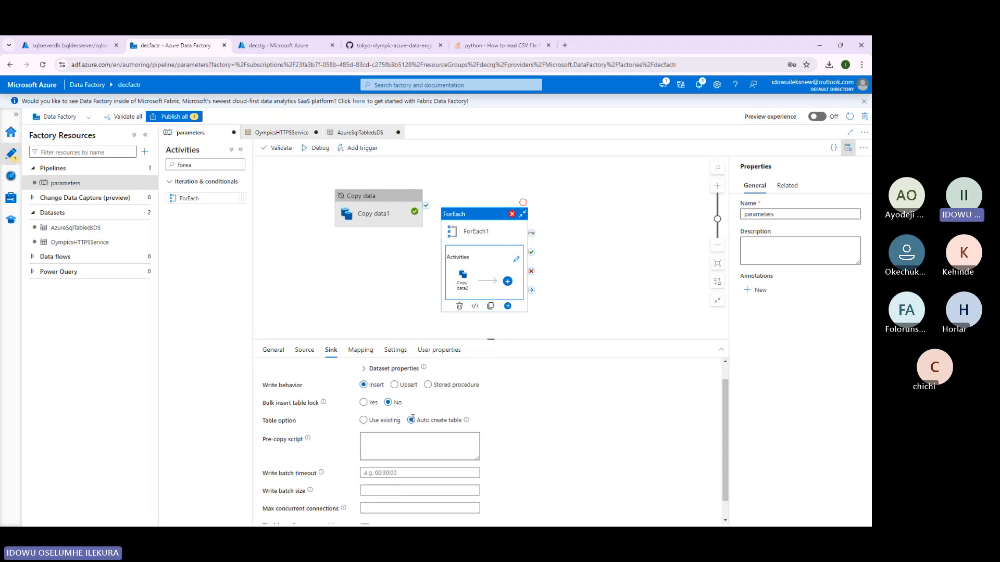
scroll(412, 418, "up", 1)
Replace the activity search with "look" and add a Lookup activity to the parameters pipeline beside ForEach1.
left_click_drag(200, 165, 150, 169)
key("BackSpace")
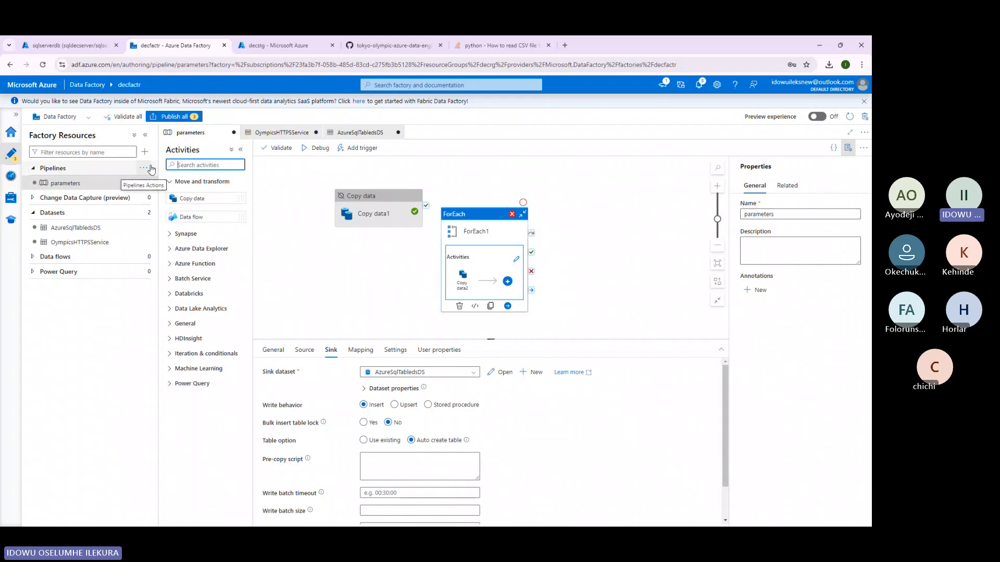
left_click(170, 235)
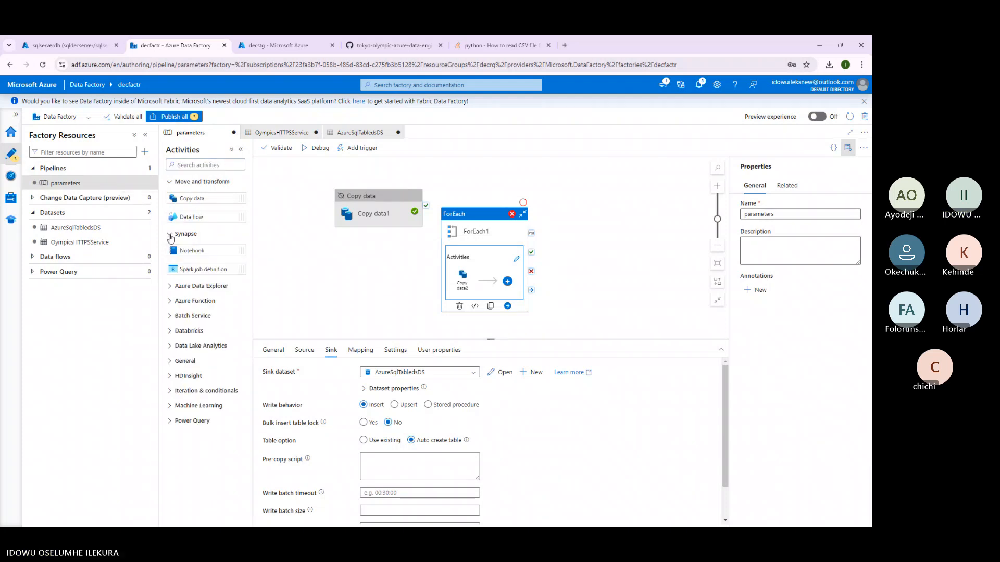
left_click(170, 235)
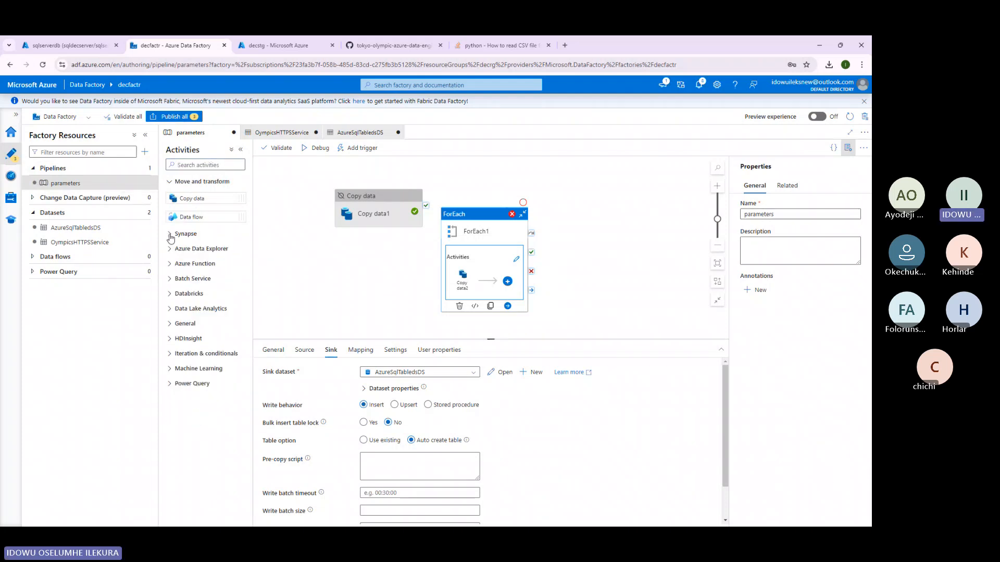
left_click(200, 166)
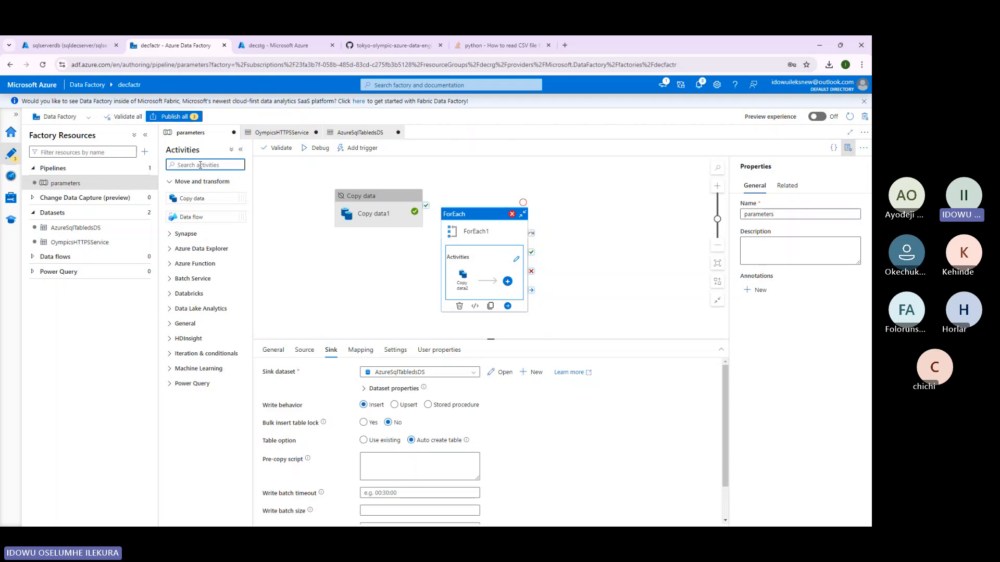
type("look")
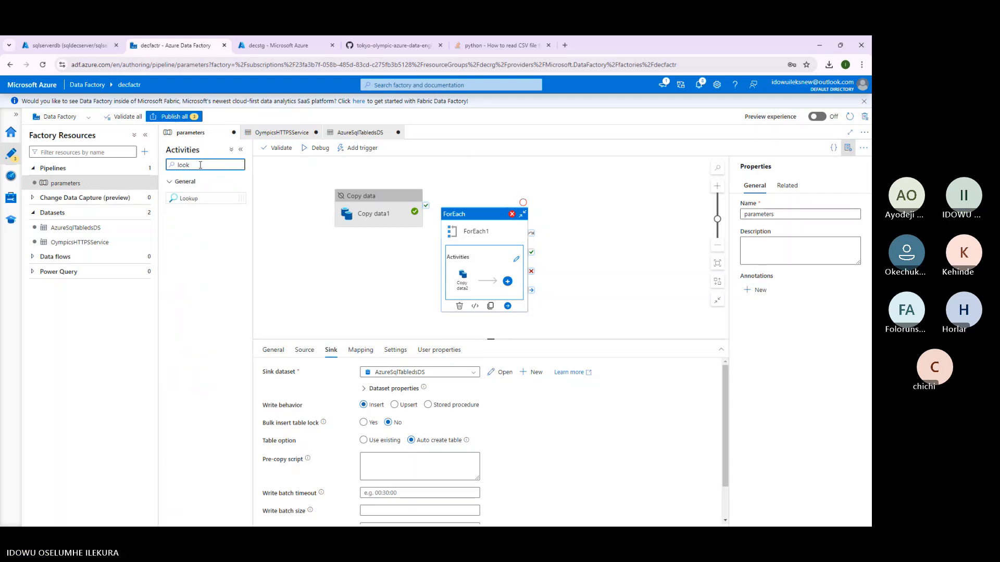
left_click_drag(196, 199, 580, 221)
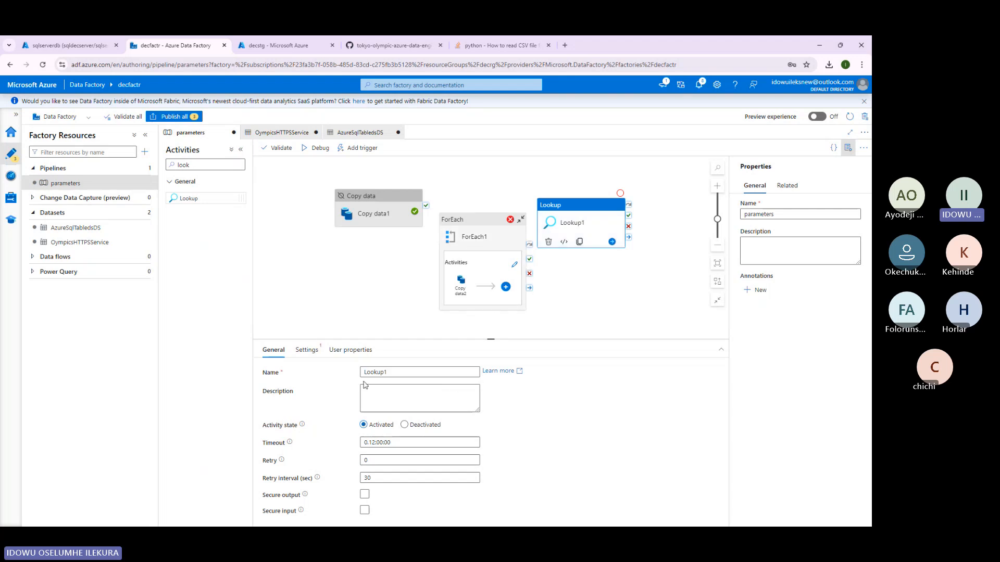
Set the new Lookup1 activity's source dataset to AzureSqlTabledsDS.
left_click(580, 221)
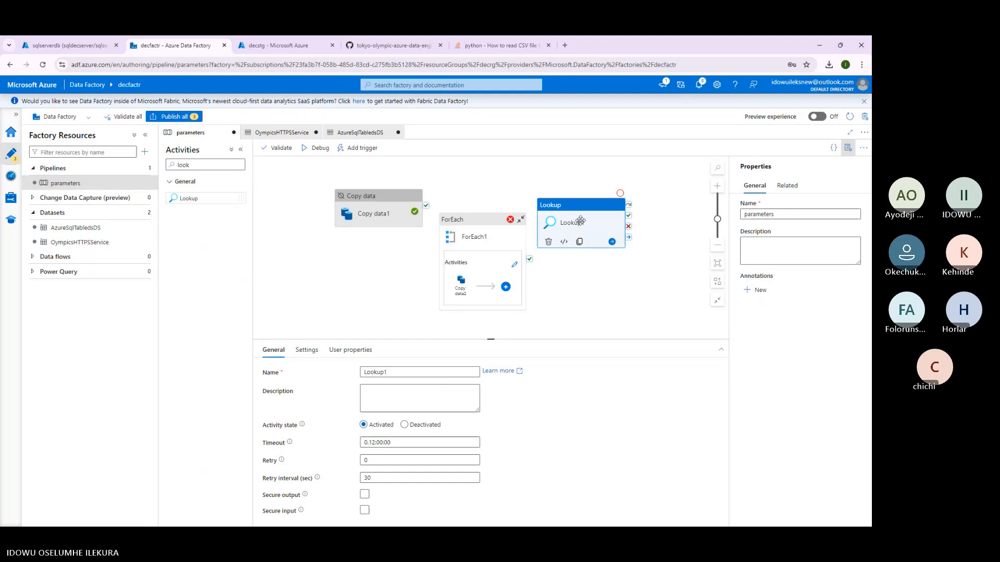
left_click(306, 349)
left_click(386, 373)
left_click(377, 316)
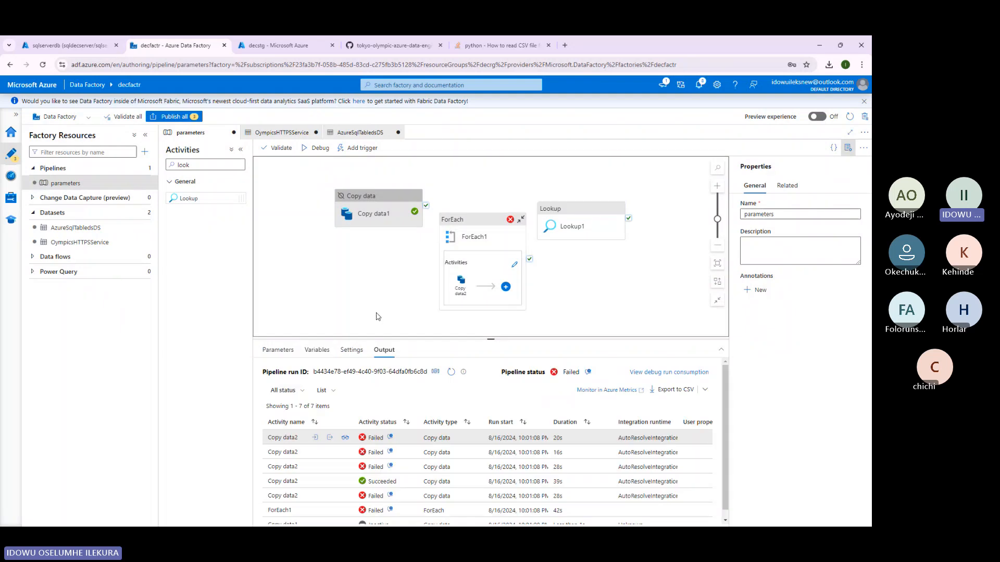
left_click(319, 349)
left_click(599, 229)
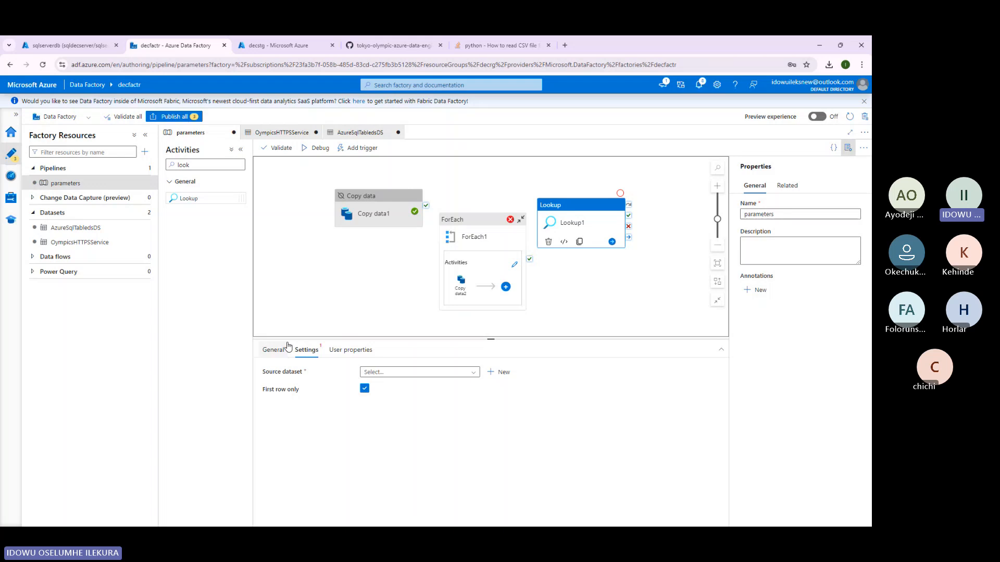
left_click(409, 372)
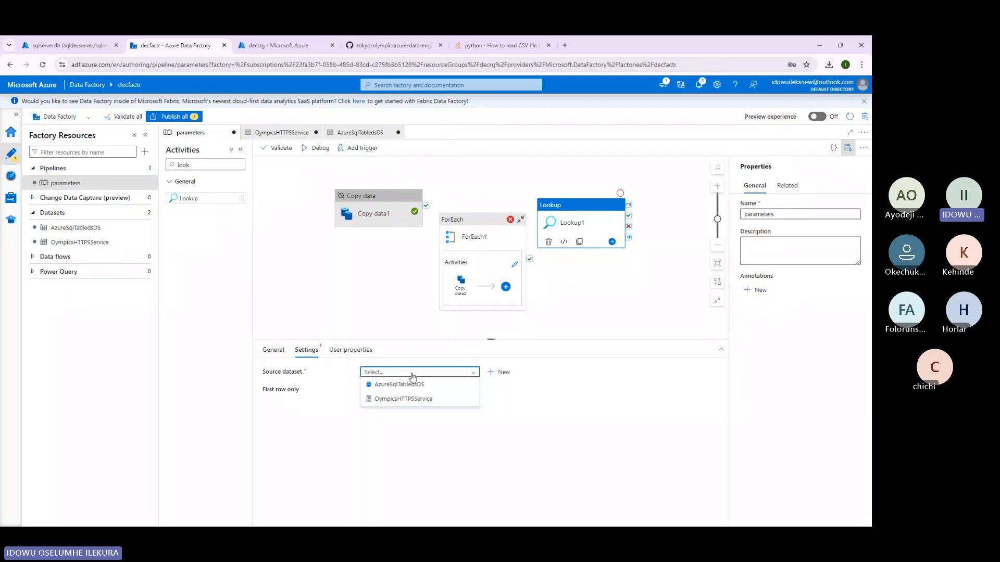
left_click(397, 386)
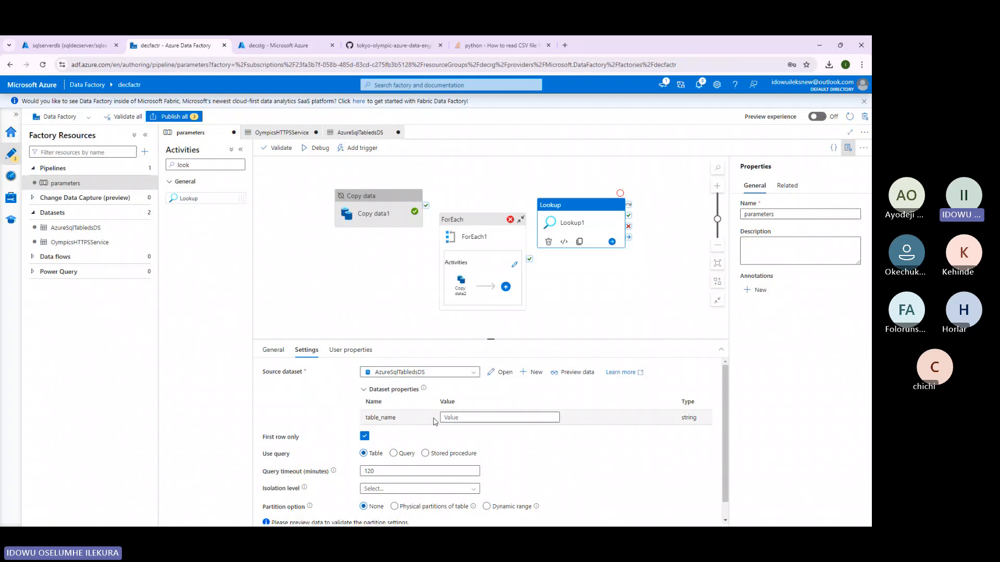
Copy the table name athletes from the SELECT query in the SQL query editor for Lookup1's table_name property.
left_click(453, 418)
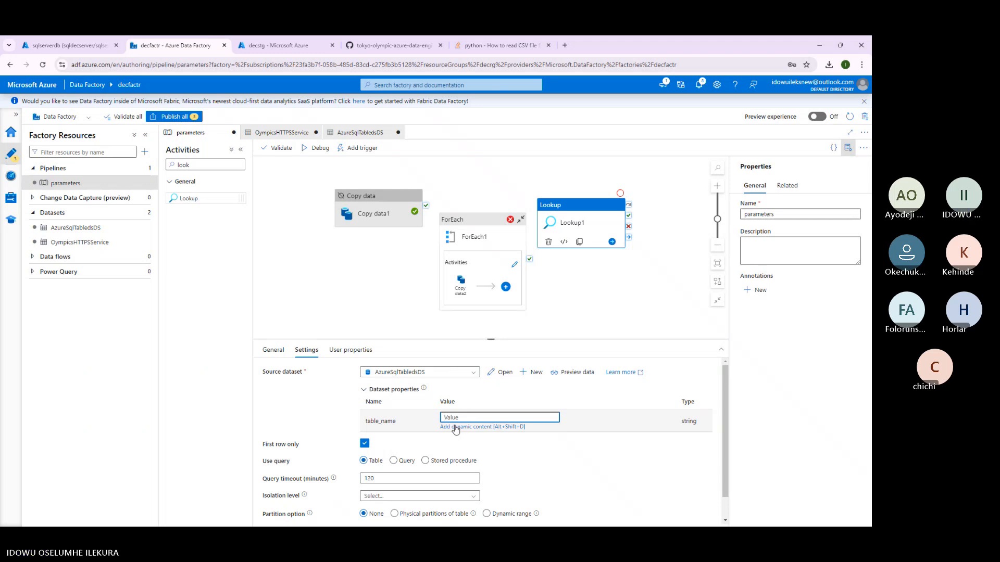
left_click(69, 45)
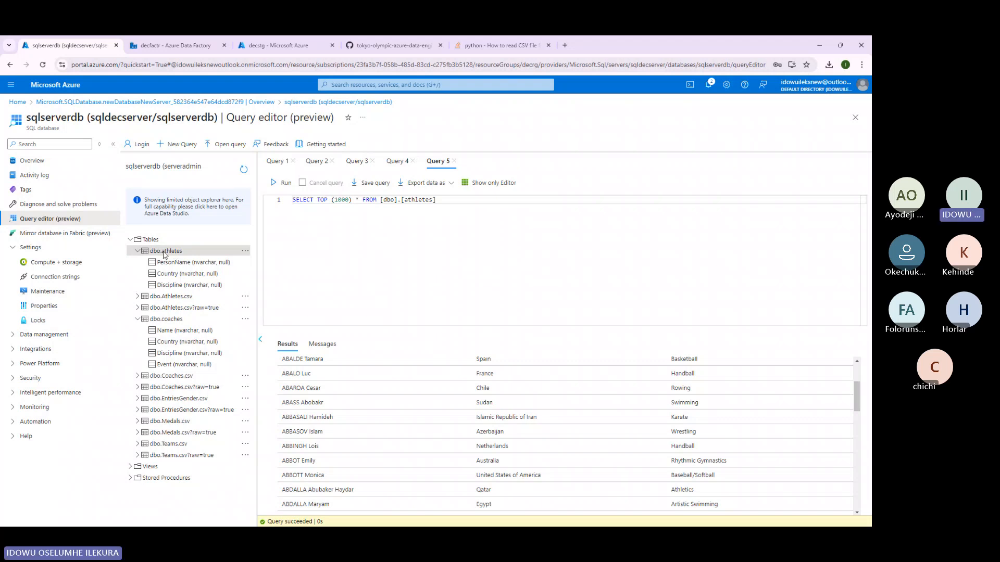
double_click(431, 201)
key("ctrl+c")
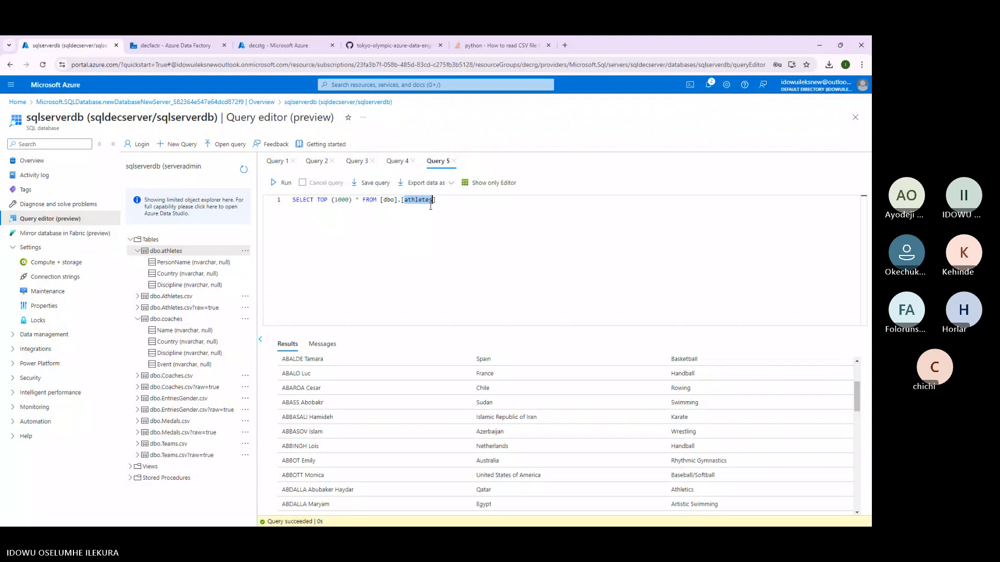
Switch to the Azure Data Factory pipeline and set Lookup1's table_name dataset property to athletes.
left_click(176, 47)
key("ctrl+v")
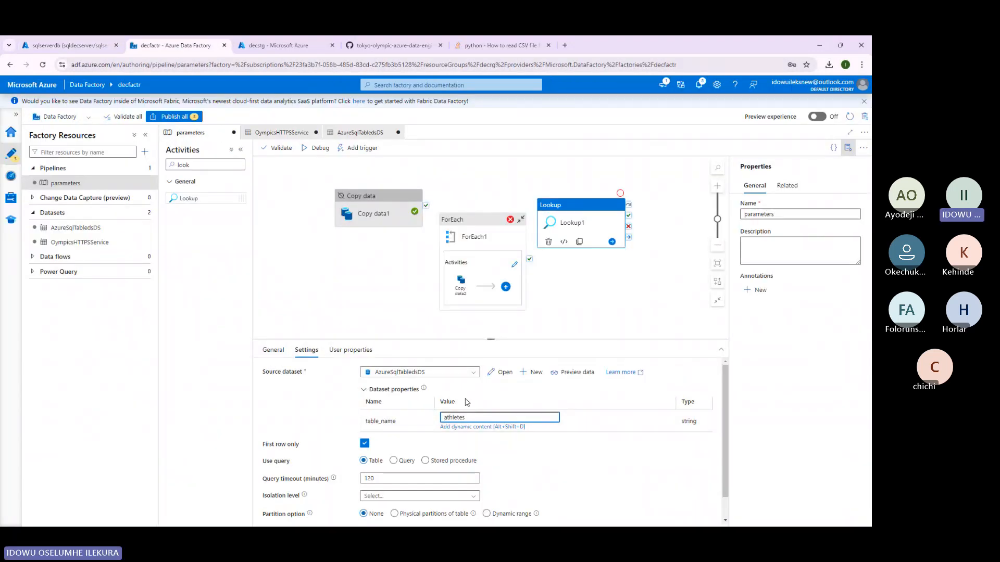
scroll(383, 395, "down", 1)
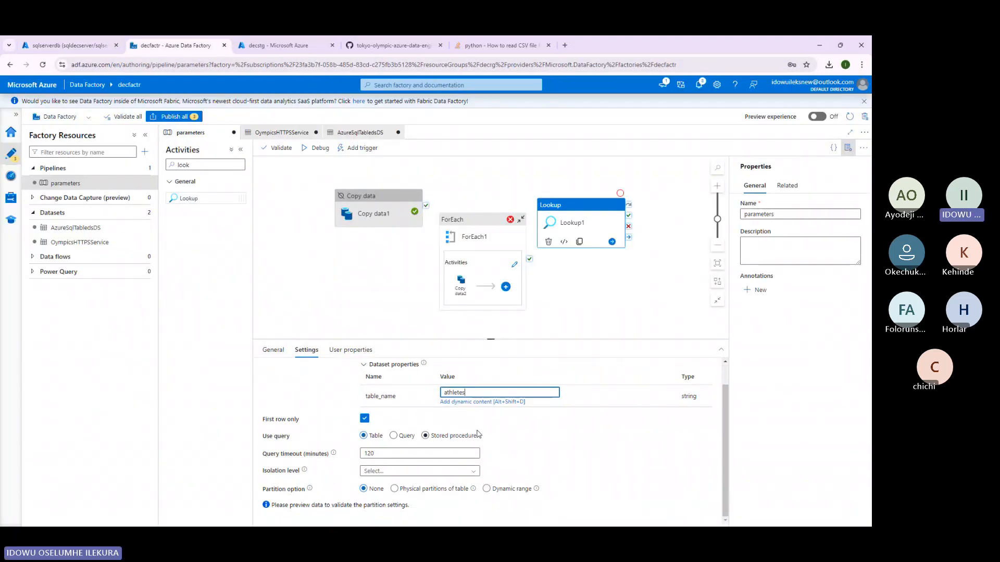
scroll(382, 394, "up", 1)
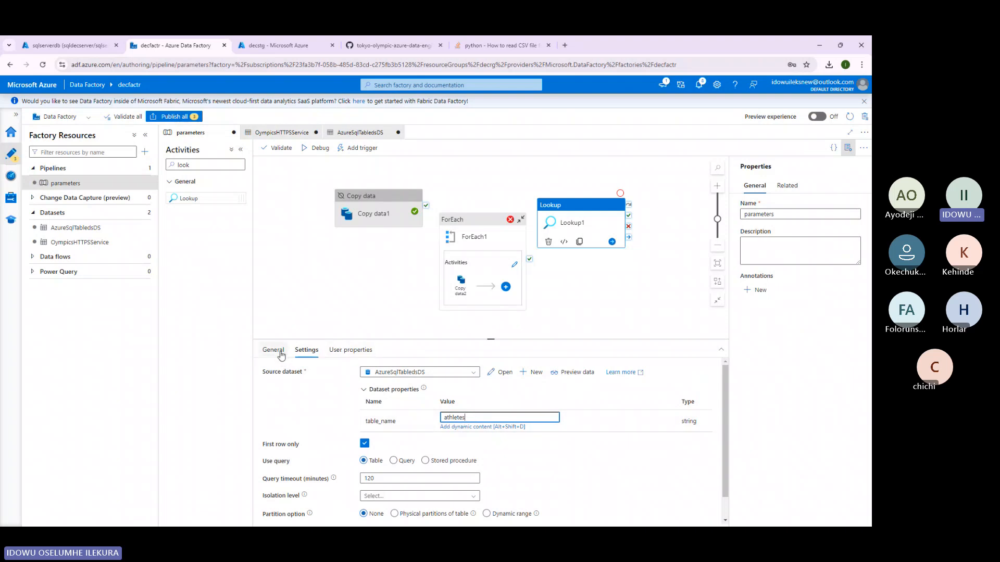
scroll(366, 433, "down", 1)
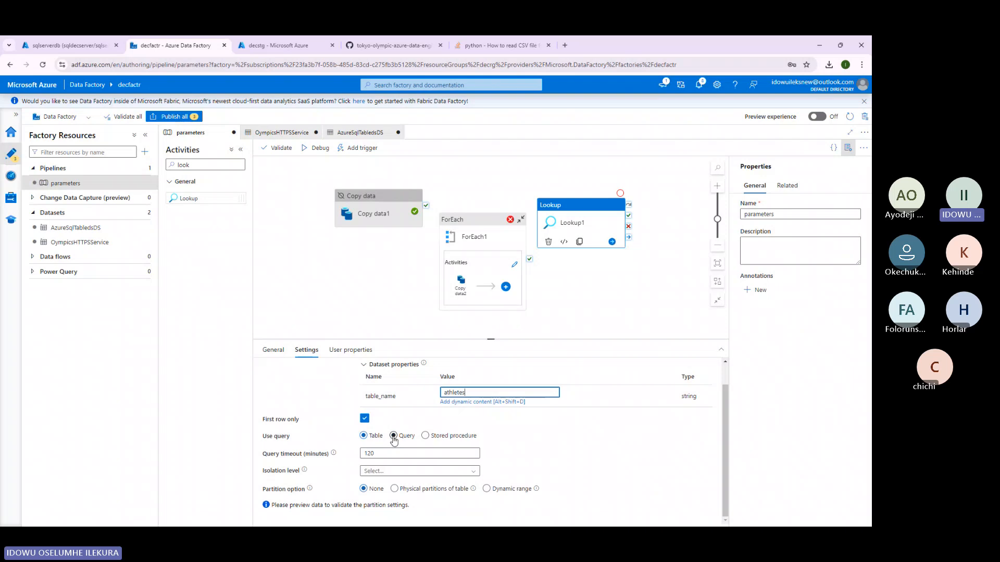
Make Lookup1 use a query instead of a table and write SELECT * FROM dbo.athletes as its query.
left_click(394, 436)
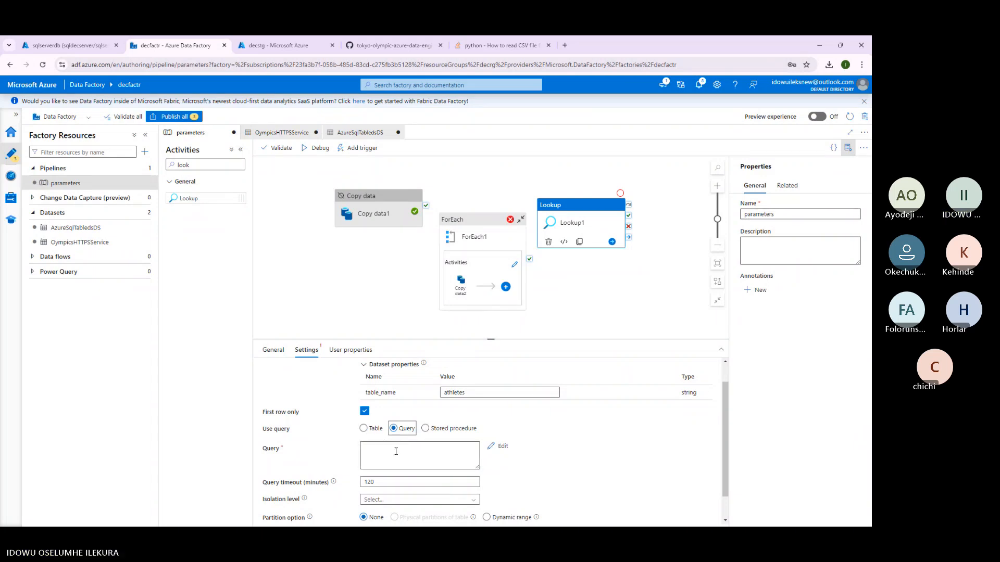
left_click(396, 452)
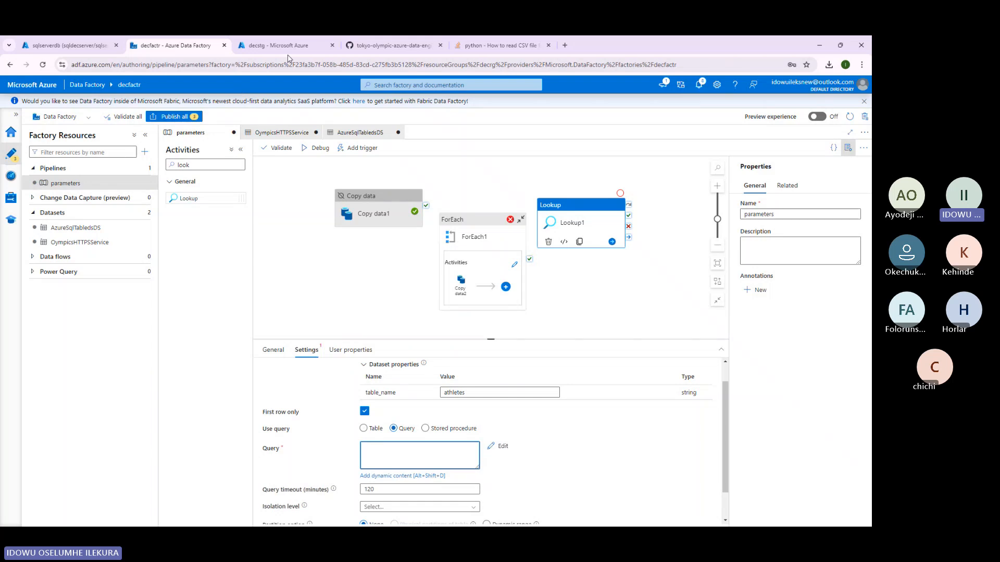
type("SELECT *")
key("Return")
type("FROM")
scroll(399, 451, "up", 1)
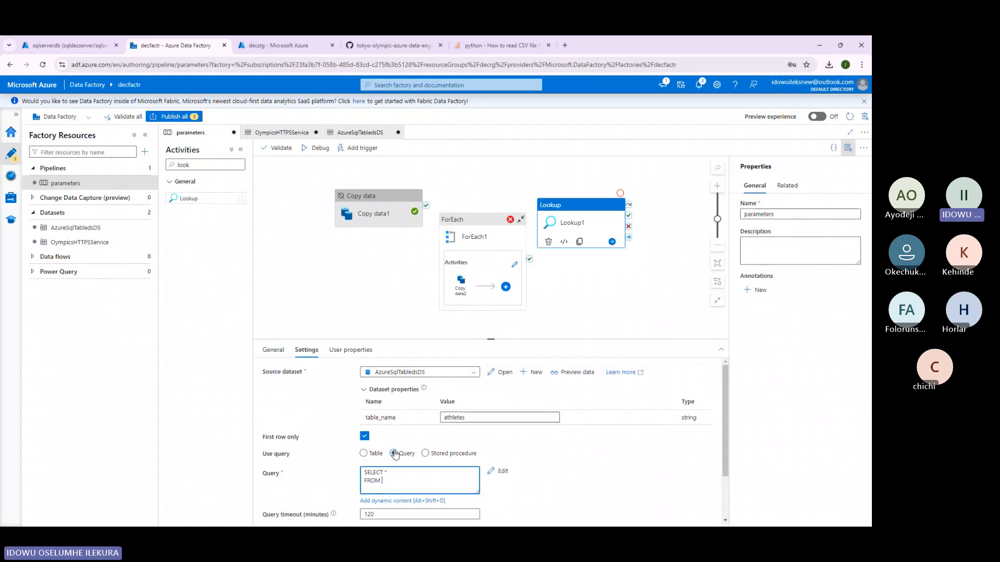
left_click(415, 422)
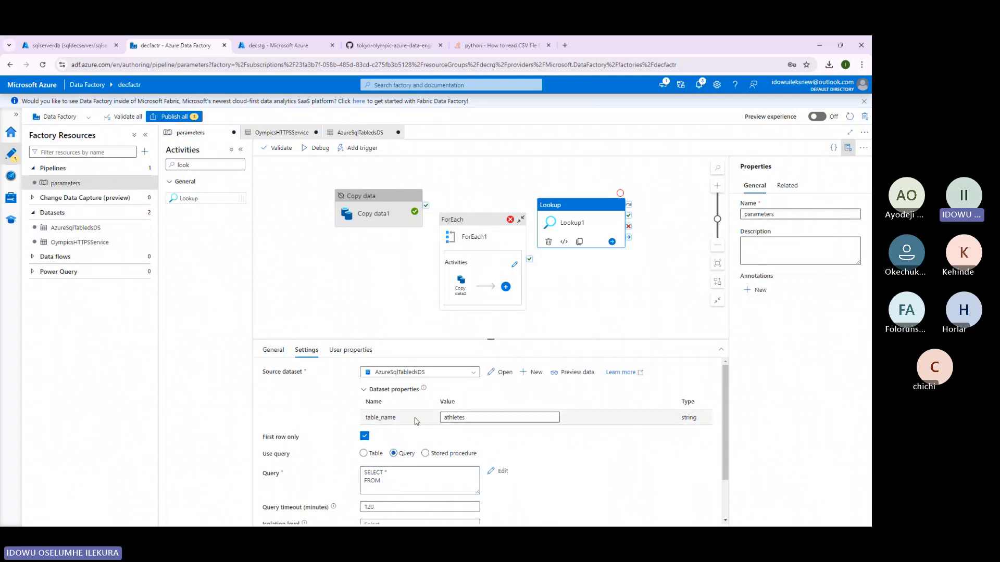
left_click(385, 486)
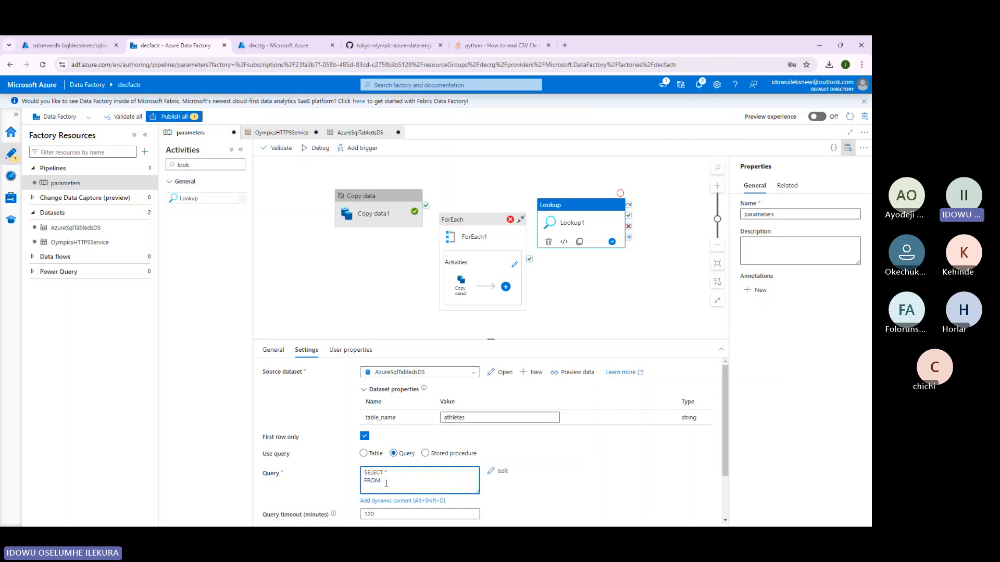
type("dbo.athl")
type("etes")
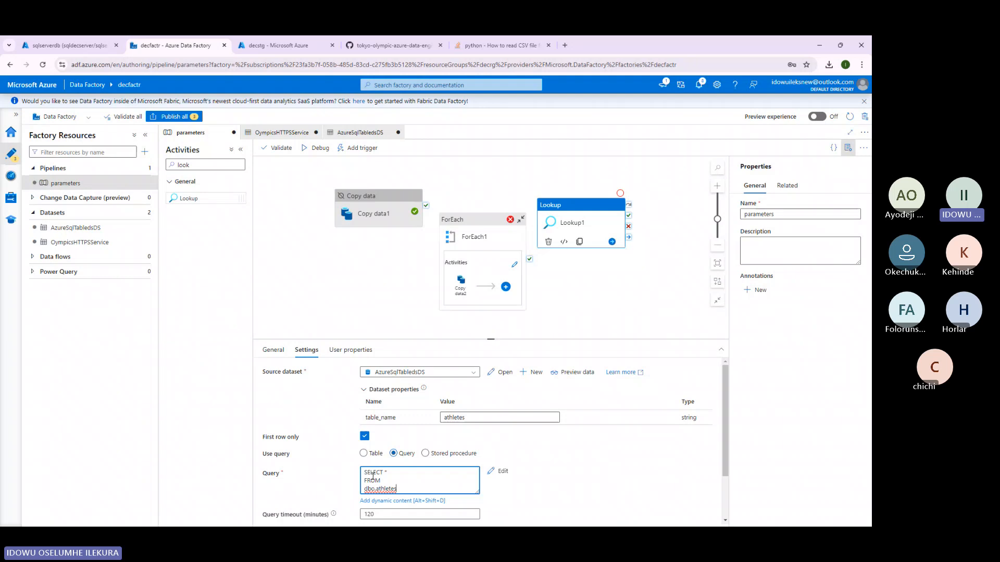
Add LIMIT 1 as the last line of Lookup1's query.
scroll(386, 484, "down", 2)
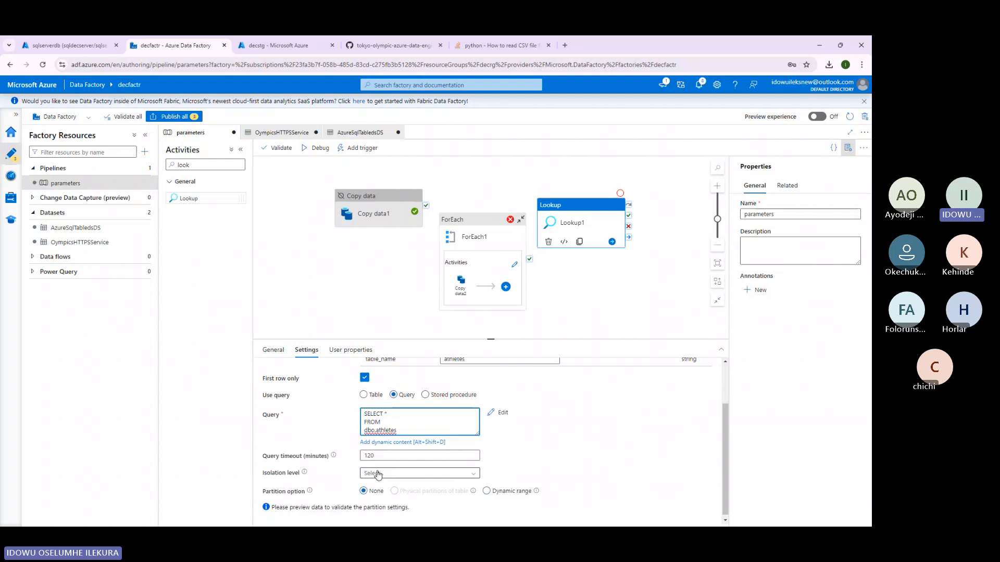
key("Return")
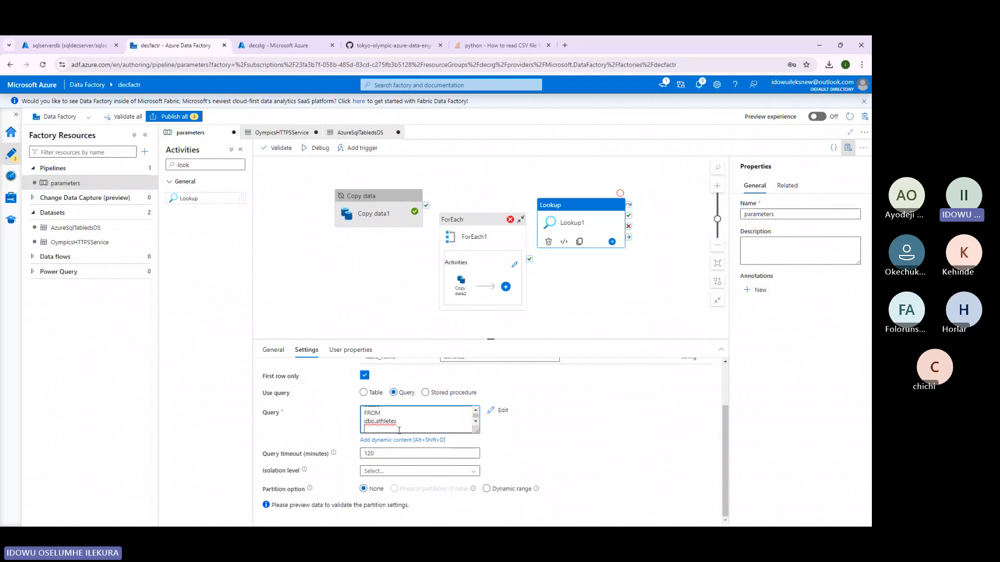
type("LIMIT 1")
scroll(336, 457, "up", 1)
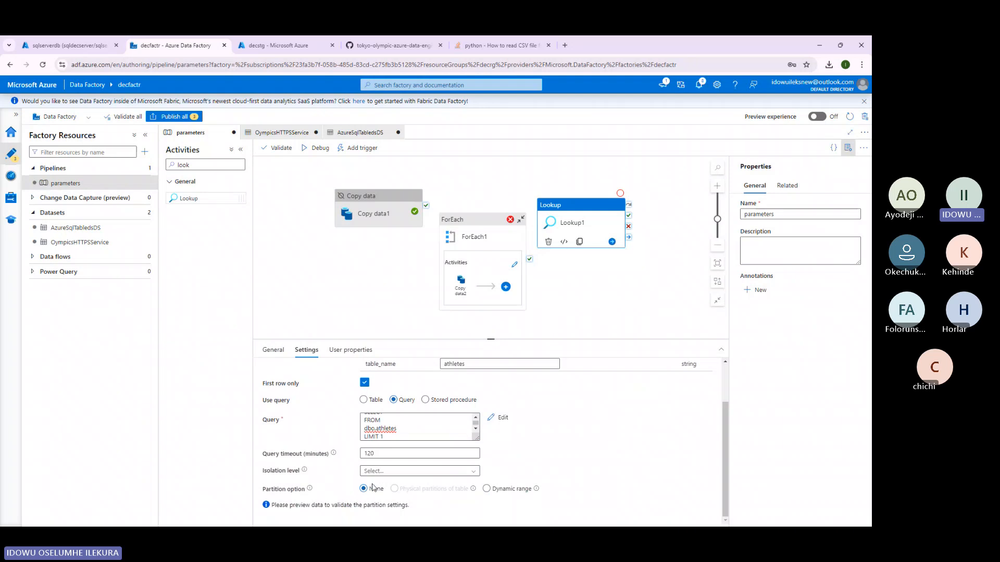
scroll(370, 422, "up", 1)
scroll(536, 404, "up", 2)
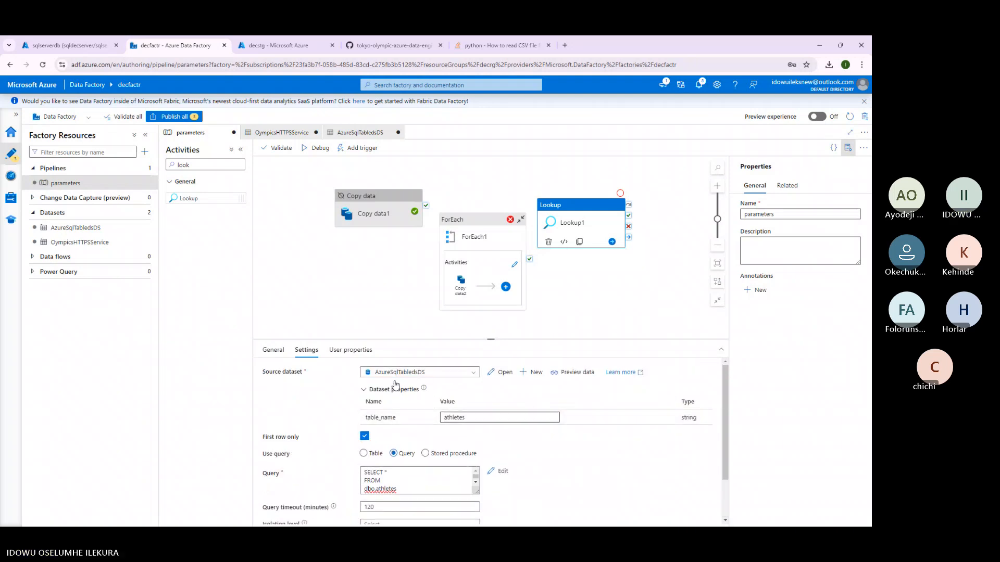
Move the Lookup1 activity below Copy data1 and start a debug run of the pipeline with the default relative_url value.
left_click_drag(568, 224, 316, 278)
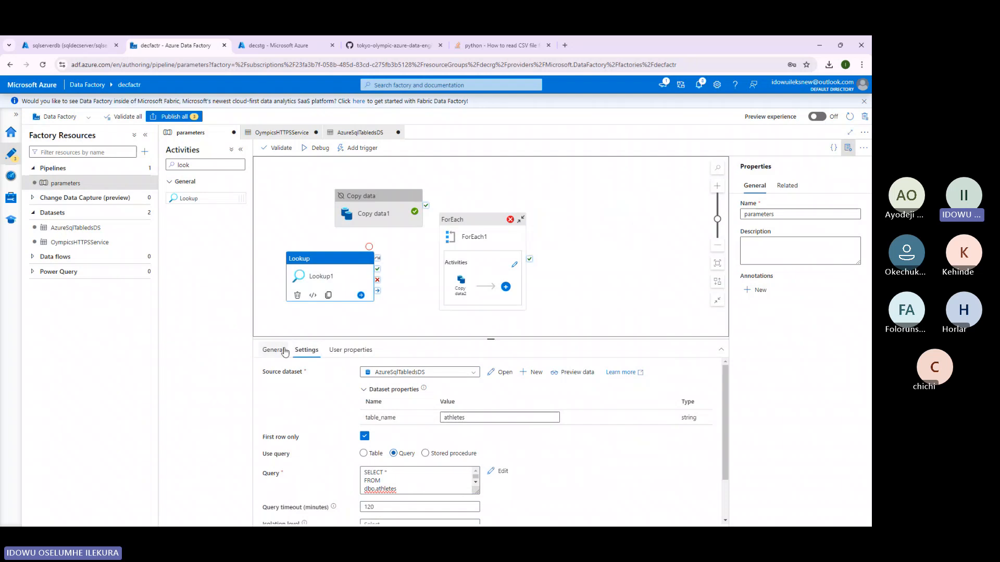
left_click(336, 350)
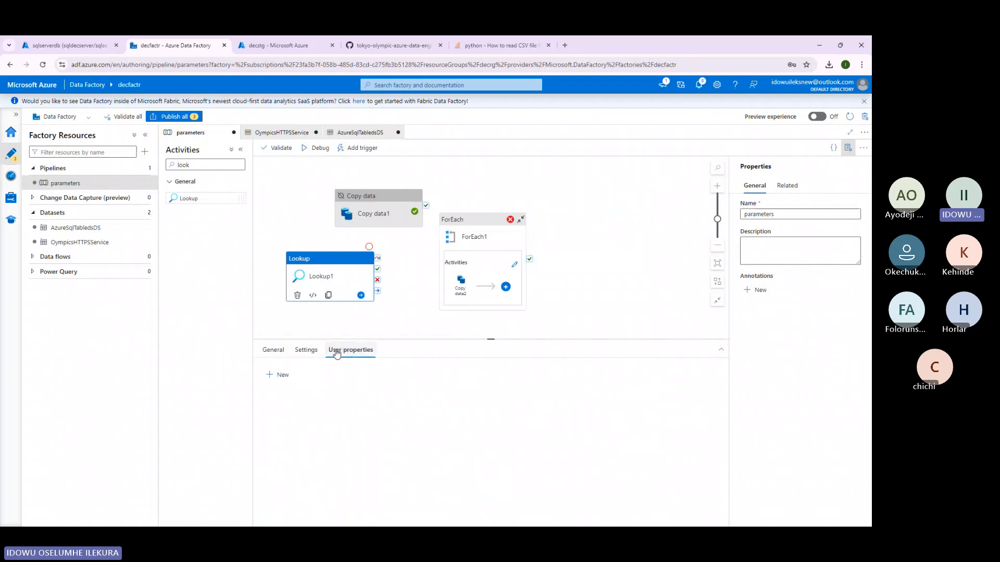
left_click(328, 285)
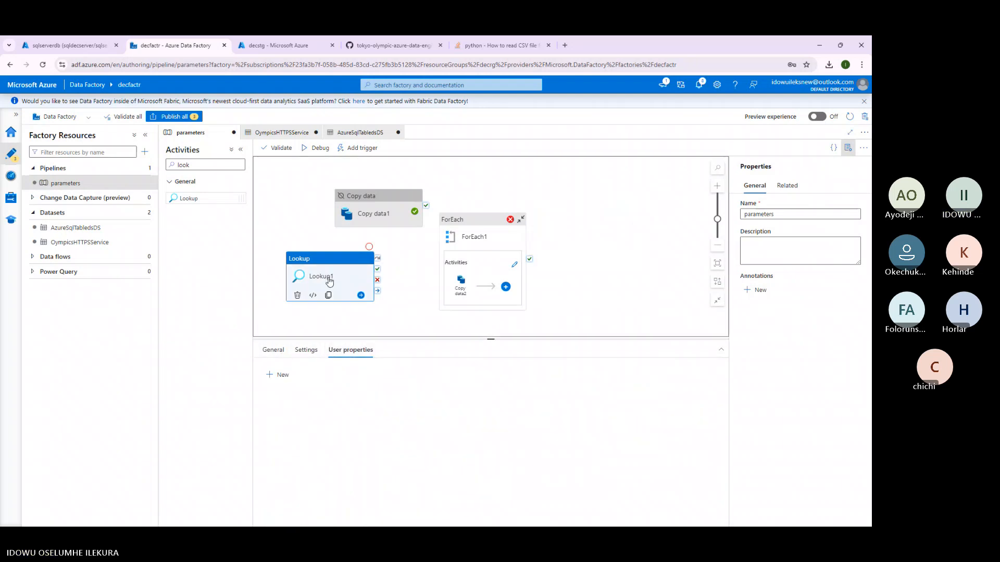
left_click(319, 148)
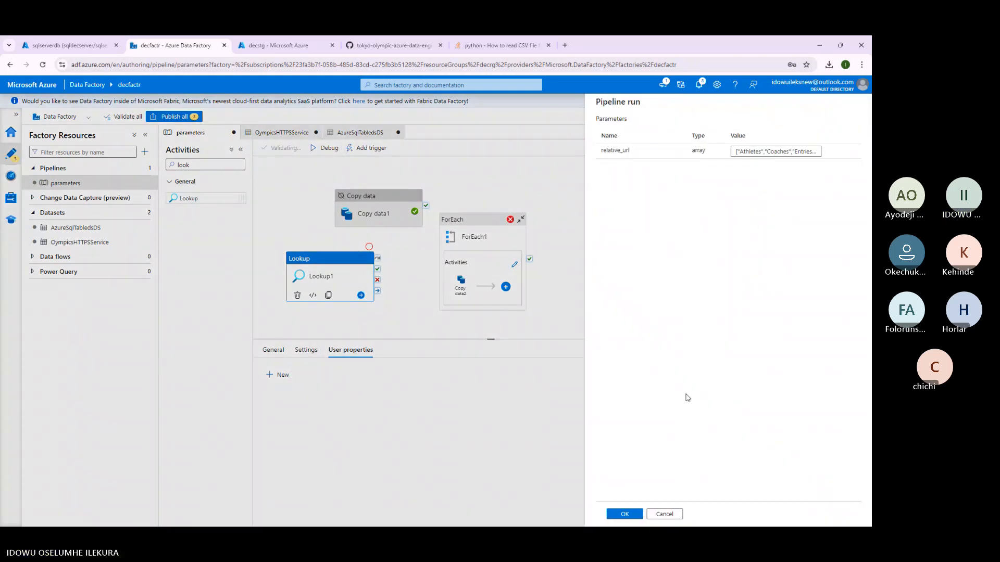
left_click(624, 514)
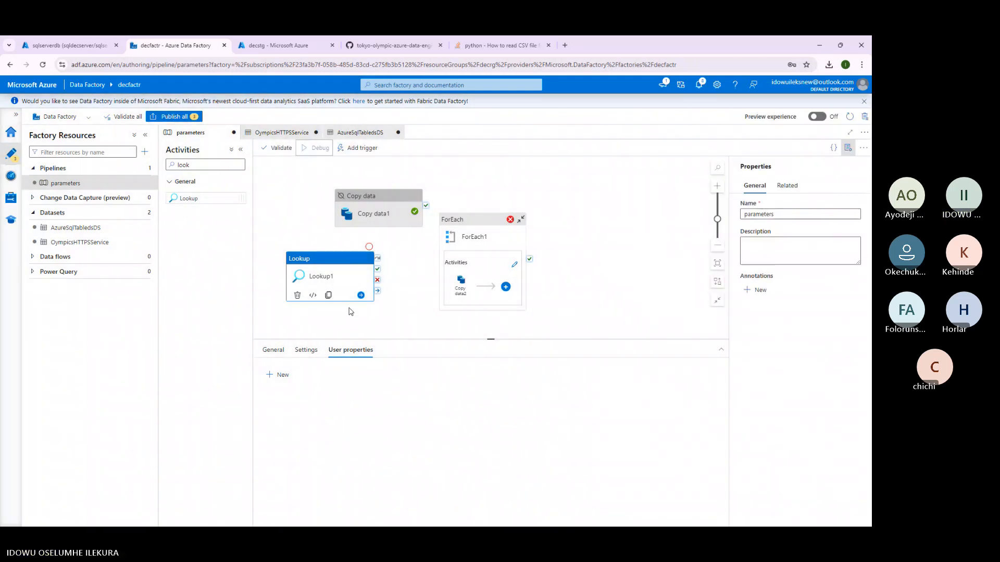
Check the pipeline's parameters and the Lookup1 activity's settings during the debug run.
left_click(338, 277)
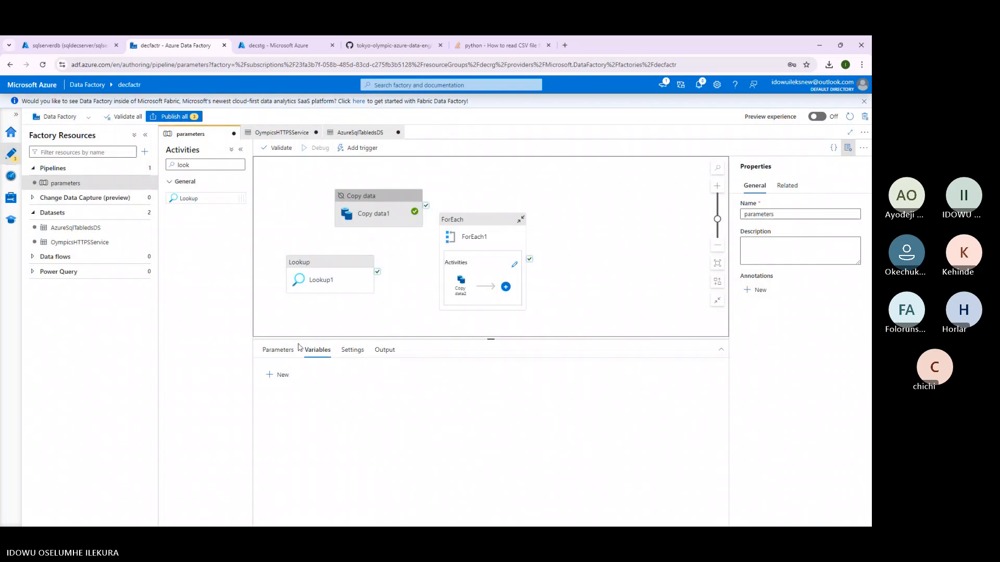
left_click(288, 350)
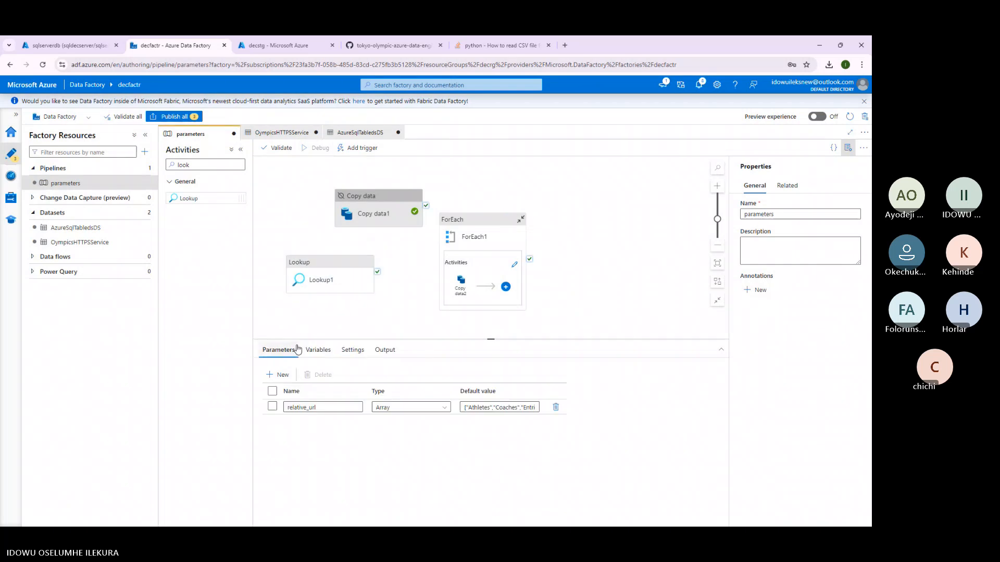
left_click(358, 274)
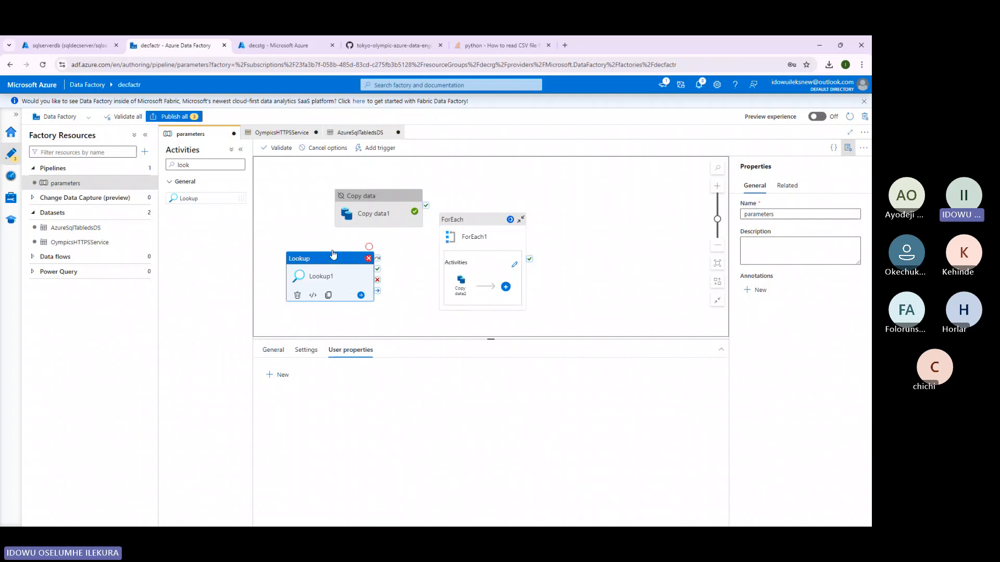
left_click(296, 351)
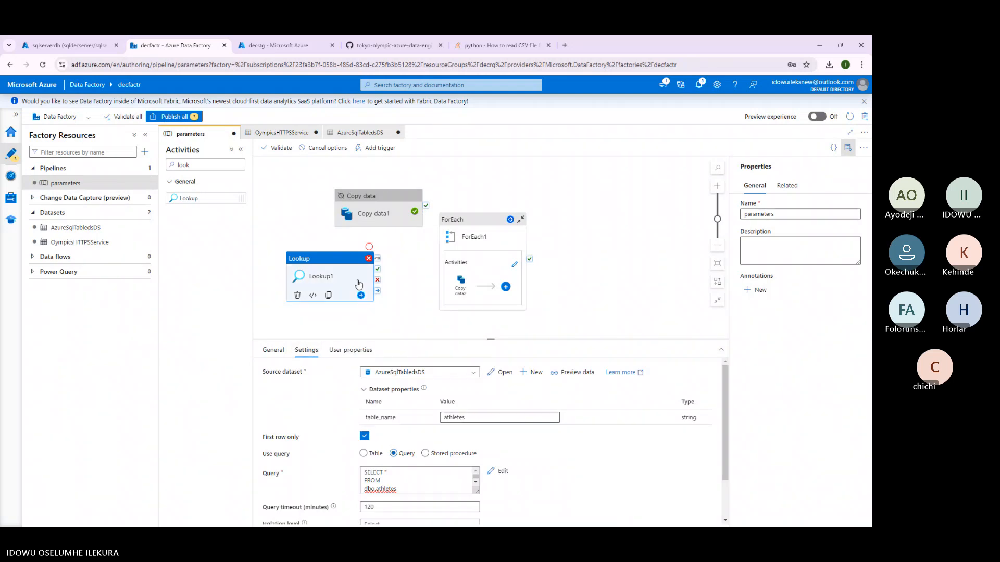
Open the pipeline's debug run output and read through the input JSON of the Lookup1 run.
left_click(319, 208)
scroll(345, 507, "down", 1)
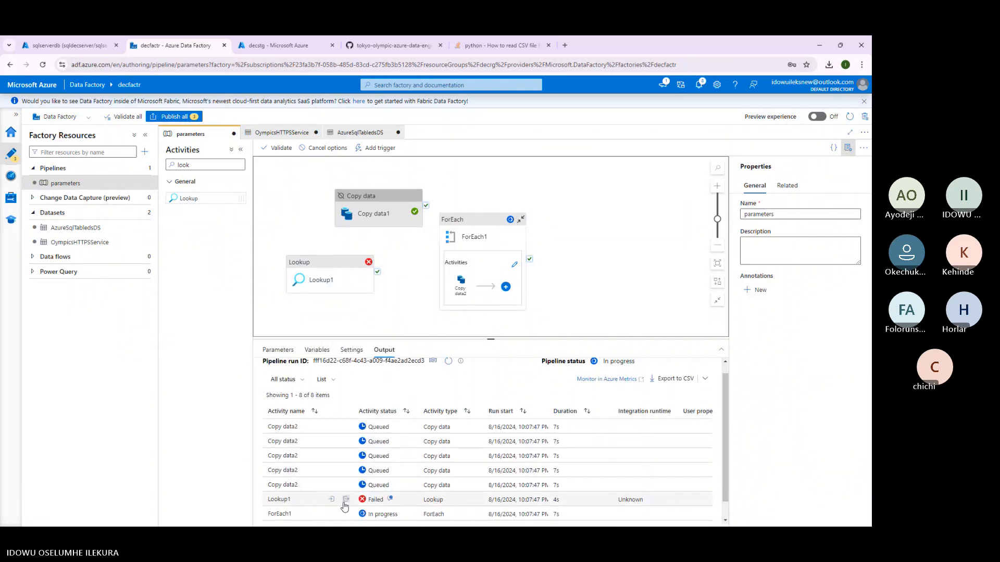
scroll(345, 506, "down", 1)
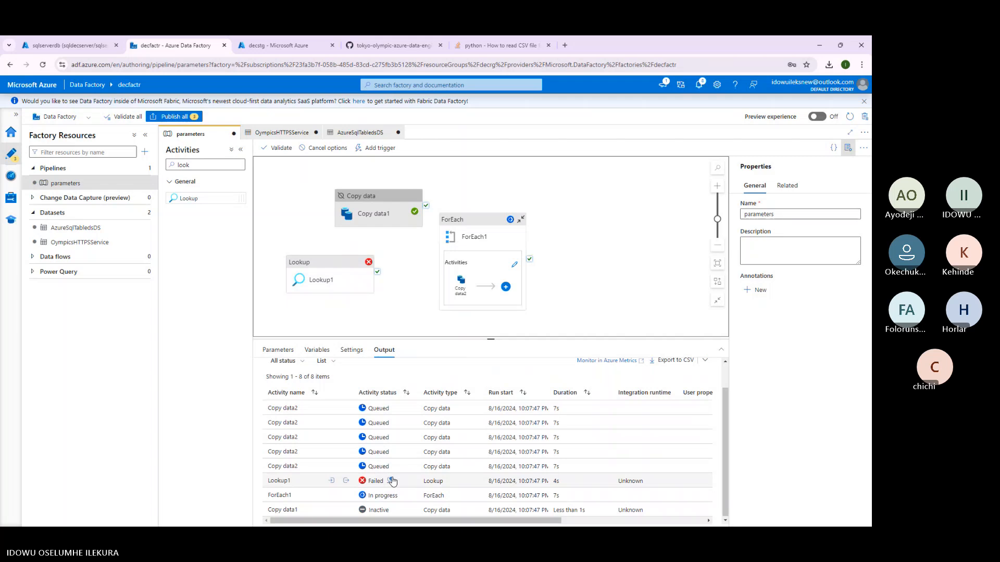
left_click(393, 481)
key("Escape")
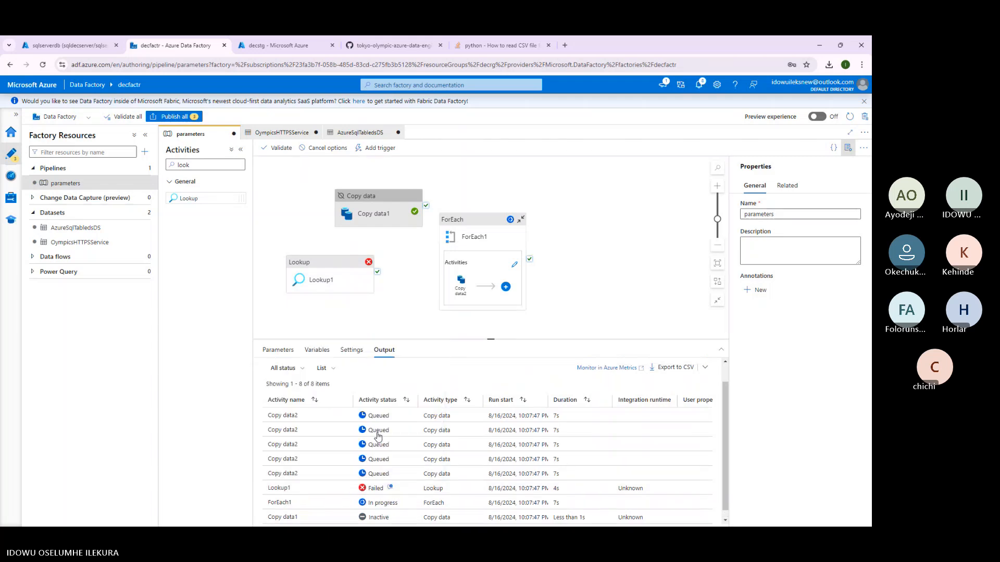
left_click(332, 489)
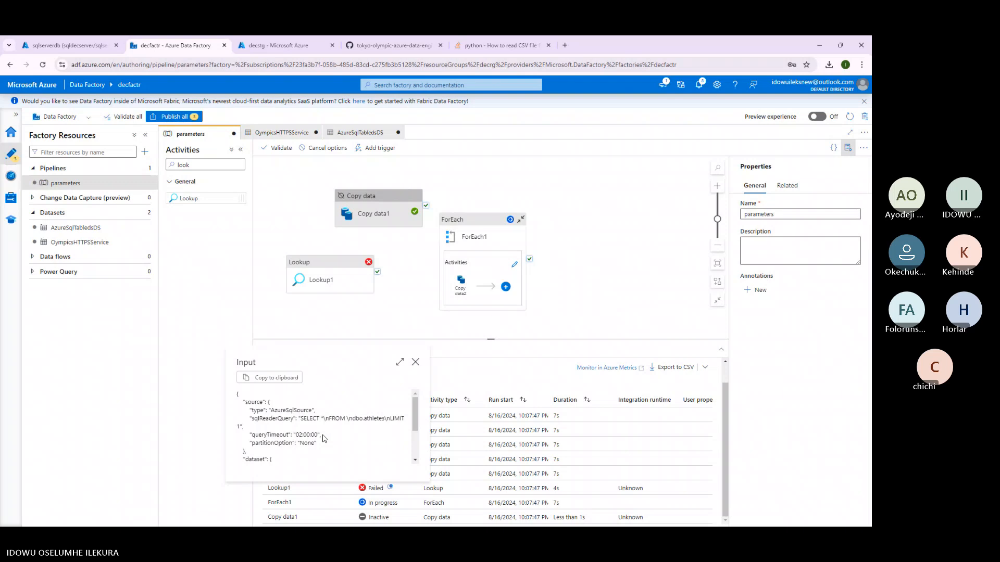
scroll(323, 438, "down", 3)
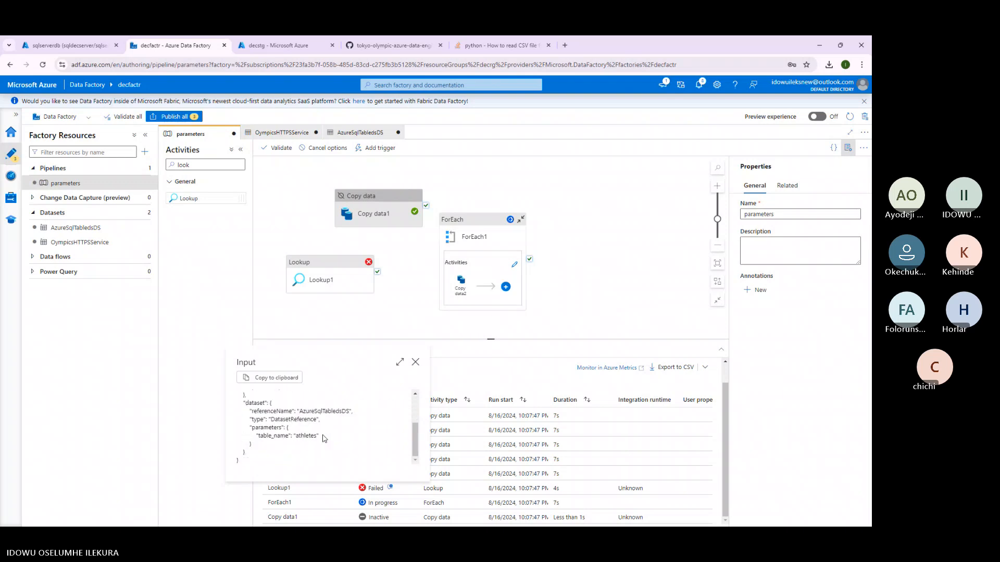
scroll(323, 438, "up", 5)
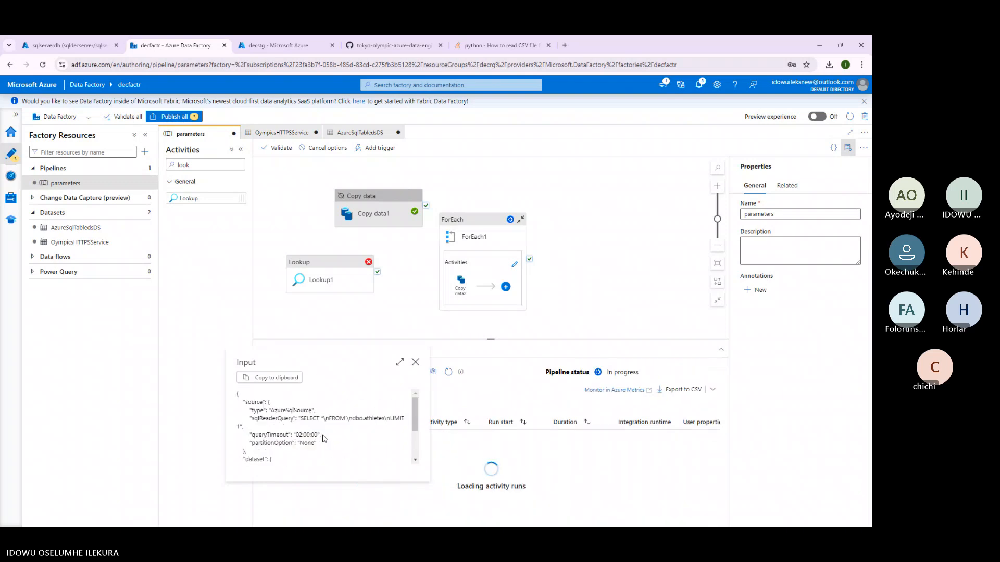
left_click(415, 362)
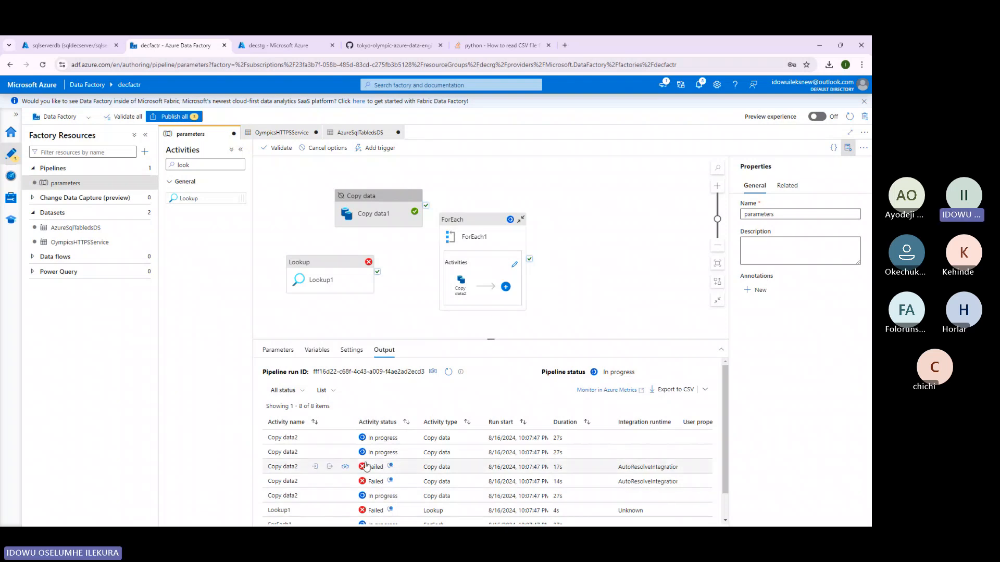
Examine the Lookup1 run's output, input and error details, and close the details.
scroll(364, 470, "down", 1)
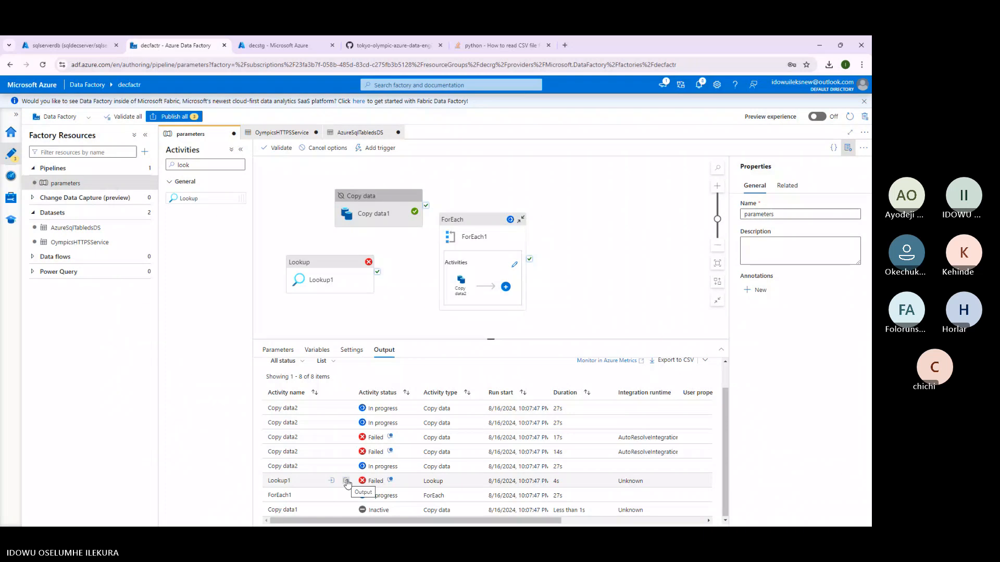
left_click(346, 482)
left_click(347, 480)
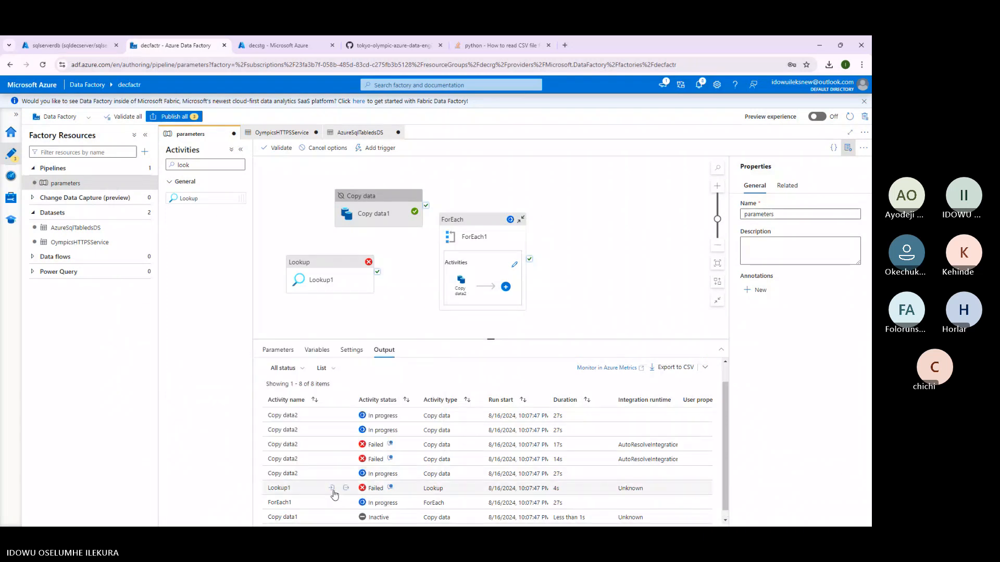
left_click(332, 489)
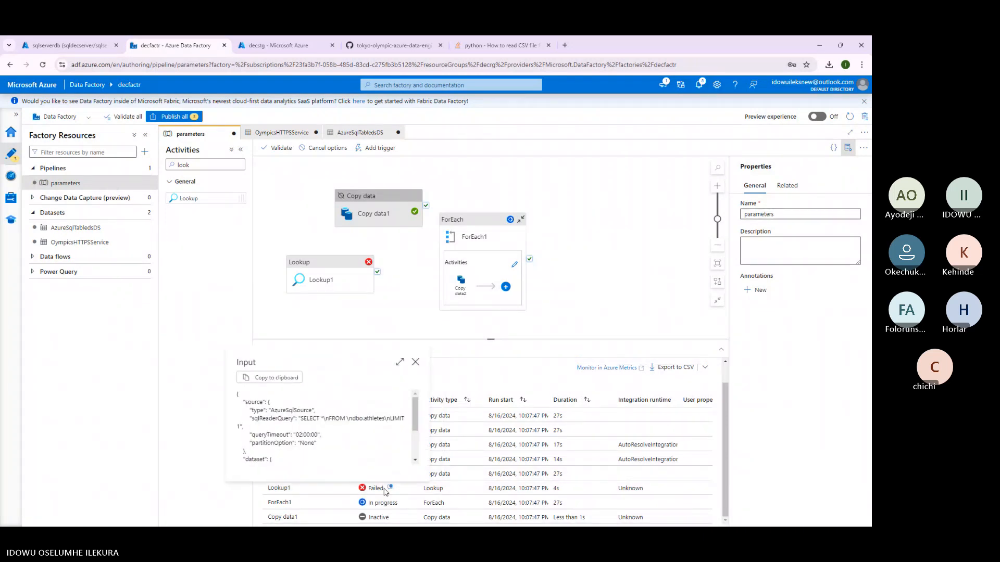
left_click(415, 362)
left_click(391, 487)
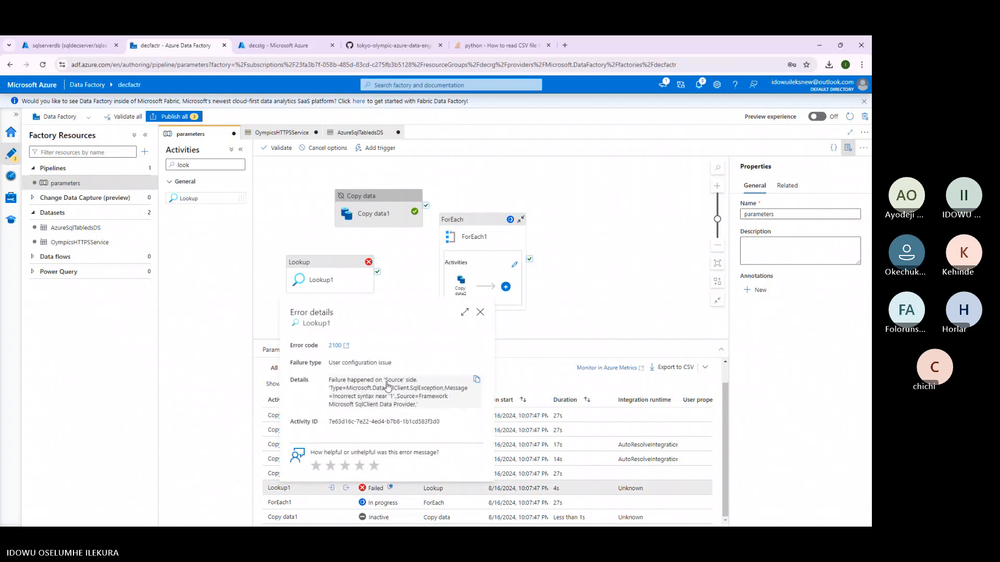
left_click(480, 312)
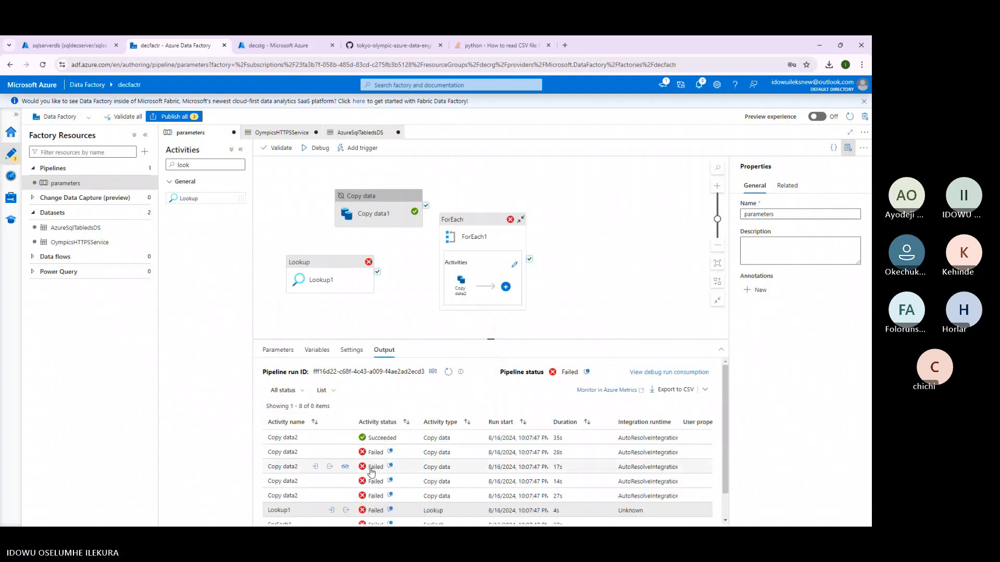
Review the Lookup1 run's input query and its error details in the debug output, closing each when done.
scroll(372, 459, "down", 1)
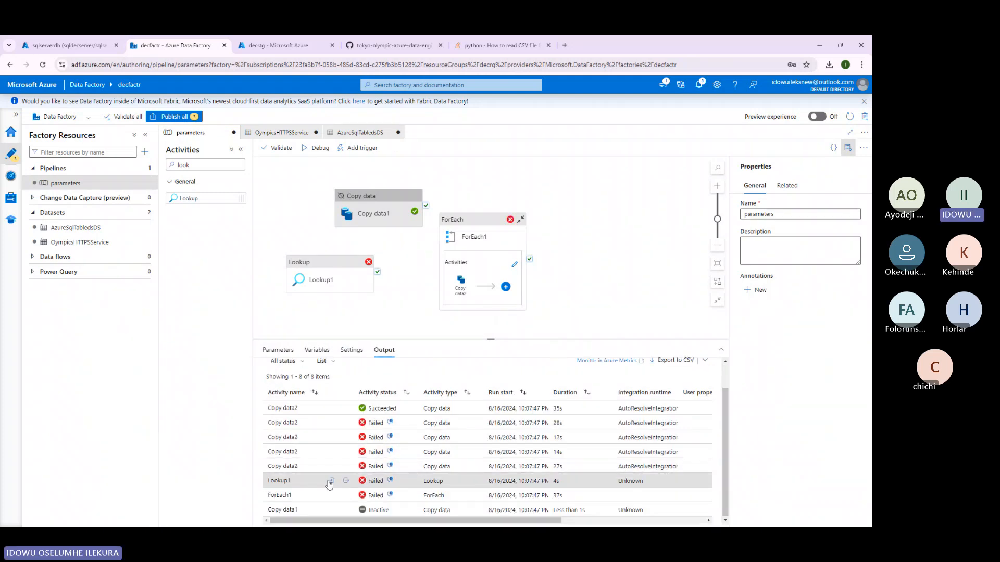
left_click(331, 486)
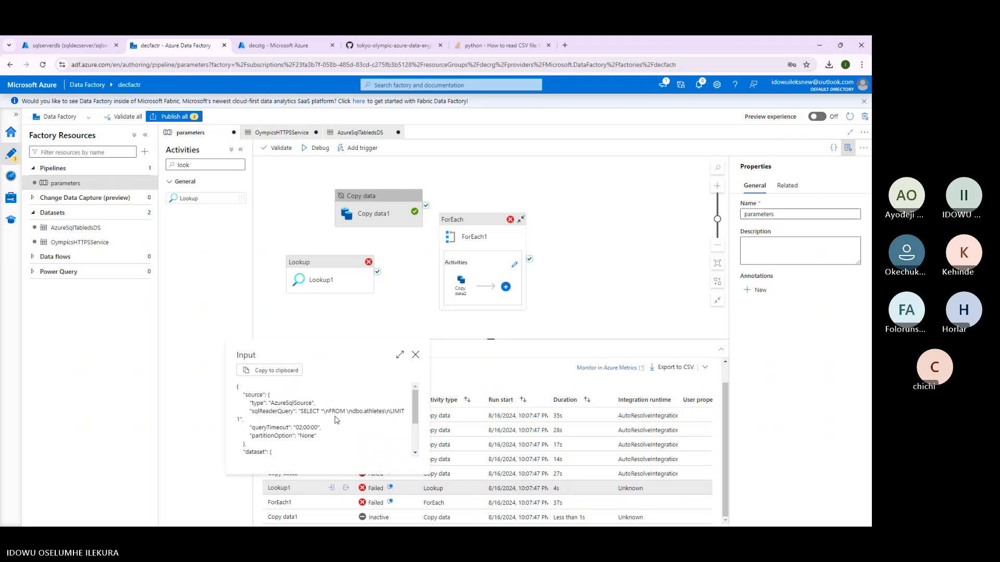
left_click(416, 355)
left_click(391, 488)
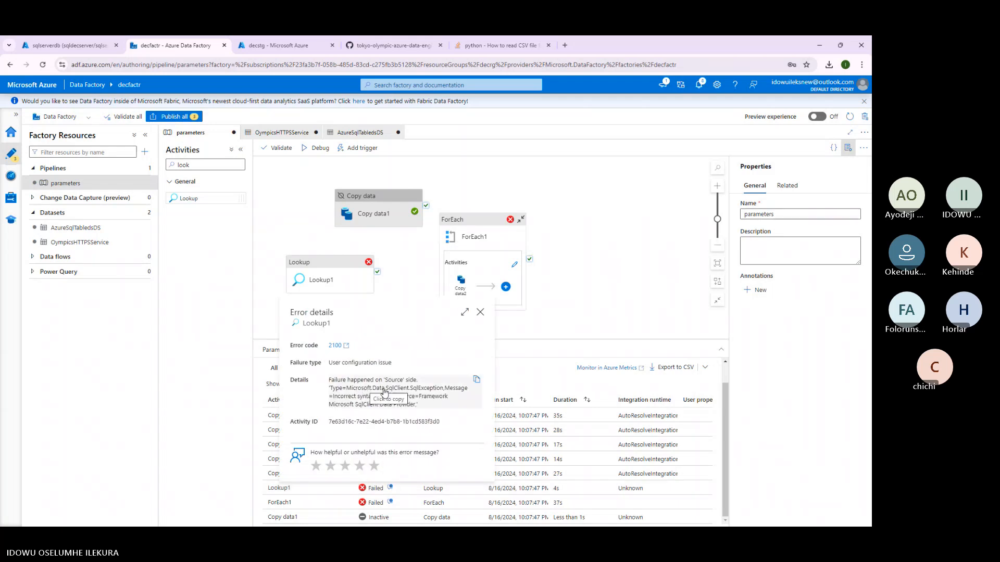
left_click(481, 312)
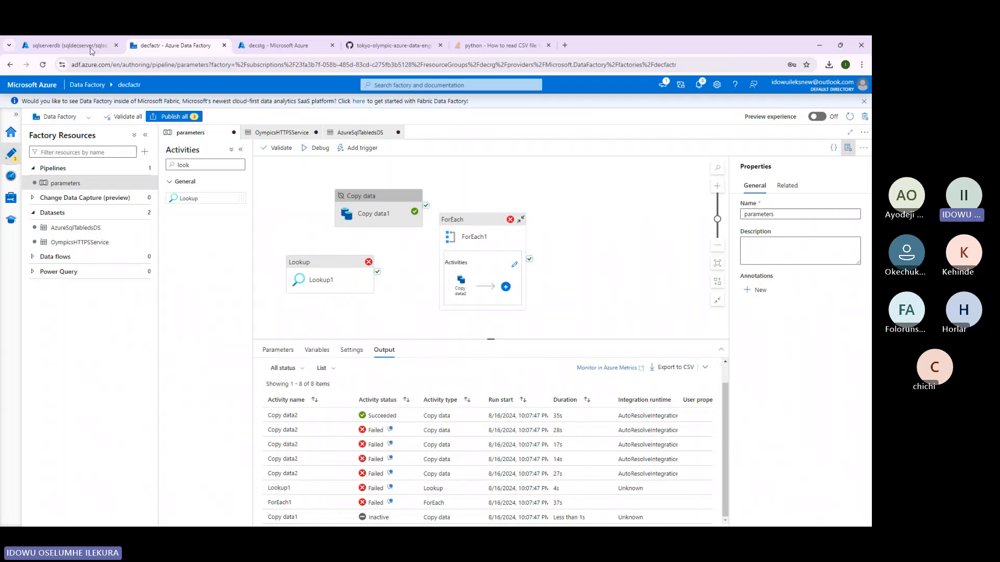
Open the decrg resource group in the Azure portal and start creating a new resource in it.
left_click(263, 45)
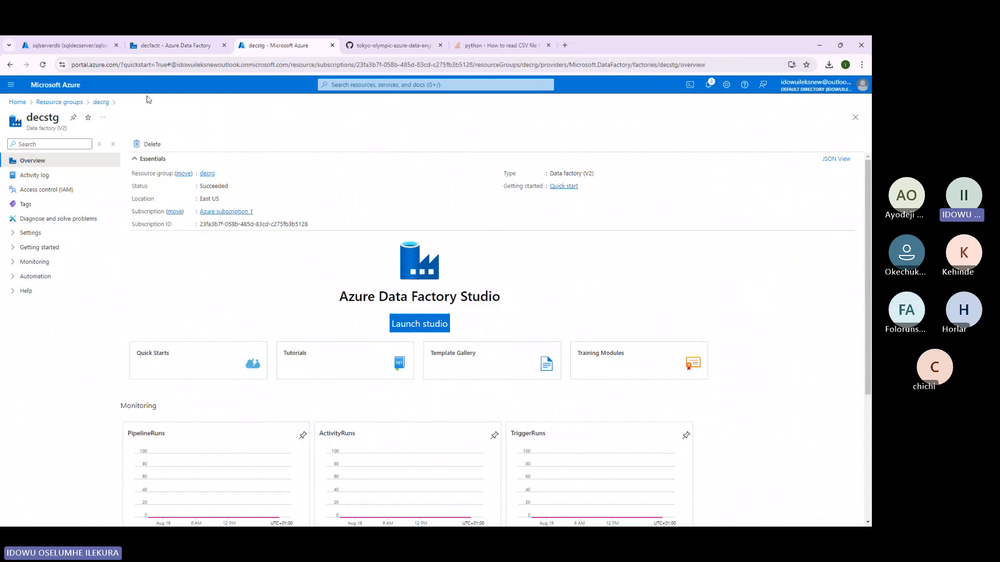
left_click(59, 102)
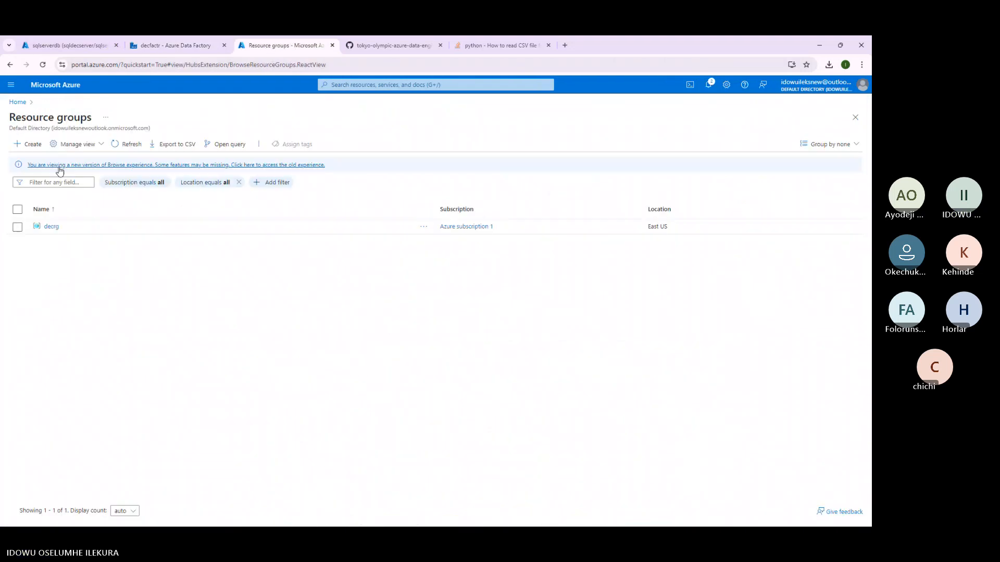
left_click(51, 227)
left_click(18, 234)
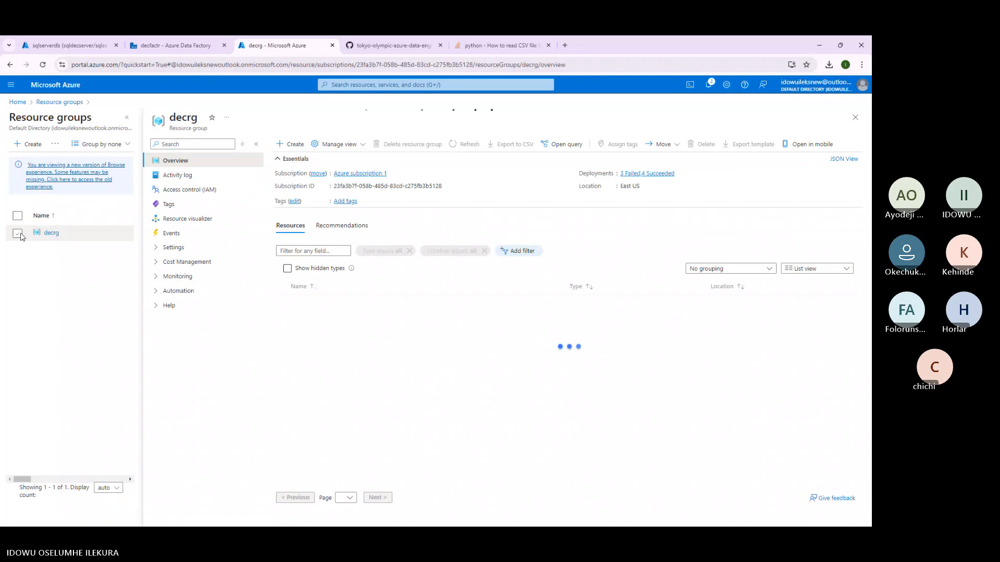
left_click(279, 147)
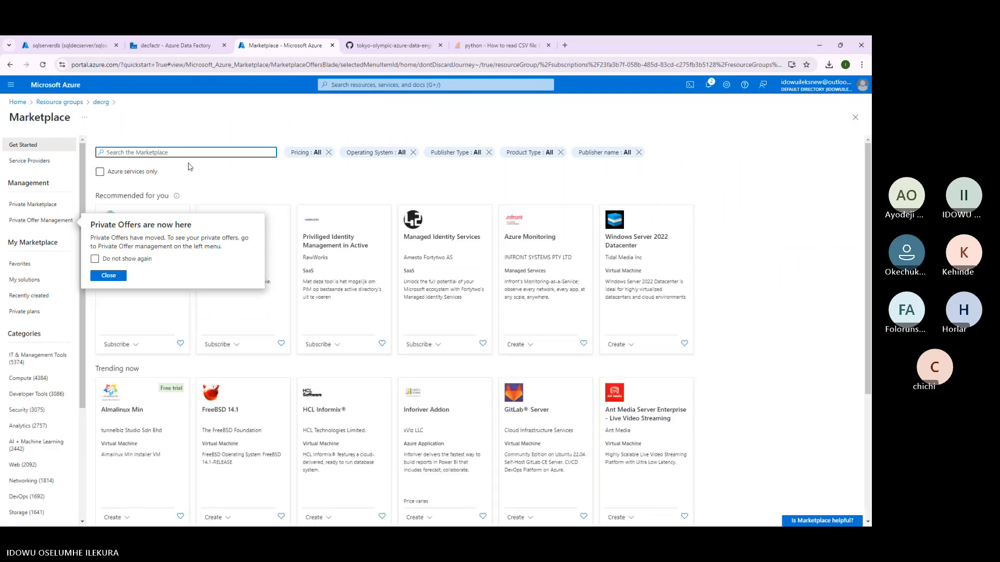
Search the Marketplace for "data factory" and open Microsoft's Data Factory offer.
type("data driven")
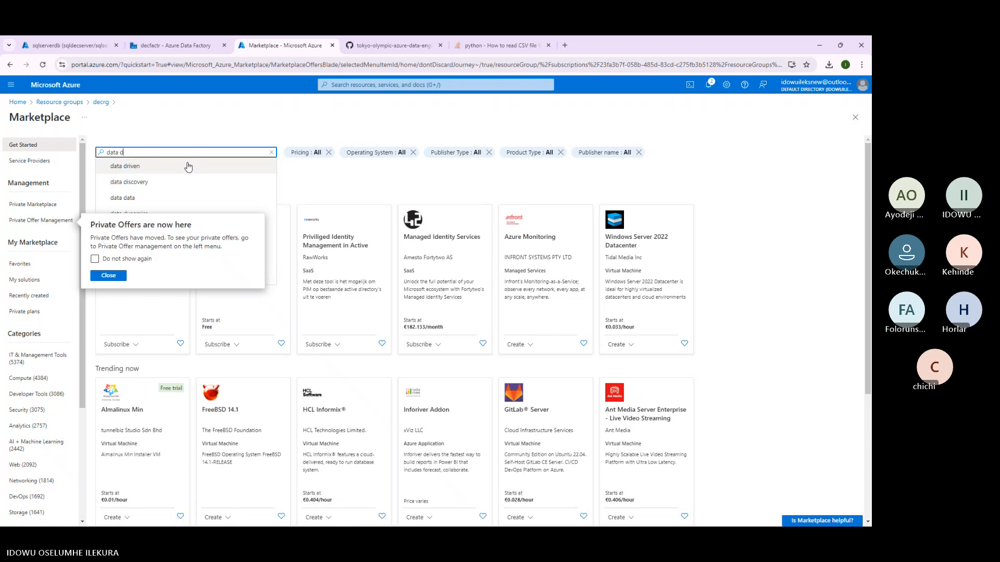
key("Return")
left_click(175, 201)
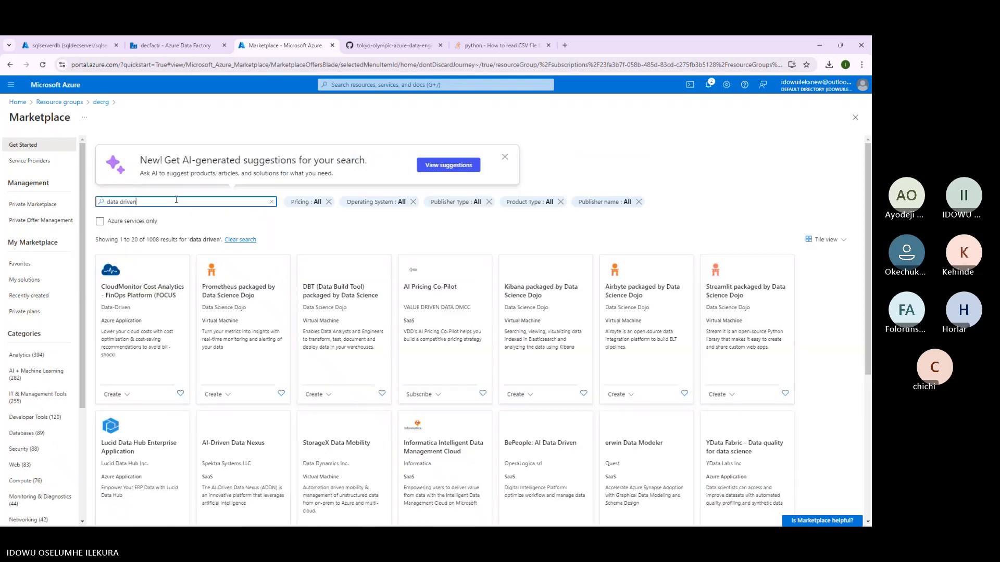
key("BackSpace")
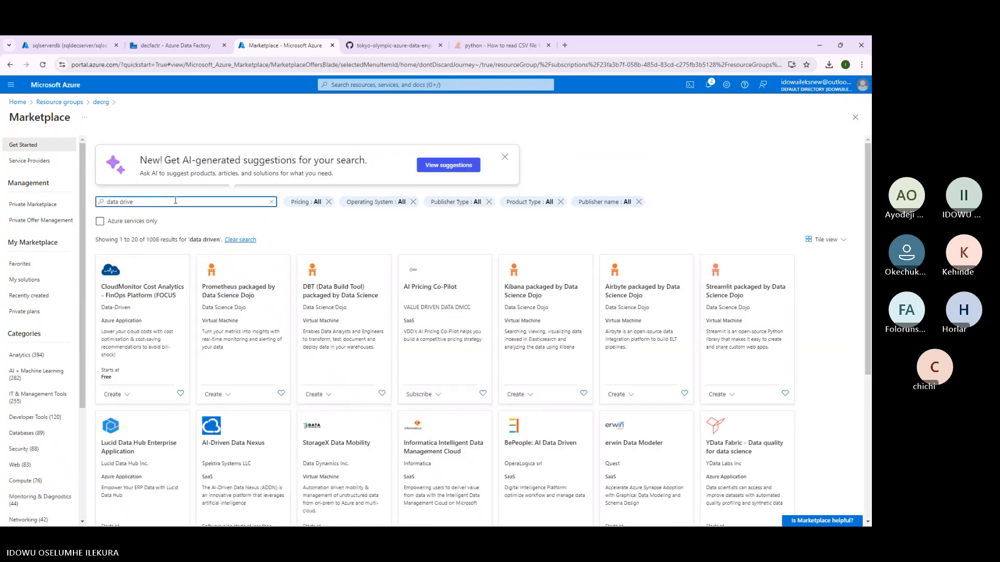
key("BackSpace")
key("BackSpace")
key("BackSpace")
key("BackSpace")
key("BackSpace")
type("factory")
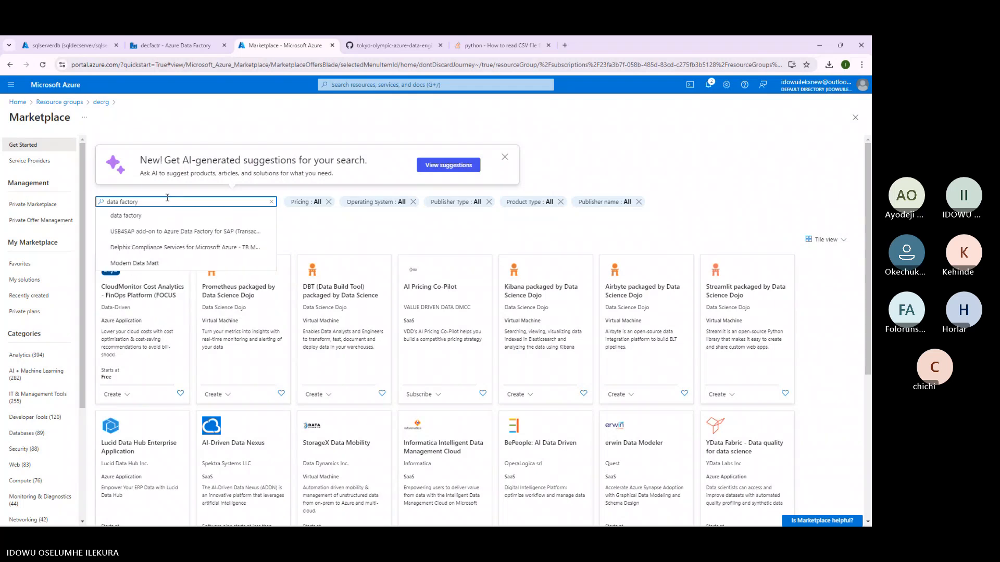
key("Return")
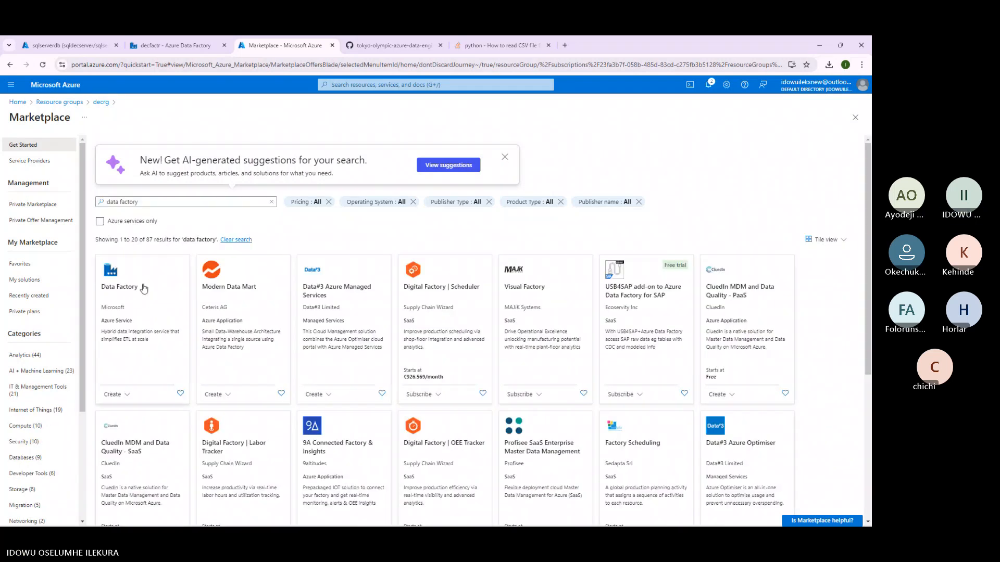
left_click(124, 315)
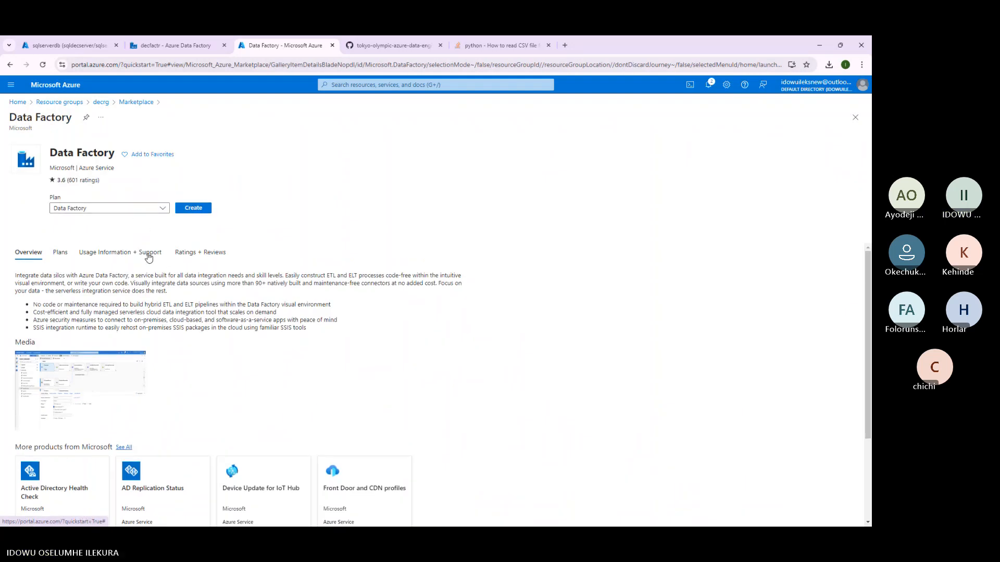
Start creating a data factory from the offer and name it decfact2.
left_click(201, 210)
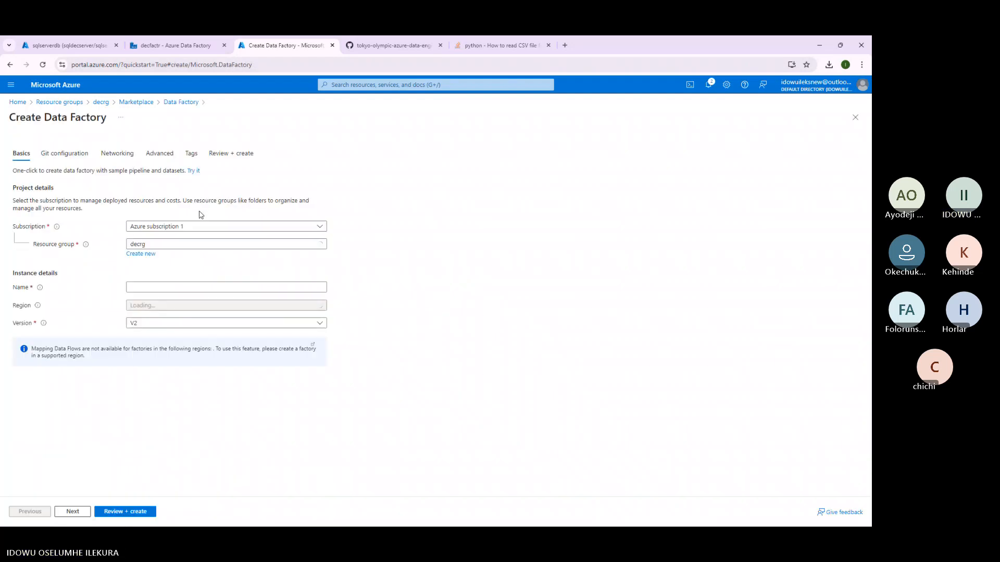
left_click(146, 286)
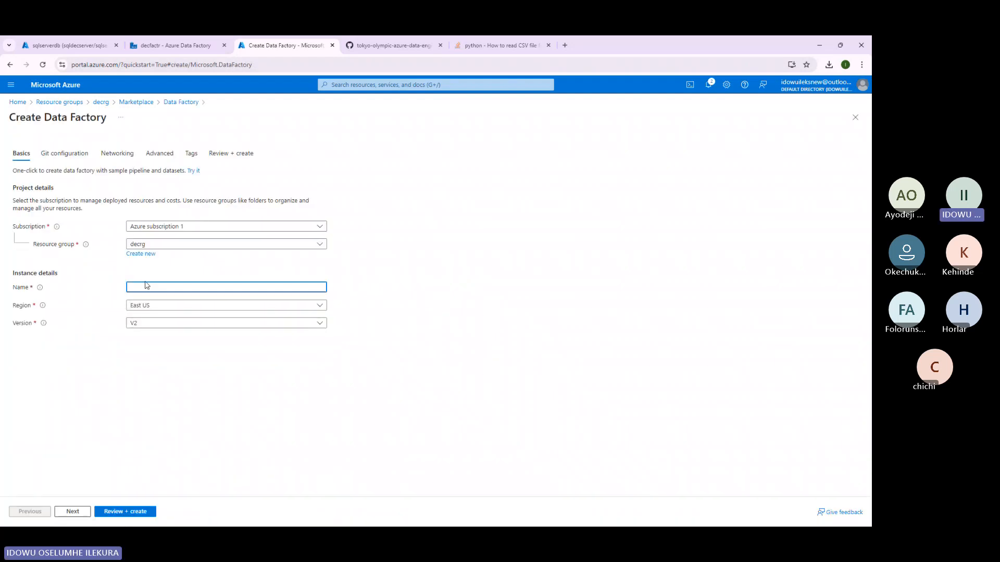
type("decf")
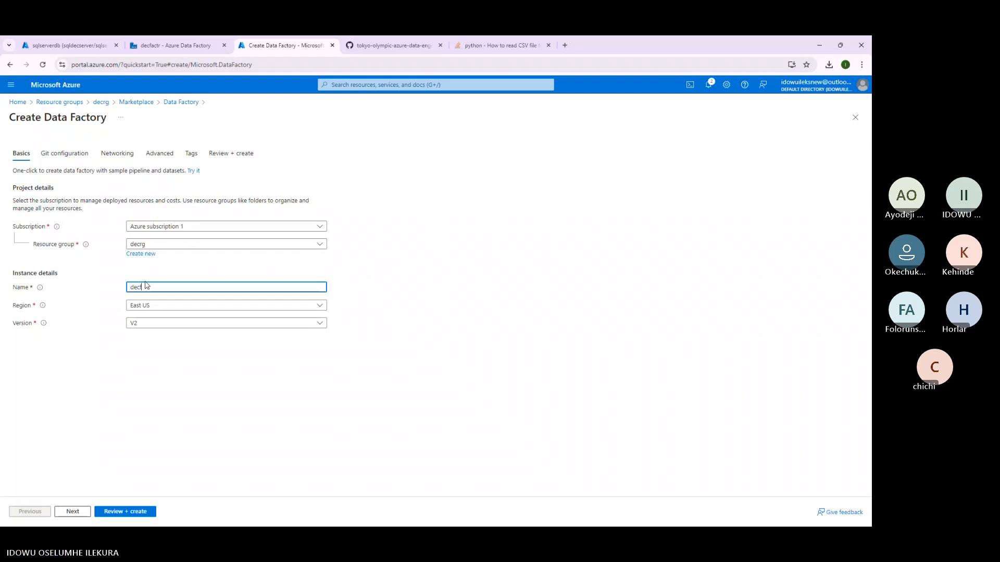
type("act2")
Keep the default Git and networking settings for decfact2, review the configuration, and create the data factory.
left_click(75, 513)
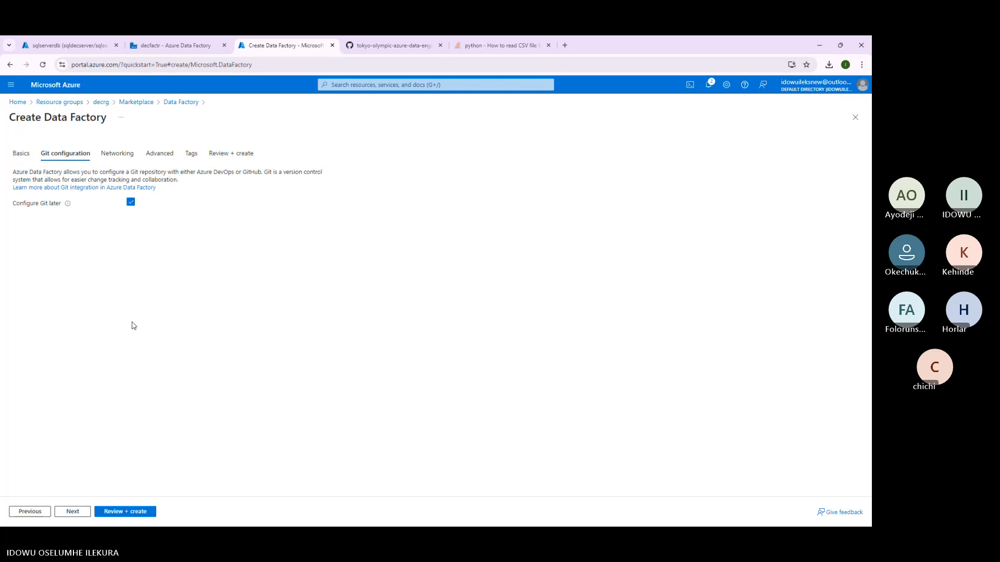
left_click(75, 512)
left_click(76, 512)
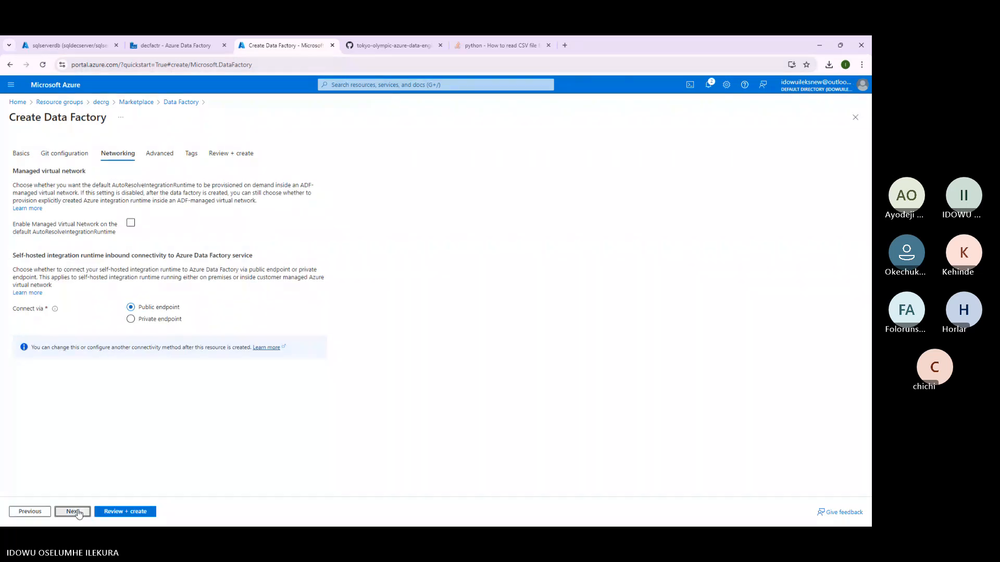
left_click(75, 512)
left_click(115, 513)
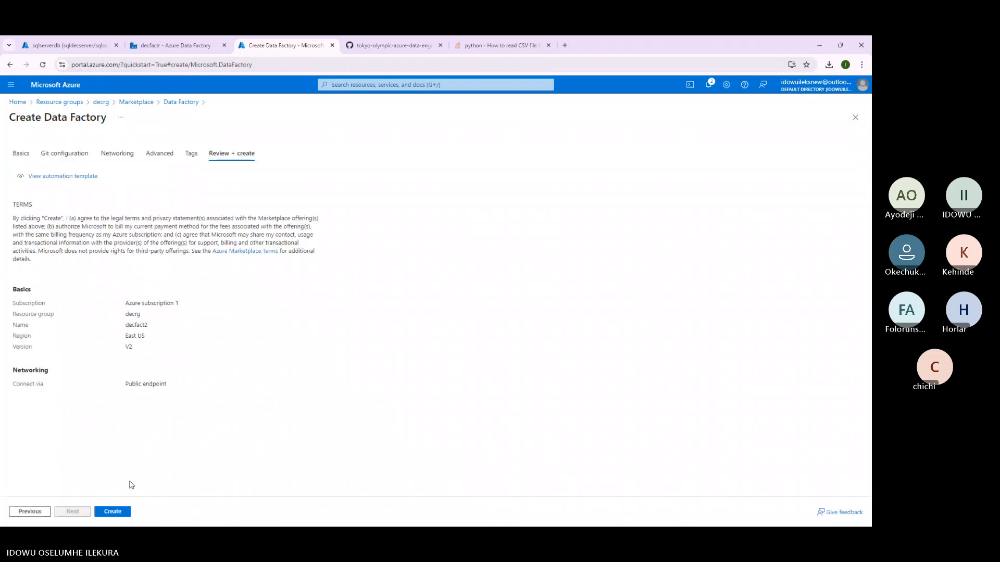
left_click(107, 512)
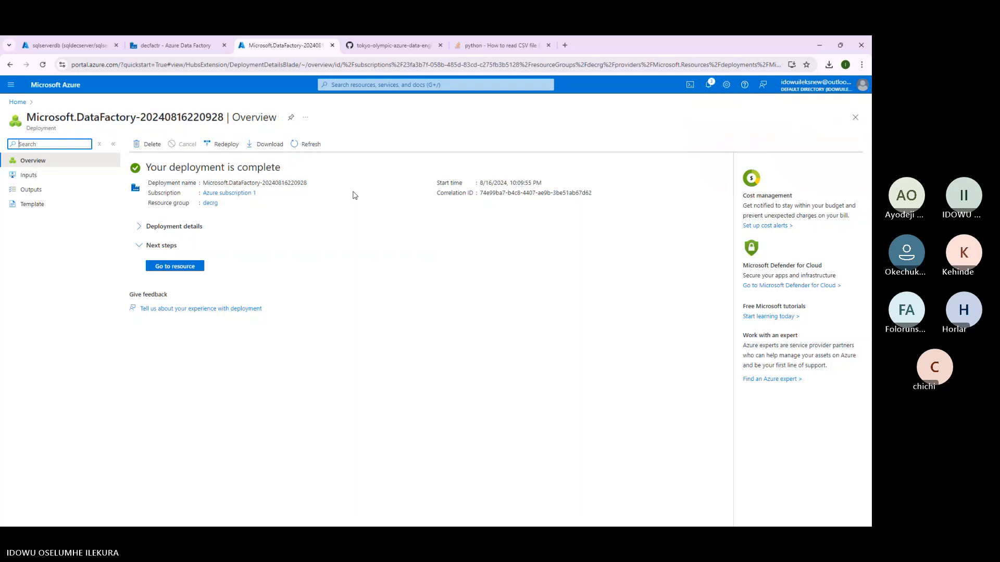
Go to the deployed decfact2 resource, launch its Data Factory Studio, and open the authoring workspace.
left_click(172, 267)
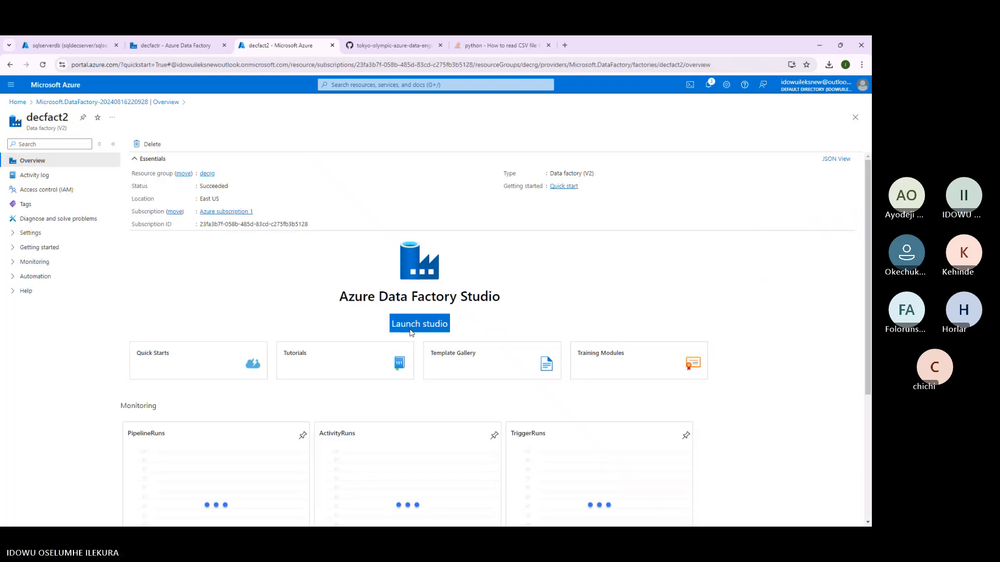
left_click(411, 328)
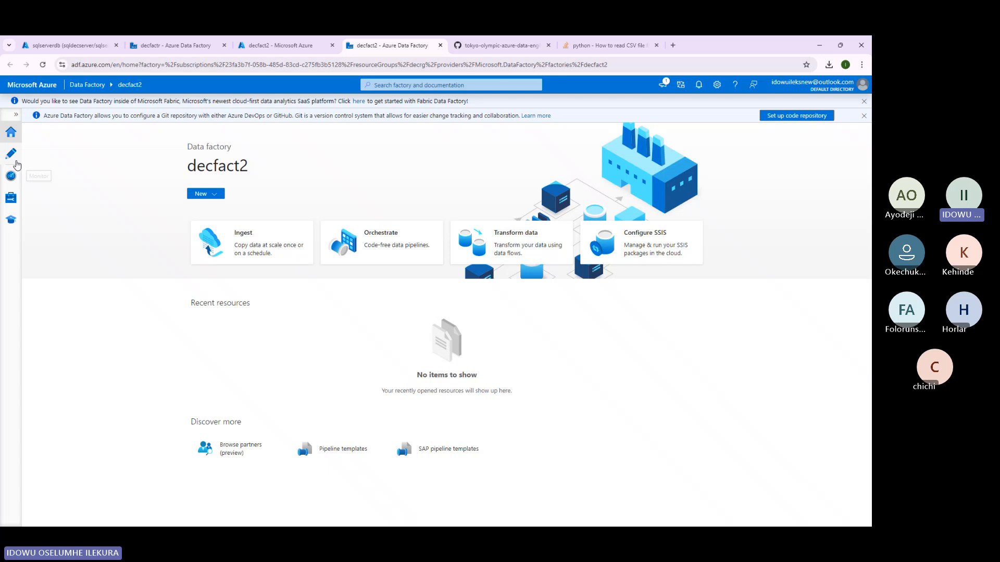
left_click(11, 154)
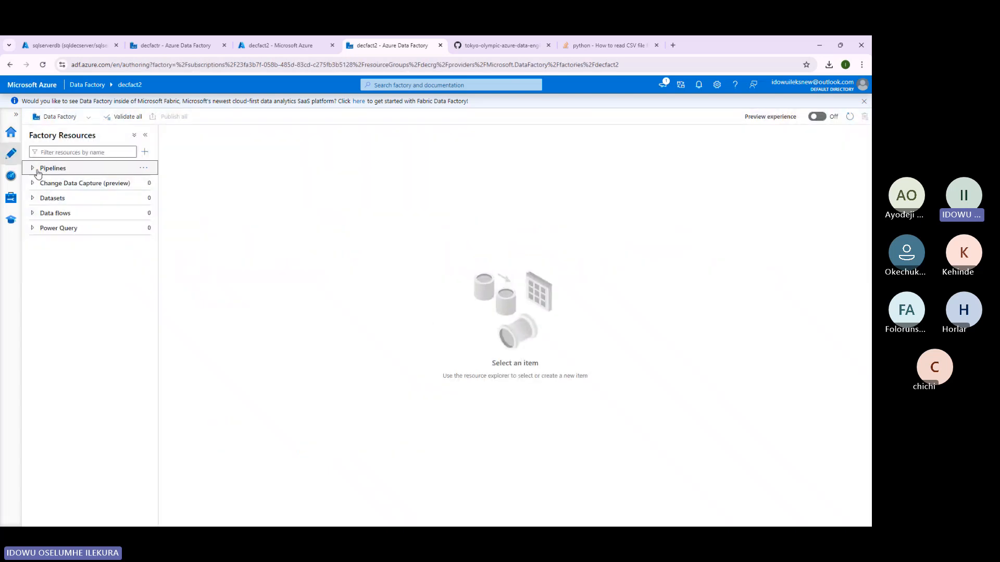
Create a new pipeline in decfact2 and name it pipelinenew.
left_click(144, 168)
left_click(151, 182)
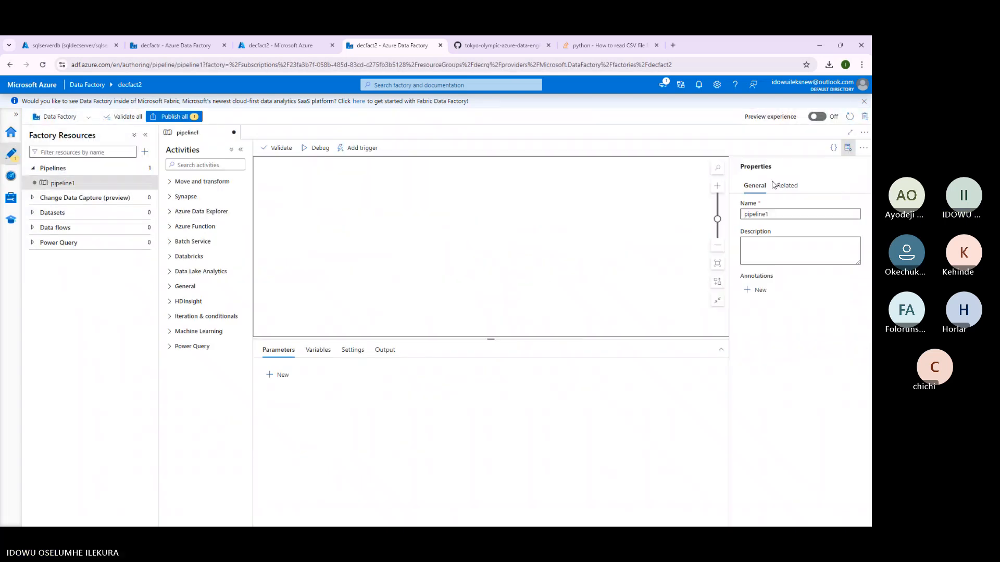
left_click(767, 213)
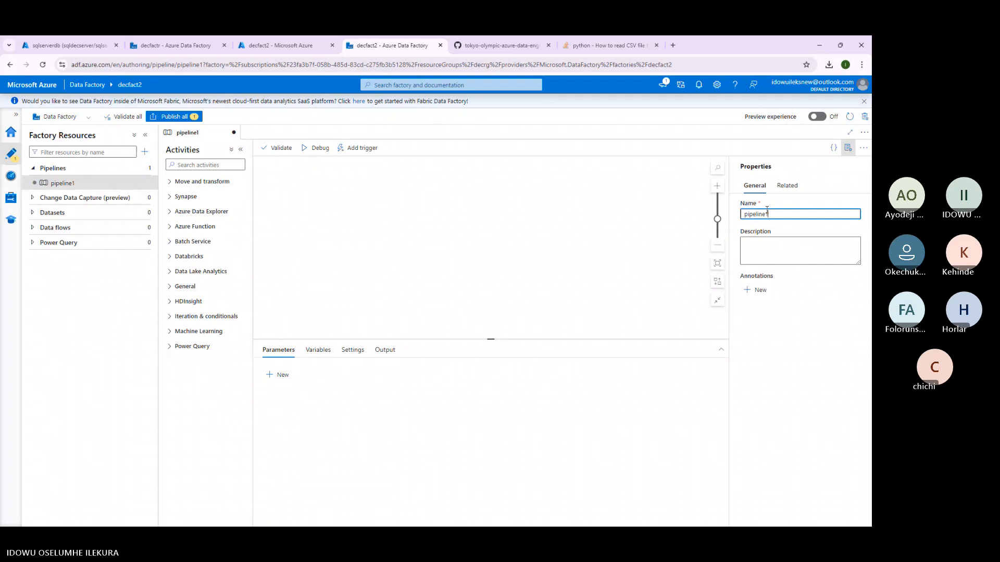
key("BackSpace")
type("new")
left_click(390, 275)
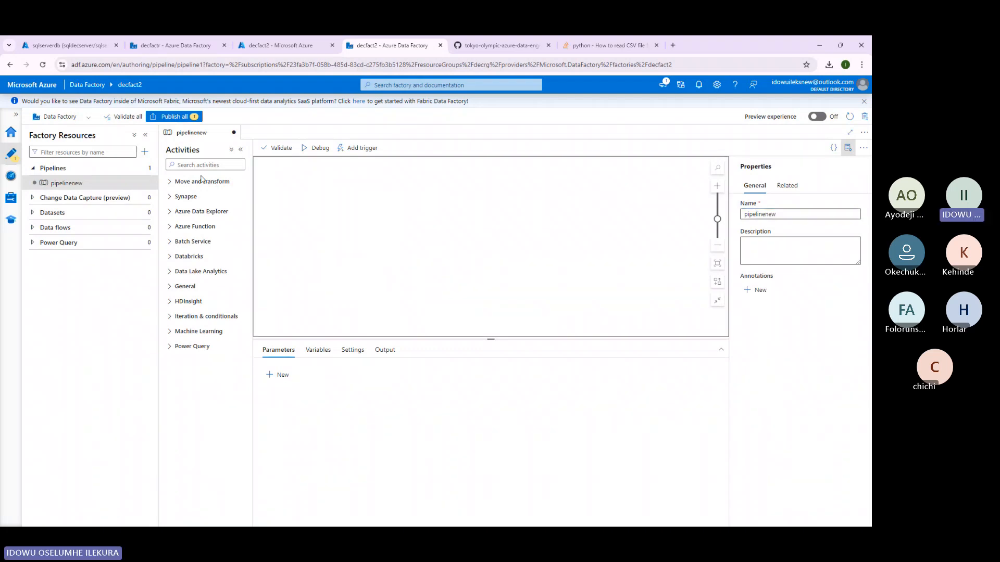
Find the Lookup activity by searching for "look" and place it on the pipelinenew canvas.
left_click(199, 166)
type("look")
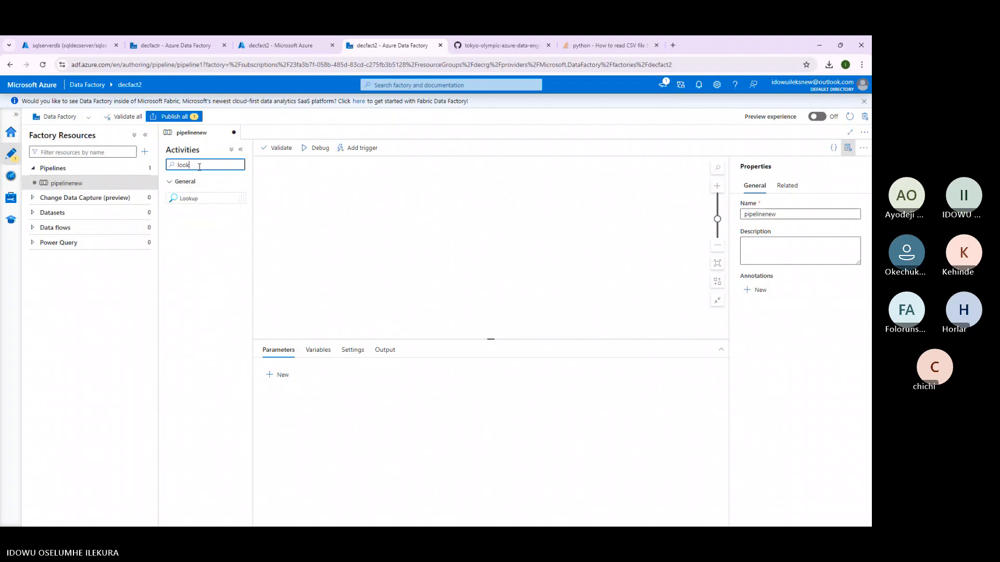
left_click_drag(188, 198, 374, 203)
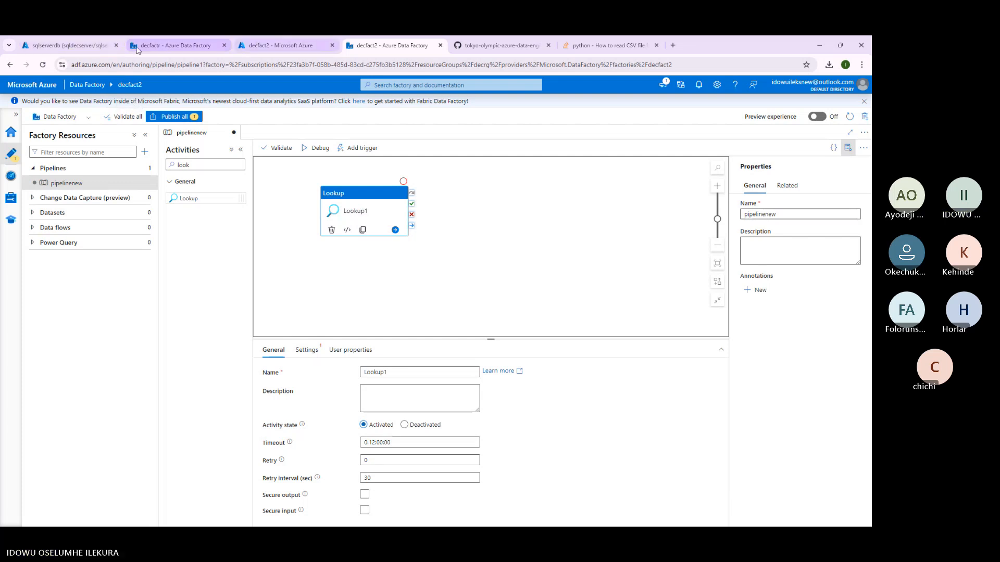
Leave the SQL query editor, discarding its unsaved edits, and open the decazurestg storage account from the decrg resource group.
left_click(73, 47)
left_click(68, 88)
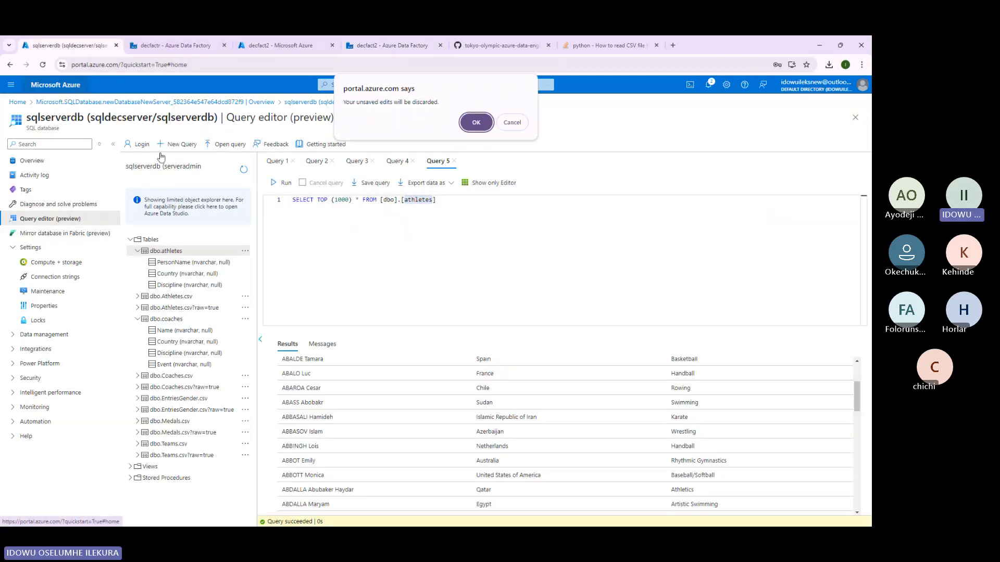
left_click(476, 122)
scroll(214, 233, "down", 1)
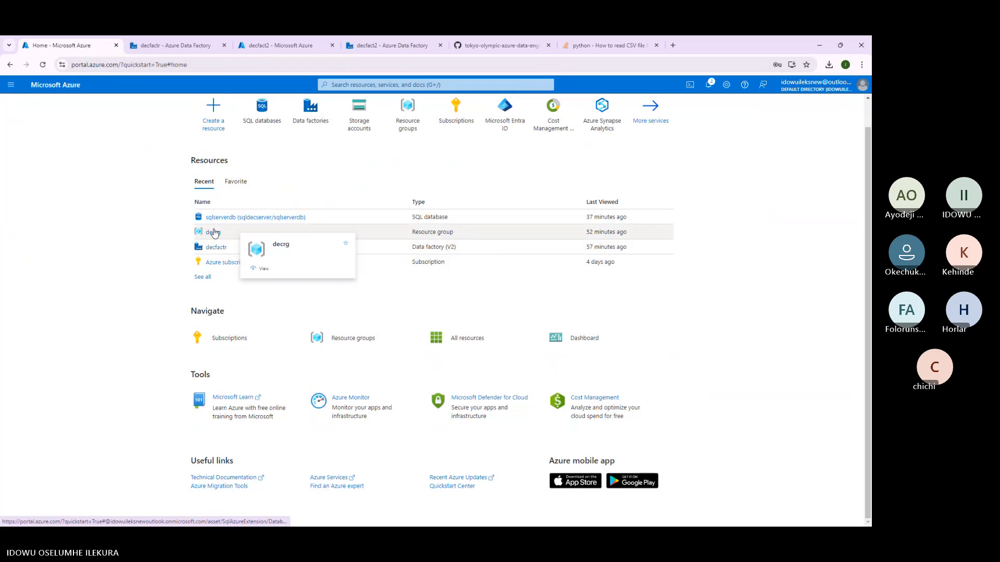
left_click(213, 232)
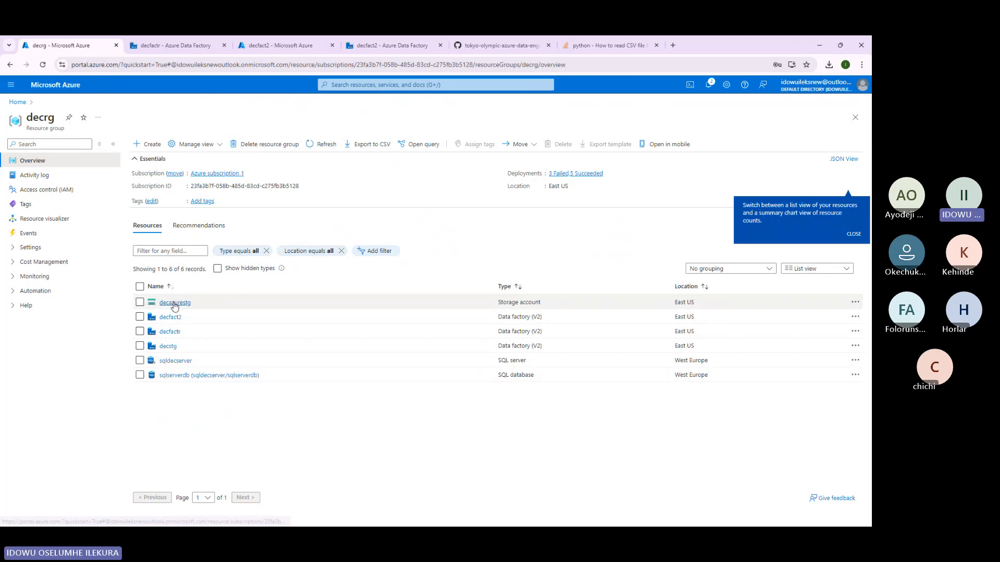
left_click(174, 307)
Search the web for "covid 19 json" in a new browser tab, open the GitHub Covid-19 repository's data.json and inspect its structure.
left_click(673, 45)
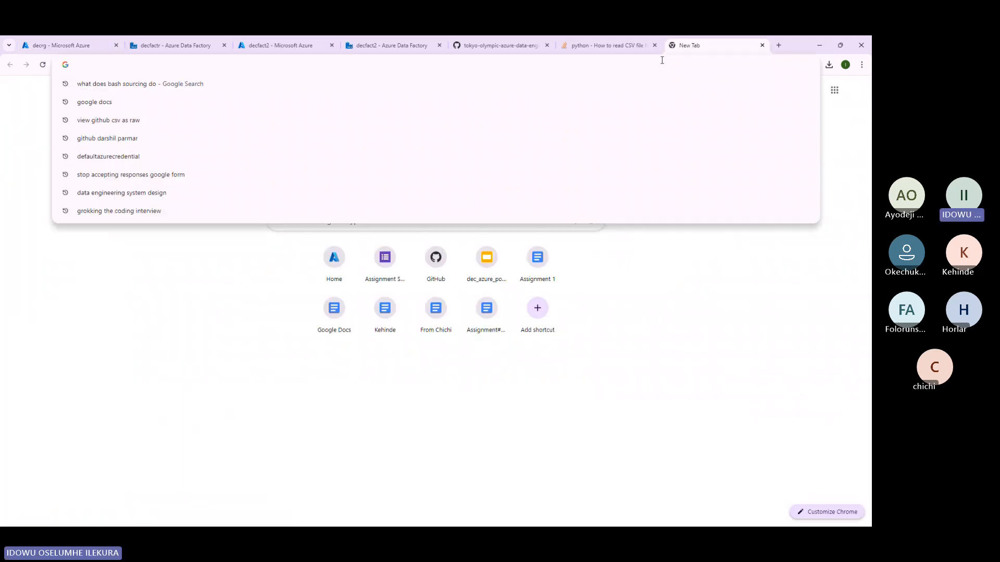
type("covi")
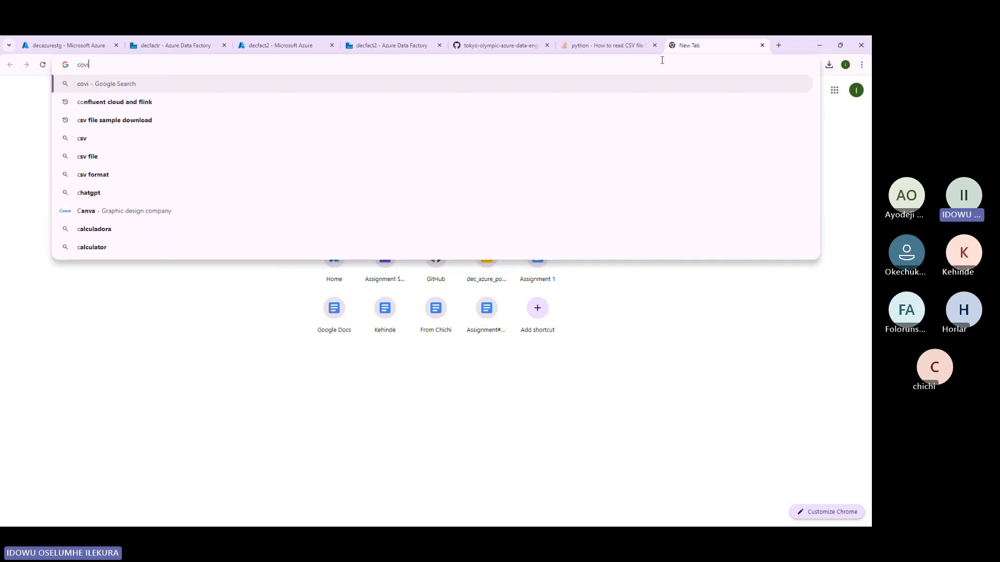
type("d 19")
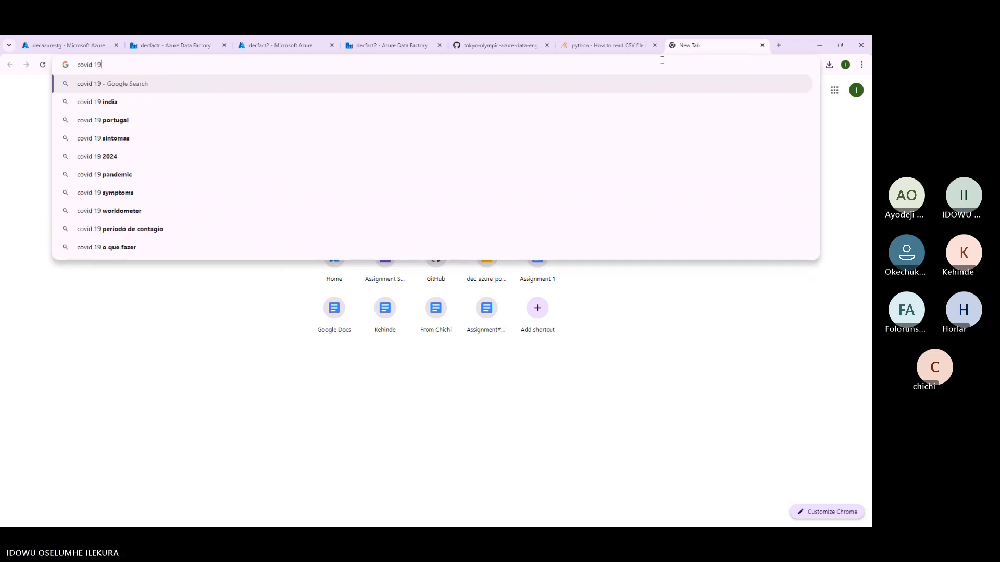
type(" json")
key("Return")
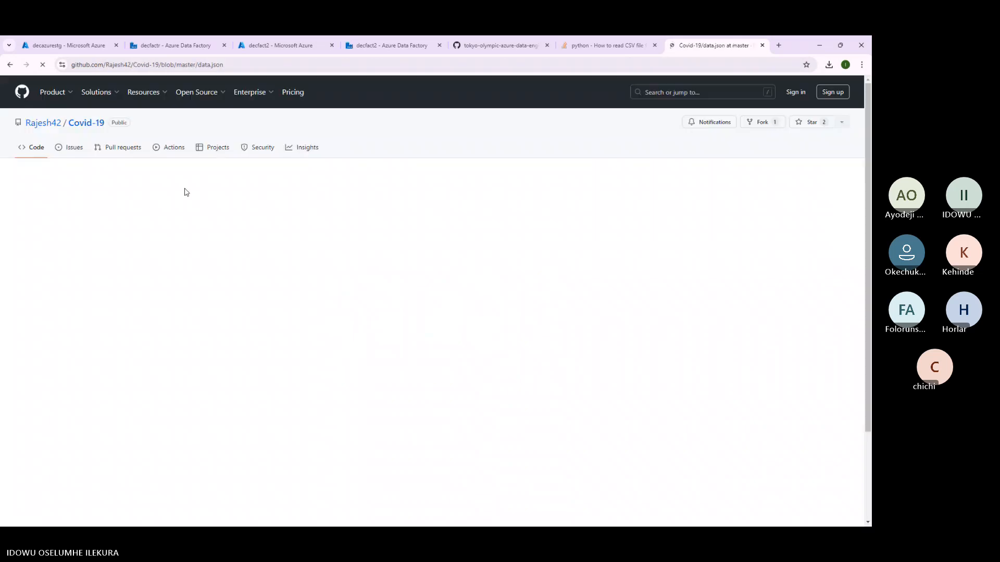
scroll(239, 281, "down", 10)
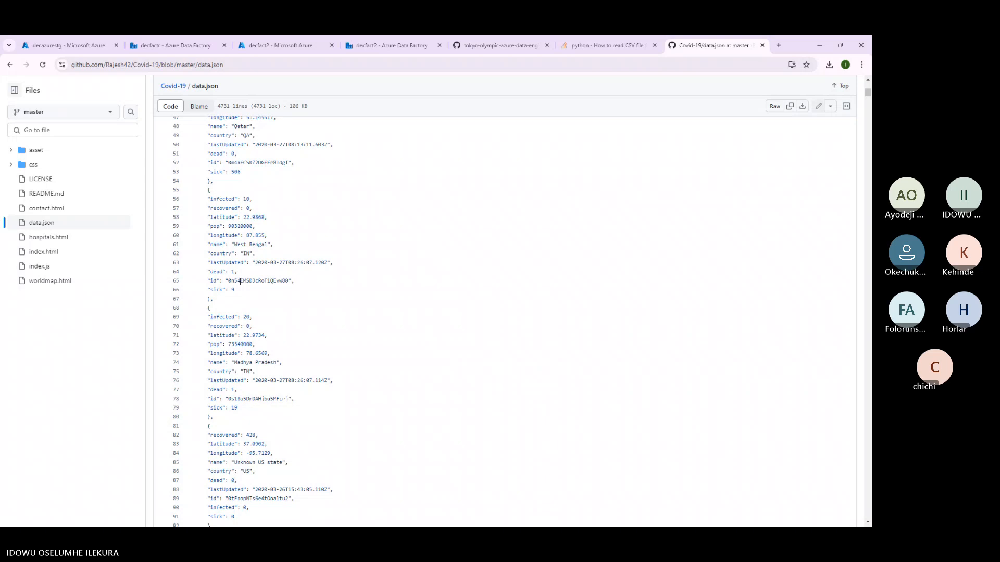
scroll(240, 282, "down", 1)
scroll(237, 279, "up", 12)
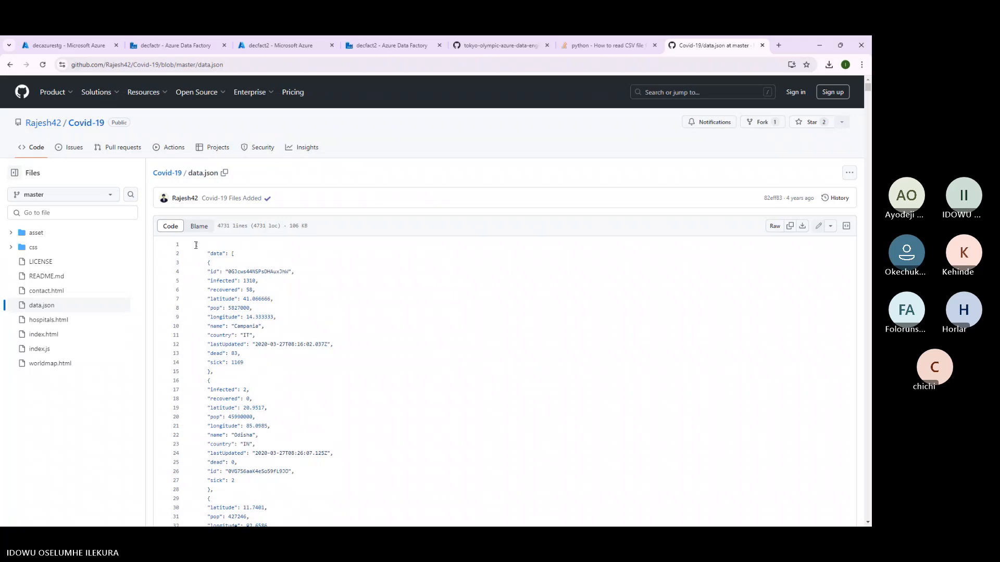
left_click_drag(196, 245, 251, 297)
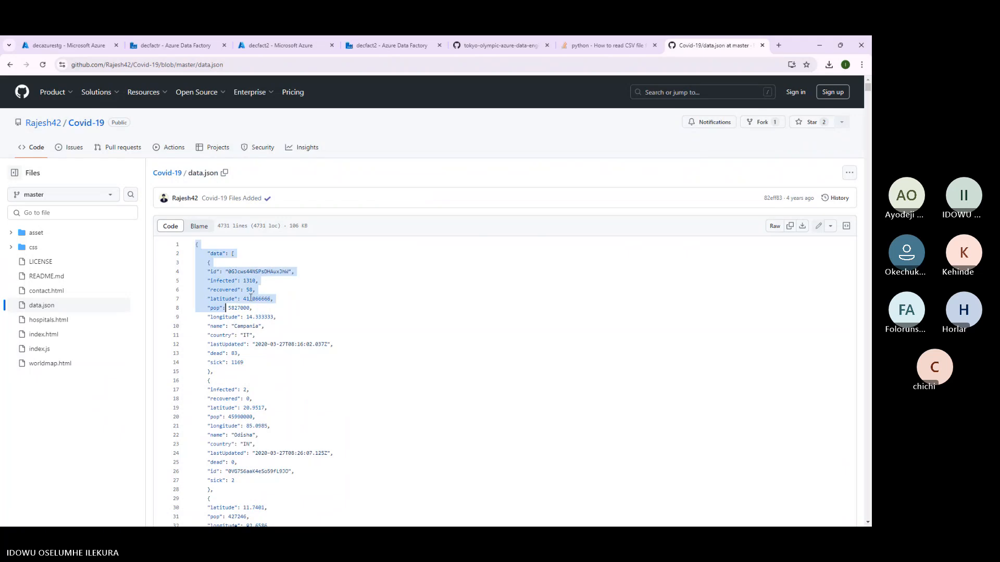
Open the raw version of data.json and save it to the Downloads folder as a JSON file named data.
left_click(775, 226)
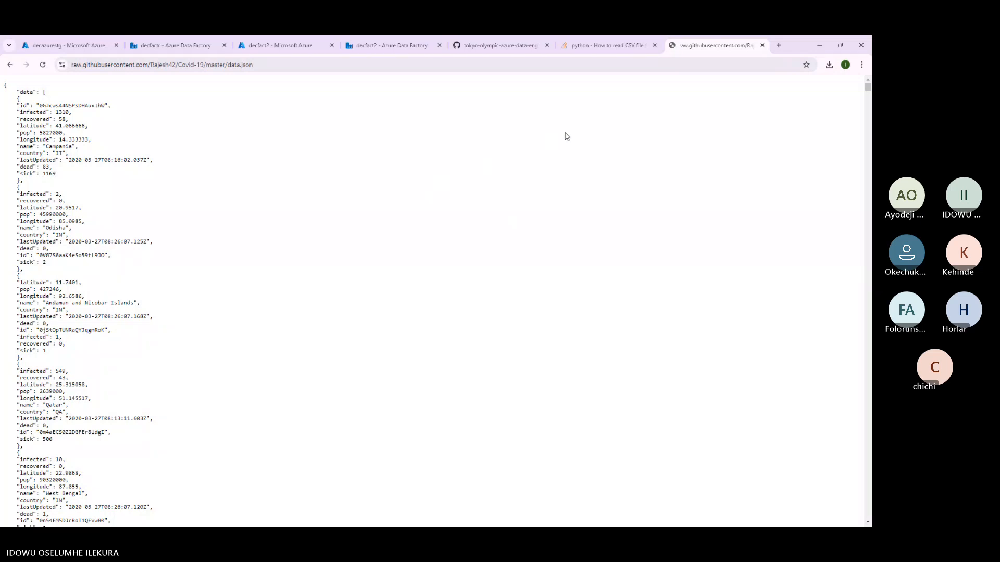
right_click(630, 150)
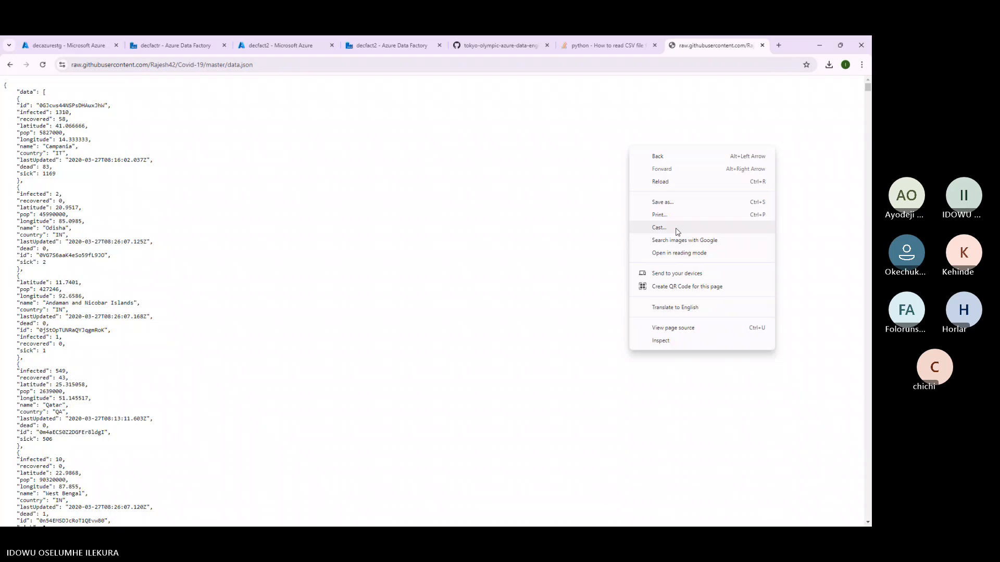
left_click(665, 201)
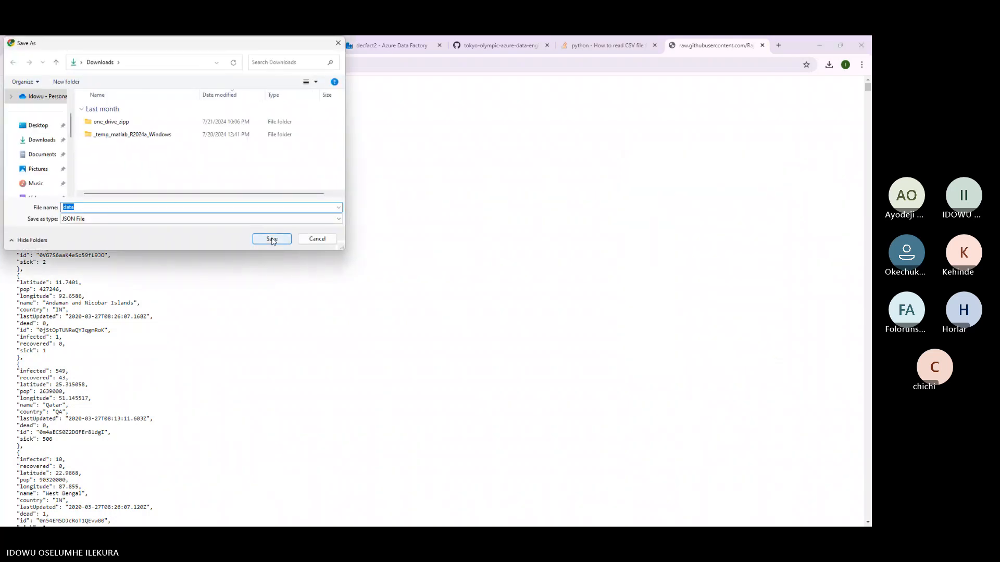
left_click(254, 239)
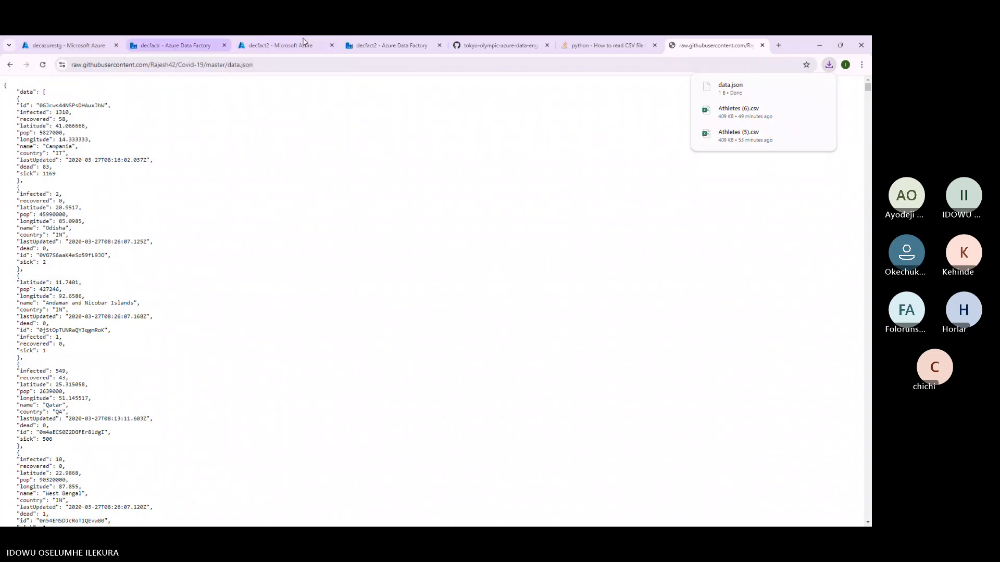
Return to pipelinenew in decfact2 and start a new source dataset for Lookup1, using Azure SQL Database as the data store.
left_click(281, 46)
left_click(199, 47)
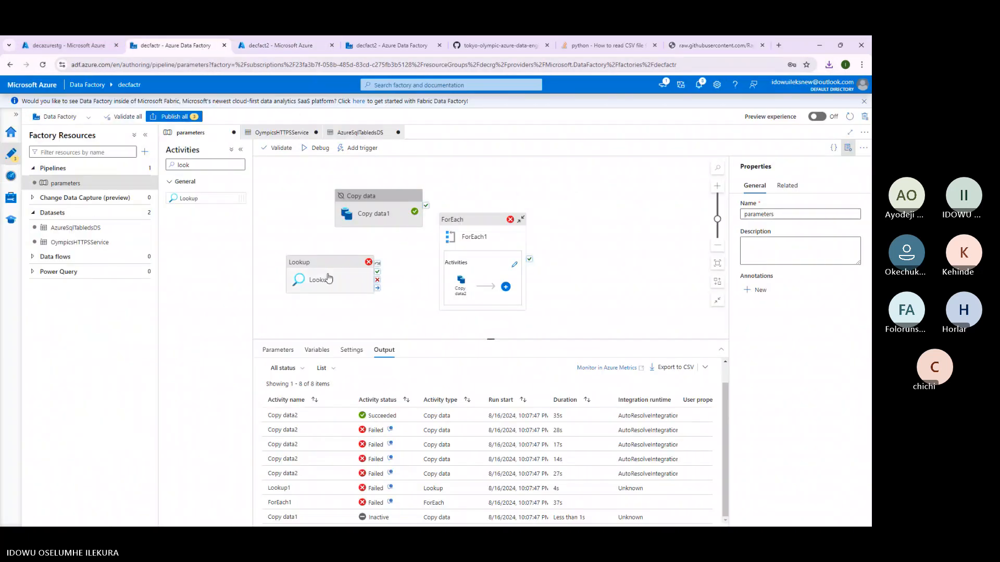
left_click(388, 46)
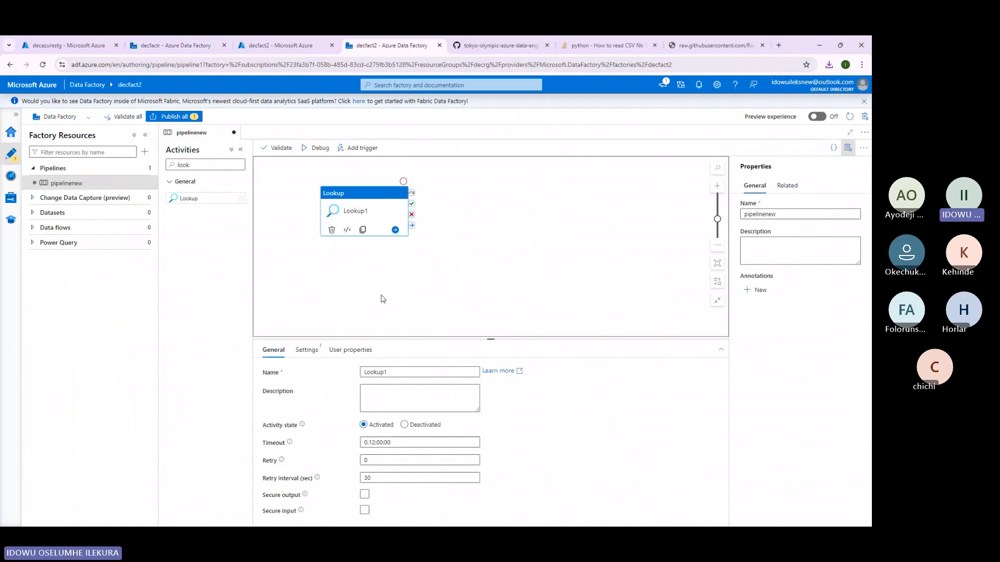
left_click(307, 350)
left_click(471, 372)
left_click(498, 371)
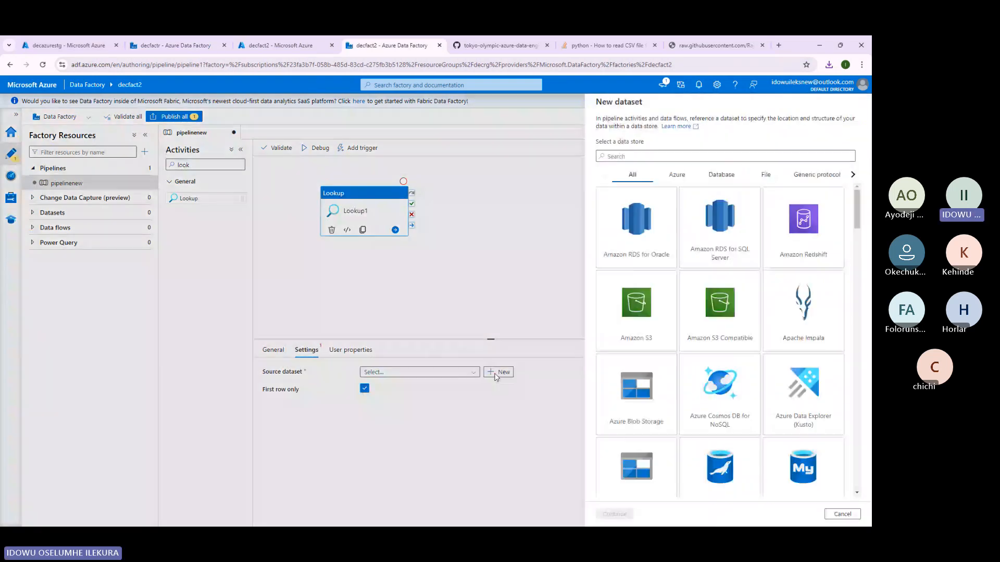
scroll(748, 369, "down", 1)
scroll(754, 369, "down", 2)
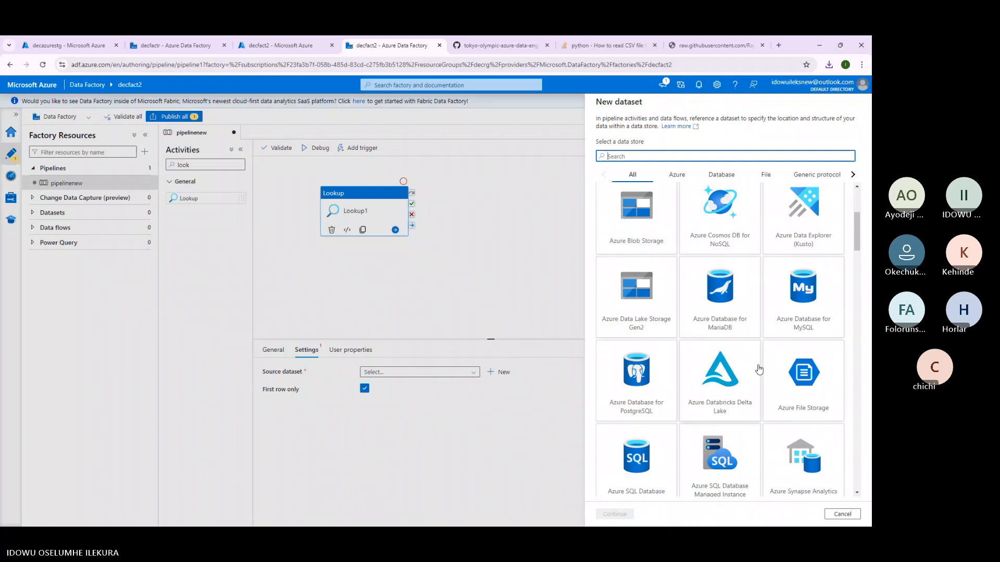
scroll(757, 371, "down", 1)
left_click(642, 410)
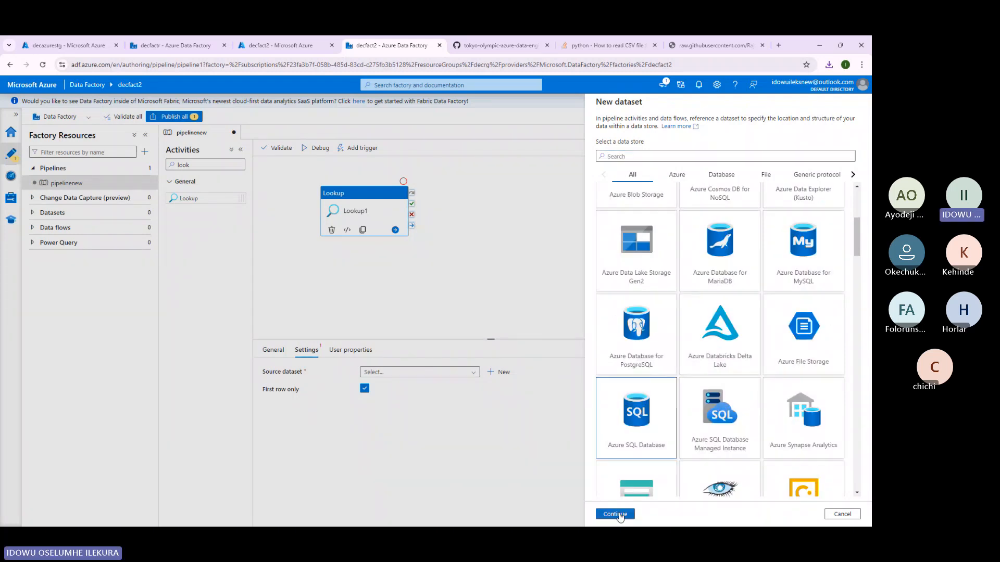
left_click(614, 514)
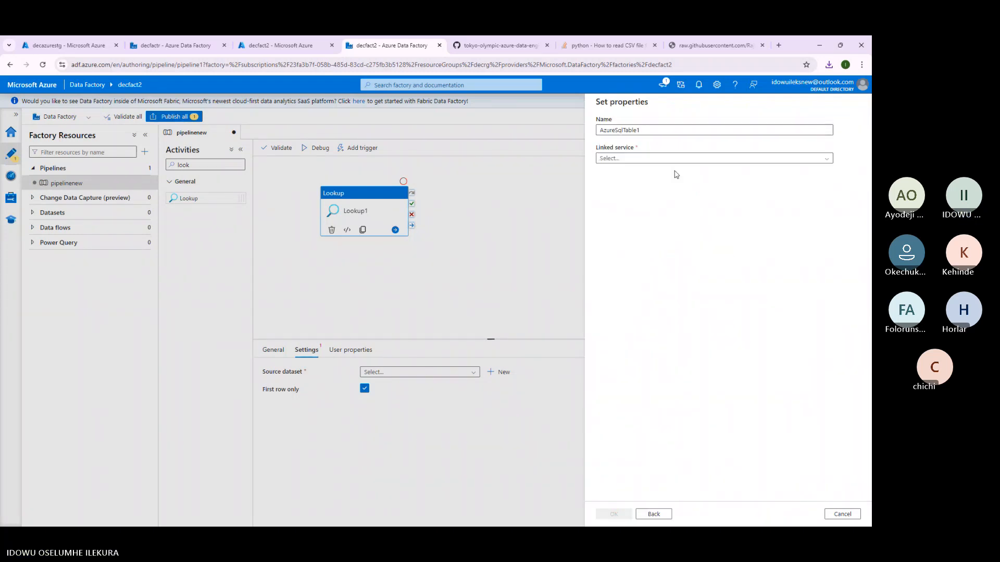
Start a new linked service for the dataset, choosing the server sqldecserver and the database sqlserverdb.
left_click(647, 159)
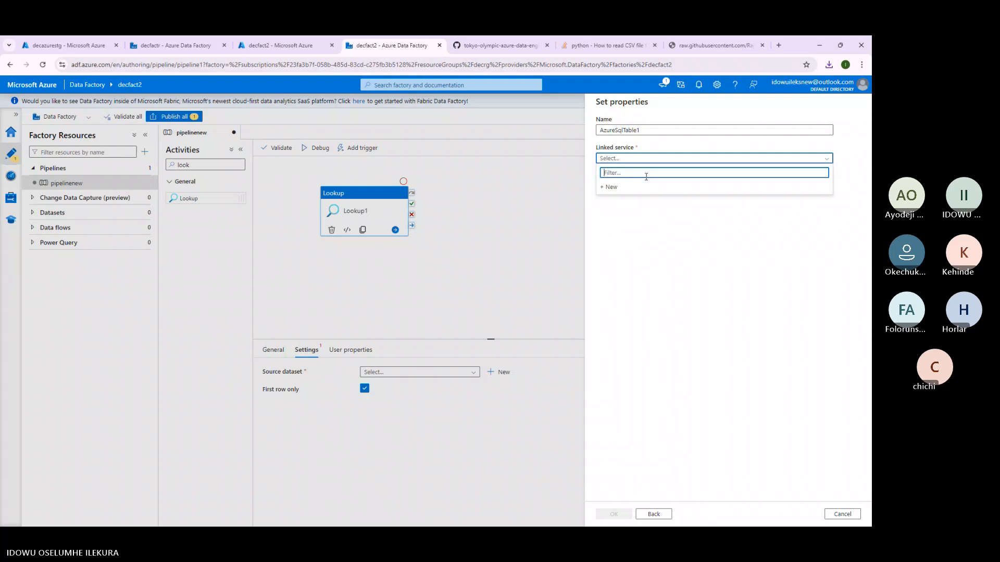
left_click(611, 187)
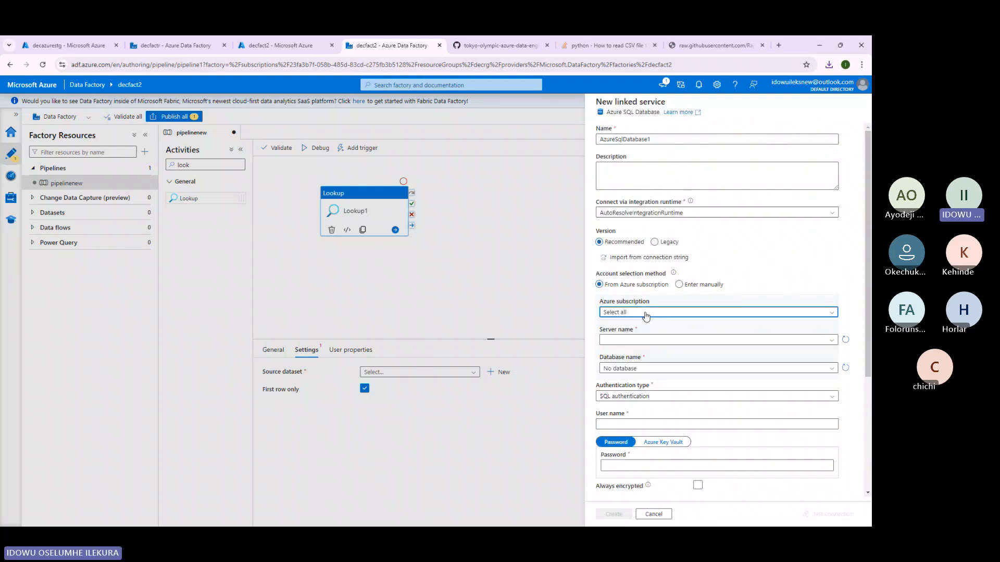
left_click(643, 340)
left_click(640, 353)
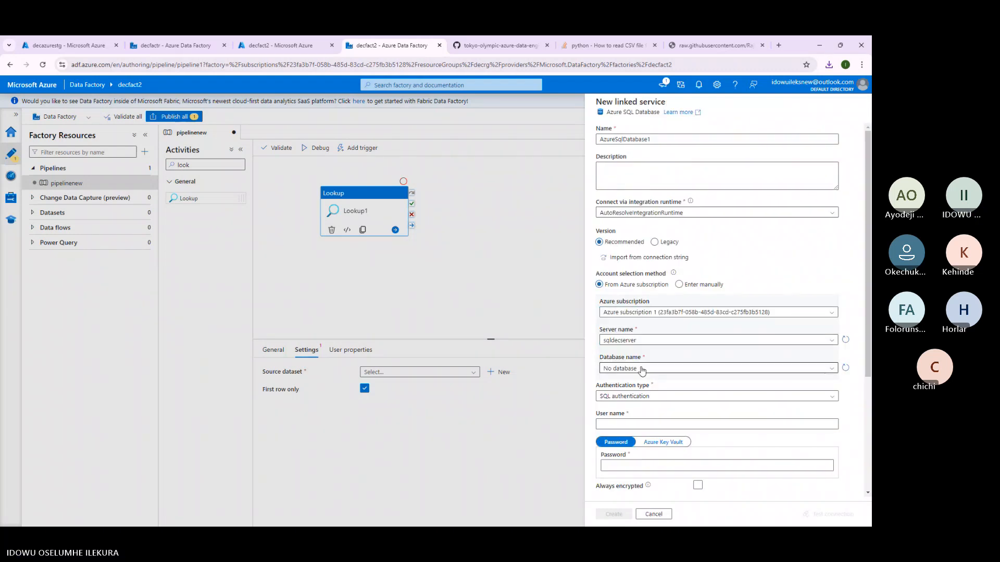
left_click(643, 369)
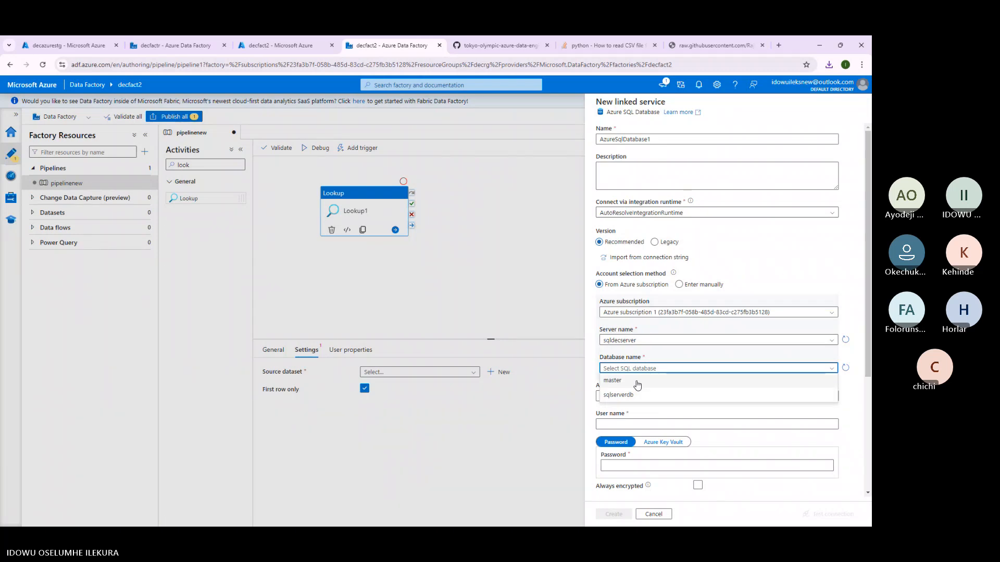
left_click(630, 395)
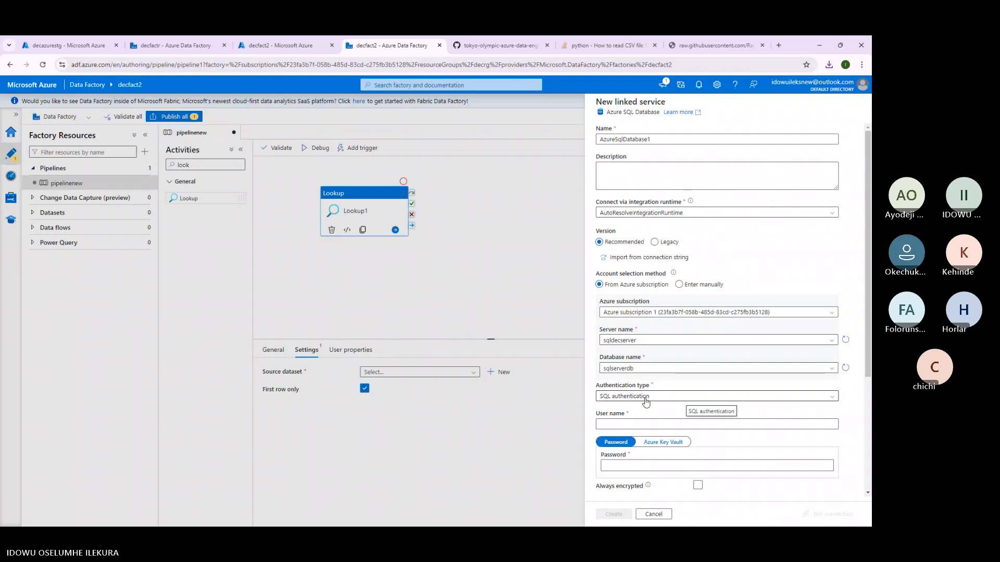
Open the sqlserverdb database's query editor in the Azure portal to check the SQL server login name.
left_click(634, 423)
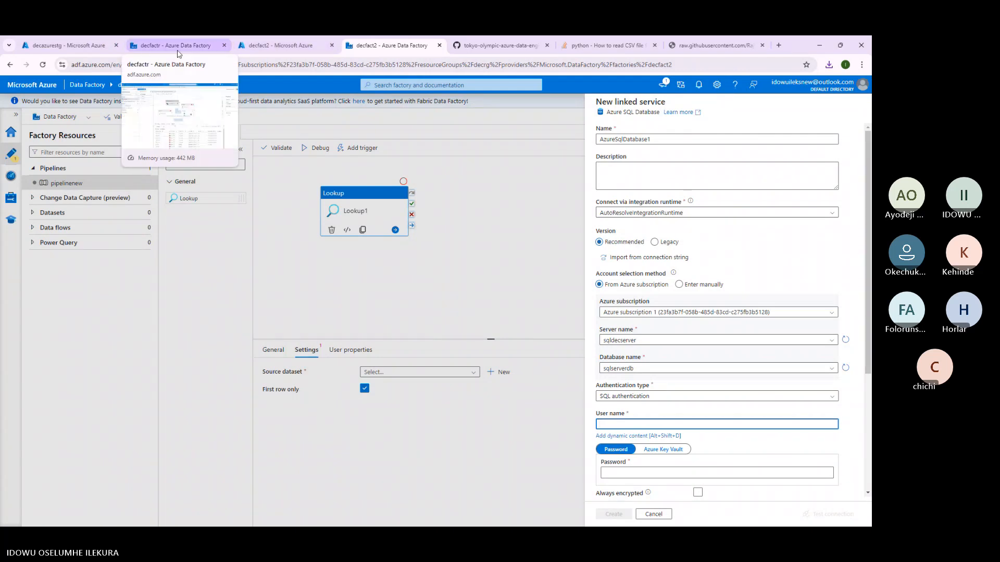
left_click(89, 52)
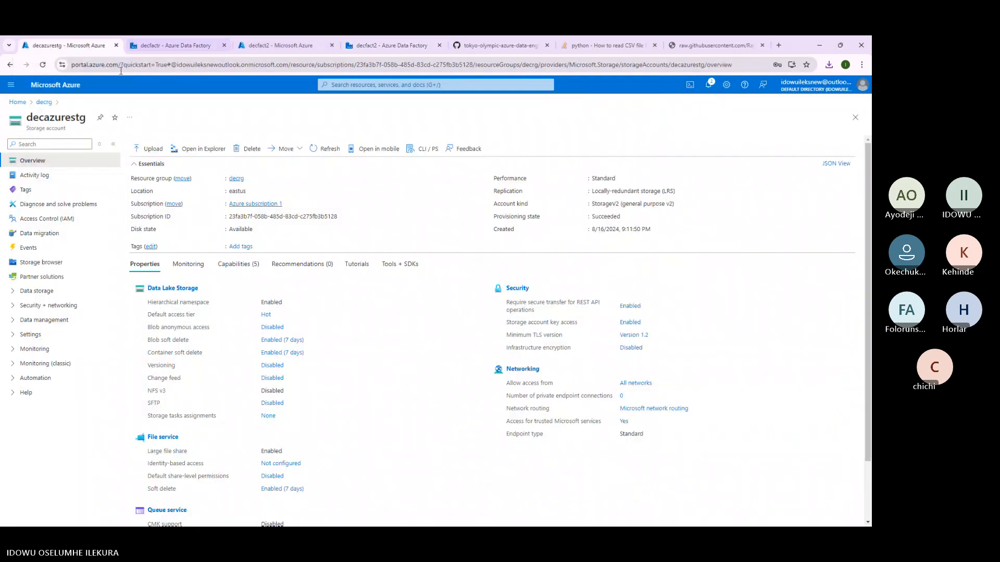
left_click(56, 85)
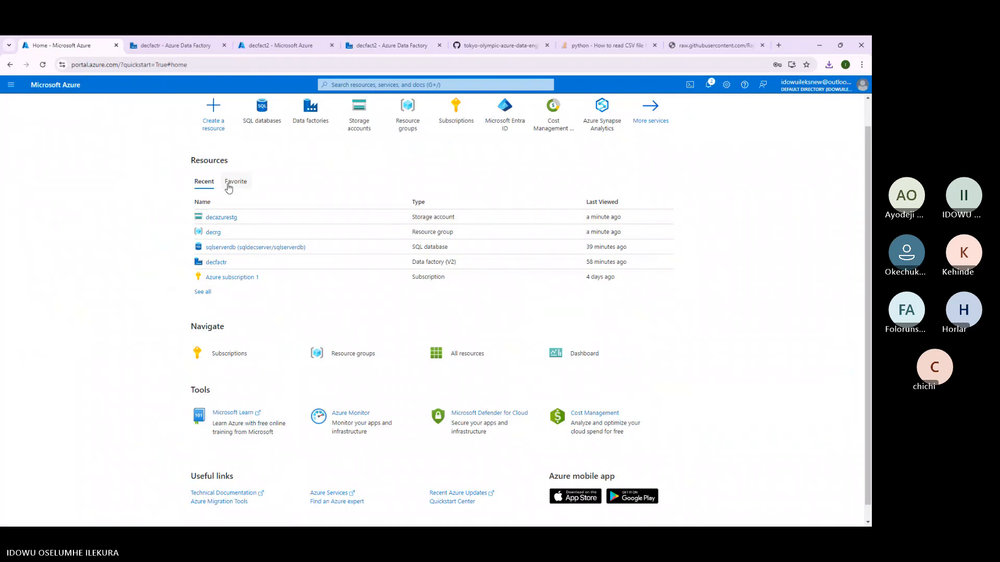
left_click(255, 143)
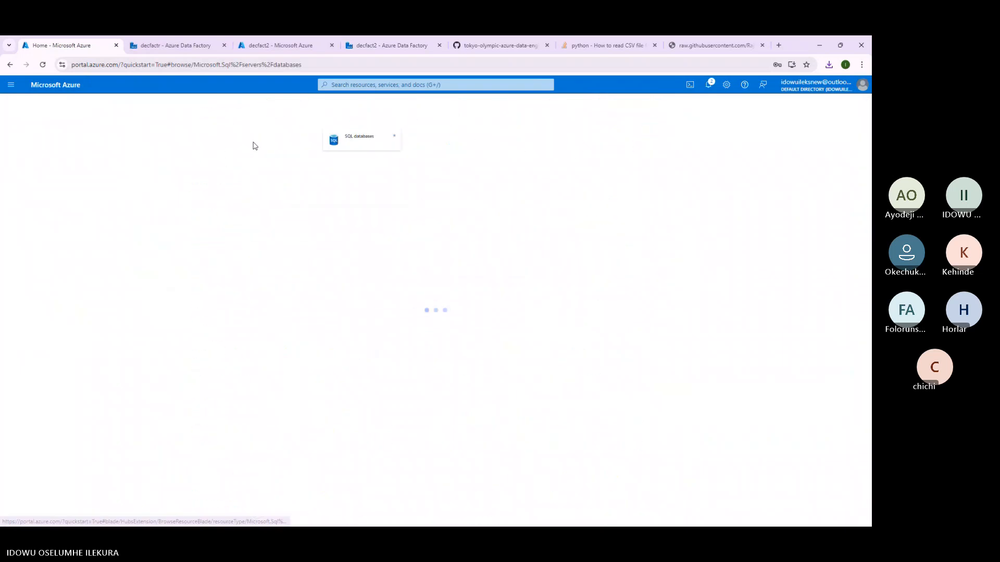
left_click(62, 219)
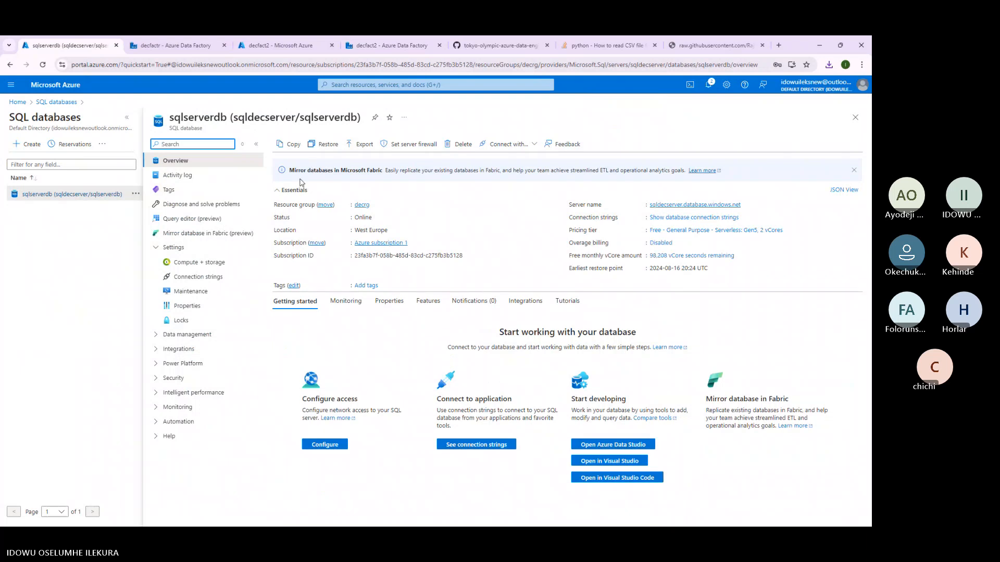
left_click(213, 219)
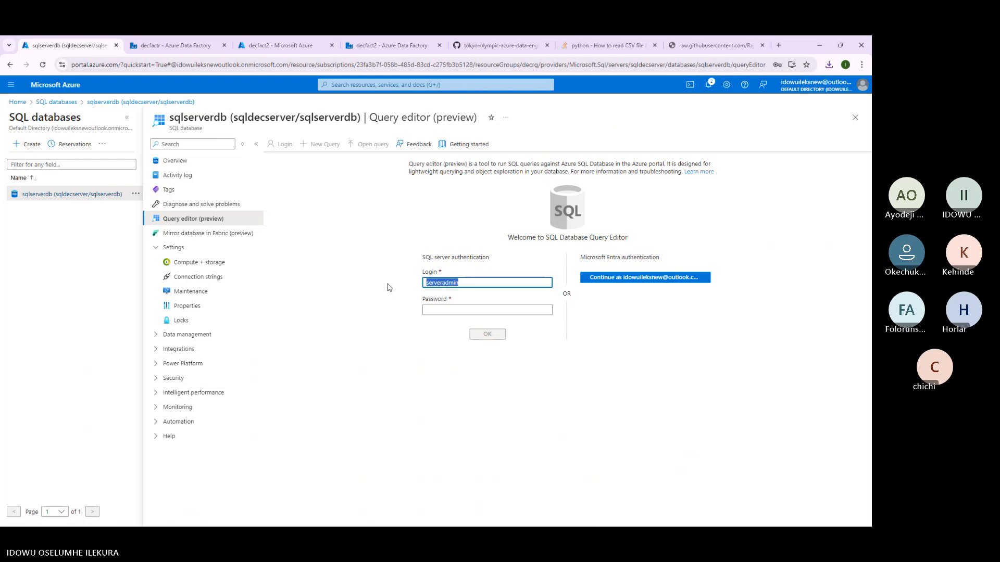
Return to the new linked service form in decfact2 and set the user name to serveradmin.
left_click(277, 46)
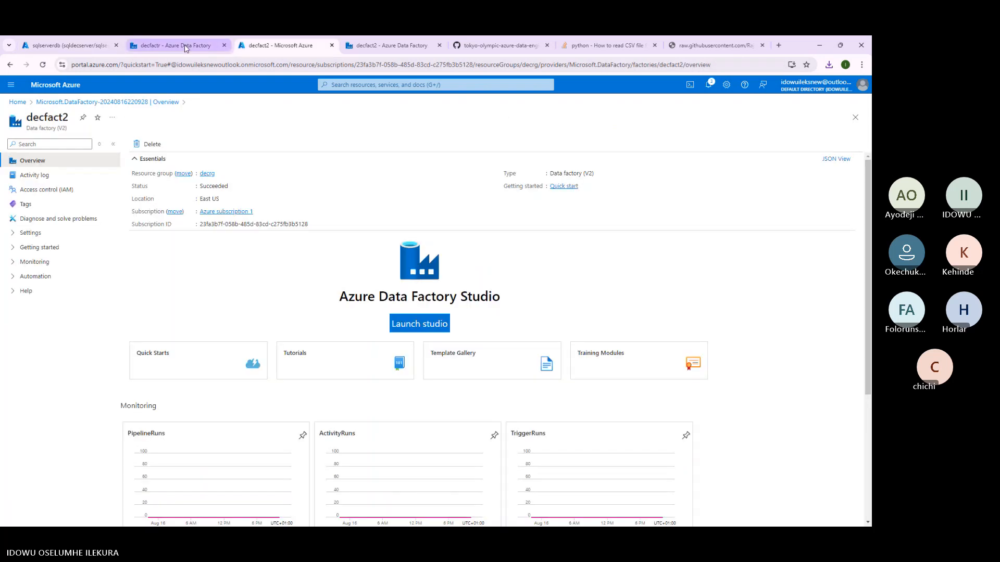
left_click(186, 47)
left_click(292, 45)
left_click(388, 46)
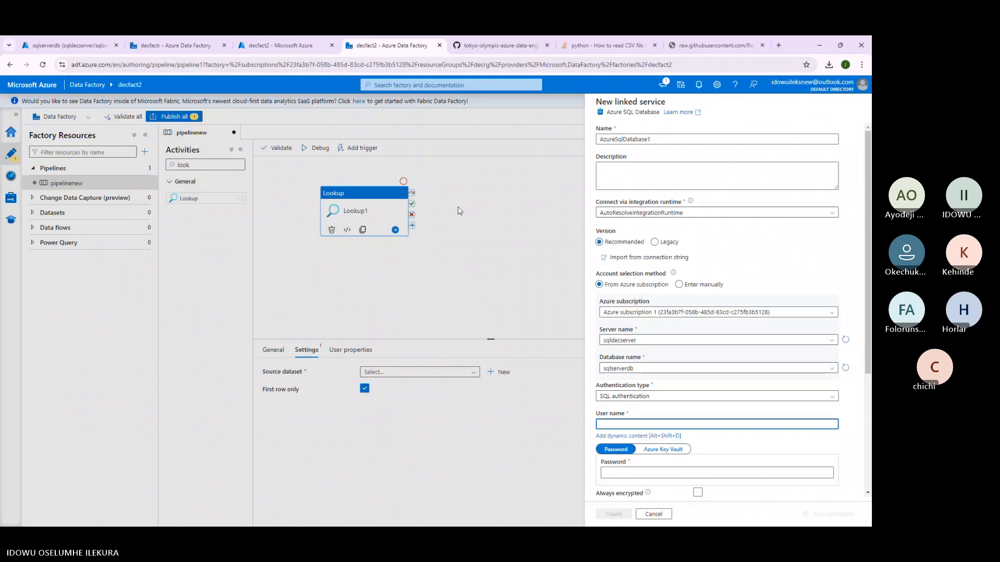
type("serveradmin")
Paste the SQL server account password for the linked service and create it.
left_click(622, 468)
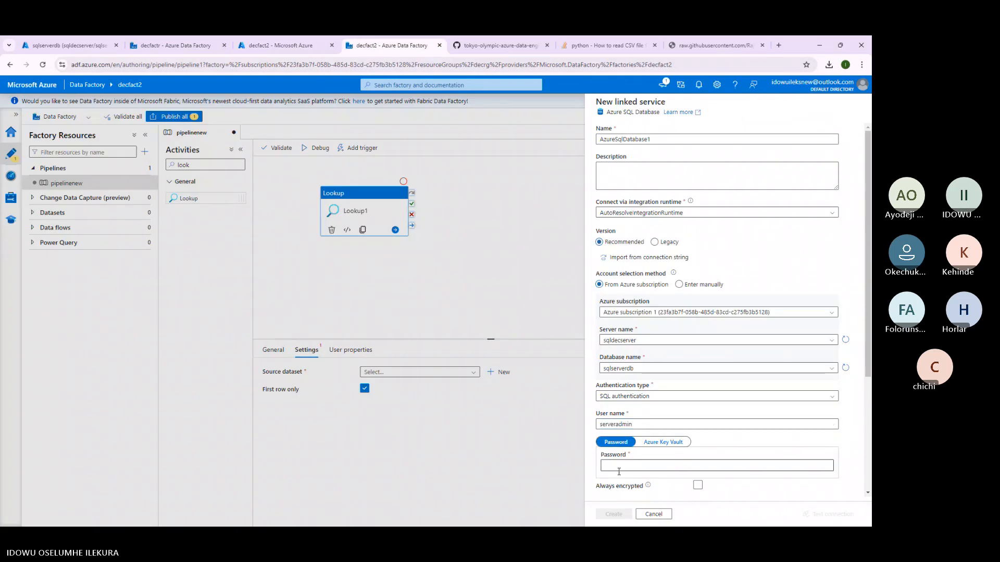
left_click(619, 471)
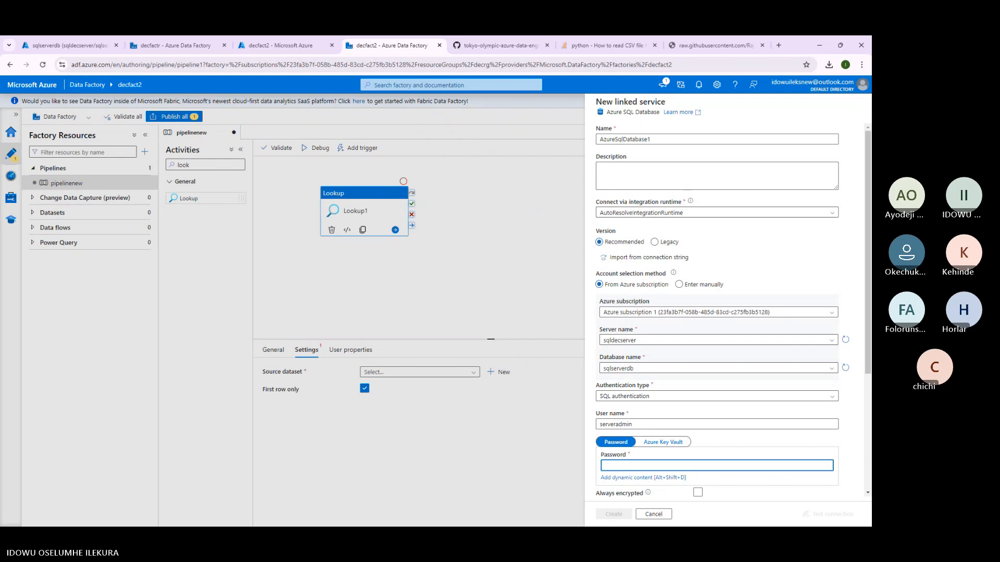
key("alt+Tab")
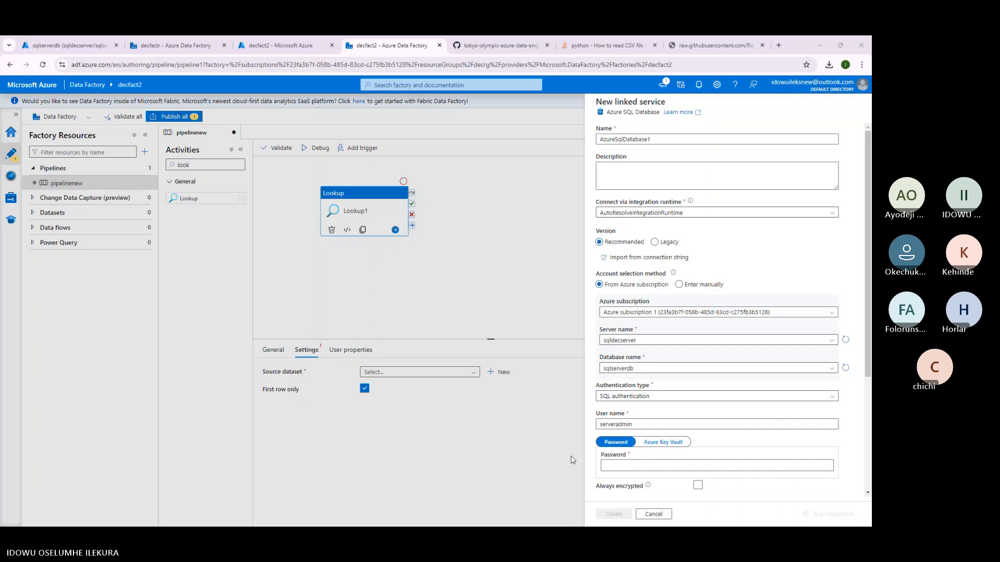
left_click(614, 462)
key("ctrl+v")
scroll(617, 417, "down", 3)
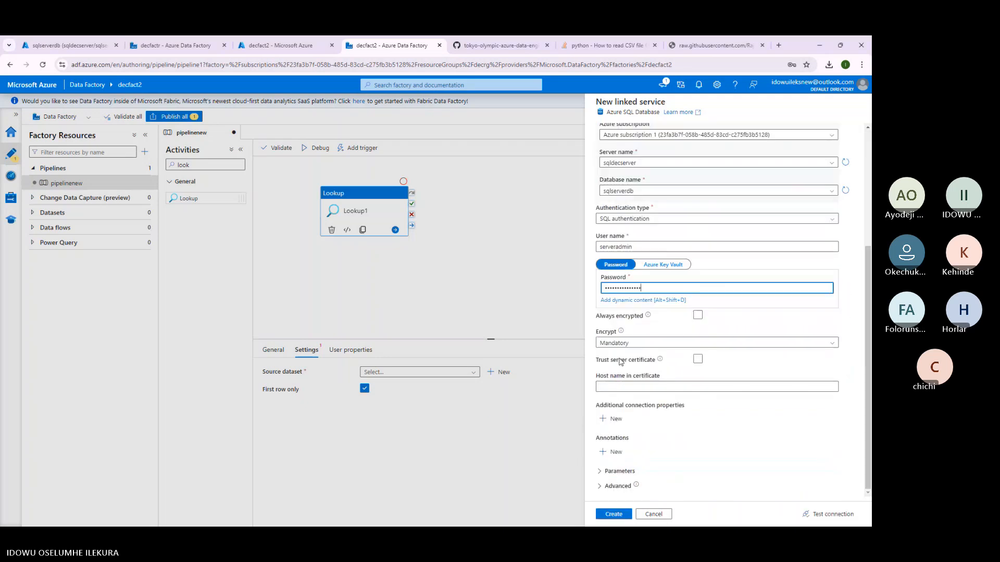
left_click(613, 515)
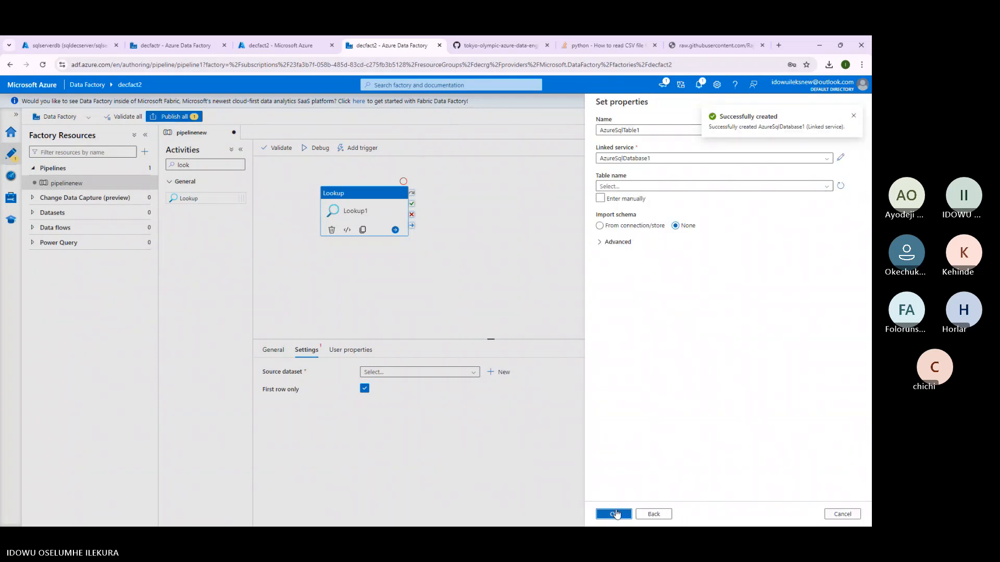
Create the AzureSqlTable1 dataset and switch Lookup1 to Query, starting its text with "SELECT * FROM dbo.".
left_click(615, 514)
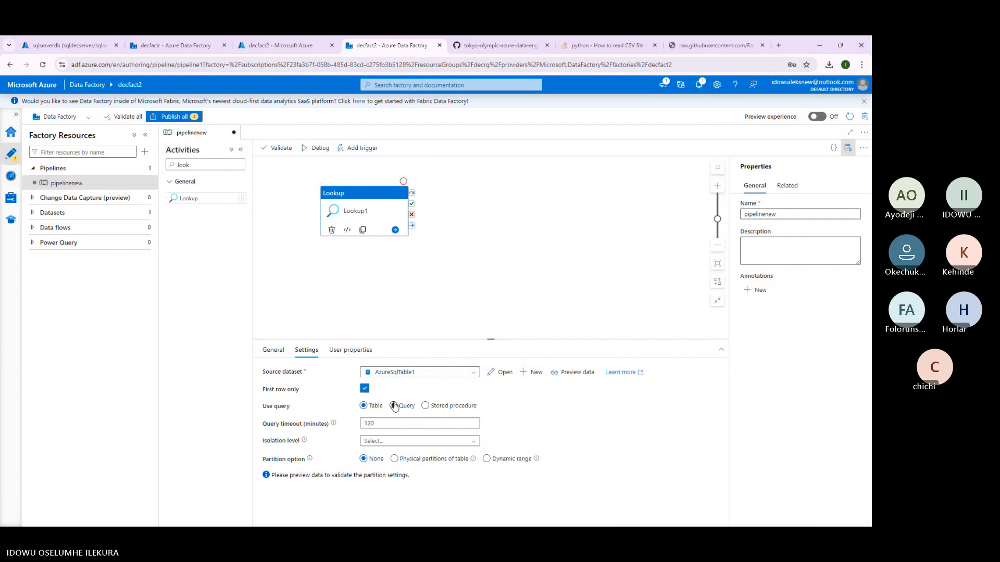
left_click(394, 405)
left_click(383, 432)
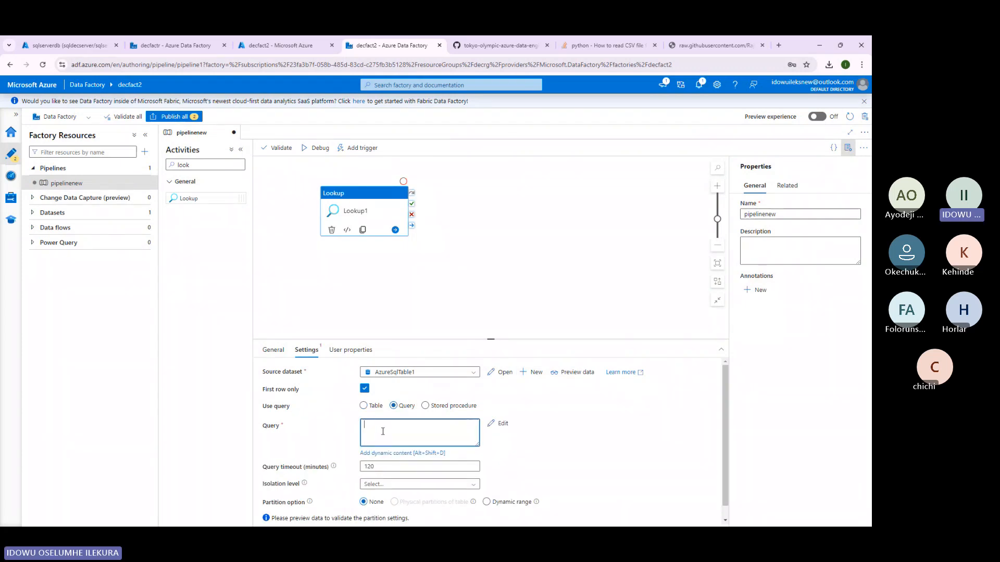
type("SELECT *")
key("Return")
type("FROM dbo.")
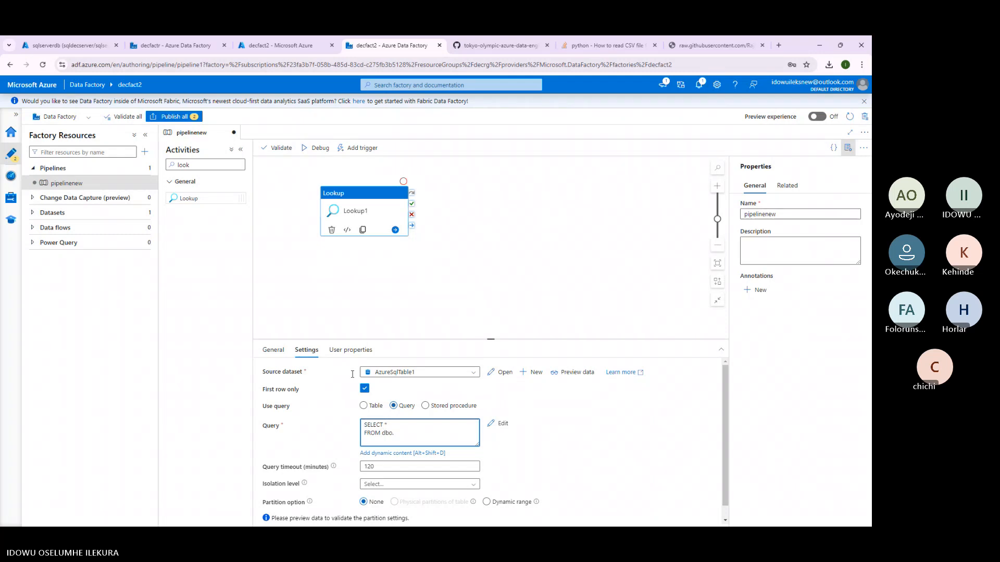
Switch to sqlserverdb's query editor in the Azure portal and log in with the SQL server account password.
left_click(63, 45)
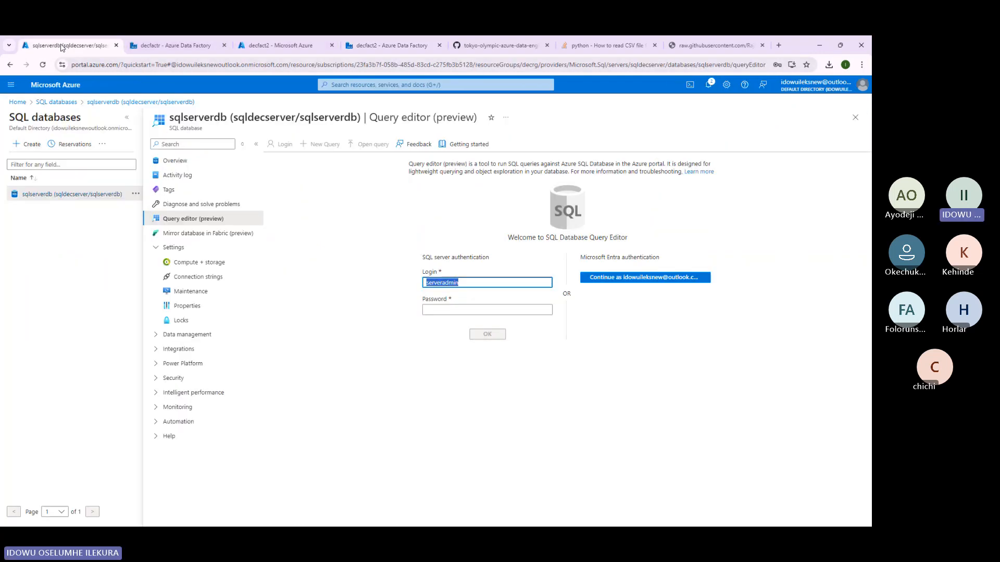
left_click(446, 310)
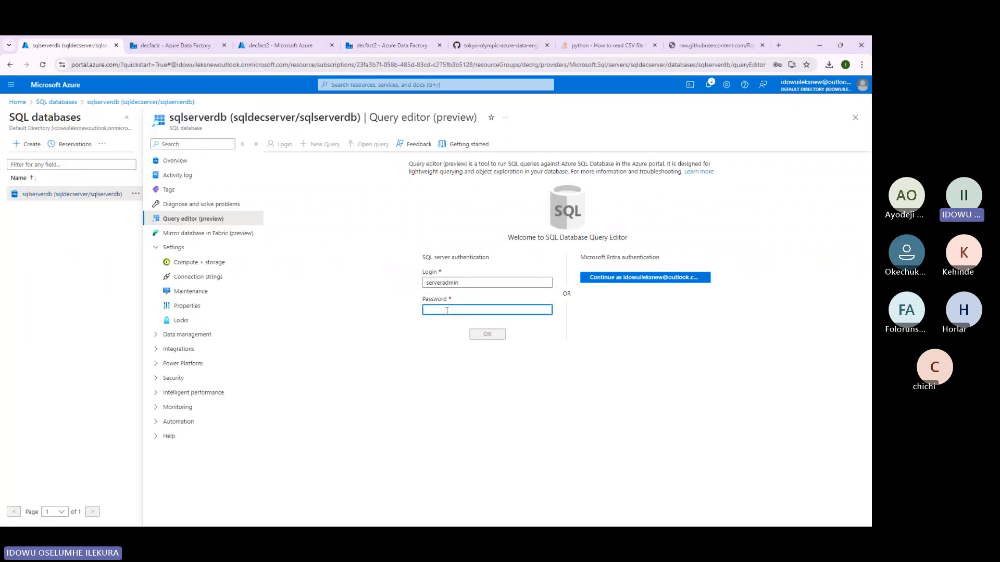
key("ctrl+v")
key("Return")
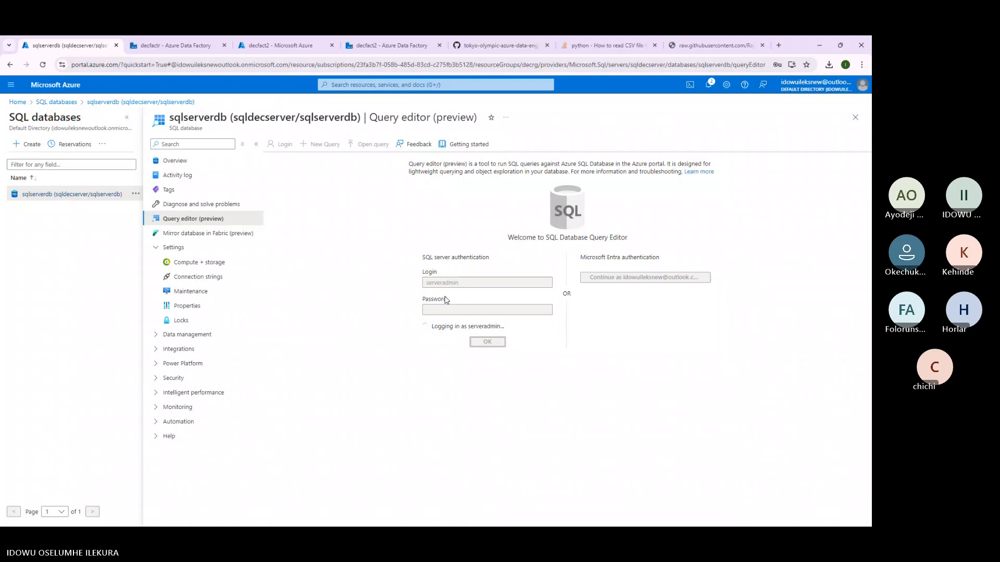
Select the top 1000 rows of the dbo.athletes table and copy the reference [dbo].[athletes] from the query.
left_click(273, 240)
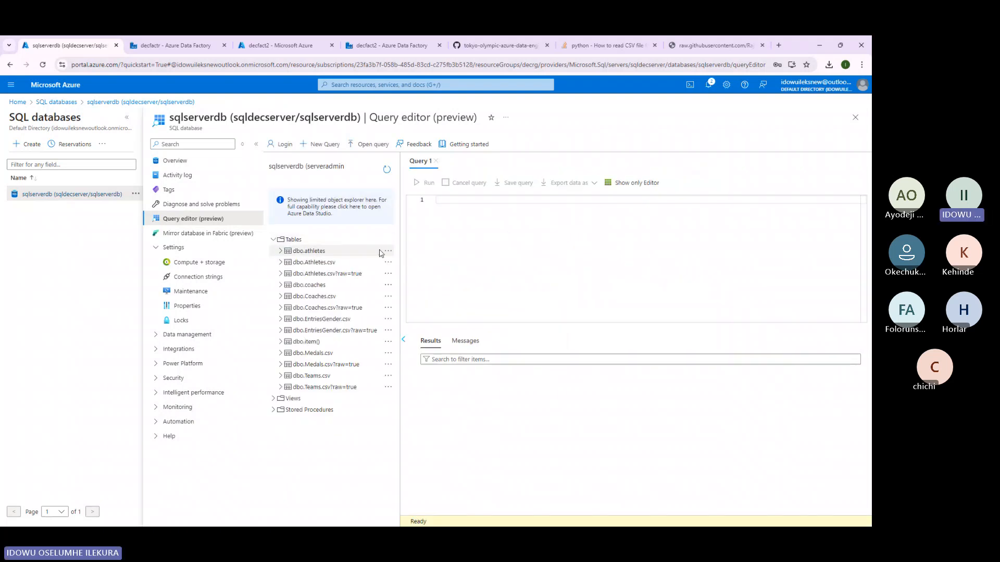
left_click(388, 251)
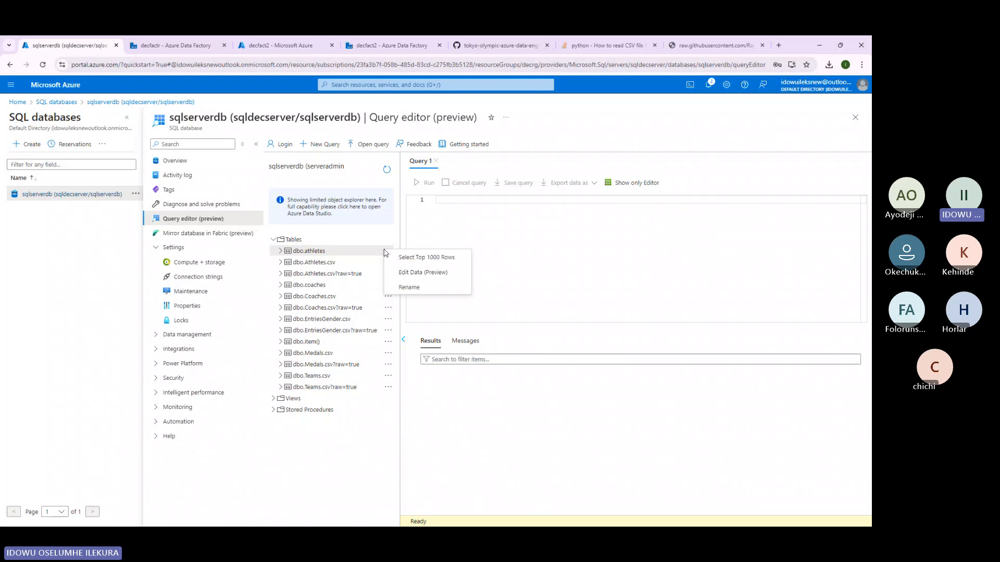
left_click(417, 259)
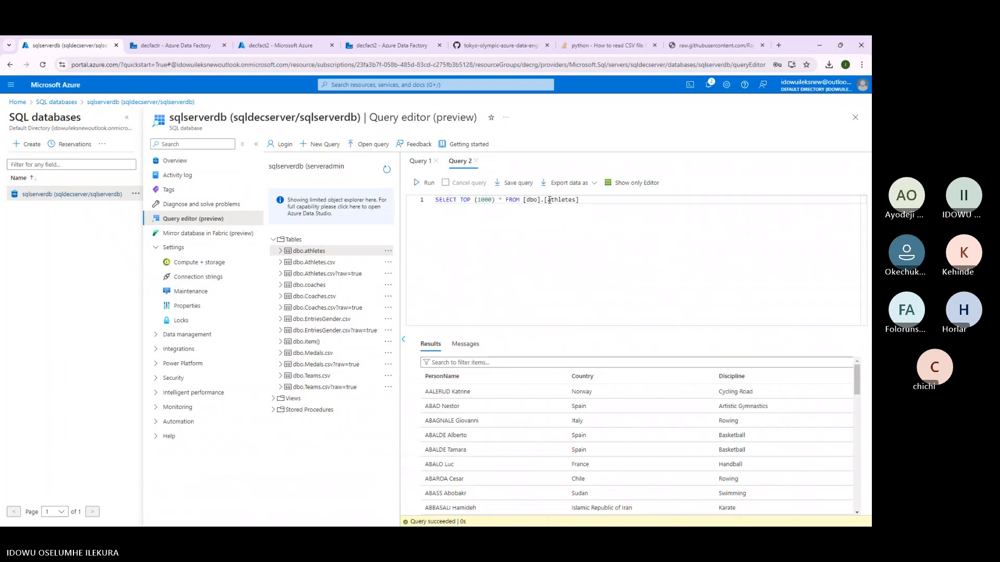
left_click_drag(548, 200, 576, 201)
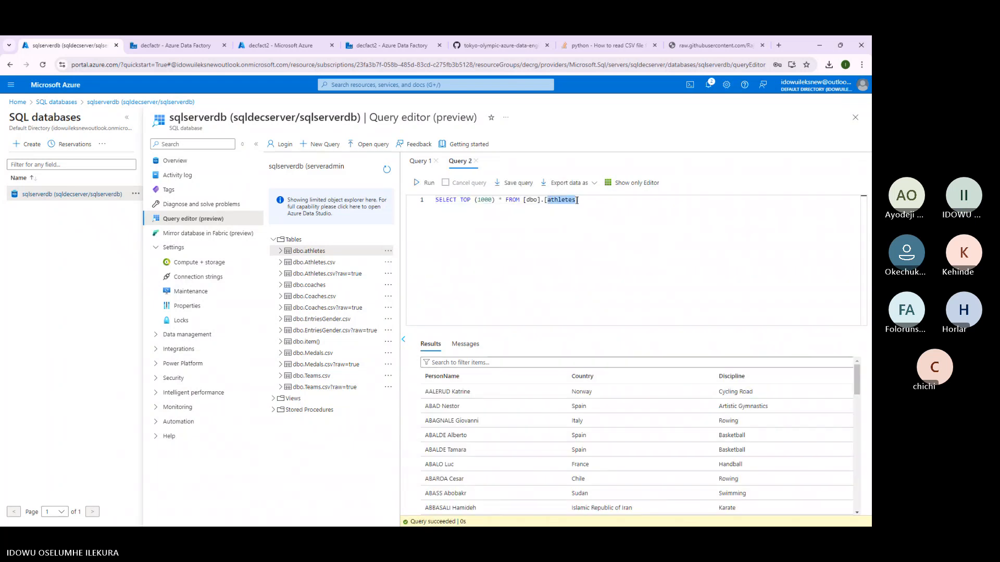
left_click(577, 201)
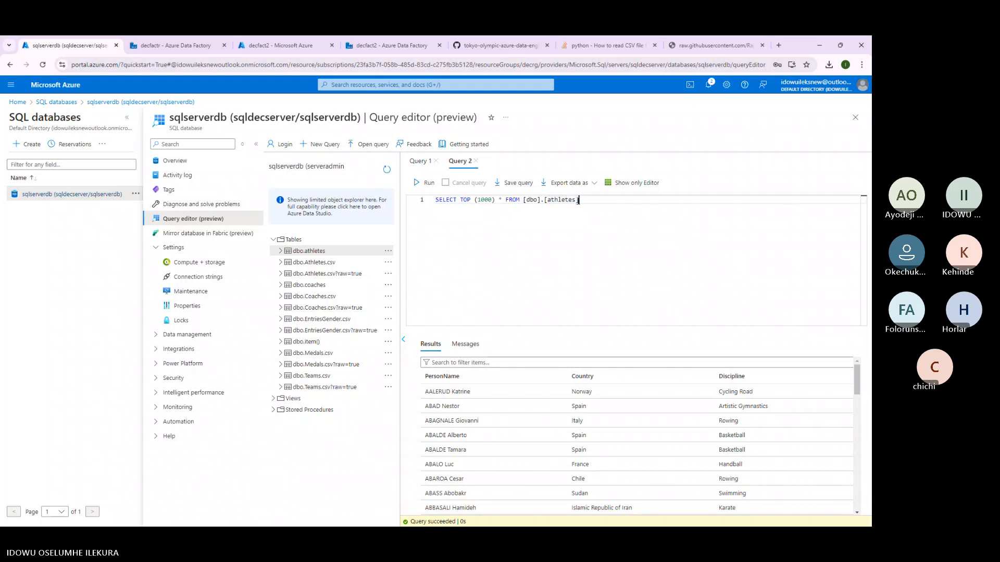
left_click_drag(578, 201, 525, 200)
key("ctrl+c")
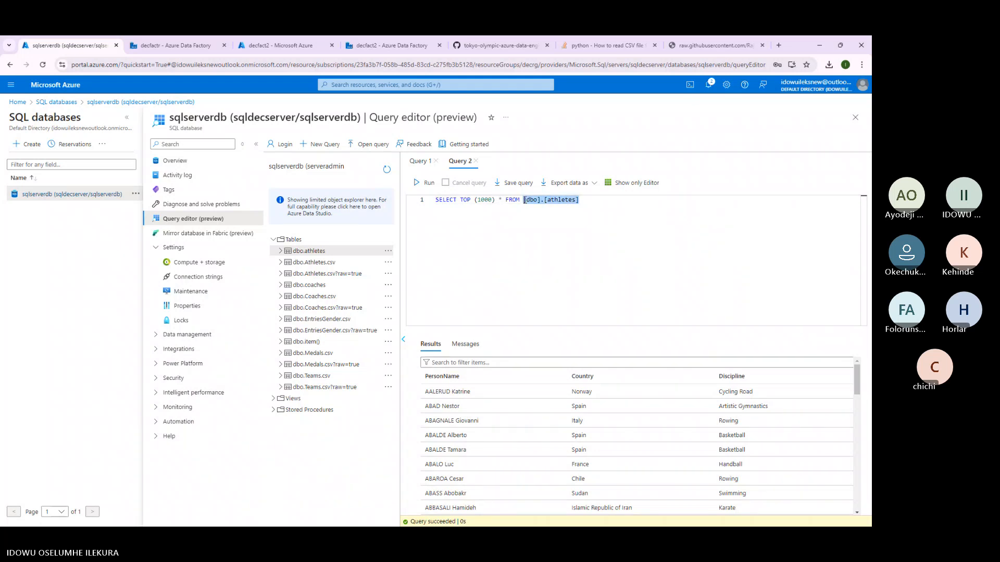
Return to pipelinenew in decfact2 and complete the Lookup query as "SELECT * FROM [dbo].[athletes] LIMIT 1".
left_click(715, 46)
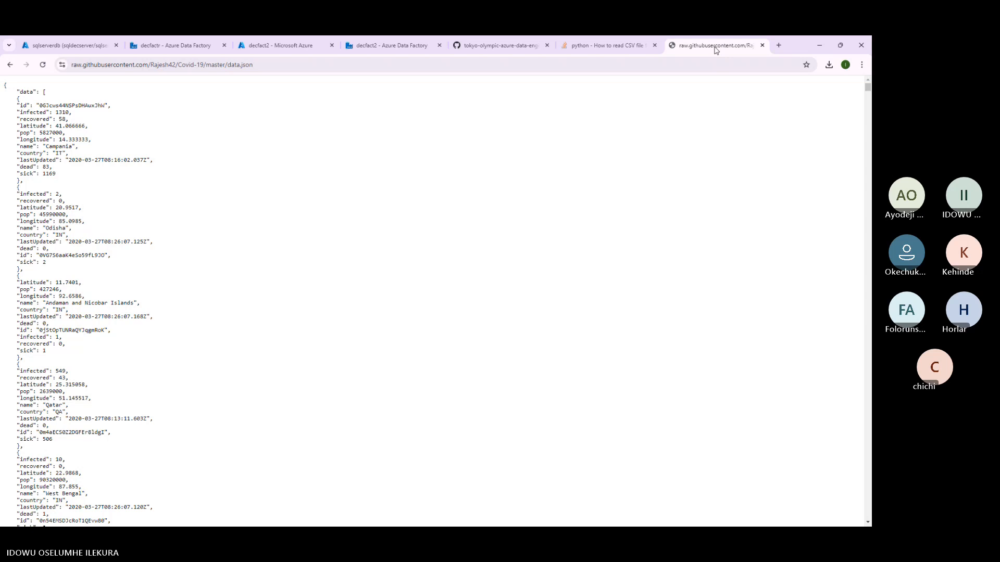
left_click(304, 46)
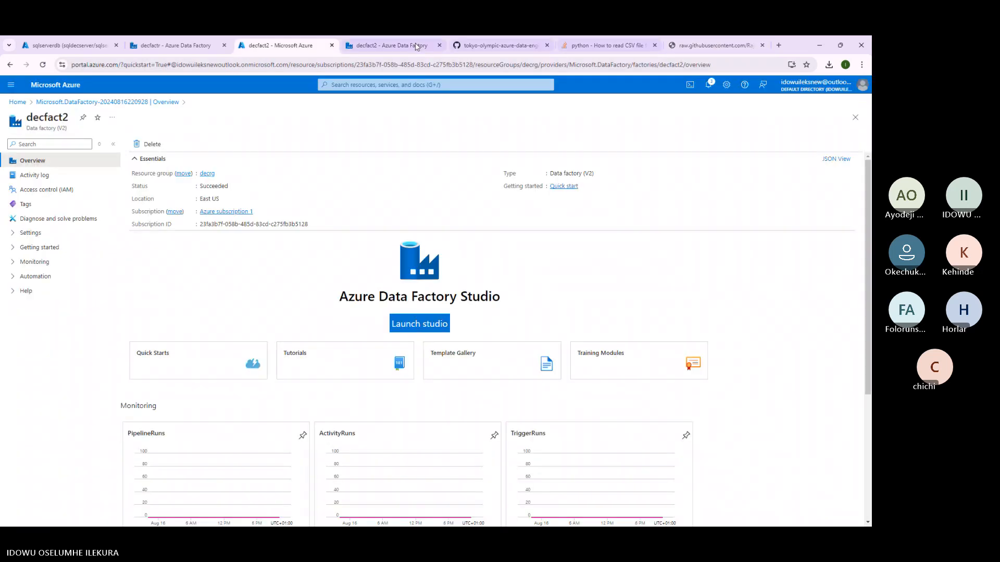
left_click(417, 47)
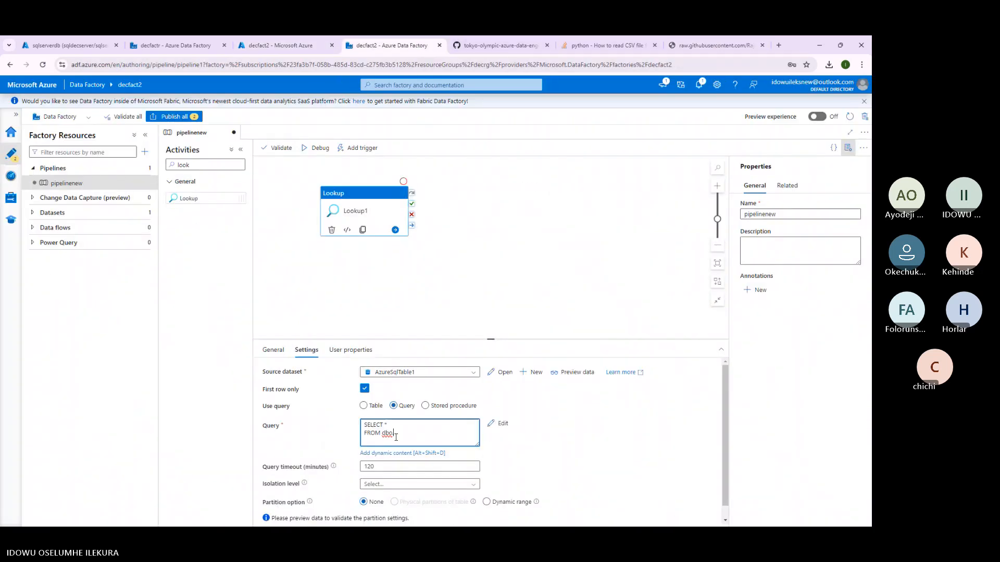
double_click(388, 433)
key("ctrl+v")
key("Return")
type("LIMIT 1")
left_click(364, 391)
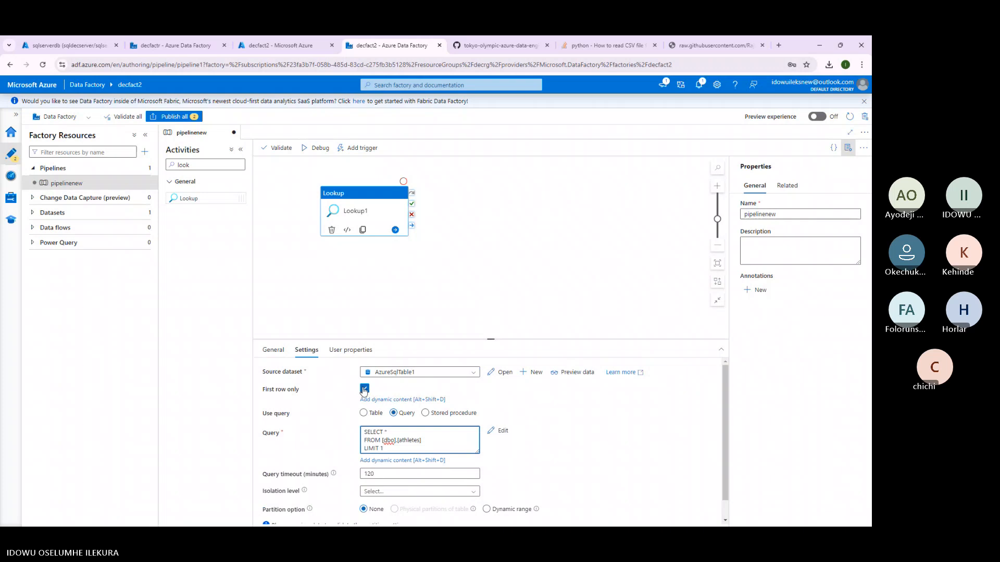
left_click(364, 391)
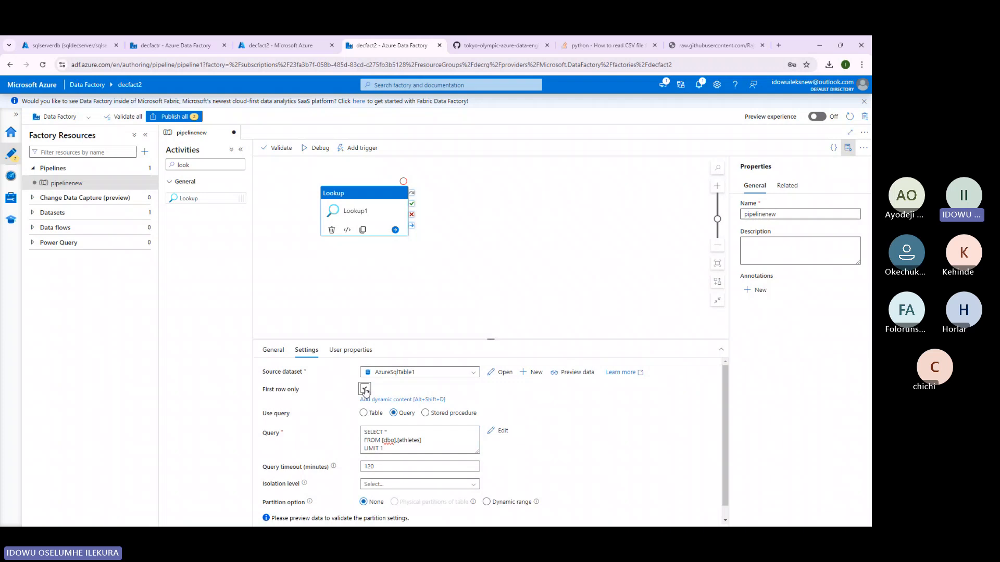
left_click(365, 390)
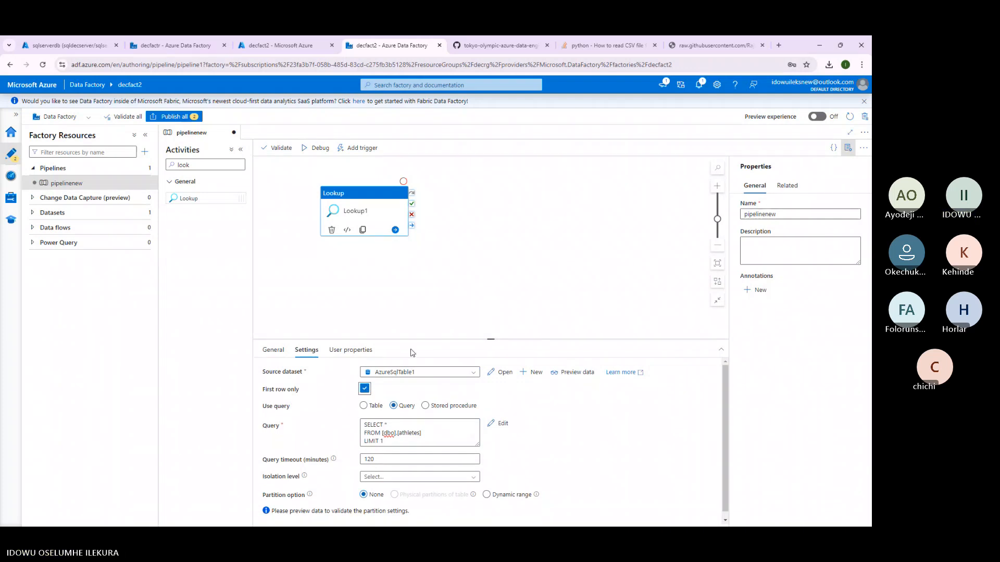
Run pipelinenew in debug mode and view the error details of the Lookup1 activity.
left_click(305, 150)
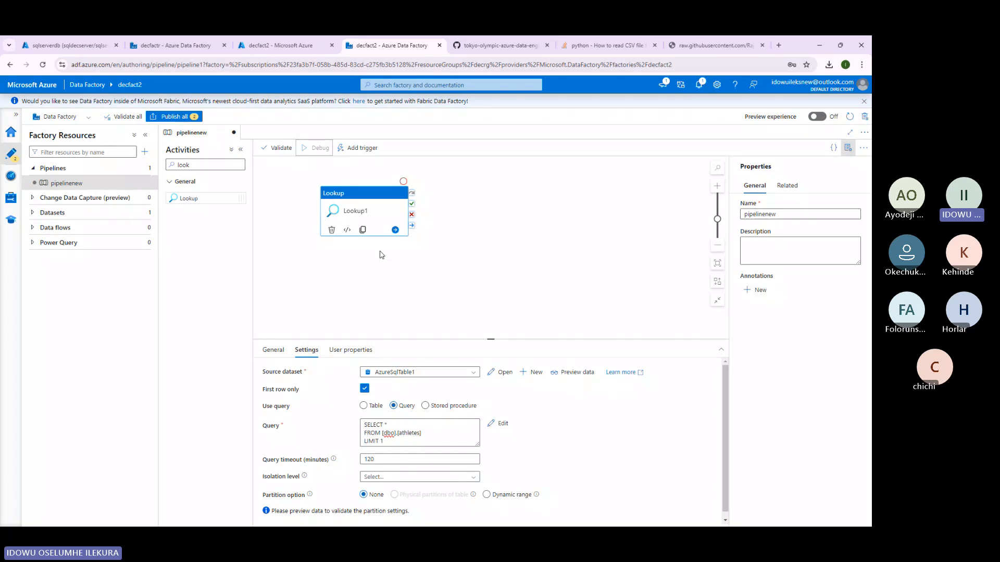
left_click(382, 257)
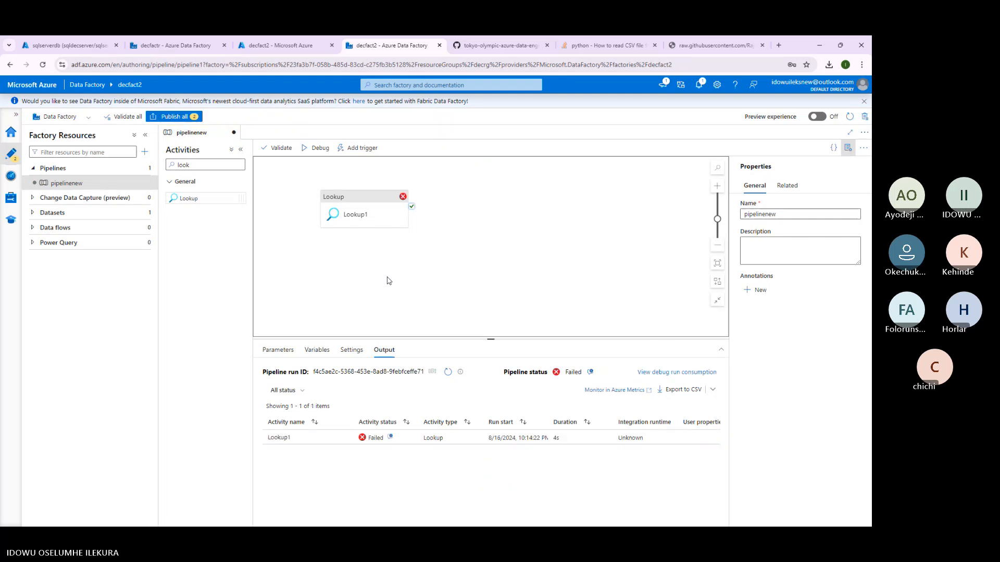
left_click(390, 436)
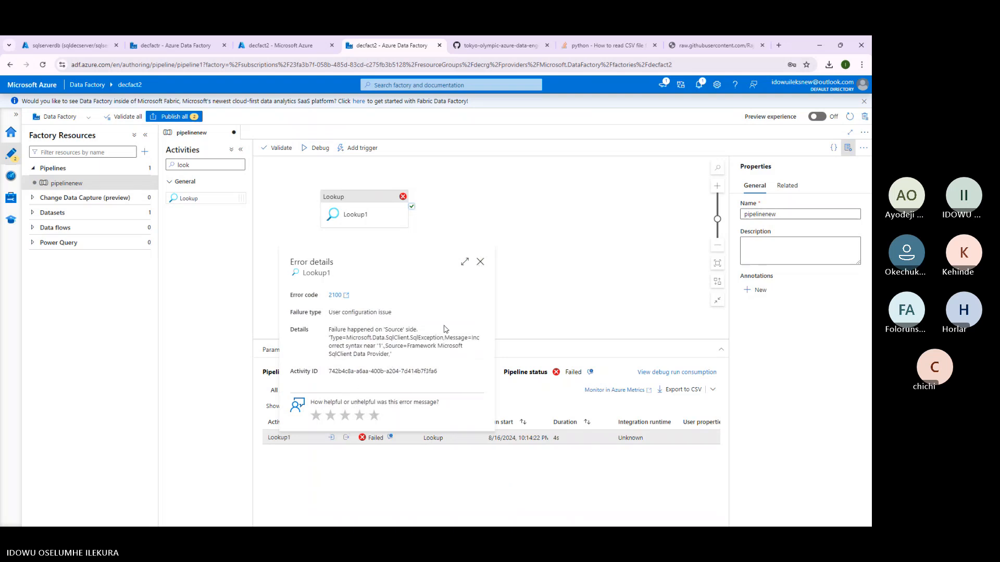
left_click(357, 443)
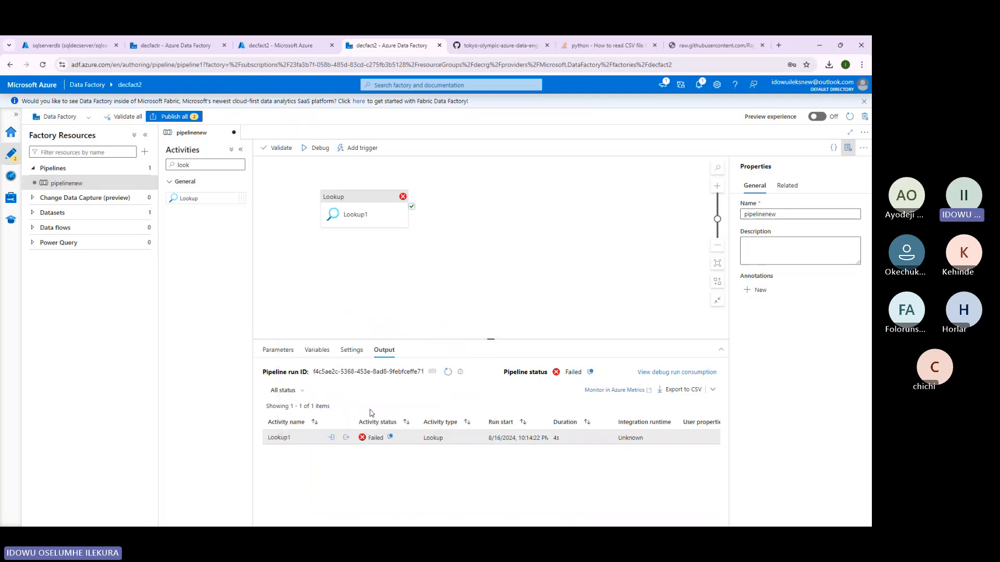
Examine the output and input JSON of the failed Lookup1 run.
left_click(344, 438)
left_click(345, 438)
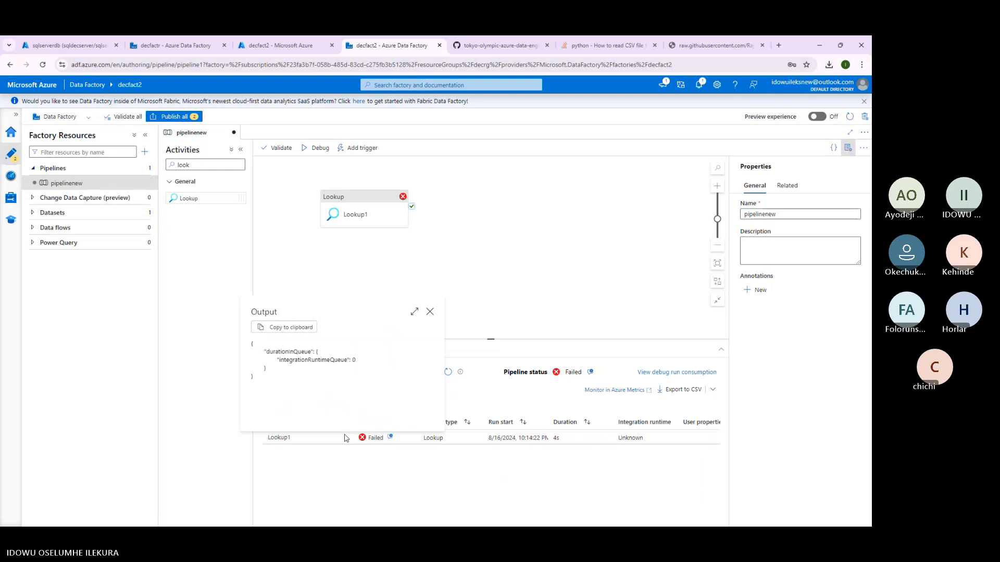
left_click(430, 312)
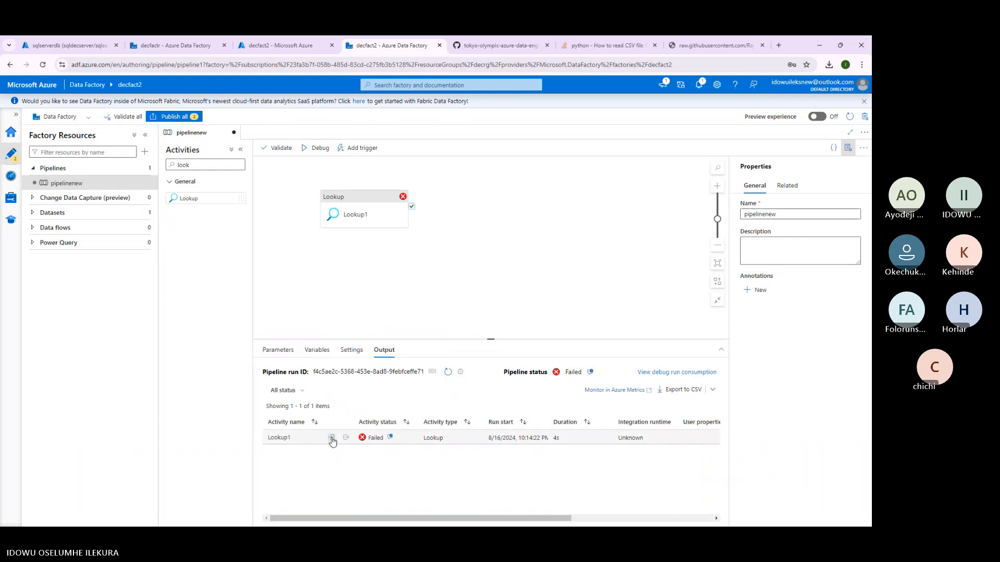
left_click(332, 439)
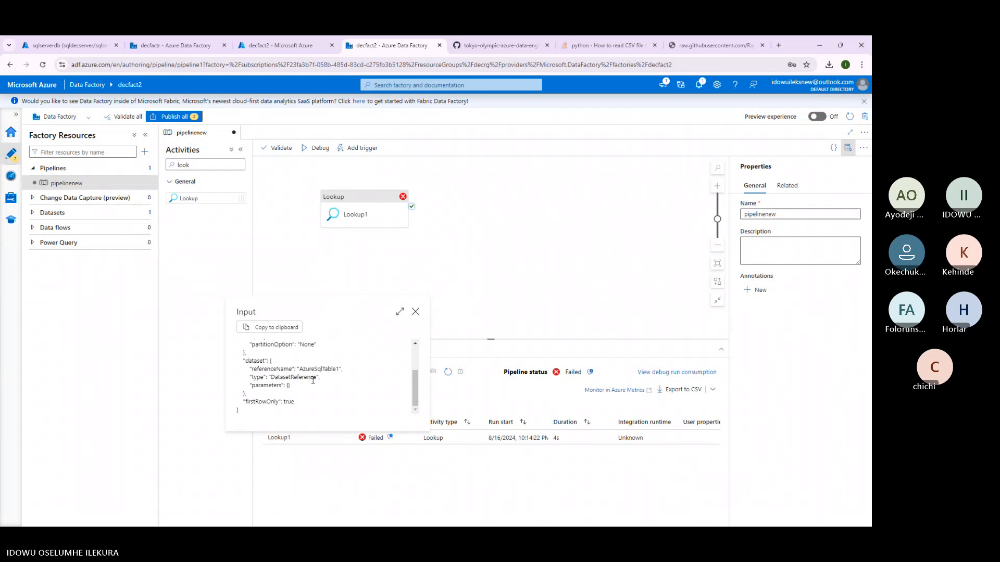
scroll(313, 380, "up", 2)
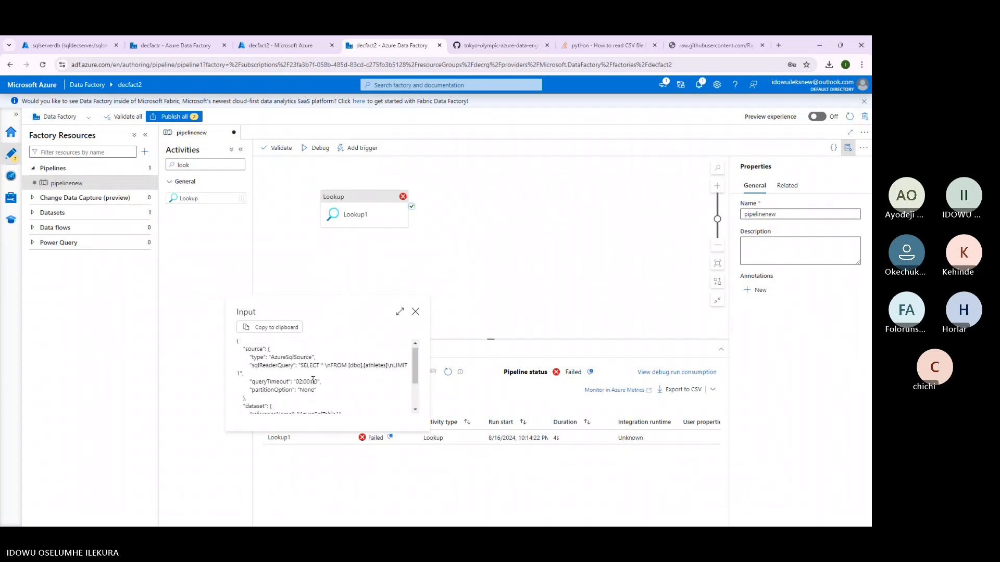
left_click(415, 313)
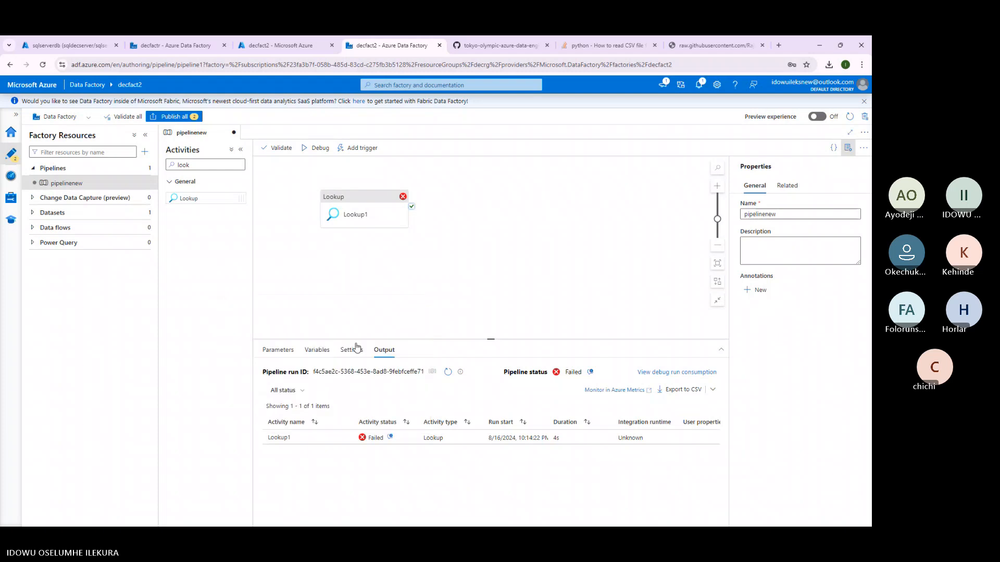
Set Lookup1 to use Table instead of a query and choose the table in its AzureSqlTable1 source dataset.
left_click(384, 223)
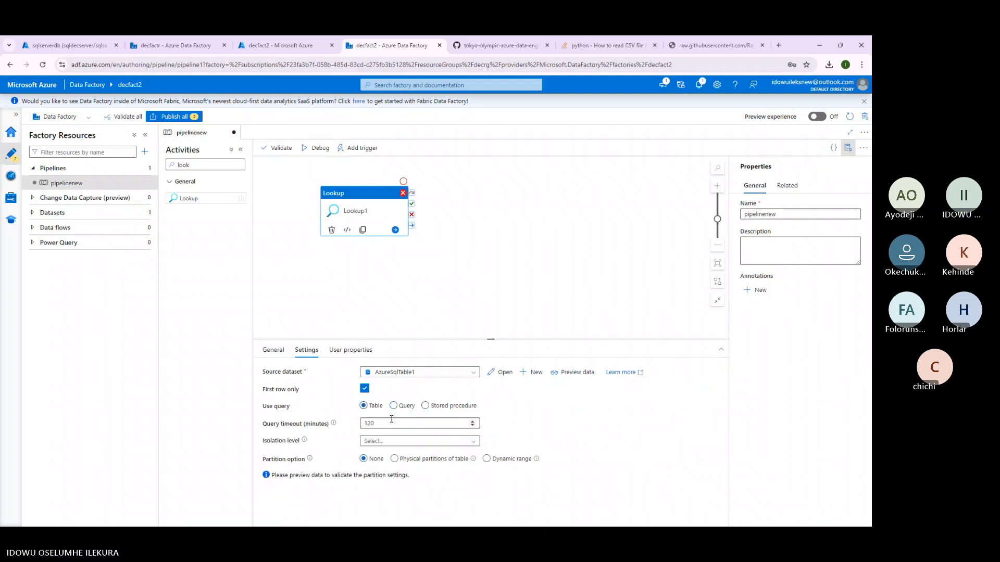
left_click(501, 374)
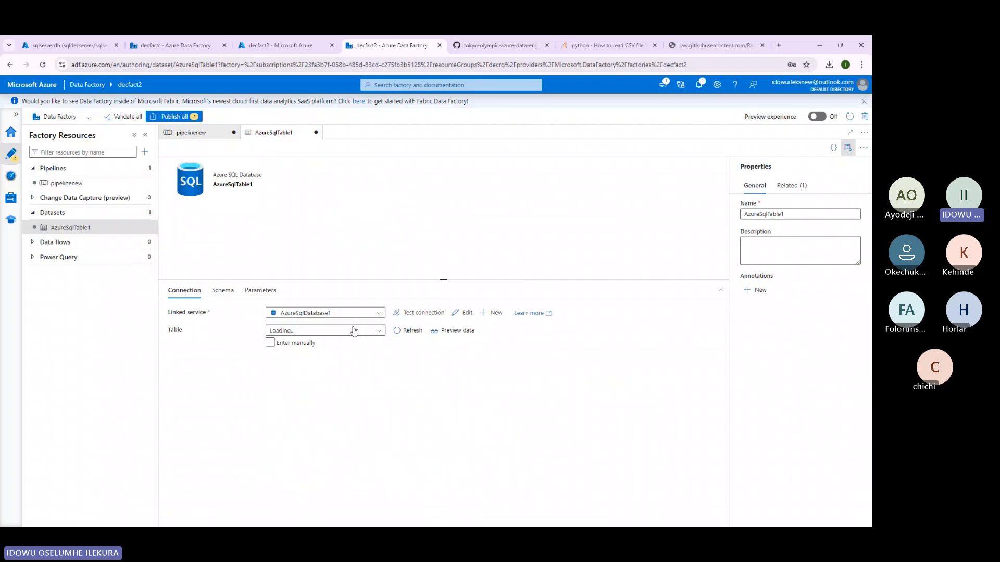
left_click(295, 332)
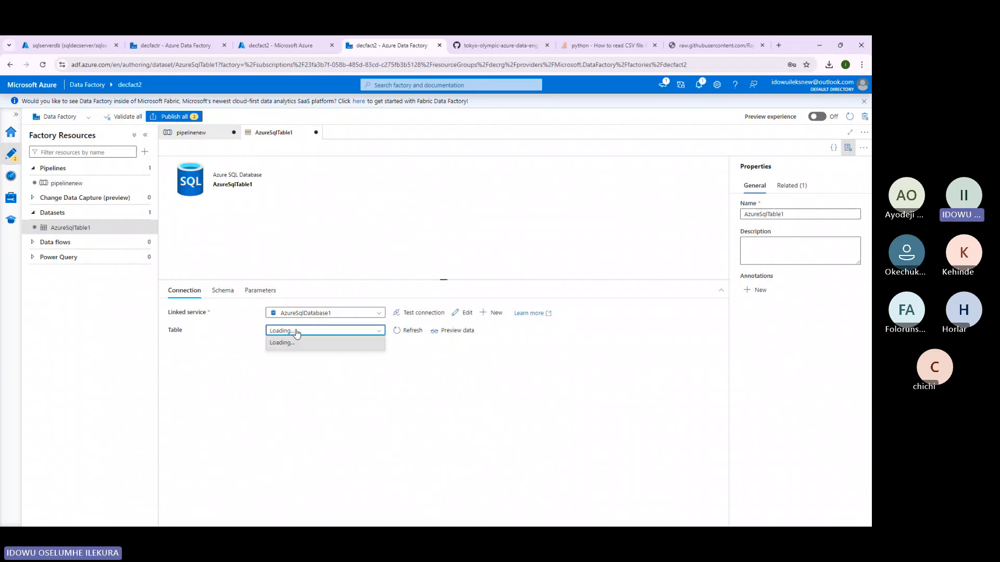
left_click(304, 365)
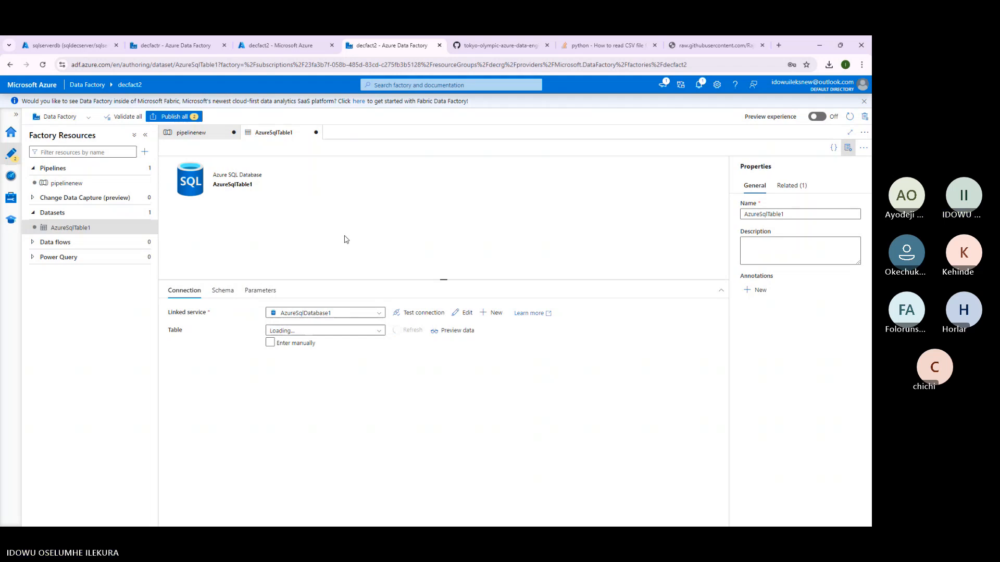
Debug pipelinenew again with the table-based lookup and review the Lookup1 run's output and input JSON.
left_click(191, 133)
left_click(322, 150)
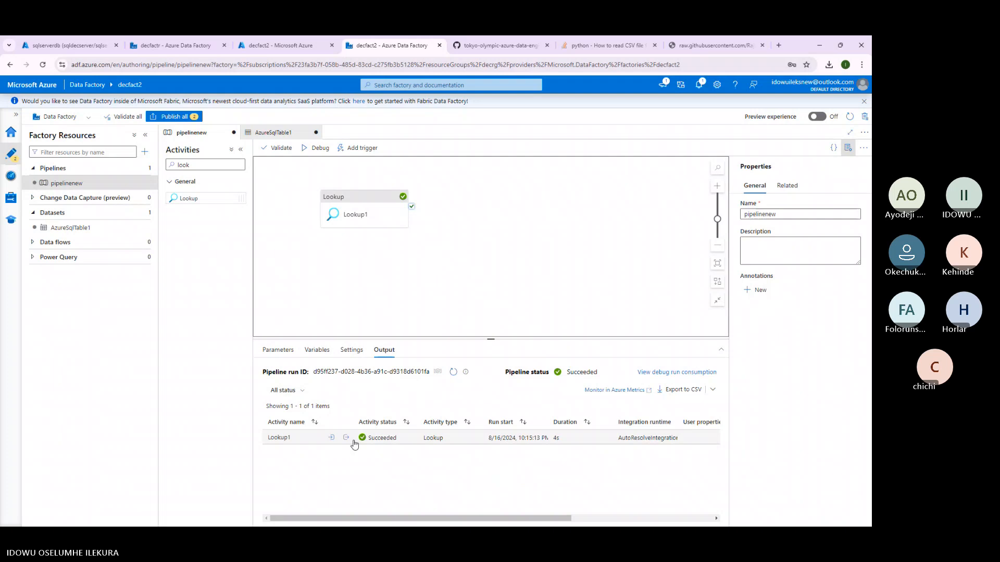
left_click(346, 437)
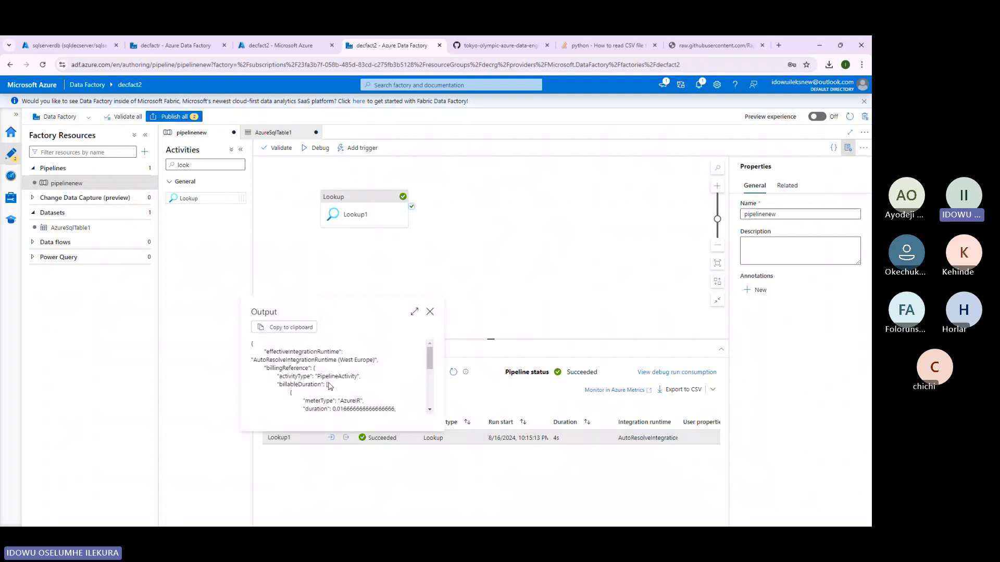
scroll(328, 386, "down", 5)
scroll(328, 386, "up", 5)
left_click(430, 312)
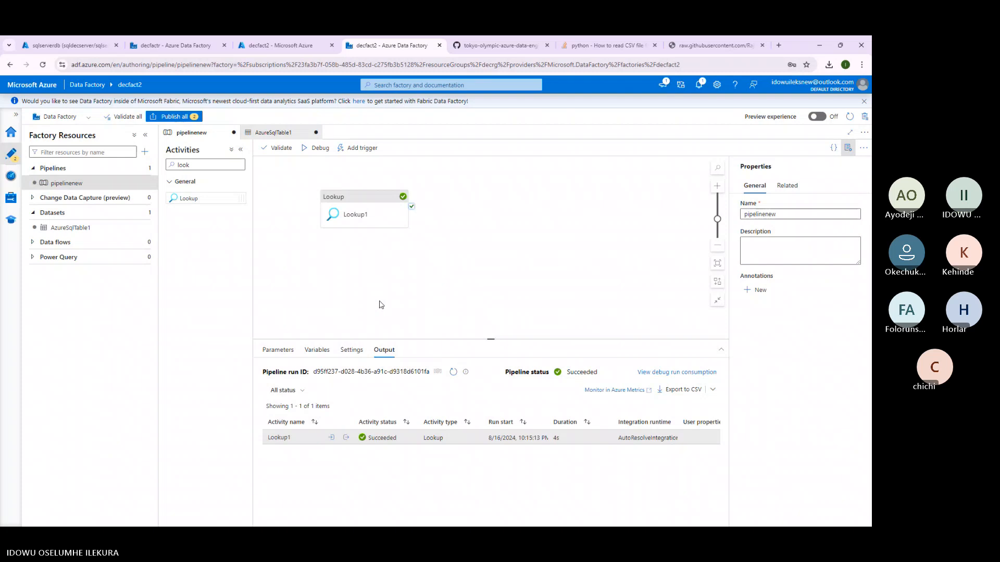
left_click(331, 437)
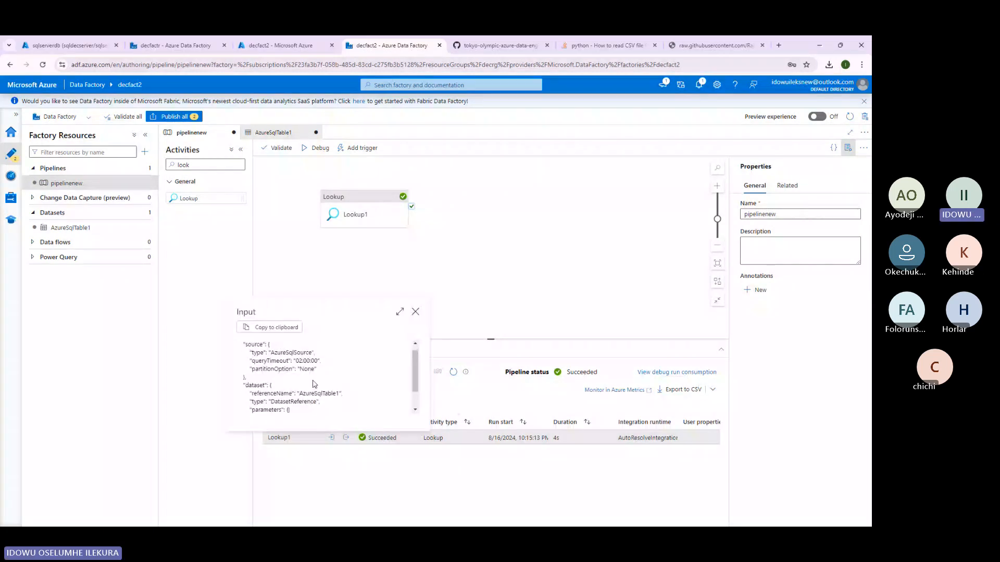
Switch Lookup1 from Table back to Query and remove the LIMIT 1 line from its query.
scroll(323, 375, "down", 3)
left_click(416, 312)
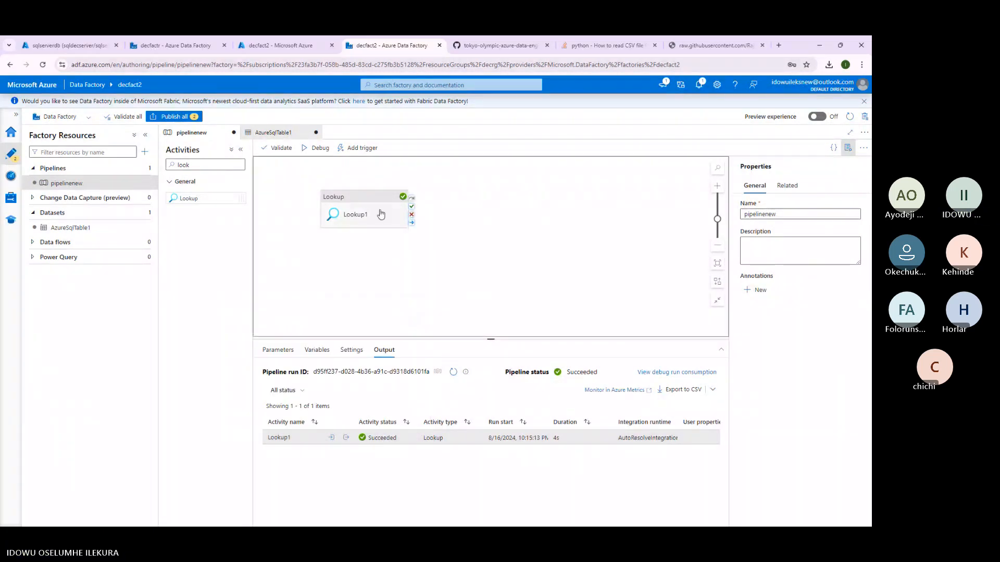
left_click(379, 216)
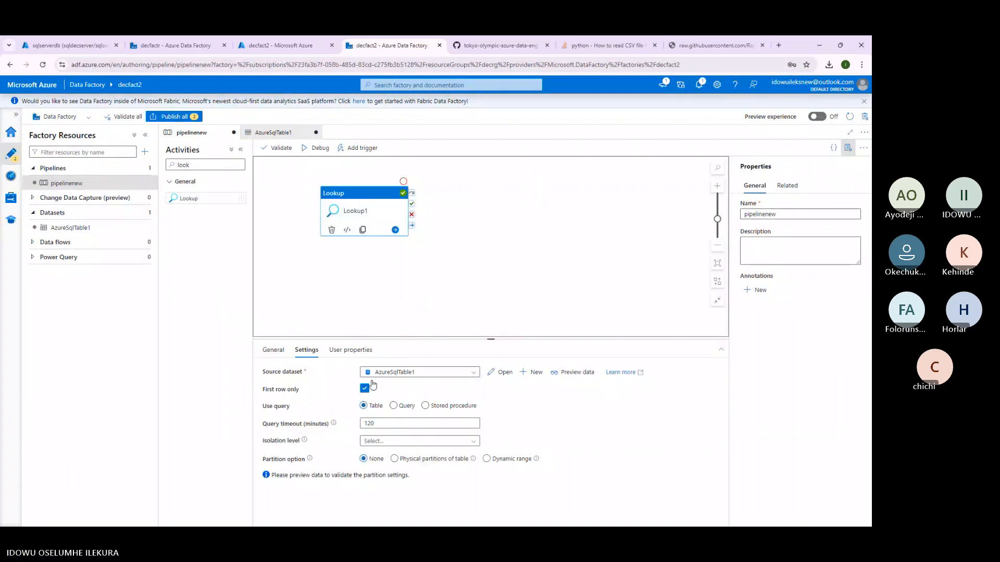
left_click(394, 407)
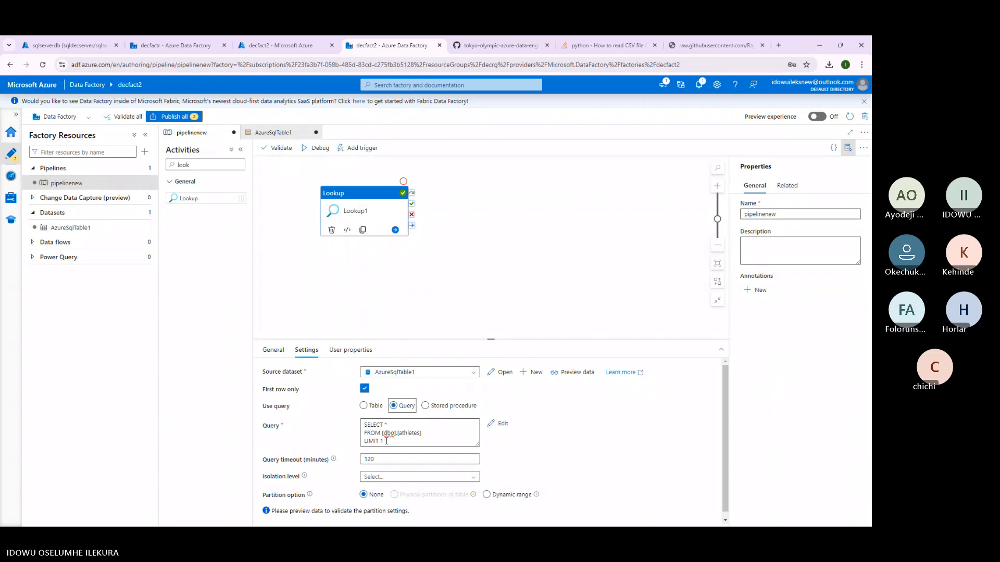
triple_click(386, 442)
key("BackSpace")
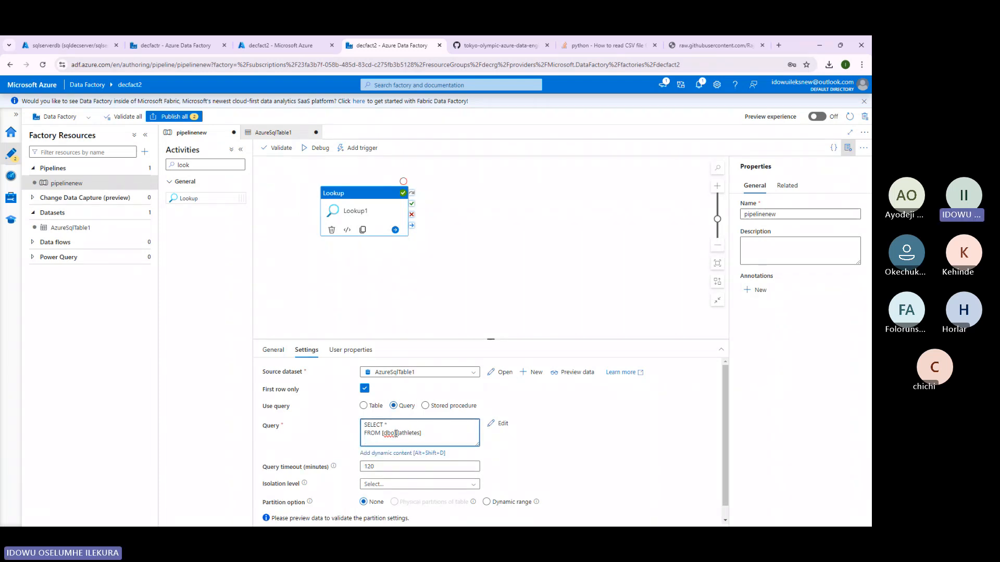
Remove the square brackets in Lookup1's query so it reads SELECT * FROM dbo.athletes.
left_click(384, 435)
key("BackSpace")
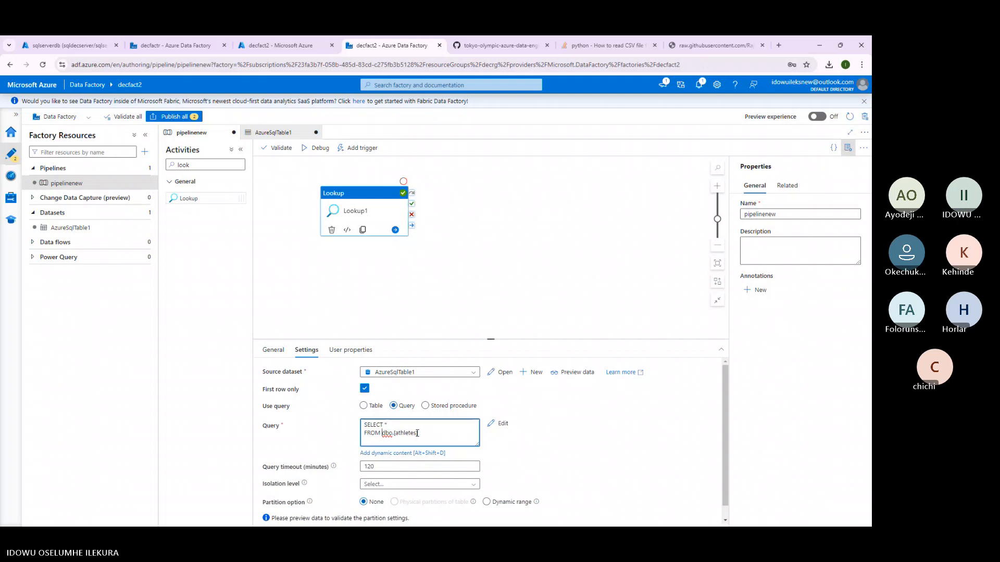
left_click(395, 435)
key("BackSpace")
left_click(420, 434)
key("BackSpace")
scroll(420, 435, "down", 1)
scroll(421, 435, "up", 1)
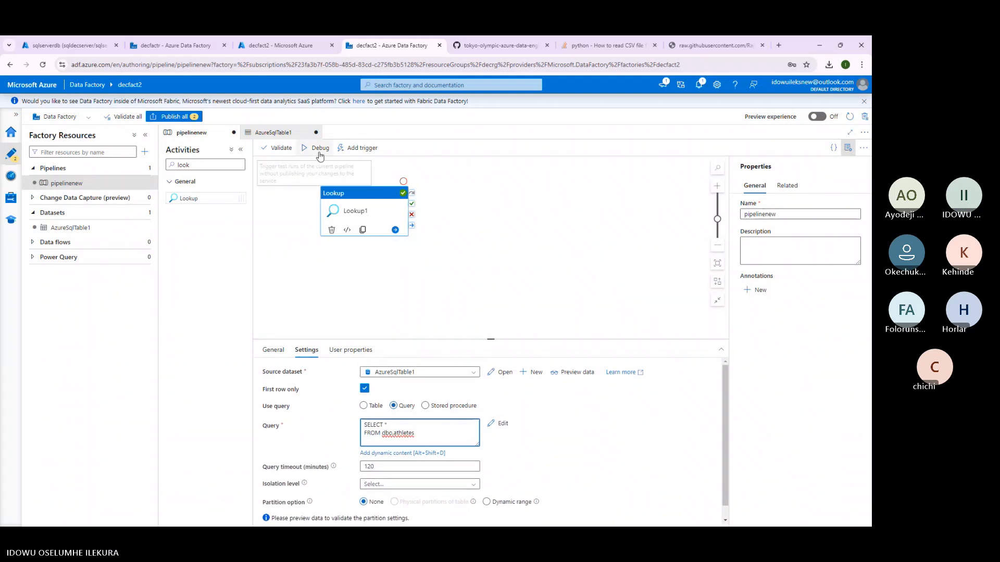
Debug pipelinenew with the edited query and review the Lookup1 run's input JSON.
left_click(319, 151)
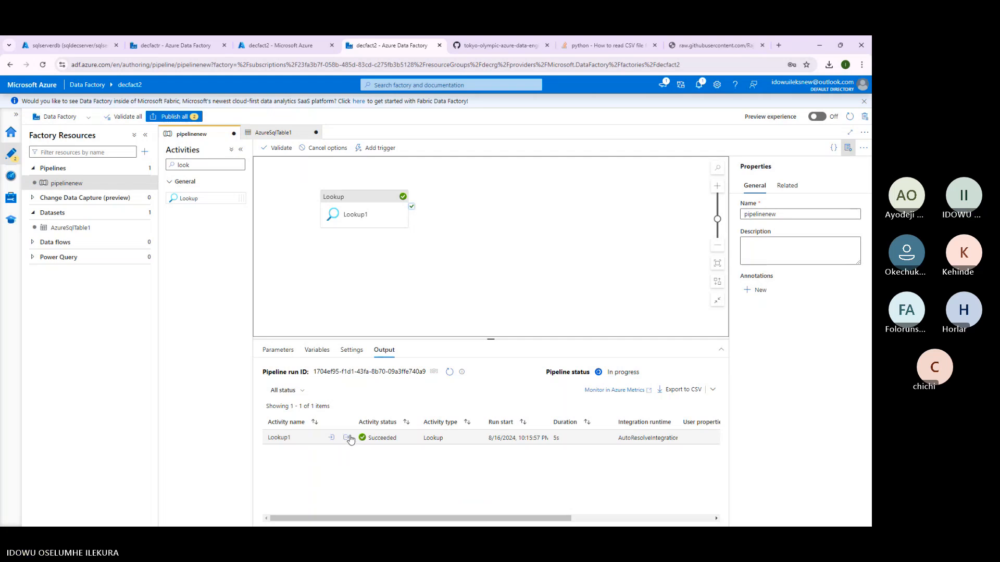
left_click(348, 437)
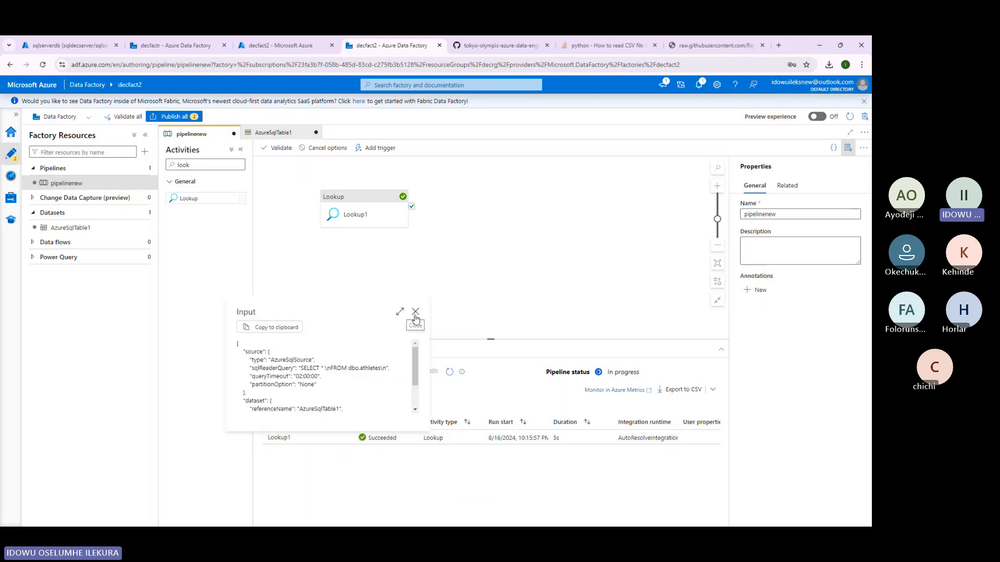
left_click(415, 312)
Set Lookup1's query to SELECT TOP 10 * FROM dbo.athletes and debug the pipeline.
left_click(377, 230)
left_click(411, 435)
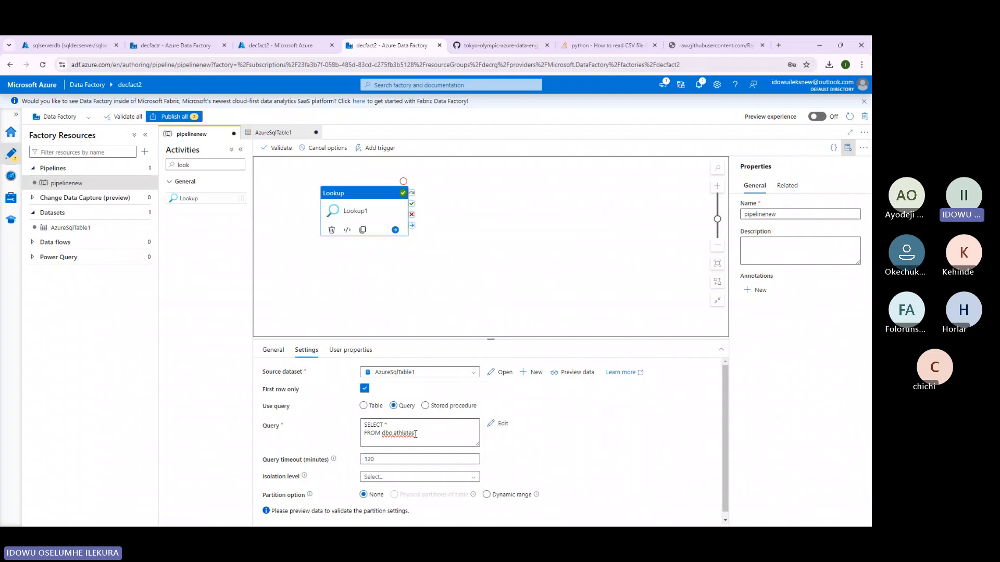
left_click(499, 423)
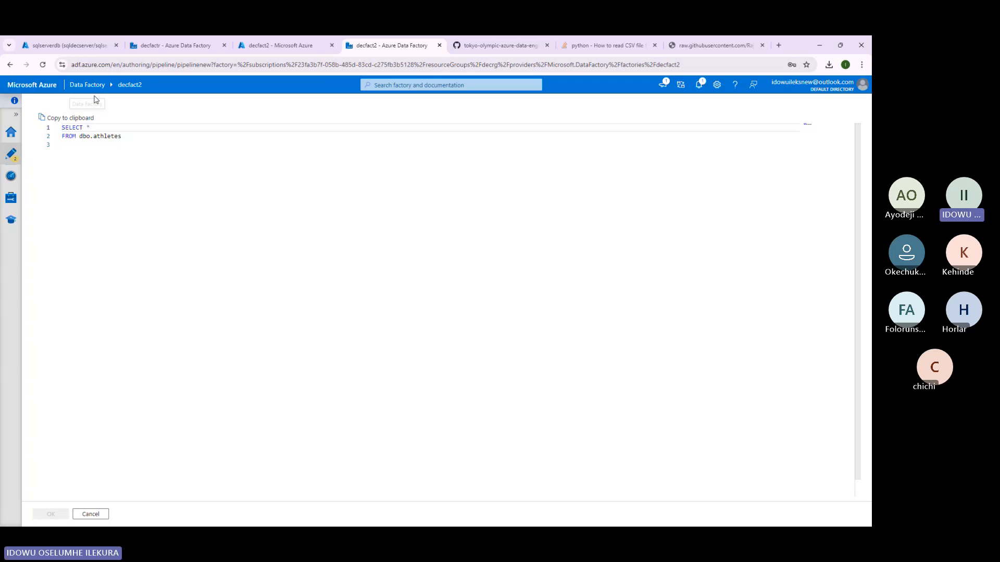
key("Escape")
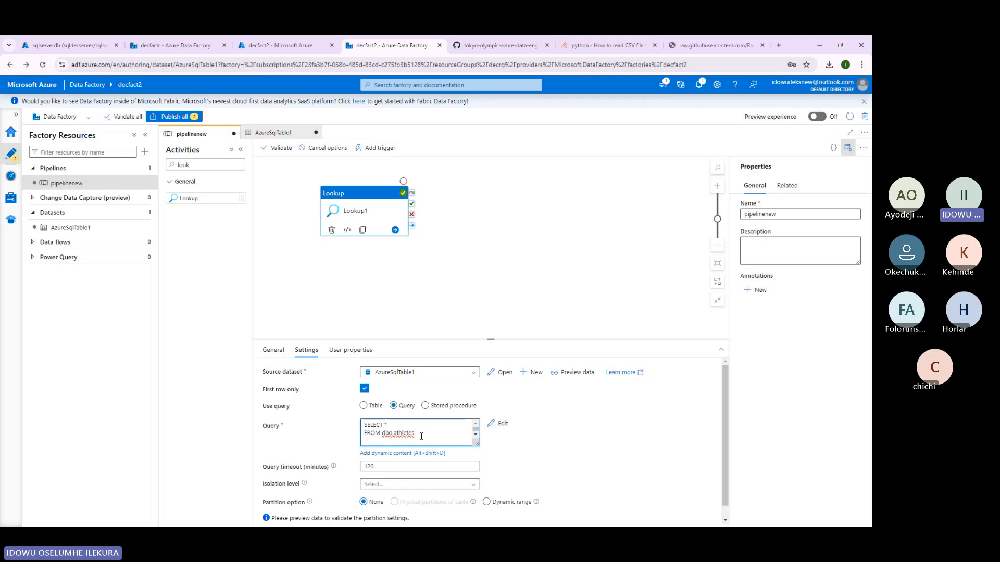
key("BackSpace")
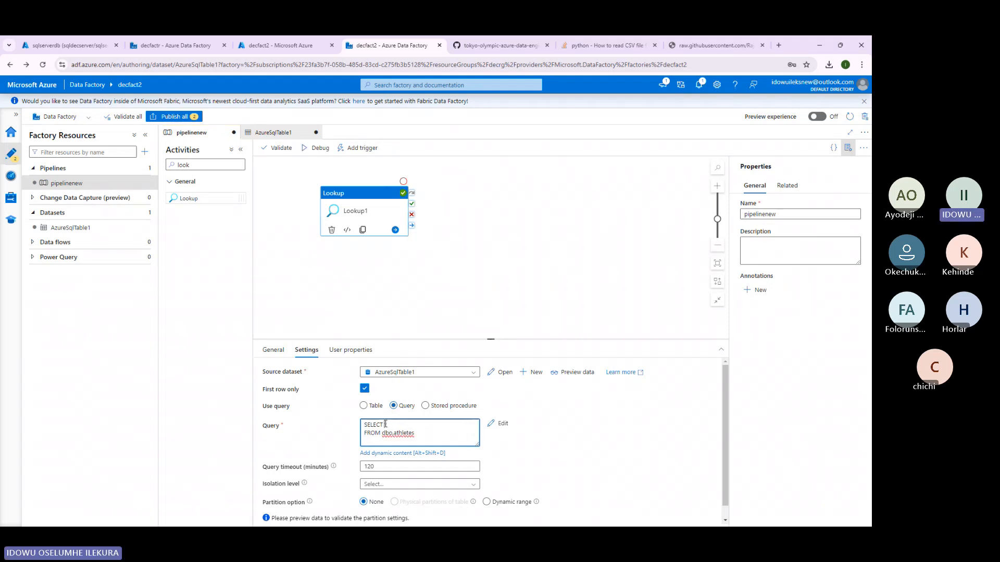
left_click(386, 425)
type("TOP 1")
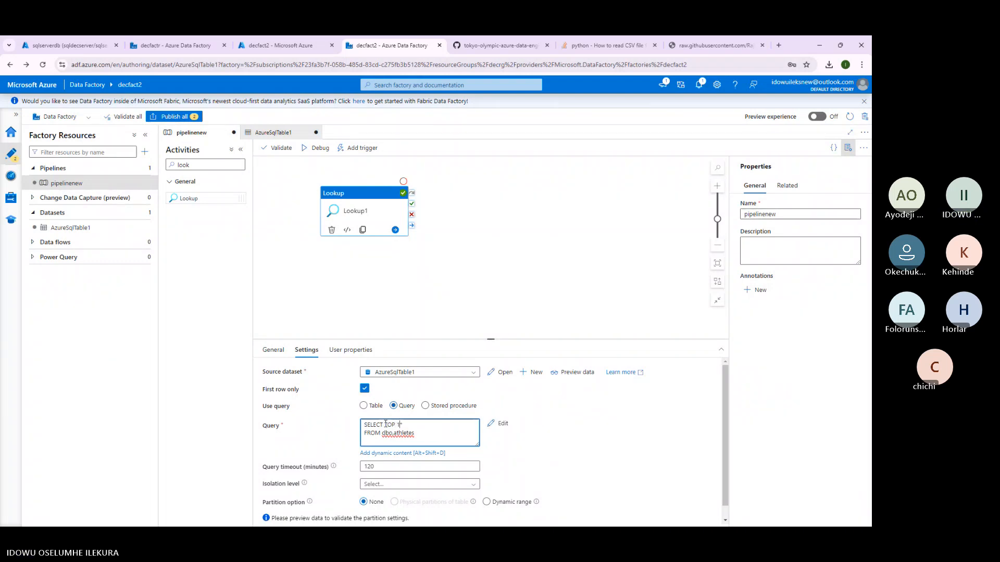
type("0")
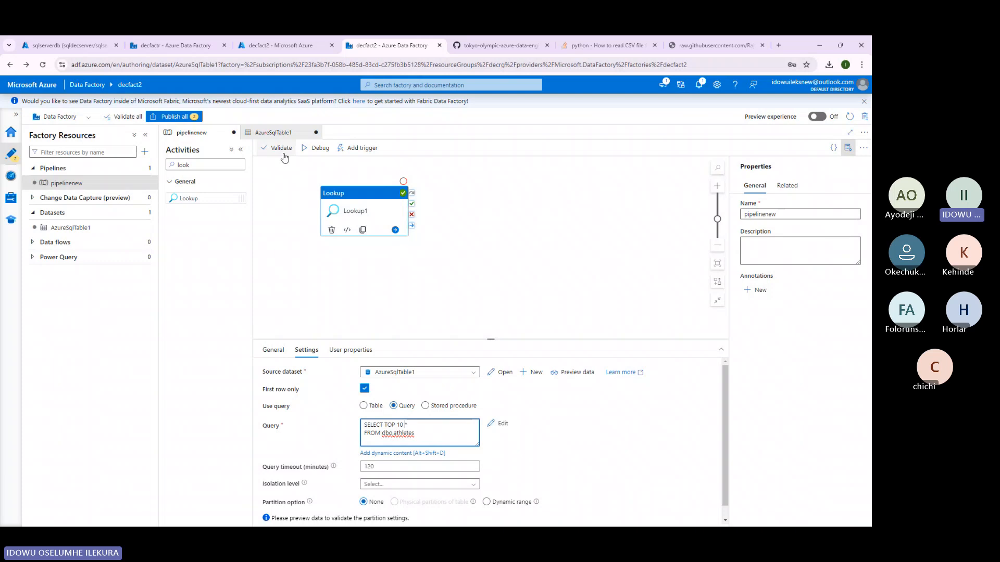
left_click(317, 148)
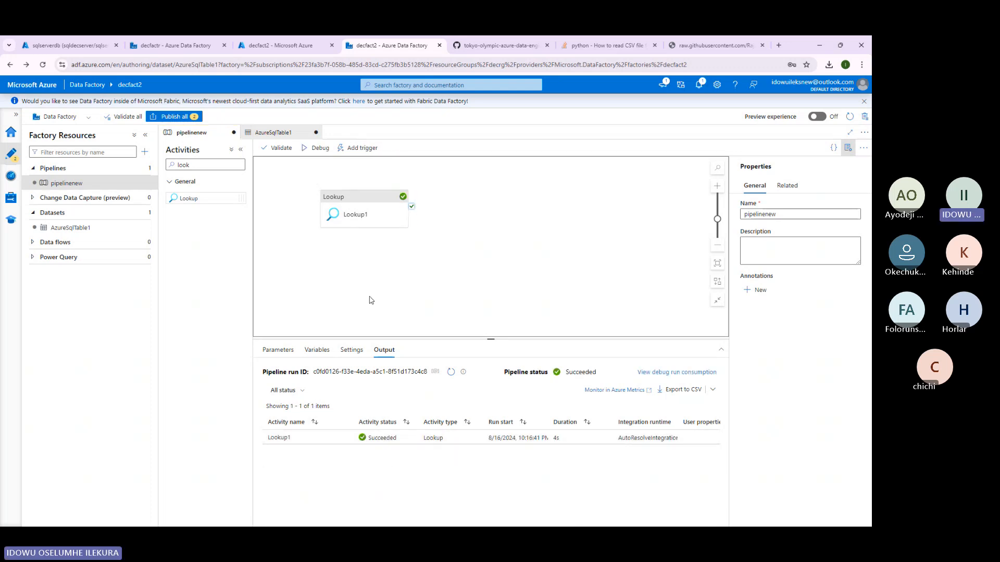
Change Lookup1's query to SELECT TOP 1 * FROM dbo.athletes and debug pipelinenew again.
left_click(356, 215)
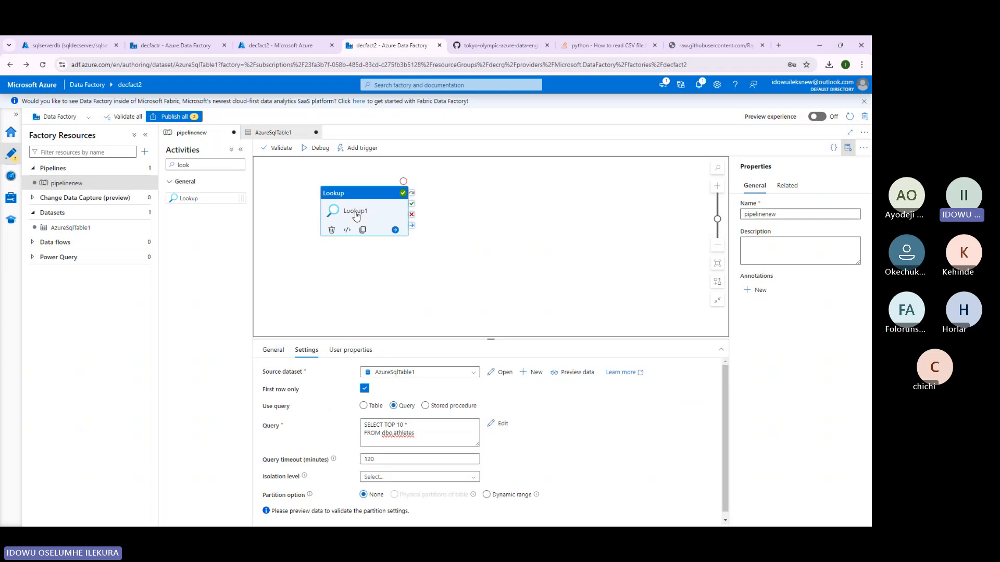
left_click(404, 425)
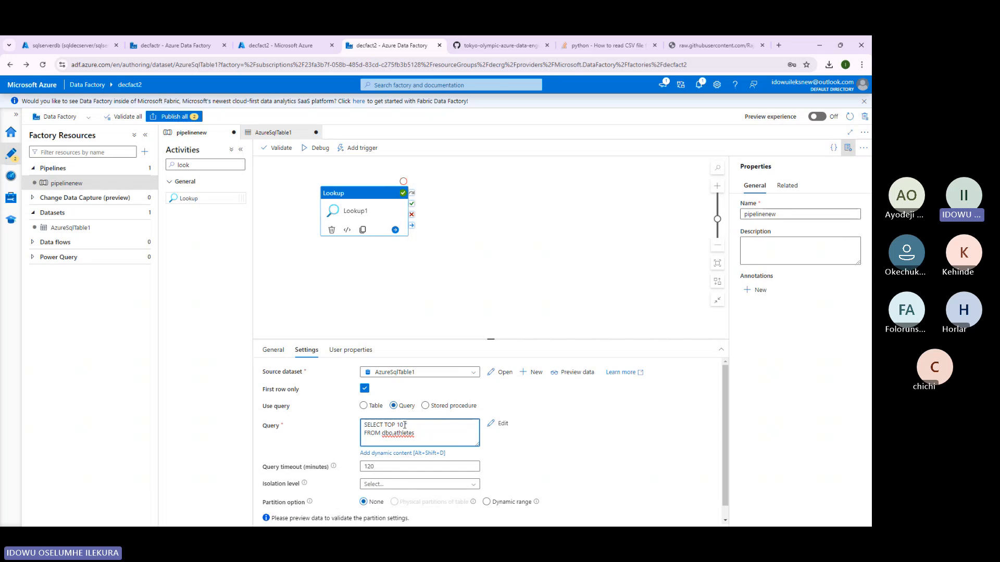
key("BackSpace")
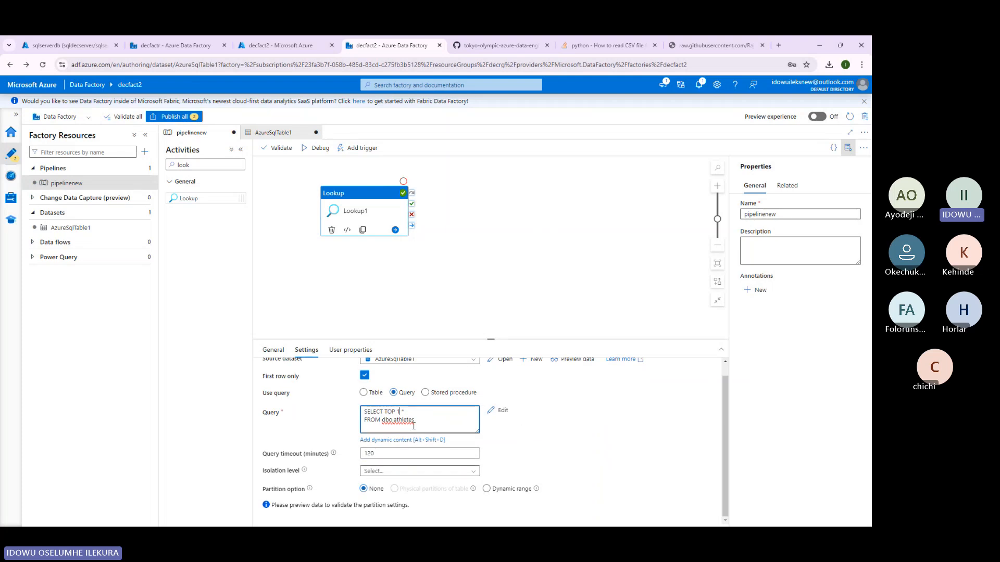
left_click(320, 149)
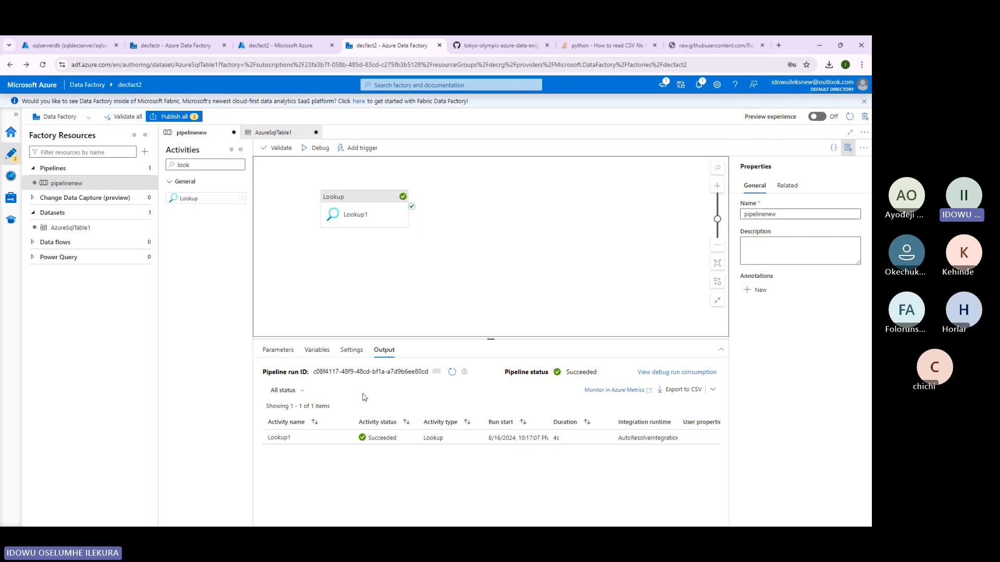
left_click(373, 203)
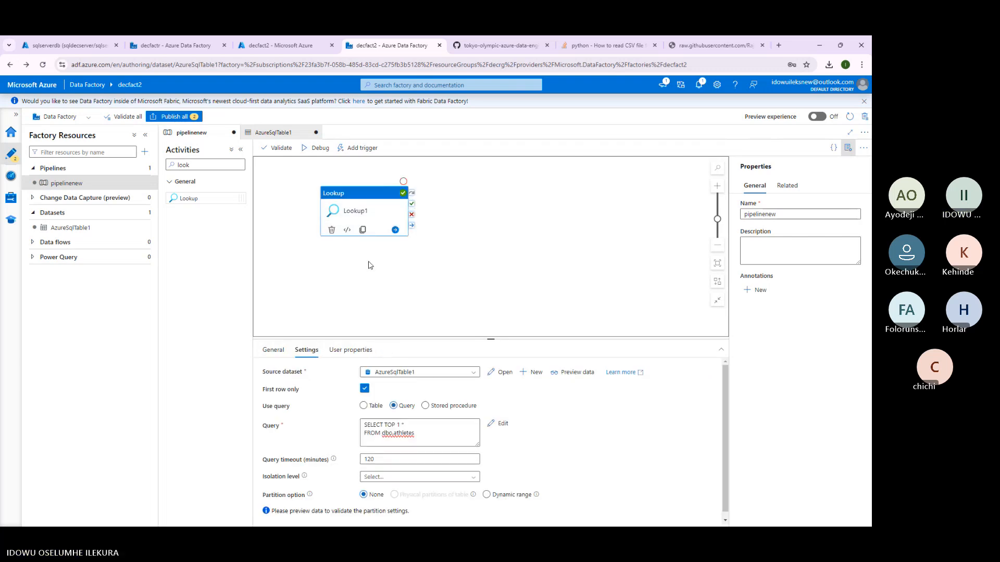
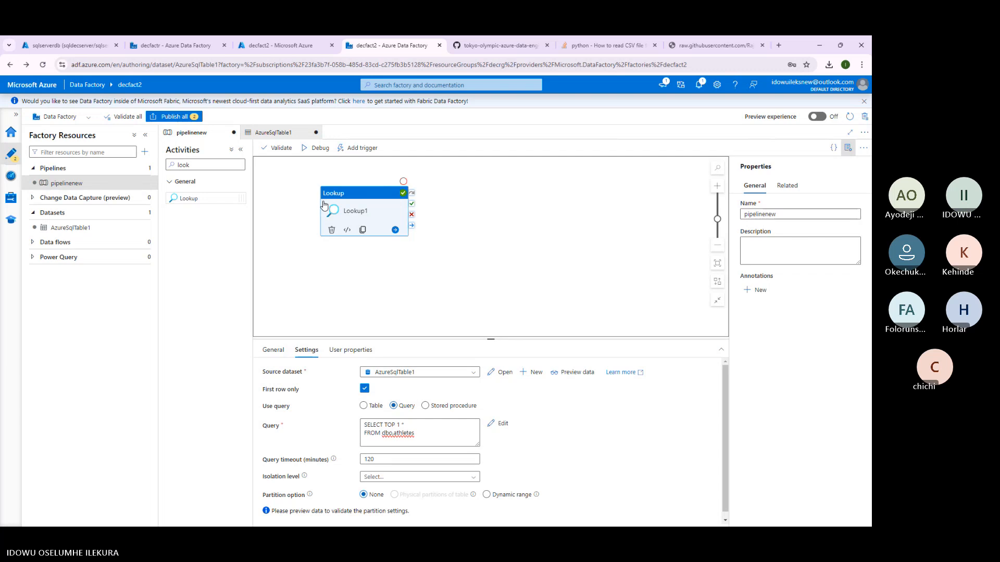
Search the activities for copy and add a Copy data activity beside Lookup1 on the canvas.
left_click_drag(201, 166, 156, 179)
type("copy")
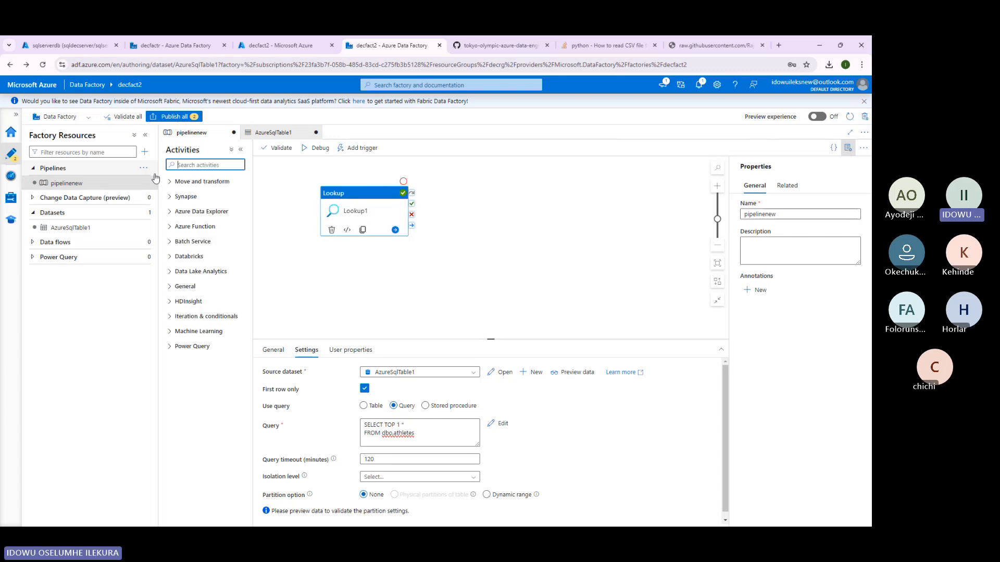
left_click_drag(194, 199, 492, 216)
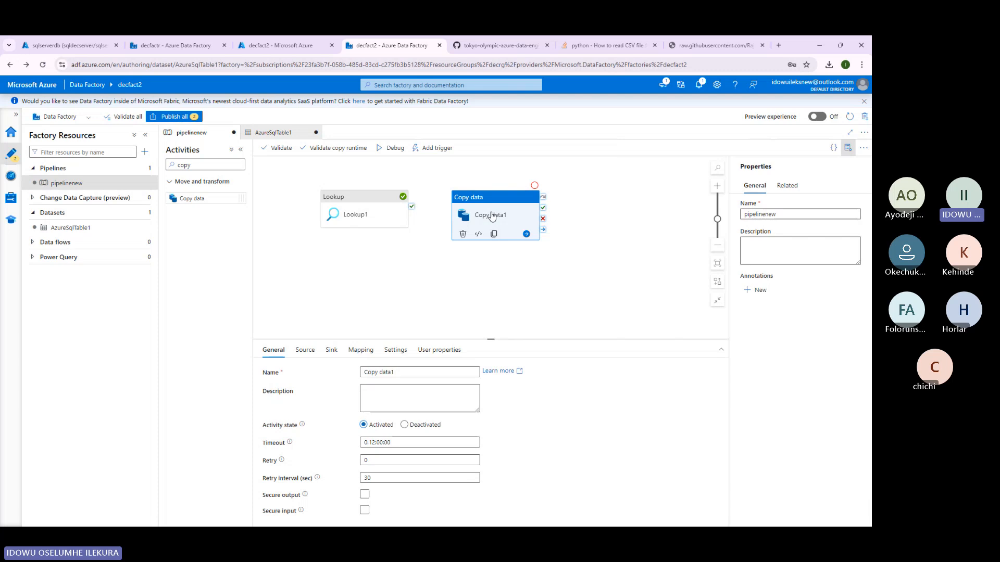
Space the two activities apart and connect Lookup1's On success output to Copy data1.
left_click_drag(373, 201, 343, 211)
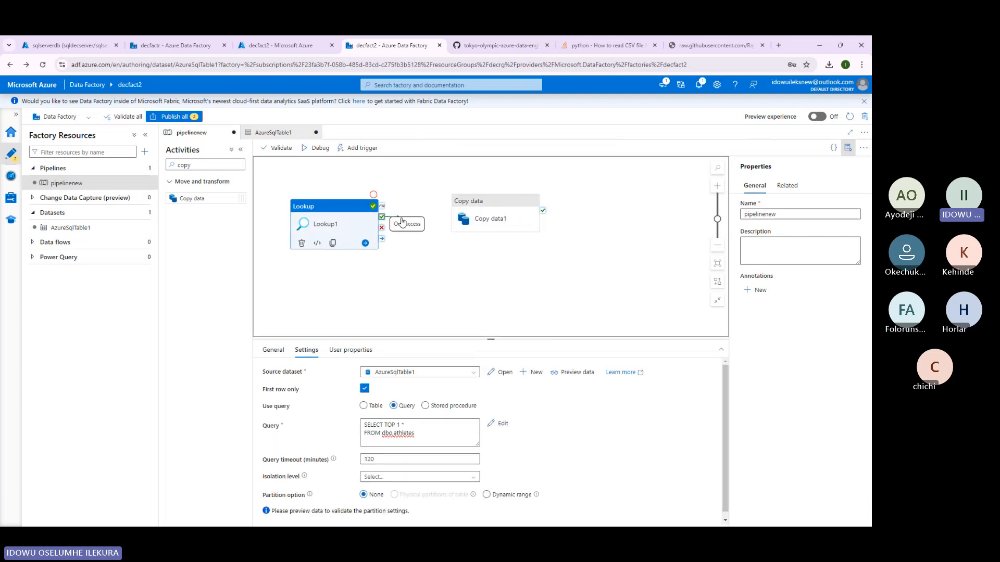
left_click(406, 261)
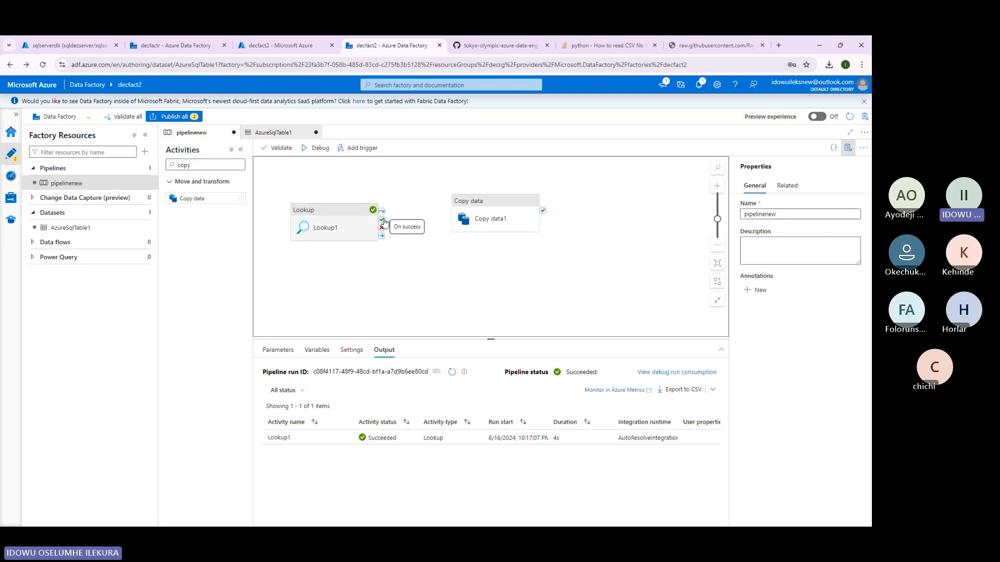
left_click_drag(383, 221, 477, 244)
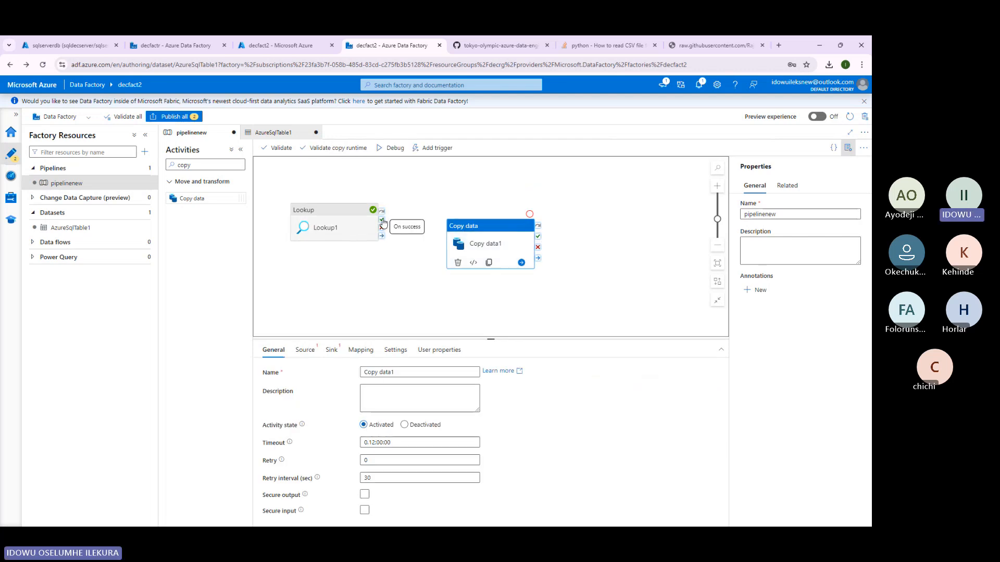
left_click_drag(382, 220, 473, 231)
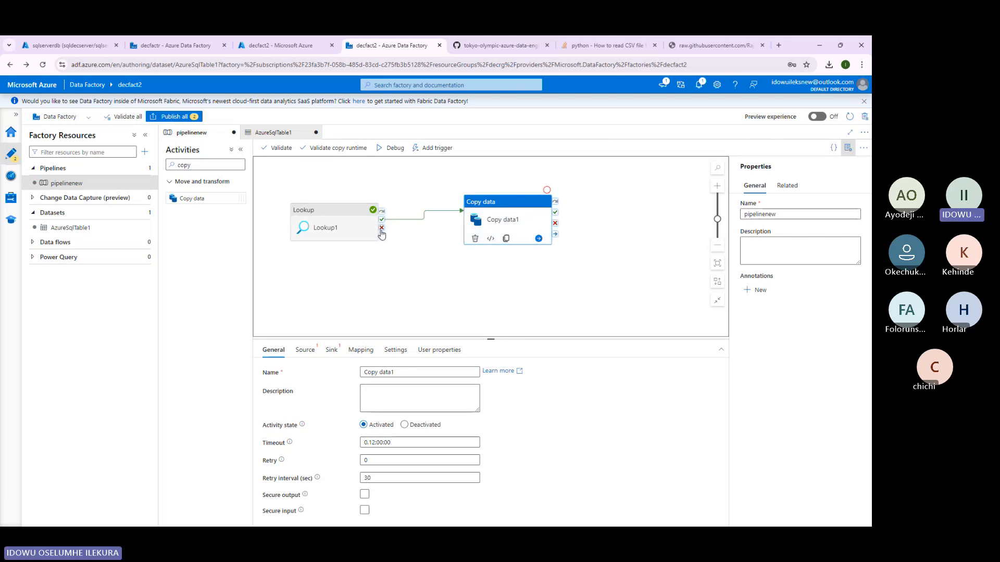
mouse_move(381, 228)
left_mouse_down()
mouse_move(425, 286)
mouse_move(466, 301)
mouse_move(384, 224)
mouse_move(430, 276)
mouse_move(452, 280)
mouse_move(387, 235)
left_mouse_up()
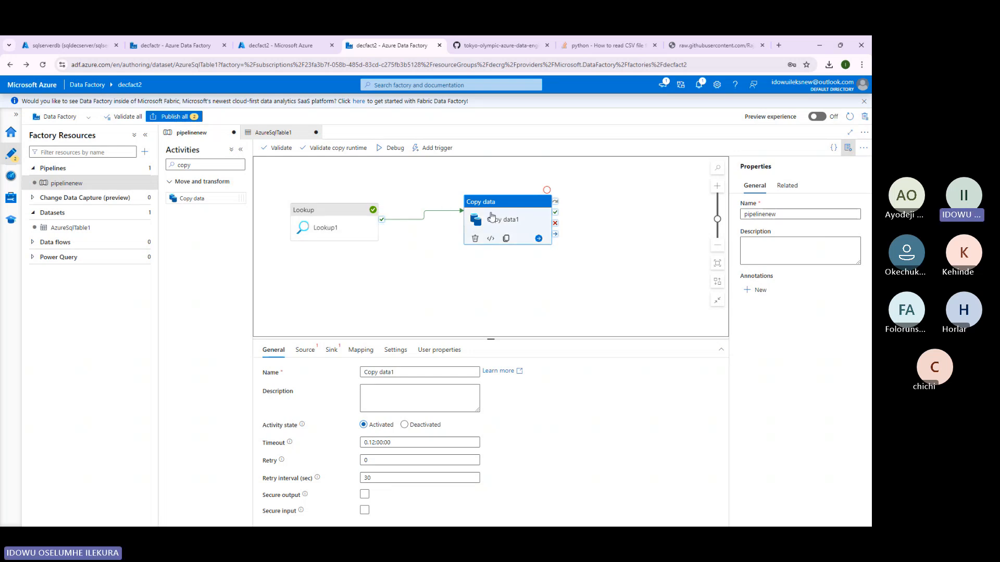
Set Copy data1's source dataset to AzureSqlTable1 and switch its source to Query.
left_click(303, 352)
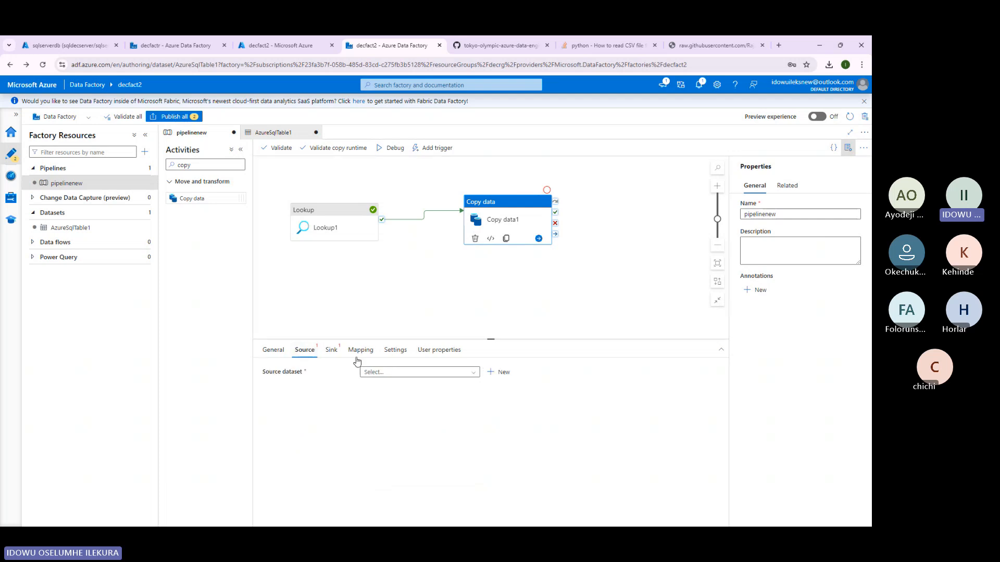
left_click(410, 371)
left_click(400, 386)
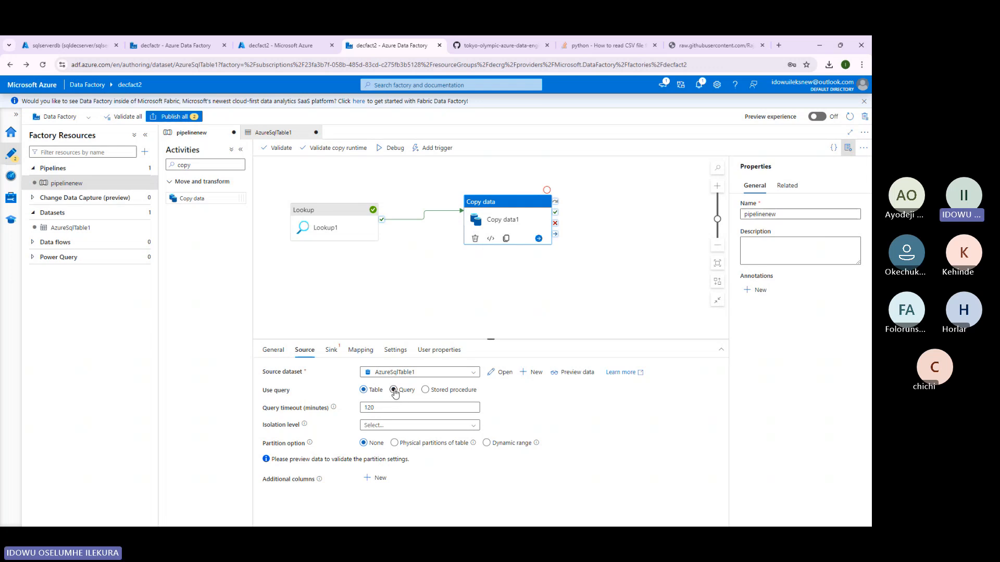
left_click(394, 390)
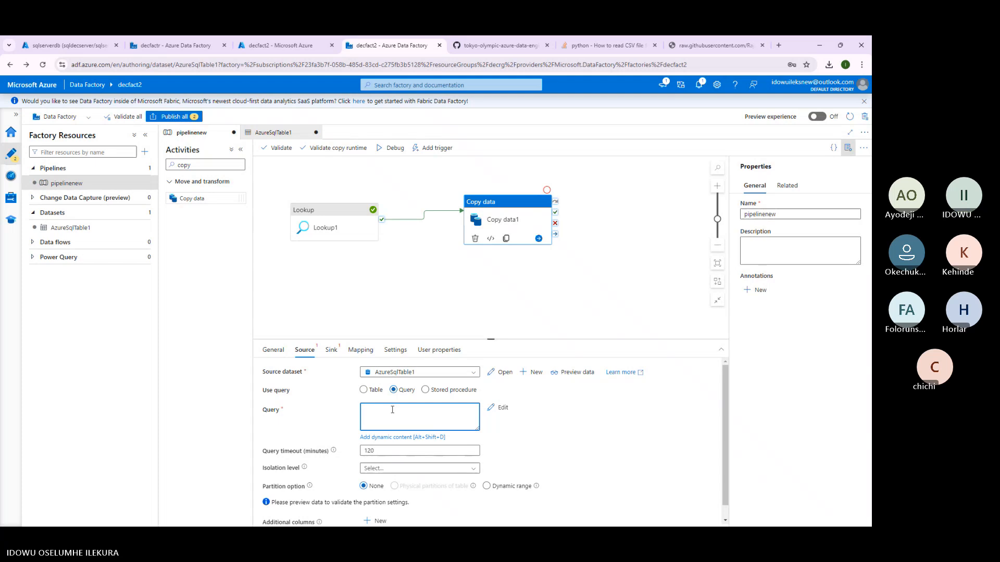
Delete the Copy data1 activity from the pipeline and reposition Lookup1 on the canvas.
left_click_drag(490, 212, 498, 218)
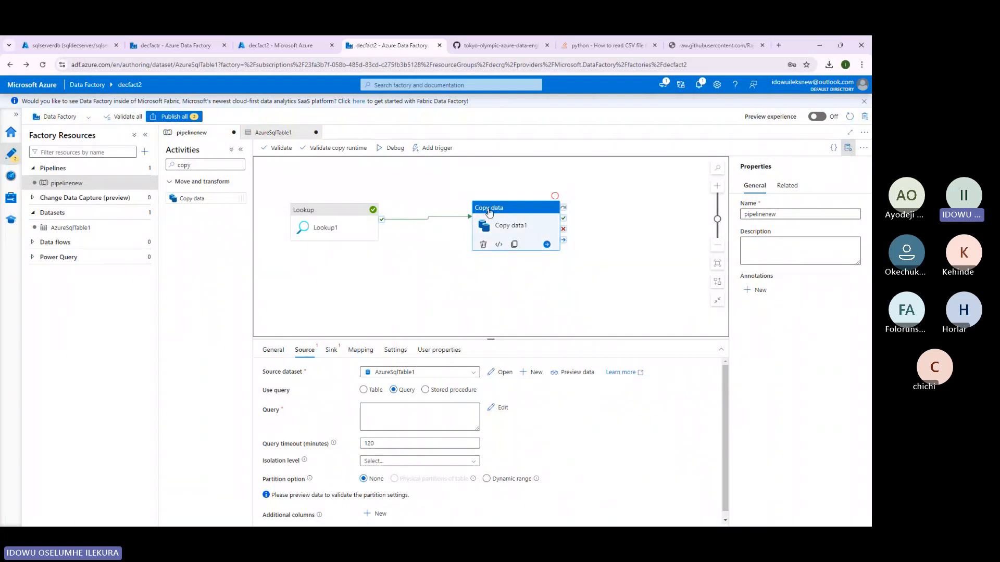
key("Delete")
left_click_drag(346, 230, 362, 235)
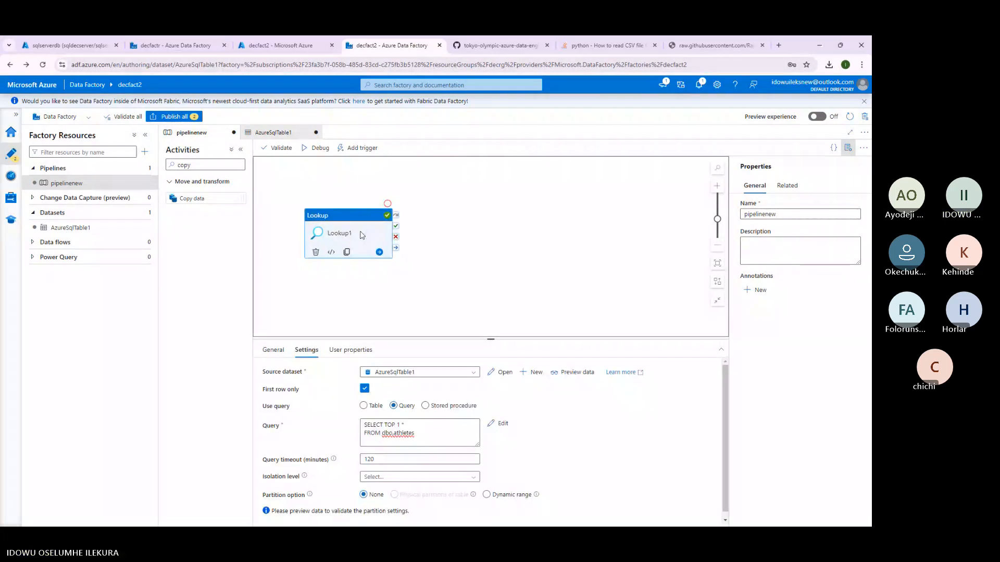
Search the activities for "for" and add a ForEach activity beside Lookup1, linked from Lookup1's On success output.
left_click(208, 166)
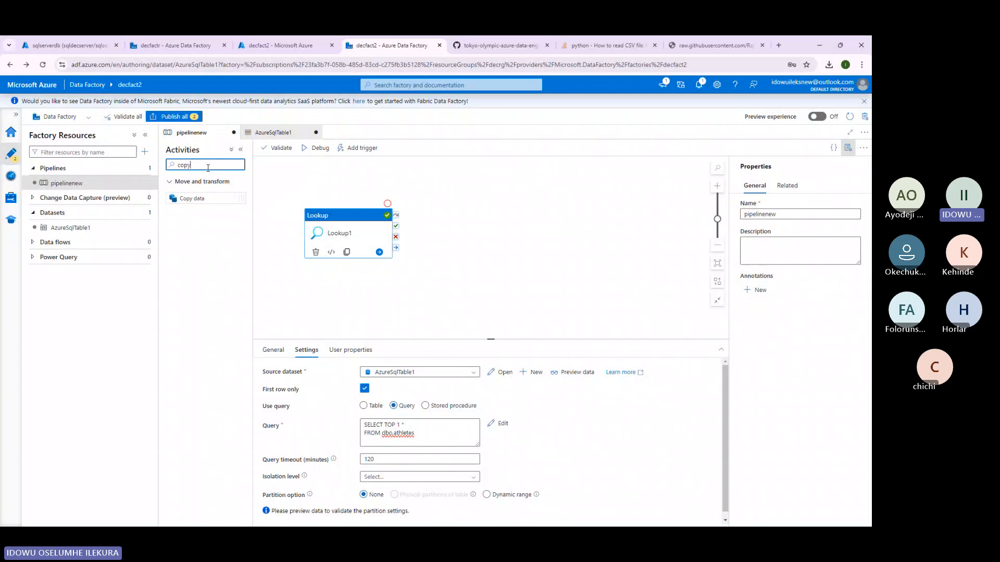
key("BackSpace")
key("BackSpace")
key("BackSpace")
type("f")
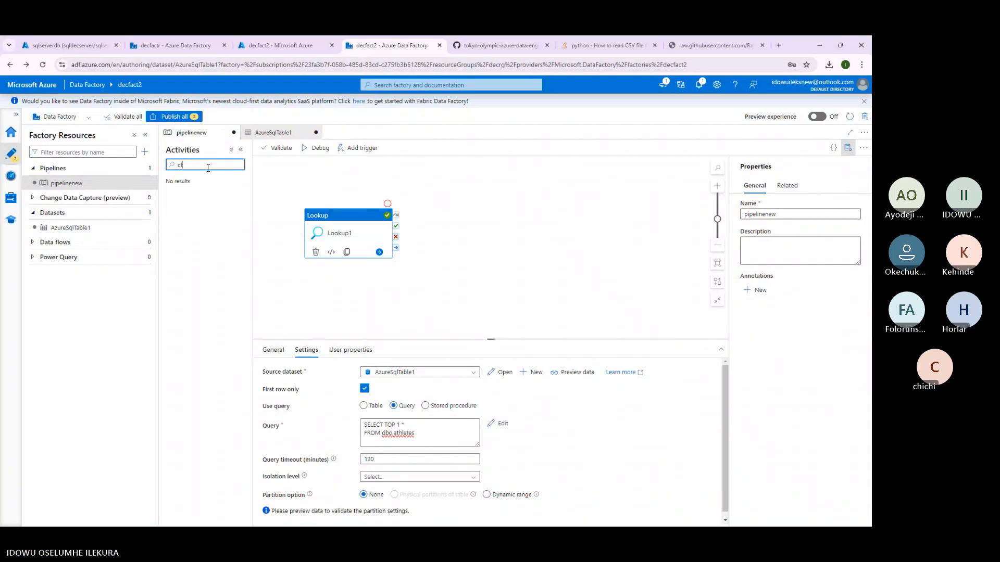
type("o")
key("BackSpace")
key("BackSpace")
key("BackSpace")
type("f")
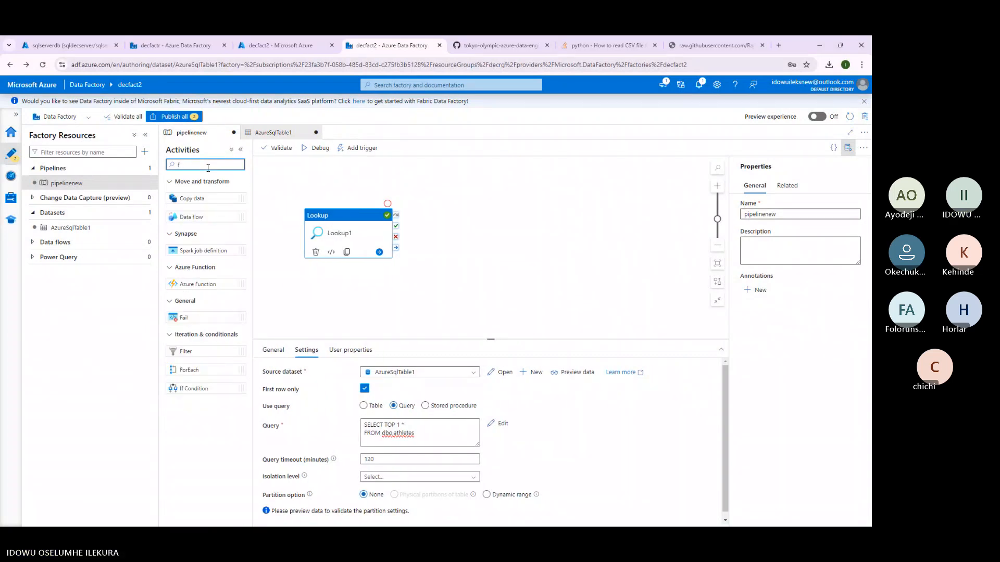
type("or")
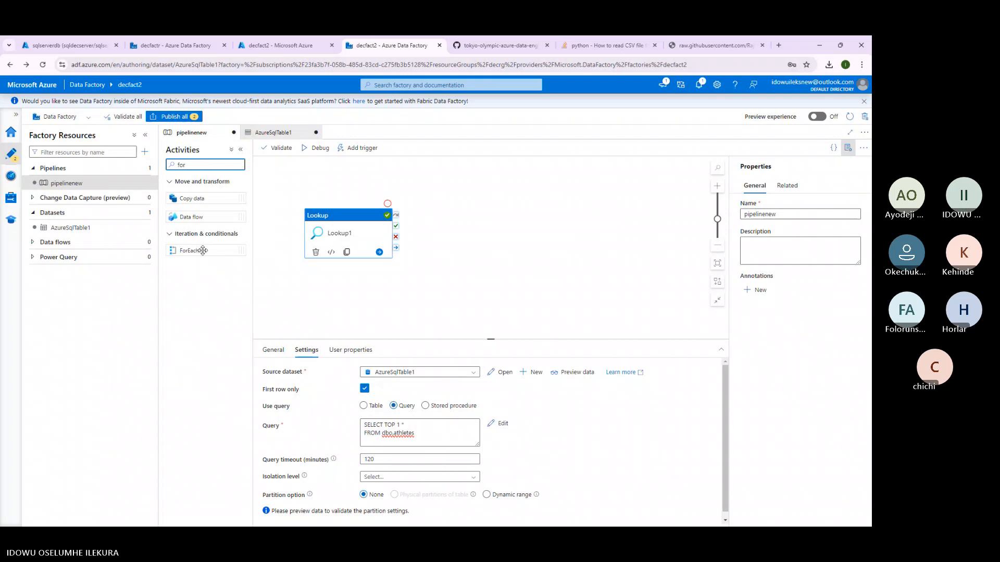
left_click_drag(200, 251, 475, 250)
left_click(475, 250)
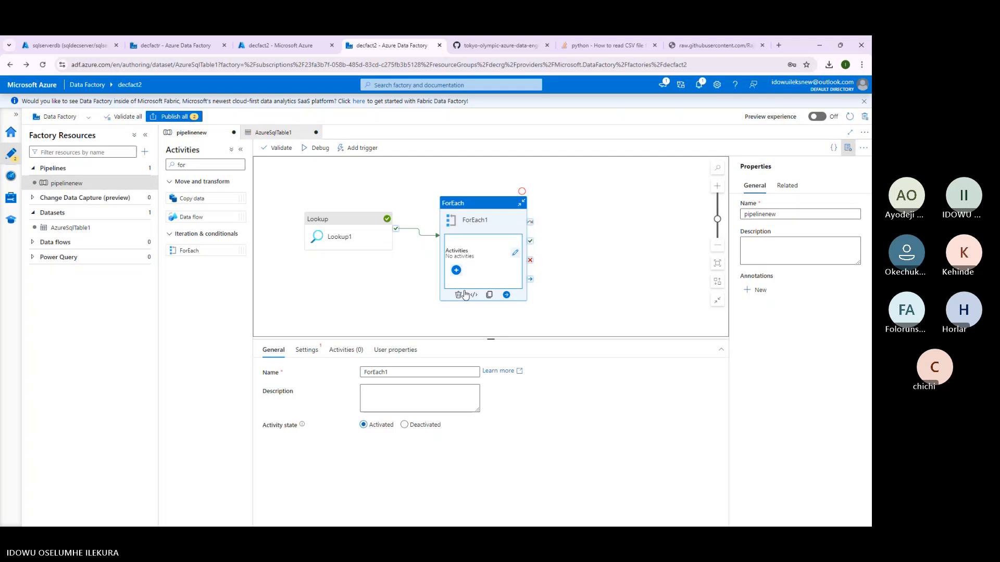
Open the expression builder for ForEach1's Items setting.
left_click(514, 253)
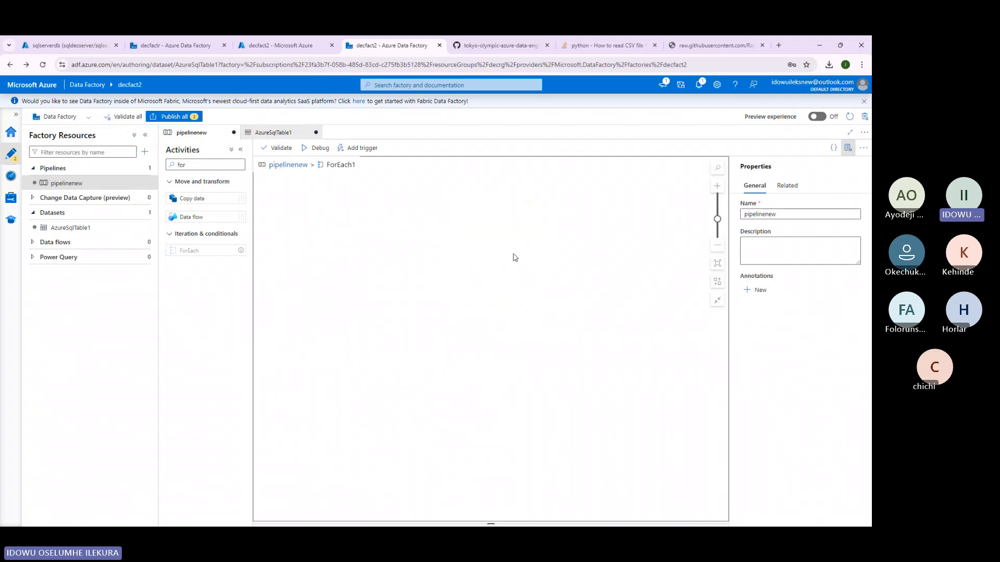
left_click(297, 165)
left_click(477, 226)
left_click(311, 349)
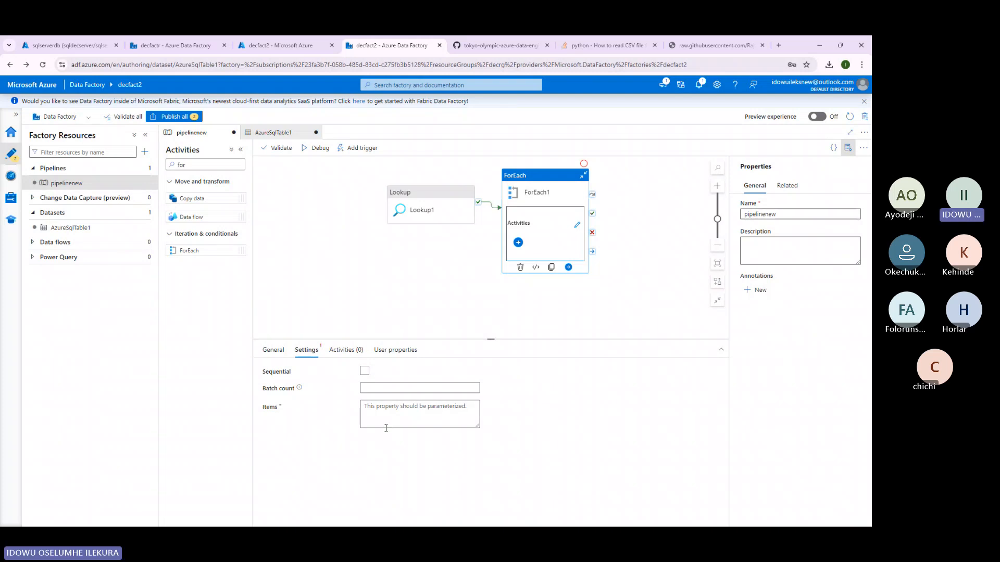
left_click(386, 428)
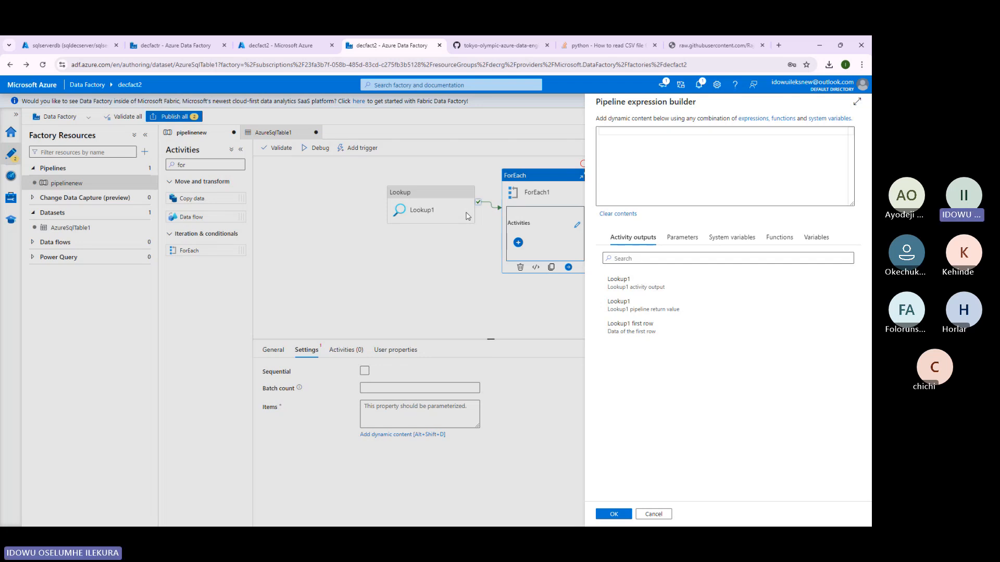
left_click(633, 283)
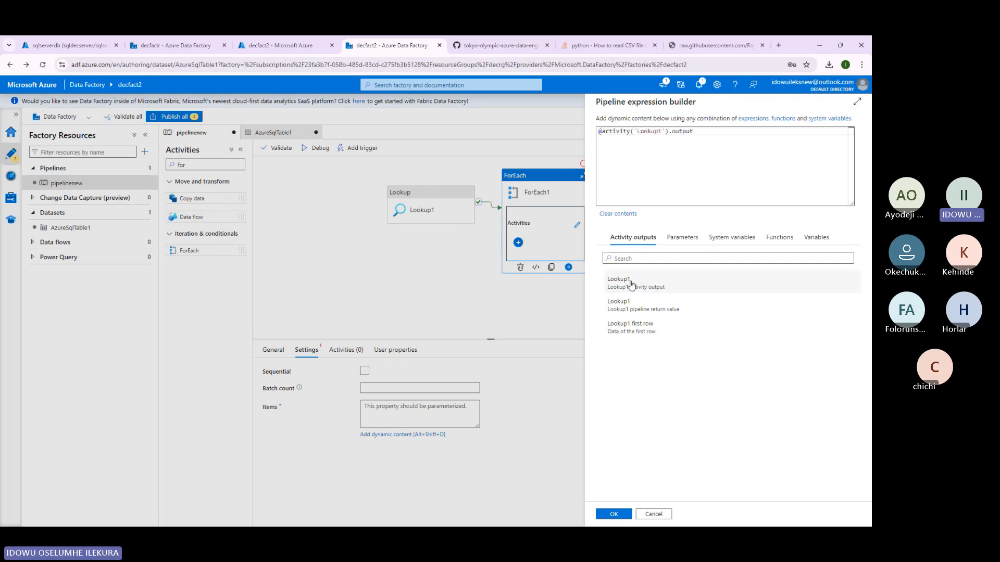
type(".")
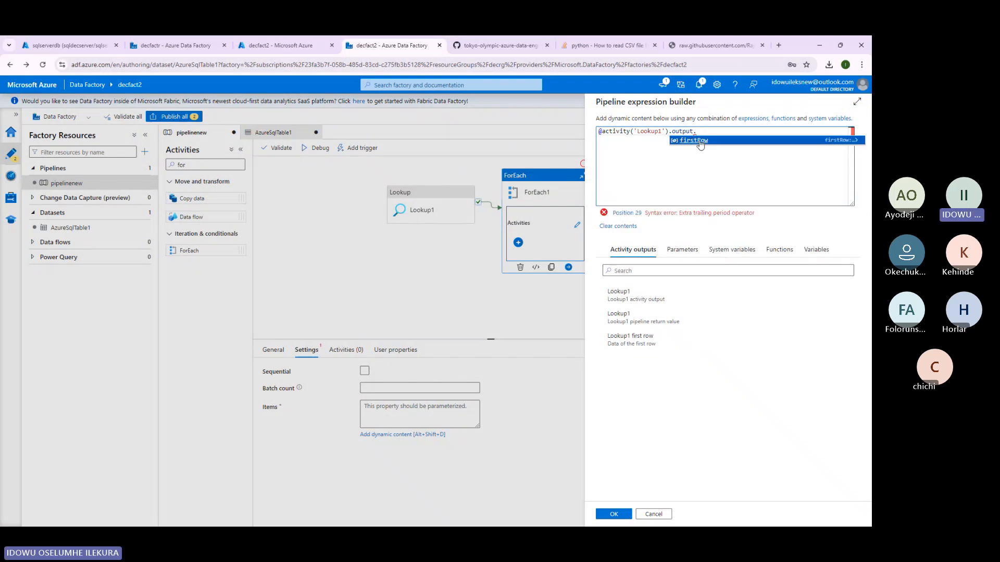
left_click(660, 322)
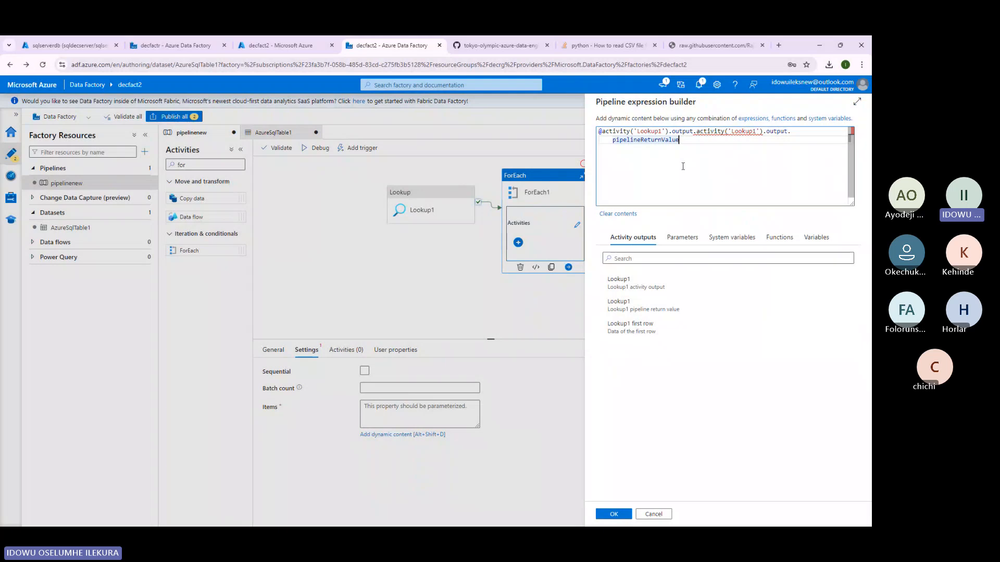
left_click_drag(683, 166, 563, 128)
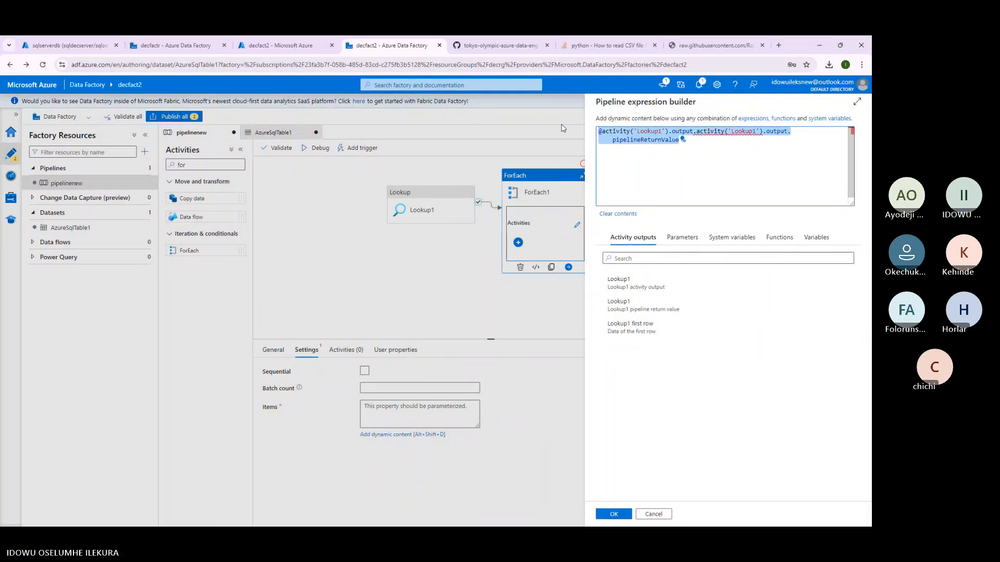
key("BackSpace")
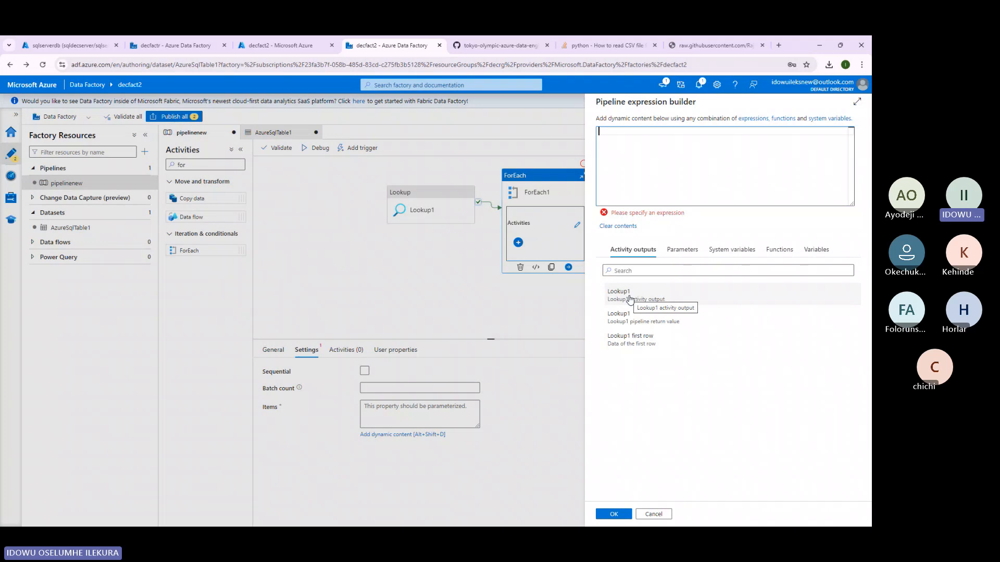
left_click(631, 322)
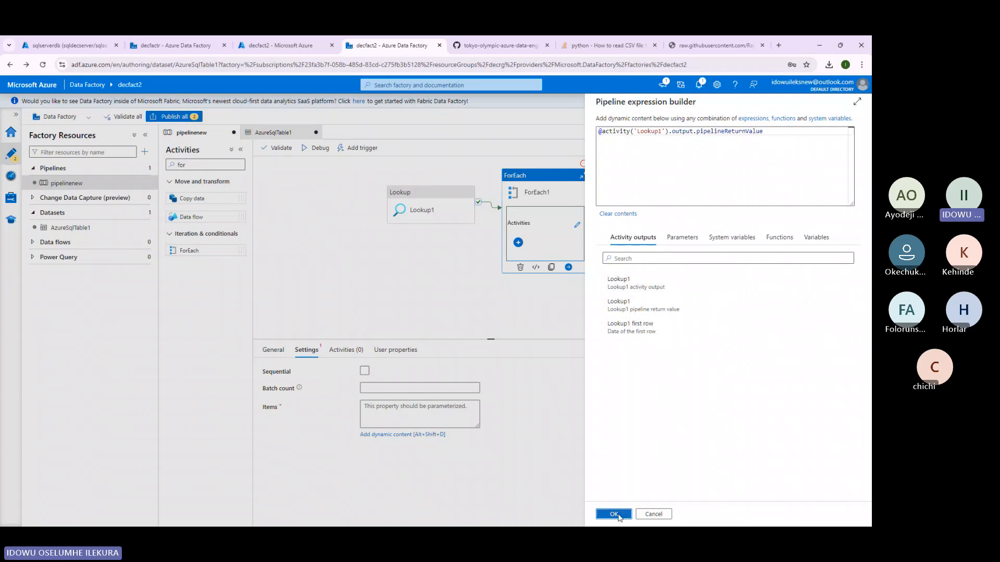
left_click(614, 514)
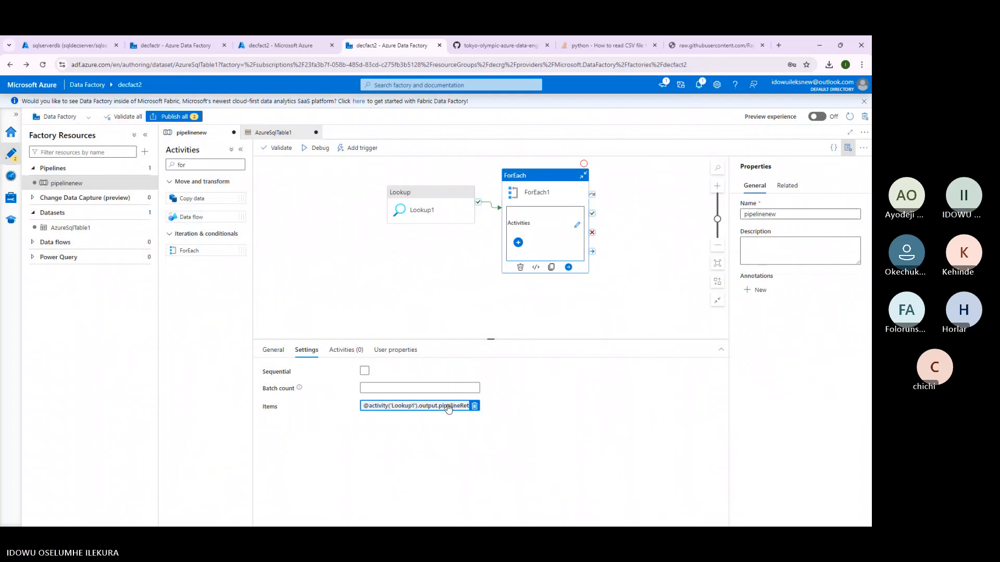
left_click(448, 409)
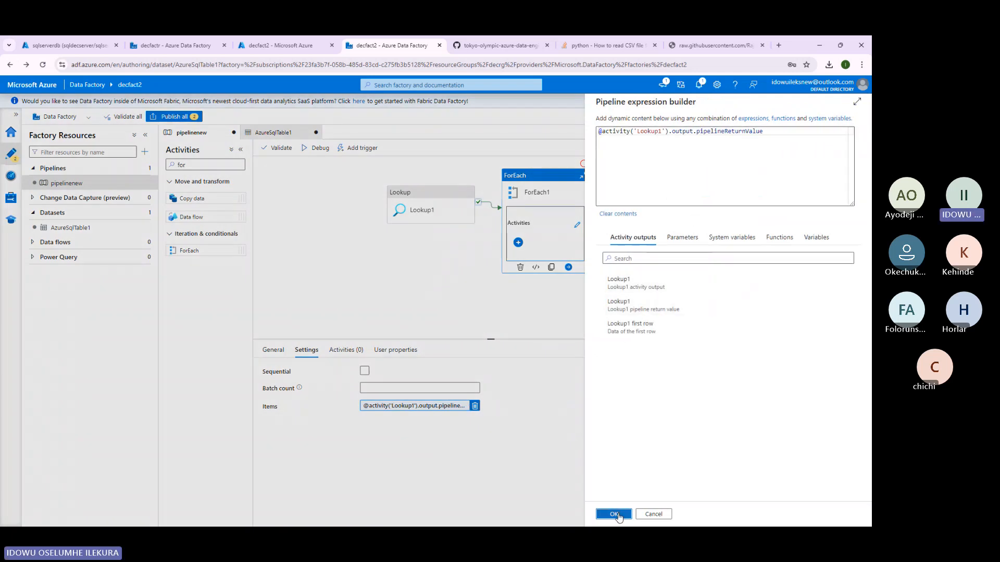
left_click(615, 515)
Add a Copy data activity inside ForEach1 and set its source dataset to AzureSqlTable1.
left_click(518, 243)
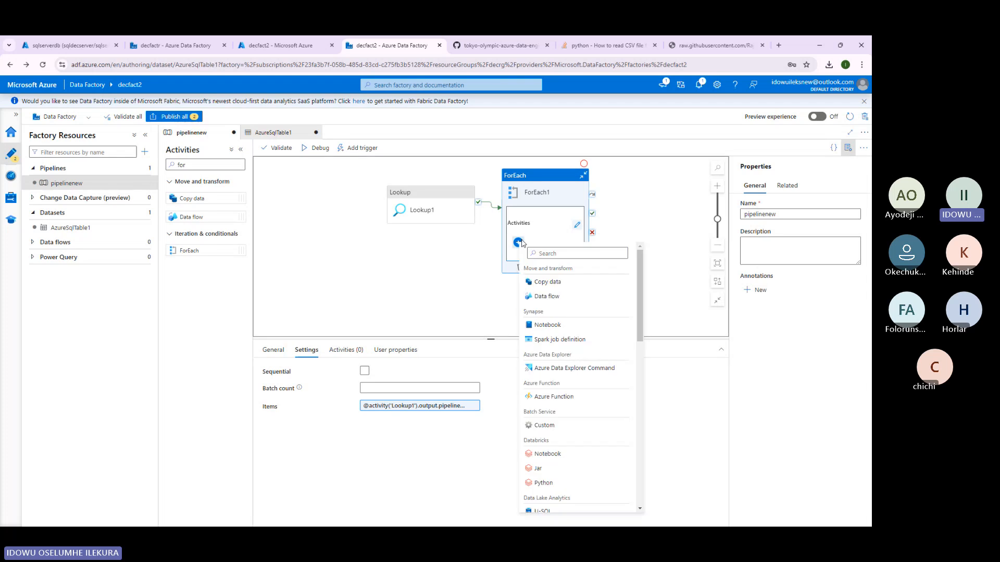
left_click(553, 286)
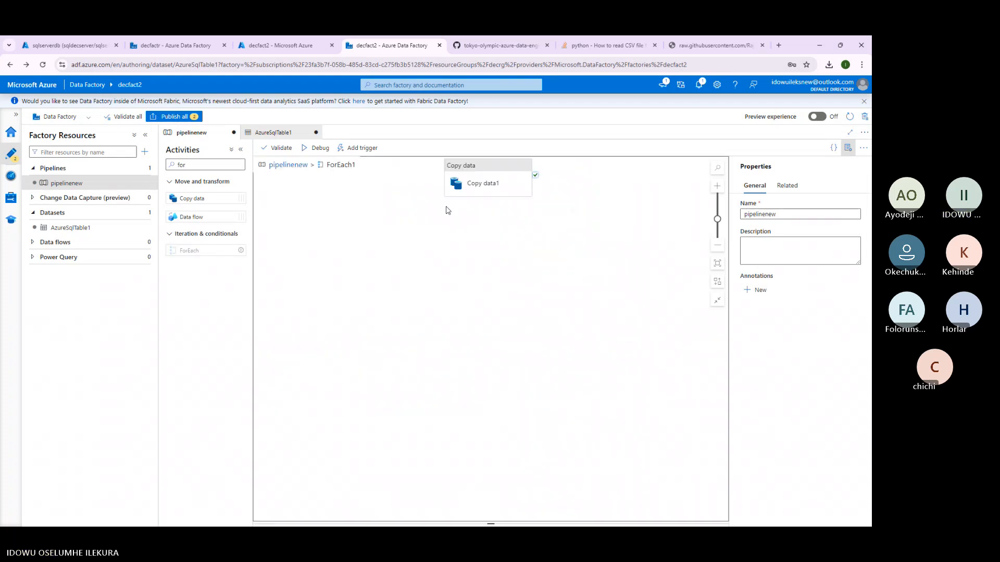
left_click(471, 183)
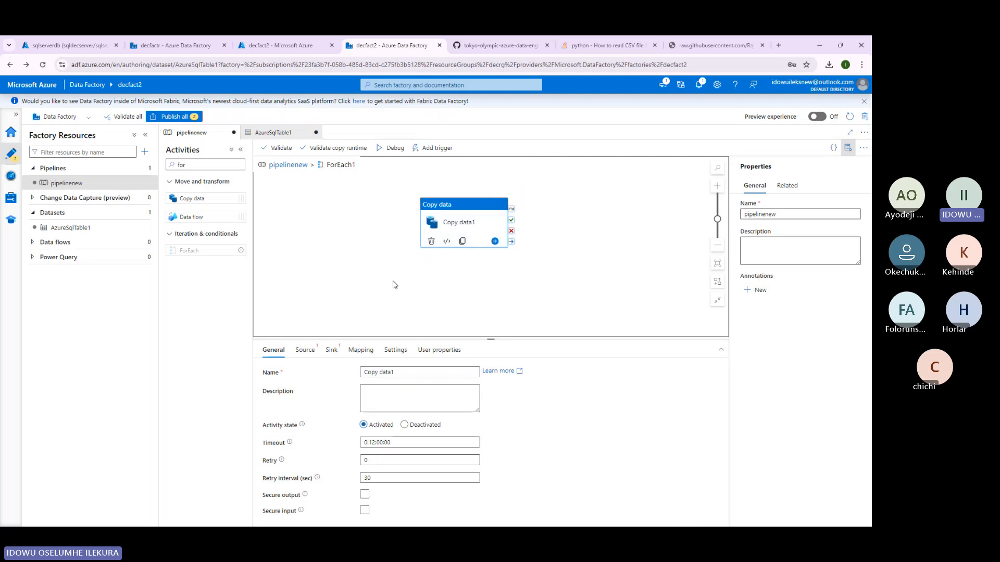
left_click(307, 350)
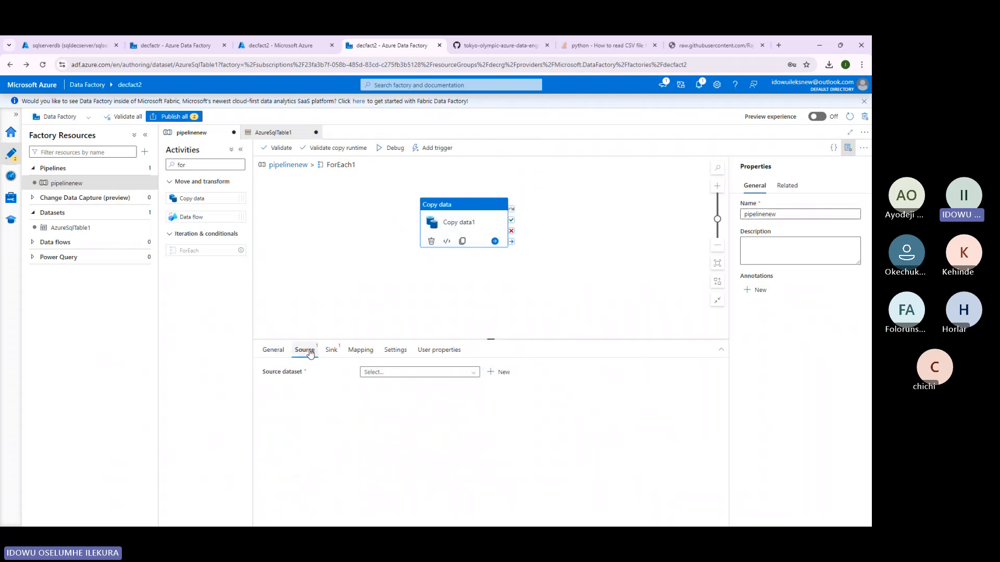
left_click(390, 372)
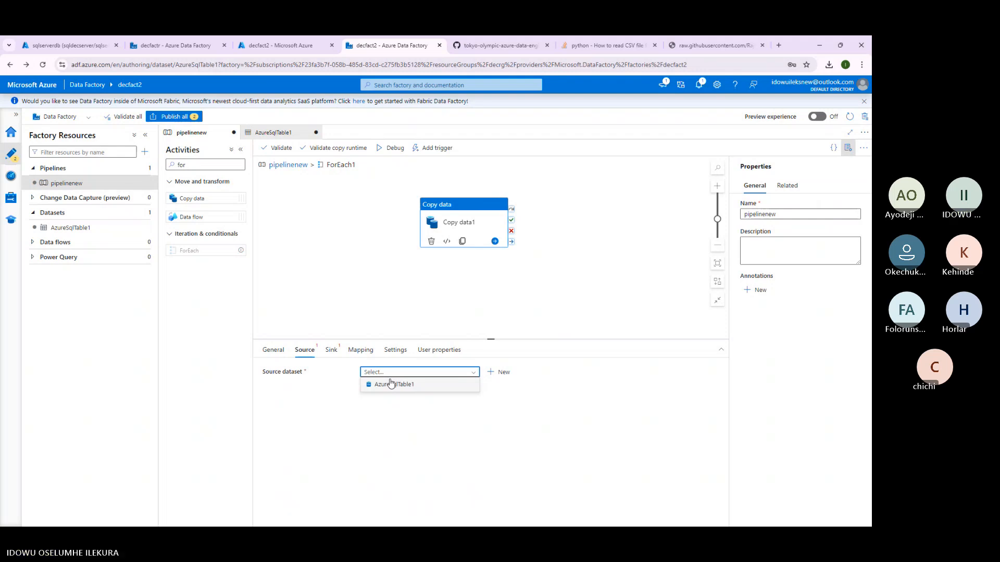
left_click(391, 384)
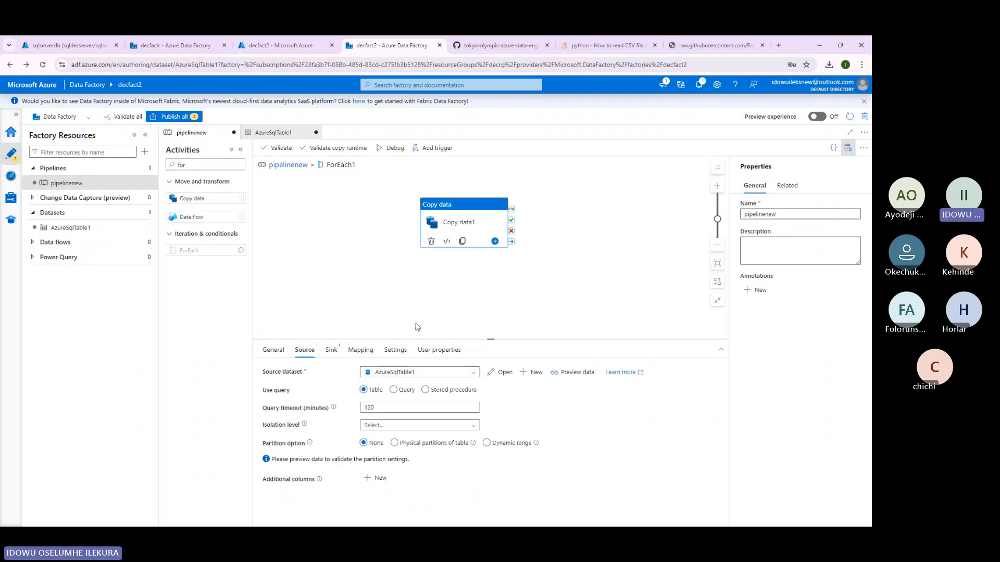
left_click(393, 390)
left_click(394, 414)
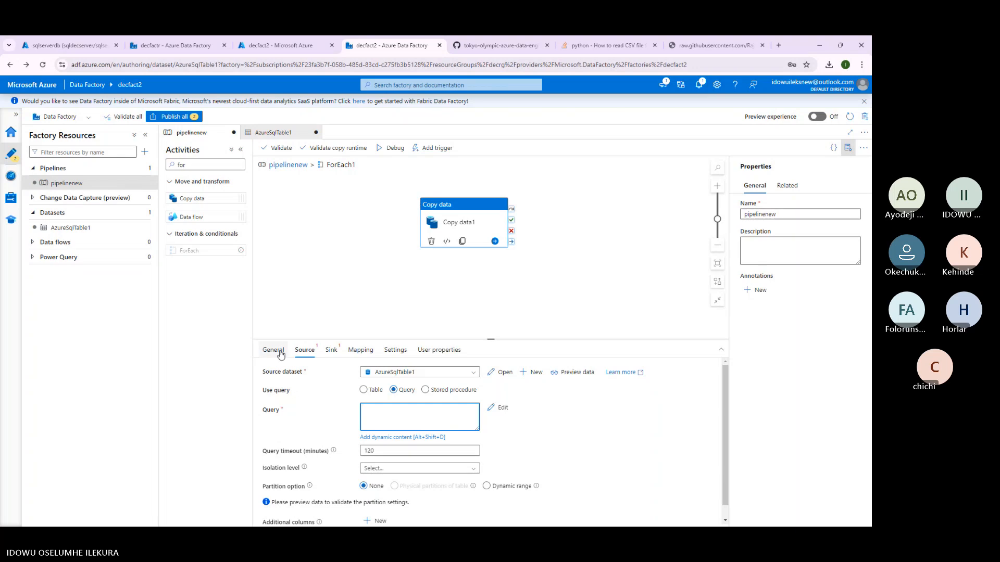
left_click(473, 220)
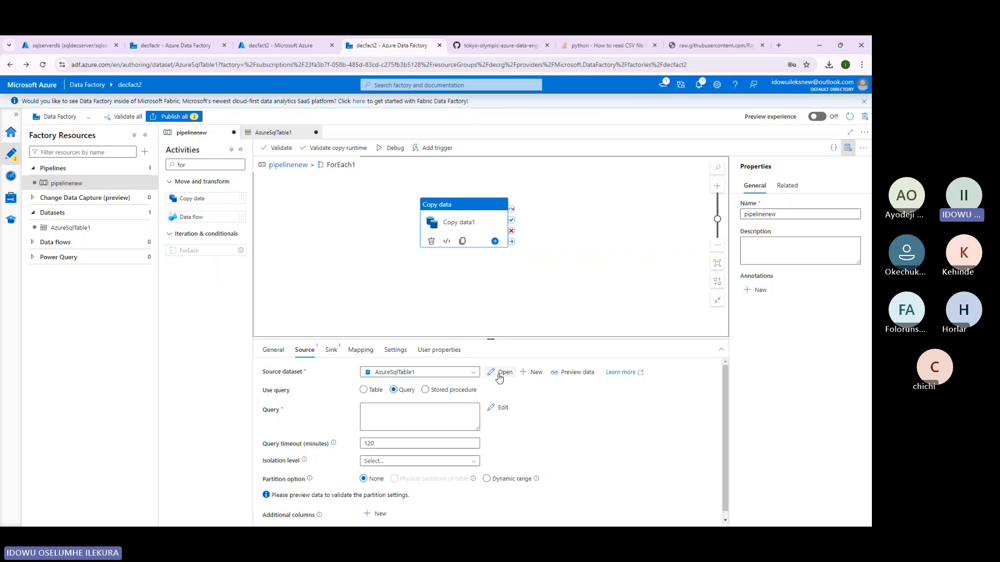
left_click(363, 390)
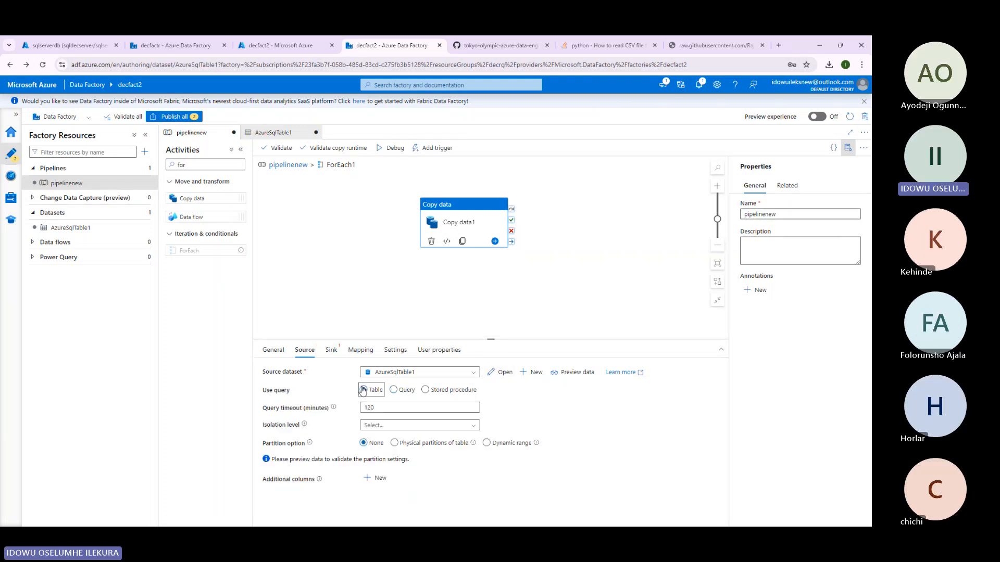
Open the AzureSqlTable1 dataset from the copy source and add a String parameter named table_name.
left_click(495, 377)
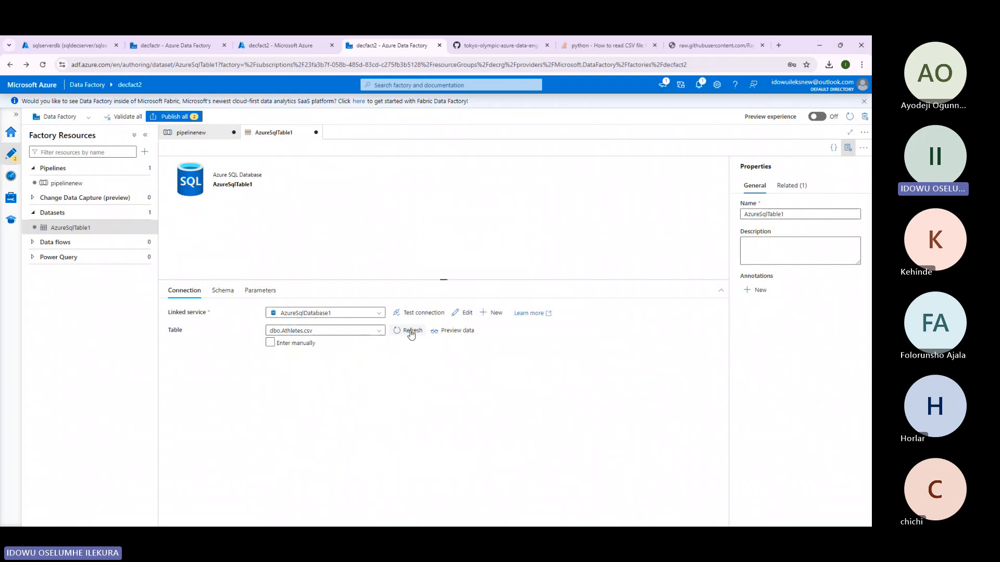
left_click(260, 290)
left_click(184, 290)
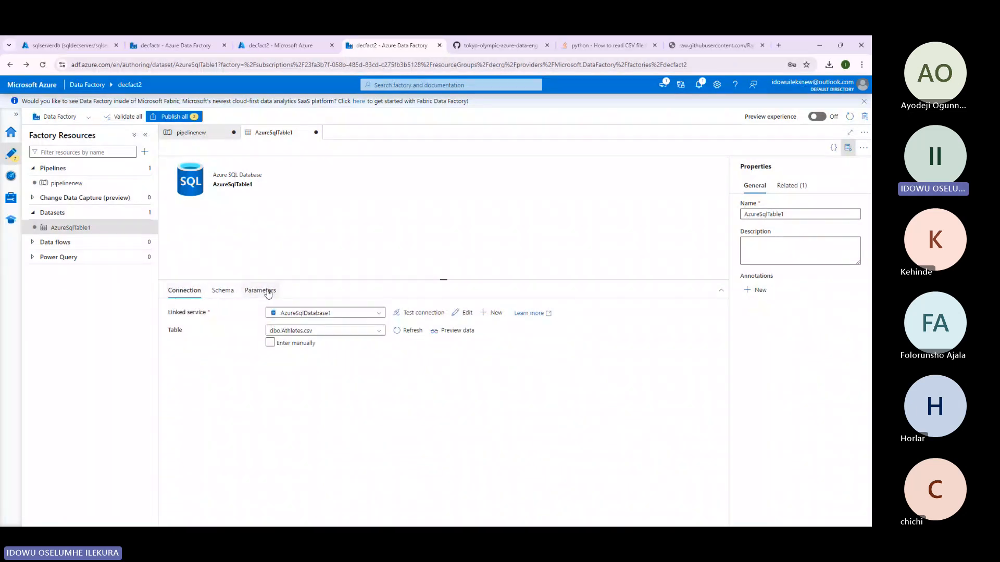
left_click(268, 293)
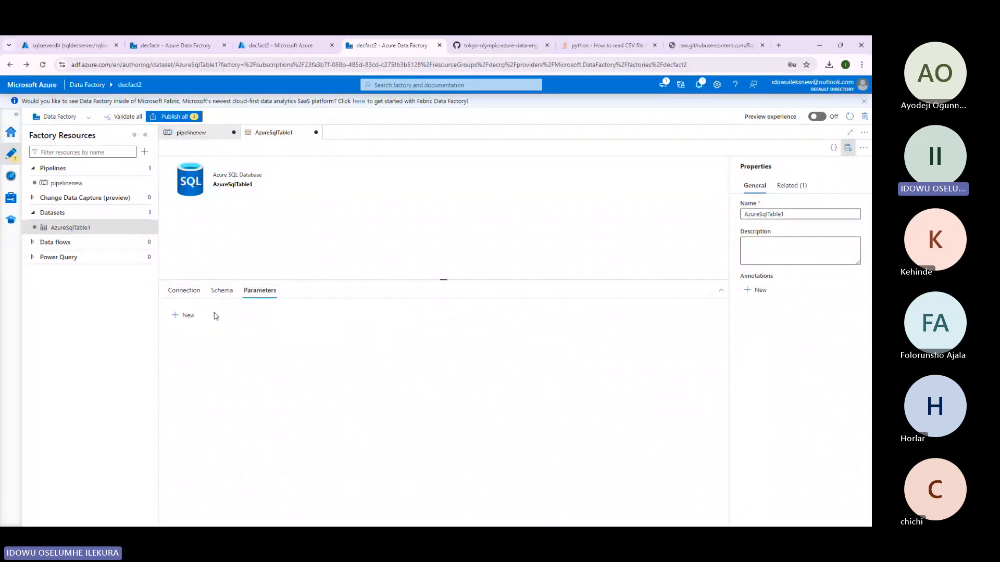
left_click(185, 315)
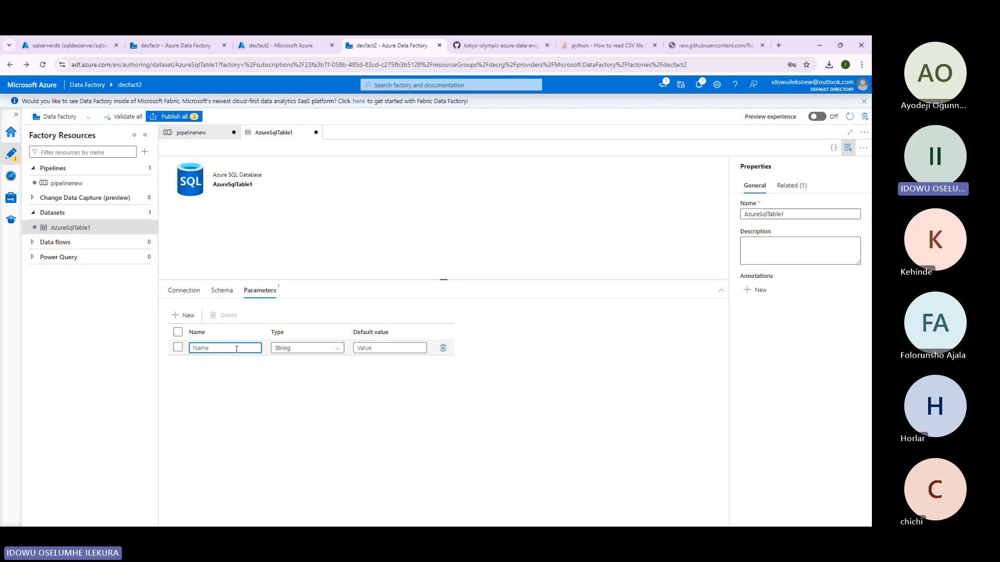
type("table_name")
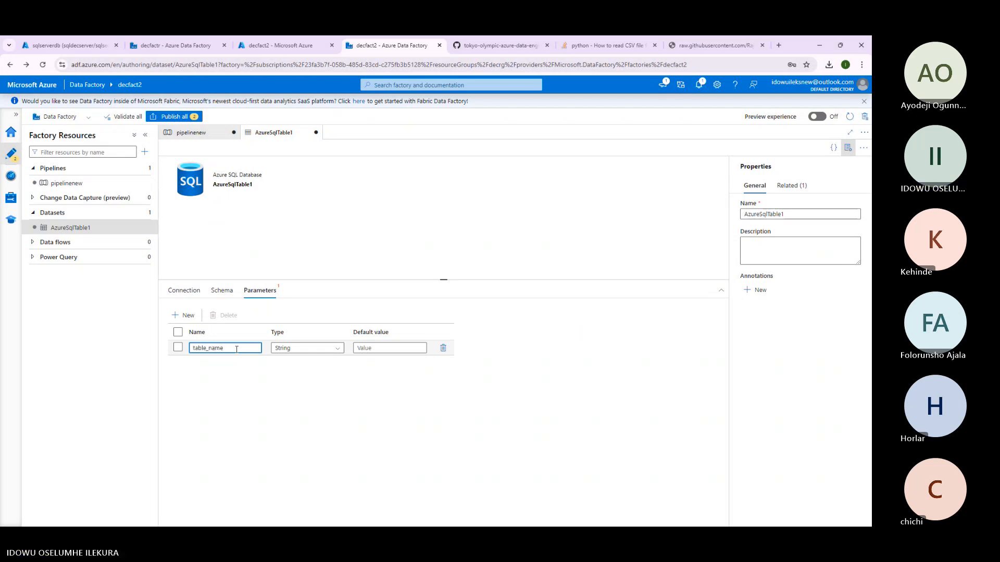
Clear the table selected in AzureSqlTable1's connection and refresh the list of available tables.
left_click(185, 291)
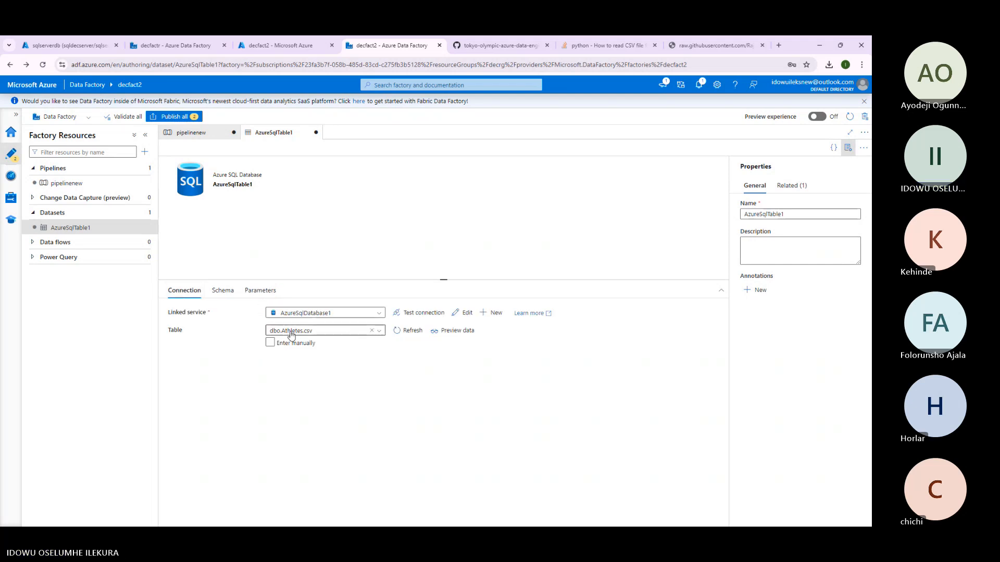
left_click(372, 331)
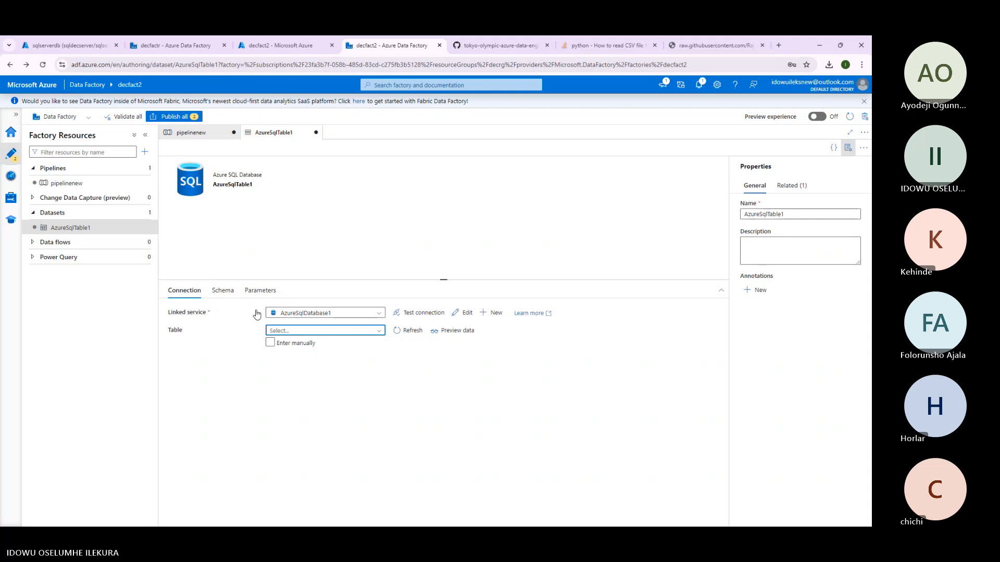
left_click(409, 332)
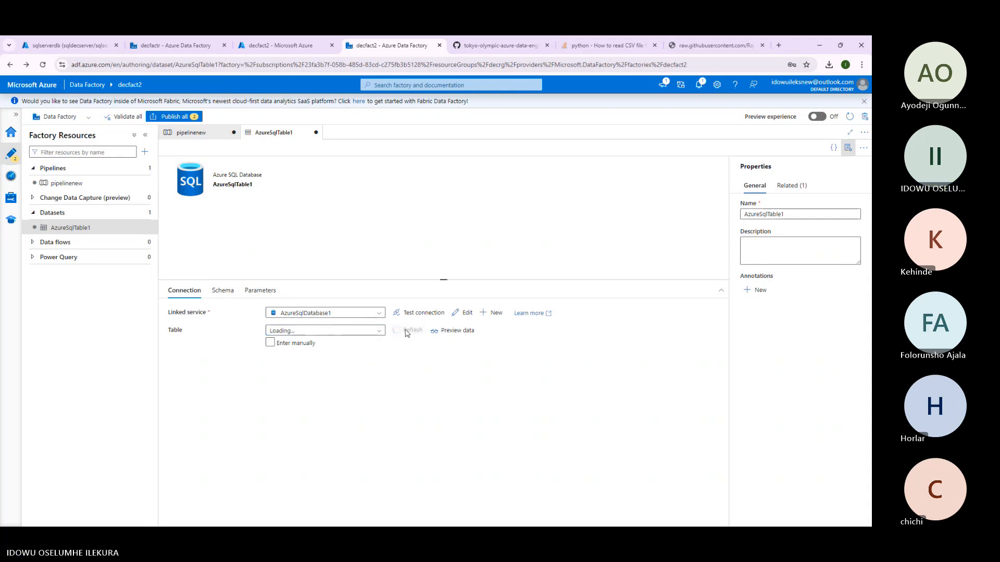
left_click(371, 336)
left_click(323, 331)
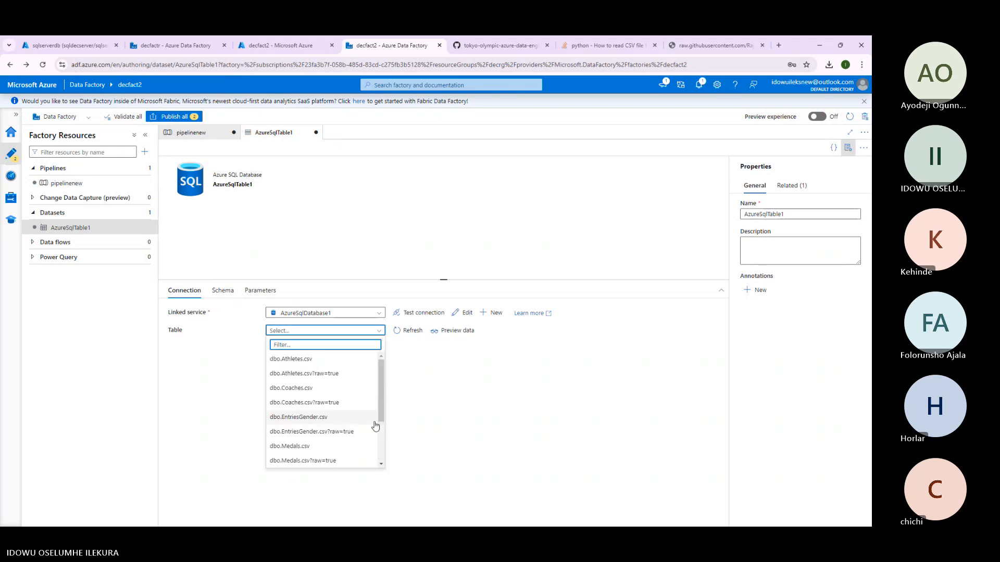
left_click(423, 365)
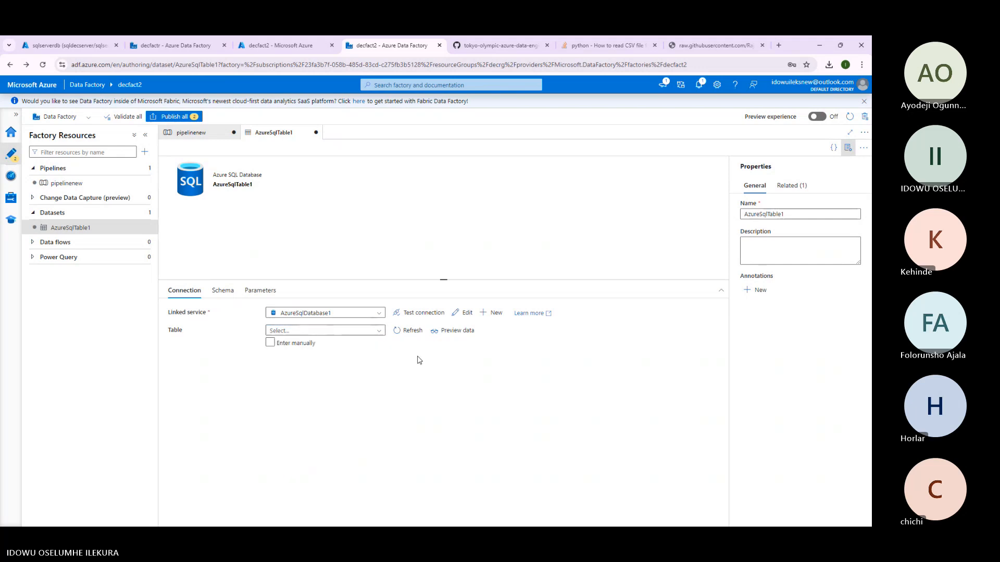
left_click(373, 333)
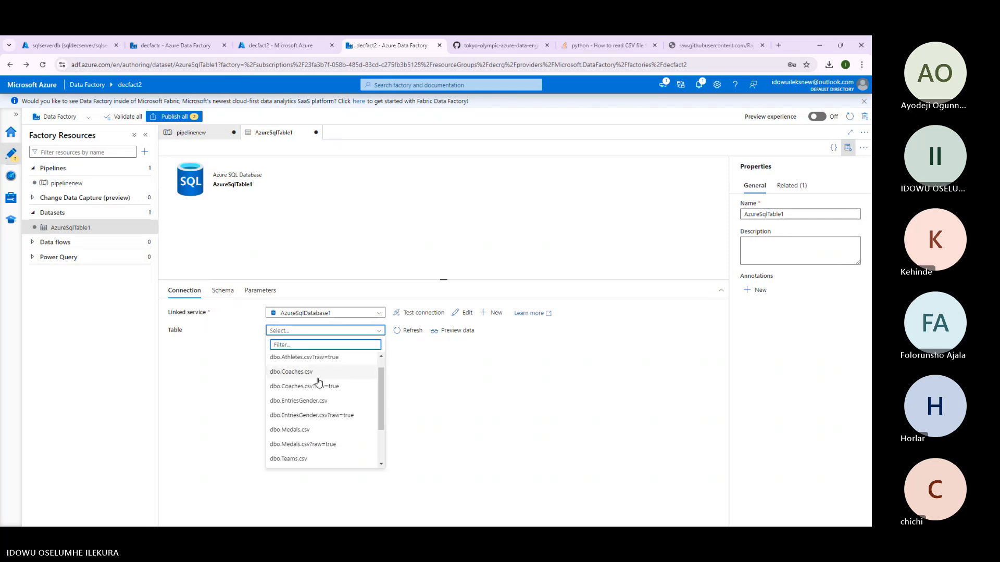
scroll(320, 383, "down", 2)
scroll(317, 383, "up", 3)
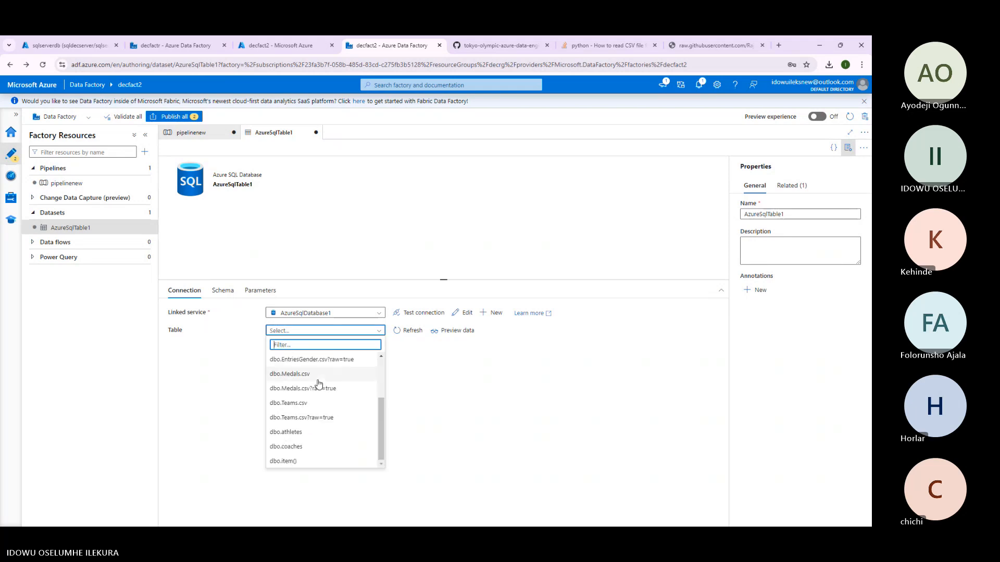
left_click(406, 377)
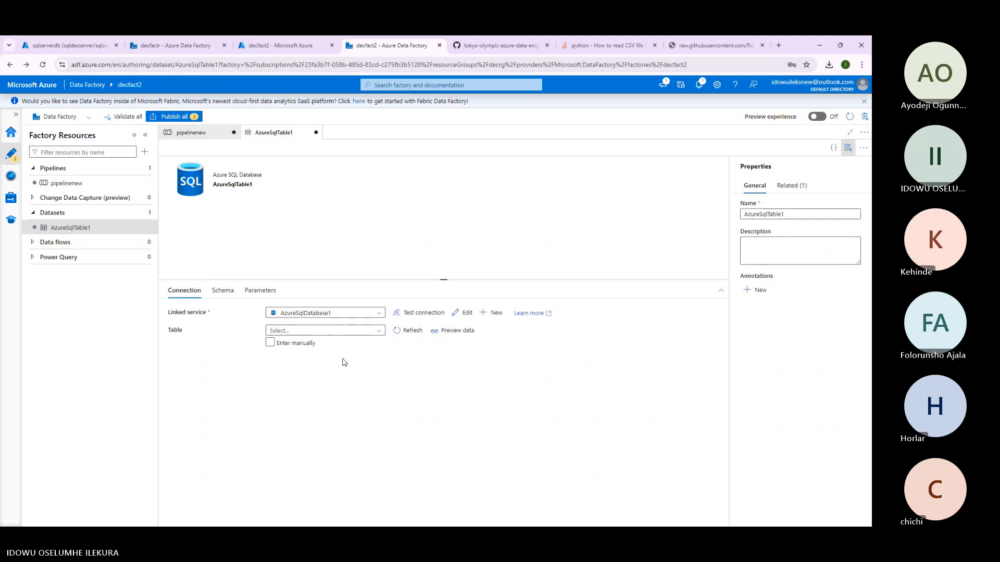
left_click(270, 343)
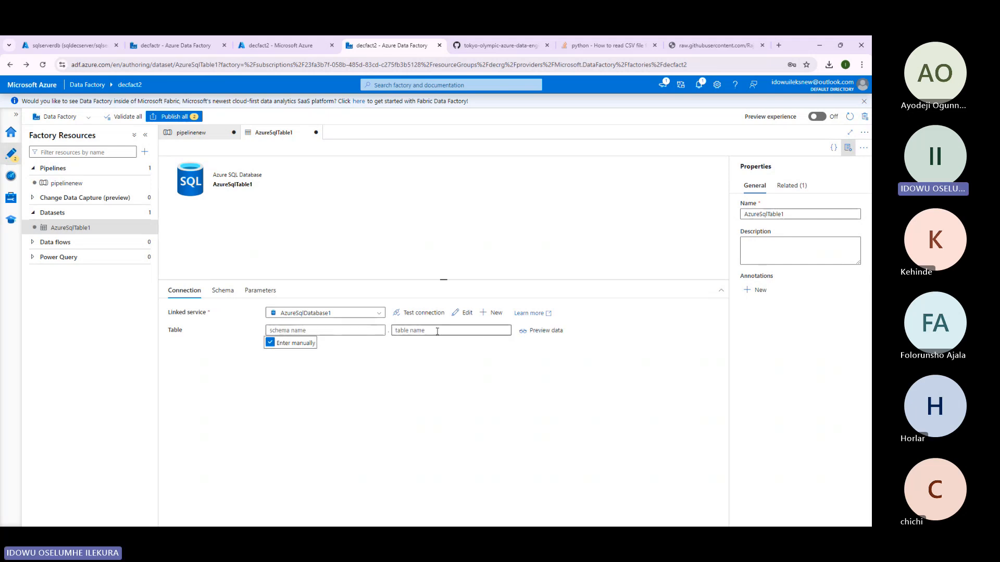
left_click(313, 331)
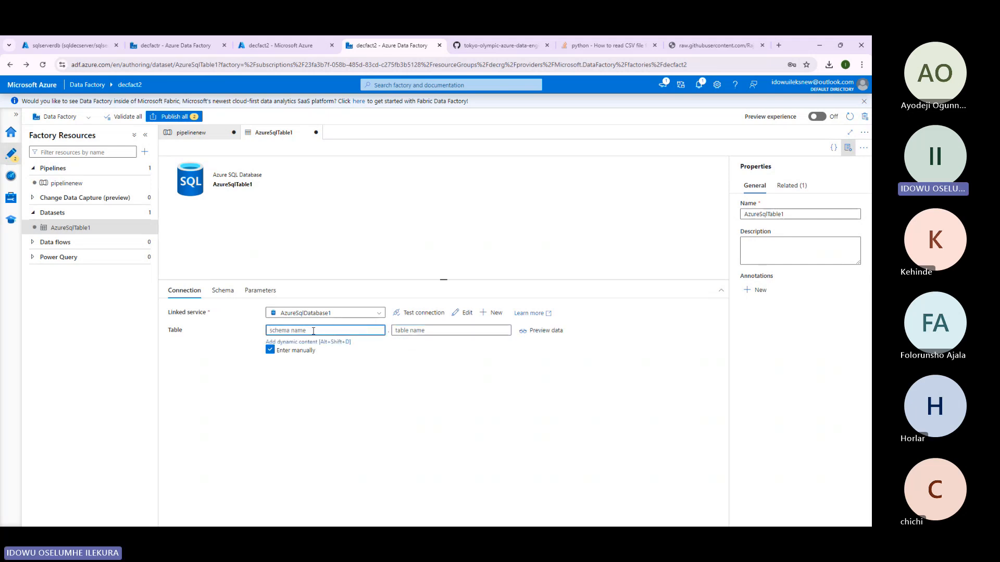
type("dbo")
left_click(417, 331)
left_click(414, 342)
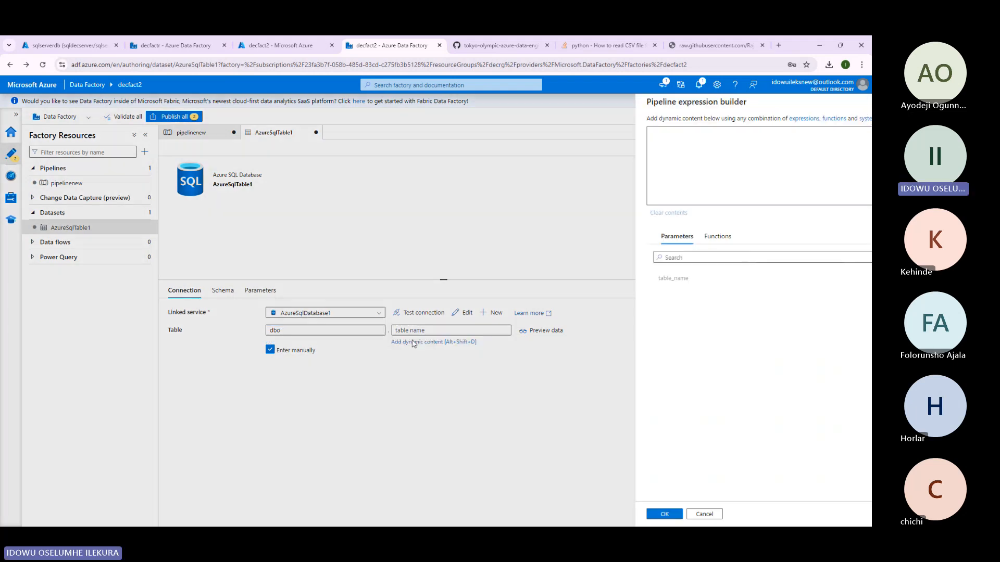
left_click(624, 279)
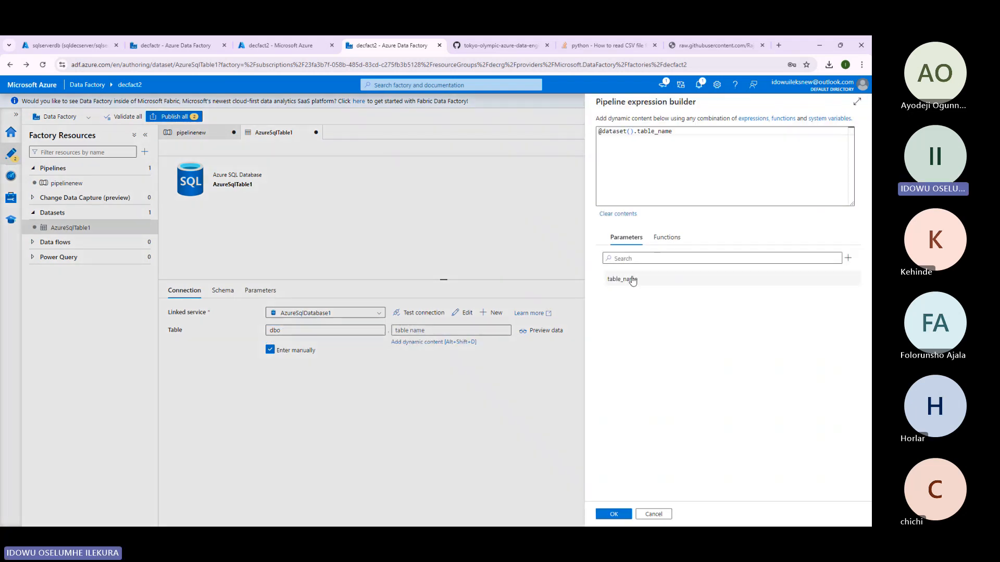
left_click(614, 514)
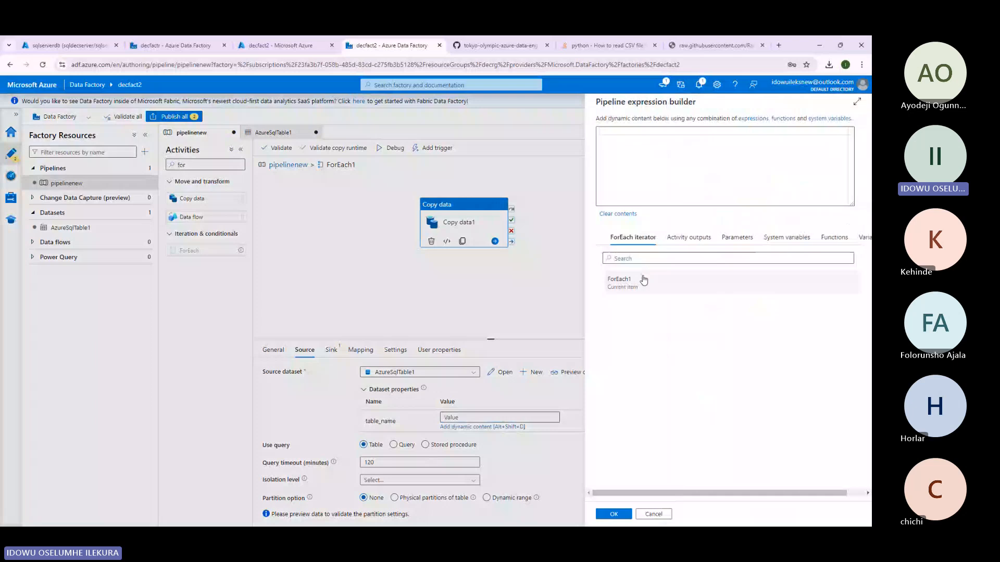
left_click(636, 284)
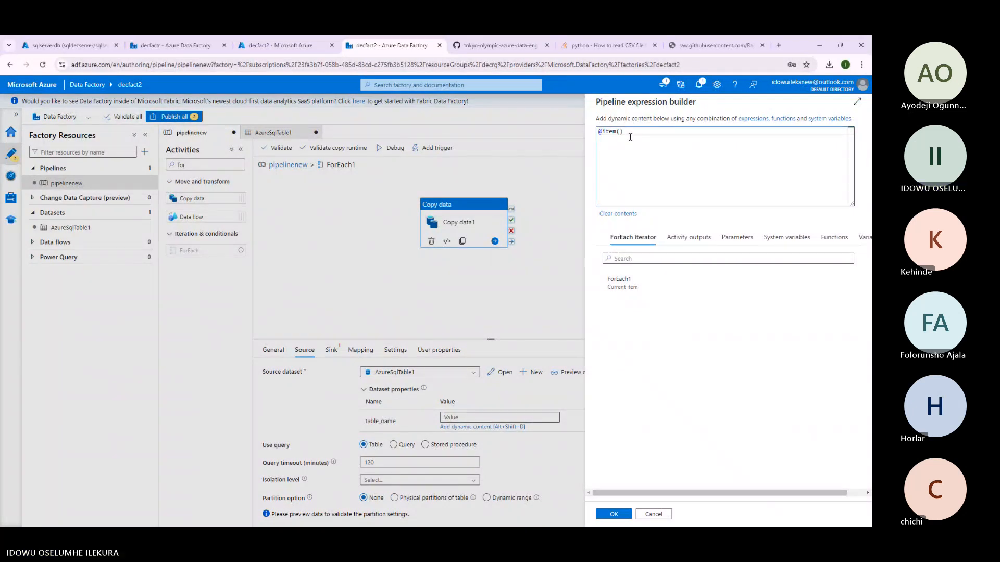
left_click(614, 514)
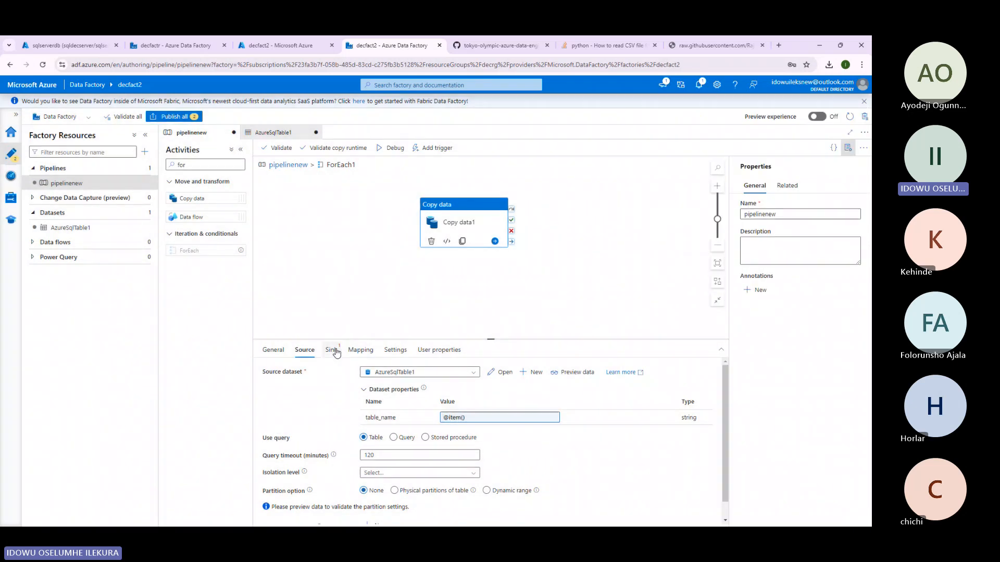
left_click(333, 351)
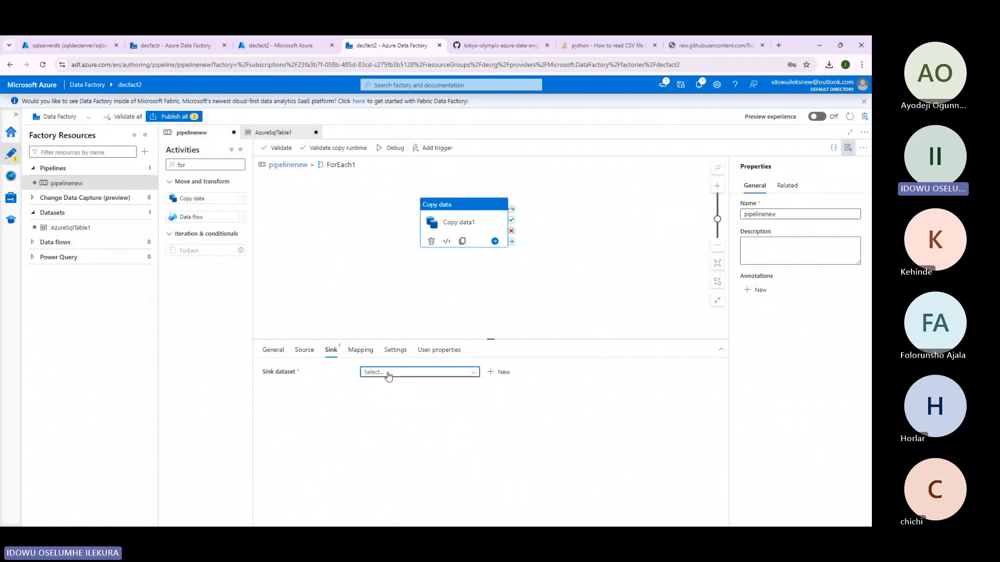
left_click(388, 373)
left_click(395, 390)
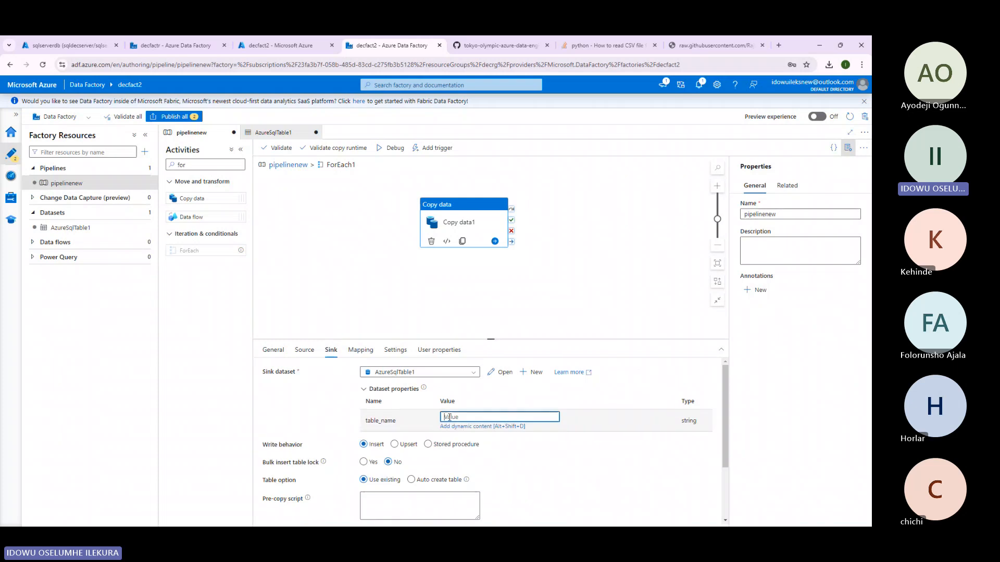
left_click(460, 426)
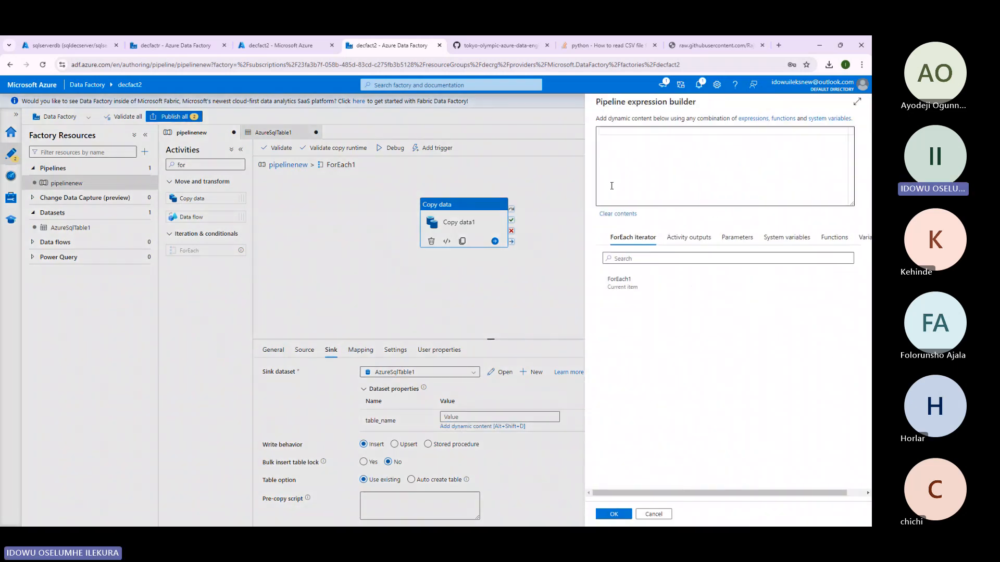
type("@")
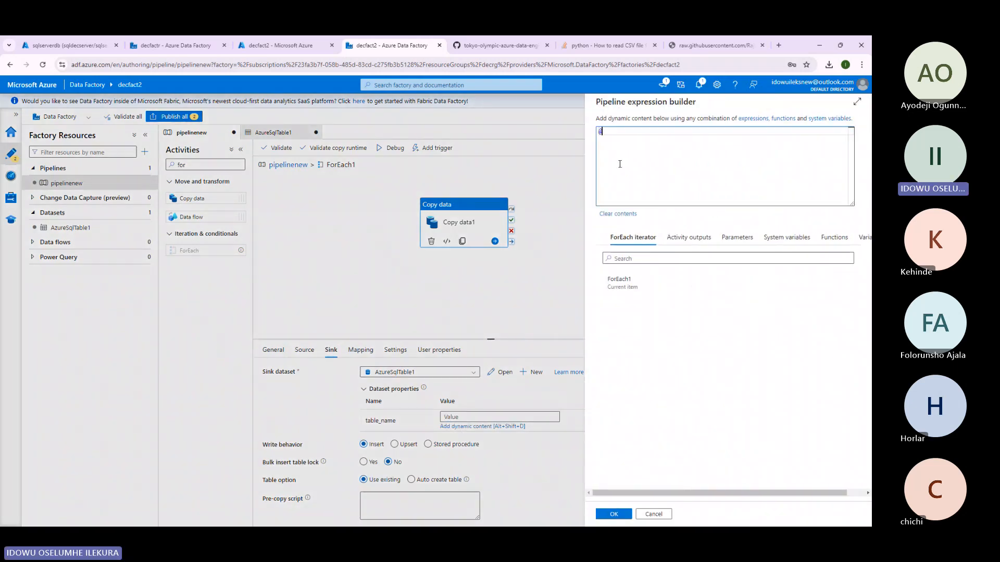
type("concat(item(), '")
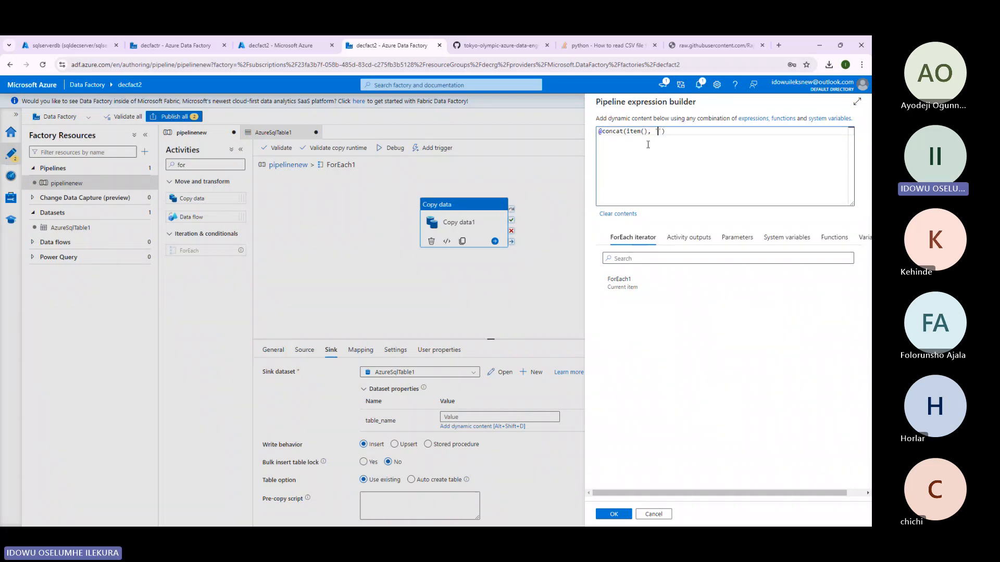
type("_new")
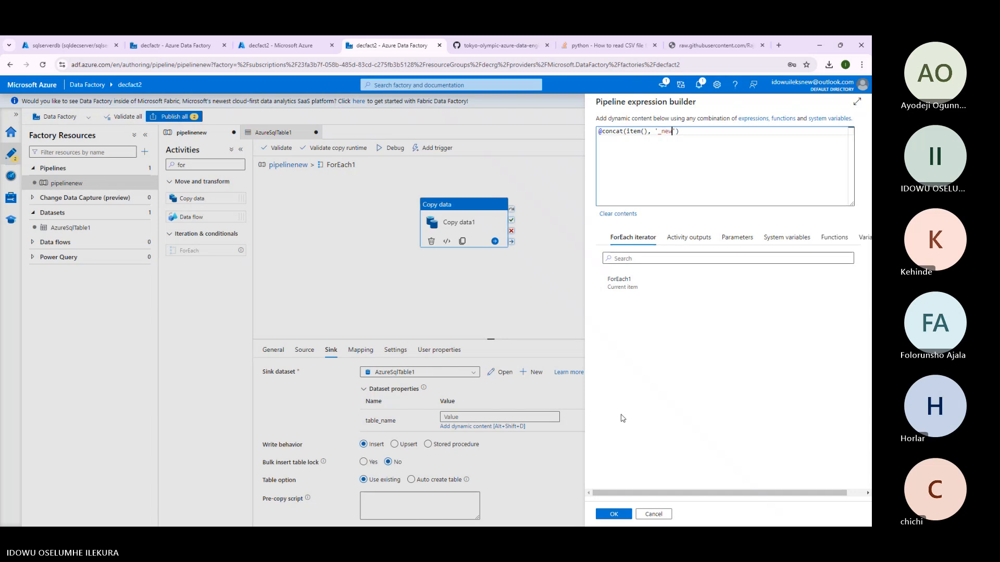
left_click(614, 514)
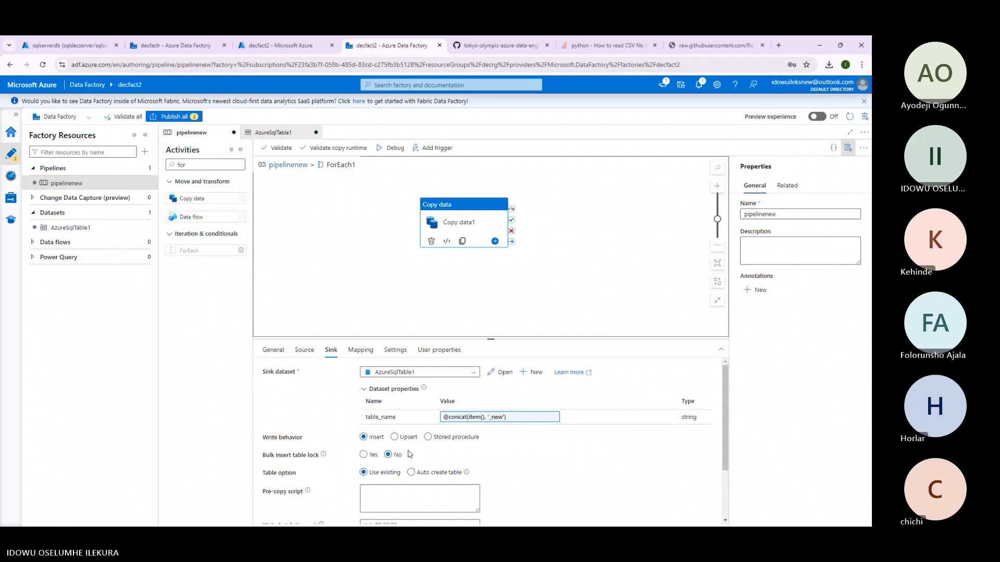
left_click(411, 472)
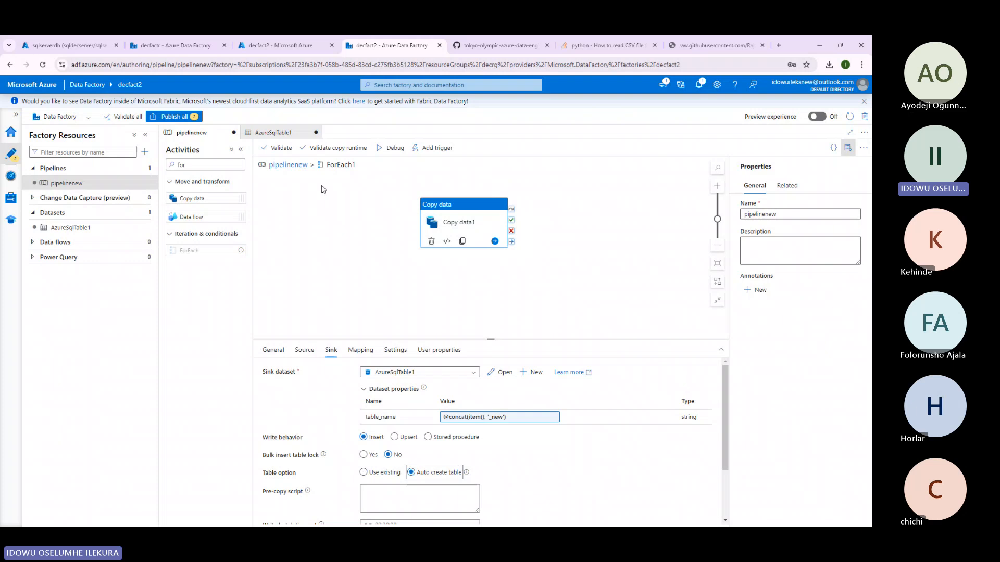
Return to the top level of pipelinenew, check ForEach1's Items expression, and validate the pipeline.
left_click(304, 350)
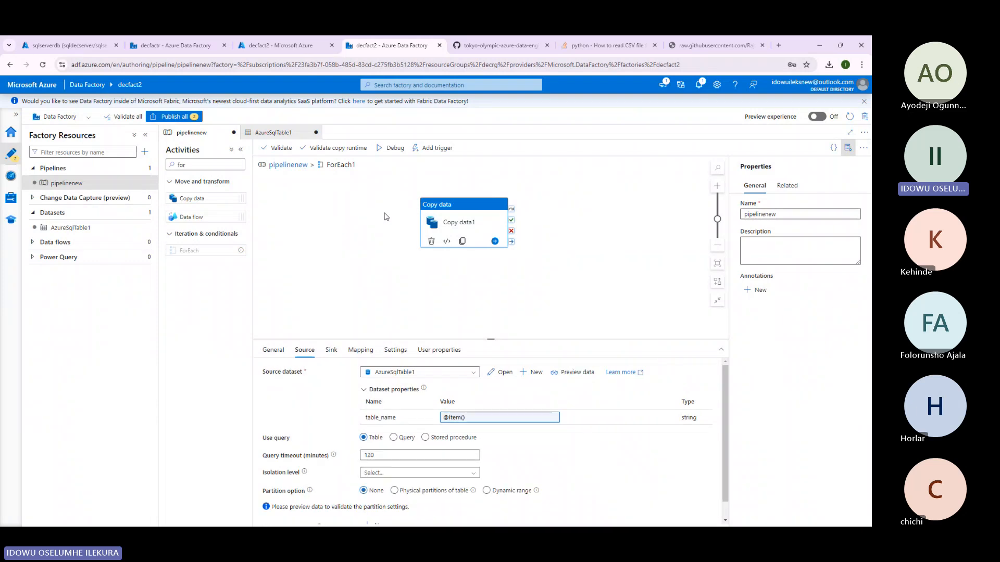
left_click(288, 165)
left_click(521, 250)
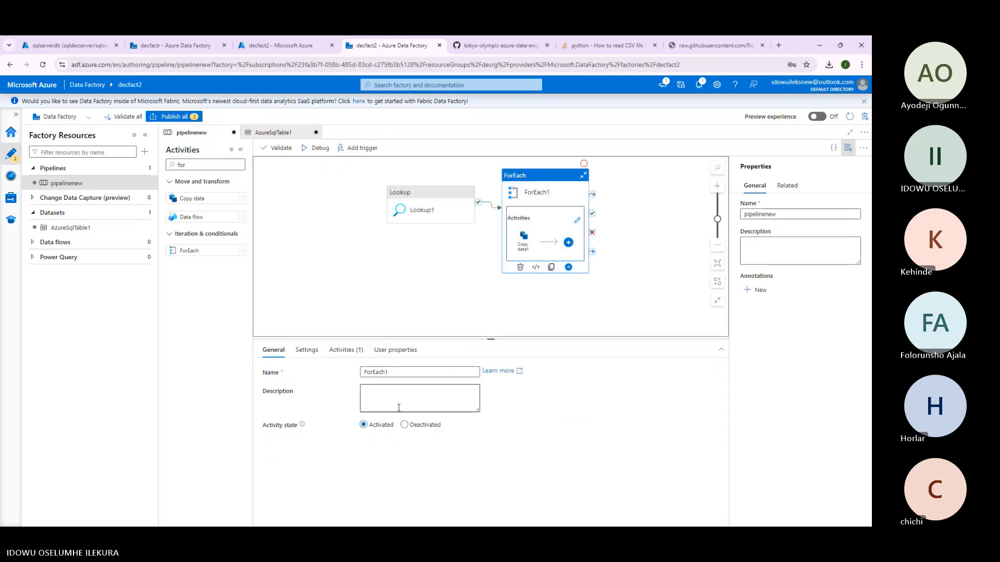
left_click(307, 350)
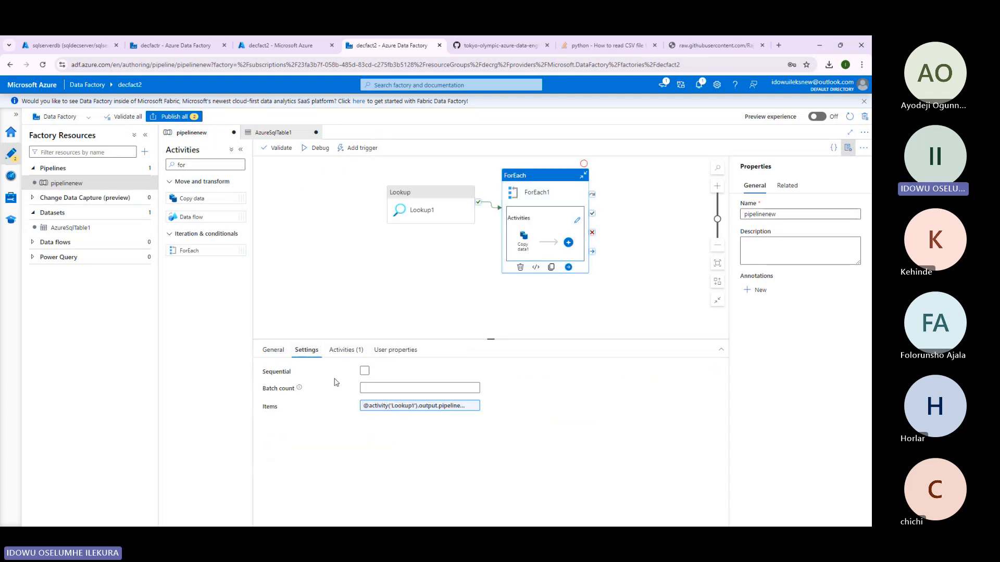
left_click(381, 403)
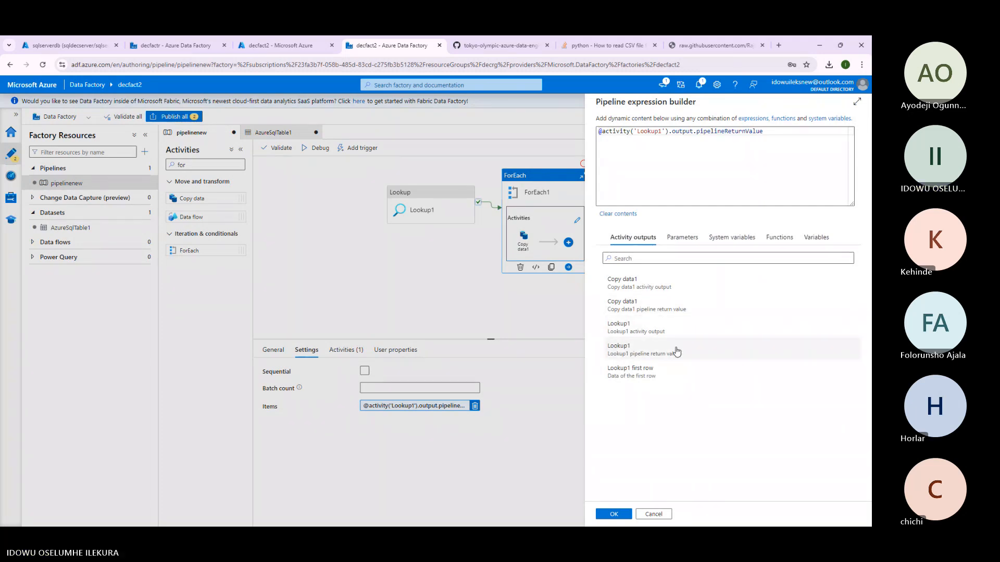
left_click(776, 133)
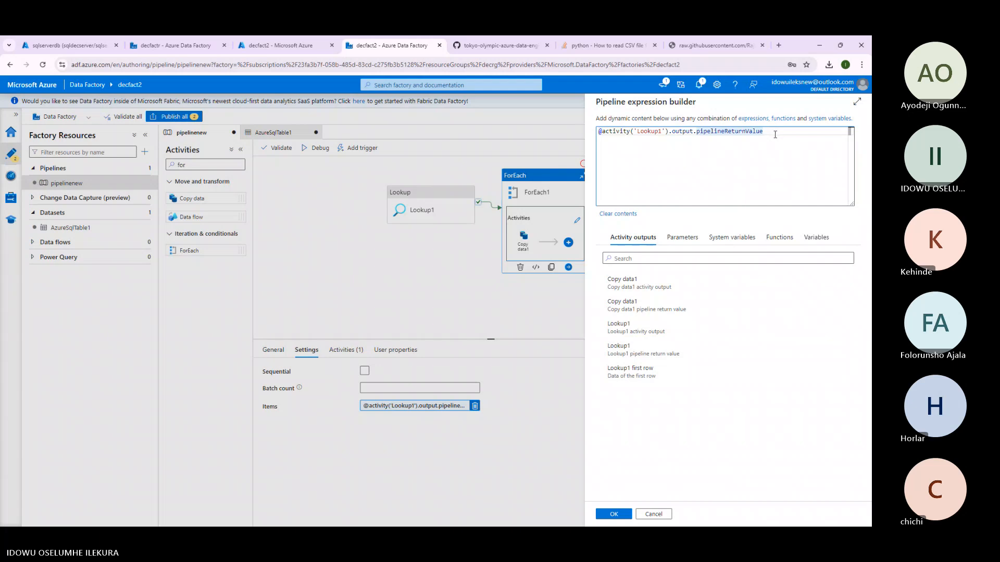
left_click(613, 514)
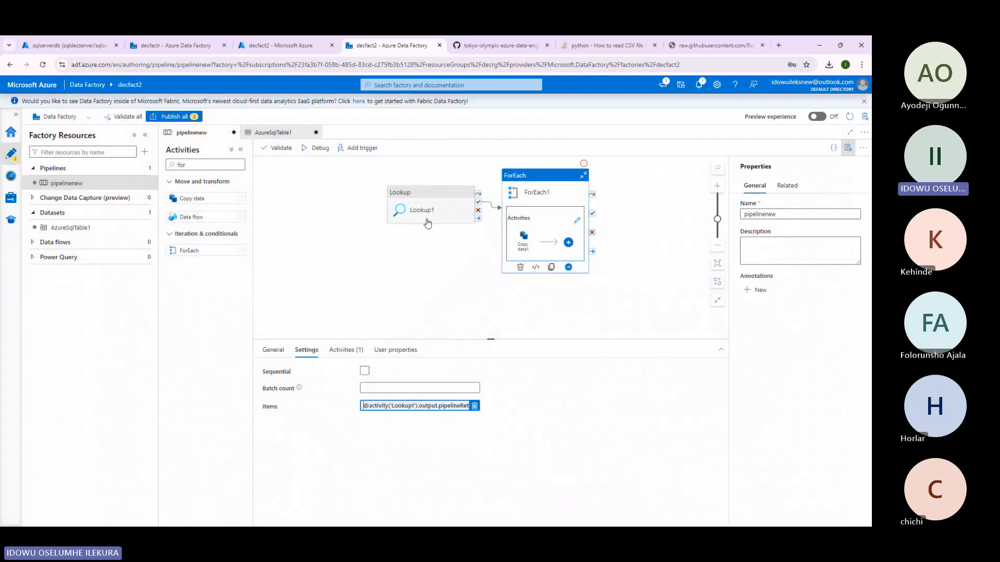
left_click(277, 148)
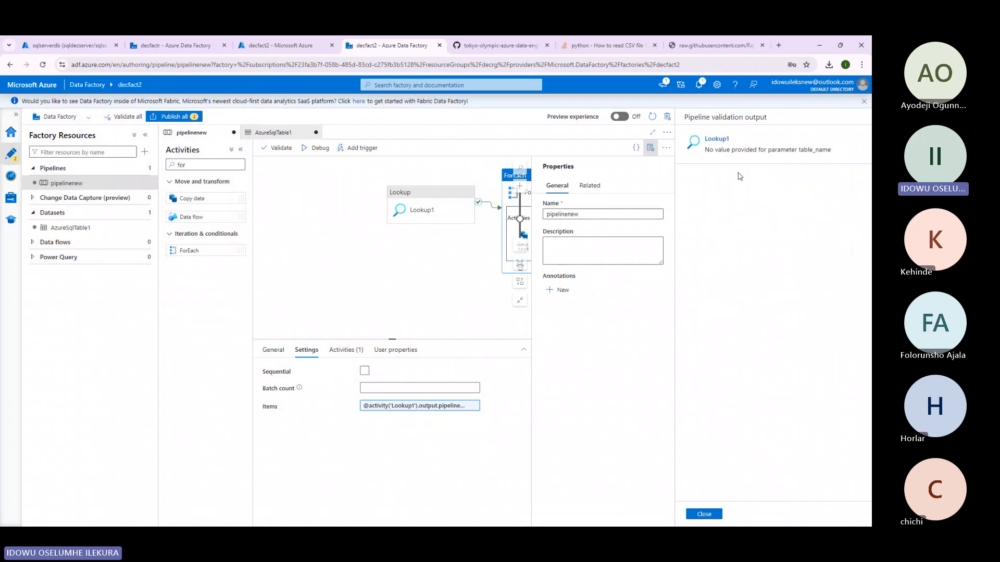
left_click(452, 446)
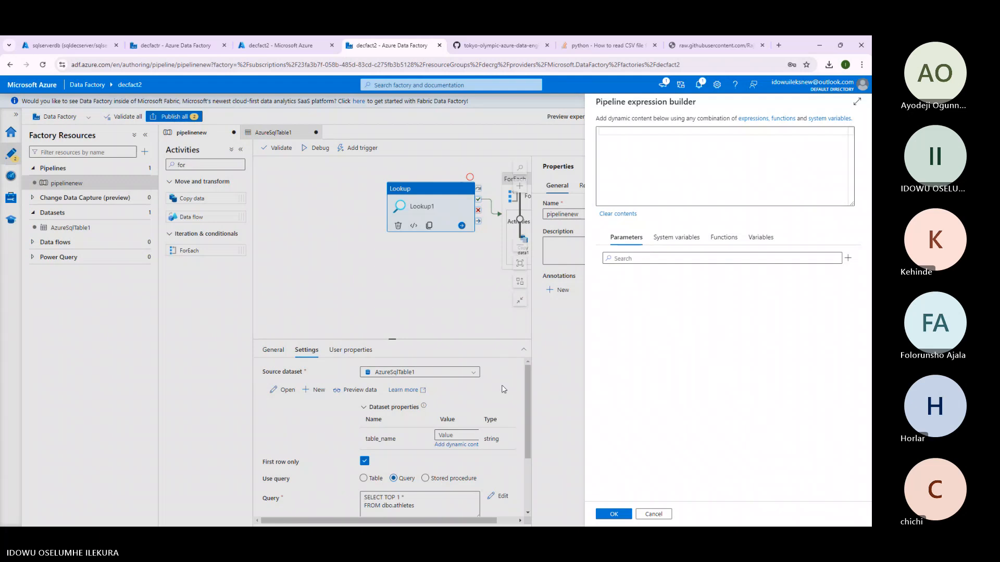
left_click(675, 237)
left_click(723, 237)
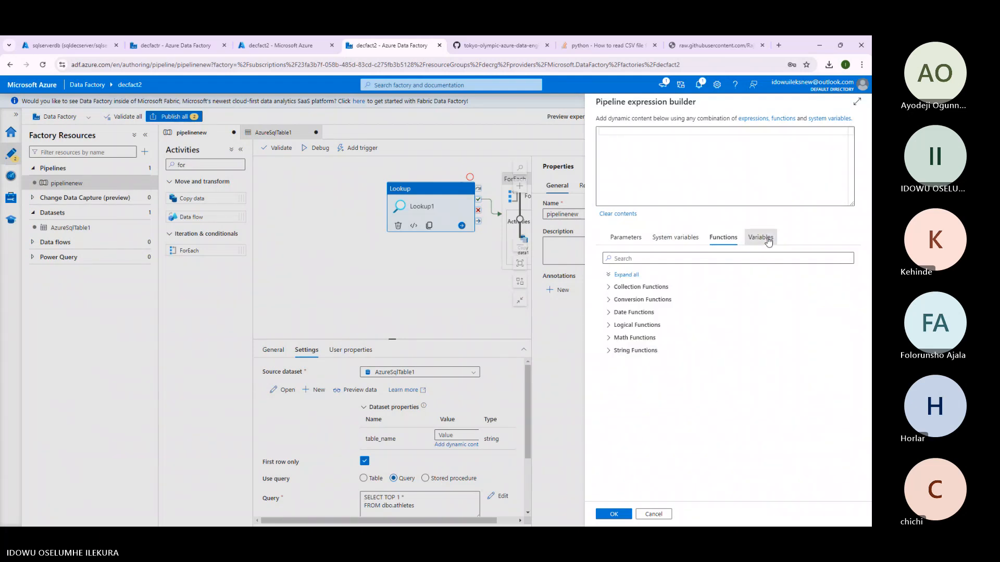
left_click(769, 241)
left_click(676, 237)
left_click(630, 238)
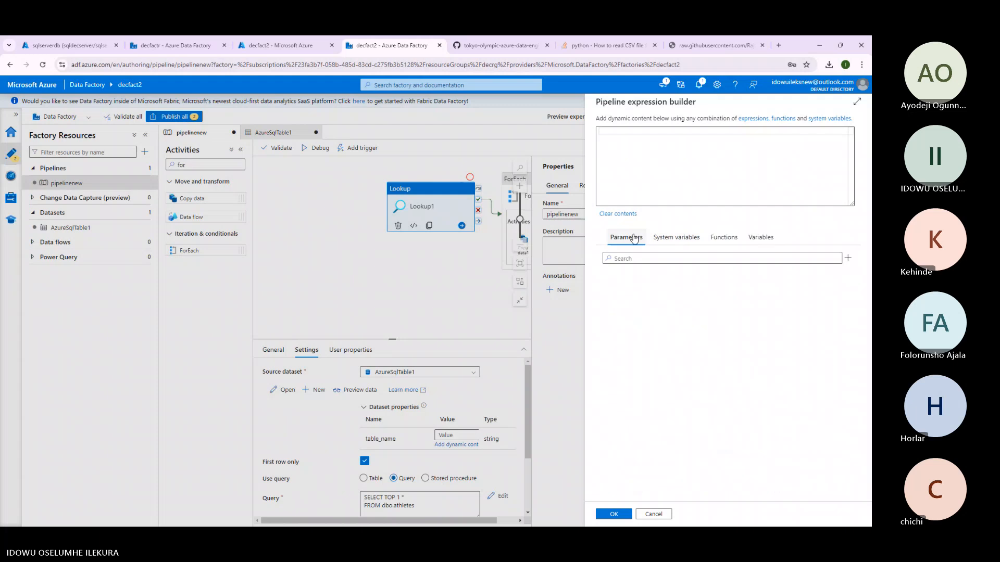
left_click(655, 515)
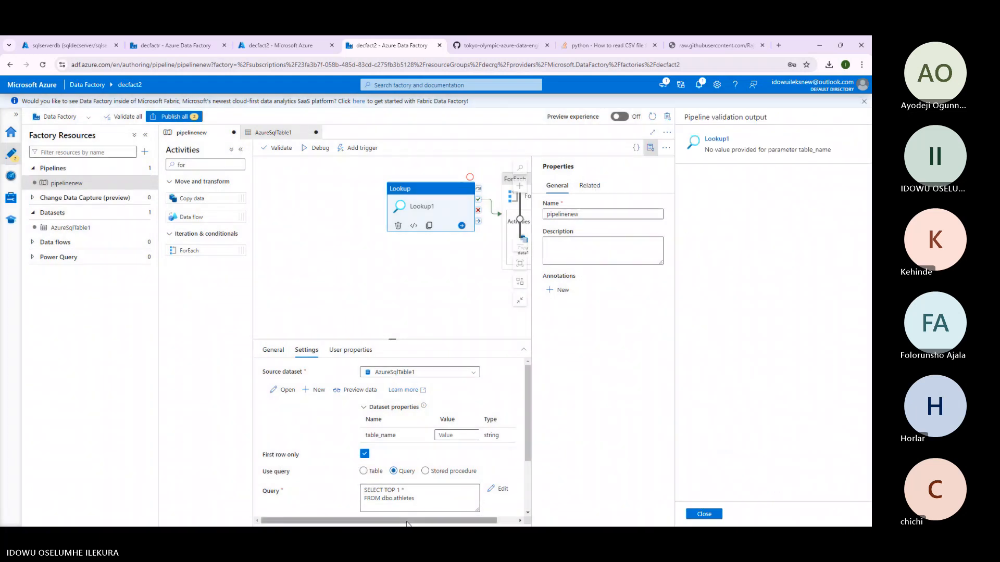
Set Lookup1's table_name dataset property to the placeholder value rtyty.
left_click_drag(407, 523, 426, 523)
left_click(436, 434)
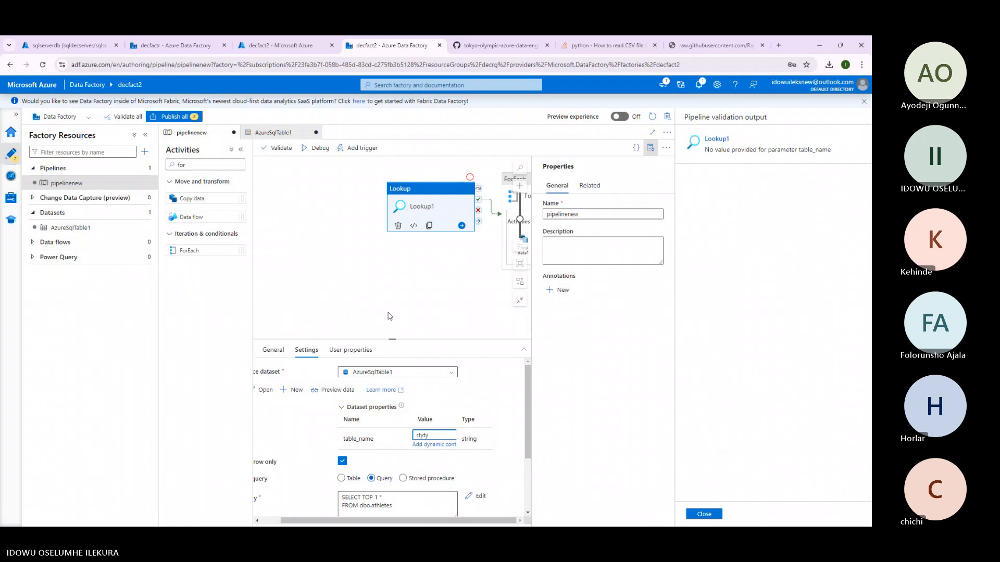
left_click(390, 316)
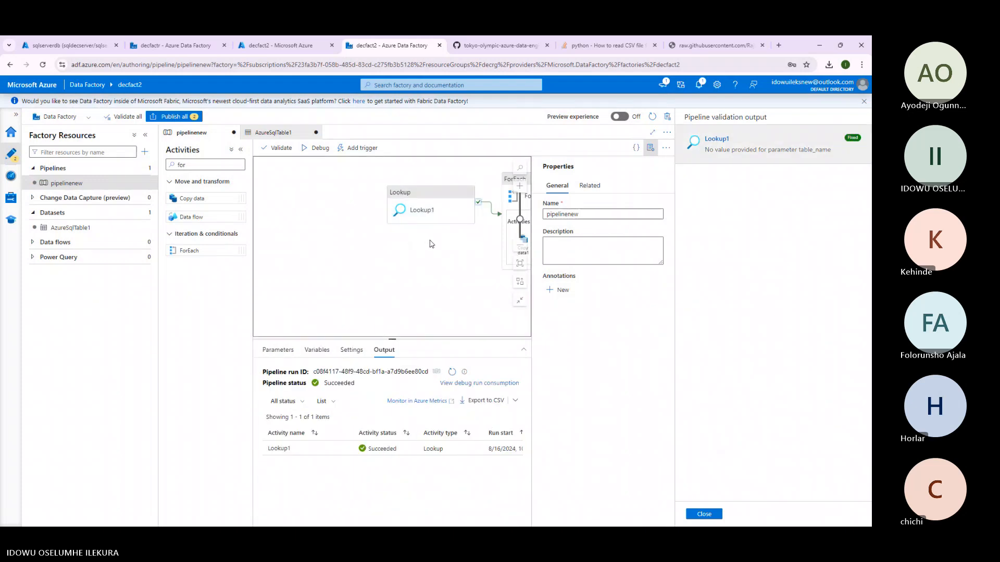
Debug the pipeline and examine the input JSON of the ForEach1 activity run.
left_click(315, 149)
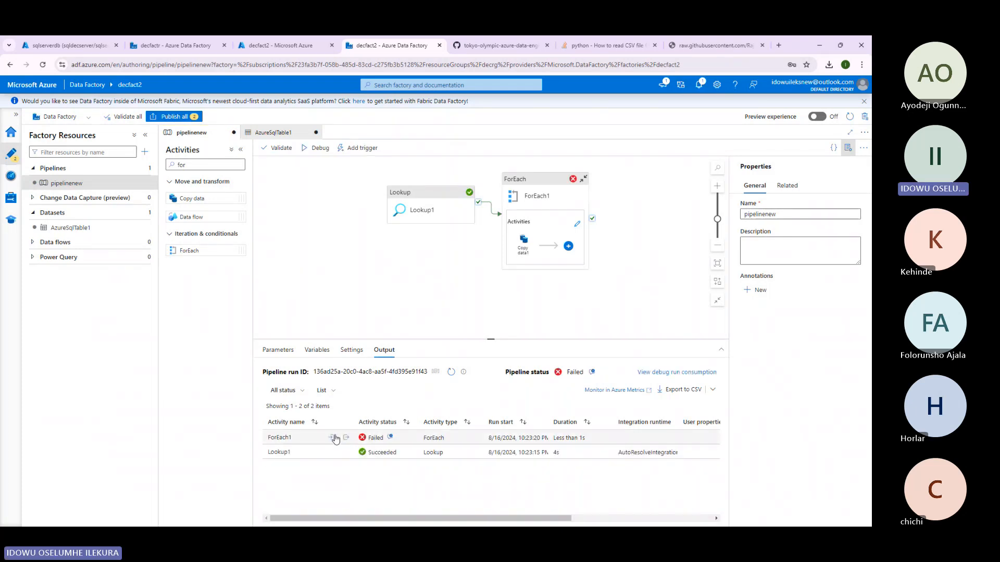
left_click(332, 438)
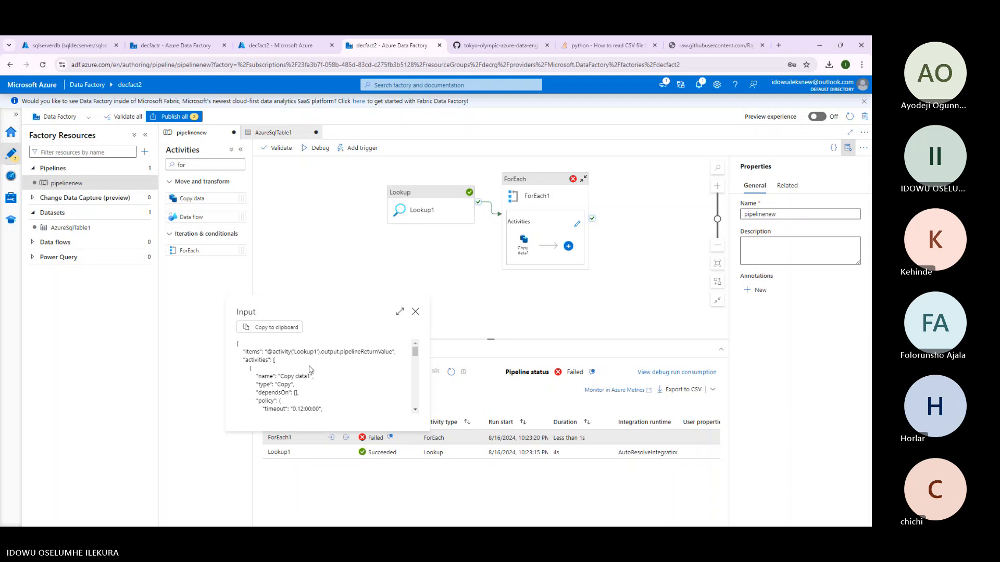
scroll(293, 371, "down", 6)
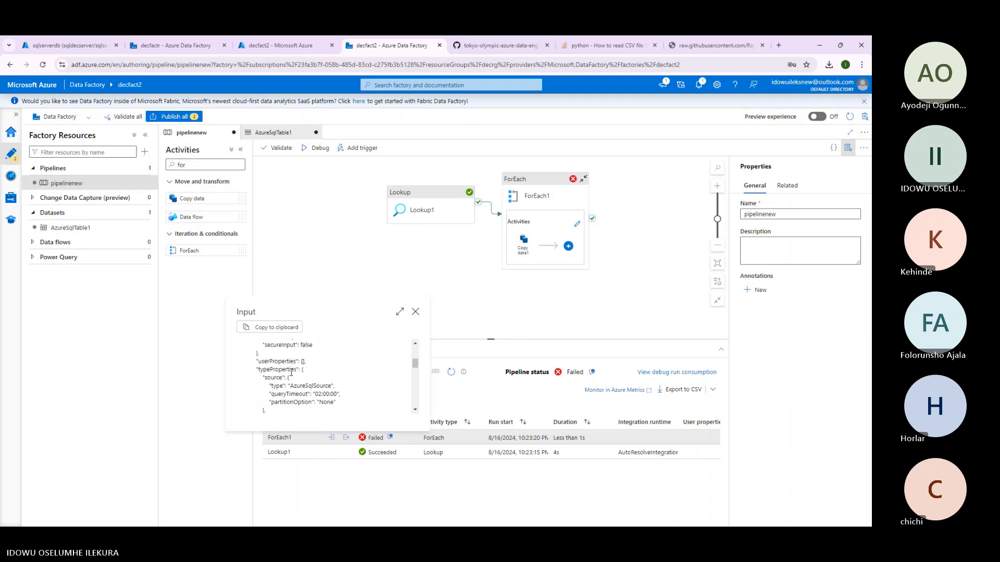
scroll(291, 375, "down", 8)
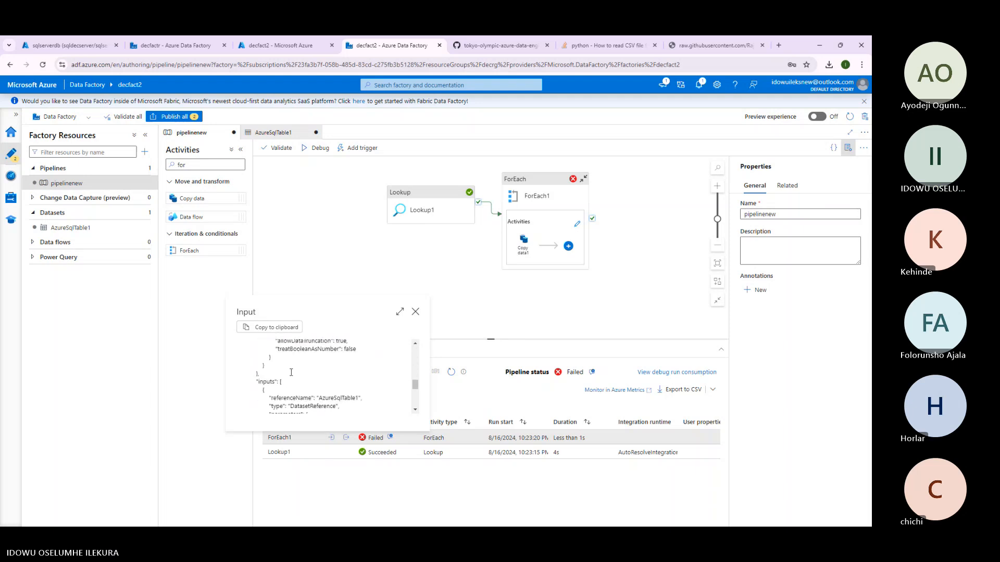
scroll(291, 373, "down", 3)
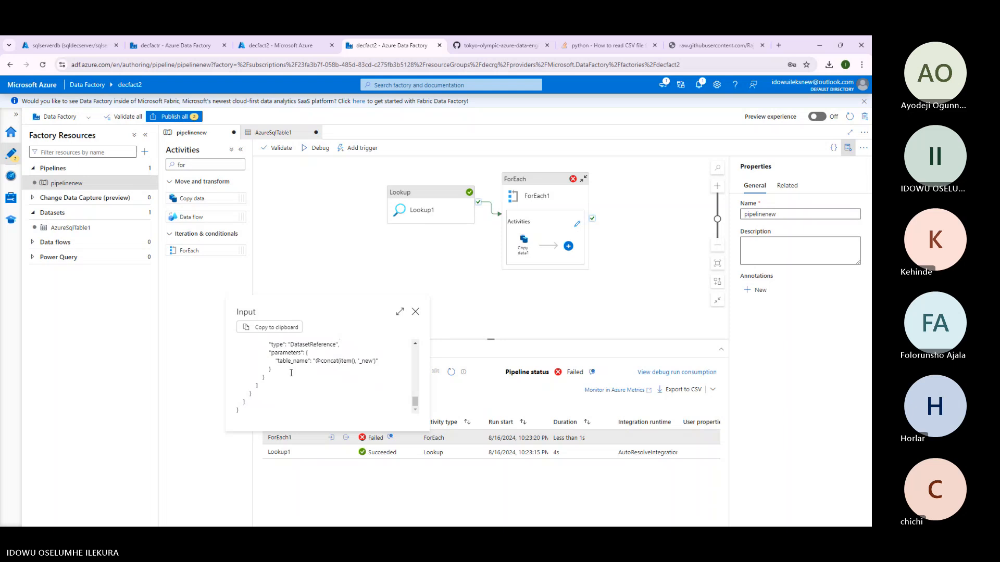
scroll(291, 373, "up", 15)
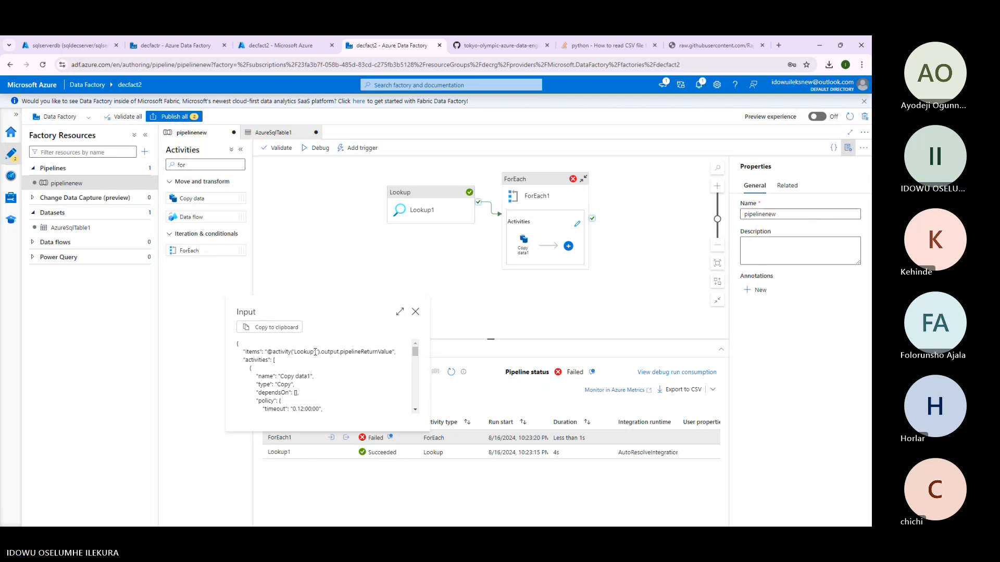
scroll(281, 404, "down", 1)
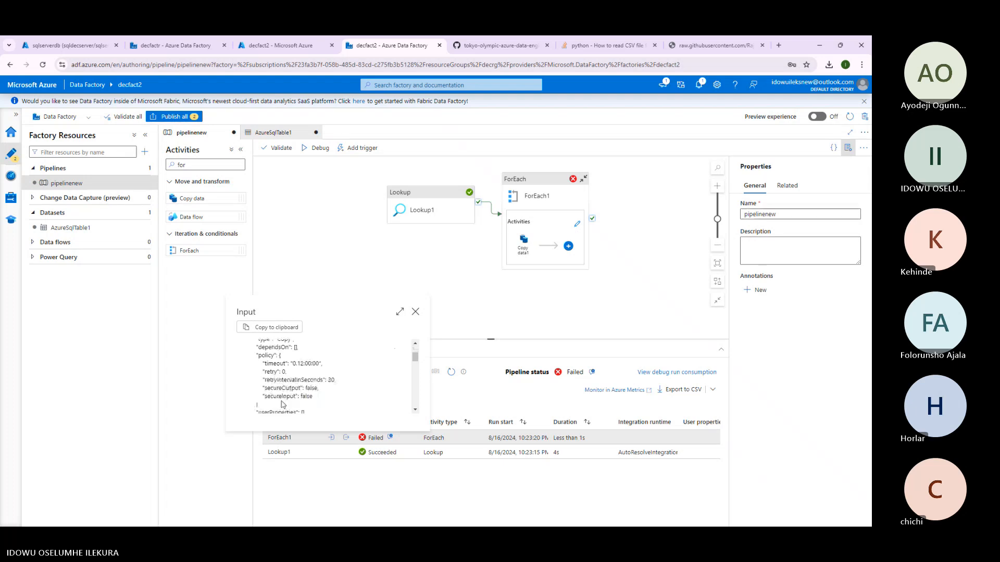
scroll(282, 405, "up", 3)
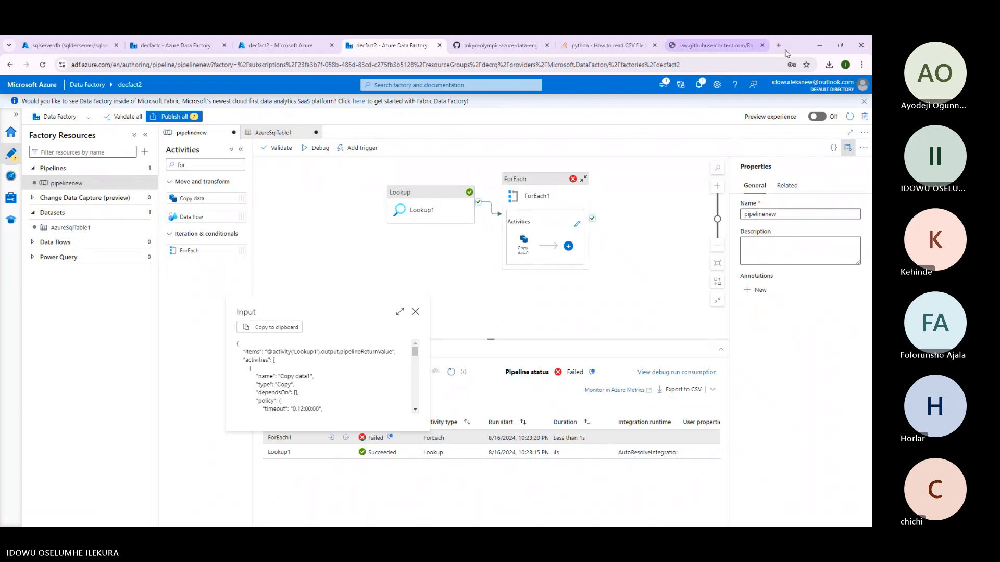
Search the web for "adf lookup activity output value" in a new browser tab and read the Stack Overflow answers on accessing the Lookup output.
left_click(778, 45)
left_click(737, 65)
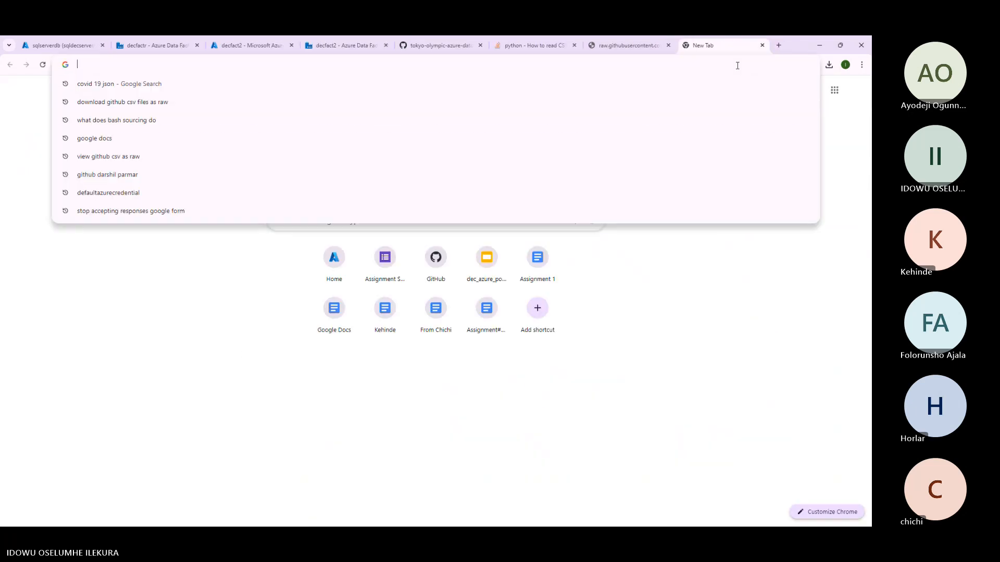
type("lookup")
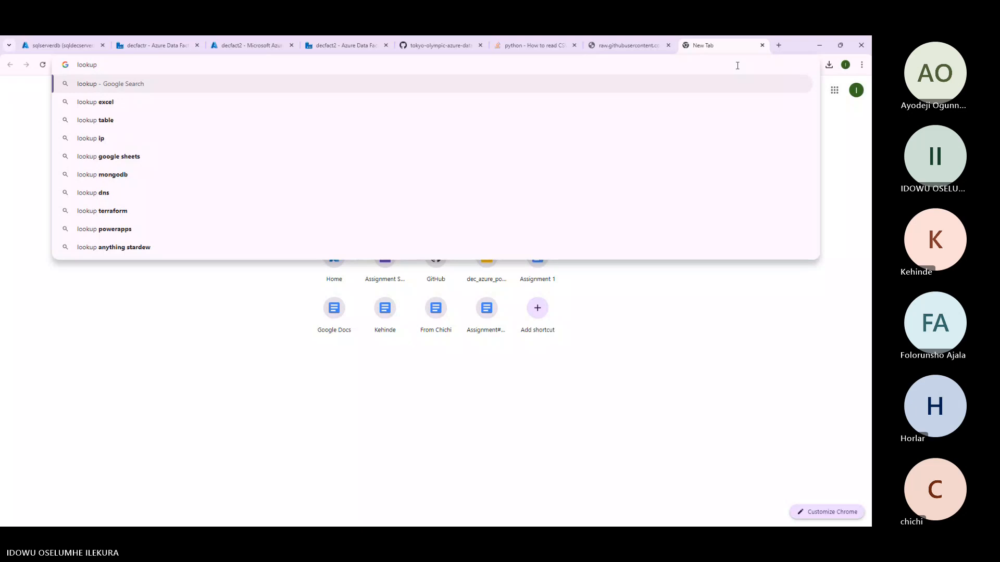
type(" adf")
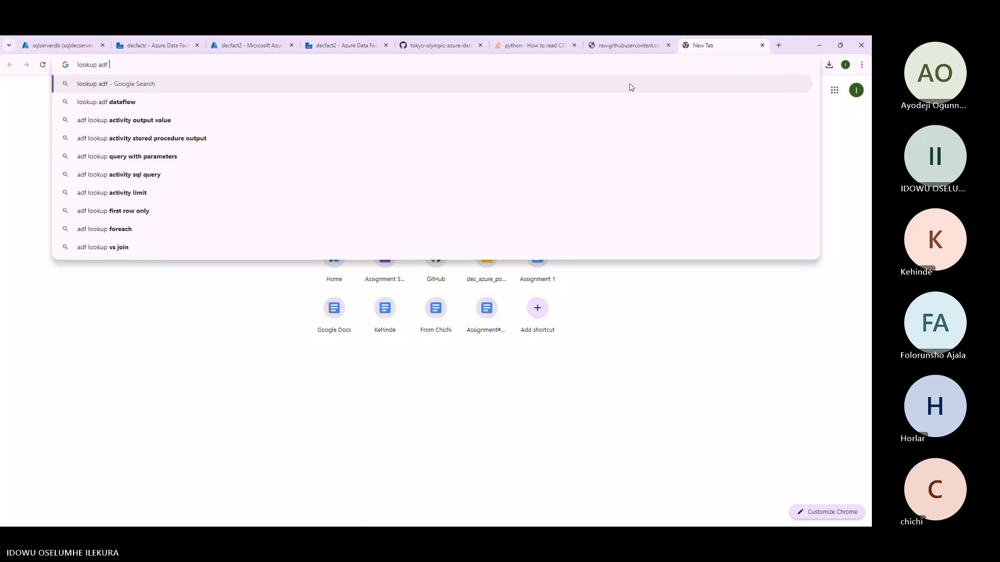
left_click(237, 123)
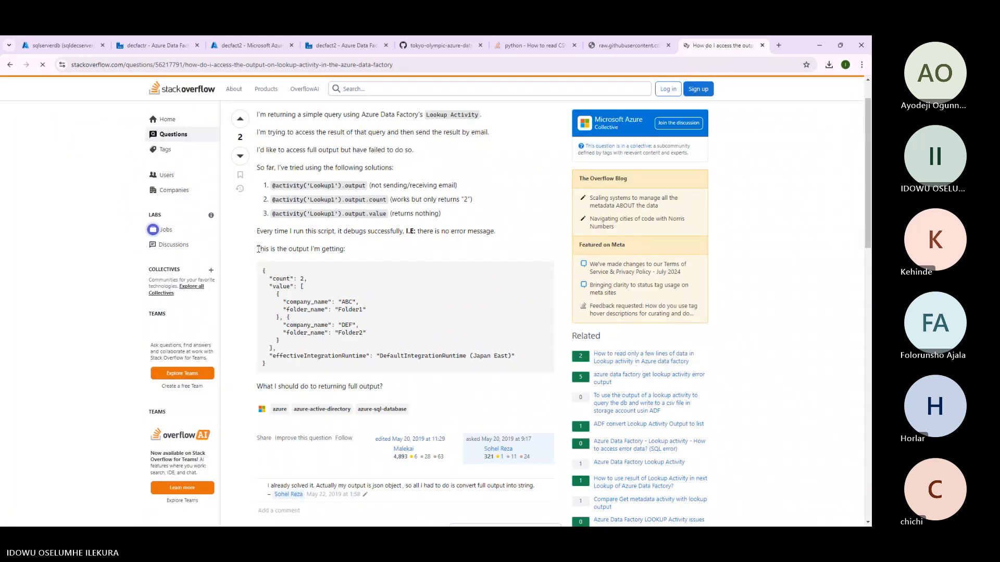
scroll(266, 250, "down", 2)
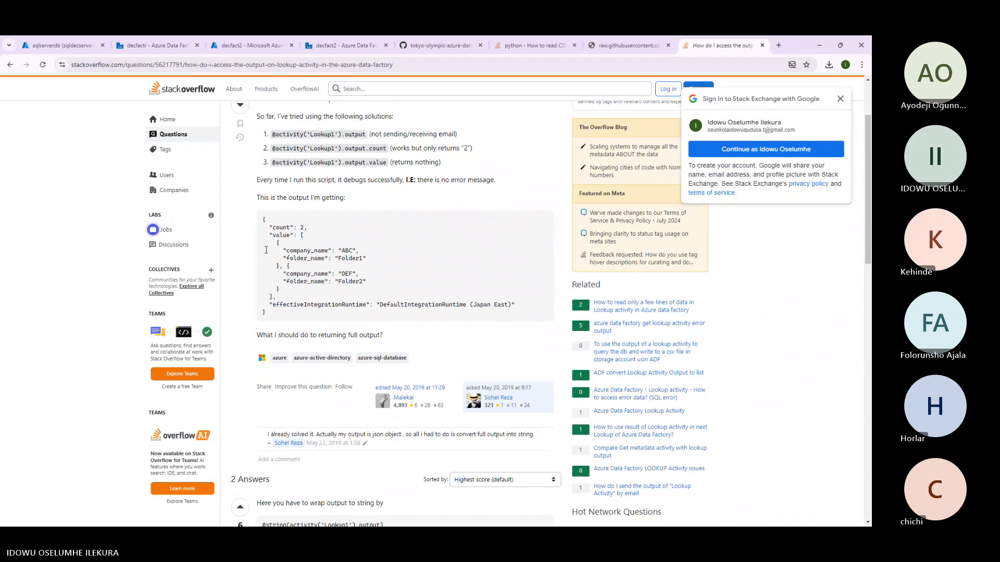
scroll(266, 252, "down", 3)
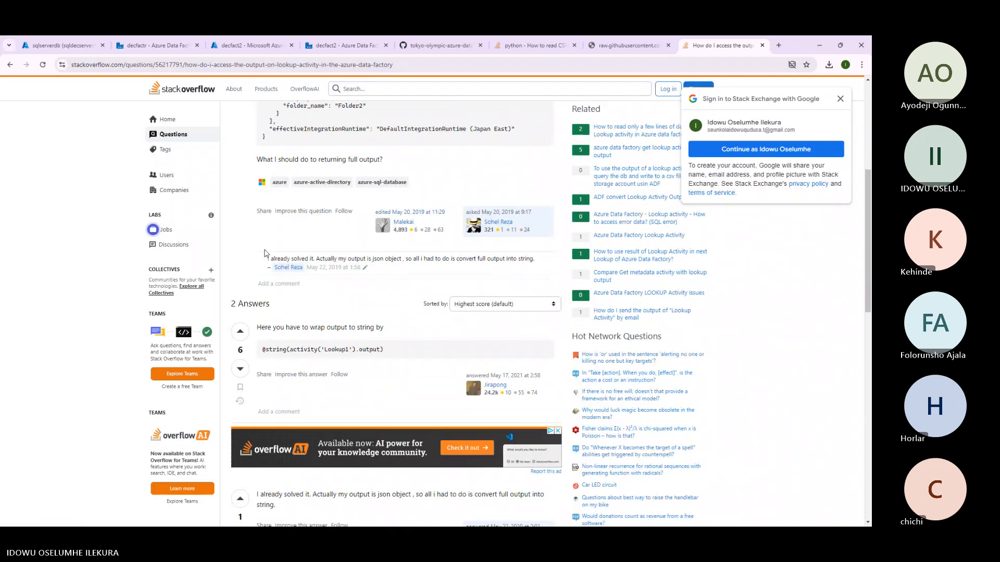
scroll(265, 253, "down", 2)
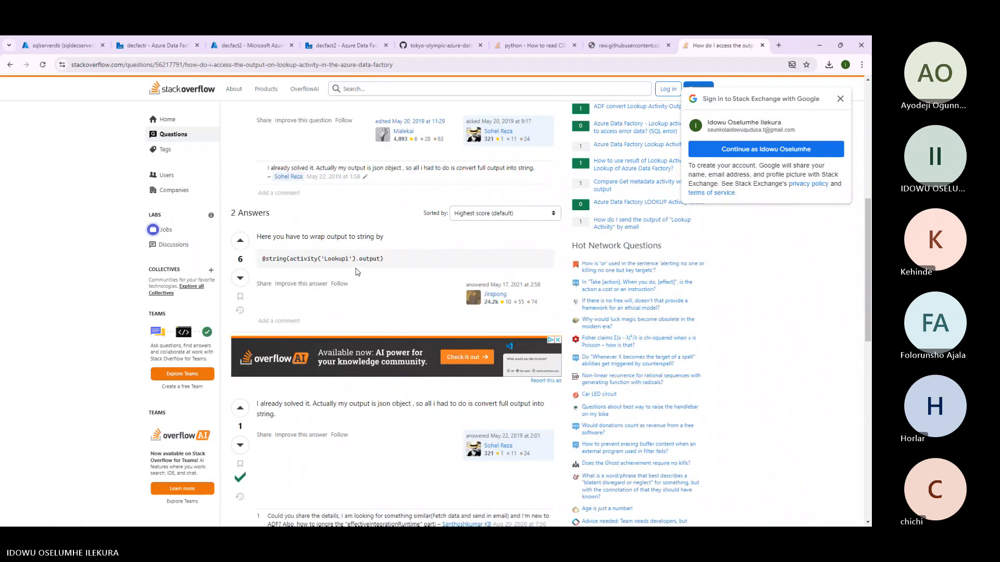
scroll(356, 271, "down", 3)
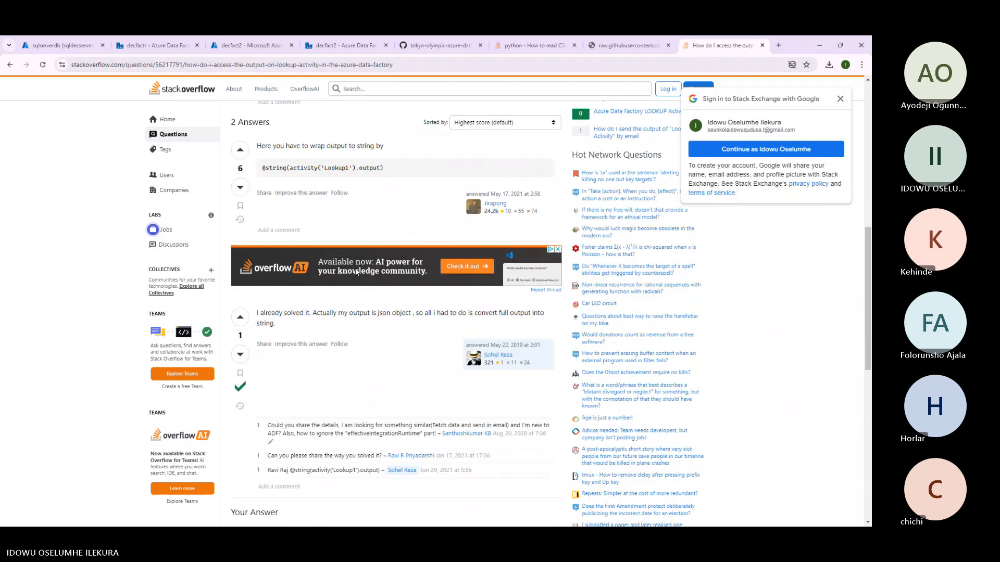
scroll(358, 325, "up", 1)
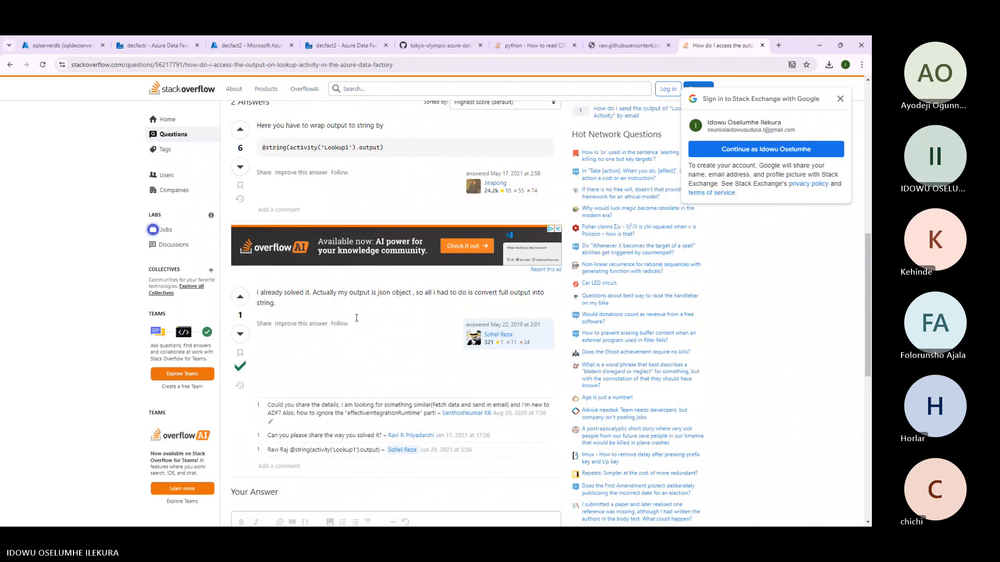
scroll(357, 318, "up", 4)
Return to the search results and read the Stack Overflow question "Lookup activity output in array" with its answer.
left_click(10, 65)
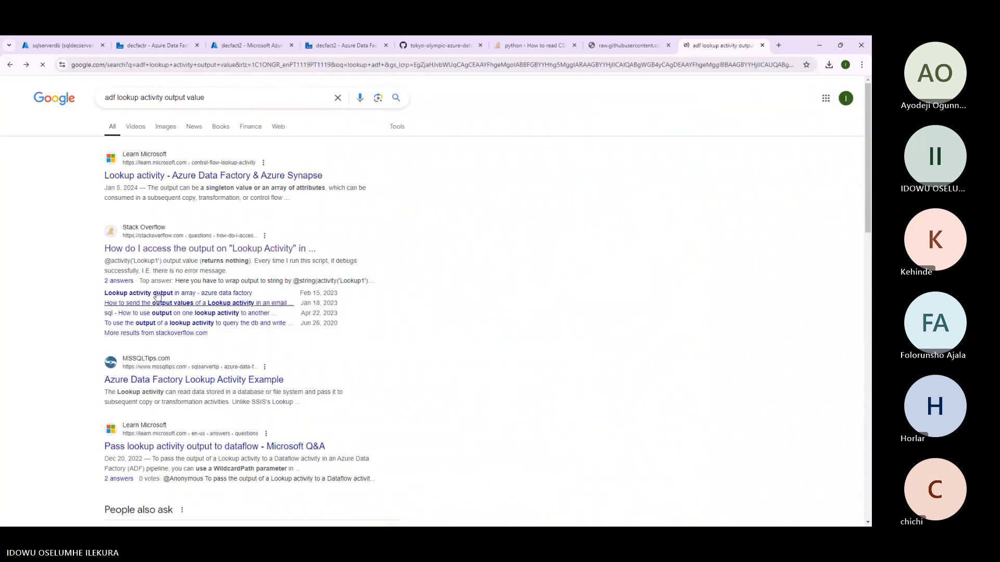
left_click(163, 293)
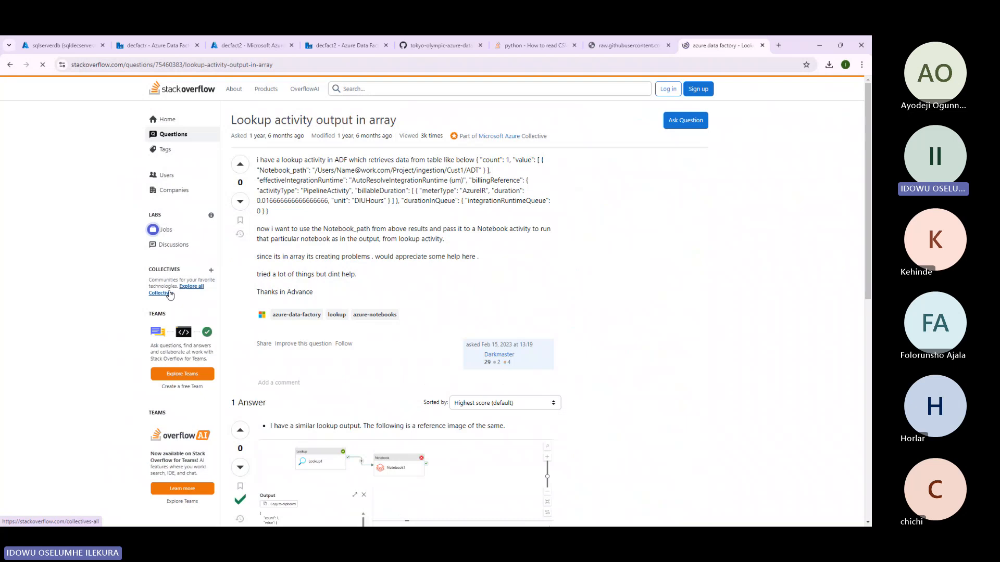
scroll(264, 285, "down", 4)
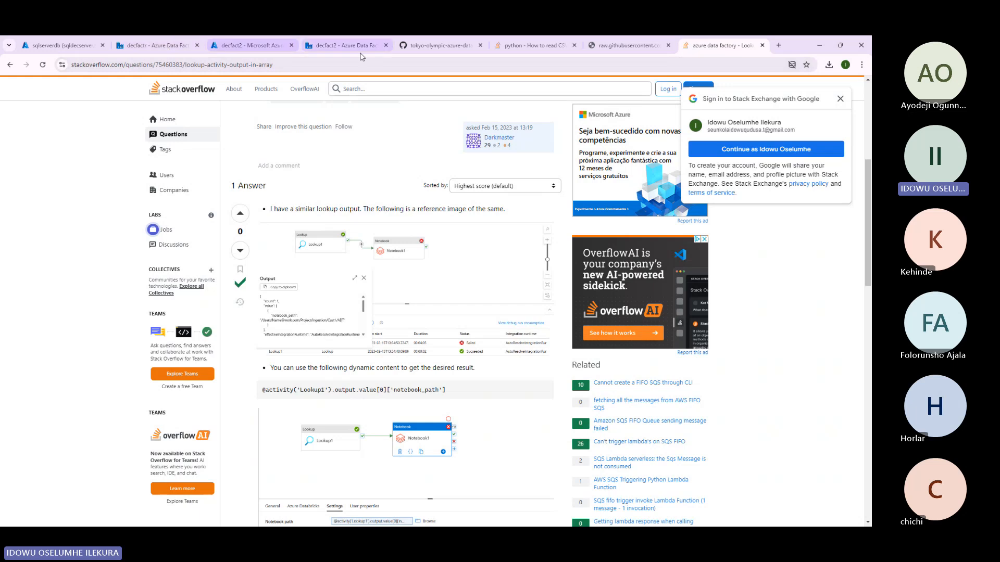
left_click(344, 46)
left_click(415, 313)
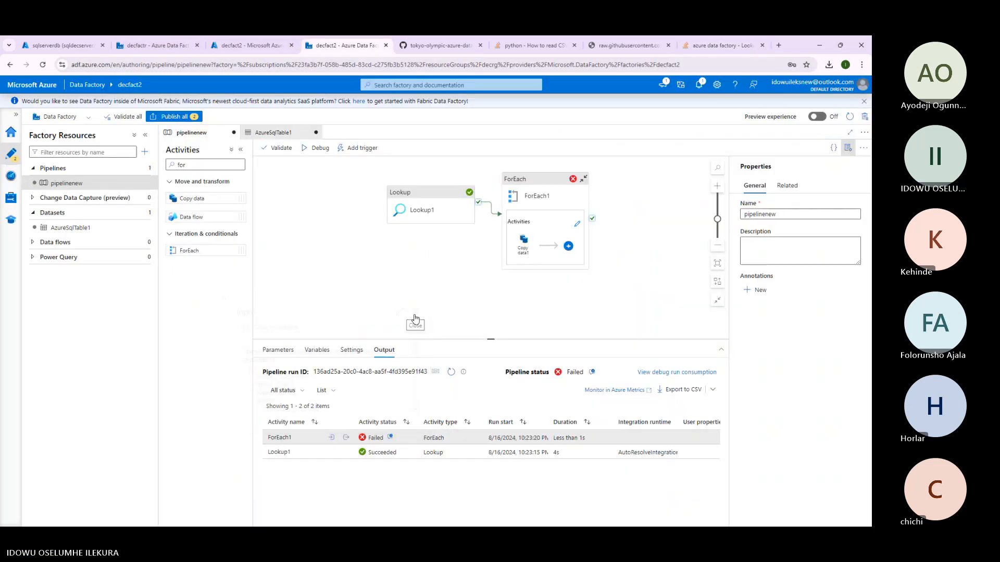
left_click(360, 443)
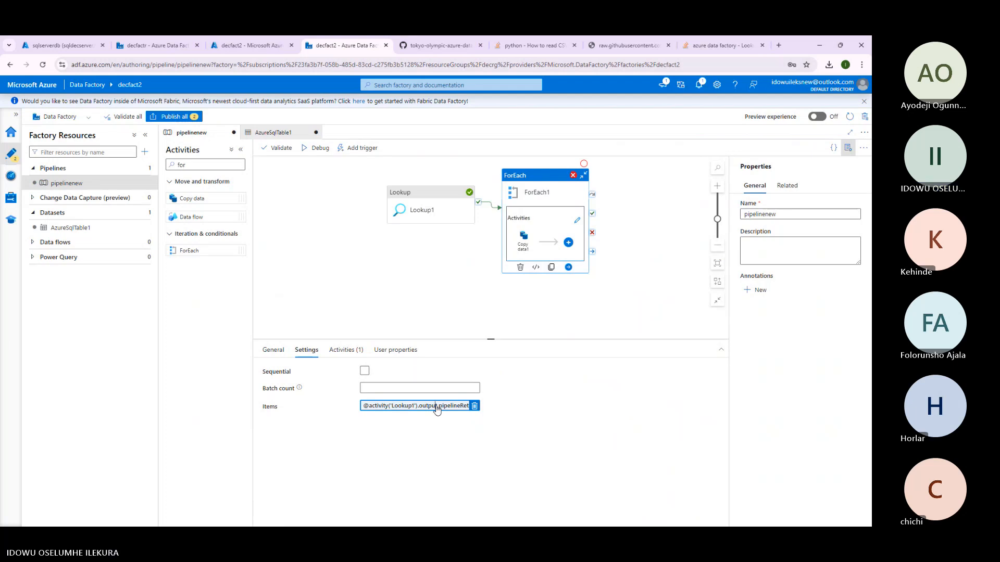
left_click(436, 406)
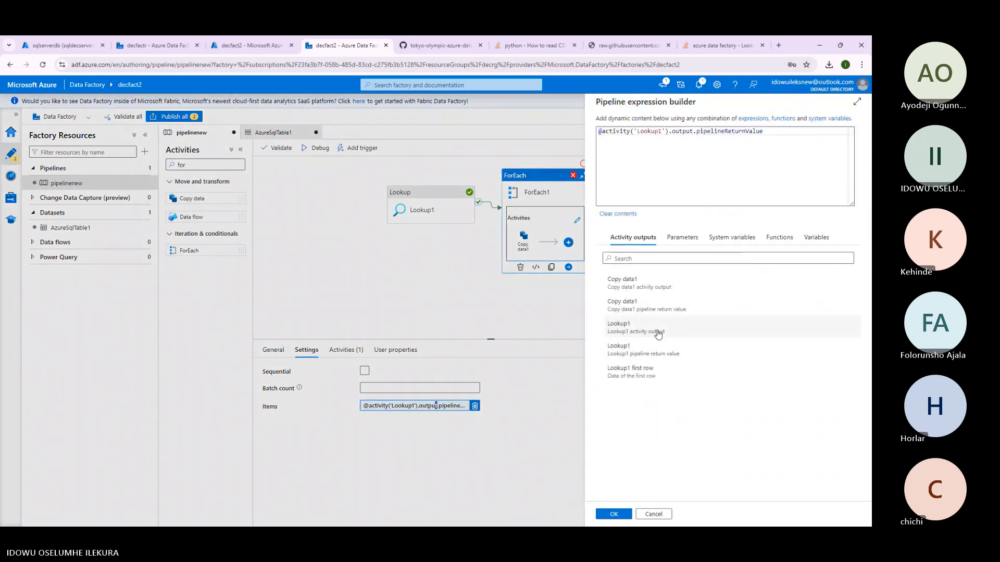
left_click_drag(774, 142, 597, 136)
key("BackSpace")
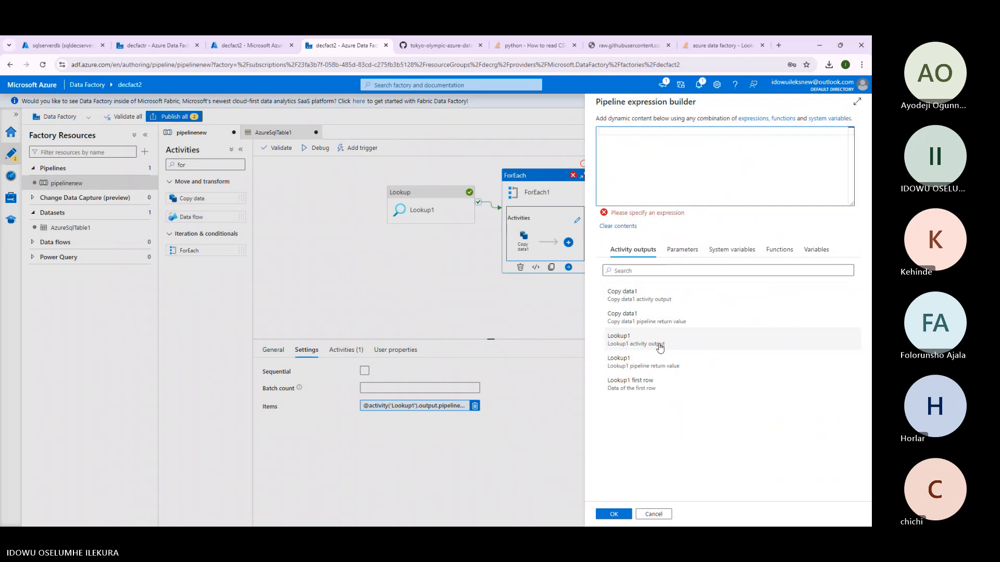
left_click(660, 348)
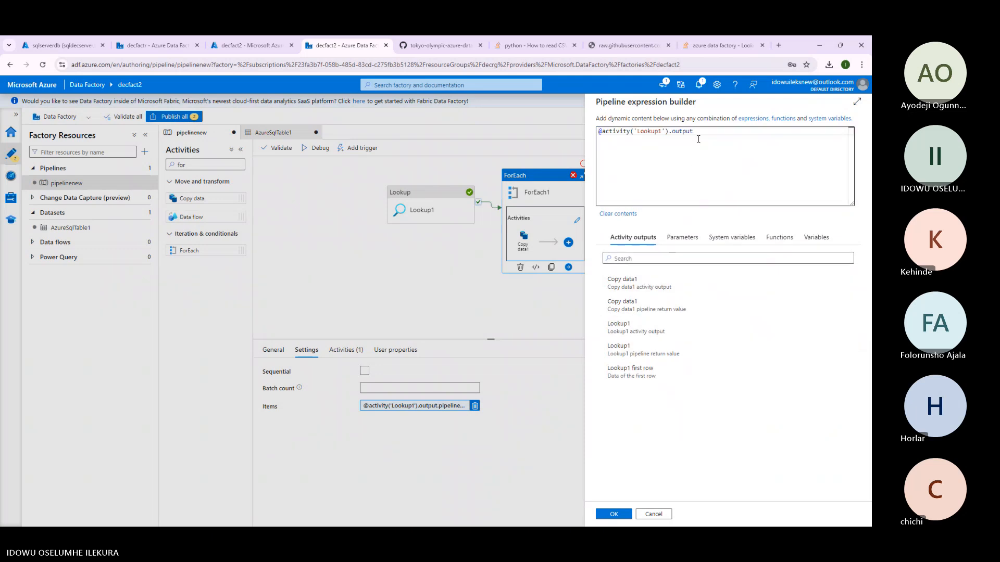
left_click(696, 47)
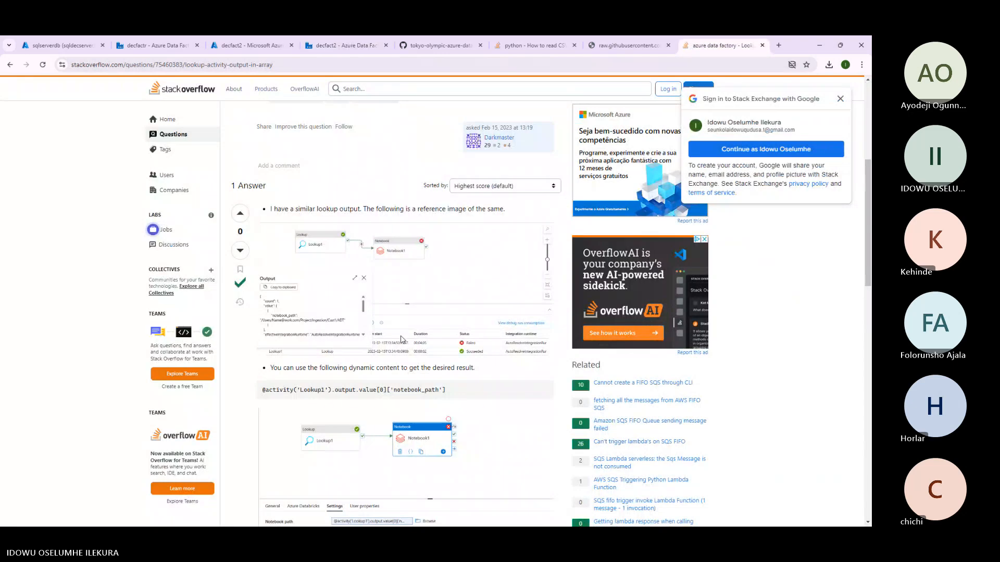
left_click(240, 46)
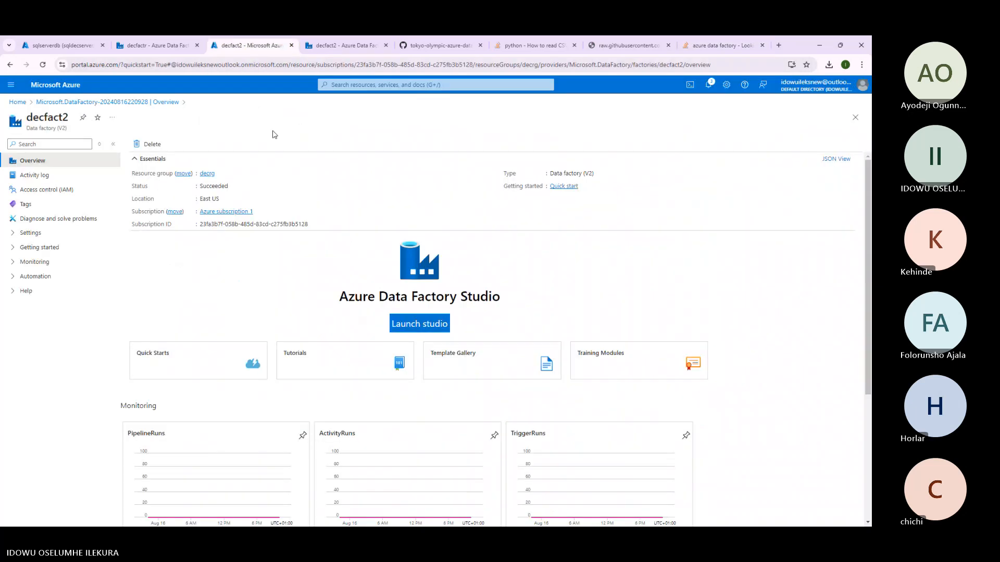
left_click(352, 49)
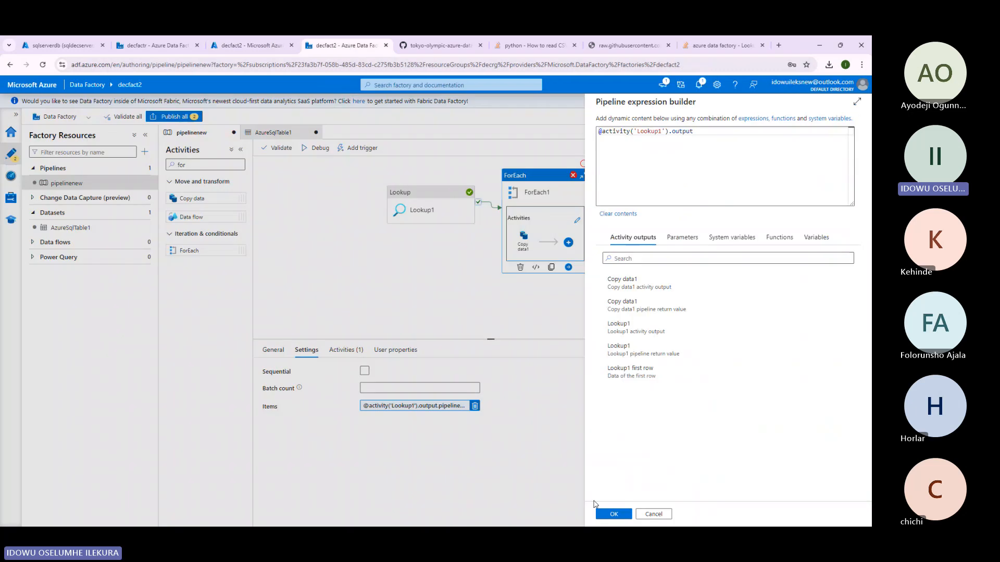
left_click(698, 132)
type(".value")
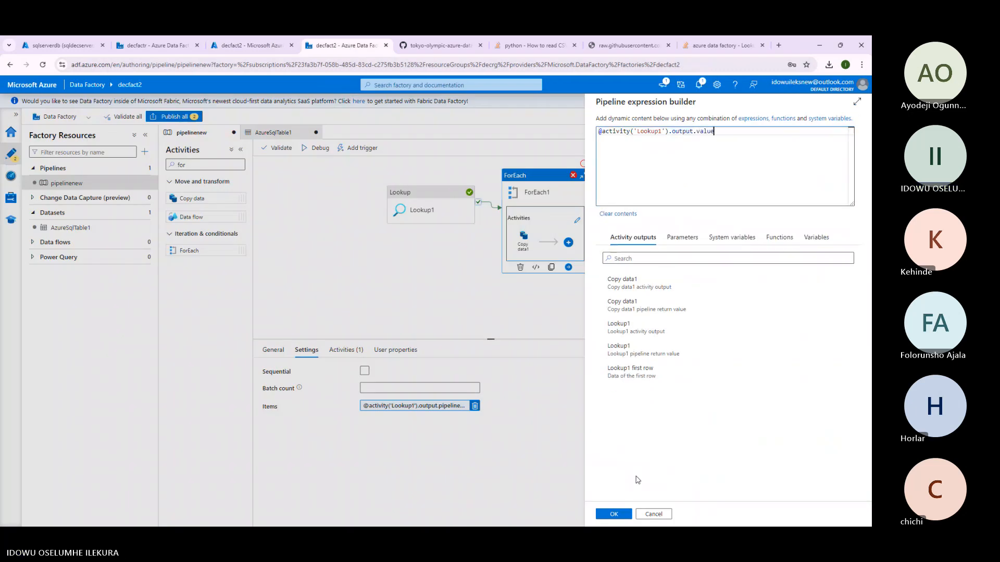
left_click(615, 513)
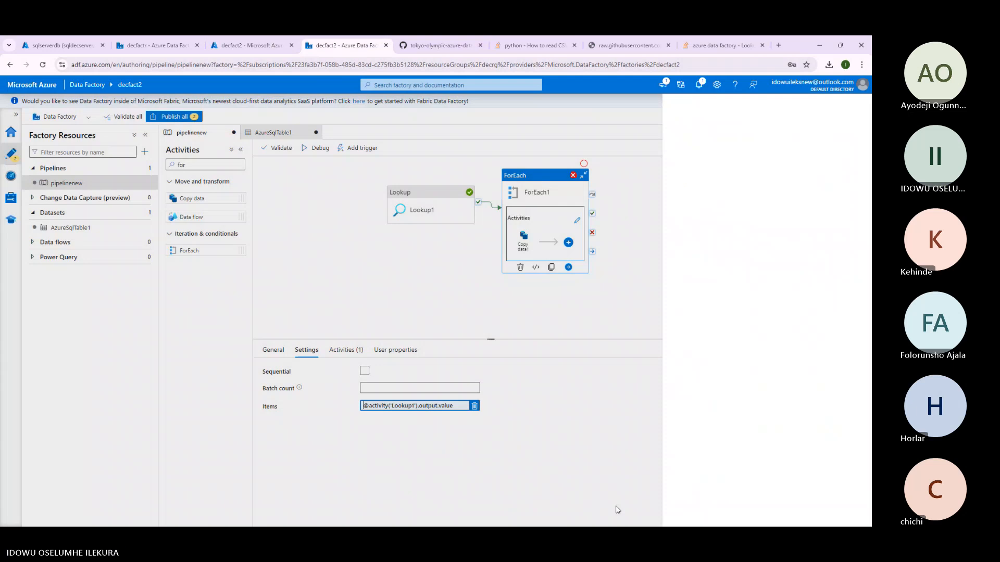
Review the source settings and general properties of the Lookup1 activity.
left_click(421, 208)
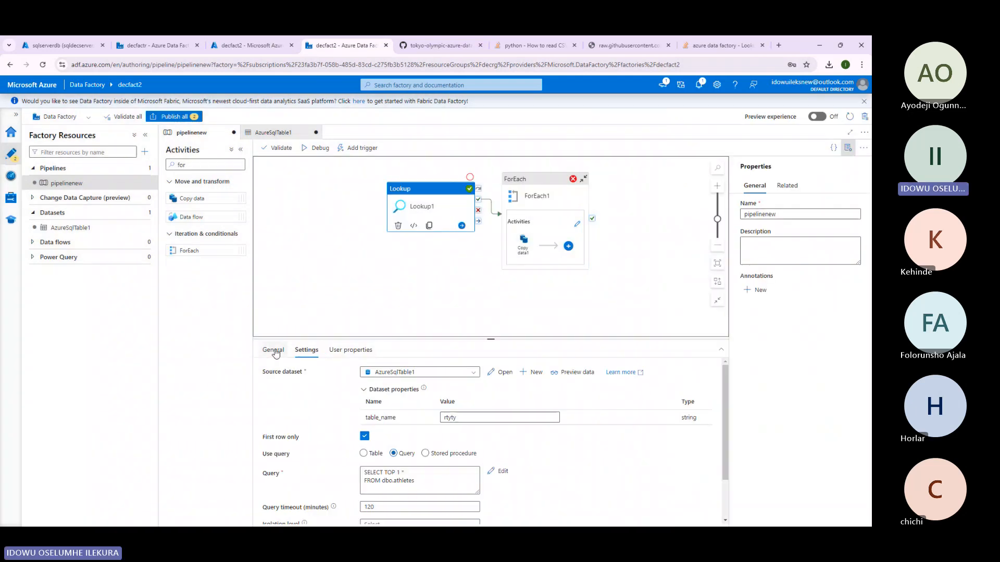
left_click(339, 352)
left_click(273, 350)
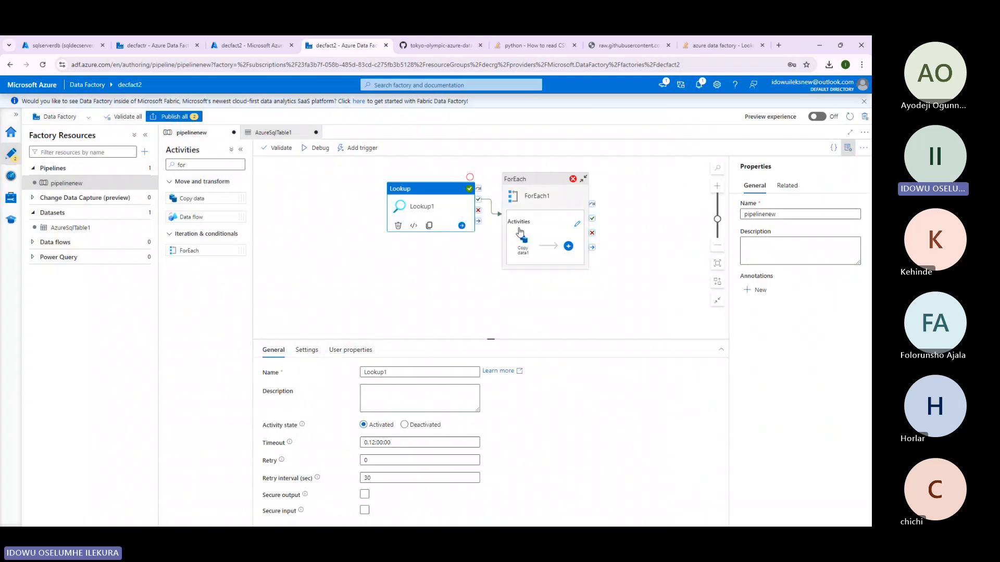
left_click(424, 211)
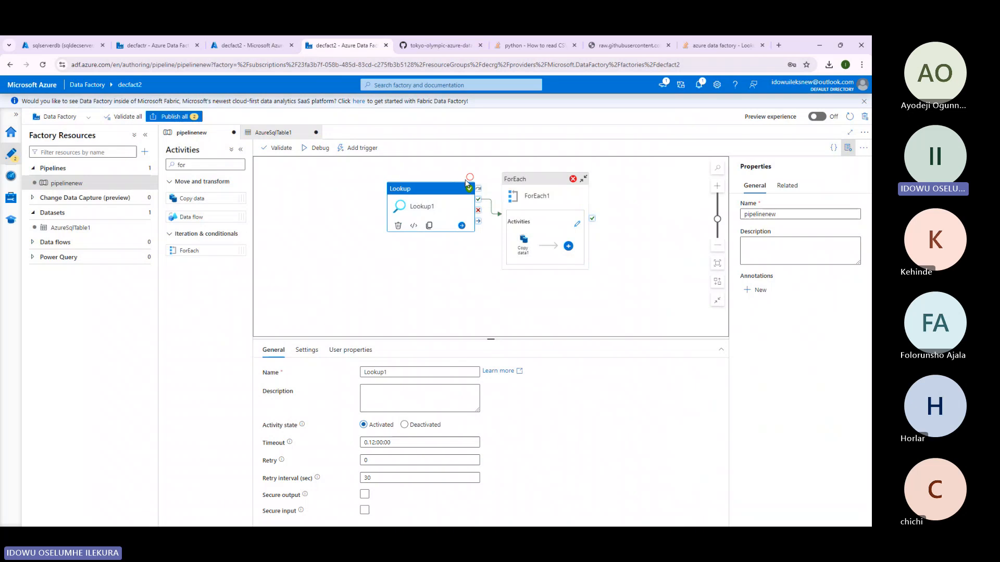
Debug the pipeline again and inspect the input JSON of the Lookup1 activity run.
left_click(309, 149)
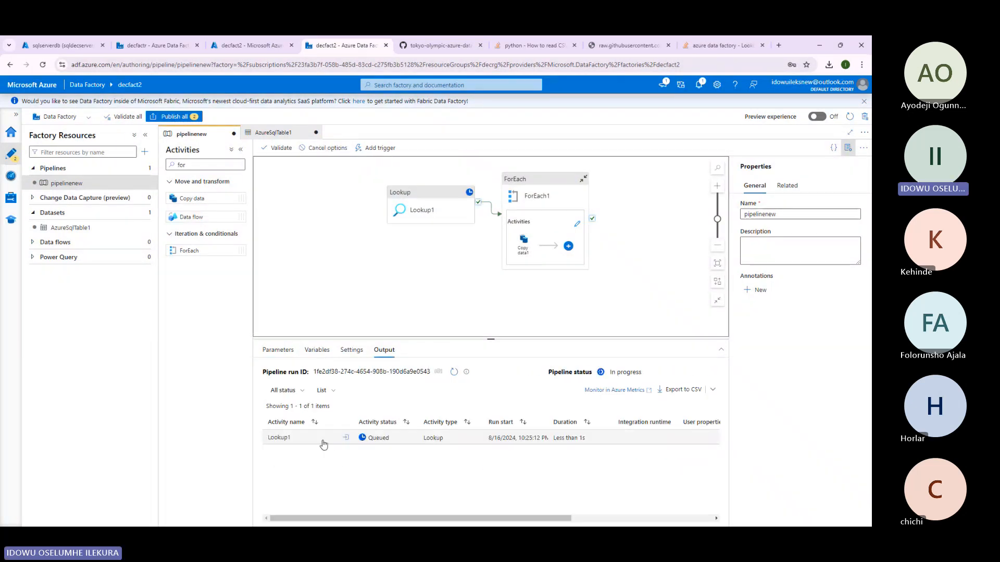
left_click(344, 437)
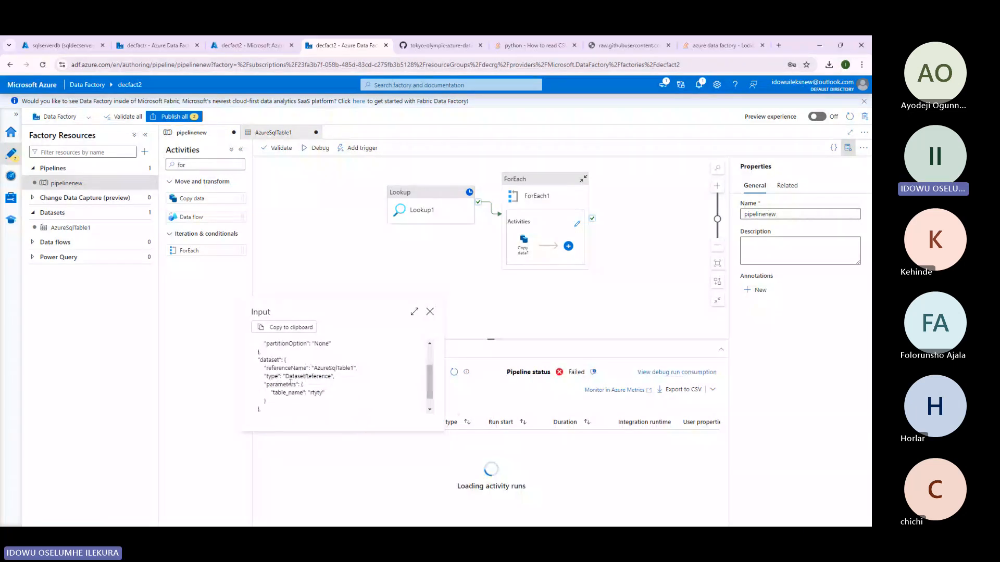
Finish reviewing the Lookup1 run's input JSON, close it, and turn off First row only in the Lookup1 activity's settings.
scroll(293, 372, "down", 2)
left_click(431, 312)
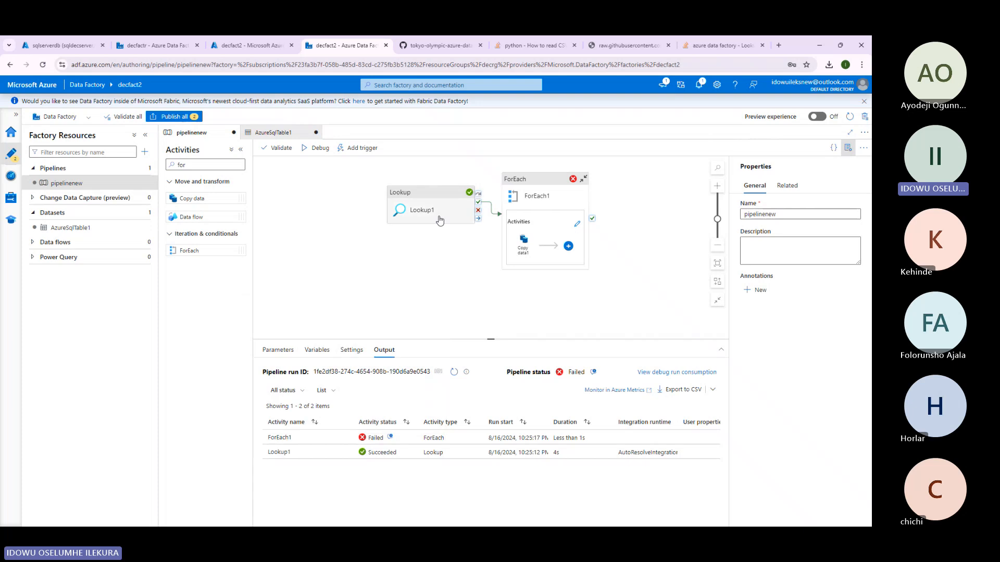
left_click(439, 220)
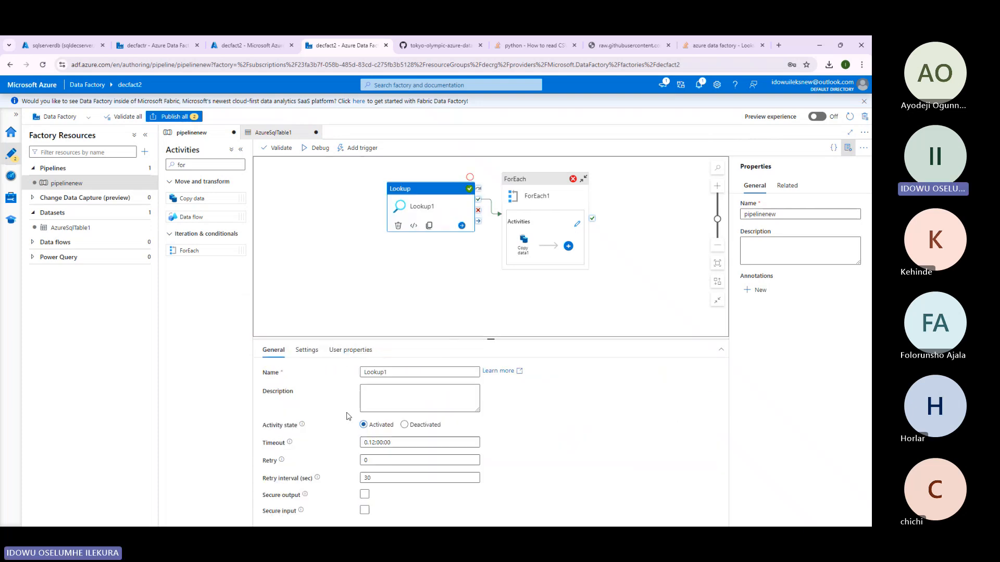
left_click(307, 350)
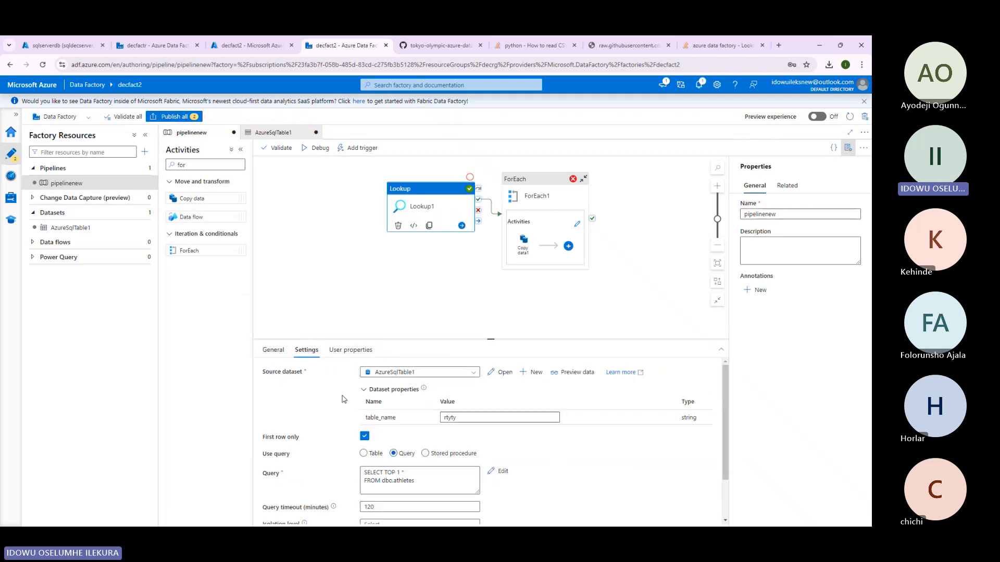
left_click(364, 437)
scroll(379, 439, "down", 1)
scroll(378, 439, "down", 1)
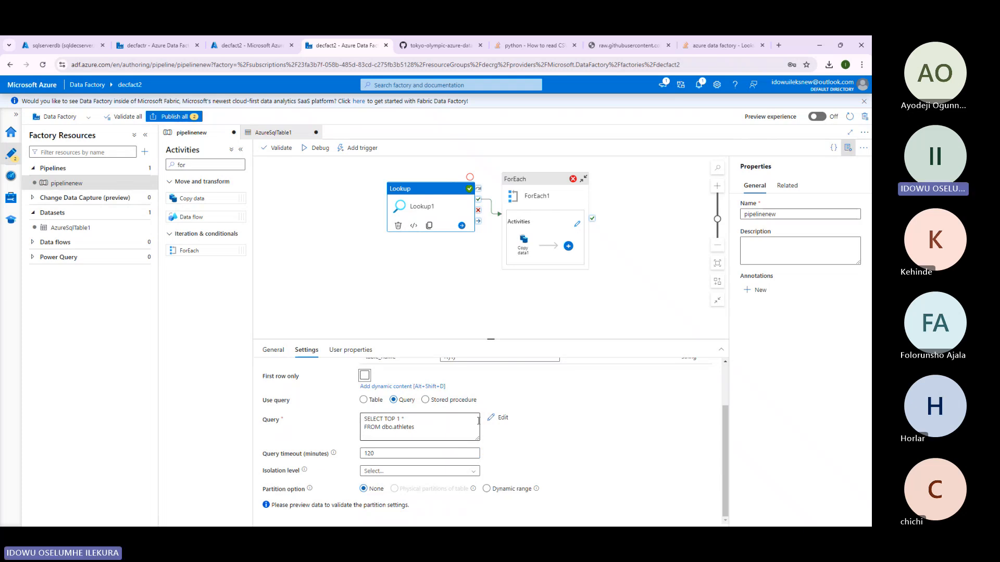
scroll(404, 474, "up", 1)
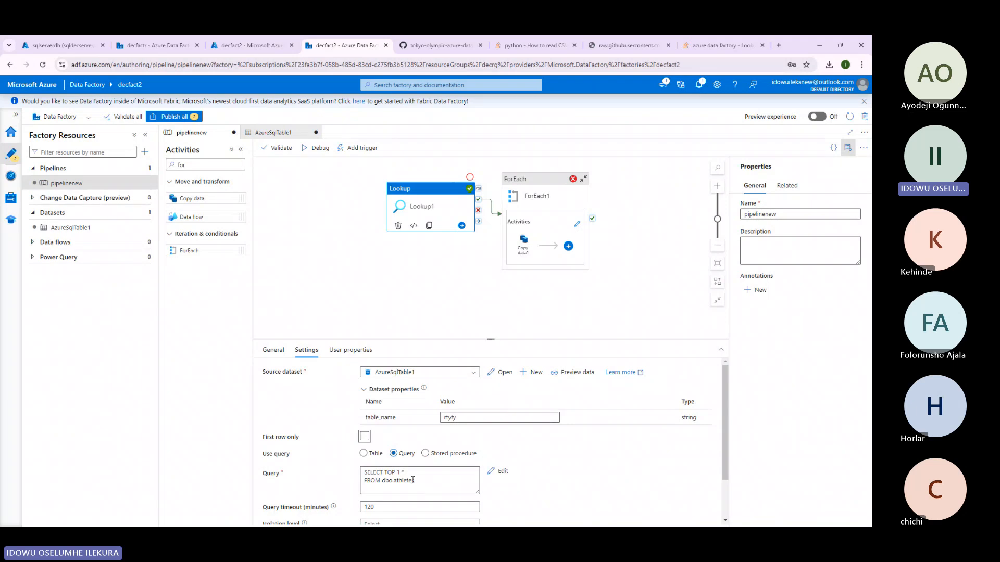
Copy Lookup1's query, SELECT TOP 1 * FROM dbo.athletes, into the sqlserverdb query editor in place of the existing query and run it.
left_click_drag(416, 481, 333, 470)
key("ctrl+c")
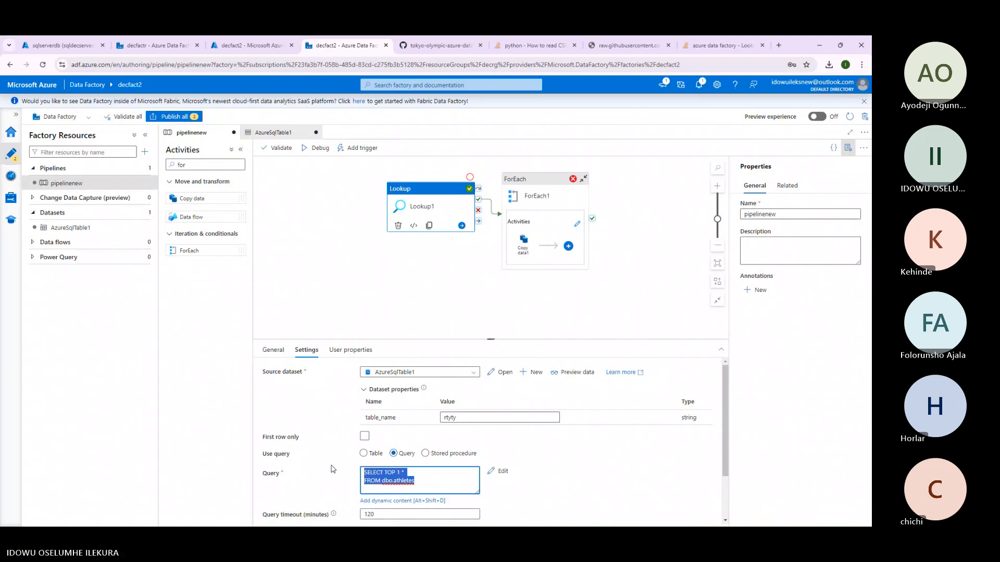
left_click(136, 46)
left_click(94, 42)
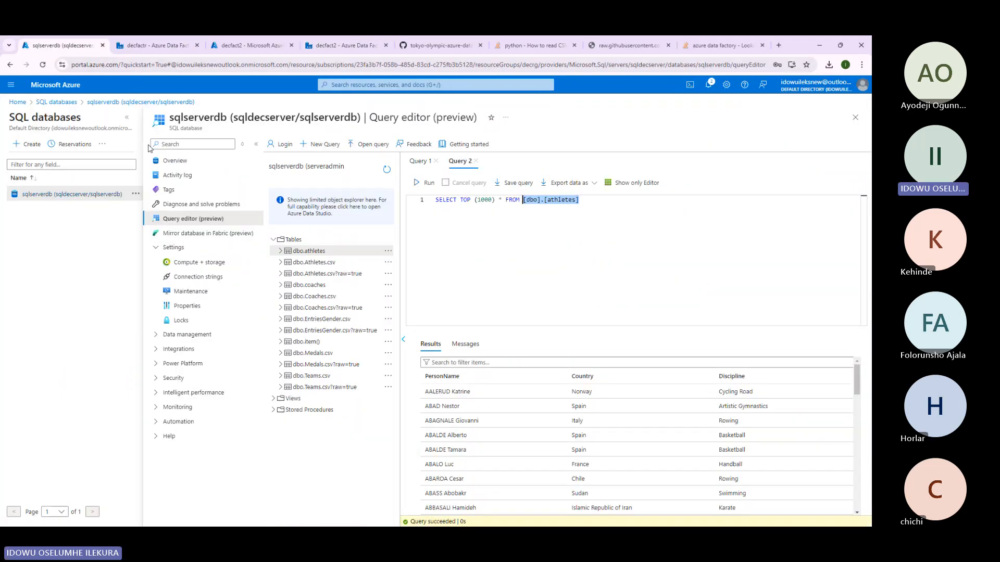
key("ctrl+a")
key("Delete")
key("ctrl+v")
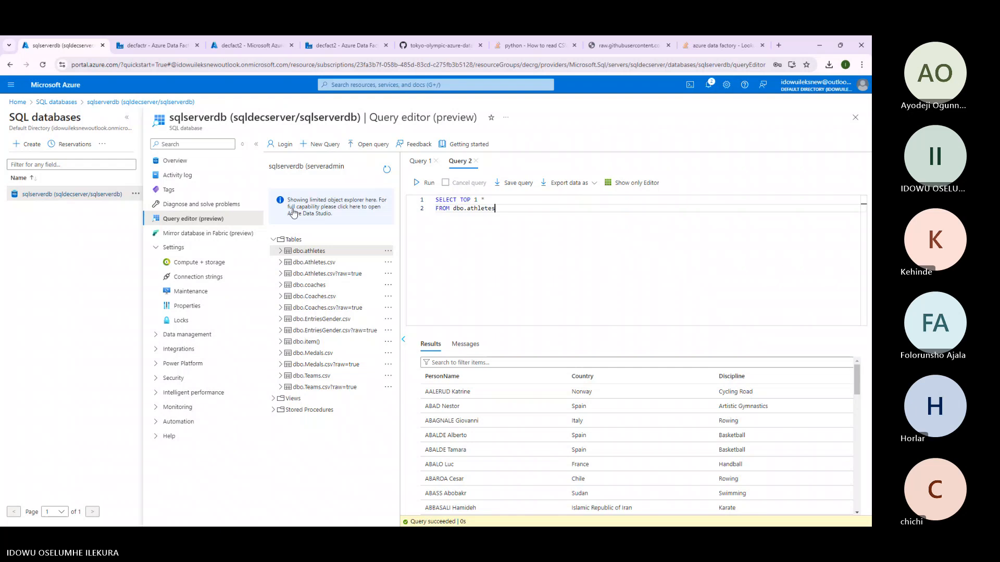
left_click(419, 184)
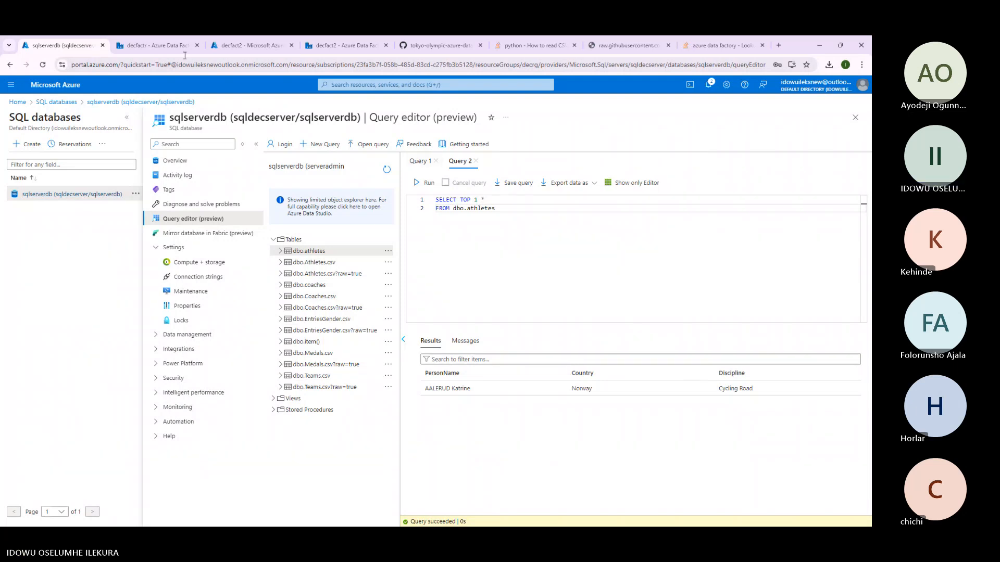
Compare the Lookup1 settings in the decfactr parameters pipeline with those of Lookup1 in decfact2's pipelinenew.
left_click(167, 46)
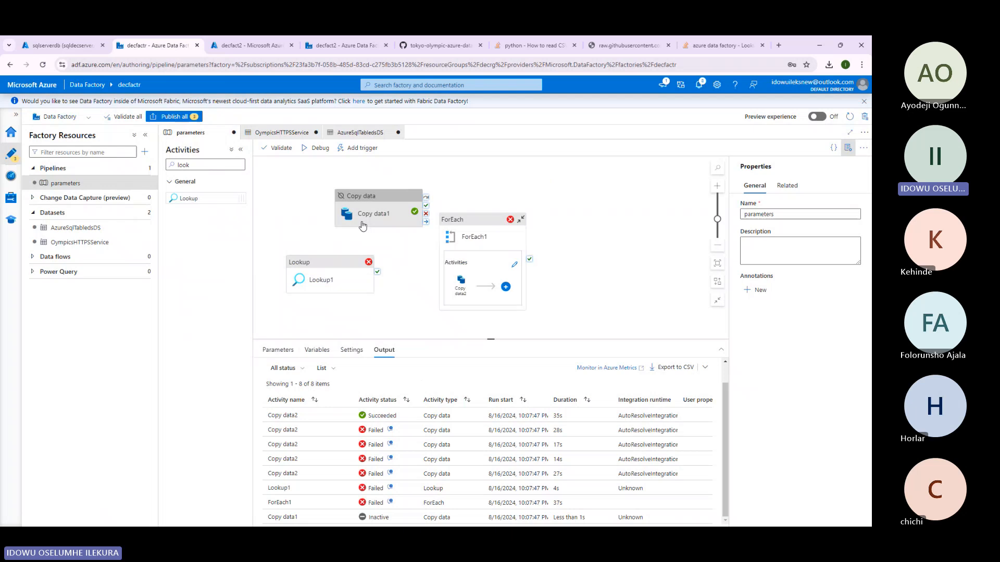
left_click(327, 276)
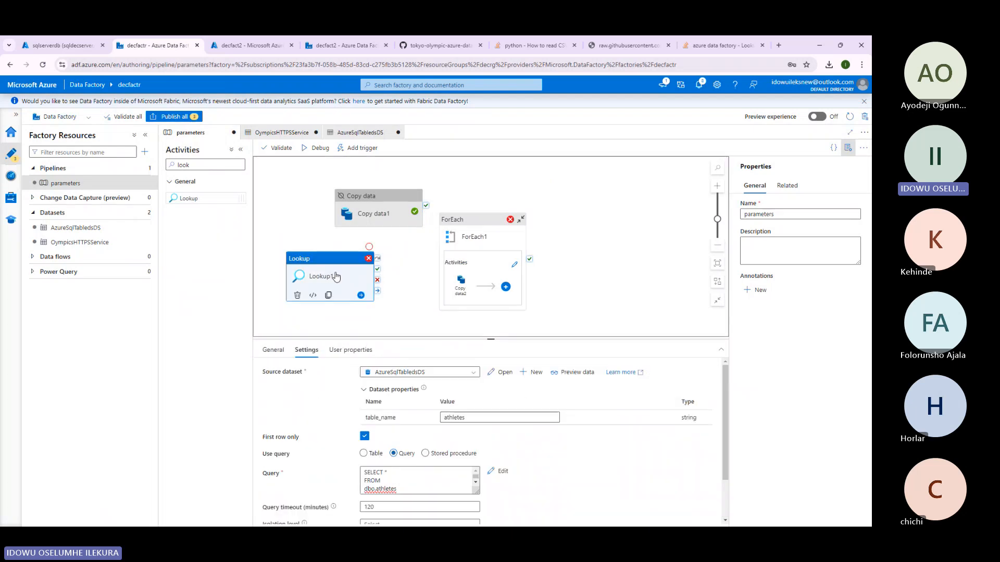
left_click(353, 47)
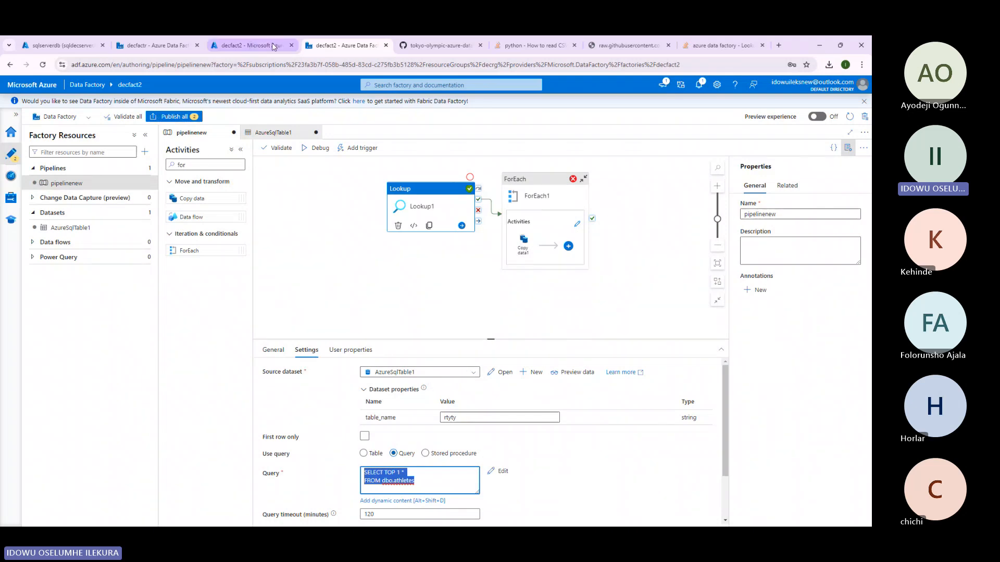
left_click(148, 45)
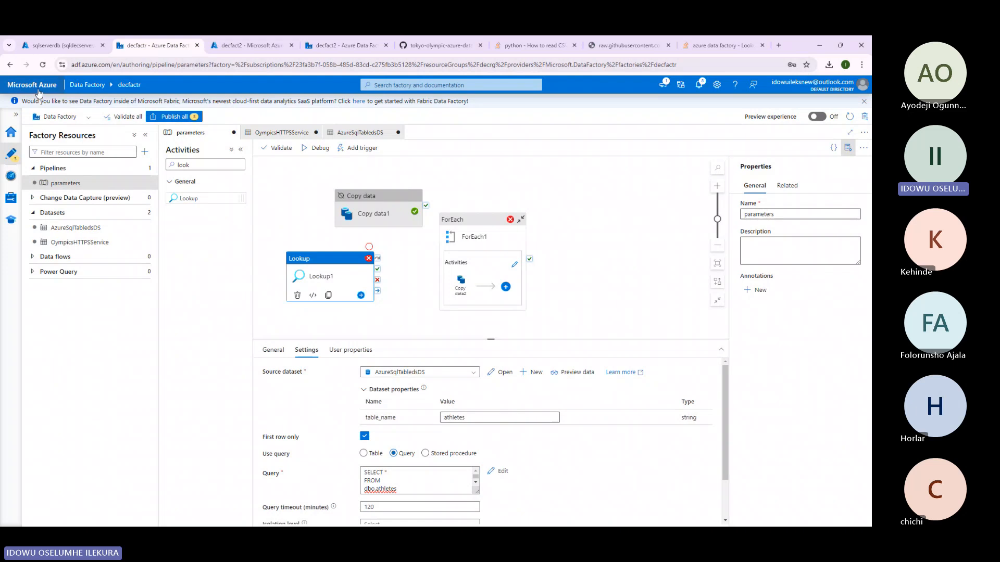
Return to the decfact2 factory studio and publish the pending changes for pipelinenew and AzureSqlTable1.
left_click(217, 52)
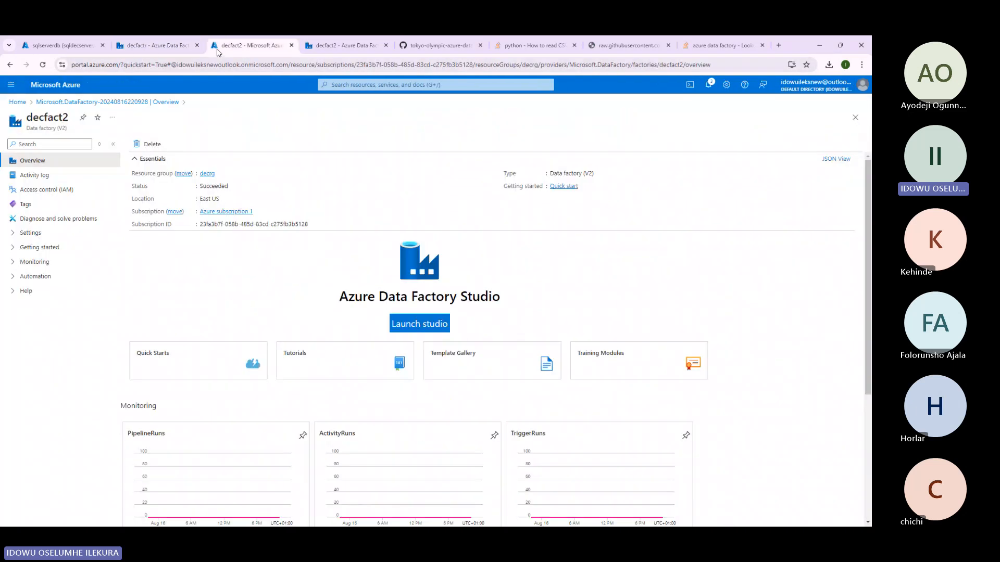
key("ctrl+Tab")
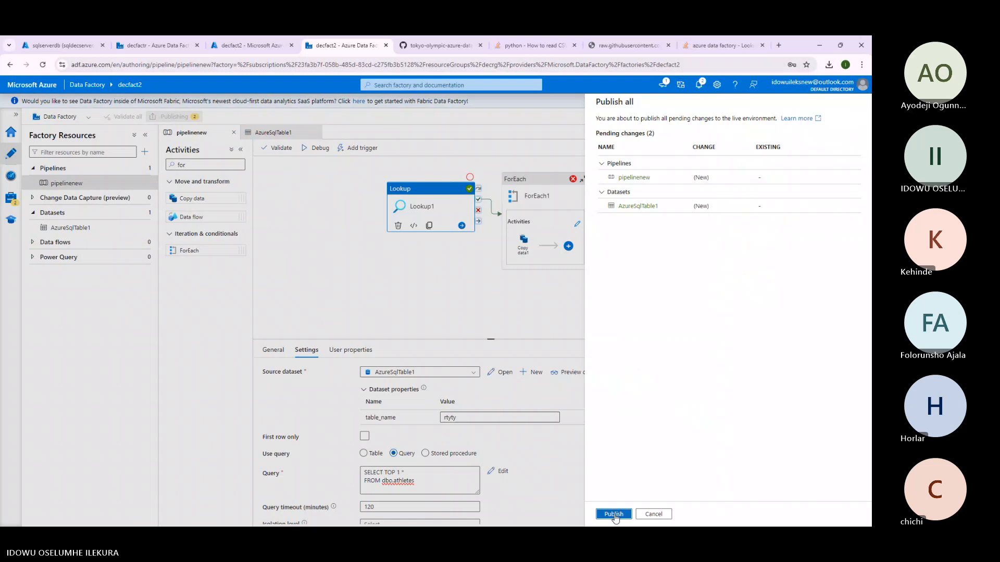
left_click(614, 514)
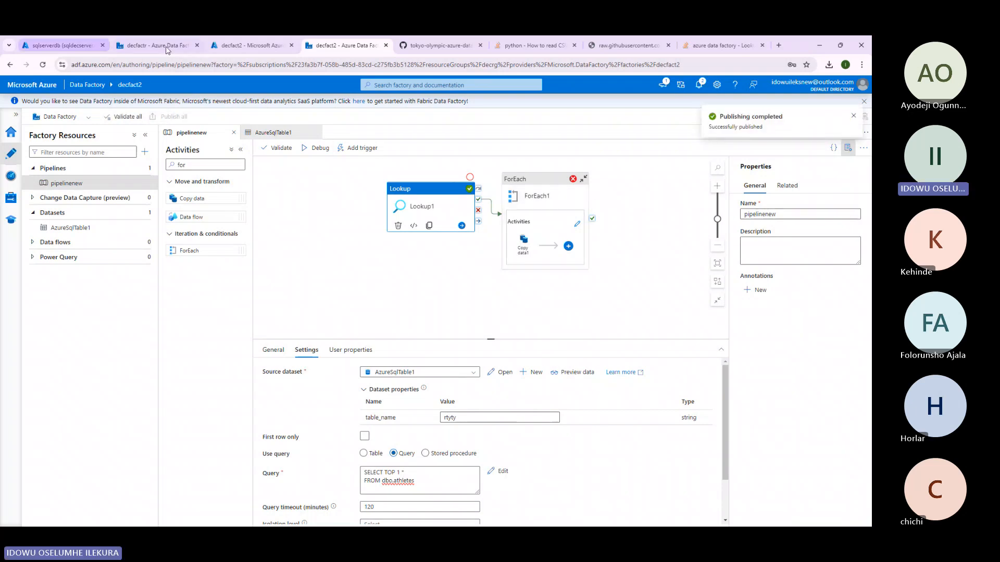
Switch to the Azure portal home, open the decazurestg storage account's containers, and create a container named raw.
left_click(151, 45)
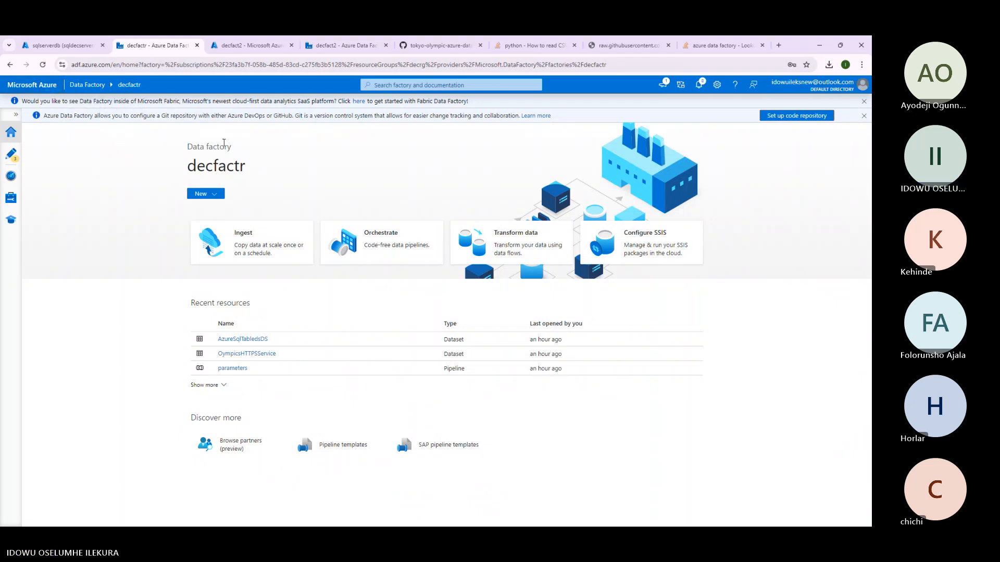
left_click(40, 86)
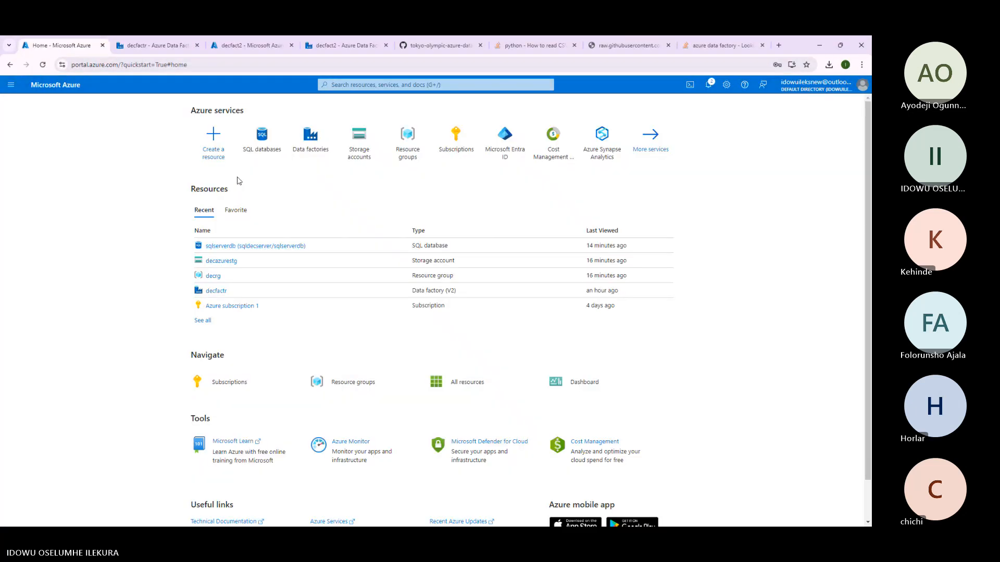
left_click(227, 260)
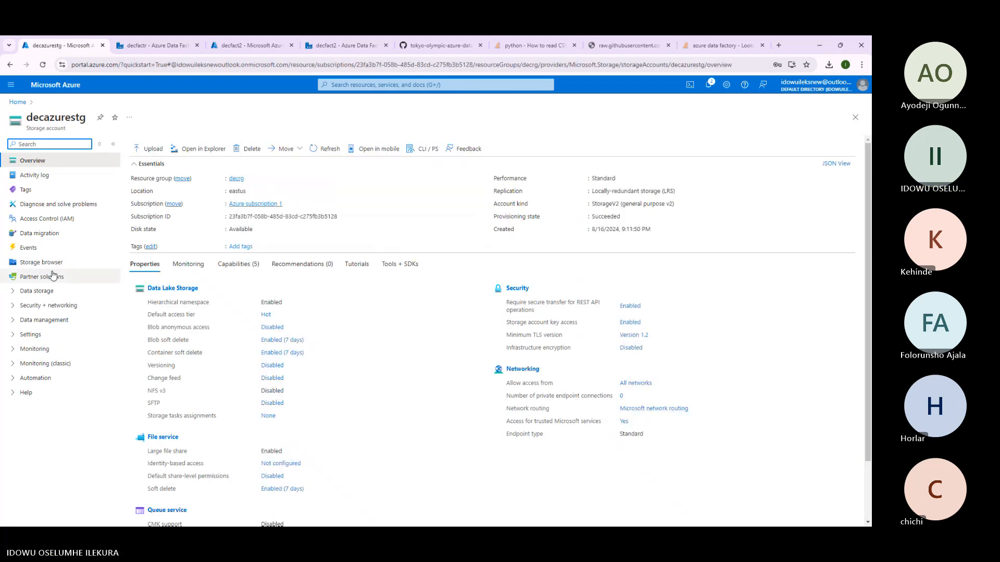
left_click(11, 292)
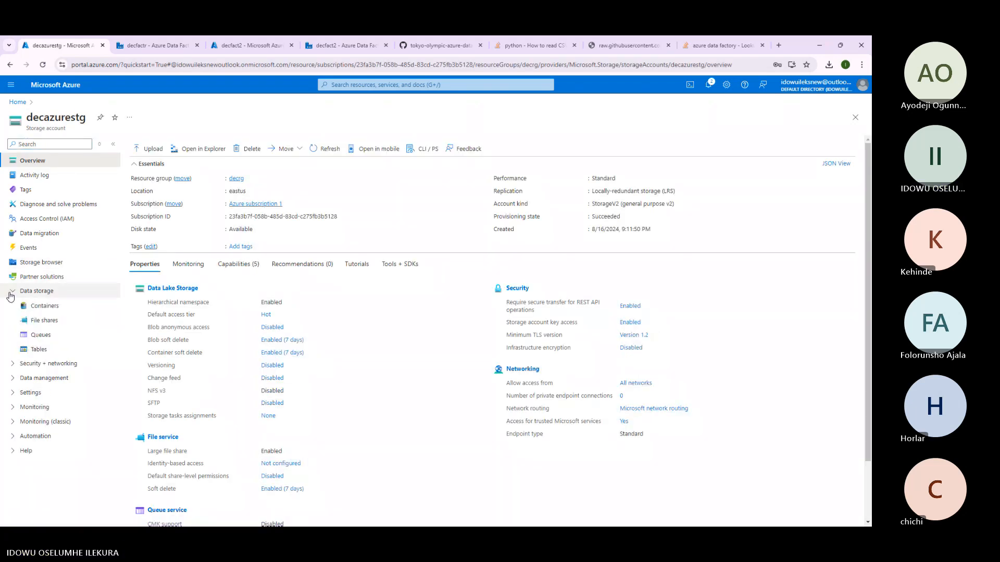
left_click(45, 306)
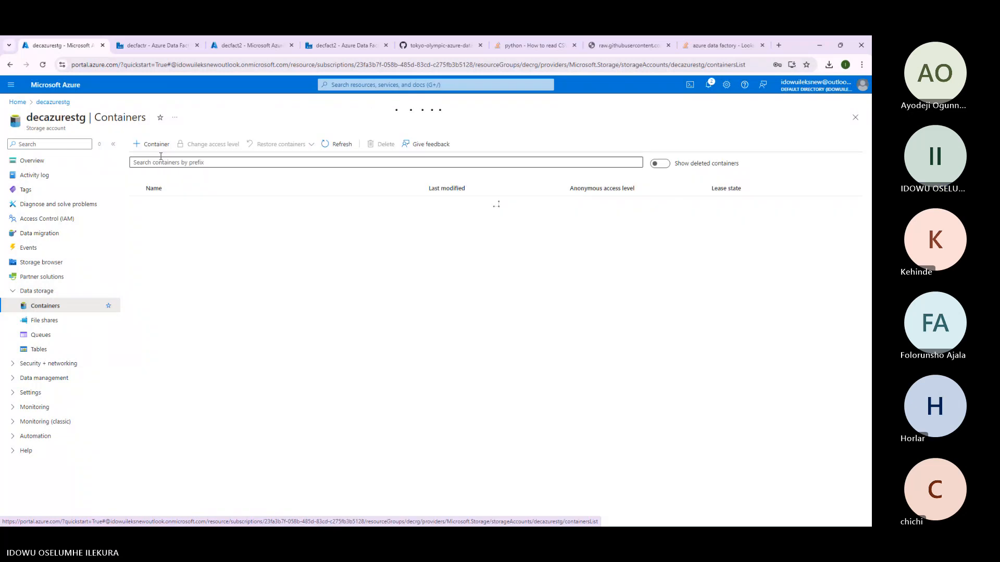
left_click(155, 145)
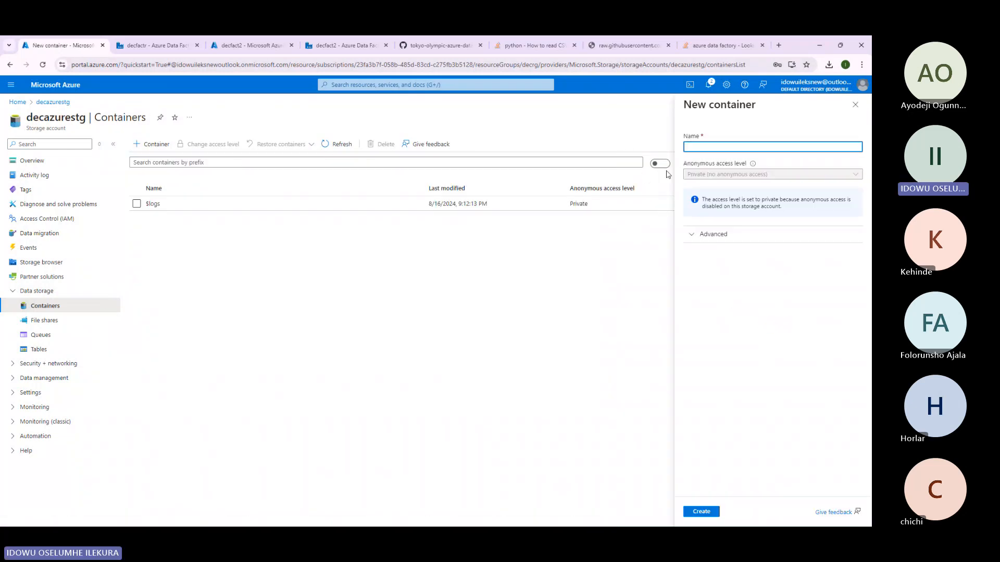
type("raw")
key("Return")
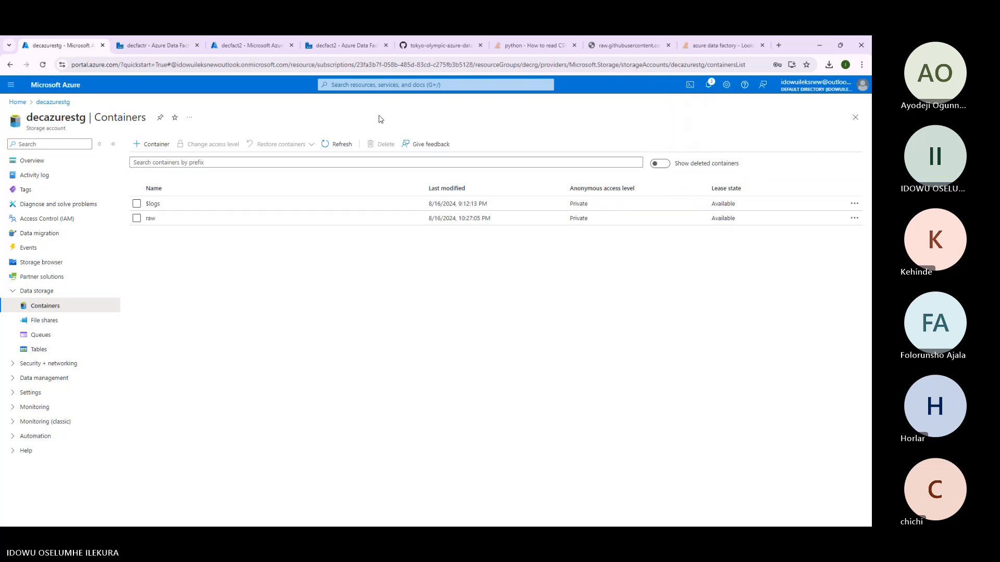
Open the raw container and upload data.json from the Downloads folder.
left_click(156, 219)
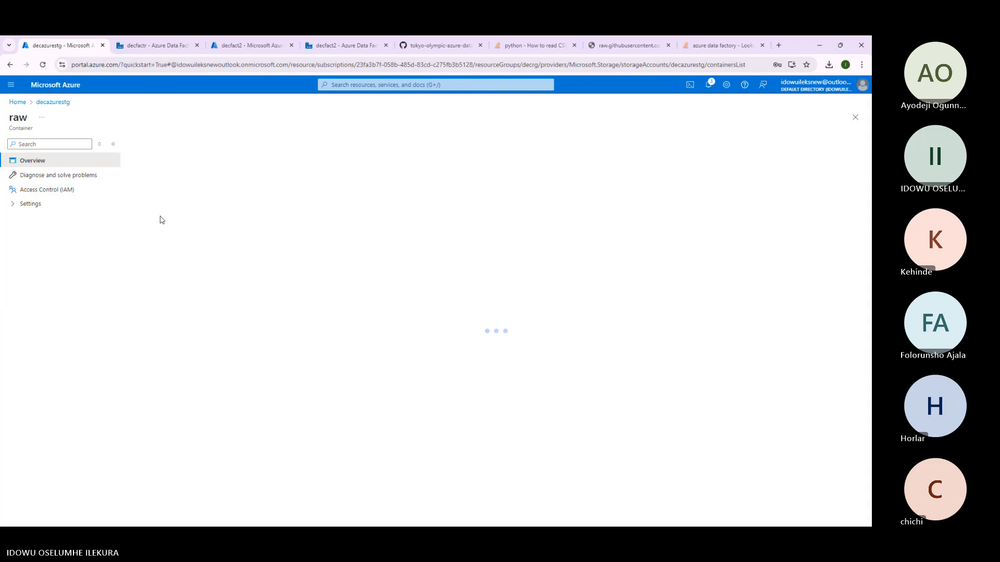
left_click(149, 144)
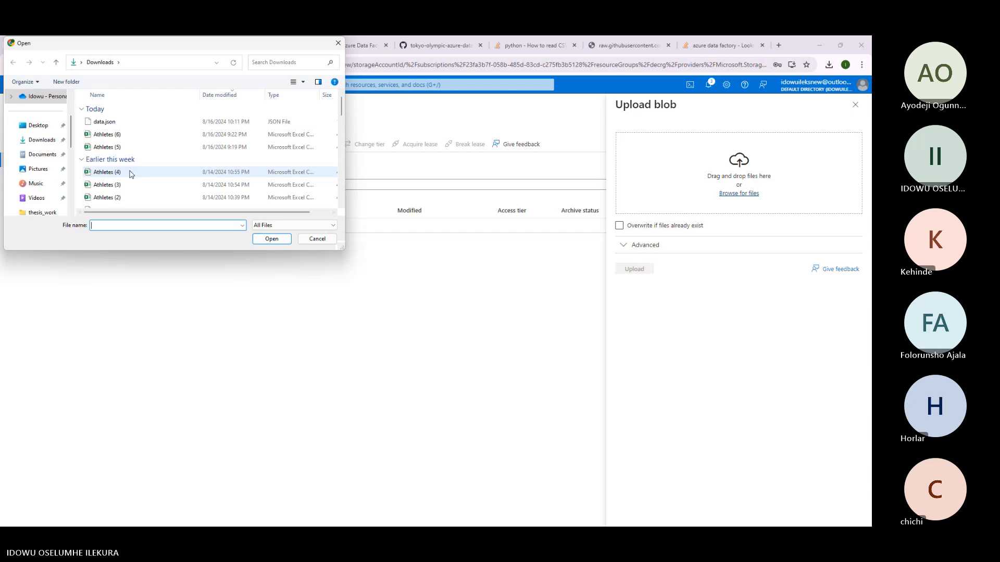
left_click(104, 121)
left_click(272, 238)
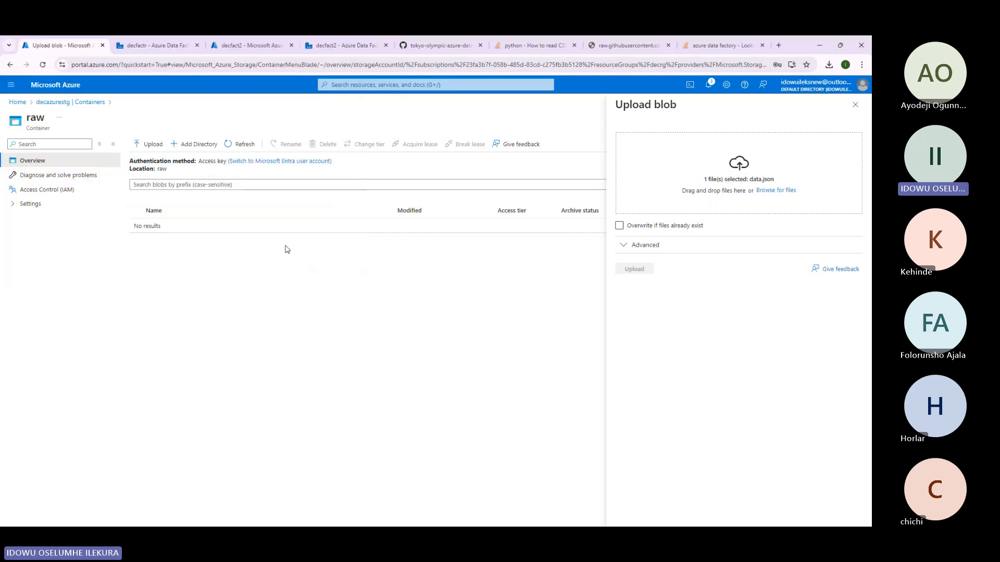
left_click(634, 269)
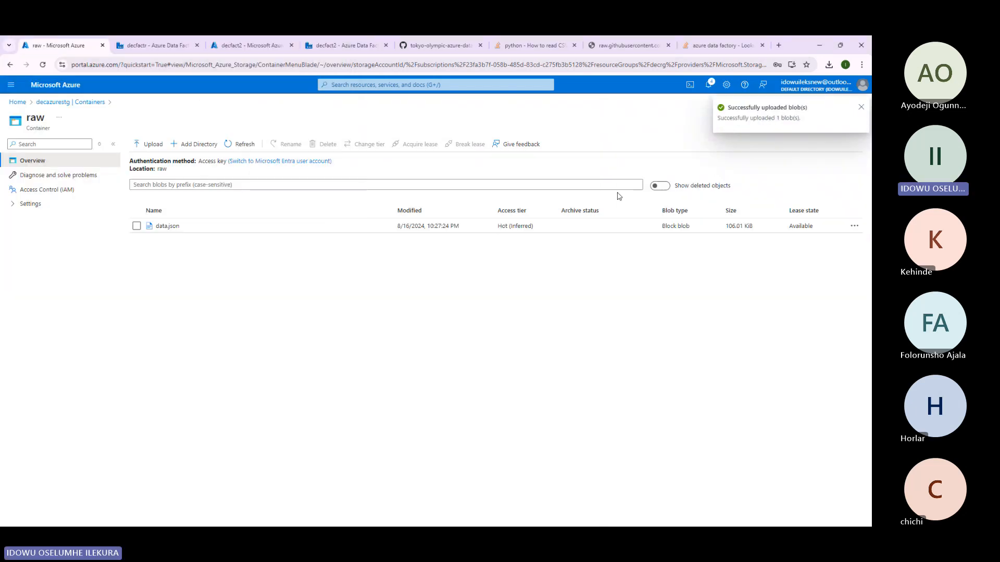
Return to the decfact2 factory studio and clear AzureSqlTable1 as the source dataset of Lookup1 in pipelinenew.
left_click(341, 45)
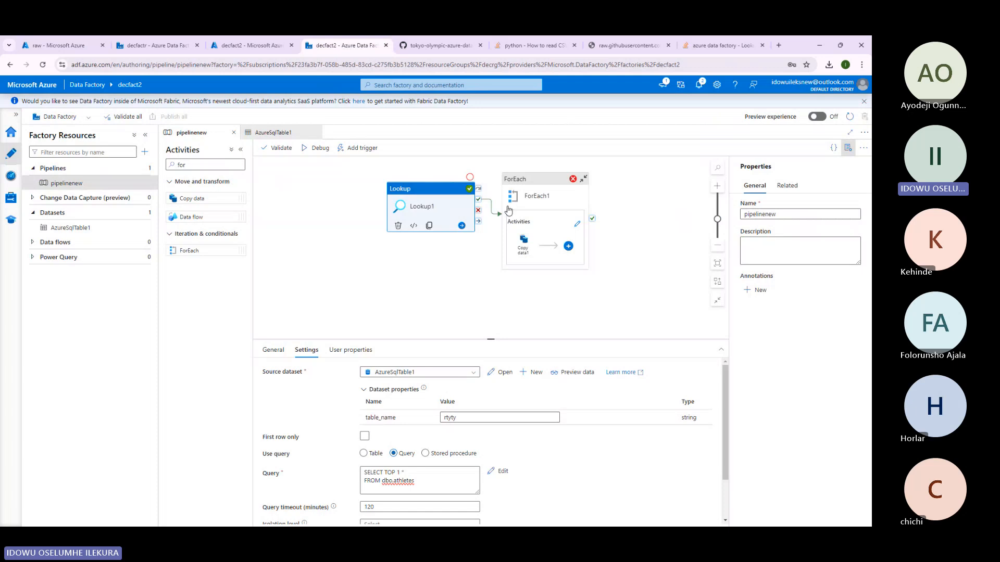
left_click(422, 373)
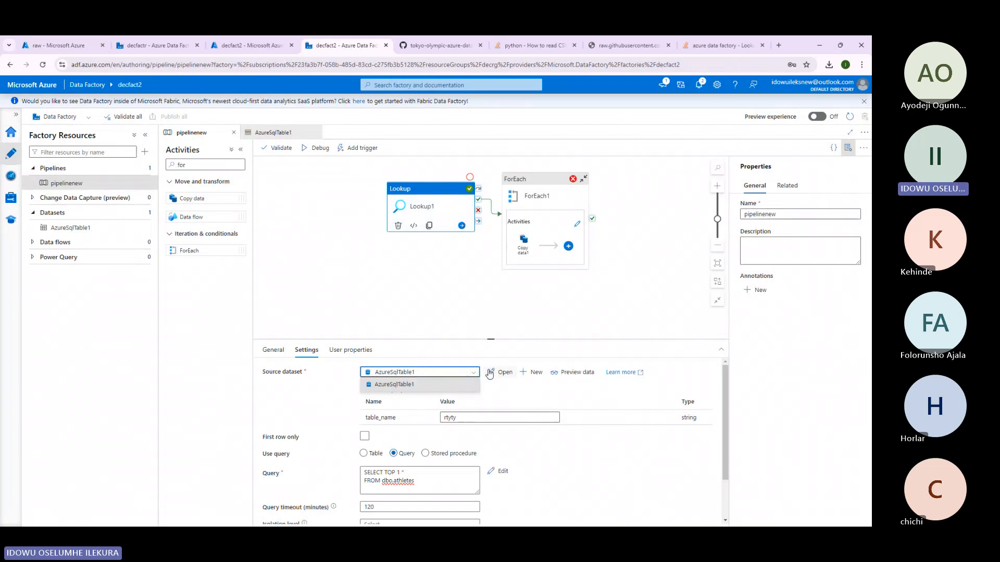
left_click(456, 369)
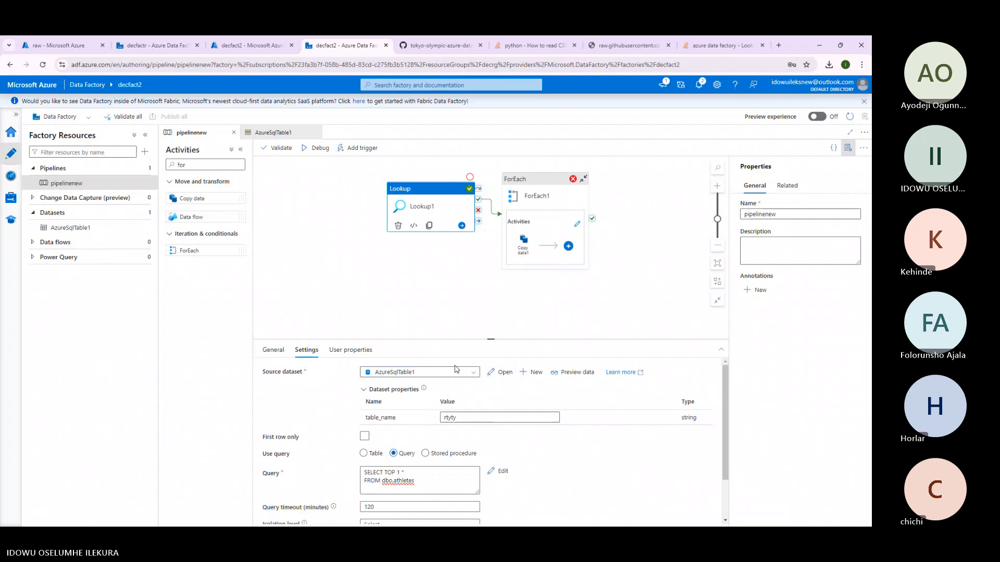
left_click(426, 213)
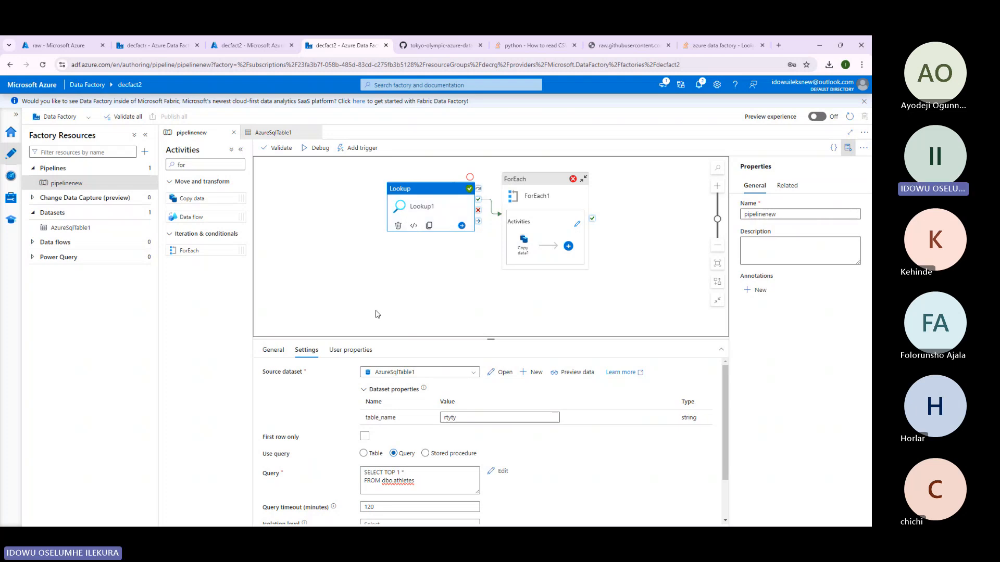
left_click(467, 374)
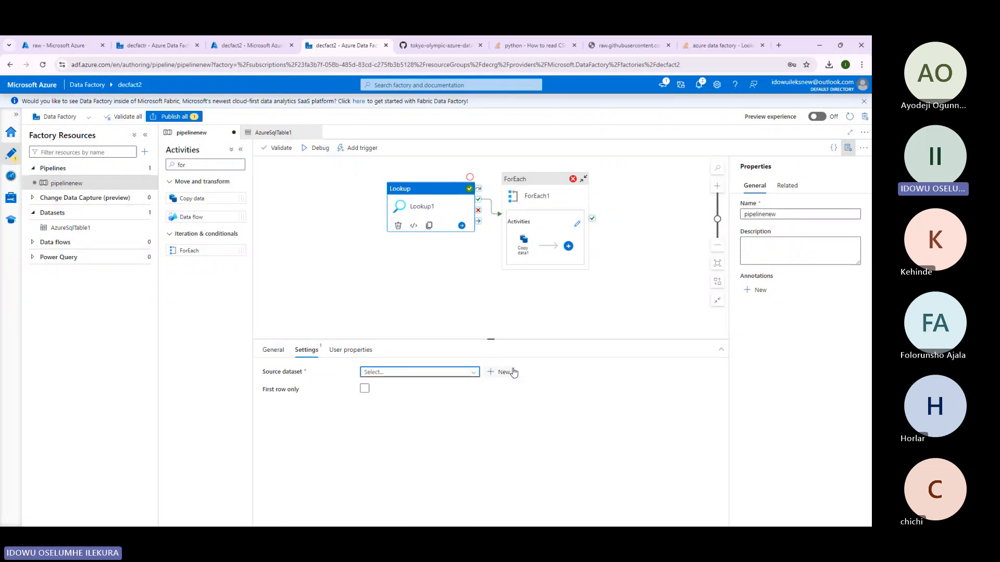
Start a new source dataset for Lookup1 using the Azure Data Lake Storage Gen2 data store and JSON format.
left_click(499, 372)
left_click(636, 324)
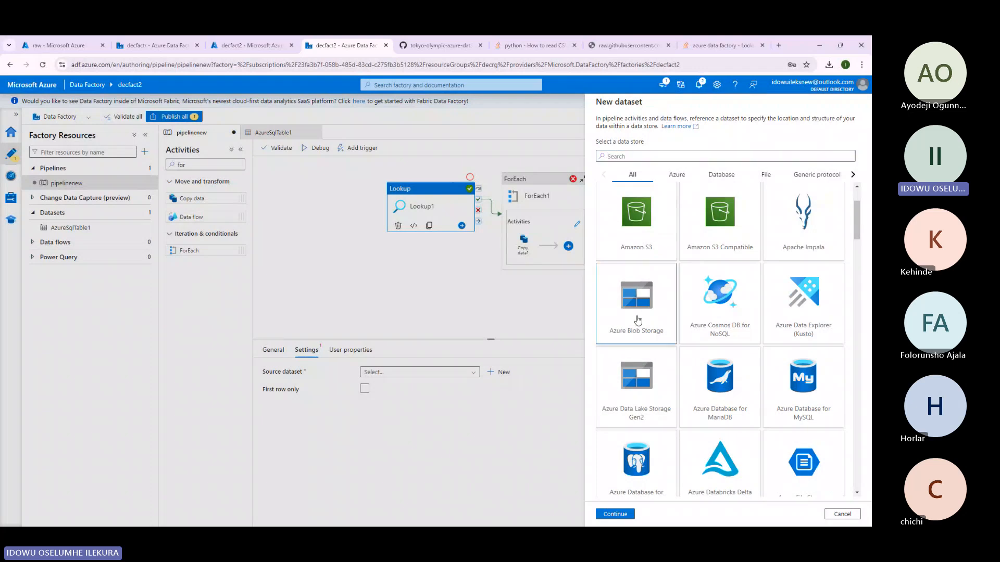
left_click(637, 401)
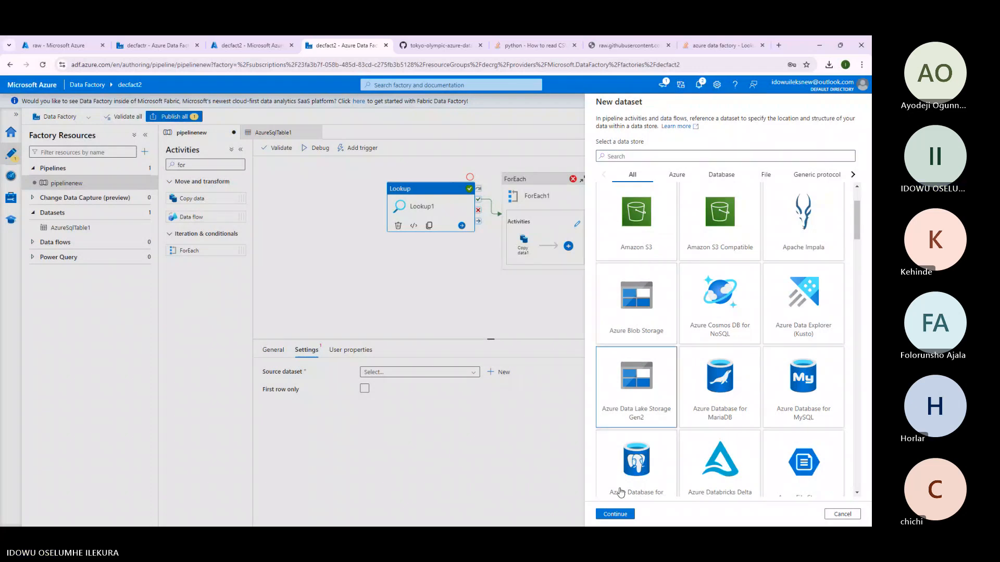
left_click(615, 514)
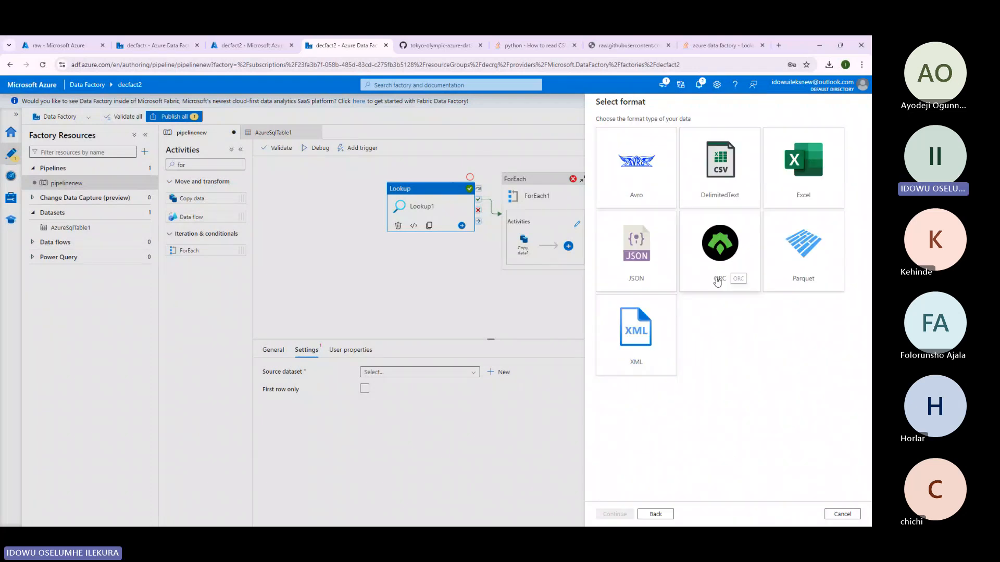
left_click(636, 250)
left_click(614, 514)
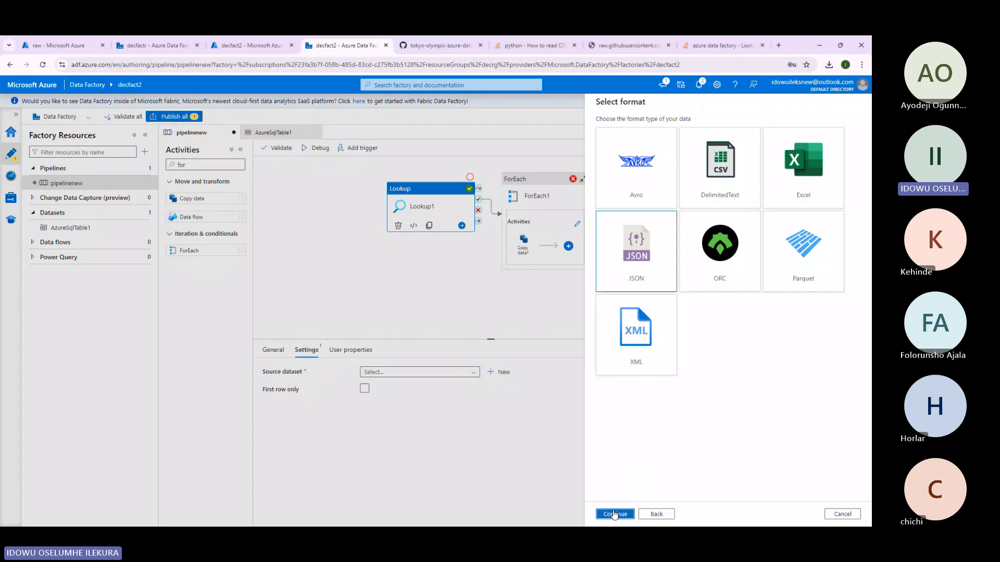
Create a new linked service for the dataset using Azure subscription 1 and the decazurestg storage account.
left_click(629, 158)
left_click(632, 187)
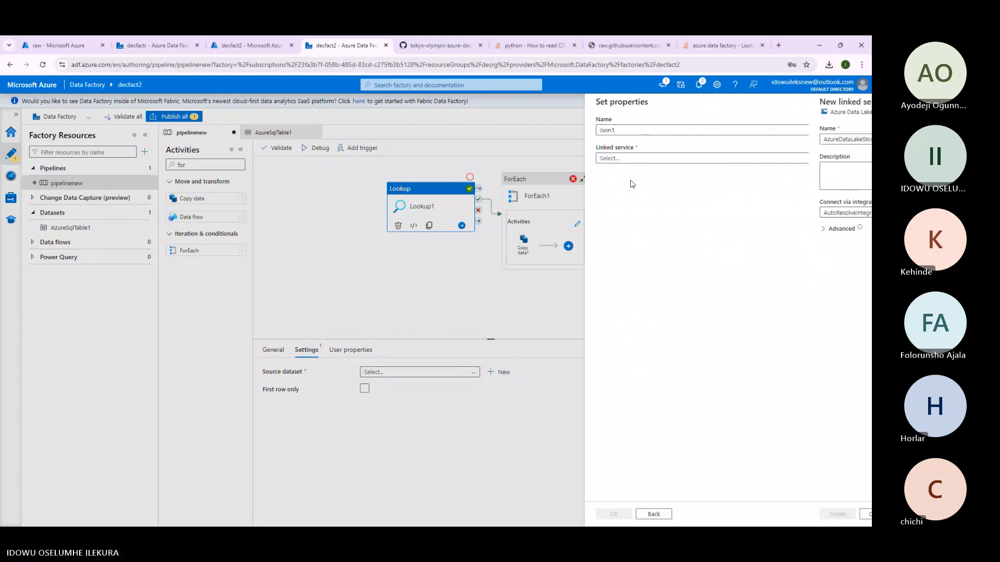
left_click(646, 298)
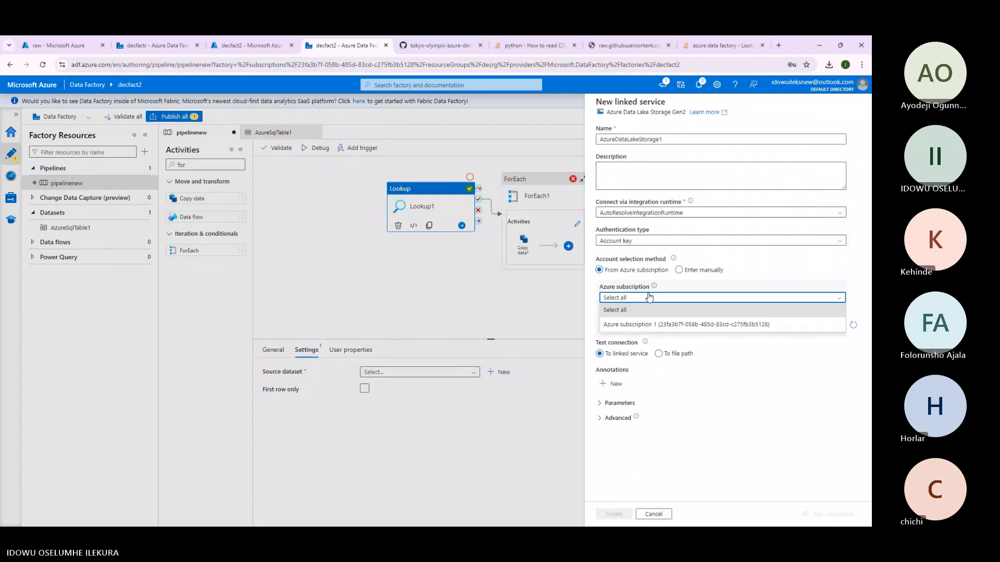
left_click(641, 324)
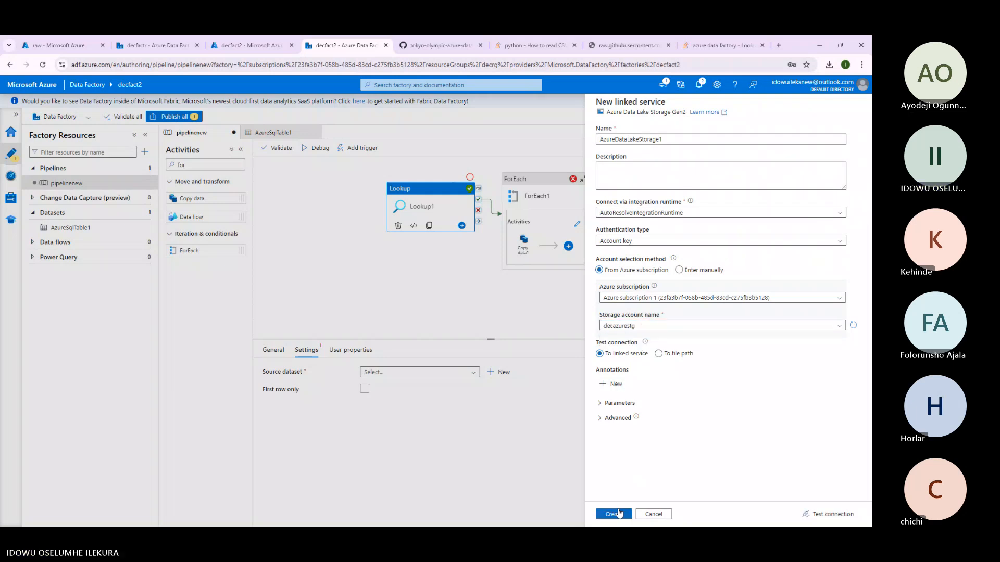
left_click(619, 514)
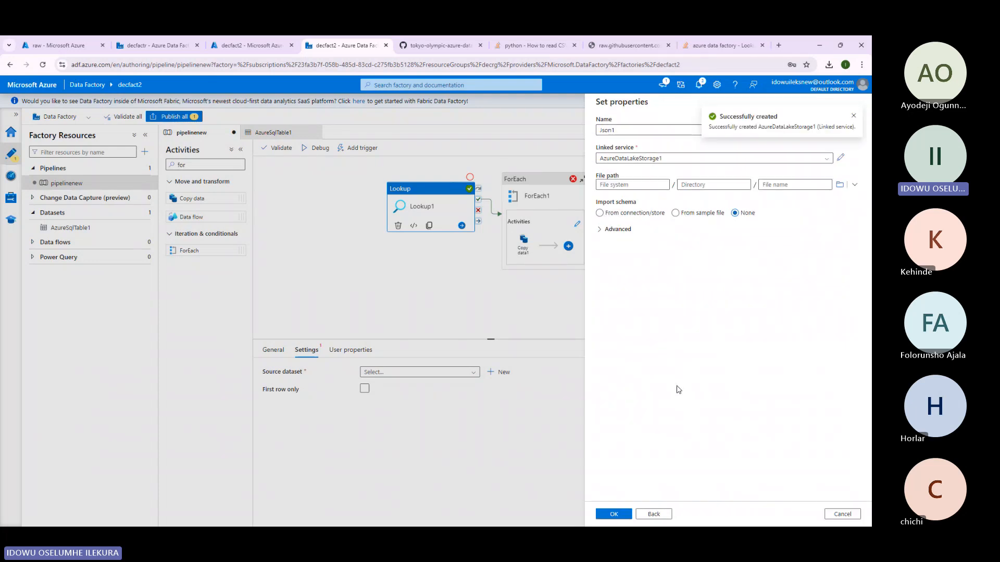
Check the source JSON page, return to decfact2, and create the dataset with data.json in the raw container as its file path.
left_click(632, 42)
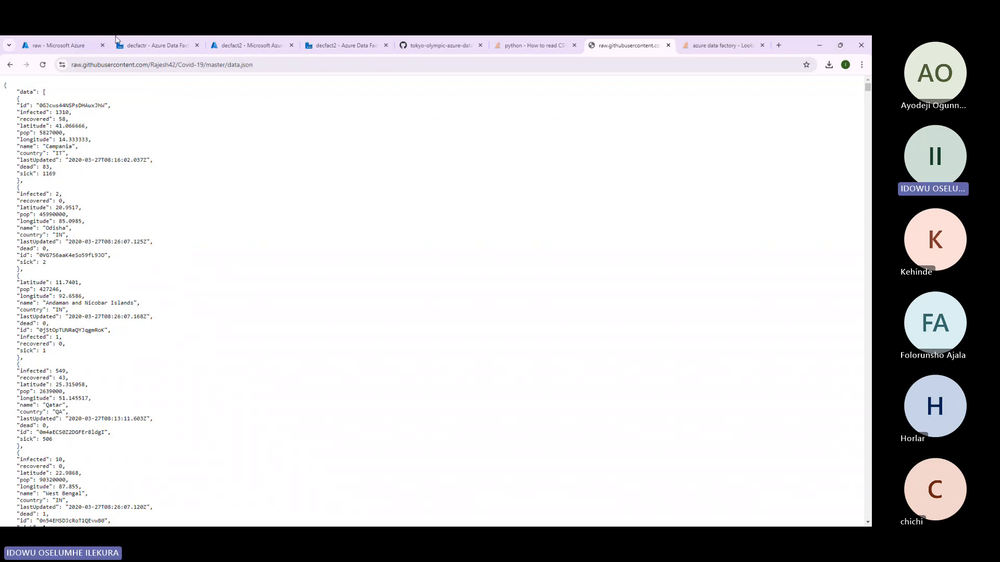
left_click(150, 49)
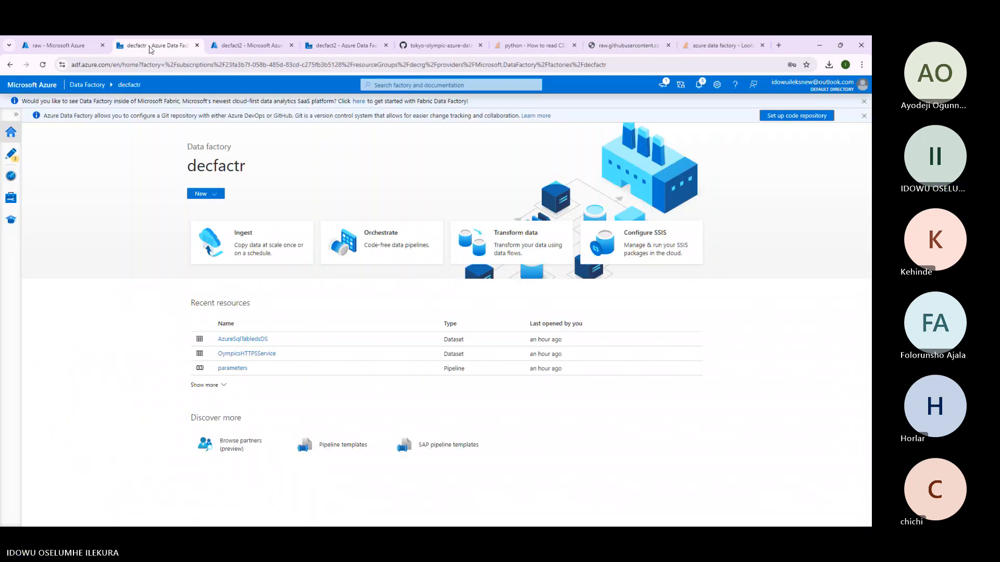
left_click(341, 46)
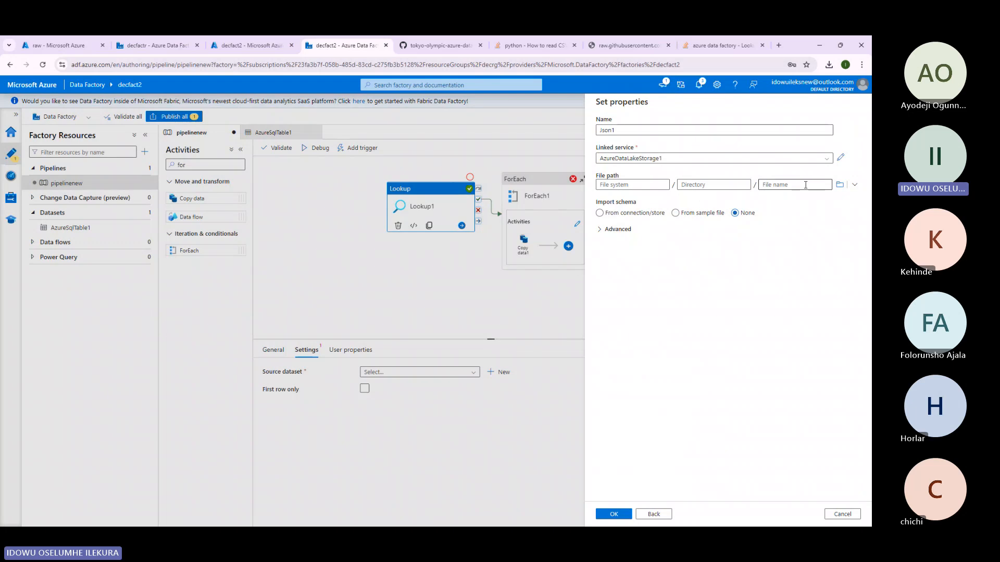
left_click(839, 184)
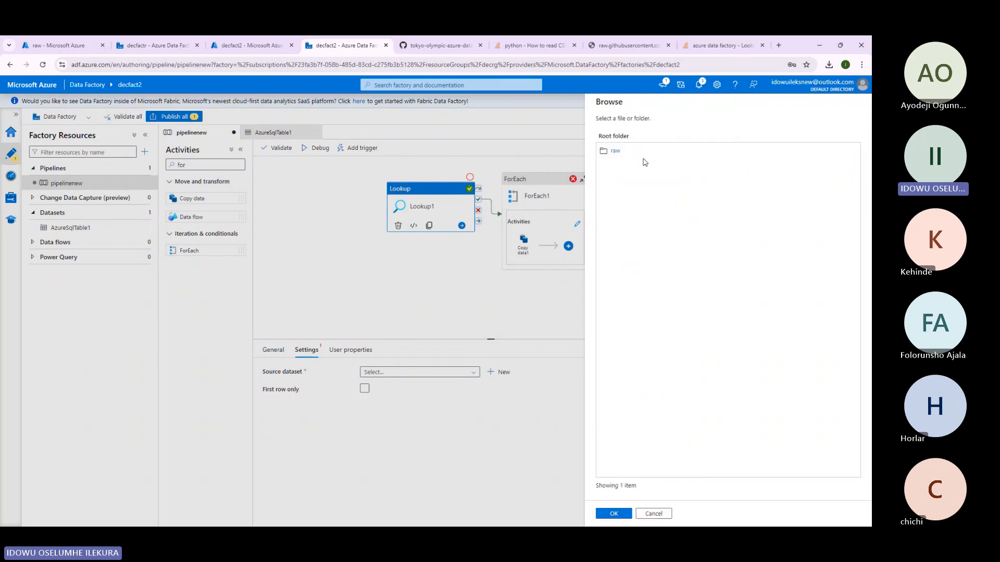
double_click(615, 152)
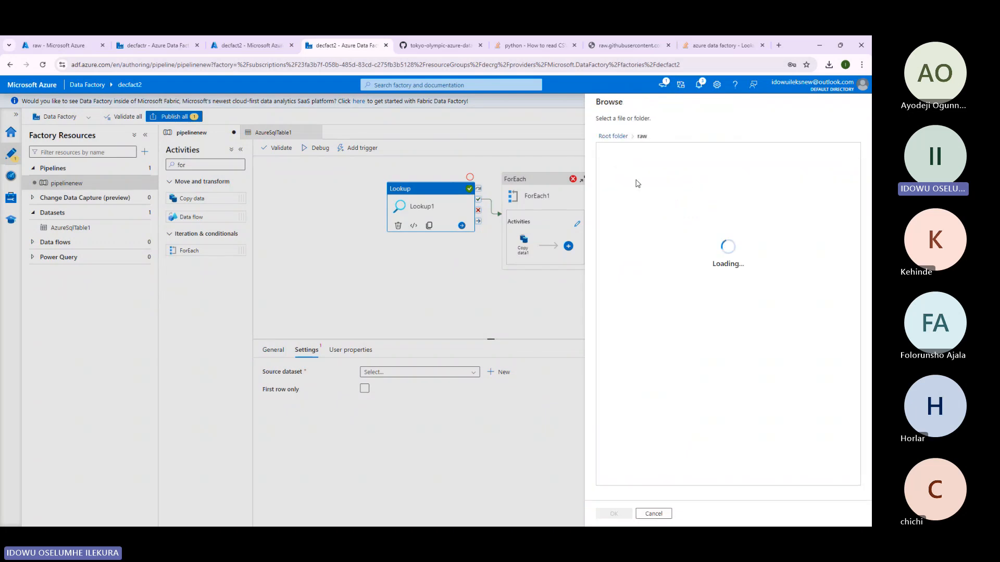
double_click(630, 153)
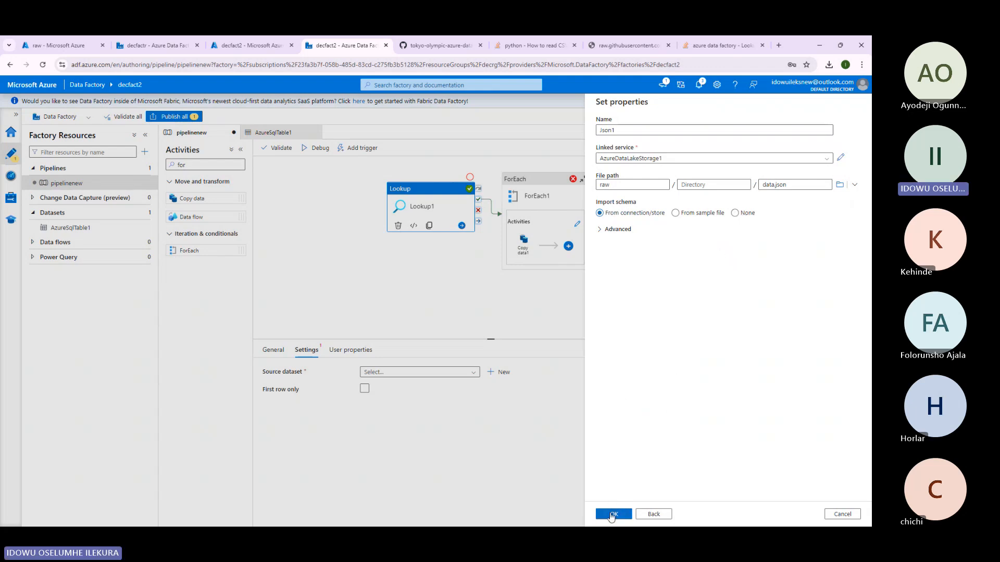
left_click(612, 514)
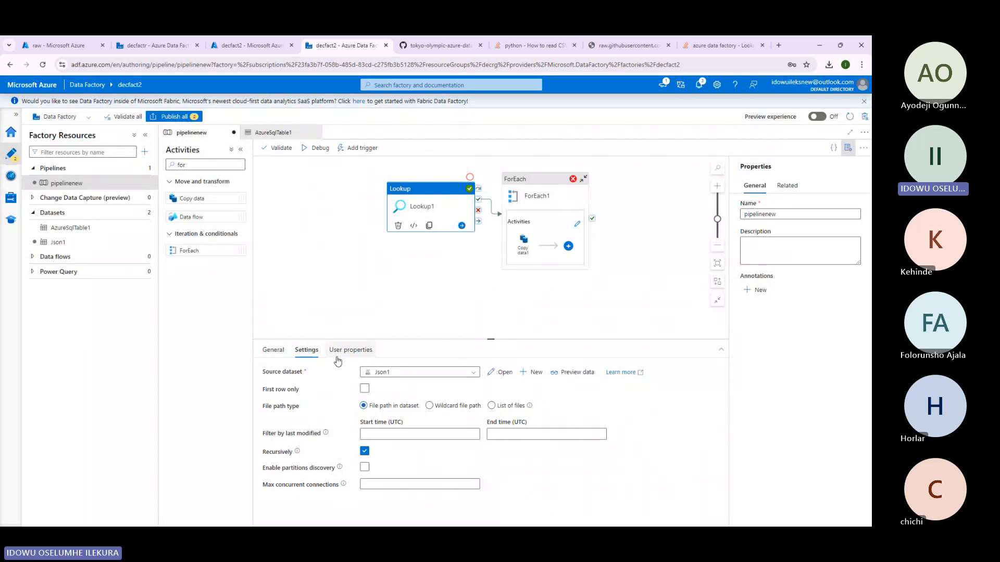
Check ForEach1's settings, run a debug of pipelinenew, and inspect the value array in Lookup1's output.
left_click(512, 208)
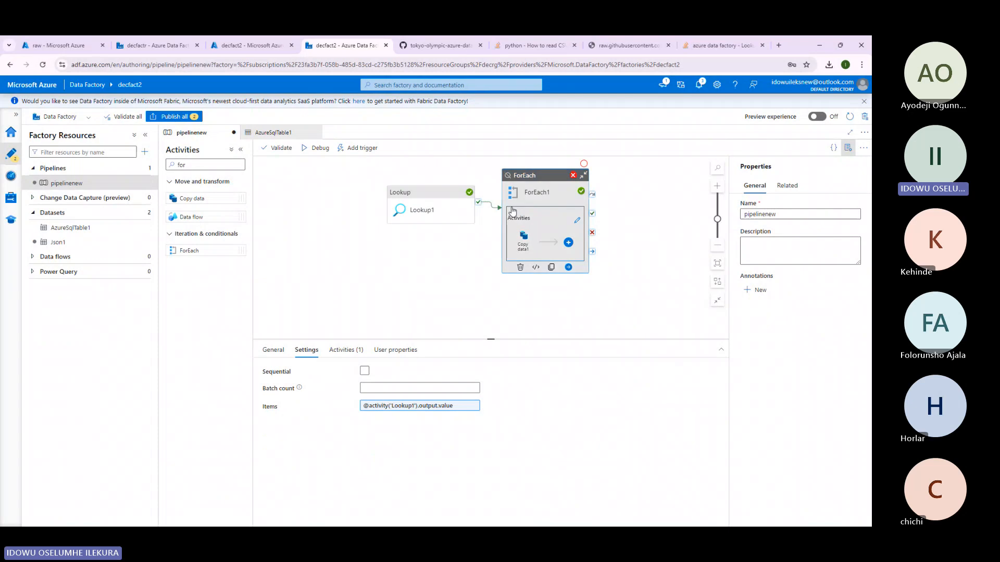
left_click(316, 148)
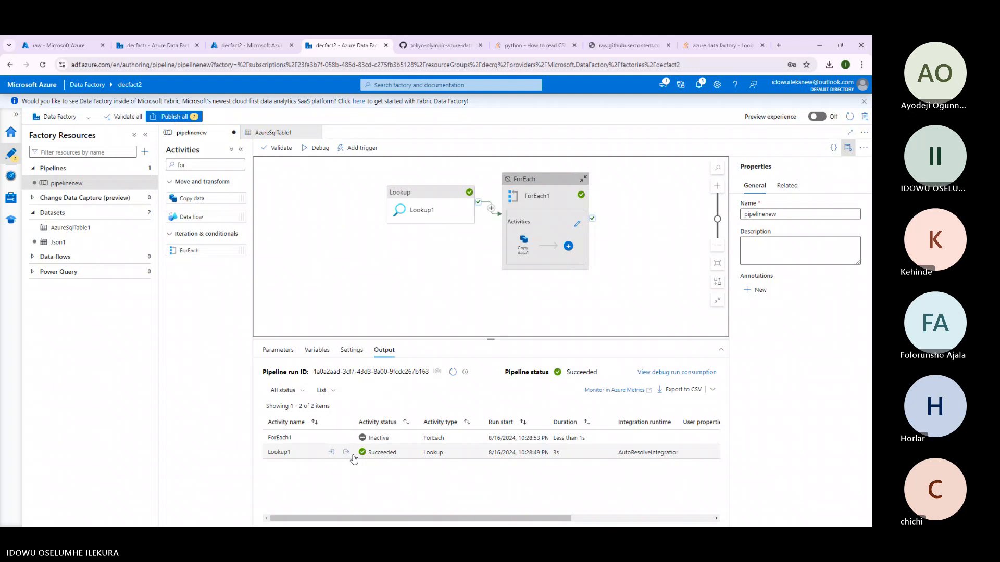
left_click(347, 452)
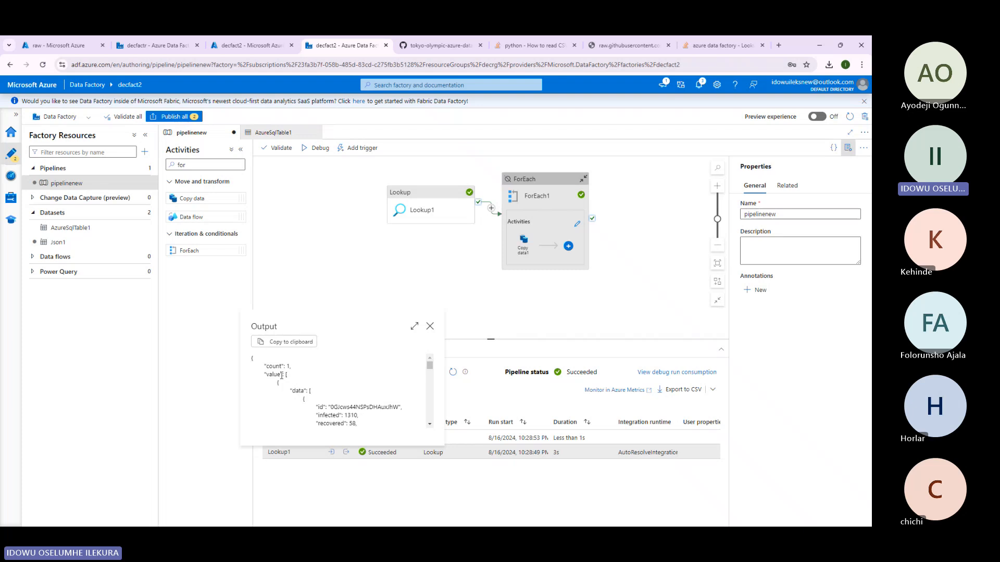
left_click_drag(281, 375, 341, 427)
scroll(333, 406, "up", 1)
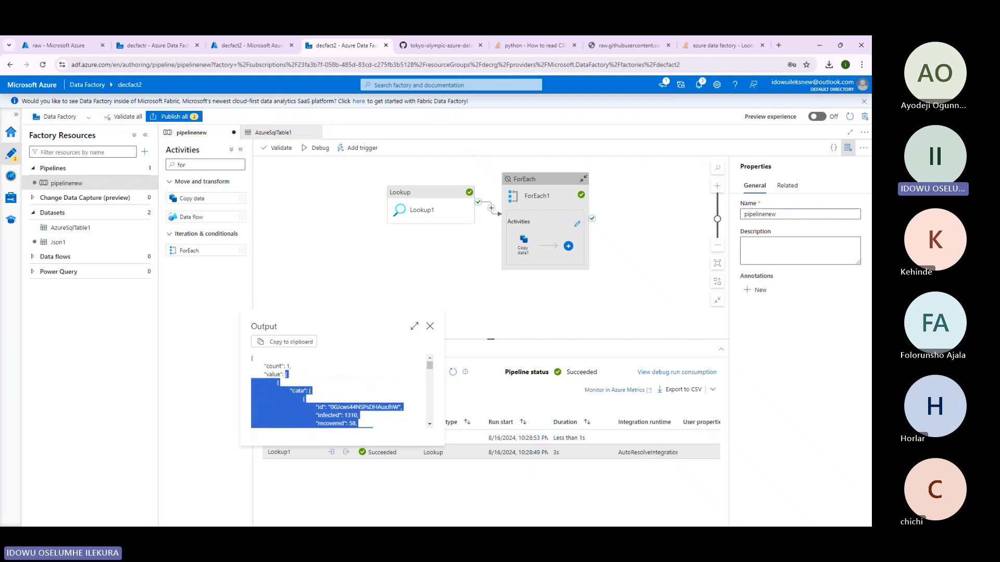
left_click(285, 373)
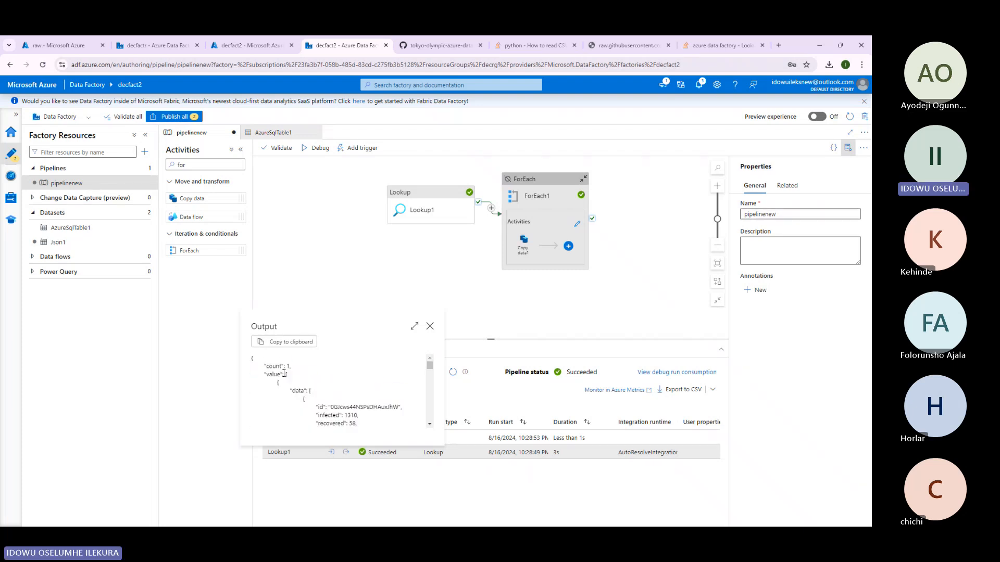
Activate ForEach1 and review its Items expression without changing it.
right_click(531, 188)
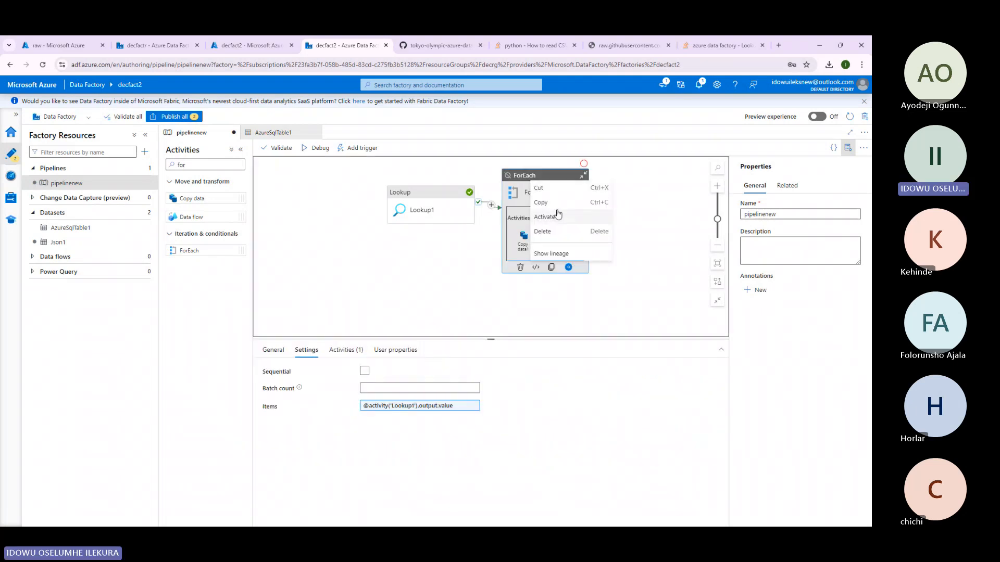
left_click(557, 216)
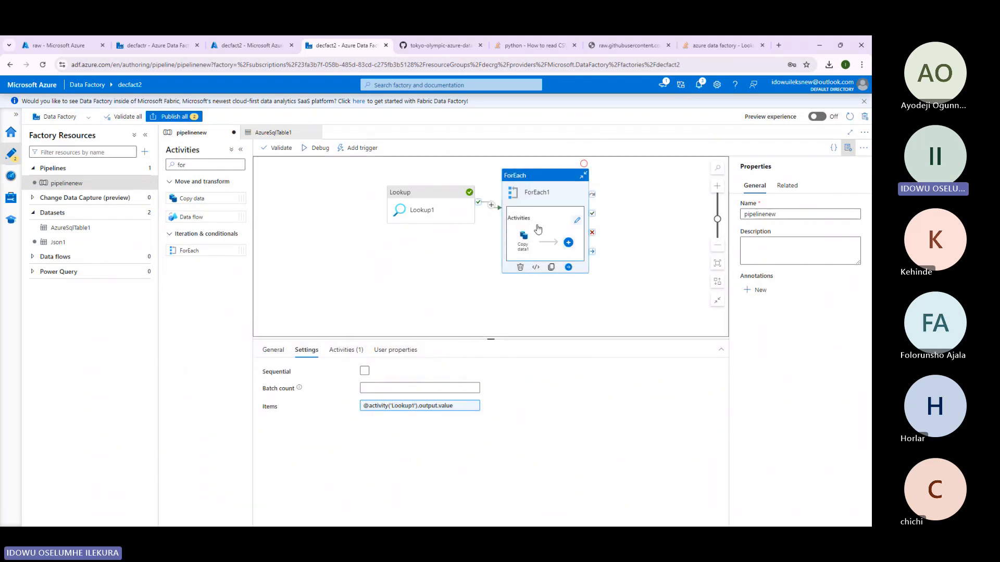
left_click(430, 406)
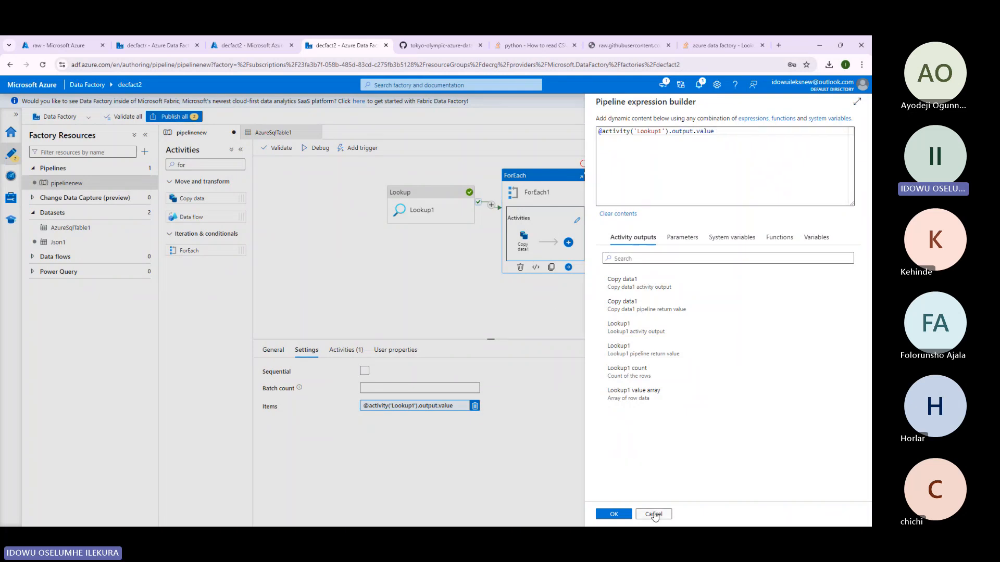
left_click(654, 515)
Review Lookup1's source settings and ForEach1's activities and user properties, and return to the pipeline's debug output.
left_click(424, 219)
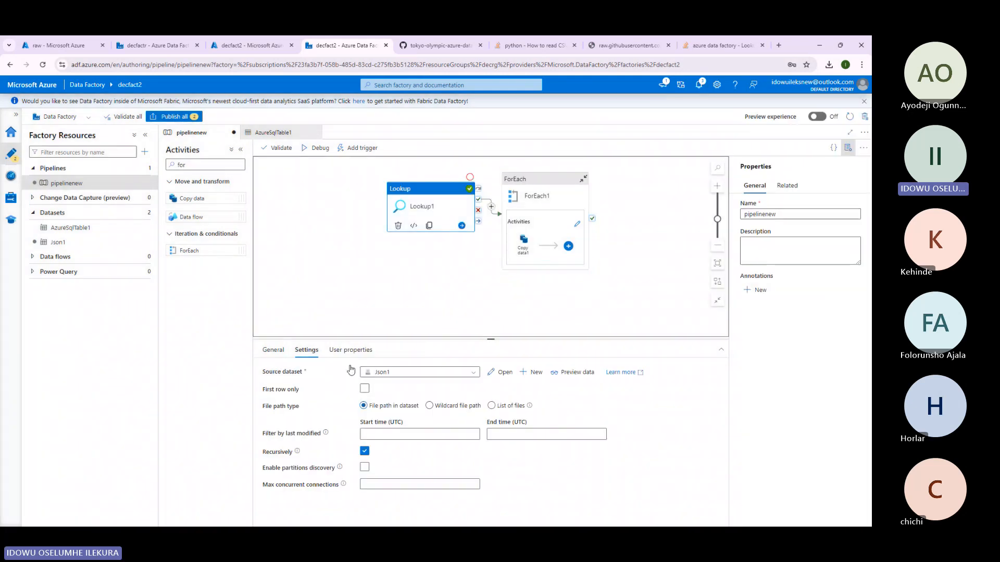
right_click(570, 192)
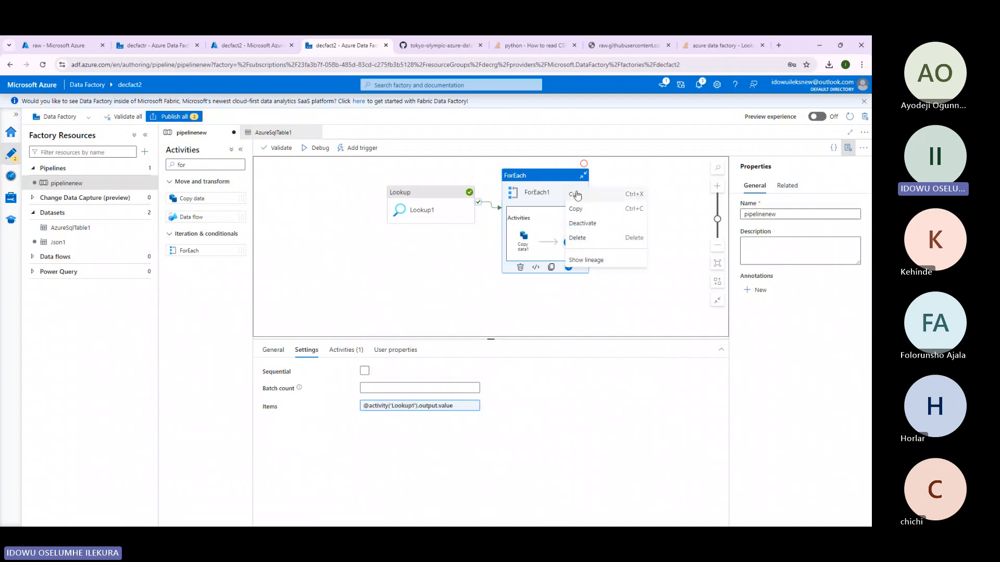
left_click(283, 297)
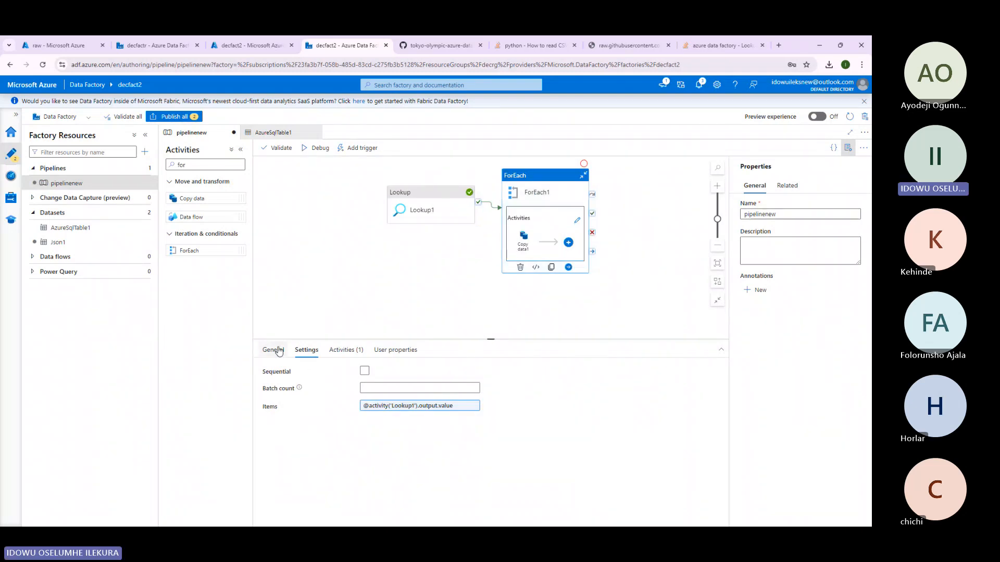
left_click(344, 350)
left_click(387, 352)
left_click(303, 243)
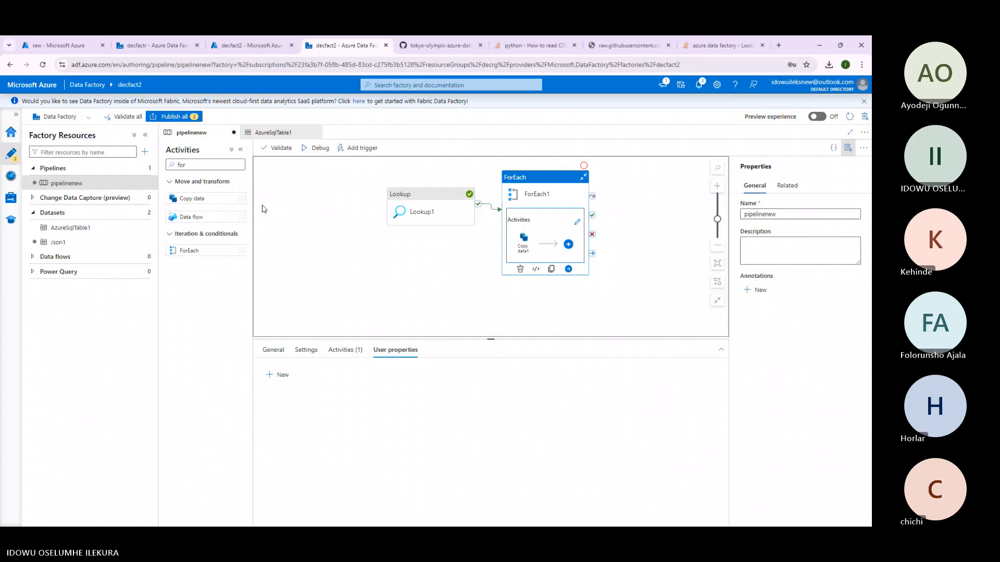
left_click(318, 218)
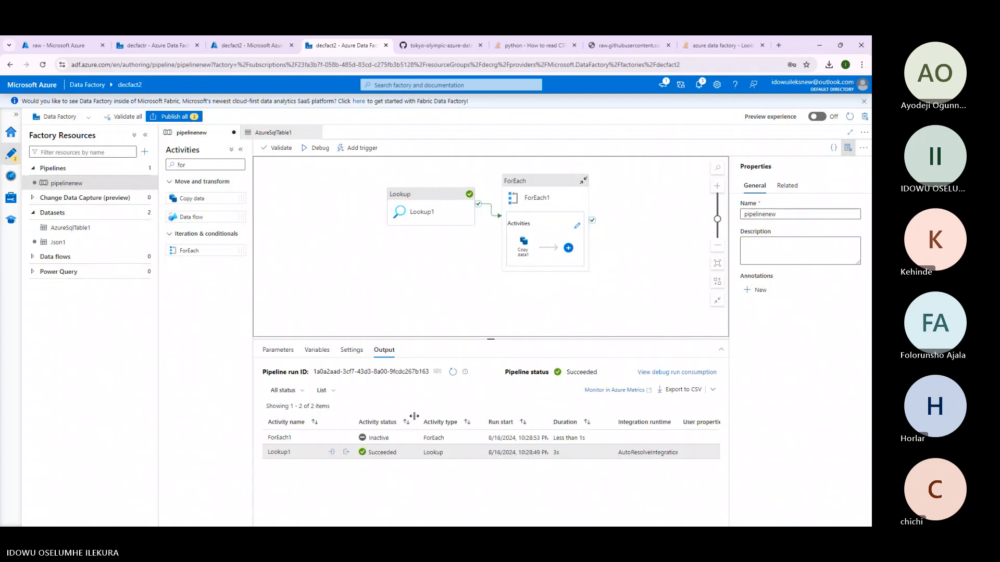
Inspect Lookup1's output from the debug run and open ForEach1's Items expression.
left_click(346, 452)
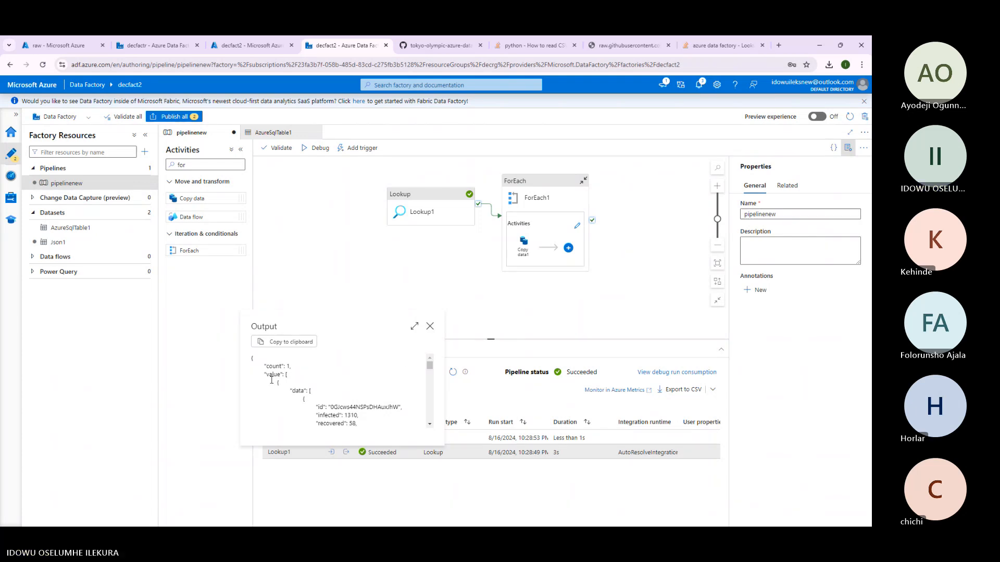
left_click(430, 327)
left_click(536, 198)
left_click(403, 406)
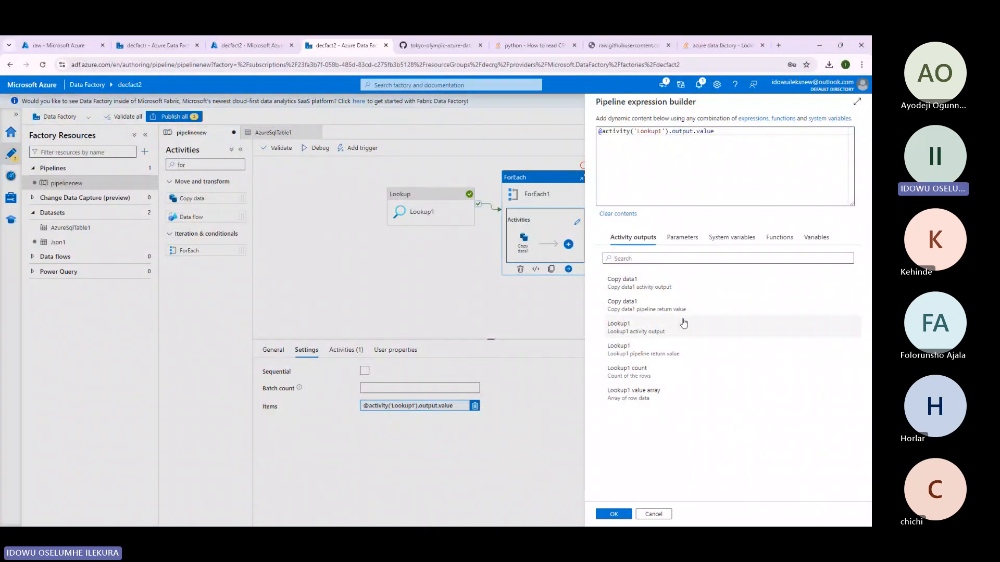
left_click(724, 134)
type(".value")
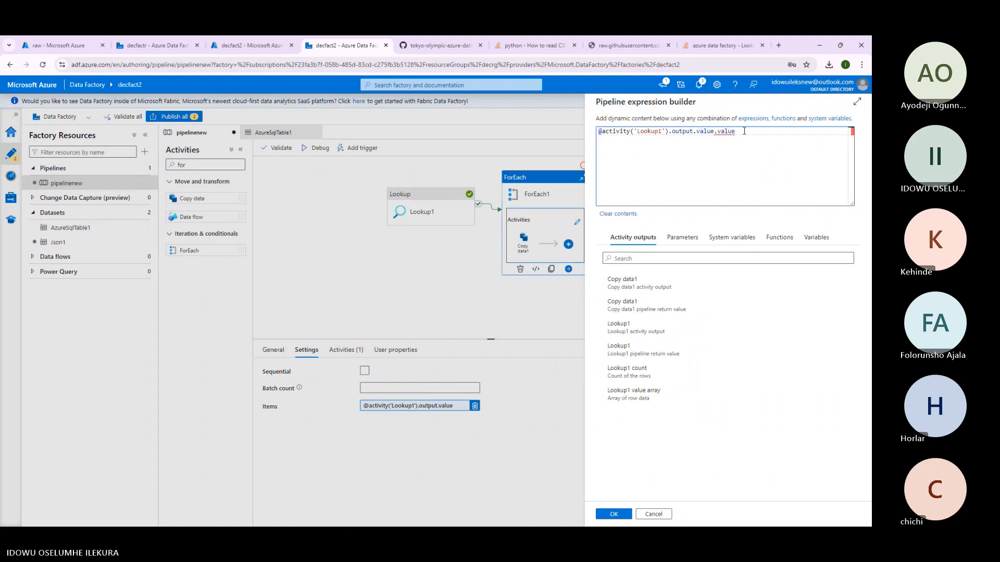
left_click_drag(744, 132, 715, 132)
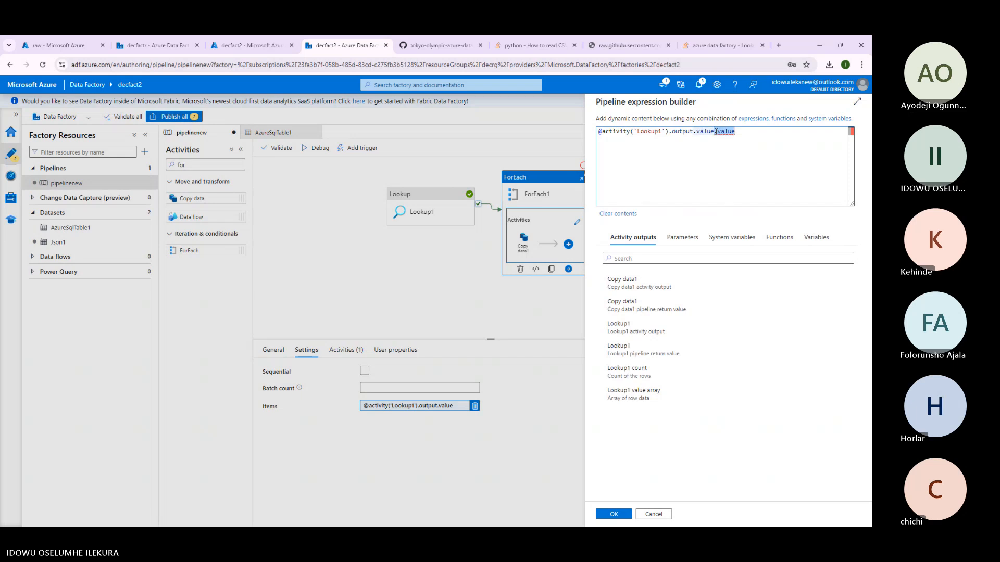
key("BackSpace")
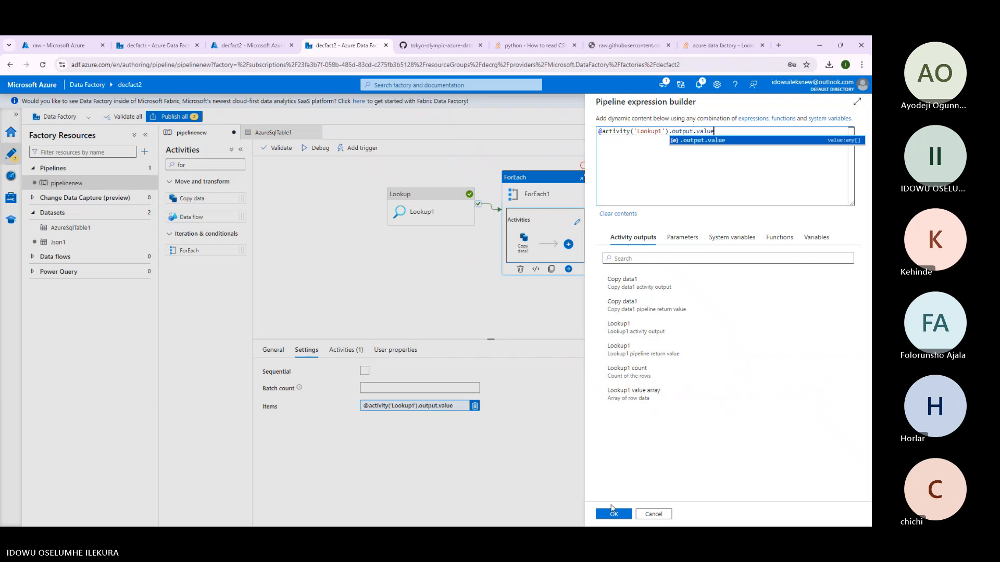
left_click(613, 514)
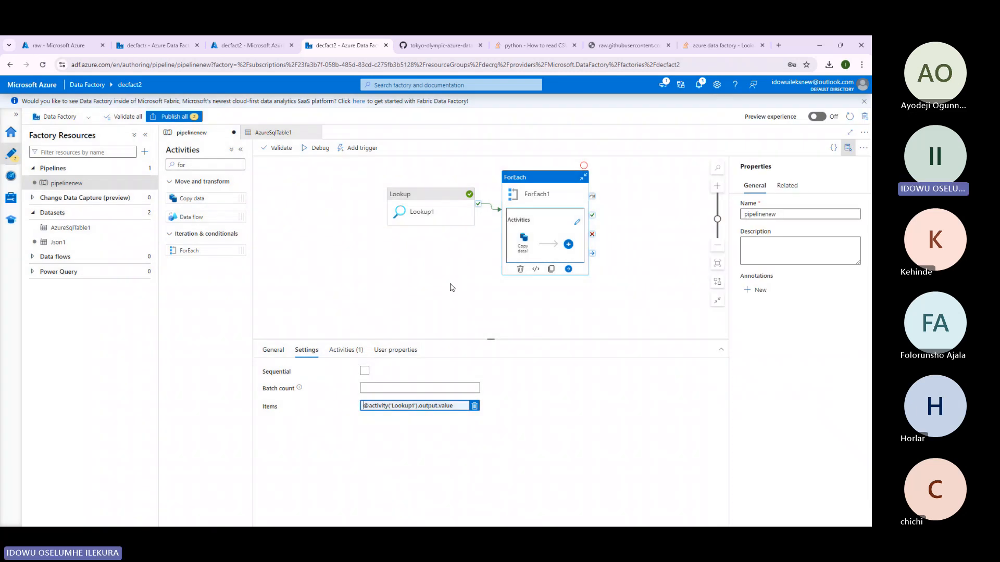
Check the source settings of the Copy data1 activity inside ForEach1.
left_click(533, 180)
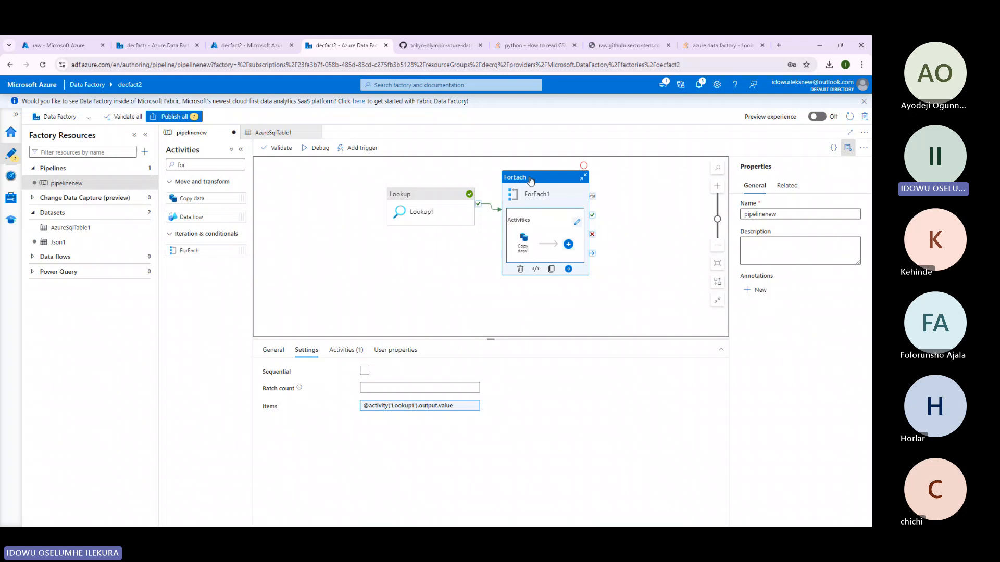
left_click(528, 241)
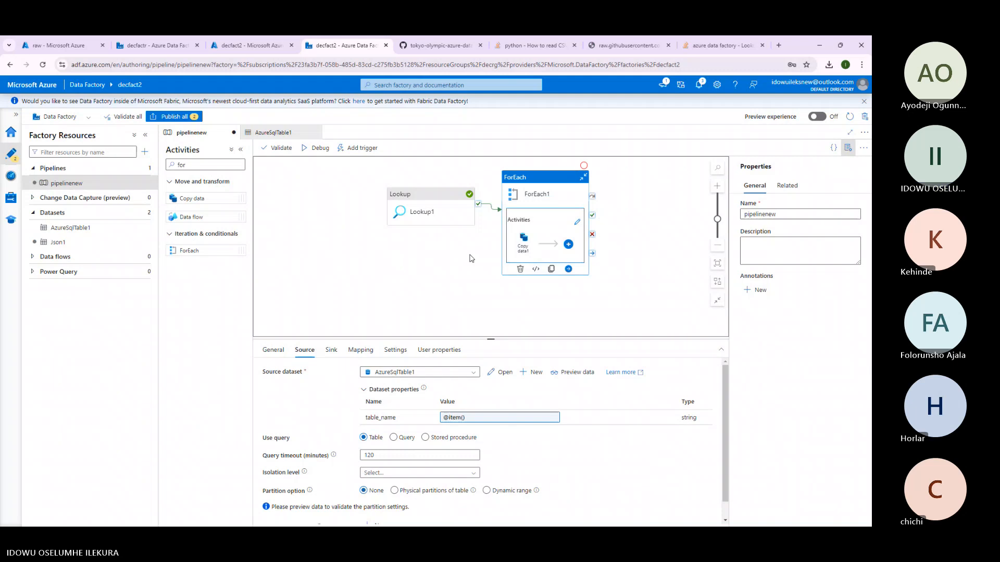
Find the Set variable activity, add it to the pipeline canvas beside Lookup1, and show its settings.
left_click_drag(196, 166, 145, 170)
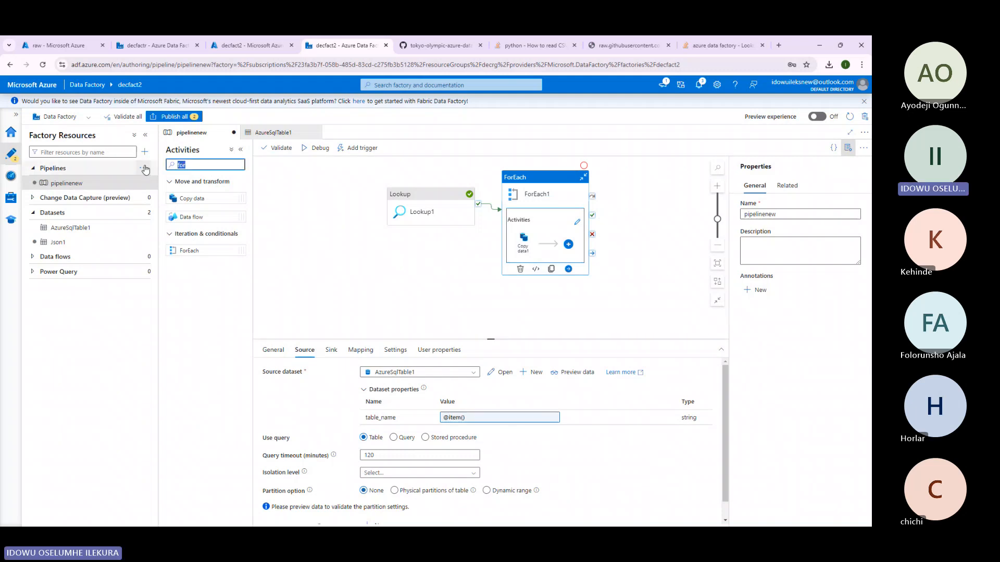
type("se")
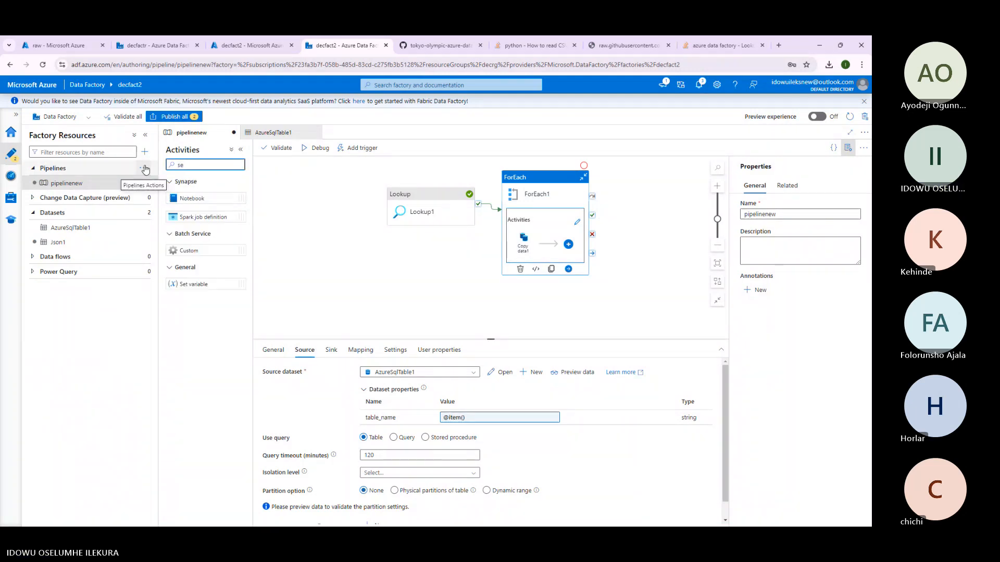
type("t")
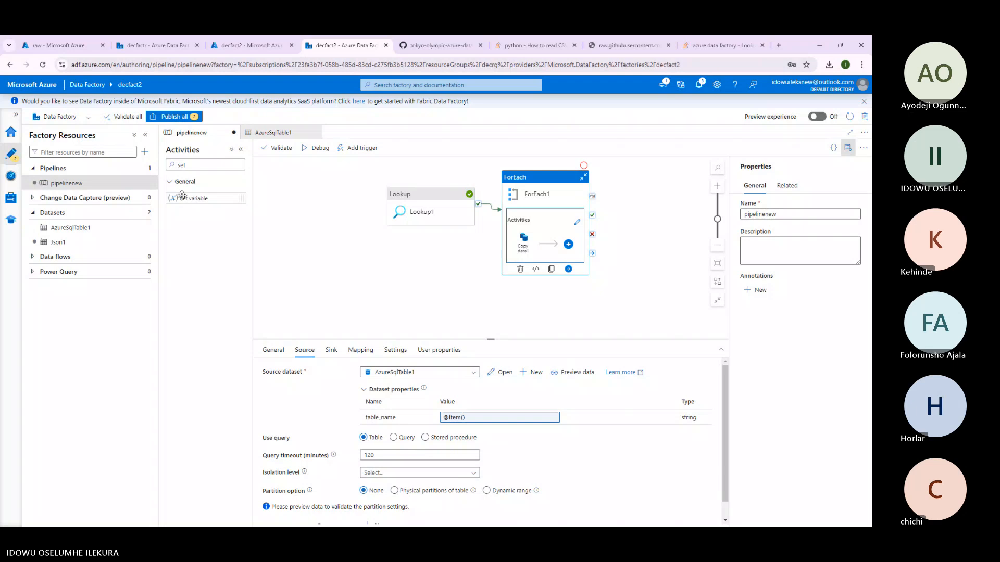
left_click_drag(182, 195, 277, 214)
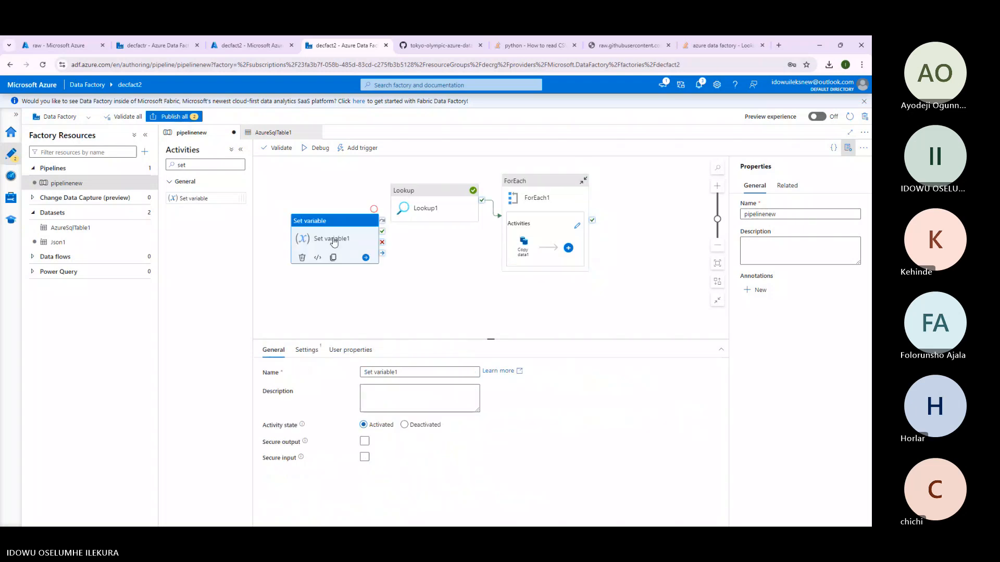
left_click(305, 350)
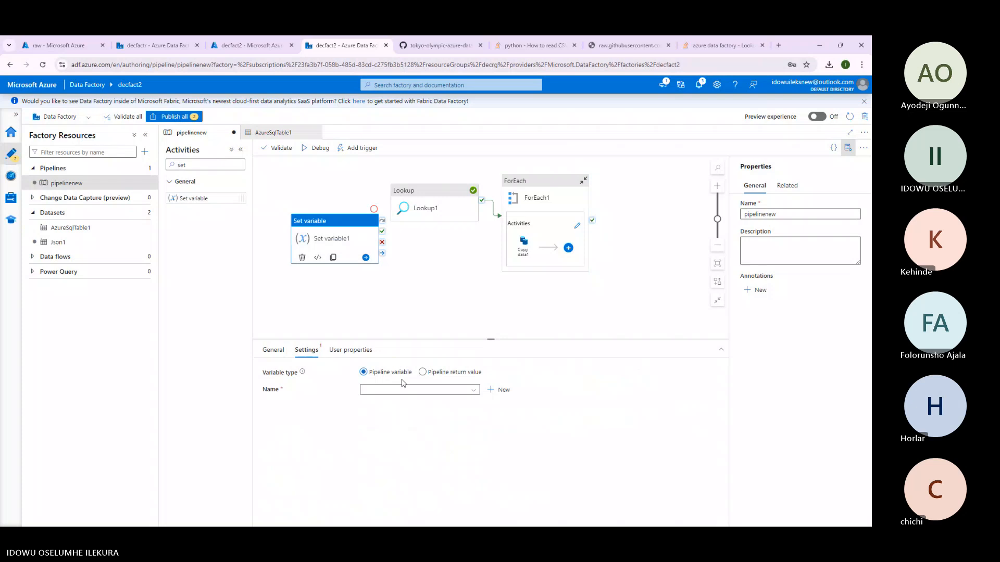
left_click(386, 390)
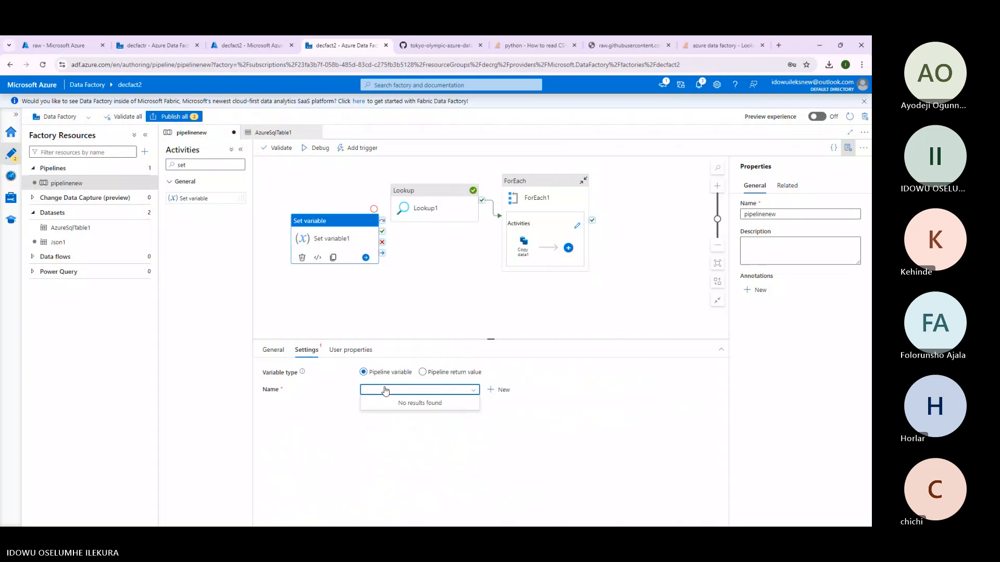
left_click(352, 350)
left_click(309, 354)
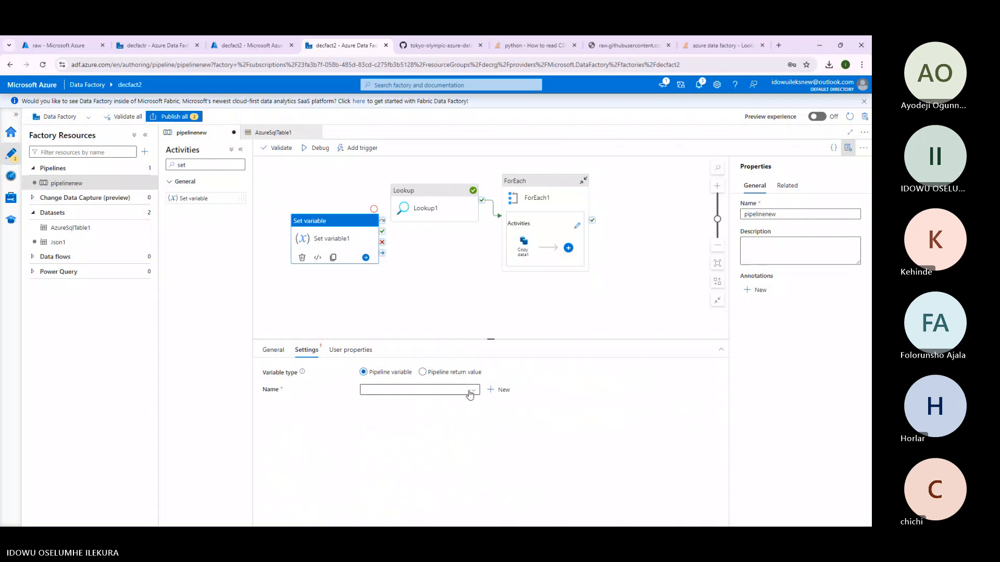
left_click(499, 389)
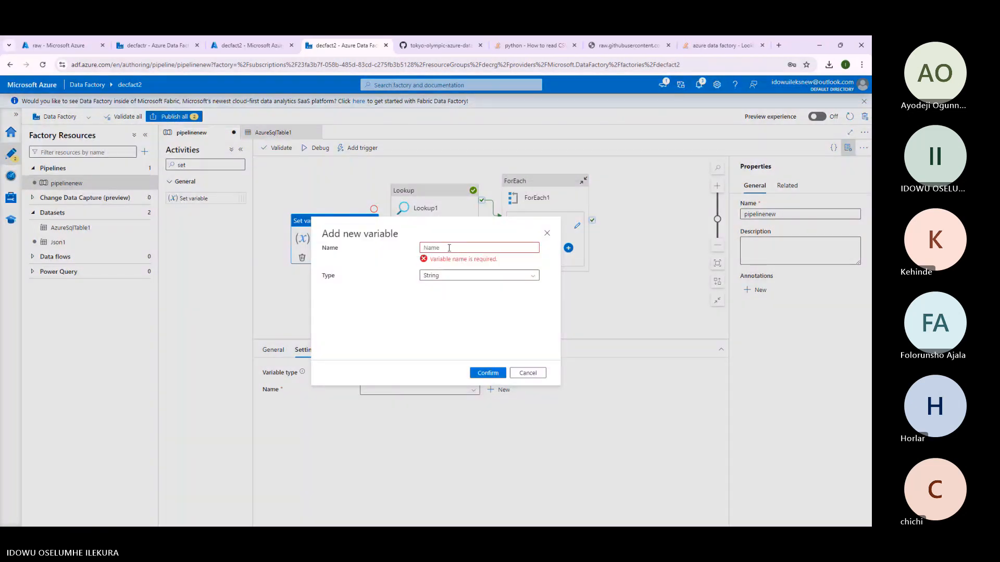
left_click(449, 248)
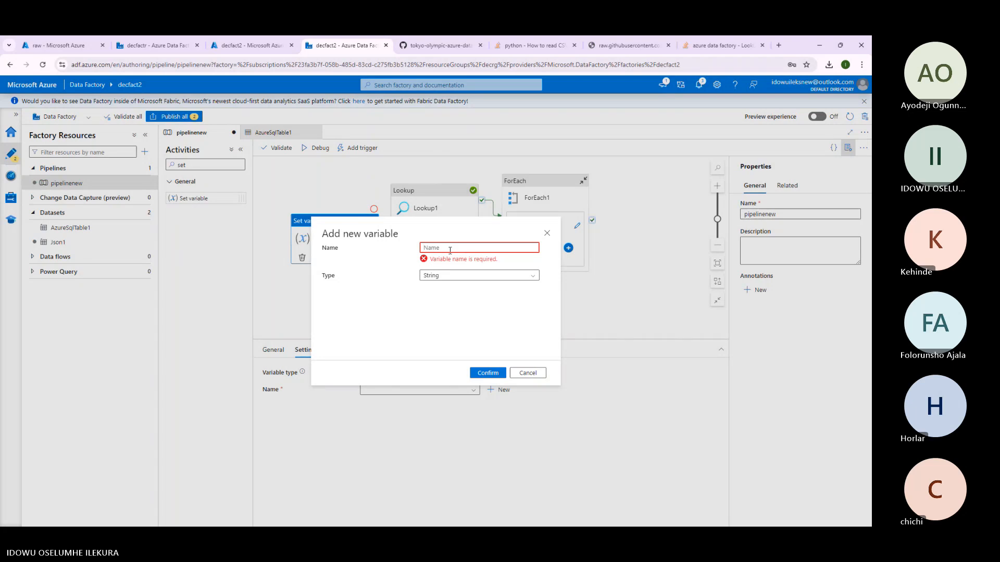
left_click(547, 234)
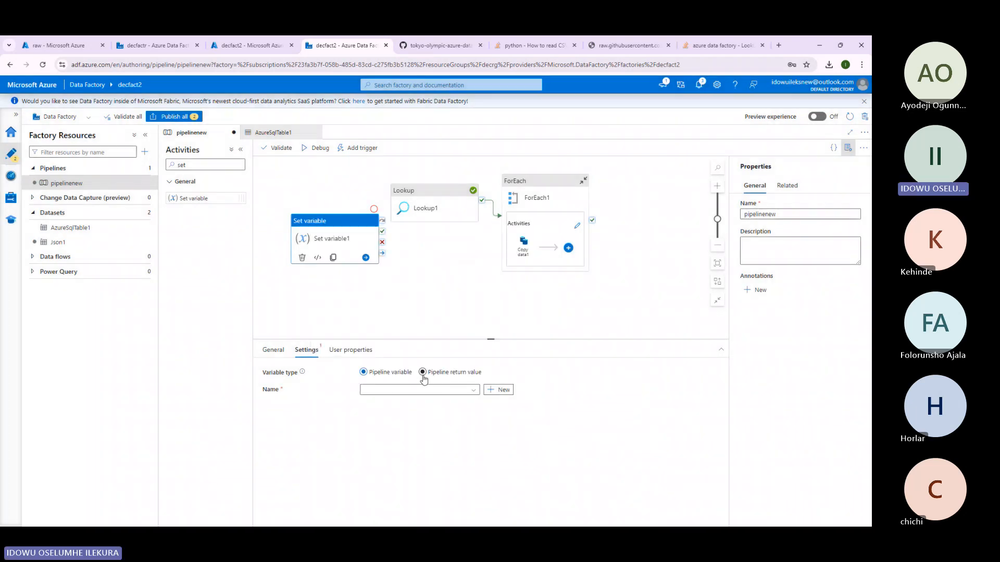
Create a String pipeline variable named pipe_variable for the Set variable1 activity.
left_click(470, 391)
left_click(471, 391)
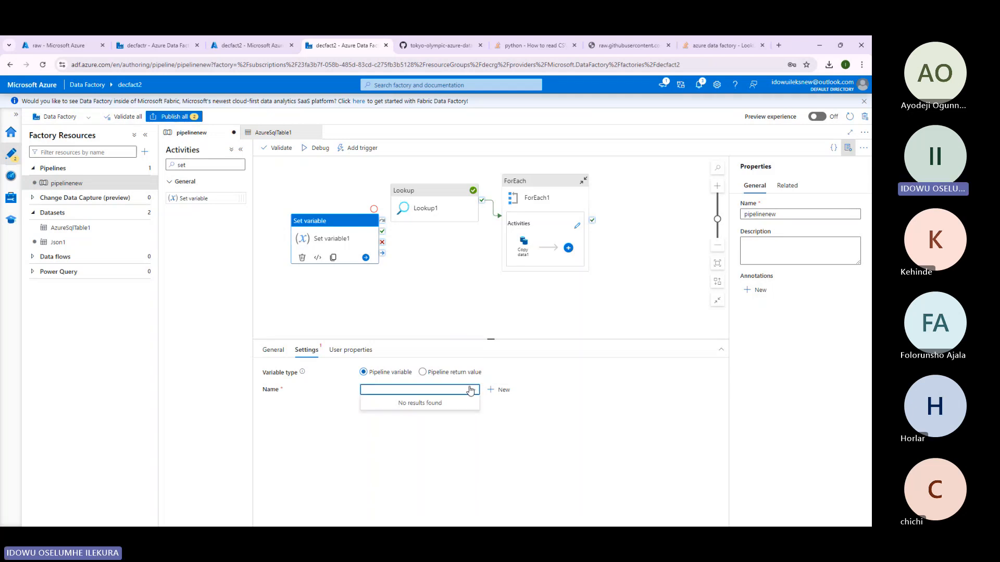
left_click(490, 392)
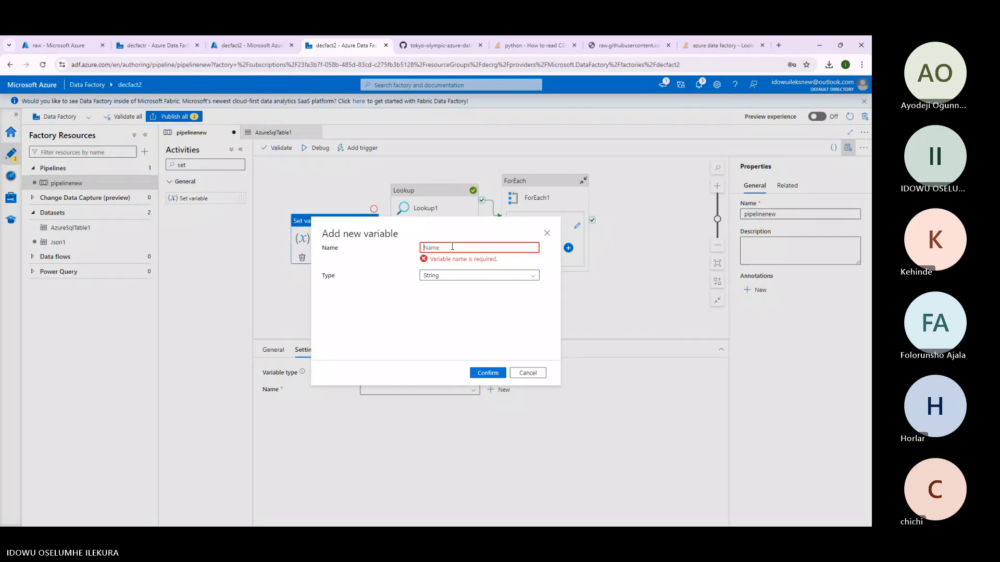
type("pipe_variable")
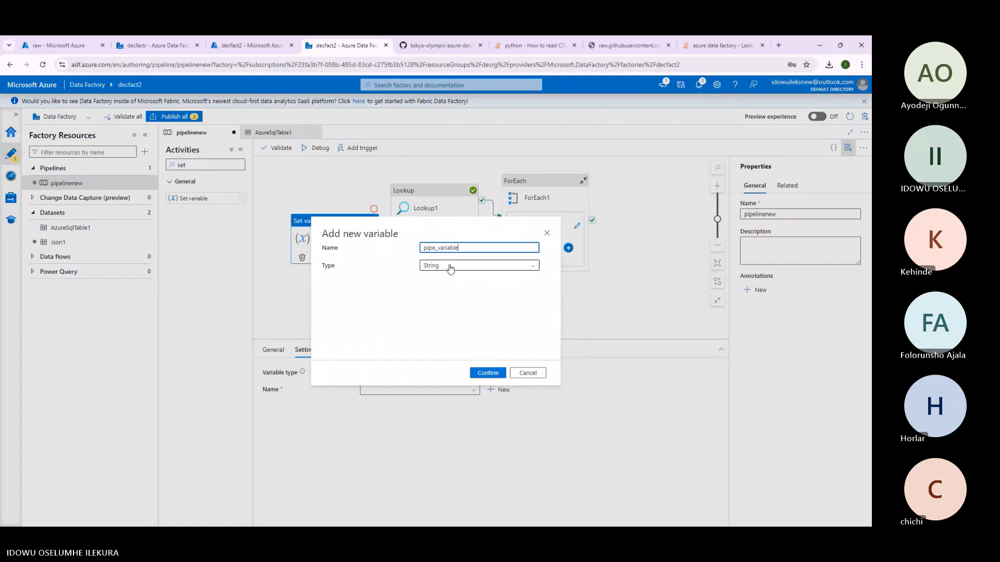
left_click(450, 269)
left_click(442, 296)
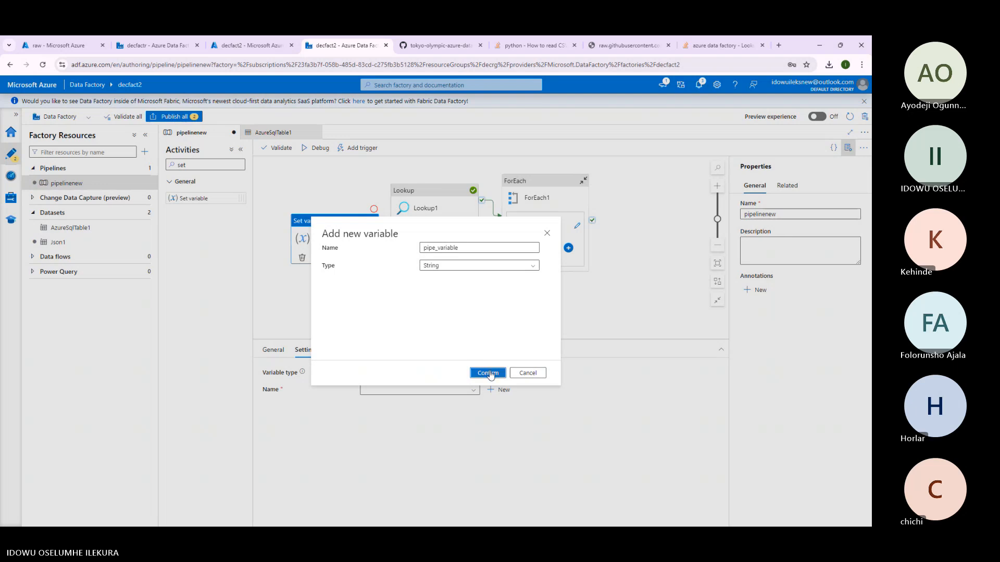
left_click(474, 372)
left_click(404, 422)
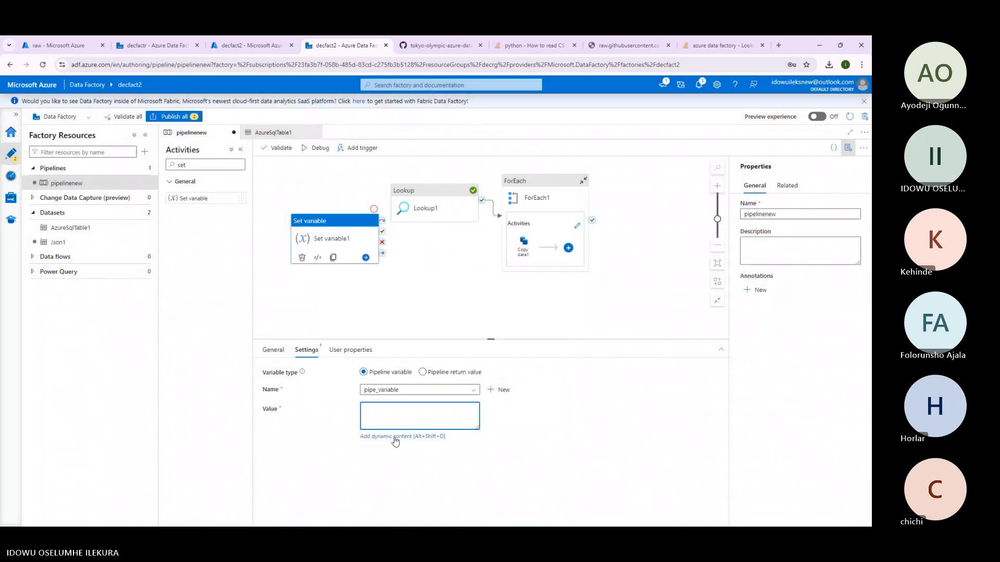
left_click(396, 437)
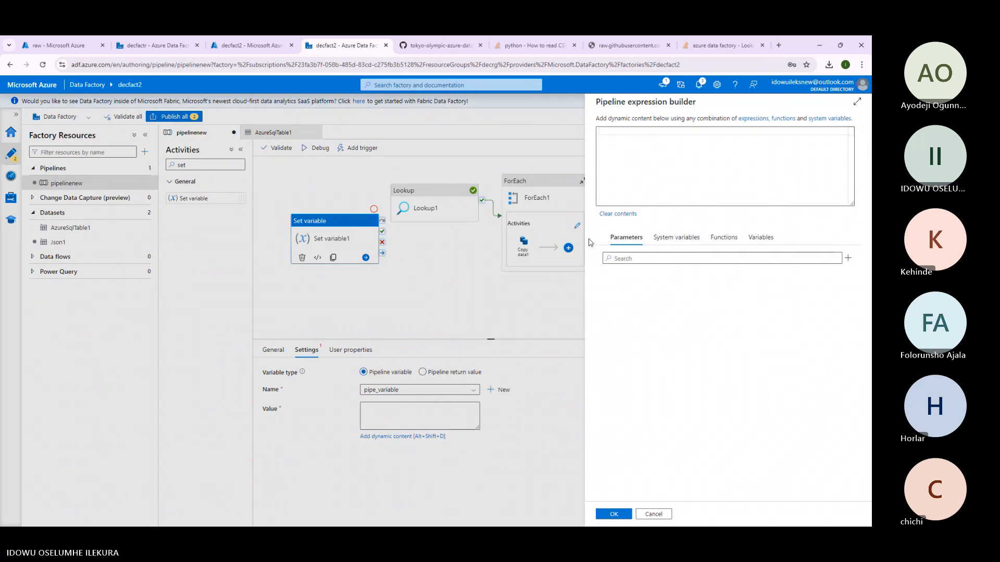
left_click(658, 513)
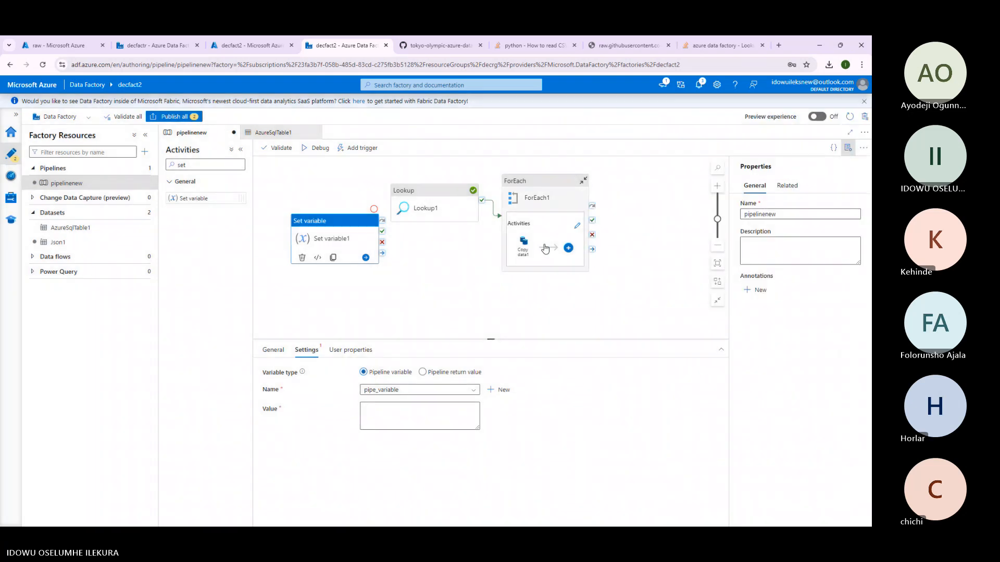
Deactivate the Set variable1 activity.
right_click(372, 218)
left_click(331, 231)
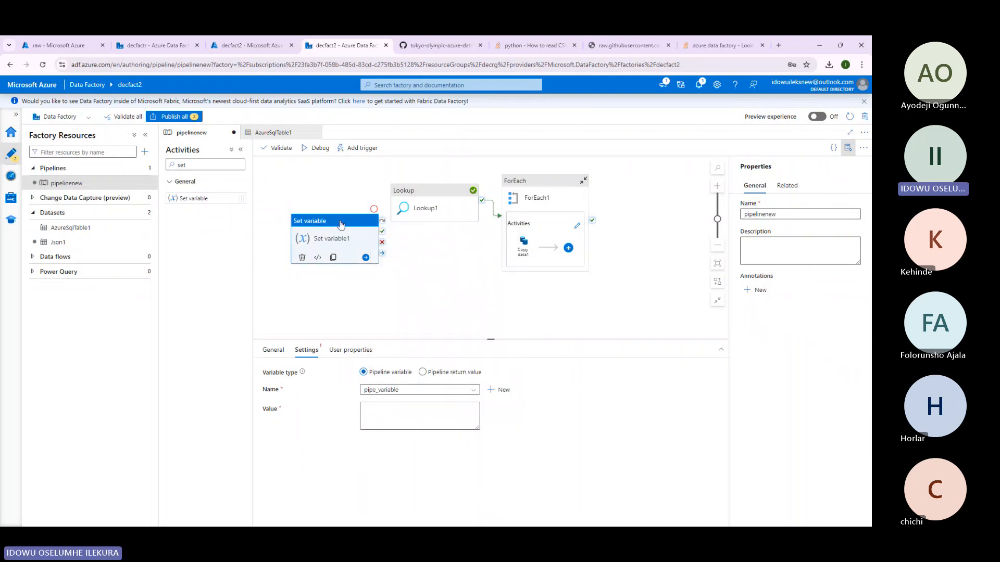
right_click(339, 223)
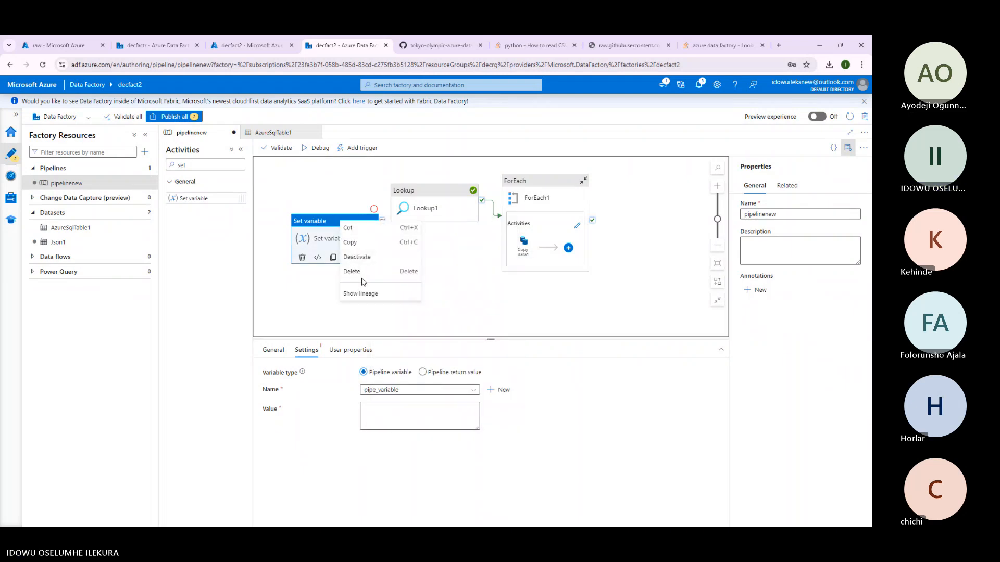
left_click(357, 257)
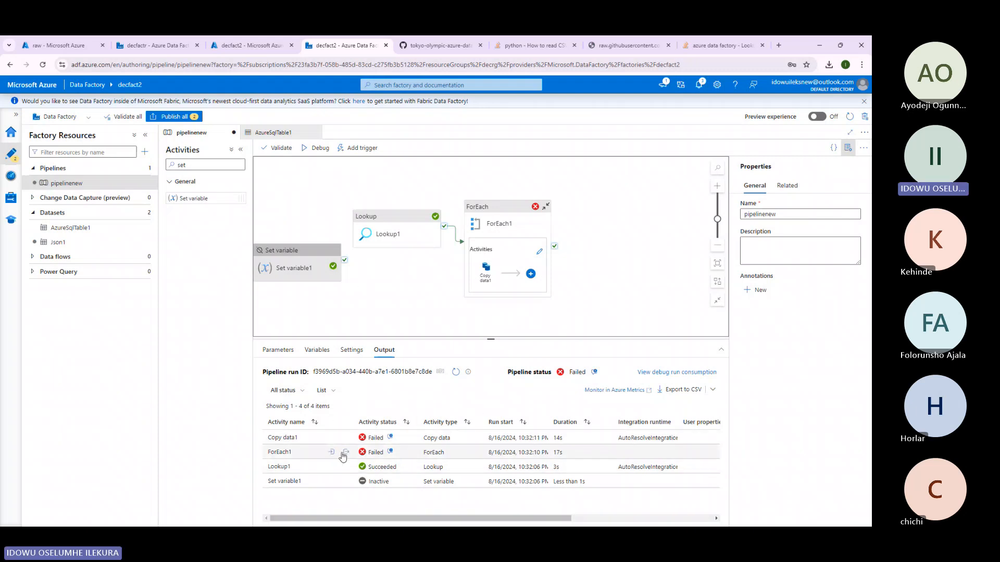
left_click(333, 452)
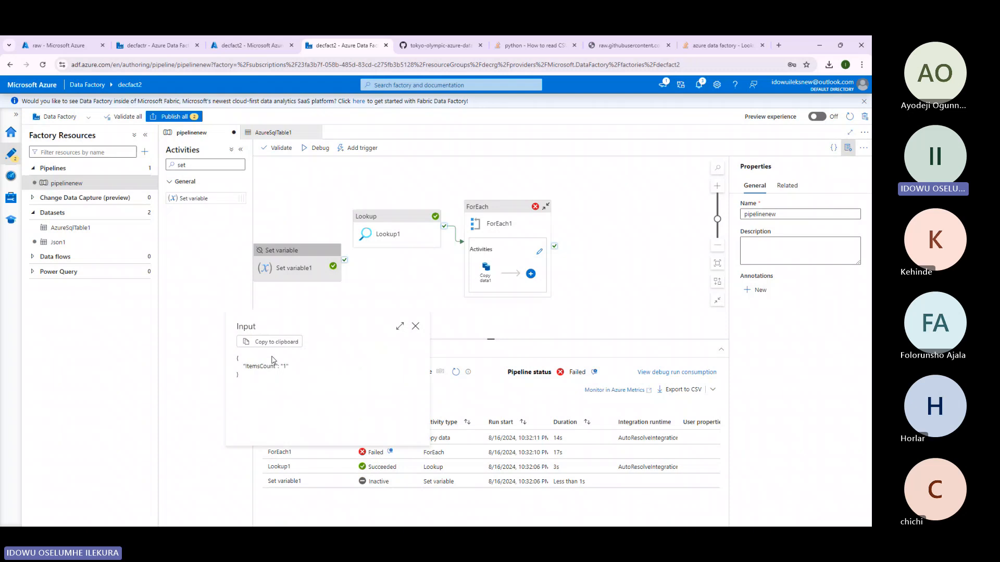
left_click(415, 327)
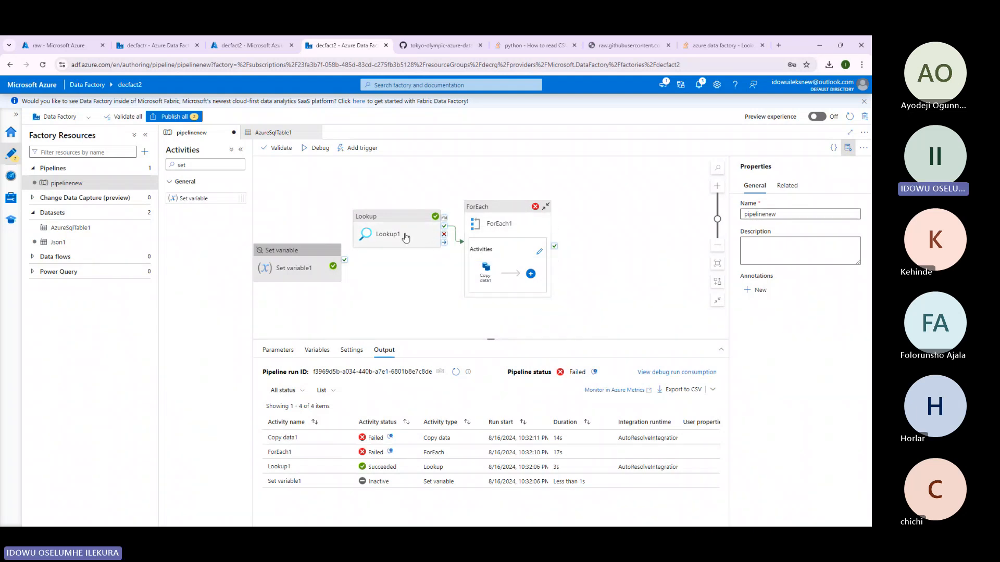
left_click(507, 224)
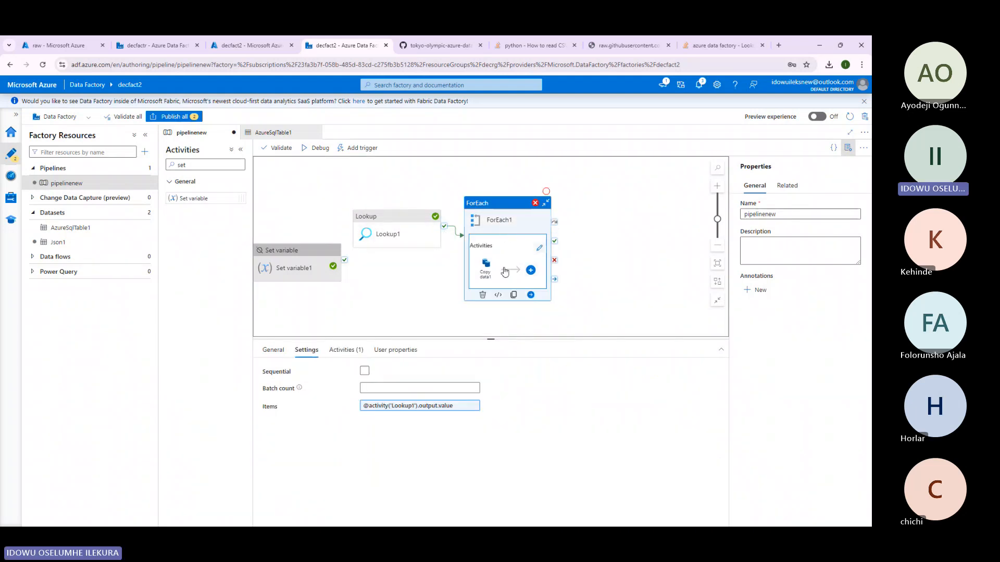
left_click(442, 405)
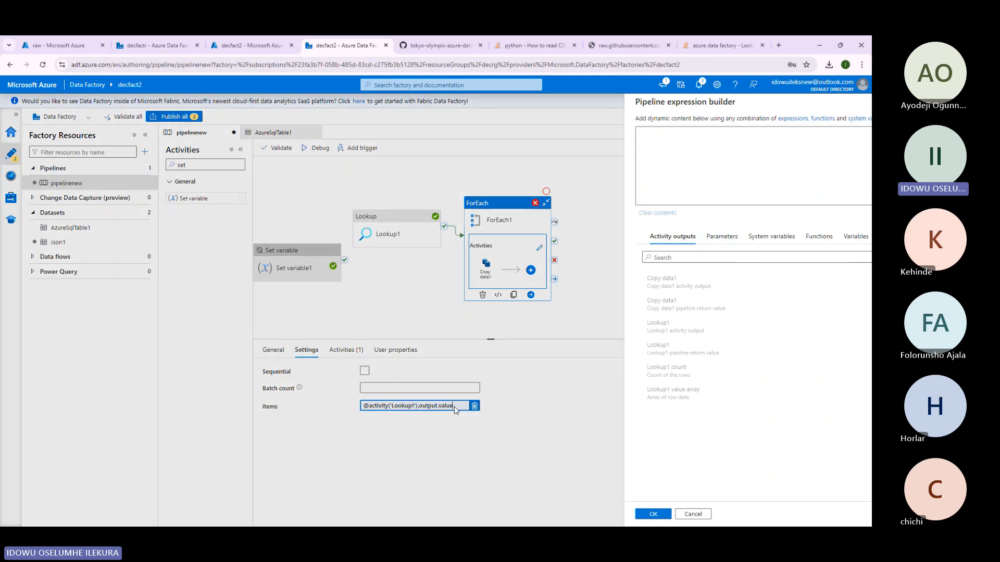
left_click(721, 132)
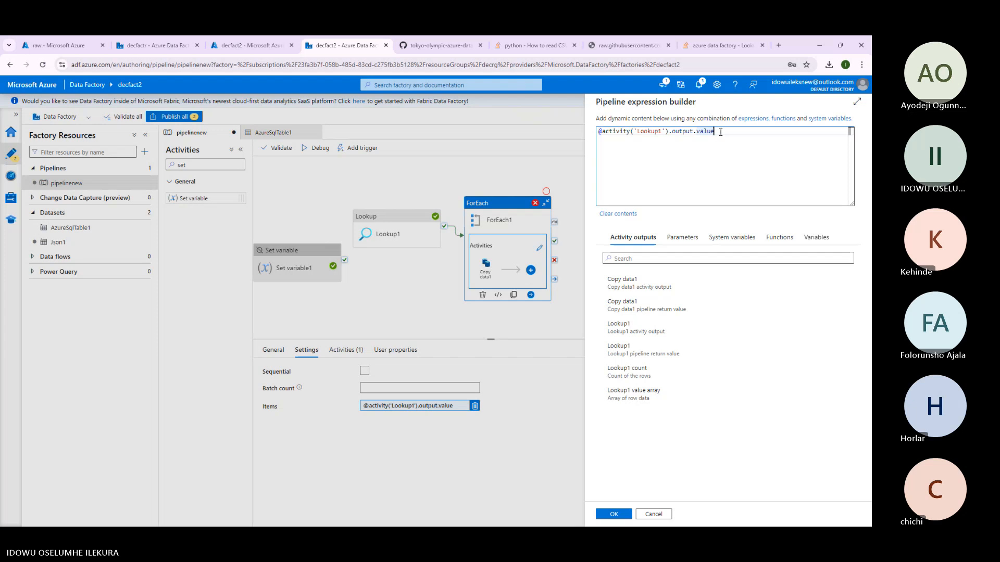
type(".Value")
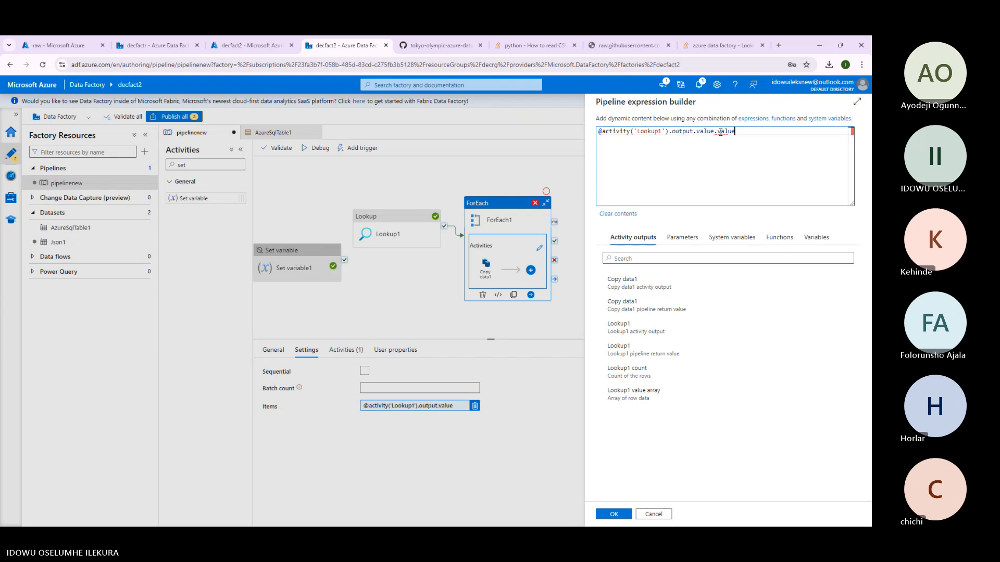
left_click(614, 514)
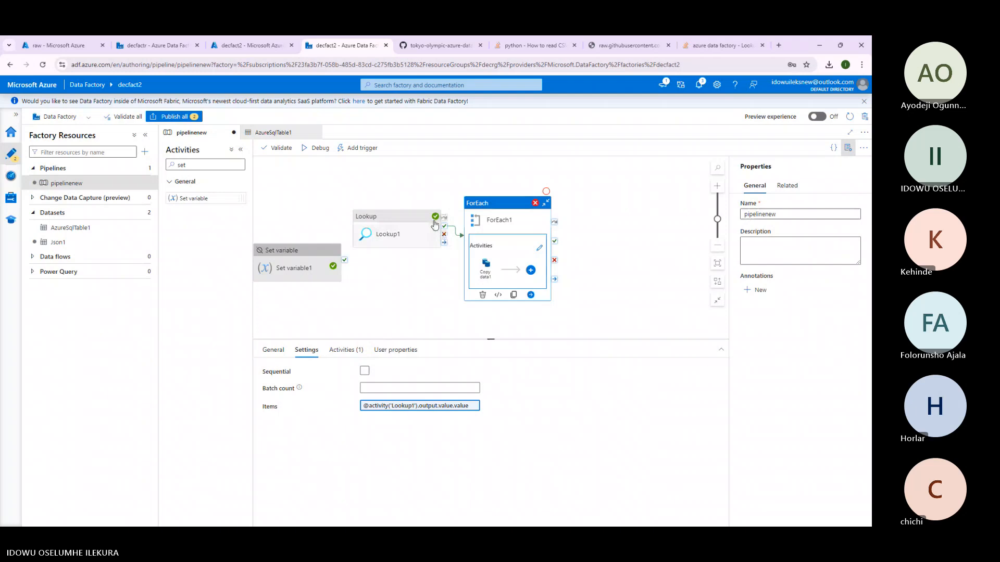
Start a debug run of pipelinenew and review the source dataset properties of Copy data1 inside ForEach1.
left_click(316, 148)
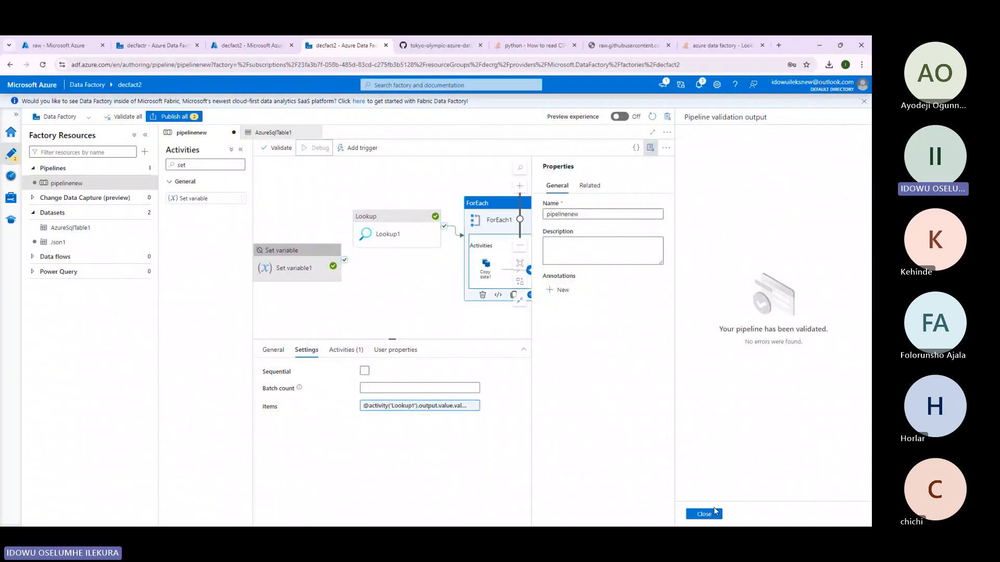
left_click(714, 512)
left_click(491, 270)
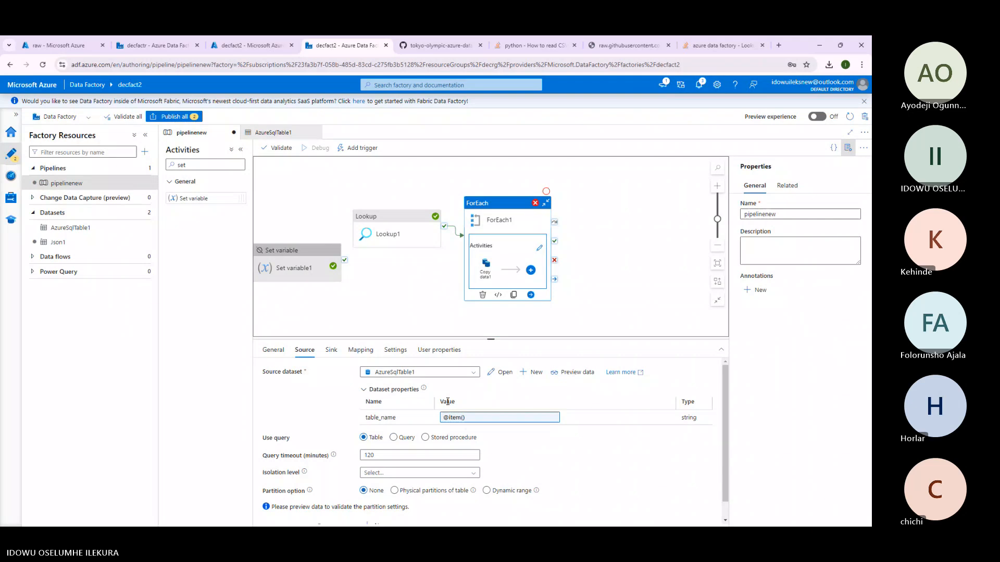
scroll(469, 403, "down", 1)
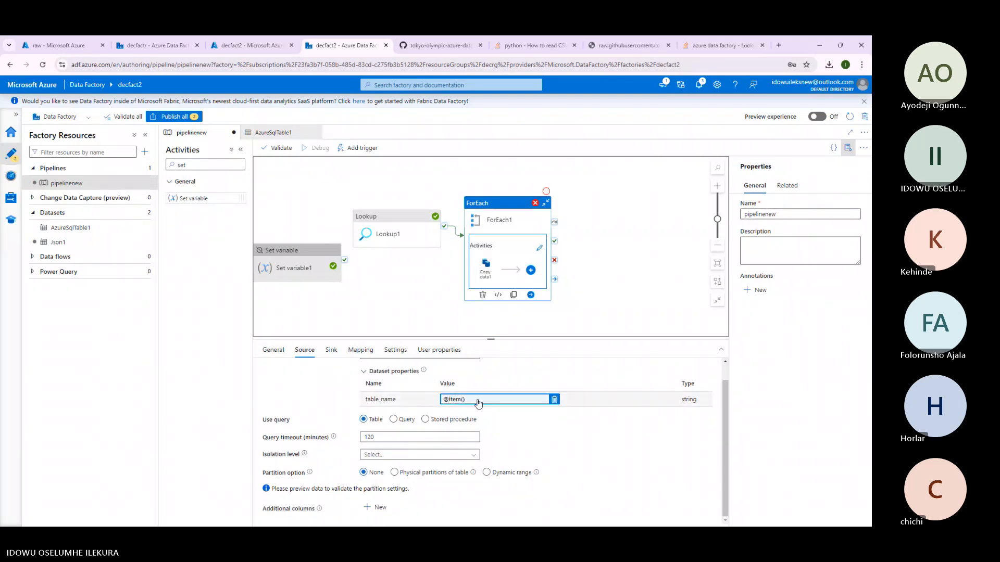
scroll(478, 404, "up", 1)
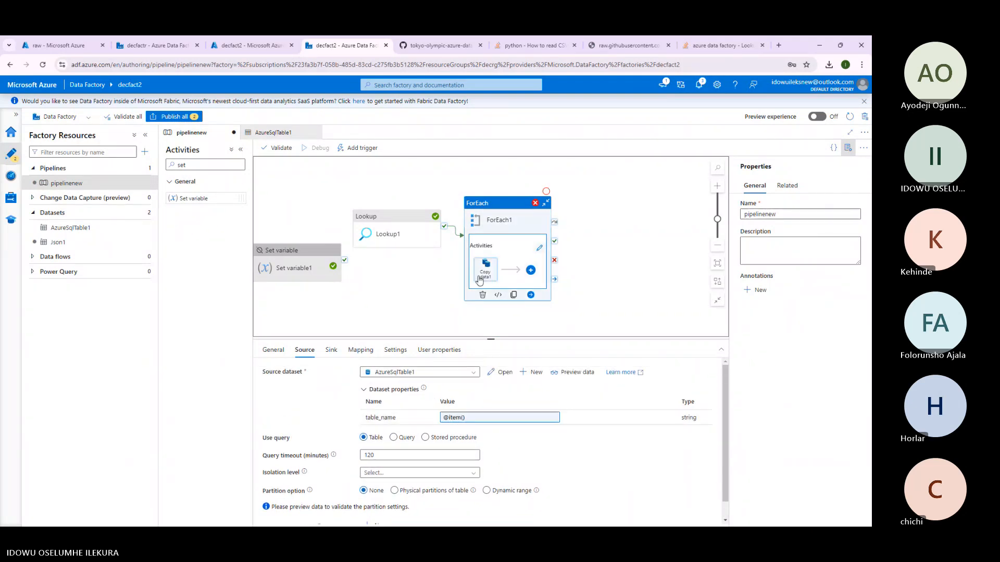
Examine the JSON structure of Lookup1's debug output and open ForEach1's output from the new run.
left_click(423, 237)
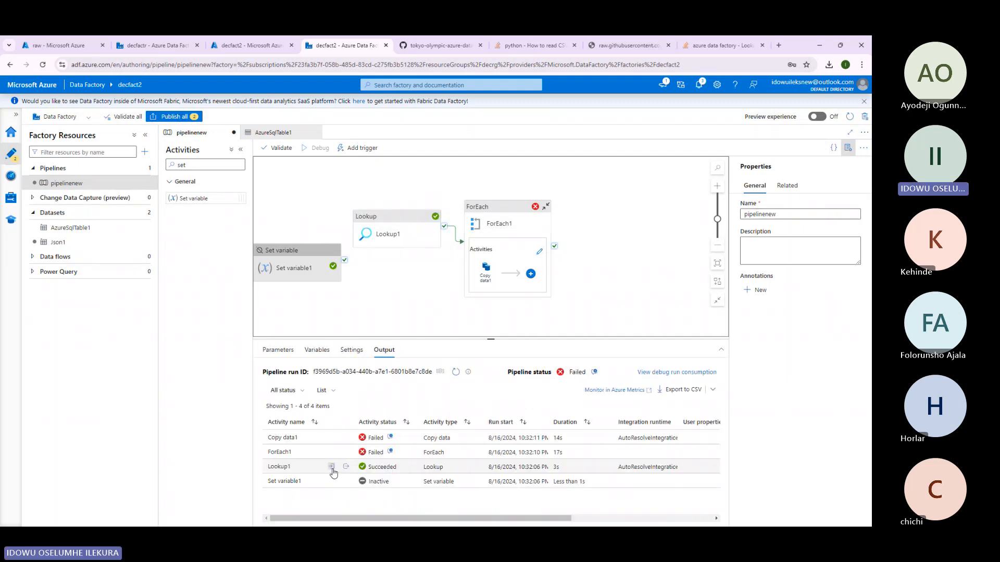
left_click(345, 467)
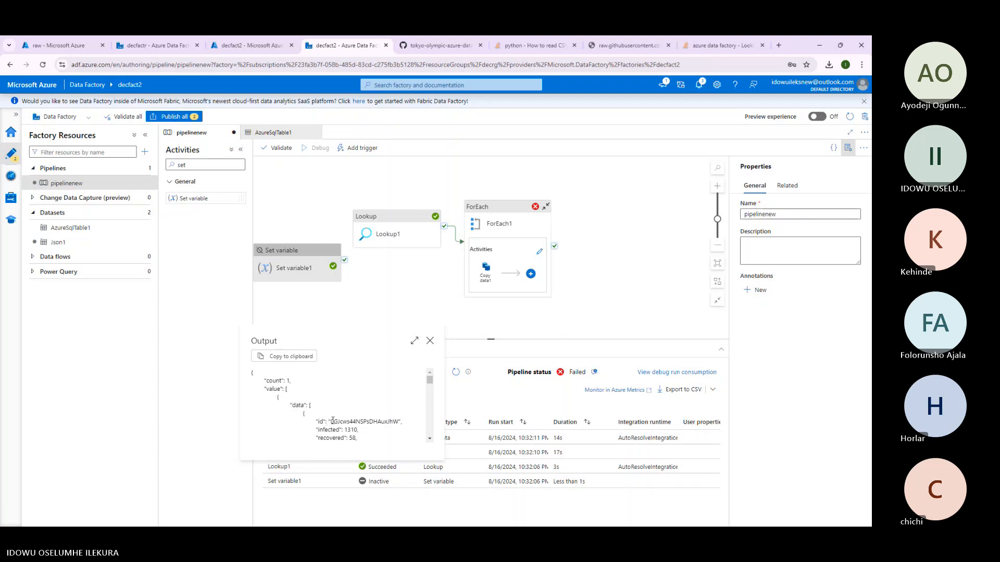
scroll(333, 421, "down", 2)
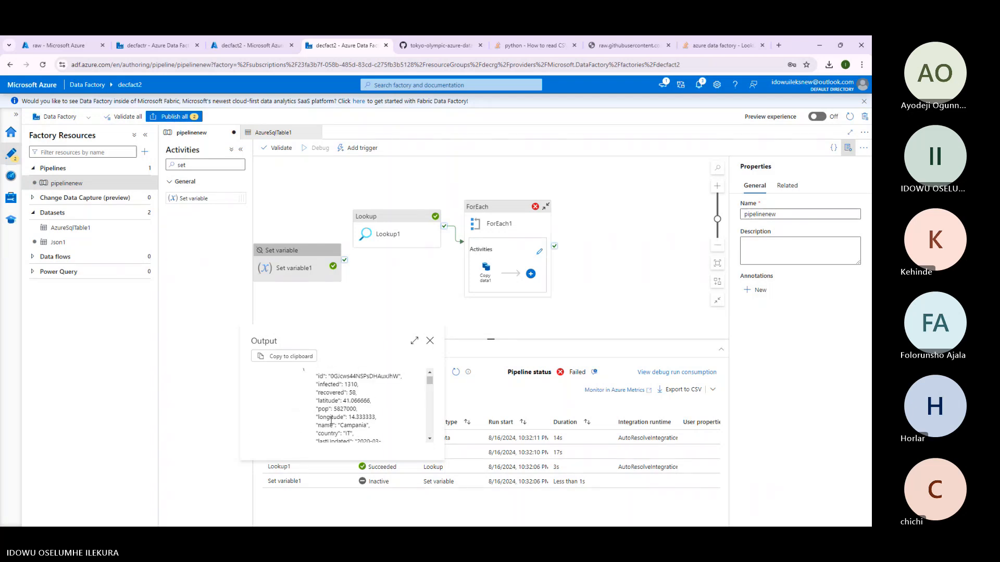
scroll(331, 420, "up", 2)
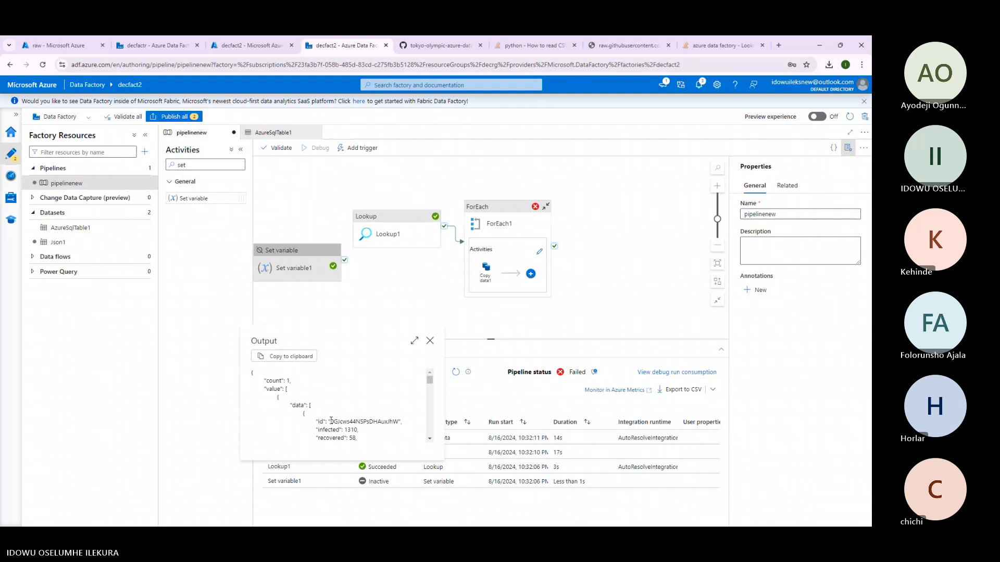
scroll(331, 420, "down", 2)
scroll(331, 420, "up", 2)
scroll(331, 421, "down", 2)
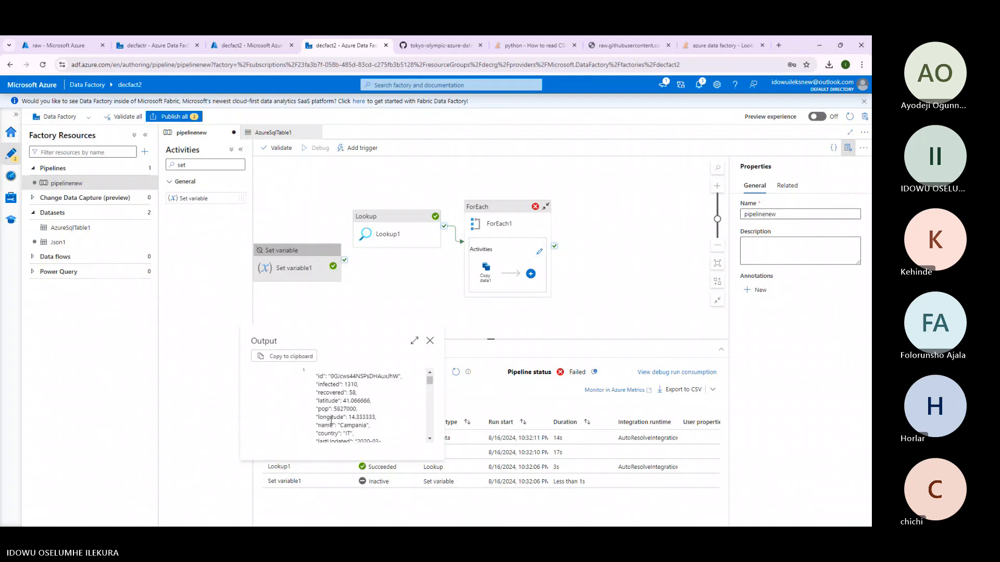
scroll(331, 420, "up", 2)
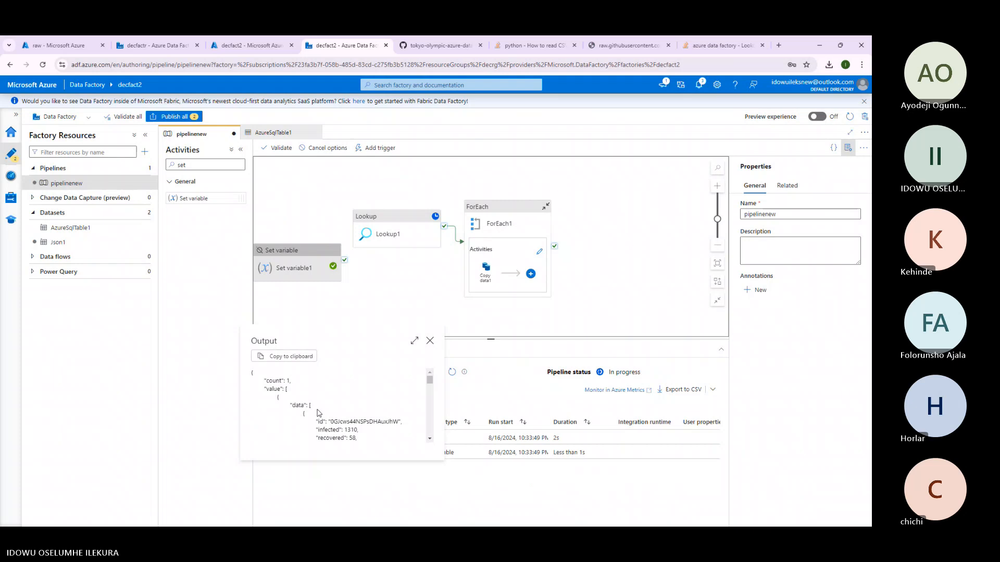
left_click(500, 309)
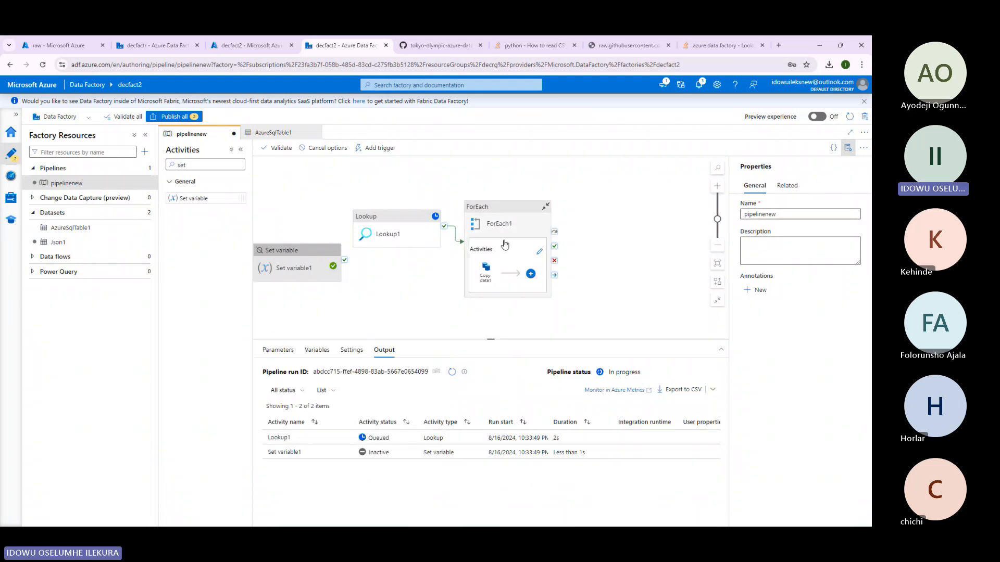
left_click(506, 281)
left_click(414, 284)
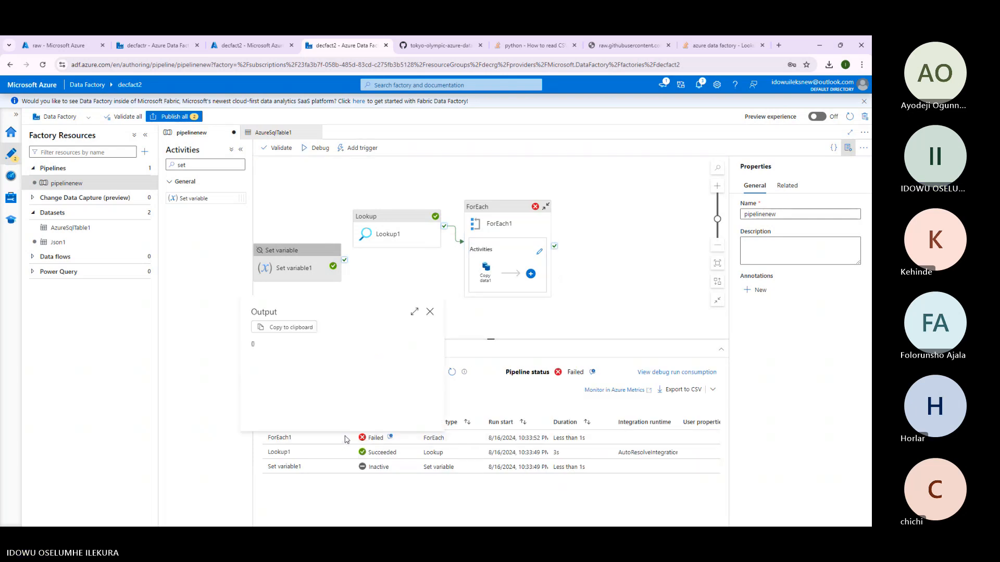
Examine the failed ForEach1 activity's input JSON from the last debug run, including its items expression and Copy data1 parameters.
left_click(431, 311)
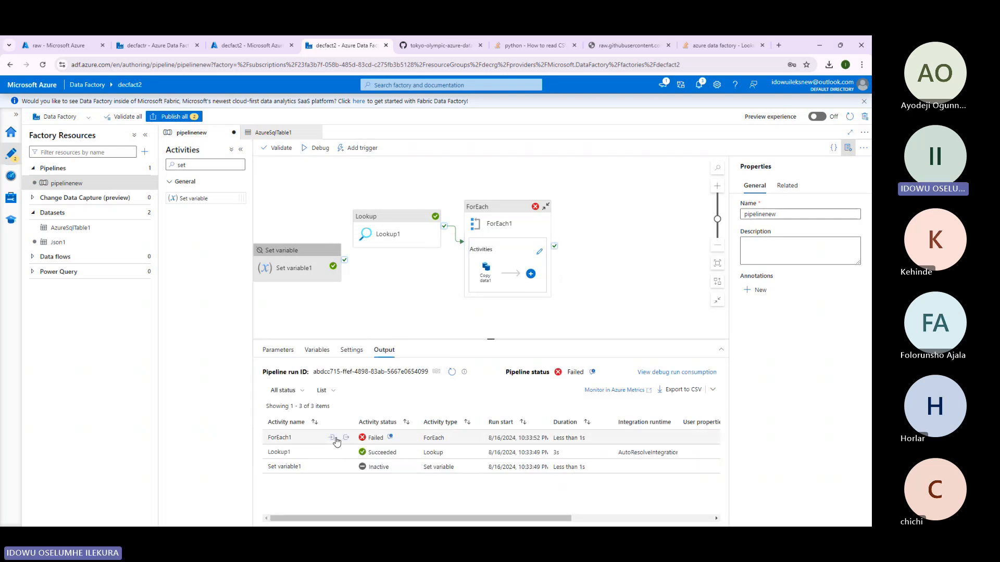
left_click(332, 440)
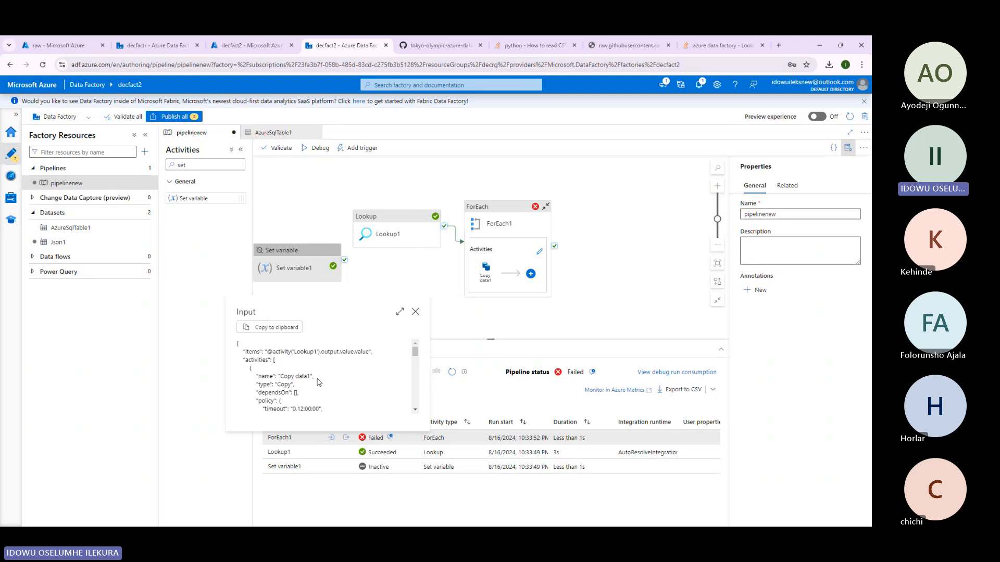
scroll(306, 376, "down", 3)
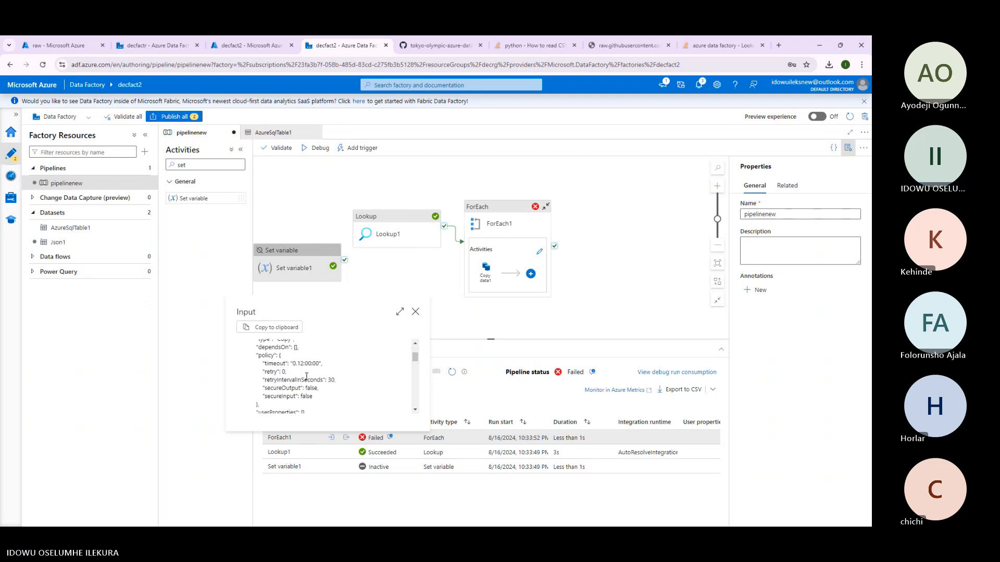
scroll(306, 376, "down", 2)
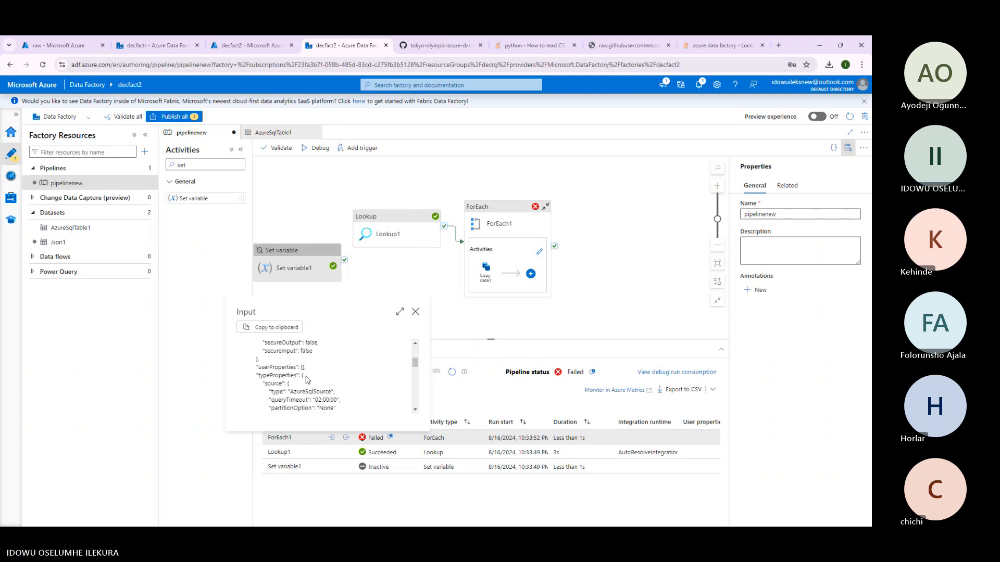
scroll(307, 378, "down", 4)
scroll(307, 376, "down", 4)
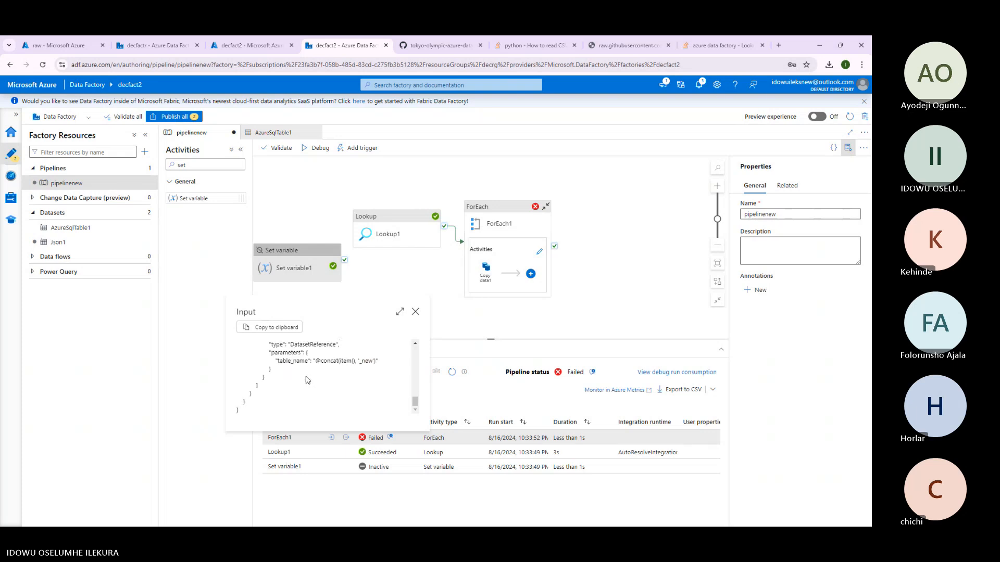
scroll(307, 380, "up", 10)
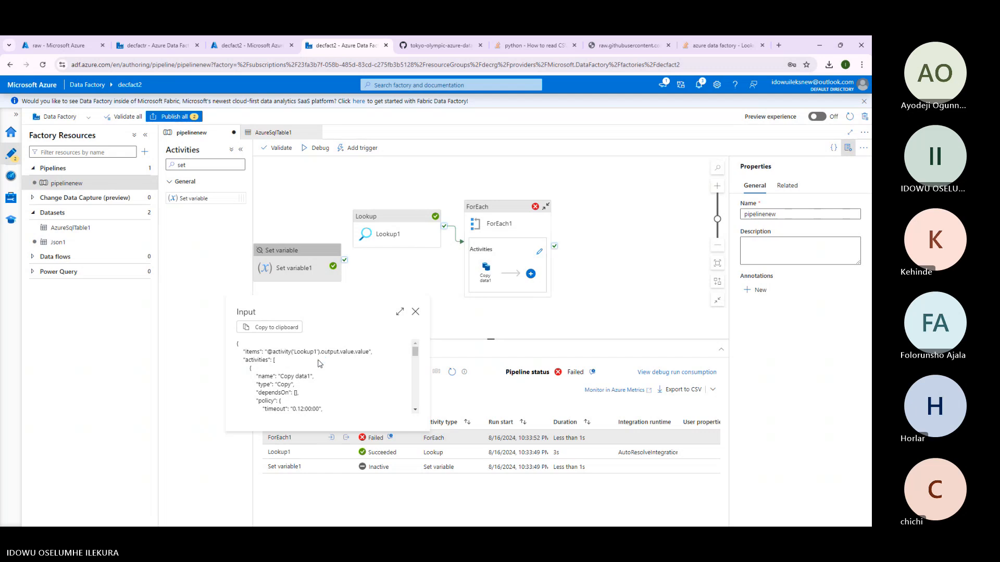
left_click(415, 313)
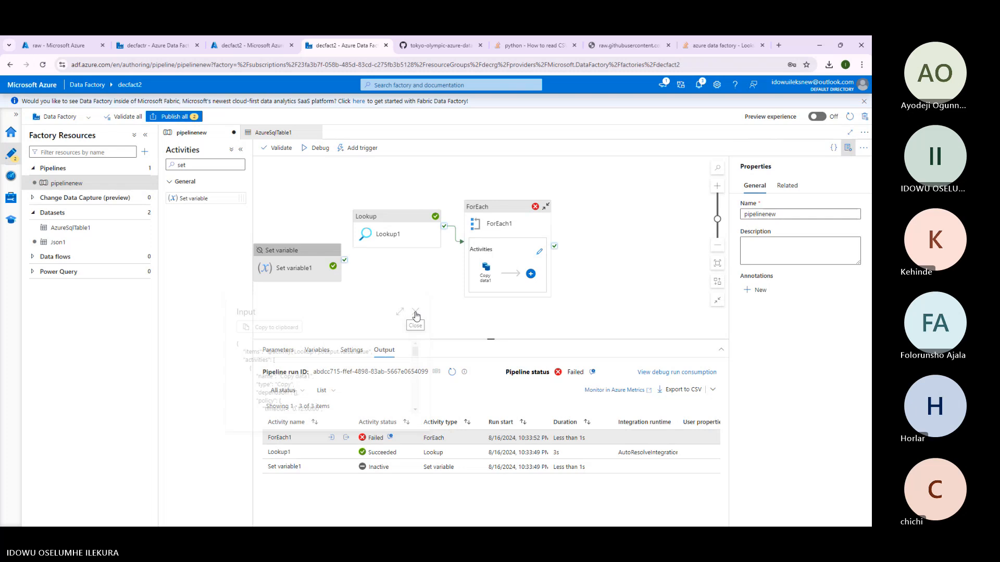
left_click(499, 222)
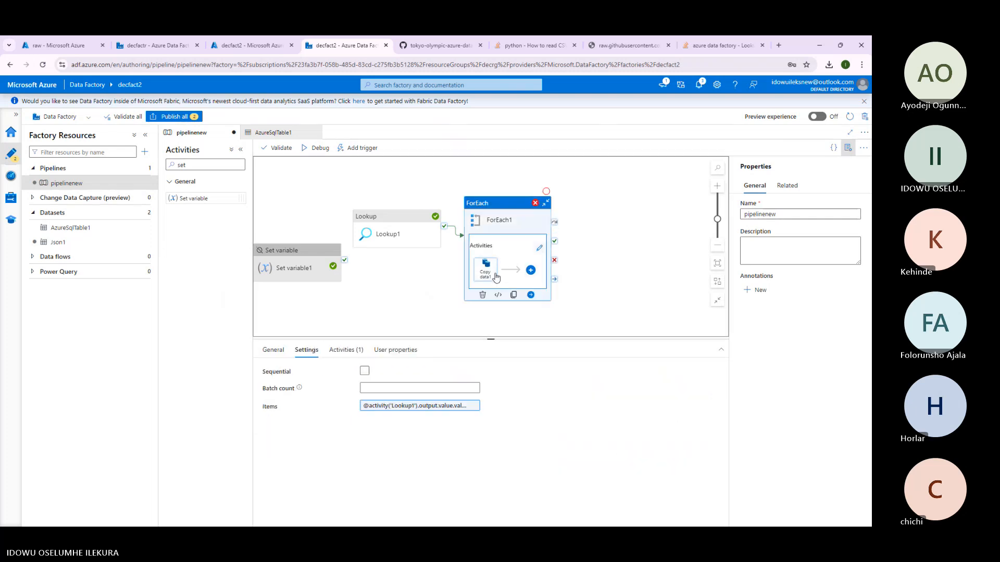
left_click(405, 409)
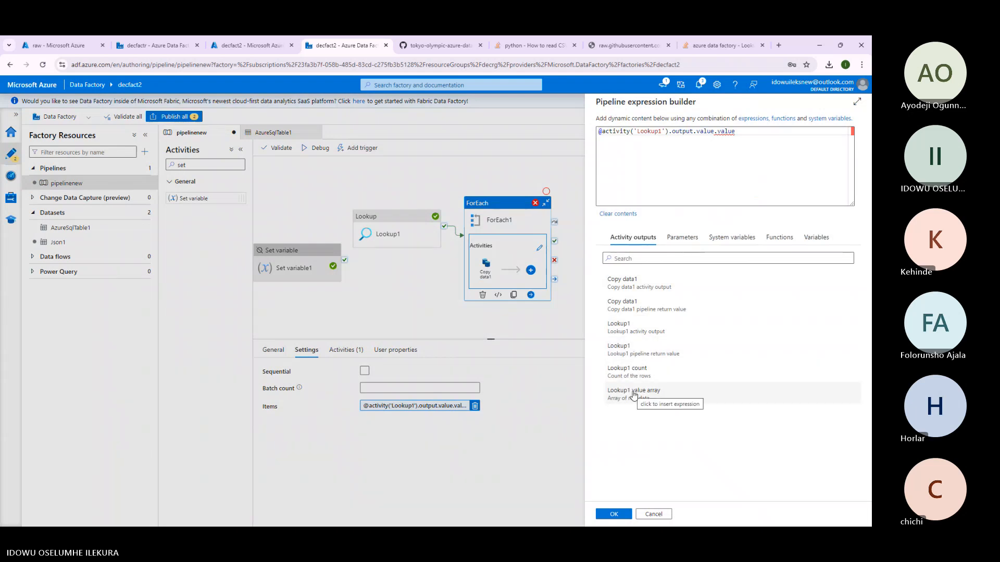
double_click(717, 131)
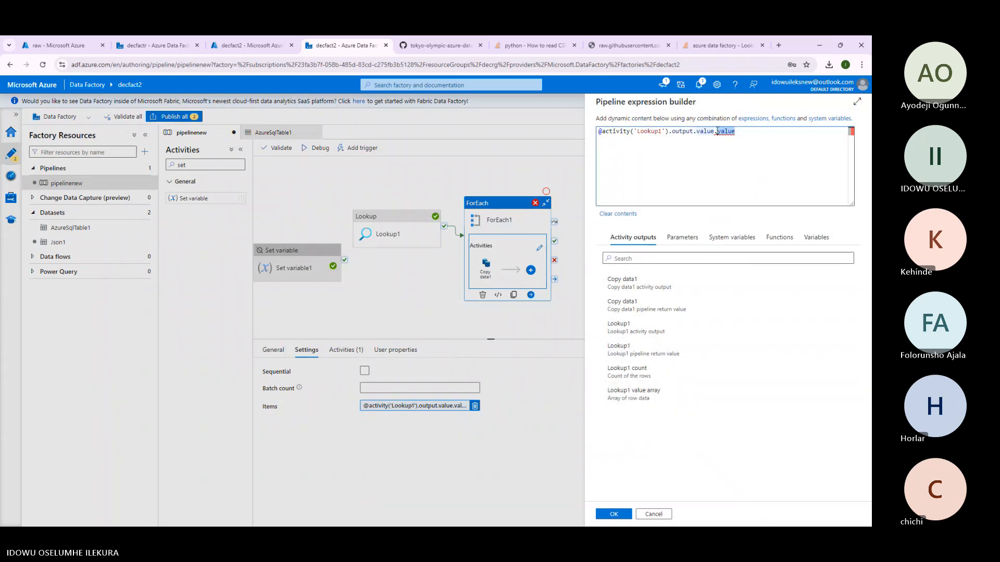
key("BackSpace")
key("BackSpace")
left_click(610, 514)
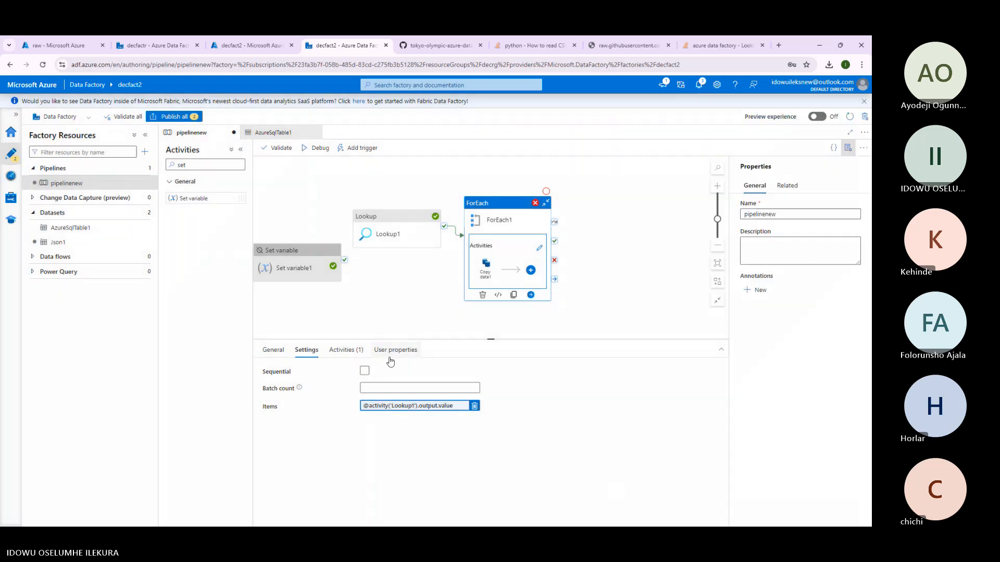
Review the ForEach1 items expression, general properties and inner activities without changing them.
left_click(415, 409)
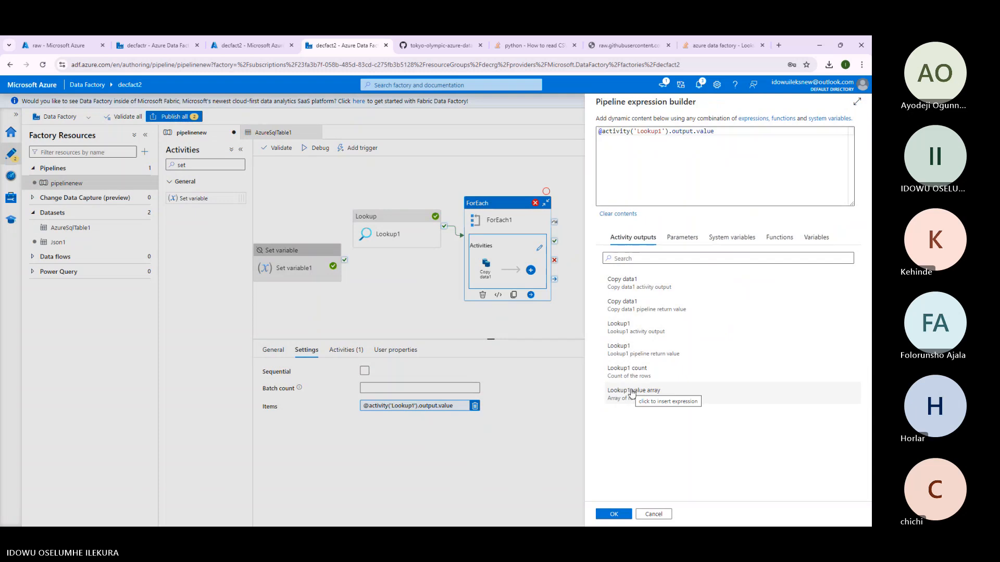
left_click(654, 515)
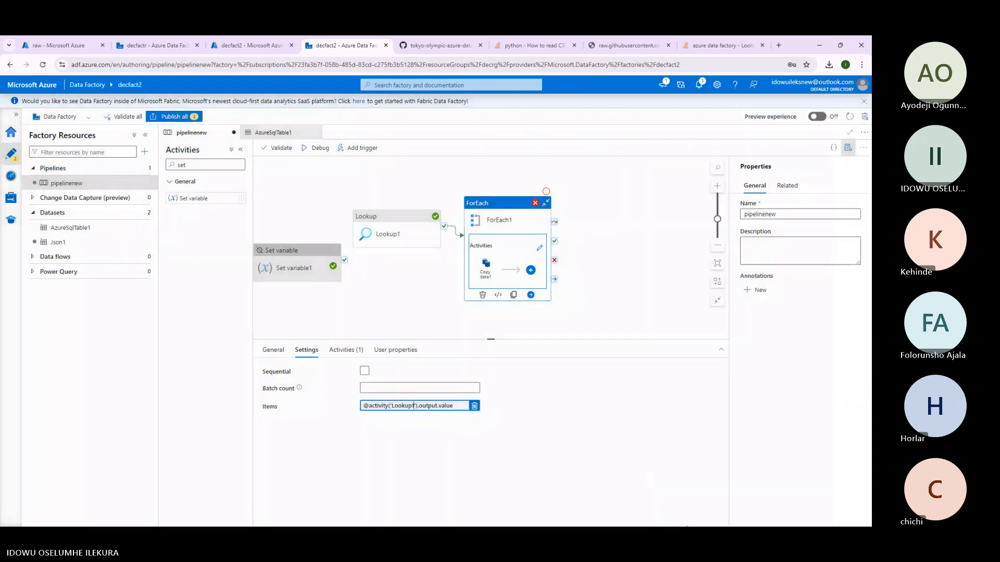
left_click(348, 351)
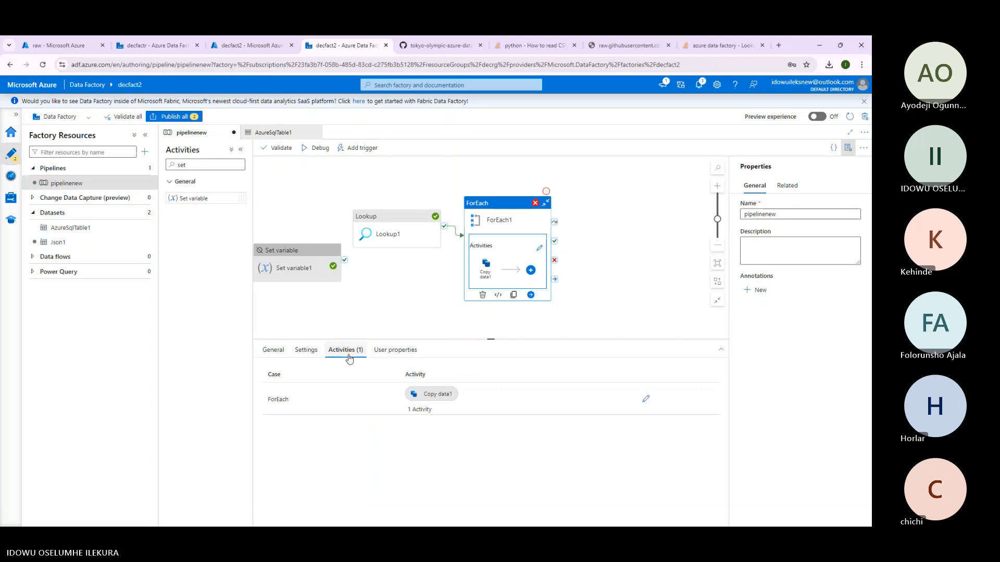
left_click(311, 351)
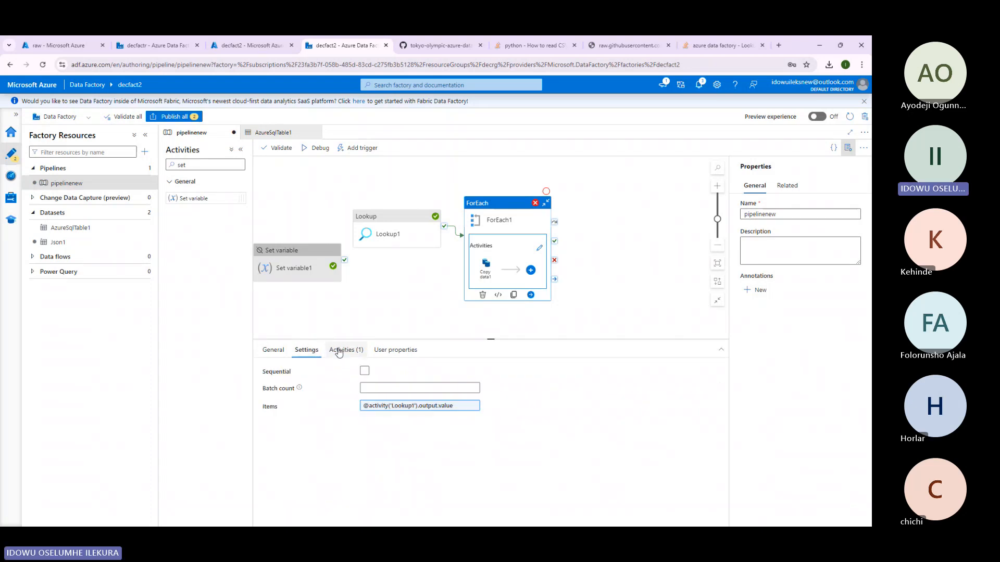
left_click(273, 350)
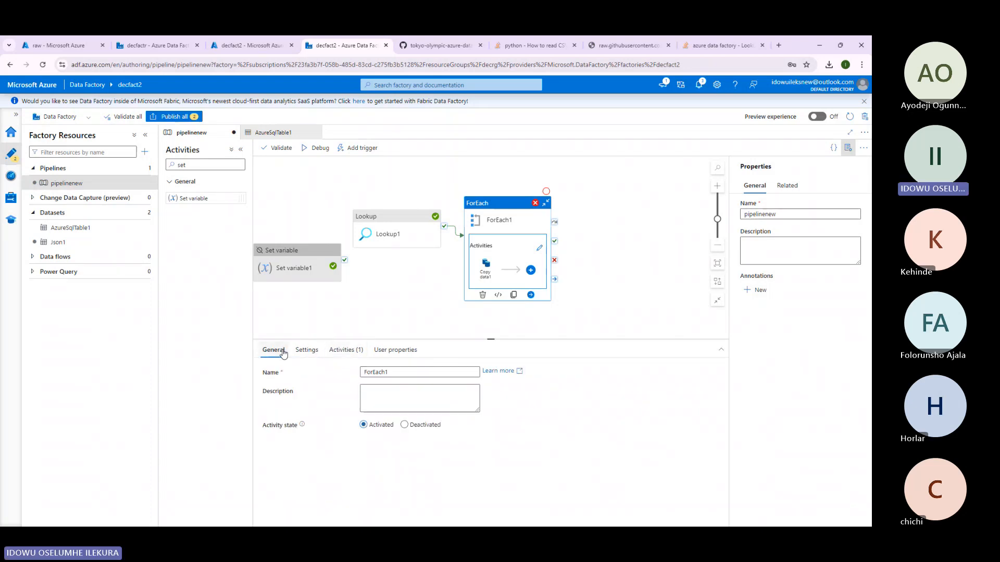
left_click(312, 352)
left_click(496, 250)
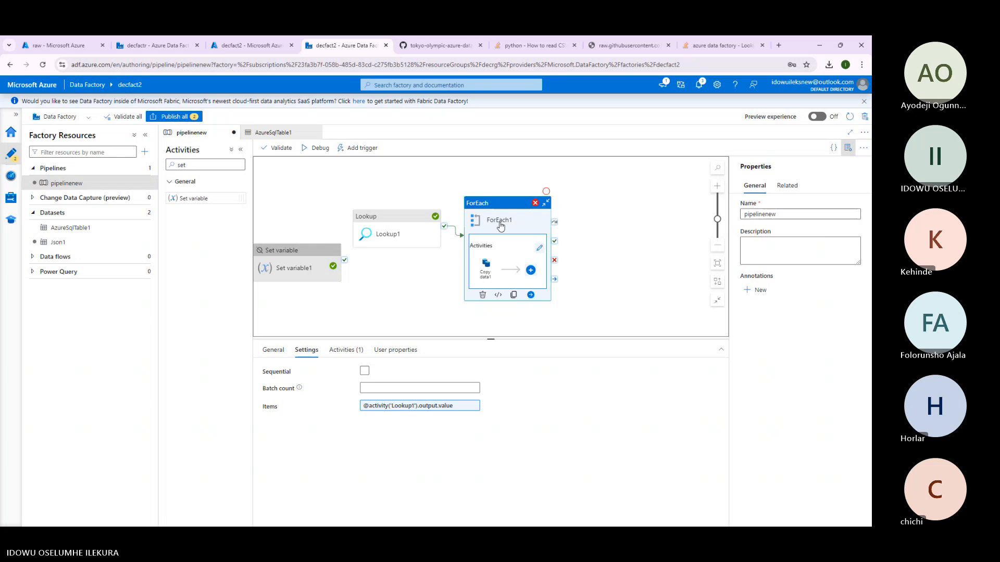
left_click(343, 354)
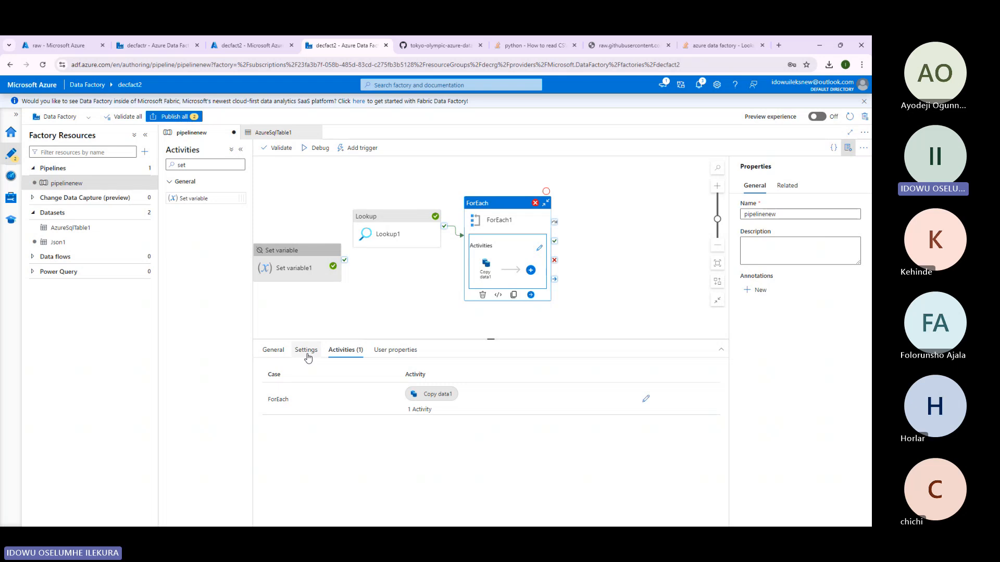
Examine the Lookup1 activity's input and output JSON from the debug run, focusing on the value array.
left_click(411, 235)
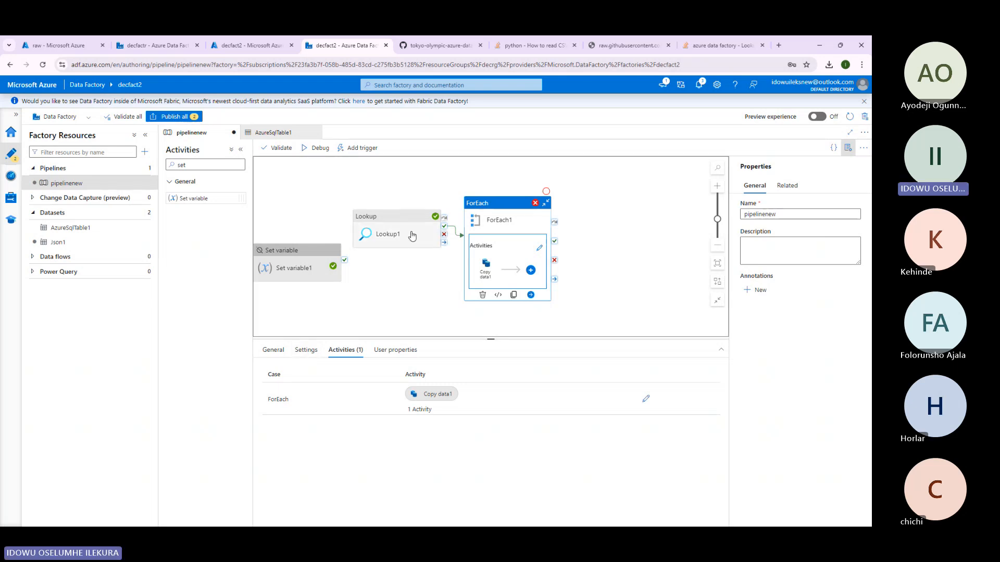
left_click(377, 324)
left_click(331, 438)
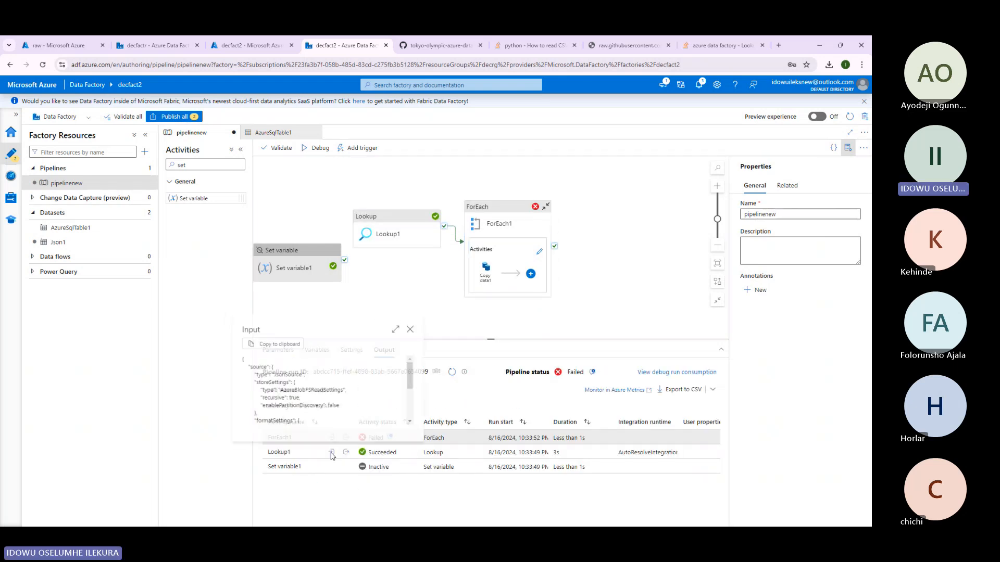
scroll(323, 390, "down", 5)
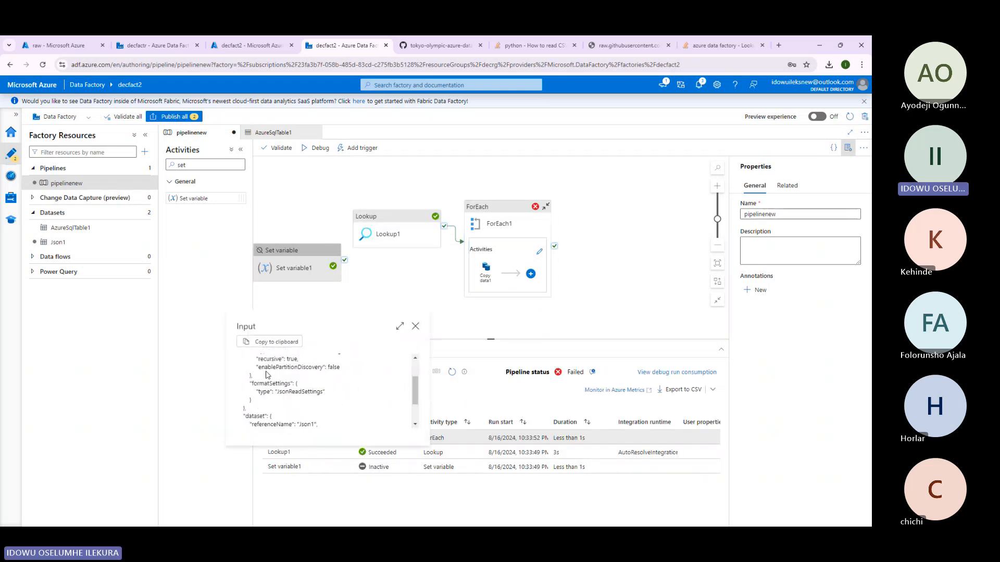
left_click(415, 327)
left_click(346, 438)
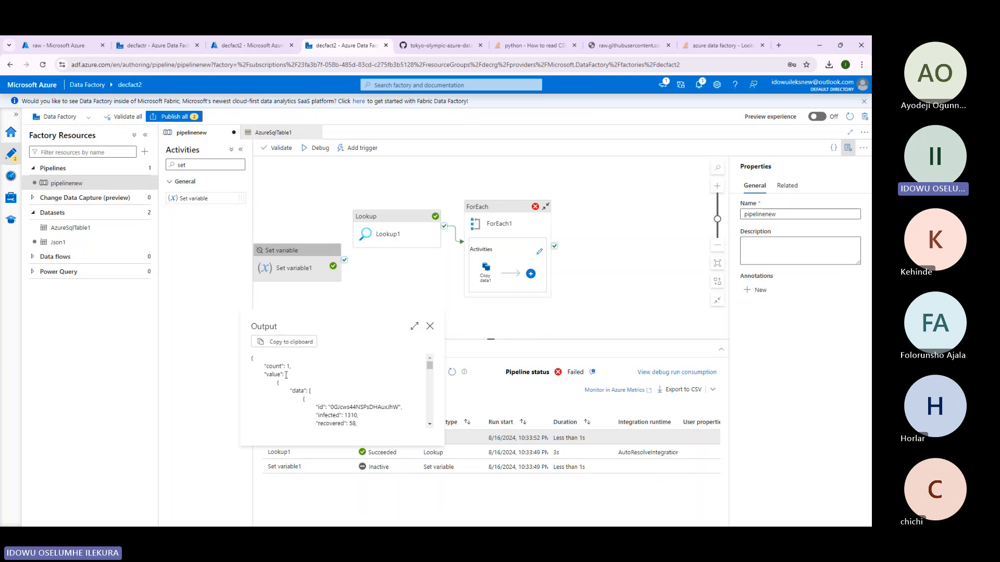
left_click_drag(264, 374, 282, 375)
left_click(286, 375)
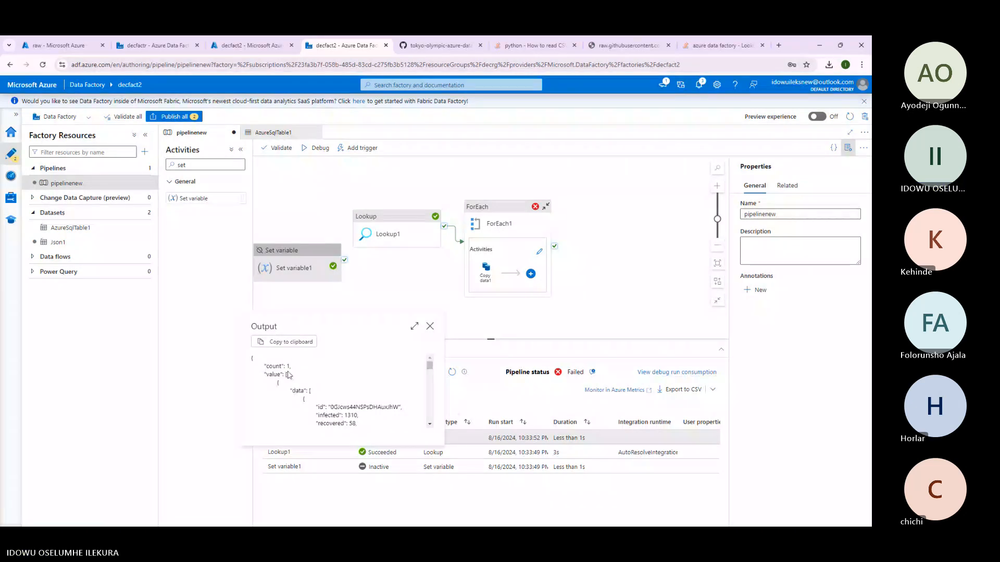
left_click(429, 327)
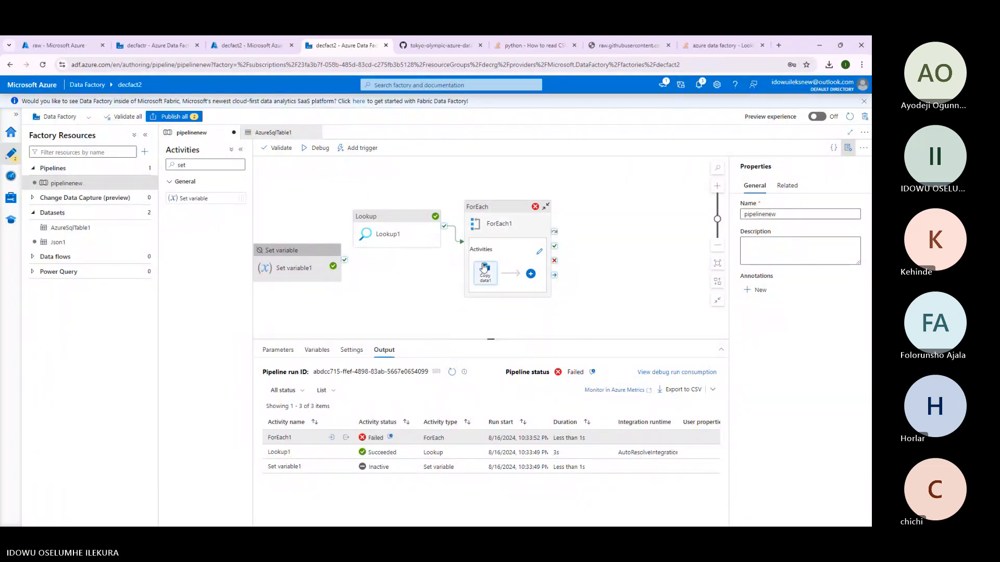
Inspect the Copy data1 source settings and the activities inside ForEach1, and return to the main pipelinenew canvas.
left_click(485, 266)
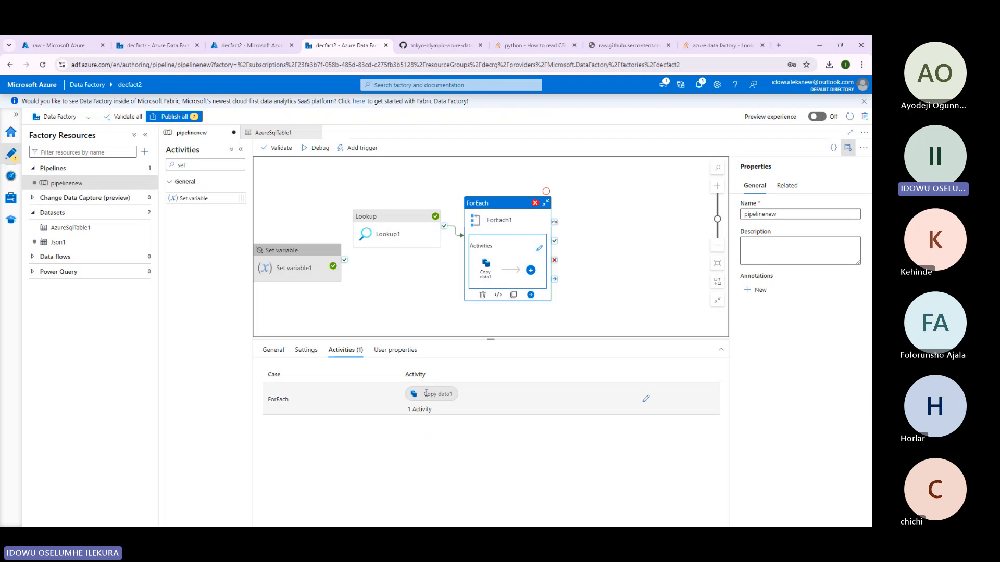
left_click(488, 271)
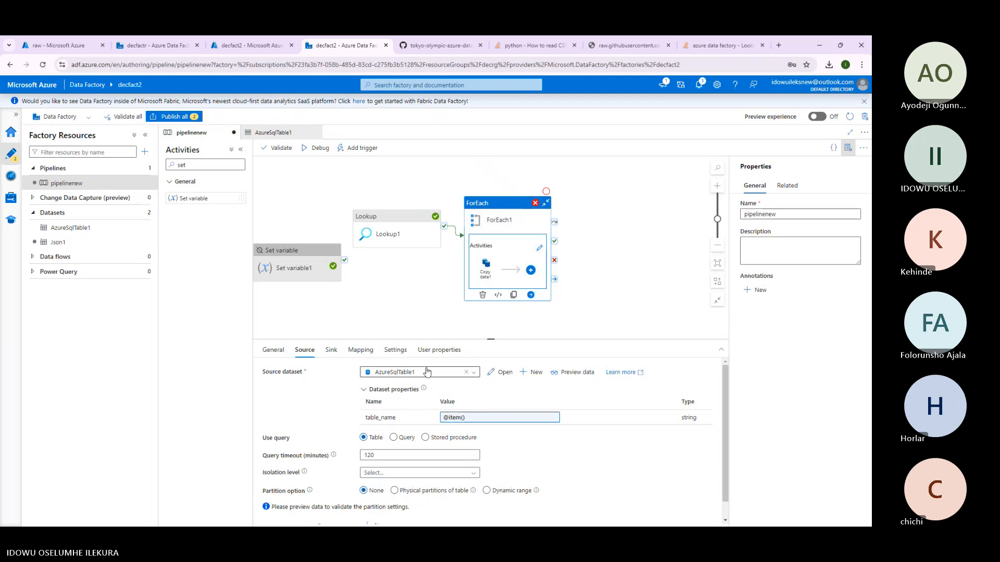
left_click(537, 260)
left_click(539, 251)
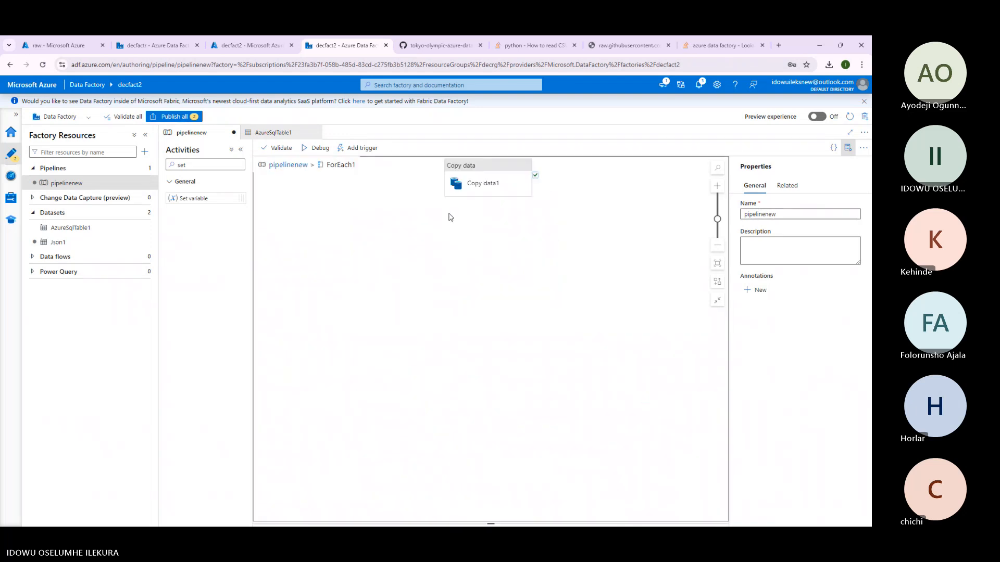
left_click(279, 164)
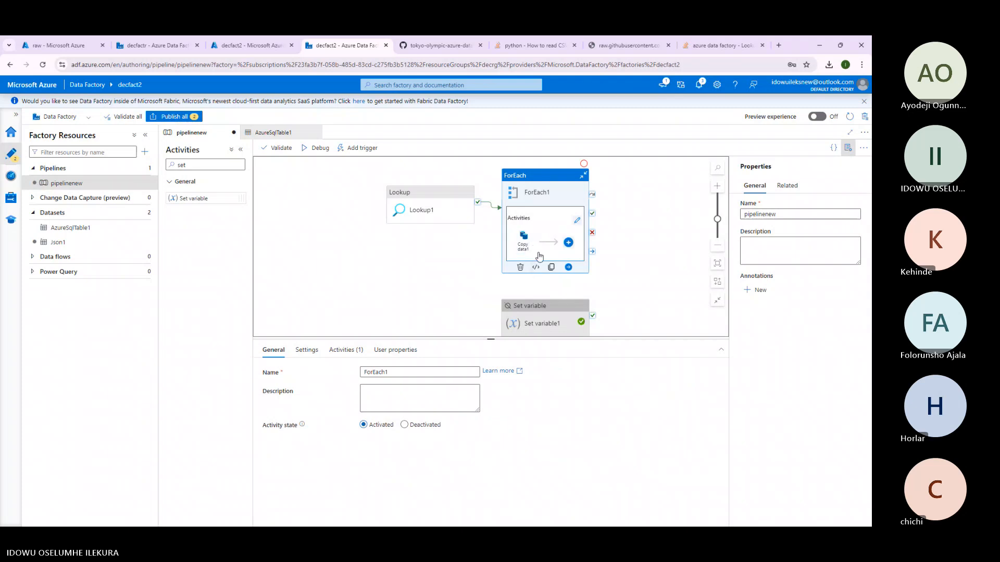
left_click(577, 222)
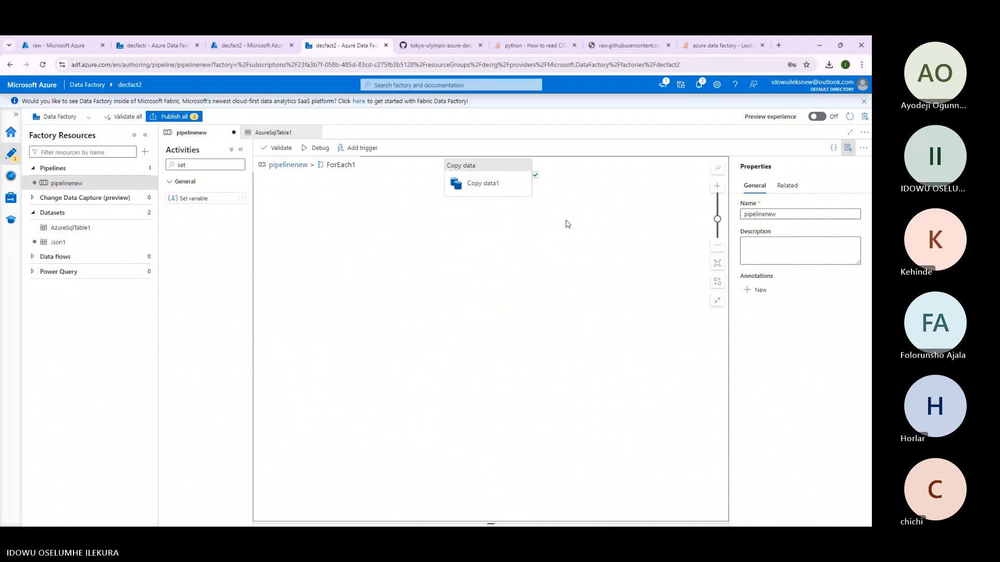
left_click(297, 169)
left_click(543, 204)
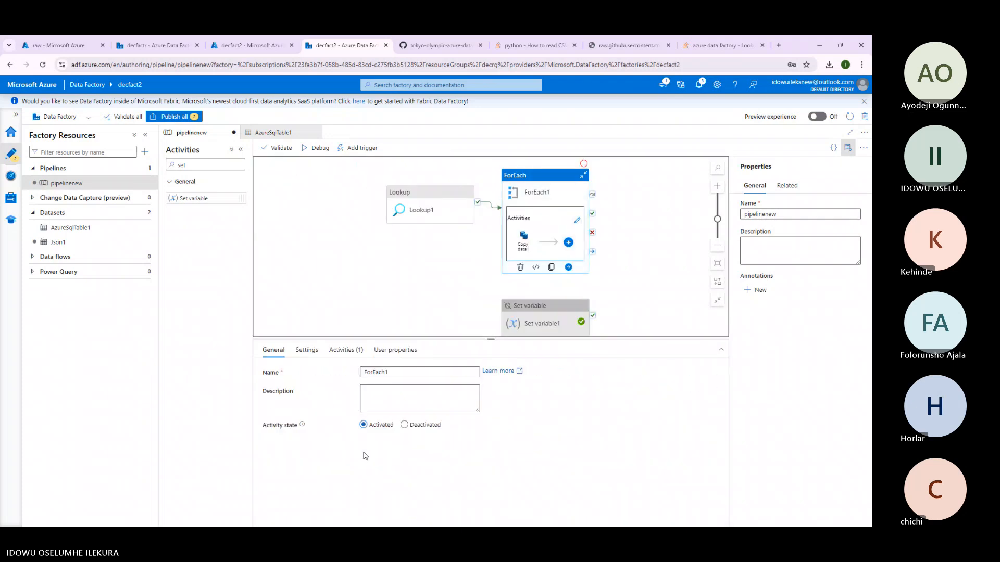
left_click(307, 350)
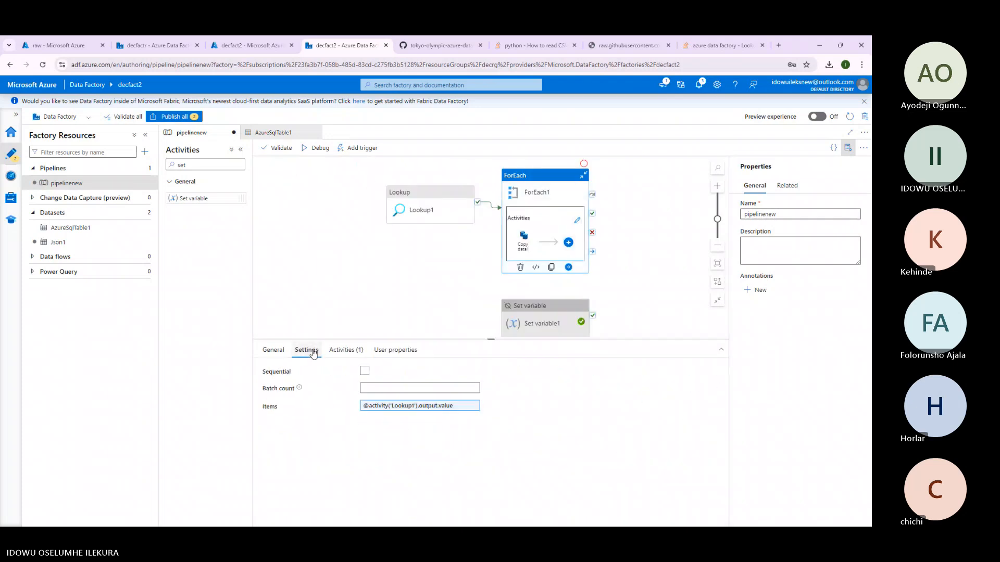
left_click(396, 408)
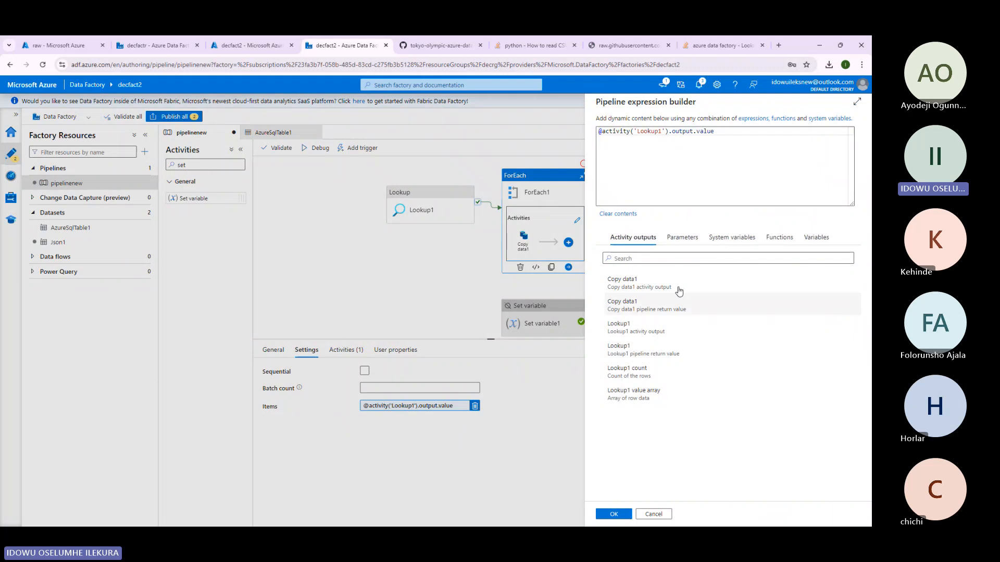
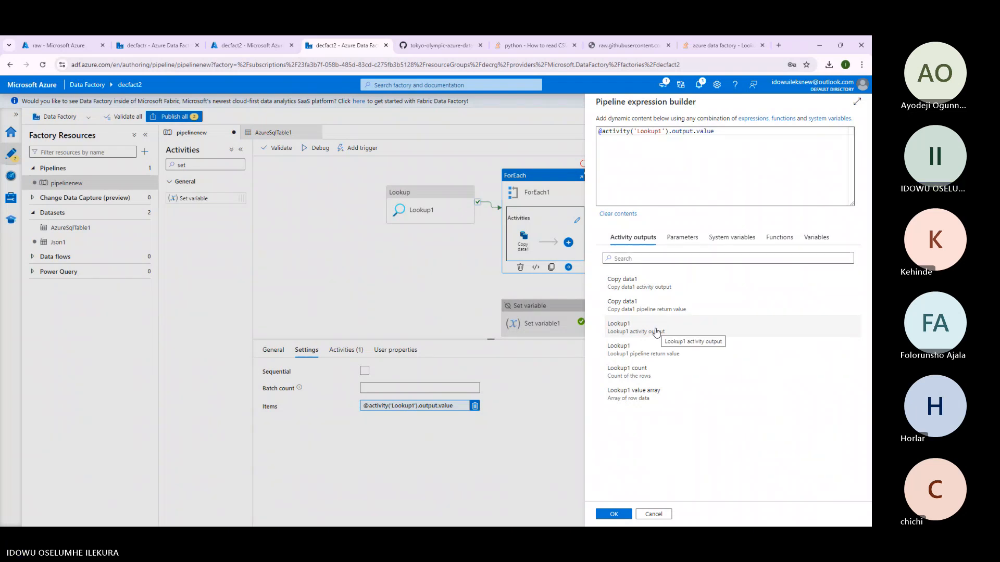
left_click(657, 331)
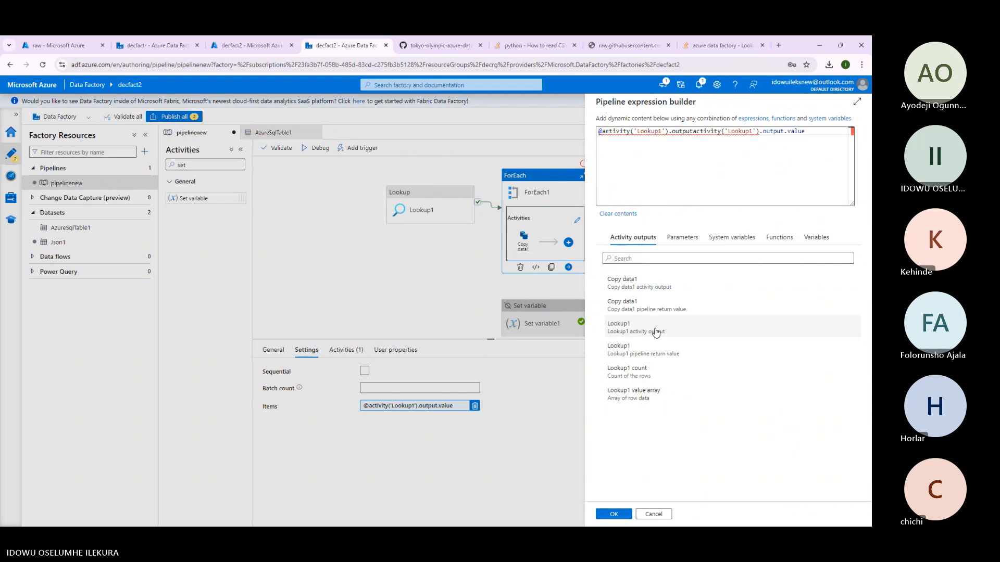
left_click_drag(714, 131, 712, 197)
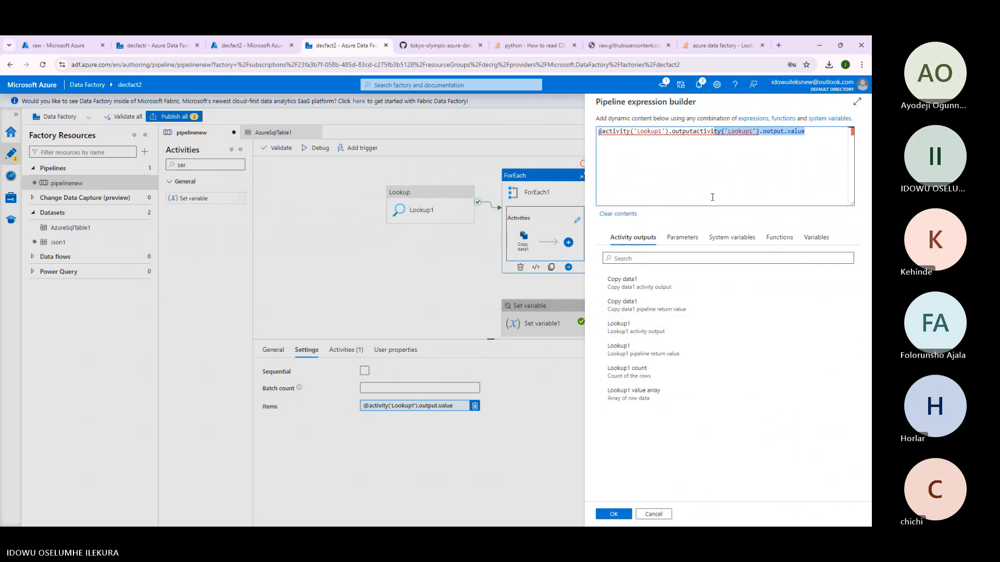
left_click_drag(738, 131, 722, 141)
key("ctrl+a")
key("BackSpace")
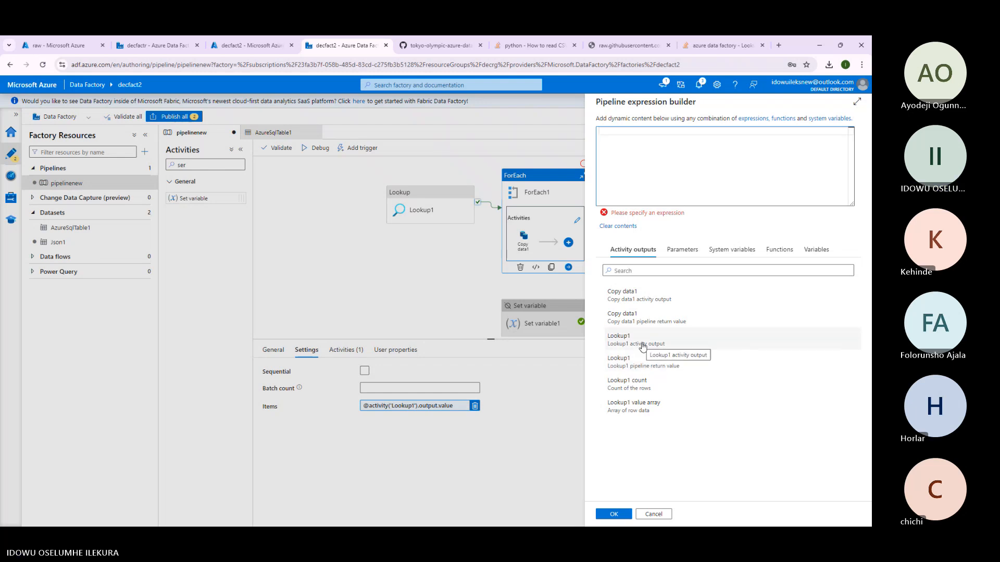
left_click(643, 343)
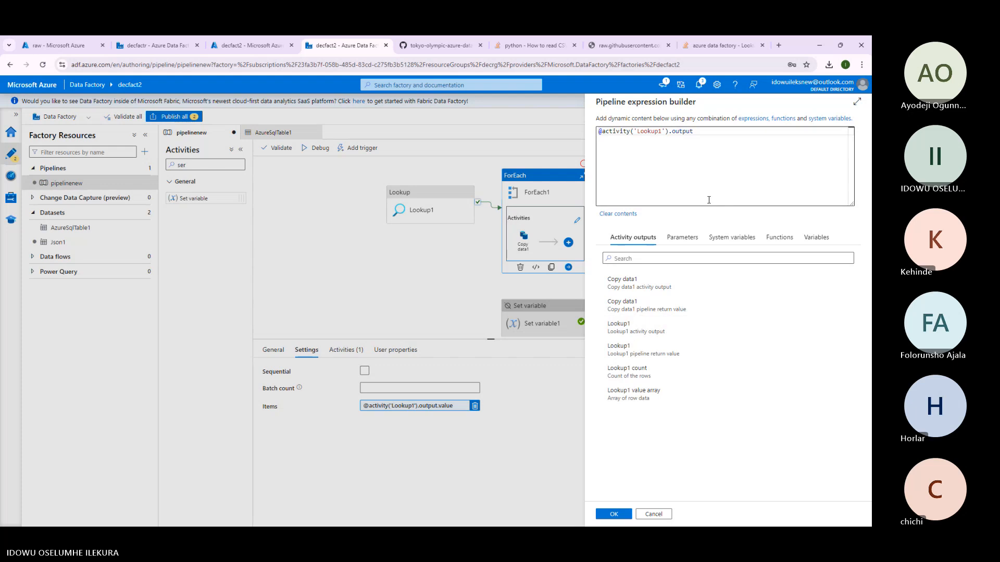
left_click(603, 516)
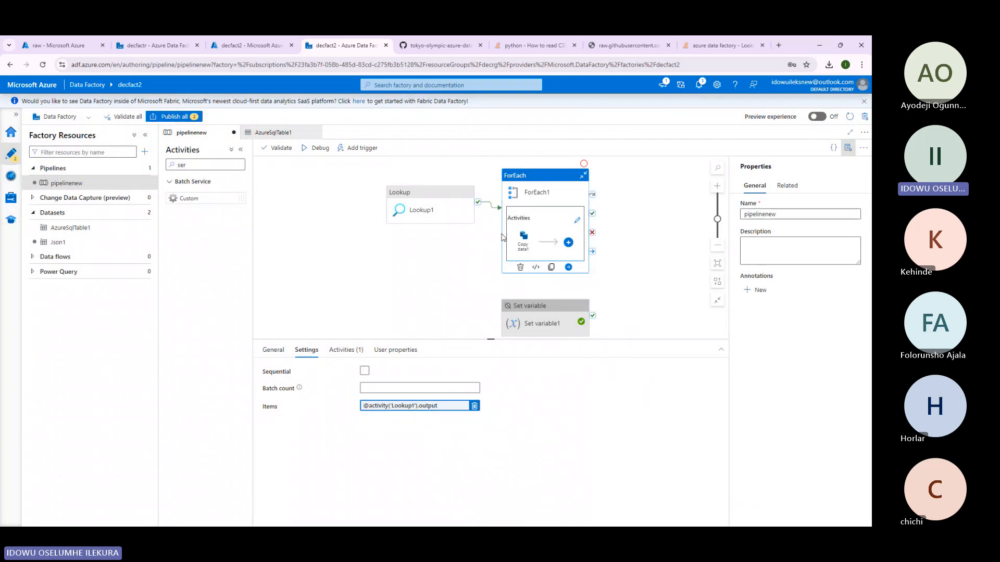
left_click(319, 148)
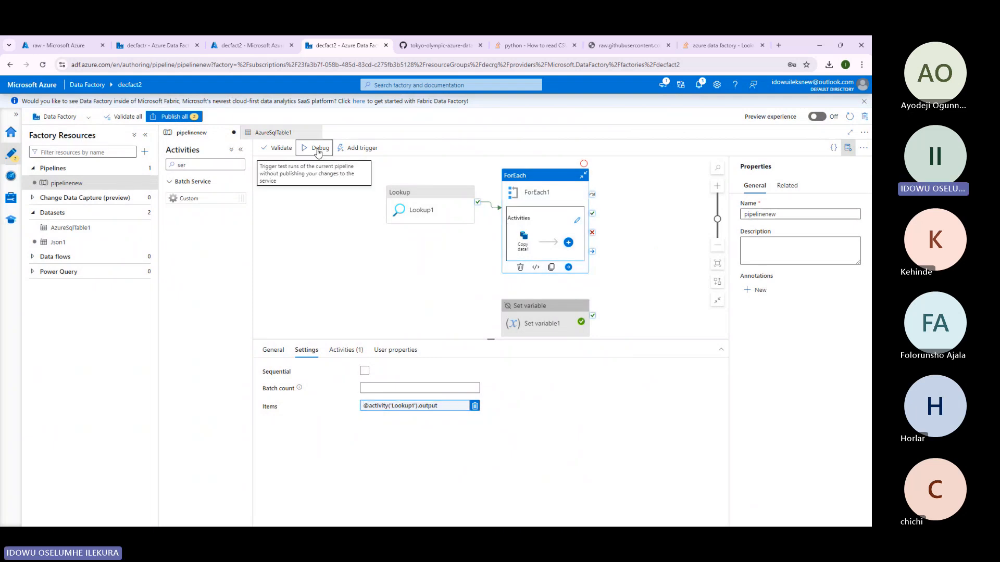
left_click(306, 278)
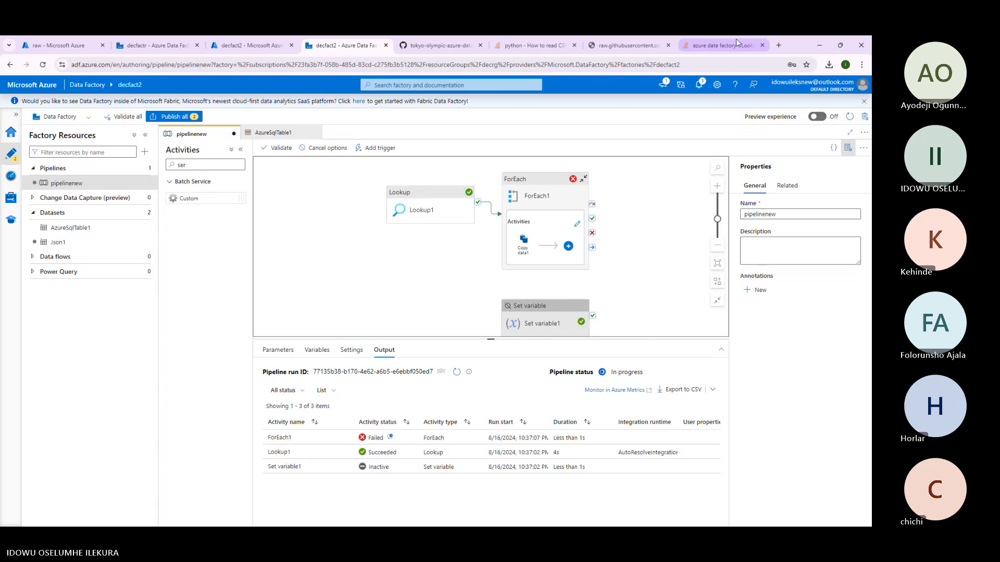
Read the Stack Overflow answer on using Lookup activity output as an array, focusing on its dynamic content expression.
left_click(719, 45)
scroll(384, 316, "up", 1)
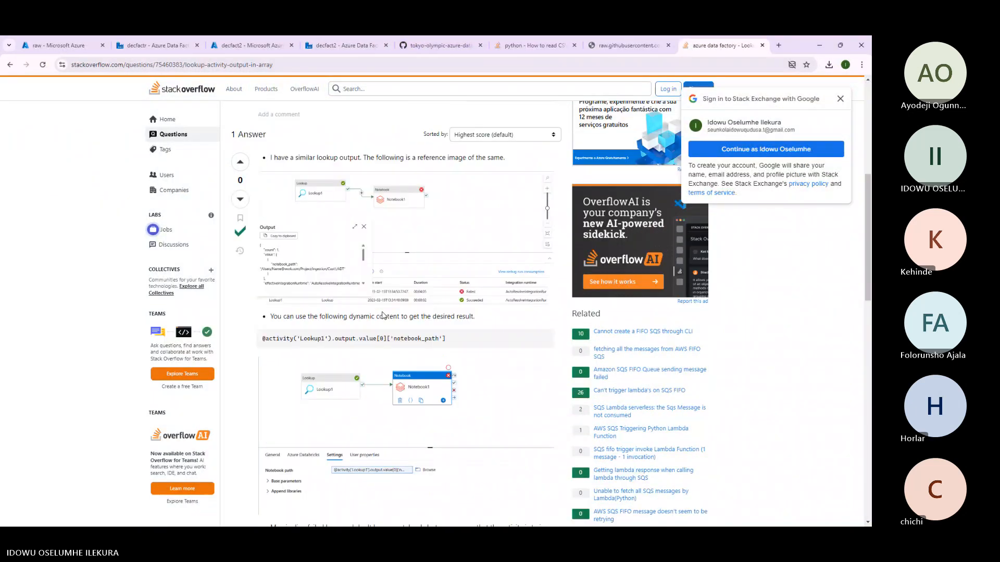
scroll(281, 318, "up", 1)
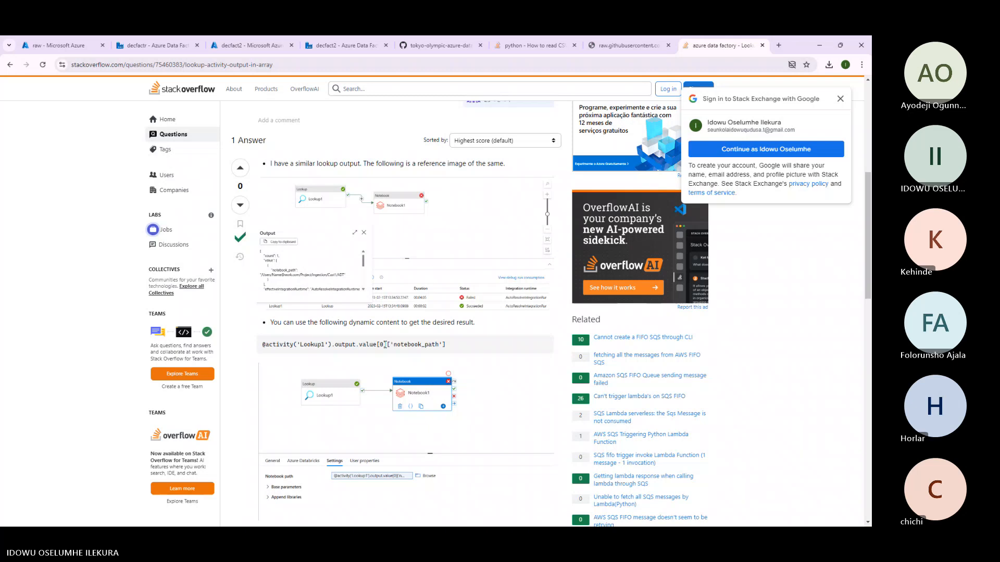
scroll(325, 415, "down", 3)
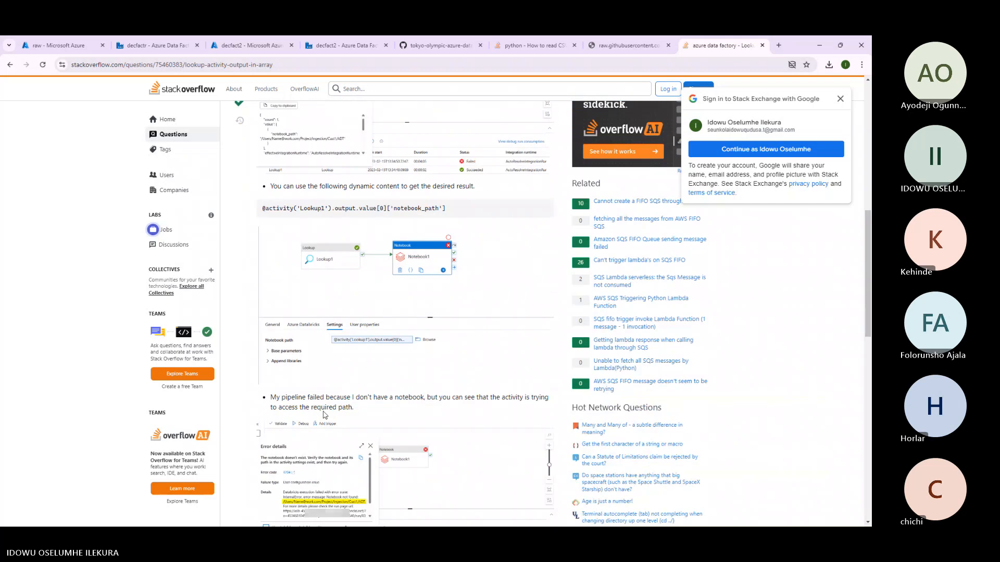
scroll(324, 415, "down", 5)
scroll(314, 403, "up", 2)
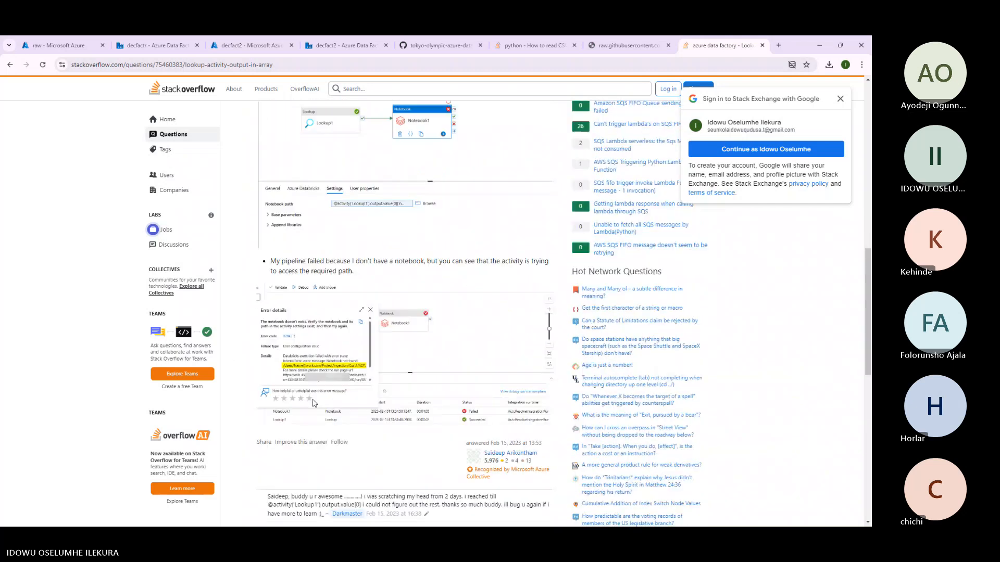
scroll(314, 403, "up", 7)
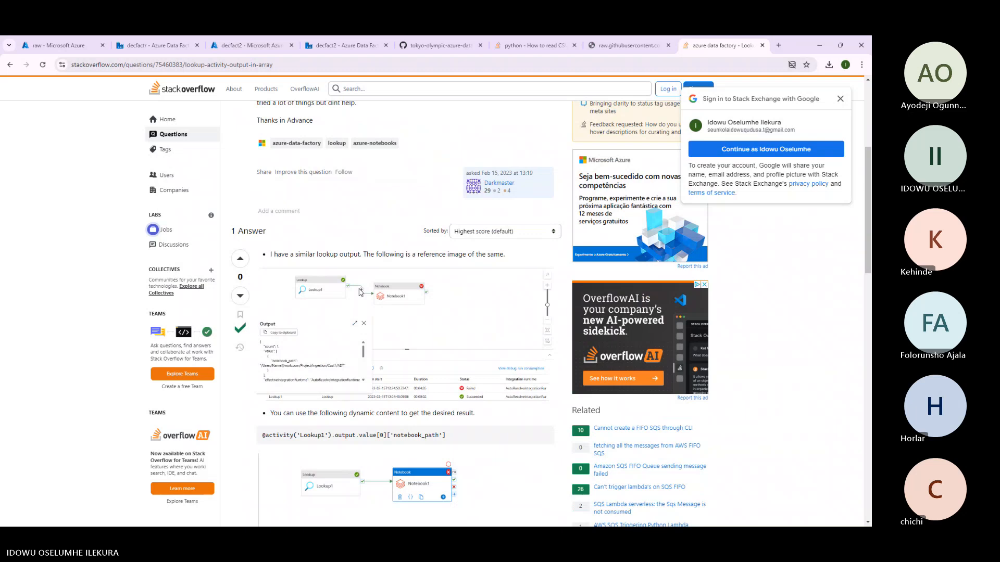
scroll(290, 354, "down", 1)
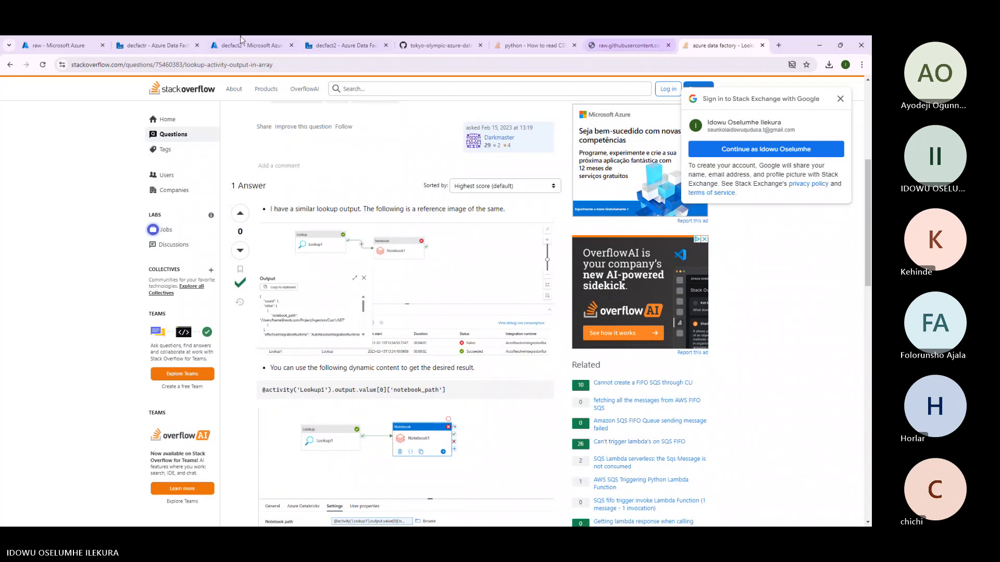
left_click(341, 46)
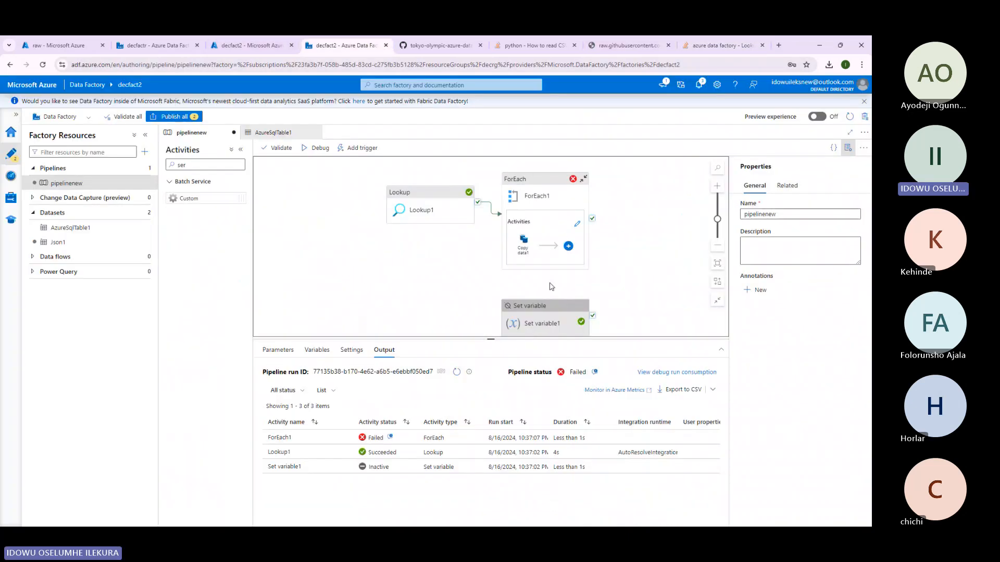
left_click(547, 263)
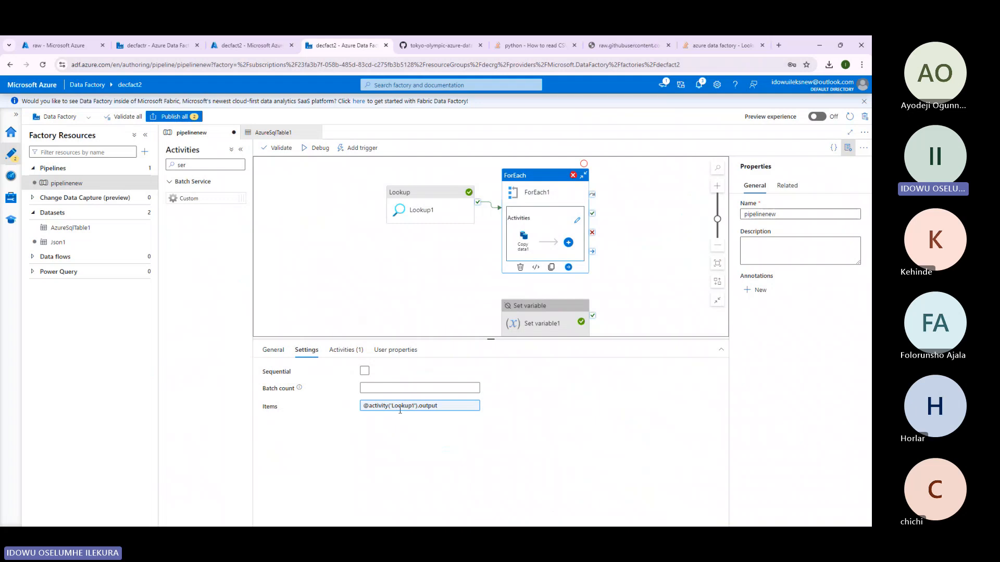
left_click(400, 411)
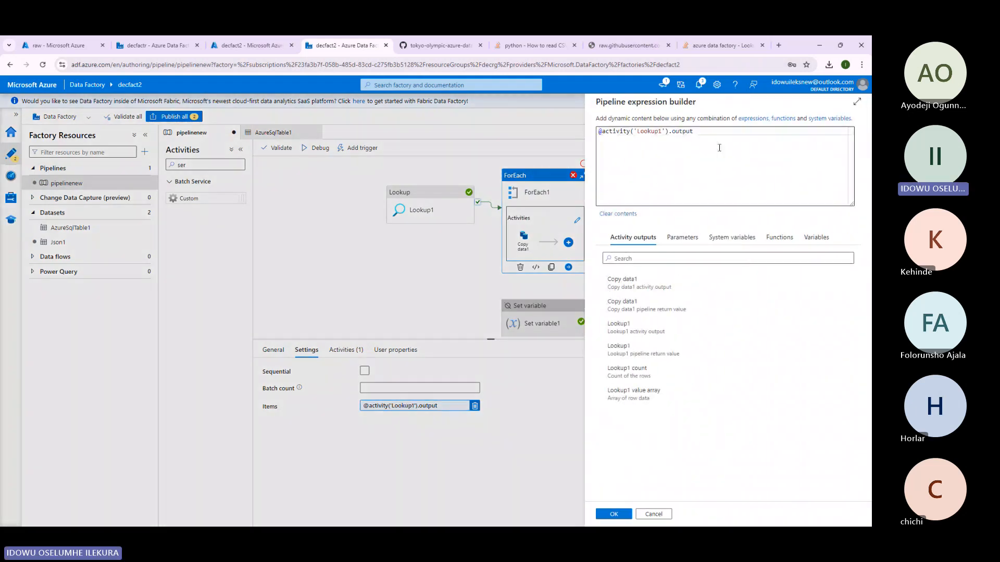
type(".")
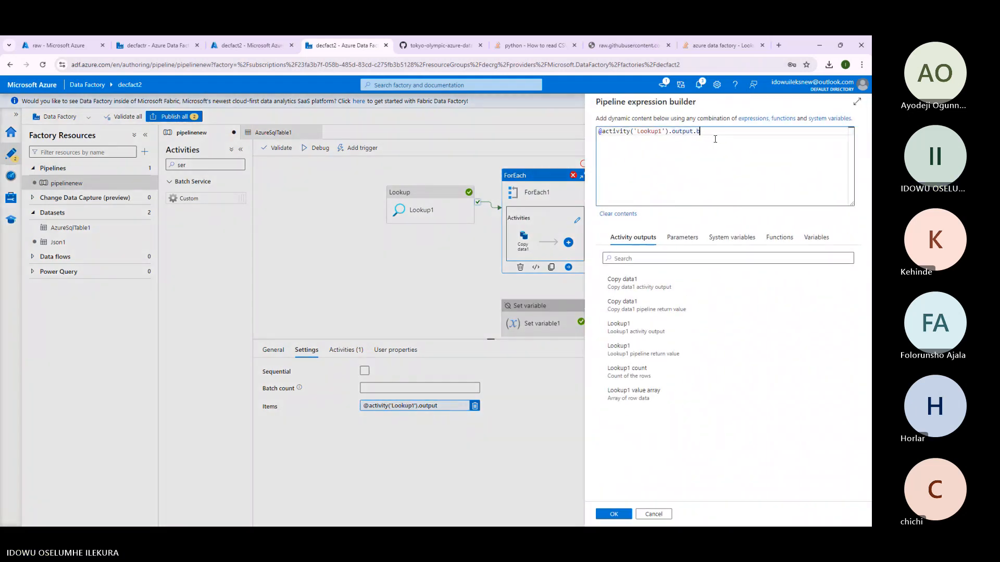
type("value")
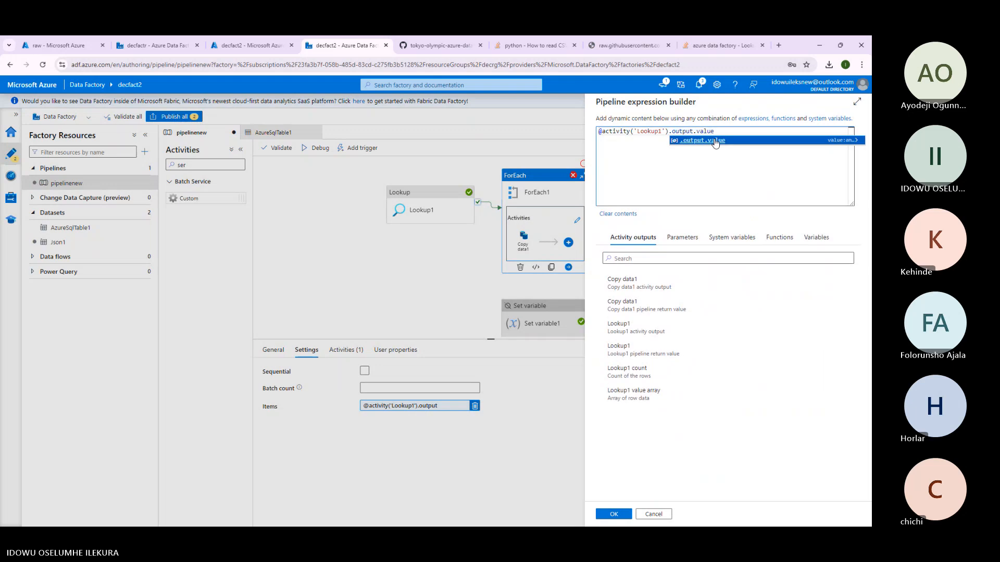
left_click(614, 515)
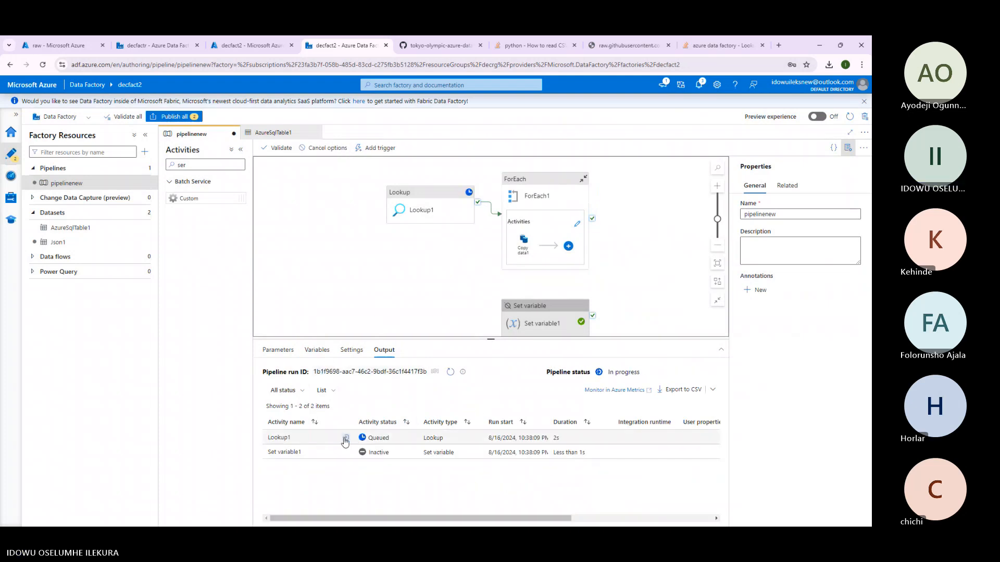
Examine the Lookup1 activity's input JSON from the debug run, including its source, format and dataset settings.
left_click(346, 438)
scroll(319, 372, "down", 5)
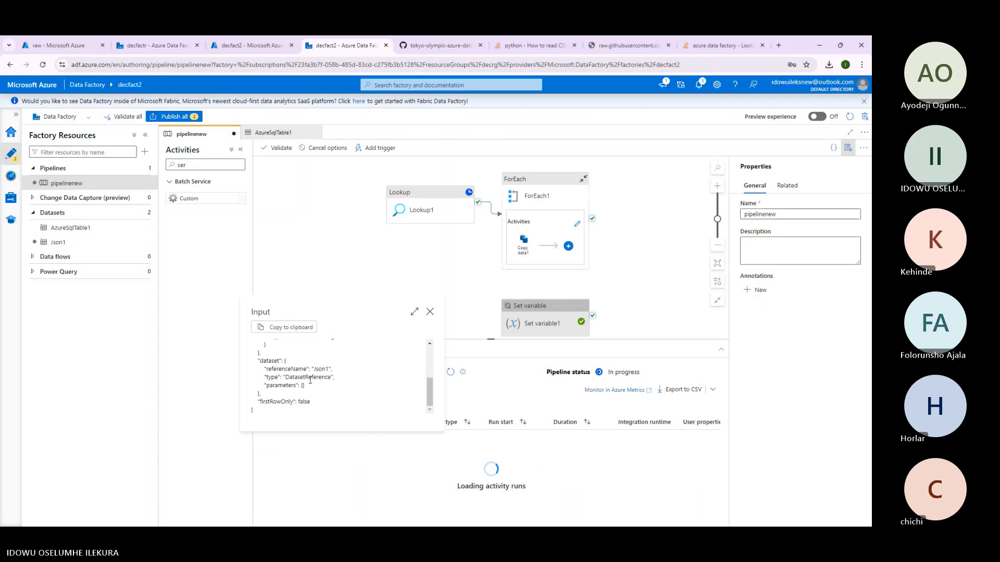
scroll(311, 380, "up", 1)
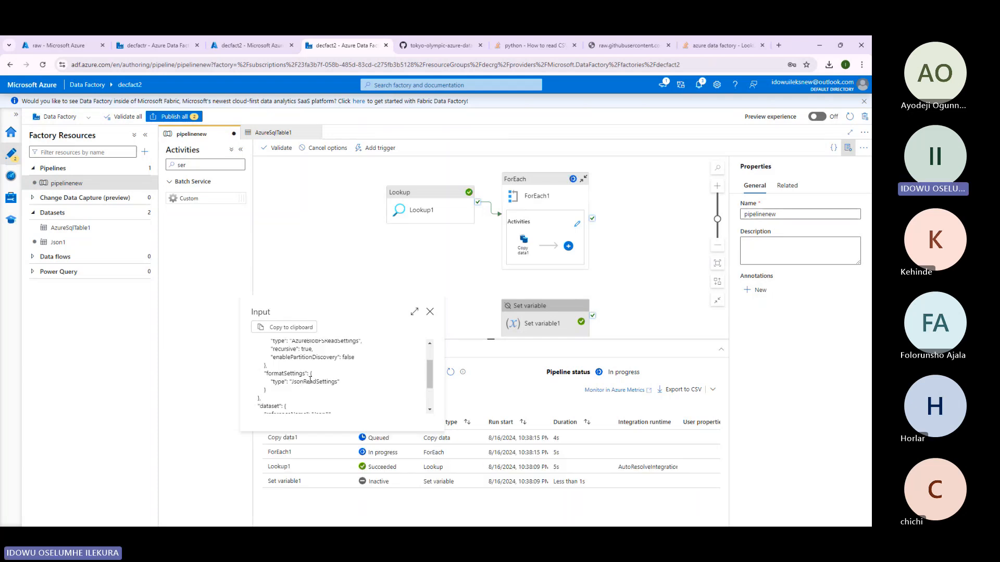
scroll(311, 383, "up", 1)
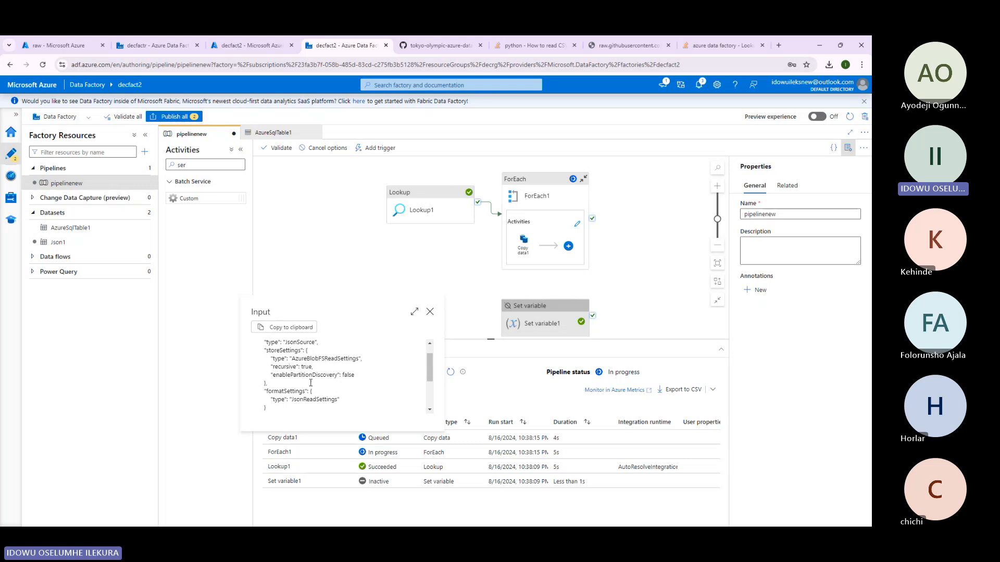
scroll(310, 383, "up", 1)
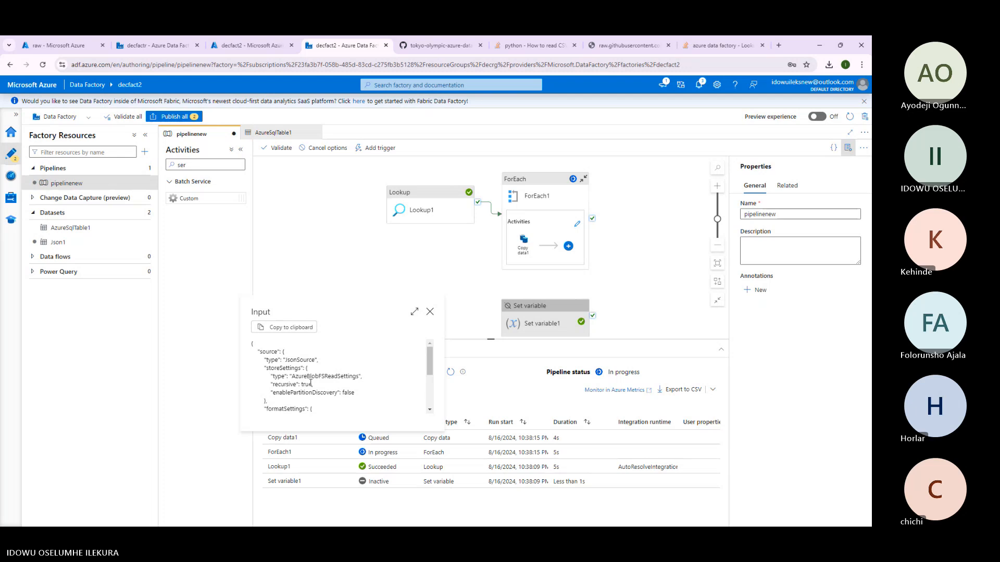
Check the ForEach1 activity's input and output details from the debug run.
left_click(348, 456)
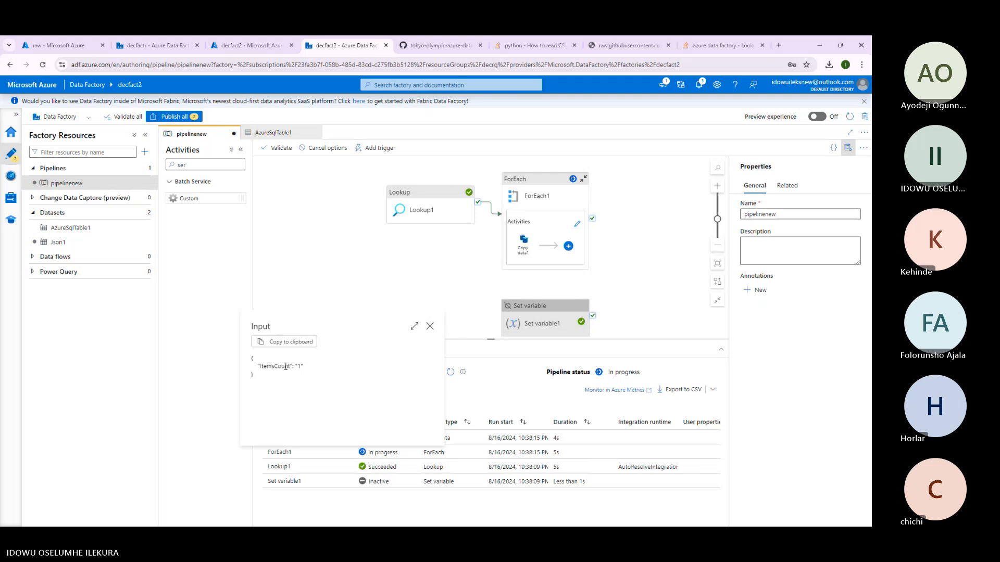
left_click(430, 327)
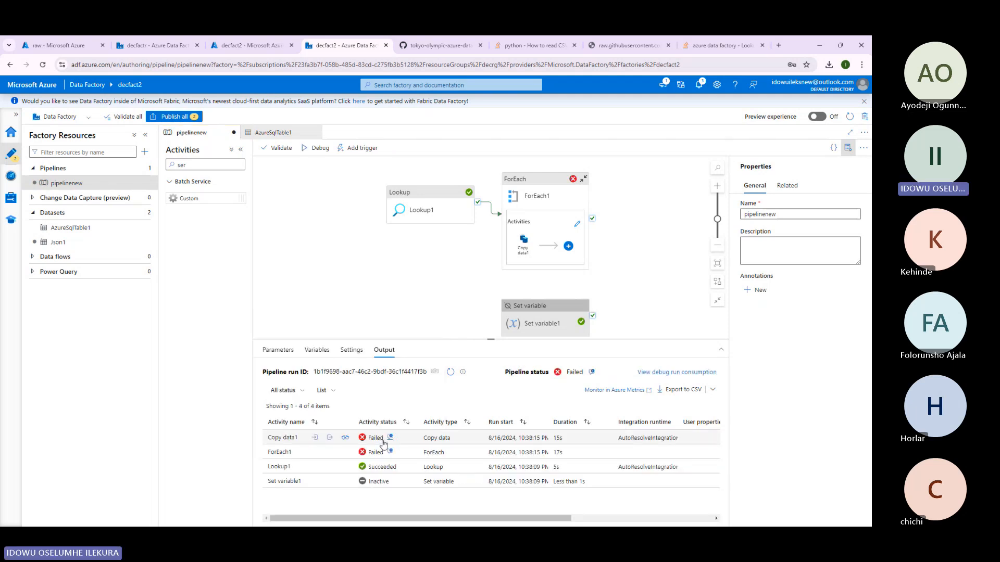
left_click(333, 453)
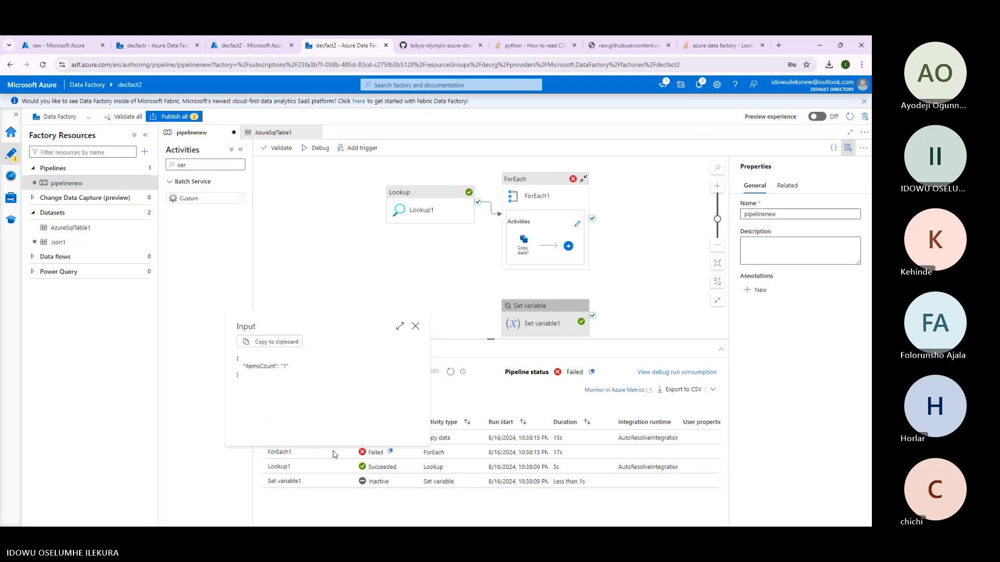
left_click(416, 327)
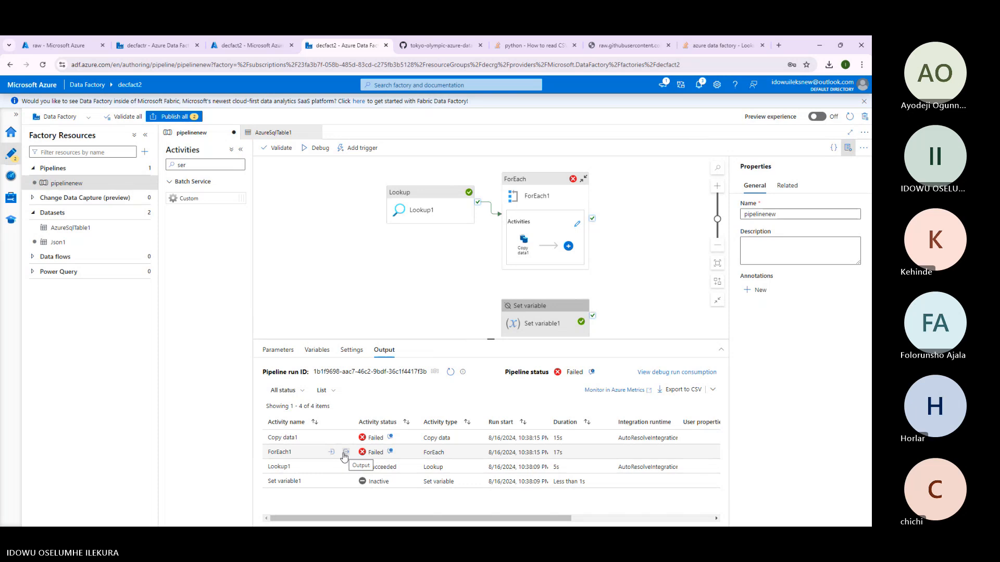
left_click(344, 457)
left_click(415, 326)
left_click(331, 452)
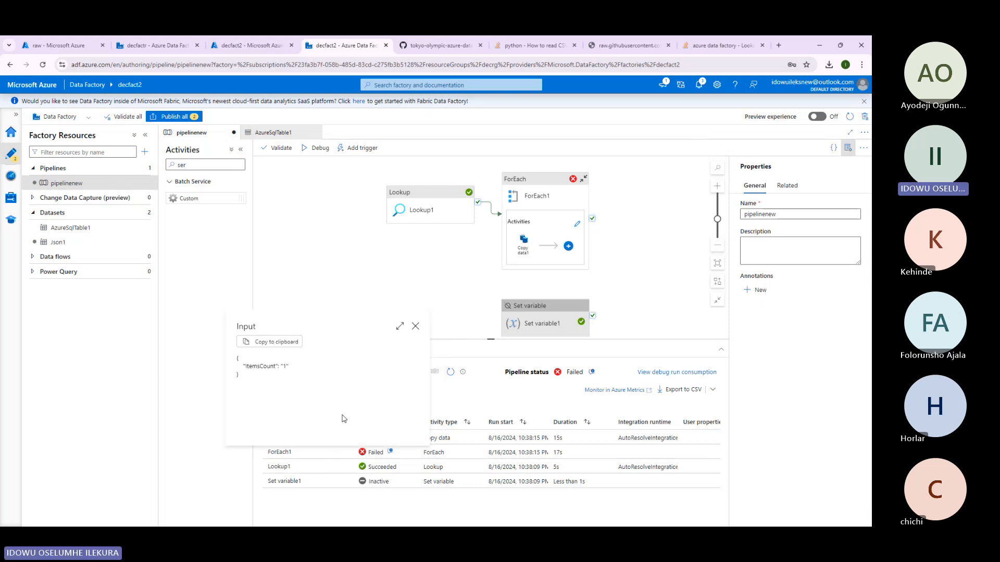
left_click(415, 326)
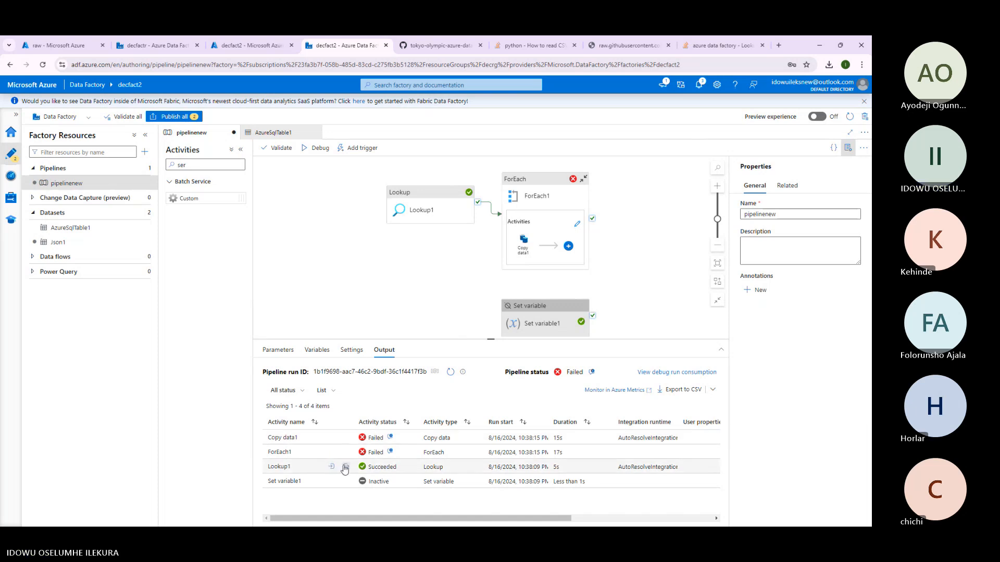
Examine the Lookup1 activity's output JSON from the debug run, focusing on how the value and data arrays are nested.
left_click(345, 468)
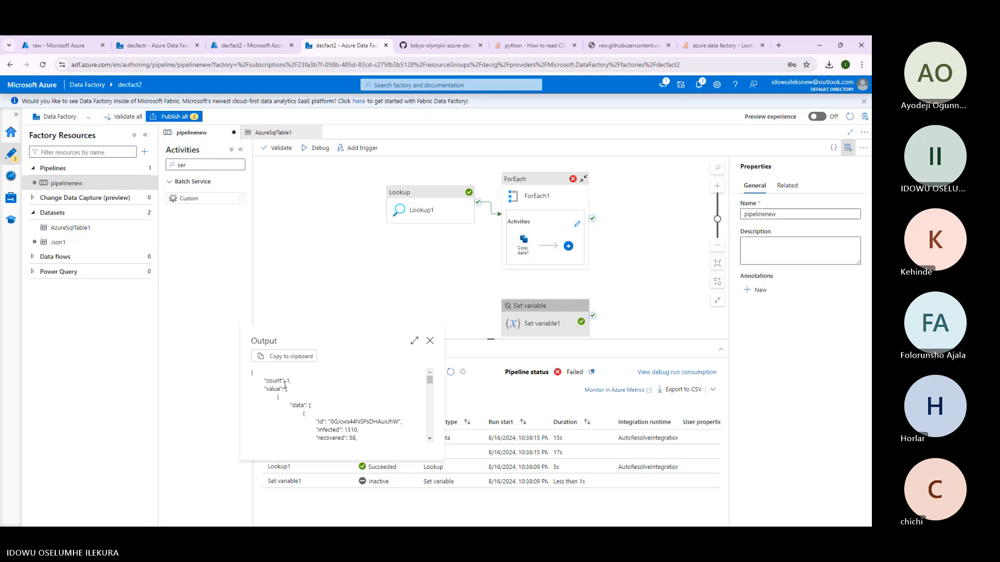
scroll(286, 388, "down", 1)
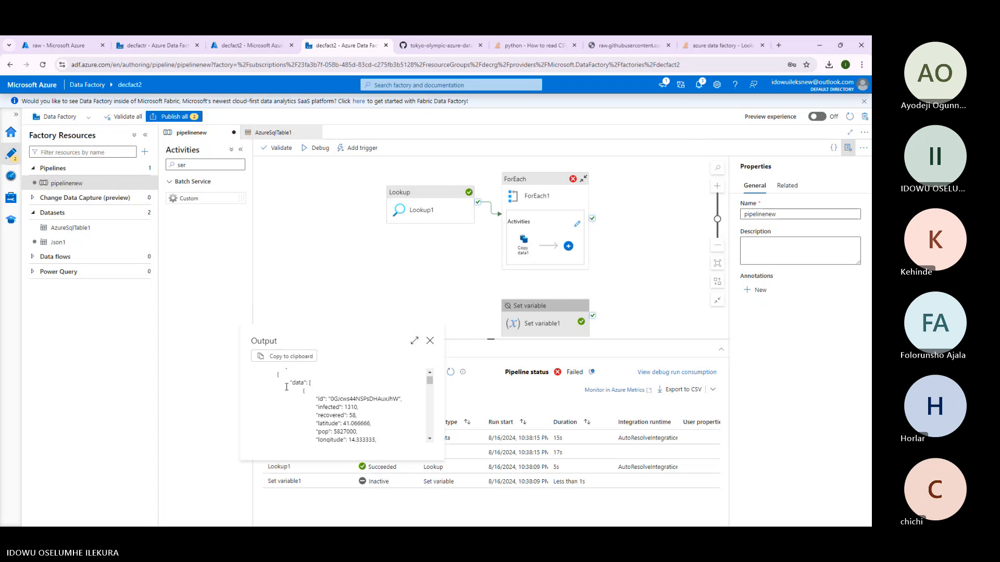
scroll(286, 387, "up", 1)
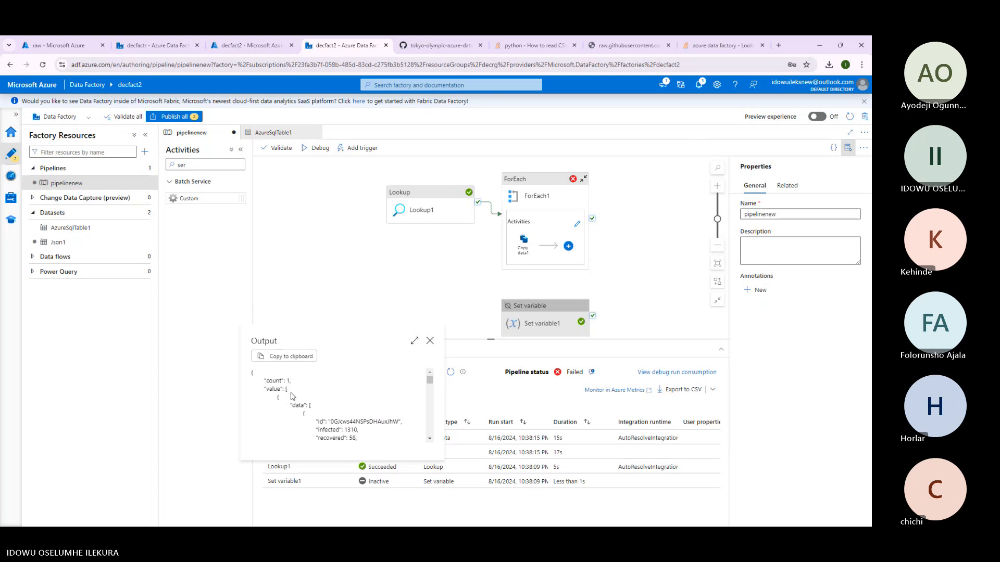
scroll(294, 399, "down", 1)
scroll(297, 402, "up", 1)
left_click(431, 342)
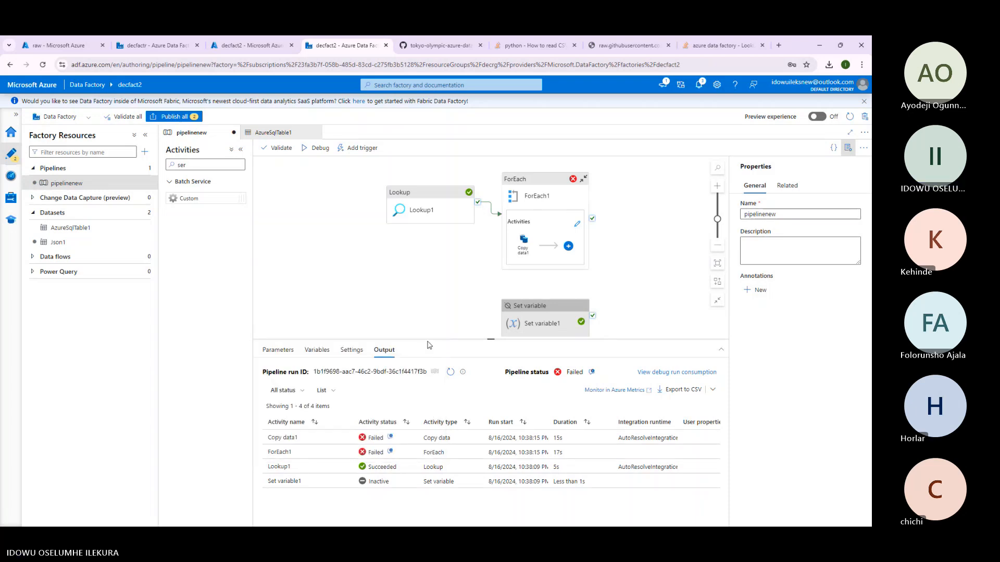
left_click(539, 227)
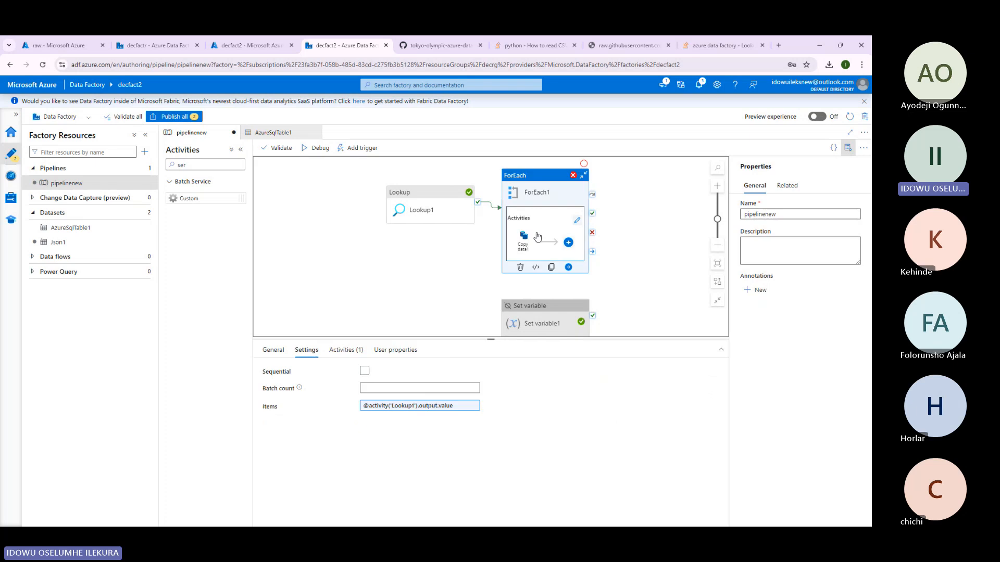
left_click(419, 409)
type(".output.value")
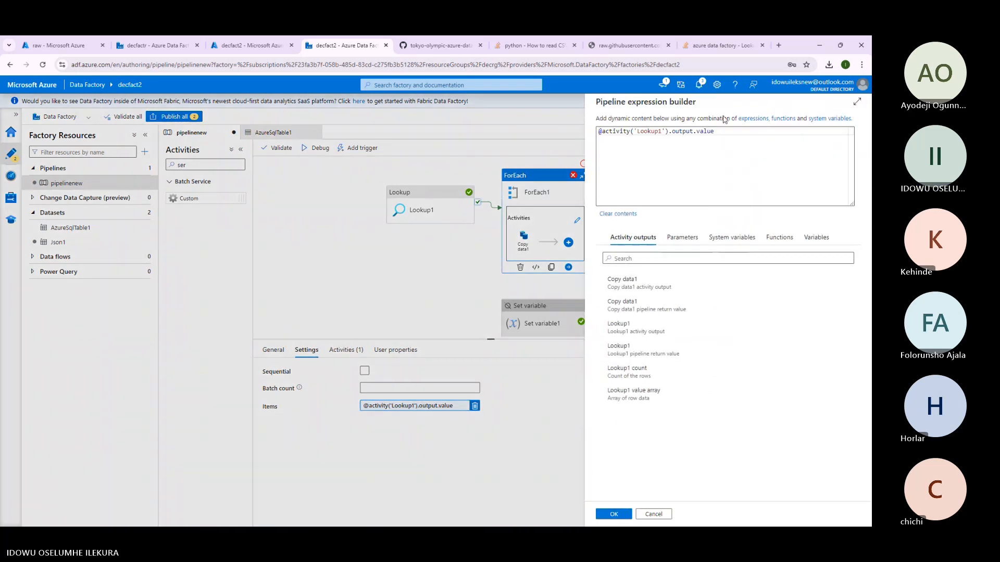
type("data")
left_click(625, 514)
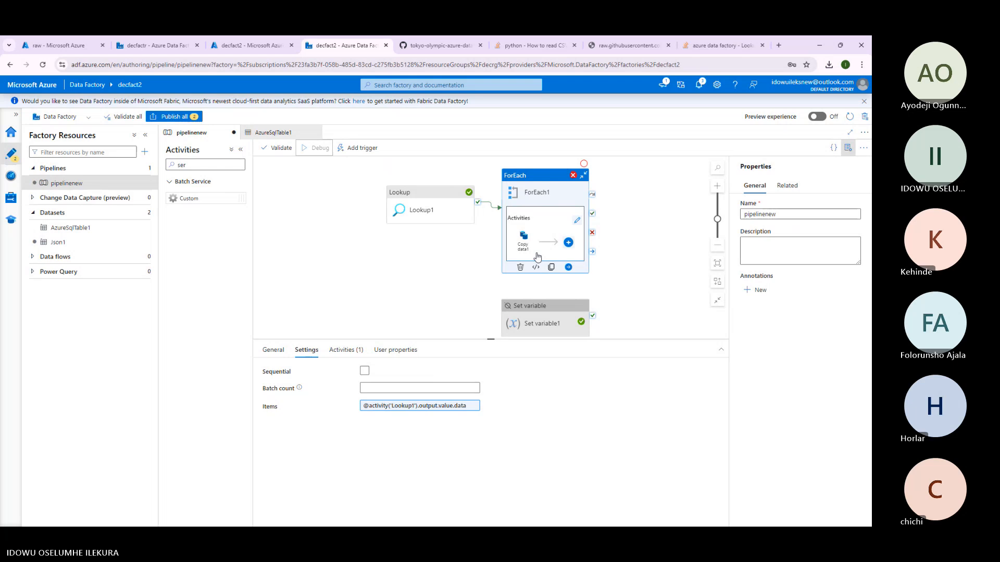
left_click(446, 283)
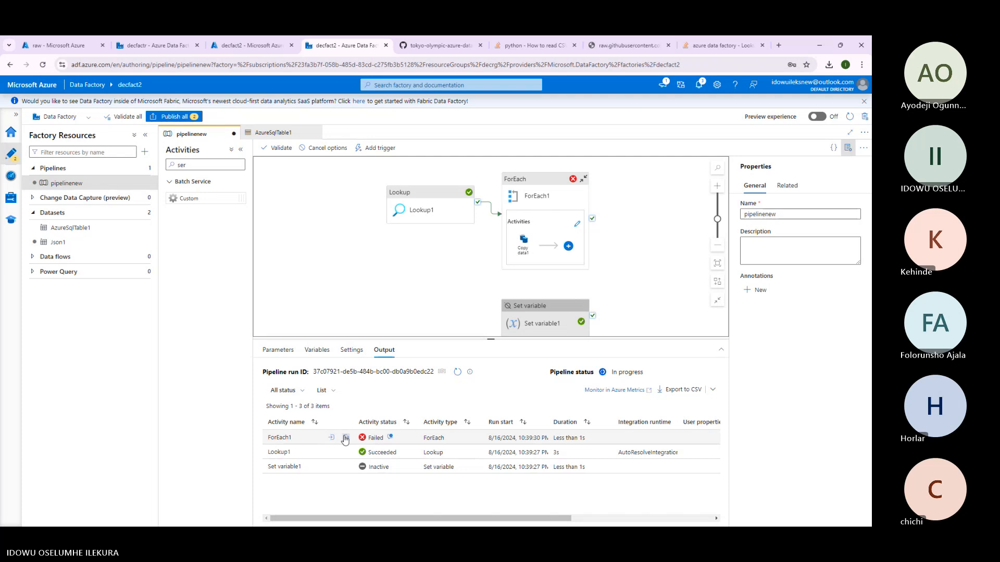
Examine the ForEach1 activity's input JSON from the new debug run and read its error details.
left_click(332, 438)
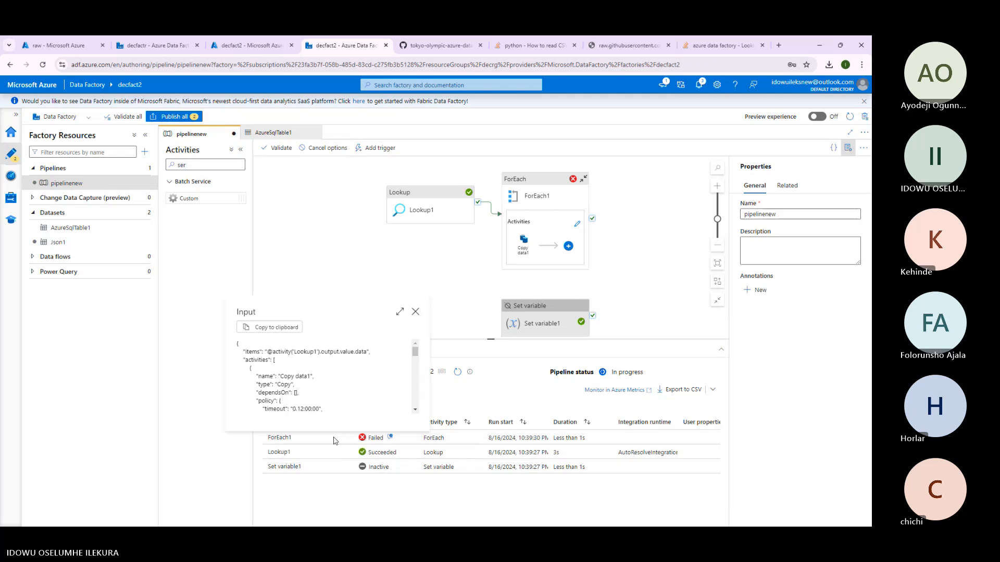
scroll(322, 365, "down", 5)
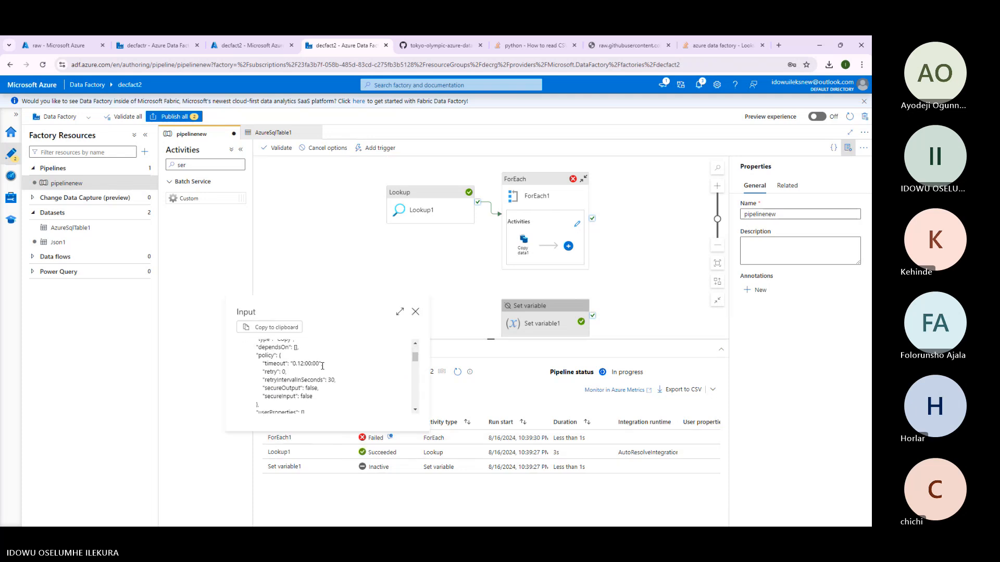
scroll(323, 373, "down", 6)
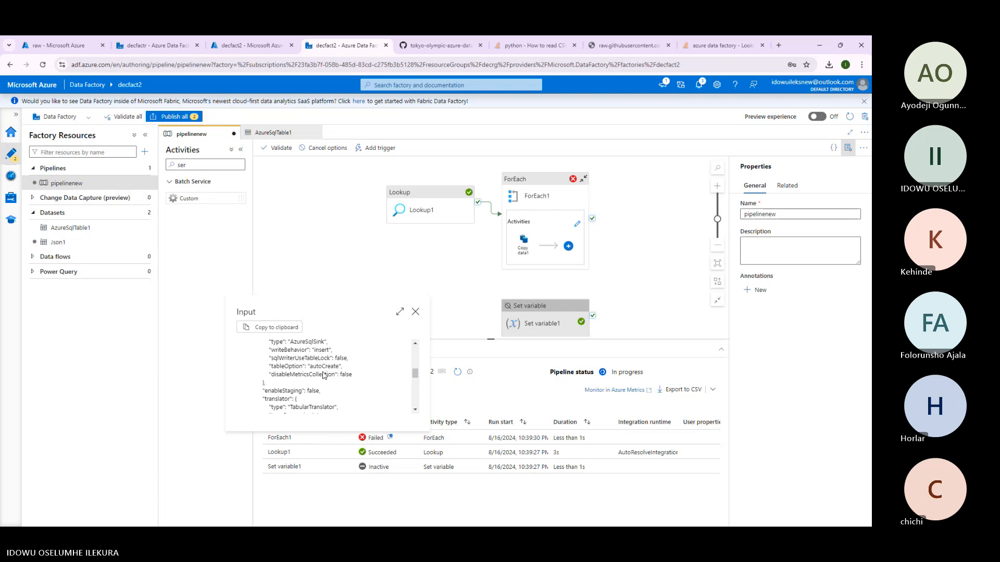
scroll(323, 373, "down", 4)
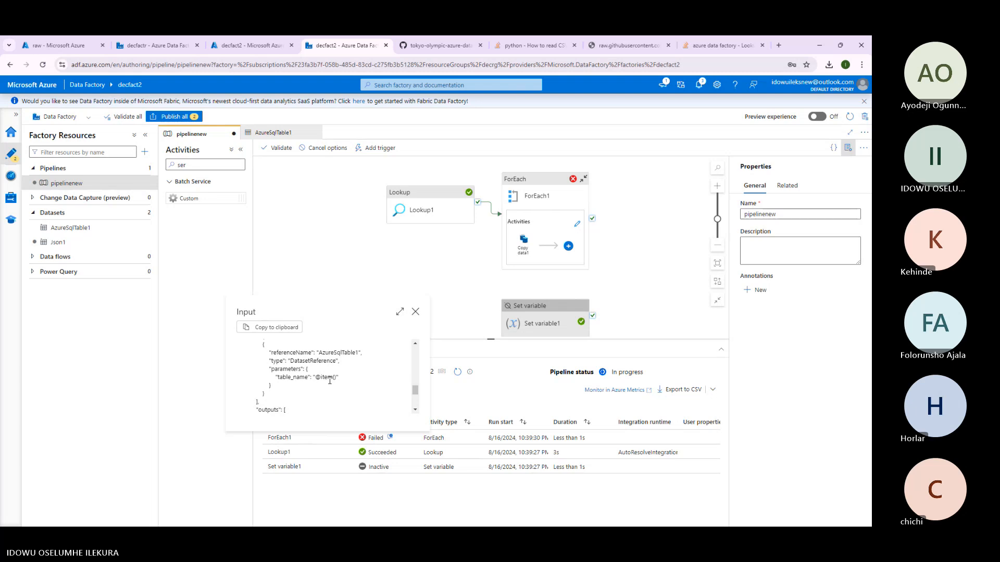
scroll(329, 381, "up", 3)
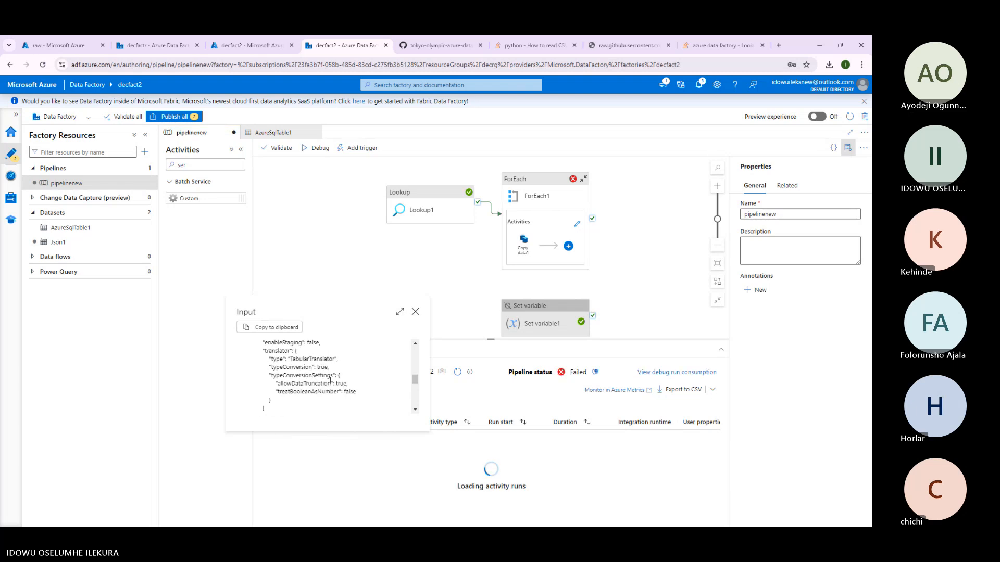
left_click(416, 312)
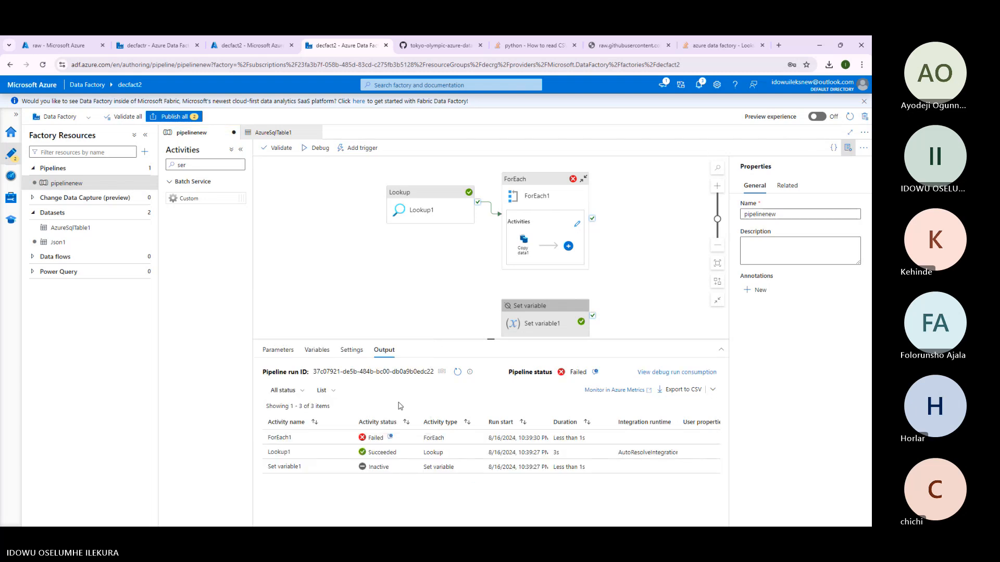
left_click(391, 439)
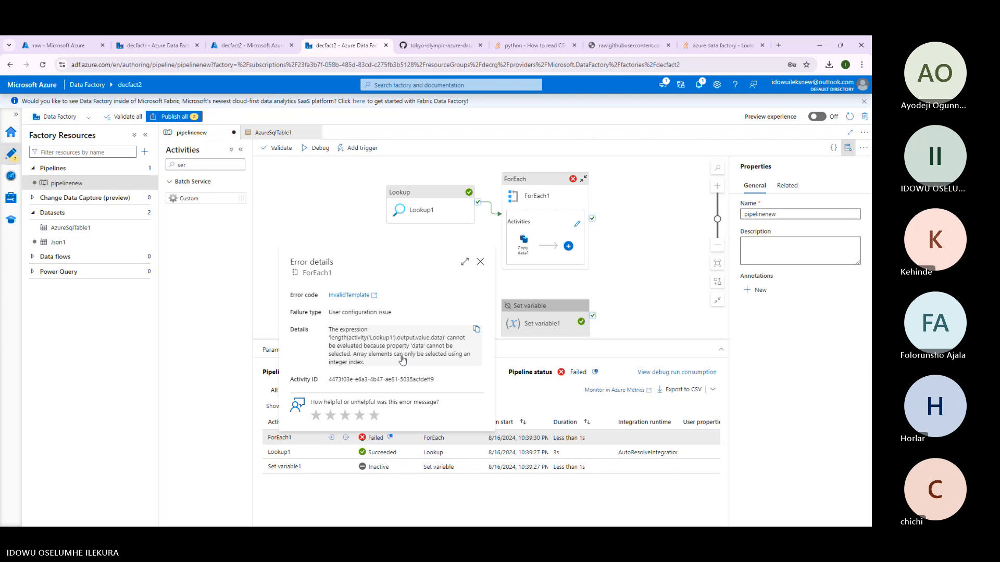
left_click(480, 262)
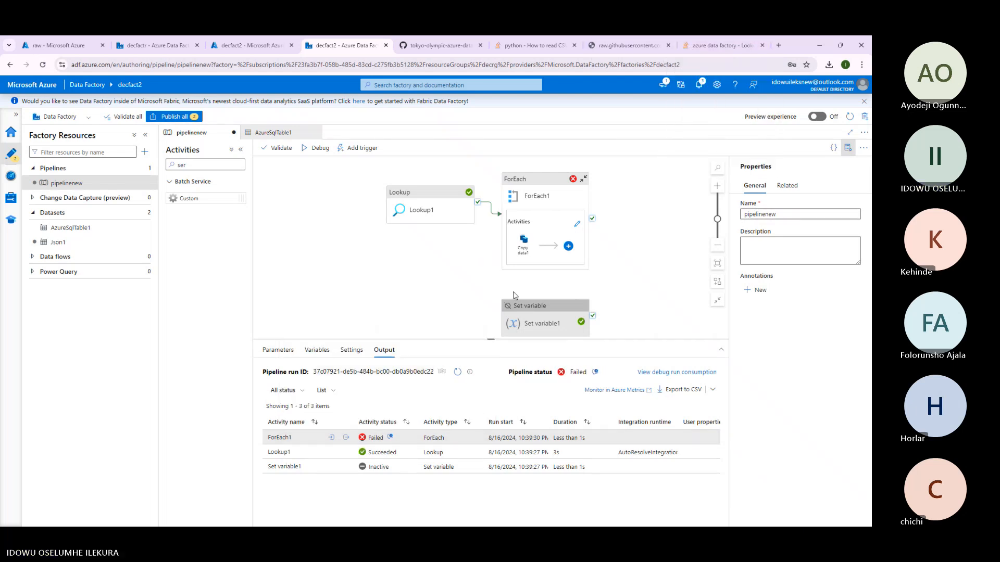
Compare the ForEach1 items expression with the dynamic content expression in the Stack Overflow answer, and return to Data Factory without editing it.
left_click(527, 260)
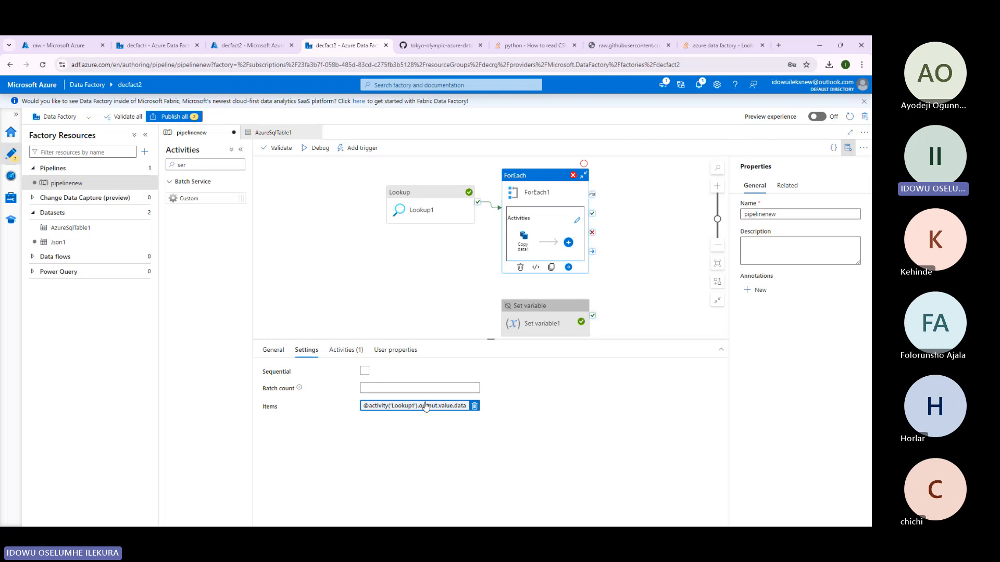
left_click(426, 406)
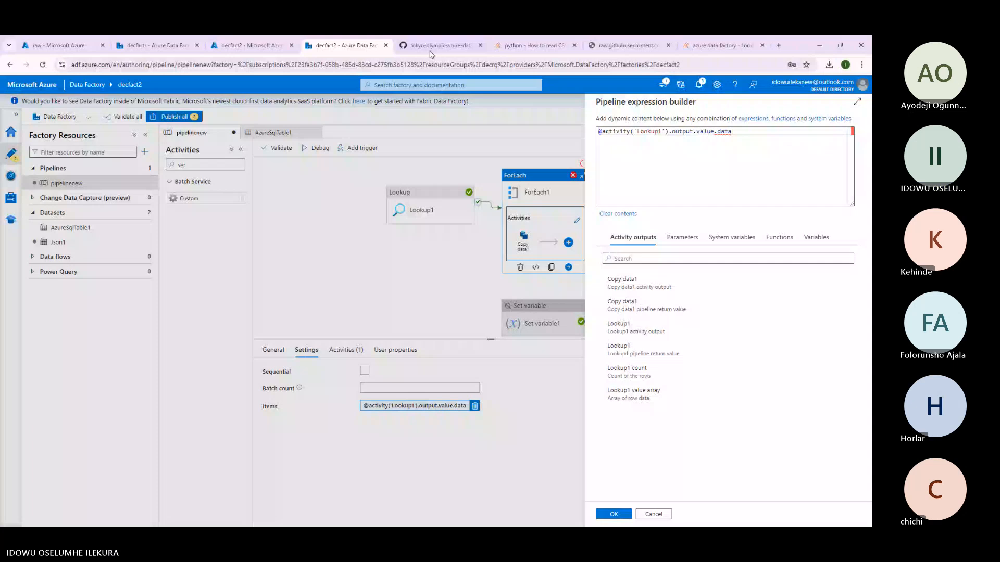
left_click(722, 46)
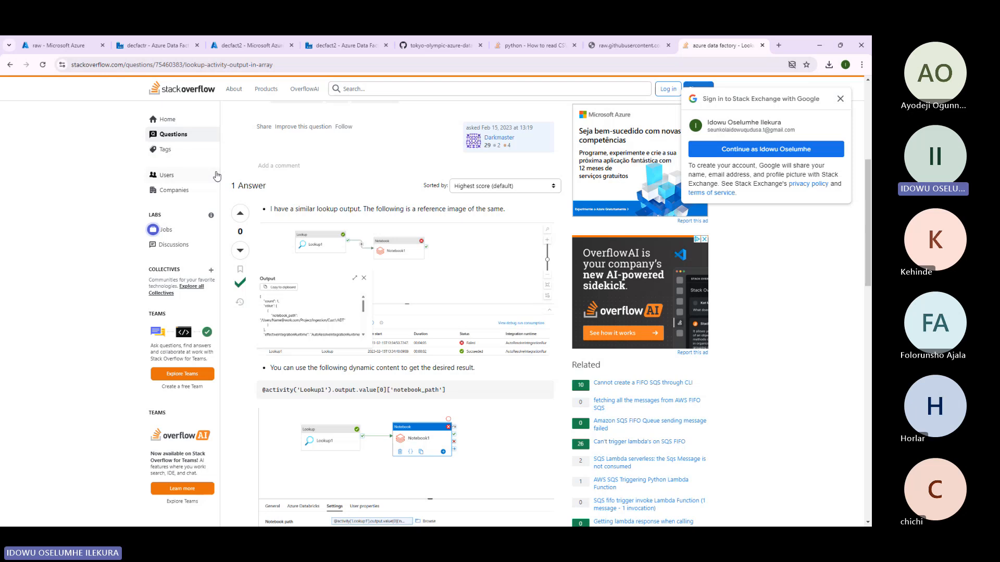
left_click(346, 40)
left_click(654, 514)
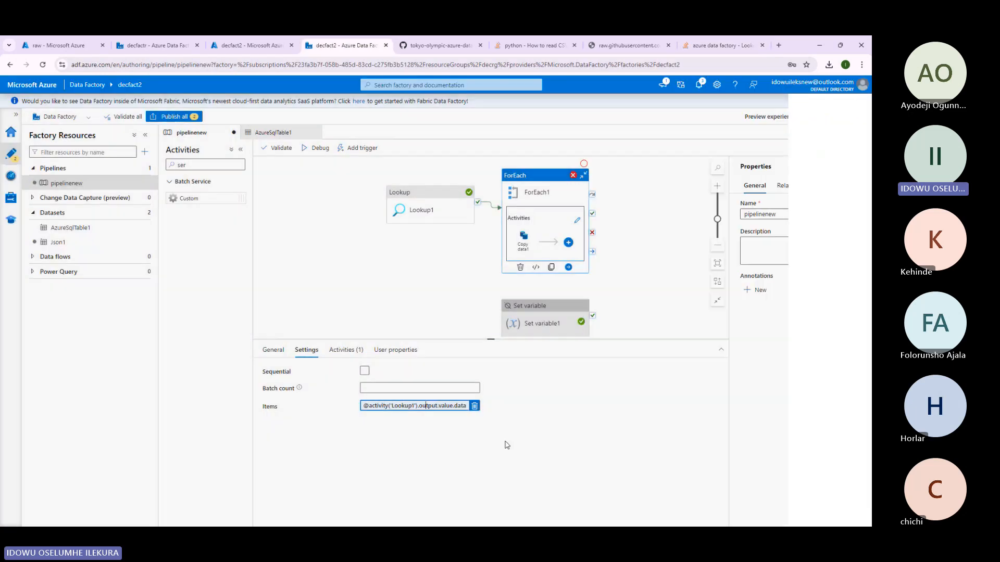
Recheck the Lookup1 output JSON from the latest debug run, looking at the records inside the data array.
left_click(417, 205)
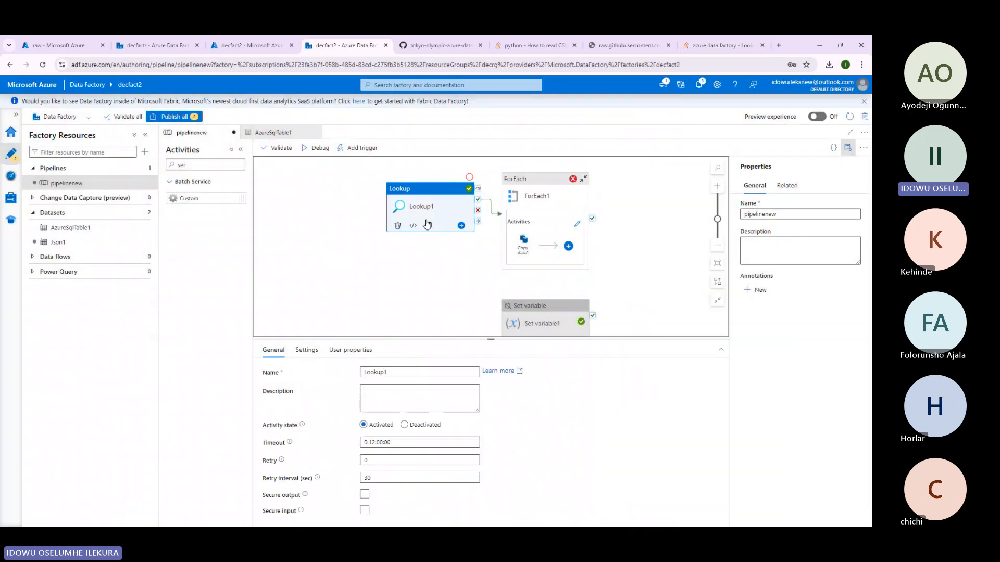
left_click(370, 268)
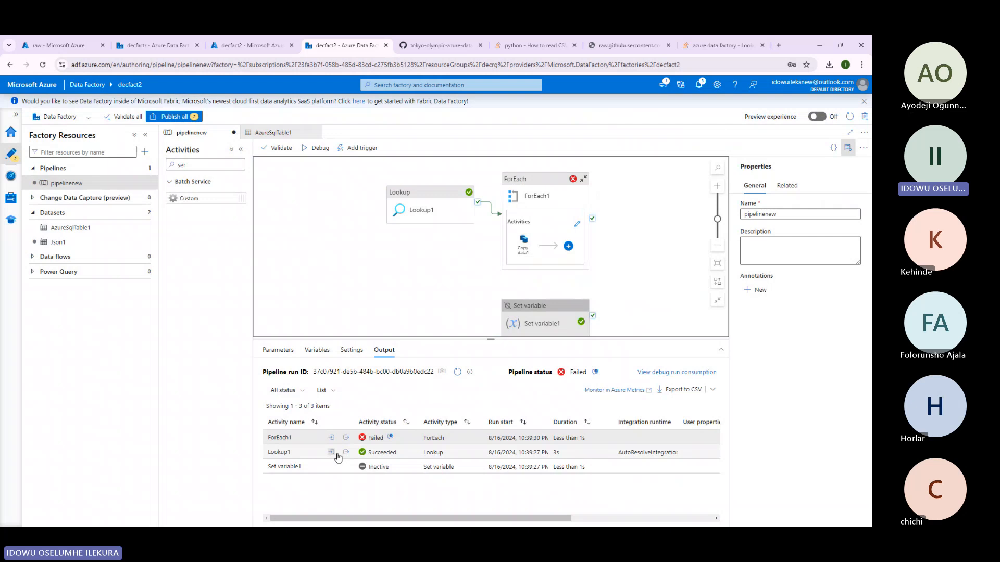
left_click(345, 452)
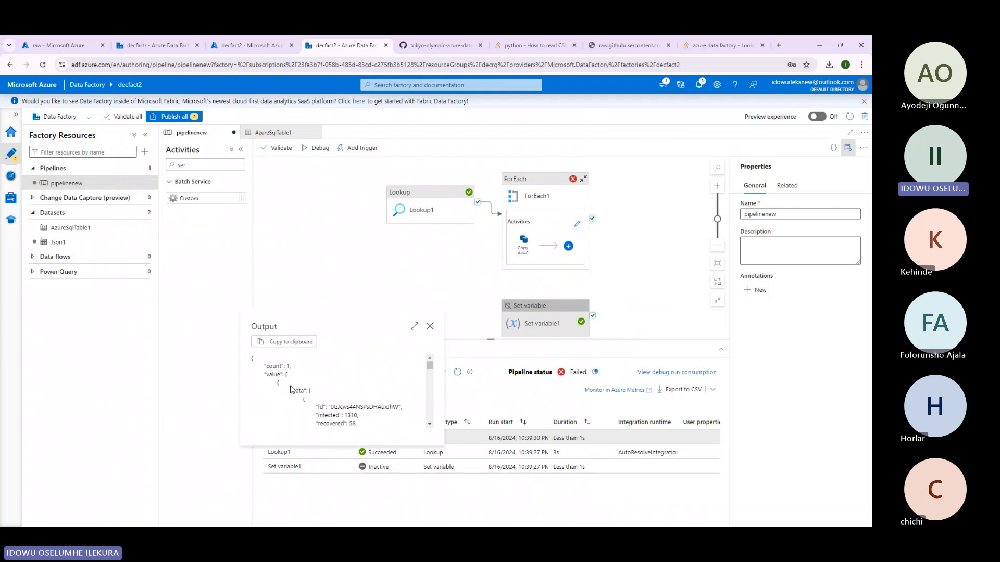
scroll(294, 391, "down", 5)
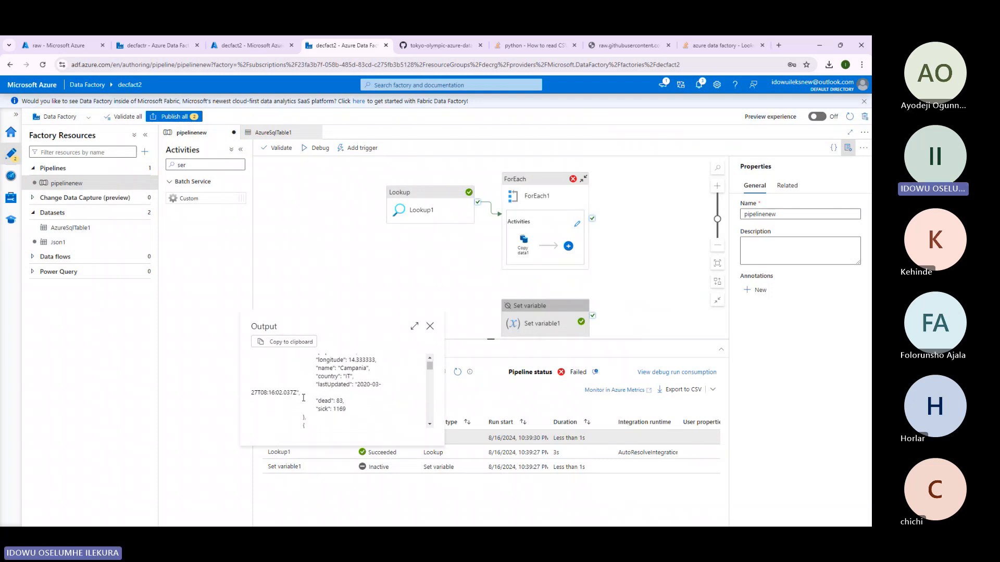
scroll(307, 396, "up", 8)
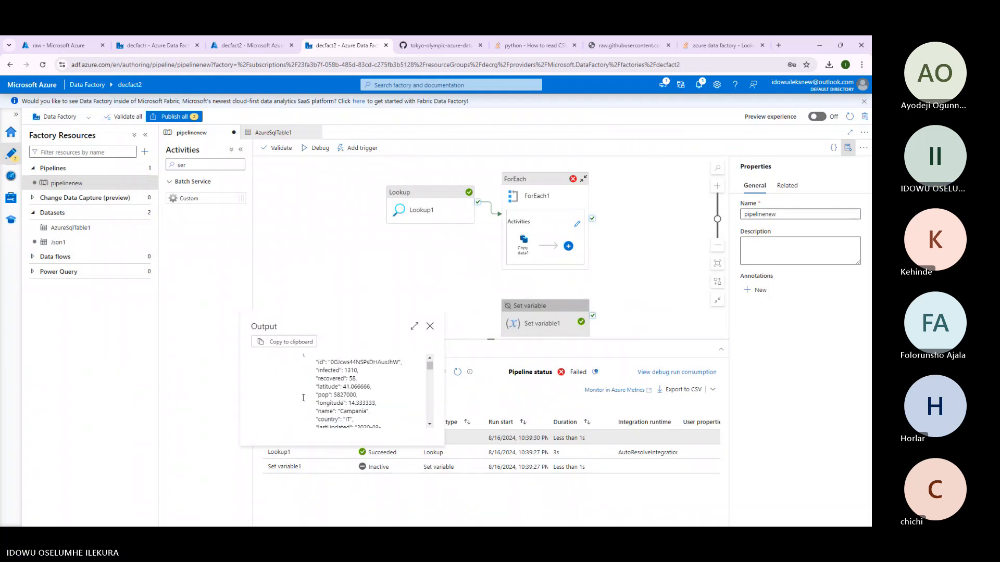
scroll(311, 397, "down", 2)
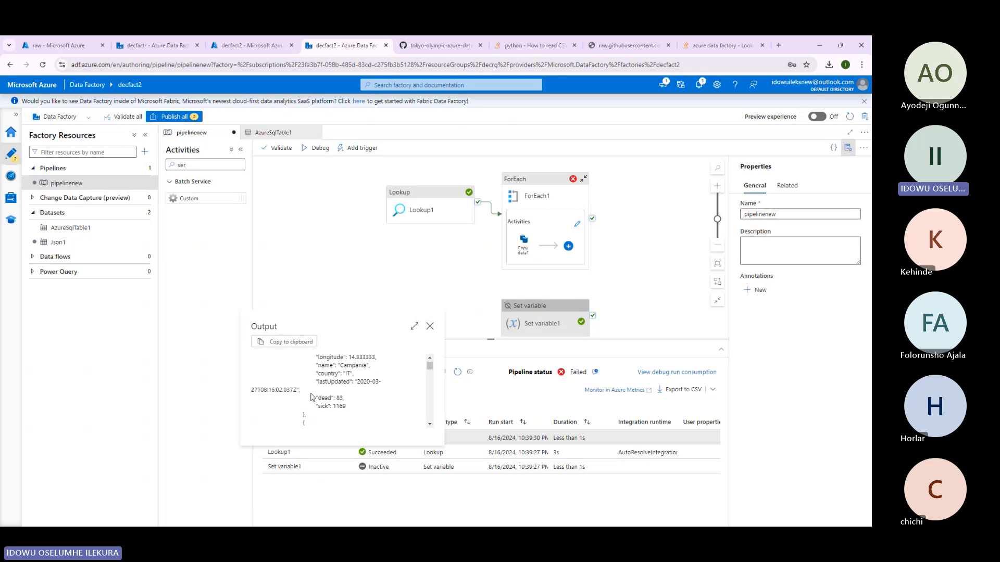
scroll(312, 397, "down", 3)
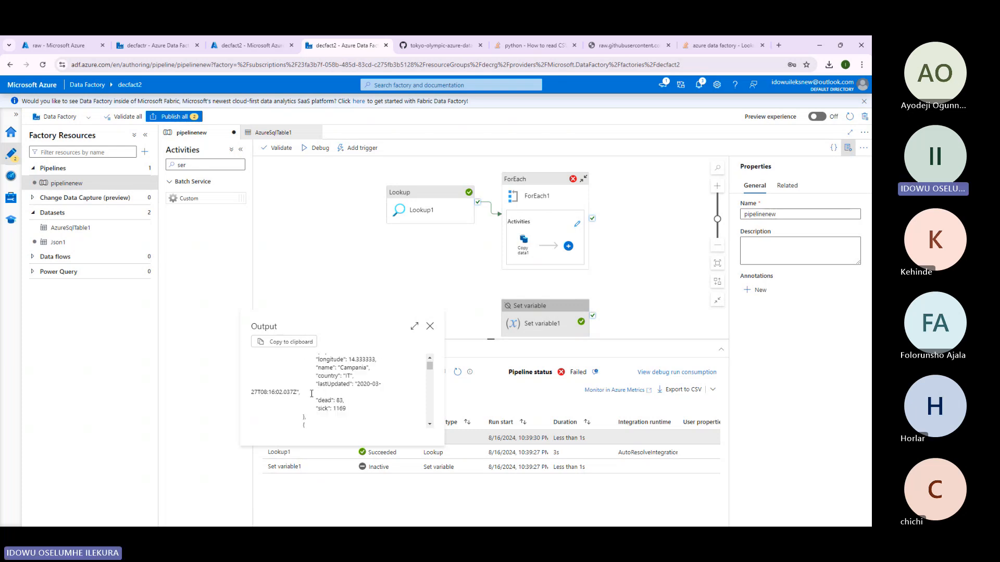
left_click(431, 326)
left_click(535, 250)
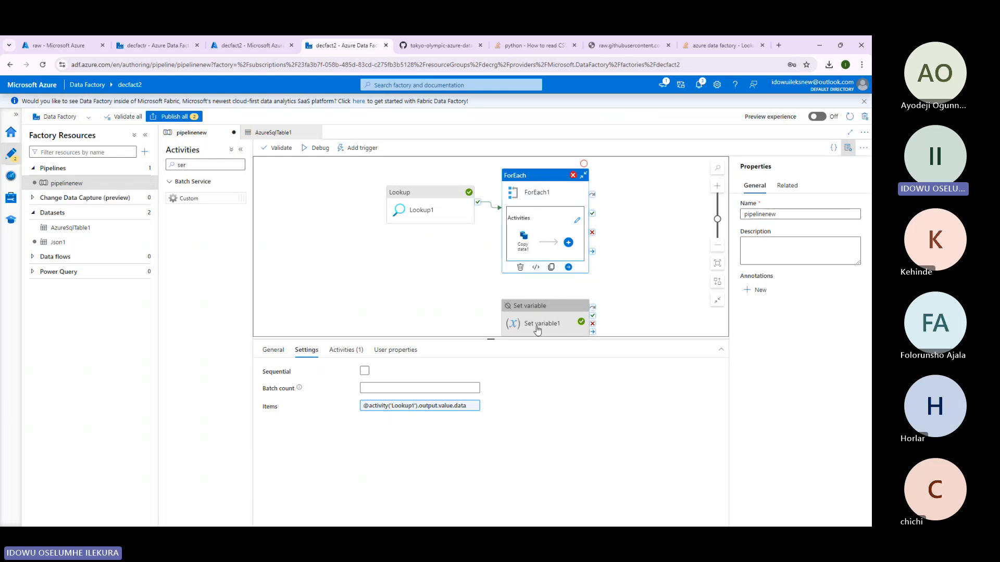
left_click(416, 405)
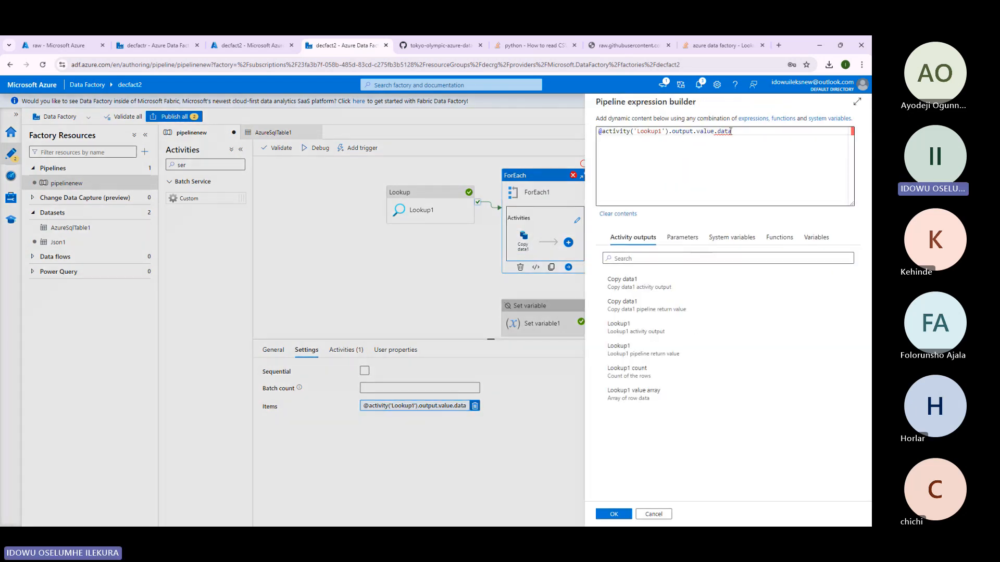
key("BackSpace")
key("BackSpace")
key("BackSpace")
key("BackSpace")
key("BackSpace")
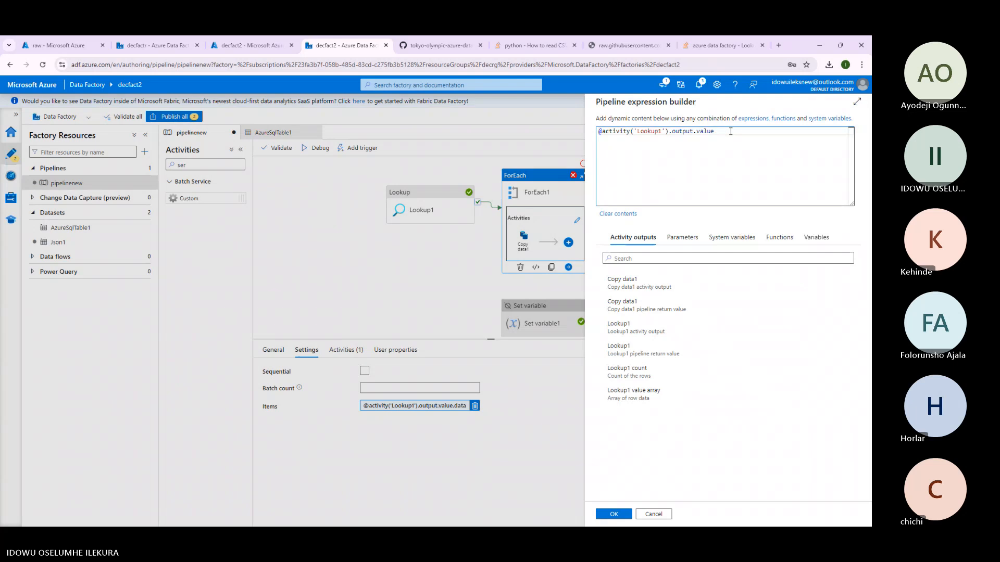
type("[0")
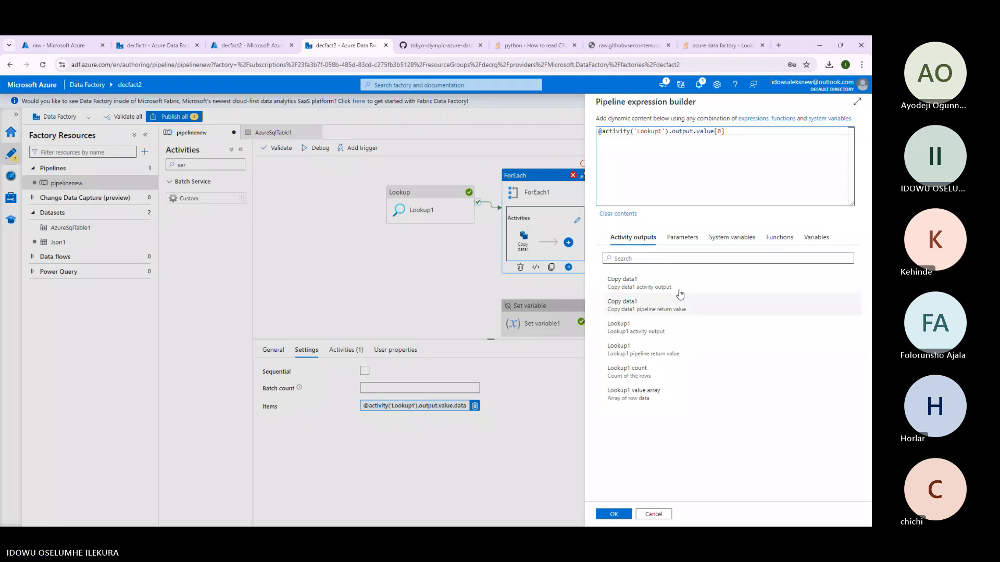
left_click(729, 133)
type(".data")
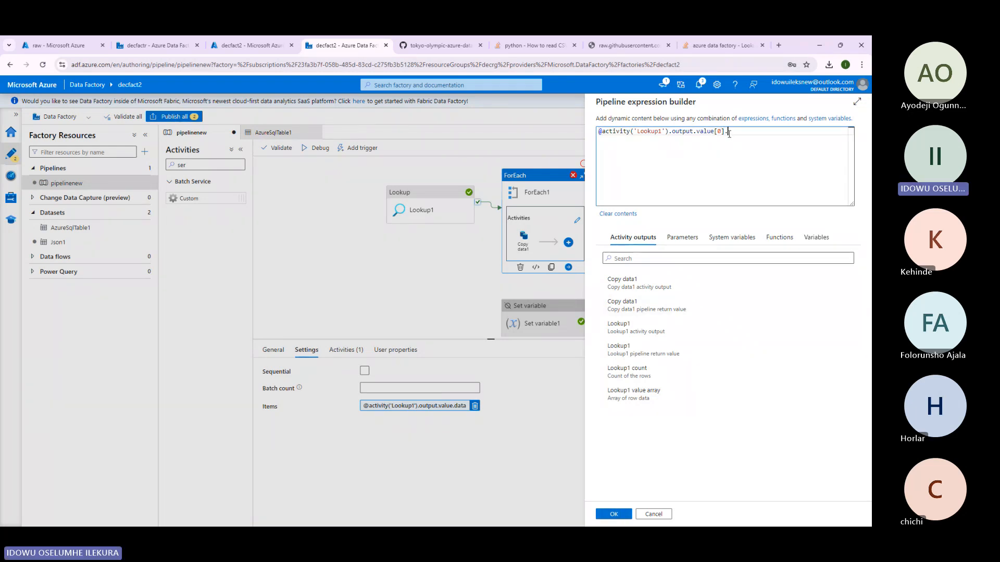
left_click(622, 515)
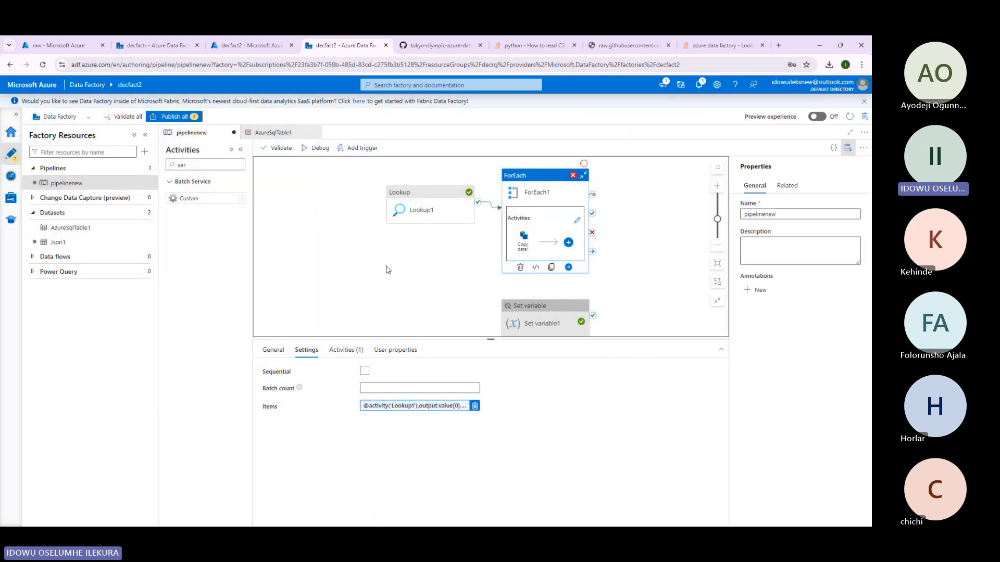
left_click(429, 208)
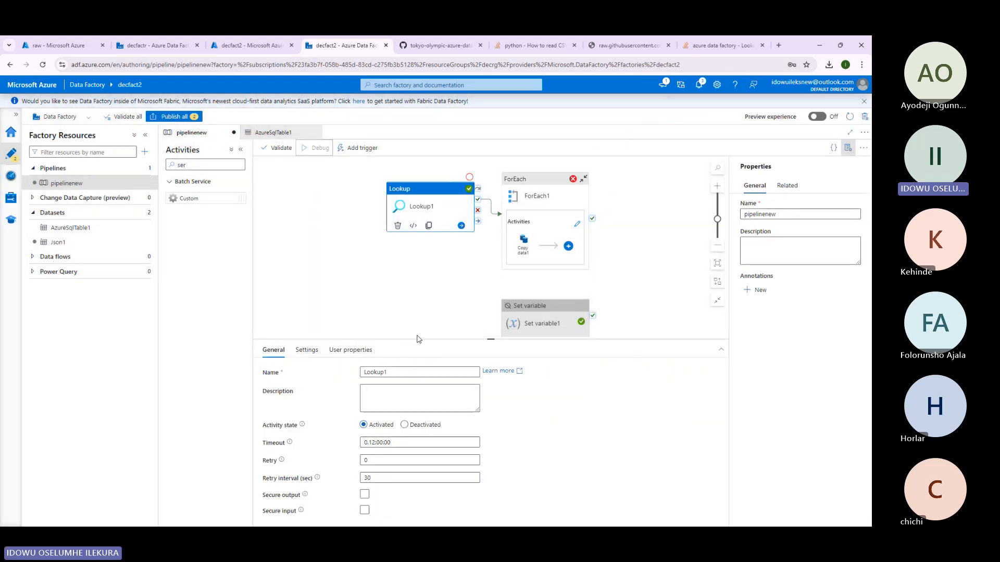
left_click(379, 226)
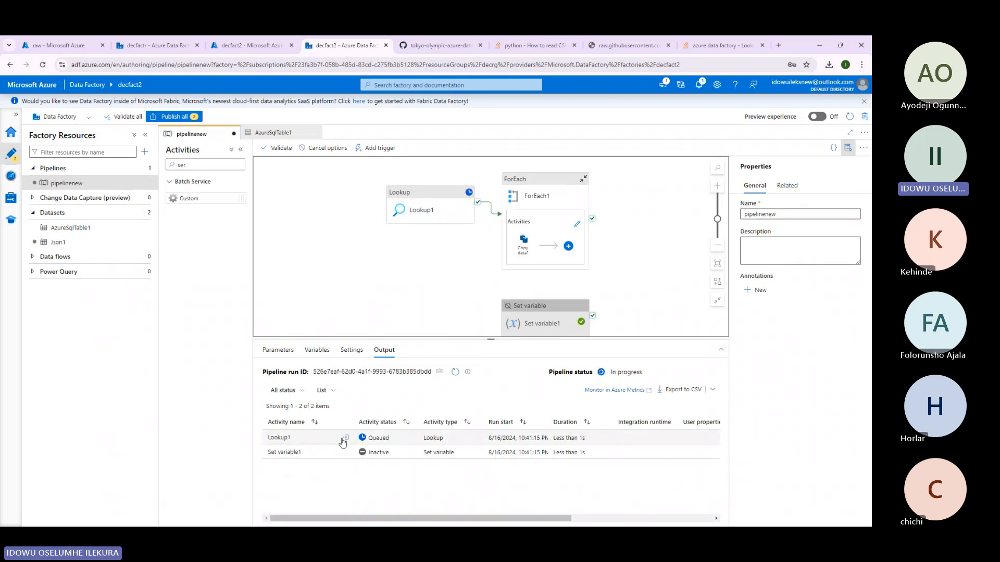
Examine the Lookup1 input and output JSON and the ForEach1 input JSON from the running debug run.
left_click(345, 438)
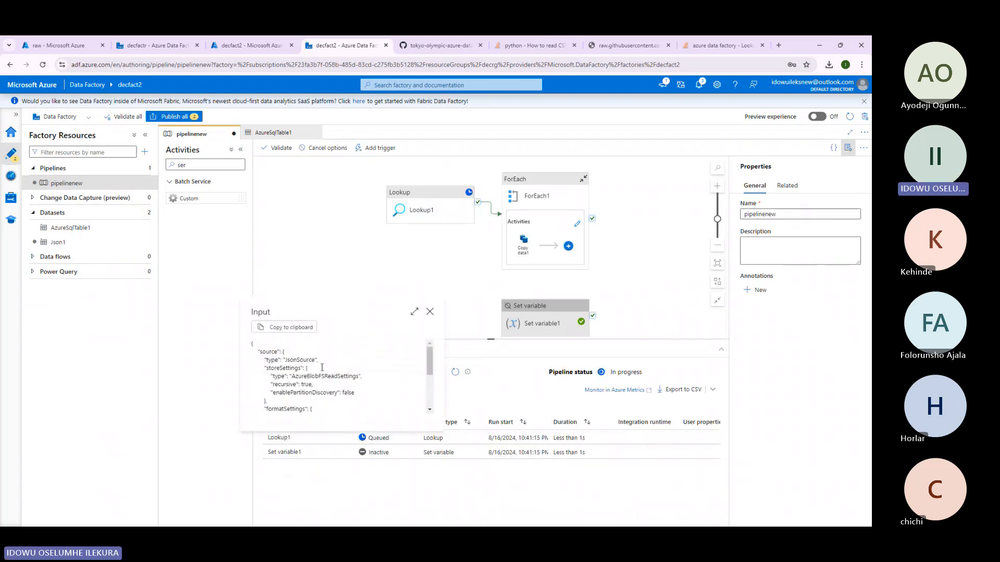
scroll(321, 368, "down", 2)
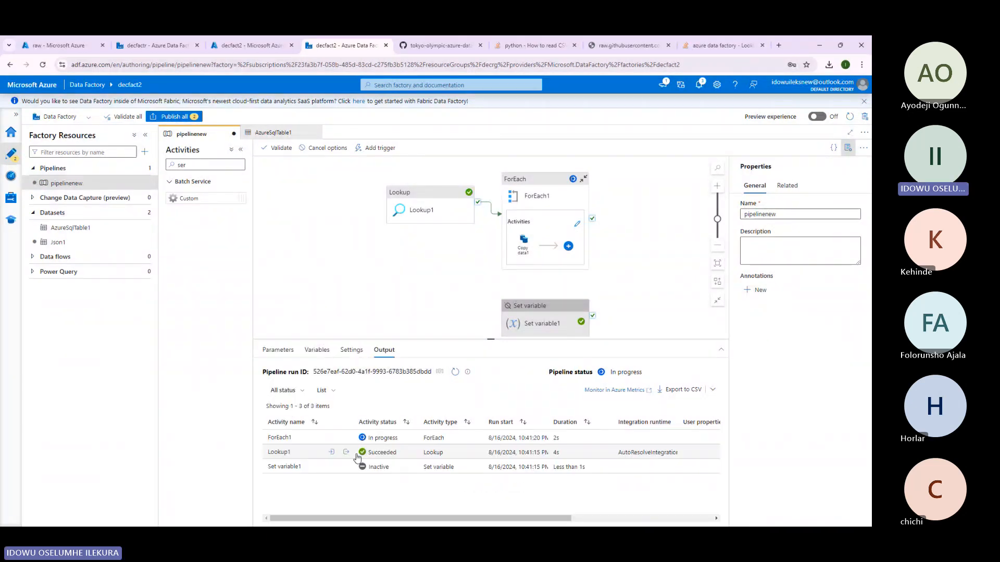
left_click(346, 452)
left_click(347, 452)
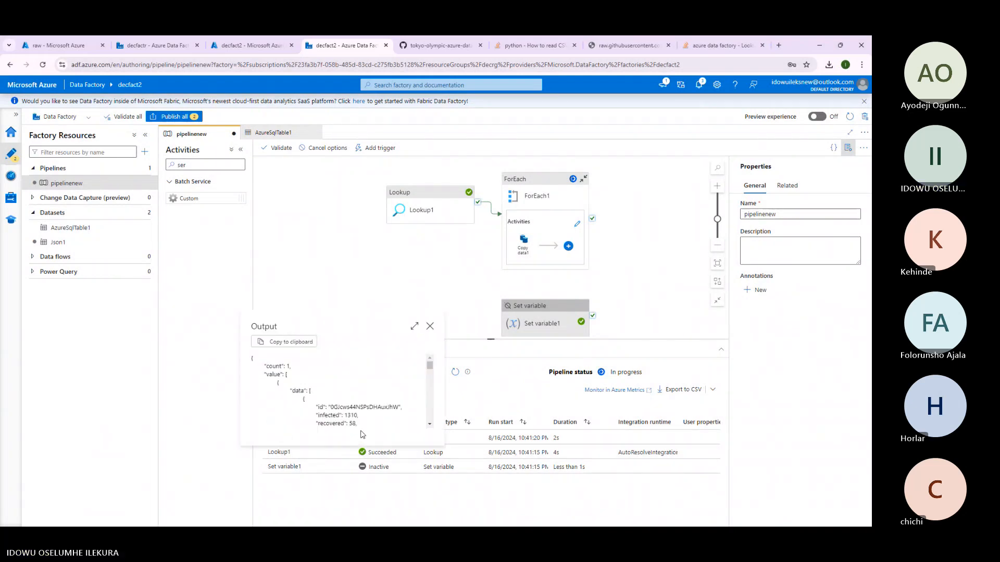
left_click(346, 437)
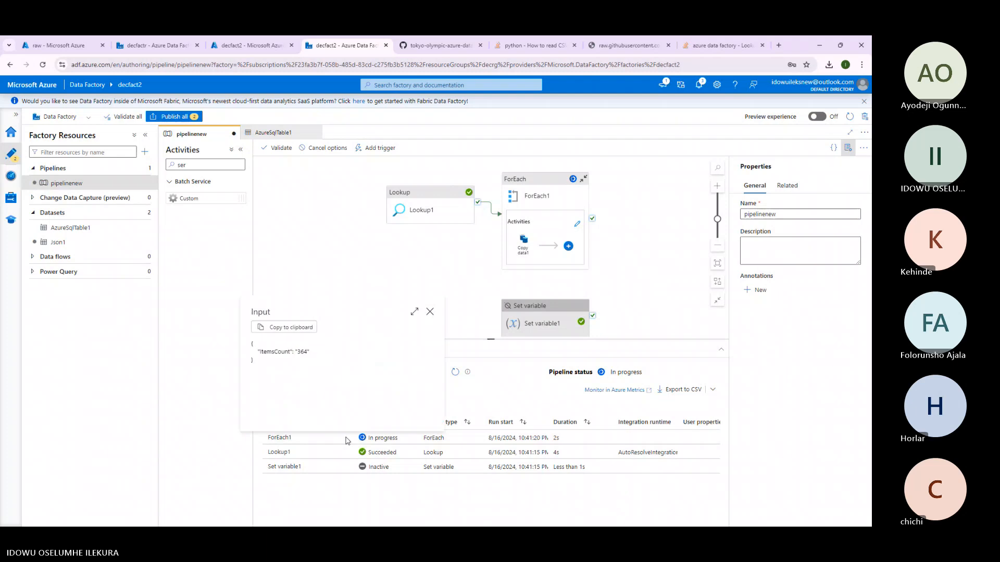
left_click(430, 311)
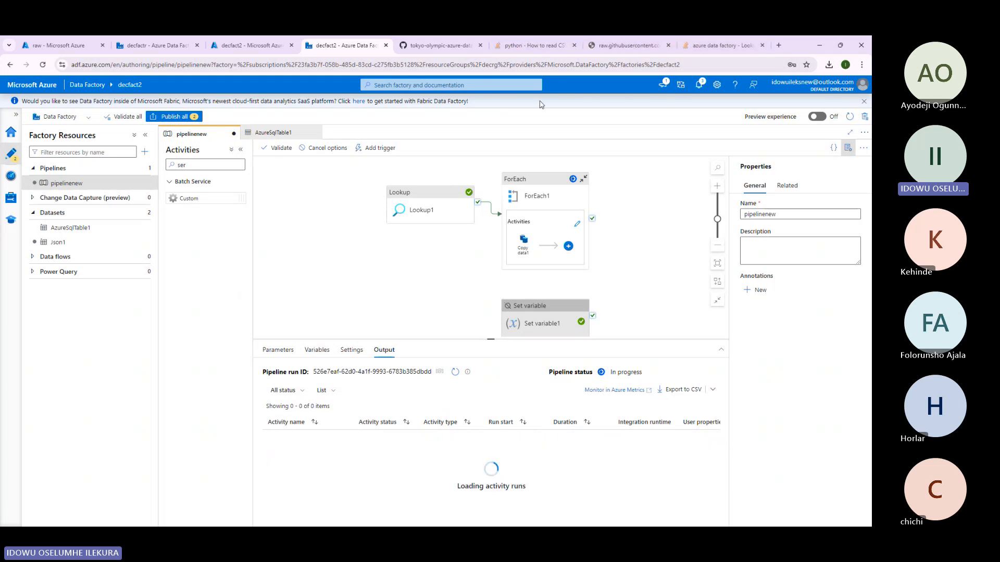
Look through the statuses of the Copy data1 iterations in the debug run output.
scroll(339, 433, "down", 3)
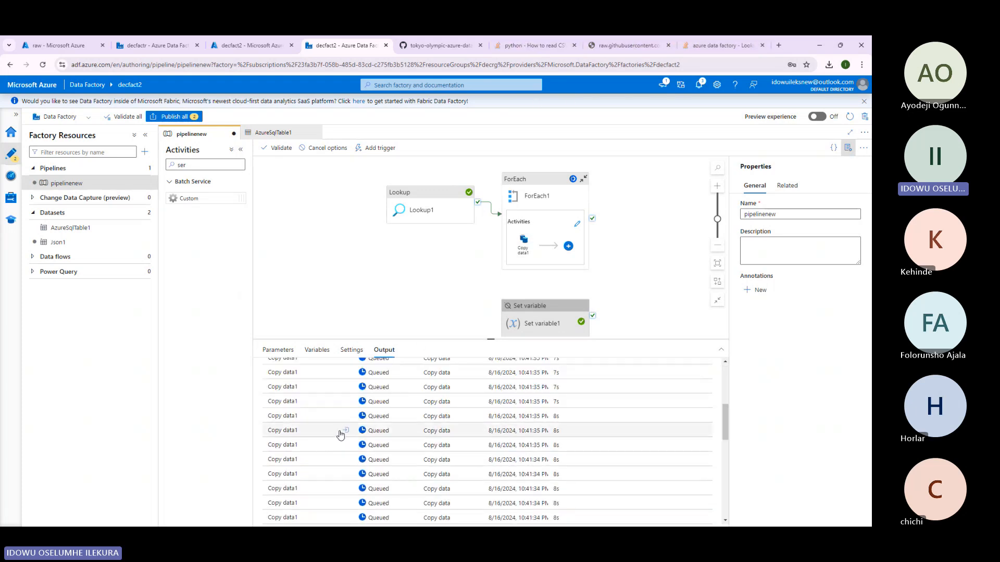
scroll(341, 434, "down", 3)
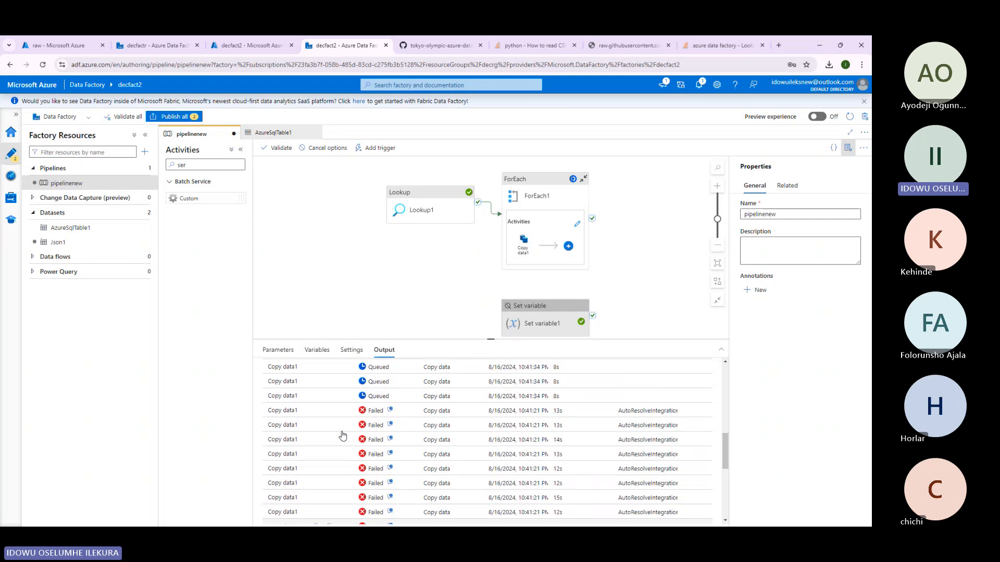
scroll(342, 435, "up", 6)
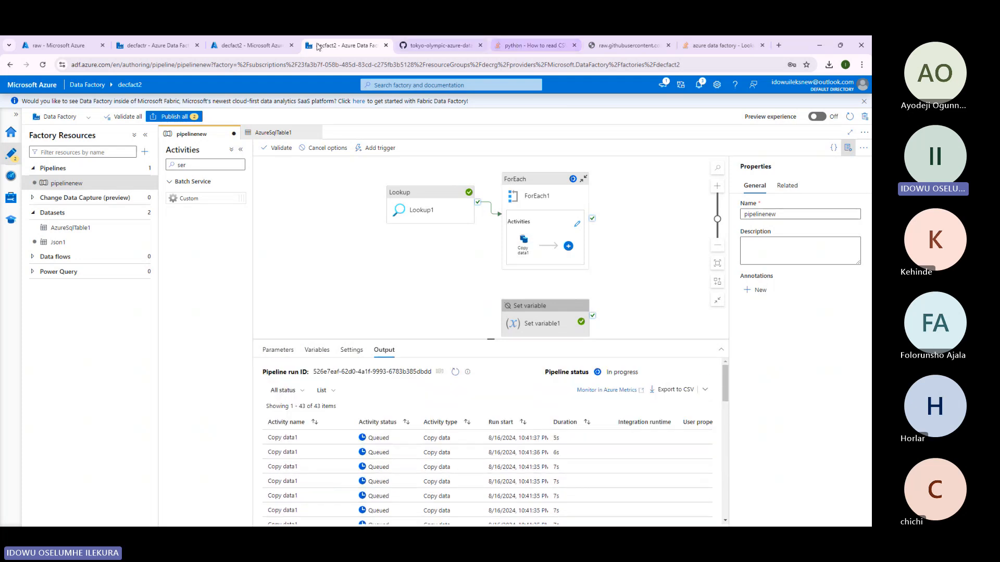
Switch to the raw Covid-19 data.json file on GitHub and examine the data array and its first record.
left_click(518, 42)
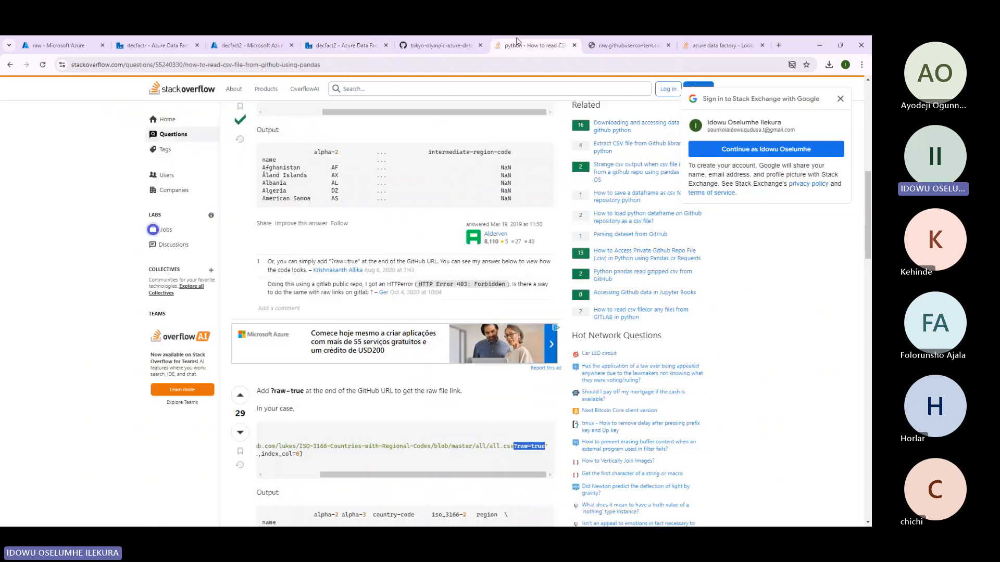
left_click(721, 45)
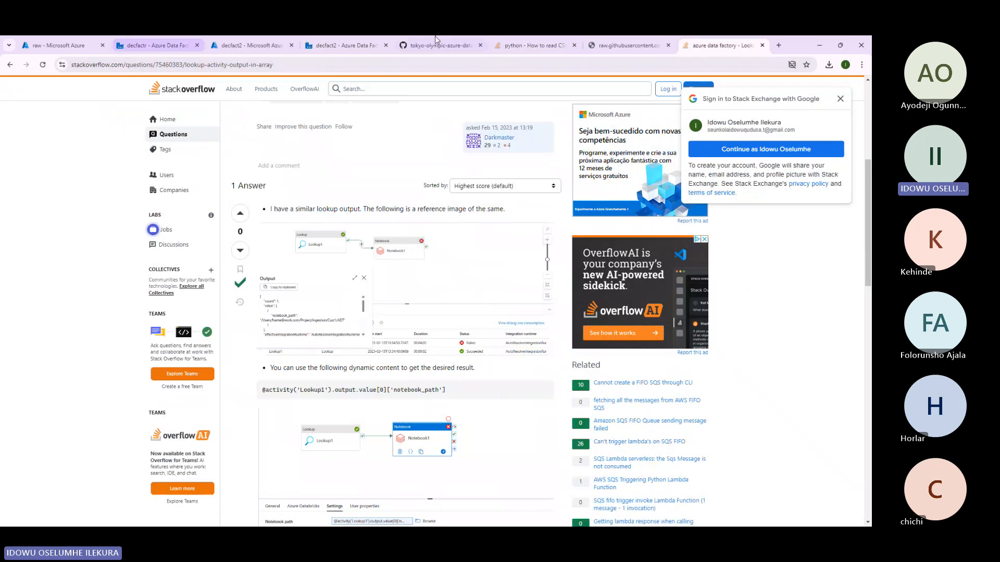
left_click(629, 44)
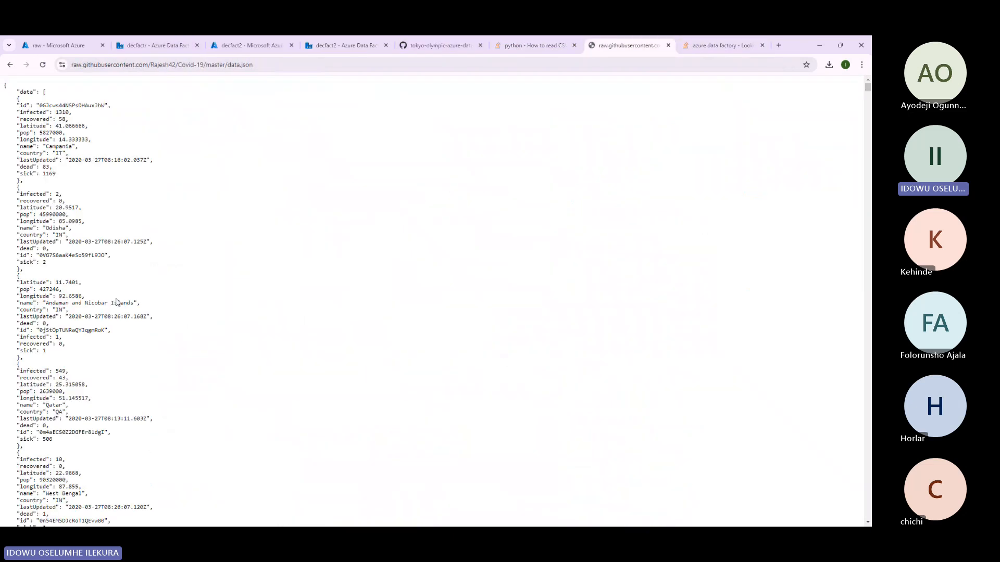
scroll(853, 120, "down", 3)
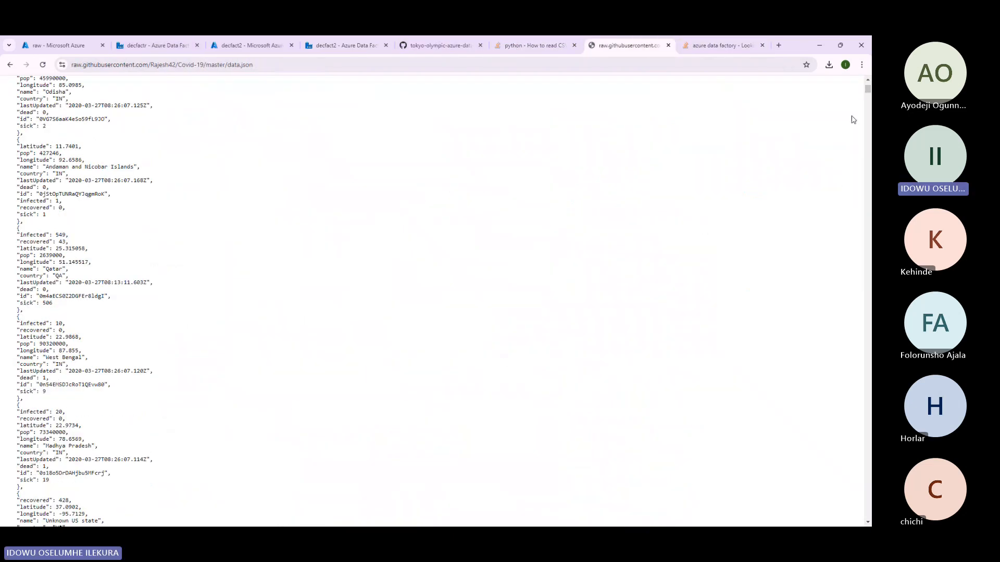
scroll(853, 120, "down", 3)
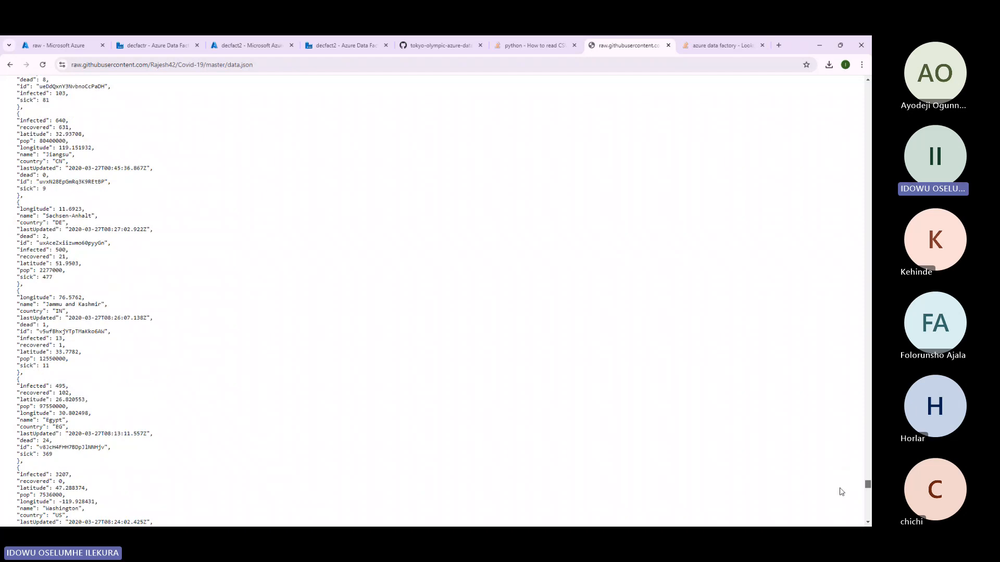
scroll(823, 94, "up", 5)
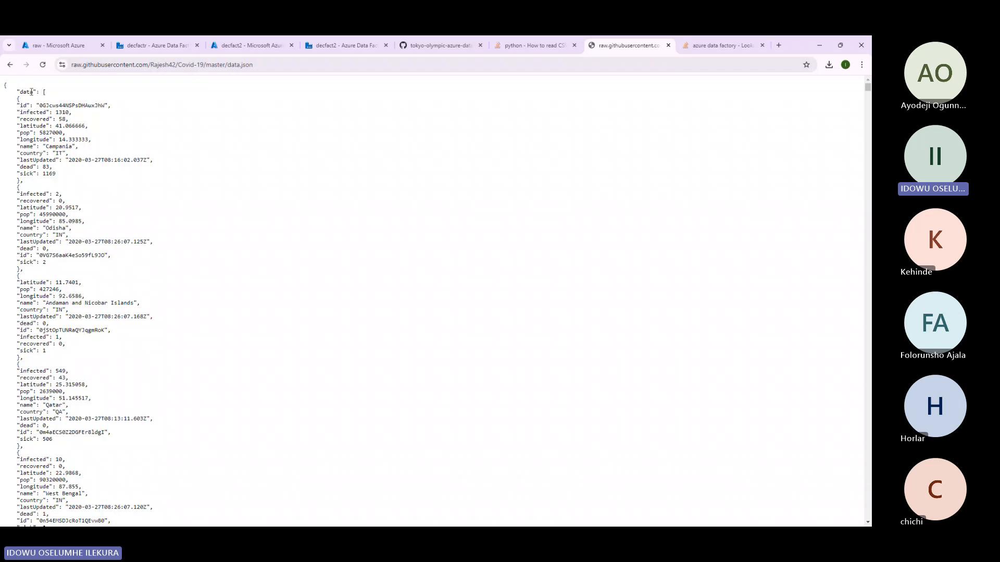
left_click_drag(17, 93, 59, 99)
left_click(42, 94)
double_click(18, 93)
left_click(55, 94)
left_click_drag(23, 186, 16, 99)
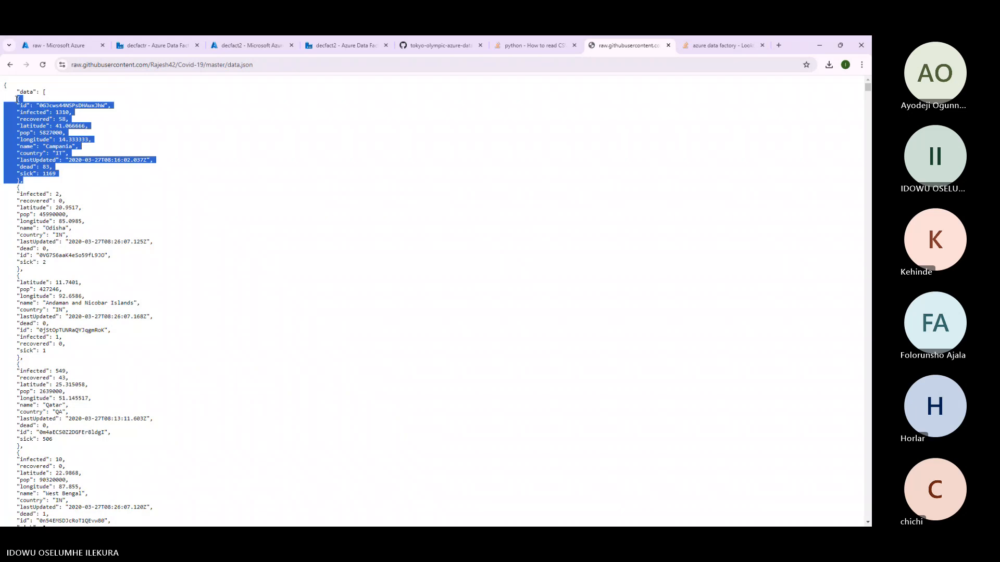
left_click(55, 150)
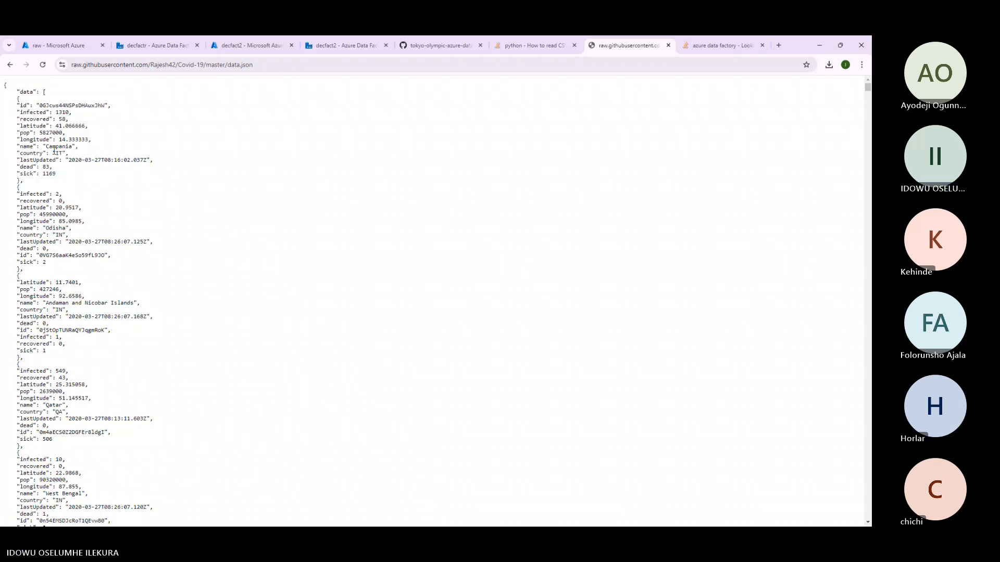
Compare the ForEach1 items expression with the source data.json without editing it, and recheck the Copy data1 runs in the output.
left_click(335, 45)
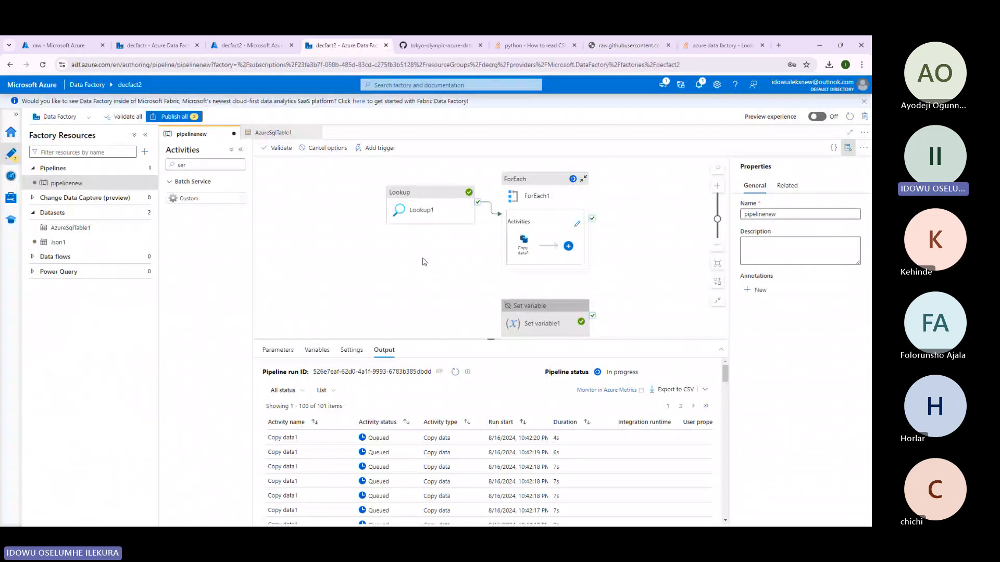
left_click(539, 206)
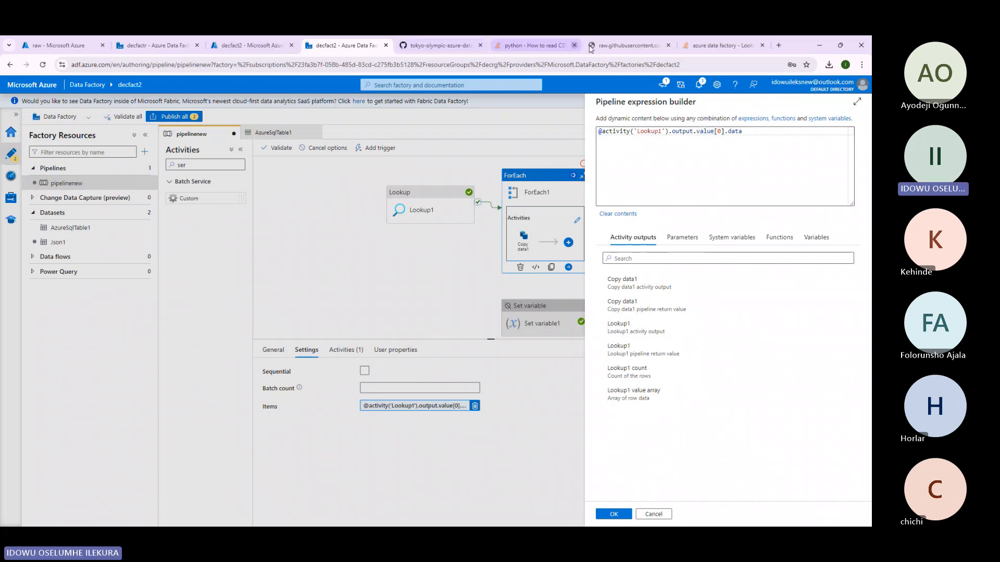
left_click(606, 47)
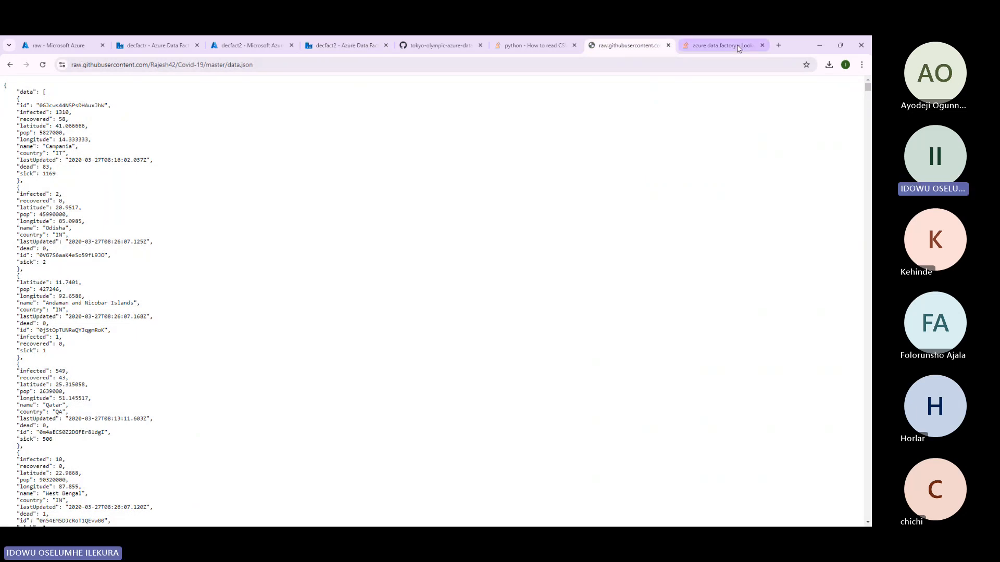
left_click(360, 45)
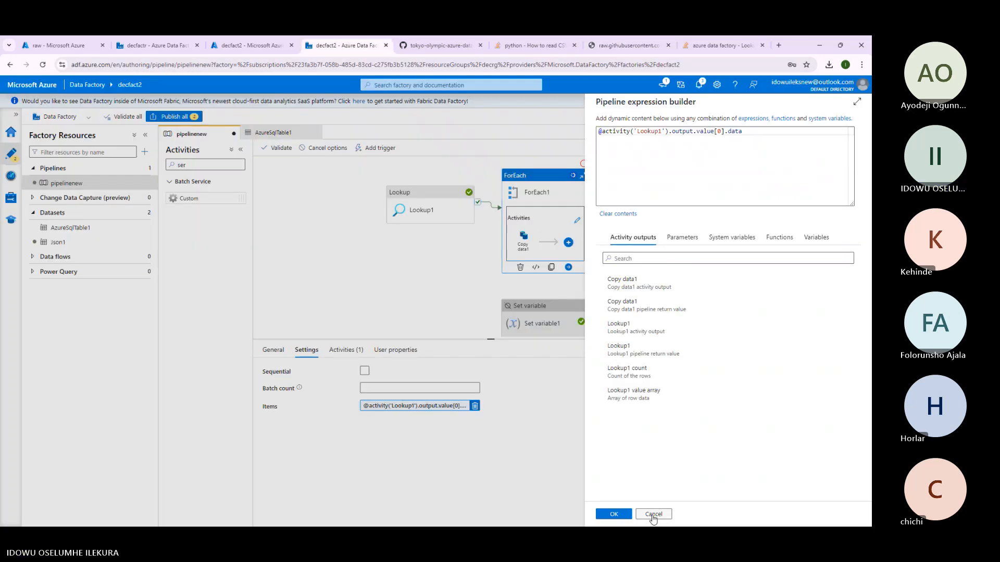
left_click(653, 517)
left_click(333, 308)
left_click_drag(726, 369, 716, 503)
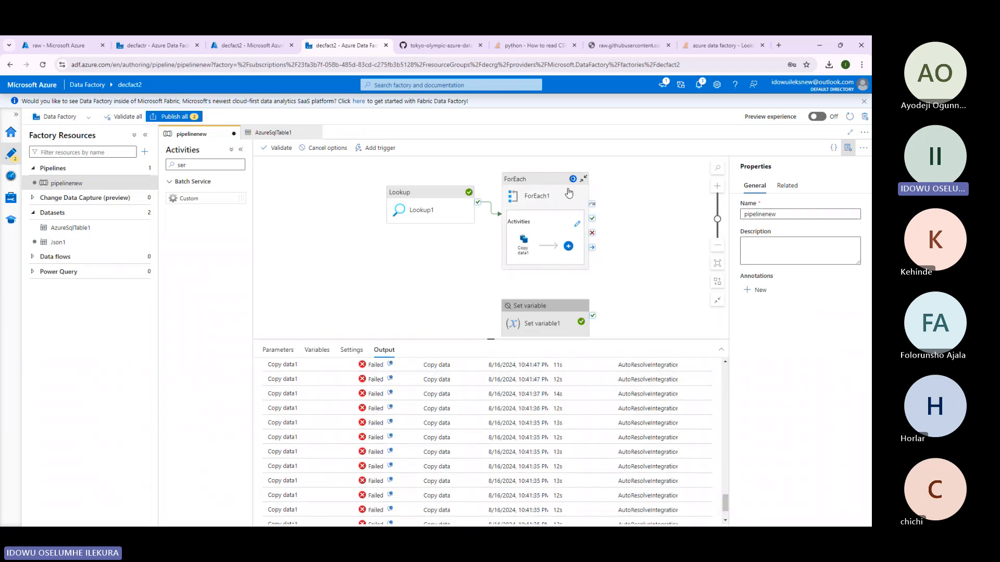
Cancel the running debug run, deactivate the ForEach1 activity, and run the pipeline in debug mode again.
left_click(570, 195)
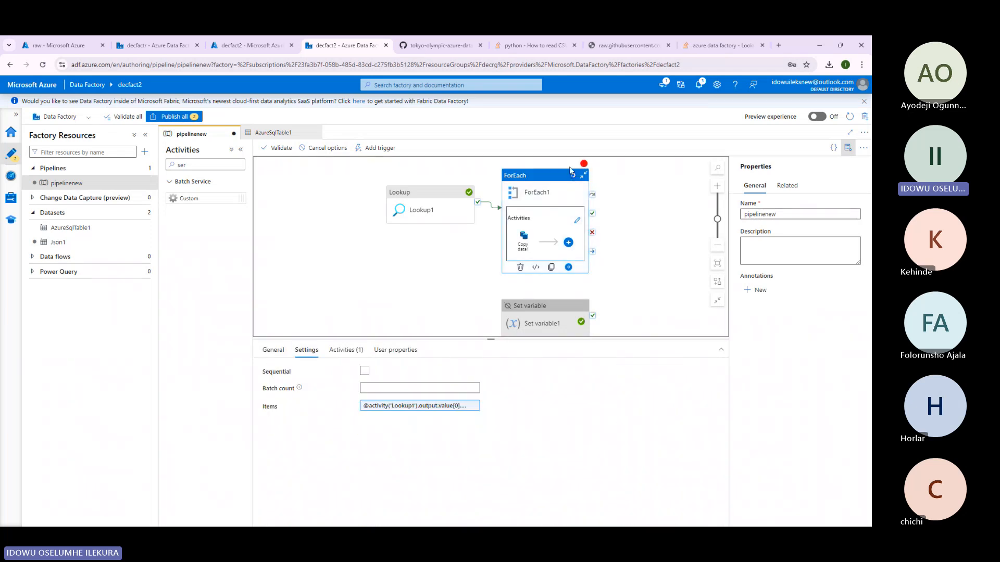
left_click(323, 148)
left_click(336, 177)
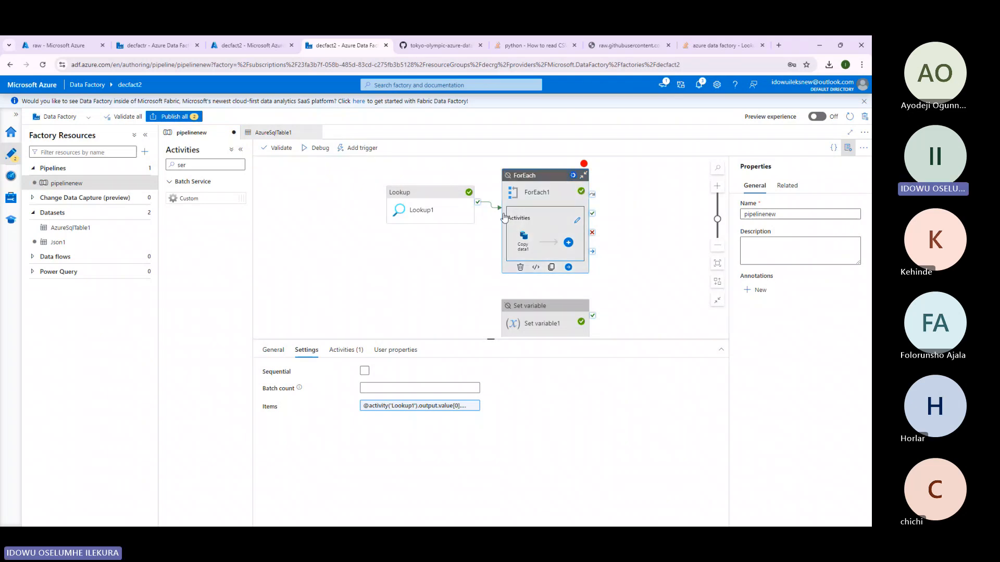
left_click(316, 147)
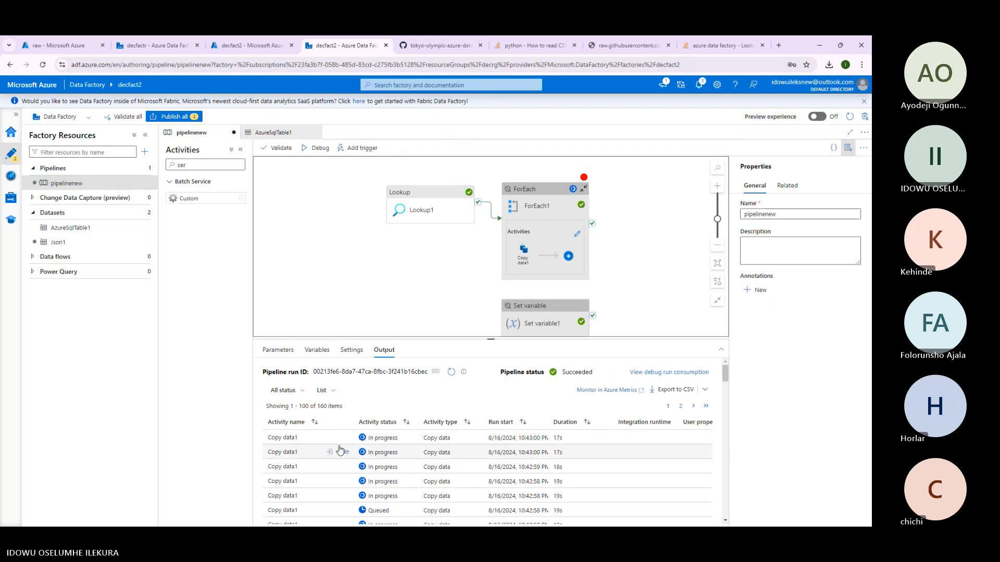
scroll(340, 451, "down", 3)
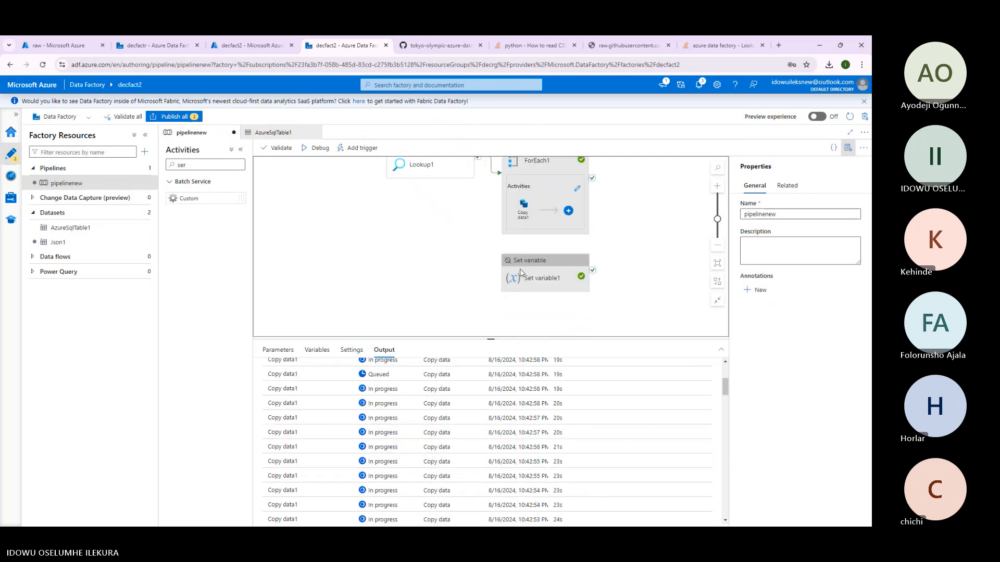
scroll(520, 269, "up", 1)
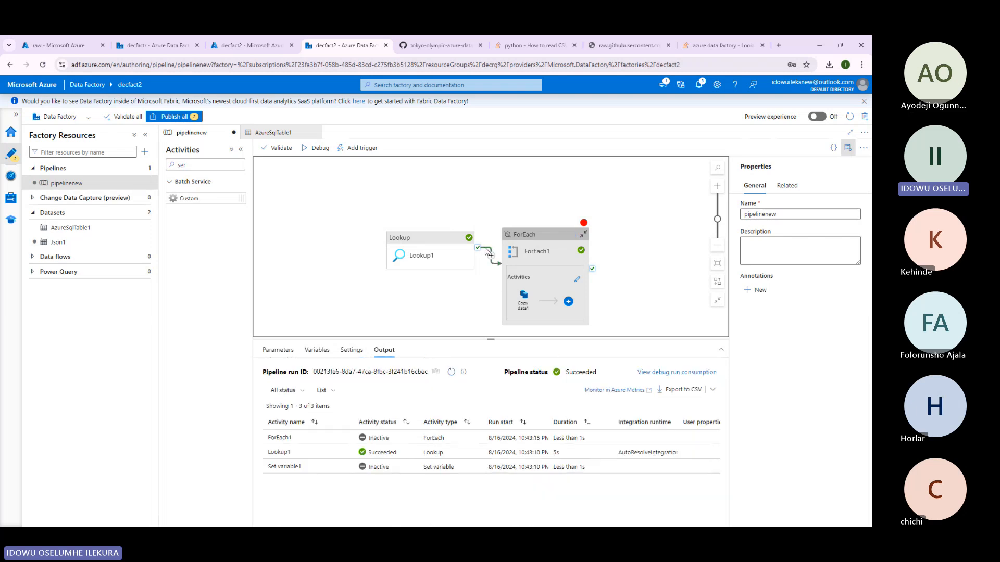
Examine the Lookup1 output JSON from the new debug run, tracing how the data array is nested inside the value array.
right_click(560, 237)
left_click(582, 216)
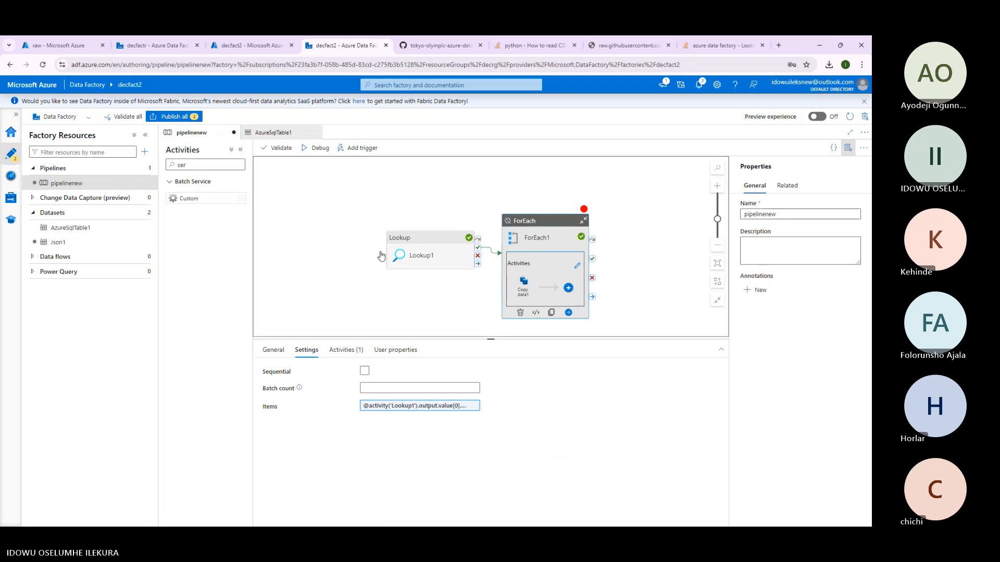
left_click(342, 312)
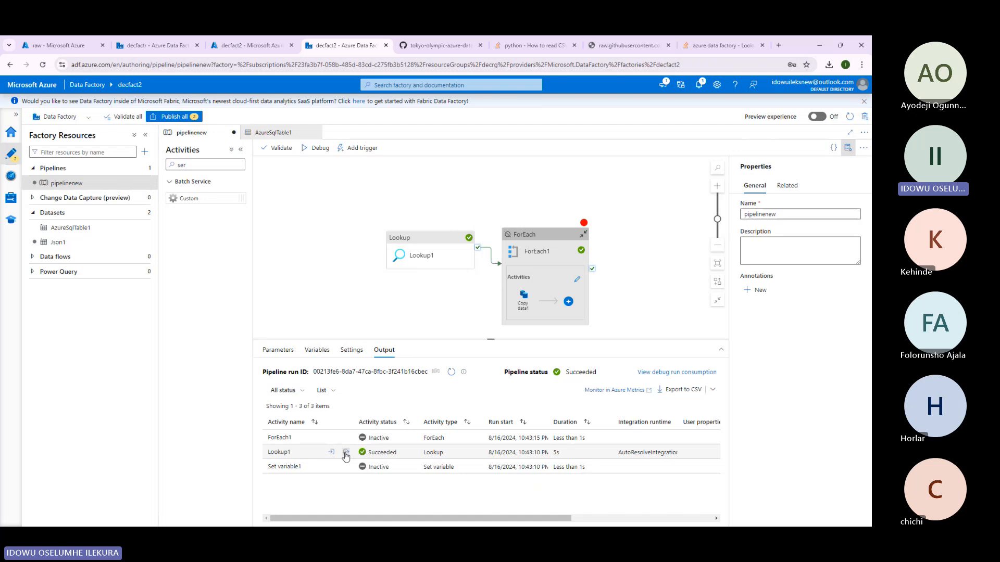
left_click(346, 452)
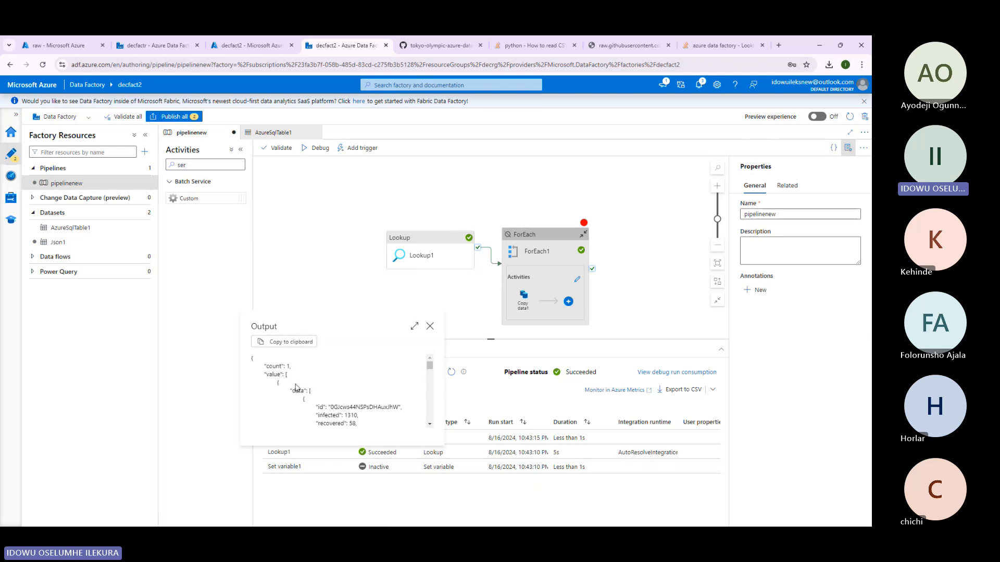
left_click_drag(285, 375, 289, 376)
left_click(289, 377)
left_click_drag(277, 381, 340, 433)
scroll(336, 412, "up", 3)
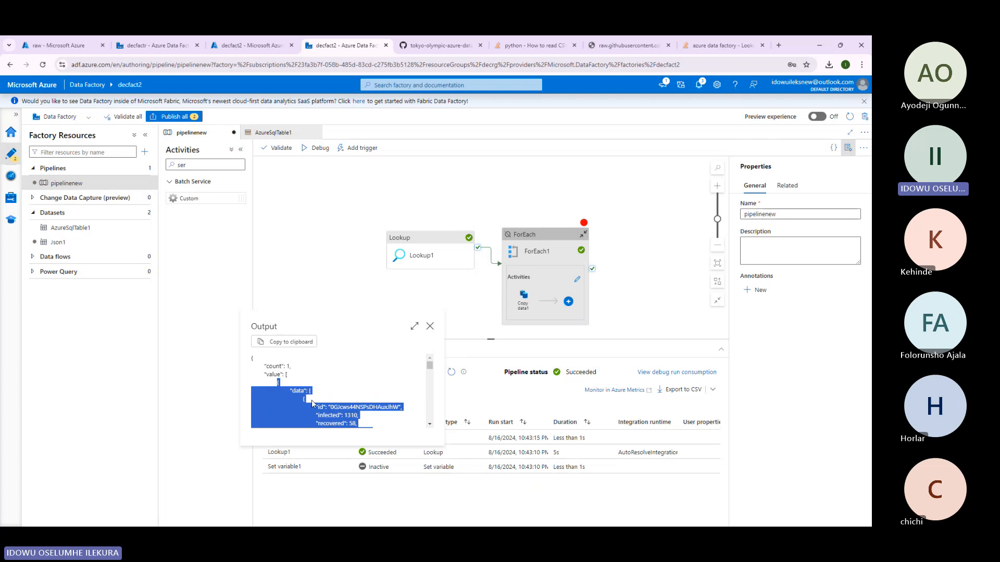
left_click(287, 387)
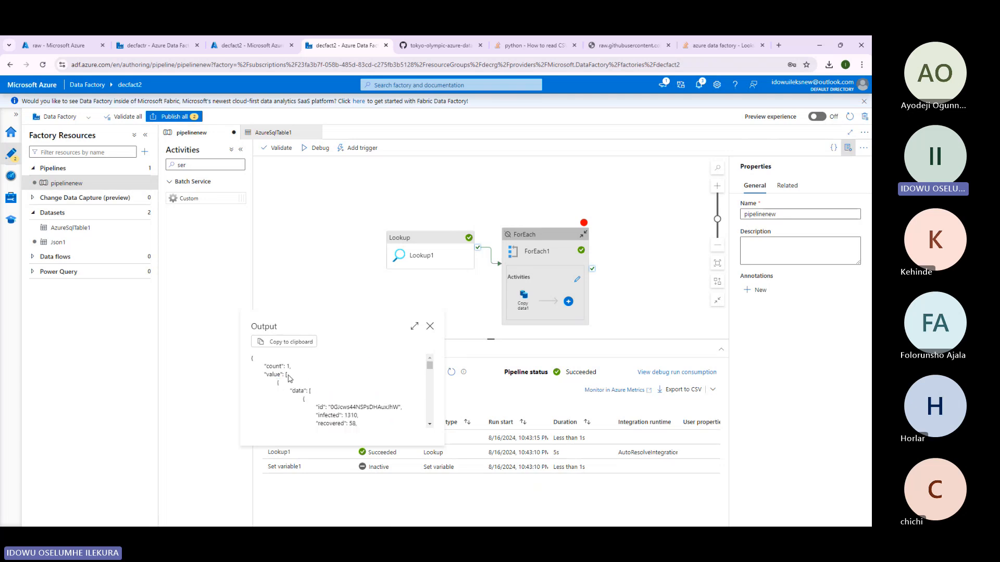
left_click_drag(277, 383, 342, 403)
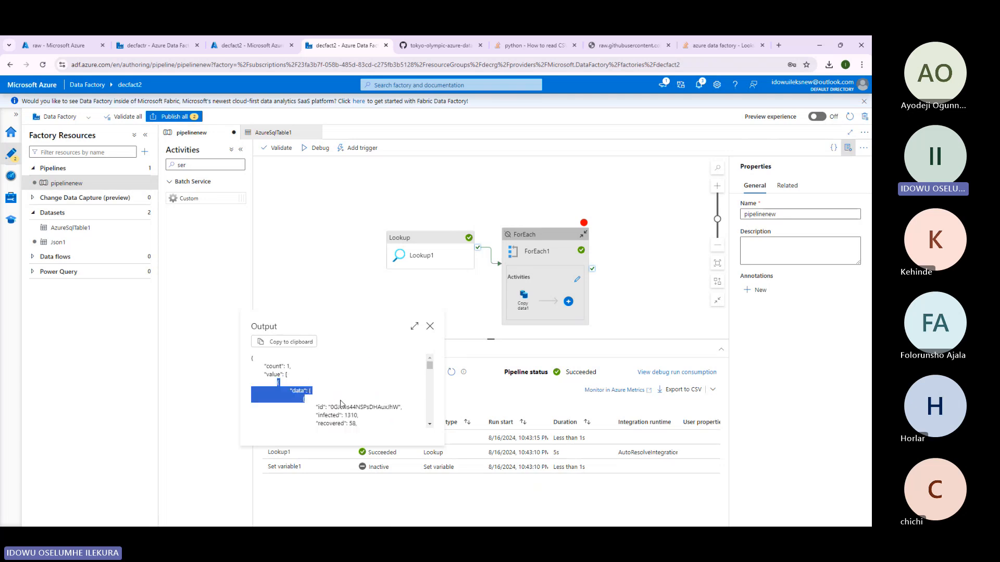
left_click(294, 381)
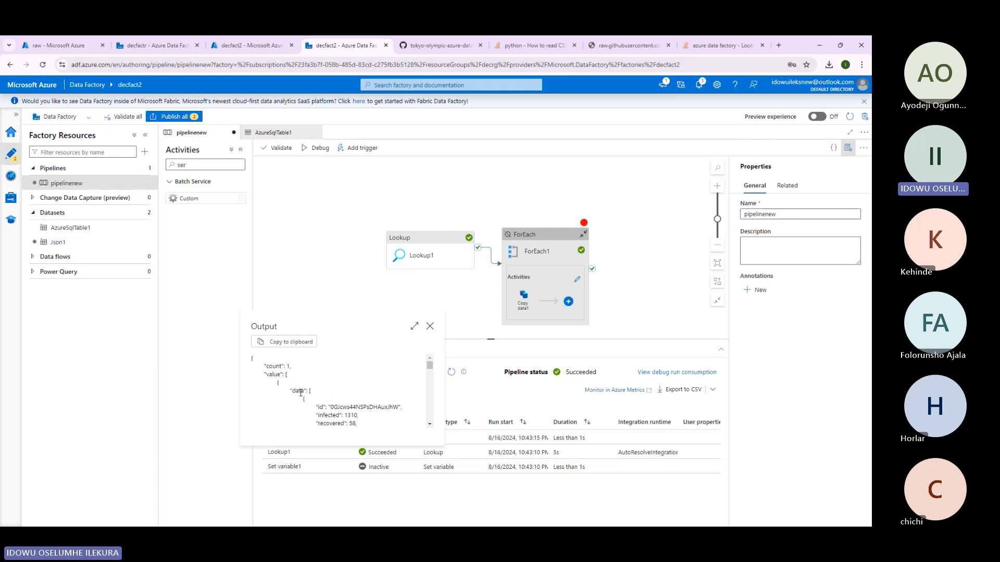
left_click_drag(291, 391, 322, 399)
left_click(308, 391)
double_click(298, 390)
Open the source settings of the Copy data1 activity inside ForEach1 and check the table_name dataset property.
left_click(544, 251)
left_click(543, 283)
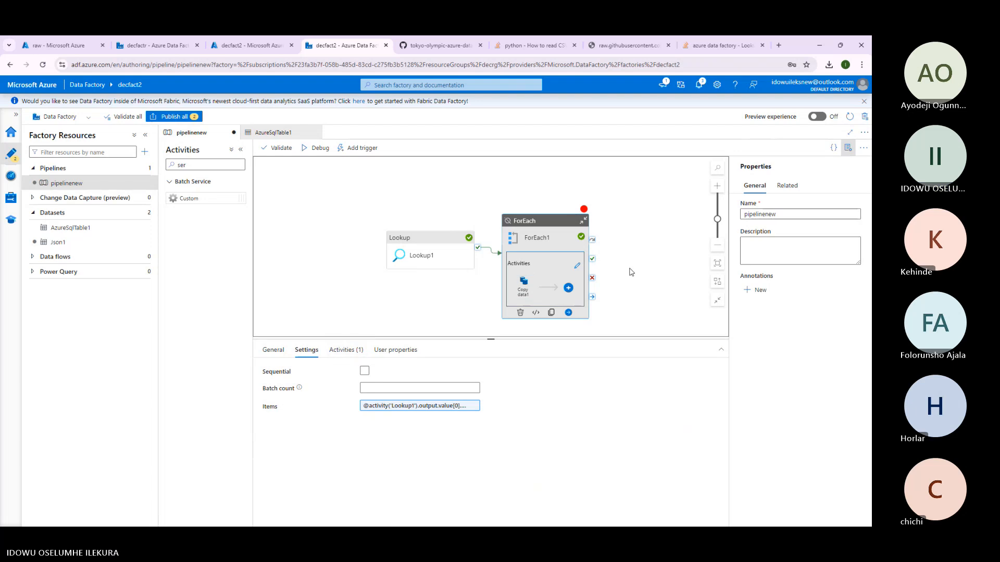
left_click(522, 286)
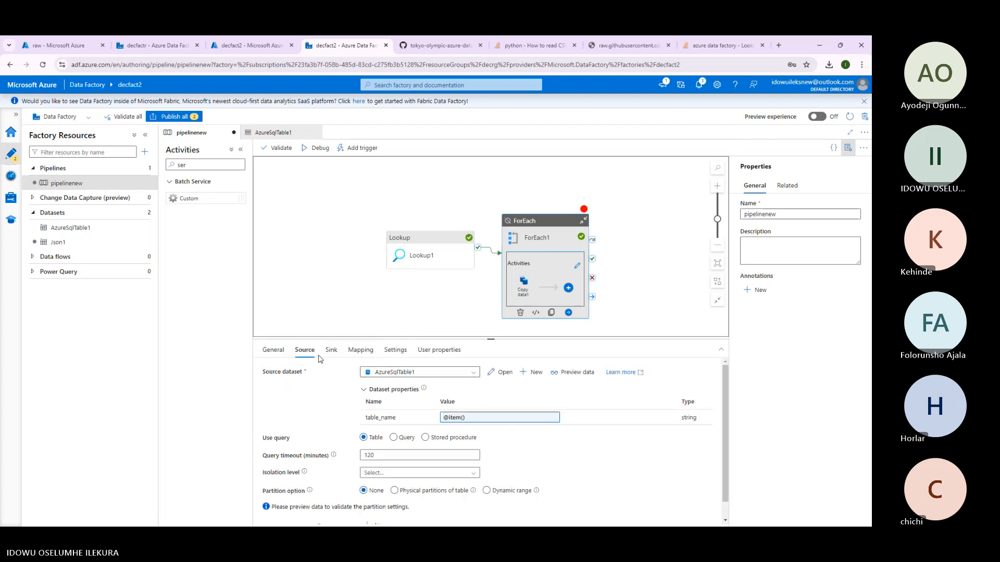
left_click(404, 373)
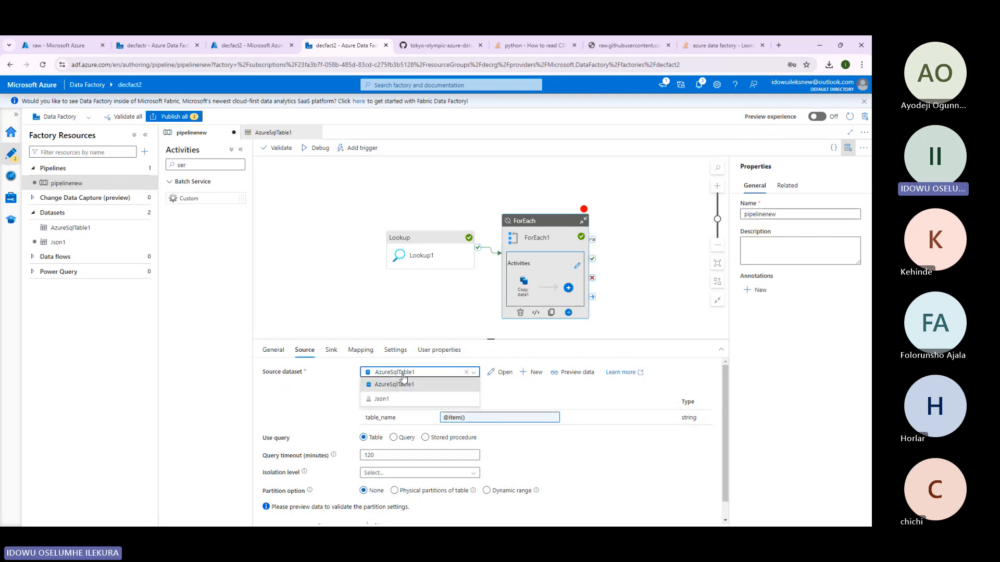
left_click(523, 373)
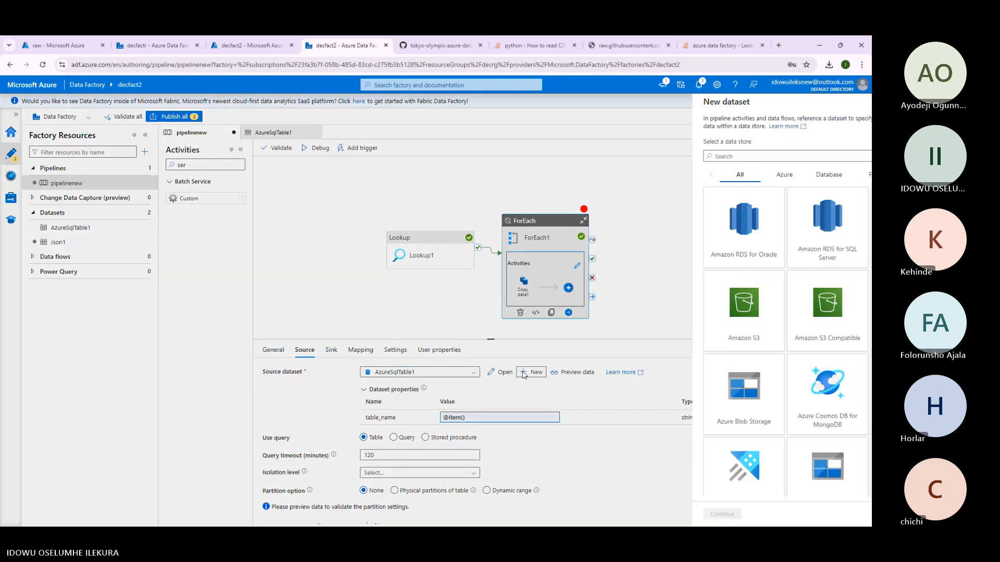
scroll(656, 353, "down", 1)
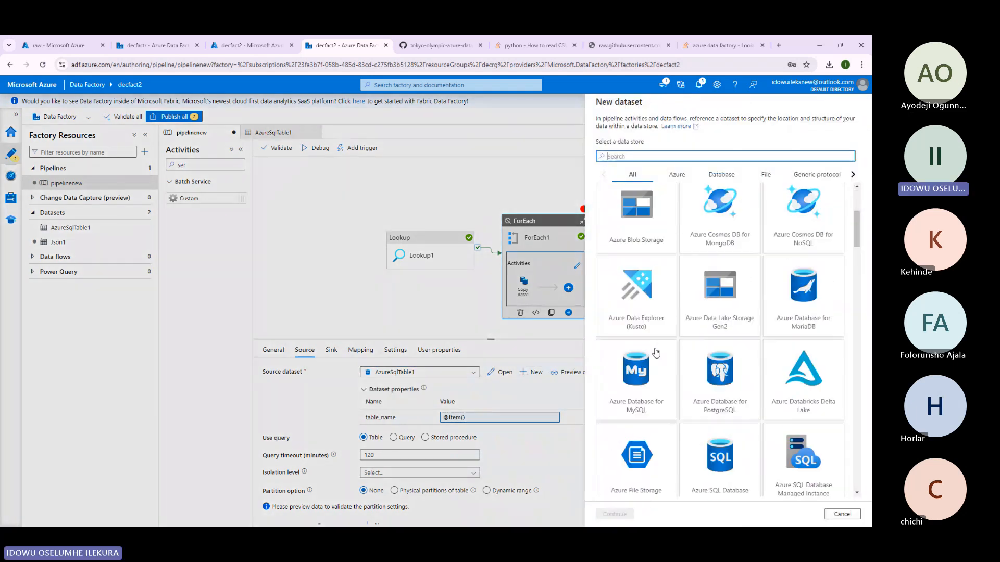
scroll(656, 353, "up", 2)
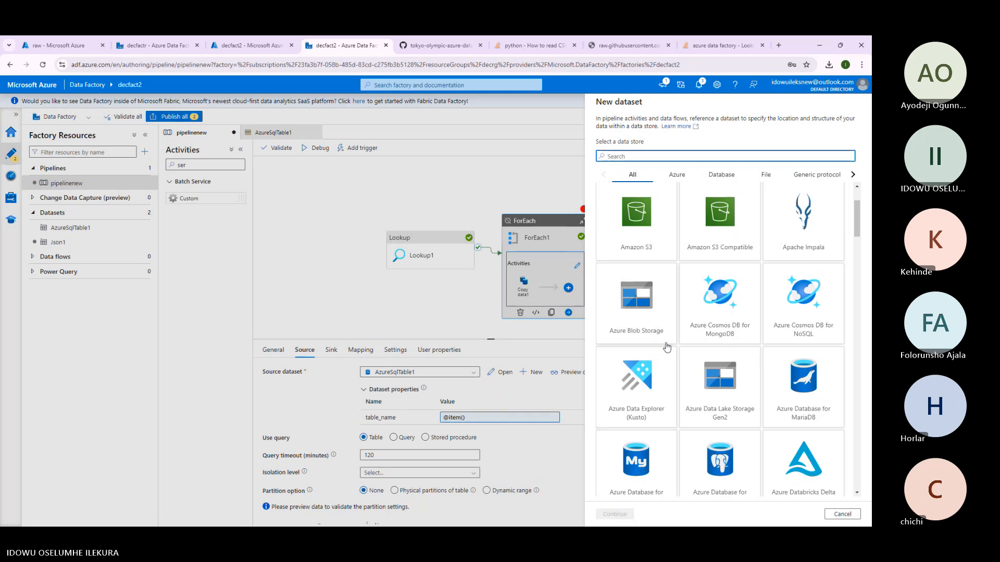
scroll(667, 348, "down", 5)
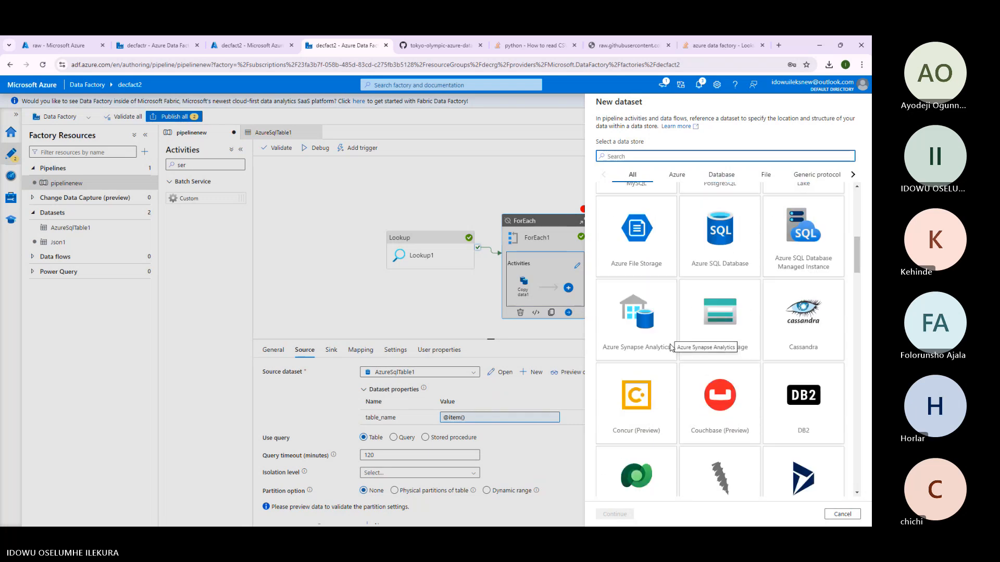
scroll(766, 341, "up", 4)
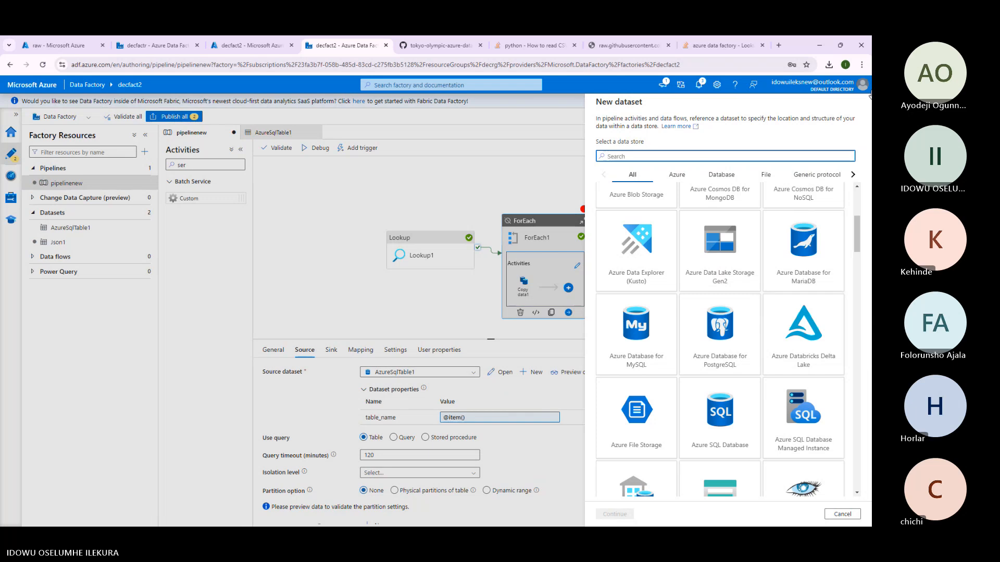
left_click(420, 319)
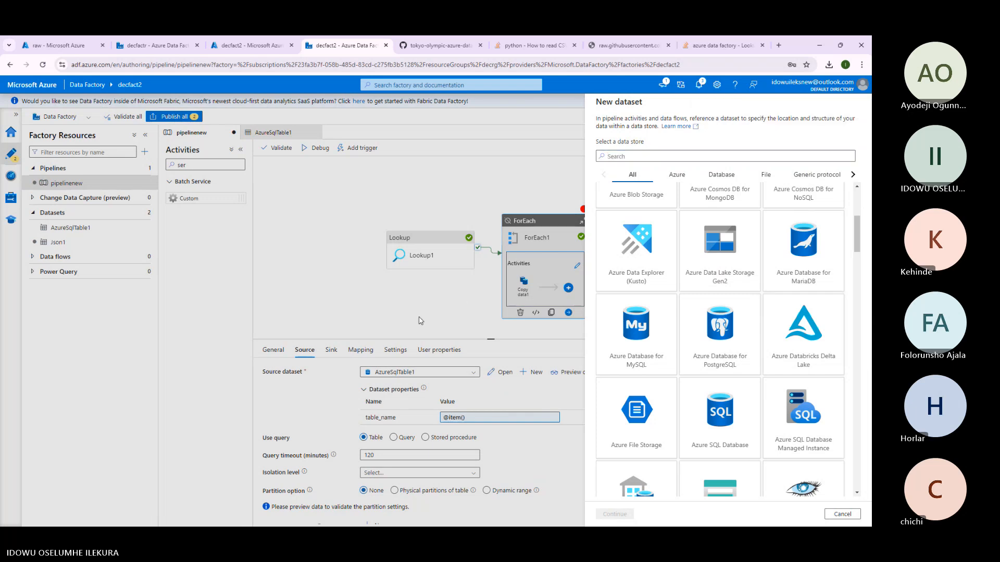
left_click(842, 514)
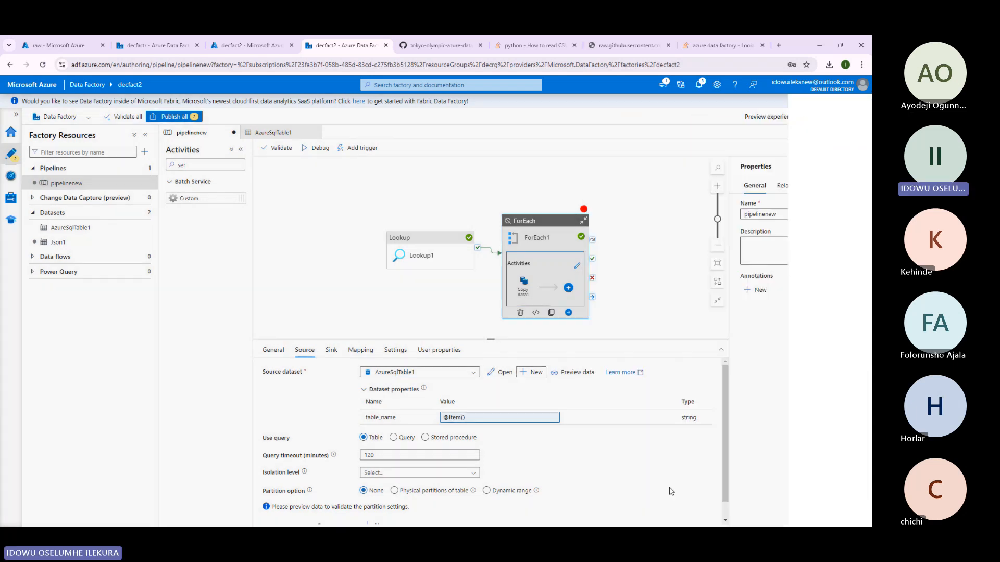
Switch the Copy data1 source to a query, check the record fields in data.json, and start the query text with INSERT INTO.
left_click(393, 438)
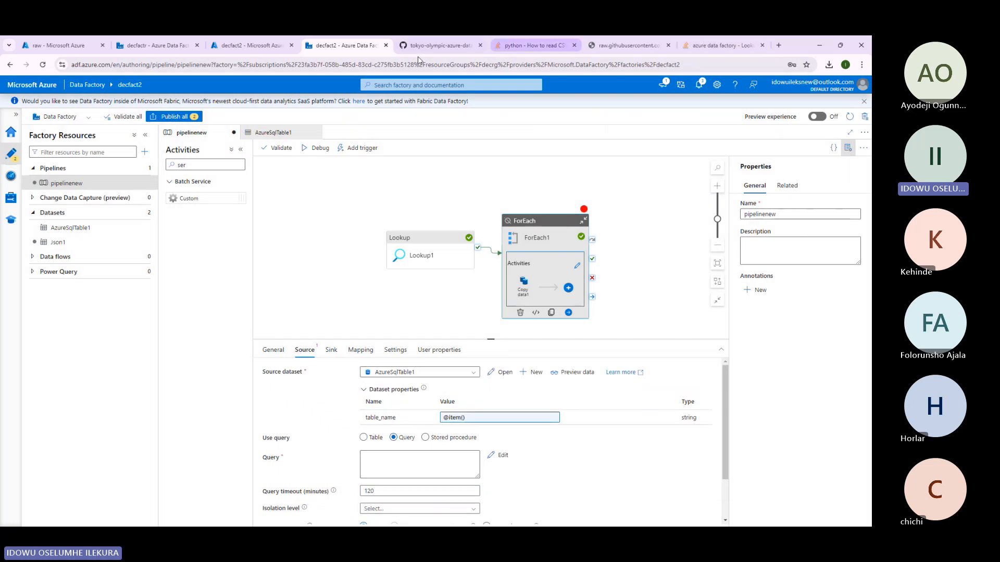
left_click(605, 47)
left_click_drag(22, 99, 66, 111)
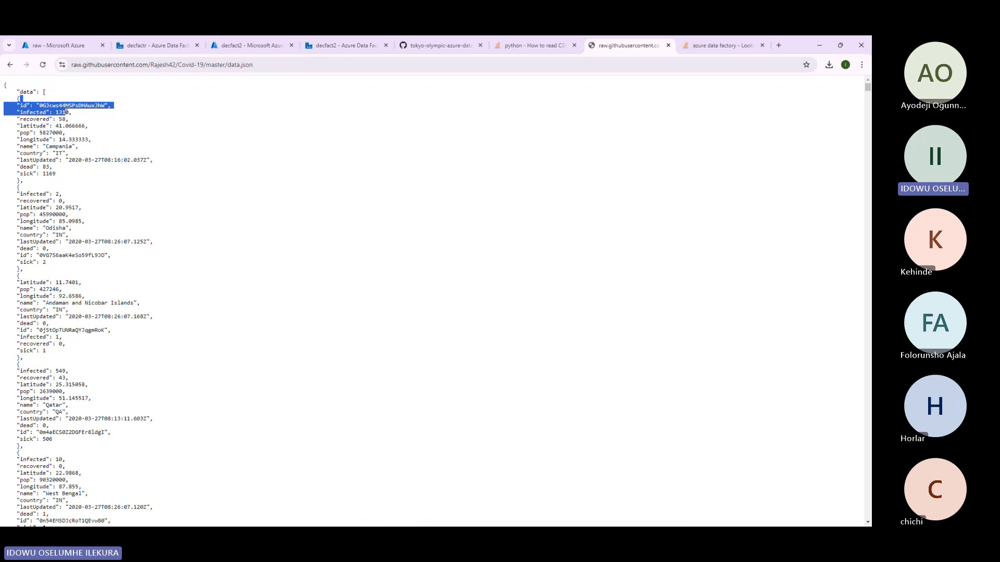
left_click(40, 133)
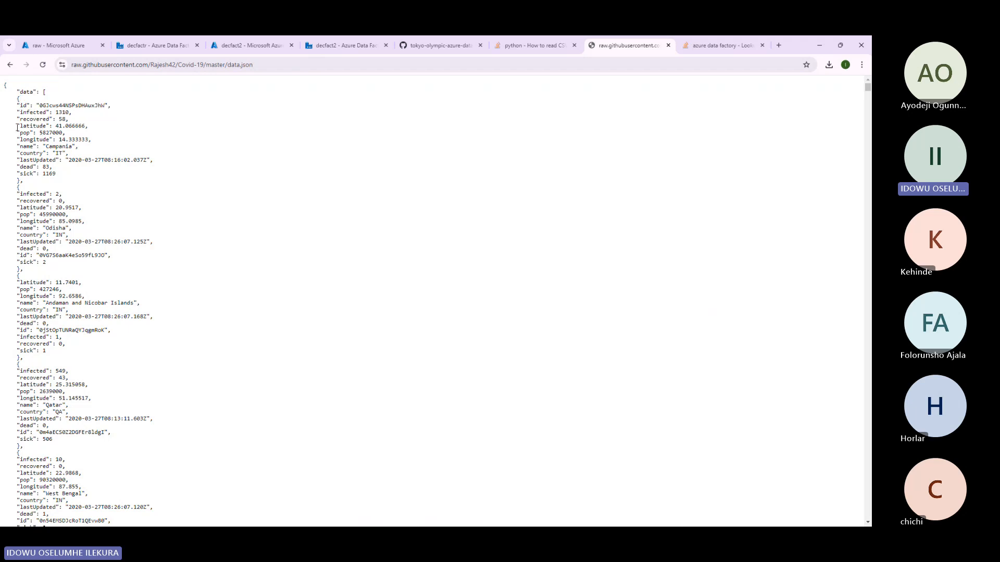
mouse_move(30, 134)
left_mouse_down()
mouse_move(17, 134)
mouse_move(39, 140)
left_mouse_up()
left_click(21, 144)
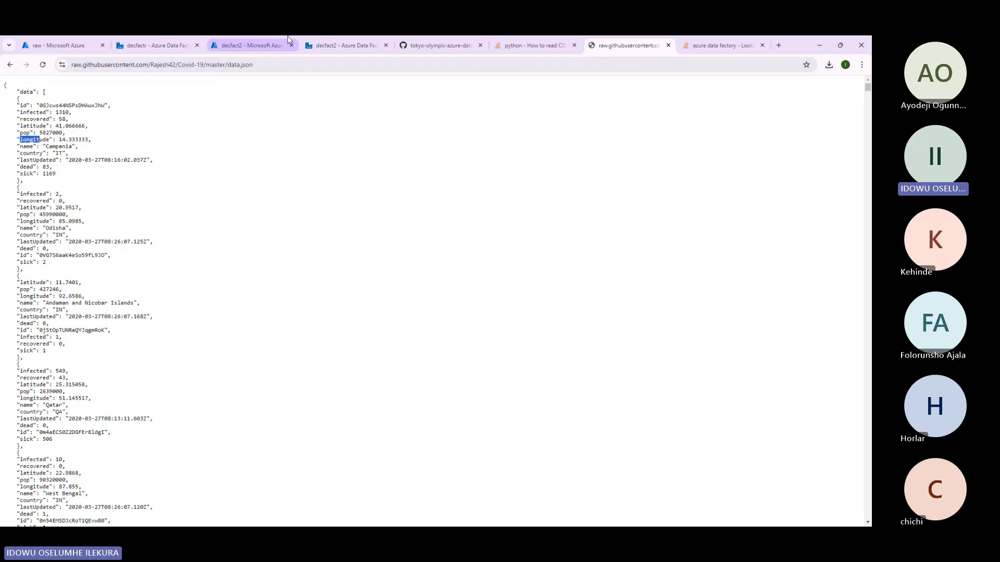
left_click(341, 46)
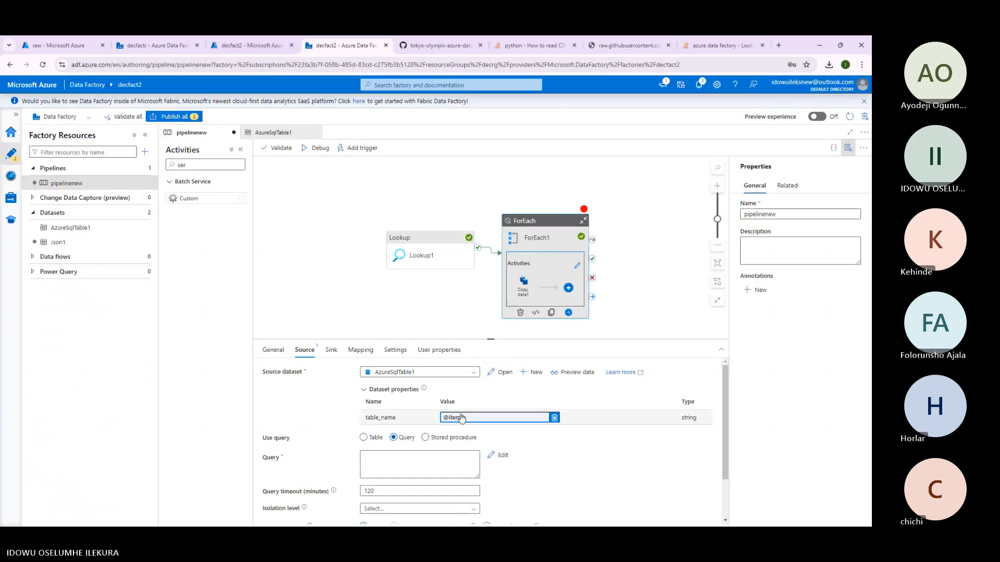
left_click(408, 453)
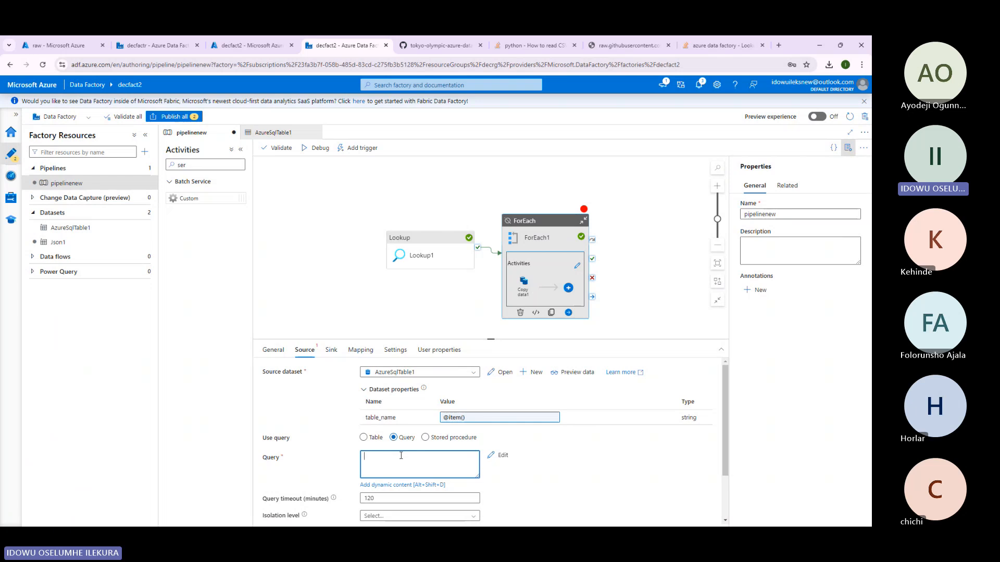
type("INSERT INTO")
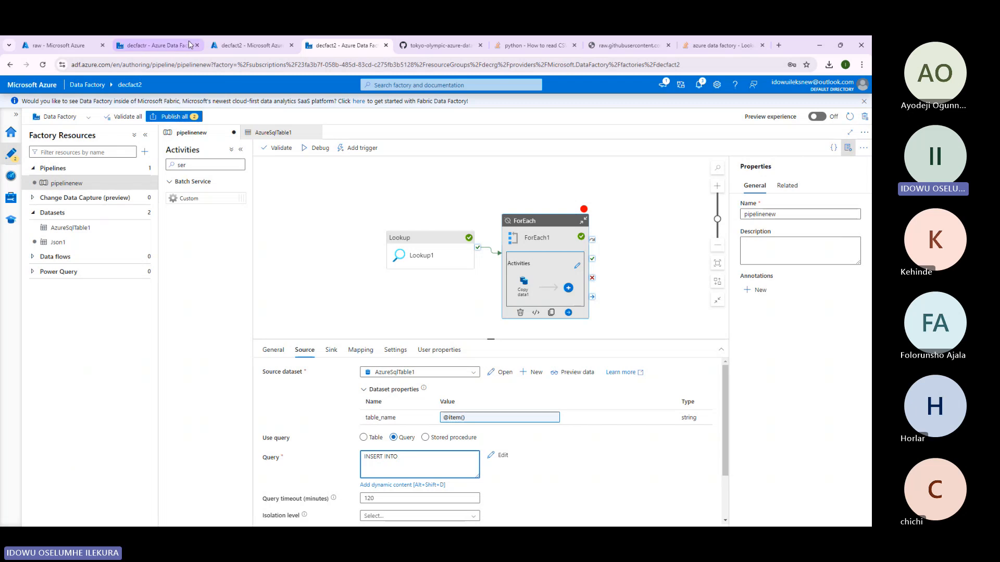
Highlight the fields of the first record in data.json, from id to sick.
left_click(715, 45)
left_click(627, 45)
left_click_drag(57, 174, 17, 103)
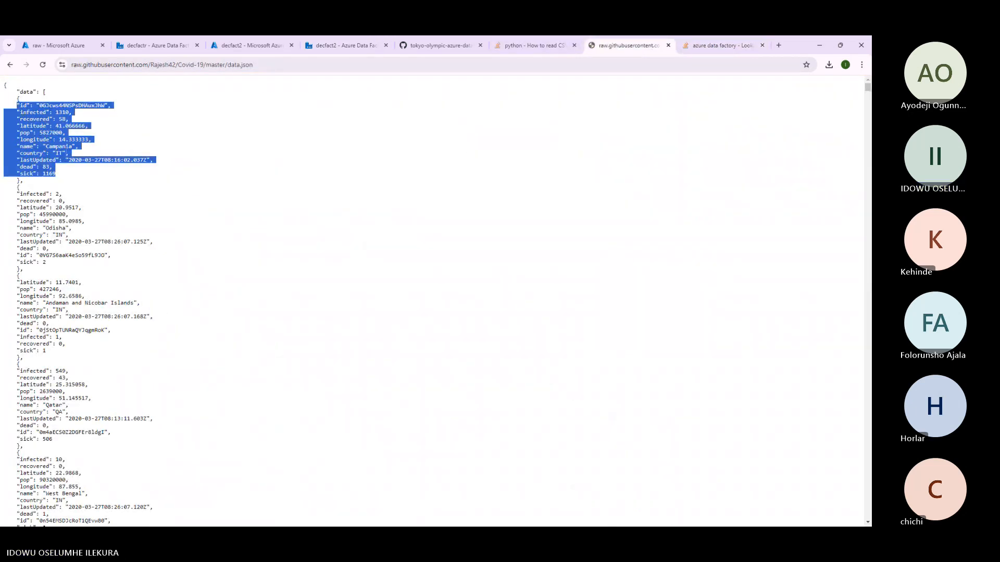
Go to the SQL databases in the Azure portal and open the query editor of sqlserverdb.
left_click(153, 45)
left_click(249, 45)
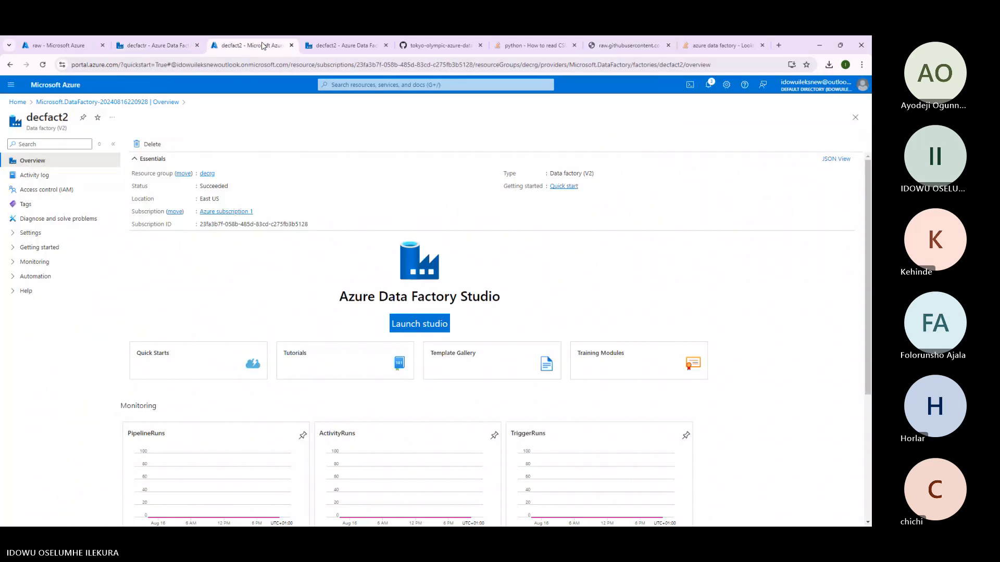
left_click(335, 46)
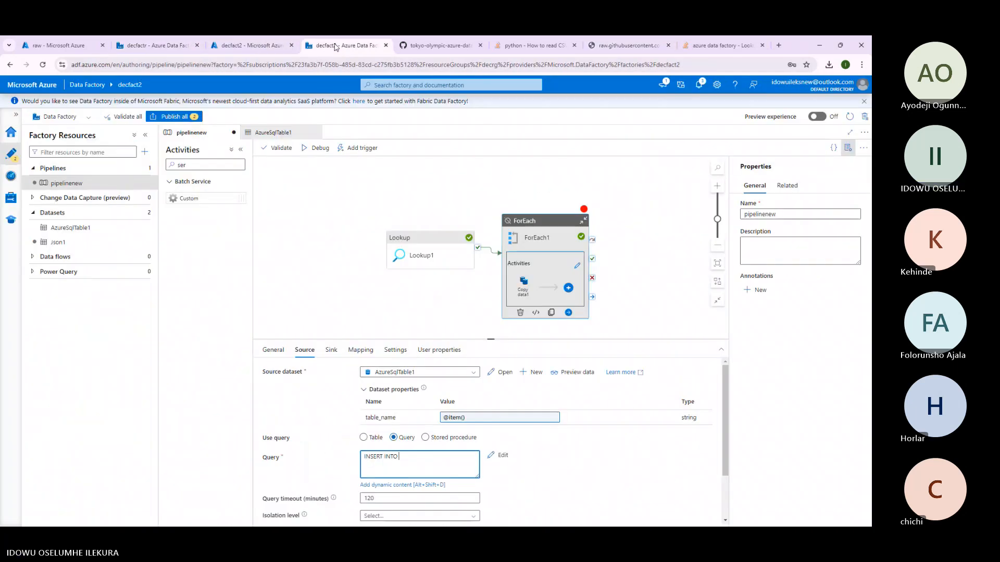
left_click(74, 46)
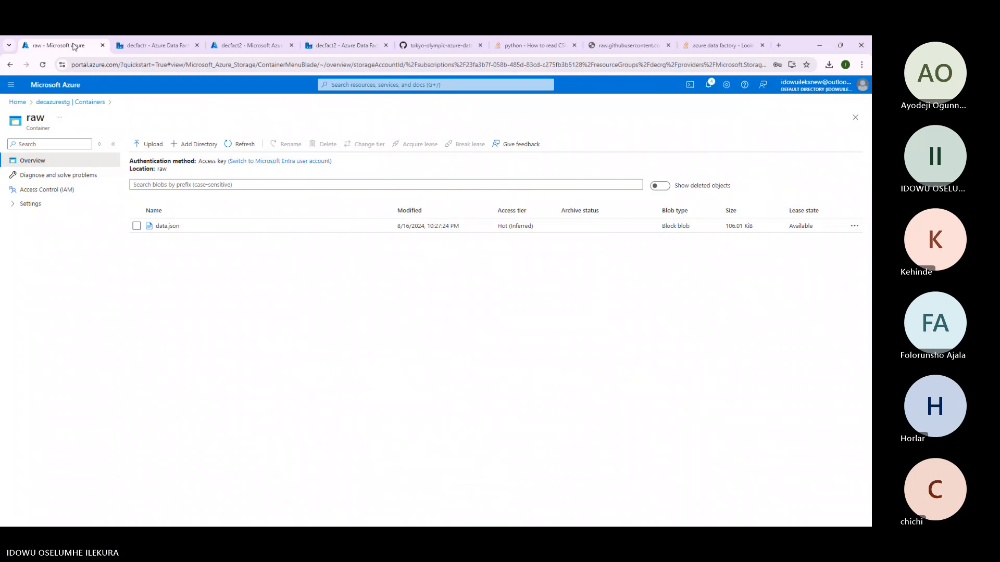
left_click(69, 90)
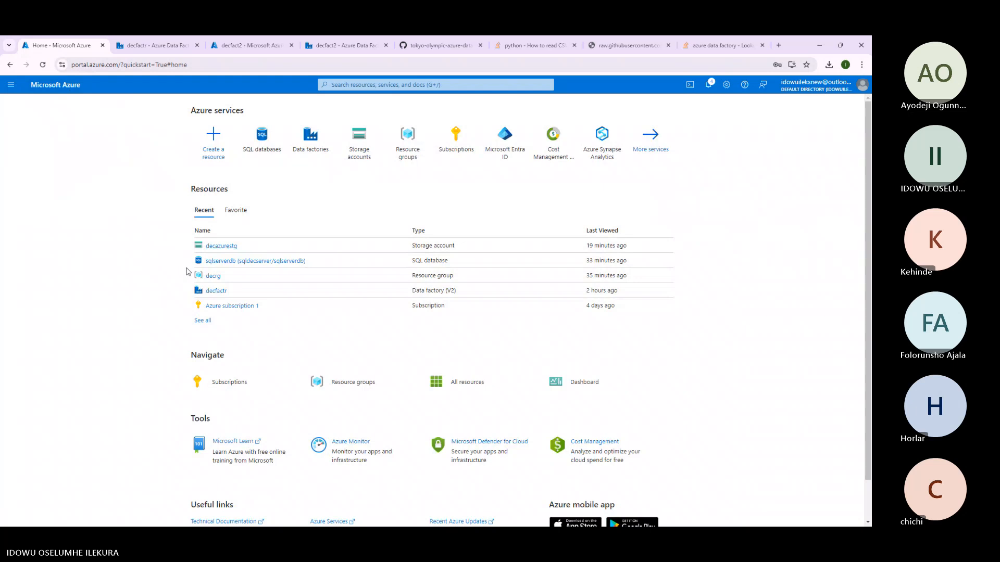
left_click(257, 151)
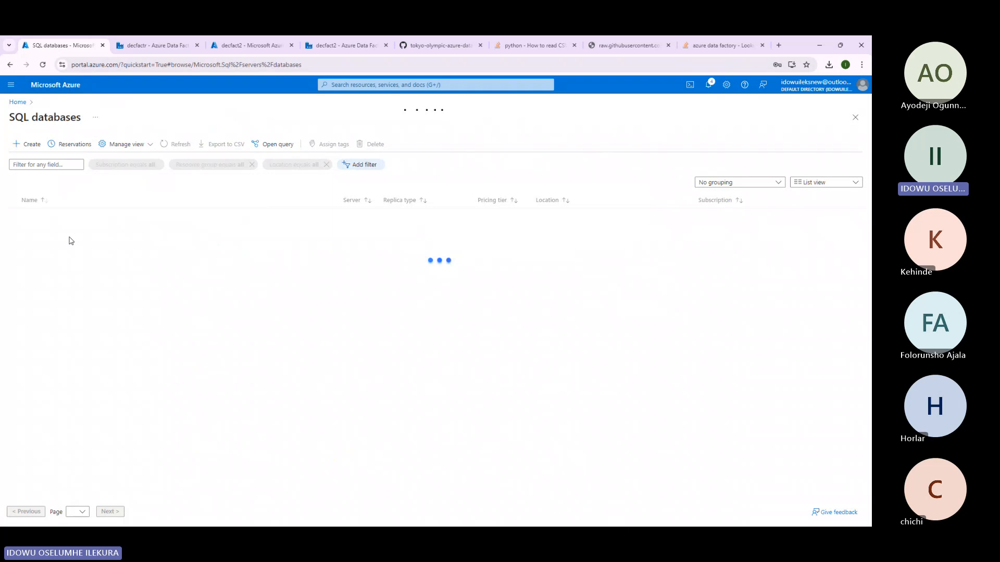
left_click(71, 216)
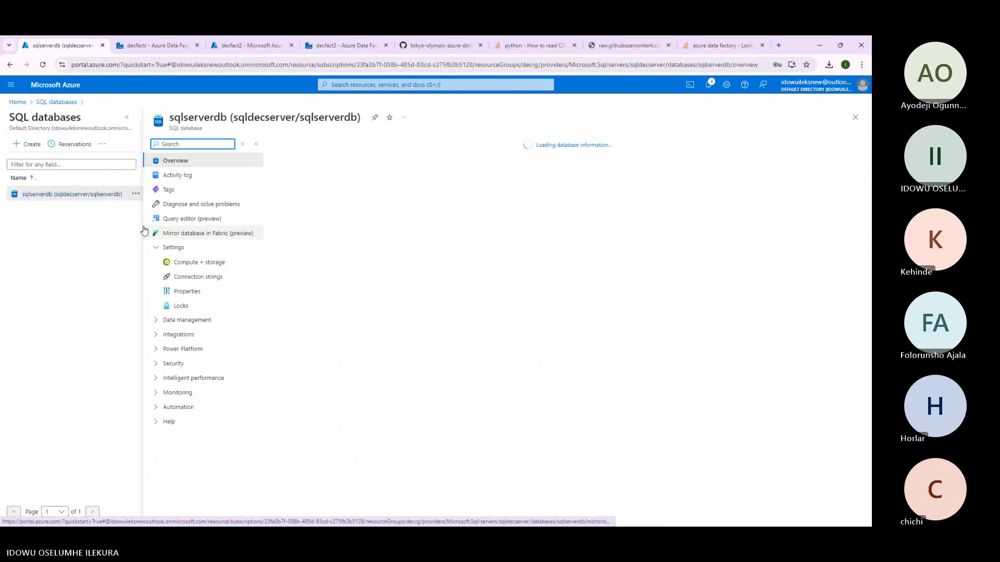
left_click(223, 220)
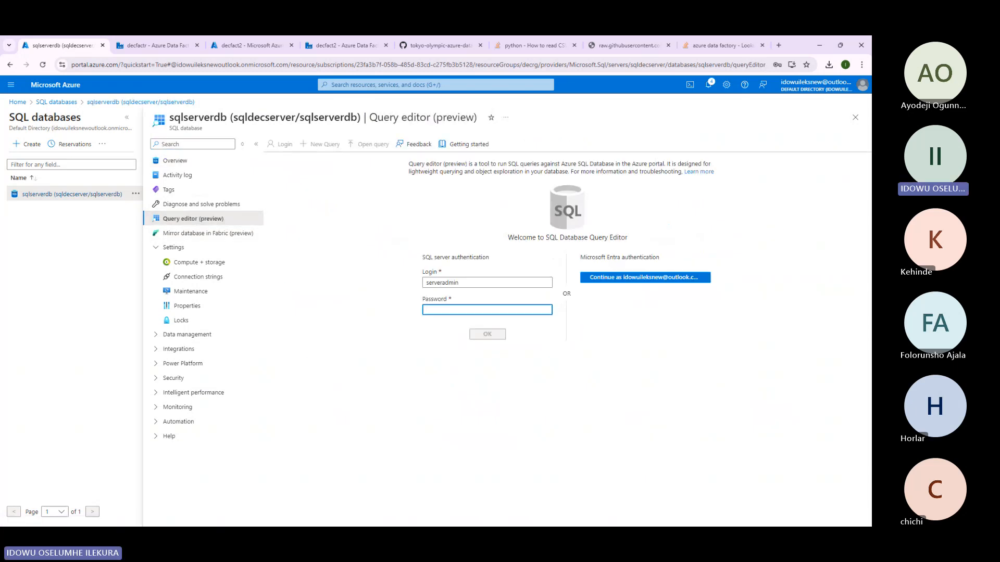
Sign in to the sqlserverdb query editor with SQL server authentication by entering the account password.
key("alt+Tab")
left_click(460, 310)
key("ctrl+v")
key("Return")
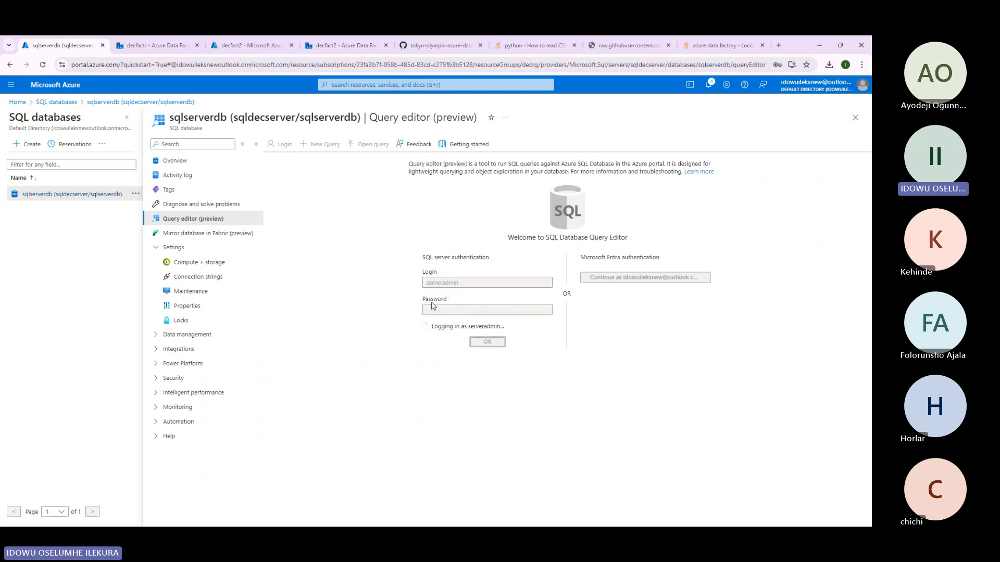
Begin a CREATE TABLE dbo.covid statement in Query 1 with an opening parenthesis and a new line for the columns.
left_click(437, 203)
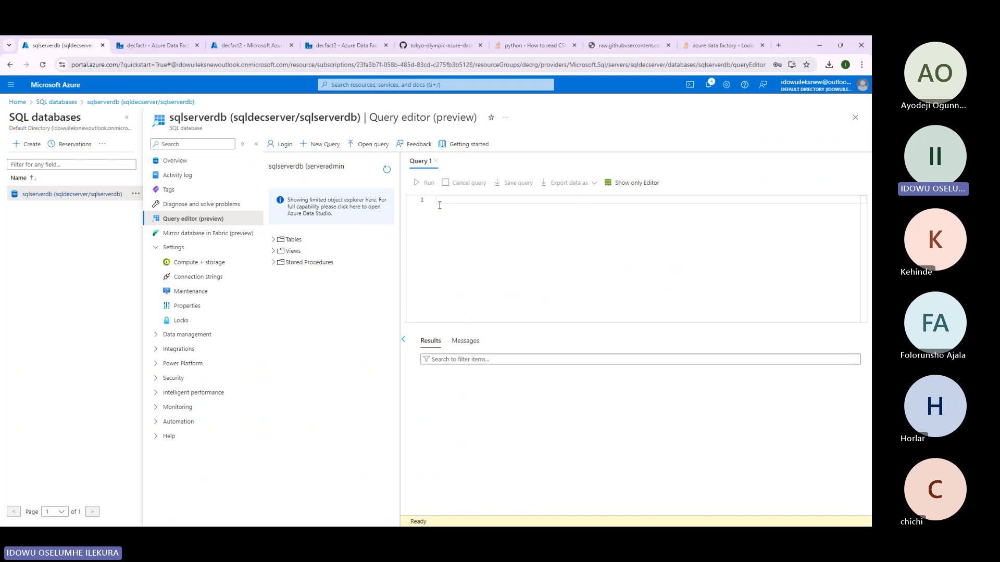
type("CREATE TA")
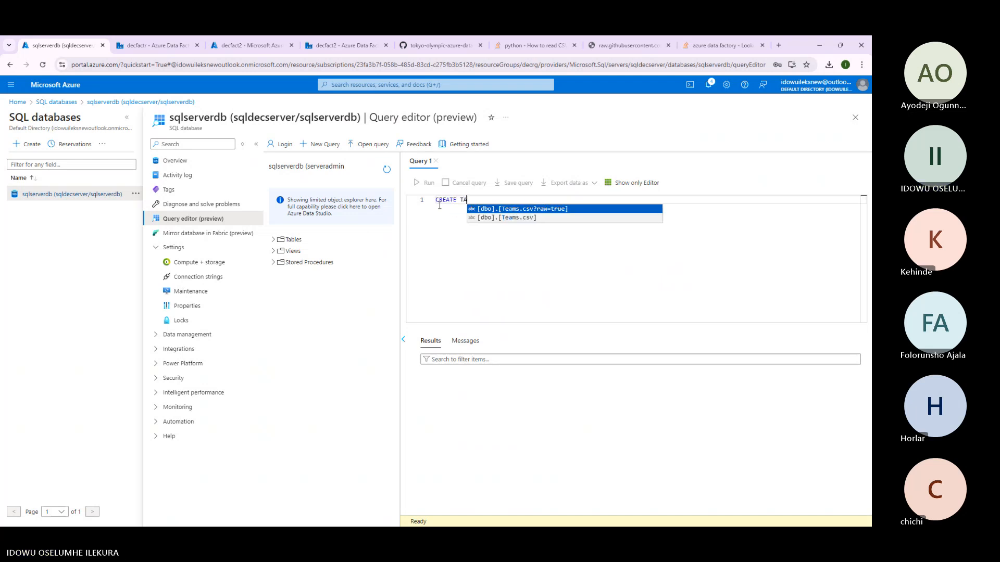
type("BLE")
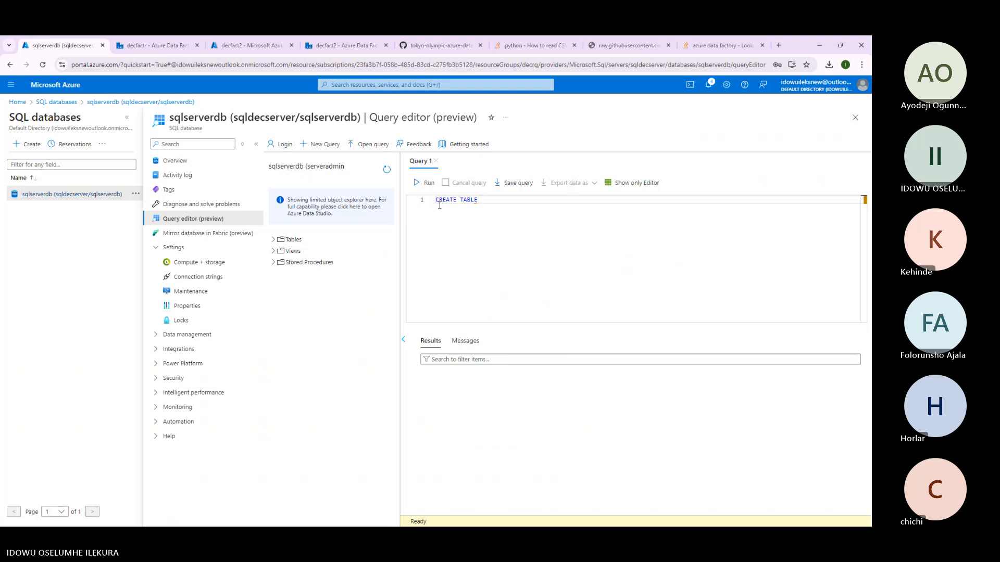
type(" dbo.")
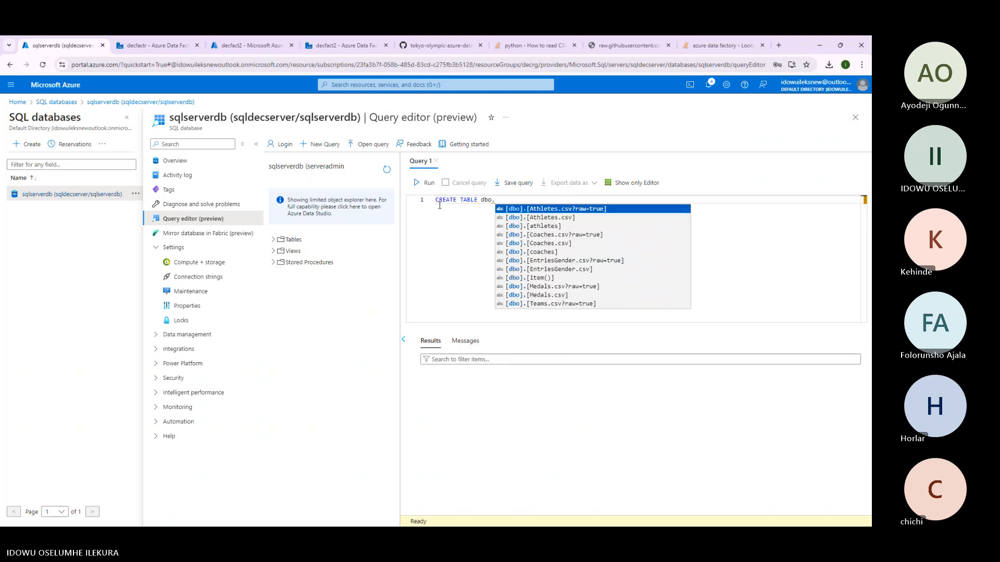
type("covid;")
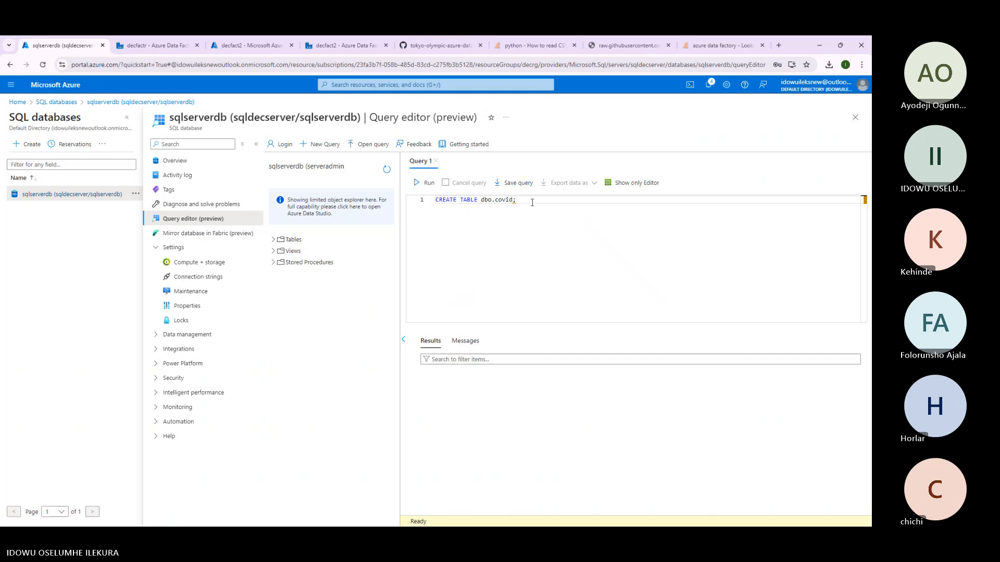
key("BackSpace")
type("(")
key("Return")
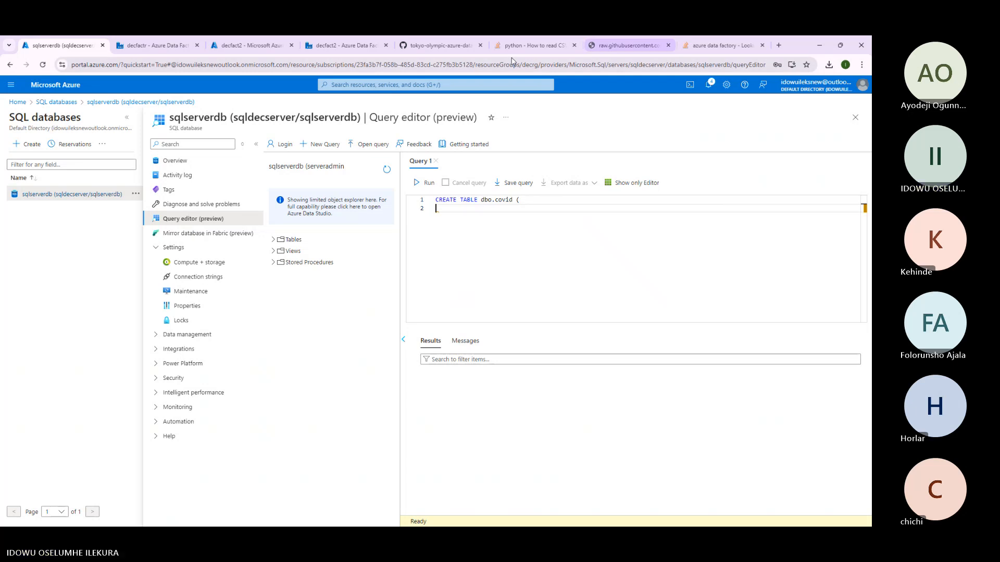
Copy the first record's fields, id through sick, from data.json and paste them into the dbo.covid table definition.
left_click(526, 45)
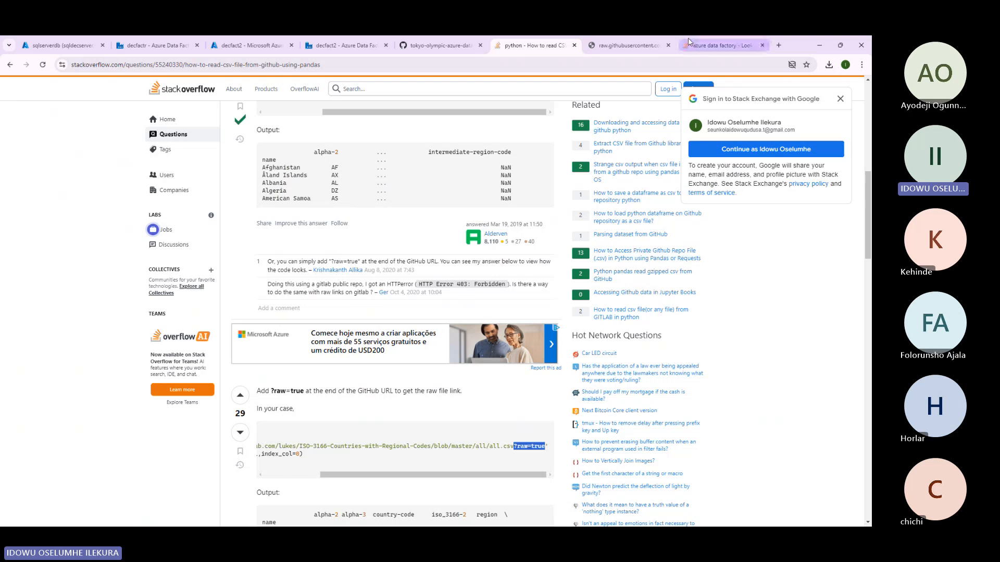
left_click(689, 44)
left_click(629, 46)
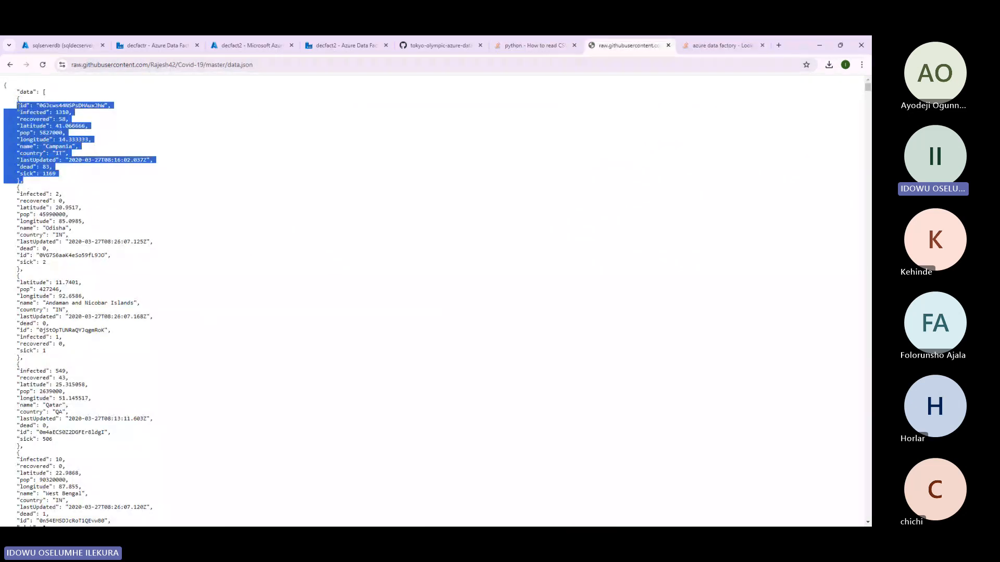
left_click(135, 48)
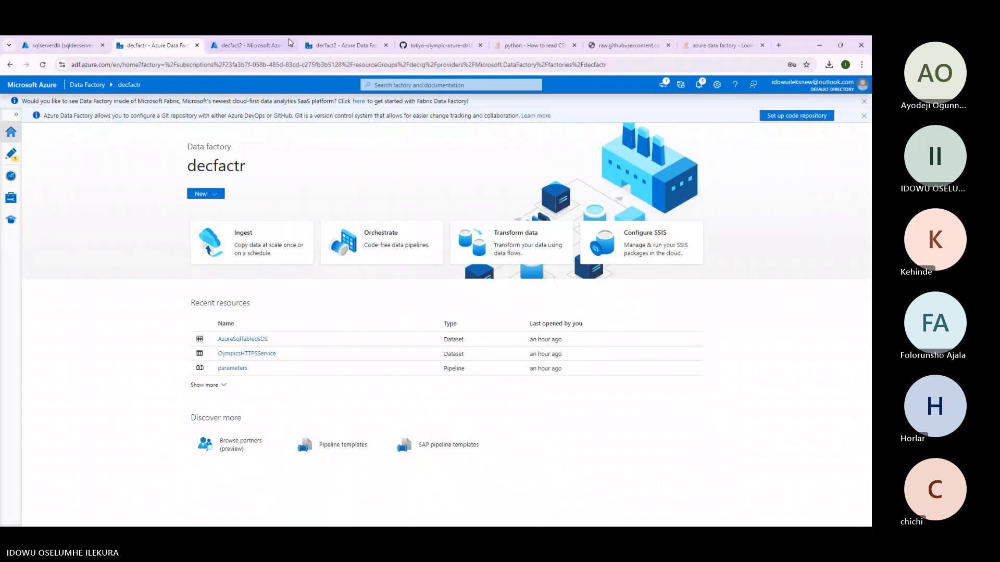
left_click(265, 45)
left_click(90, 46)
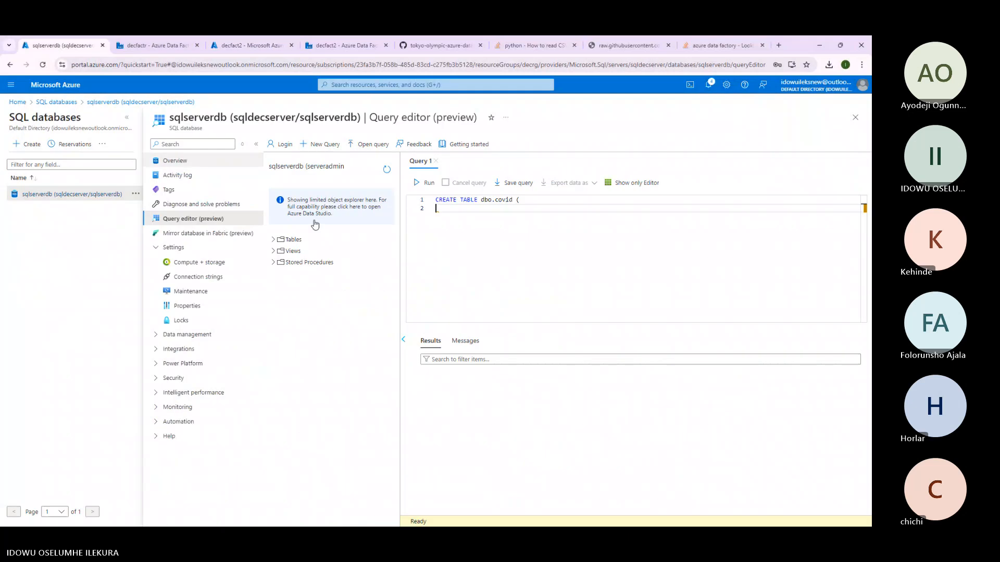
left_click(437, 243)
key("Return")
type("\"id\": \"0GJcws44NSPsDHAuxJhW\",     \"infected\": 1310,     \"recovered\": 58,     \"latitude\": 41.066666,     \"pop\": 5827000,     \"longitude\": 14.333333,     \"name\": \"Campania\",     \"country\": \"IT\",     \"lastUpdated\": \"2020-03-27T08:16:02.037Z\",     \"dead\": 83,     \"sick\": 1169     },")
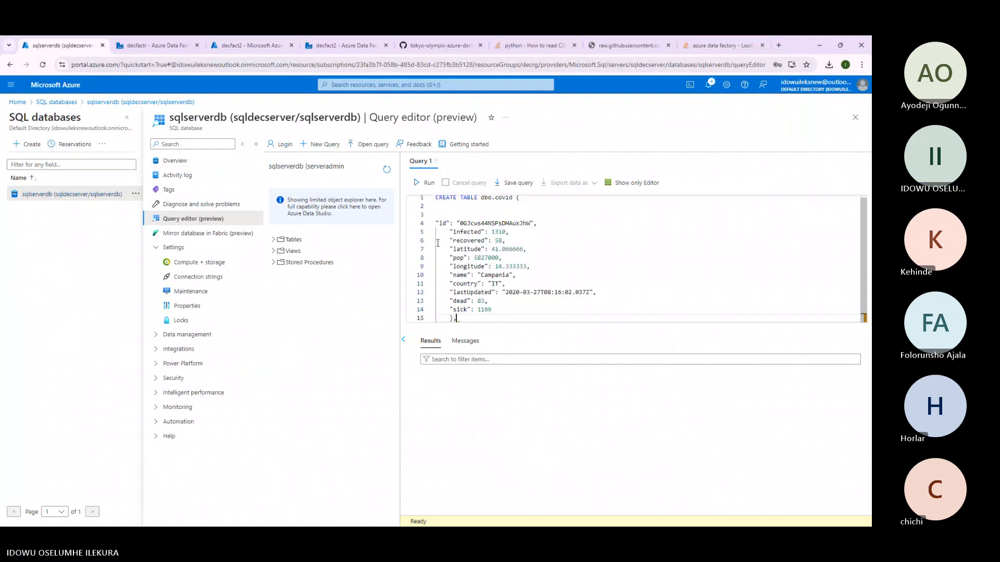
Add an ID column of type VARCHAR to the dbo.covid definition and begin the infected column.
left_click(524, 200)
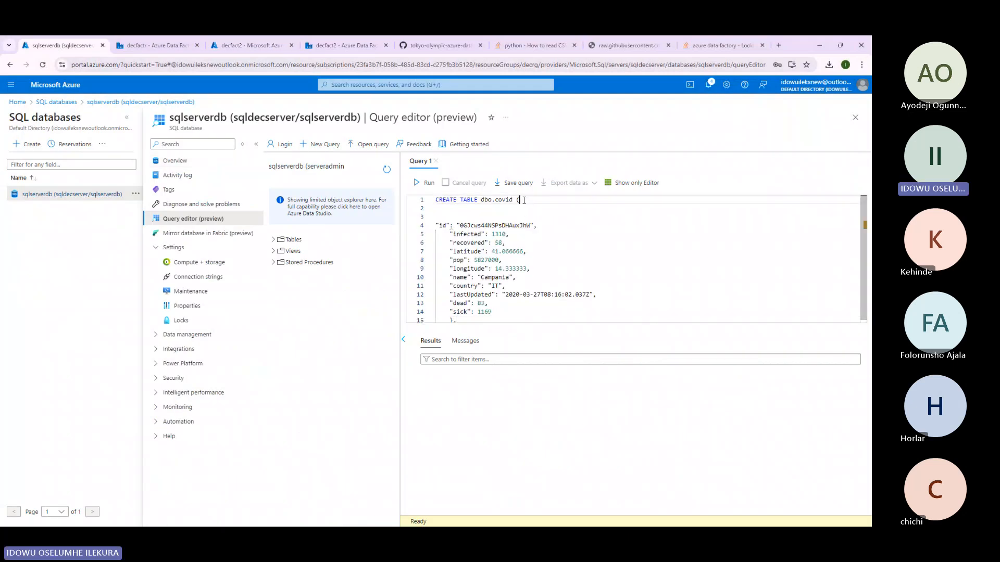
type("ID string,")
key("BackSpace")
key("BackSpace")
key("BackSpace")
key("BackSpace")
key("BackSpace")
key("BackSpace")
key("BackSpace")
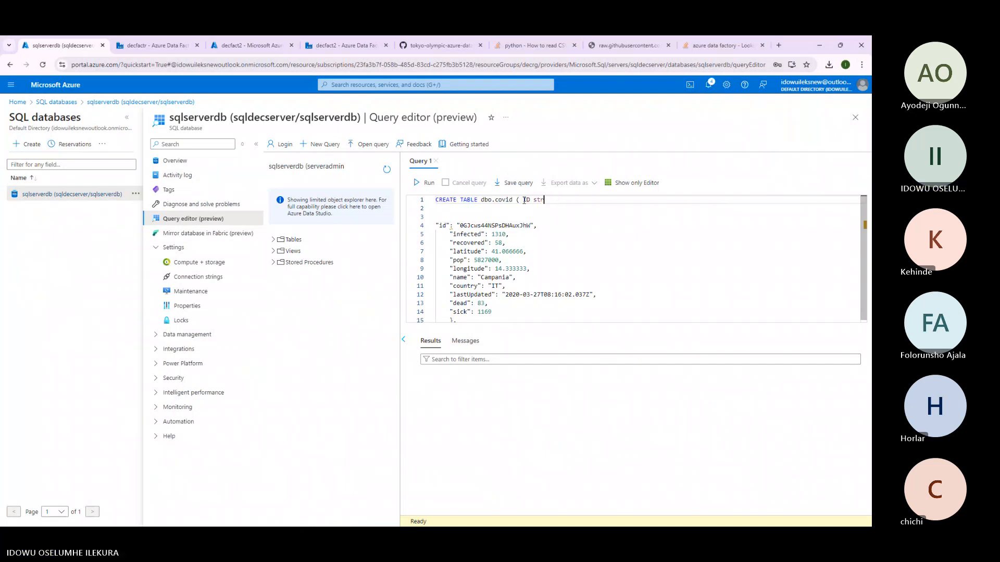
type("VA")
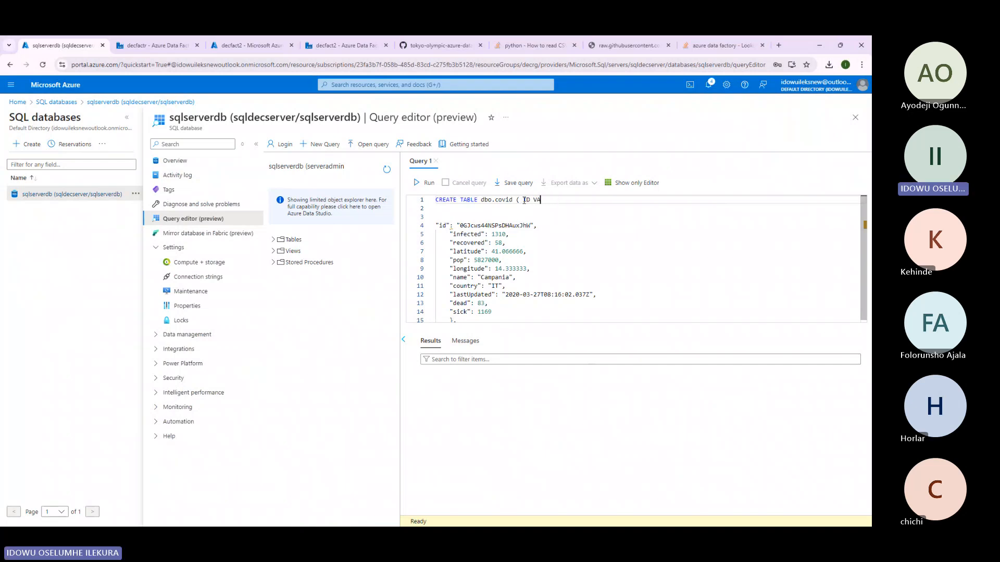
type("RCHAR, infected ")
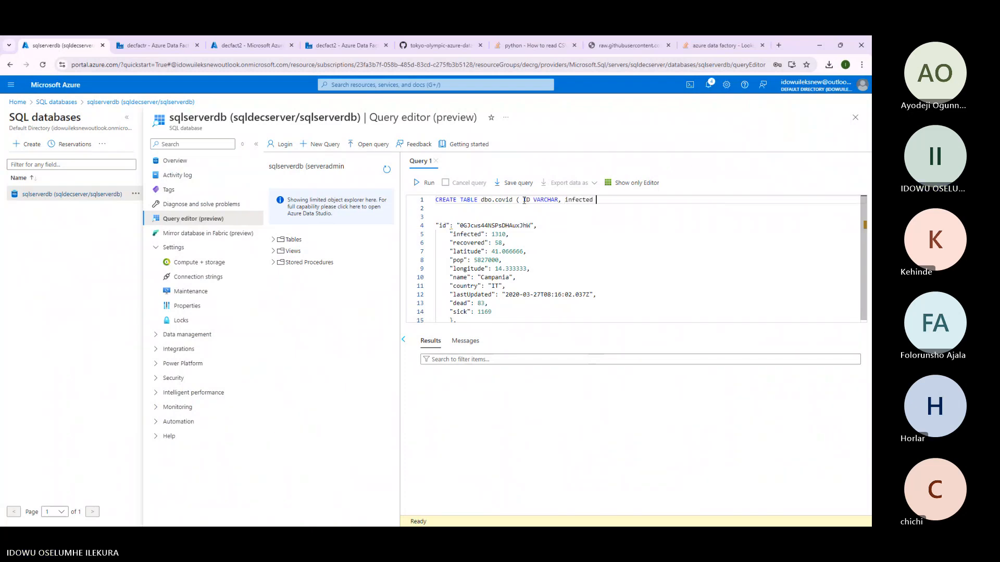
Give the infected column in the dbo.covid definition the INT type.
type("VARCHAR,")
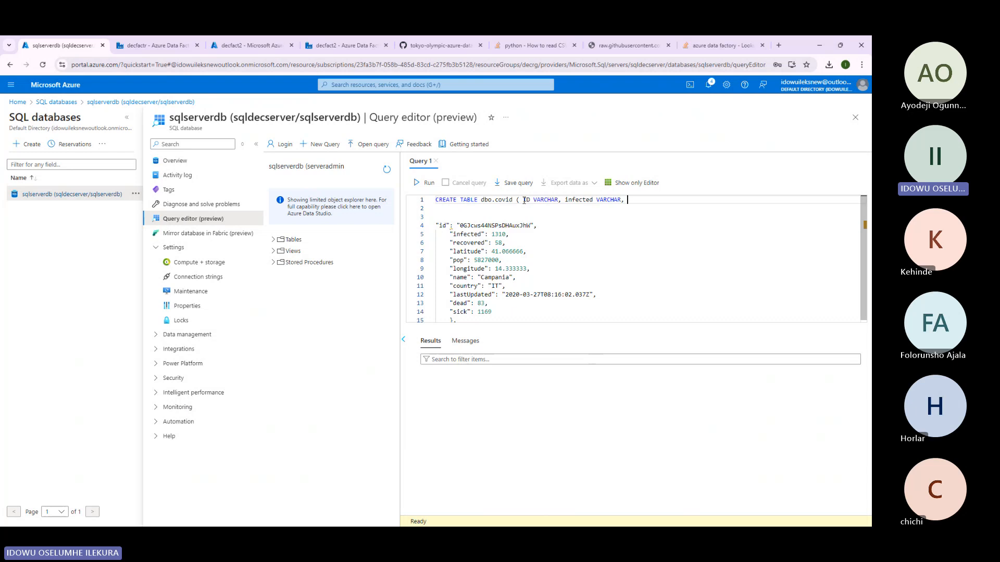
key("BackSpace")
key("BackSpace")
key("BackSpace")
key("BackSpace")
key("BackSpace")
key("BackSpace")
key("BackSpace")
key("BackSpace")
key("BackSpace")
type("INT,")
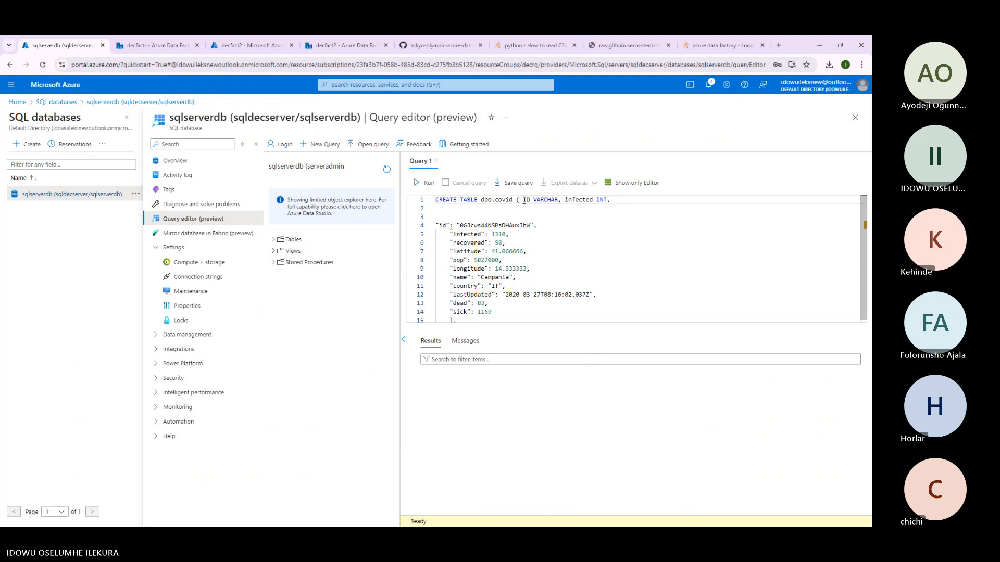
Copy the JSON record from Query 1 and open chat.openai.com in Microsoft Edge.
left_click_drag(458, 320, 423, 223)
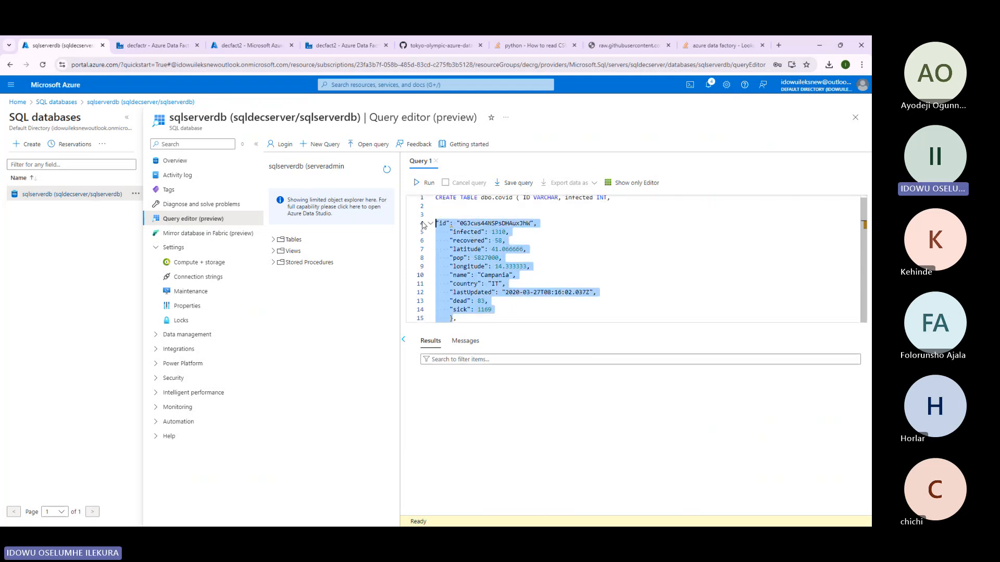
left_click(377, 517)
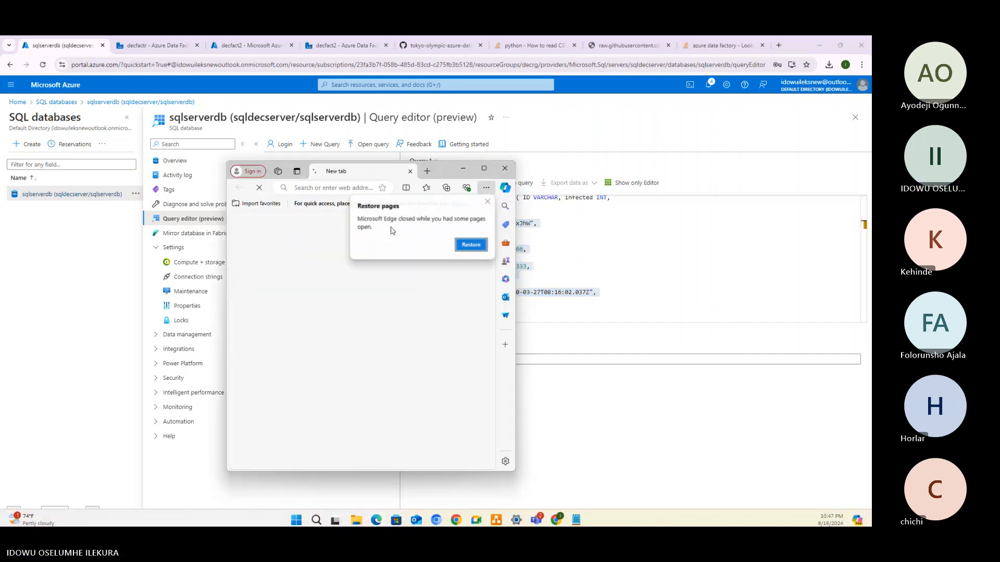
left_click(483, 168)
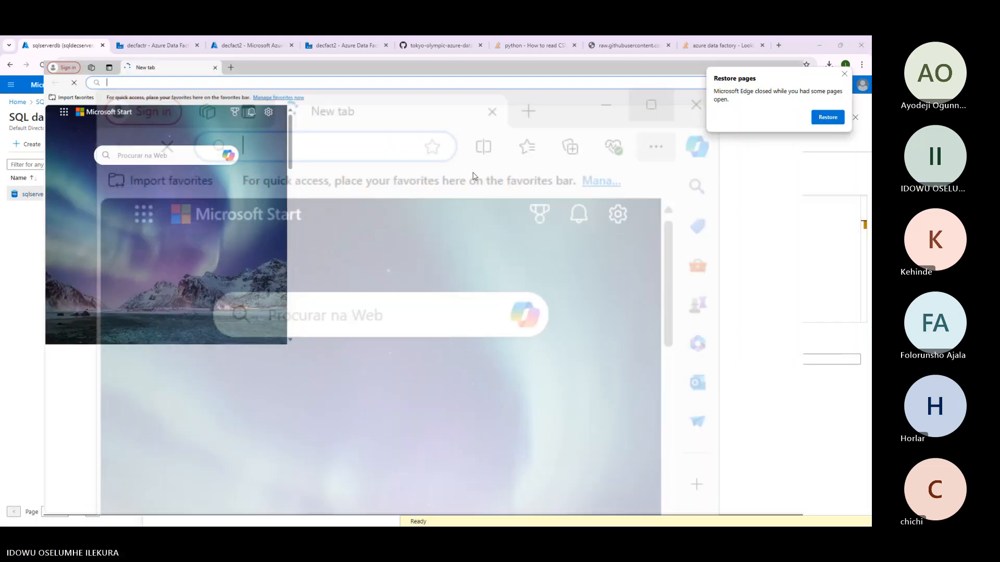
left_click(302, 60)
type("chat.openai.com")
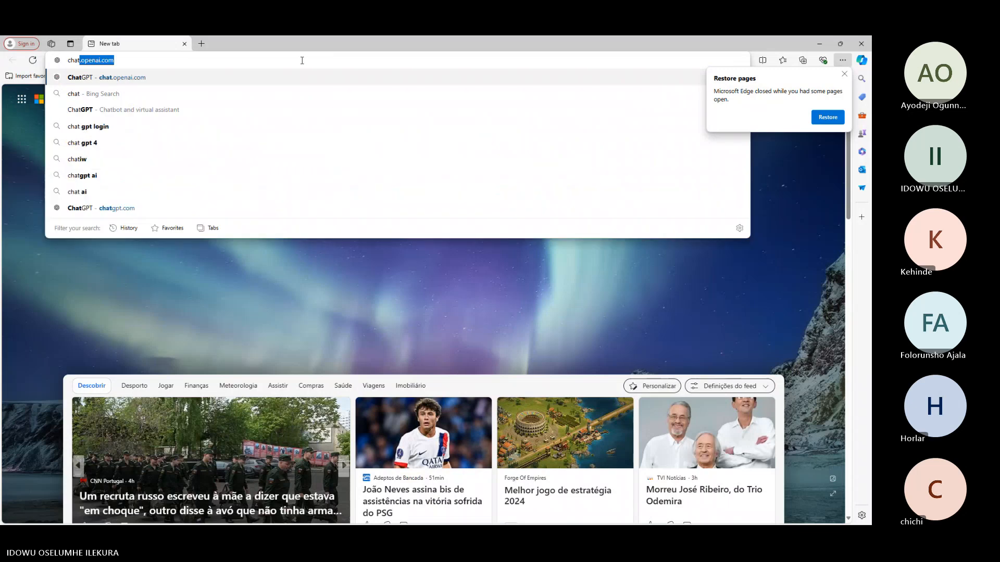
key("Return")
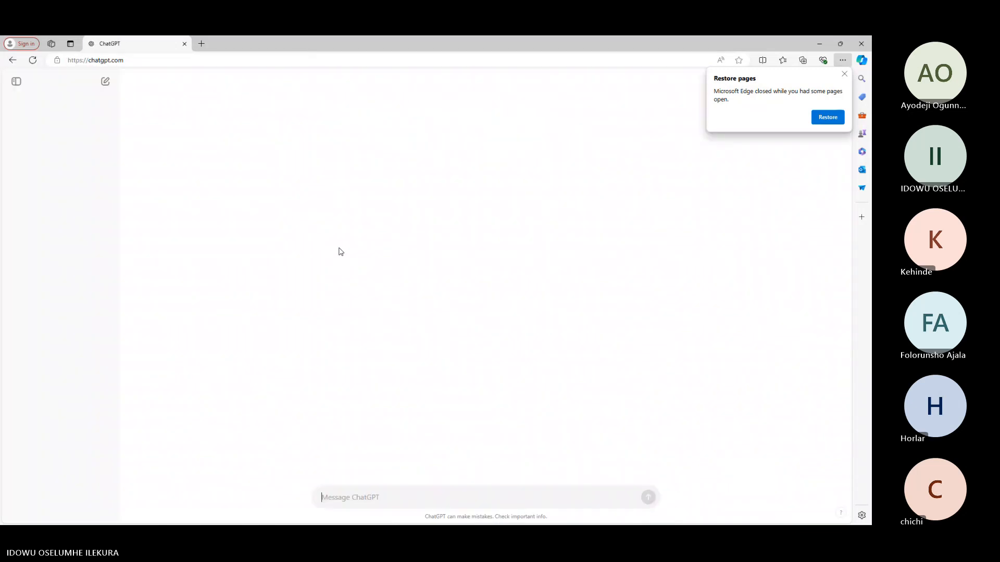
Paste the JSON record into ChatGPT and ask "give me a query to create a table for this json in SQL server".
key("ctrl+v")
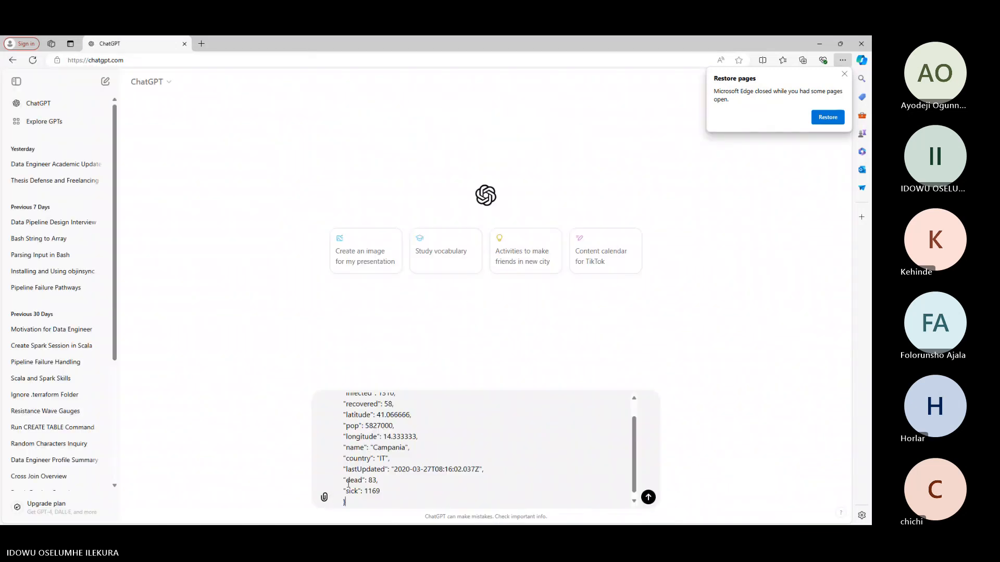
key("shift+Return")
type("c")
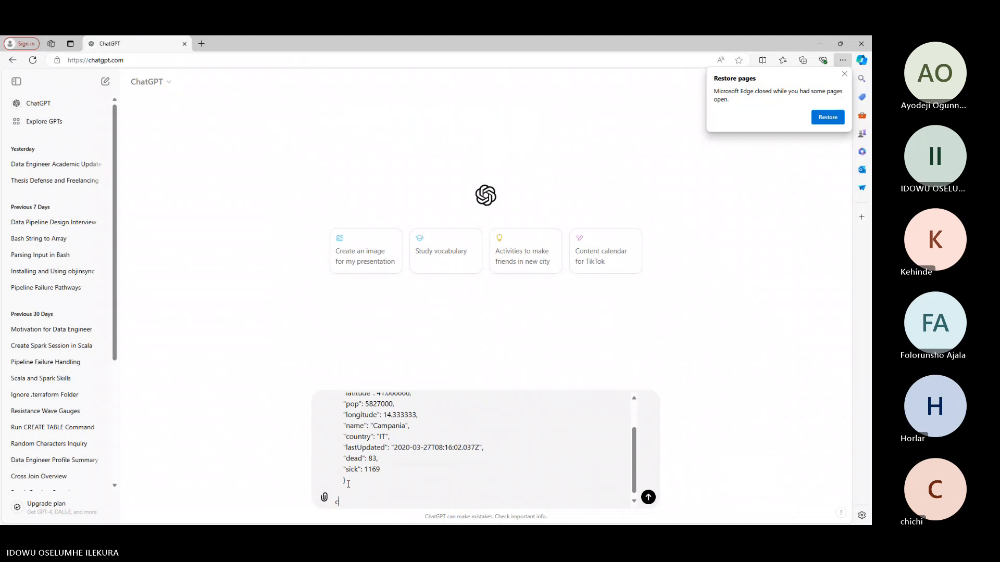
type("ive me a query to create a table for this json in ")
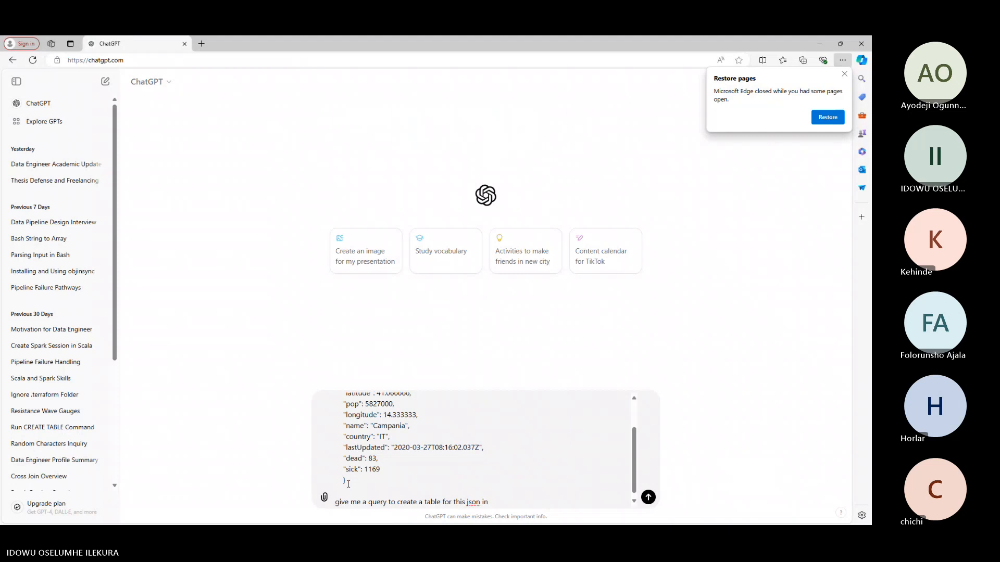
type("SQL server")
key("Return")
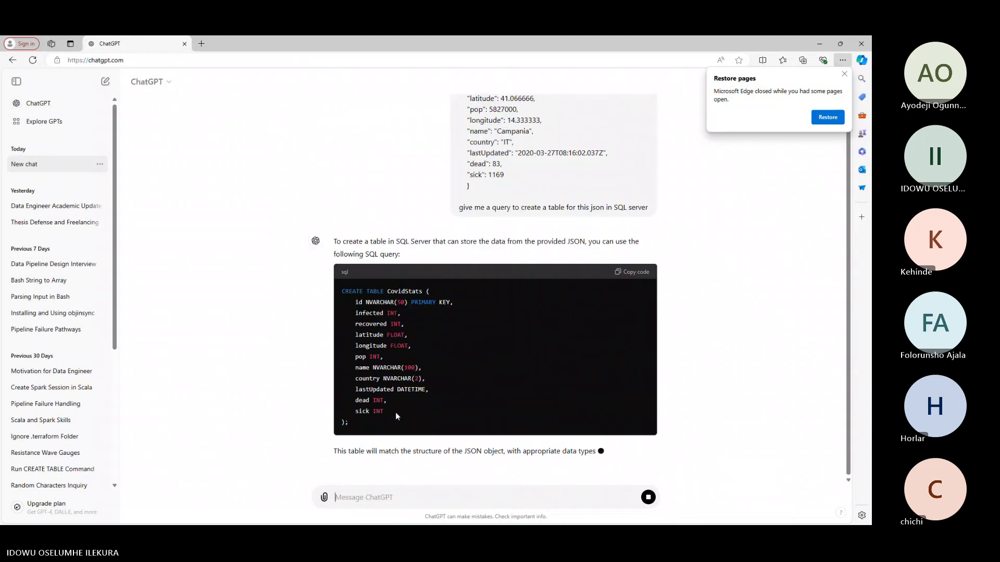
Replace the contents of Query 1 in the Azure portal with ChatGPT's CREATE TABLE CovidStats statement and run it.
left_click(633, 230)
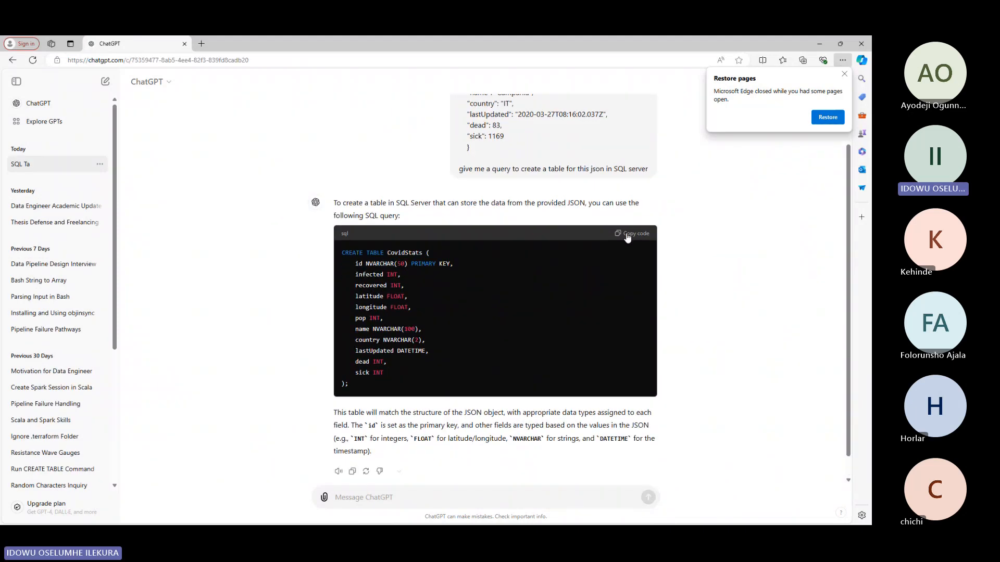
left_click(840, 43)
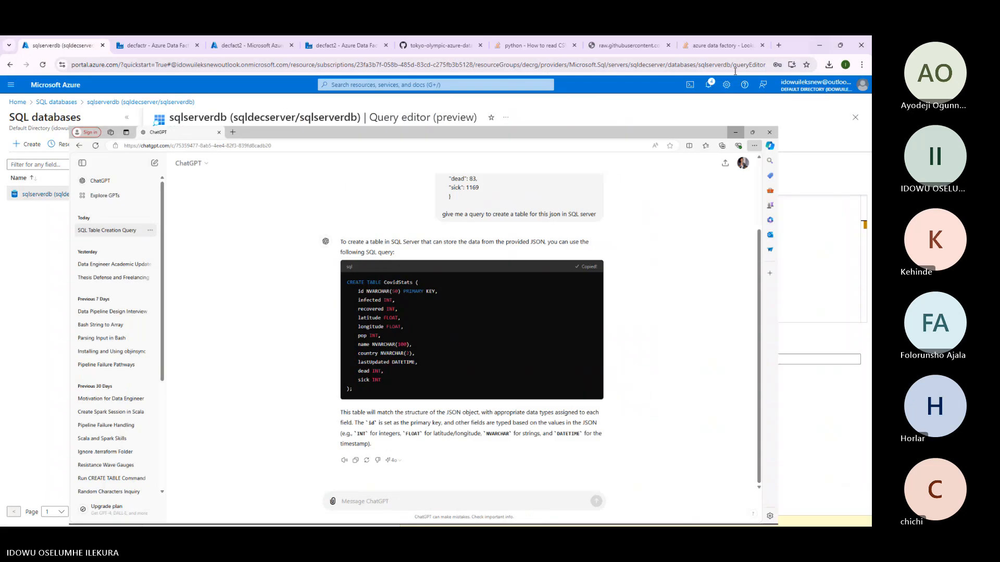
left_click(735, 131)
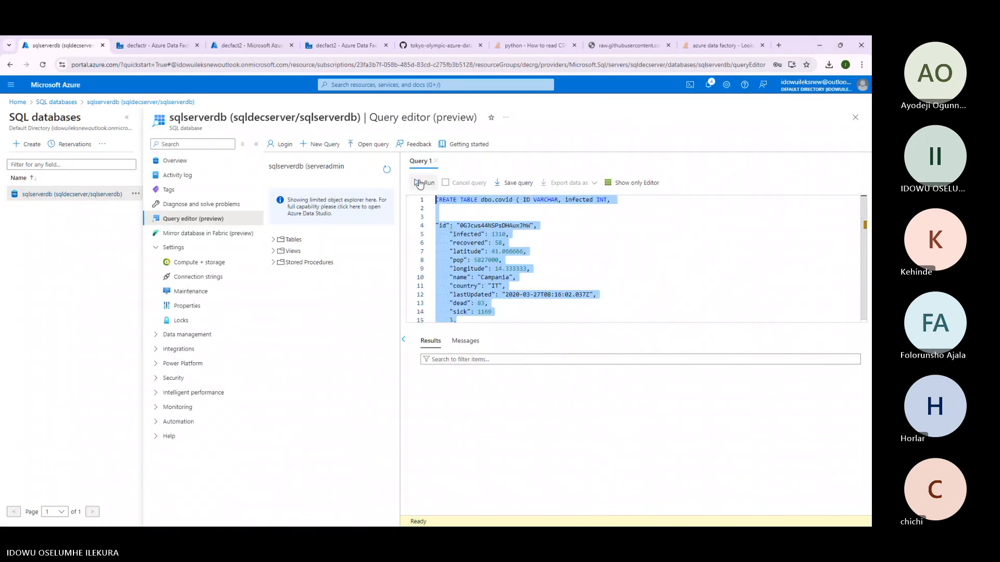
key("BackSpace")
key("ctrl+v")
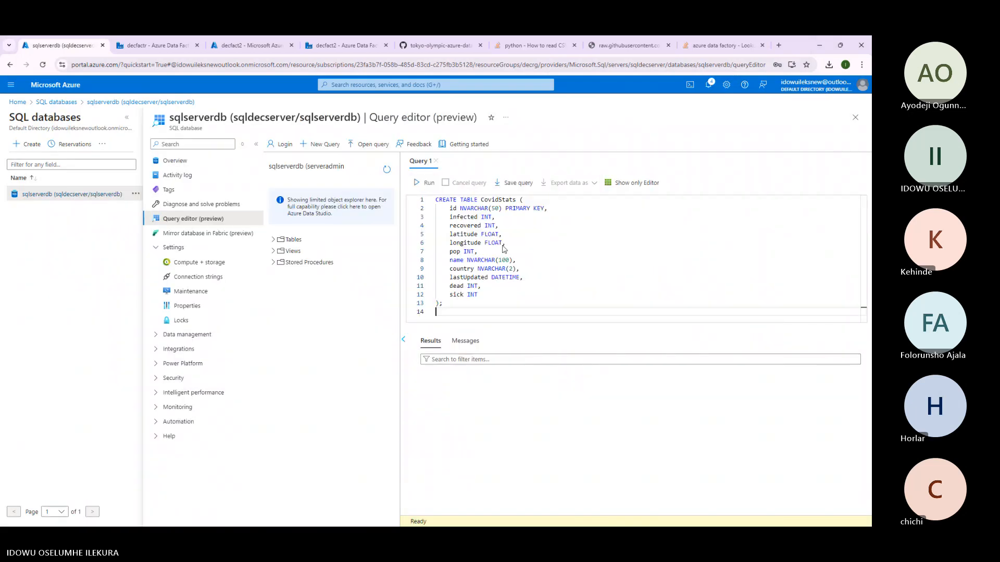
left_click(425, 183)
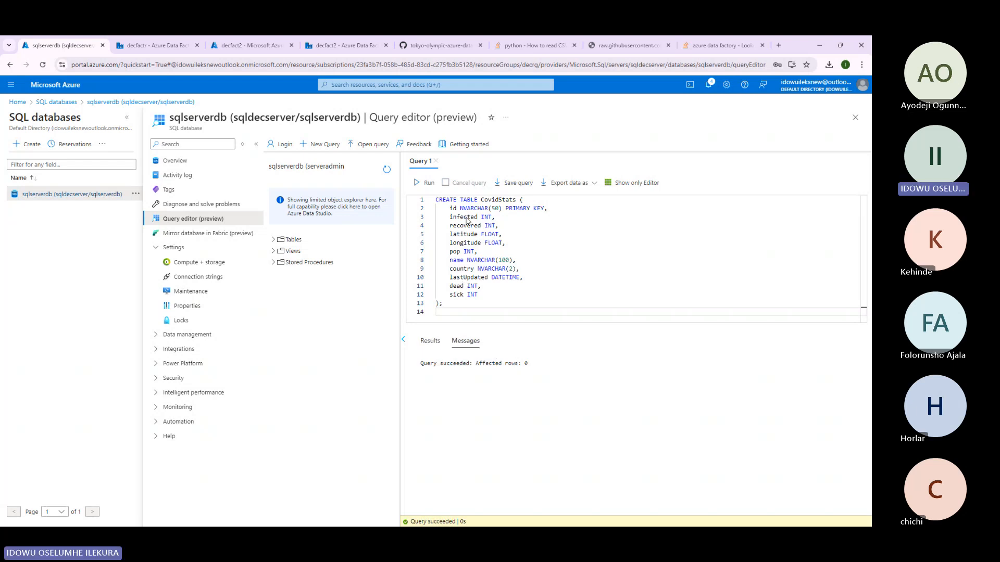
Return to pipelinenew in decfact2 and begin the copy source query as dynamic content with INSERT INTO.
left_click(156, 44)
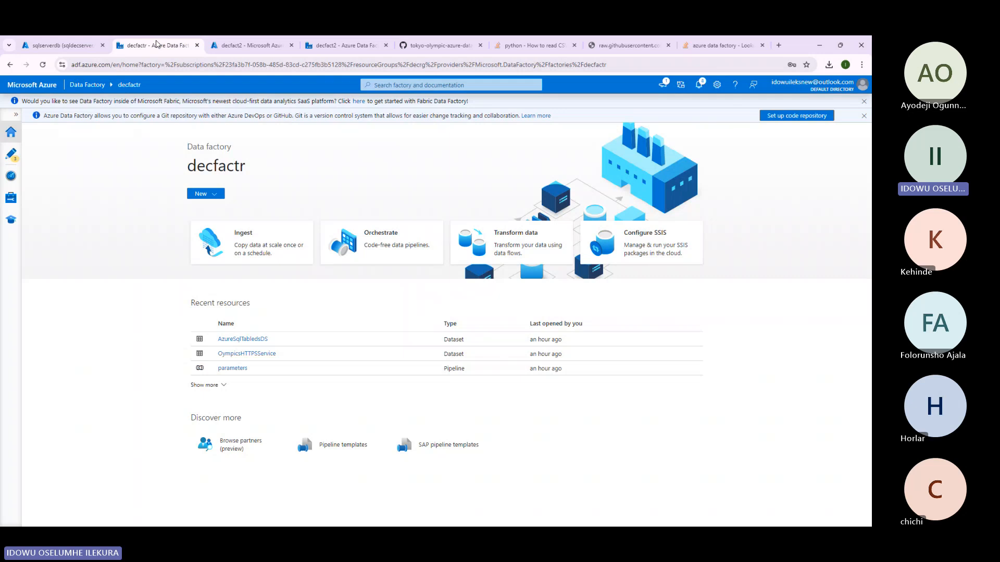
left_click(360, 45)
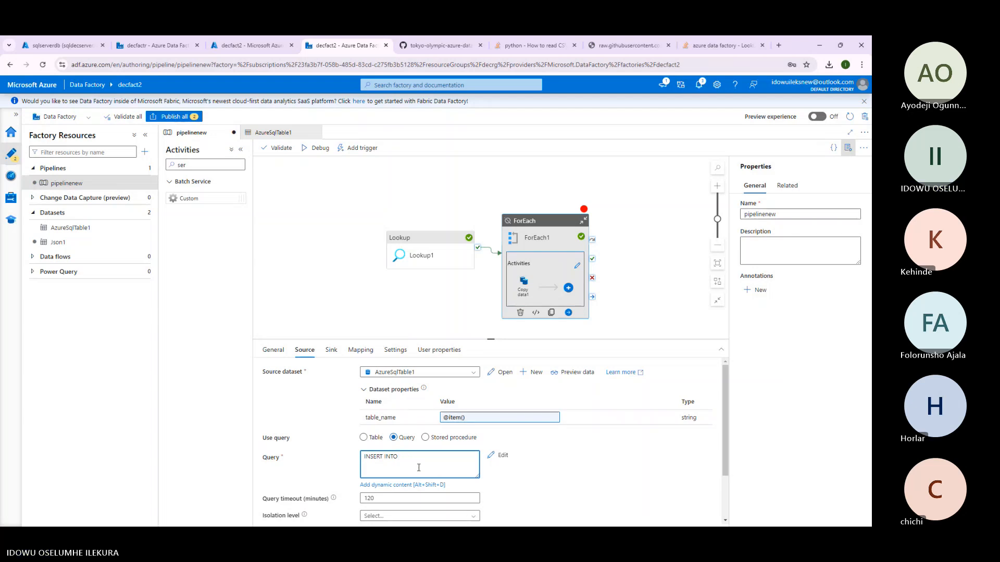
left_click(396, 486)
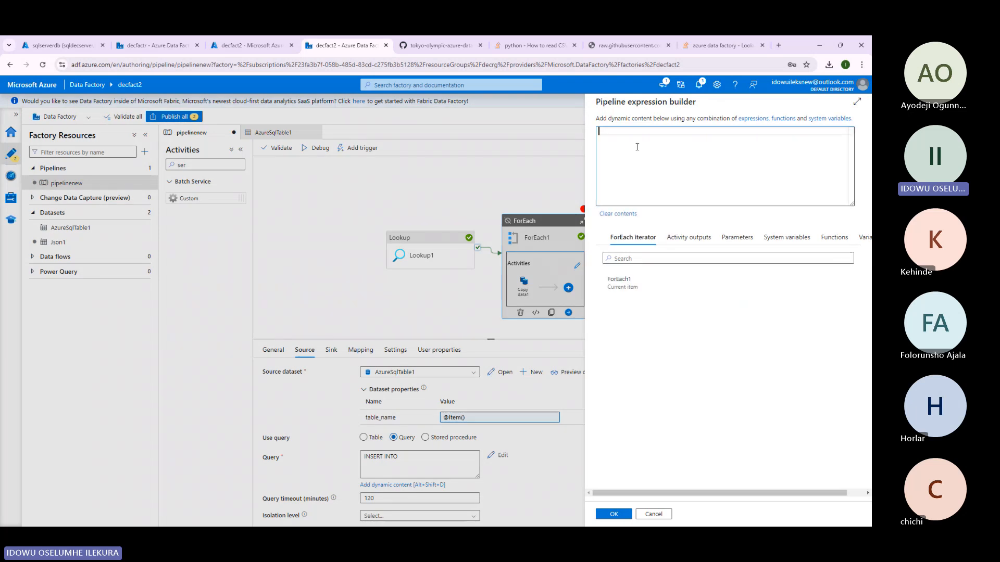
type("INSERT INTO")
key("Return")
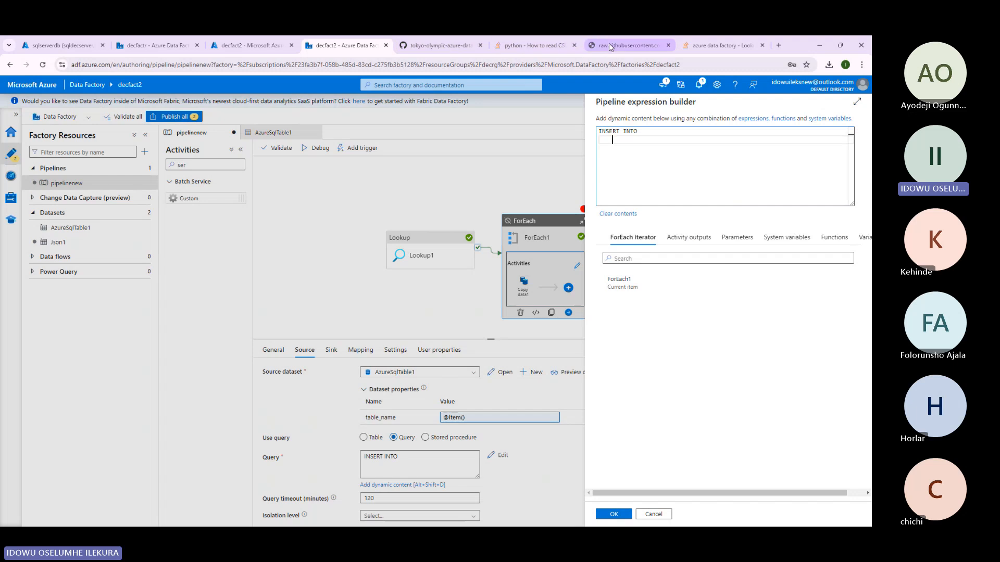
Refresh the object list in the sqlserverdb query editor and expand the tables to check for CovidStats.
left_click(80, 49)
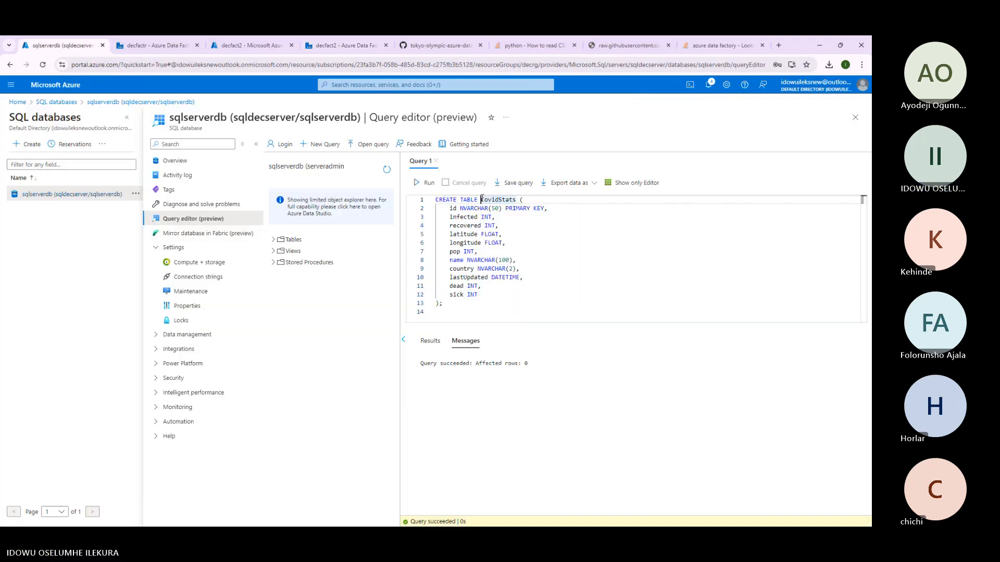
left_click(273, 239)
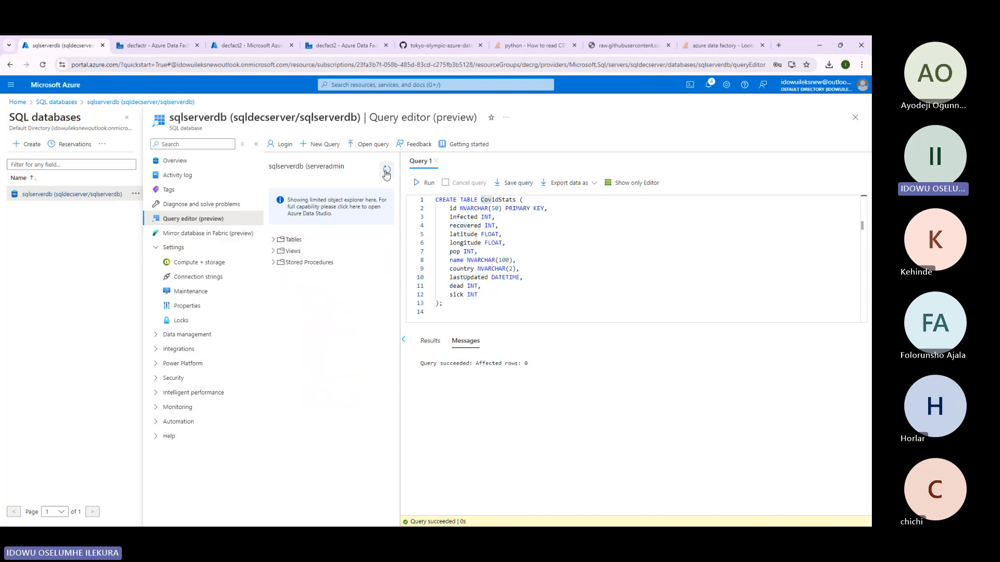
left_click(273, 239)
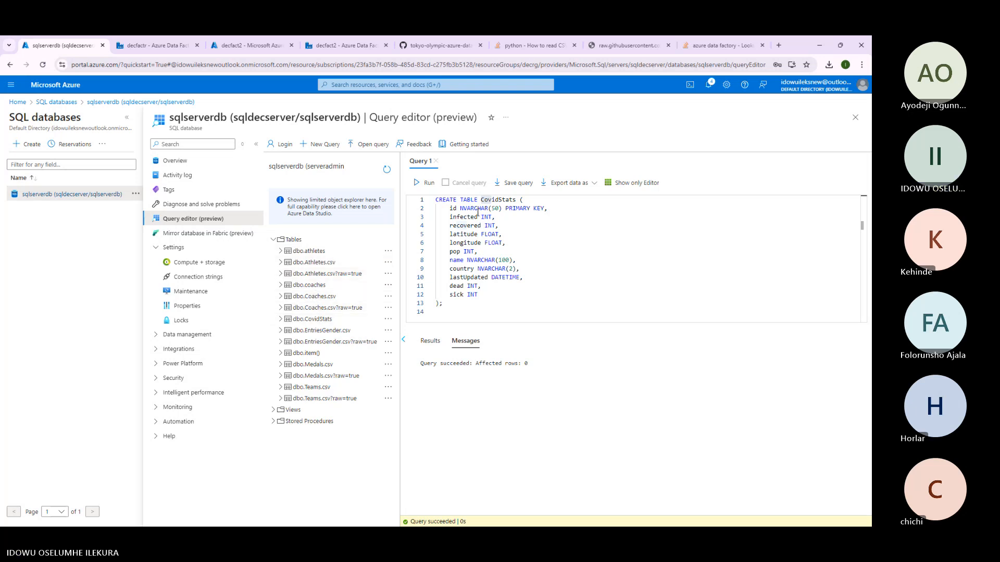
Copy the CovidStats table name from Query 1 and enter dbo.CovidStats below INSERT INTO in the pipeline expression.
double_click(498, 200)
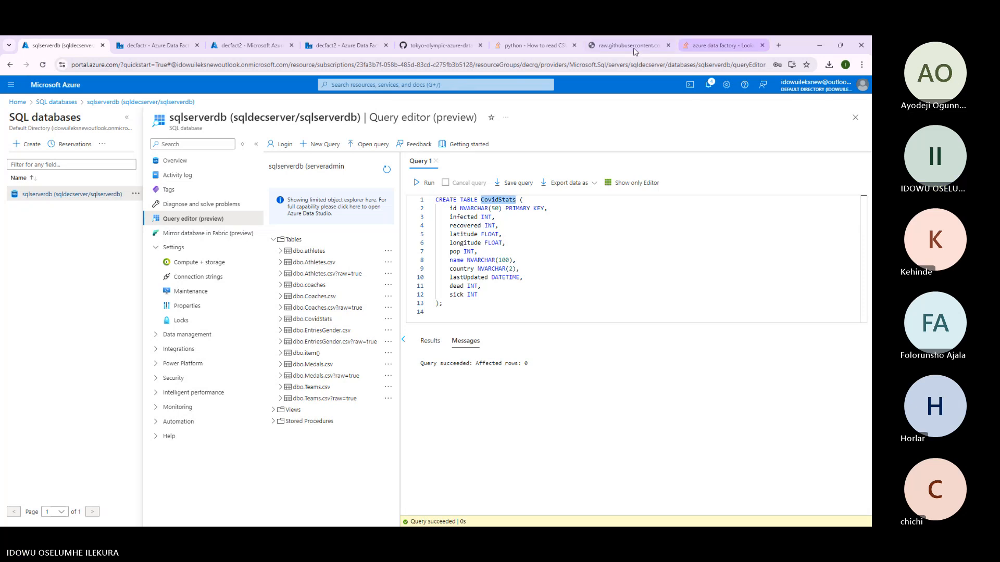
left_click(345, 46)
left_click(616, 139)
key("ctrl+v")
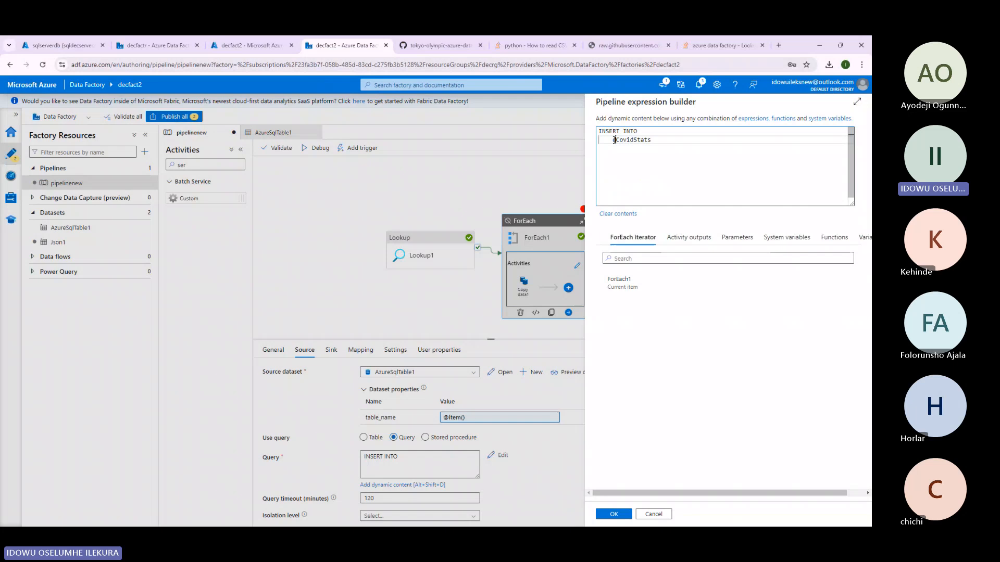
type("dbo.")
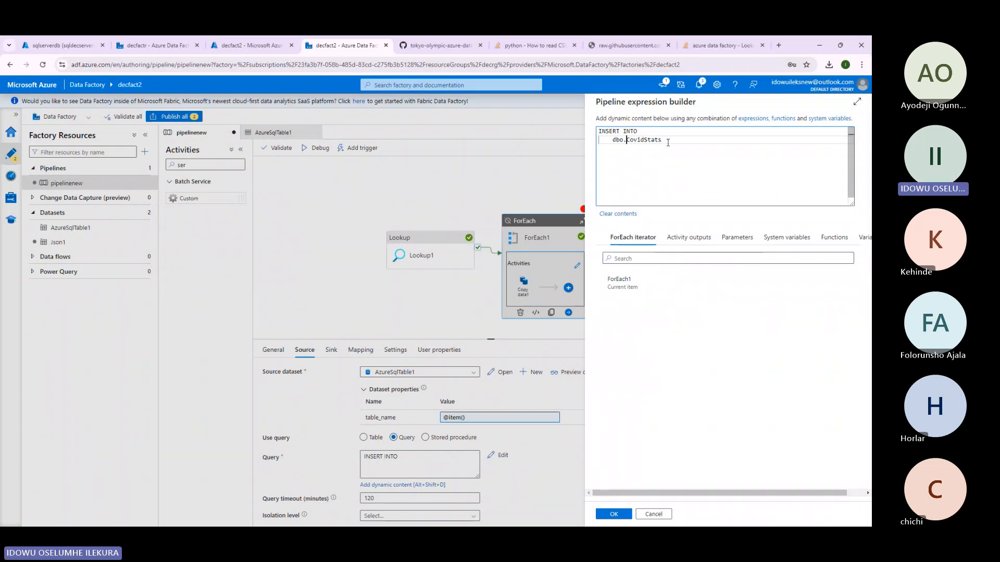
Add a VALUES clause with empty parentheses below dbo.CovidStats in the pipeline expression.
key("End")
key("Return")
key("Return")
type("VALUES (")
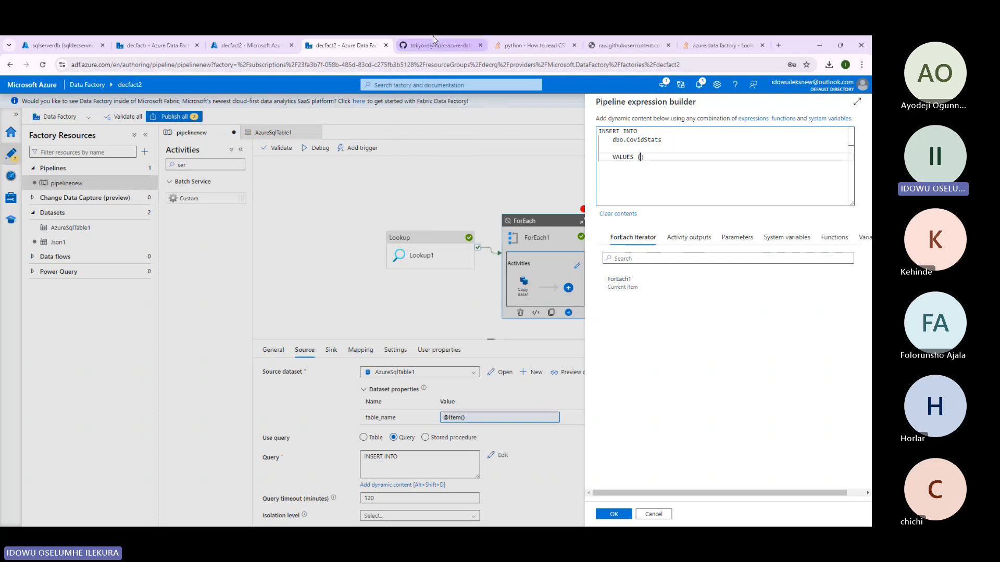
Examine the first record's fields in data.json for the VALUES clause, and go to the decfact2 overview in the Azure portal.
left_click(628, 45)
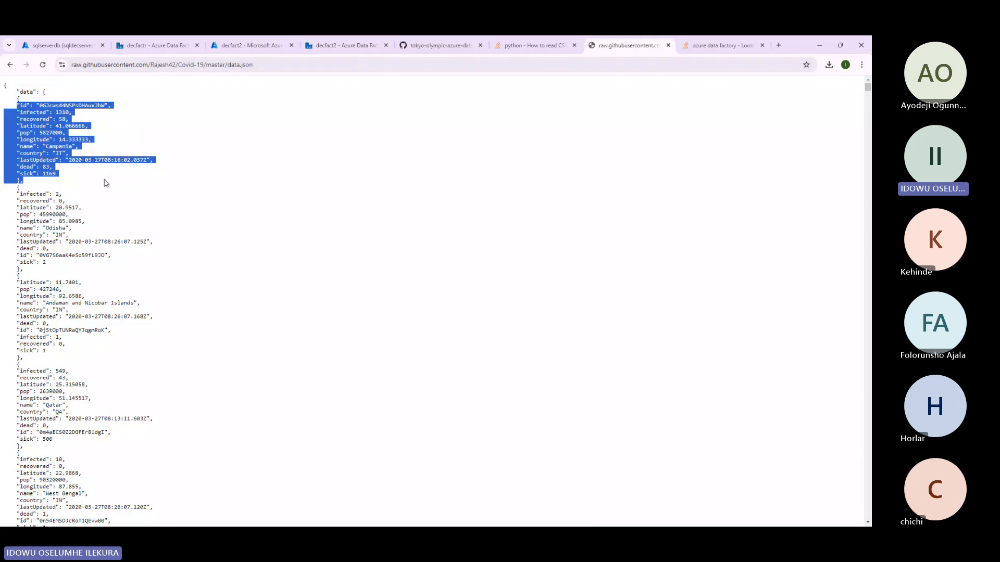
left_click(103, 180)
left_click_drag(19, 103, 94, 197)
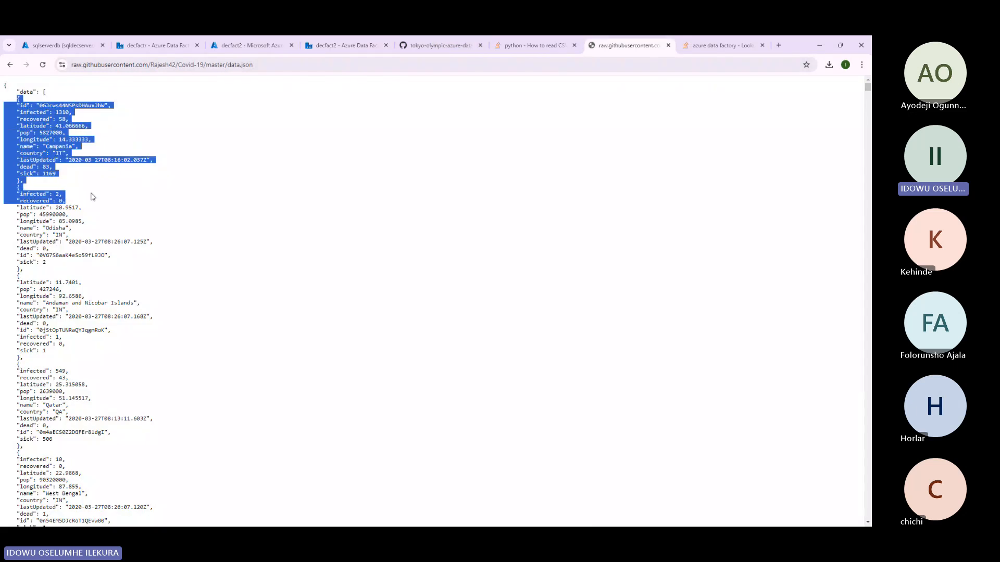
left_click(25, 105)
left_click_drag(18, 99, 53, 126)
left_click(34, 107)
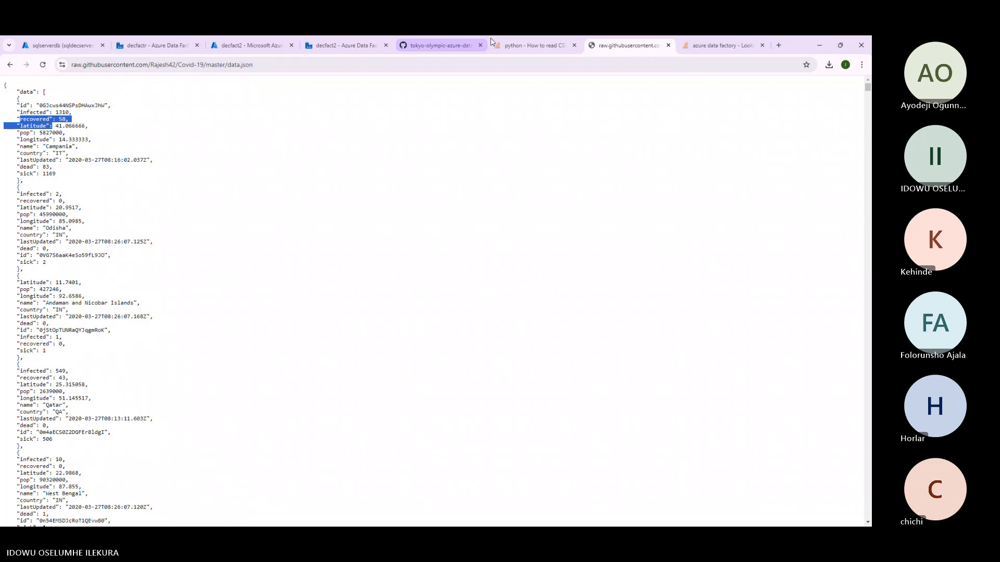
left_click(351, 43)
left_click(232, 47)
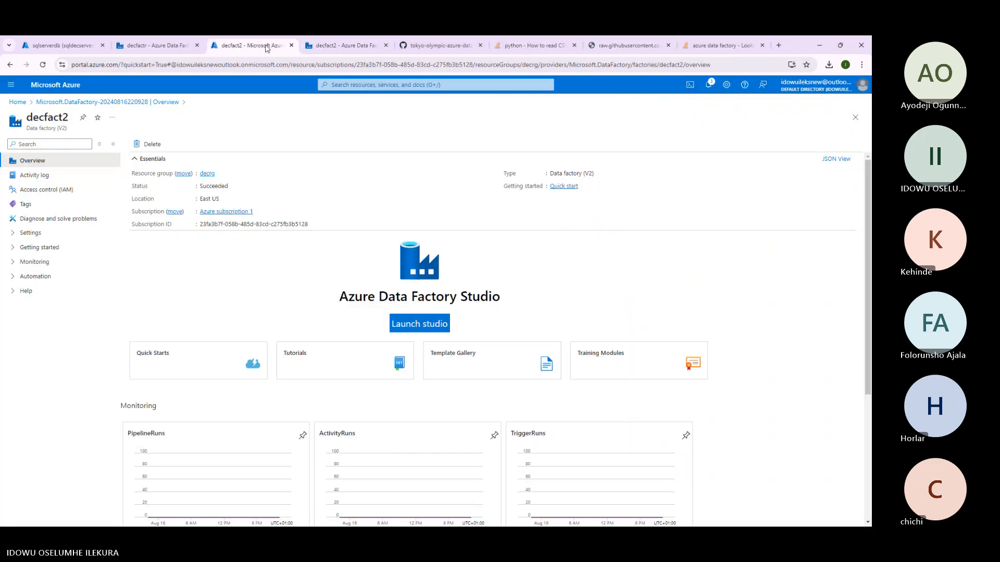
Move the data.json page into its own browser window and return to the decfact2 pipeline expression.
left_click(628, 45)
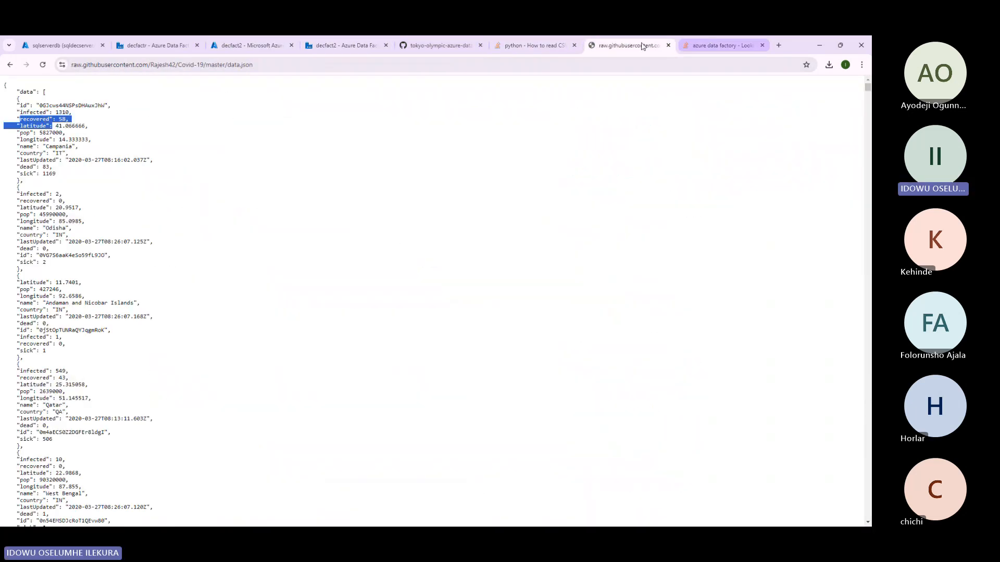
key("ctrl+w")
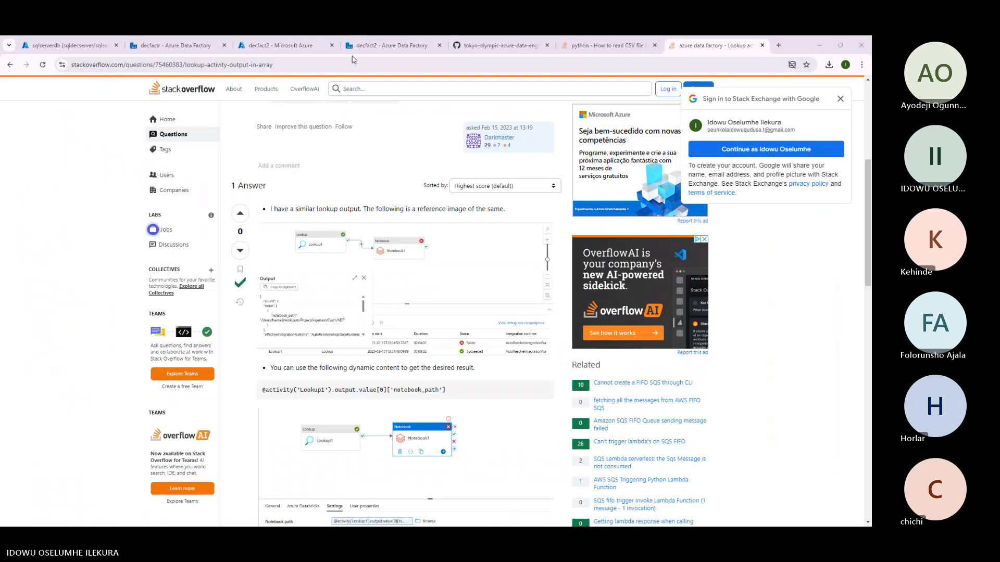
left_click(372, 45)
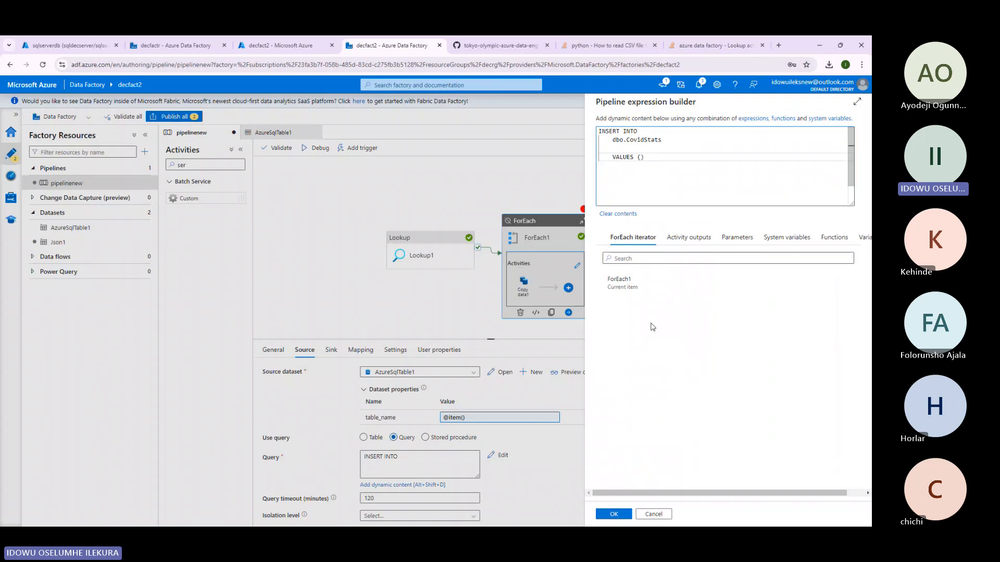
Fill the VALUES parentheses in the pipeline expression with item().id and item().infected, followed by a comma.
left_click(627, 284)
type(".id,")
left_click(630, 284)
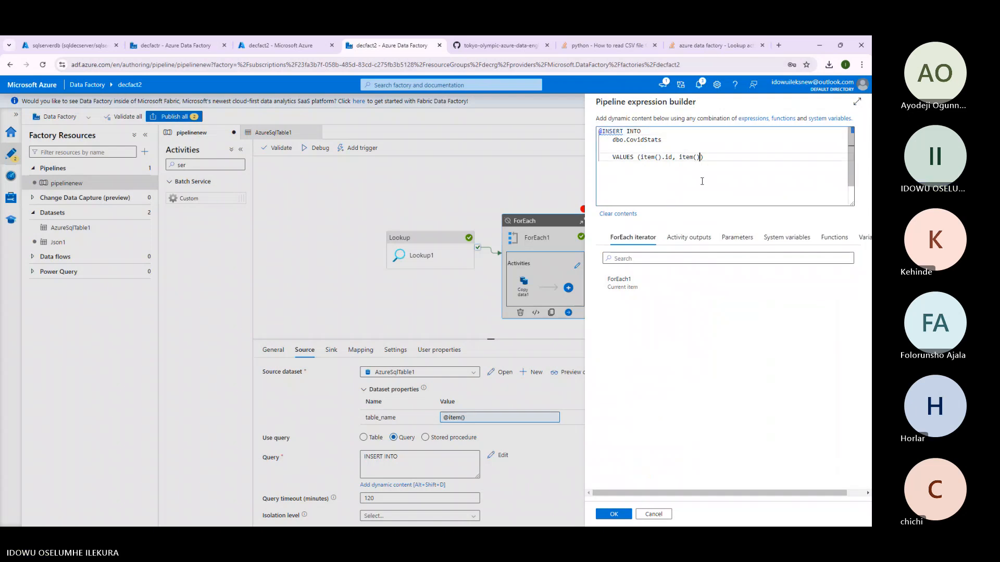
type(".inf")
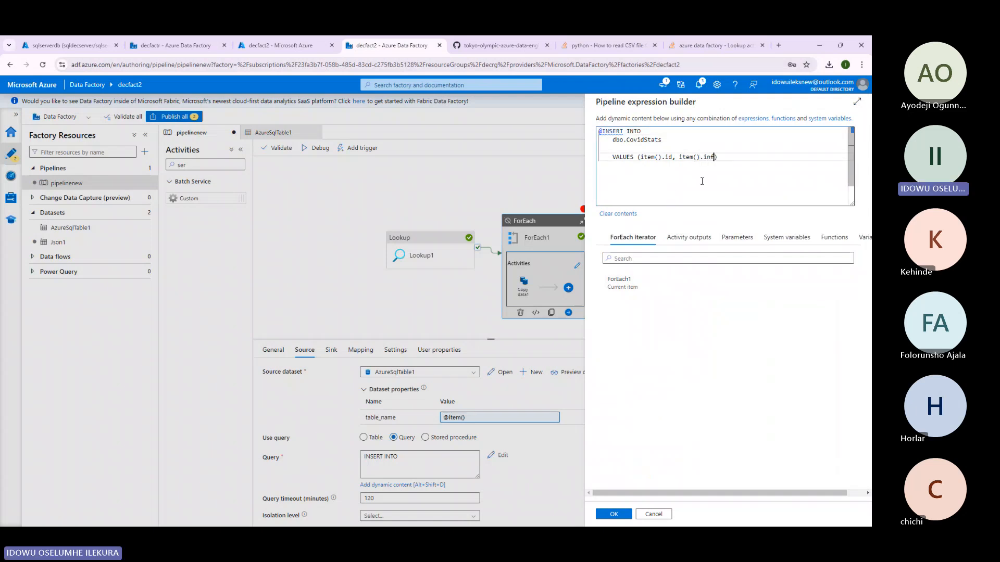
type("ected,")
Copy the whole draft INSERT INTO expression and paste it into the message field of the ChatGPT conversation in Edge.
left_click_drag(740, 157, 598, 132)
key("ctrl+c")
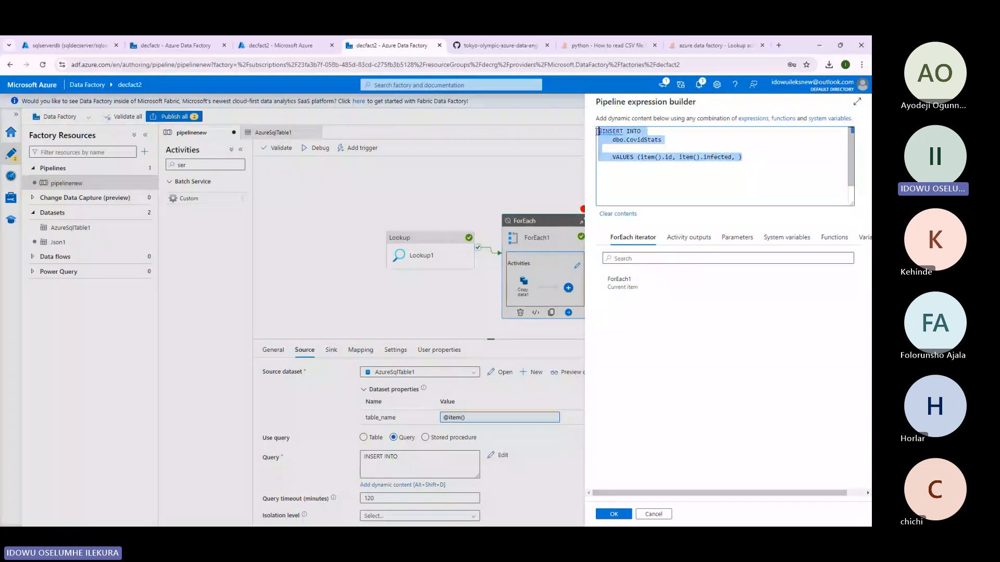
mouse_move(407, 520)
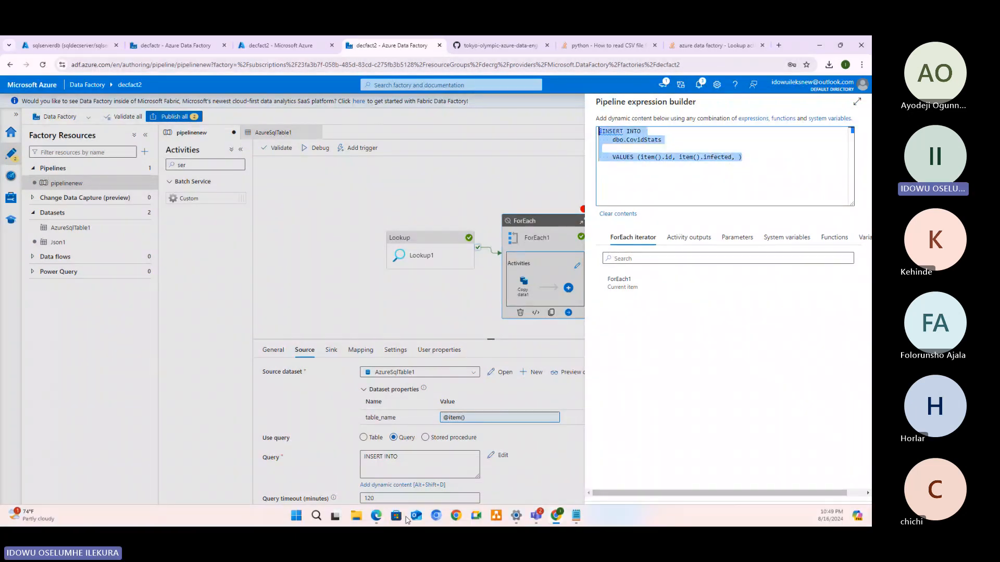
left_click(375, 517)
left_click(374, 494)
key("ctrl+v")
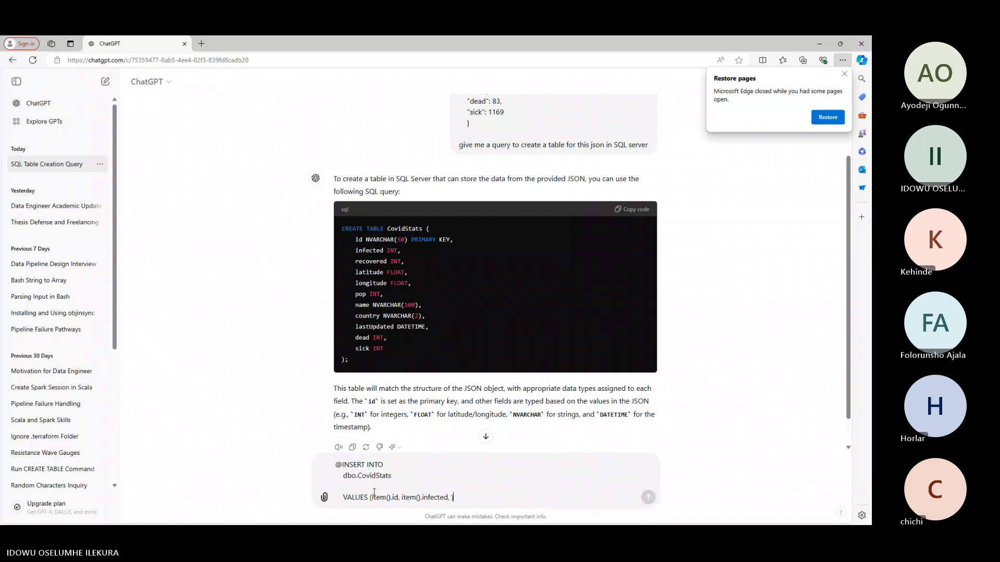
Add the request "this is for adf, give the qeury to ingest dyanmically" below the pasted draft and send it to ChatGPT.
key("shift+Return")
key("shift+Return")
type("thi")
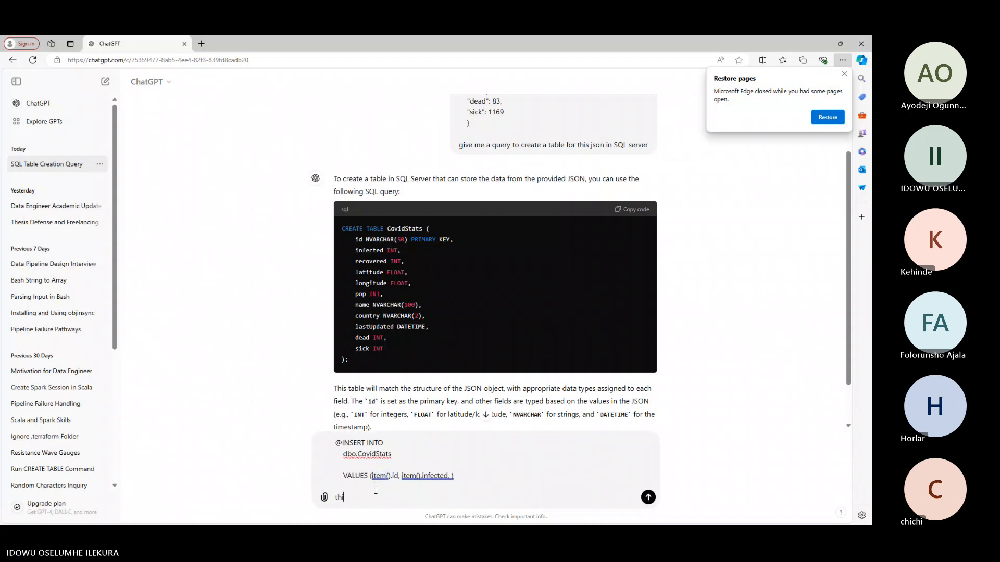
type("s ifs")
key("BackSpace")
key("BackSpace")
type("s for adf, give the qeury to ingest d")
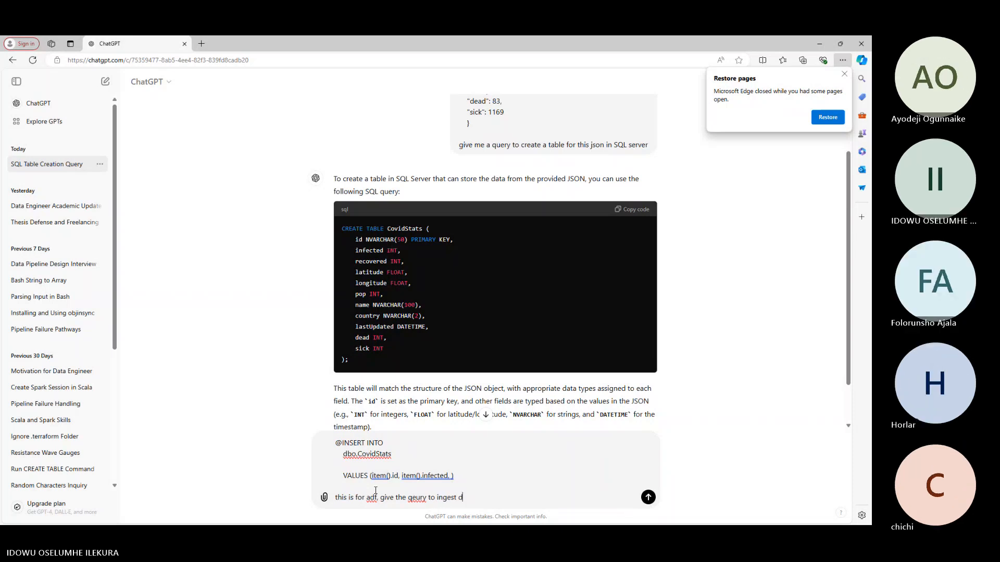
type("yanmically")
key("Return")
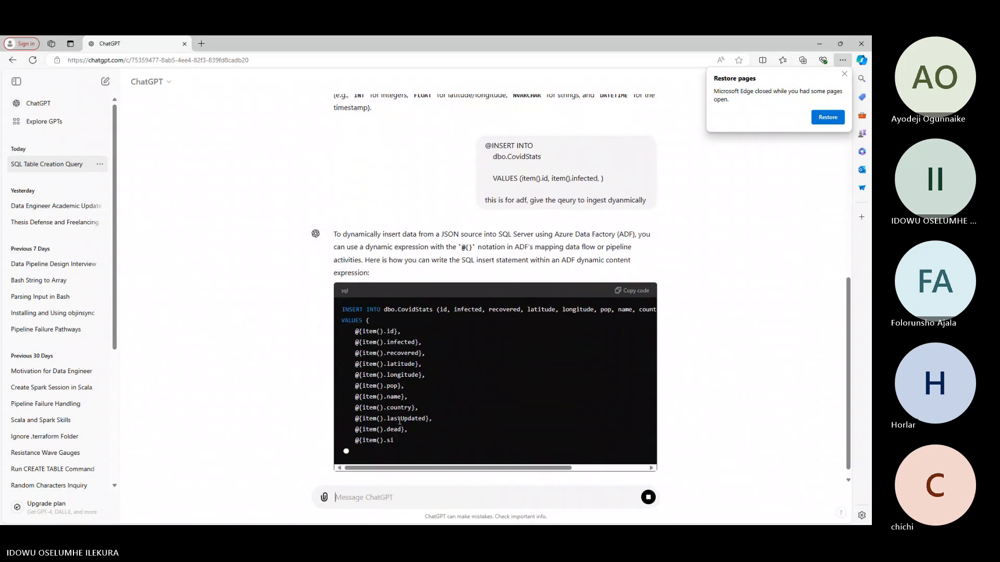
Copy the generated INSERT query and ask ChatGPT "do i need to add string??".
scroll(404, 420, "up", 2)
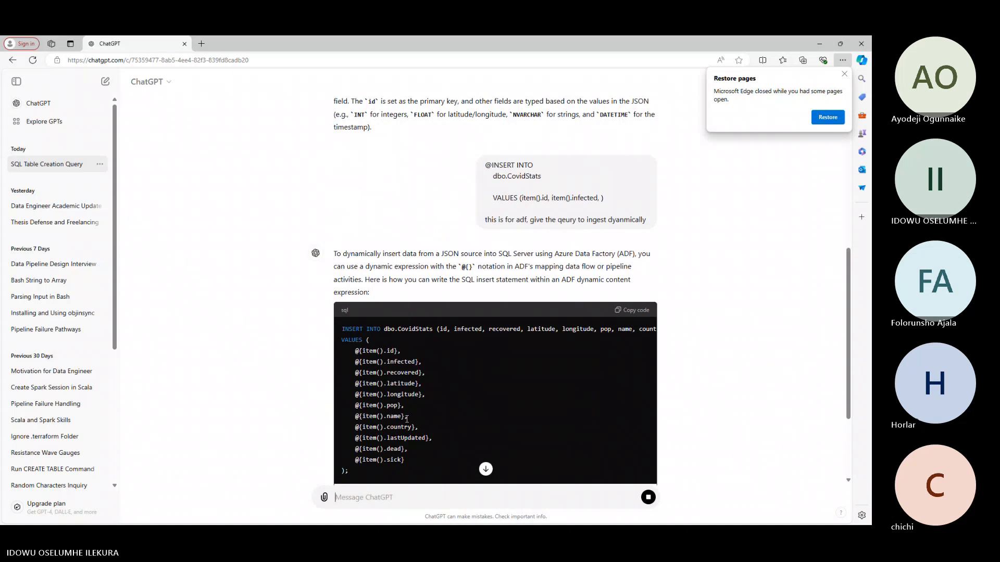
scroll(407, 420, "down", 1)
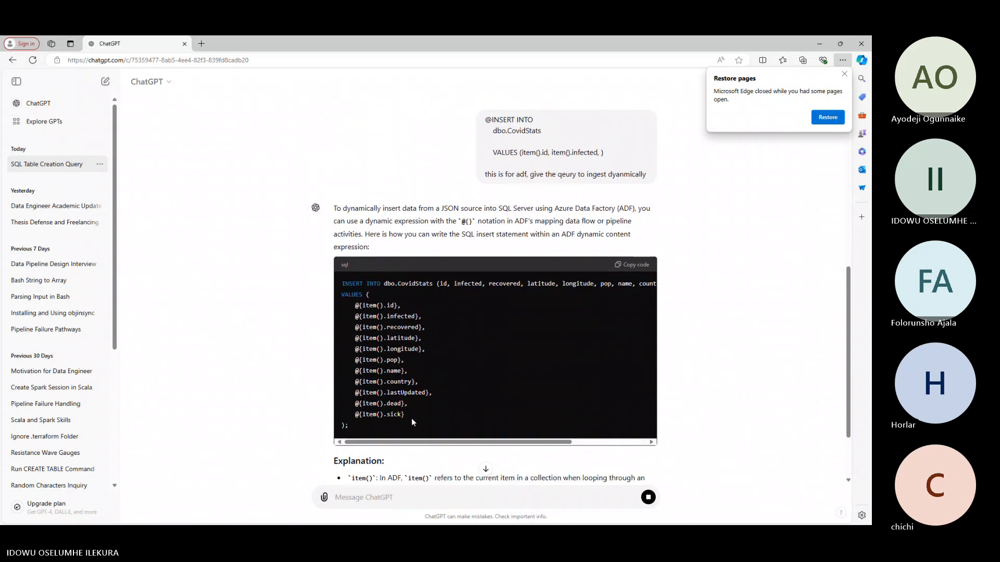
left_click(640, 266)
left_click(370, 494)
type("do i need to ")
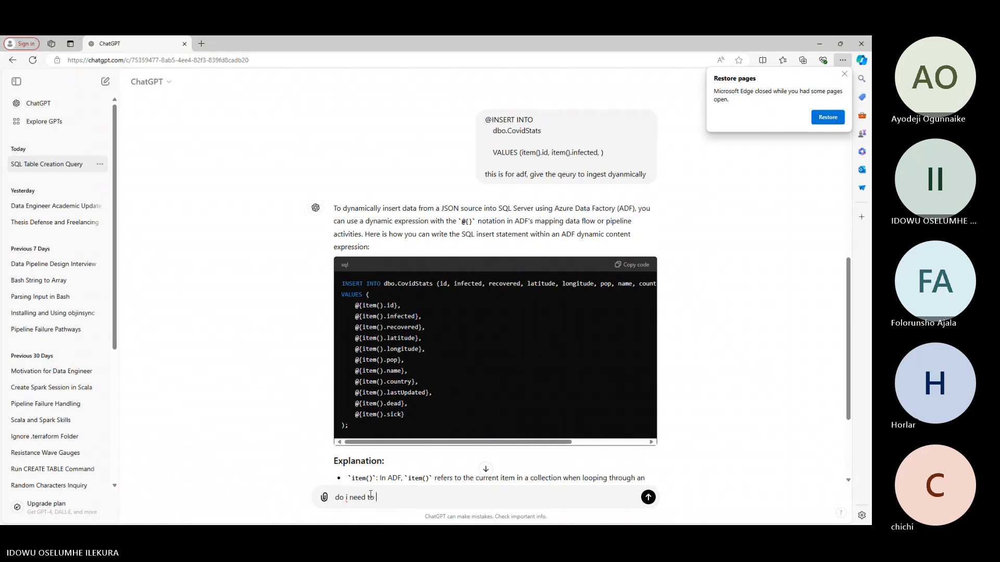
type("add string??")
key("Return")
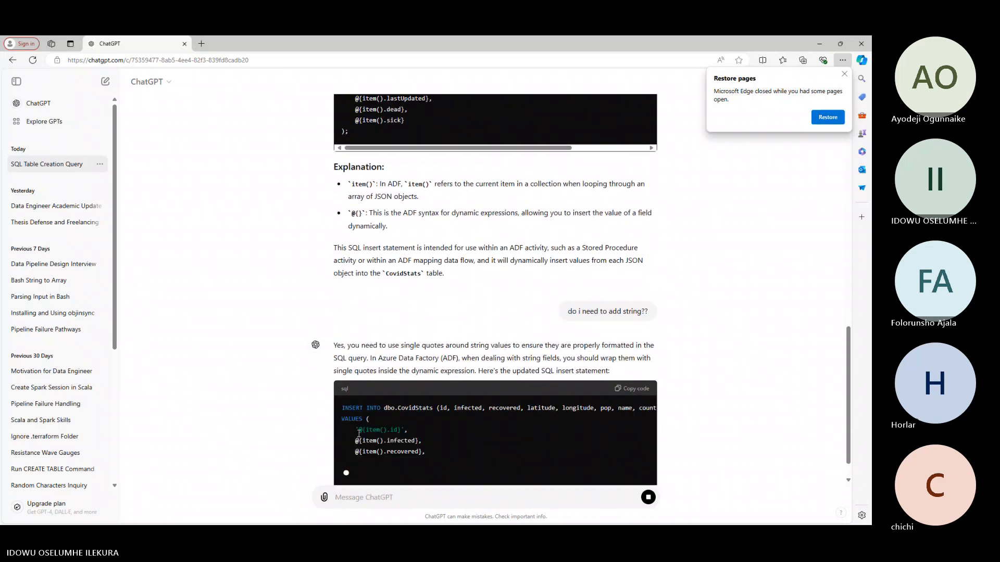
Copy ChatGPT's updated INSERT statement with single-quoted strings and replace the draft in the Data Factory pipeline expression with it.
scroll(359, 433, "up", 2)
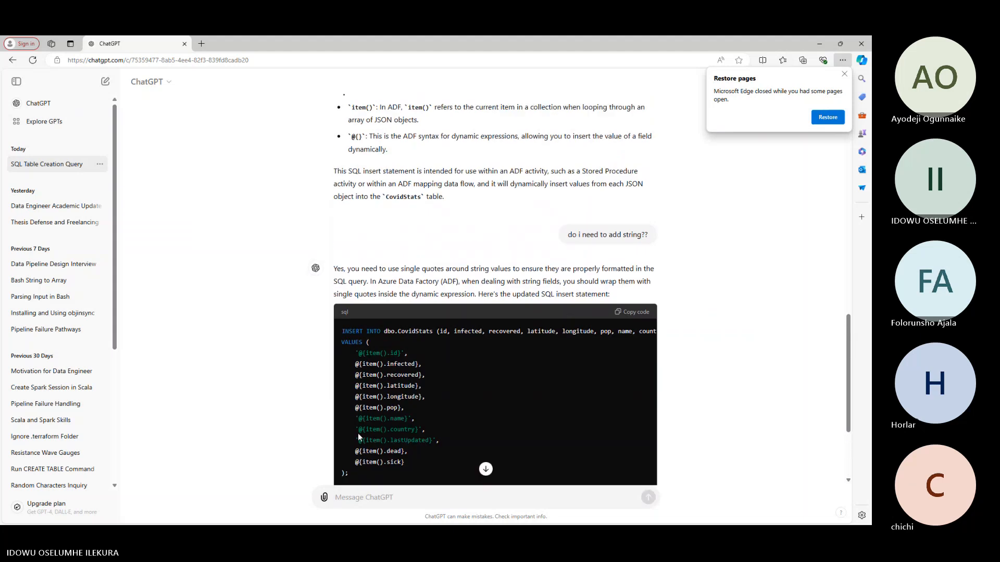
scroll(358, 433, "down", 2)
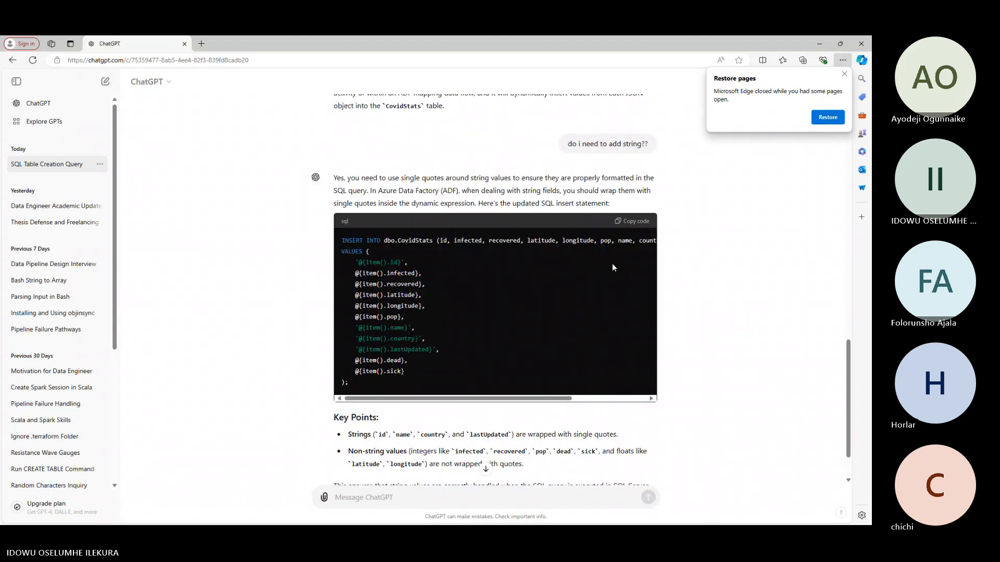
left_click(637, 221)
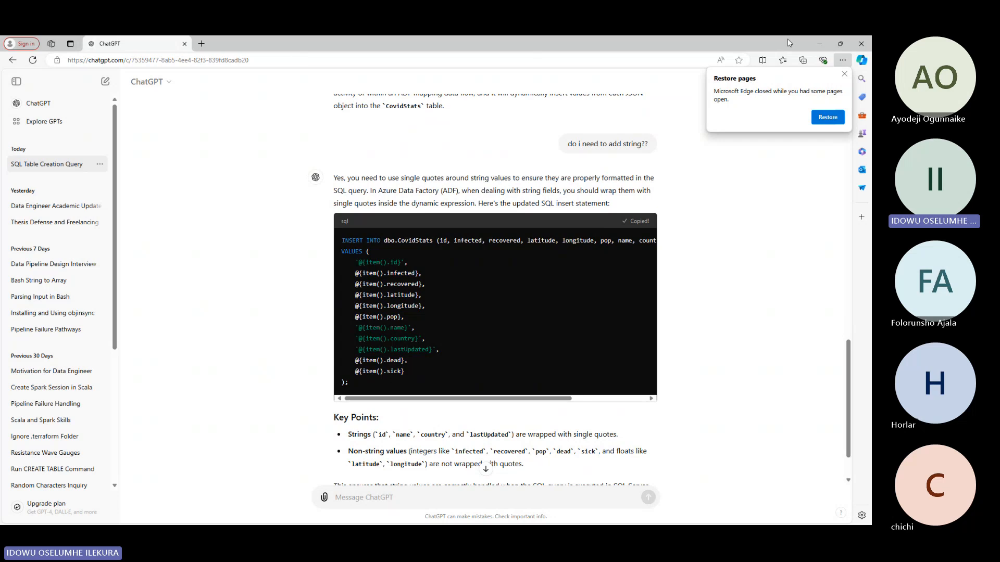
left_click(819, 44)
left_click(781, 157)
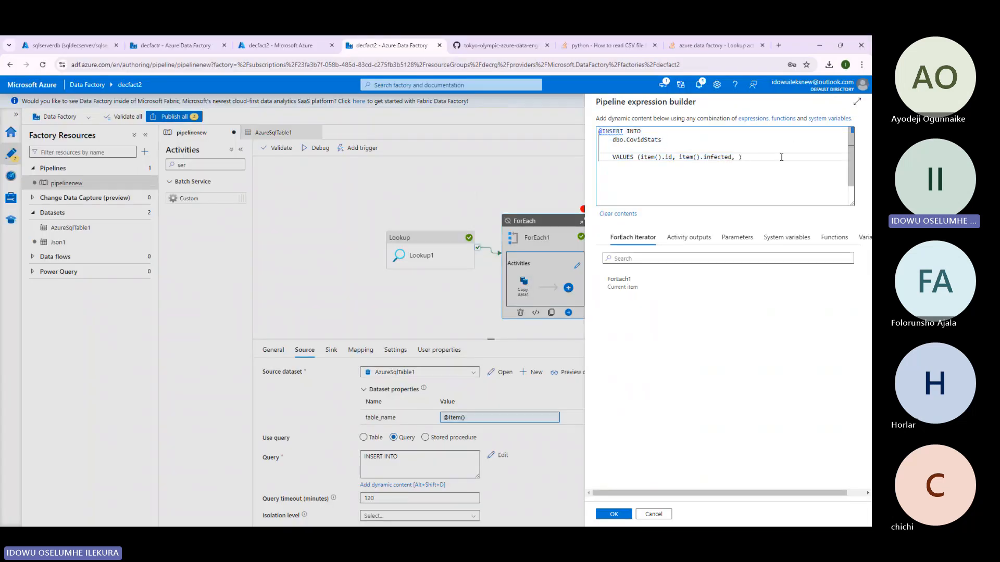
left_click_drag(781, 157, 473, 133)
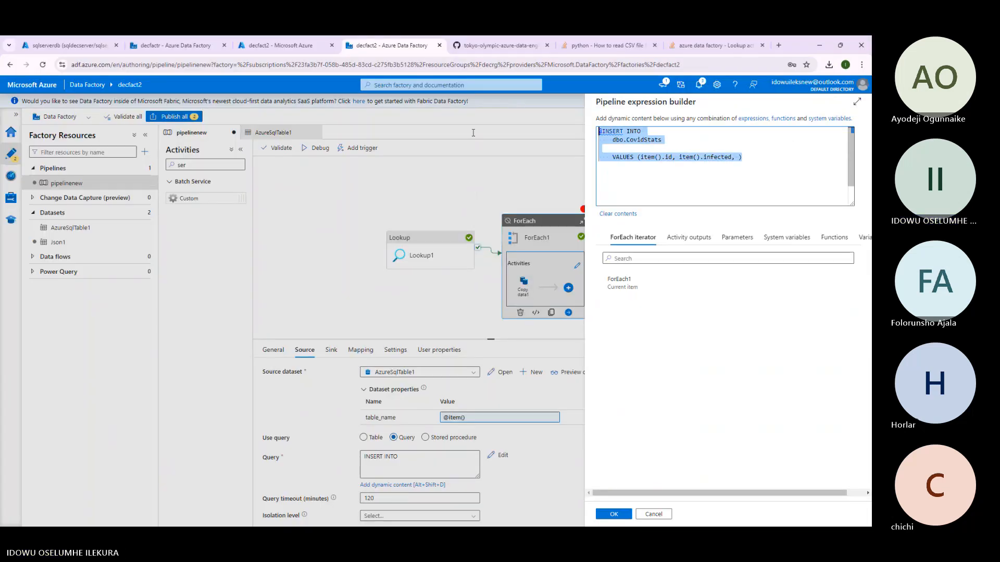
key("ctrl+v")
Compare the INSERT statement's column list and item() values with the record fields in data.json.
scroll(624, 179, "up", 3)
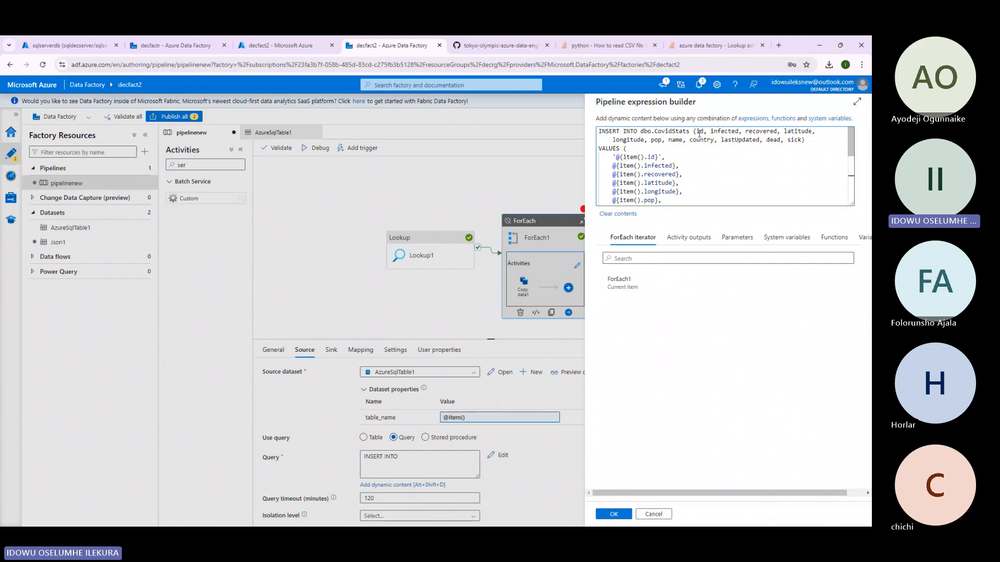
left_click_drag(699, 131, 756, 139)
left_click(681, 157)
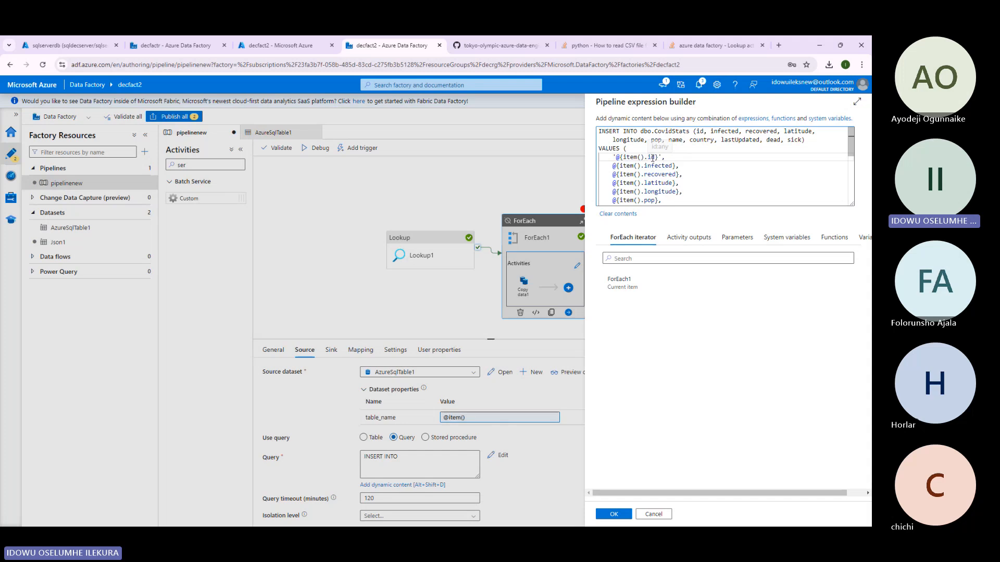
left_click_drag(613, 165, 676, 166)
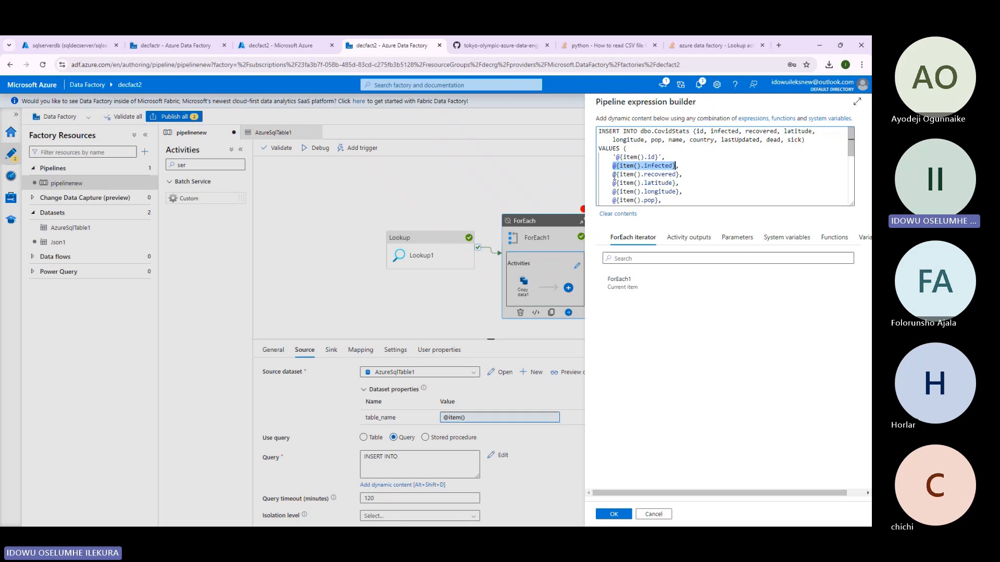
left_click_drag(613, 174, 676, 174)
scroll(645, 174, "down", 1)
left_click_drag(606, 160, 654, 161)
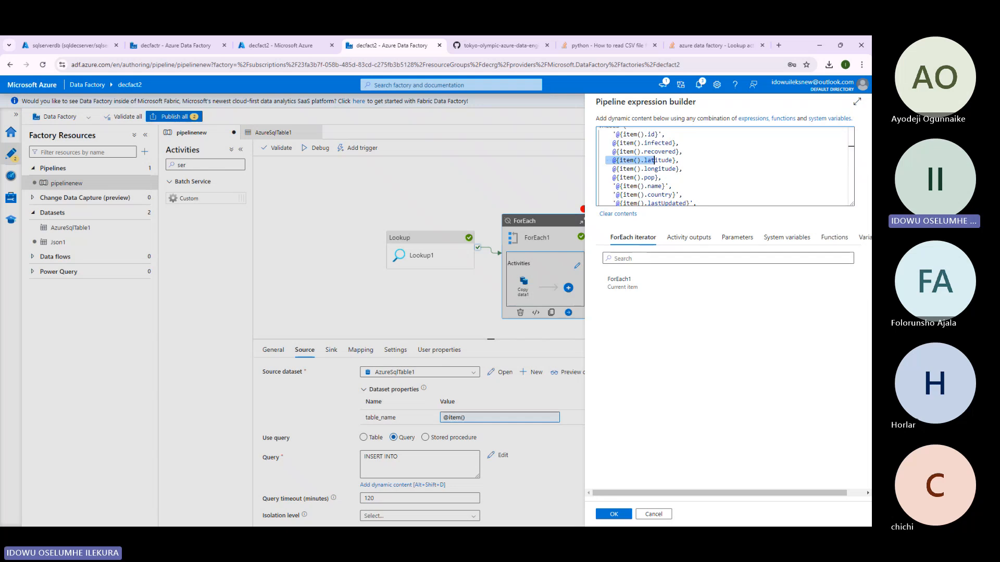
key("alt+Tab")
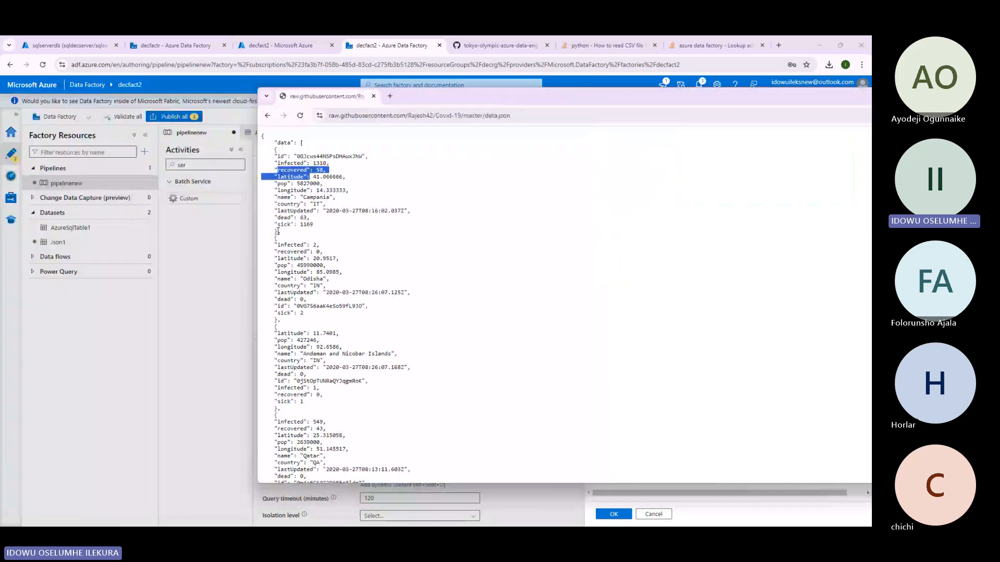
left_click_drag(279, 231, 275, 143)
left_click_drag(275, 327, 272, 238)
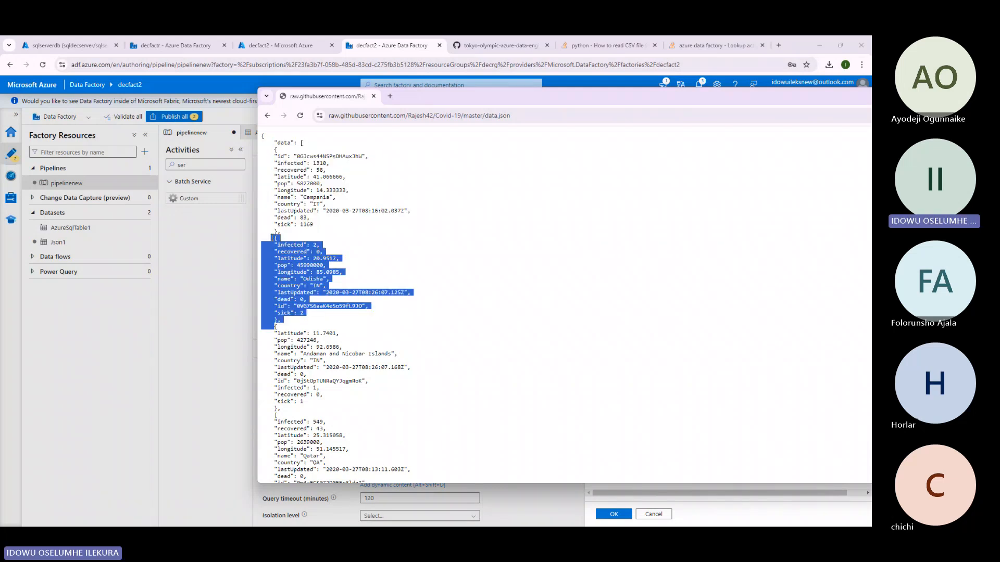
left_click(301, 158)
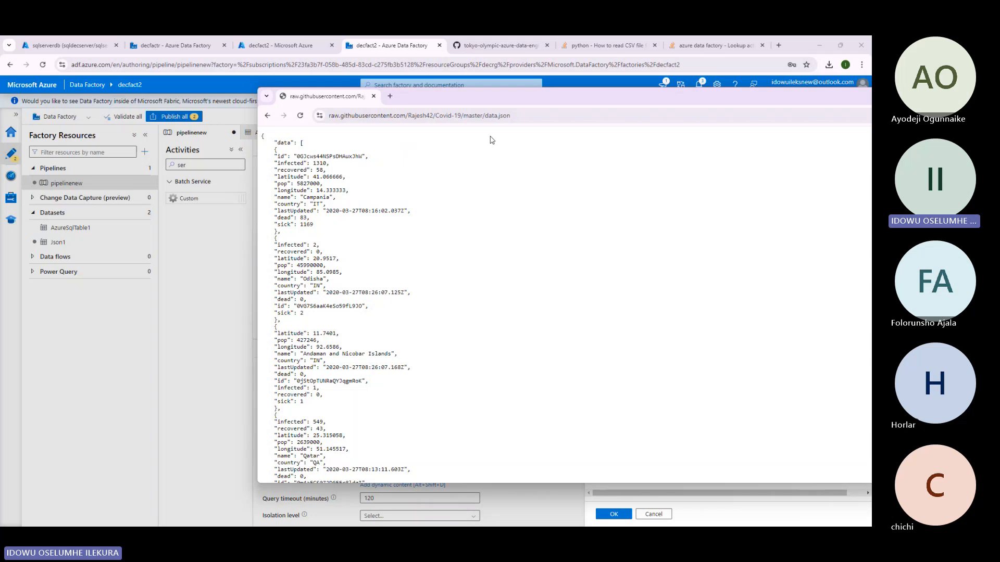
left_click_drag(840, 101, 356, 177)
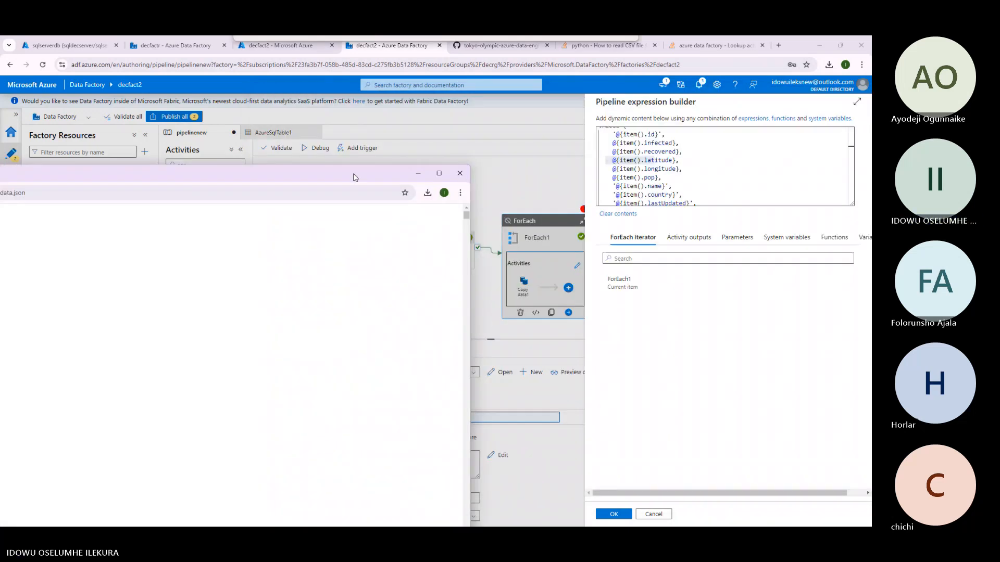
left_click(417, 172)
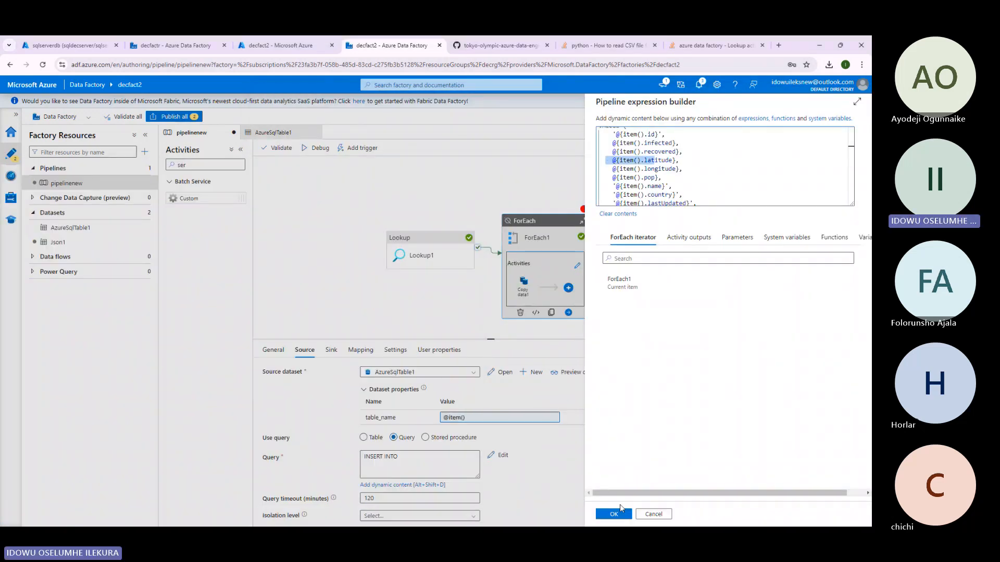
Apply the INSERT INTO dbo.CovidStats expression as the source query of Copy data1.
left_click(614, 513)
scroll(344, 449, "down", 2)
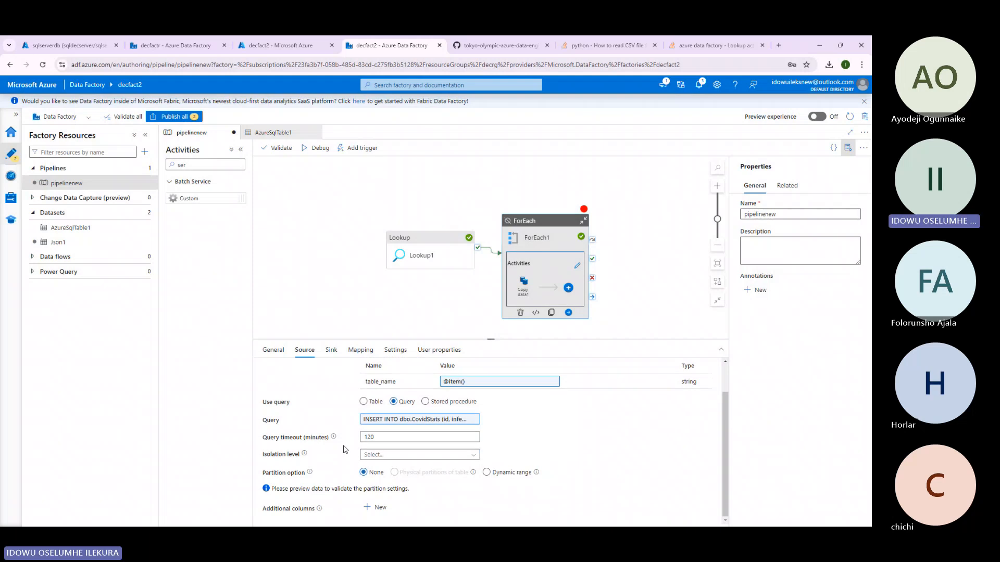
scroll(345, 449, "up", 1)
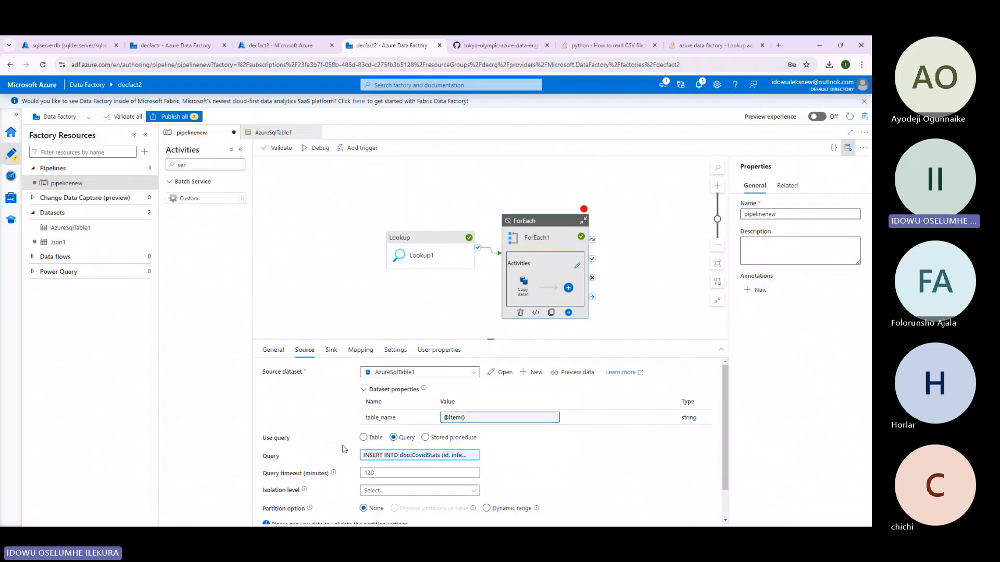
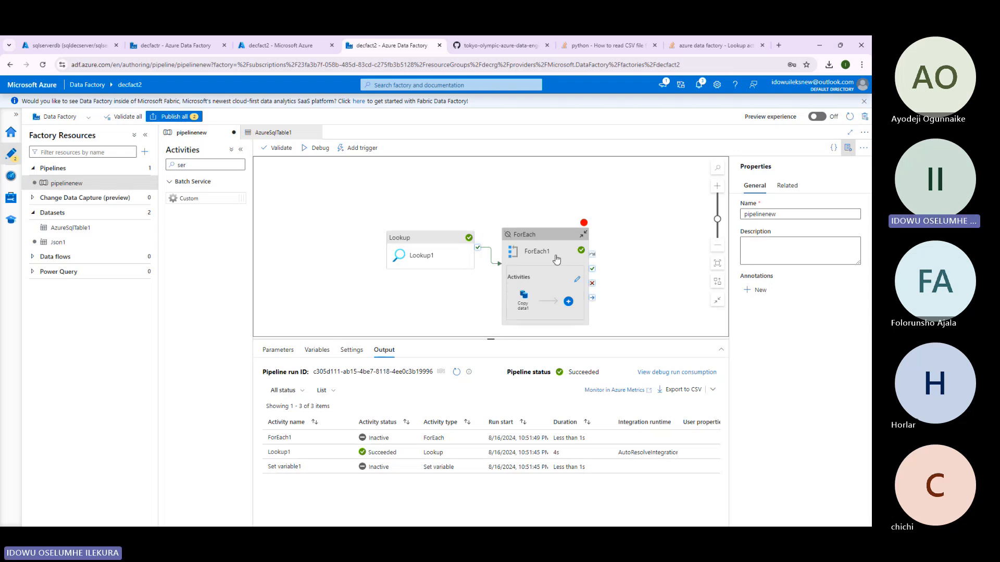
Activate the ForEach1 activity, debug pipelinenew and check the statuses of its Copy data1 runs.
right_click(560, 237)
left_click(366, 198)
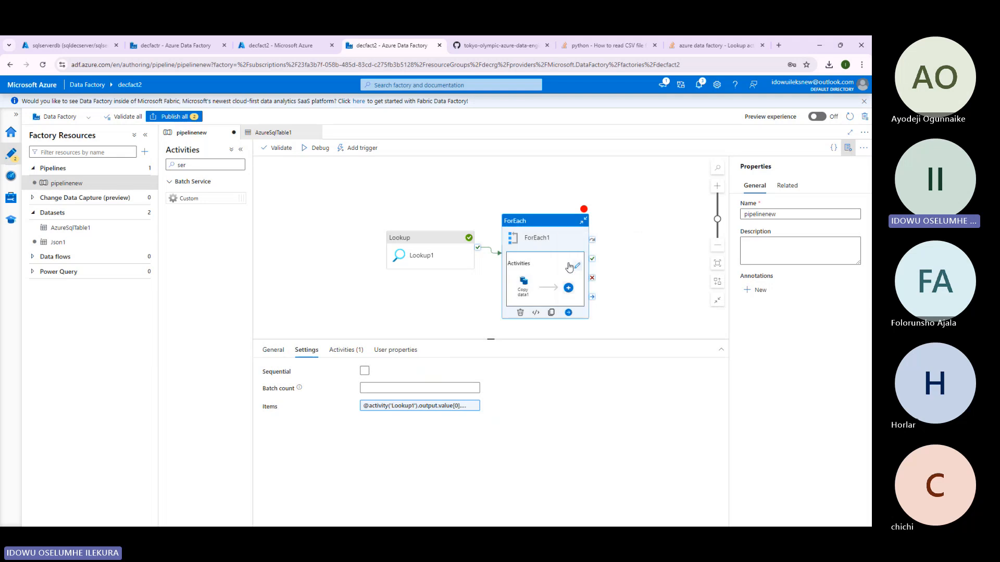
left_click(318, 148)
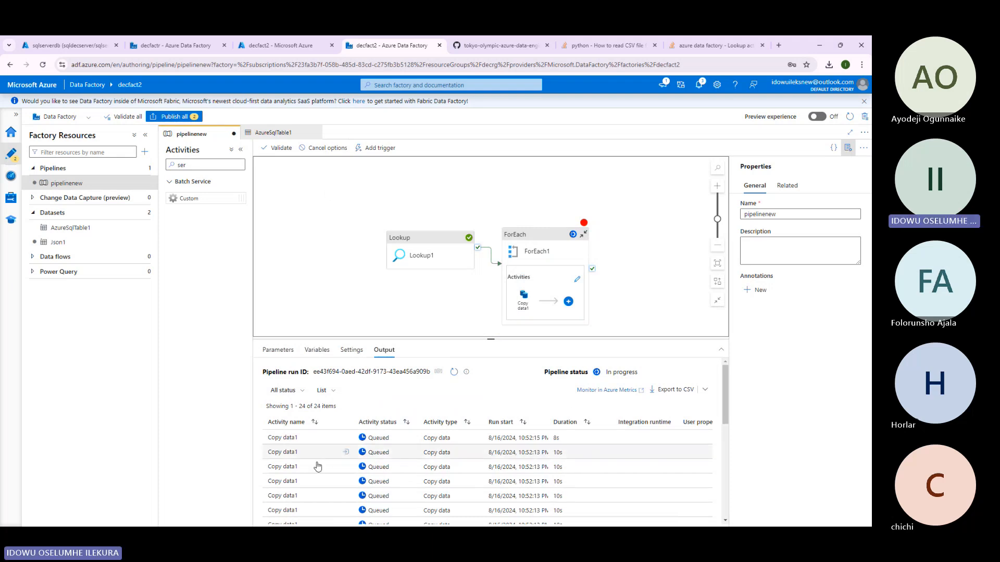
scroll(326, 469, "down", 5)
scroll(367, 442, "up", 1)
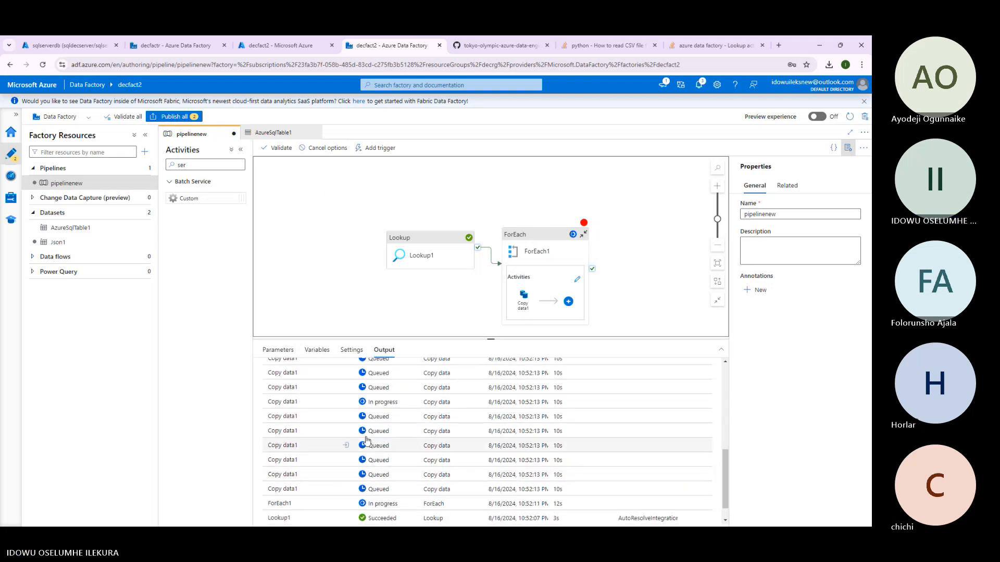
Examine the input of a failed Copy data1 run, including its INSERT query and sink settings.
scroll(367, 441, "up", 2)
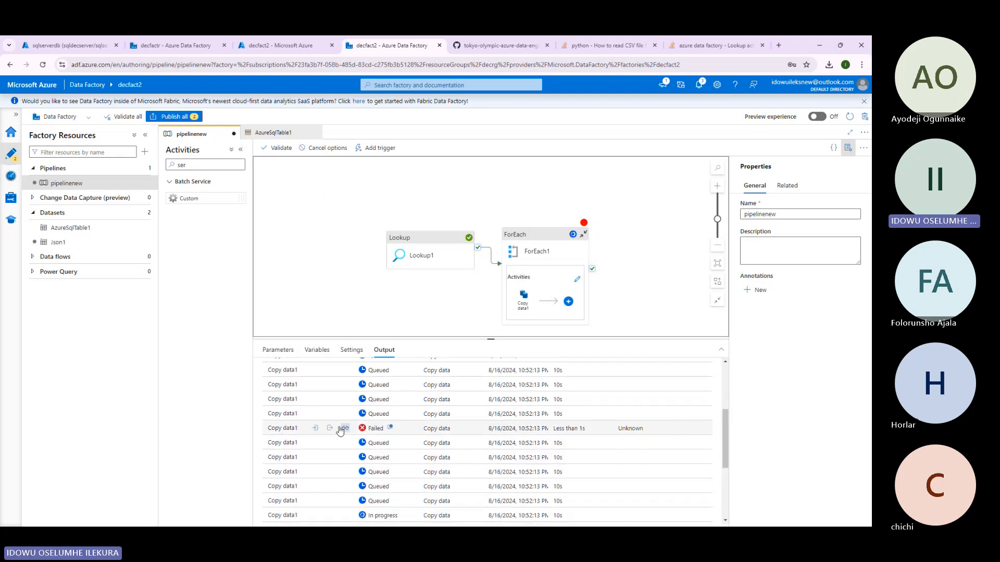
left_click(314, 428)
scroll(306, 368, "down", 5)
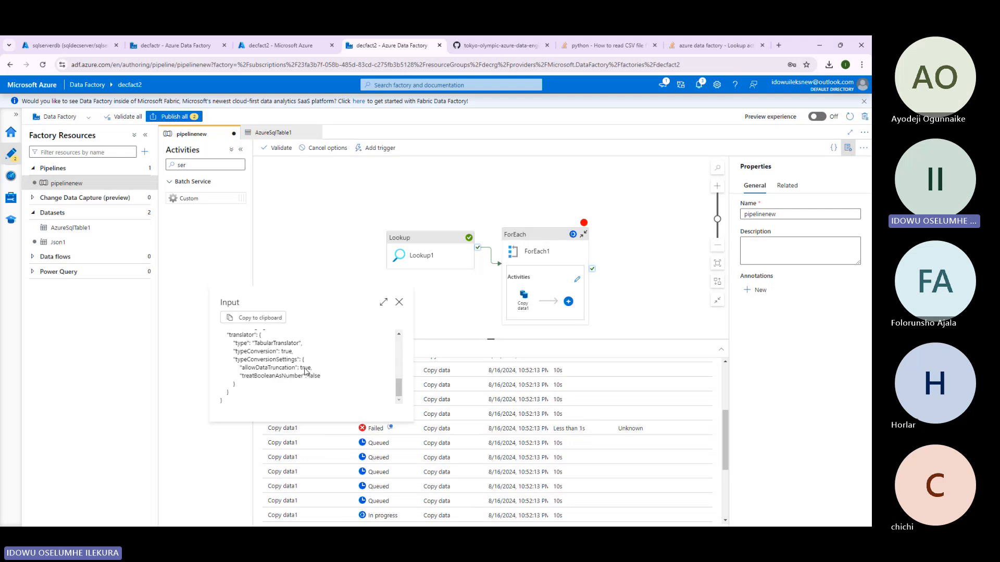
scroll(306, 368, "up", 1)
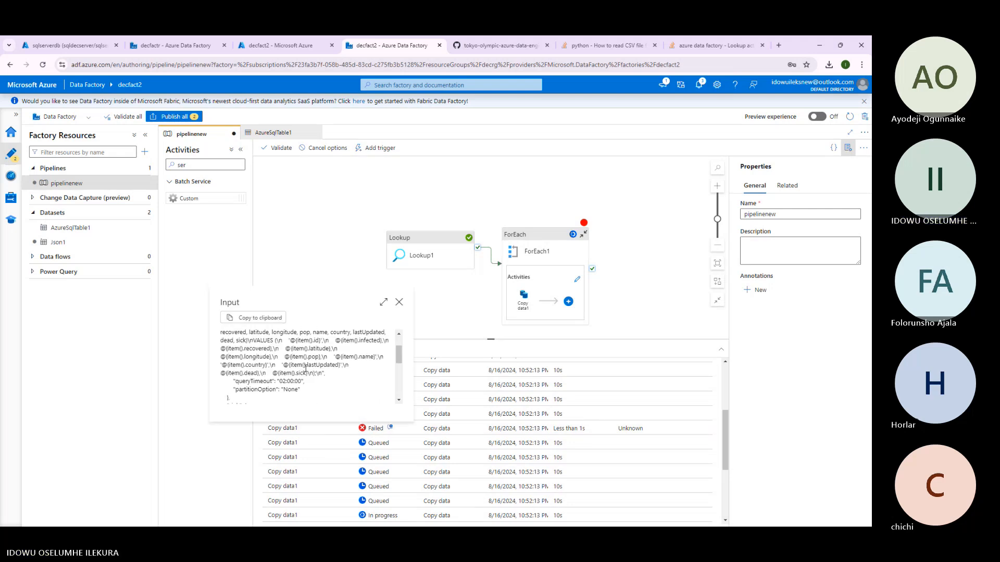
scroll(305, 370, "down", 1)
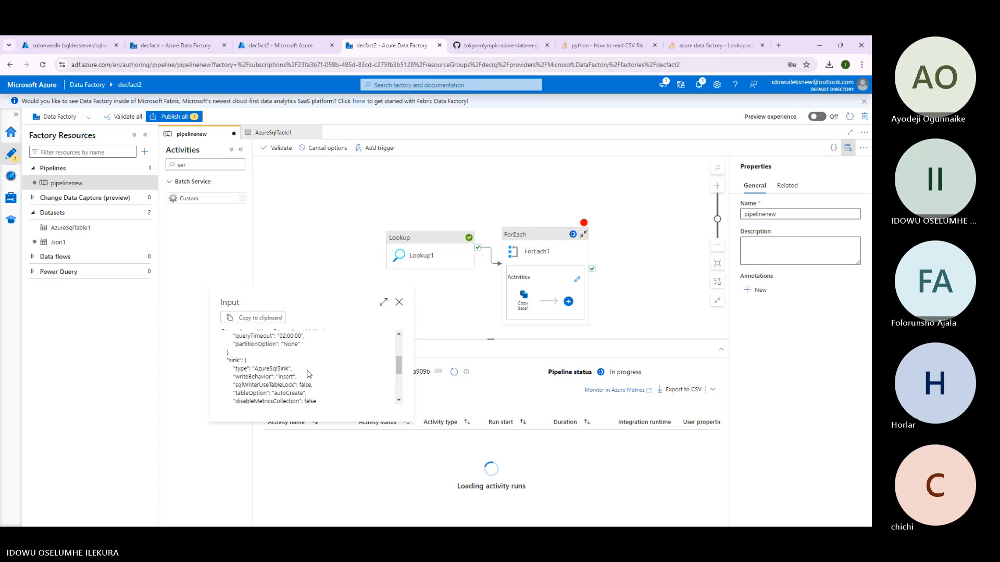
left_click(399, 302)
Check the statuses of the Copy data1 runs and cancel the running debug of pipelinenew.
scroll(384, 457, "down", 3)
scroll(384, 457, "down", 2)
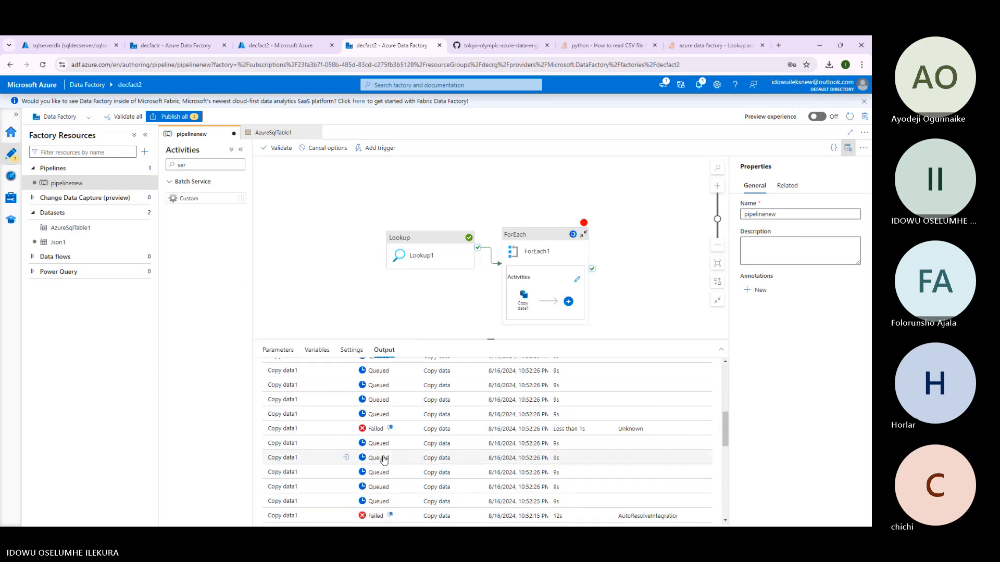
scroll(384, 459, "down", 3)
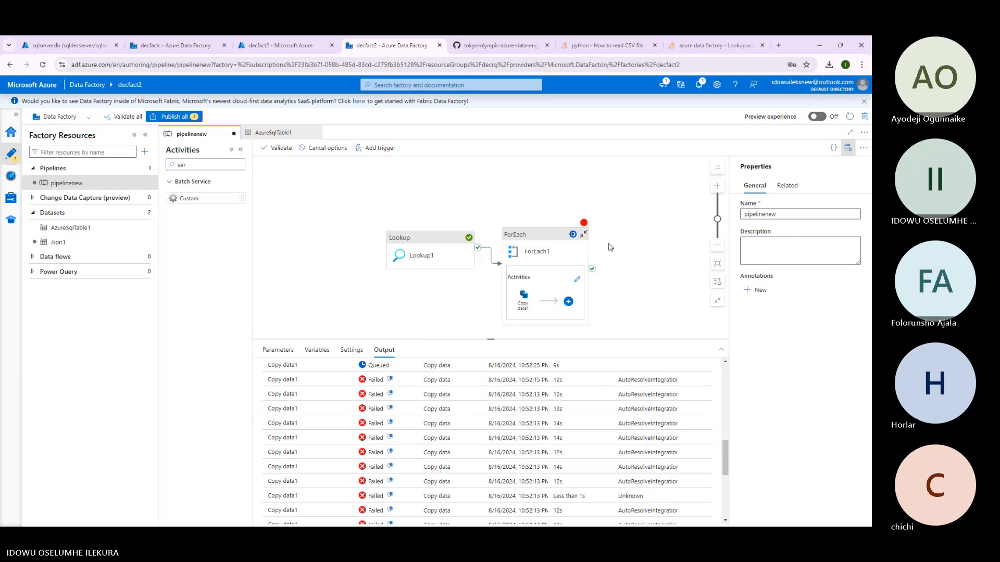
left_click(584, 225)
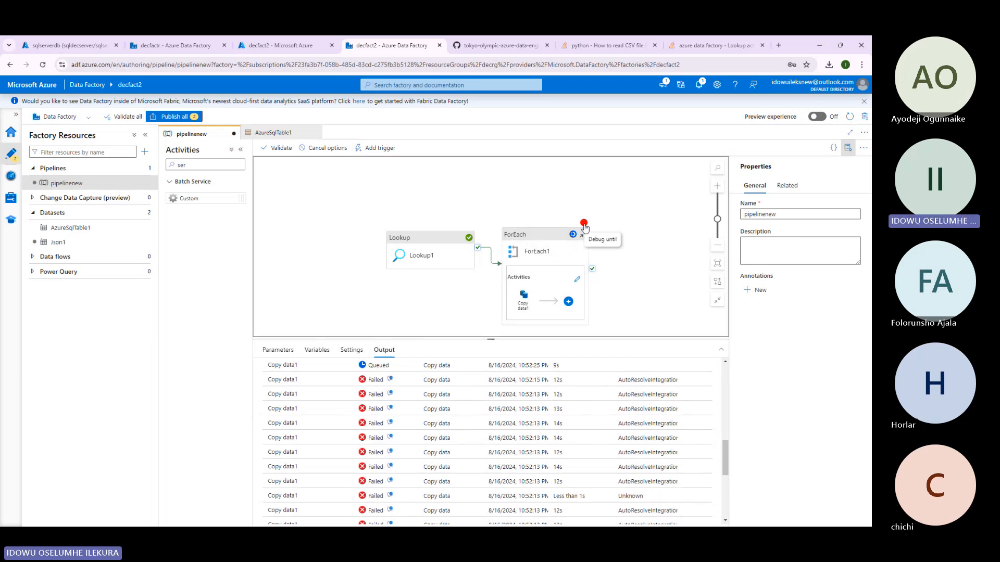
left_click(327, 148)
left_click(315, 179)
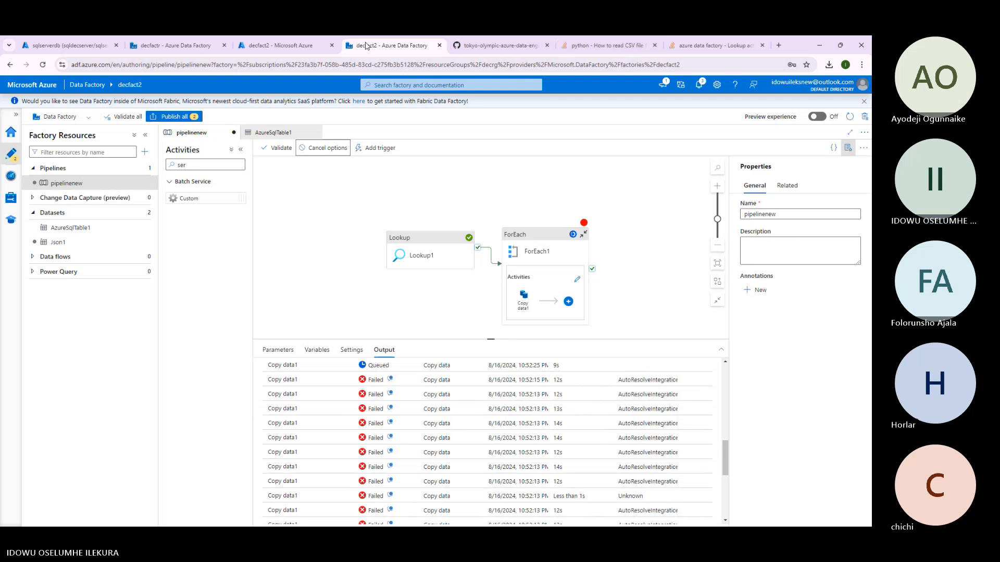
Compare the sink and source settings of Copy data1 in ForEach1, including the sink's table_name expression.
left_click(531, 259)
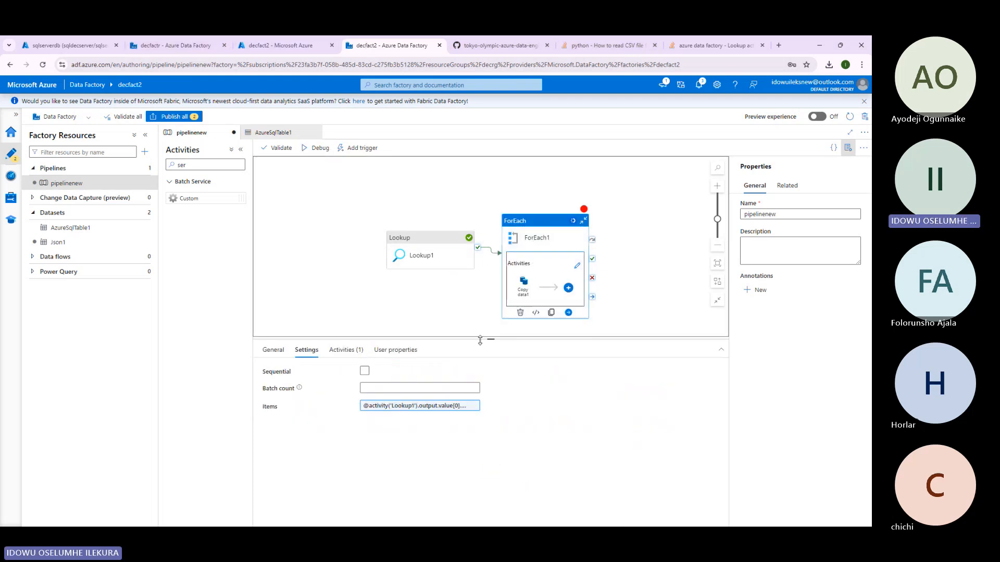
left_click(524, 284)
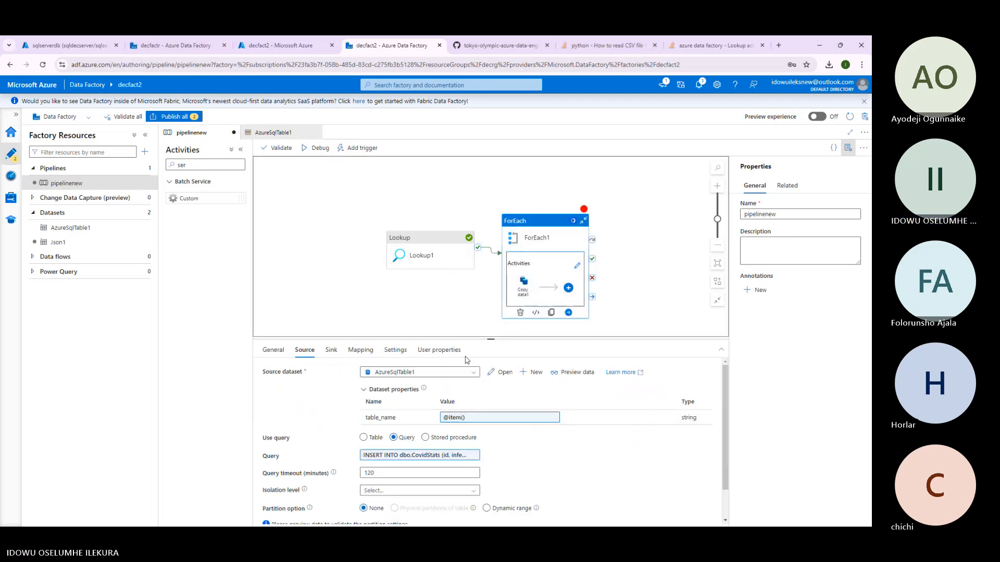
left_click(332, 349)
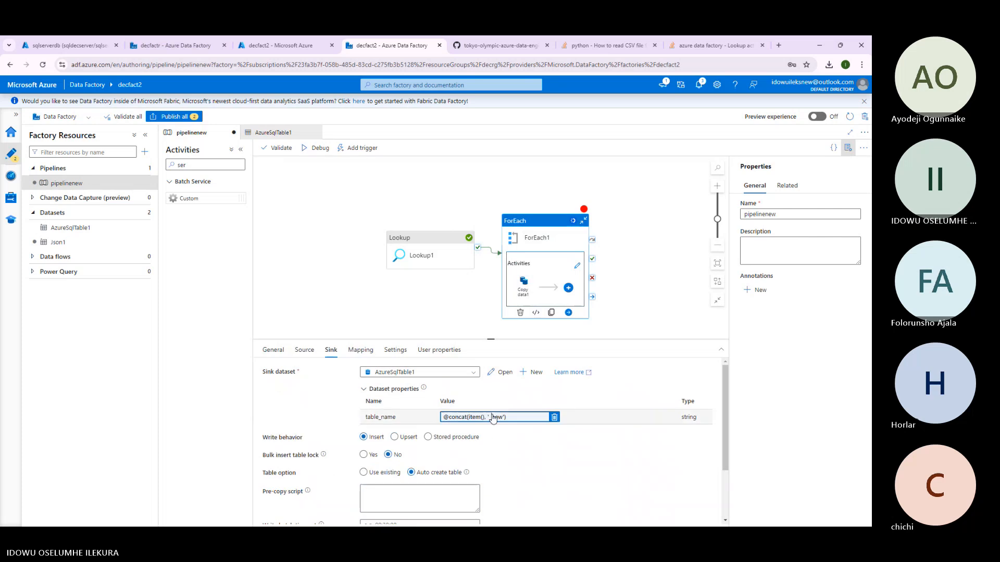
left_click(493, 418)
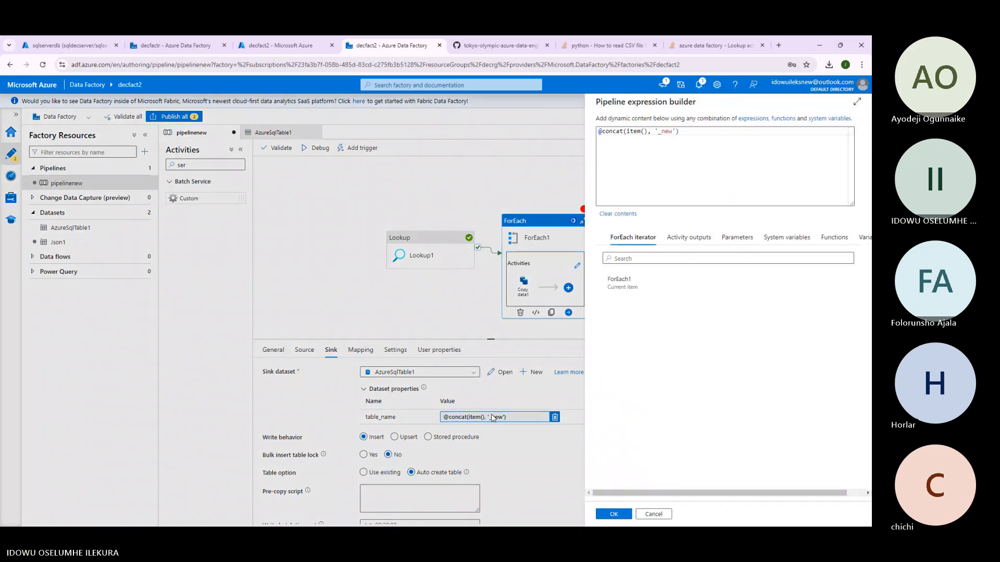
left_click(651, 515)
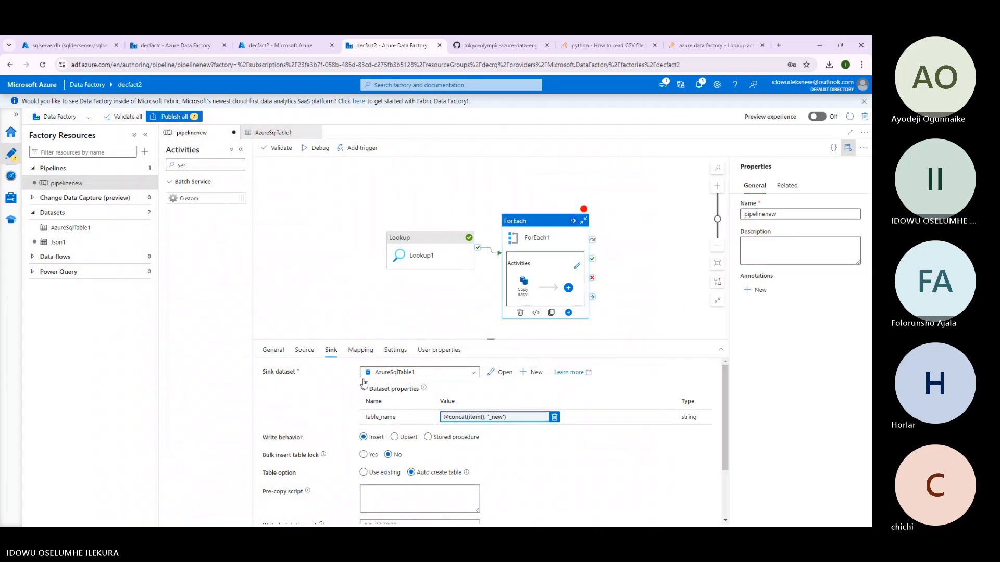
left_click(306, 351)
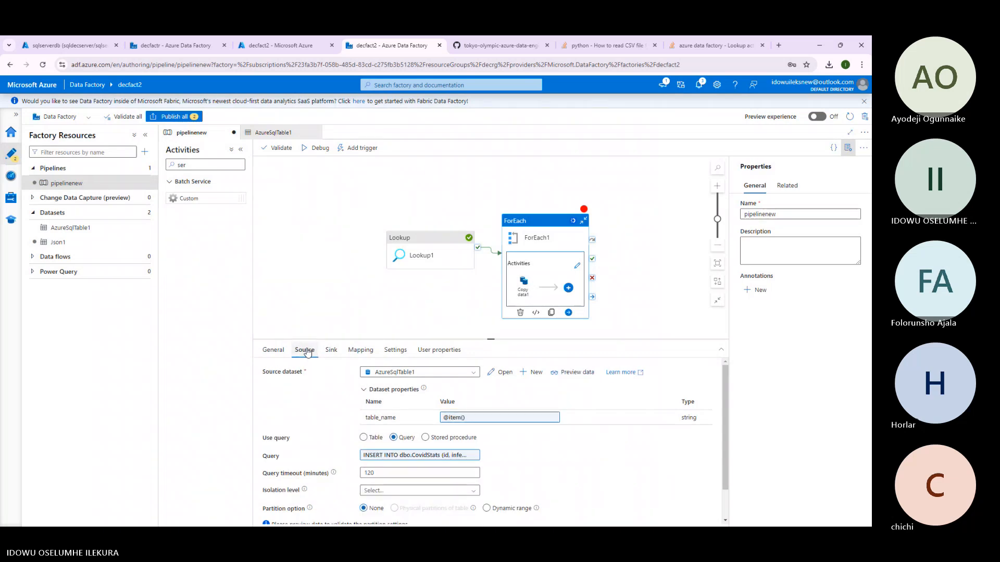
left_click(332, 350)
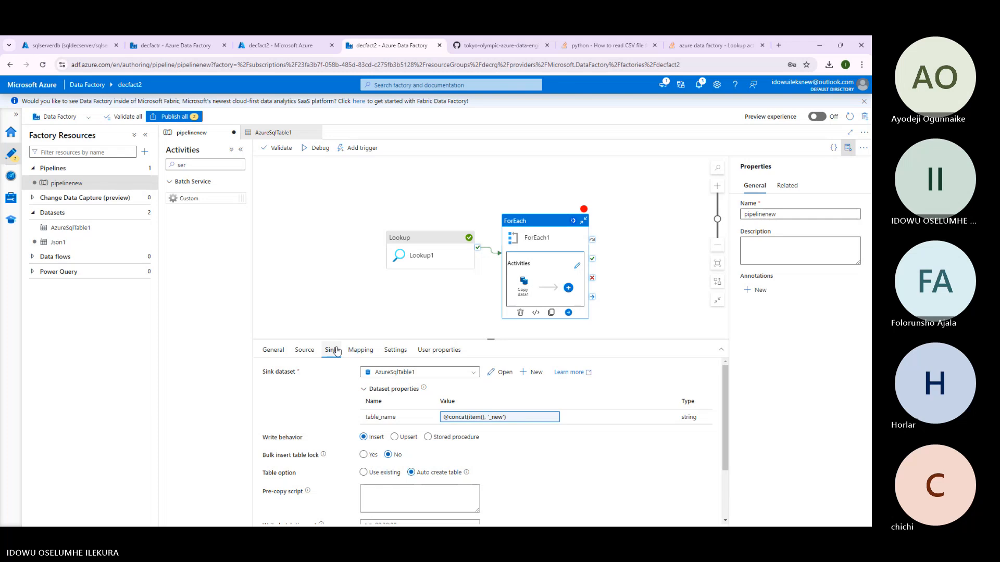
left_click(307, 351)
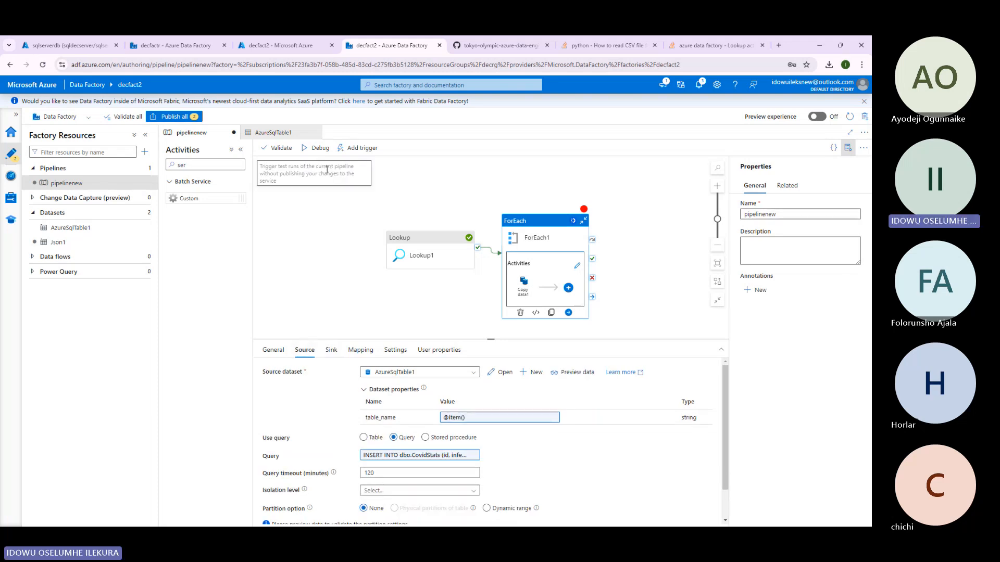
Review the pipeline's activity runs and read the error details of a failed Copy data1 run.
left_click(326, 252)
scroll(351, 463, "down", 3)
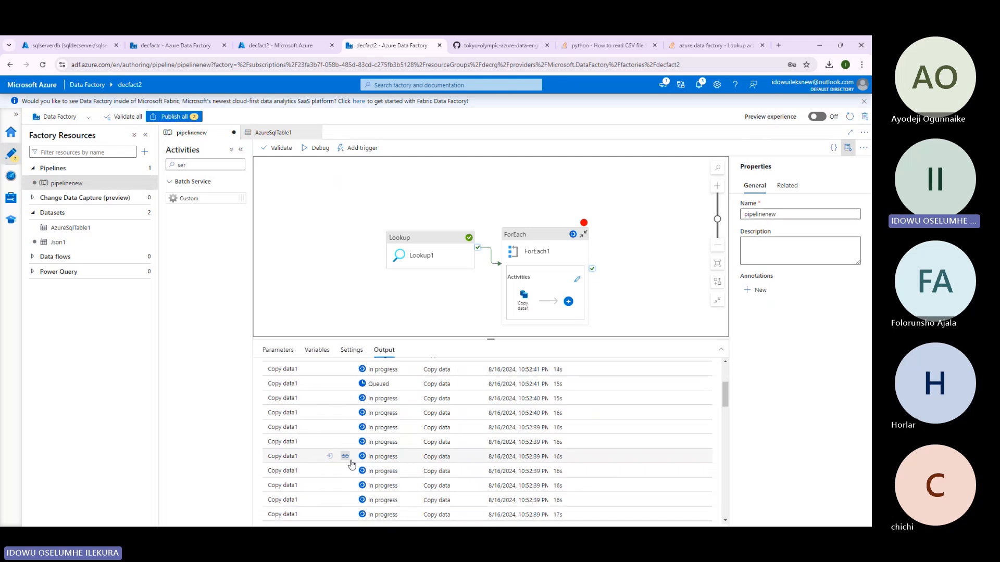
scroll(351, 464, "down", 5)
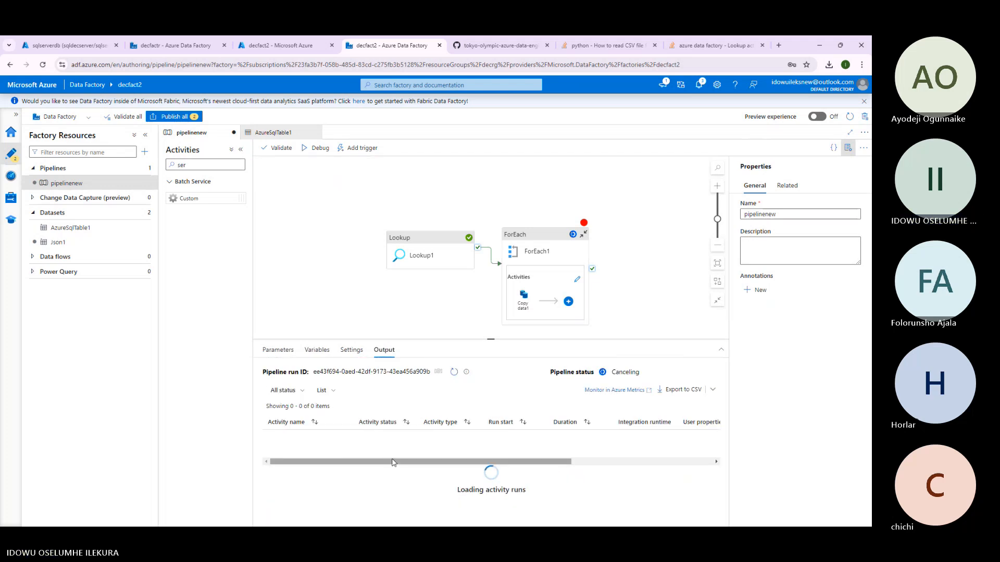
scroll(371, 471, "down", 5)
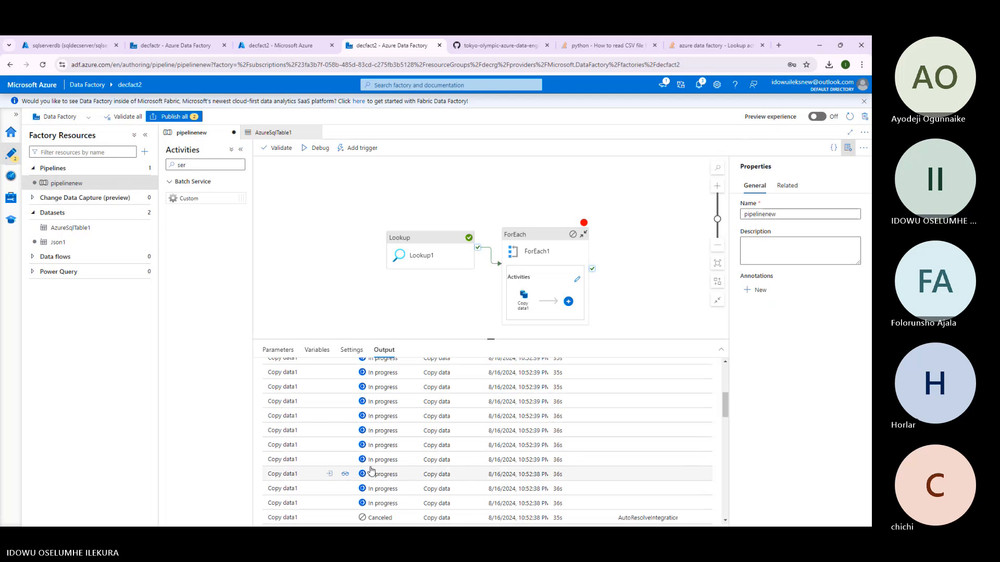
scroll(372, 471, "down", 2)
left_click(390, 437)
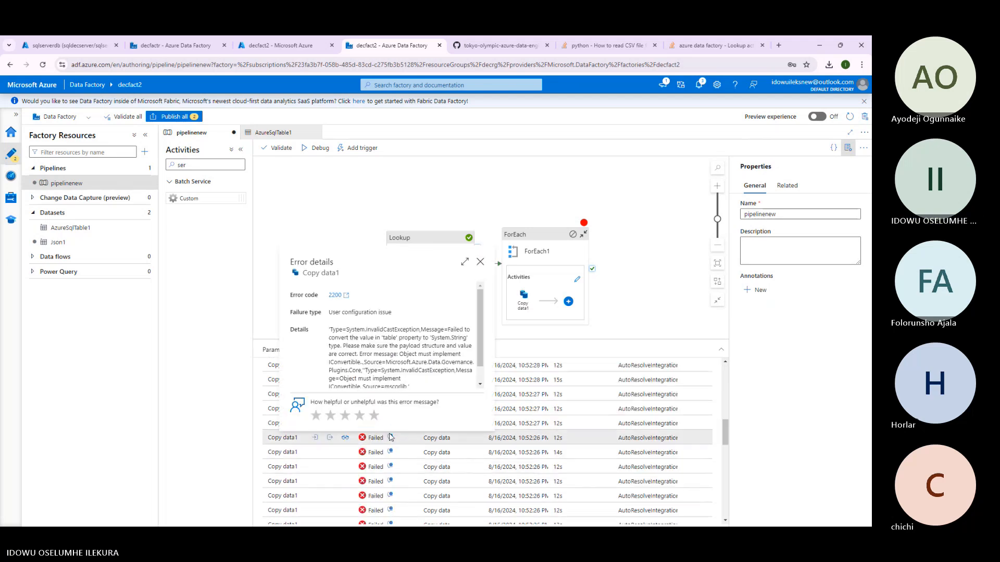
scroll(384, 330, "down", 1)
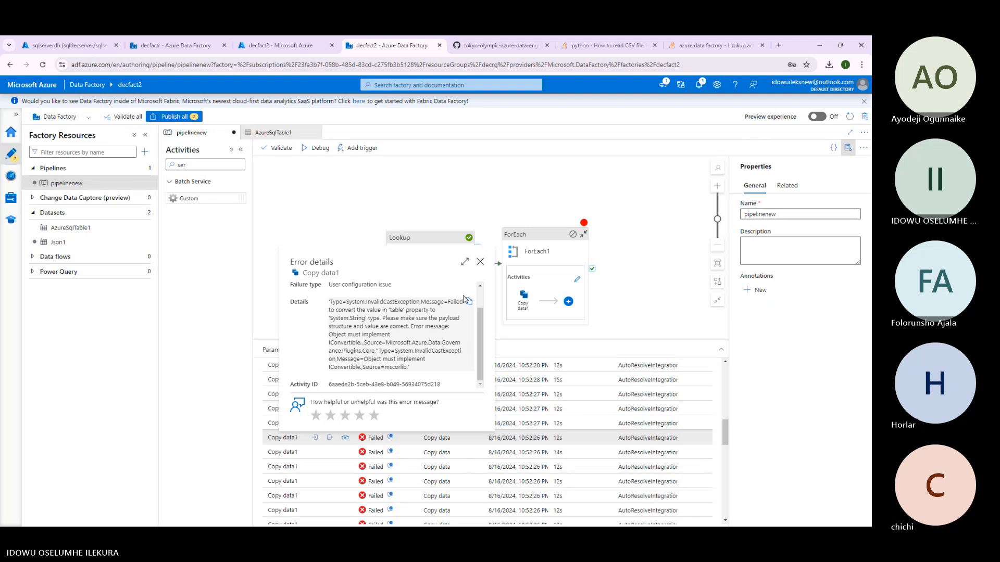
left_click(480, 263)
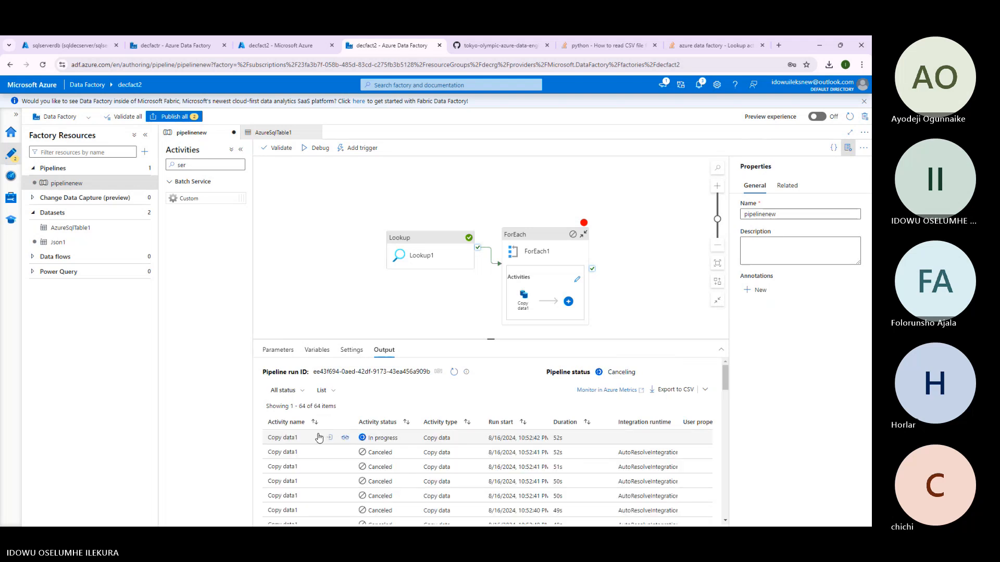
left_click(534, 255)
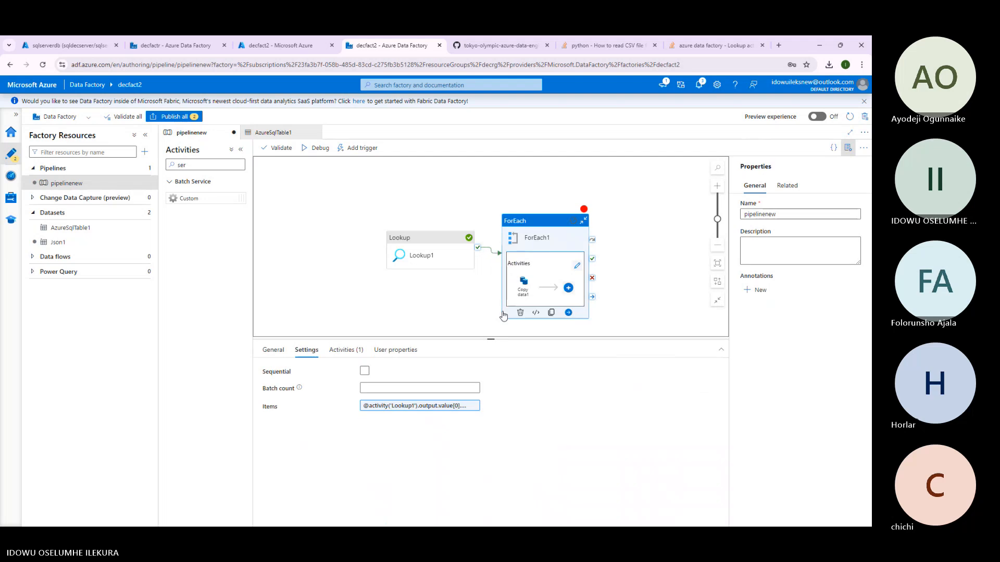
left_click(523, 283)
left_click(424, 457)
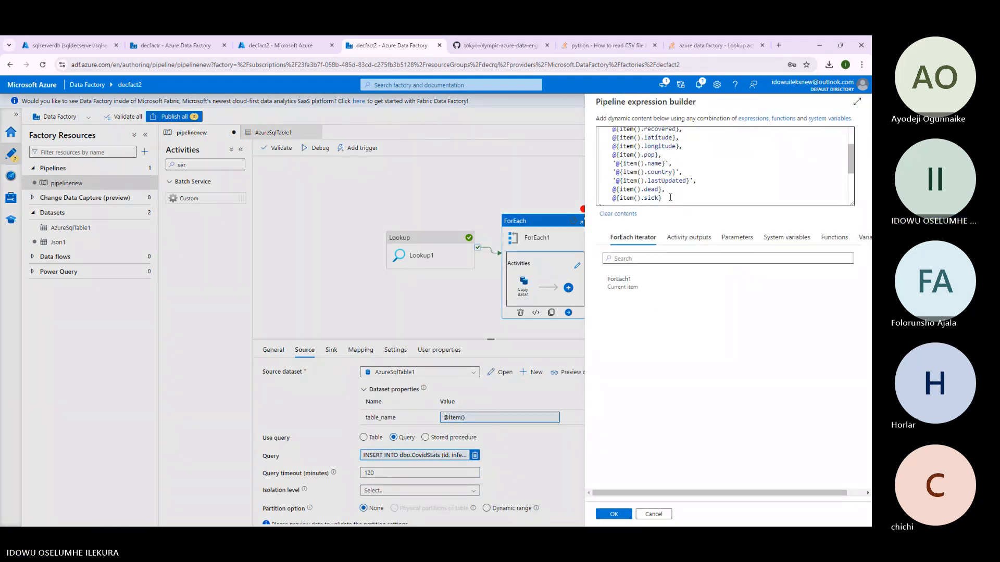
left_click_drag(676, 200, 577, 109)
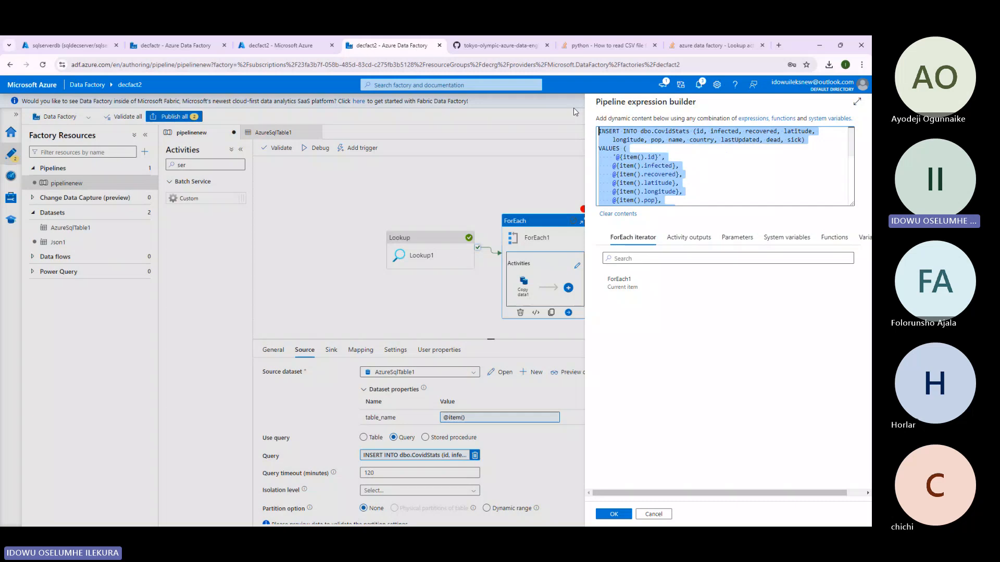
key("BackSpace")
left_click(653, 515)
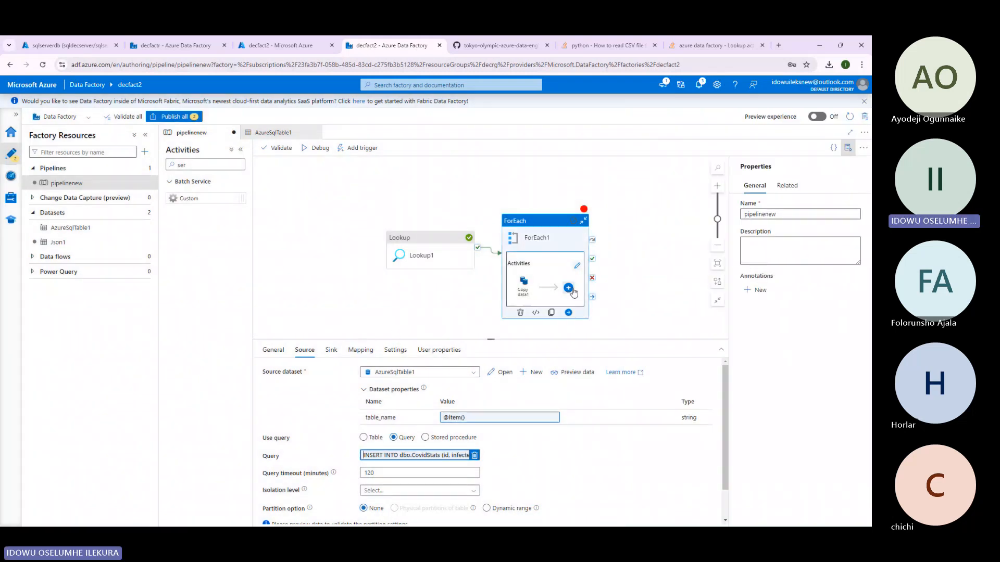
Delete Copy data1 from inside ForEach1, clear the activity search and list the General activities.
left_click(577, 265)
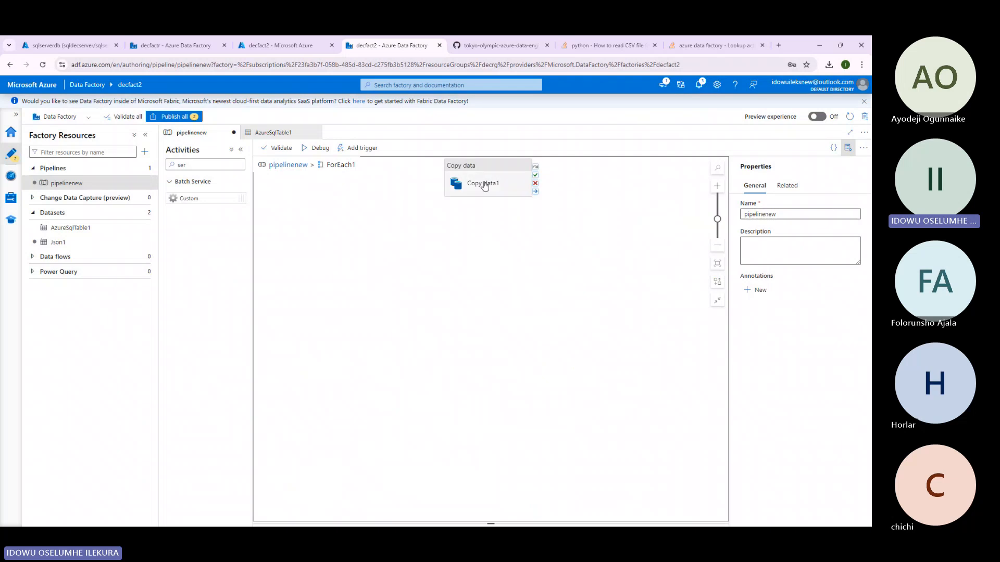
left_click(523, 189)
key("Delete")
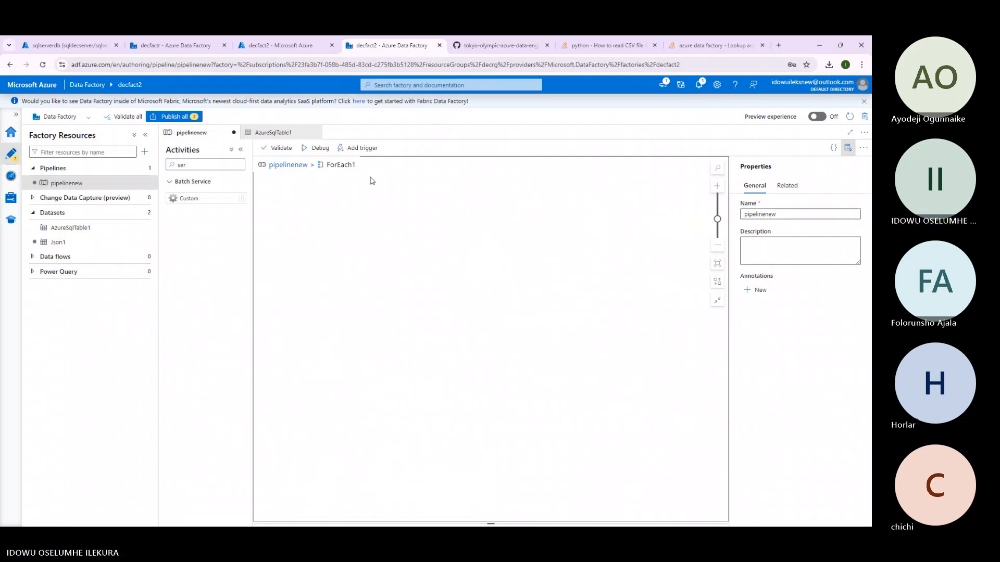
double_click(181, 165)
key("BackSpace")
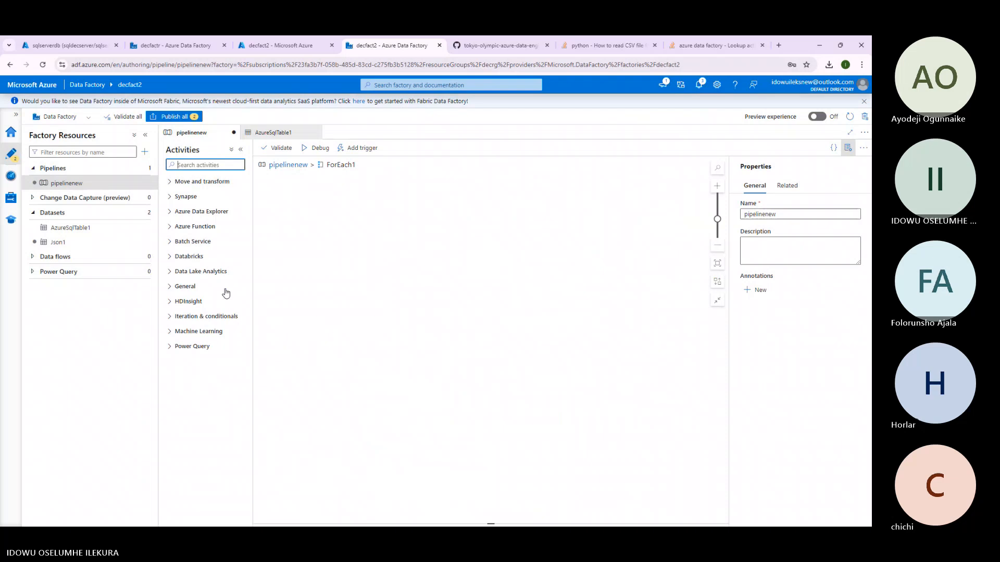
left_click(172, 290)
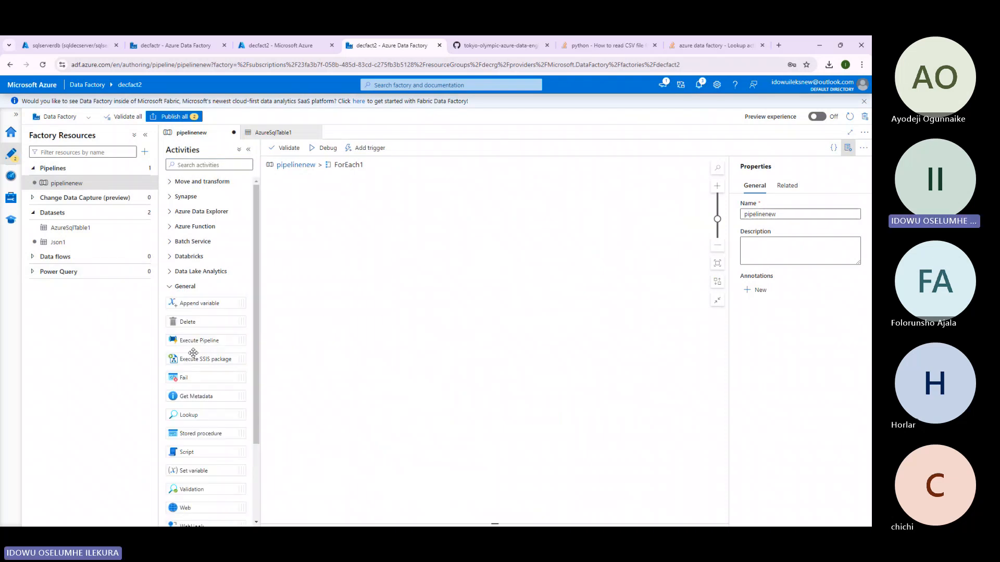
scroll(193, 353, "down", 3)
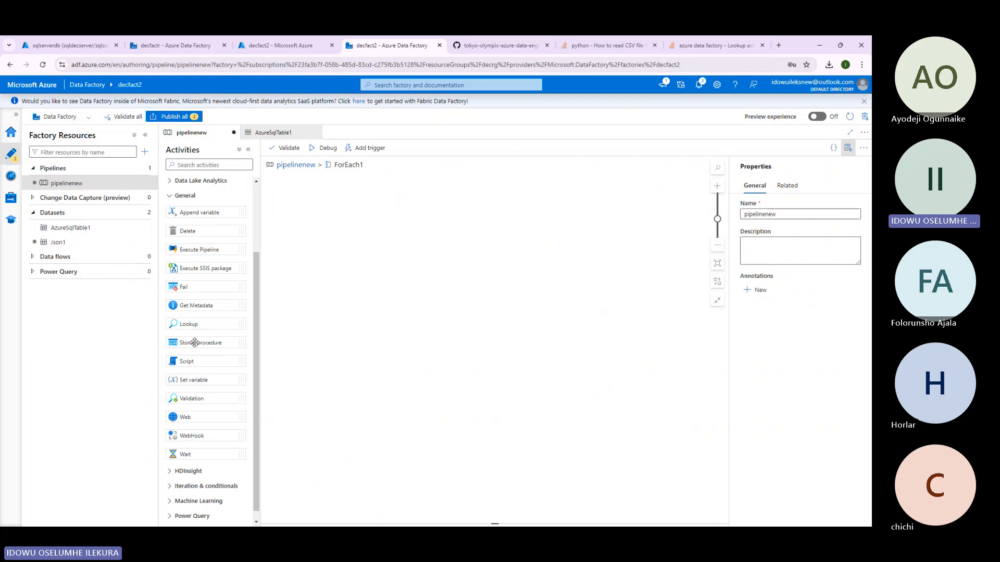
left_click_drag(187, 361, 339, 297)
left_click(313, 350)
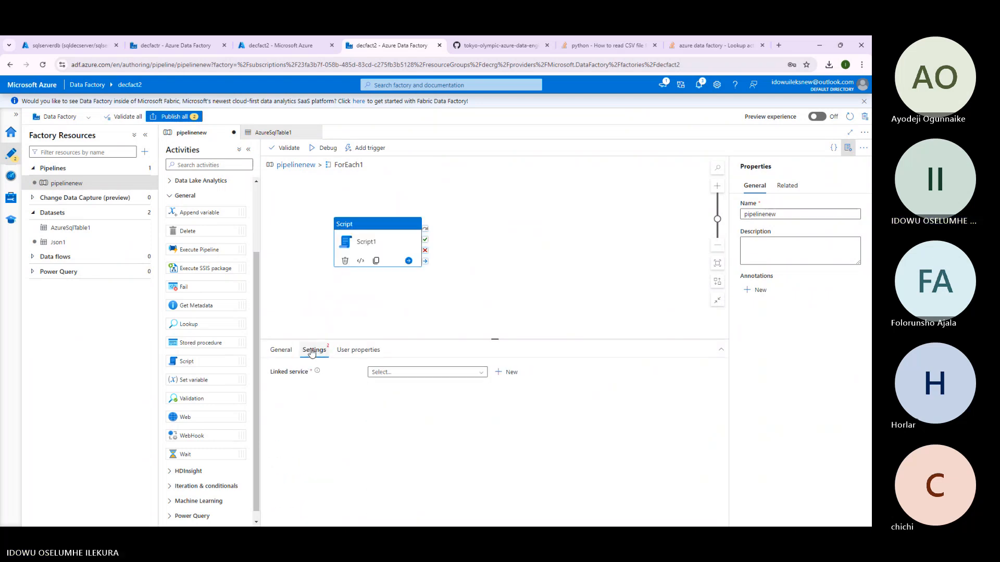
left_click(281, 351)
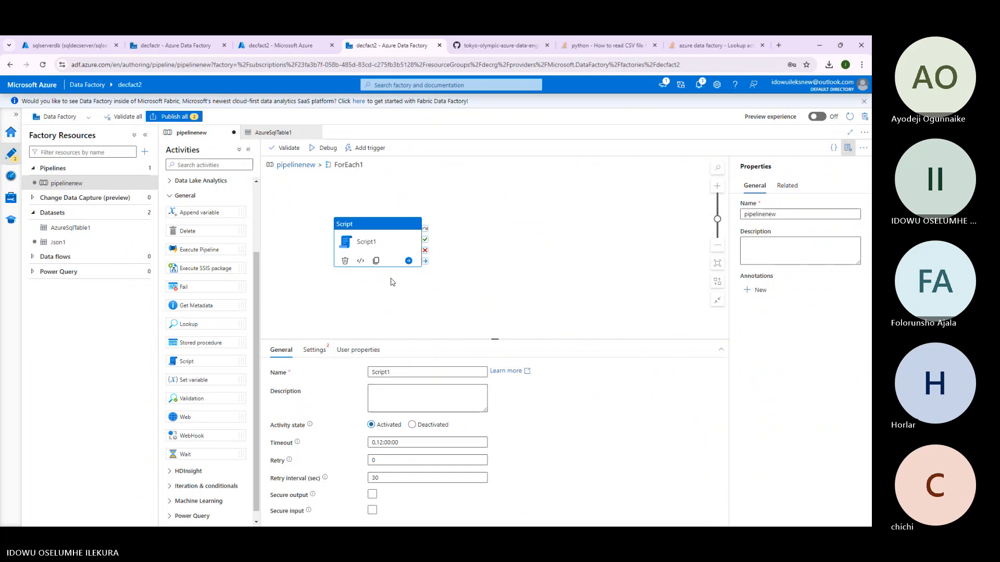
left_click(345, 261)
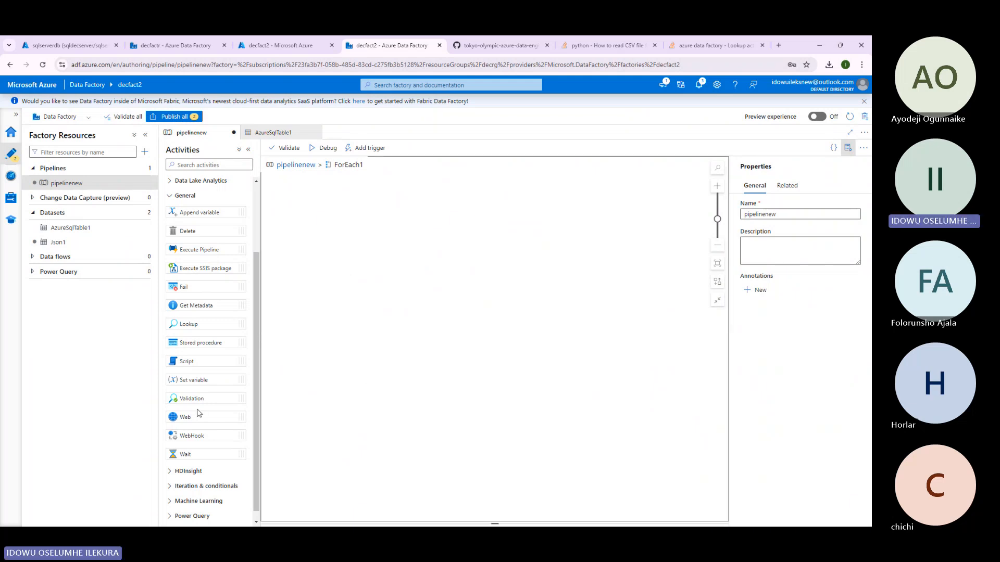
Add a Stored procedure activity inside ForEach1.
left_click_drag(201, 347, 411, 265)
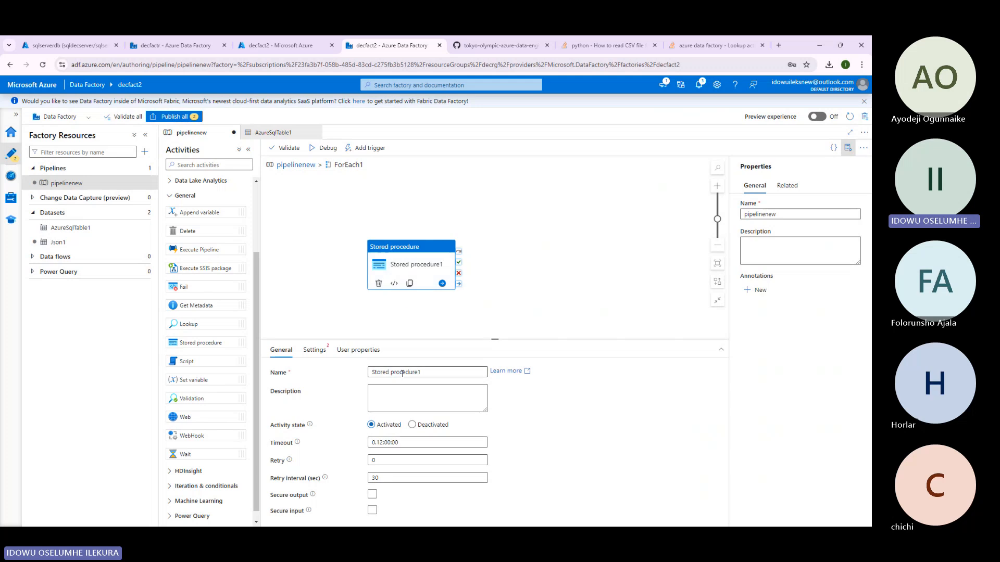
Set the Stored procedure activity to AzureSqlDatabase1, paste the INSERT INTO dbo.CovidStats expression as its procedure name, and reopen the expression for checking.
left_click(314, 349)
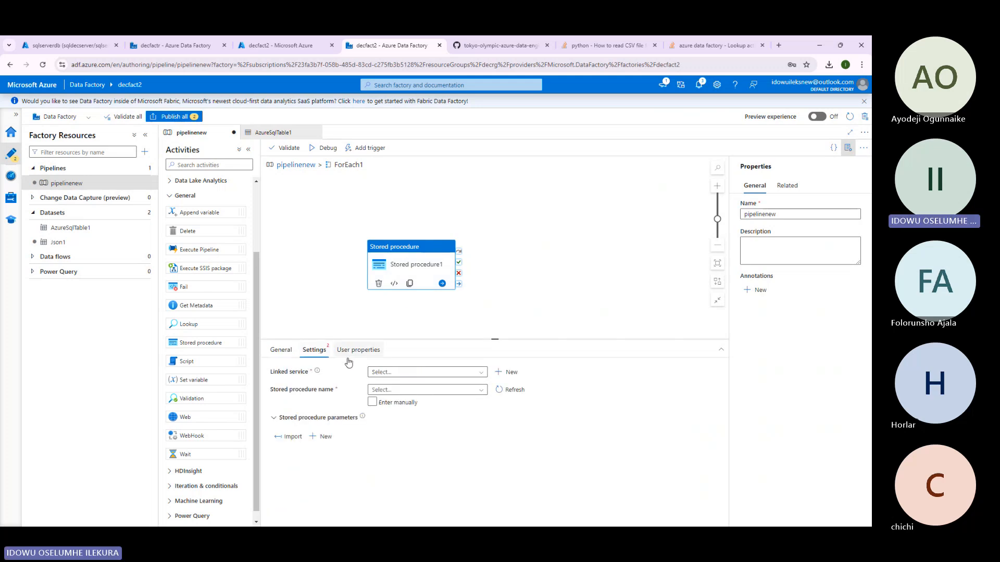
left_click(393, 373)
left_click(415, 391)
left_click(418, 390)
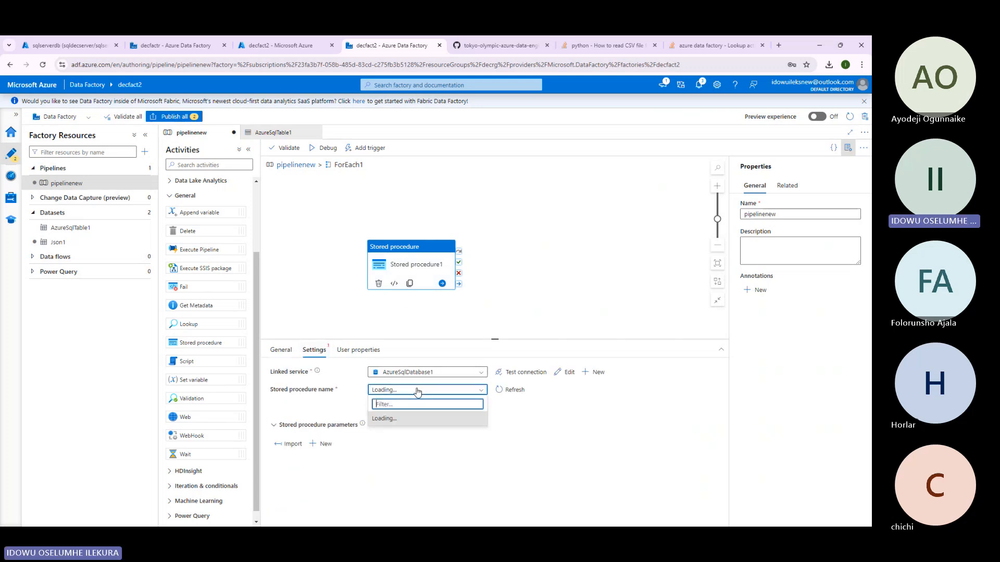
left_click(404, 402)
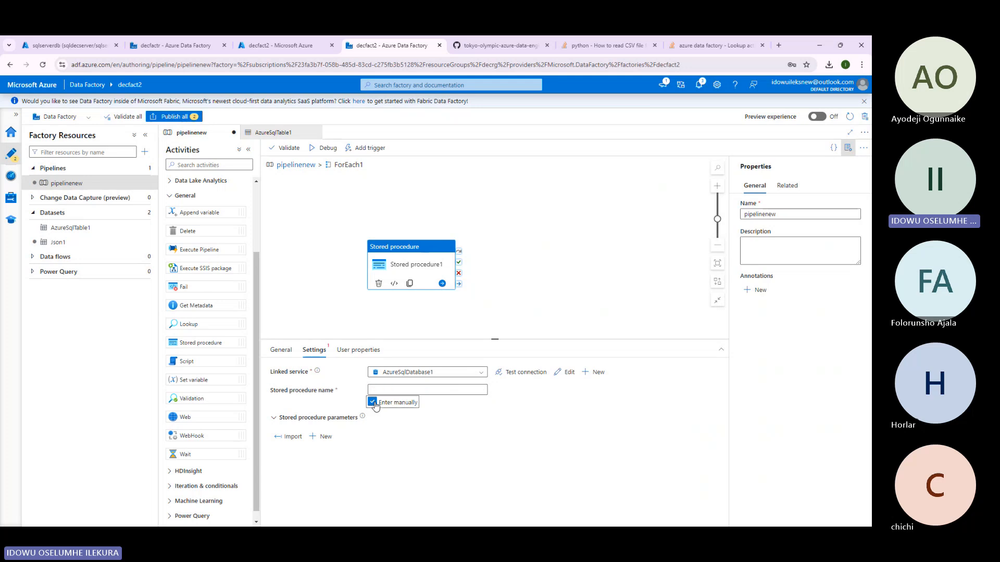
left_click(411, 389)
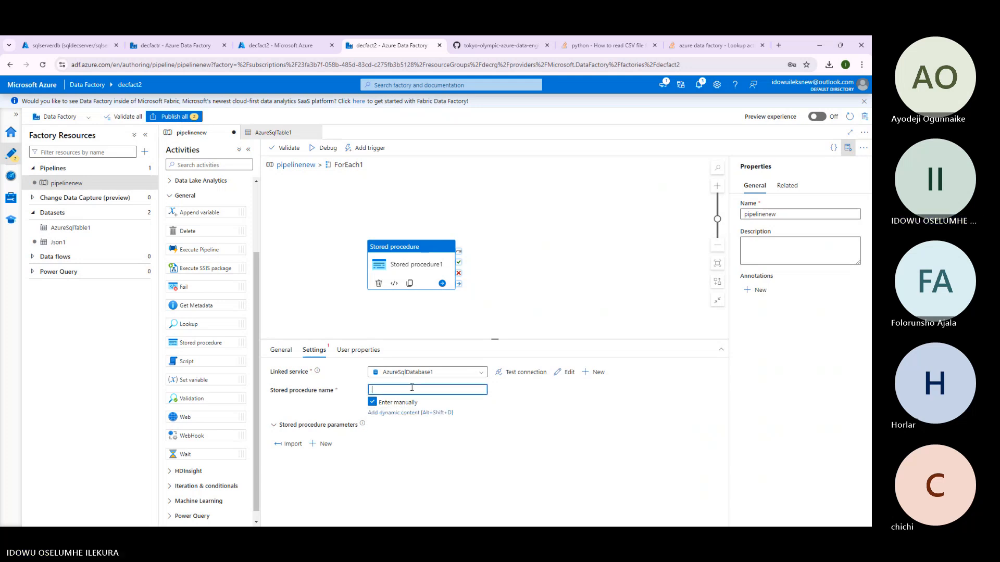
left_click(405, 414)
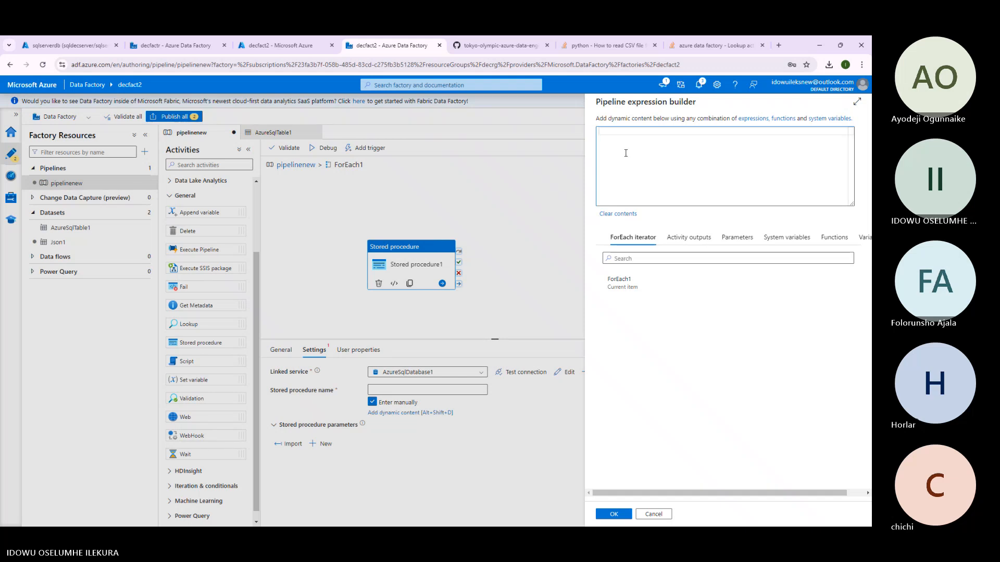
key("ctrl+v")
left_click(613, 514)
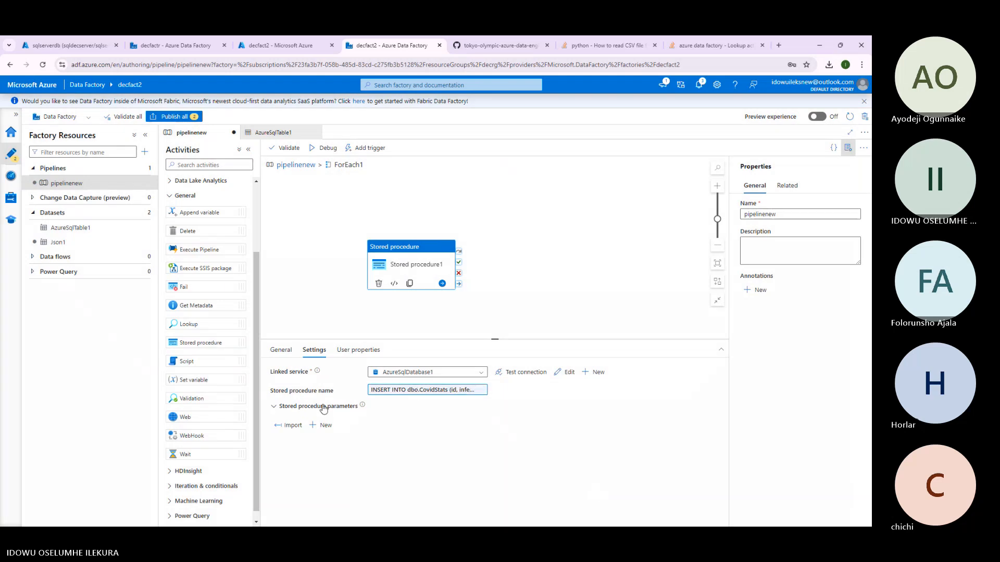
left_click(358, 349)
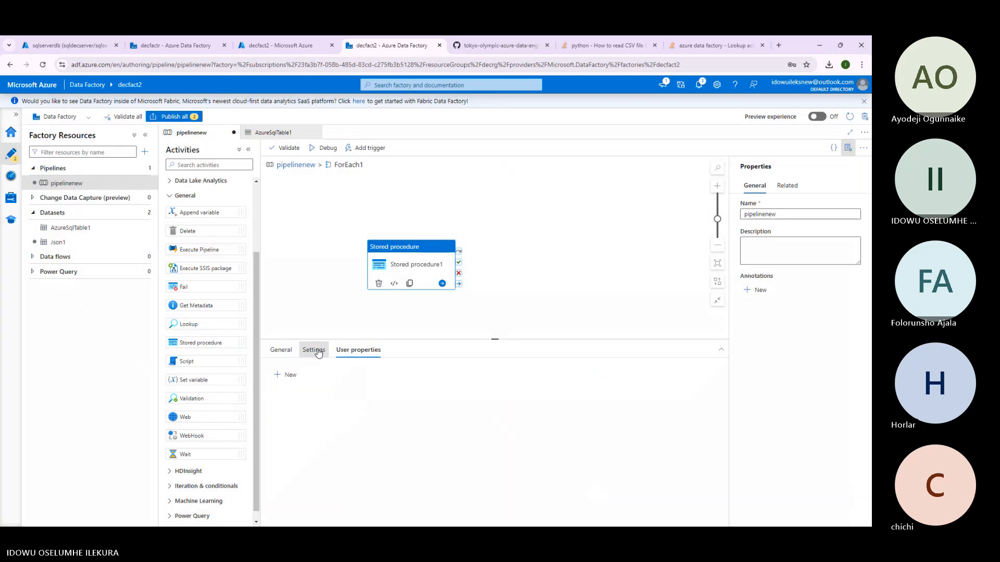
left_click(315, 351)
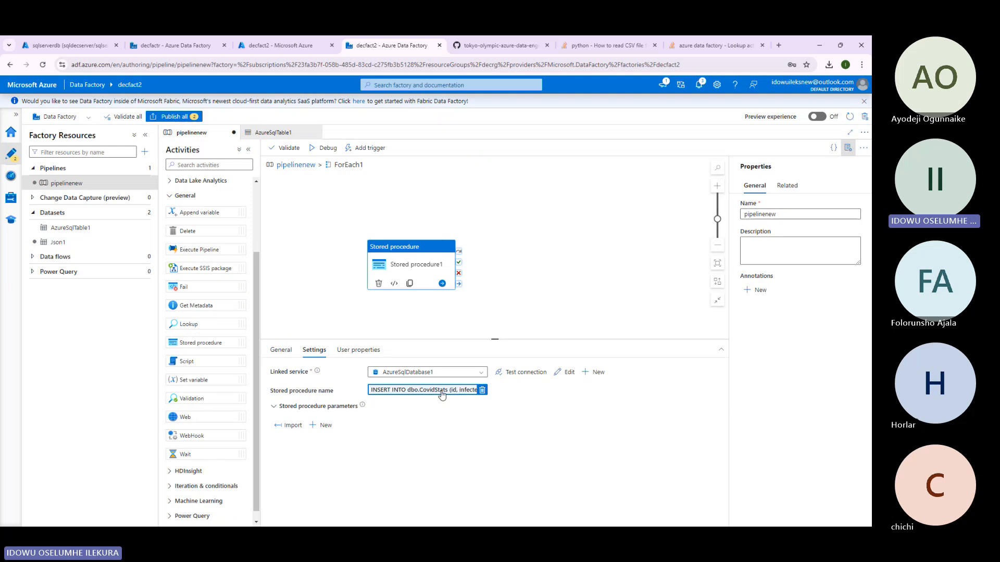
left_click(448, 390)
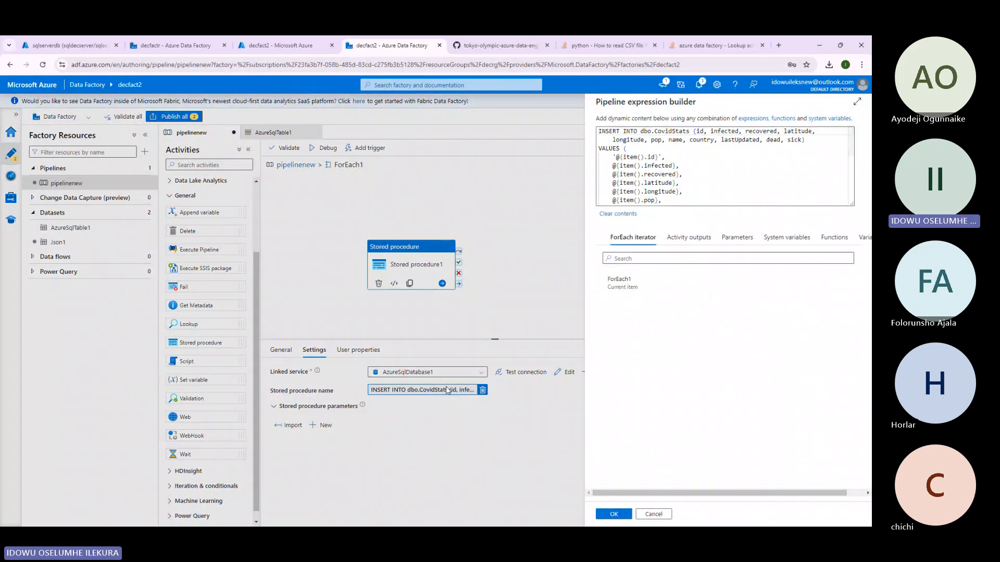
Search the web for "execute a sql query adf" in a new browser tab.
left_click(778, 45)
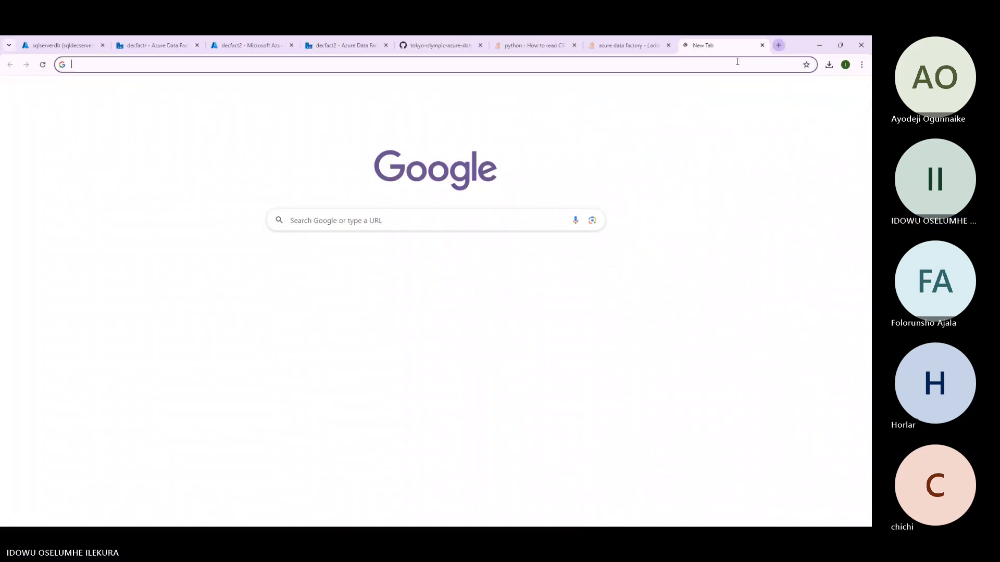
type("e")
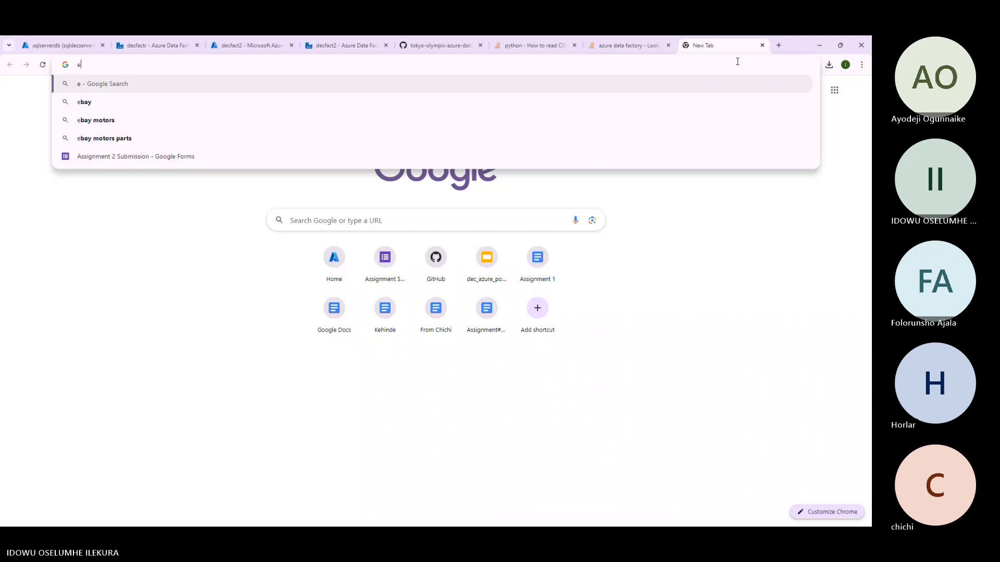
type("xecute a script ")
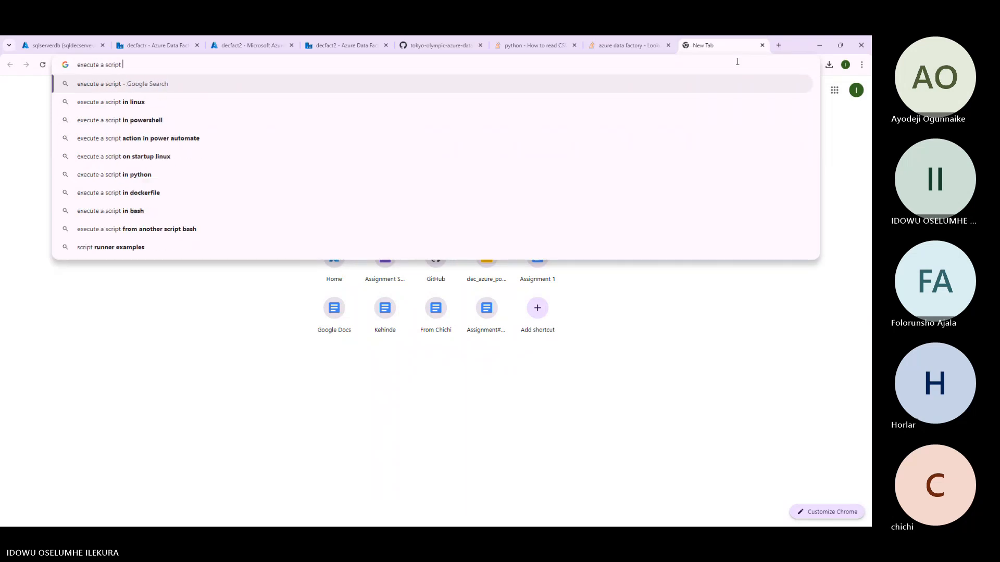
type("i")
key("BackSpace")
key("BackSpace")
key("BackSpace")
key("BackSpace")
key("BackSpace")
key("BackSpace")
key("BackSpace")
key("BackSpace")
key("BackSpace")
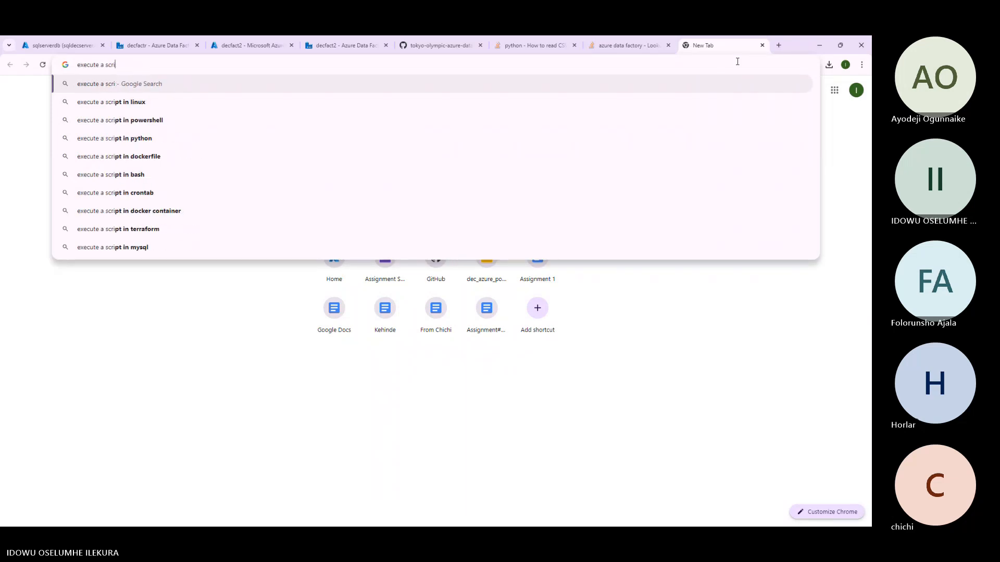
type("sql q")
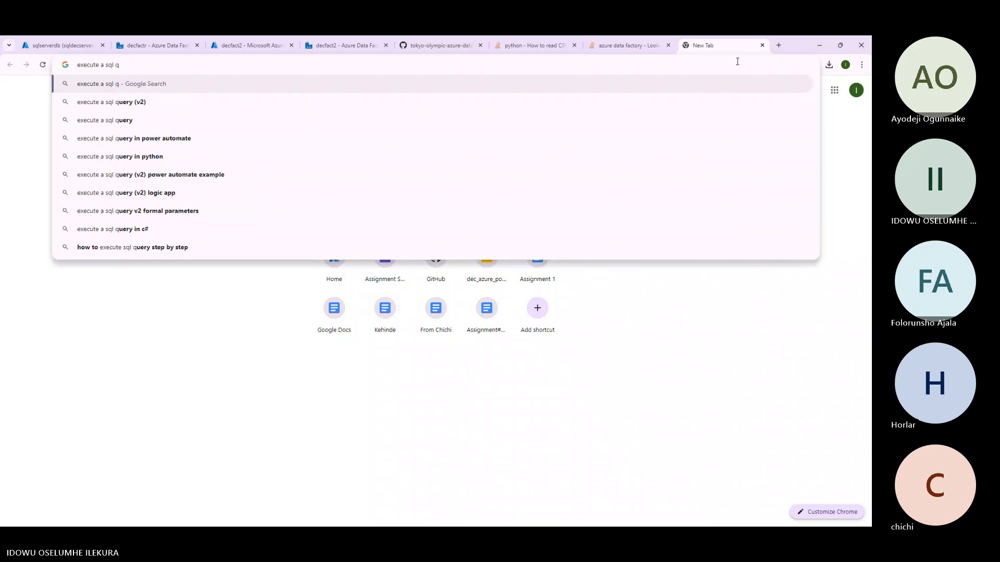
type("uery ")
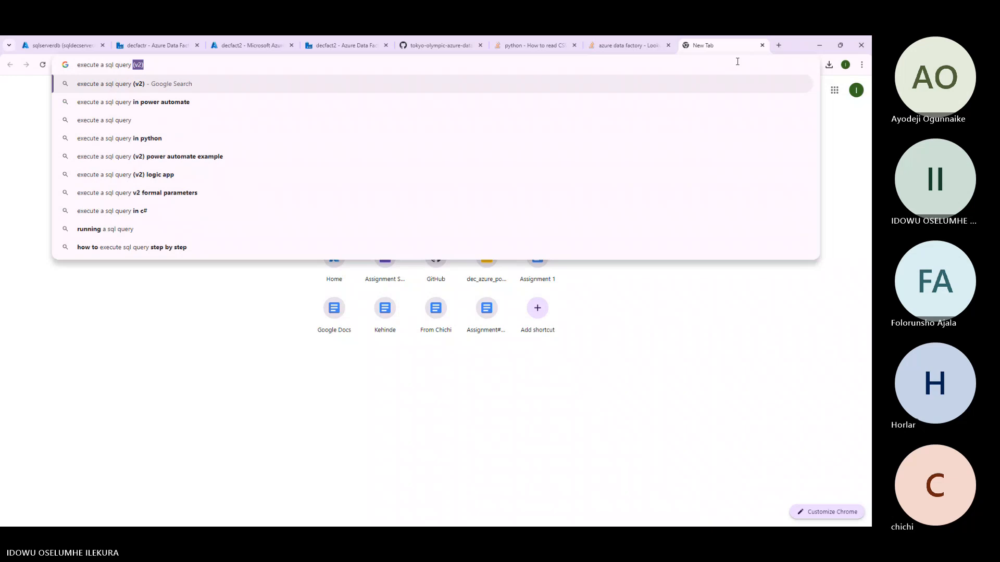
type("adf")
key("Return")
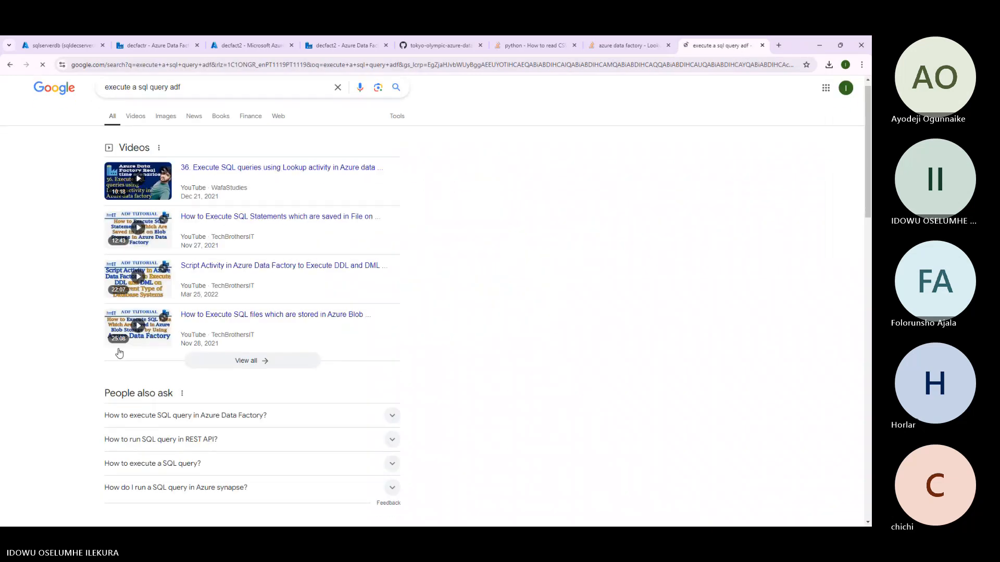
Read the Stack Overflow answers on running a SQL script in Azure Data Factory v2, including the Script activity answer.
scroll(120, 353, "down", 2)
left_click(177, 475)
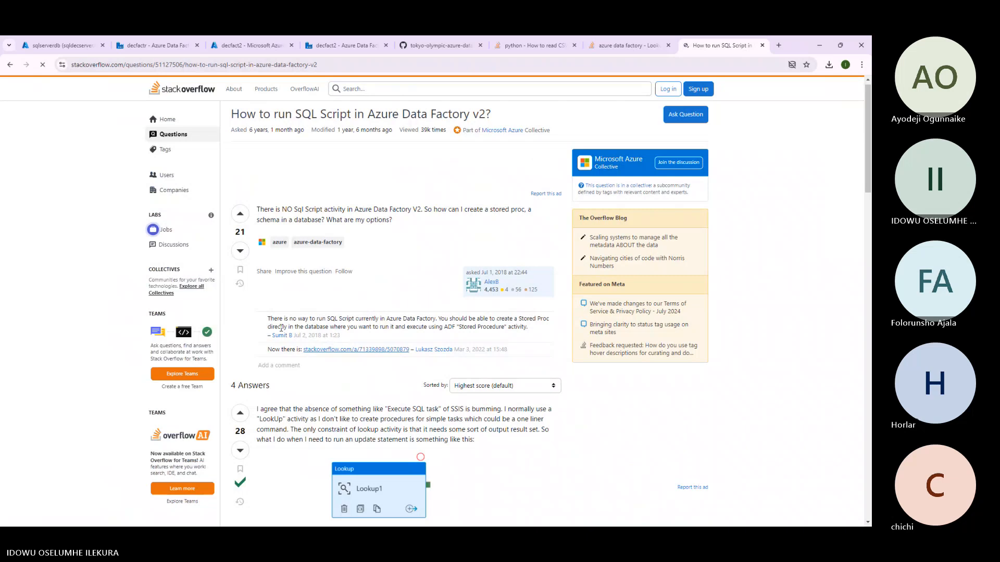
scroll(282, 328, "down", 4)
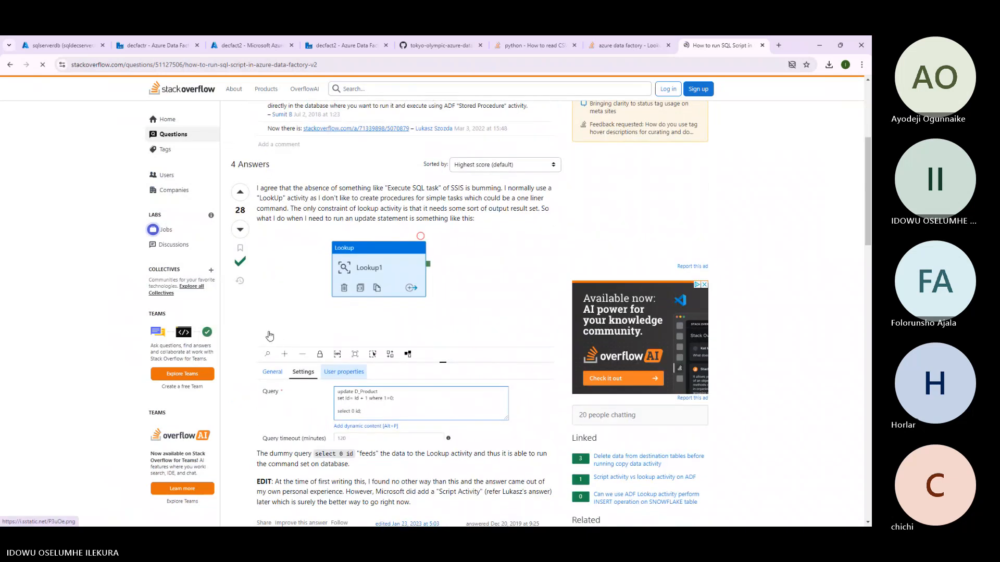
scroll(270, 336, "down", 5)
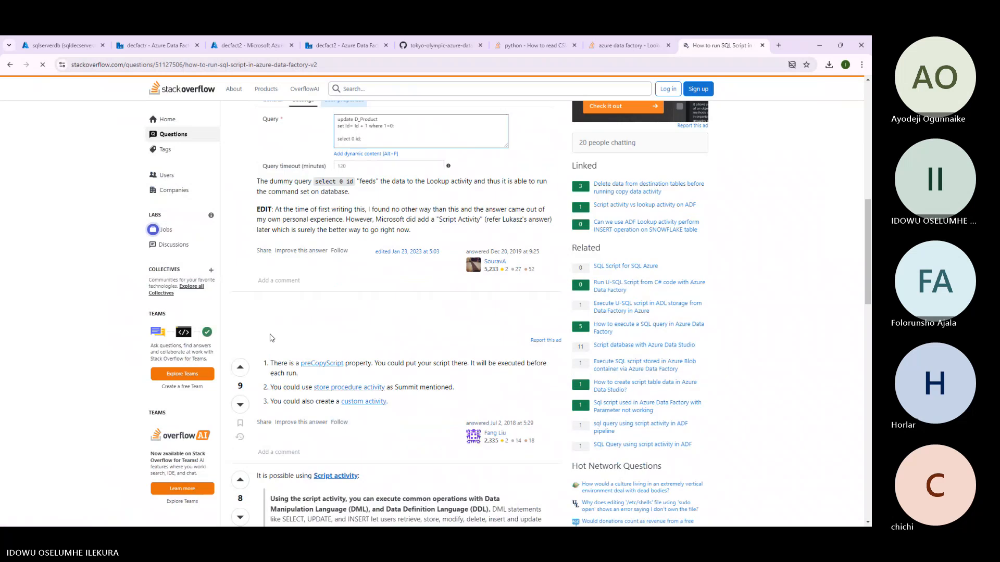
scroll(270, 338, "down", 1)
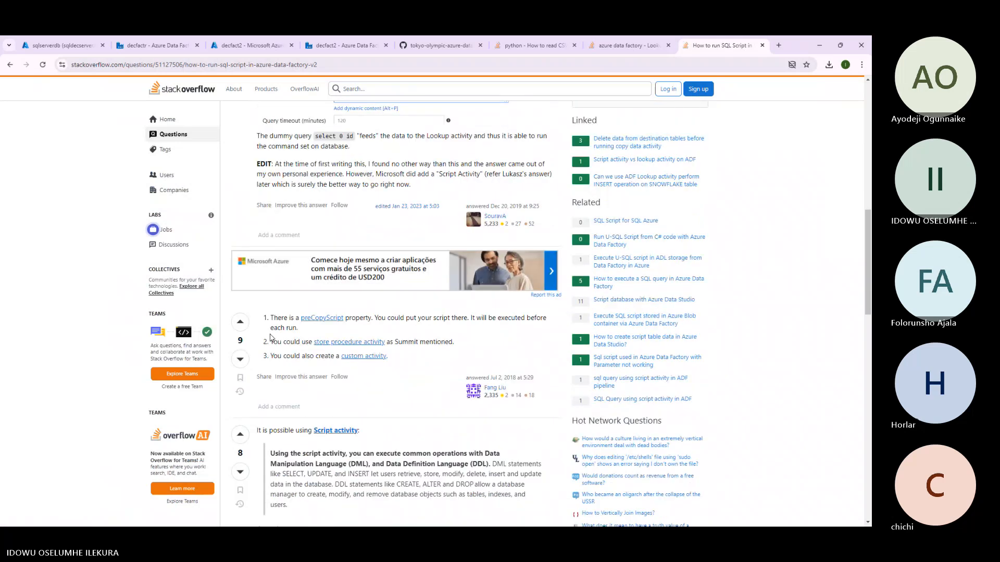
scroll(270, 338, "down", 3)
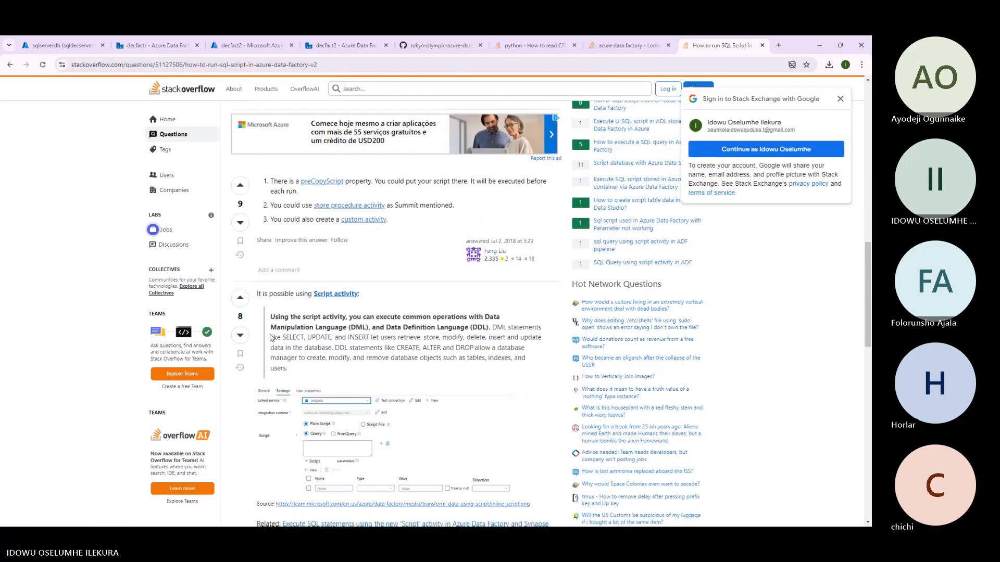
scroll(270, 338, "down", 1)
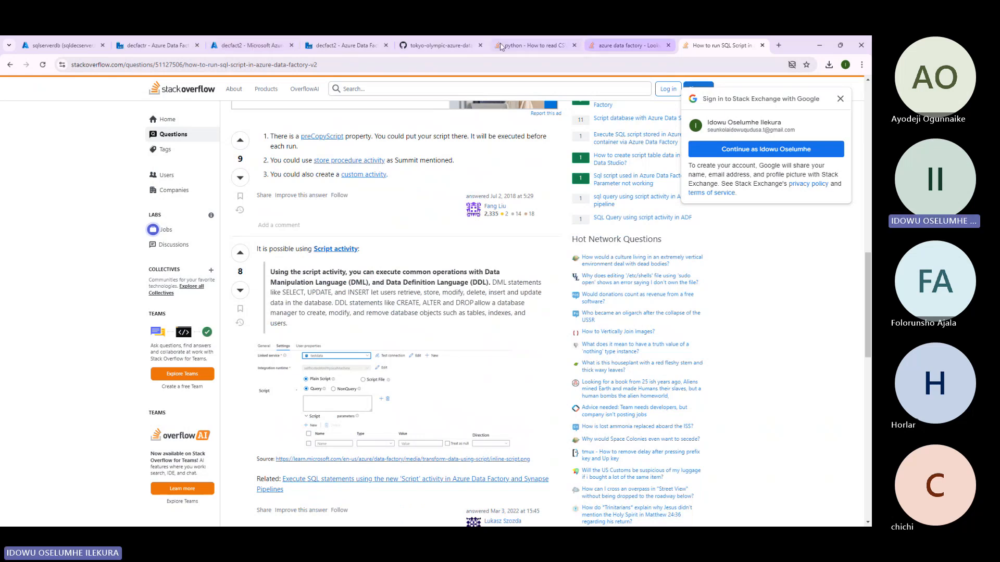
Return to the defact2 data factory and replace the Stored procedure activity inside ForEach1 with a Script activity.
left_click(334, 52)
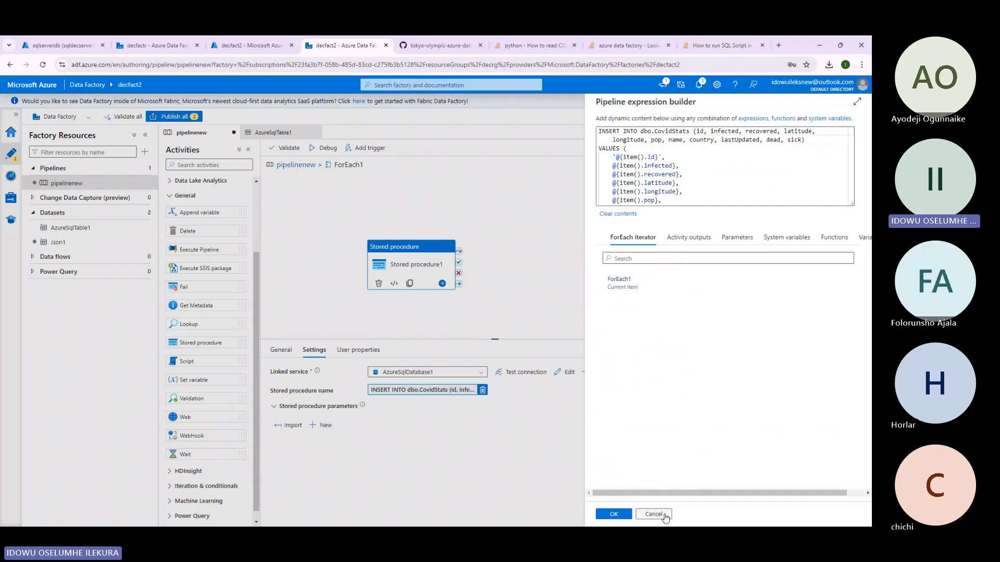
left_click(661, 515)
left_click(417, 252)
key("Delete")
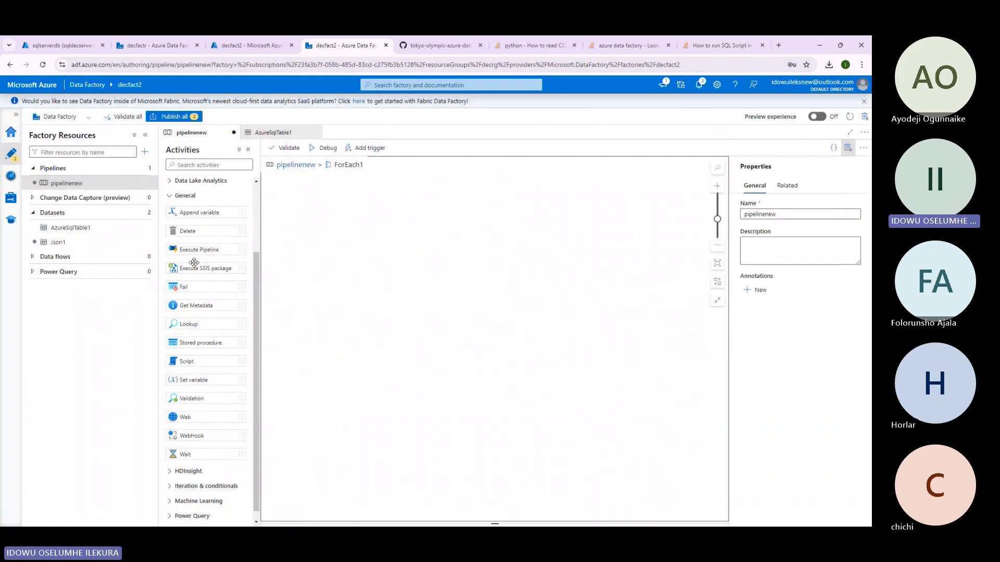
left_click_drag(197, 360, 402, 322)
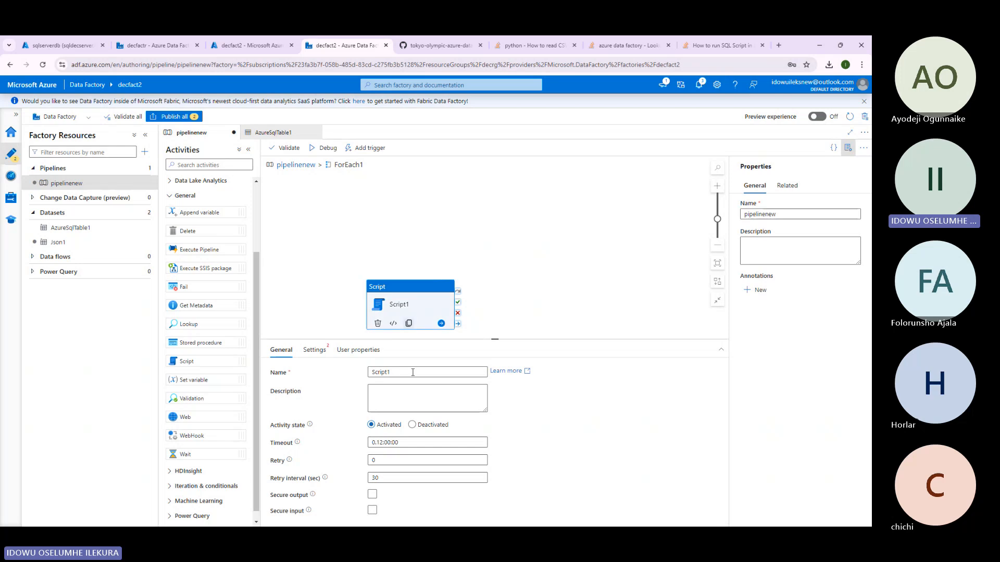
Set Script1's linked service to AzureSqlDatabase1 and paste the INSERT INTO dbo.CovidStats statement with its @{item()} values as the query script.
left_click(316, 351)
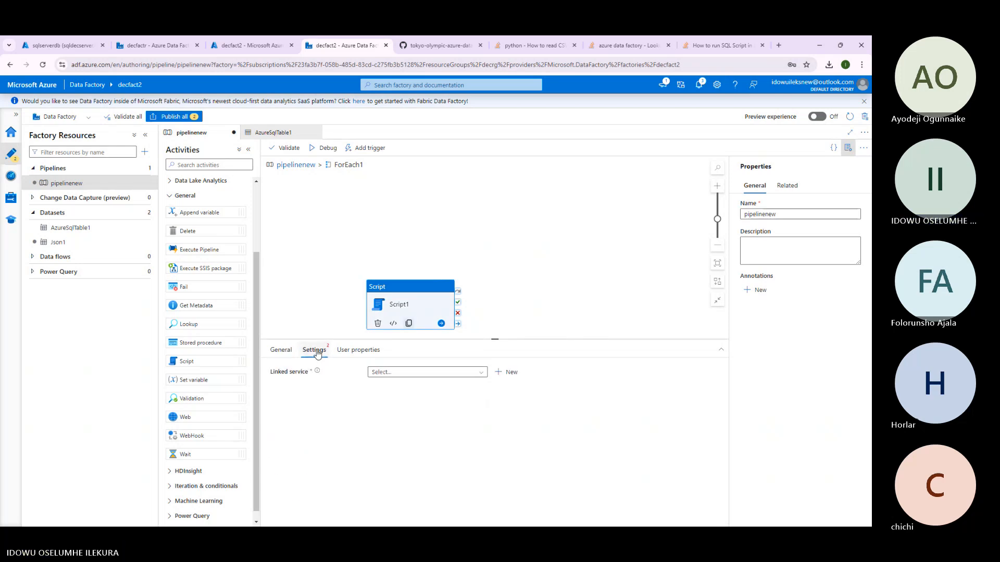
left_click(427, 372)
left_click(391, 400)
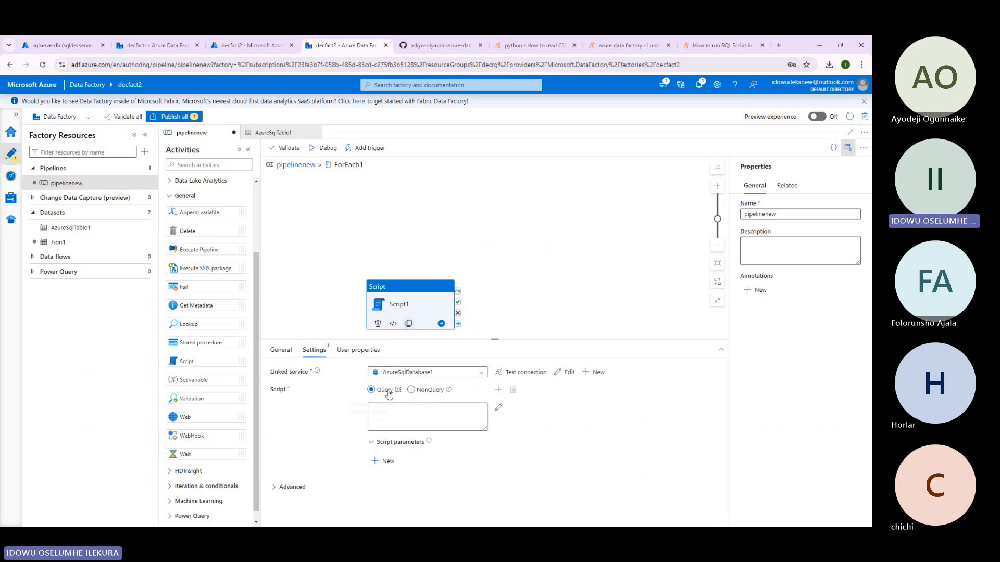
left_click(388, 415)
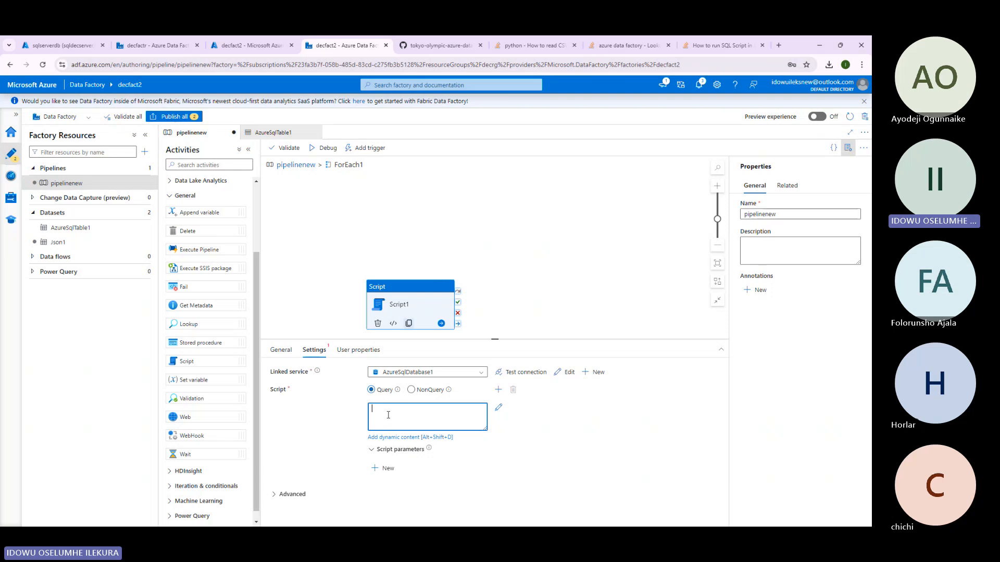
key("ctrl+v")
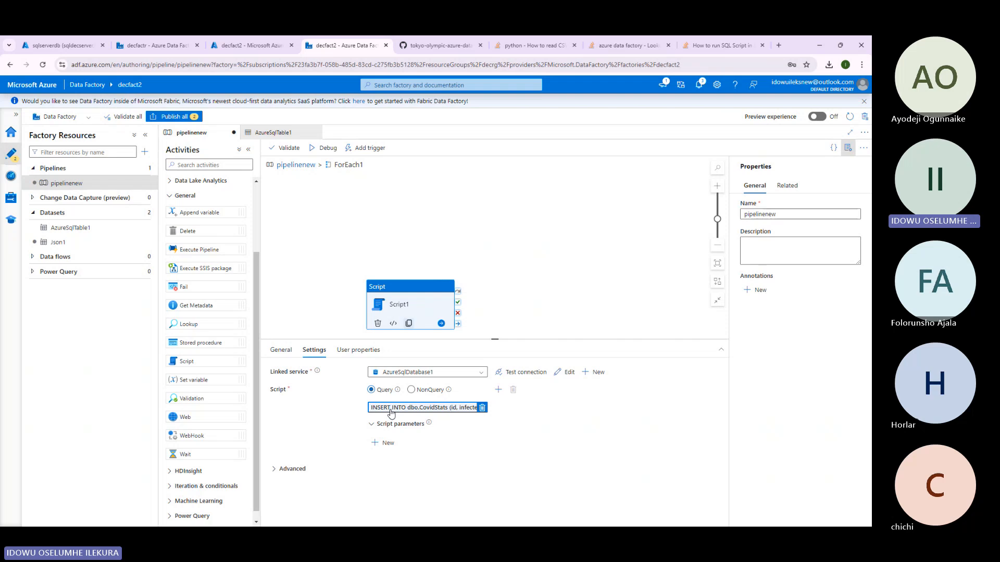
left_click(391, 410)
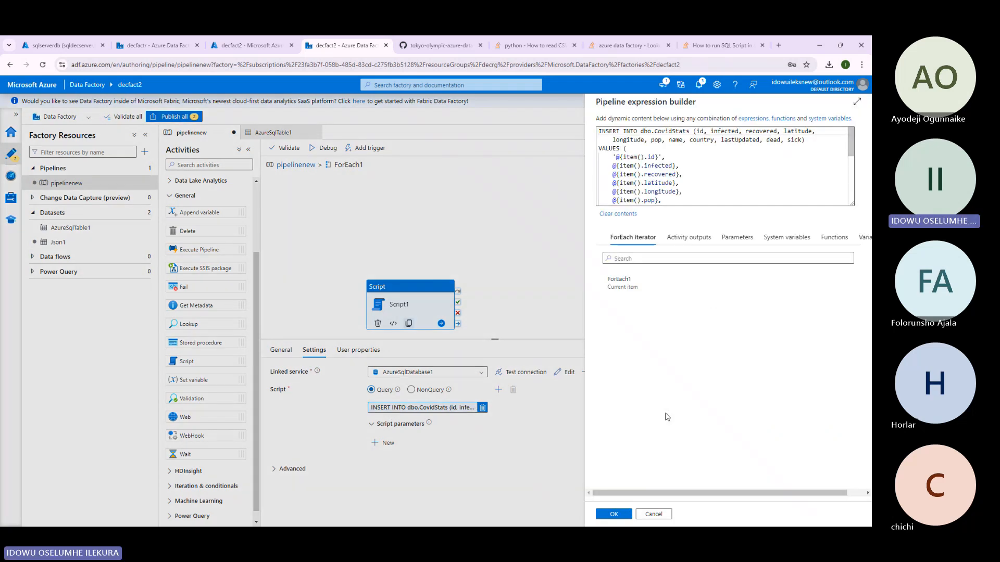
left_click(608, 512)
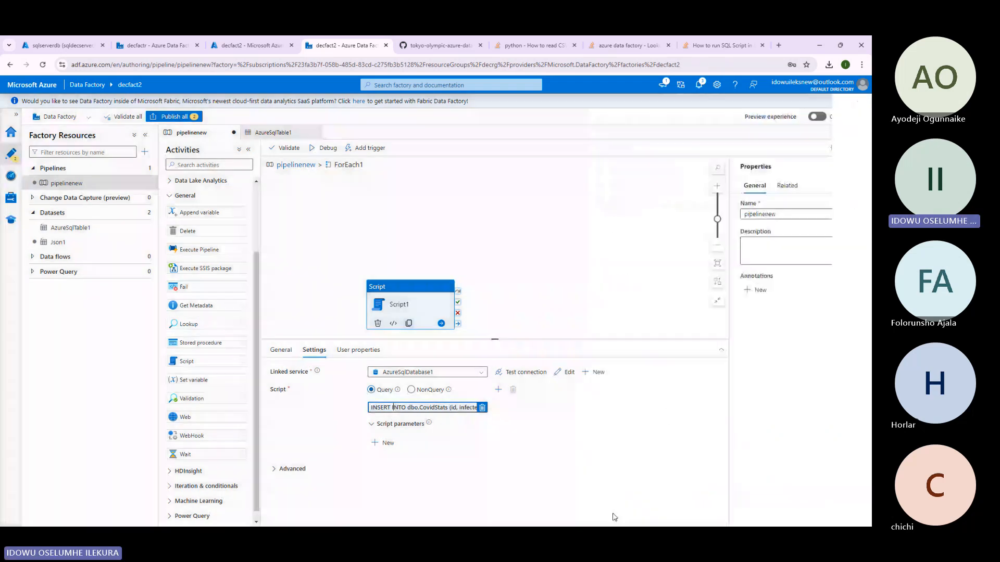
Validate pipelinenew and start a debug run.
left_click(299, 153)
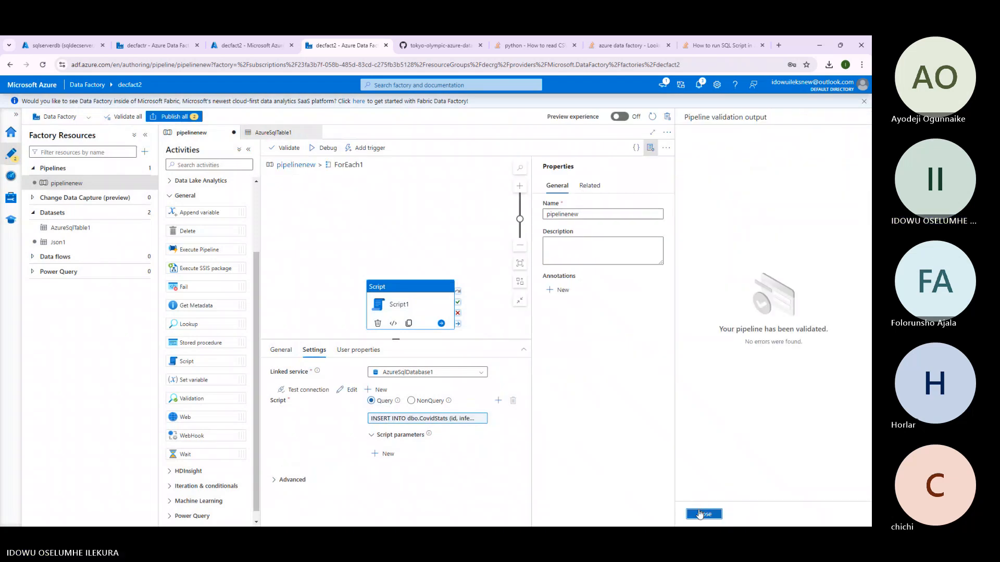
left_click(703, 514)
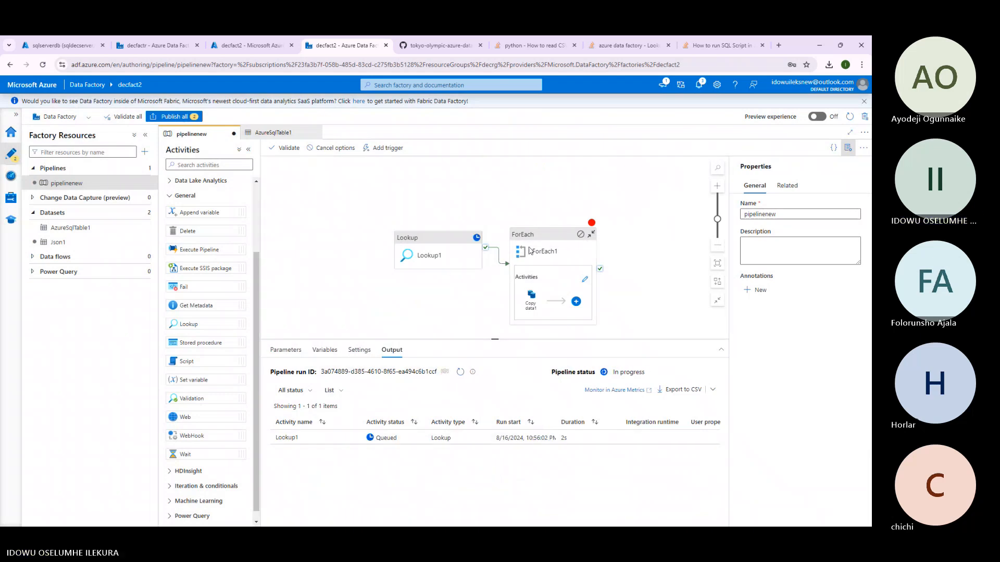
Cancel the running debug run of pipelinenew recursively.
left_click(583, 232)
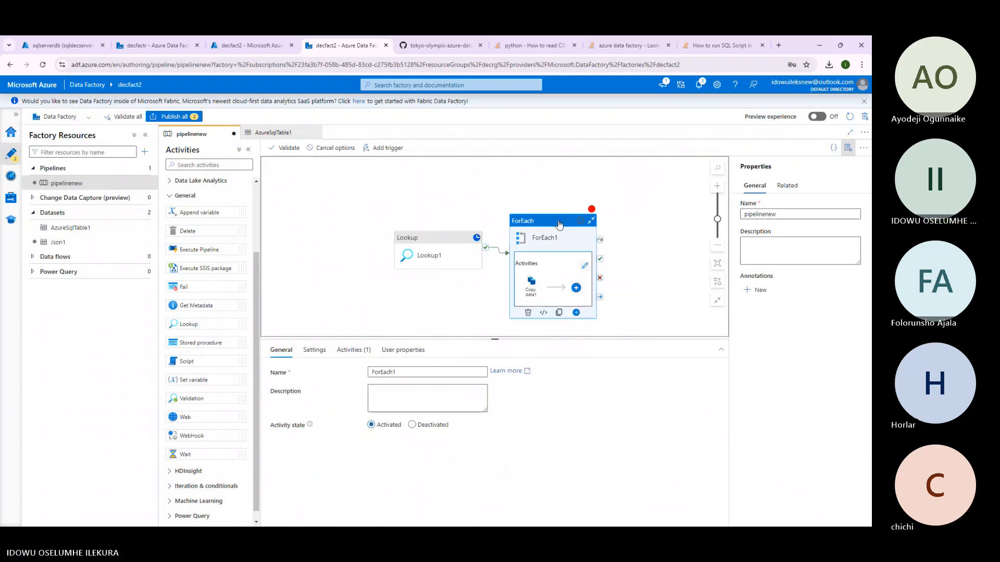
right_click(559, 222)
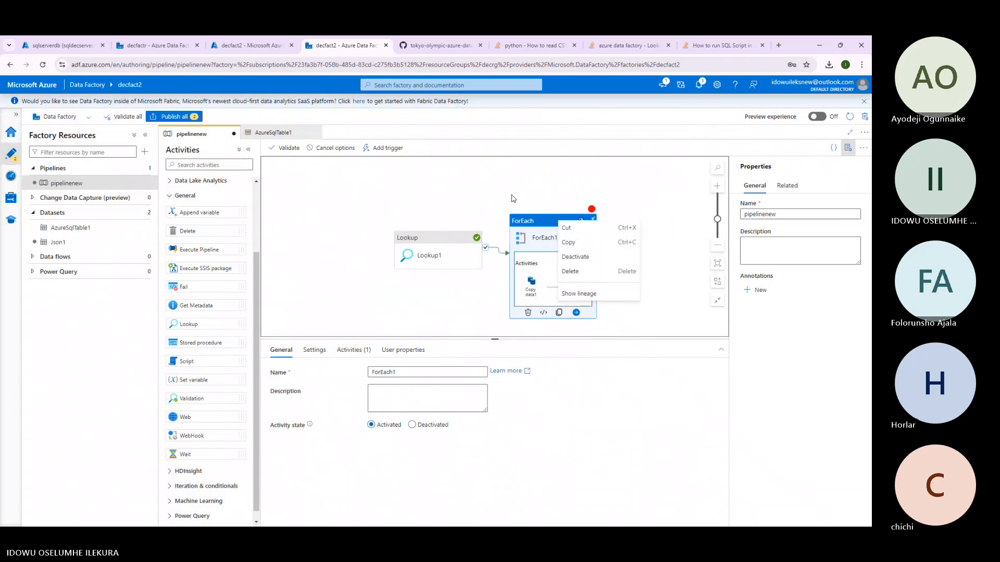
left_click(343, 155)
left_click(341, 156)
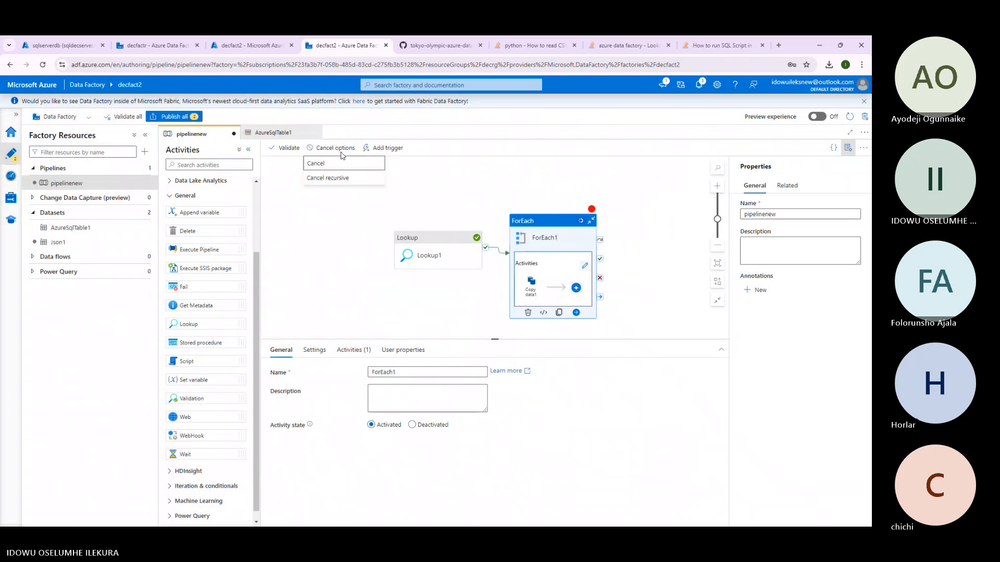
left_click(339, 176)
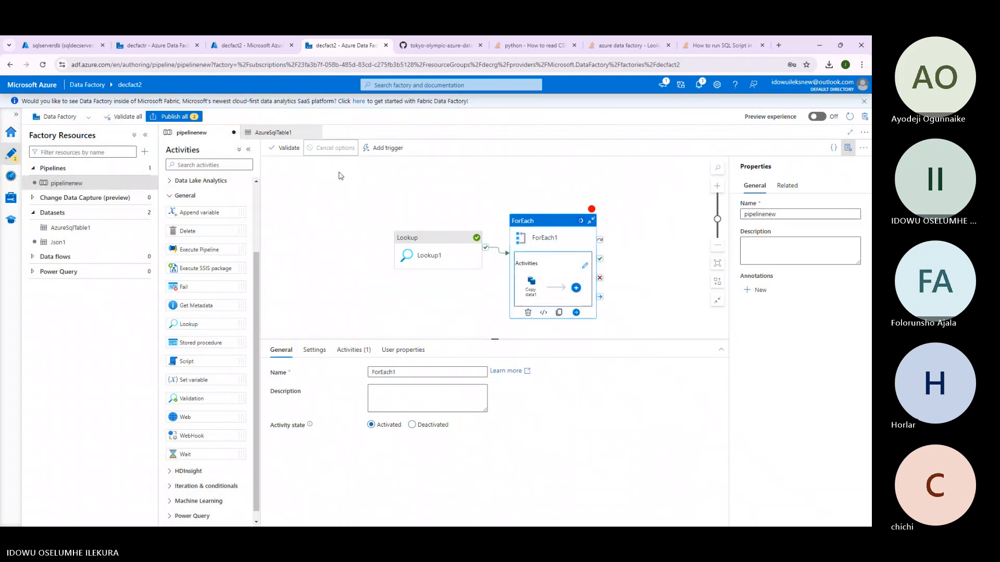
left_click(544, 223)
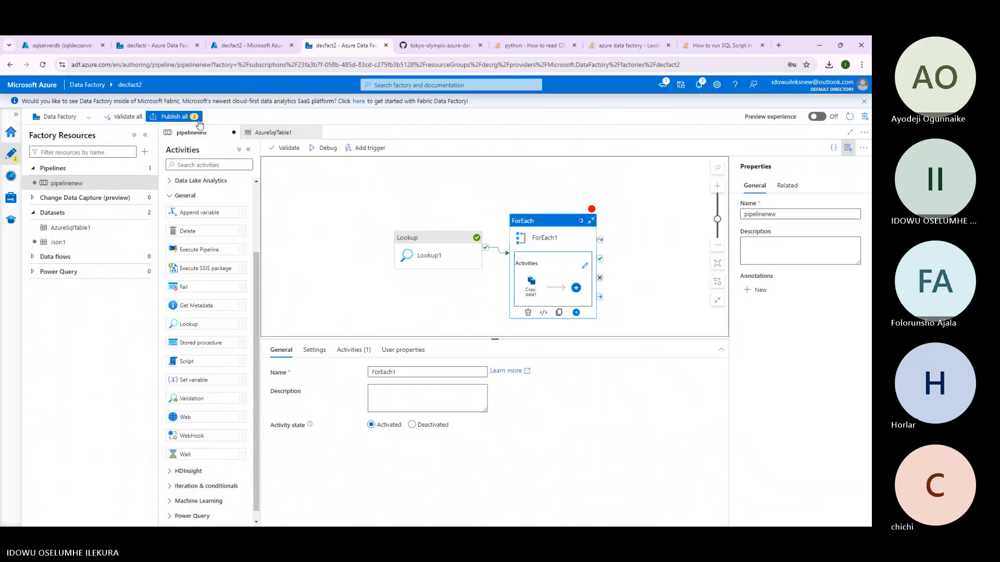
Publish all pending changes to the factory and start a new debug run of pipelinenew.
left_click(198, 122)
left_click(613, 516)
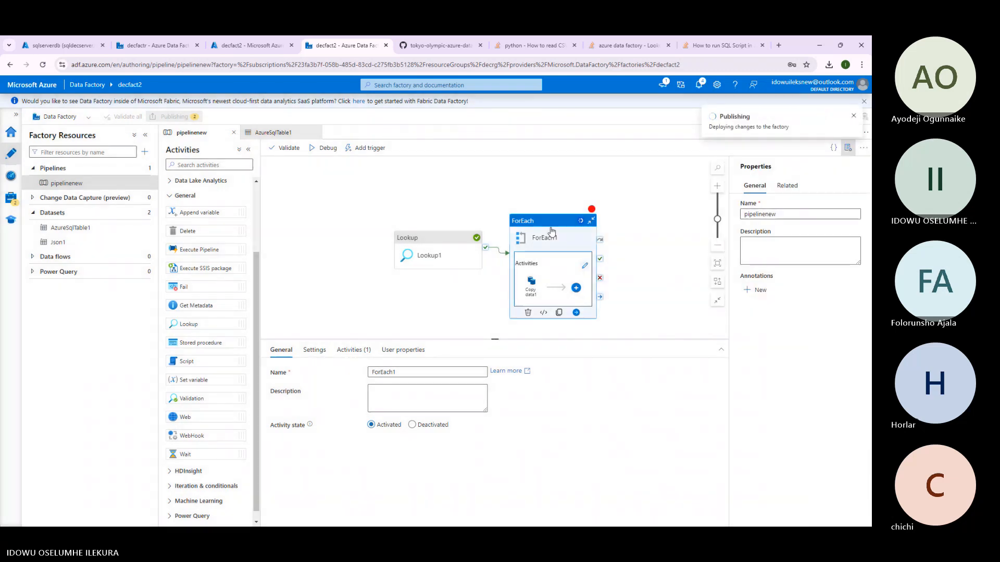
left_click(553, 227)
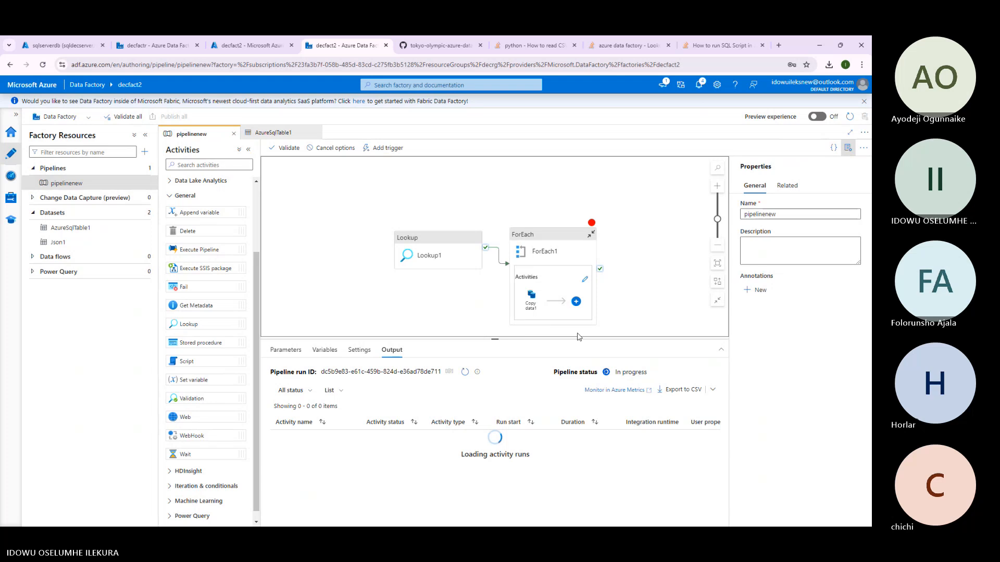
Open the error details of the failed Script1 activity in the debug run output.
scroll(388, 466, "down", 3)
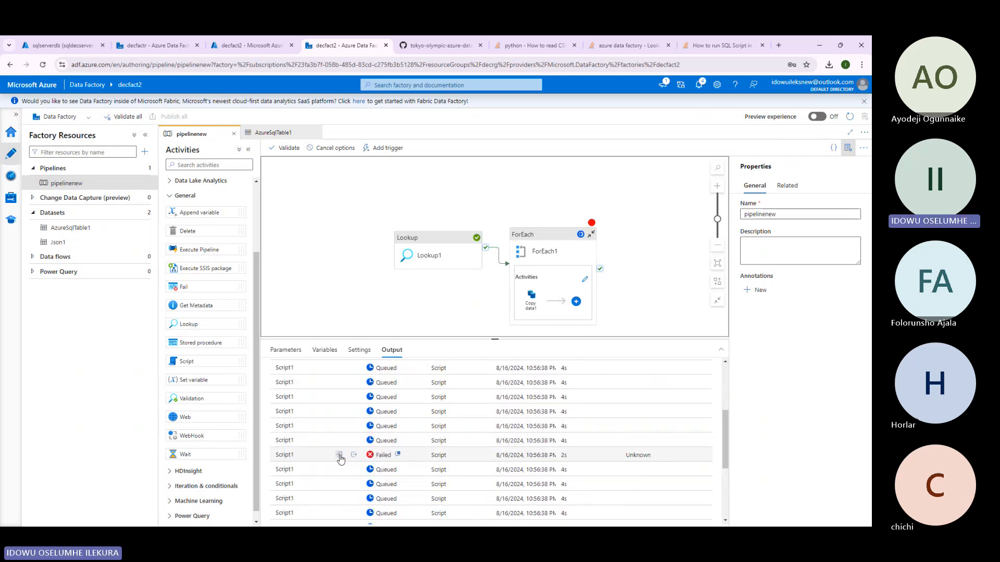
left_click(393, 457)
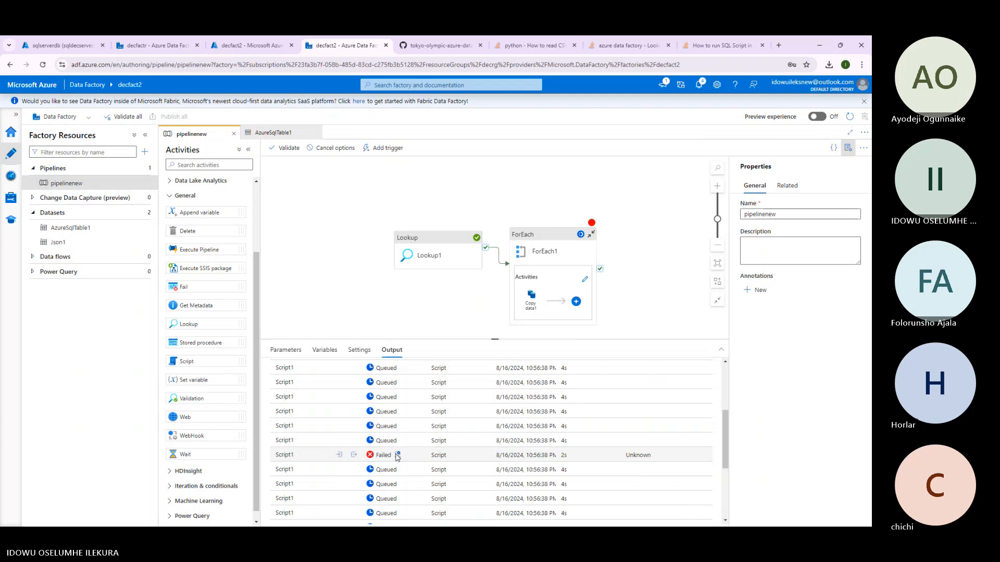
left_click(396, 456)
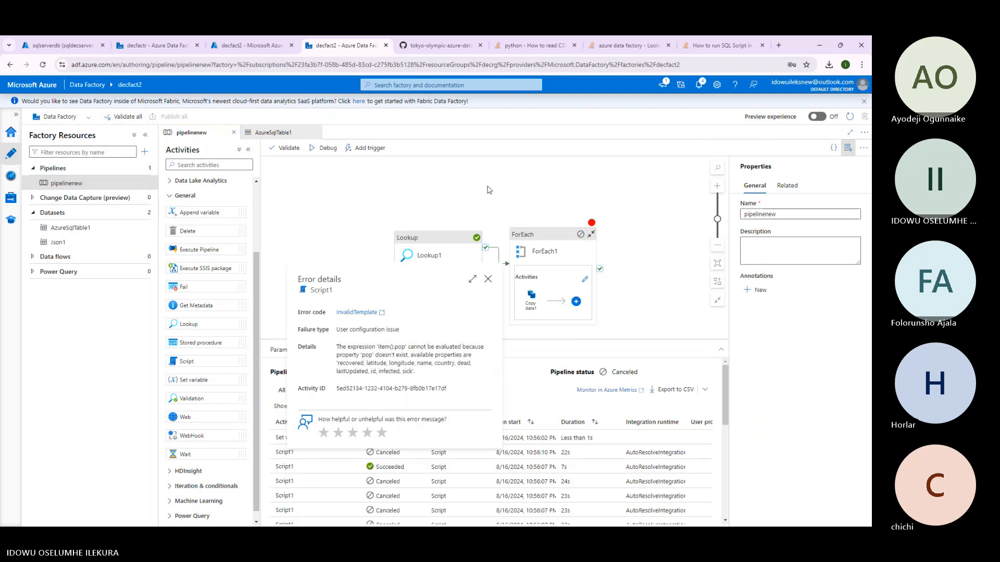
Check the Items expression of ForEach1 and leave it without changes.
left_click(553, 278)
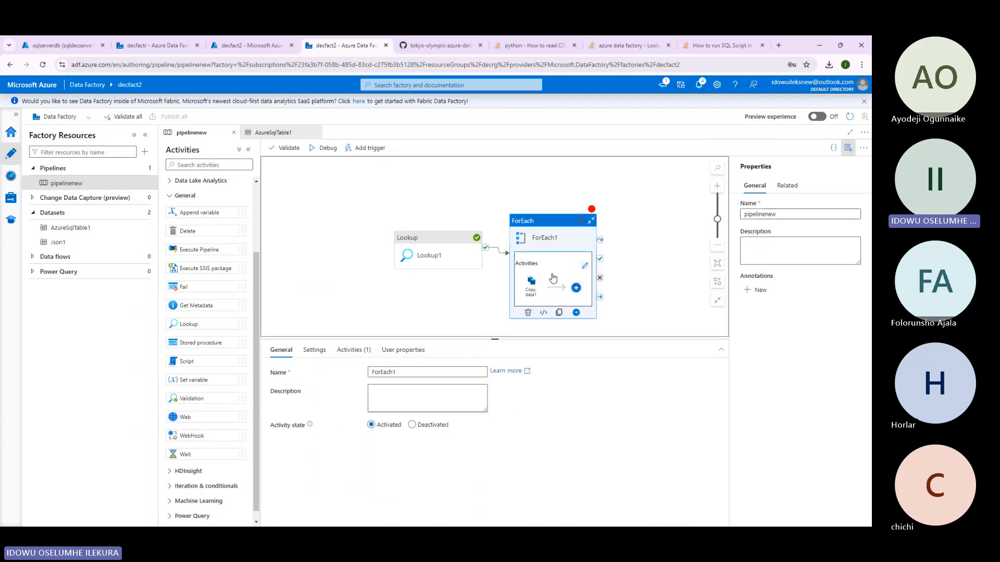
left_click(314, 350)
left_click(428, 407)
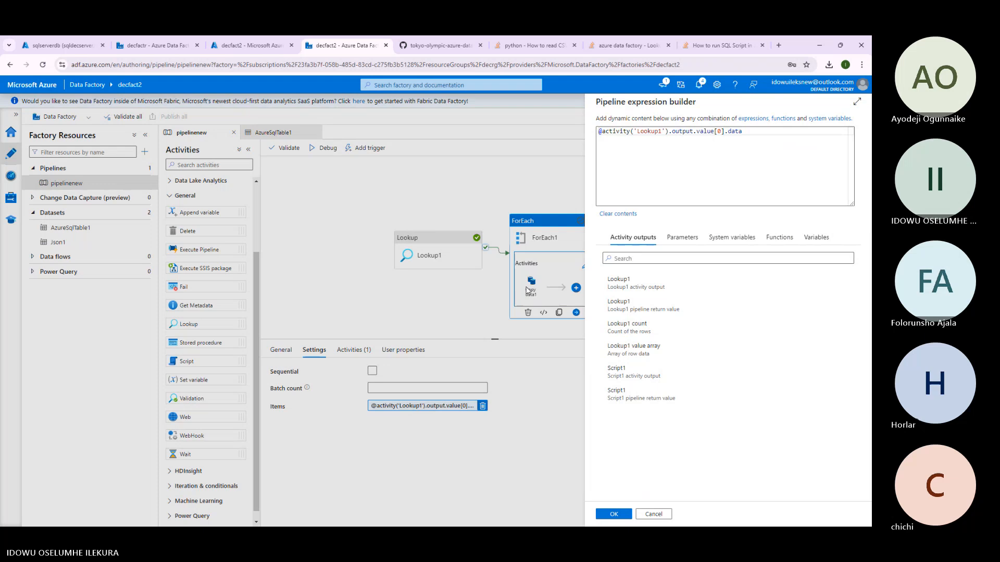
left_click(642, 514)
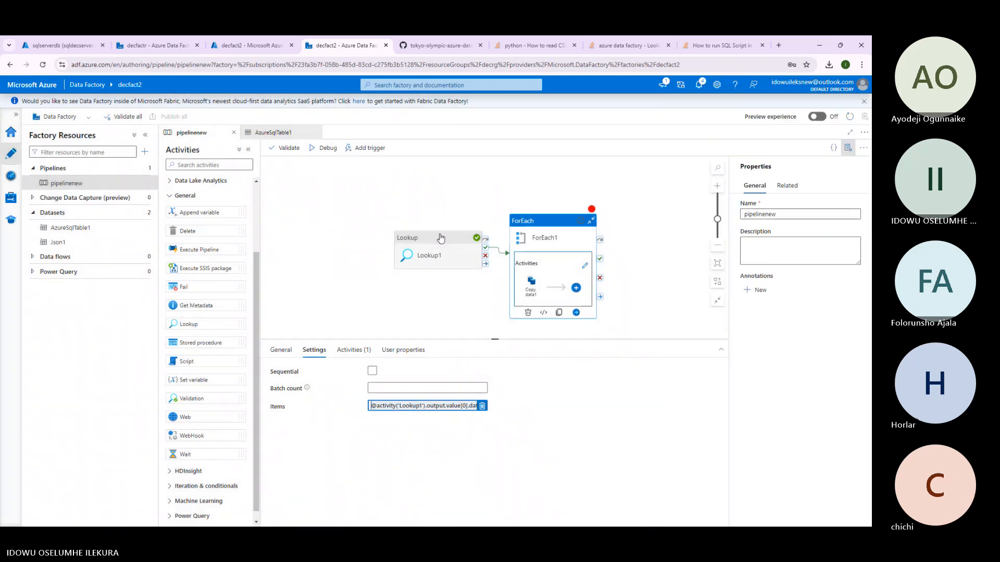
Open the INSERT query of Script1 inside ForEach1 in the pipeline expression builder.
left_click(530, 286)
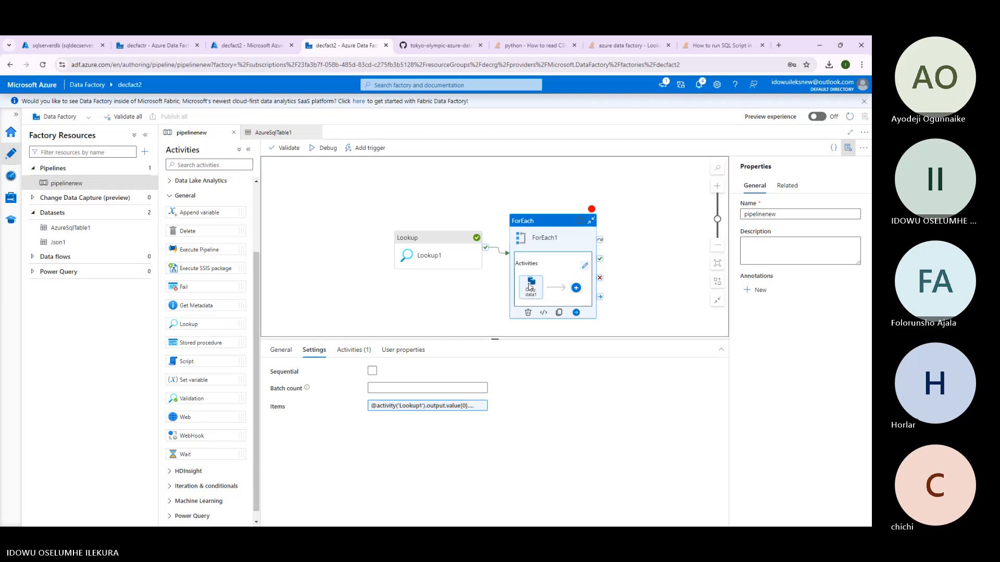
left_click(490, 290)
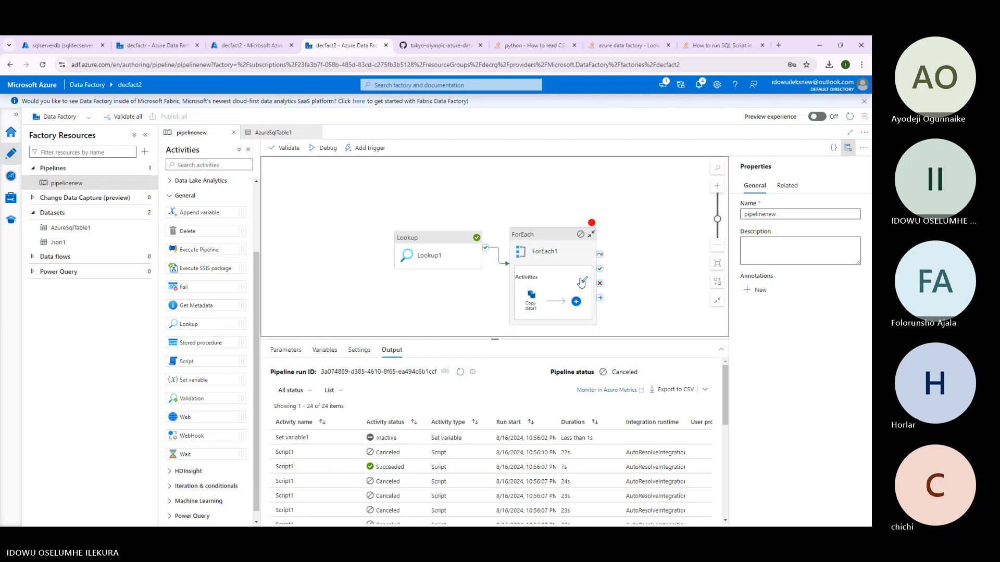
left_click(583, 282)
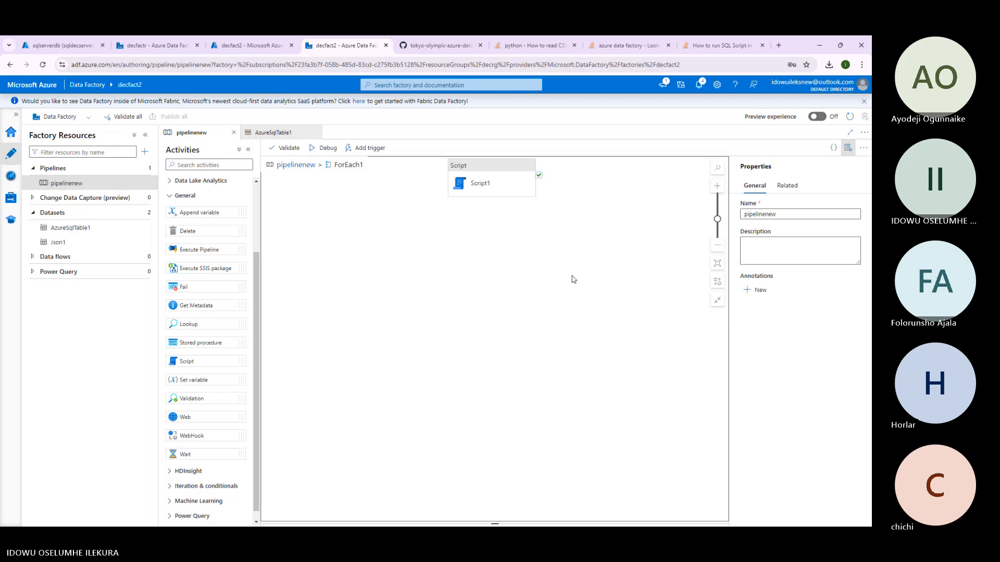
left_click(421, 408)
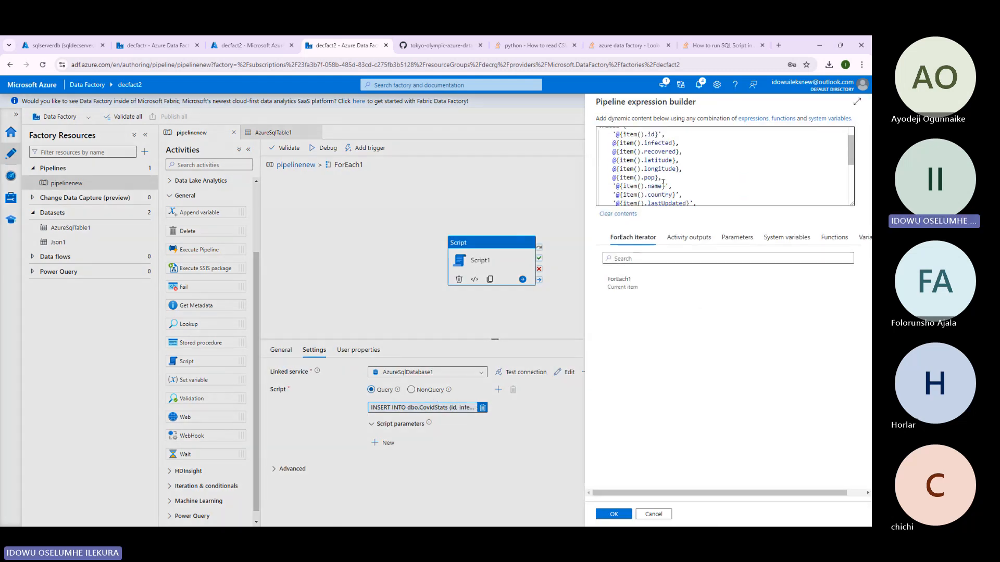
left_click(551, 45)
left_click(625, 46)
left_click(721, 46)
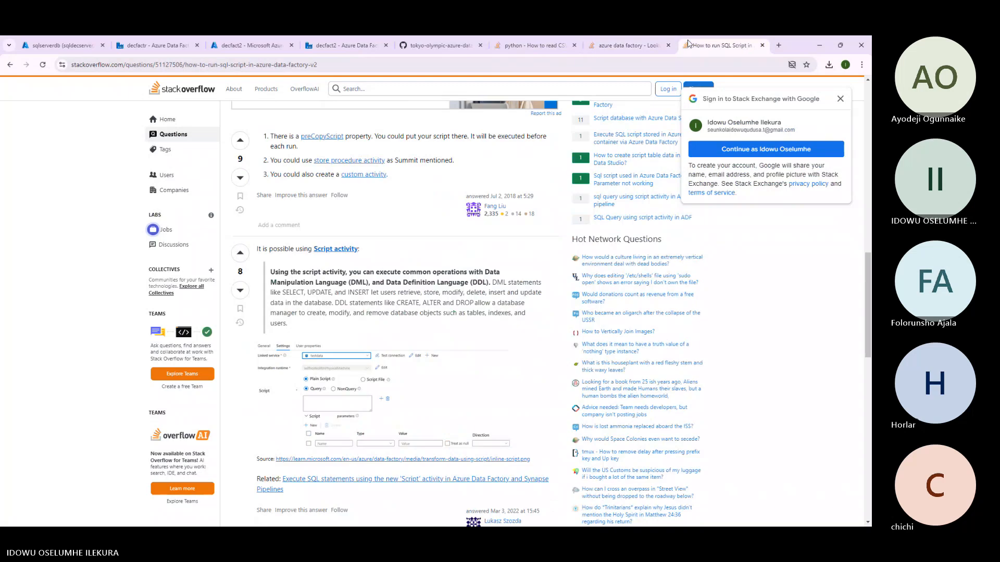
left_click(446, 45)
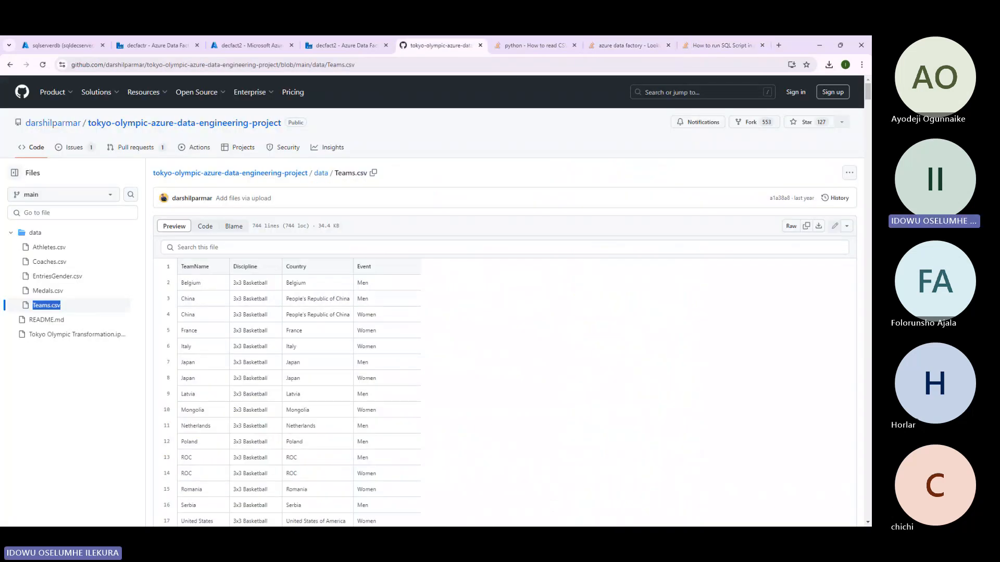
key("alt+Tab")
key("alt+Tab")
key("alt+Tab")
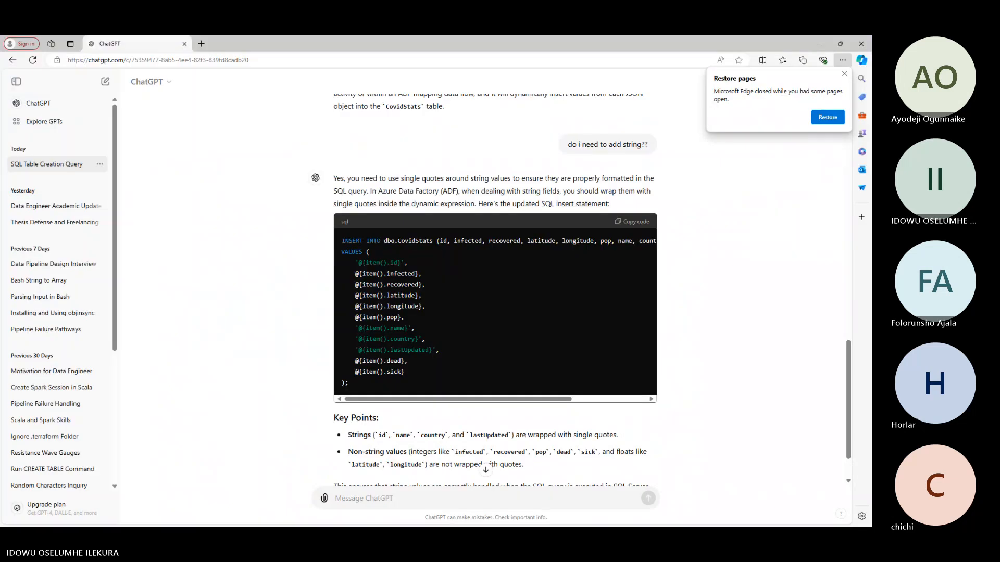
key("alt+Tab")
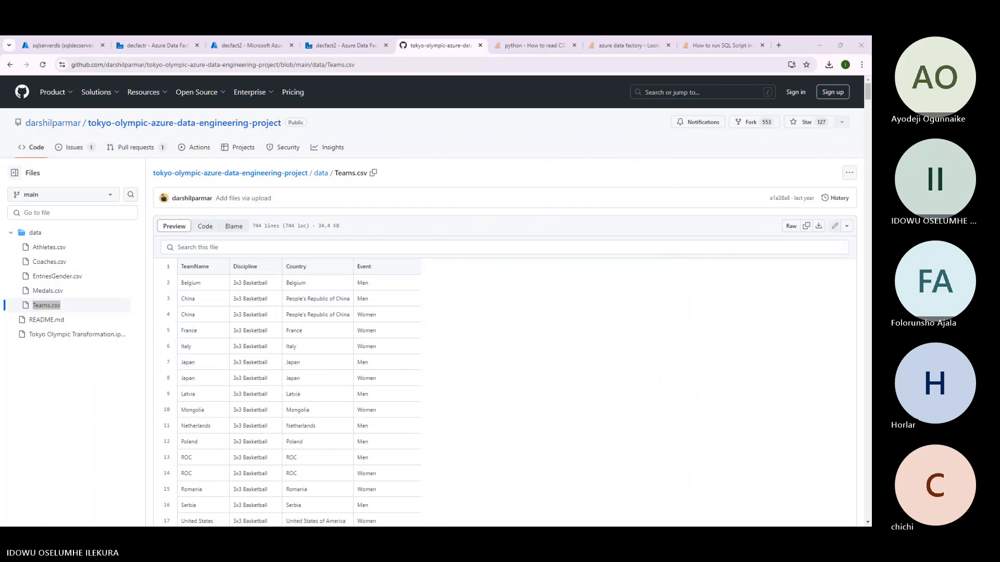
key("super+d")
key("alt+Tab")
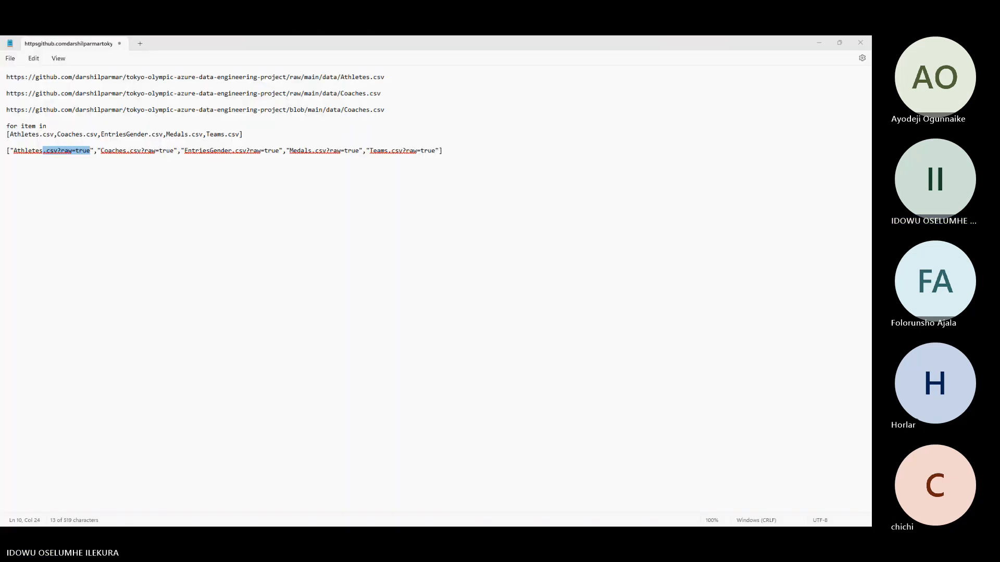
left_click(819, 44)
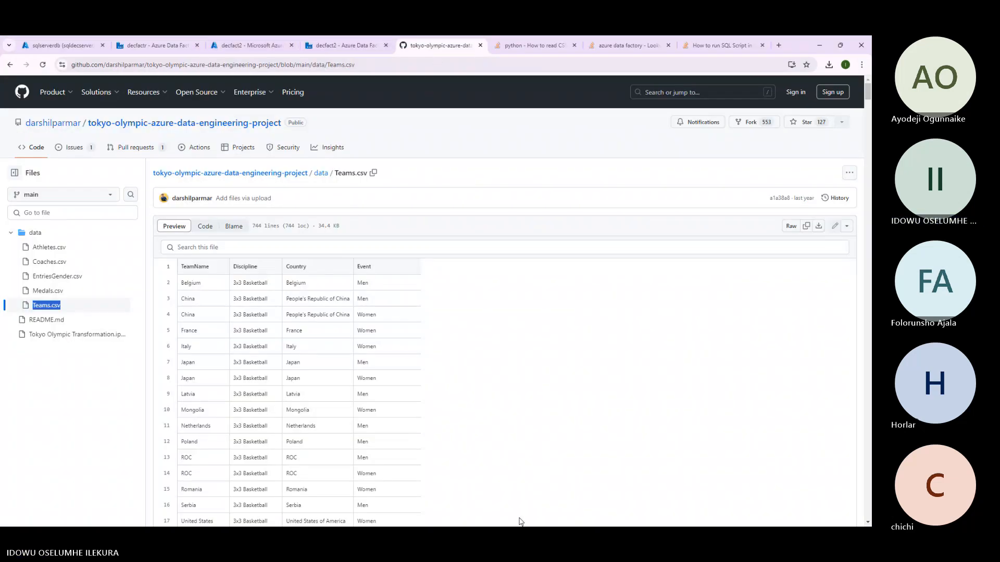
Switch to the browser window with the raw Covid-19 data.json and check its records for the pop field.
mouse_move(521, 523)
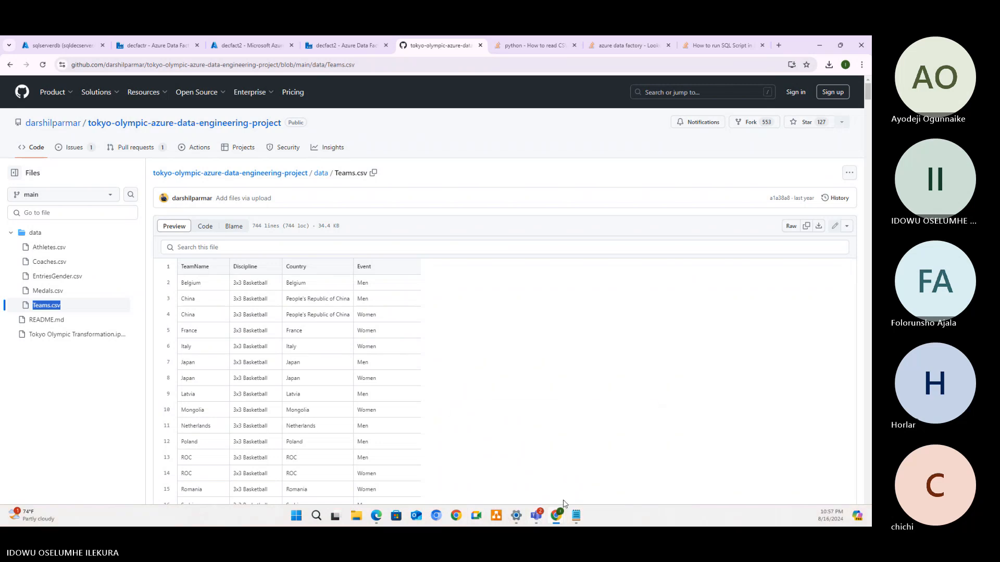
left_click(559, 515)
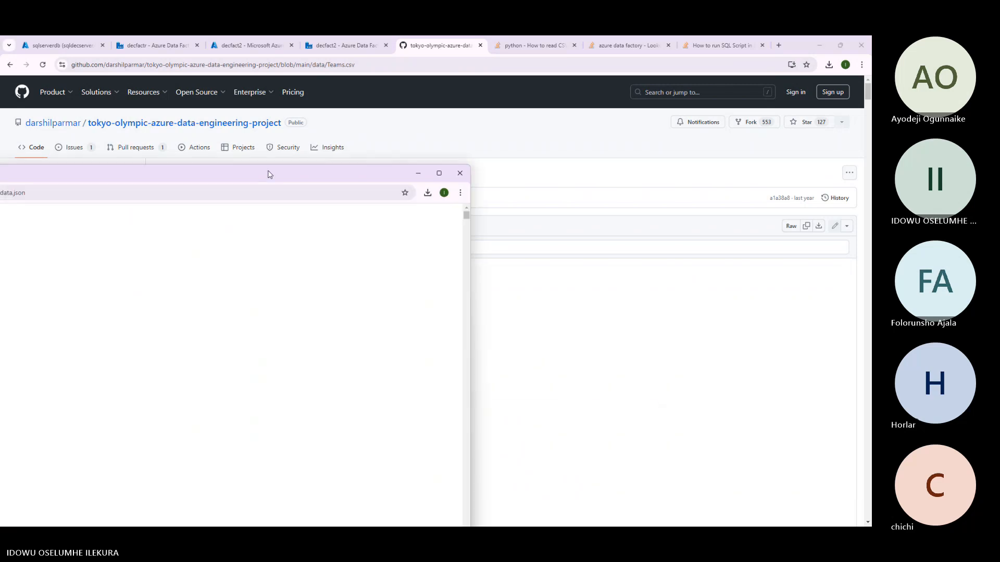
left_click_drag(270, 174, 518, 152)
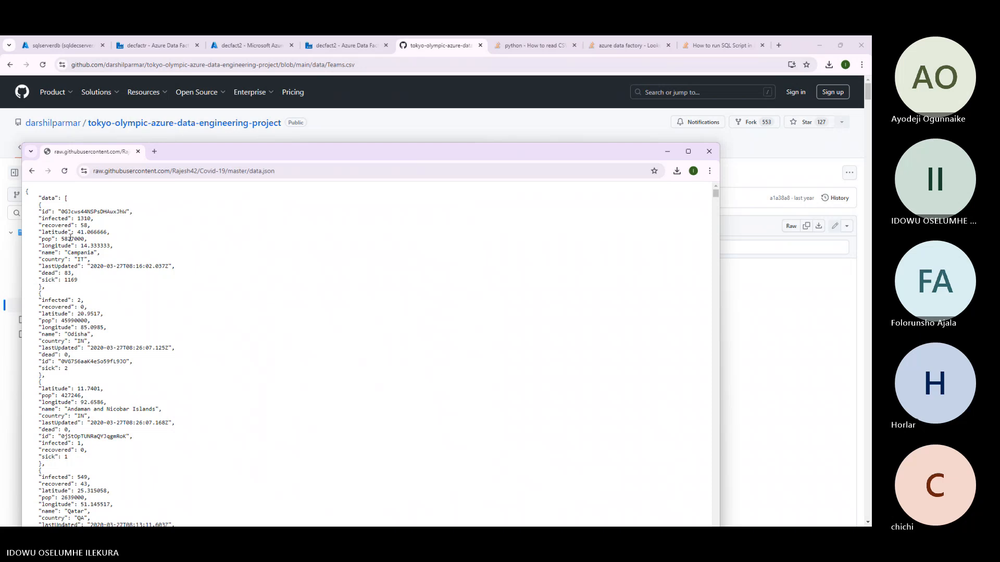
left_click(668, 151)
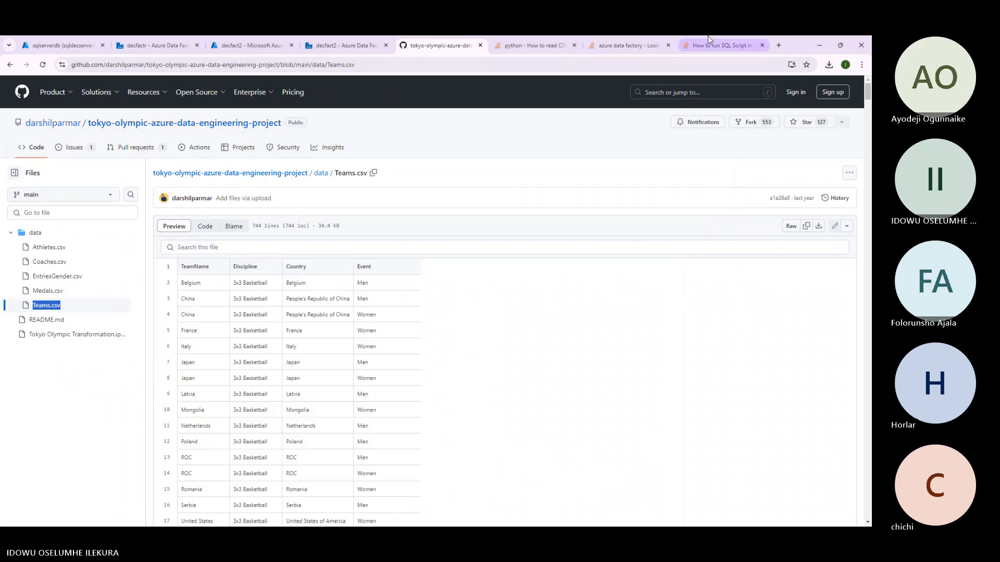
Compare the INSERT columns in Script1's query with records throughout data.json, close the data.json window and return to the query.
left_click(339, 47)
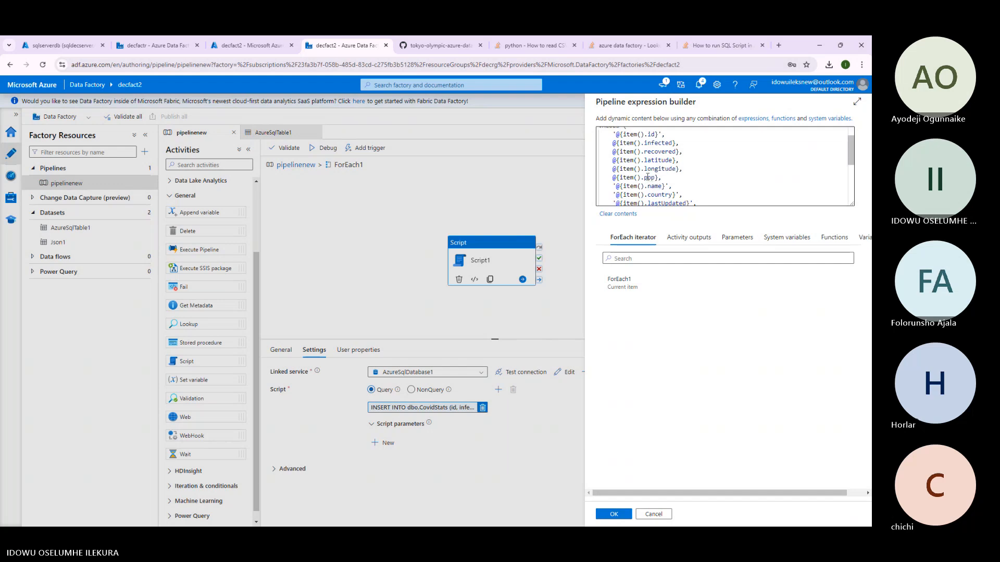
scroll(651, 175, "up", 1)
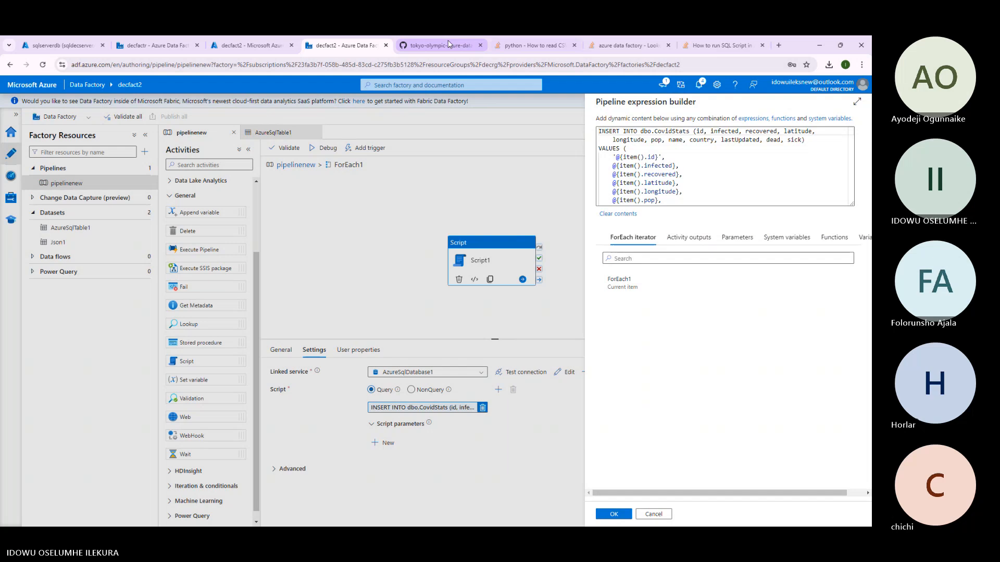
left_click(448, 44)
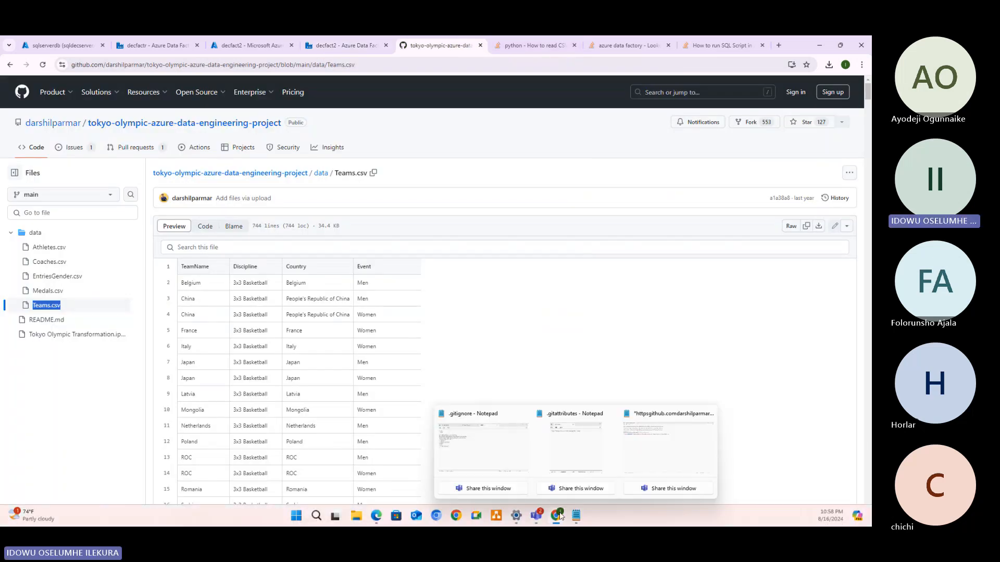
mouse_move(560, 516)
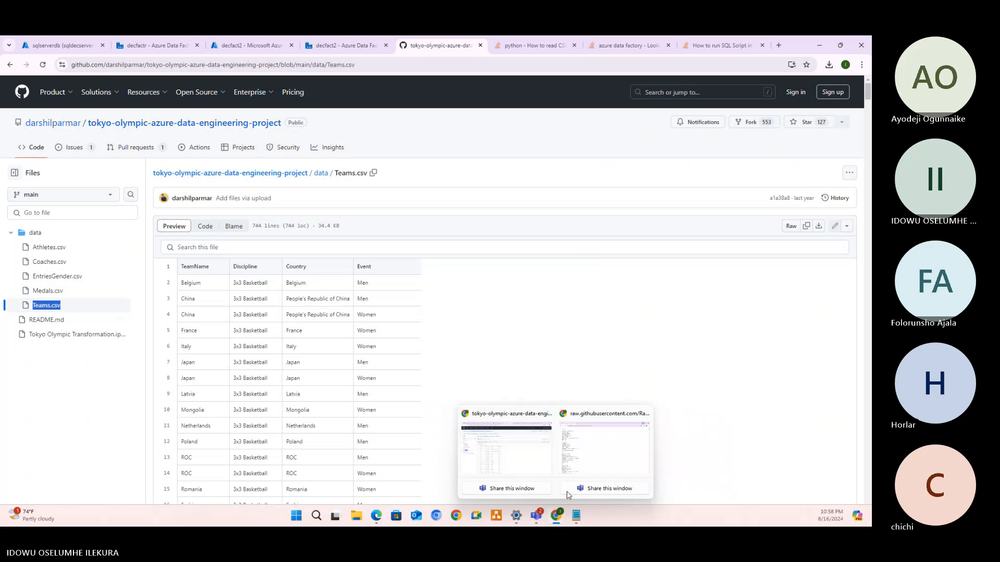
left_click(584, 453)
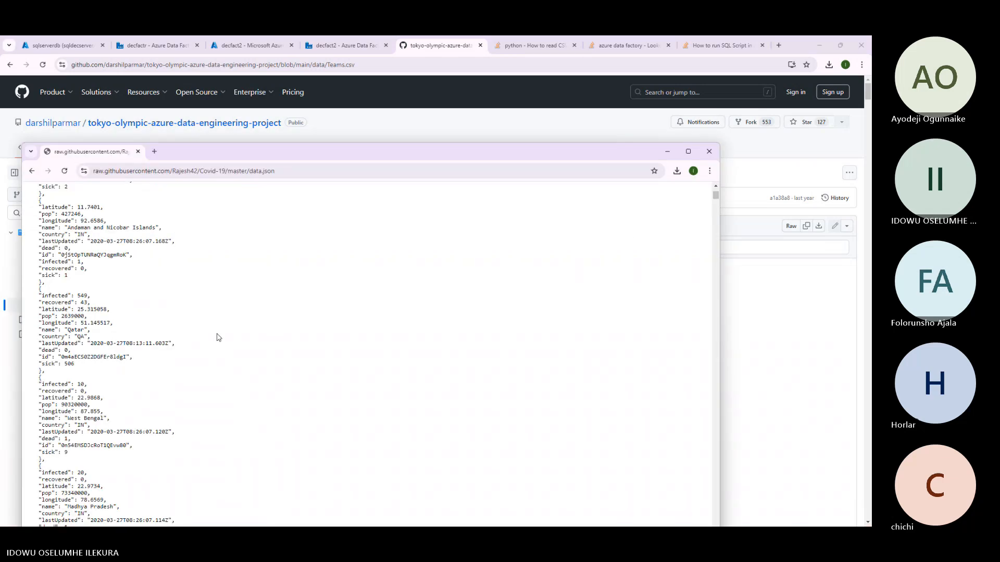
scroll(715, 213, "down", 3)
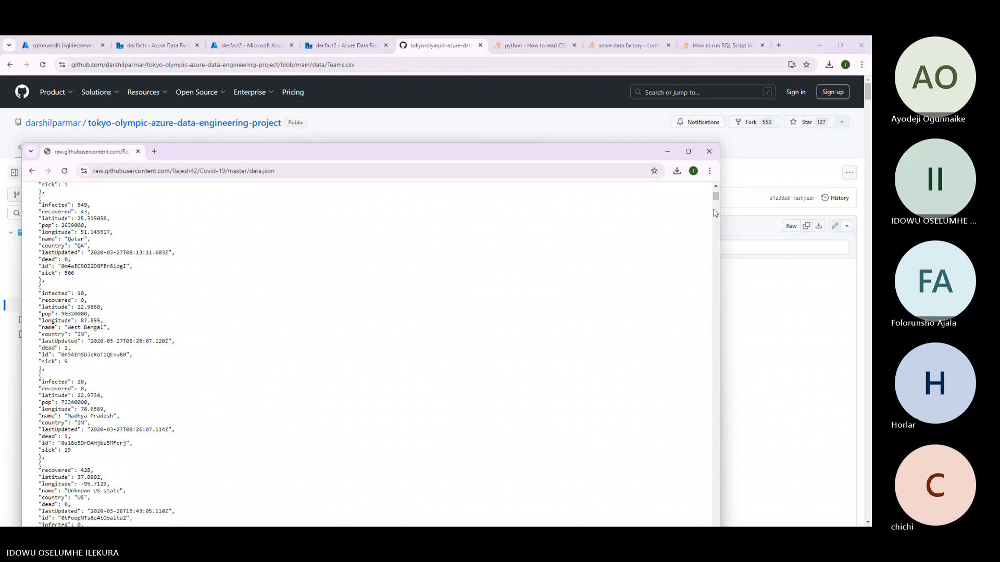
scroll(715, 213, "down", 5)
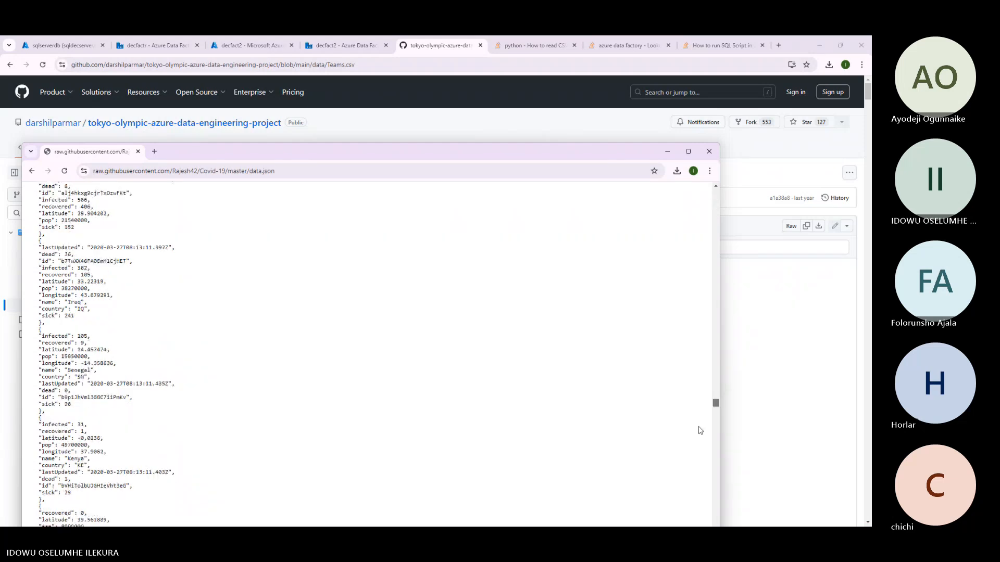
left_click(709, 151)
left_click(331, 45)
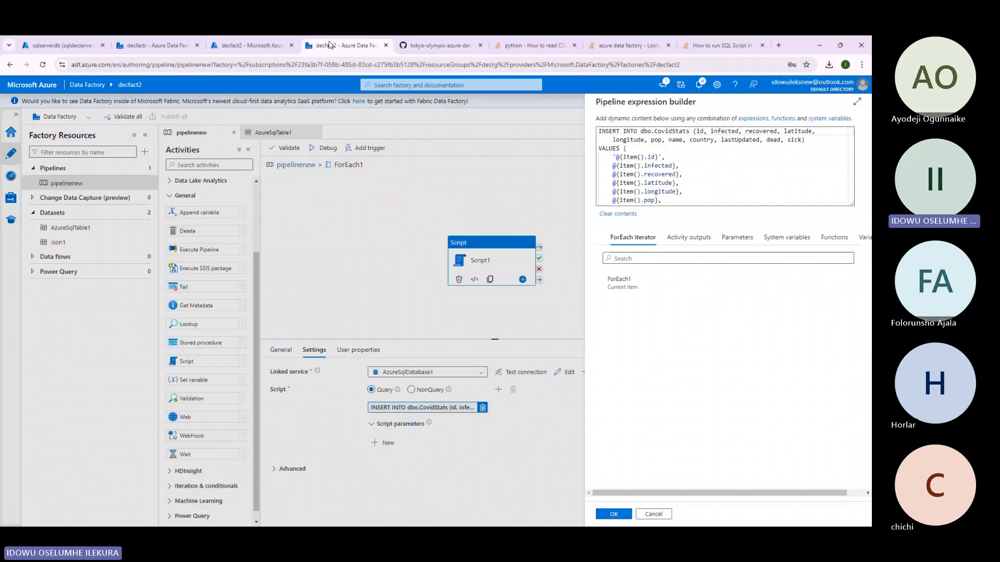
Close the expression builder, return from ForEach1 to pipelinenew and check the activity statuses in the debug run's output.
left_click(415, 387)
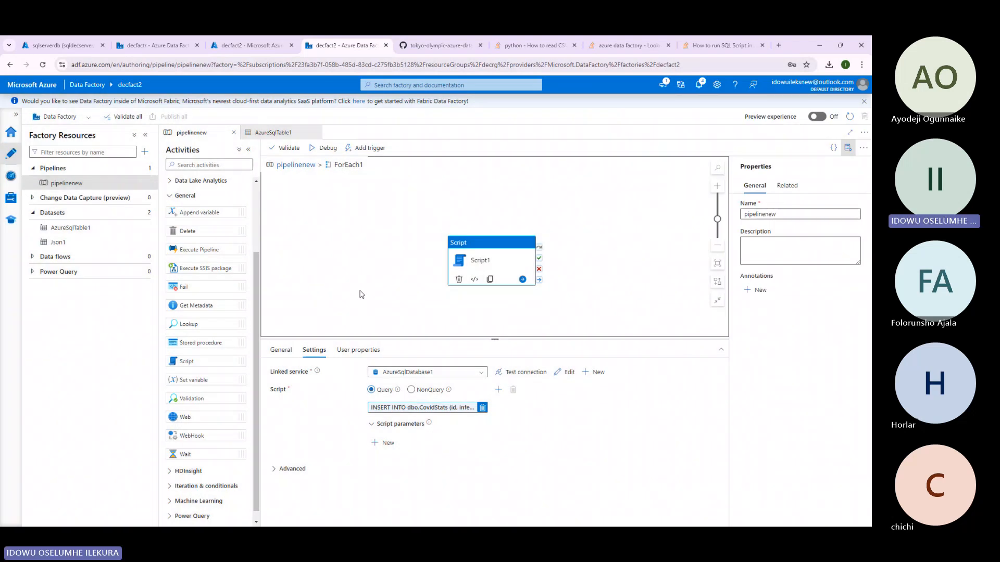
left_click(362, 293)
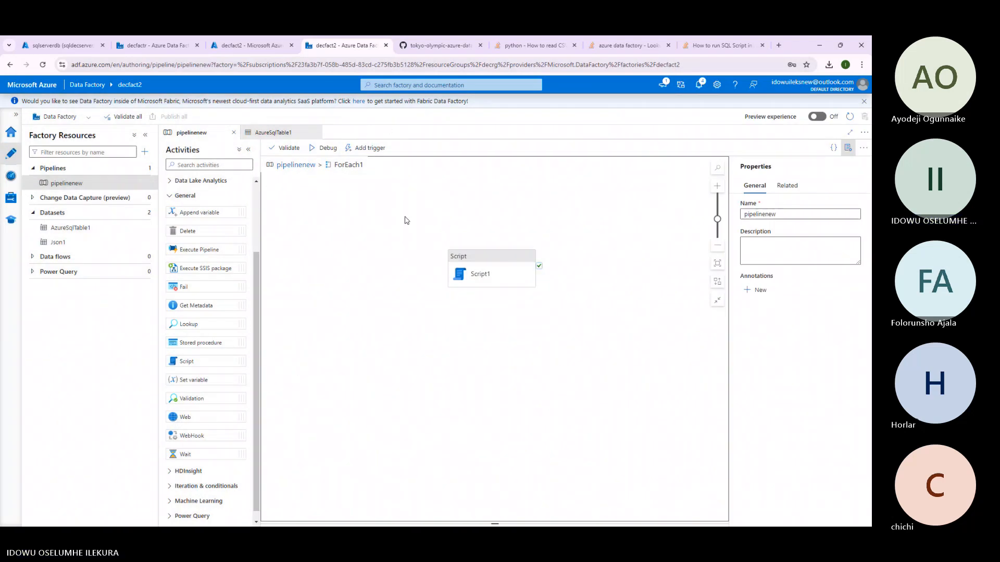
left_click(298, 165)
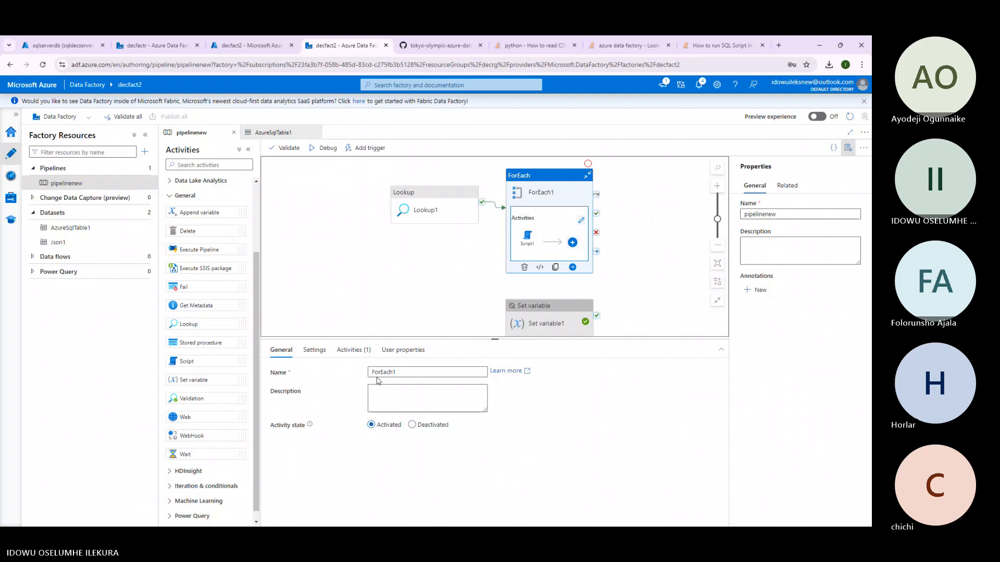
left_click(375, 302)
scroll(371, 473, "down", 4)
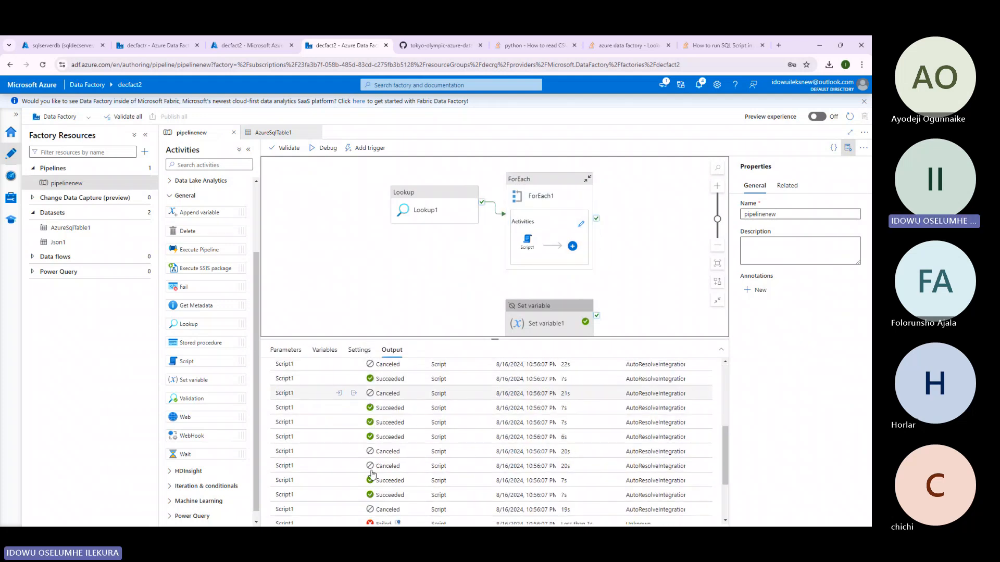
scroll(372, 474, "down", 3)
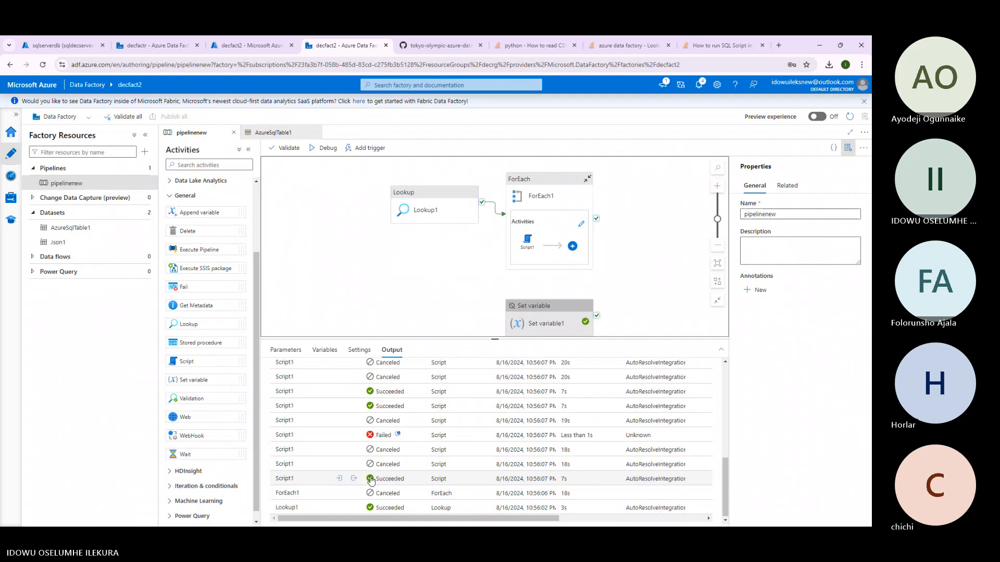
scroll(376, 510, "up", 6)
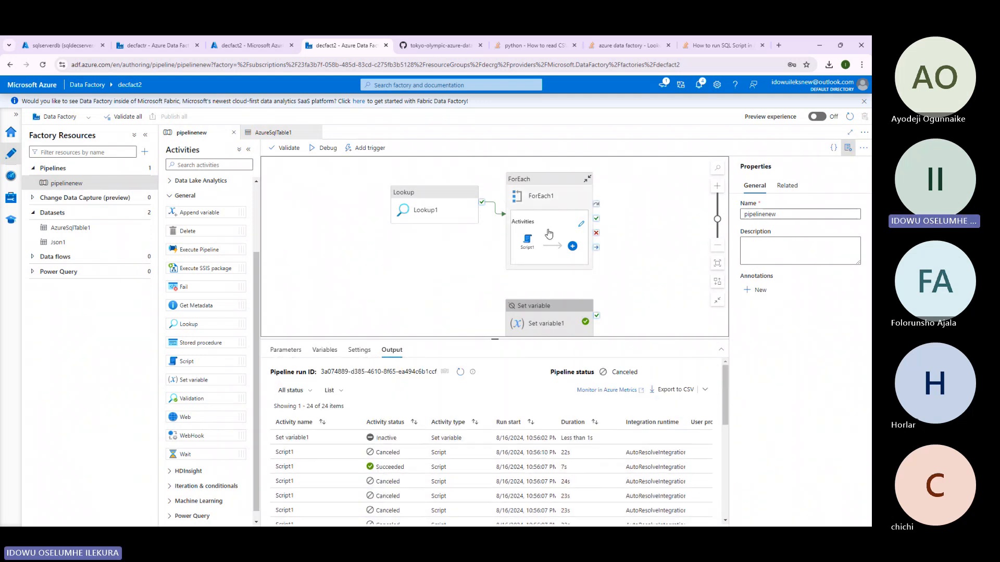
Reopen Script1's INSERT query from inside ForEach1 in the pipeline expression builder and review its columns and values.
left_click(529, 244)
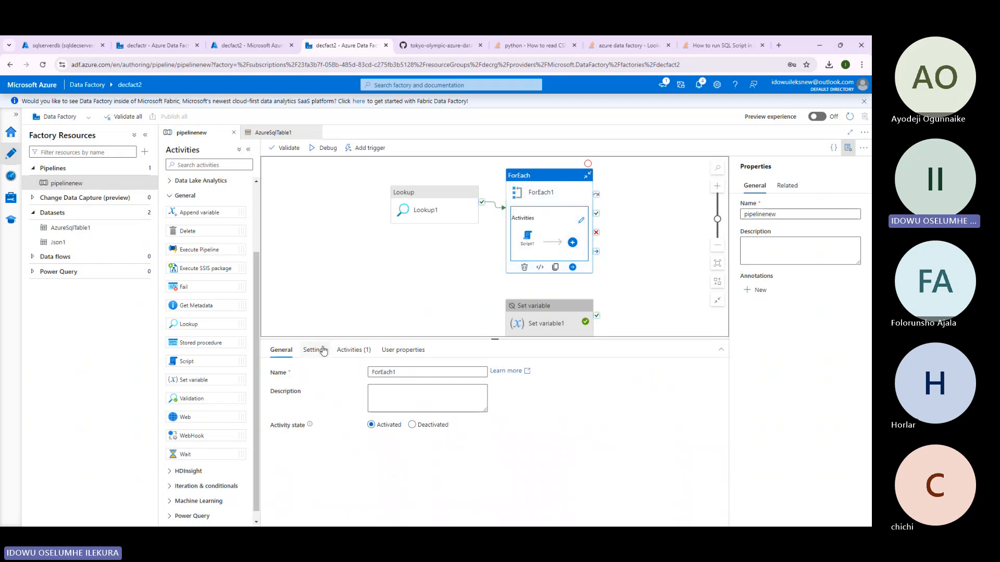
left_click(531, 240)
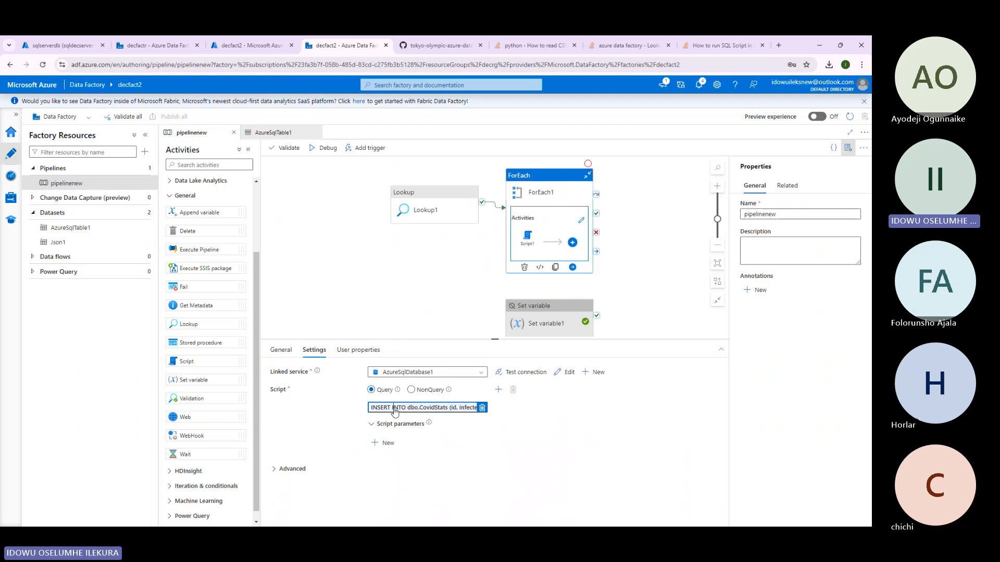
left_click(394, 411)
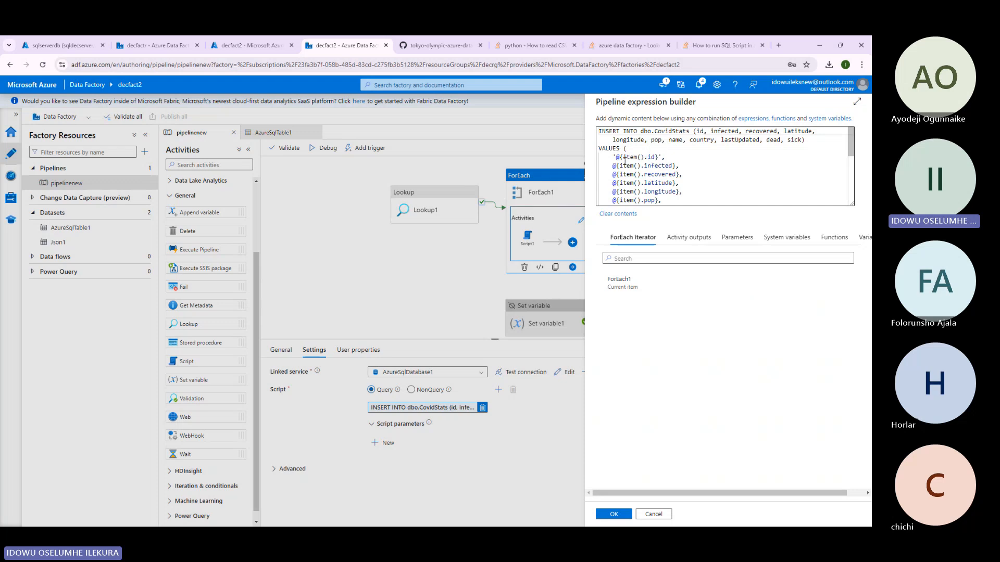
scroll(647, 159, "down", 2)
scroll(629, 164, "up", 2)
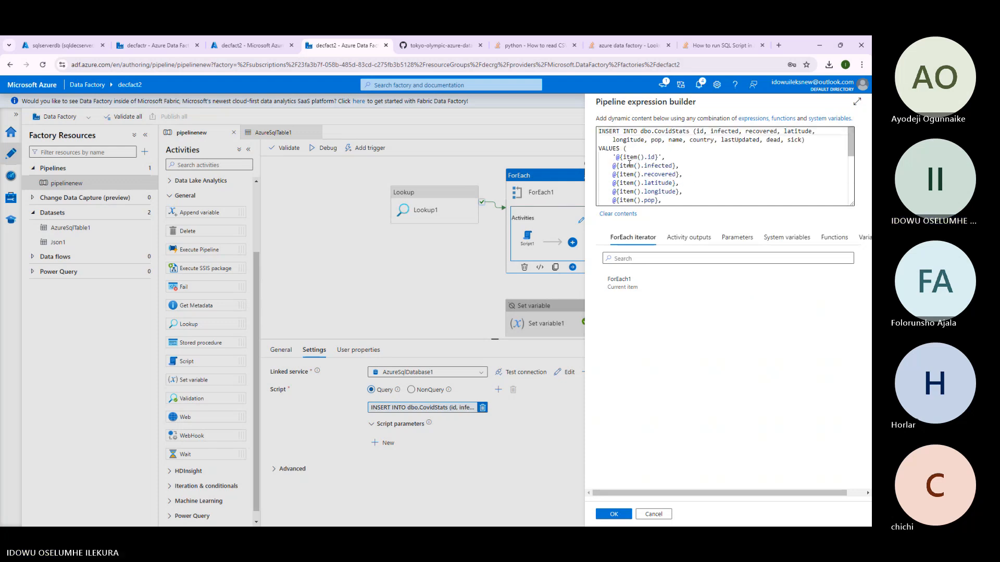
Switch to the sqlserverdb query editor, select the top 1000 rows of dbo.CovidStats and look through the loaded records.
left_click(58, 44)
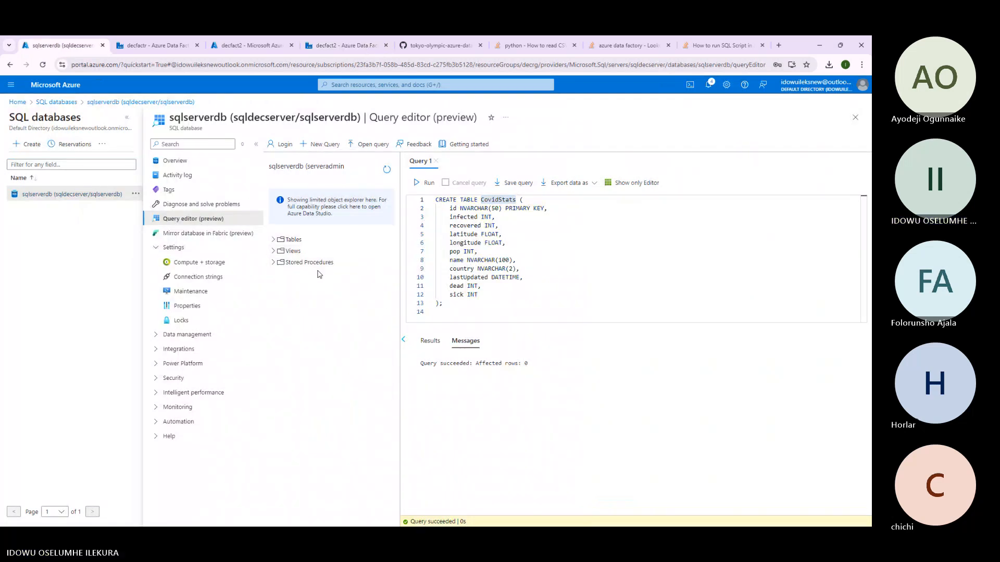
left_click(293, 240)
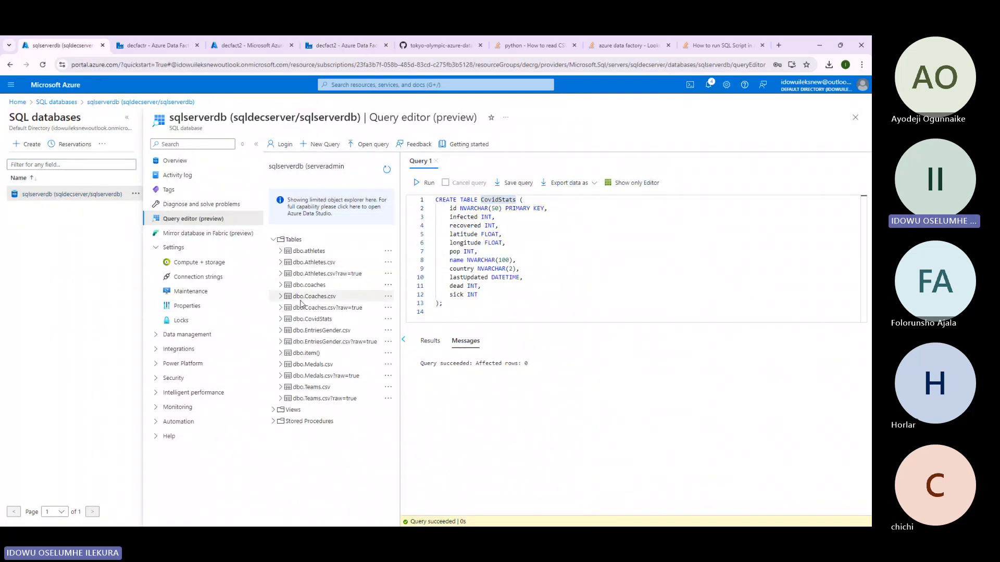
left_click(281, 318)
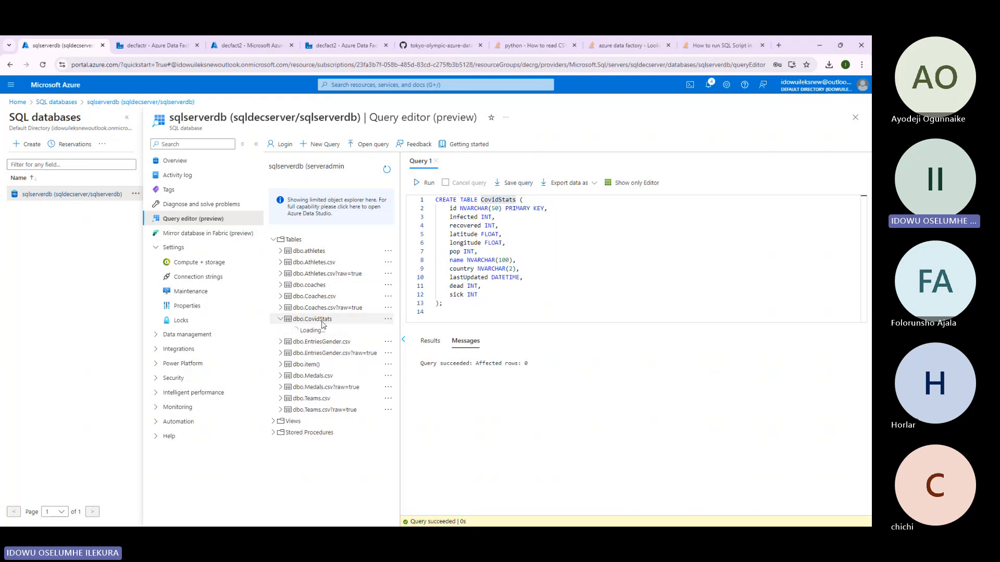
left_click(382, 320)
left_click(412, 332)
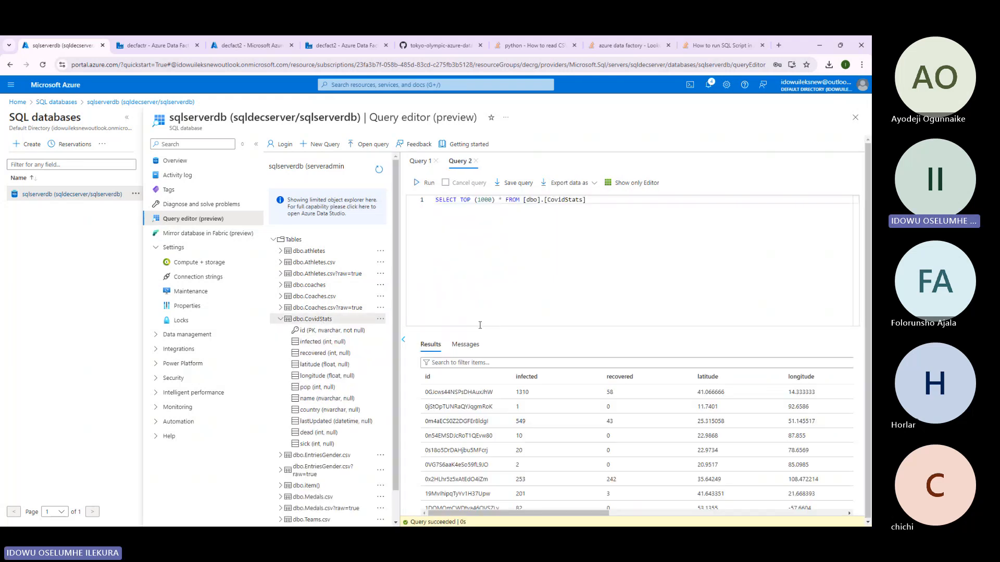
scroll(465, 437, "down", 1)
scroll(439, 388, "up", 1)
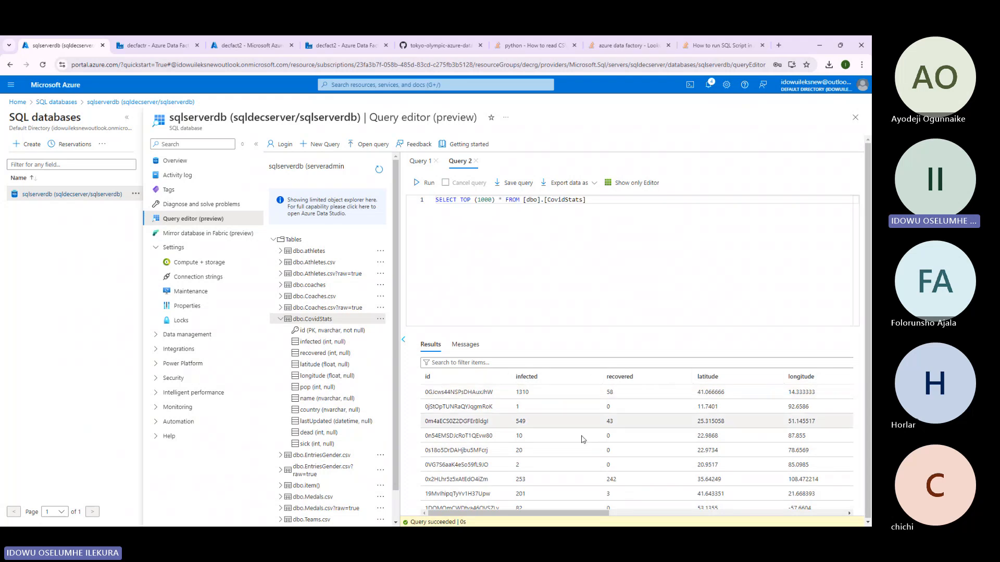
scroll(580, 440, "down", 5)
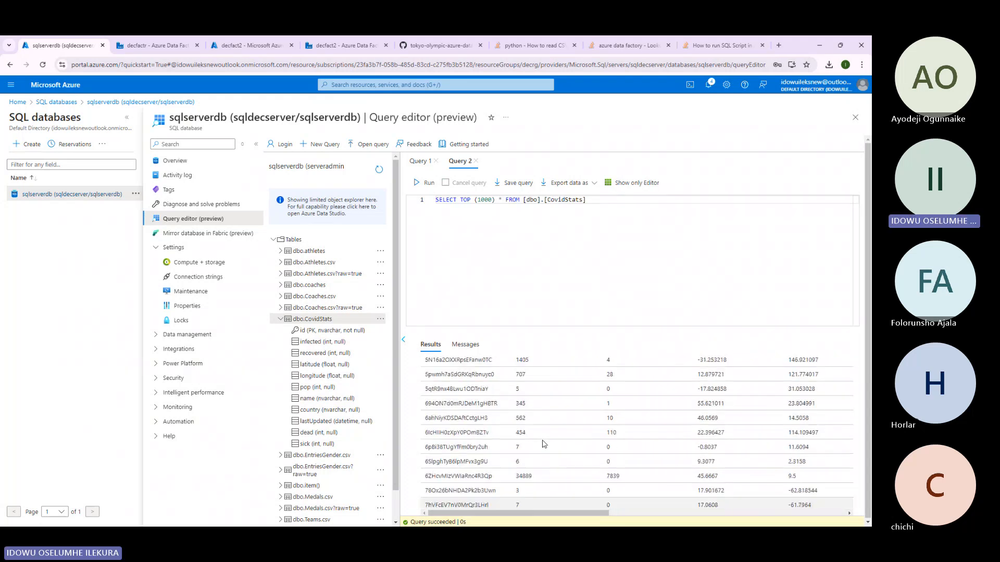
scroll(544, 444, "up", 5)
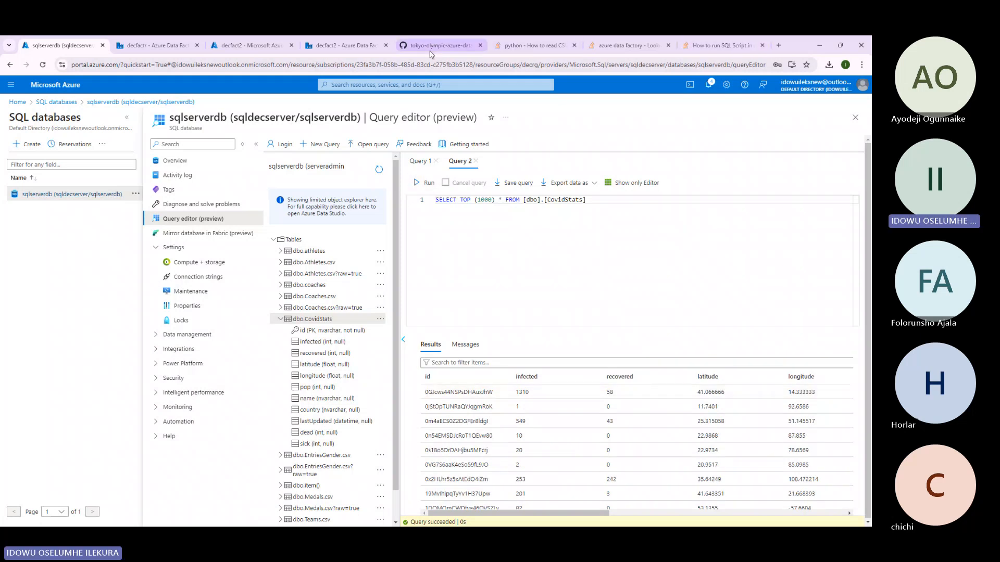
mouse_move(566, 524)
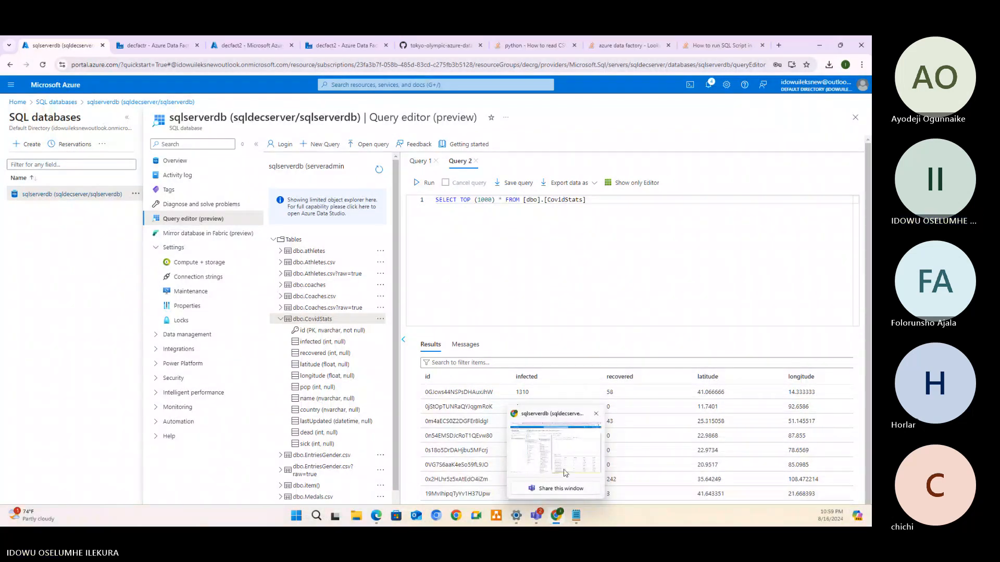
left_click(559, 516)
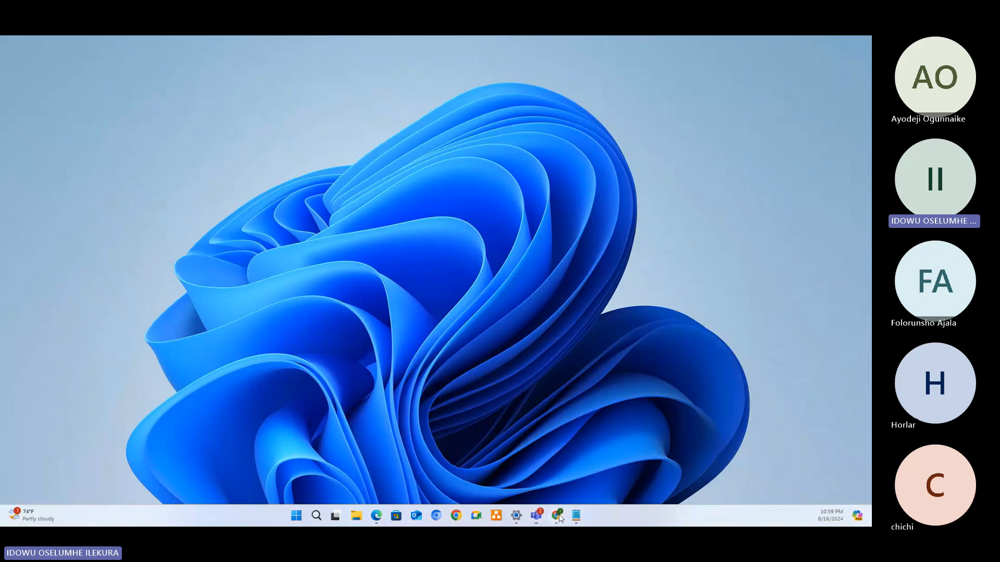
left_click(558, 516)
left_click(559, 516)
left_click(558, 516)
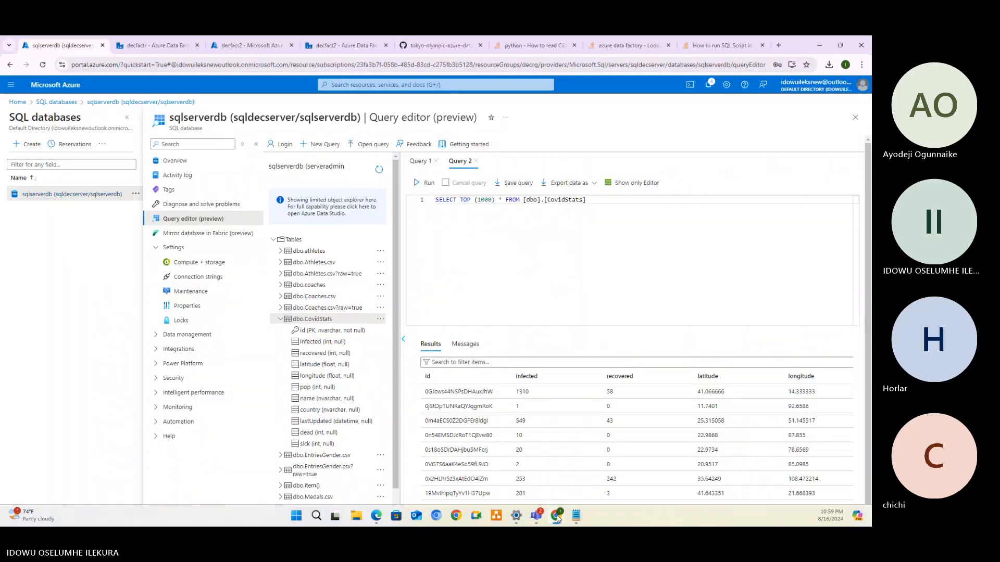
left_click(557, 518)
left_click(558, 517)
mouse_move(576, 521)
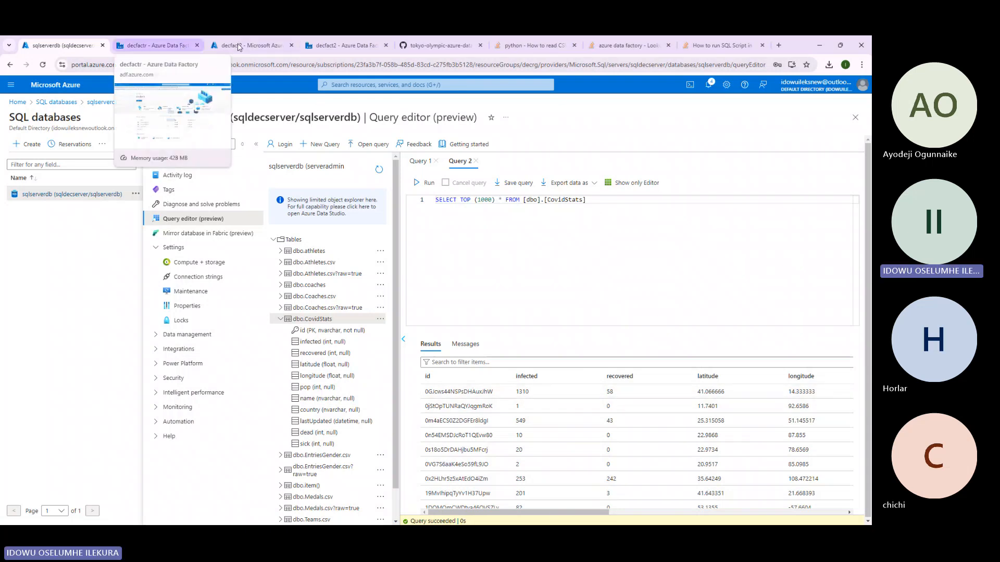
left_click(221, 44)
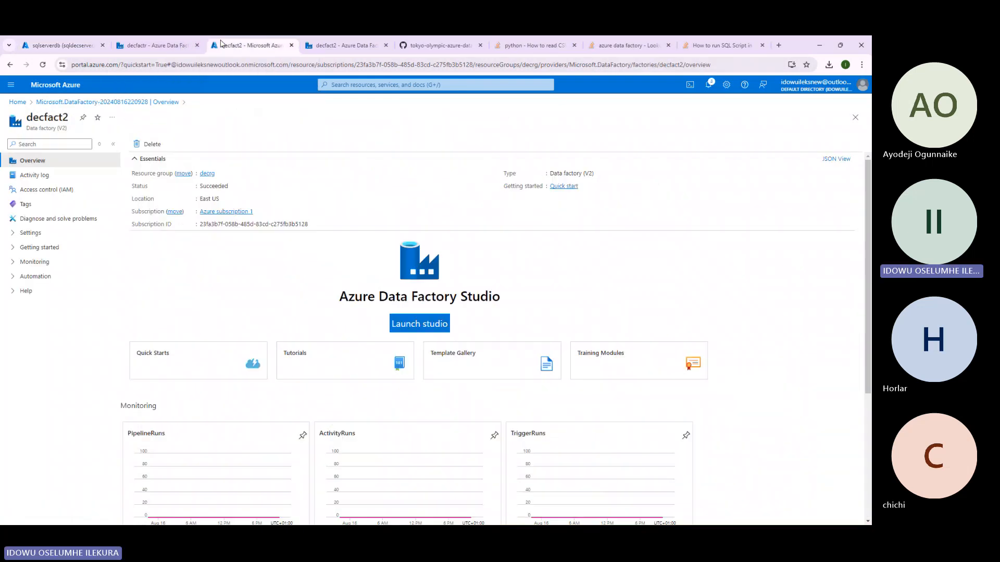
left_click(152, 46)
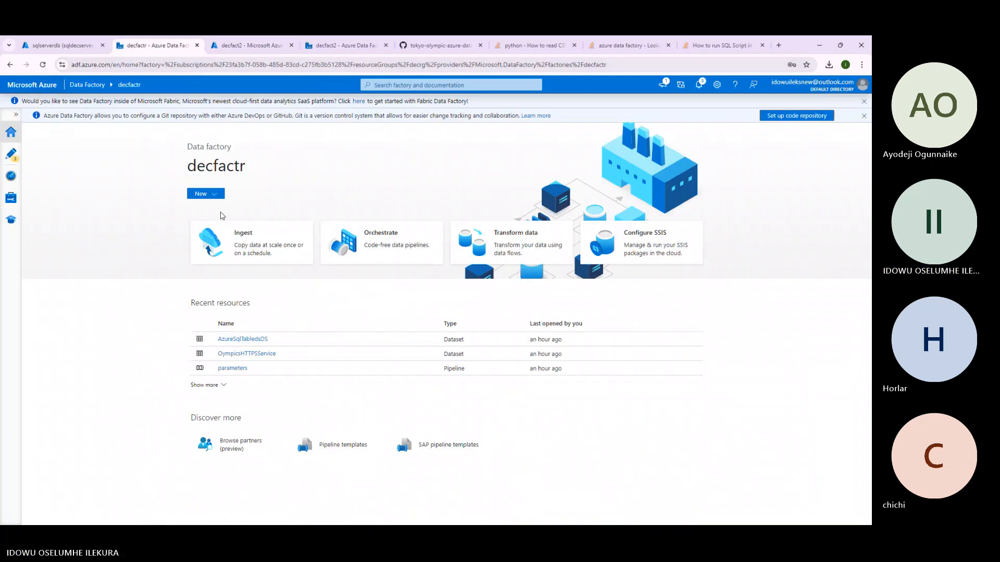
left_click(60, 46)
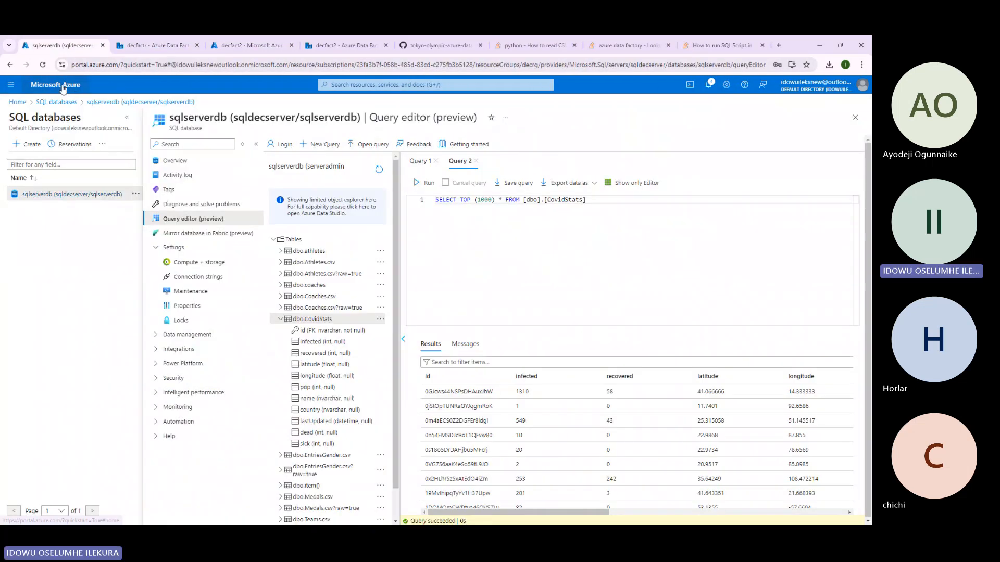
Go to the Azure home page and open the raw container of the decazurestg storage account to locate data.json.
left_click(59, 84)
left_click(462, 128)
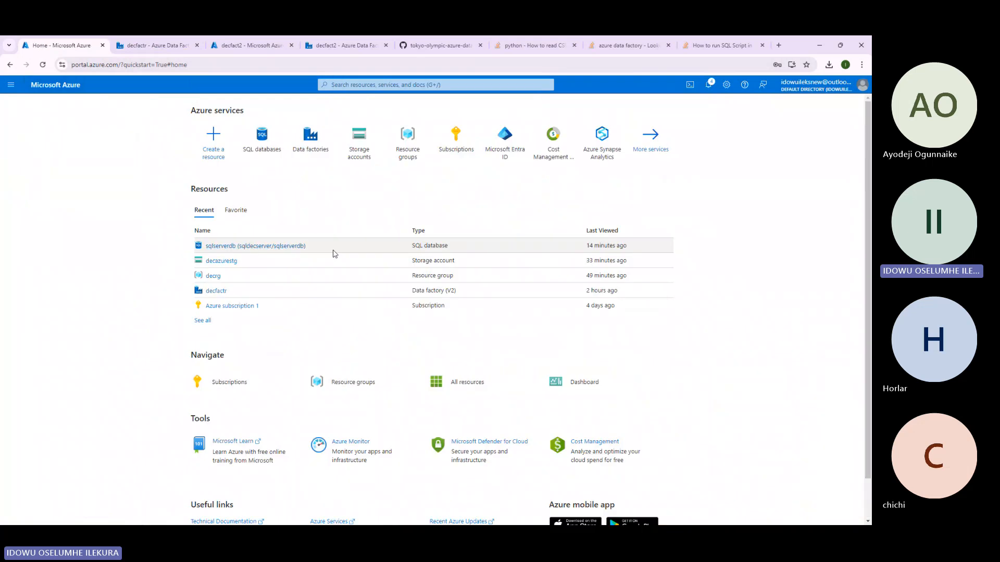
left_click(229, 261)
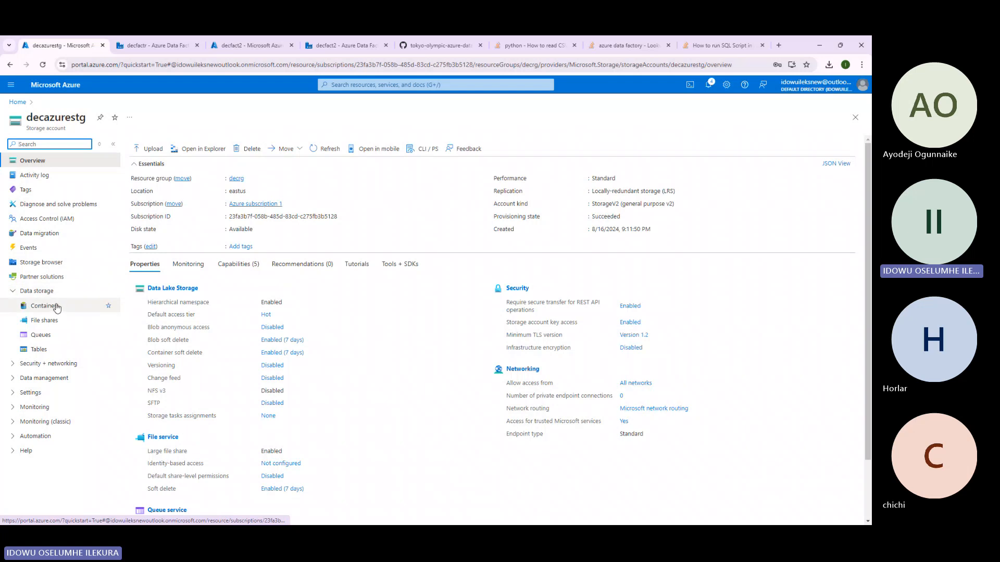
left_click(52, 310)
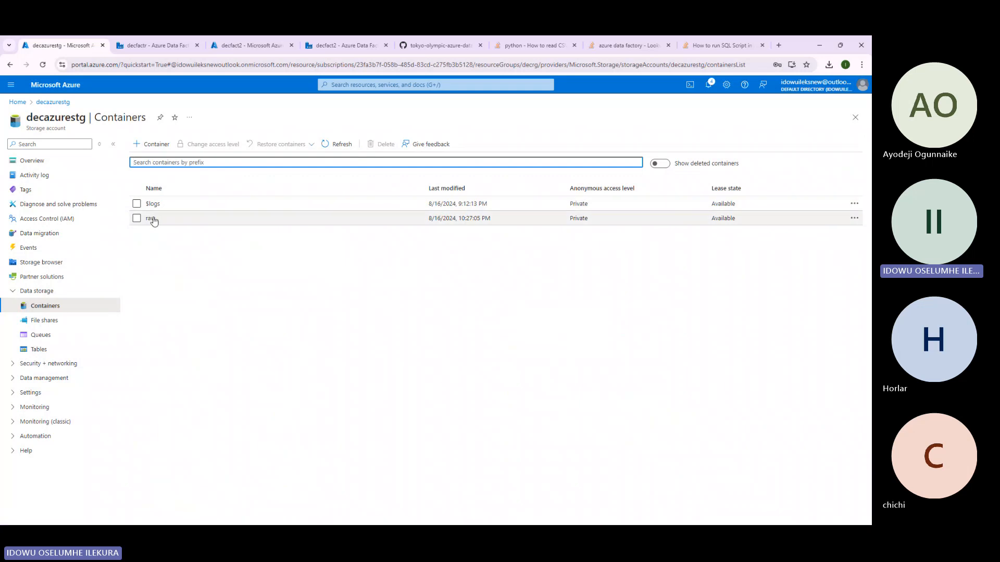
left_click(152, 219)
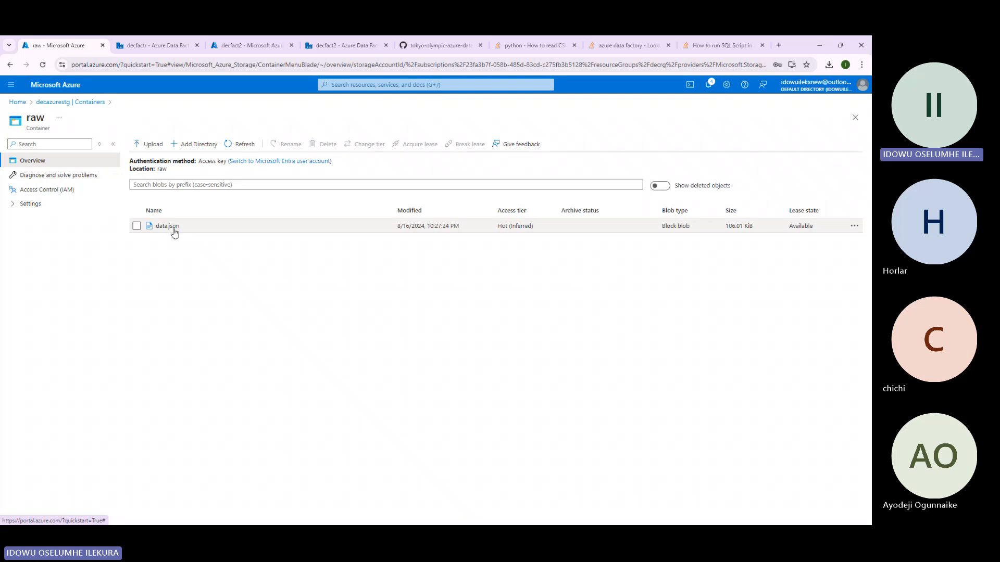
double_click(174, 228)
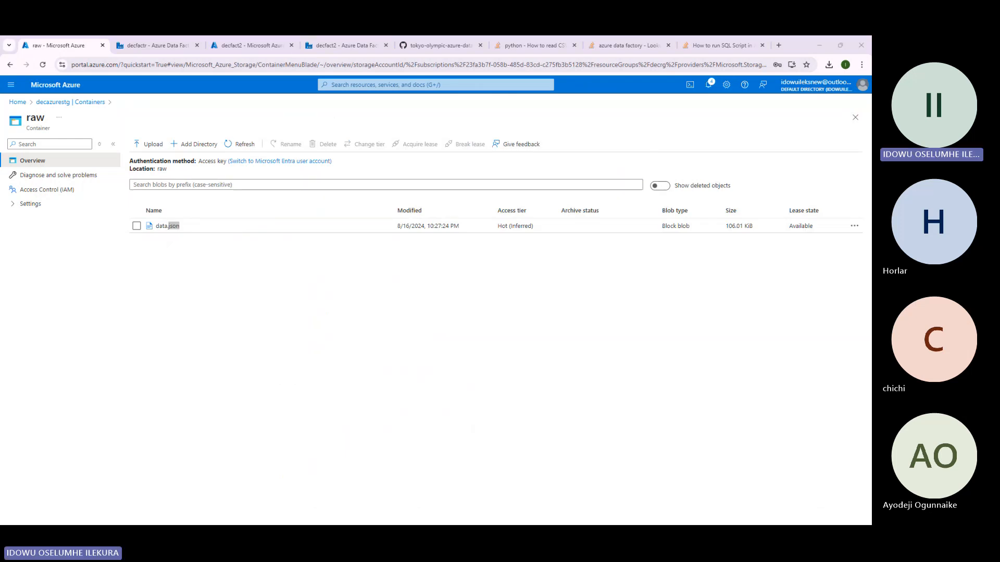
Switch to File Explorer and open the recent data.json file from Downloads in Notepad for this one time.
left_click_drag(0, 120, 365, 143)
left_click(188, 356)
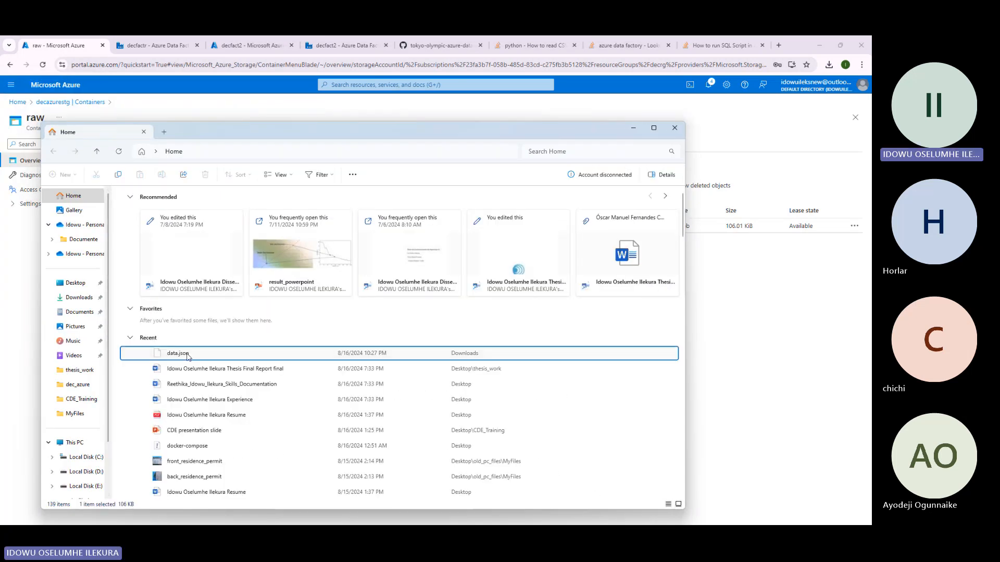
double_click(188, 356)
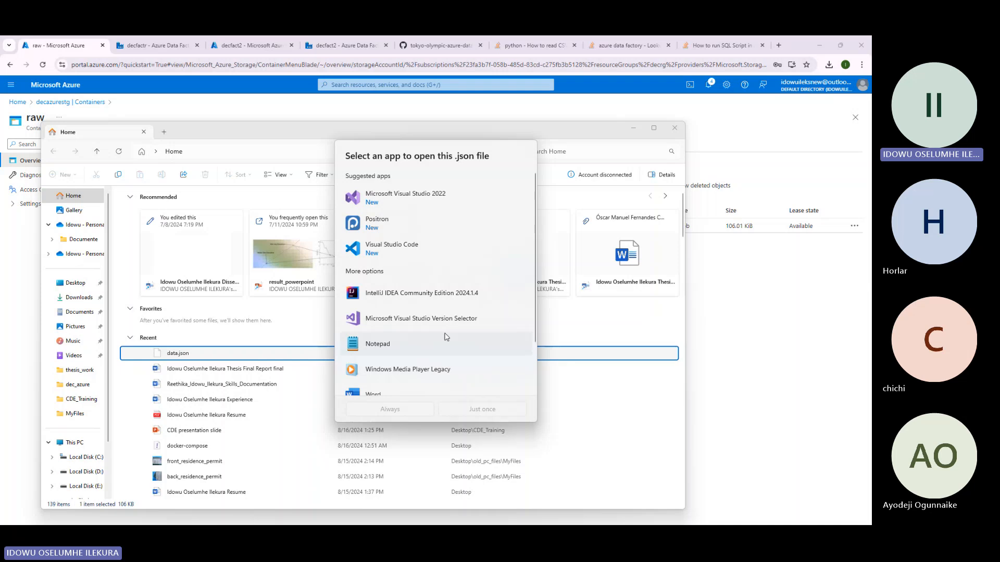
left_click(446, 340)
left_click(472, 410)
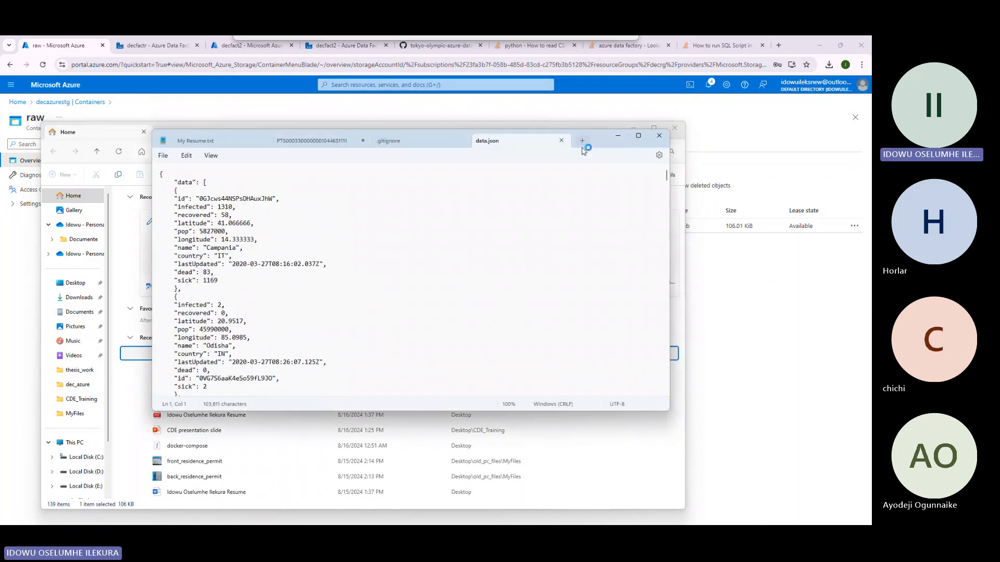
Examine the fields of the first records in data.json, then minimise the Notepad and File Explorer windows.
scroll(201, 266, "down", 4)
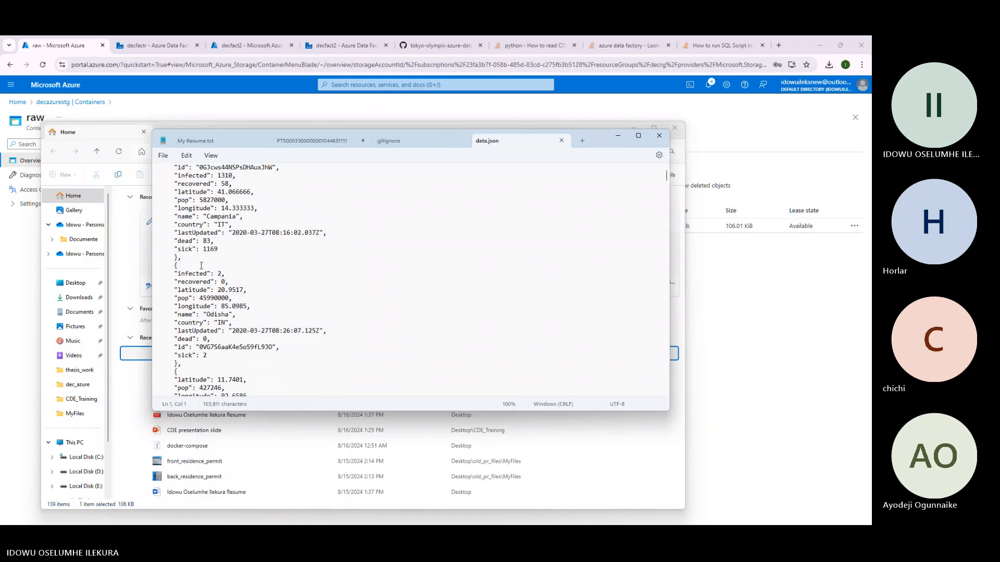
scroll(201, 266, "up", 2)
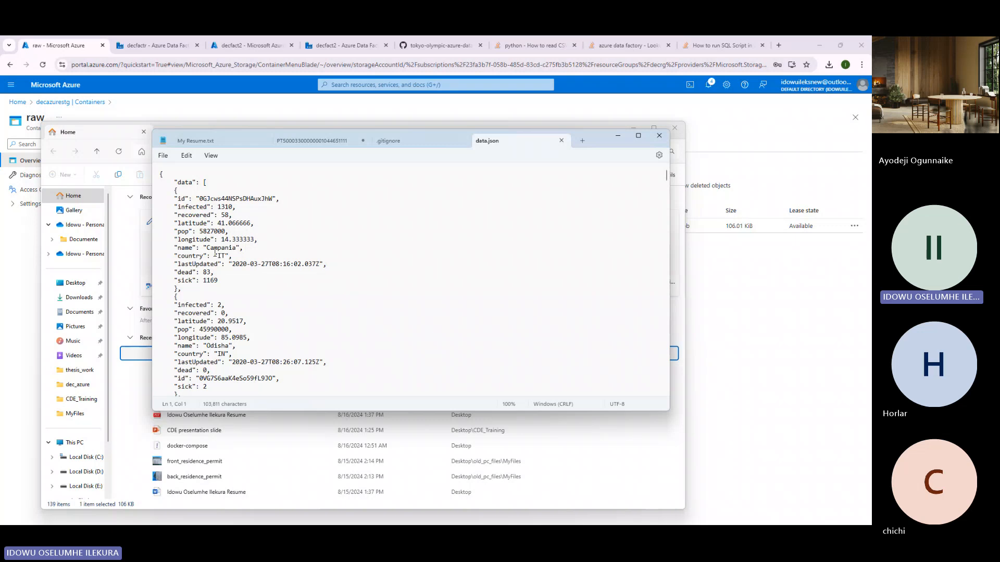
scroll(215, 253, "down", 1)
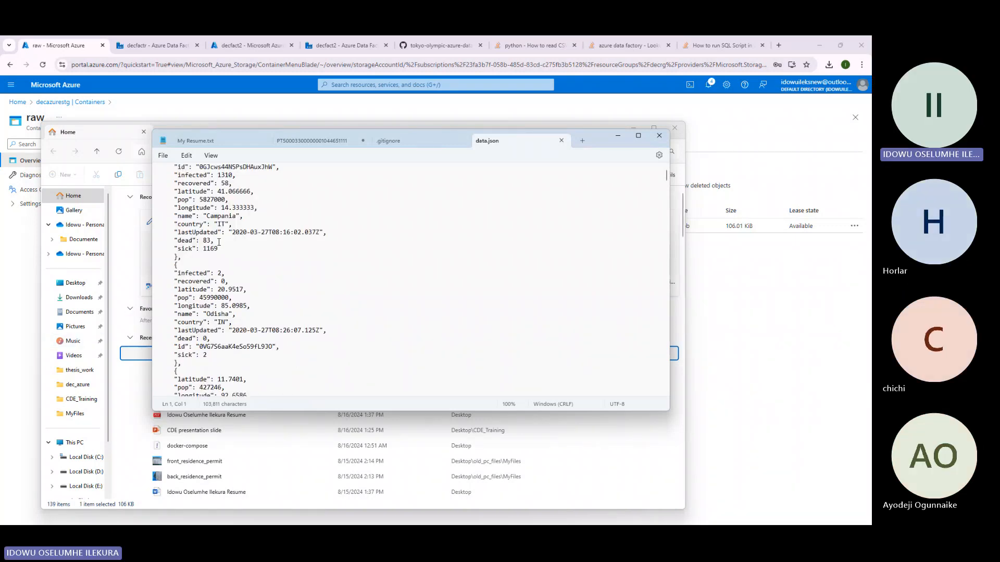
scroll(192, 204, "up", 1)
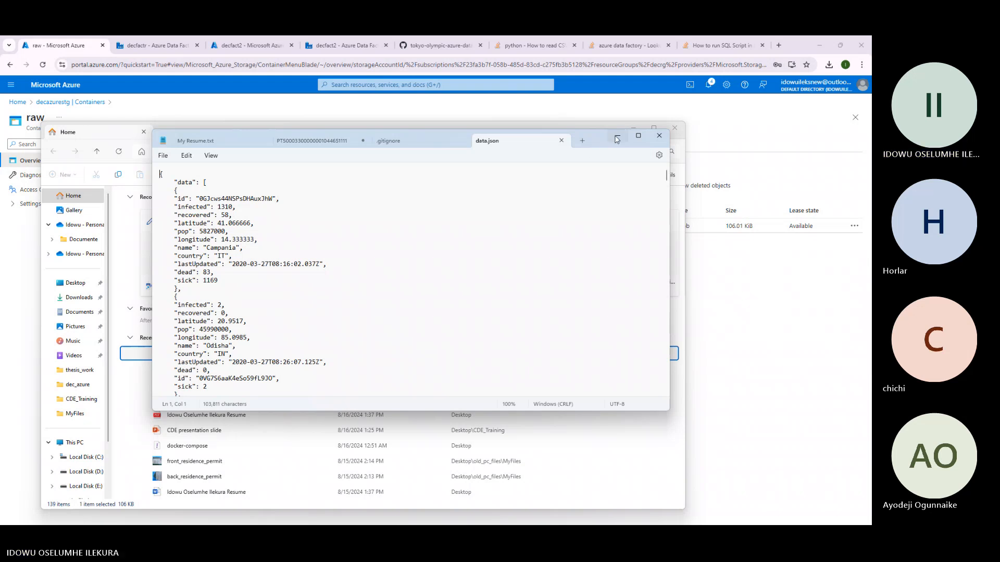
left_click(617, 139)
left_click(633, 130)
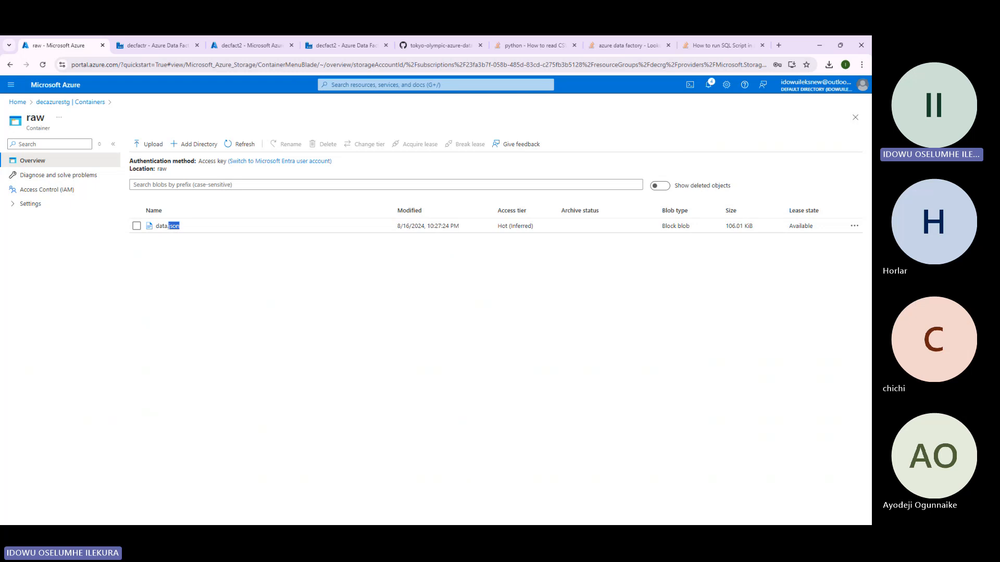
key("alt+Tab")
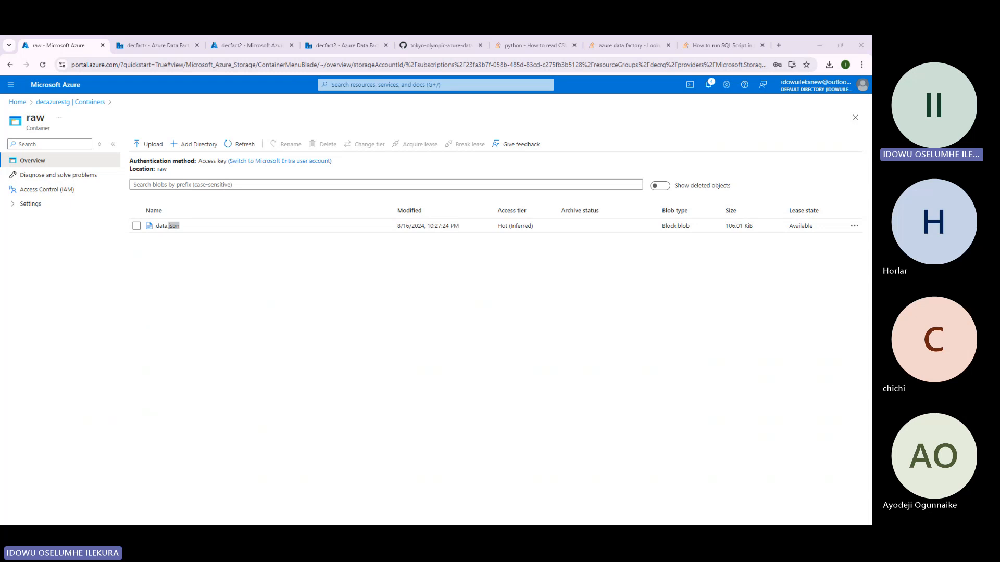